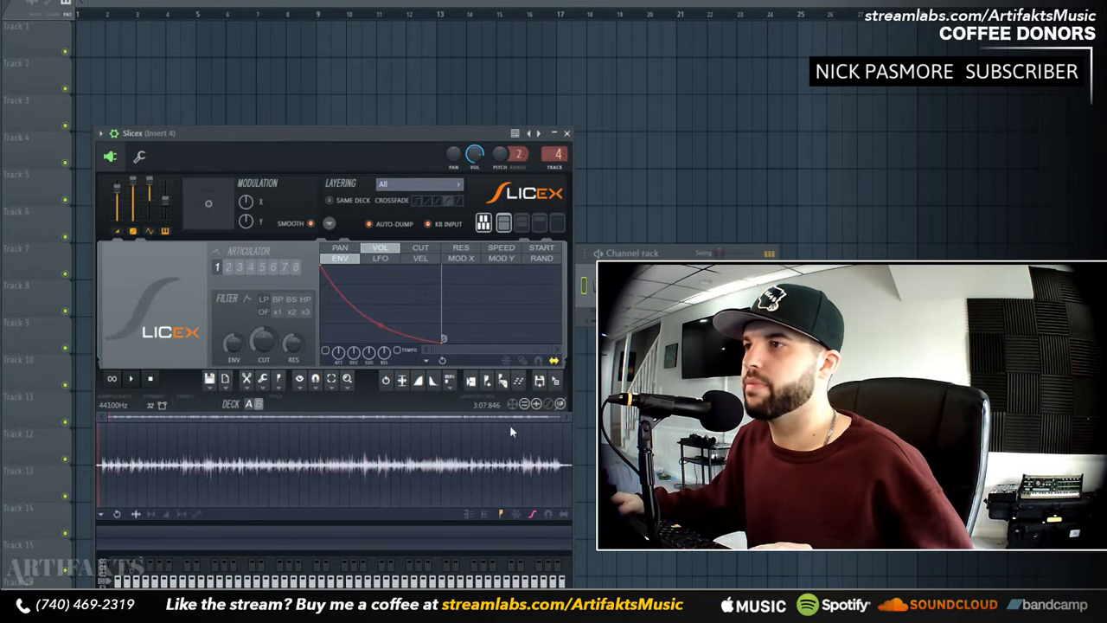
- Audition the start of the sample and add the first slice marker at its first strong transient
{"action": "left_click_drag", "start_coordinate": [564, 416], "coordinate": [119, 422]}
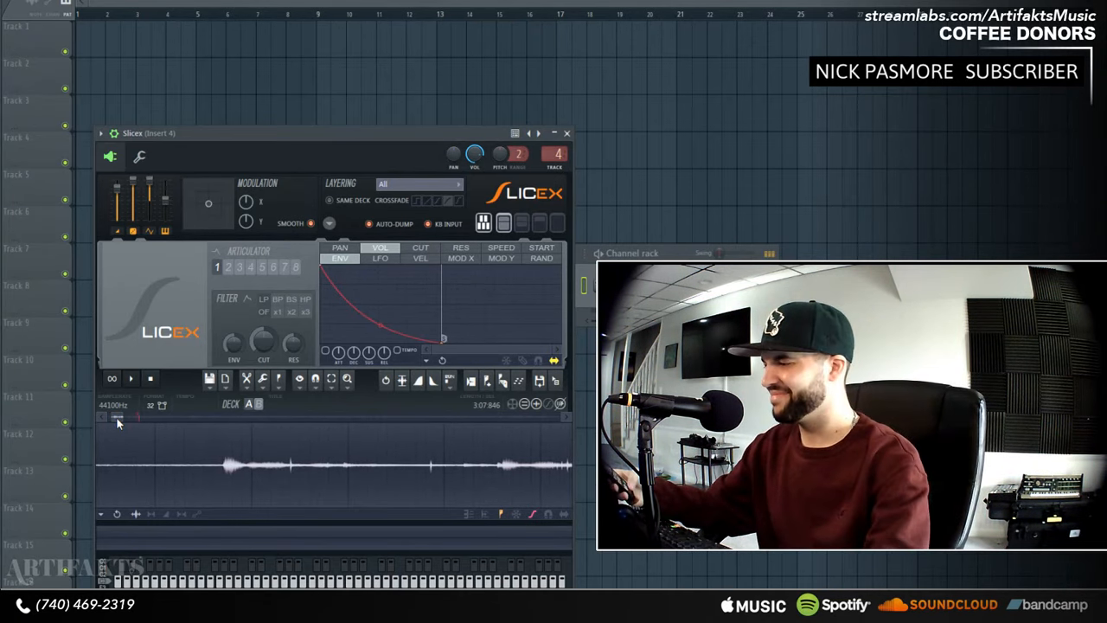
{"action": "right_click", "coordinate": [212, 468]}
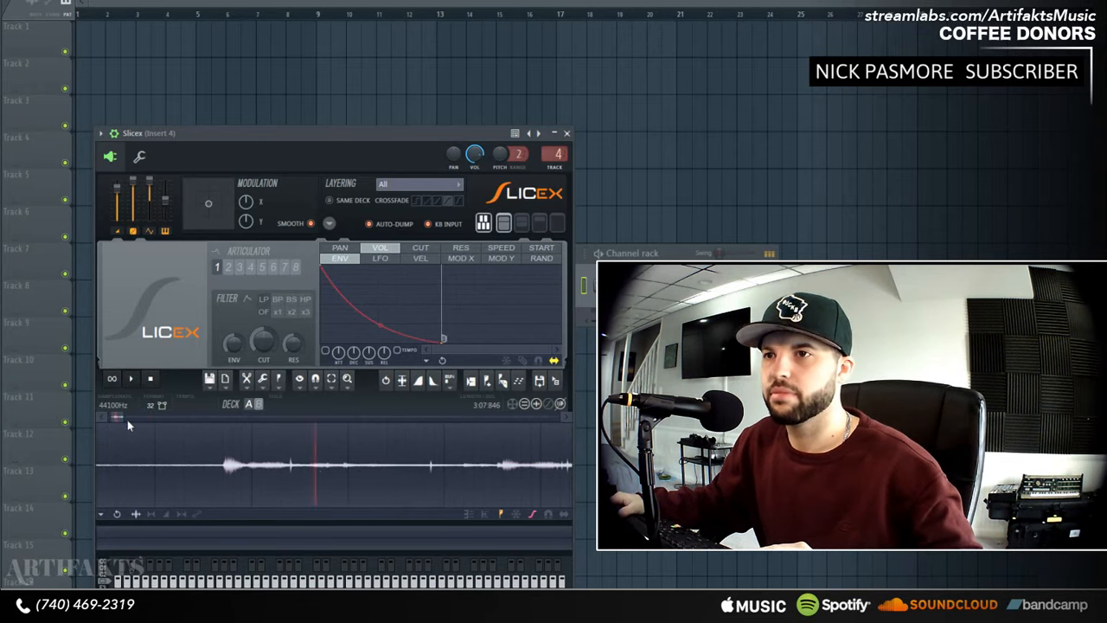
{"action": "mouse_move", "coordinate": [124, 418]}
{"action": "left_mouse_down"}
{"action": "mouse_move", "coordinate": [174, 429]}
{"action": "mouse_move", "coordinate": [136, 418]}
{"action": "left_mouse_up"}
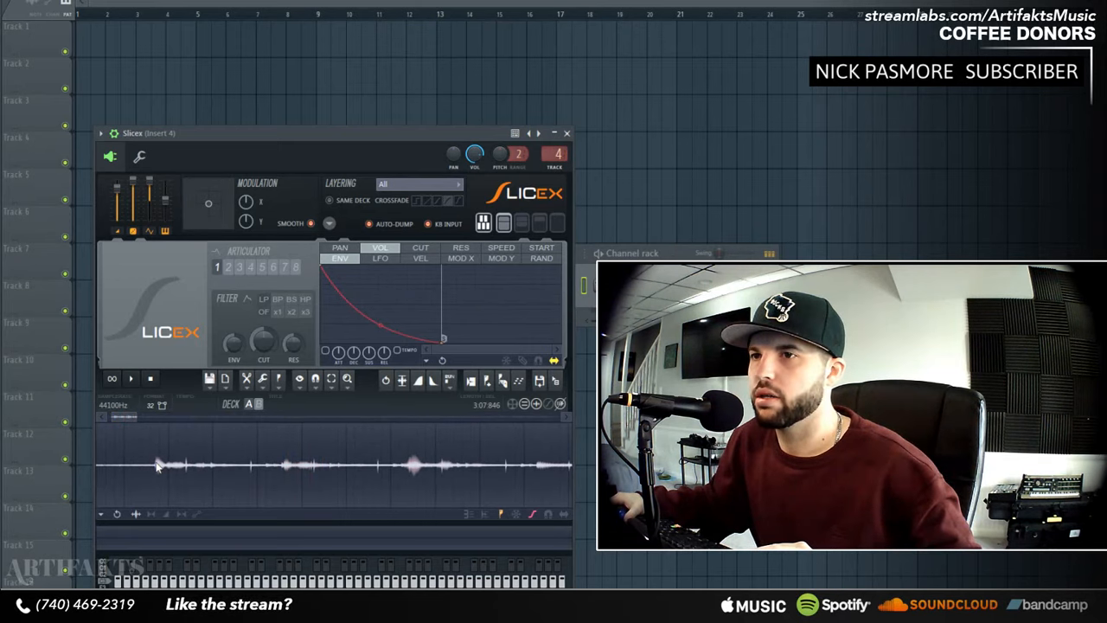
{"action": "left_click", "coordinate": [158, 467]}
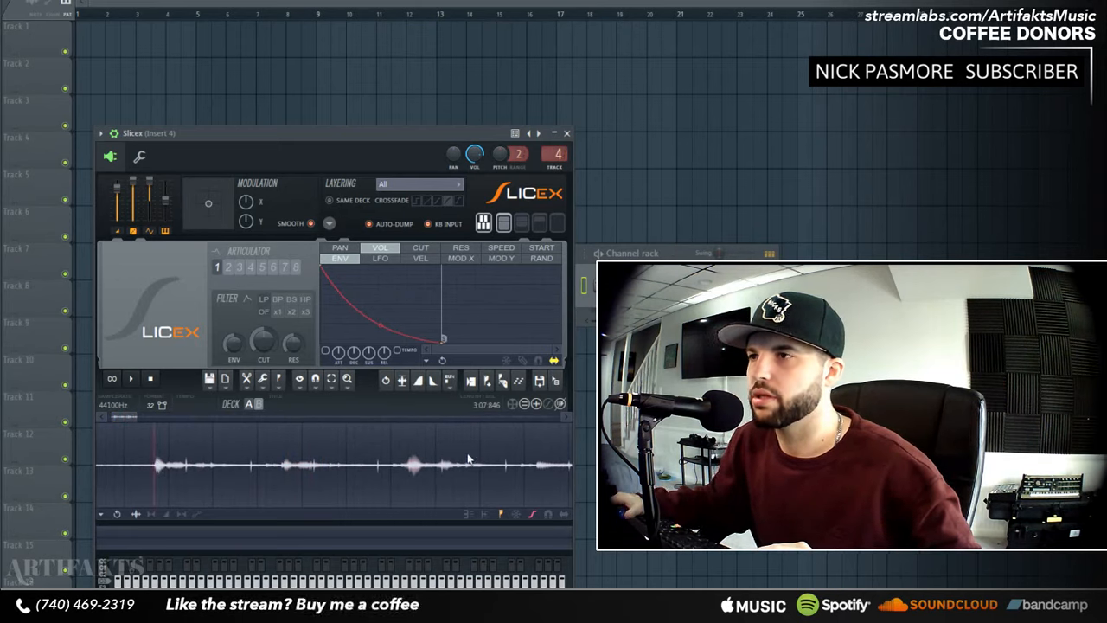
{"action": "left_click", "coordinate": [489, 383]}
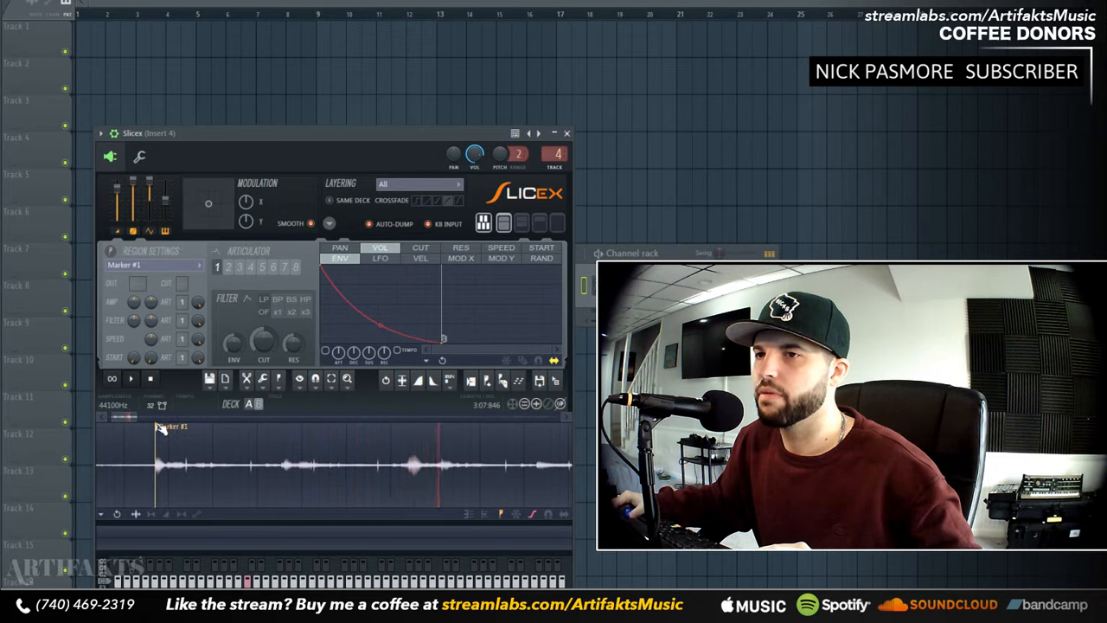
- Add slice markers at the next two transients and shift the third marker slightly later to match the audible hit
{"action": "left_click", "coordinate": [284, 460]}
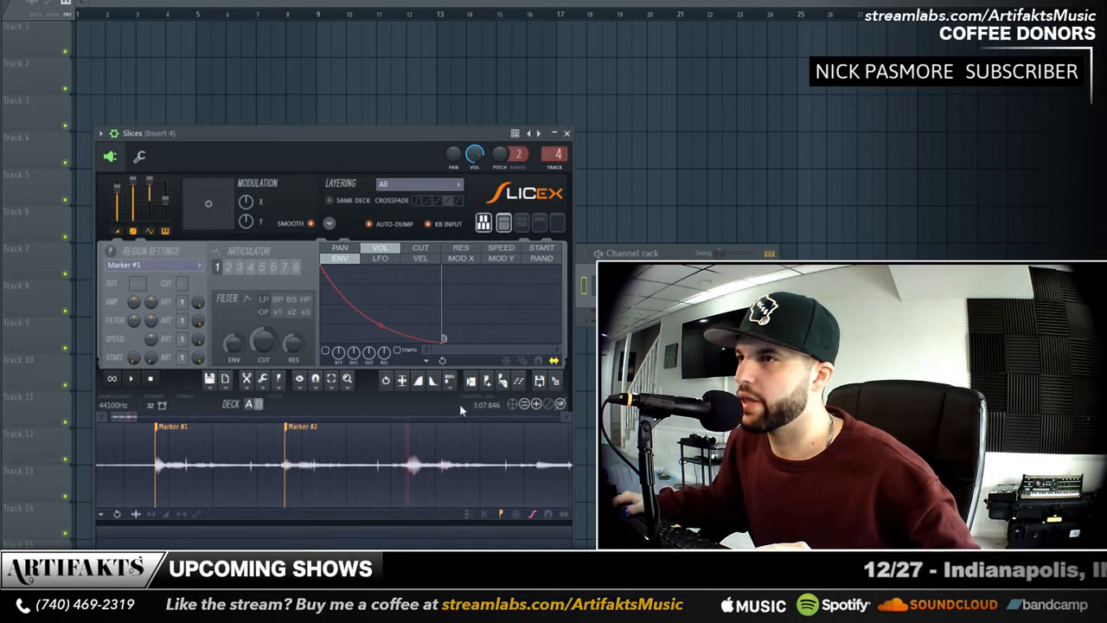
{"action": "left_click", "coordinate": [487, 385]}
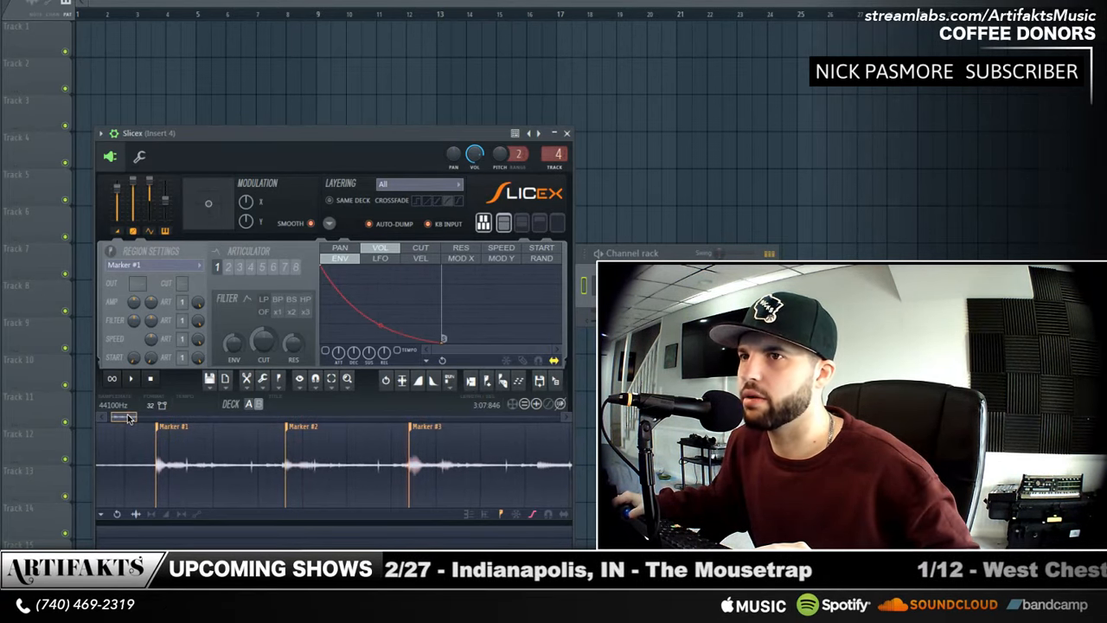
{"action": "left_click_drag", "start_coordinate": [128, 418], "coordinate": [136, 421]}
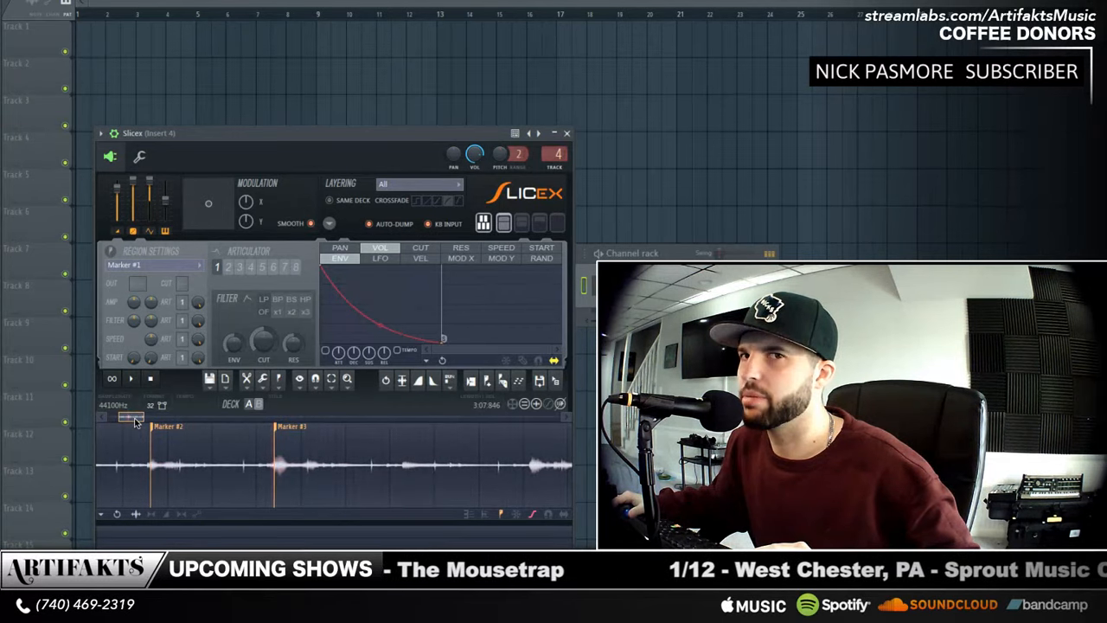
{"action": "left_click", "coordinate": [306, 468]}
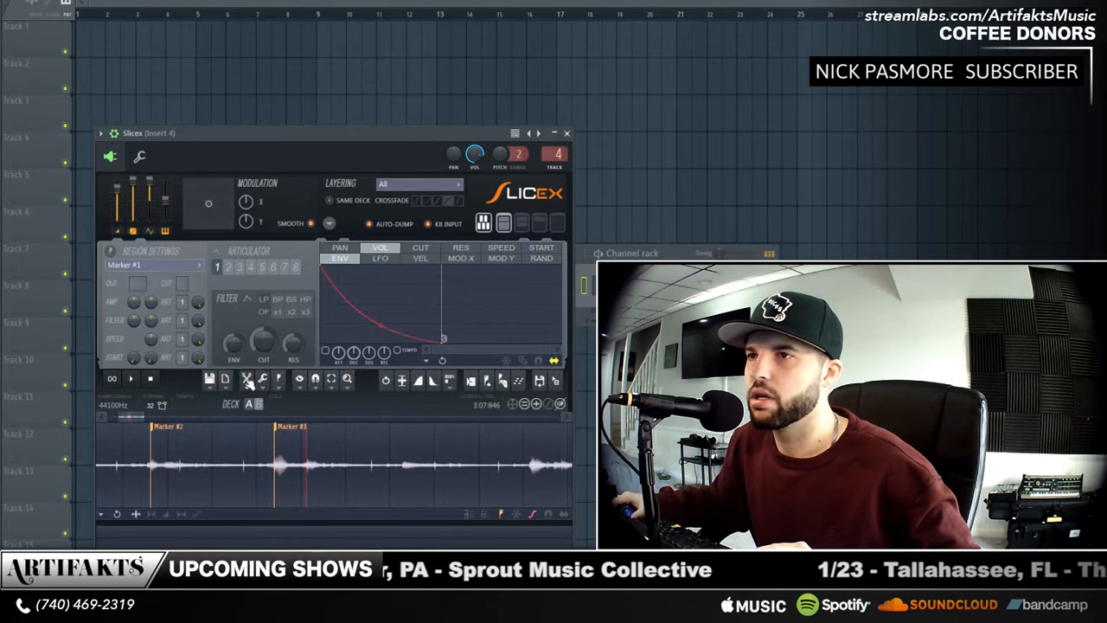
{"action": "left_click", "coordinate": [134, 378]}
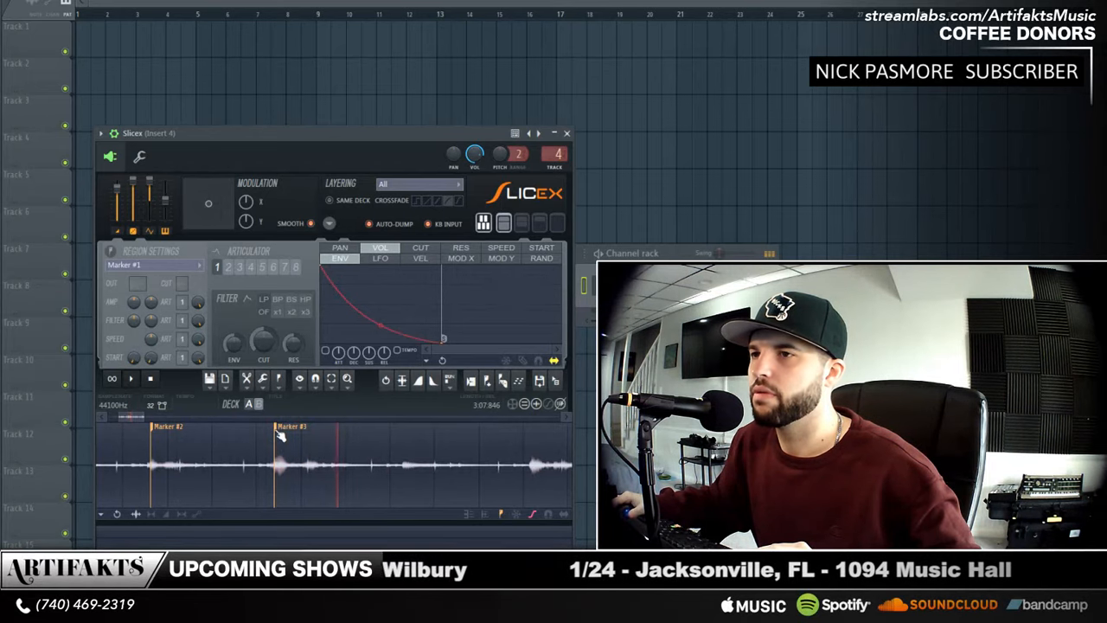
{"action": "left_click_drag", "start_coordinate": [277, 432], "coordinate": [280, 433]}
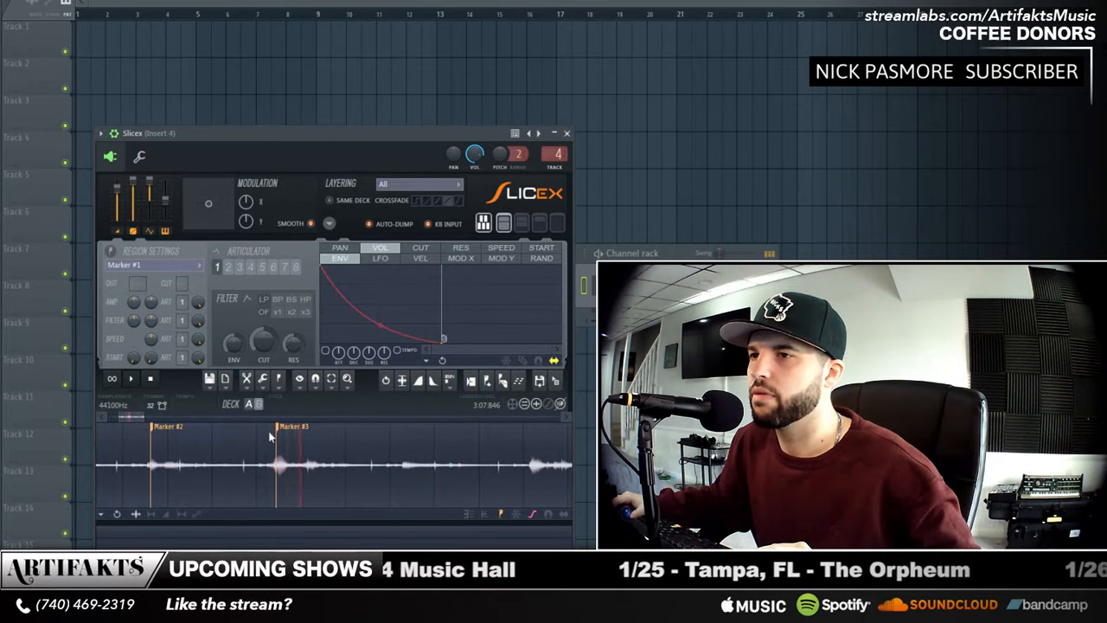
- Add the fourth, fifth and sixth slice markers at the next transients after Marker #3
{"action": "left_click_drag", "start_coordinate": [130, 417], "coordinate": [142, 418]}
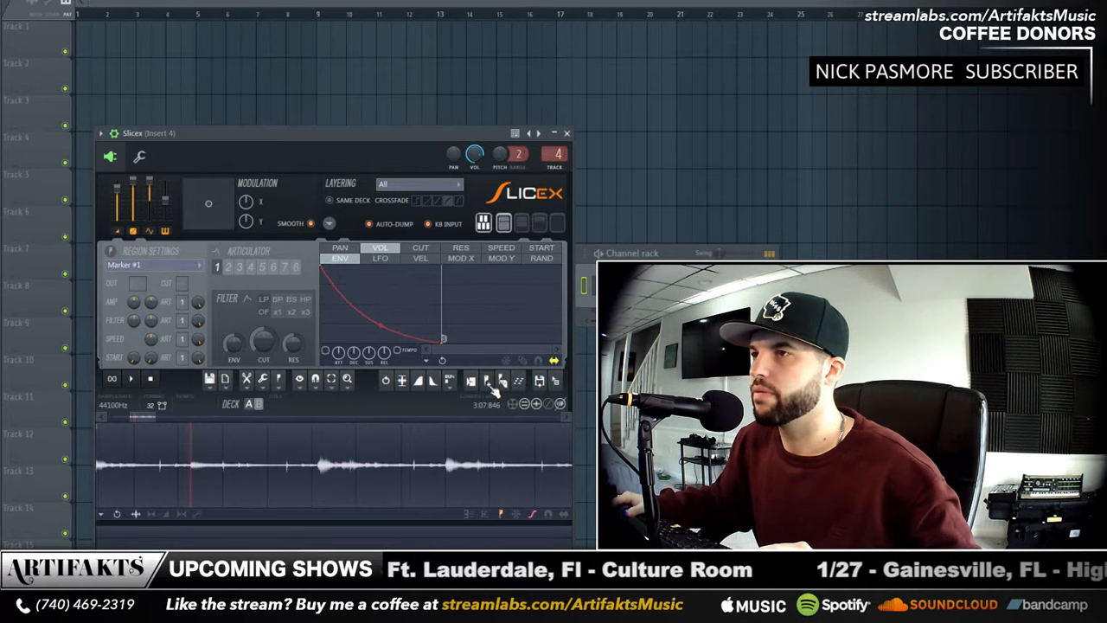
{"action": "left_click", "coordinate": [311, 462]}
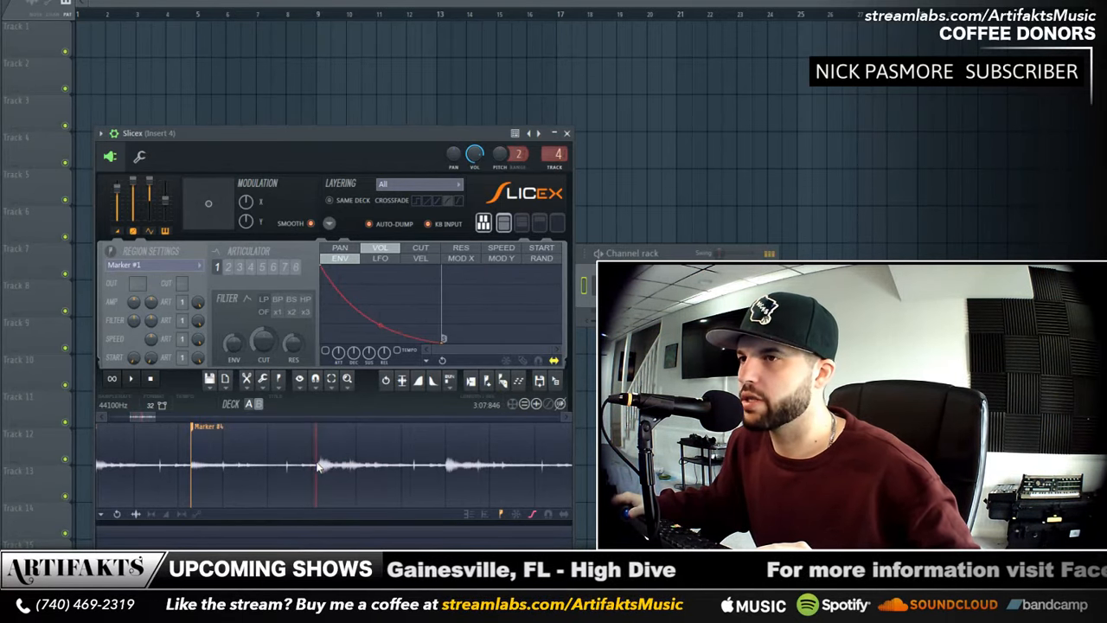
{"action": "left_click", "coordinate": [317, 465]}
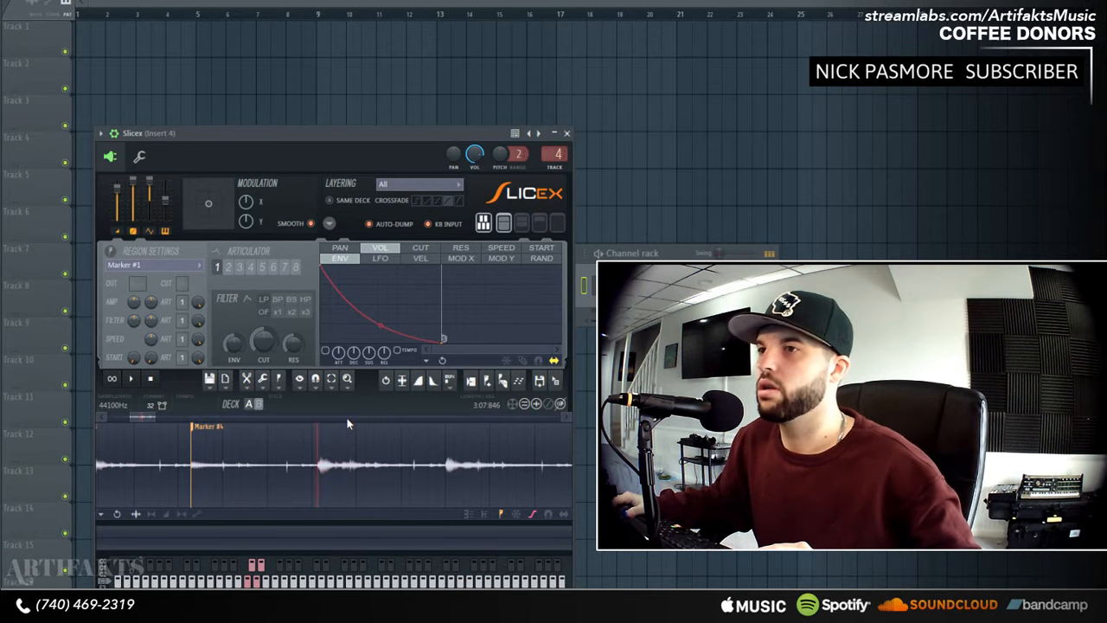
{"action": "key", "text": "Insert"}
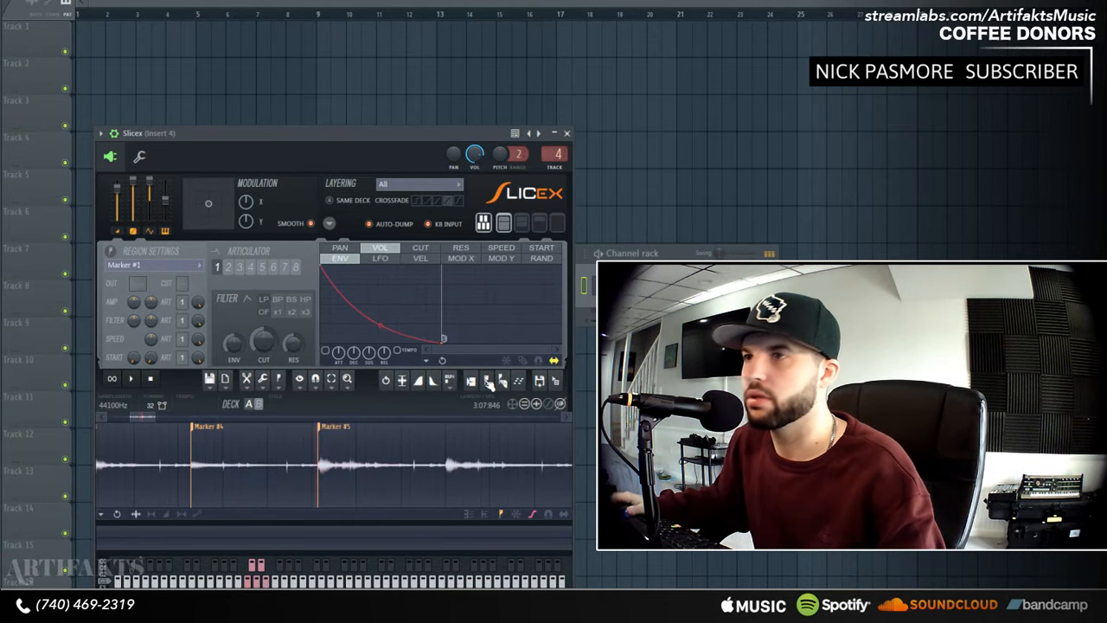
{"action": "left_click", "coordinate": [133, 379]}
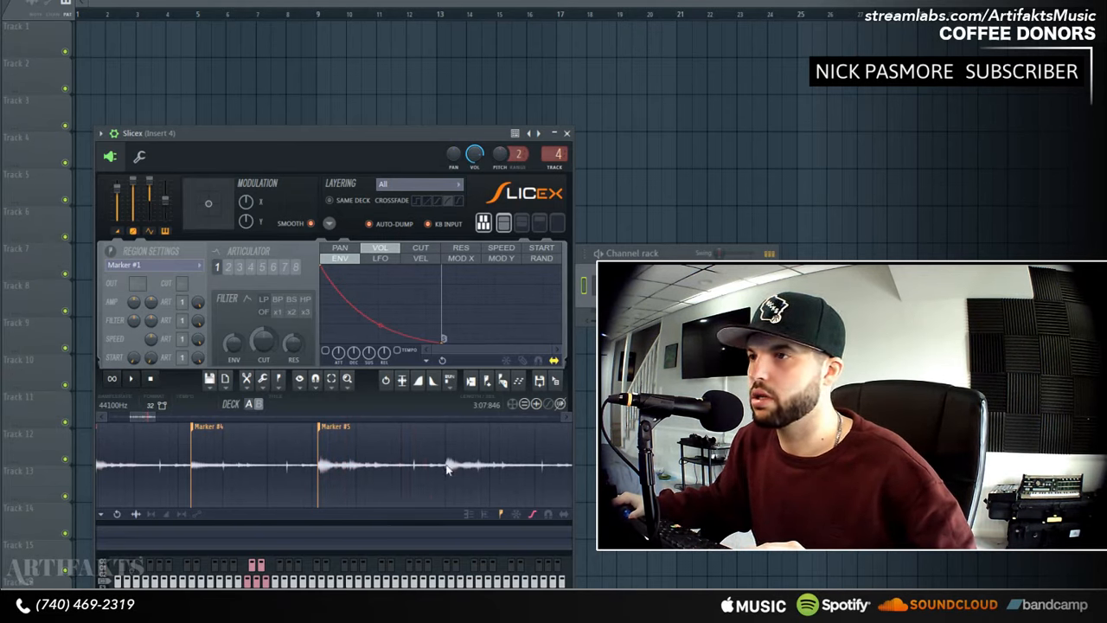
{"action": "key", "text": "Insert"}
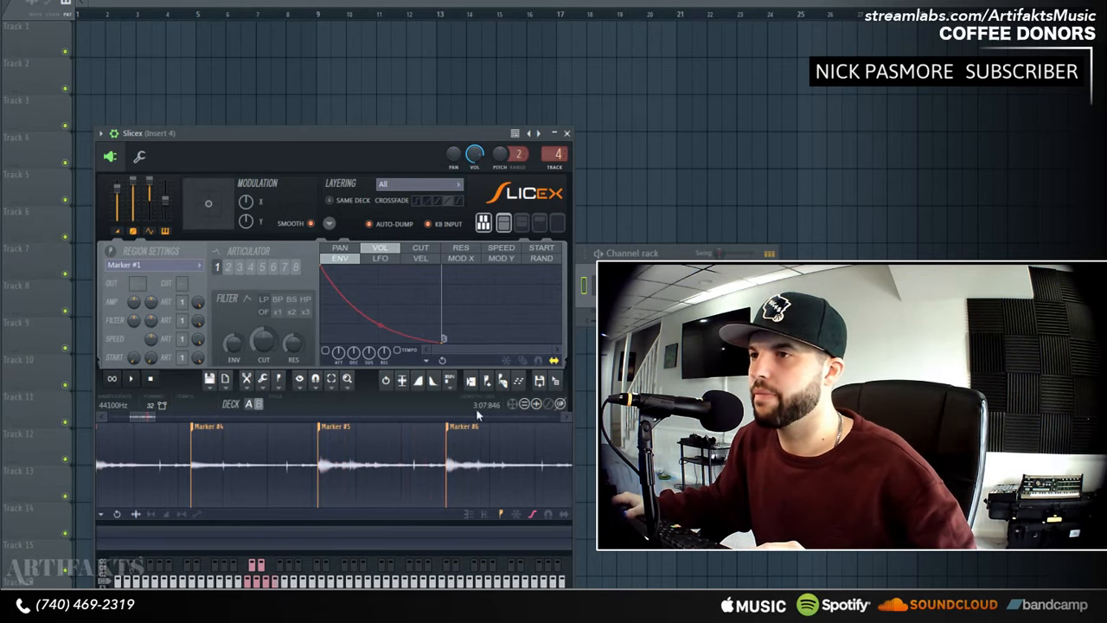
- Add three more slice markers after Marker #6, placing the last one just ahead of the second of them
{"action": "left_click_drag", "start_coordinate": [154, 416], "coordinate": [163, 419]}
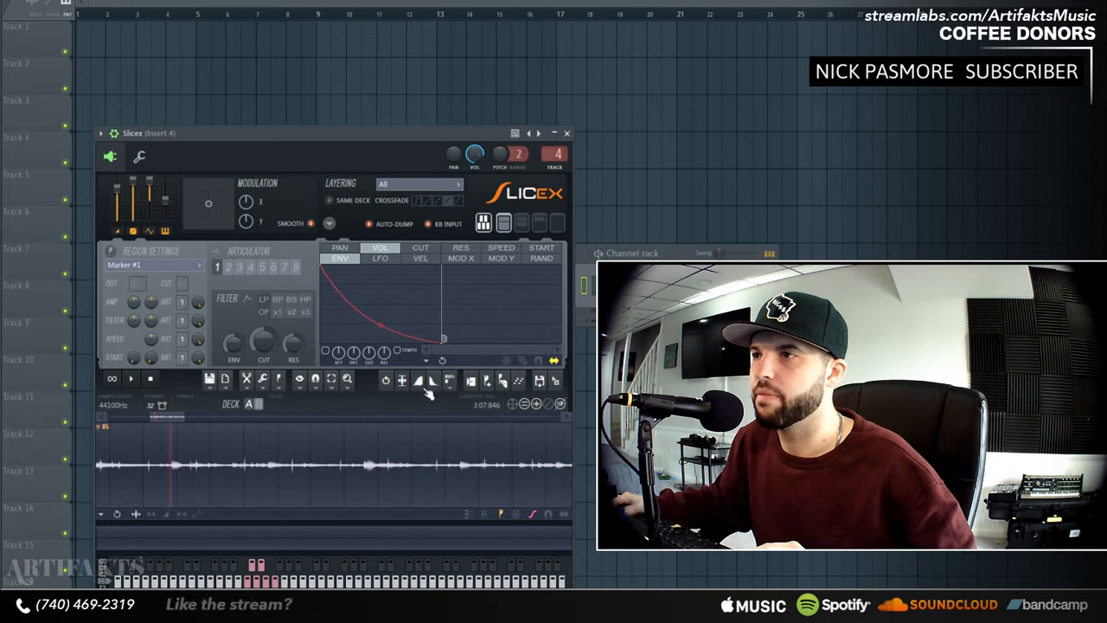
{"action": "key", "text": "Insert"}
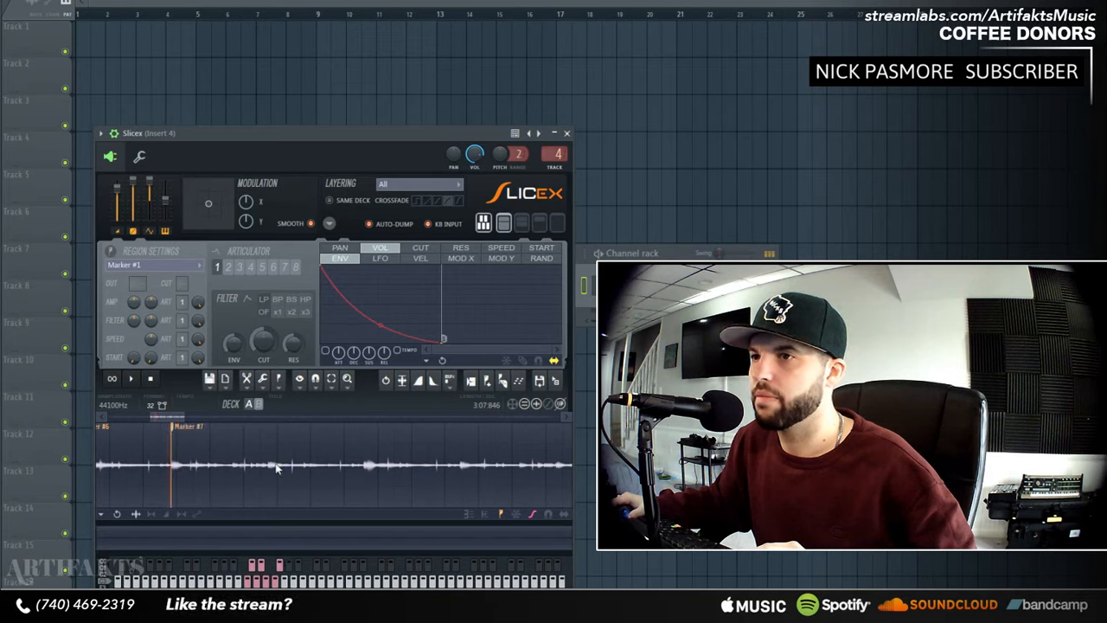
{"action": "key", "text": "space"}
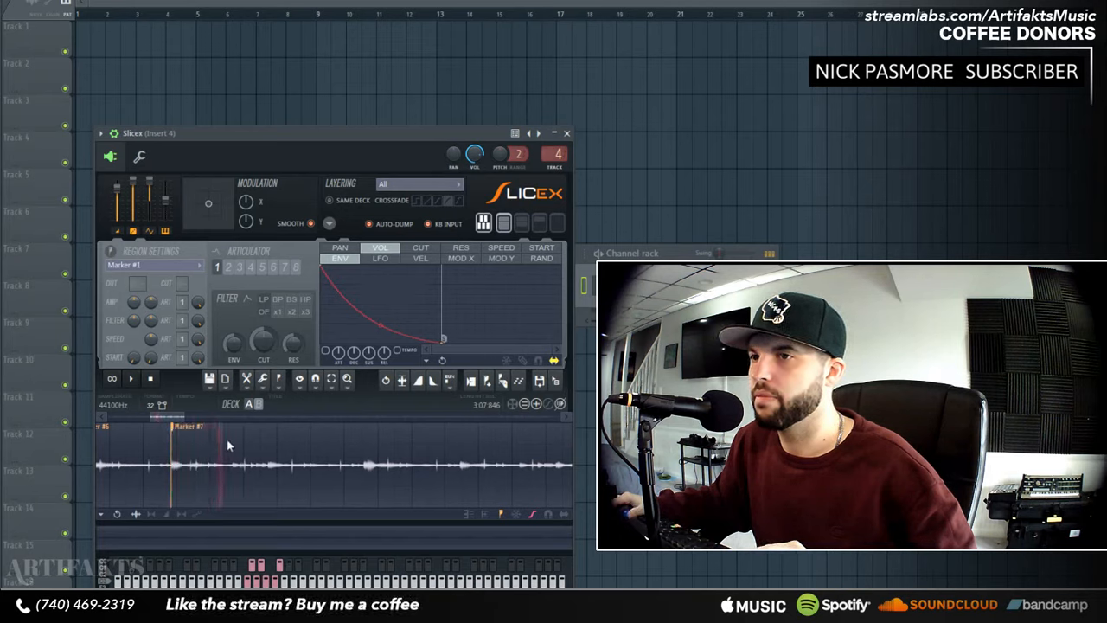
{"action": "left_click", "coordinate": [267, 466]}
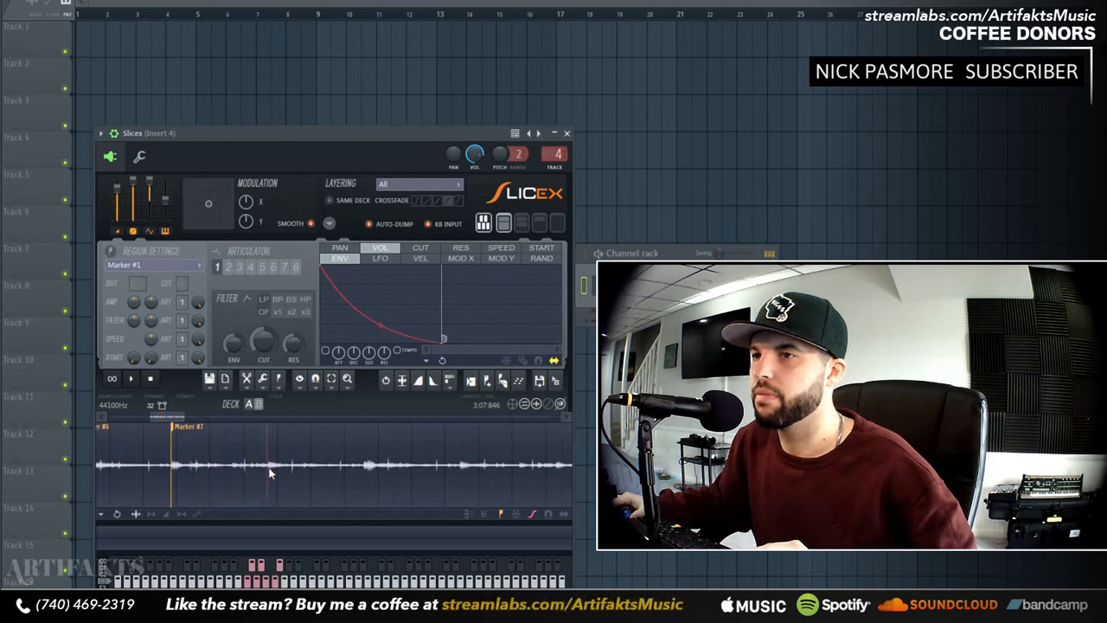
{"action": "left_click", "coordinate": [496, 384]}
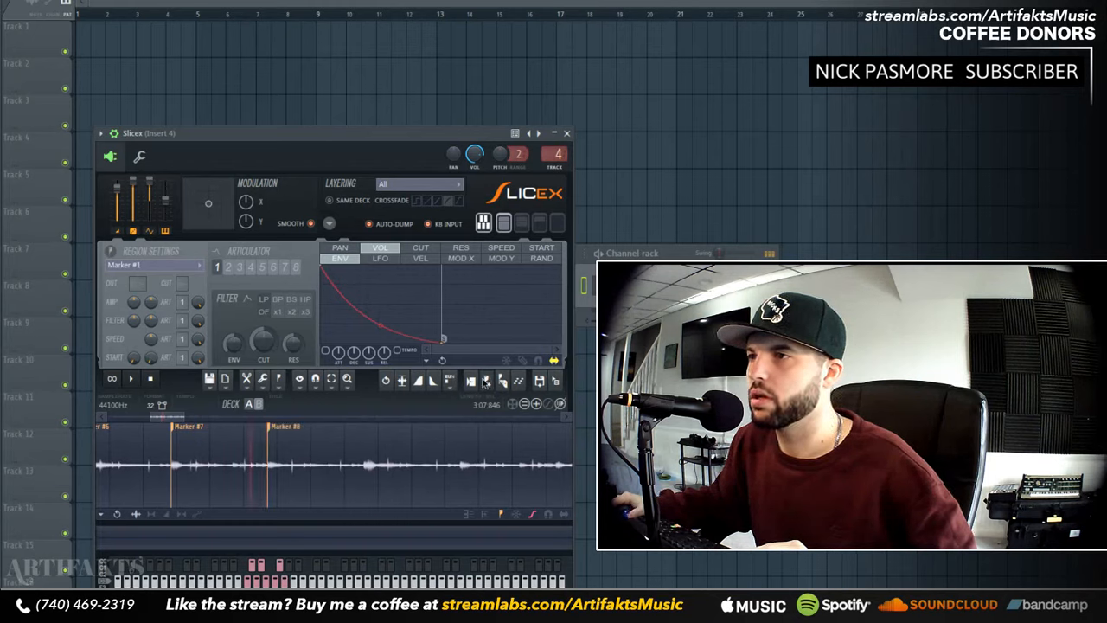
{"action": "left_click", "coordinate": [486, 383]}
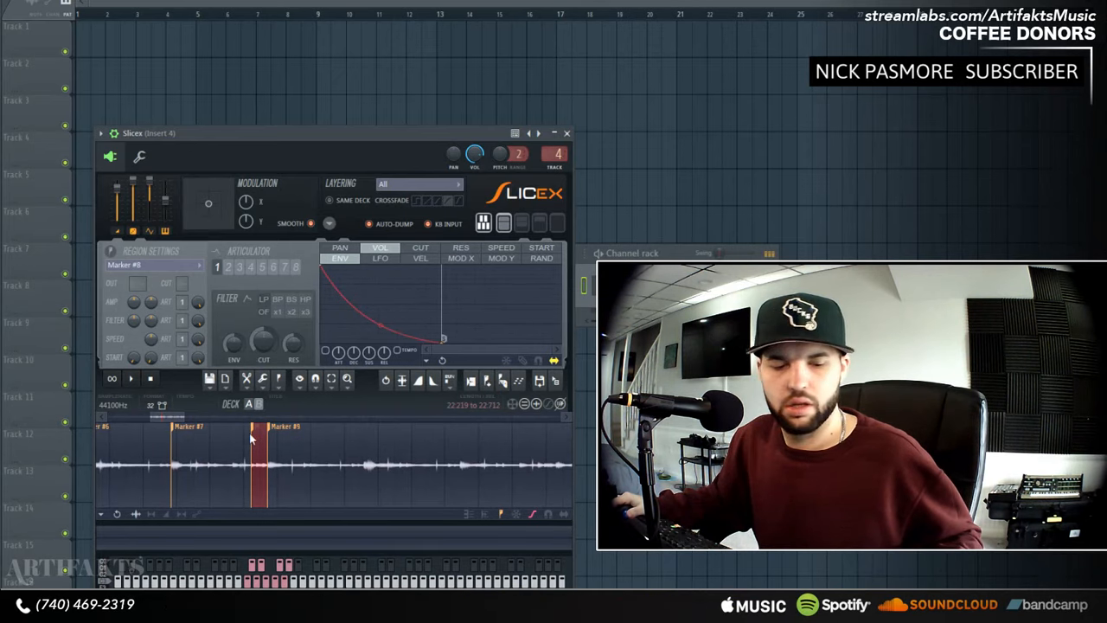
- Audition the last two slices and move Marker #8 earlier, away from Marker #9
{"action": "key", "text": "h"}
{"action": "key", "text": "b"}
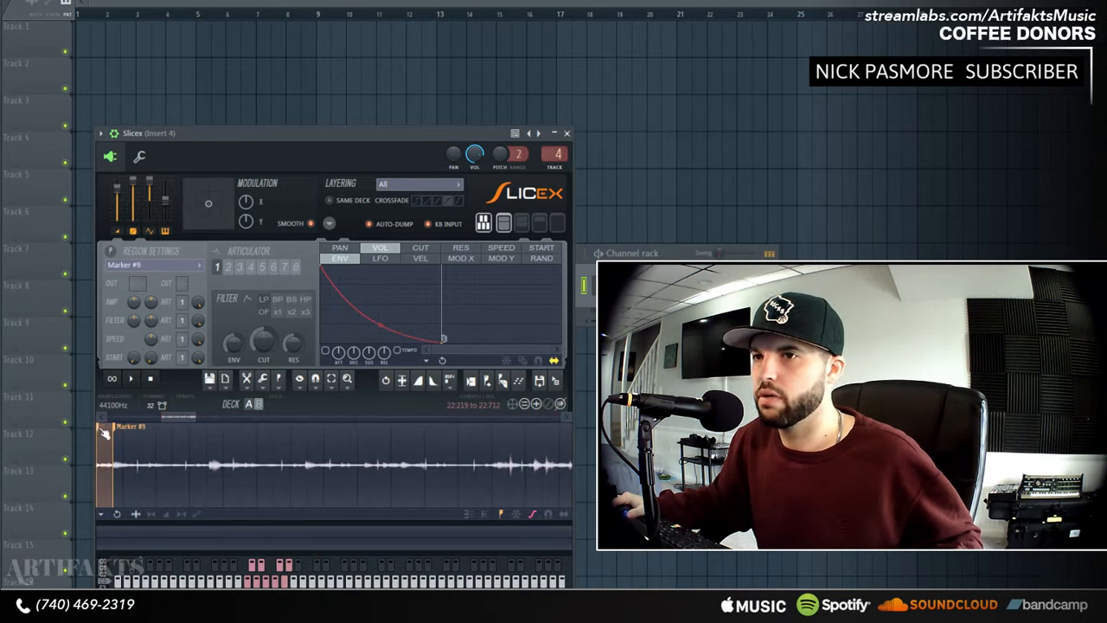
{"action": "mouse_move", "coordinate": [186, 417]}
{"action": "left_mouse_down"}
{"action": "mouse_move", "coordinate": [183, 432]}
{"action": "mouse_move", "coordinate": [169, 418]}
{"action": "left_mouse_up"}
{"action": "left_click", "coordinate": [194, 432]}
- Play the Marker #8 and Marker #9 slices repeatedly to check where they start
{"action": "key", "text": "h"}
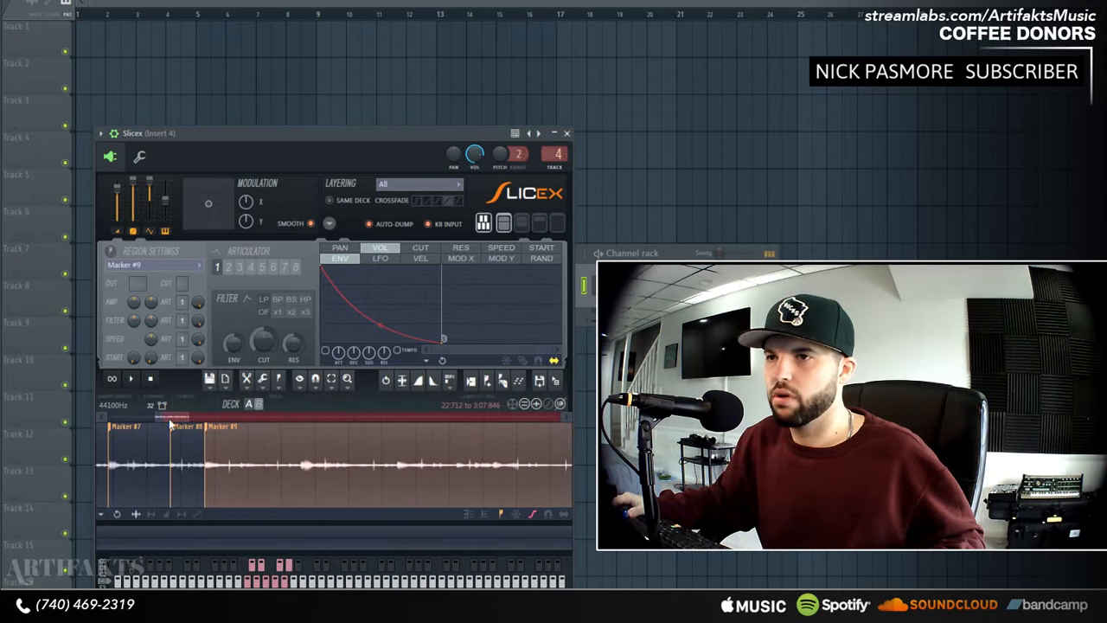
{"action": "key", "text": "h"}
{"action": "key", "text": "h"}
{"action": "key", "text": "h"}
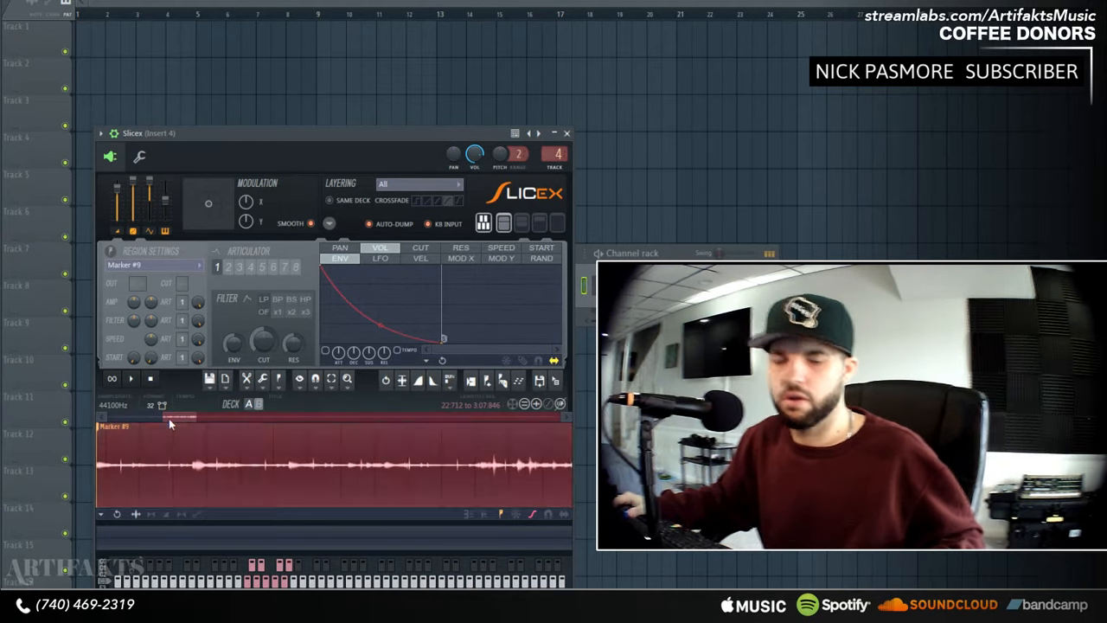
{"action": "key", "text": "b"}
{"action": "key", "text": "h"}
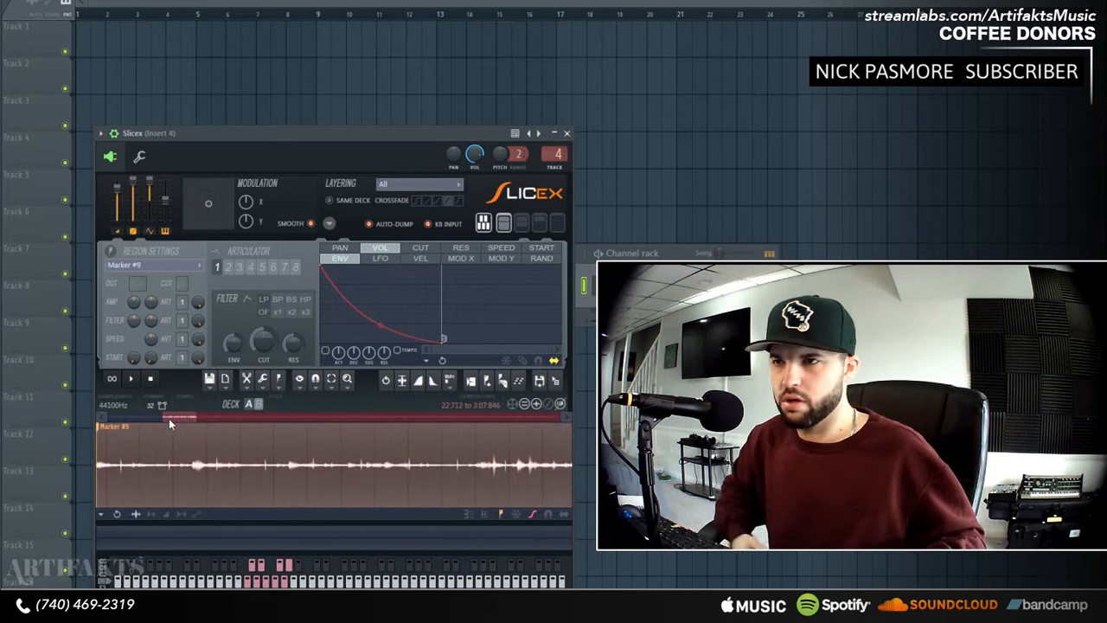
{"action": "key", "text": "h"}
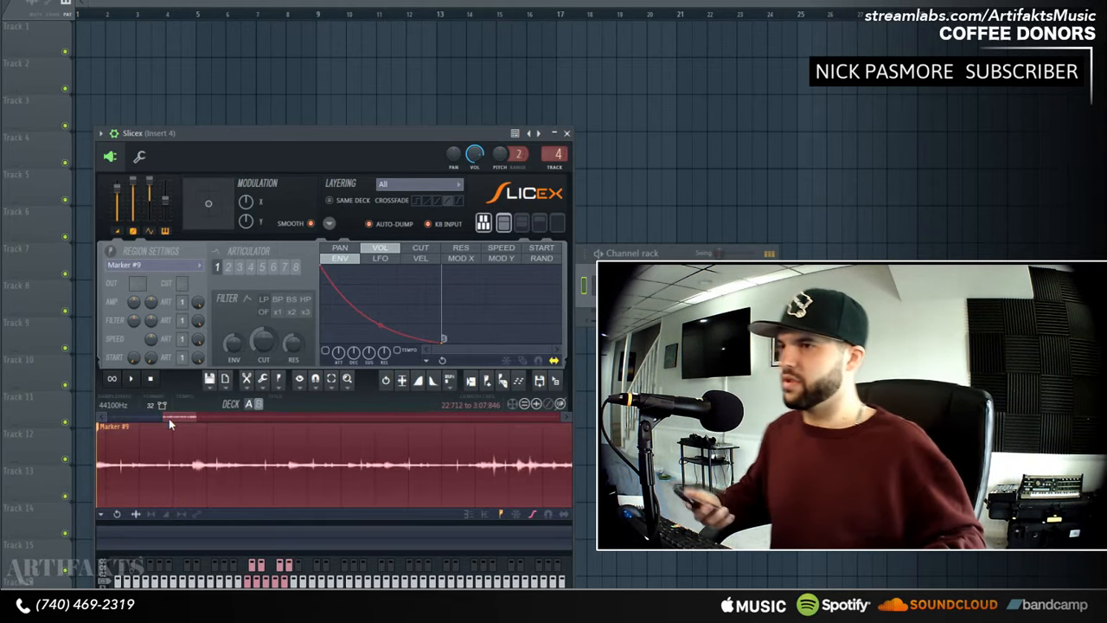
{"action": "key", "text": "h"}
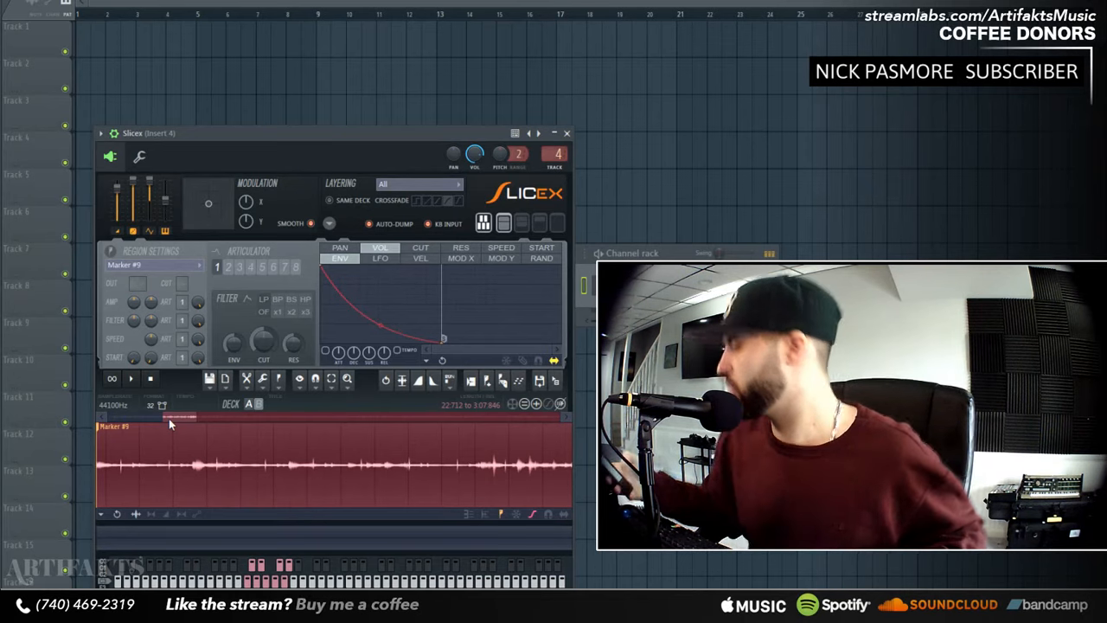
{"action": "key", "text": "b"}
{"action": "key", "text": "b"}
{"action": "key", "text": "h"}
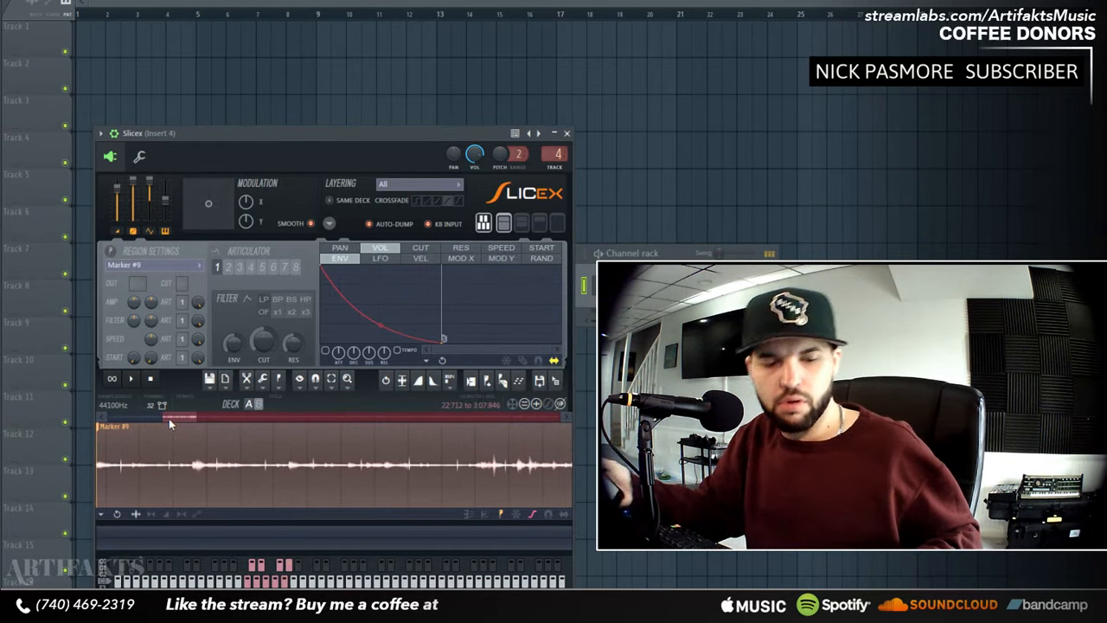
{"action": "key", "text": "h"}
- Move Marker #9 slightly later to about 22:790 and replay the last two slices to check its start
{"action": "left_click_drag", "start_coordinate": [168, 416], "coordinate": [162, 417]}
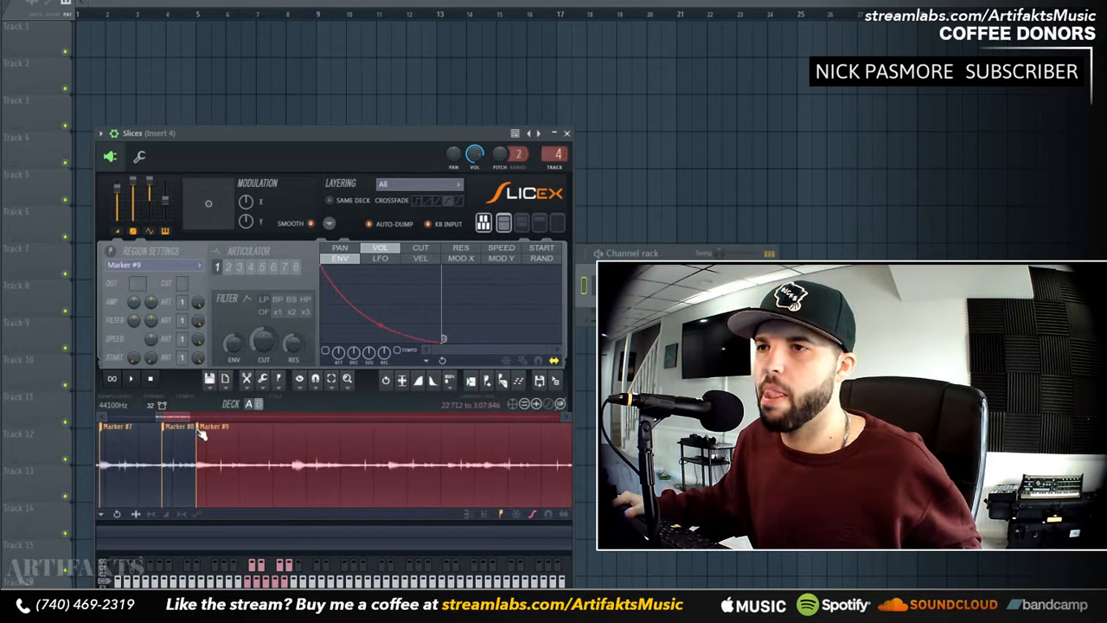
{"action": "mouse_move", "coordinate": [197, 430]}
{"action": "left_mouse_down"}
{"action": "mouse_move", "coordinate": [213, 430]}
{"action": "mouse_move", "coordinate": [169, 420]}
{"action": "mouse_move", "coordinate": [183, 429]}
{"action": "left_mouse_up"}
{"action": "key", "text": "h"}
{"action": "key", "text": "h"}
{"action": "key", "text": "h"}
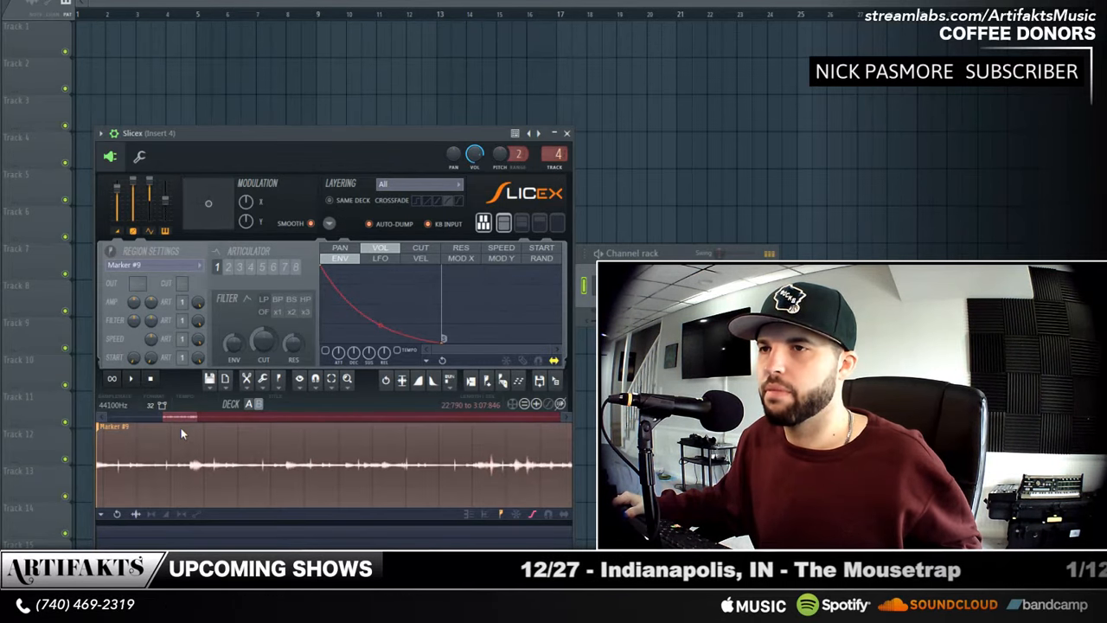
{"action": "key", "text": "b"}
{"action": "key", "text": "h"}
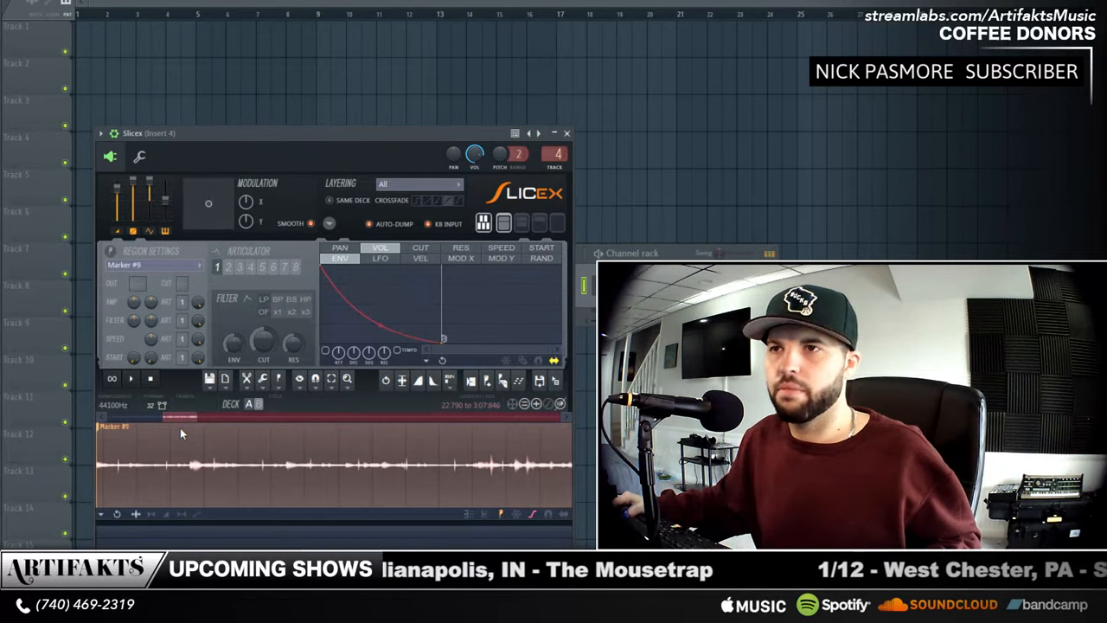
{"action": "left_click_drag", "start_coordinate": [173, 416], "coordinate": [168, 415]}
{"action": "key", "text": "b"}
{"action": "key", "text": "h"}
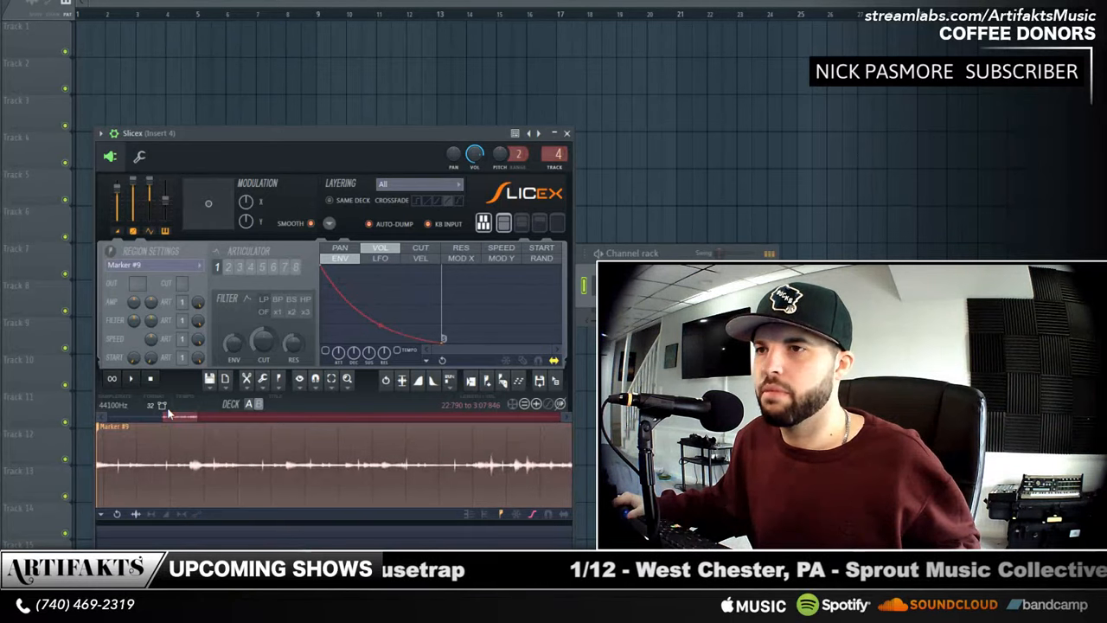
{"action": "key", "text": "b"}
{"action": "key", "text": "h"}
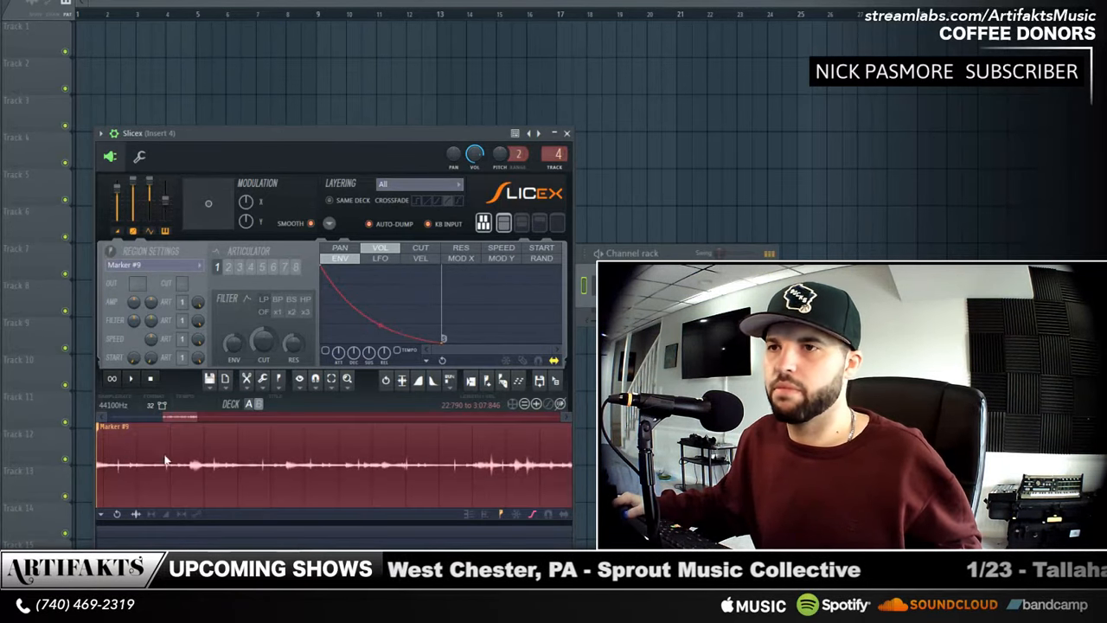
- Add four more slice markers after Marker #9, placing one at each of the next chosen transients
{"action": "left_click", "coordinate": [127, 445]}
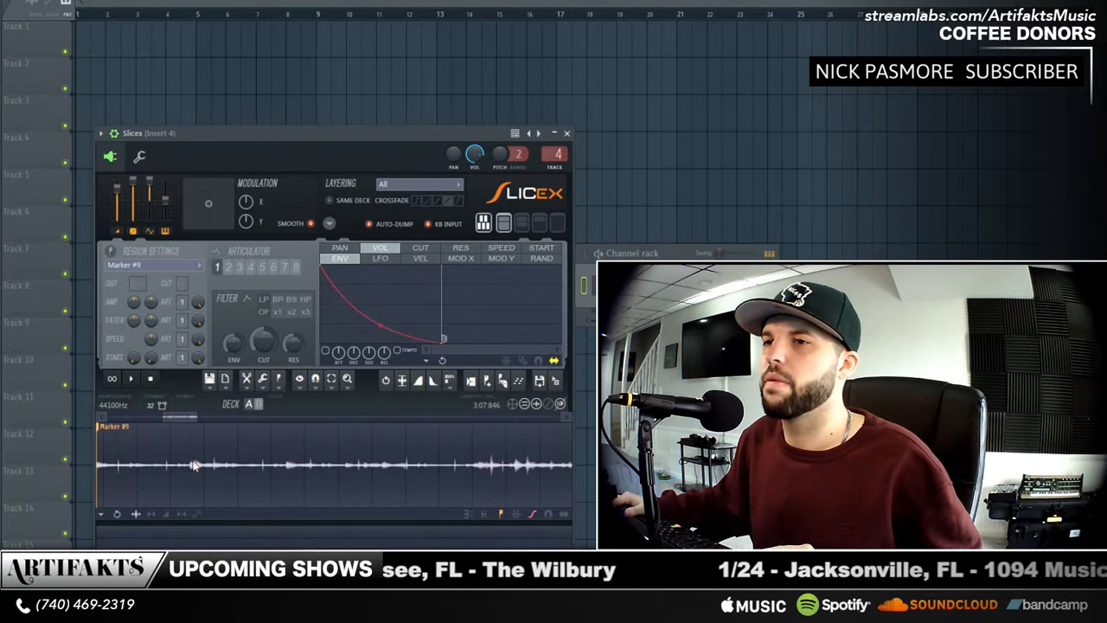
{"action": "left_click", "coordinate": [492, 383]}
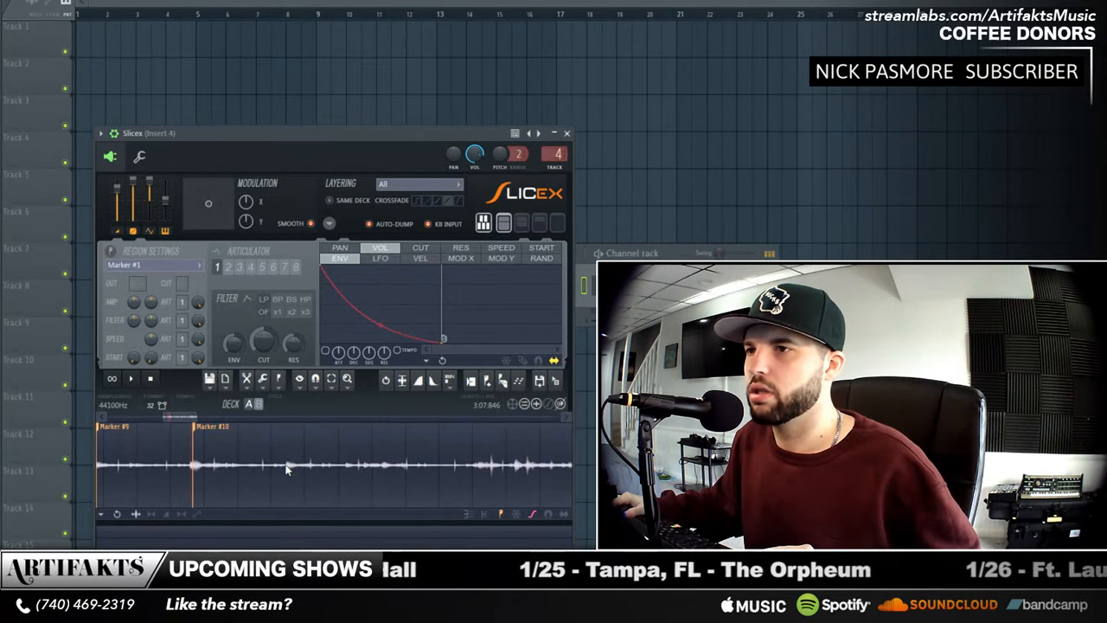
{"action": "left_click", "coordinate": [288, 468]}
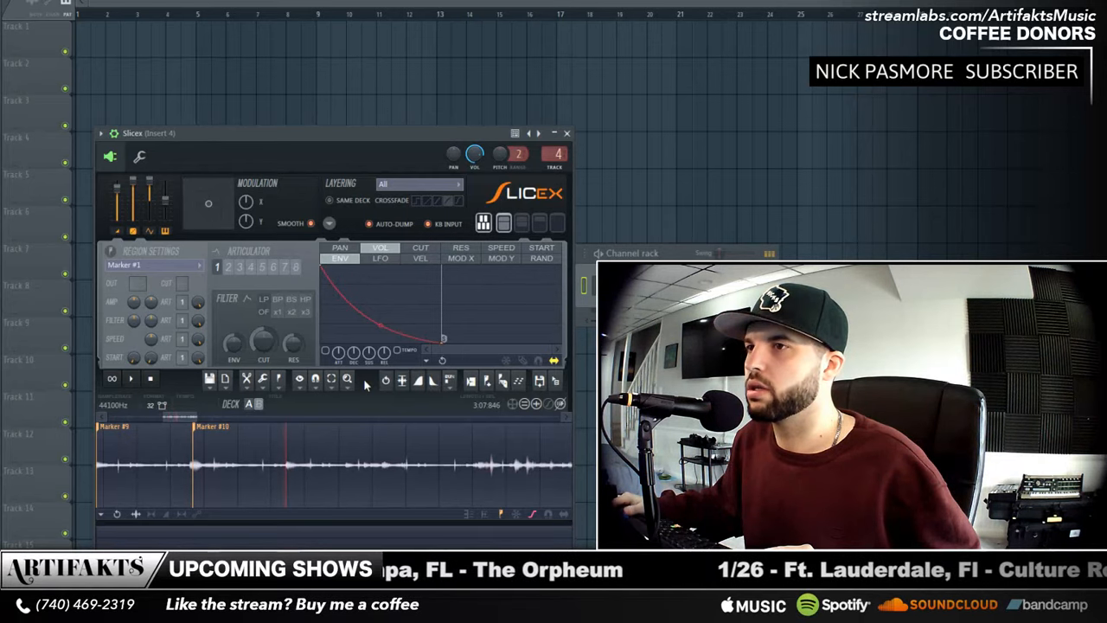
{"action": "left_click", "coordinate": [488, 383]}
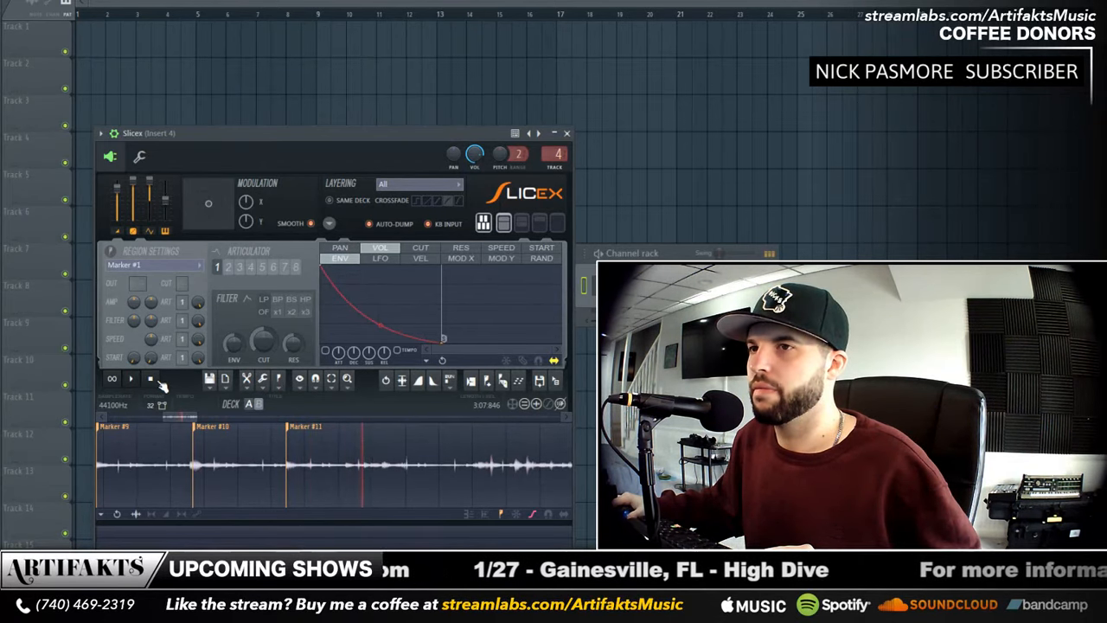
{"action": "left_click", "coordinate": [345, 462]}
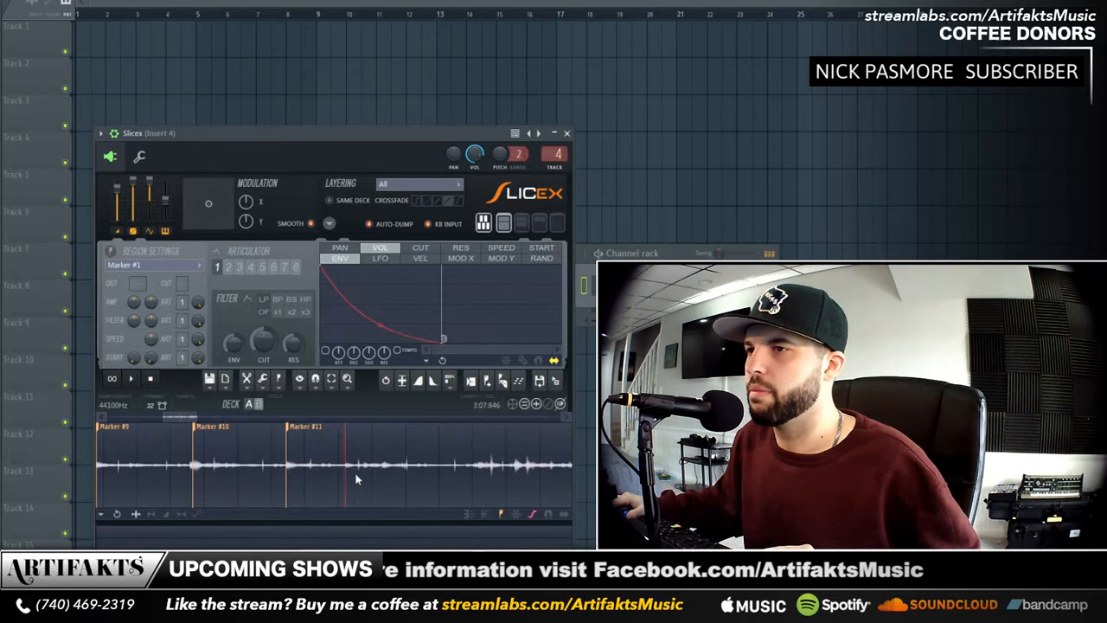
{"action": "left_click", "coordinate": [489, 382]}
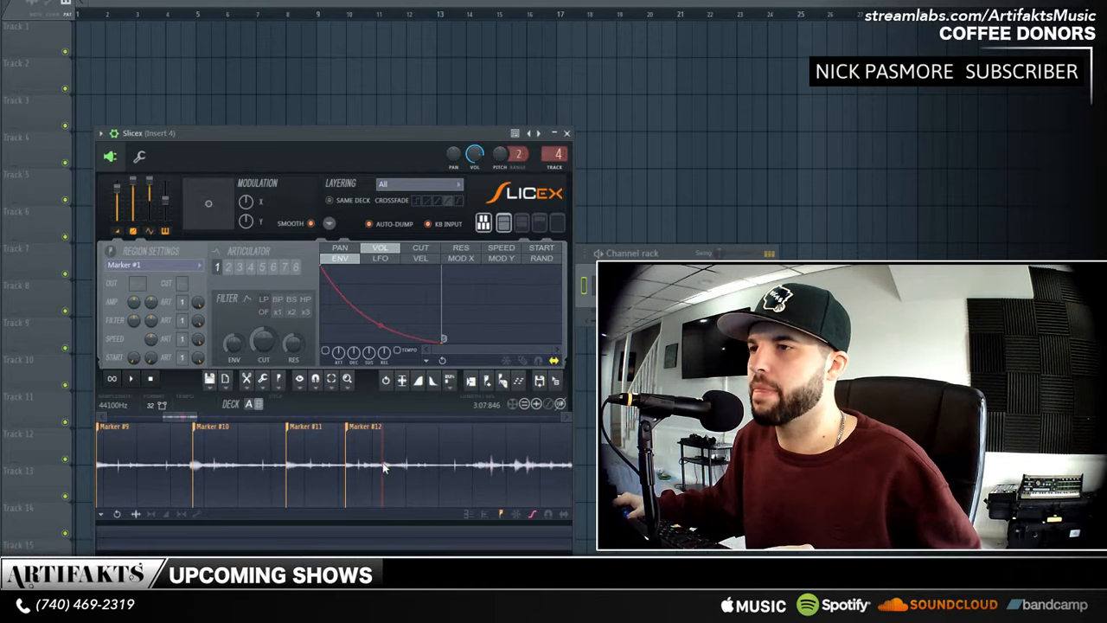
{"action": "left_click", "coordinate": [381, 470]}
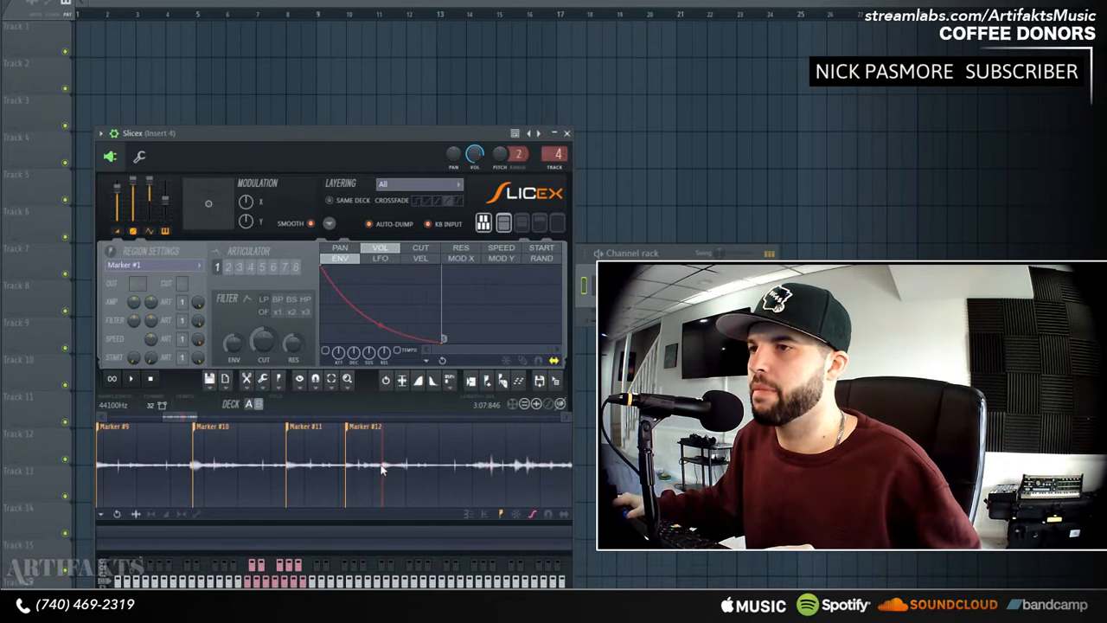
{"action": "left_click", "coordinate": [486, 382]}
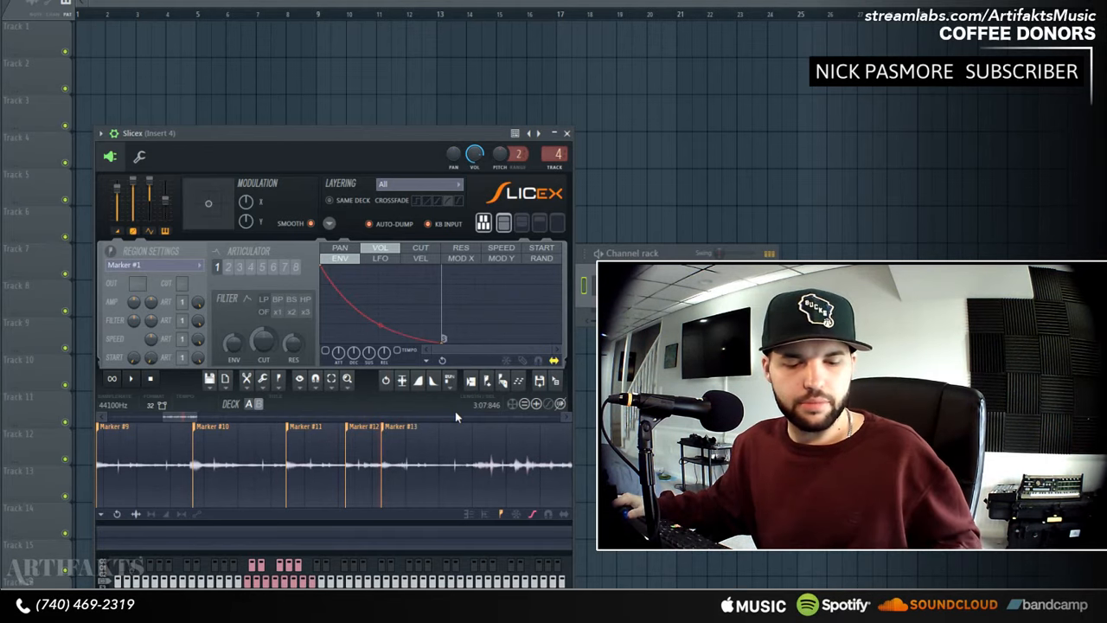
- Audition the newly added slices from Marker #11 through Marker #13 to check where they start
{"action": "key", "text": "n"}
{"action": "key", "text": "j"}
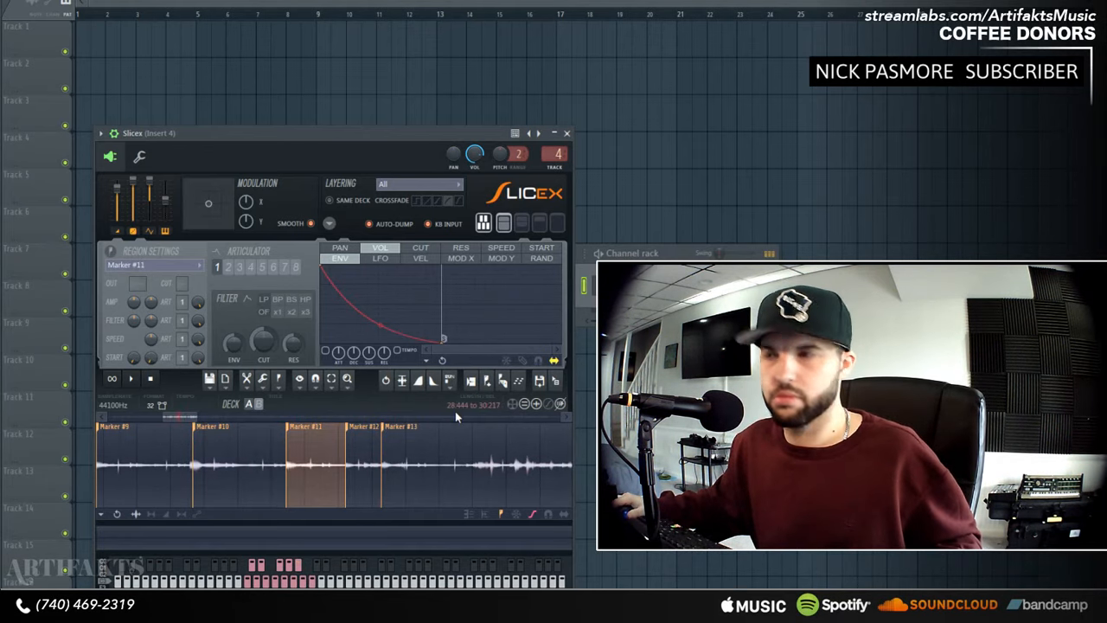
{"action": "key", "text": "m"}
{"action": "key", "text": "q"}
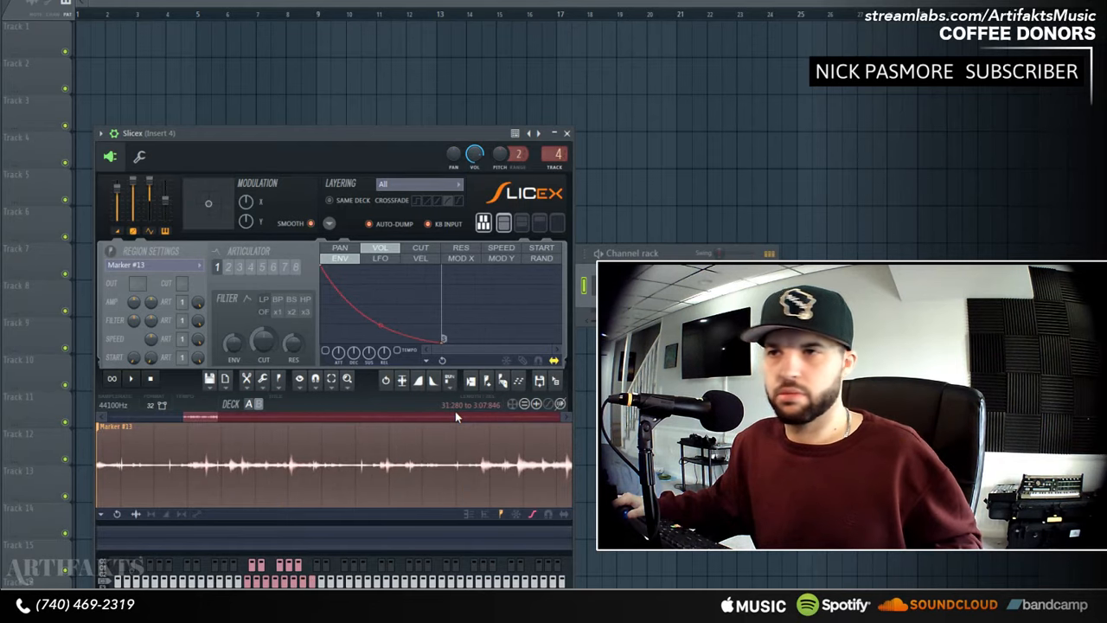
{"action": "key", "text": "q"}
{"action": "key", "text": "q"}
- Play the Marker #1, #2 and #3 slices repeatedly in sequence to test how they work together
{"action": "mouse_move", "coordinate": [207, 416]}
{"action": "left_mouse_down"}
{"action": "mouse_move", "coordinate": [196, 424]}
{"action": "mouse_move", "coordinate": [47, 383]}
{"action": "left_mouse_up"}
{"action": "key", "text": "q"}
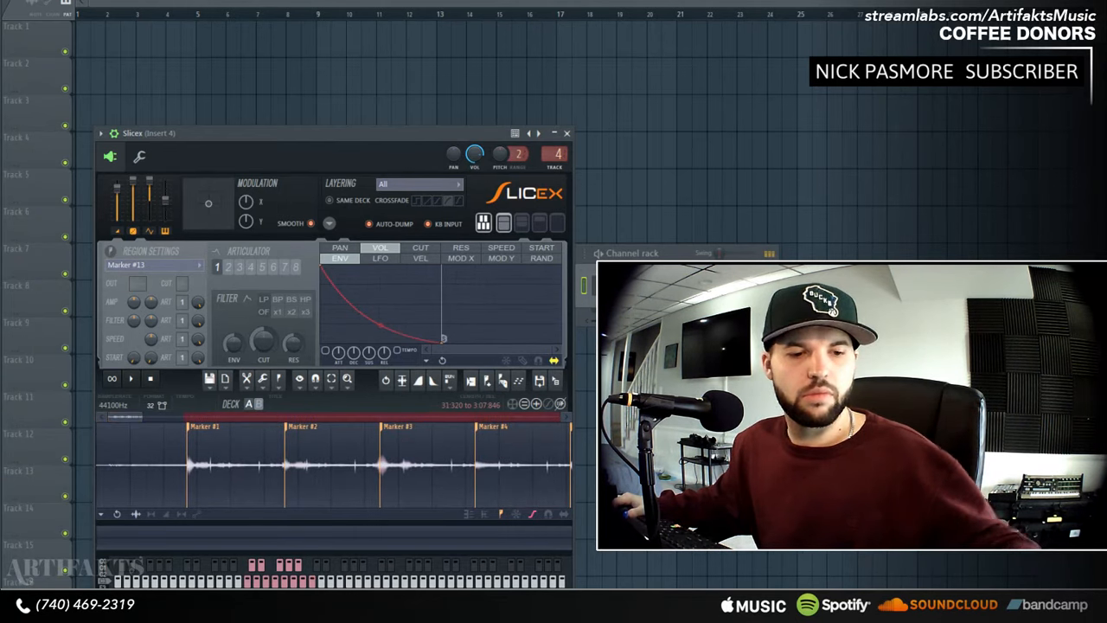
{"action": "key", "text": "z"}
{"action": "key", "text": "s"}
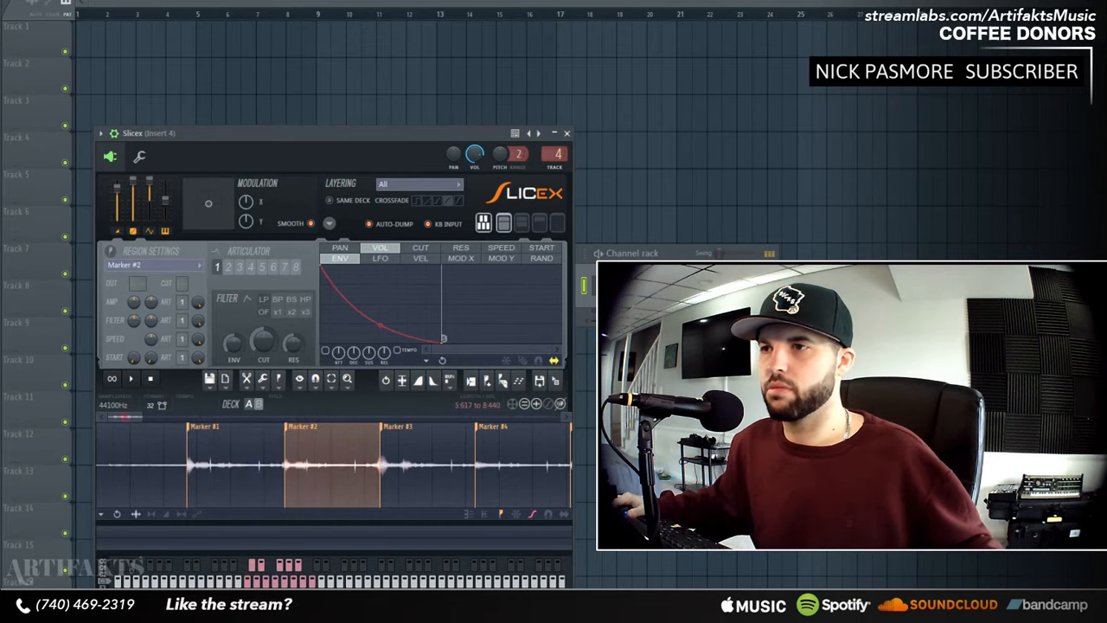
{"action": "key", "text": "x"}
{"action": "key", "text": "z"}
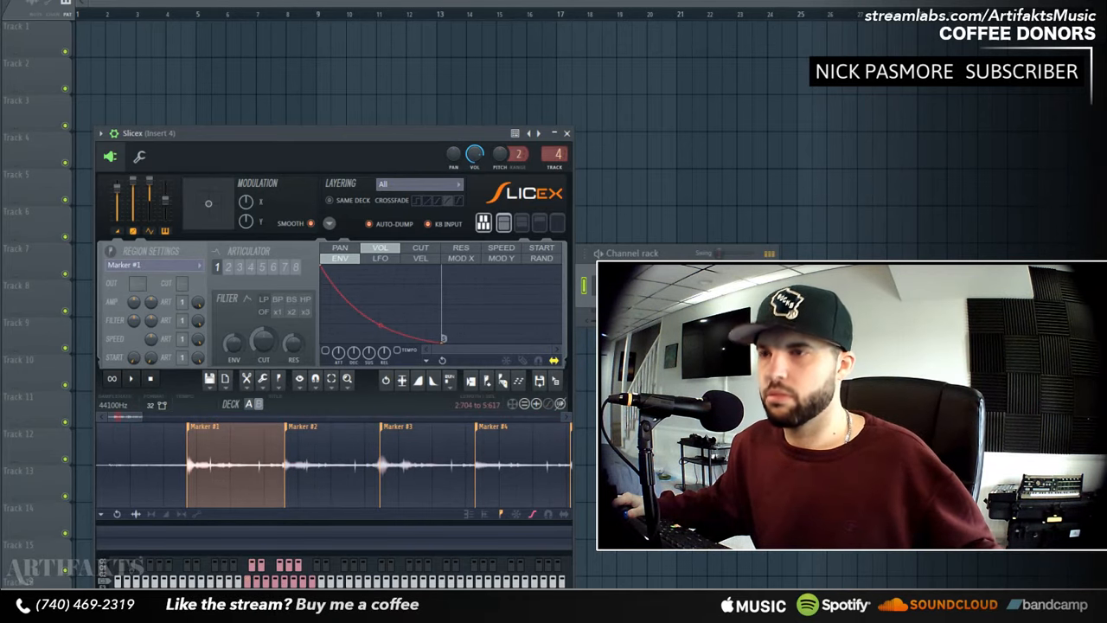
{"action": "key", "text": "s"}
{"action": "key", "text": "x"}
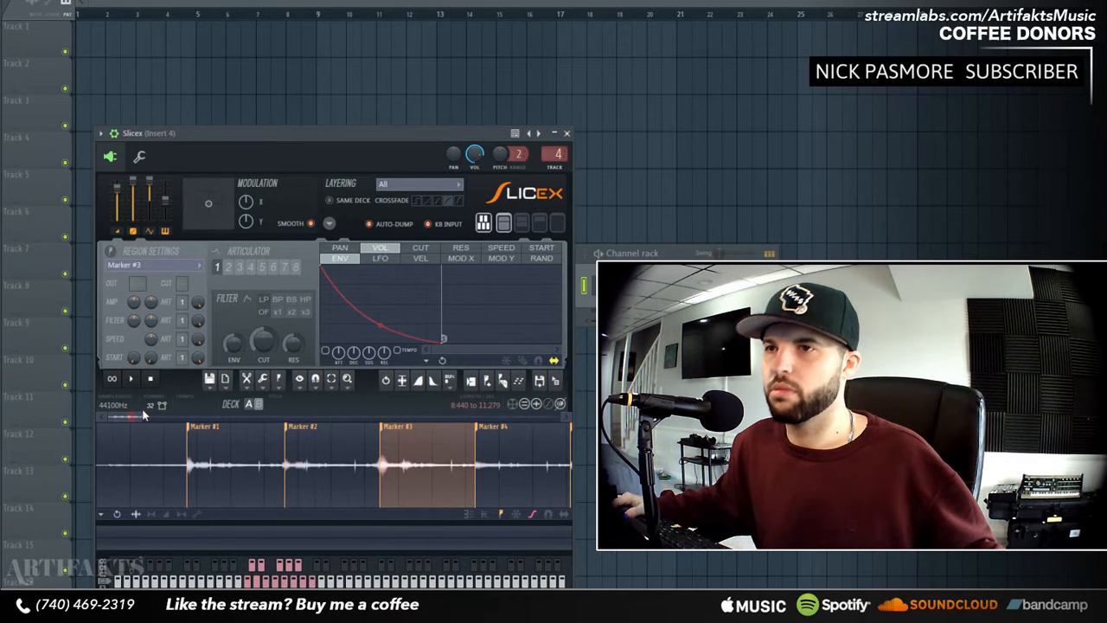
{"action": "key", "text": "z"}
{"action": "left_click_drag", "start_coordinate": [142, 416], "coordinate": [292, 430]}
{"action": "key", "text": "s"}
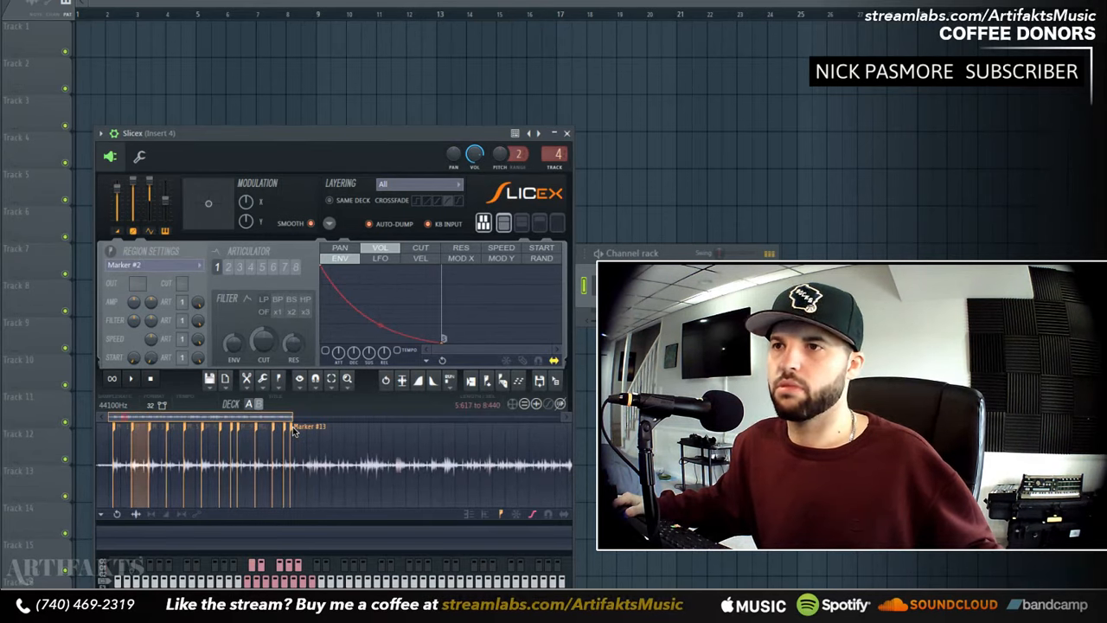
{"action": "key", "text": "x"}
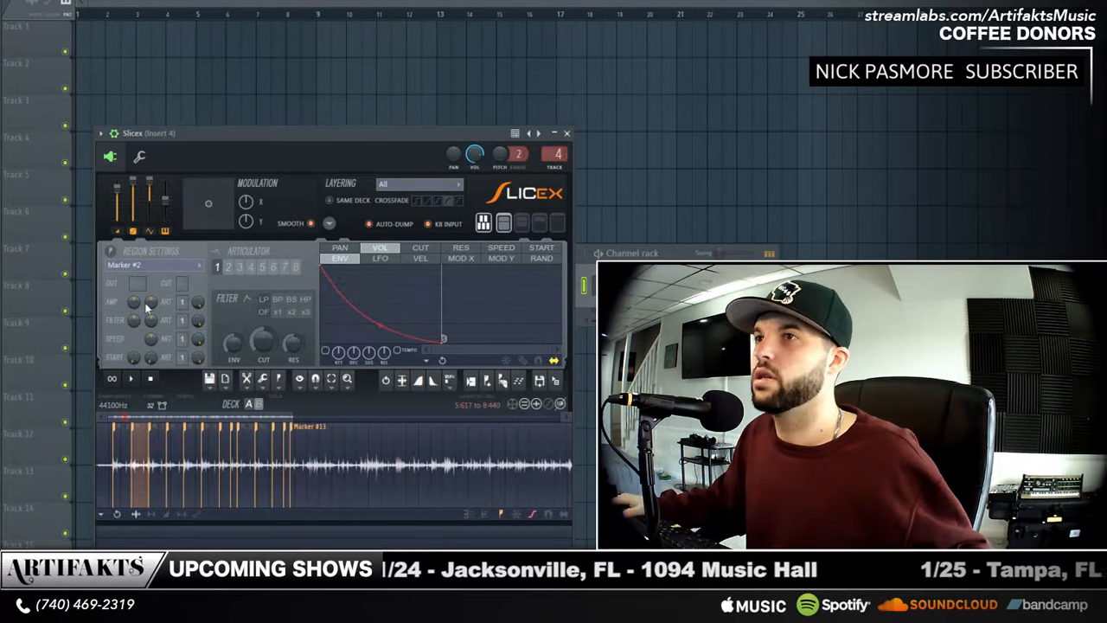
- Play the sample from just ahead of Marker #1 and tap the project tempo to its beat, to about 85 BPM
{"action": "left_click_drag", "start_coordinate": [131, 441], "coordinate": [107, 440]}
{"action": "left_click", "coordinate": [107, 439]}
{"action": "left_click", "coordinate": [131, 380]}
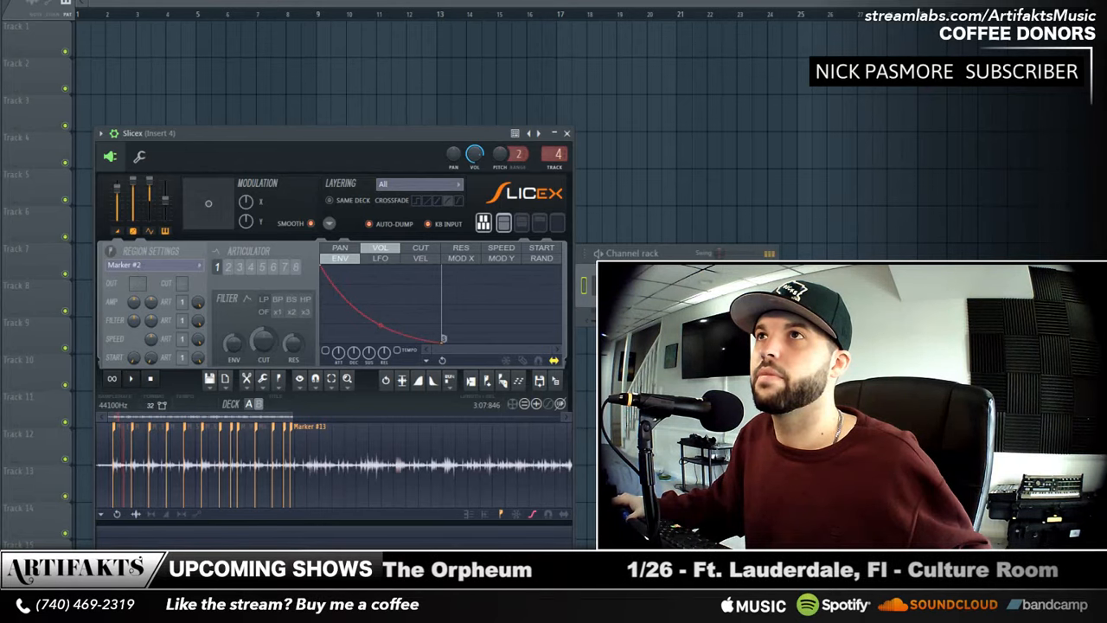
{"action": "right_click", "coordinate": [191, 1]}
{"action": "left_click", "coordinate": [329, 1]}
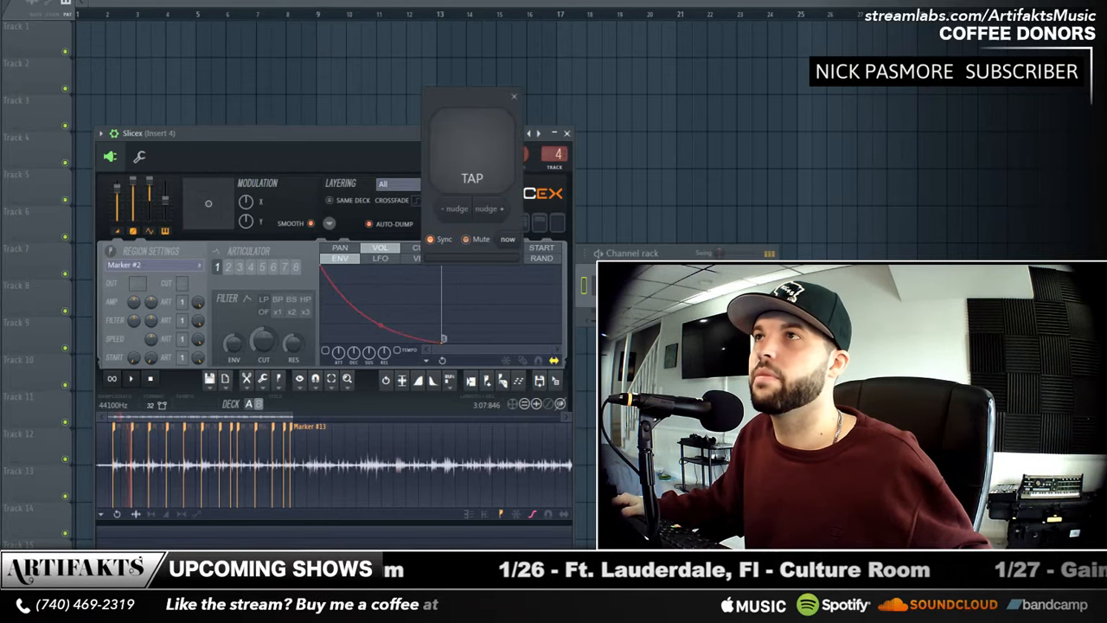
{"action": "left_click", "coordinate": [476, 140]}
{"action": "left_click", "coordinate": [475, 140]}
{"action": "left_click", "coordinate": [476, 140]}
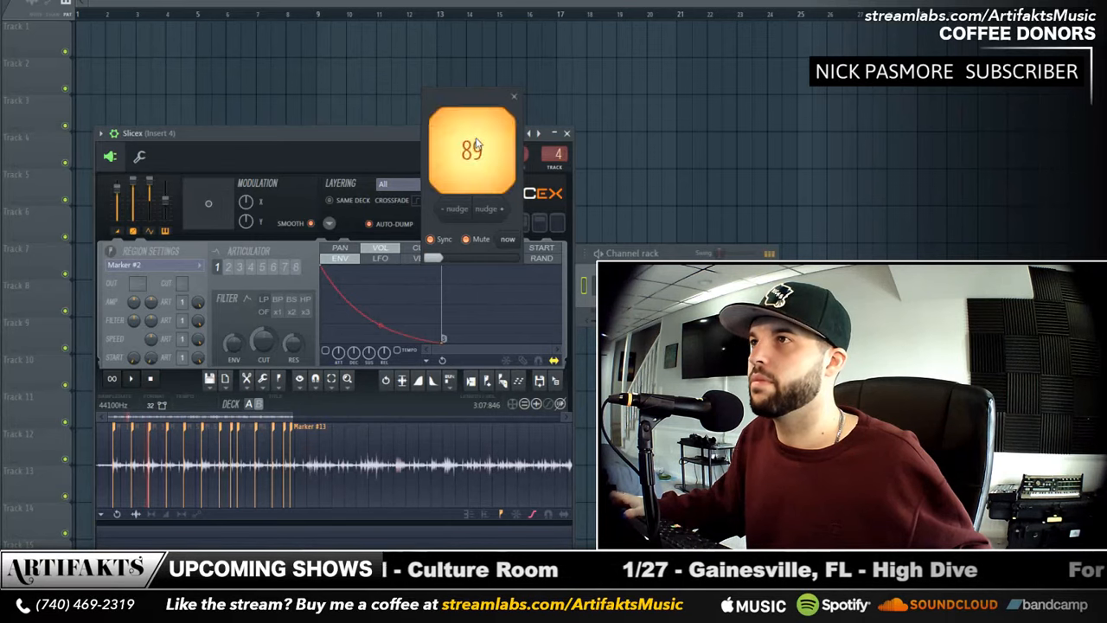
{"action": "left_click", "coordinate": [475, 142]}
{"action": "left_click", "coordinate": [476, 143]}
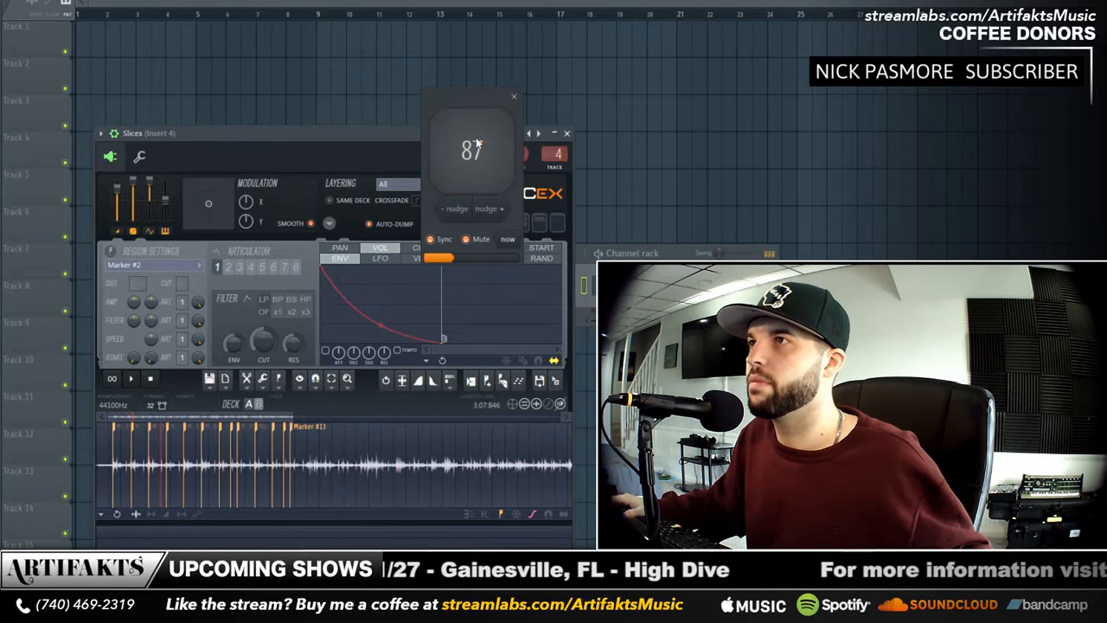
{"action": "left_click", "coordinate": [476, 143]}
{"action": "left_click", "coordinate": [476, 143]}
{"action": "left_click", "coordinate": [475, 143]}
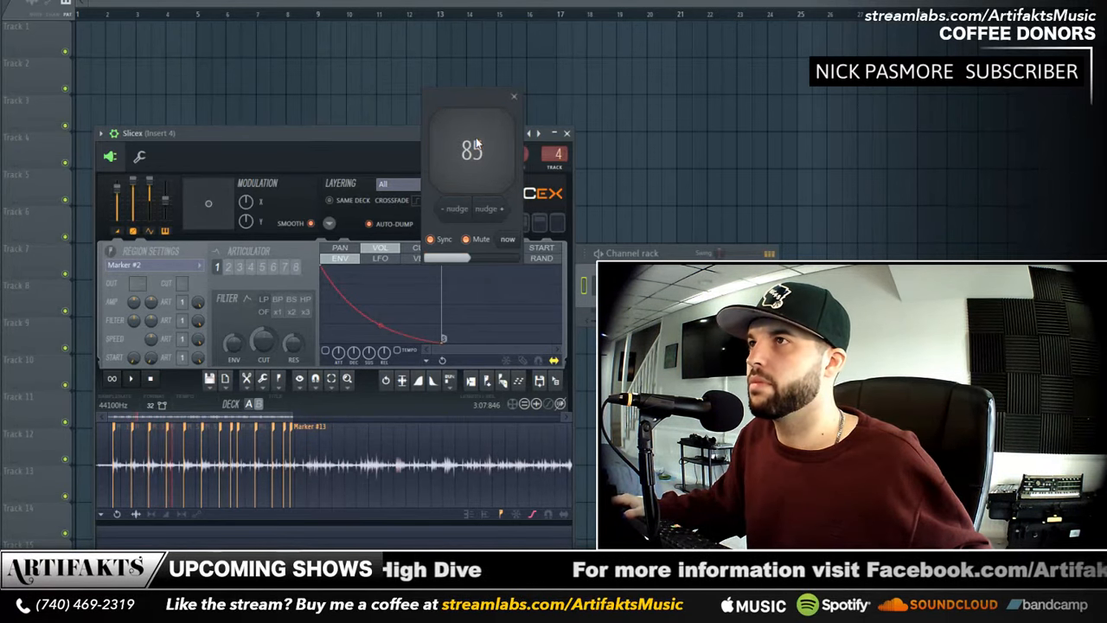
{"action": "left_click", "coordinate": [475, 142]}
{"action": "left_click", "coordinate": [475, 140]}
{"action": "left_click", "coordinate": [476, 140]}
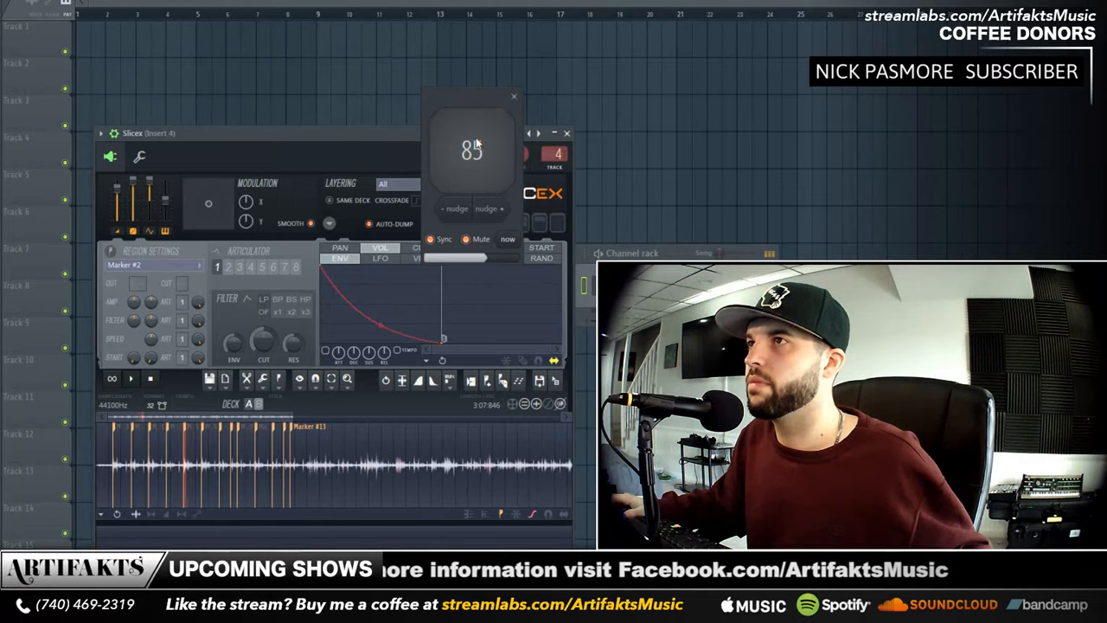
{"action": "left_click", "coordinate": [476, 140]}
{"action": "left_click", "coordinate": [514, 96]}
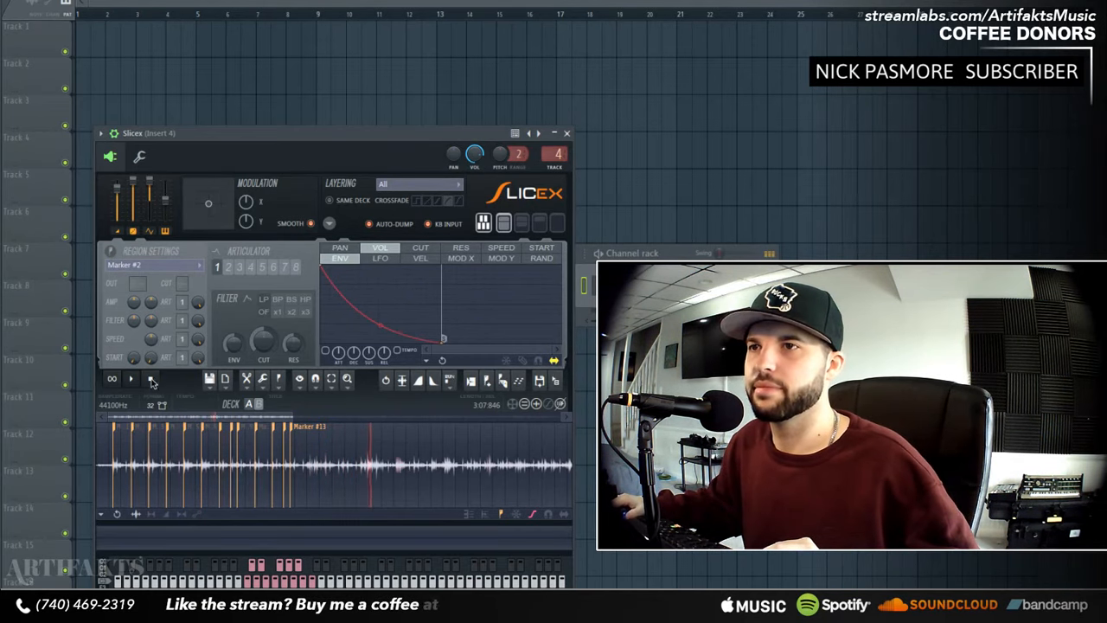
{"action": "left_click", "coordinate": [153, 379]}
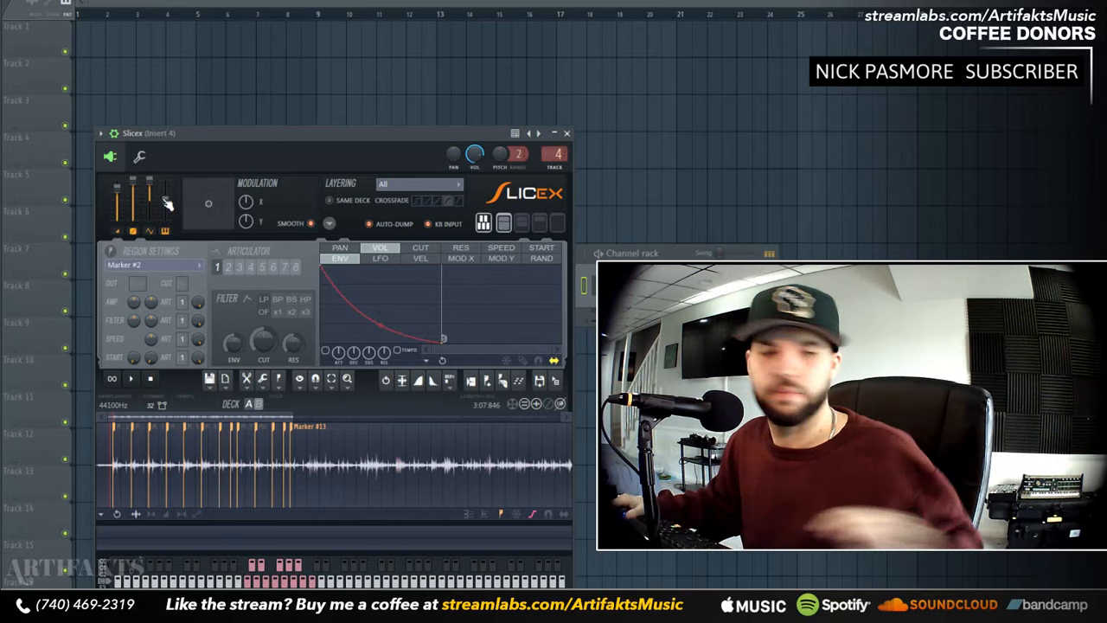
- Raise Slicex's master pitch slightly while auditioning the Marker #1 slice
{"action": "left_click_drag", "start_coordinate": [165, 201], "coordinate": [165, 198]}
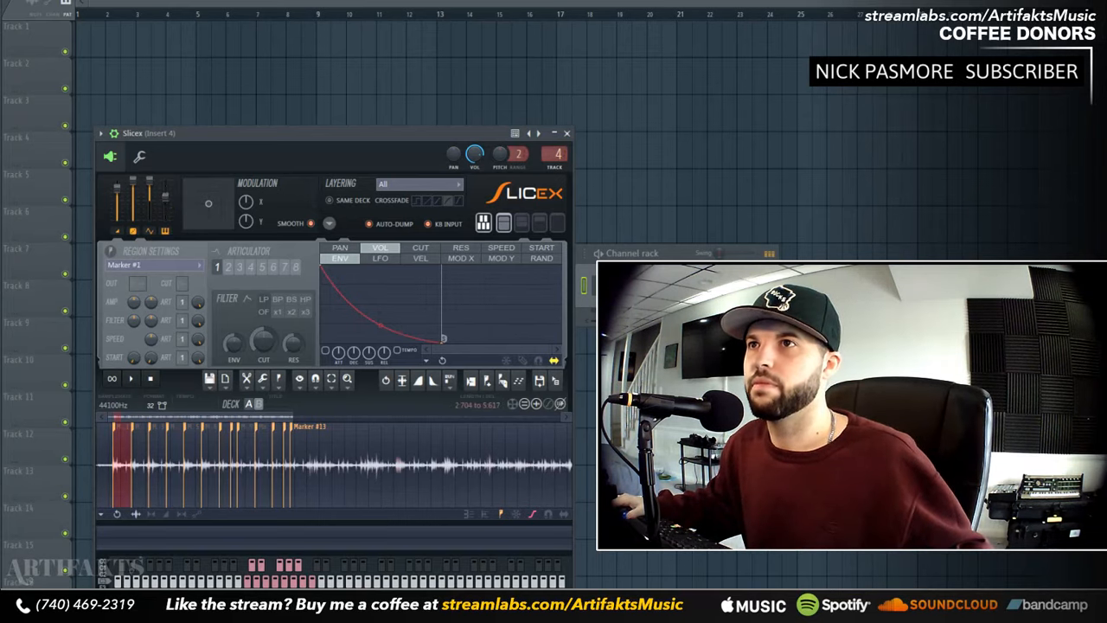
{"action": "left_click", "coordinate": [166, 198]}
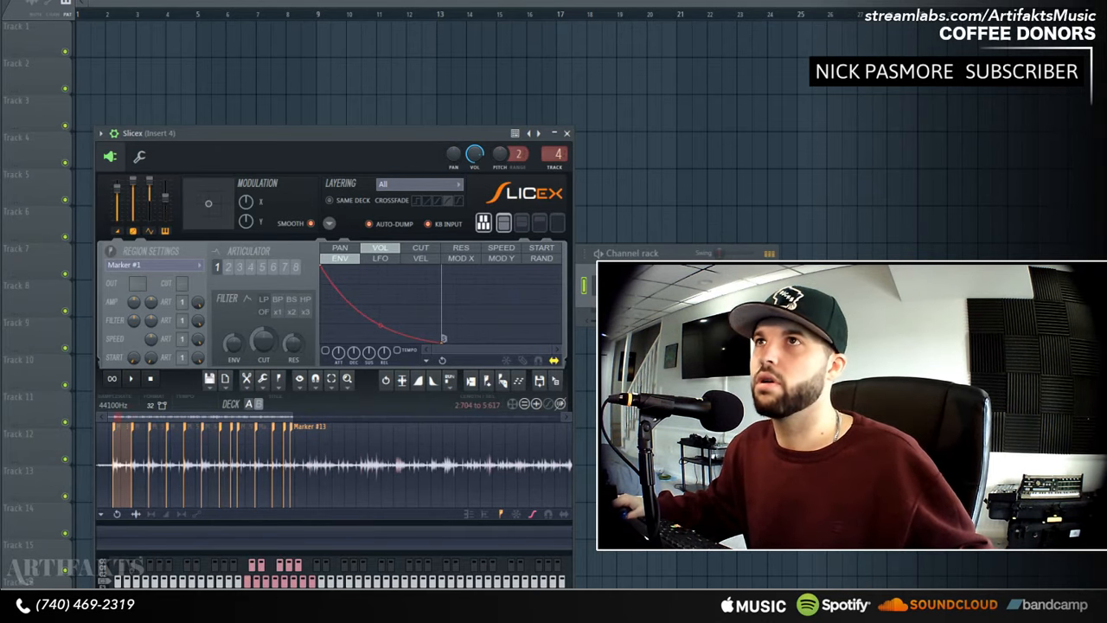
{"action": "right_click", "coordinate": [177, 1]}
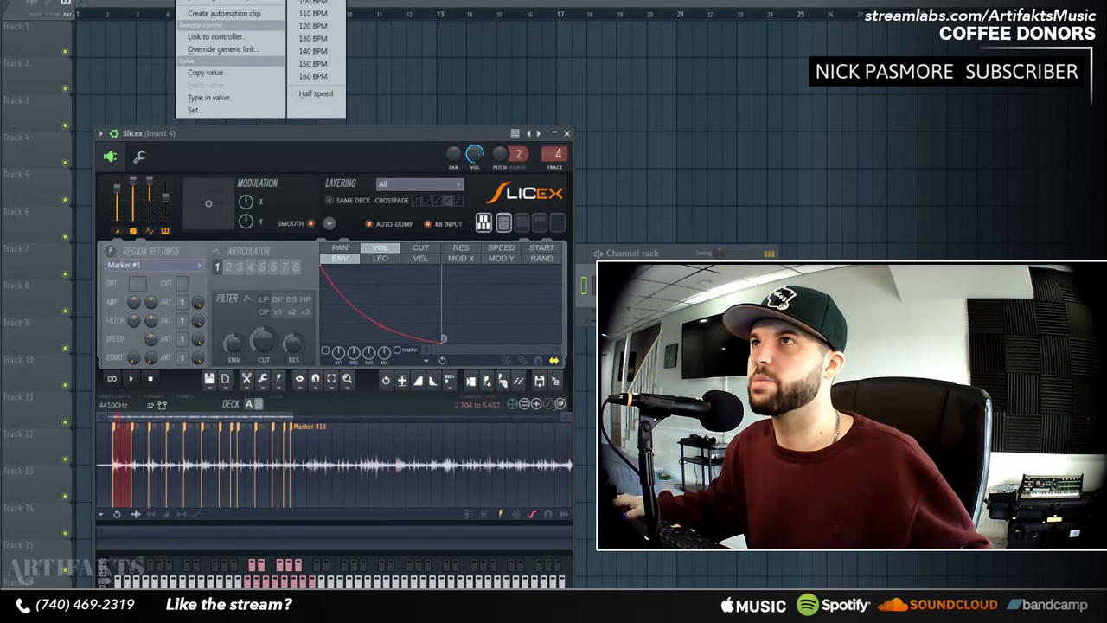
{"action": "left_click", "coordinate": [307, 1]}
{"action": "left_click", "coordinate": [495, 128]}
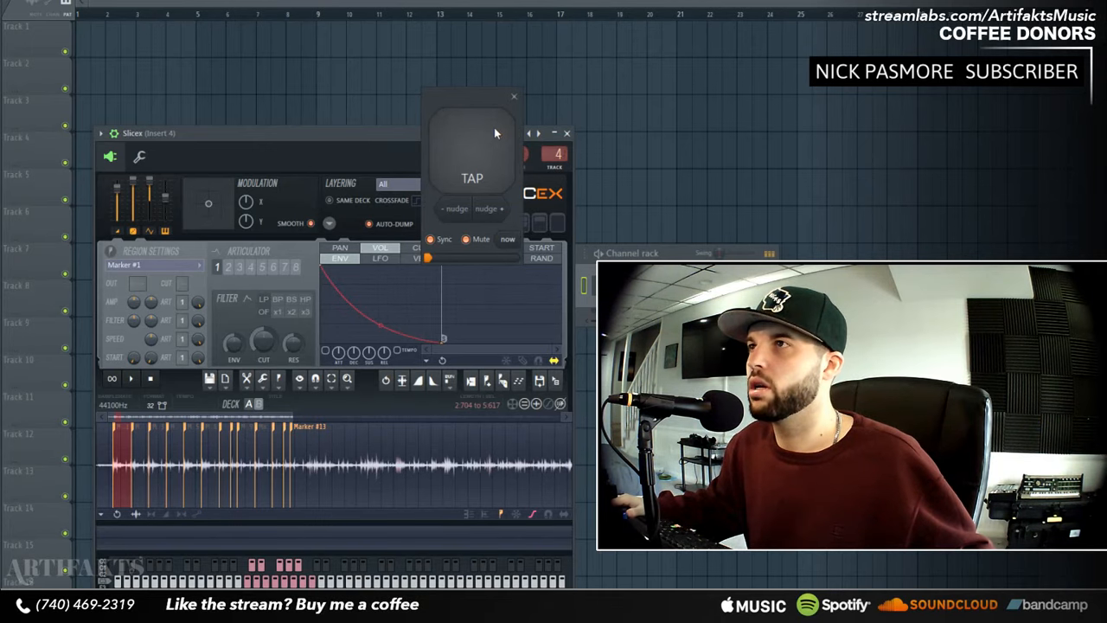
{"action": "left_click", "coordinate": [306, 163]}
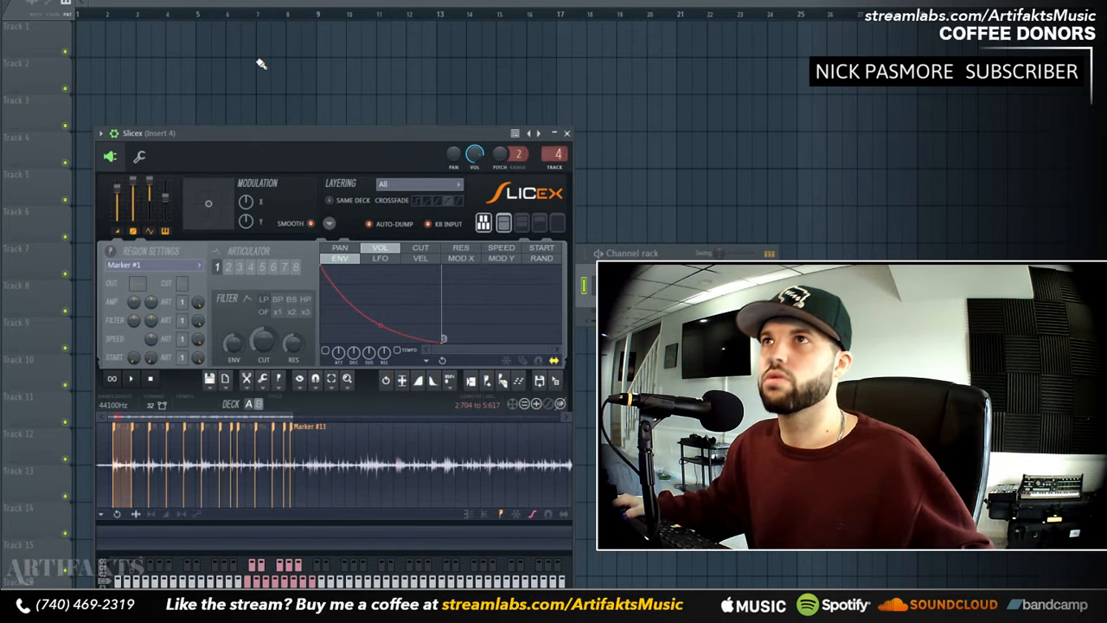
- Open the Slicex channel's piano roll and delete all of its notes
{"action": "left_click", "coordinate": [666, 255]}
{"action": "right_click", "coordinate": [570, 284]}
{"action": "left_click", "coordinate": [585, 286]}
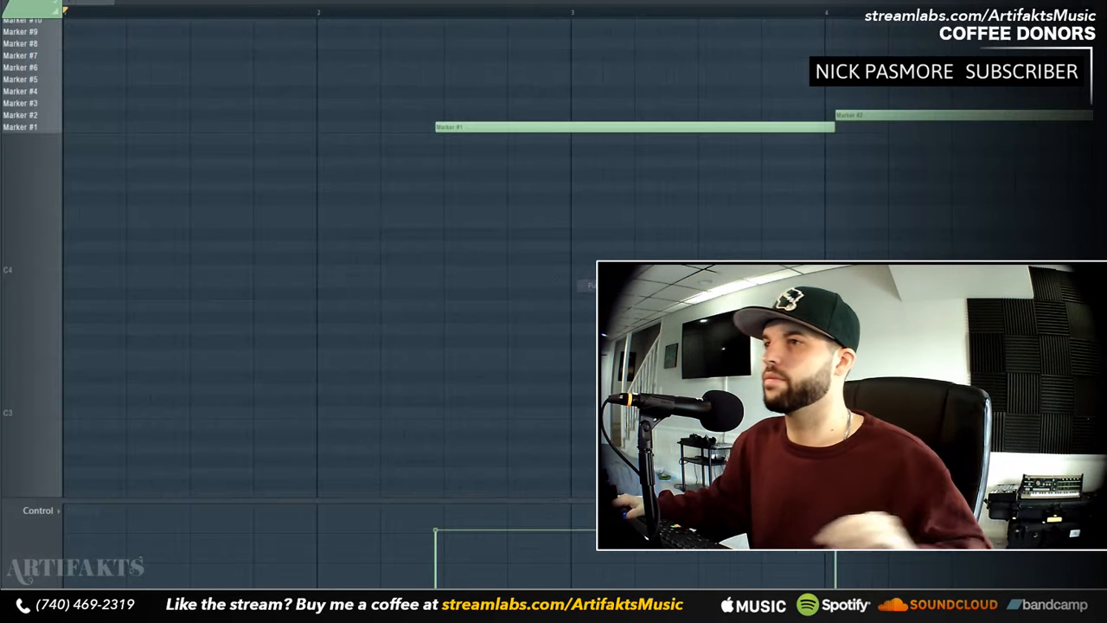
{"action": "key", "text": "ctrl+a"}
{"action": "key", "text": "Delete"}
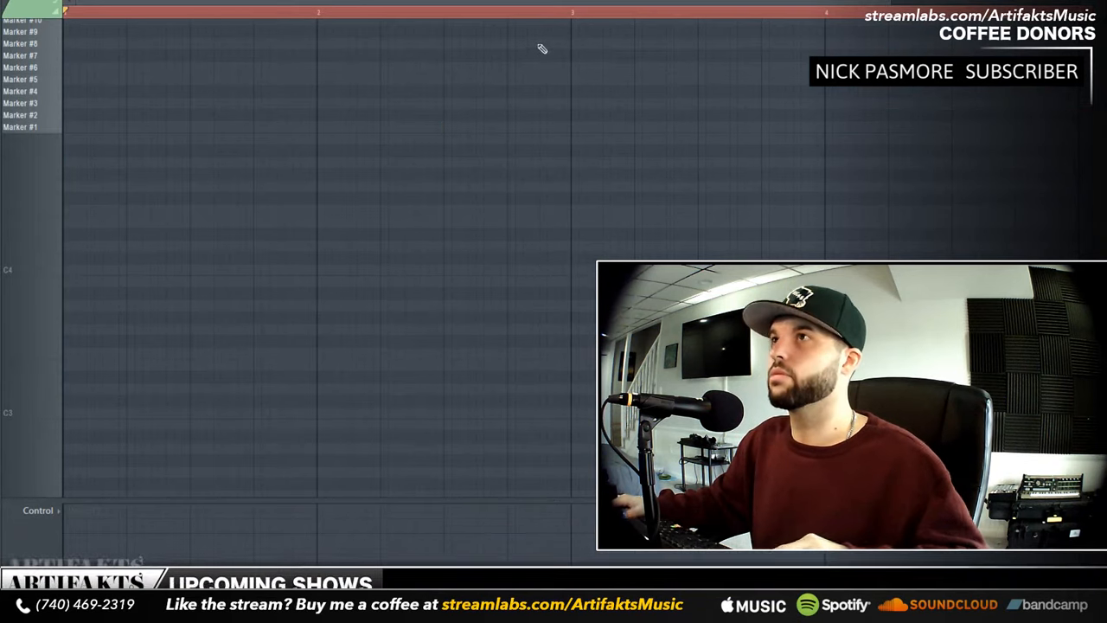
- Turn off Auto-Dump in Slicex, with the plugin's channel settings header hidden, and close the plugin window
{"action": "key", "text": "F6"}
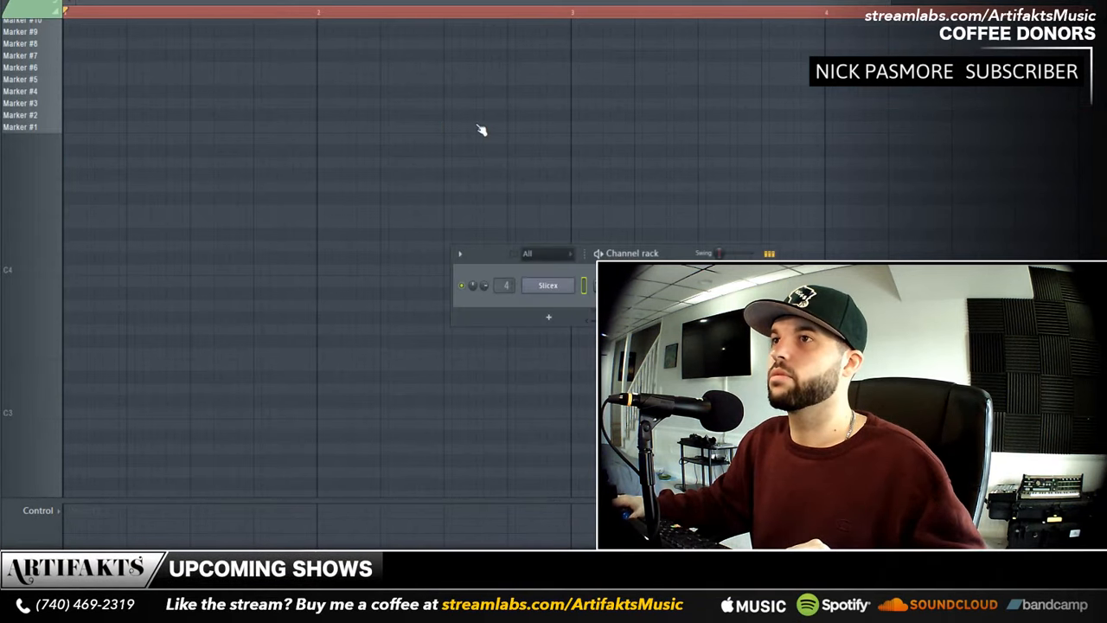
{"action": "left_click", "coordinate": [552, 285]}
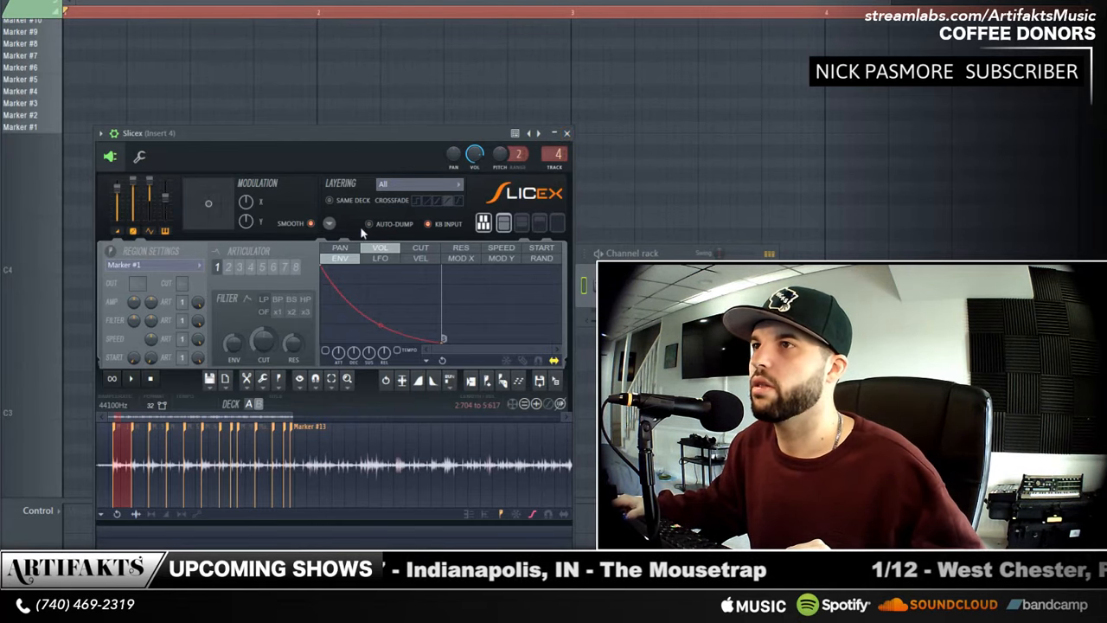
{"action": "left_click", "coordinate": [116, 135]}
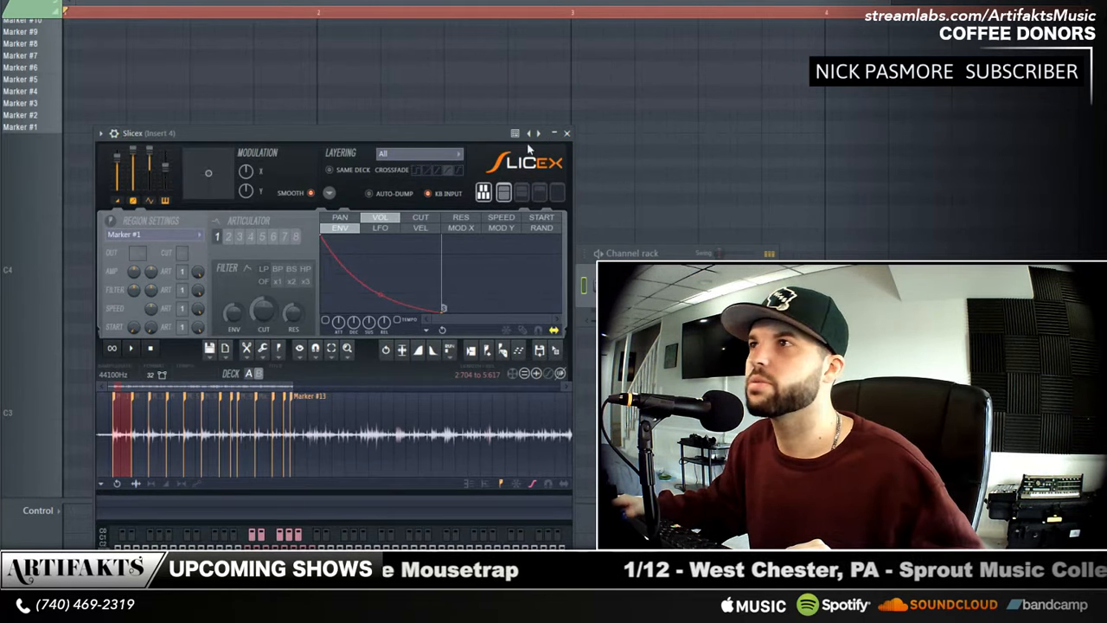
{"action": "left_click", "coordinate": [567, 135]}
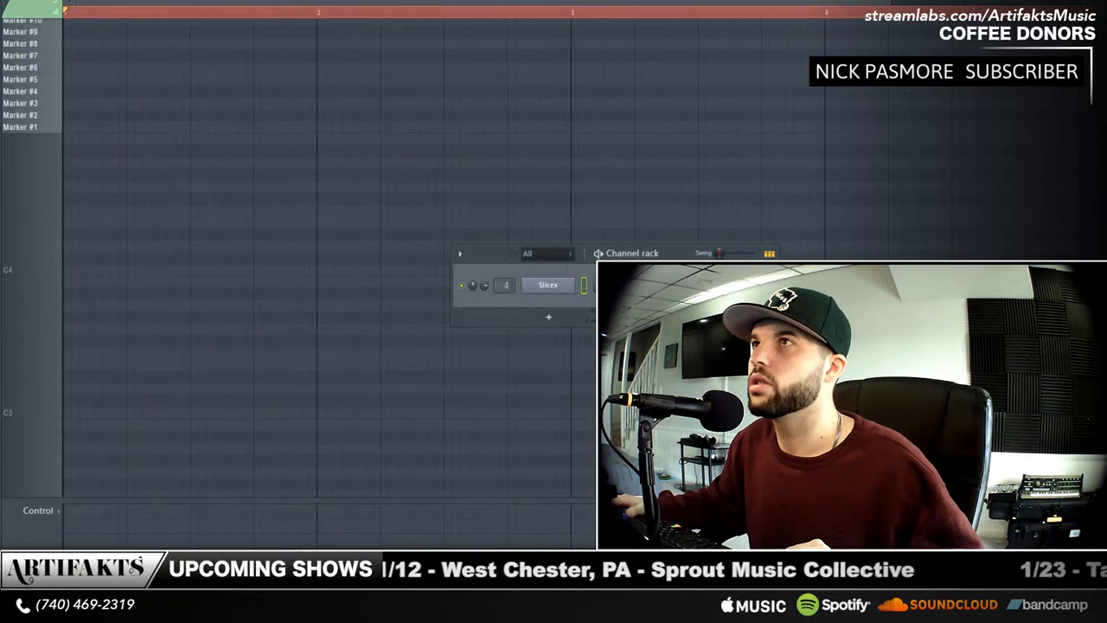
- Place a Pattern 1 clip in the playlist and align it with the start of bar 1 on Track 1
{"action": "key", "text": "F5"}
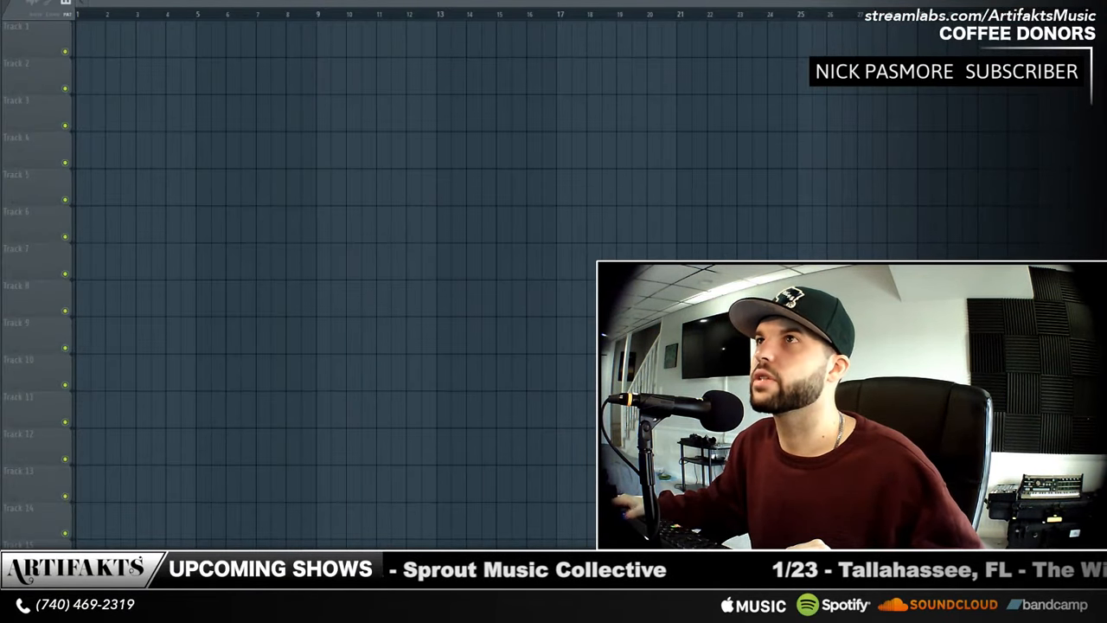
{"action": "left_click", "coordinate": [169, 54]}
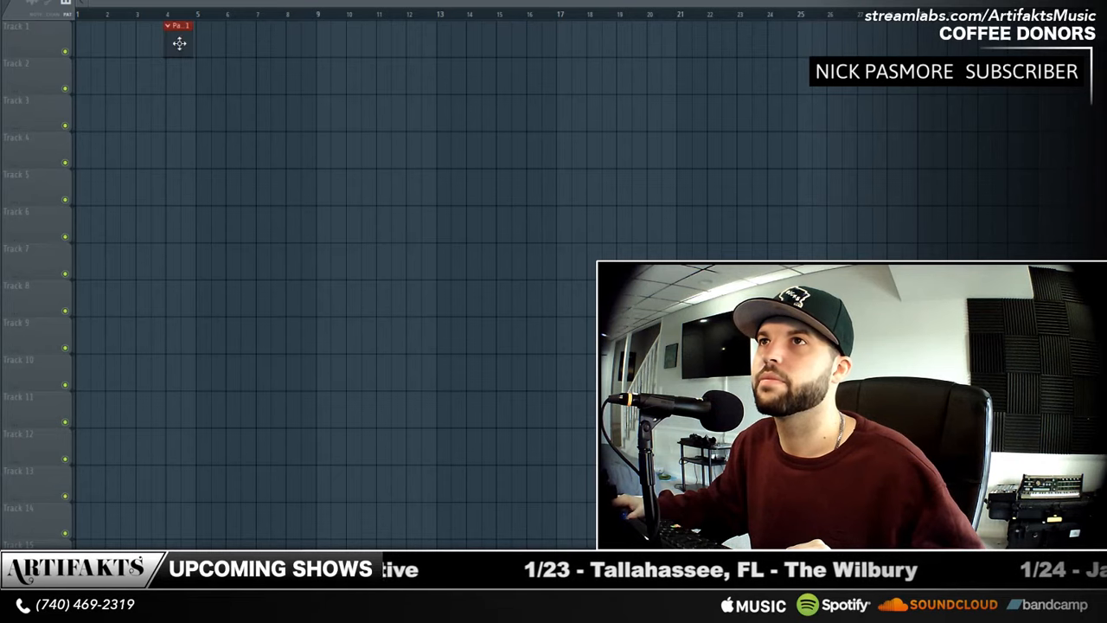
{"action": "left_click_drag", "start_coordinate": [178, 42], "coordinate": [12, 45]}
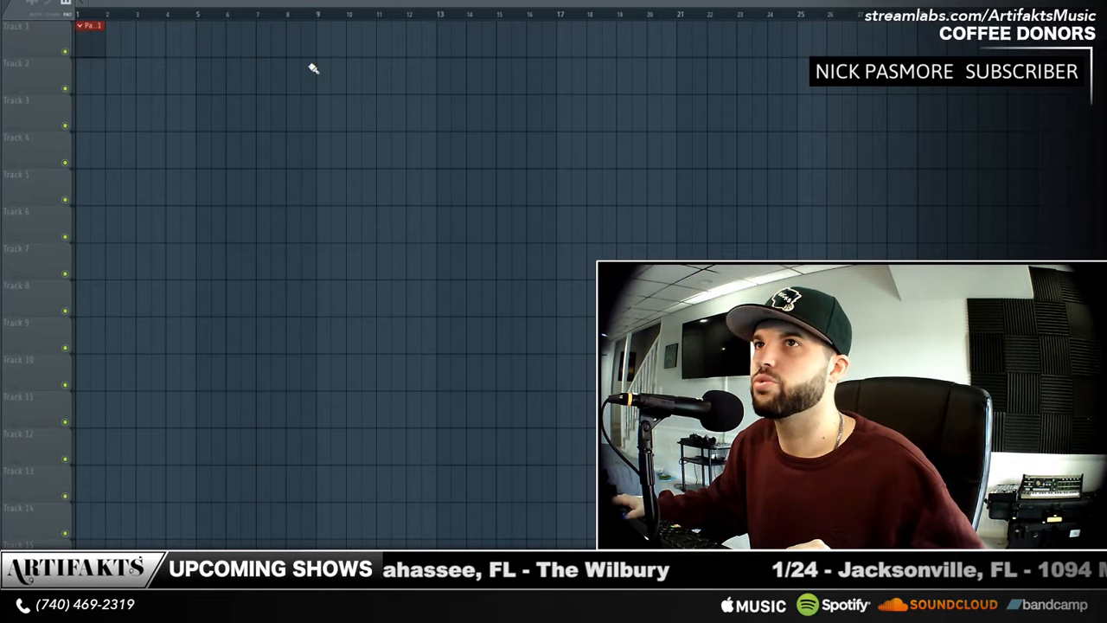
{"action": "mouse_move", "coordinate": [71, 28]}
{"action": "left_mouse_down"}
{"action": "mouse_move", "coordinate": [77, 124]}
{"action": "mouse_move", "coordinate": [113, 31]}
{"action": "mouse_move", "coordinate": [88, 31]}
{"action": "left_mouse_up"}
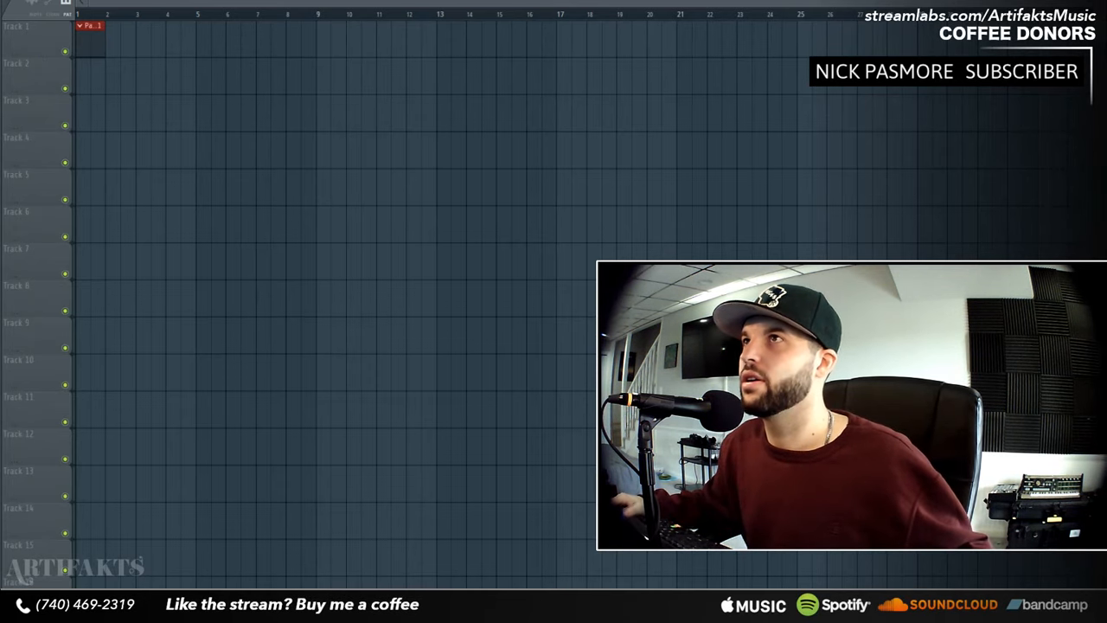
- Open the Slicex channel's piano roll with the Marker #1 to Marker #13 rows in view
{"action": "key", "text": "F6"}
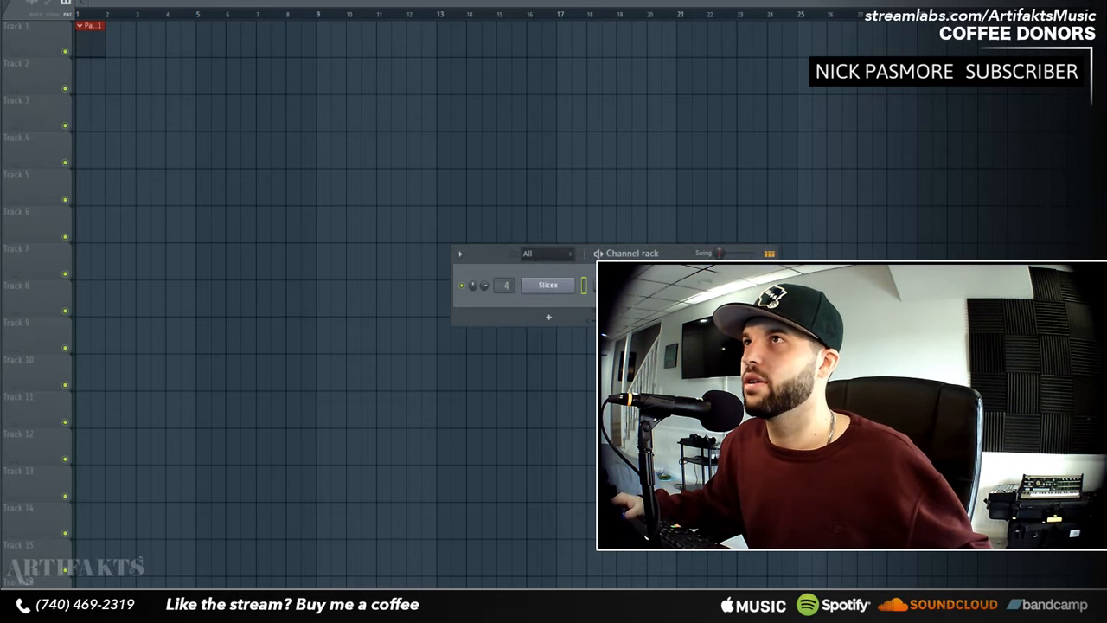
{"action": "right_click", "coordinate": [552, 290]}
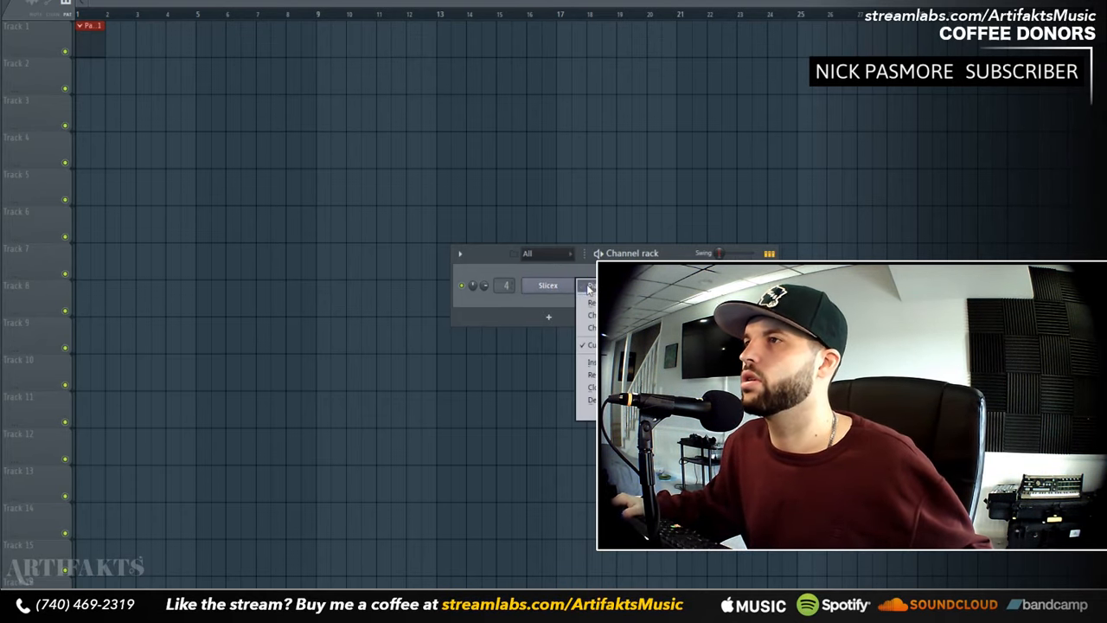
{"action": "left_click", "coordinate": [590, 288]}
{"action": "scroll", "coordinate": [100, 80], "scroll_direction": "up", "scroll_amount": 5}
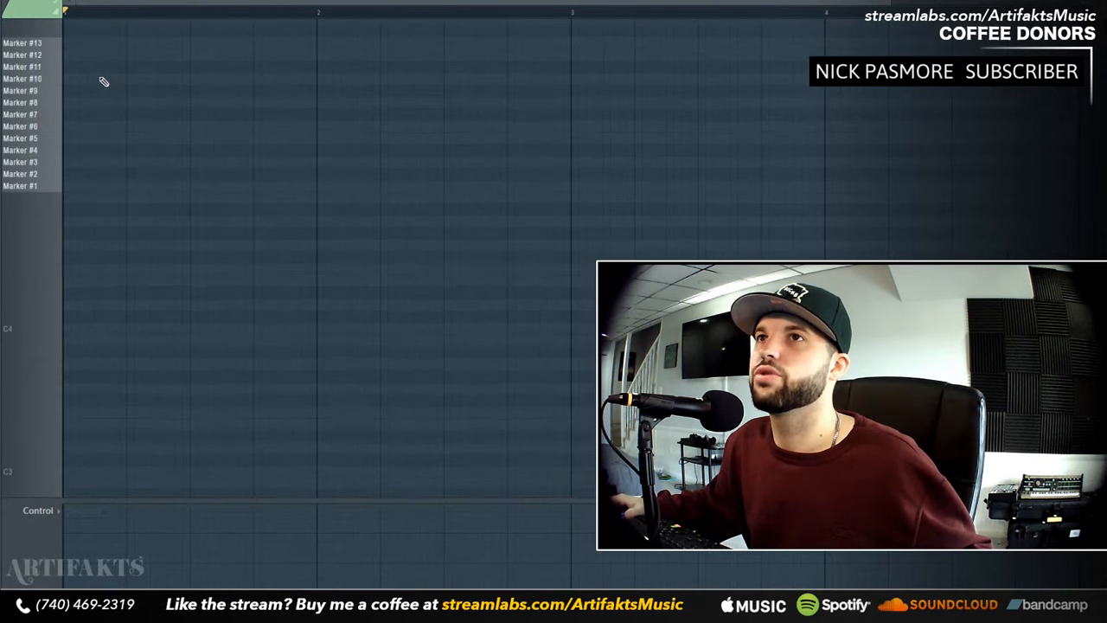
{"action": "left_click", "coordinate": [74, 256]}
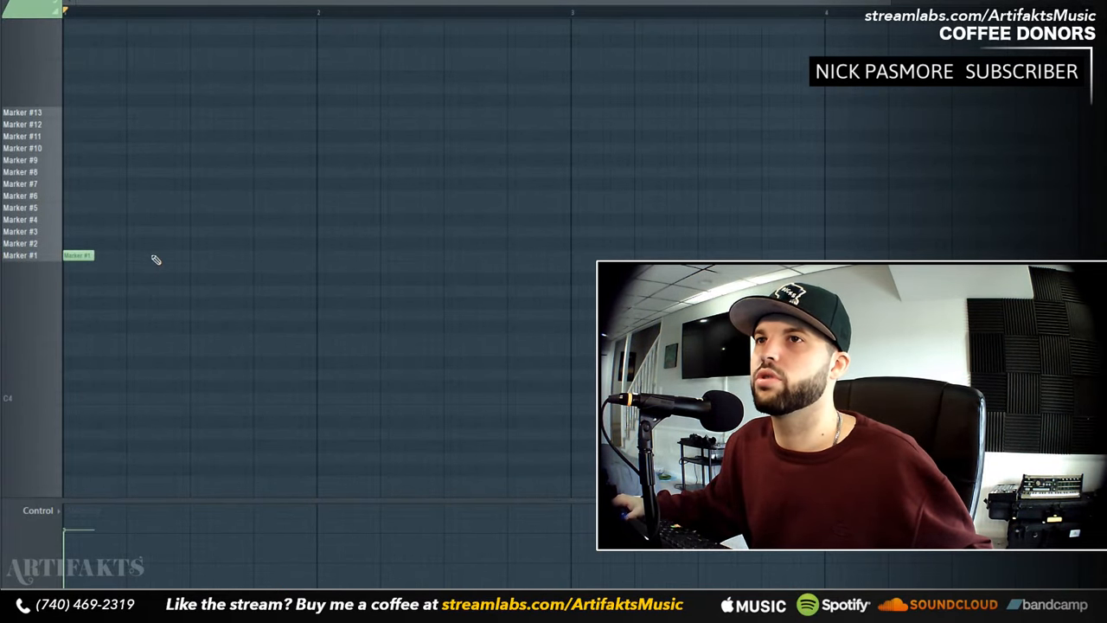
{"action": "left_click_drag", "start_coordinate": [93, 262], "coordinate": [126, 266]}
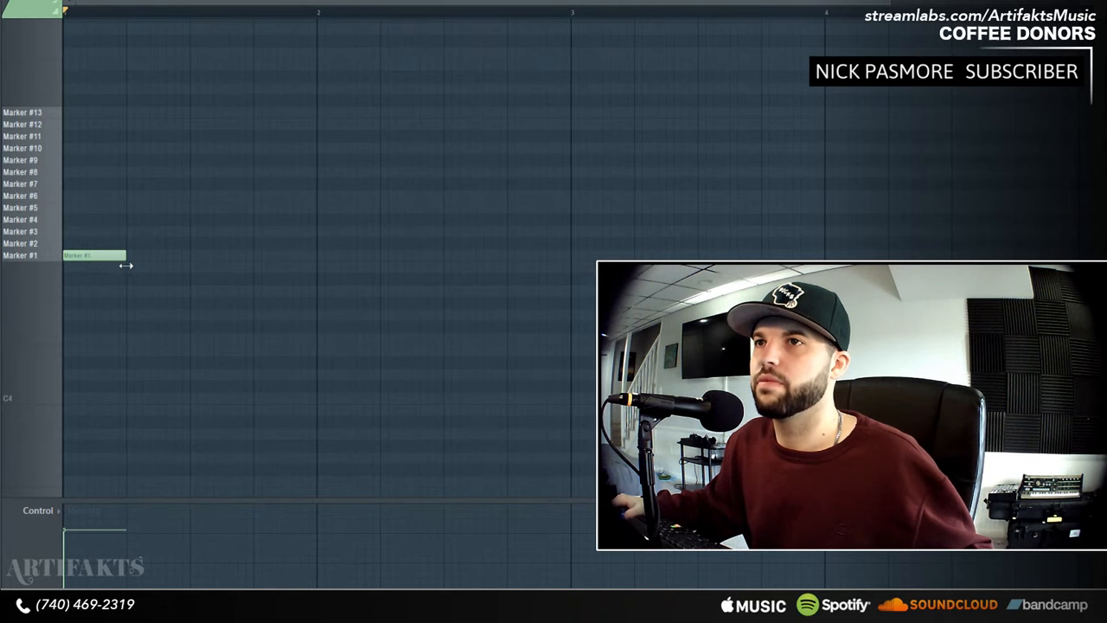
{"action": "right_click", "coordinate": [123, 259]}
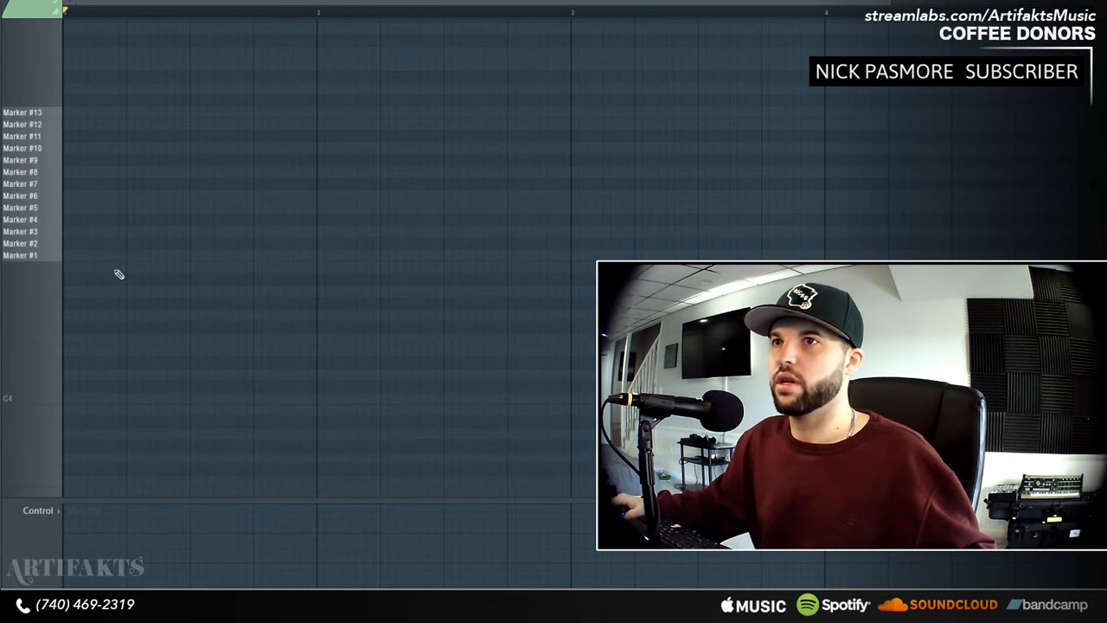
{"action": "key", "text": "space"}
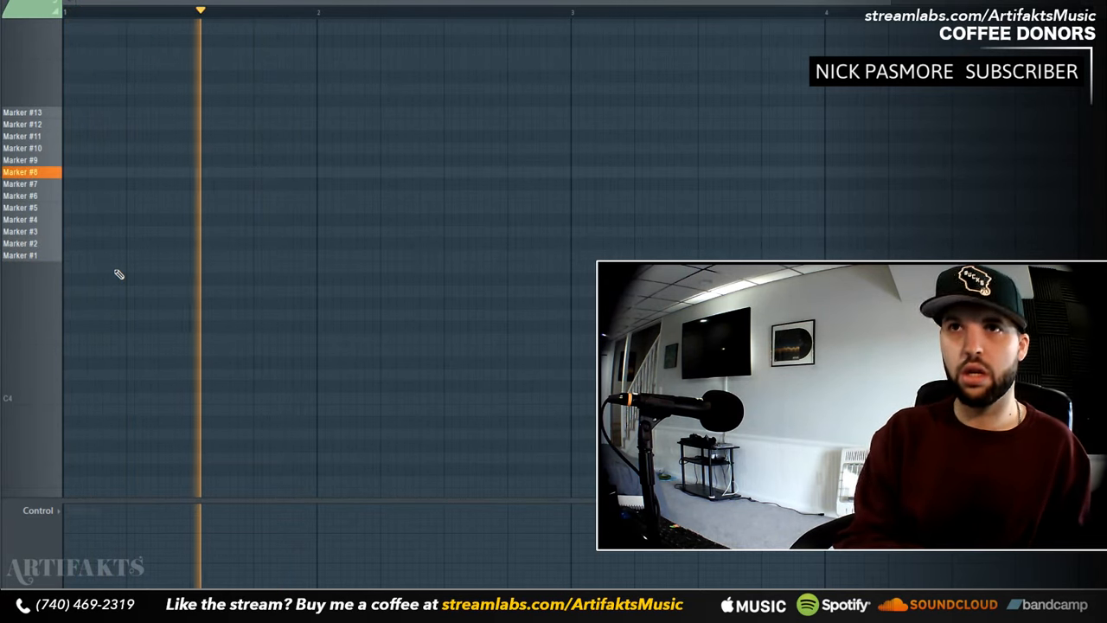
{"action": "left_click", "coordinate": [68, 244]}
{"action": "left_click_drag", "start_coordinate": [66, 246], "coordinate": [69, 255]}
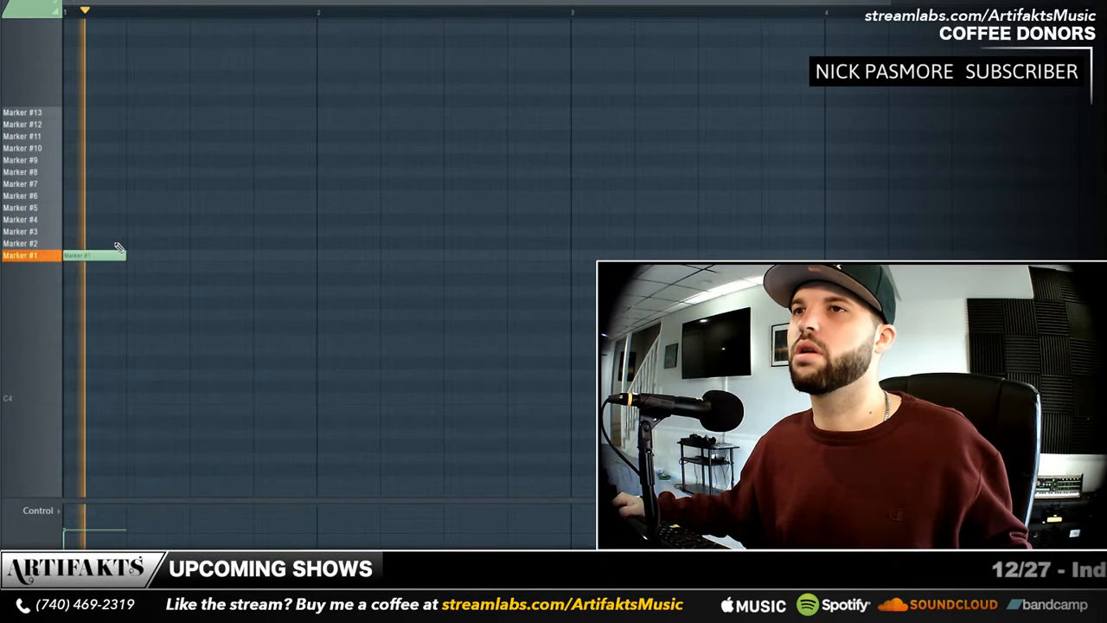
{"action": "left_click", "coordinate": [160, 244]}
{"action": "right_click", "coordinate": [162, 244]}
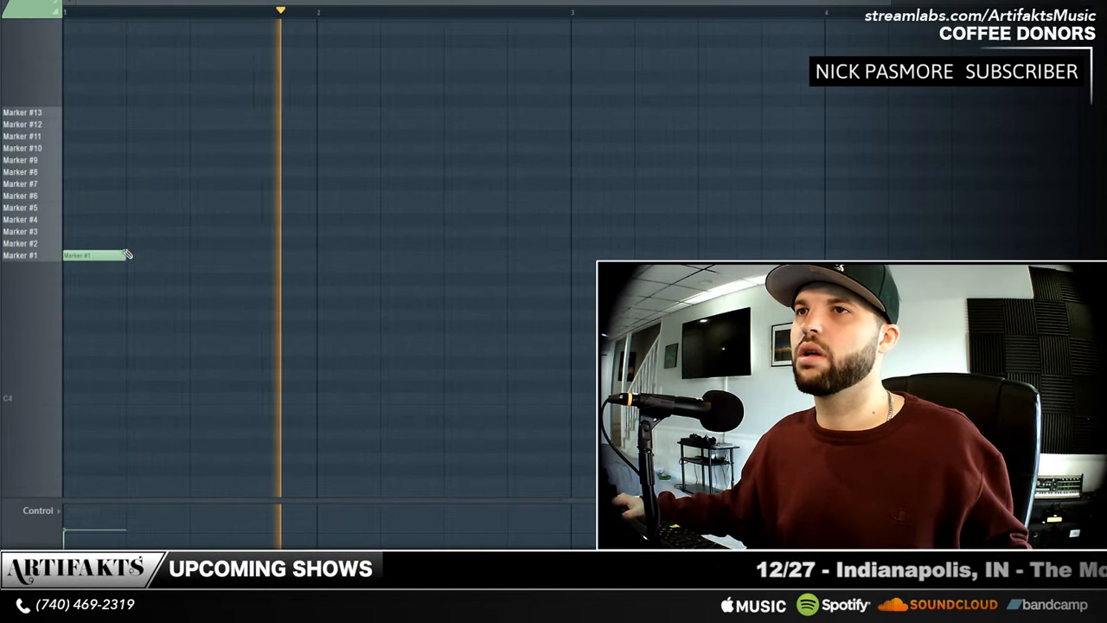
{"action": "right_click", "coordinate": [112, 254]}
{"action": "key", "text": "space"}
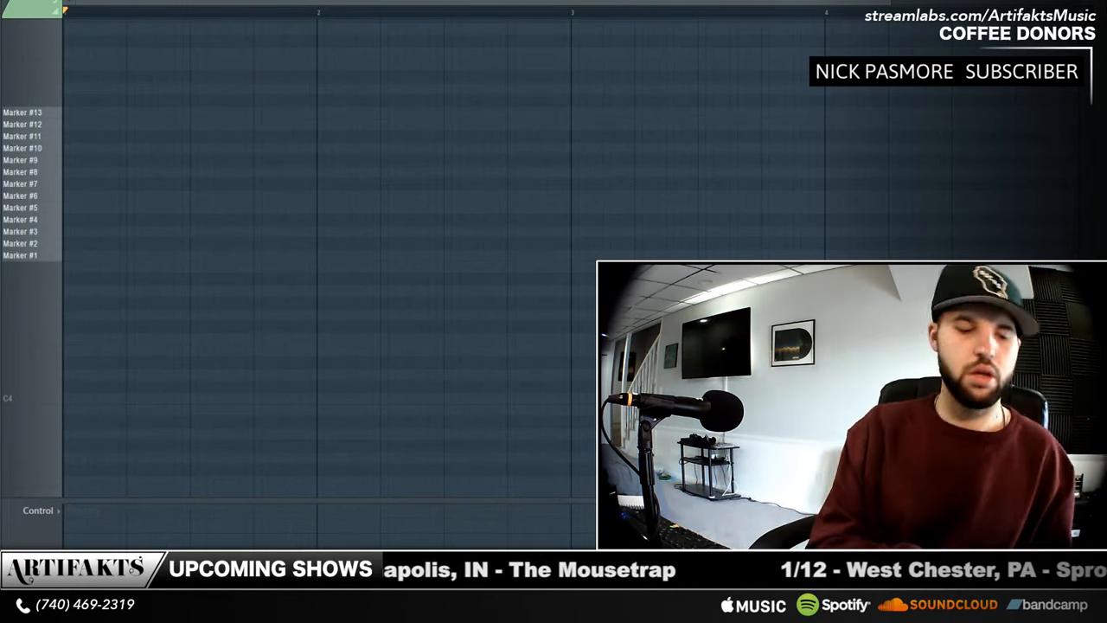
- Record a four-bar pattern from the Marker #1, #2, #3, #6 and #9 slices, filling every bar, and play it back
{"action": "key", "text": "space"}
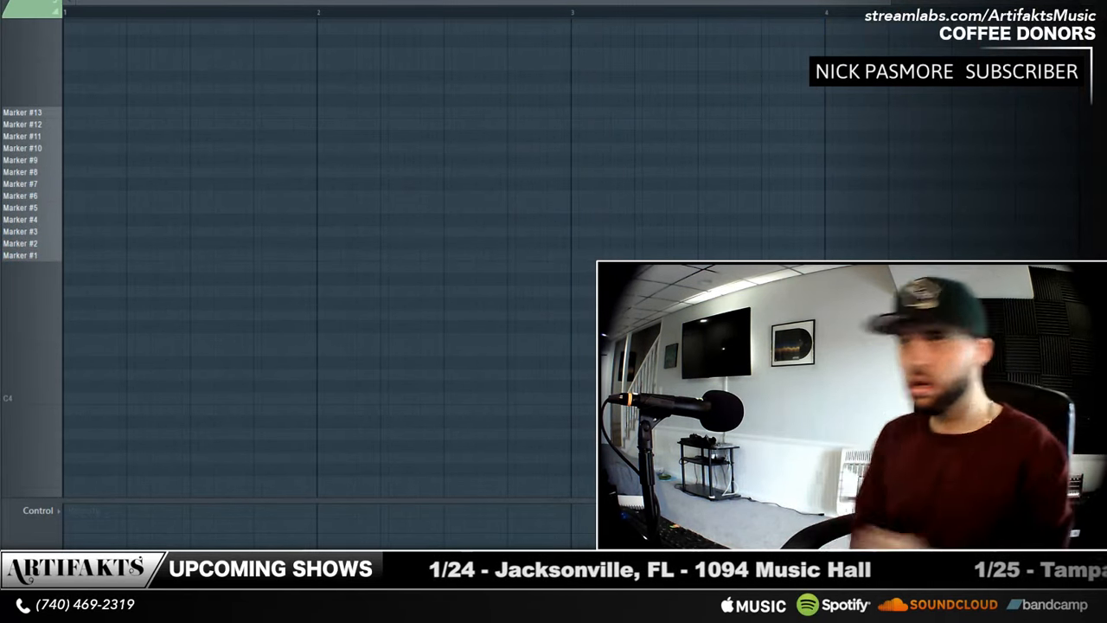
{"action": "key", "text": "space"}
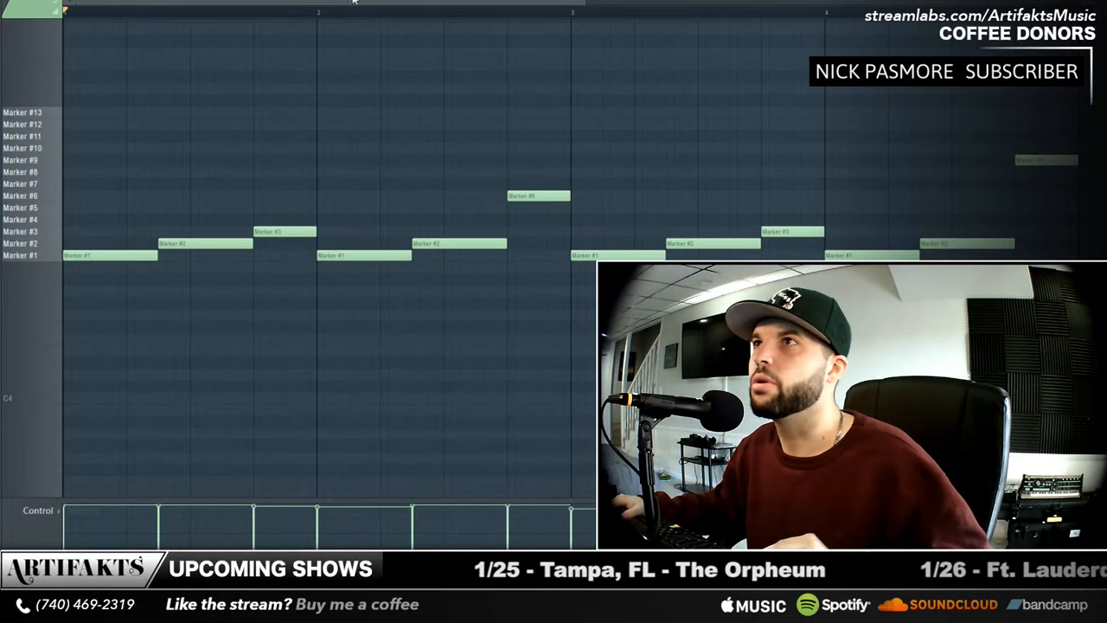
{"action": "mouse_move", "coordinate": [593, 4]}
{"action": "left_mouse_down"}
{"action": "mouse_move", "coordinate": [781, 32]}
{"action": "mouse_move", "coordinate": [773, 79]}
{"action": "left_mouse_up"}
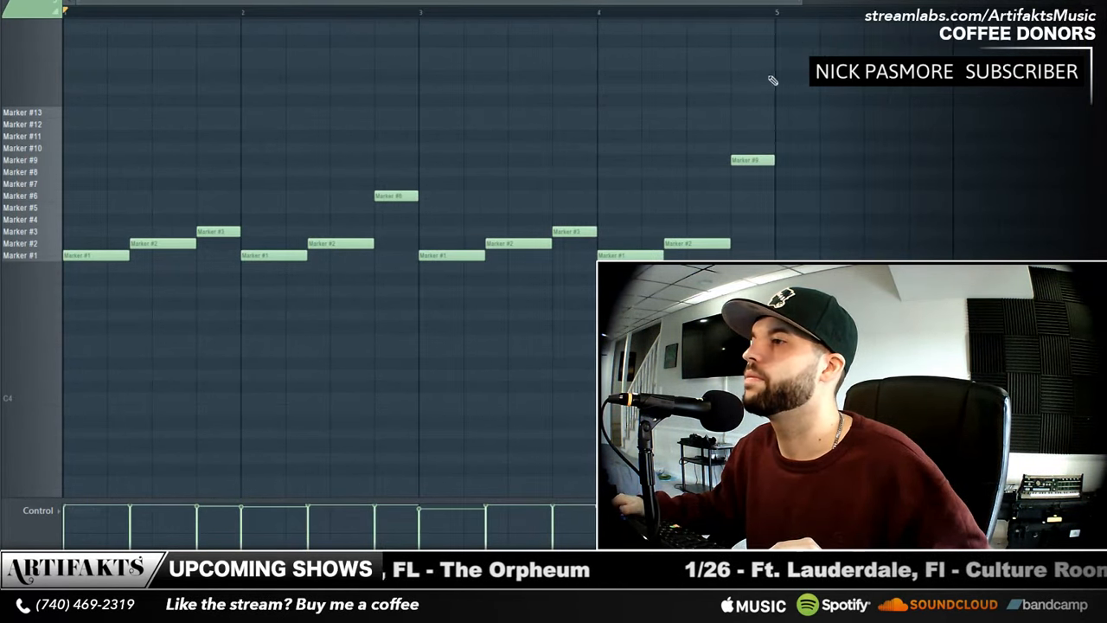
{"action": "key", "text": "space"}
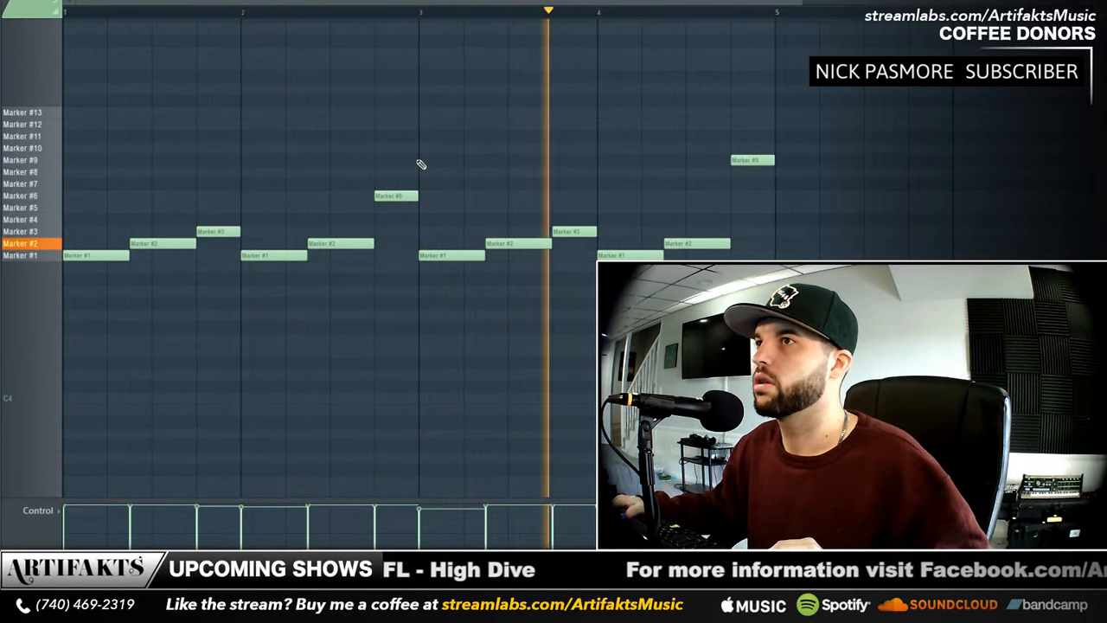
- Set the playlist snap to Beat and place a second Pattern 1 clip at bar 5 on Track 1
{"action": "key", "text": "F5"}
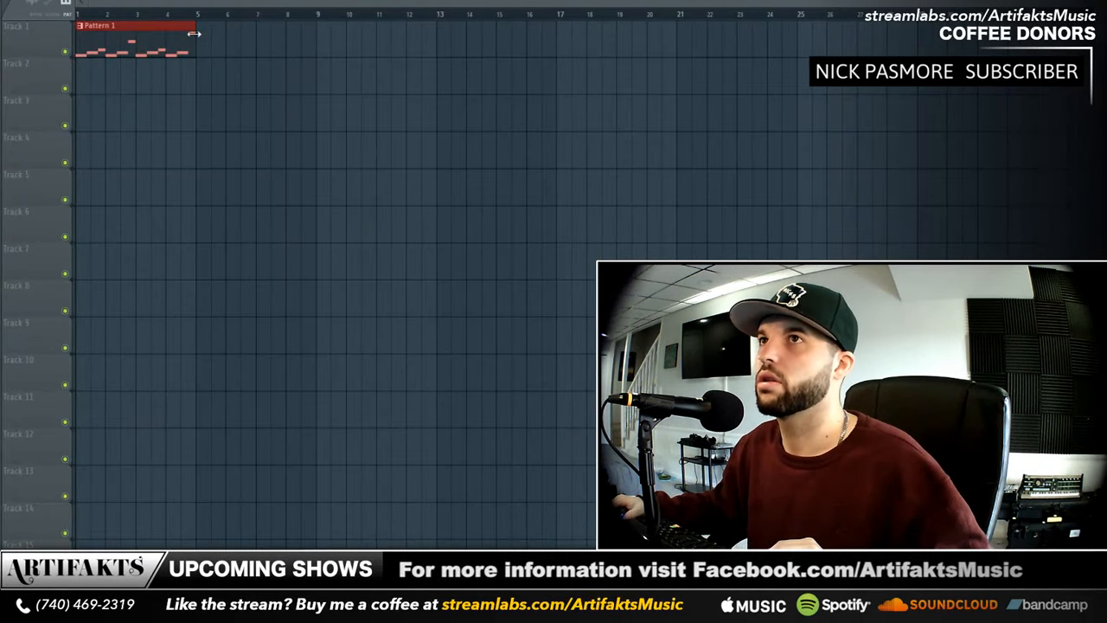
{"action": "left_click", "coordinate": [206, 38]}
{"action": "left_click_drag", "start_coordinate": [226, 39], "coordinate": [220, 38]}
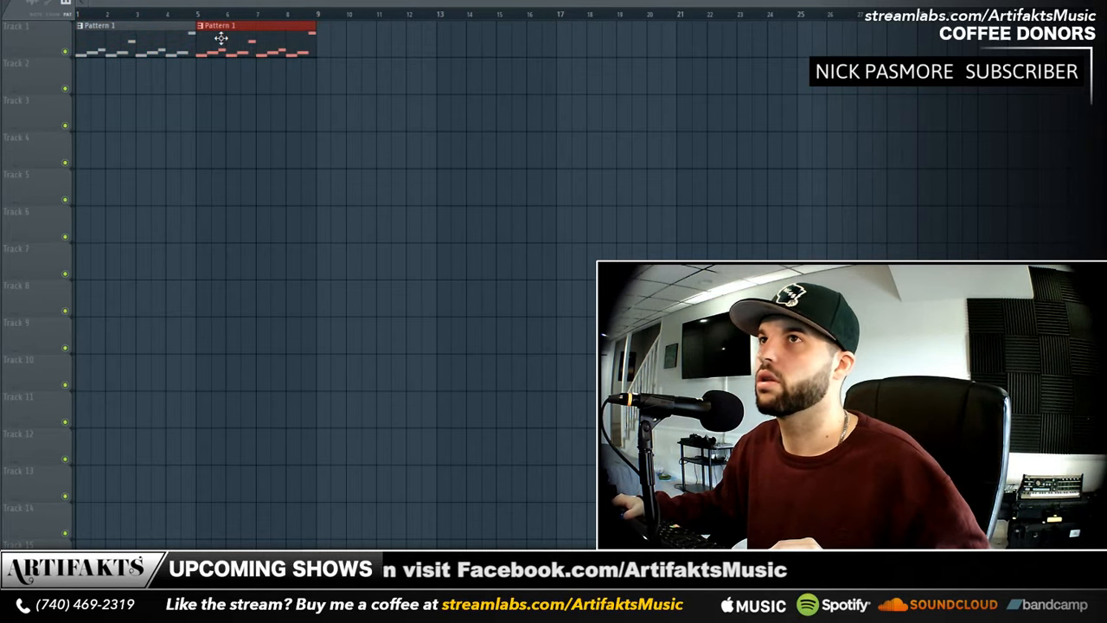
{"action": "right_click", "coordinate": [221, 38]}
{"action": "left_click", "coordinate": [50, 13]}
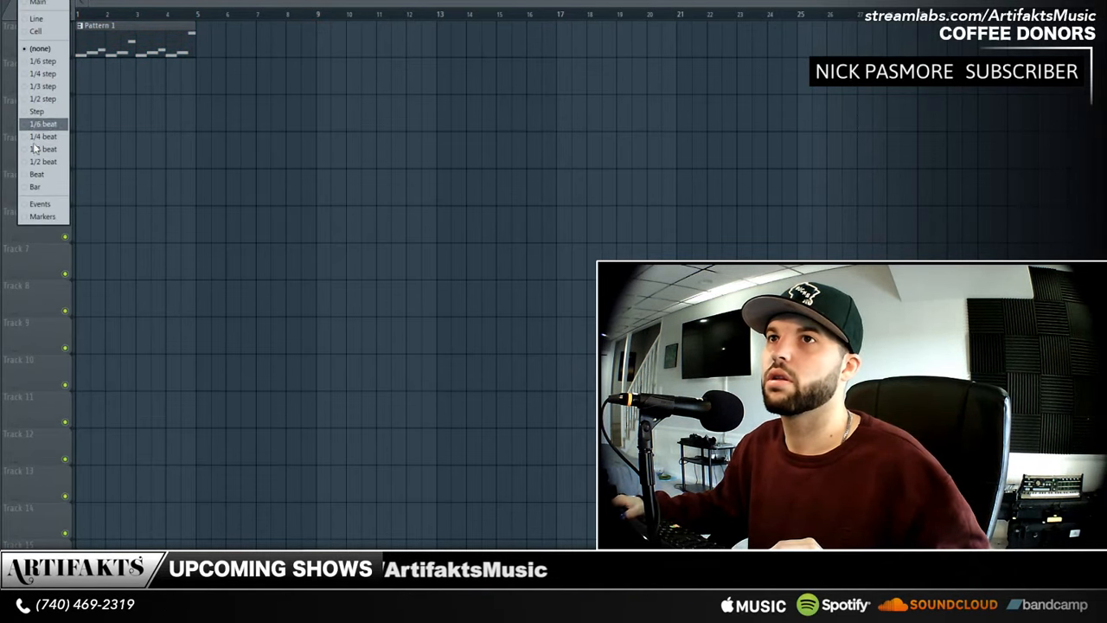
{"action": "left_click", "coordinate": [32, 175]}
{"action": "left_click", "coordinate": [204, 33]}
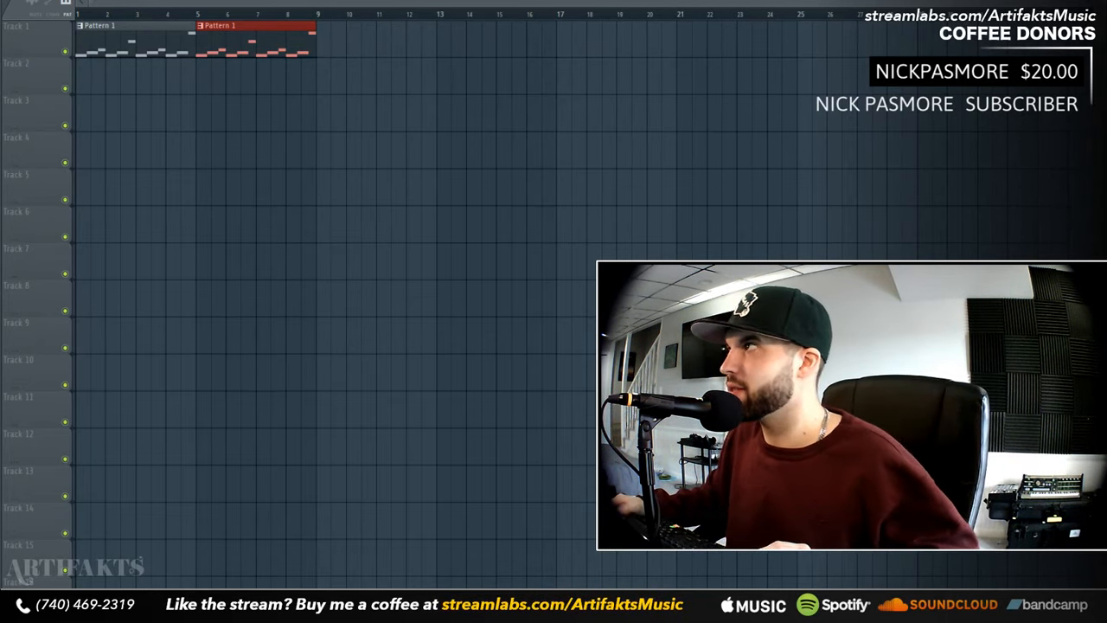
- Play the pattern clips and bring up the piano roll of Pattern 1 from its first bar
{"action": "left_click_drag", "start_coordinate": [1083, 7], "coordinate": [803, 5]}
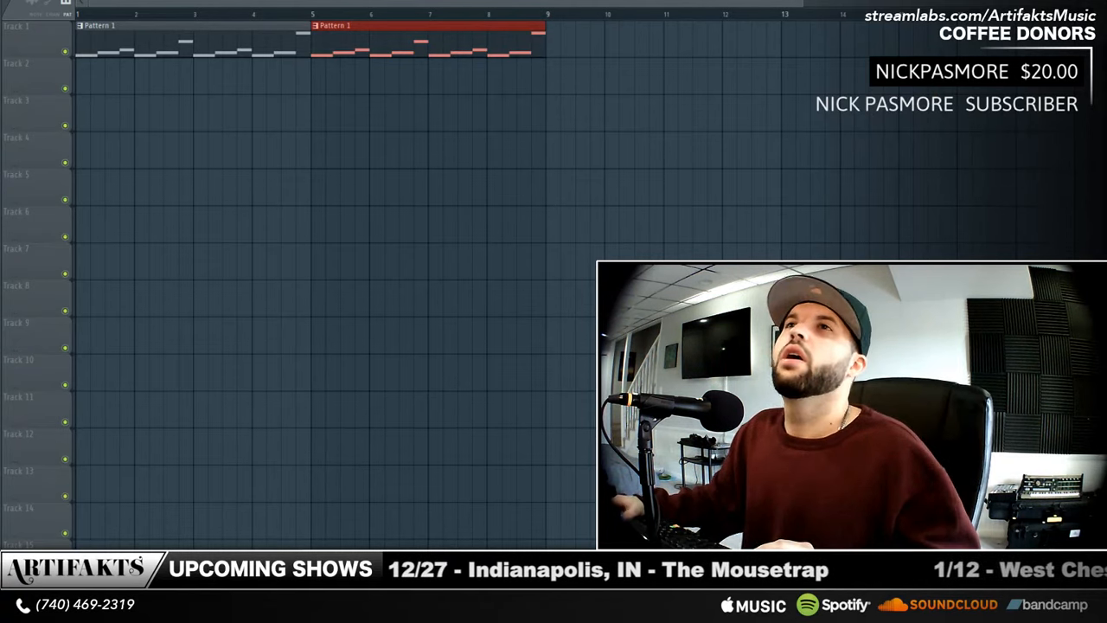
{"action": "key", "text": "space"}
{"action": "double_click", "coordinate": [259, 50]}
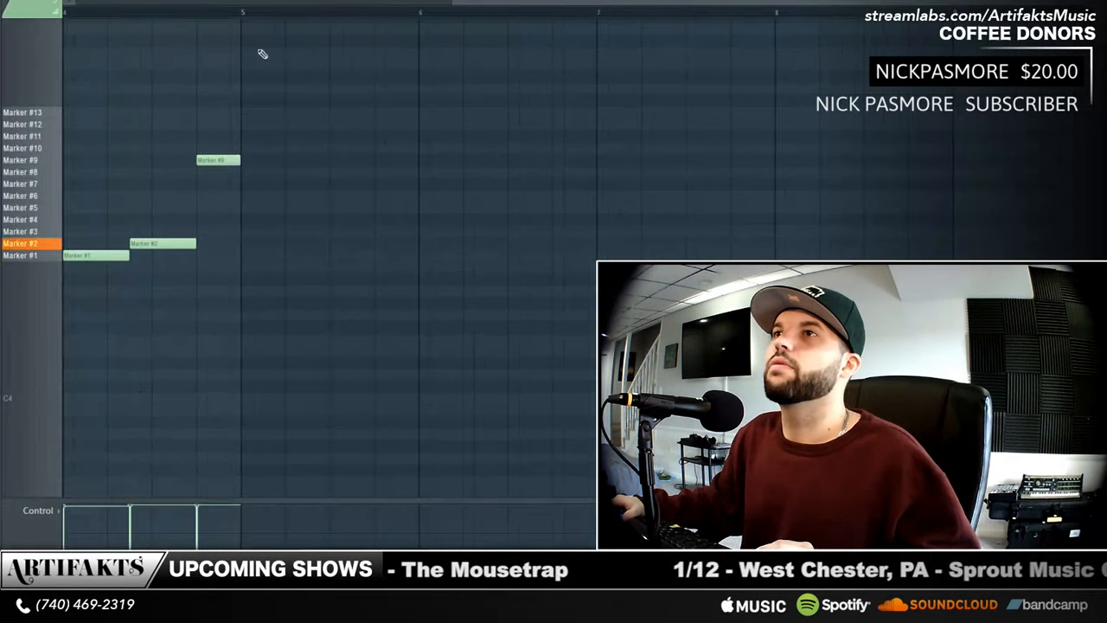
{"action": "left_click_drag", "start_coordinate": [470, 3], "coordinate": [91, 18]}
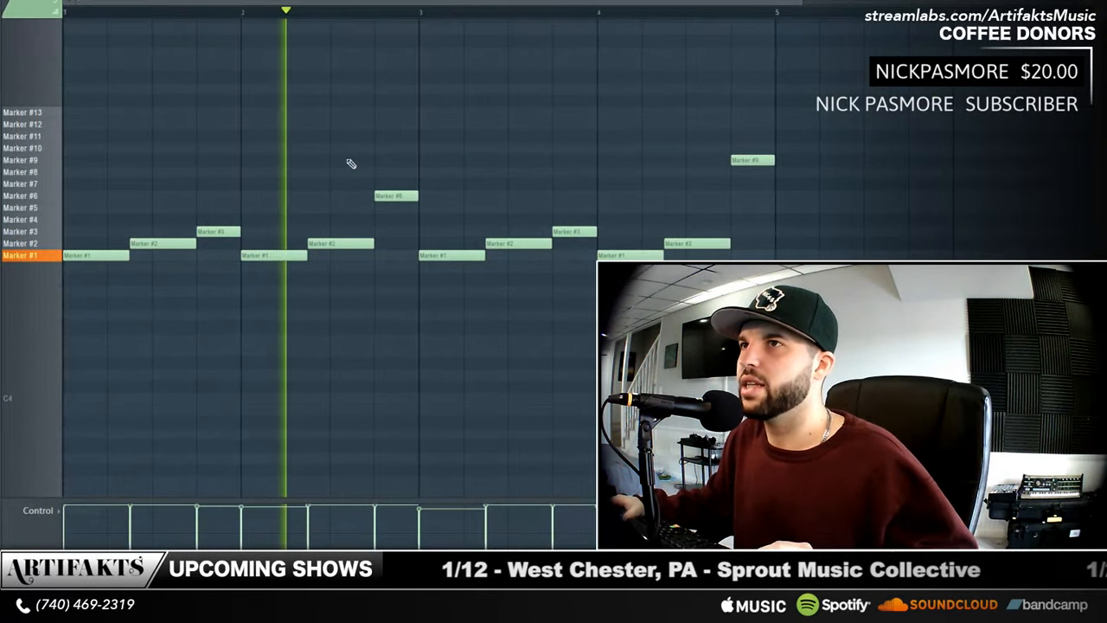
{"action": "key", "text": "space"}
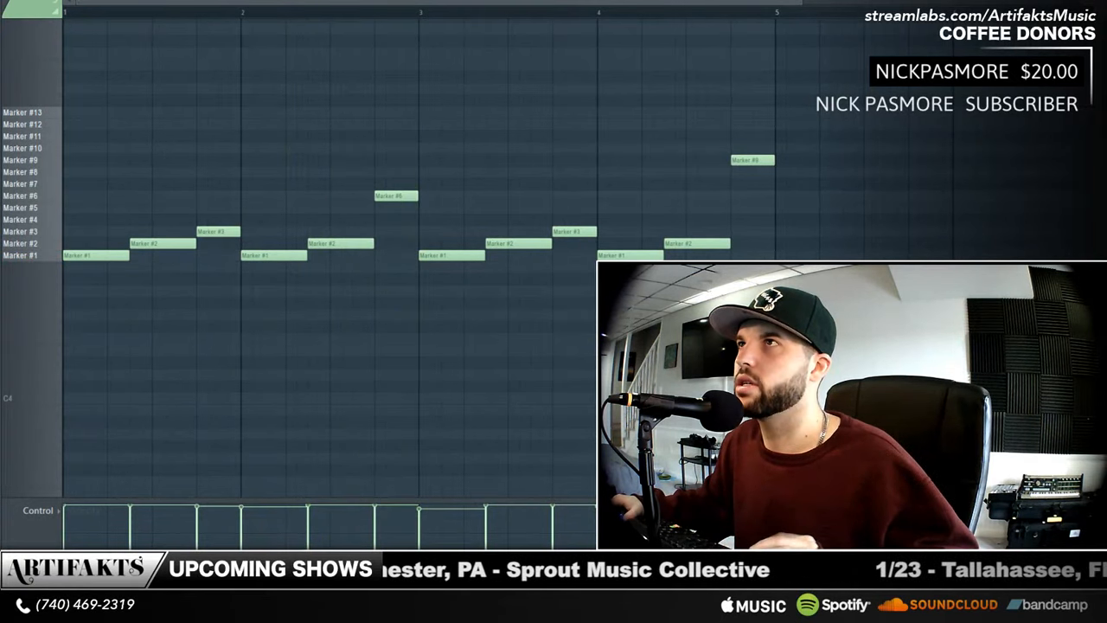
- Clone the Slicex channel and open the clone's plugin window
{"action": "key", "text": "F6"}
{"action": "right_click", "coordinate": [560, 288]}
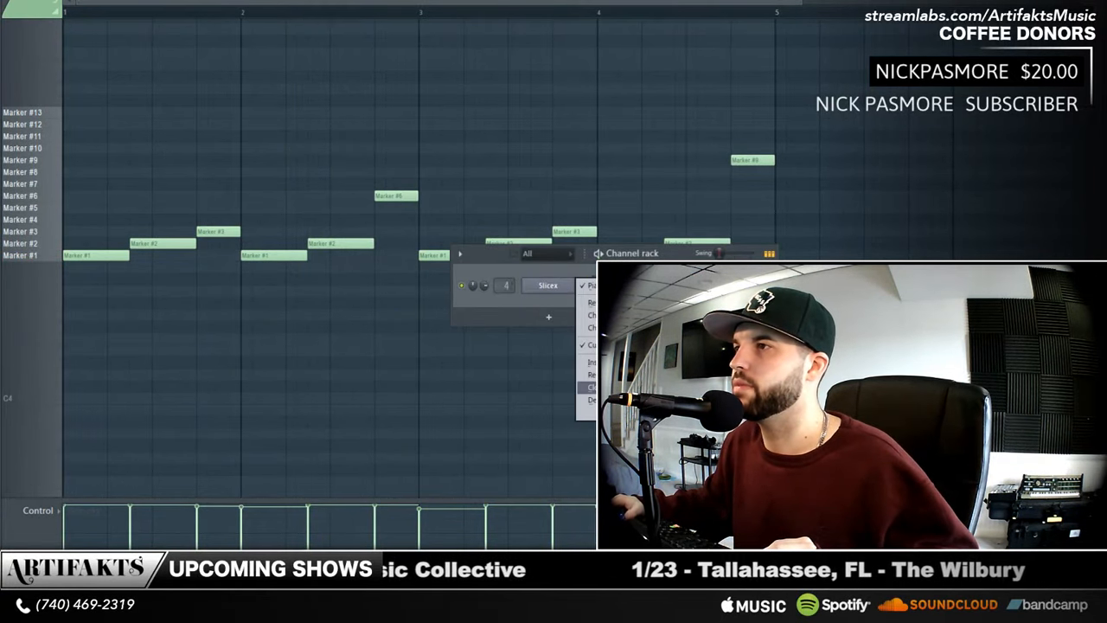
{"action": "left_click", "coordinate": [587, 387]}
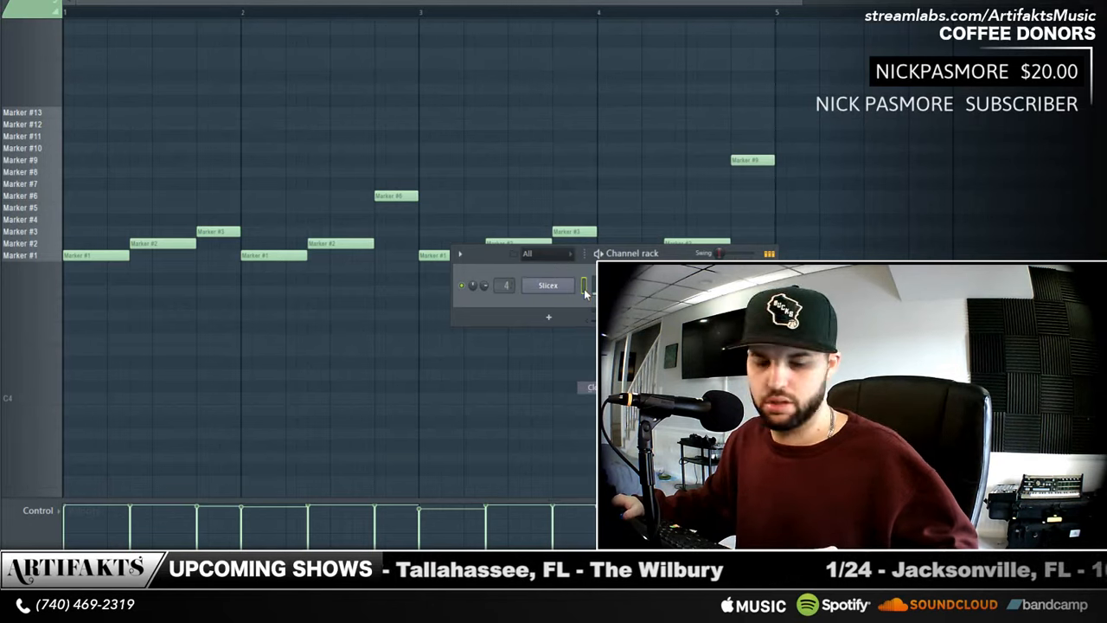
{"action": "left_click", "coordinate": [681, 257]}
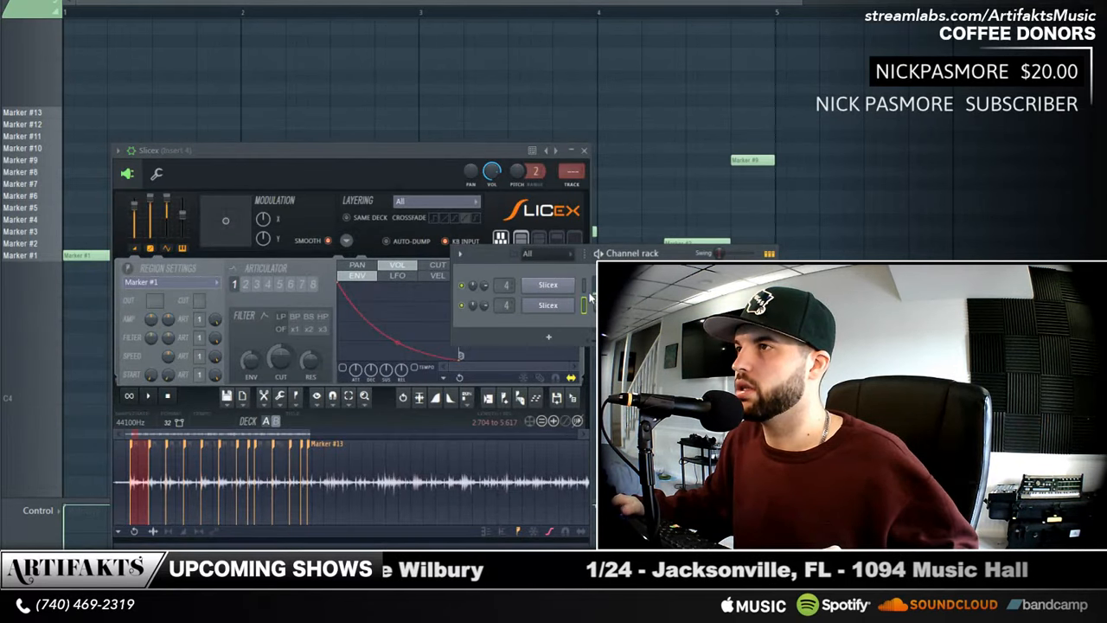
- Route both Slicex channels to consecutive mixer tracks starting from Insert 2, and play the pattern to check the levels
{"action": "key", "text": "F9"}
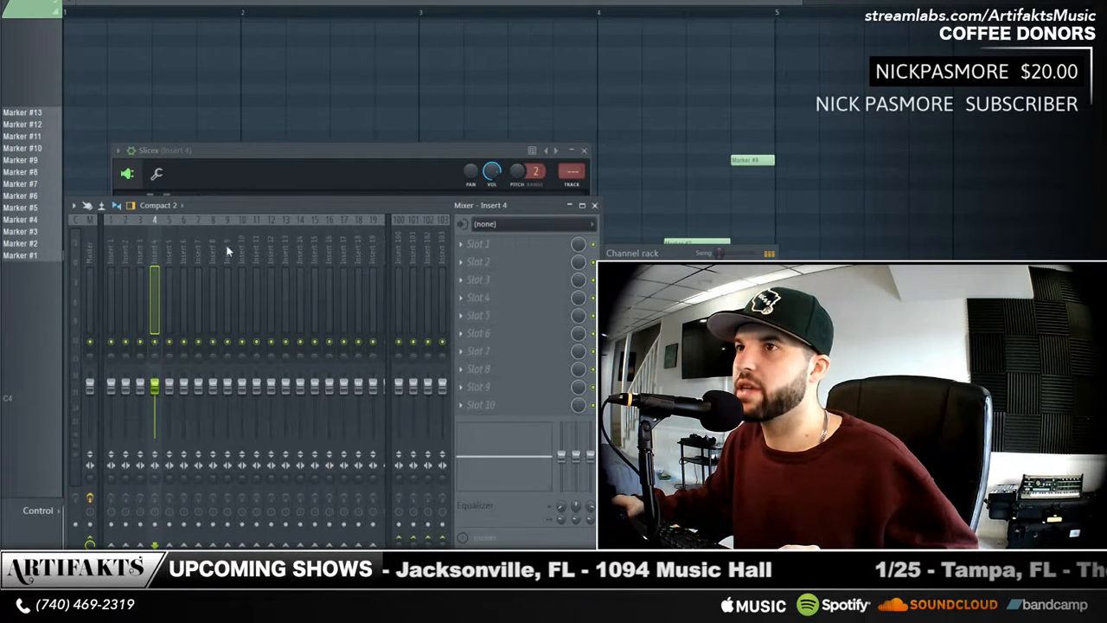
{"action": "right_click", "coordinate": [122, 256]}
{"action": "mouse_move", "coordinate": [173, 322]}
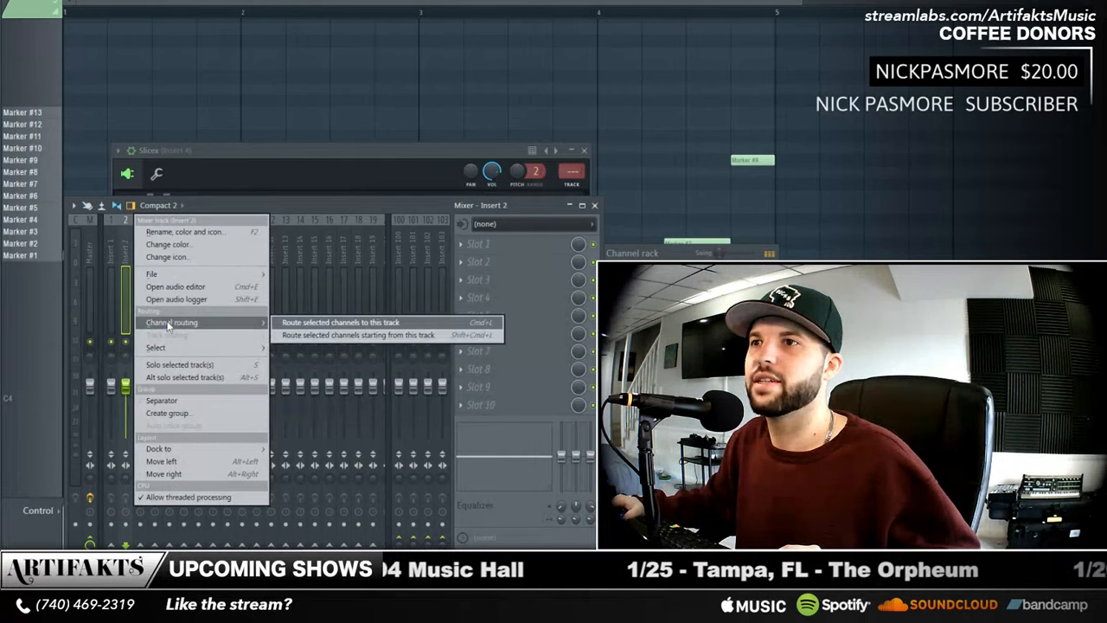
{"action": "left_click", "coordinate": [472, 337]}
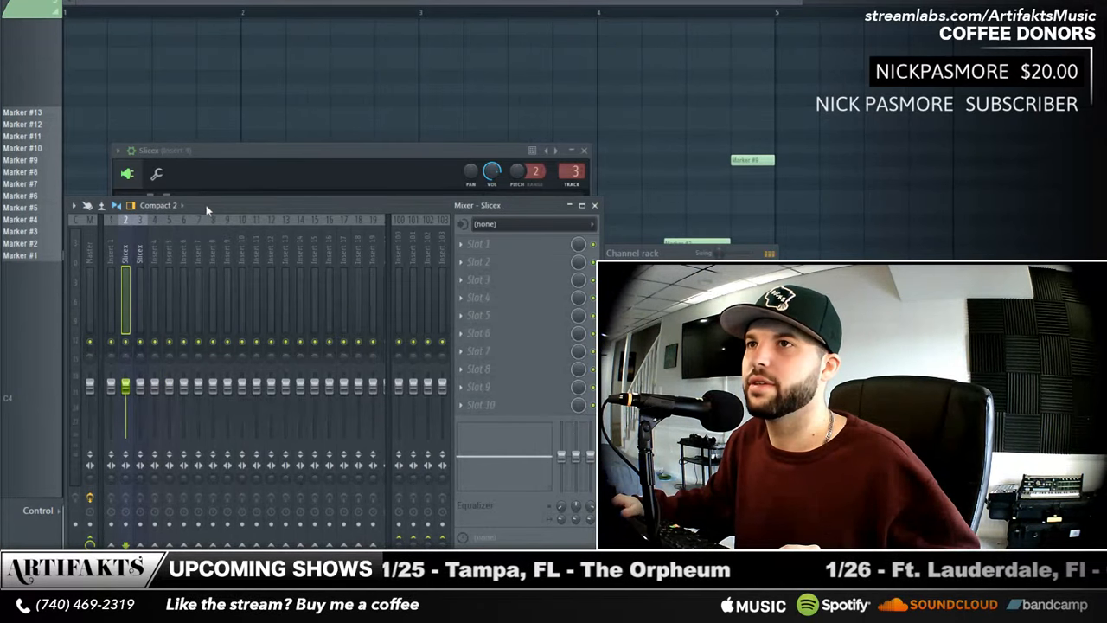
{"action": "left_click_drag", "start_coordinate": [207, 209], "coordinate": [295, 209]}
{"action": "key", "text": "space"}
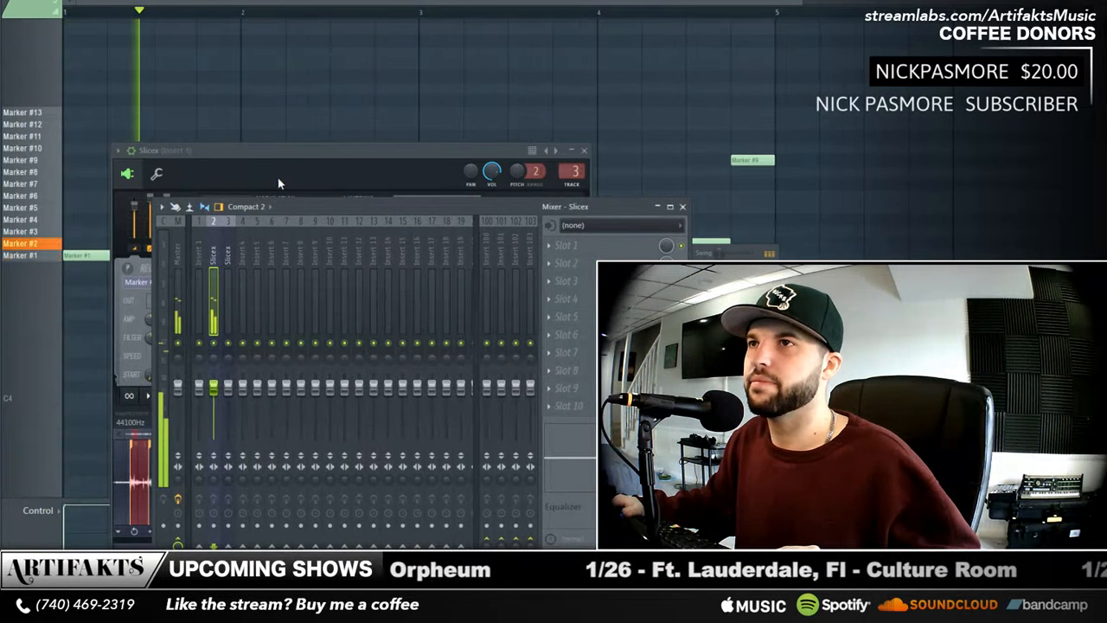
- Reset the master pitch slider of the cloned Slicex
{"action": "left_click", "coordinate": [280, 148]}
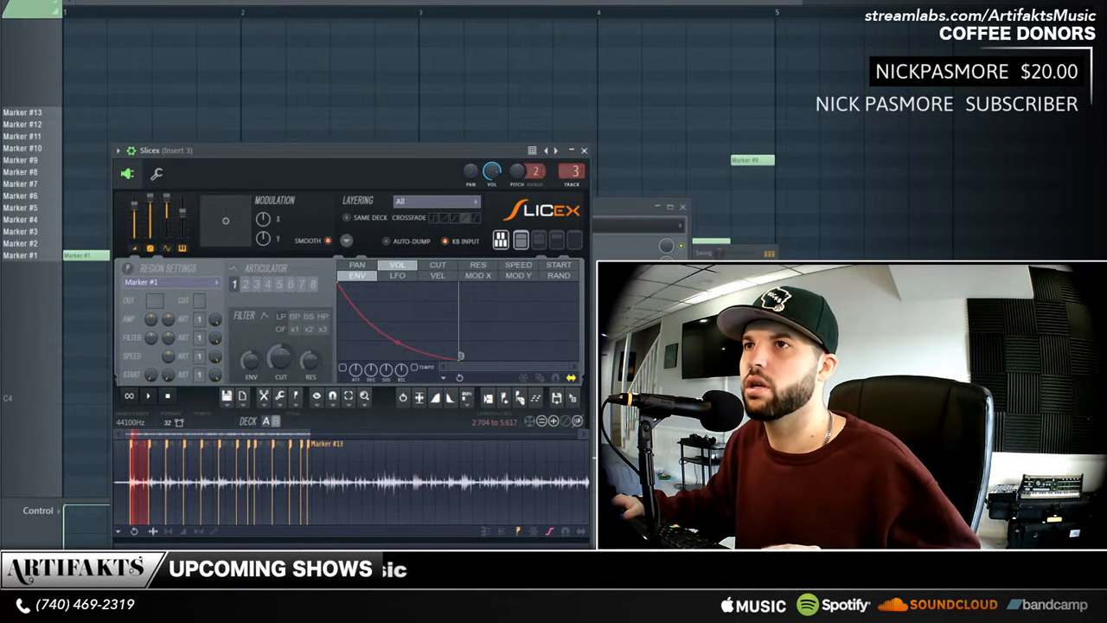
{"action": "right_click", "coordinate": [185, 221]}
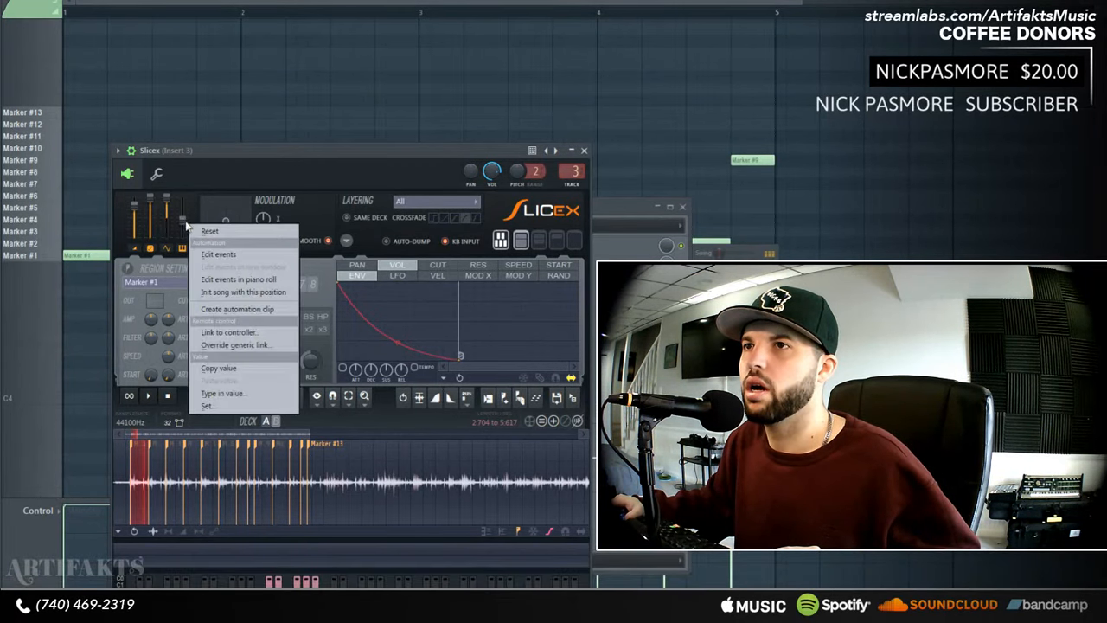
{"action": "left_click", "coordinate": [196, 232]}
{"action": "key", "text": "F6"}
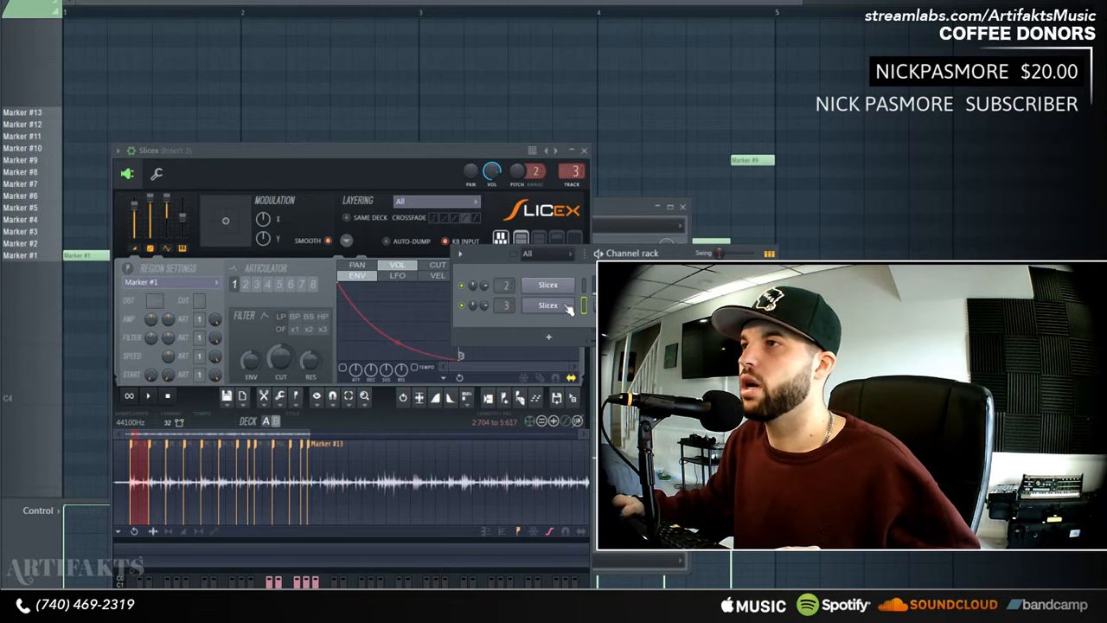
- Open the original Slicex from the channel rack and play the pattern repeatedly to listen to the slice transitions
{"action": "left_click", "coordinate": [567, 290]}
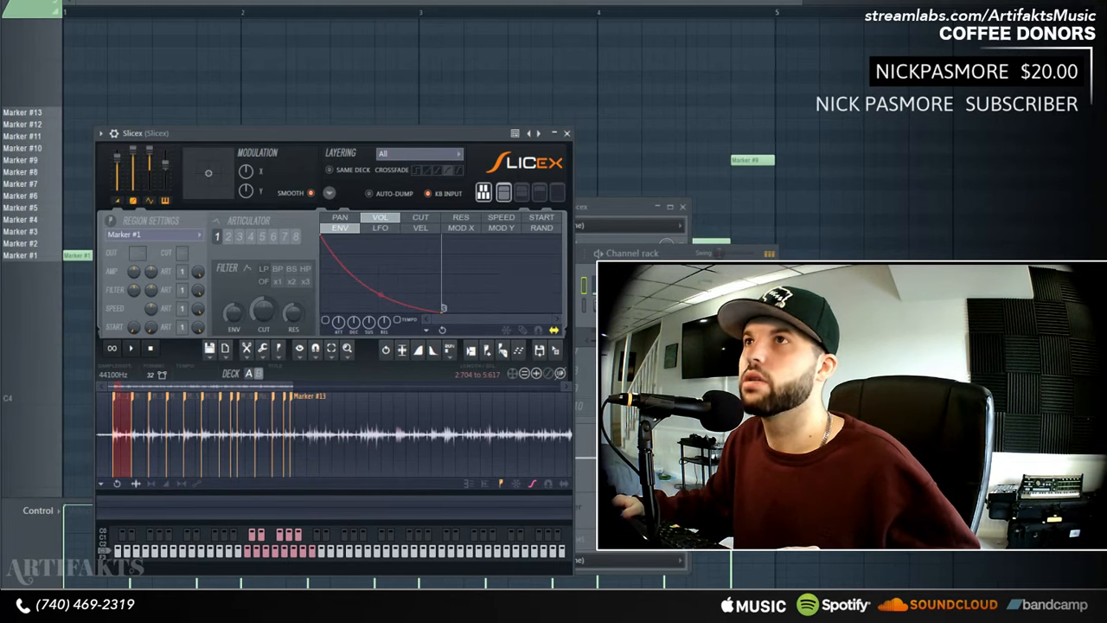
{"action": "left_click", "coordinate": [241, 4]}
{"action": "key", "text": "space"}
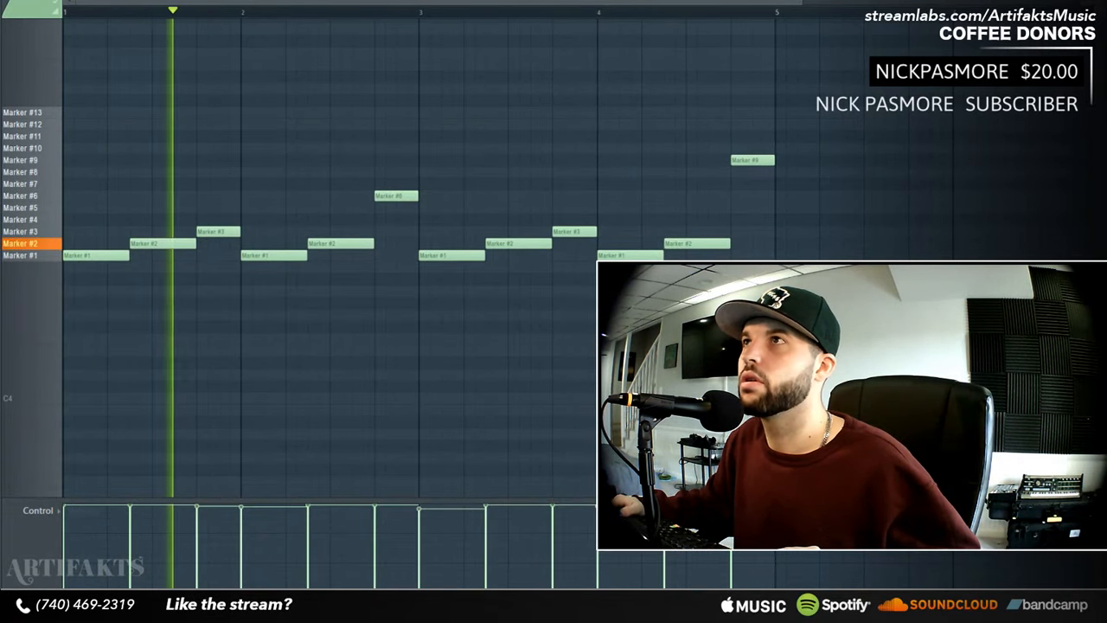
{"action": "key", "text": "F6"}
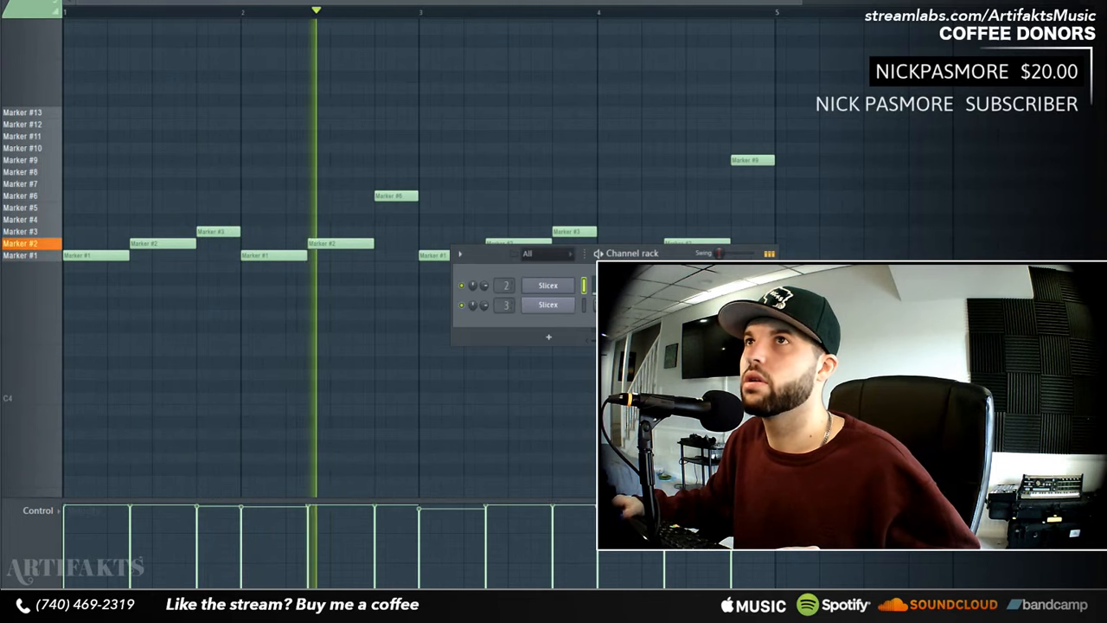
{"action": "key", "text": "space"}
{"action": "left_click", "coordinate": [554, 286]}
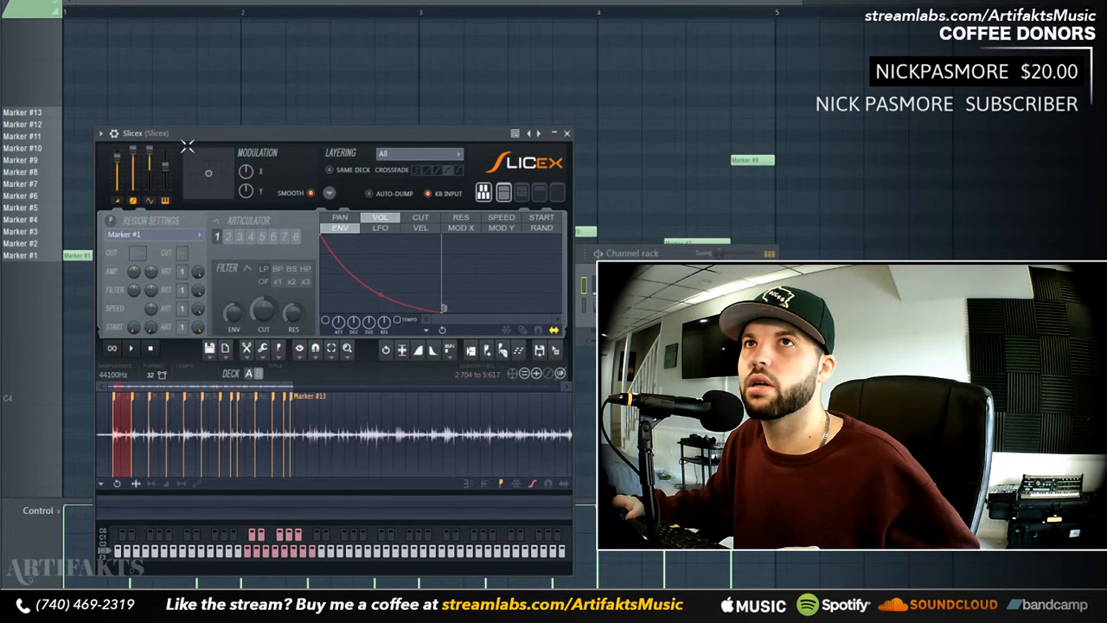
{"action": "key", "text": "F12"}
{"action": "key", "text": "space"}
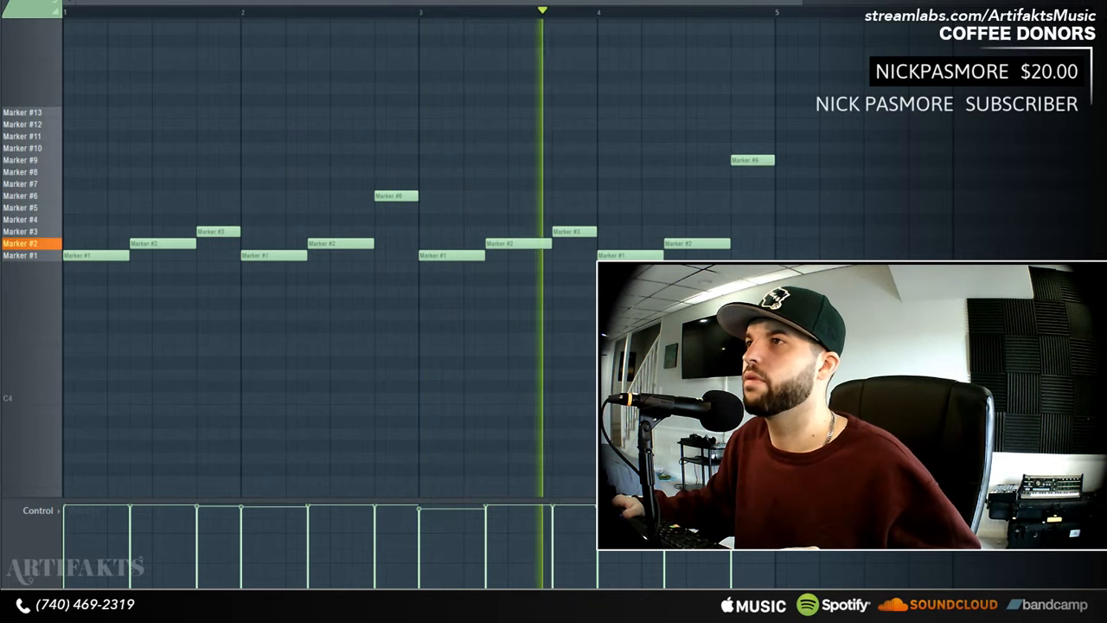
{"action": "key", "text": "F6"}
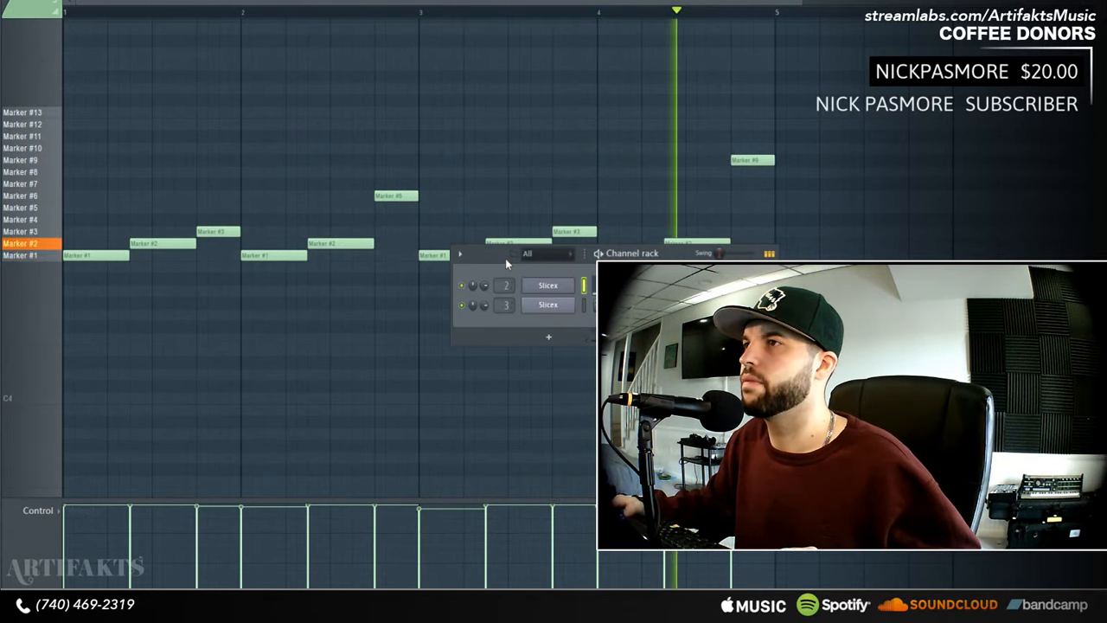
{"action": "left_click", "coordinate": [548, 286]}
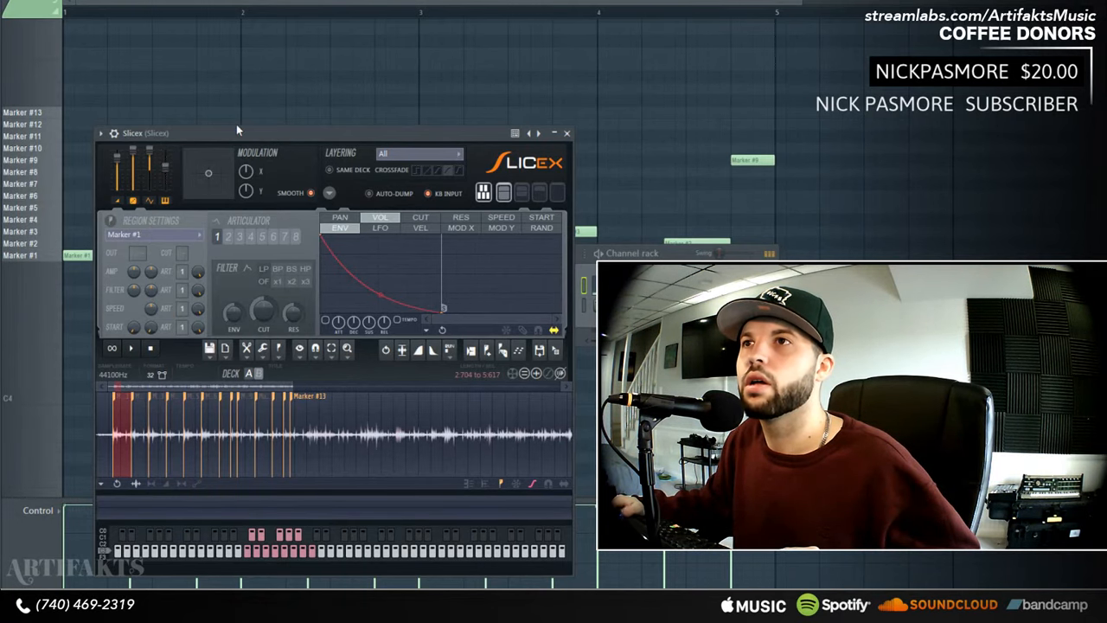
{"action": "left_click", "coordinate": [263, 1]}
{"action": "key", "text": "space"}
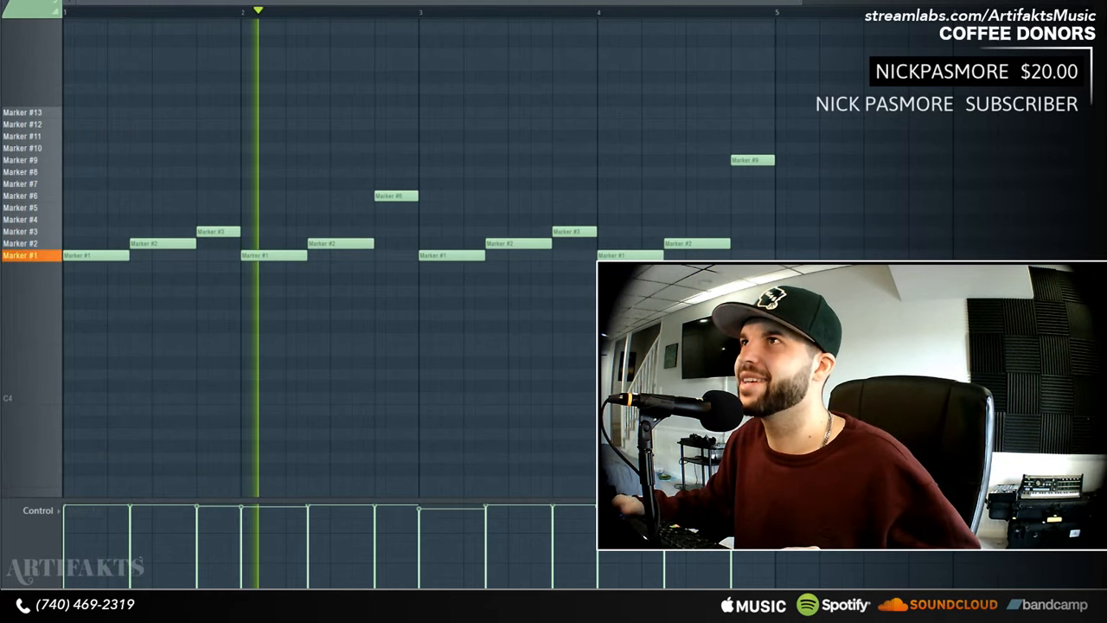
- In the original Slicex's waveform, nudge Marker #6 slightly later and Marker #2 slightly earlier while the pattern plays
{"action": "key", "text": "F6"}
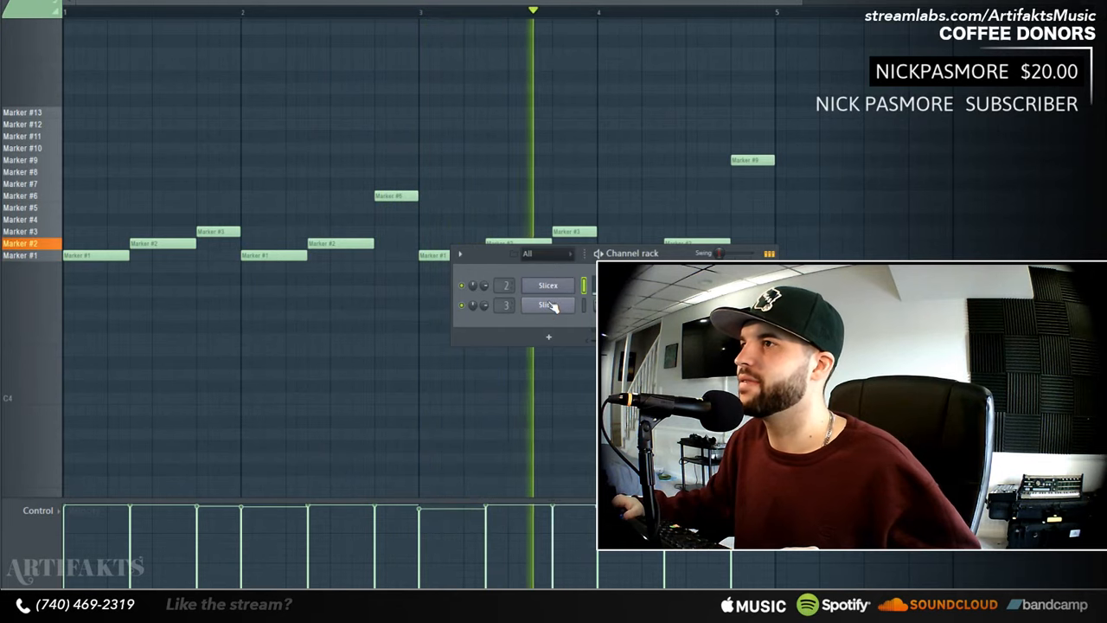
{"action": "left_click", "coordinate": [548, 286]}
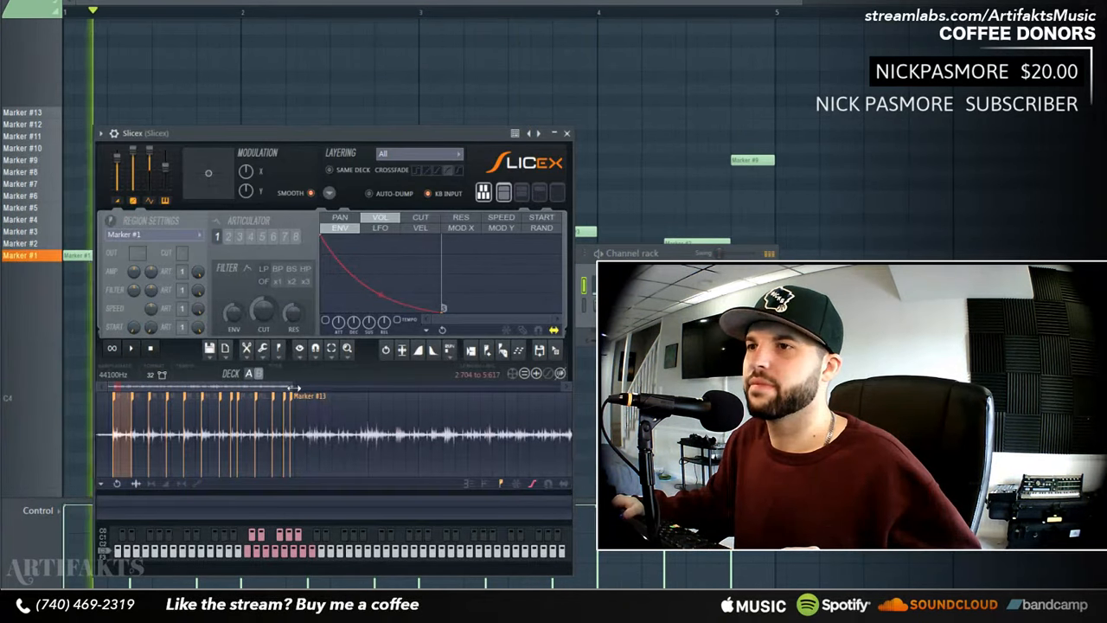
{"action": "mouse_move", "coordinate": [294, 389]}
{"action": "left_mouse_down"}
{"action": "mouse_move", "coordinate": [119, 390]}
{"action": "mouse_move", "coordinate": [179, 389]}
{"action": "mouse_move", "coordinate": [148, 385]}
{"action": "left_mouse_up"}
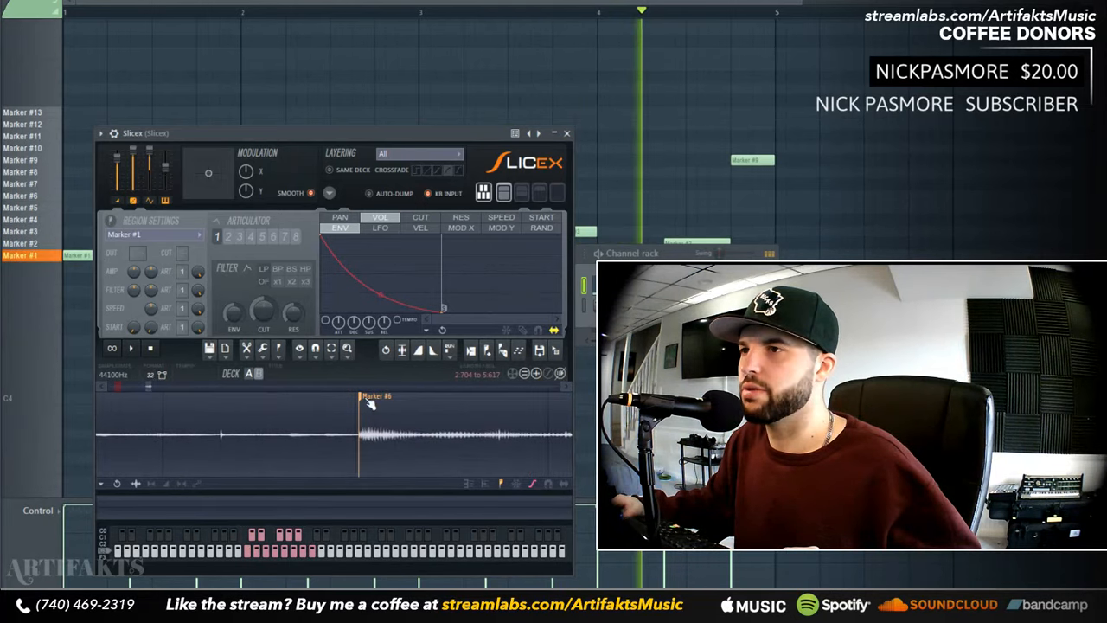
{"action": "left_click_drag", "start_coordinate": [365, 397], "coordinate": [368, 399]}
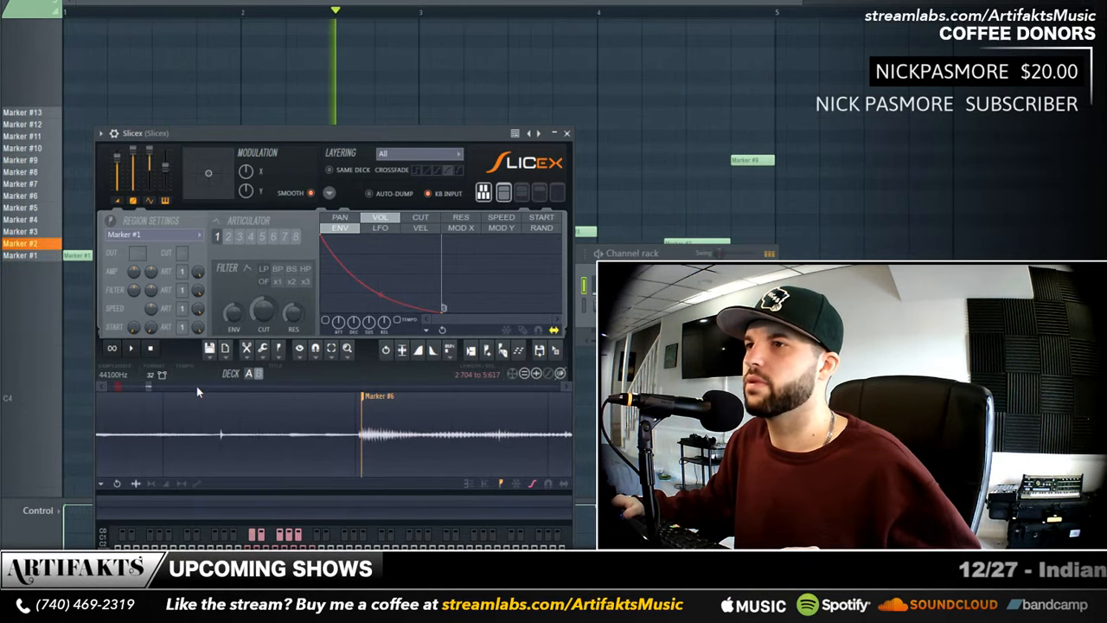
{"action": "left_click_drag", "start_coordinate": [147, 386], "coordinate": [24, 381]}
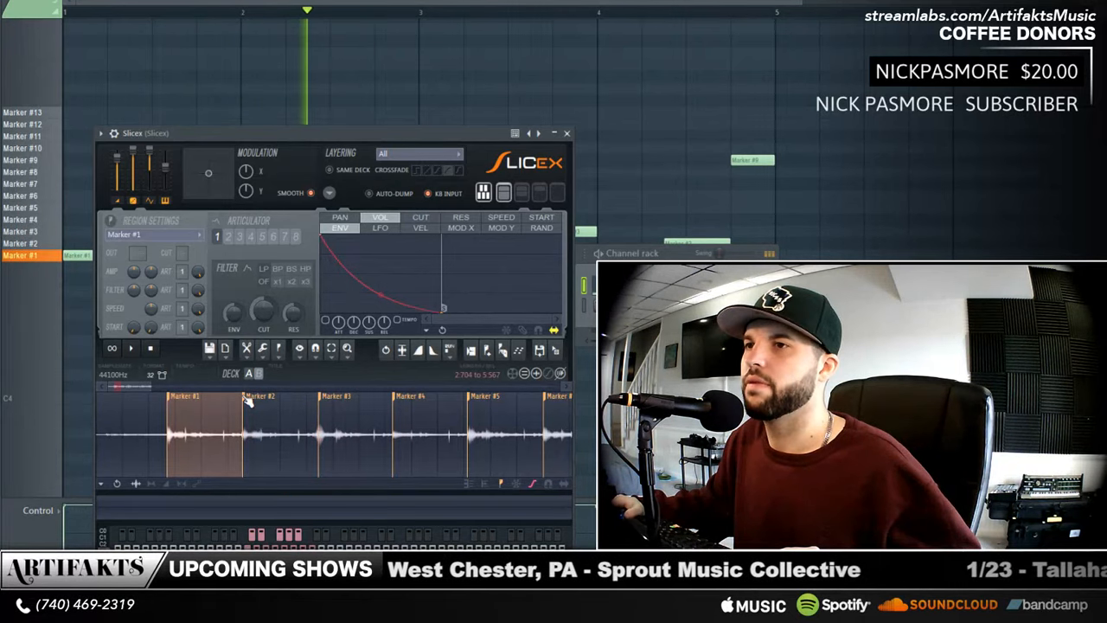
{"action": "left_click", "coordinate": [566, 133]}
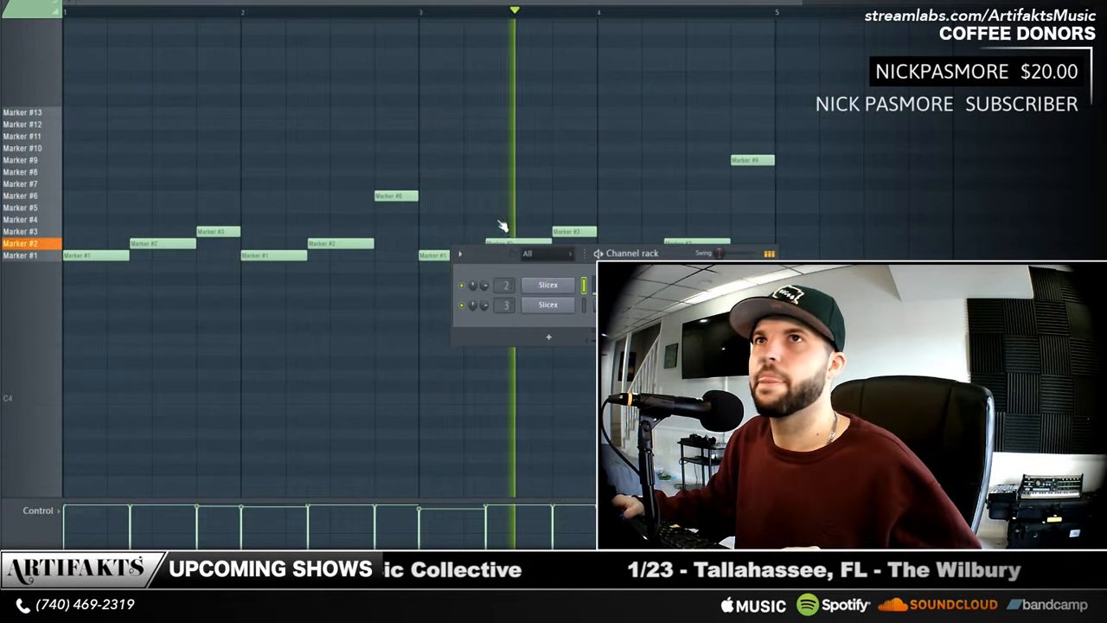
- Stop playback, copy the original Slicex's master pitch value and paste it (56%) onto the cloned Slicex's master pitch slider
{"action": "key", "text": "space"}
{"action": "left_click", "coordinate": [554, 299]}
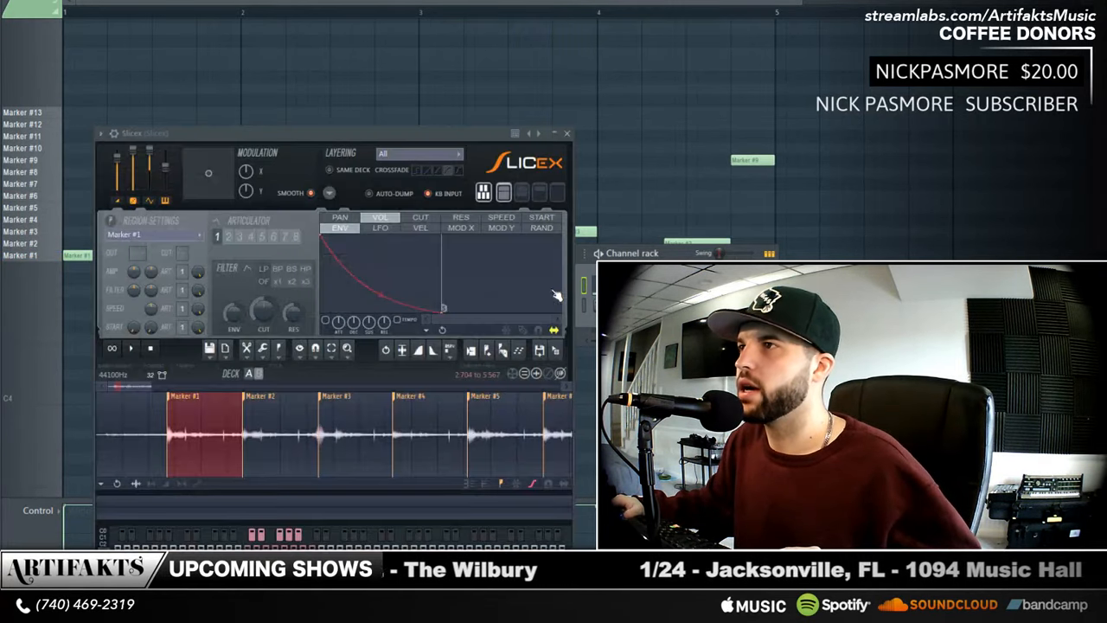
{"action": "right_click", "coordinate": [171, 170]}
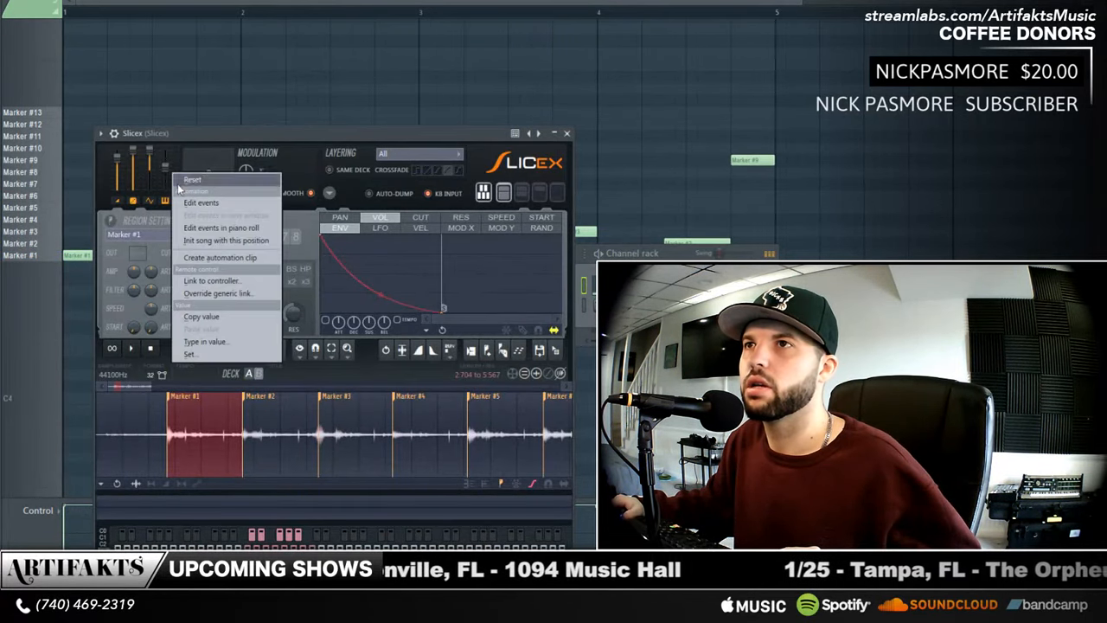
{"action": "left_click", "coordinate": [200, 318]}
{"action": "left_click", "coordinate": [684, 258]}
{"action": "right_click", "coordinate": [558, 307]}
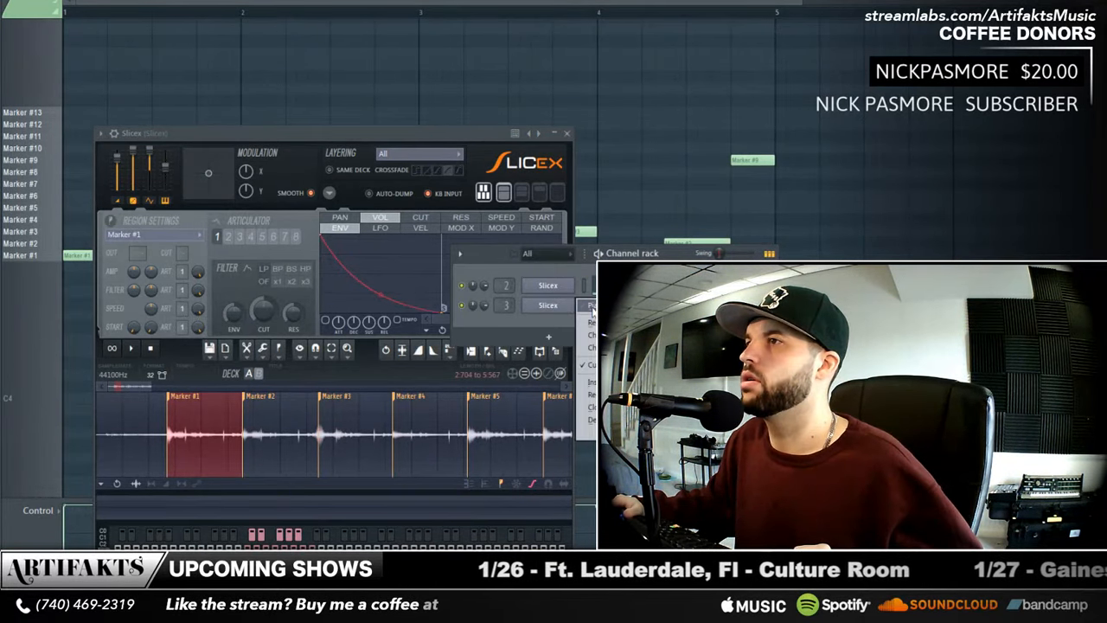
{"action": "left_click", "coordinate": [541, 310]}
{"action": "left_click", "coordinate": [545, 309]}
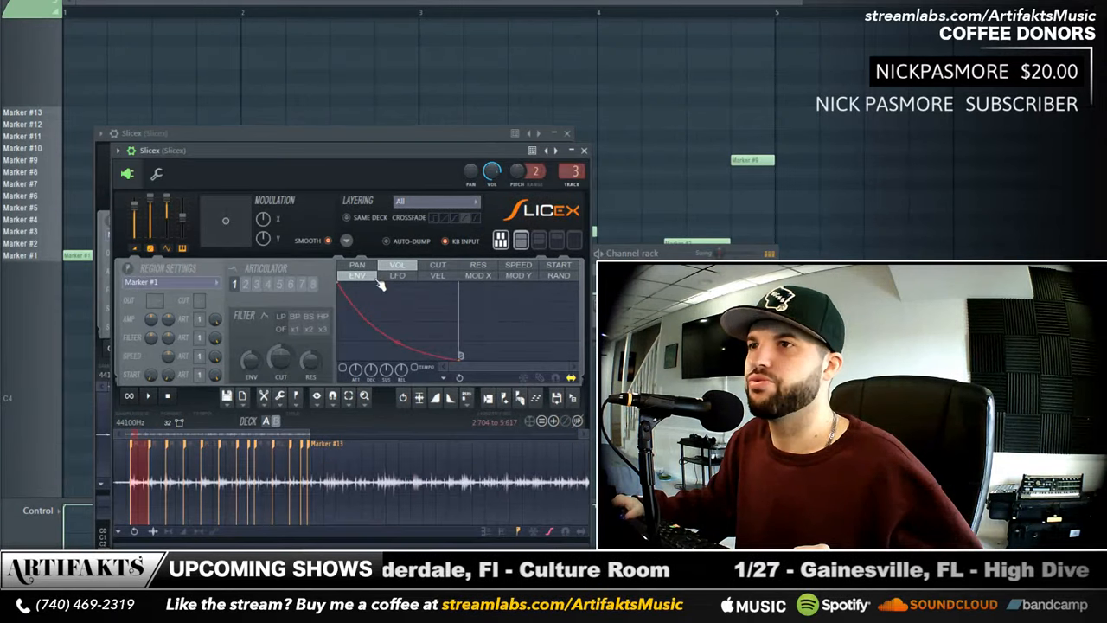
{"action": "right_click", "coordinate": [185, 221]}
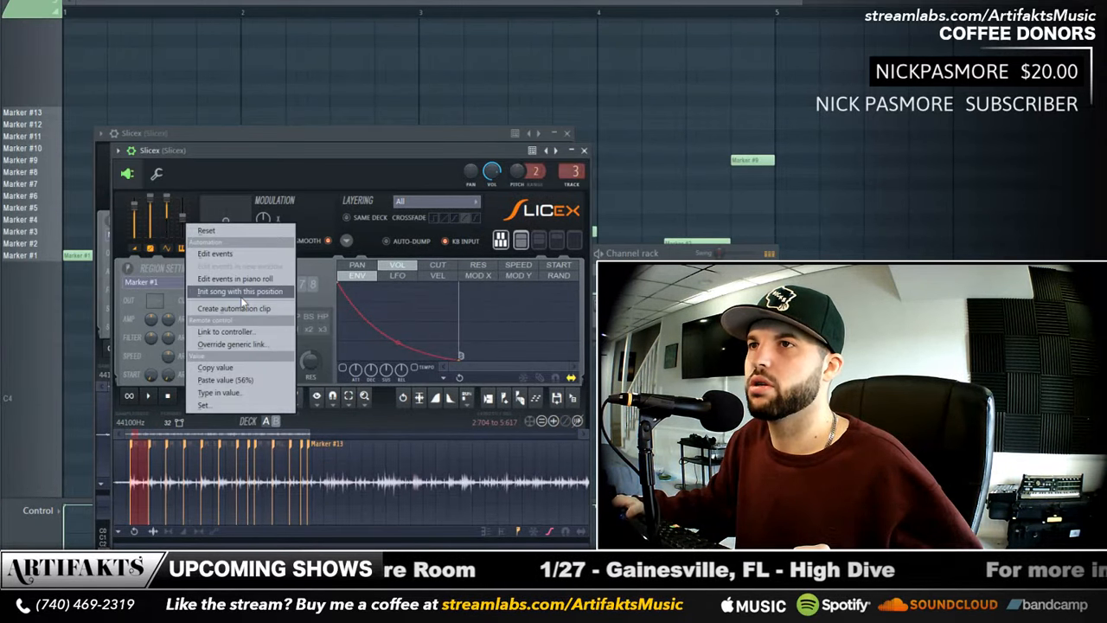
{"action": "left_click", "coordinate": [239, 382]}
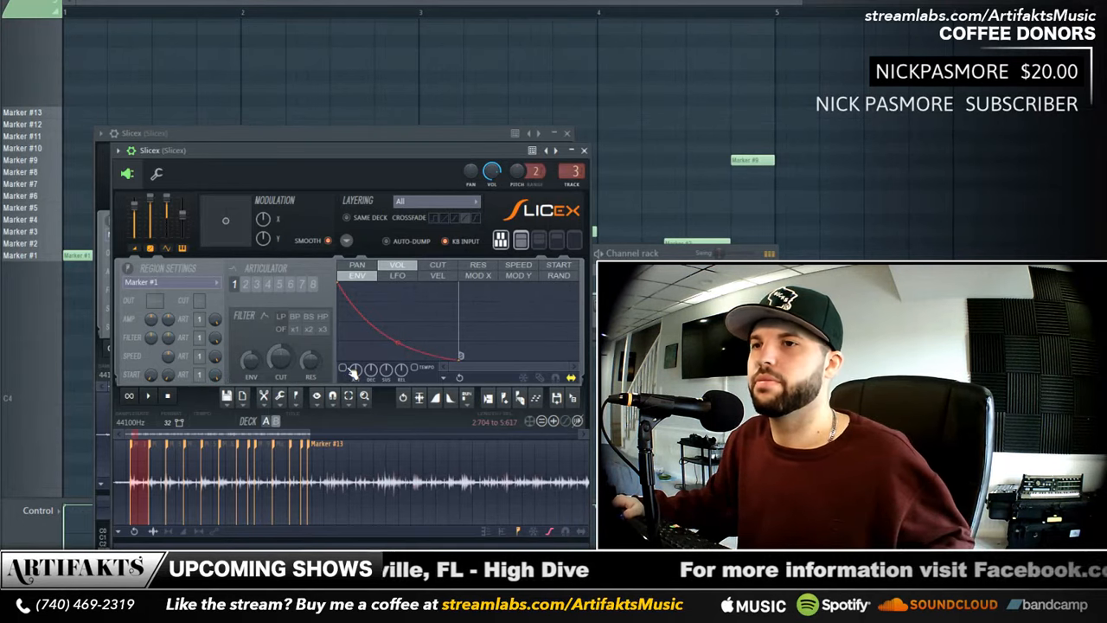
- Audition slices in the cloned Slicex and place its window beside the original Slicex to compare their settings
{"action": "key", "text": "v"}
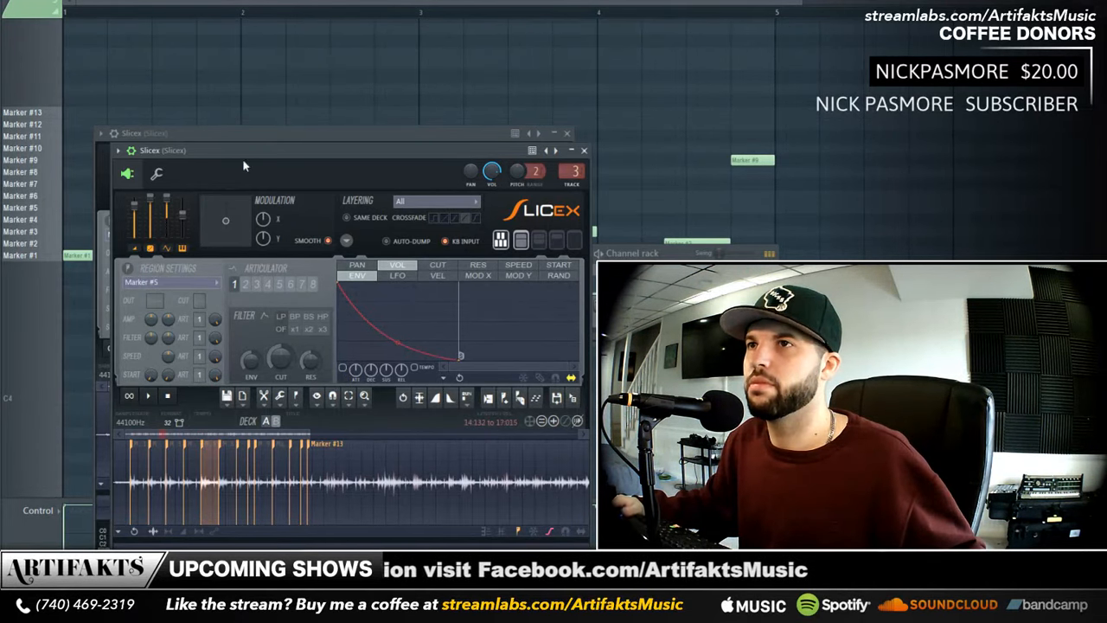
{"action": "mouse_move", "coordinate": [242, 159]}
{"action": "left_mouse_down"}
{"action": "mouse_move", "coordinate": [629, 141]}
{"action": "mouse_move", "coordinate": [612, 132]}
{"action": "left_mouse_up"}
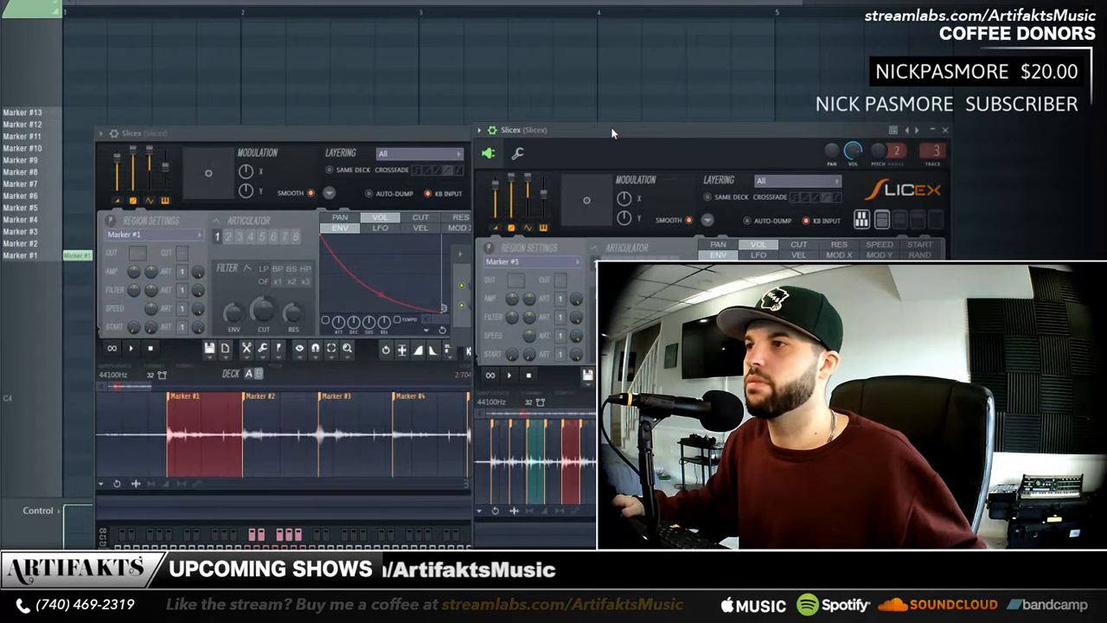
{"action": "key", "text": "c"}
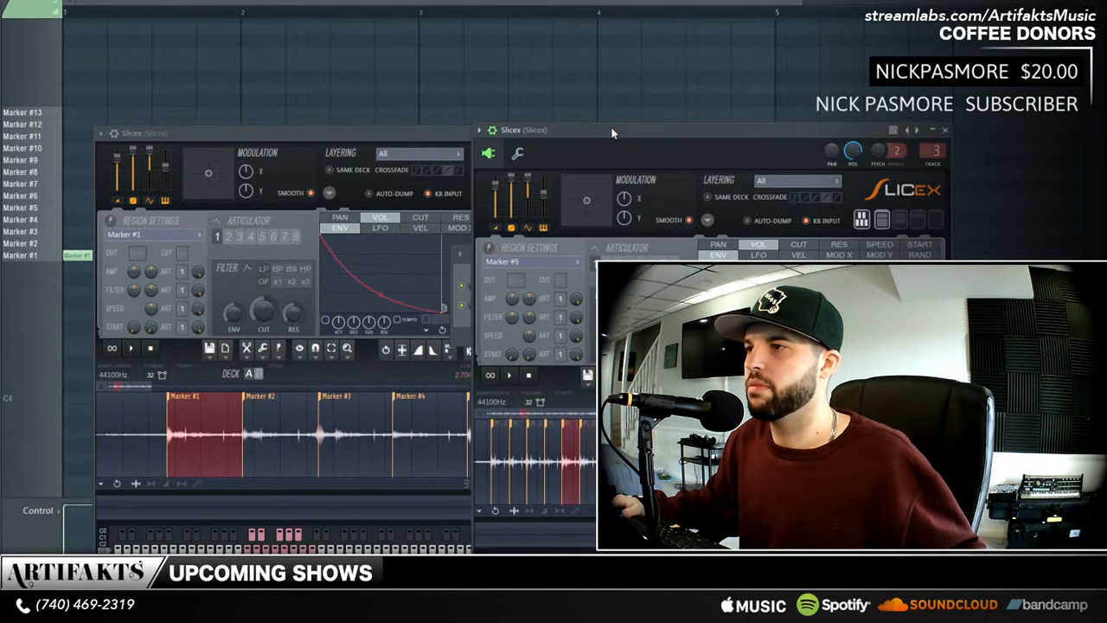
{"action": "left_click", "coordinate": [621, 2]}
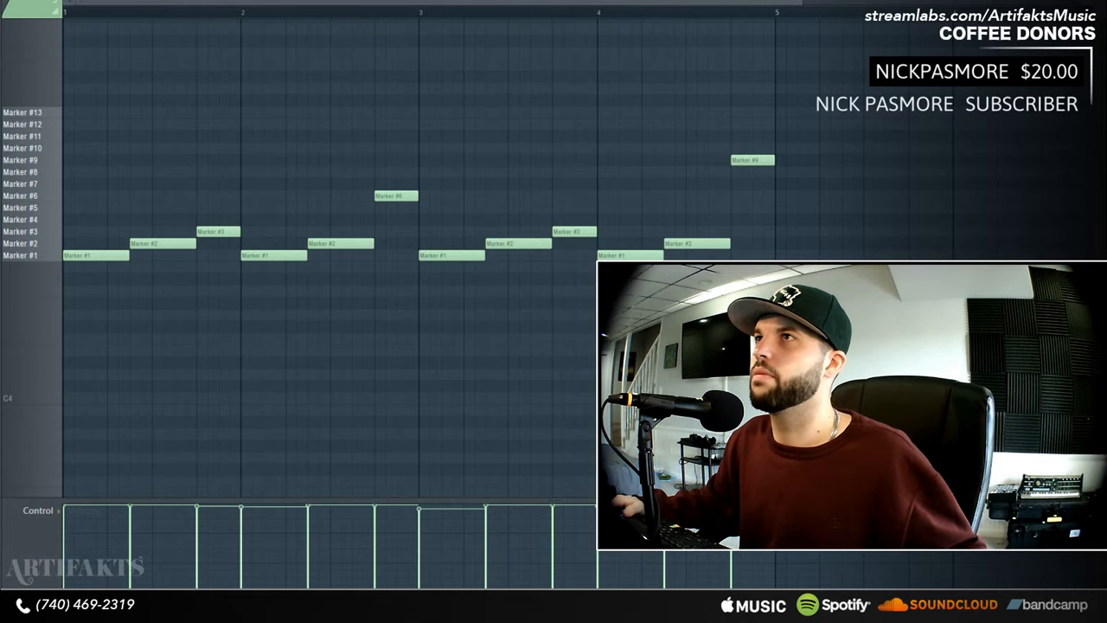
- Play the pattern with the mixer open and load Fruity Parametric EQ 2 into Slot 2 of Insert 2
{"action": "key", "text": "F6"}
{"action": "key", "text": "F9"}
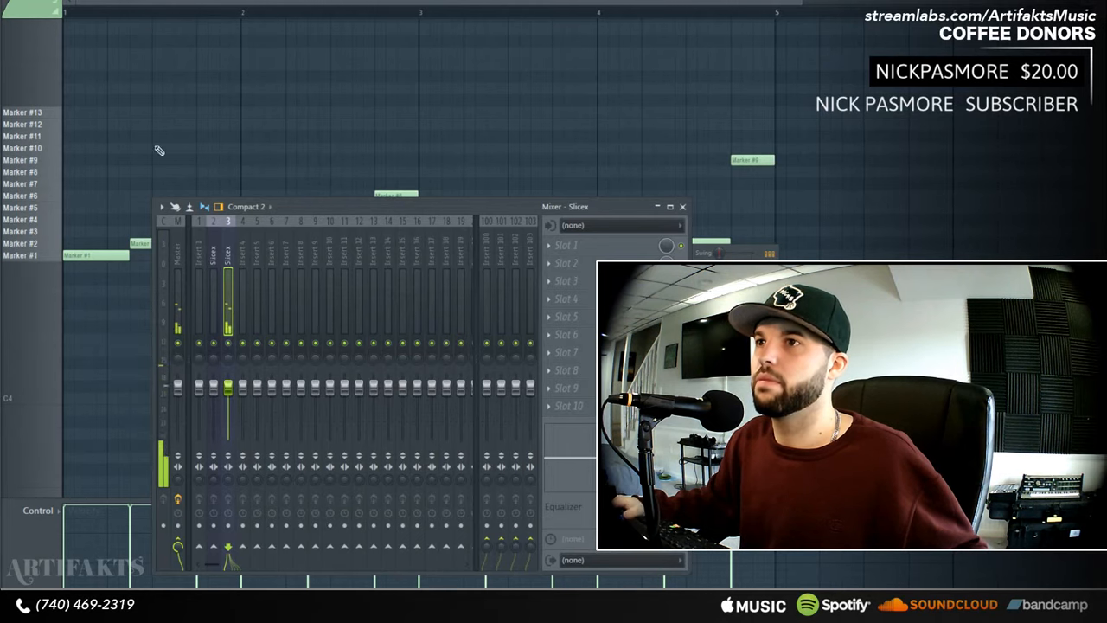
{"action": "key", "text": "space"}
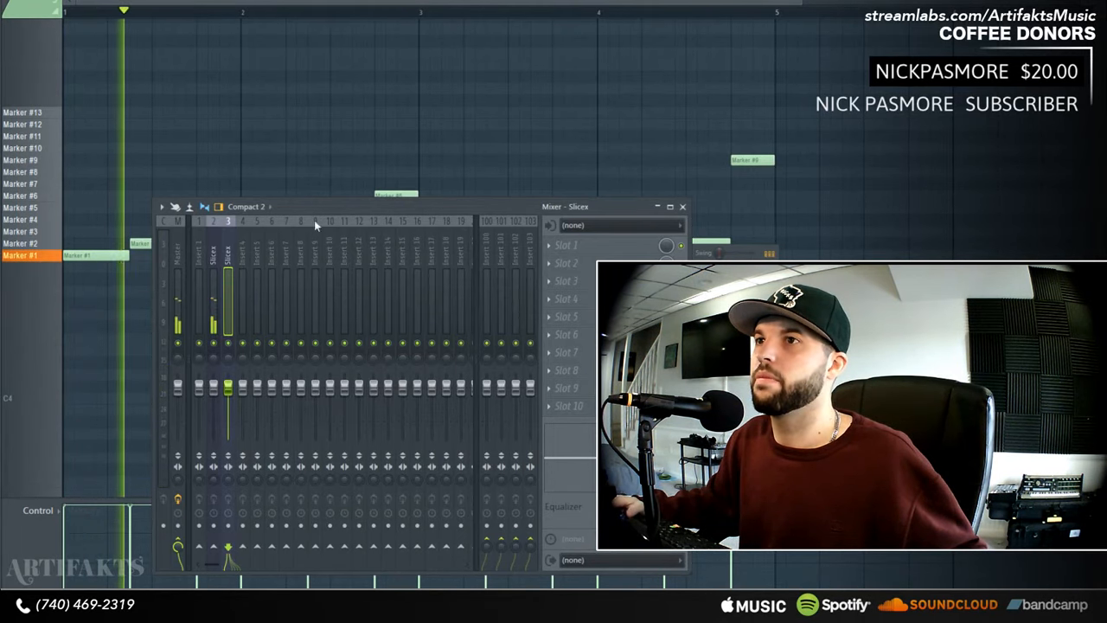
{"action": "left_click", "coordinate": [215, 253]}
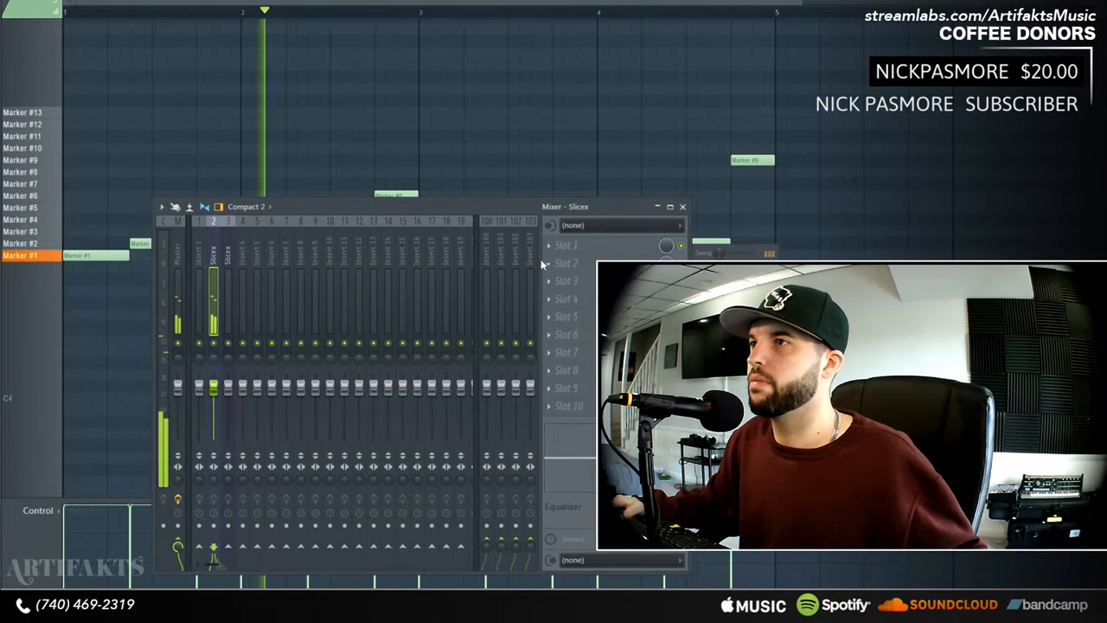
{"action": "left_click", "coordinate": [562, 263]}
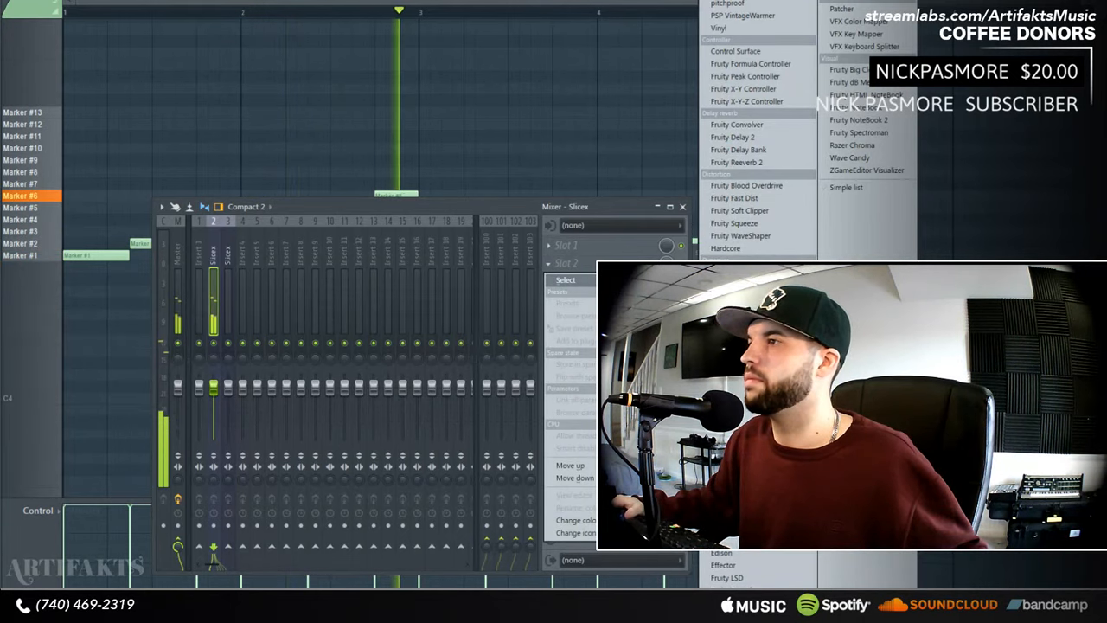
{"action": "left_click", "coordinate": [752, 407]}
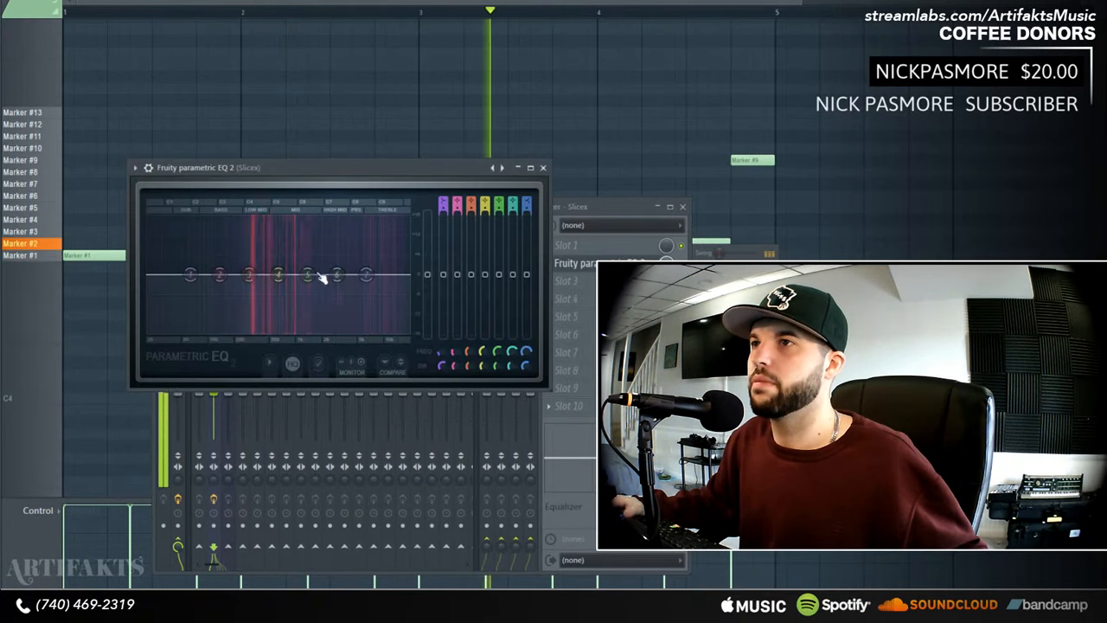
- Cut the highs by lowering EQ band 7 and moving it to about 2578 Hz
{"action": "left_click_drag", "start_coordinate": [367, 276], "coordinate": [337, 303]}
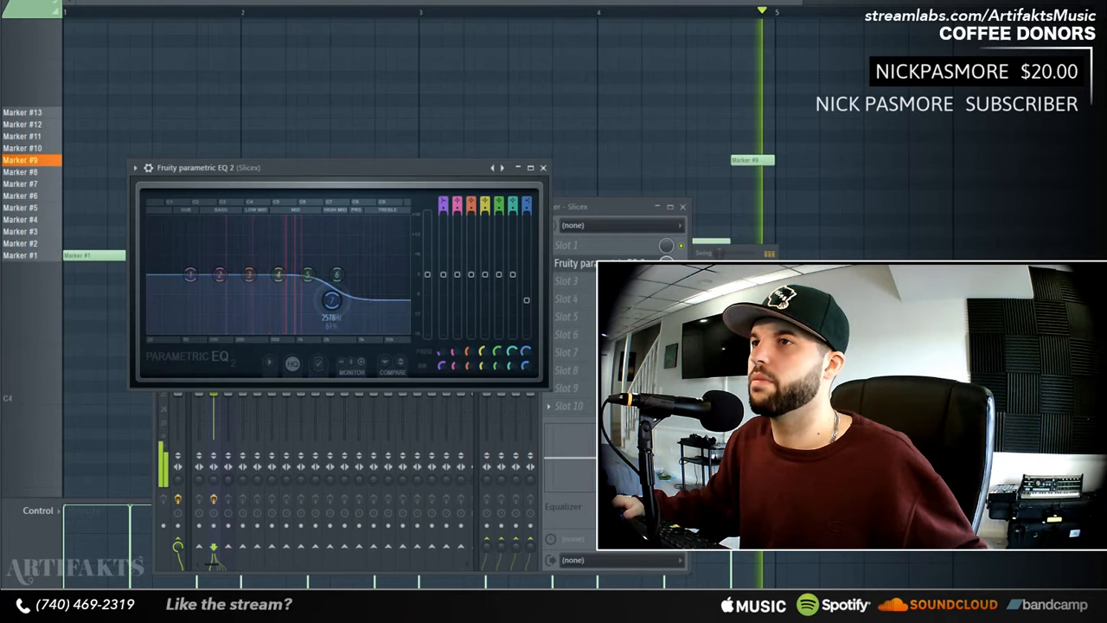
{"action": "right_click", "coordinate": [336, 301]}
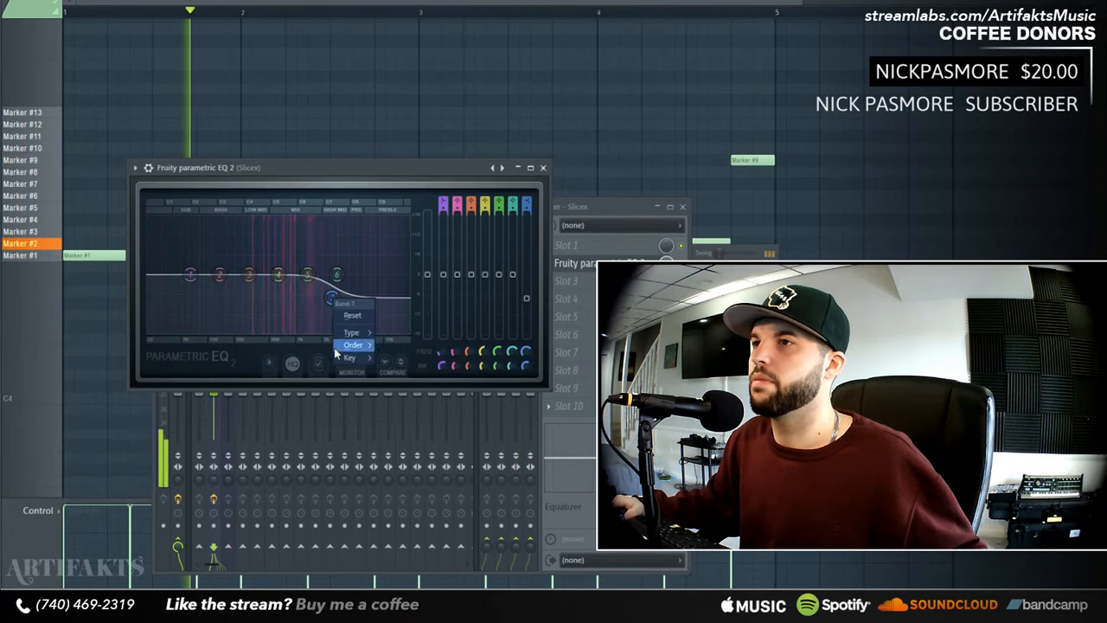
{"action": "left_click", "coordinate": [571, 266]}
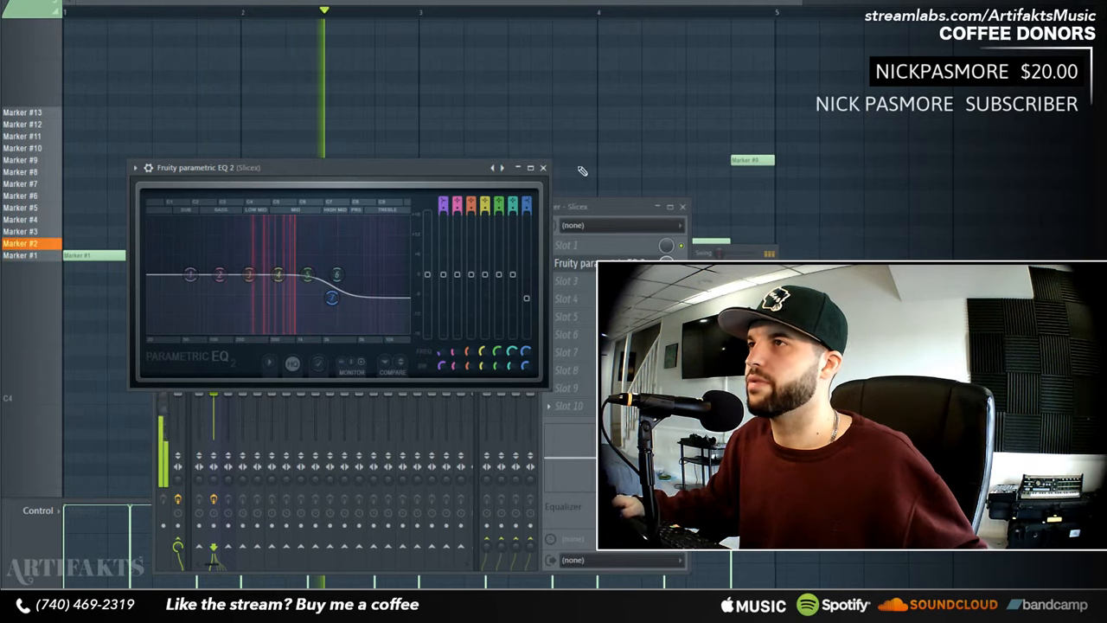
- Replace the parametric EQ in Slot 2 of Insert 2 with Fruity Filter
{"action": "left_click", "coordinate": [543, 167]}
{"action": "left_click", "coordinate": [573, 263]}
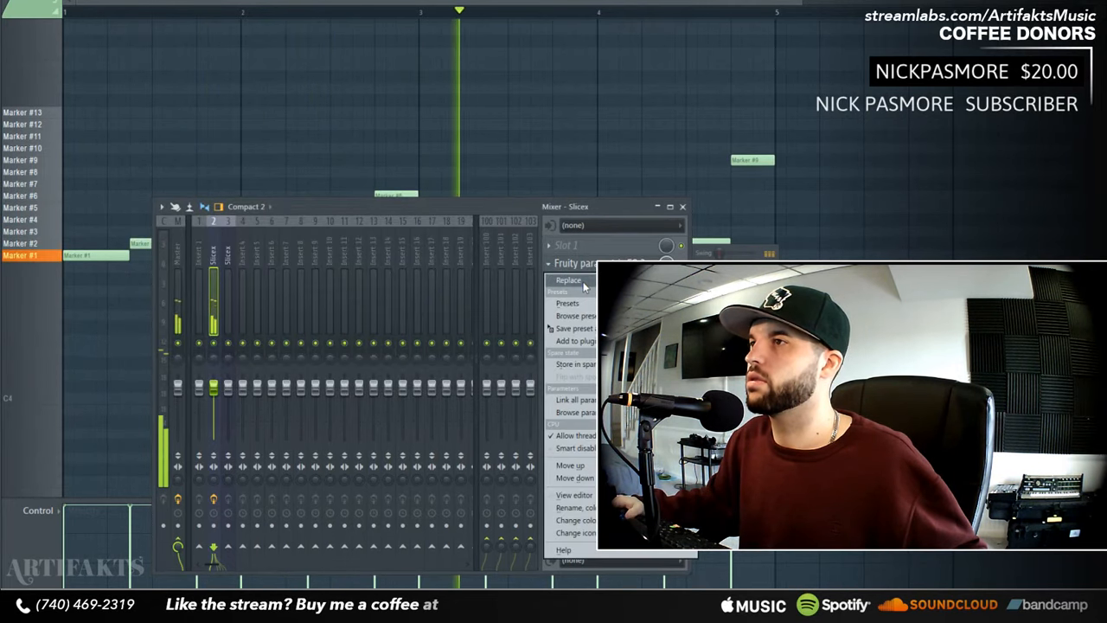
{"action": "mouse_move", "coordinate": [569, 280]}
{"action": "left_click", "coordinate": [774, 346]}
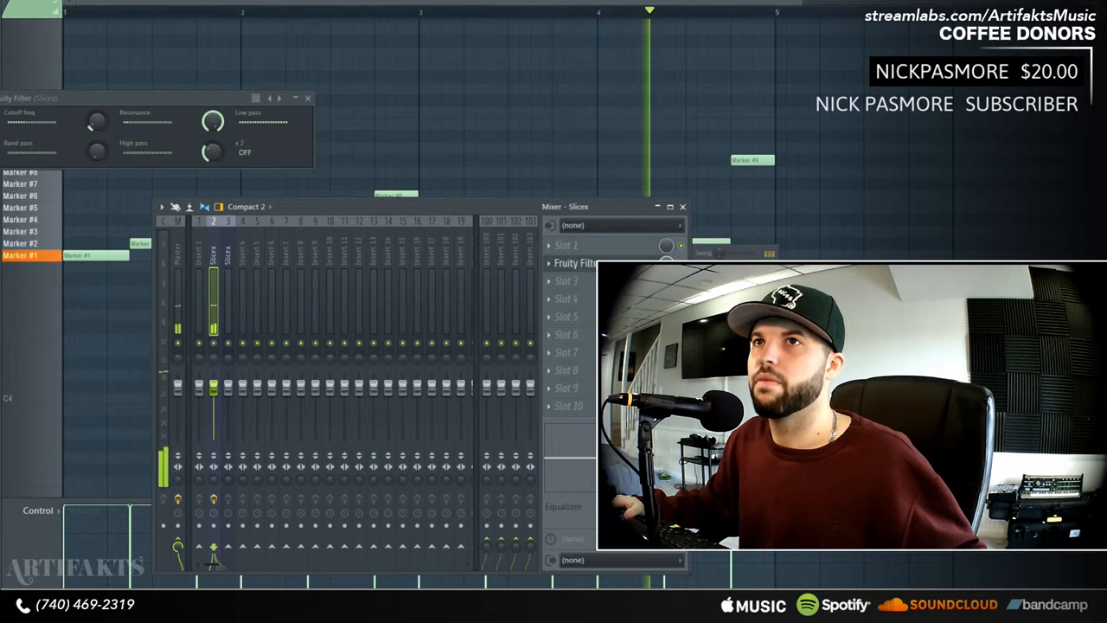
- Load Fruity Delay 2 into Slot 2 of Insert 3 and set its feedback mode to ping-pong
{"action": "left_click", "coordinate": [228, 258]}
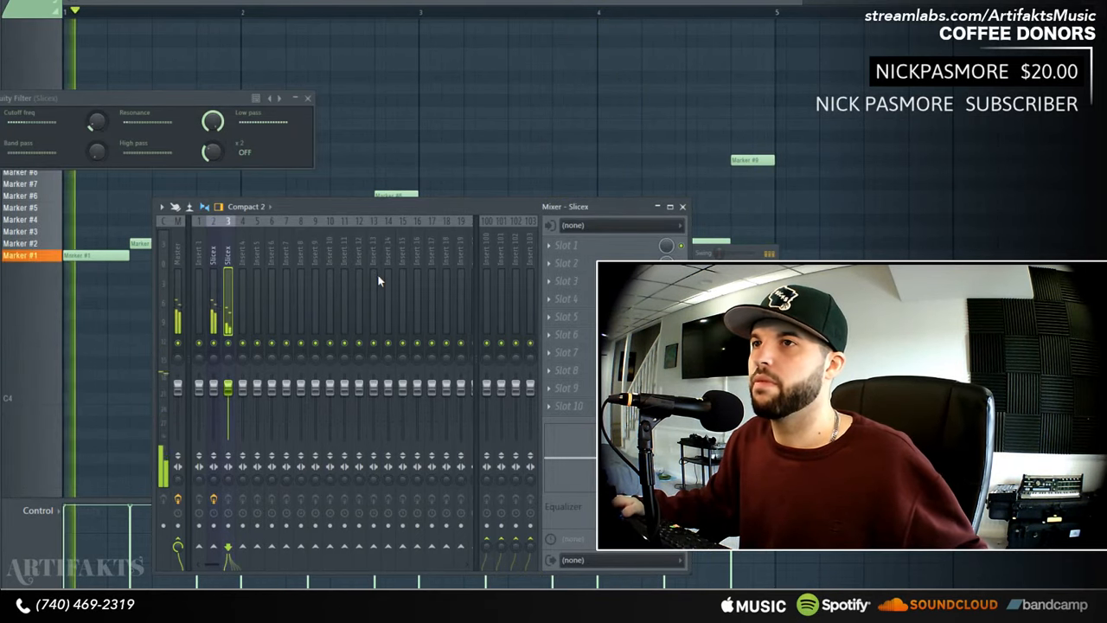
{"action": "left_click", "coordinate": [551, 265]}
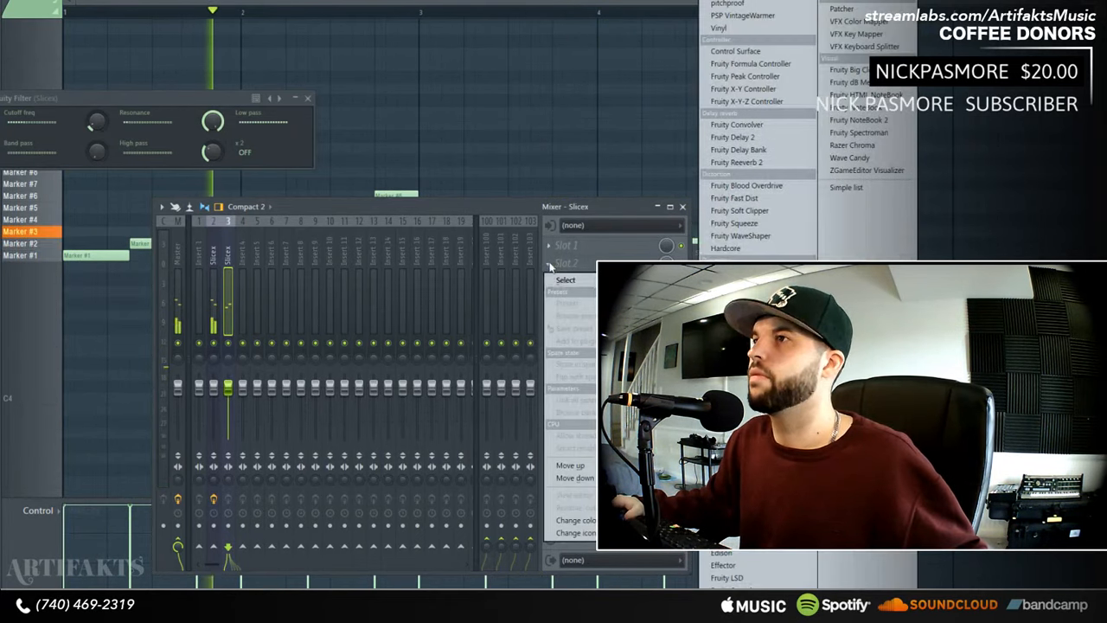
{"action": "left_click", "coordinate": [744, 136]}
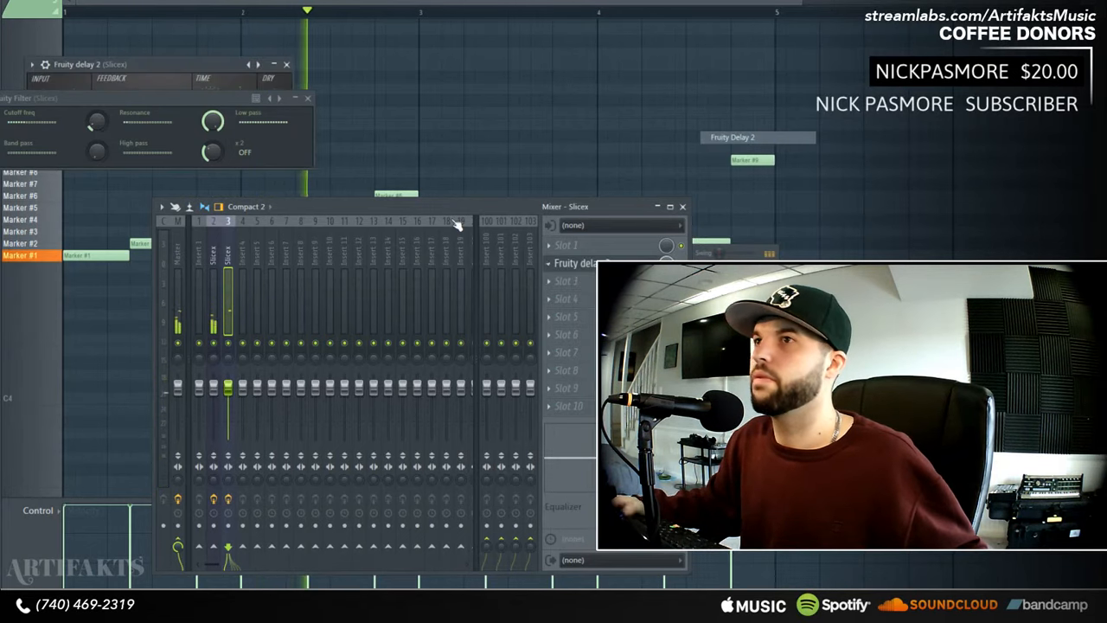
{"action": "left_click_drag", "start_coordinate": [137, 64], "coordinate": [561, 108]}
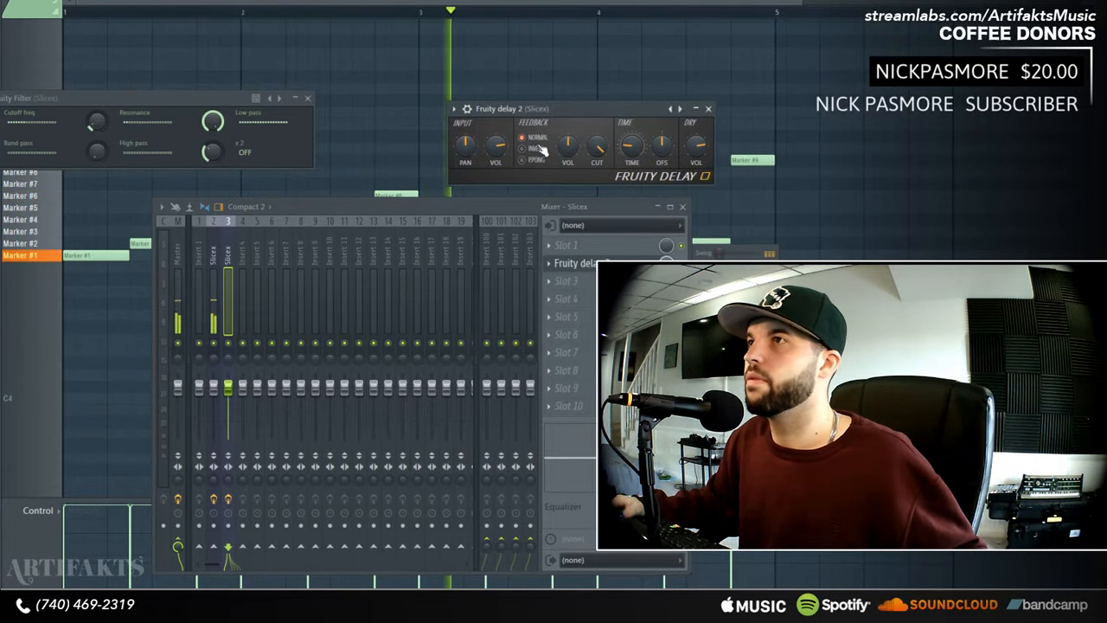
{"action": "left_click", "coordinate": [534, 159]}
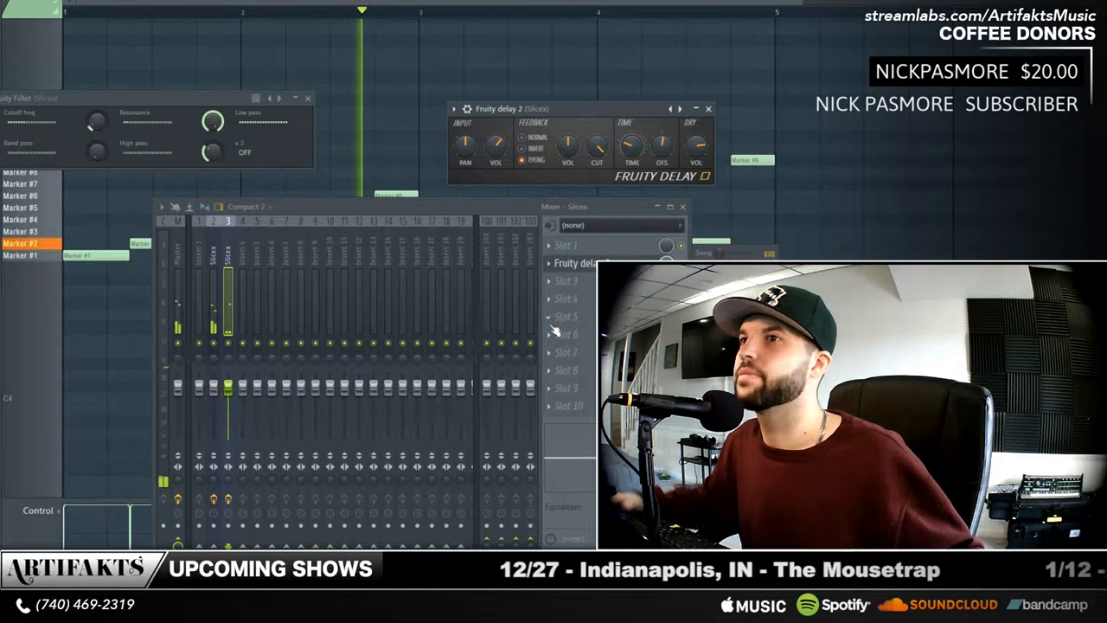
- Open the cloned Slicex's piano roll in an empty second pattern and close the Fruity Filter window
{"action": "key", "text": "F6"}
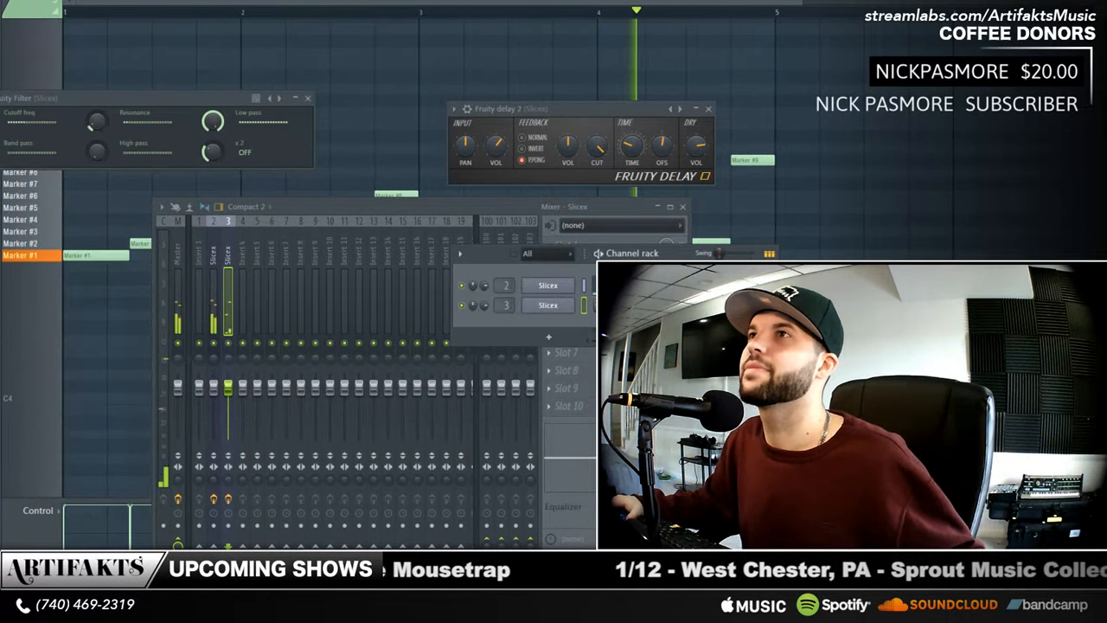
{"action": "key", "text": "F5"}
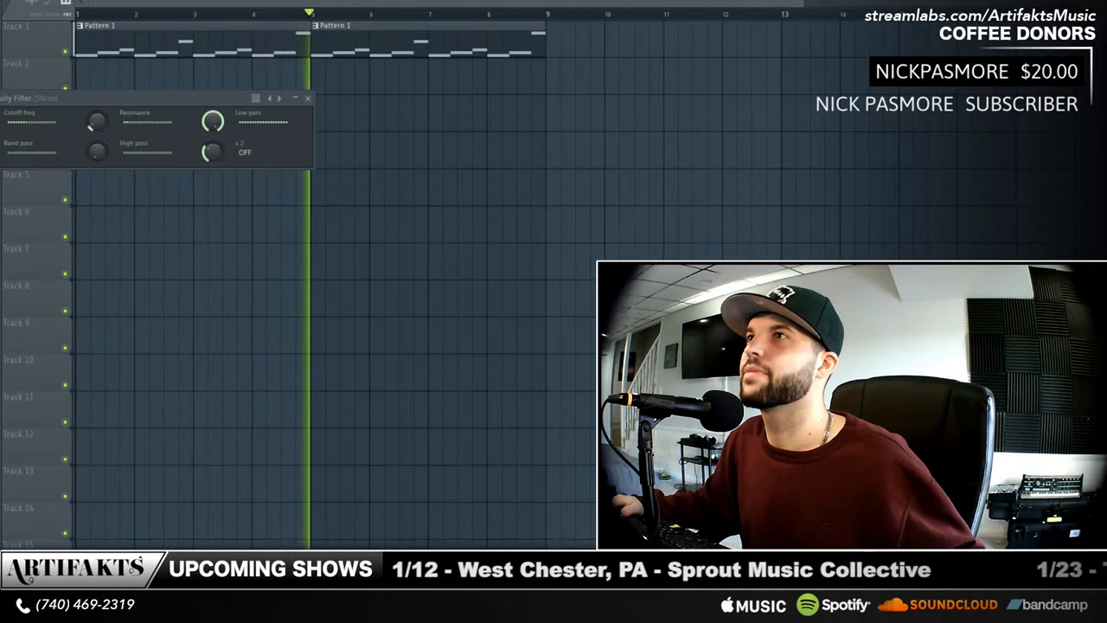
{"action": "key", "text": "F6"}
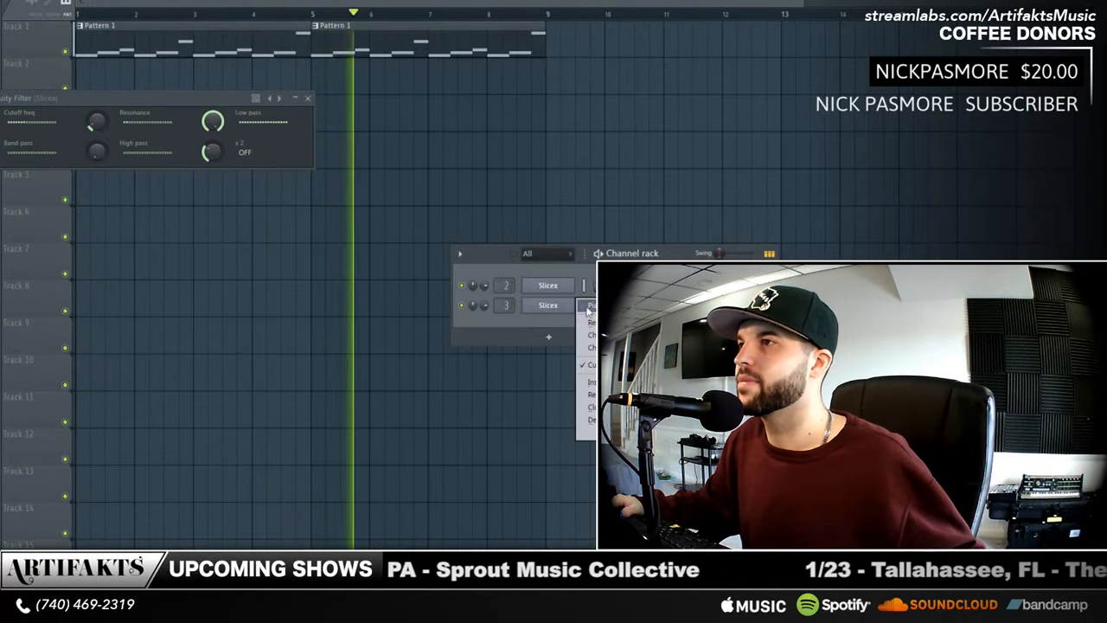
{"action": "key", "text": "F7"}
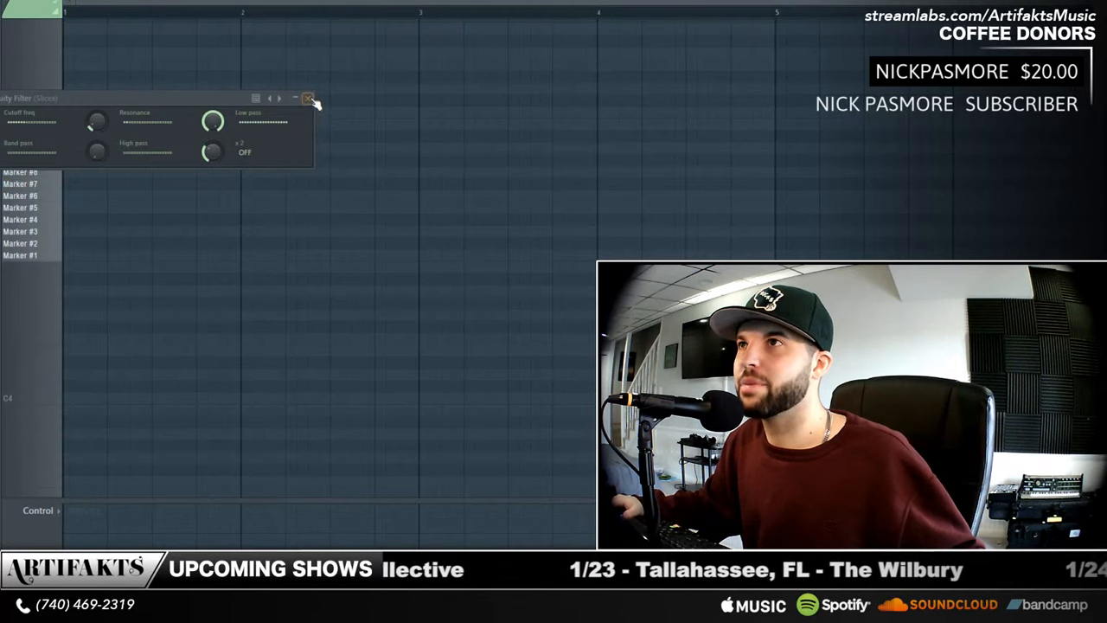
{"action": "left_click", "coordinate": [308, 99]}
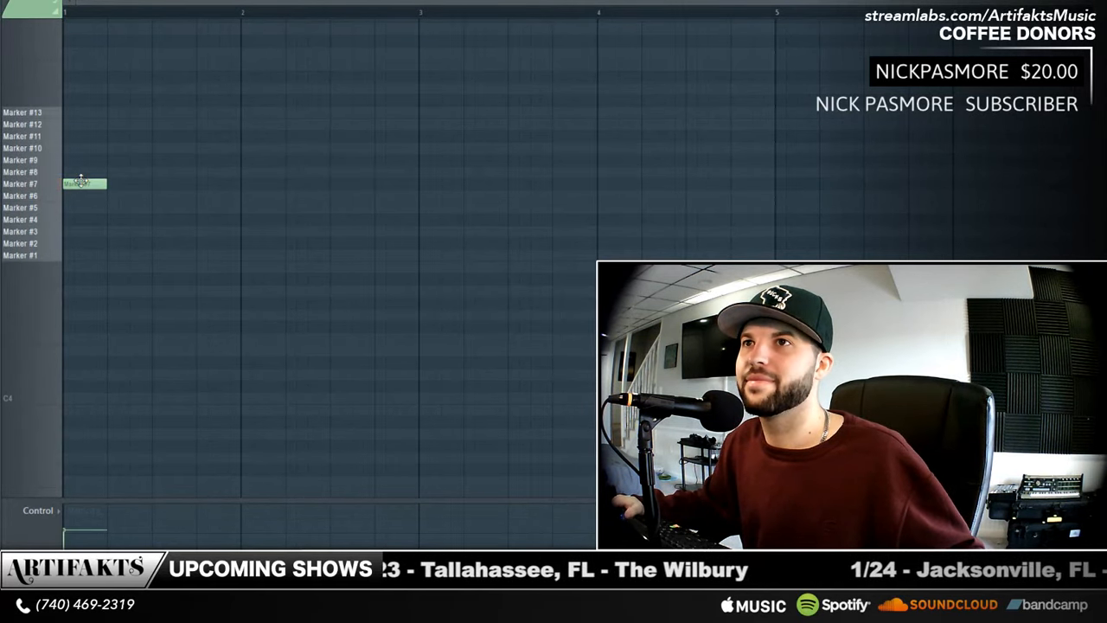
- Extend the Marker #7 note to fill bar 1 and add a one-bar Marker #5 note at bar 2, auditioning slices
{"action": "left_click_drag", "start_coordinate": [102, 183], "coordinate": [197, 195]}
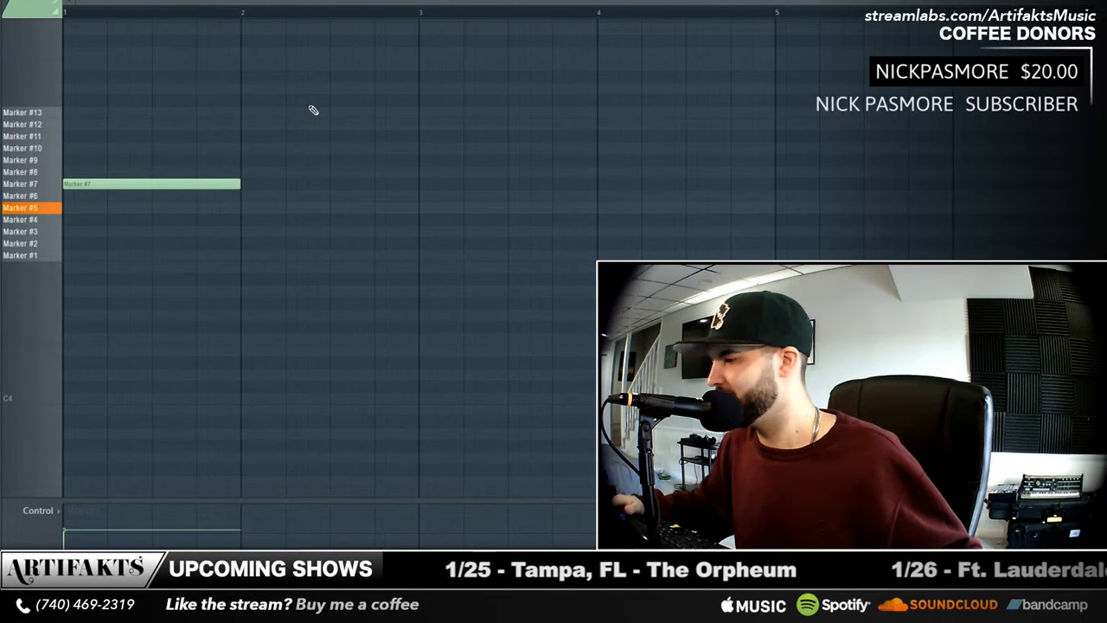
{"action": "key", "text": "g"}
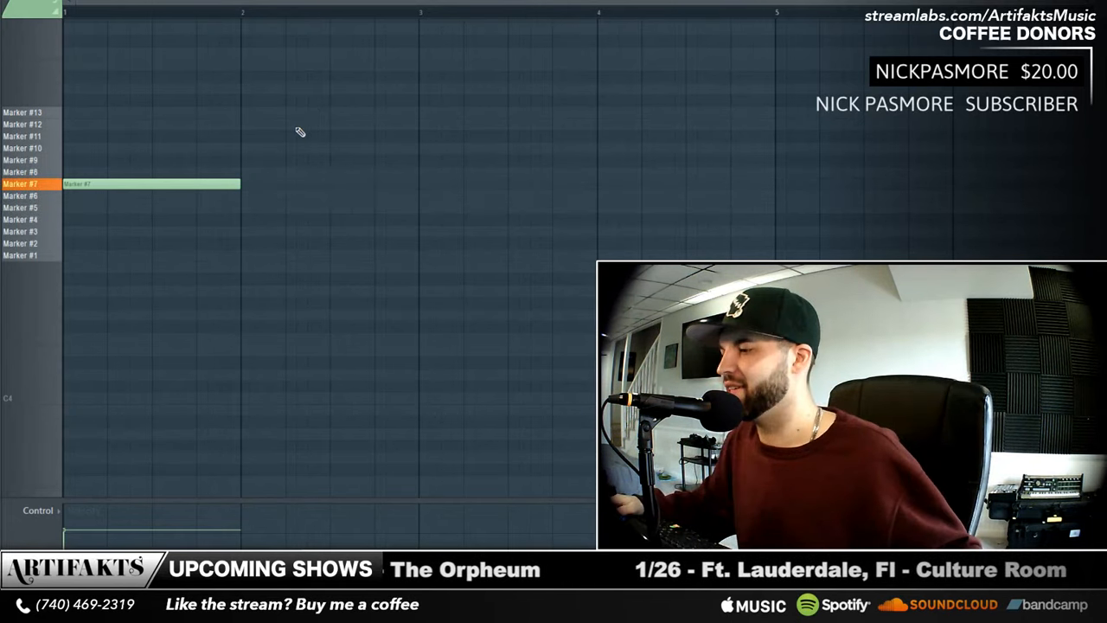
{"action": "key", "text": "c"}
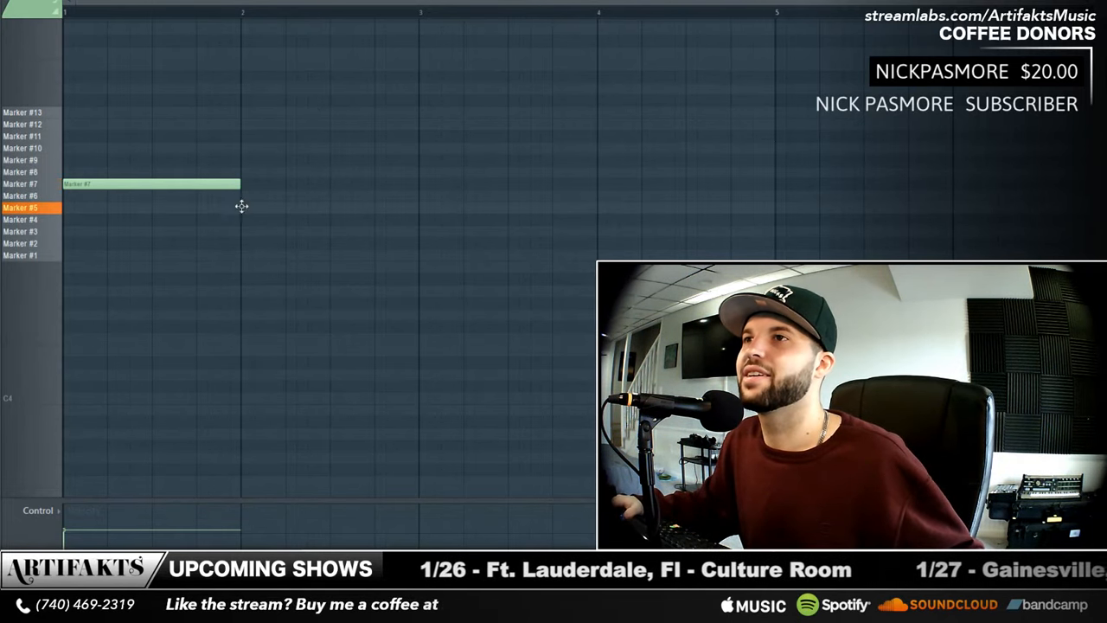
{"action": "left_click", "coordinate": [241, 205]}
{"action": "key", "text": "n"}
{"action": "key", "text": "n"}
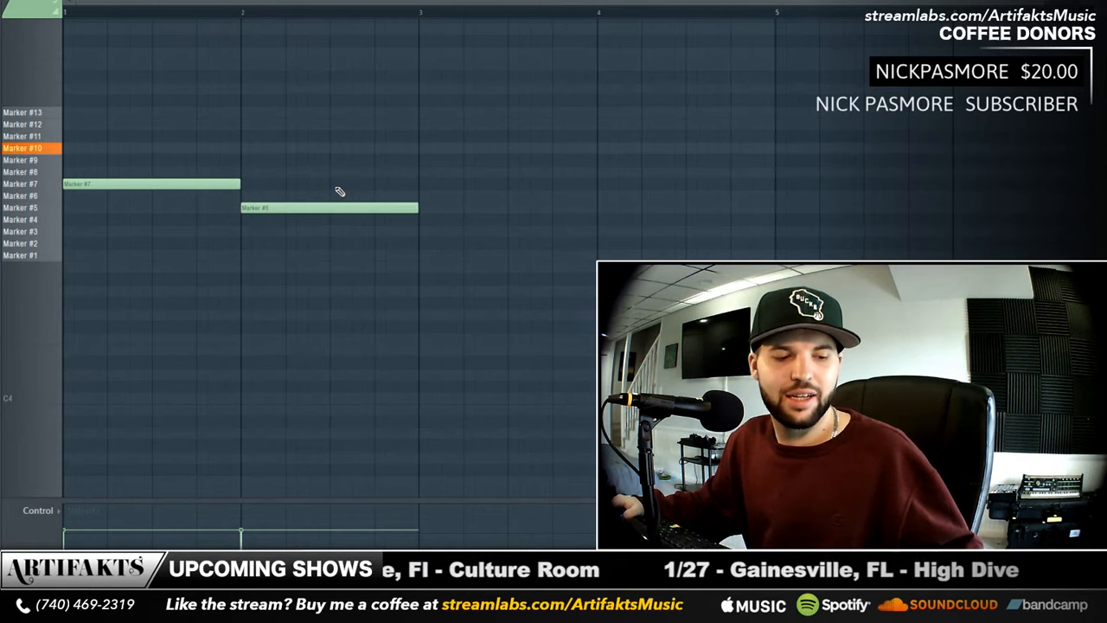
- Add a one-bar Marker #9 note at bar 3 and a half-bar Marker #12 note in the second half of bar 1
{"action": "left_click", "coordinate": [423, 162]}
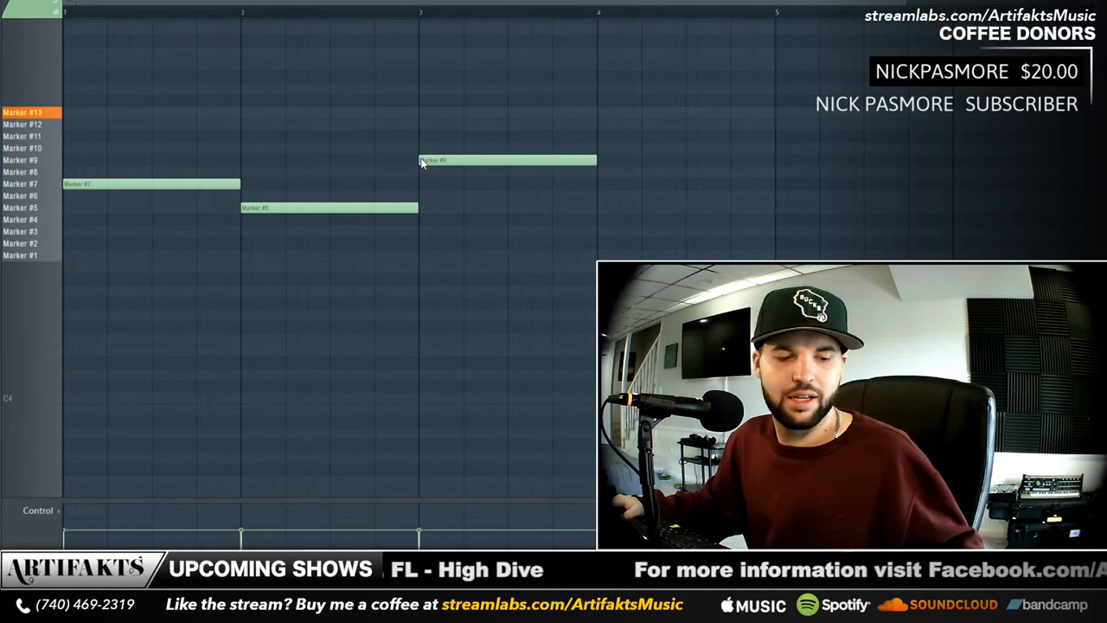
{"action": "key", "text": "m"}
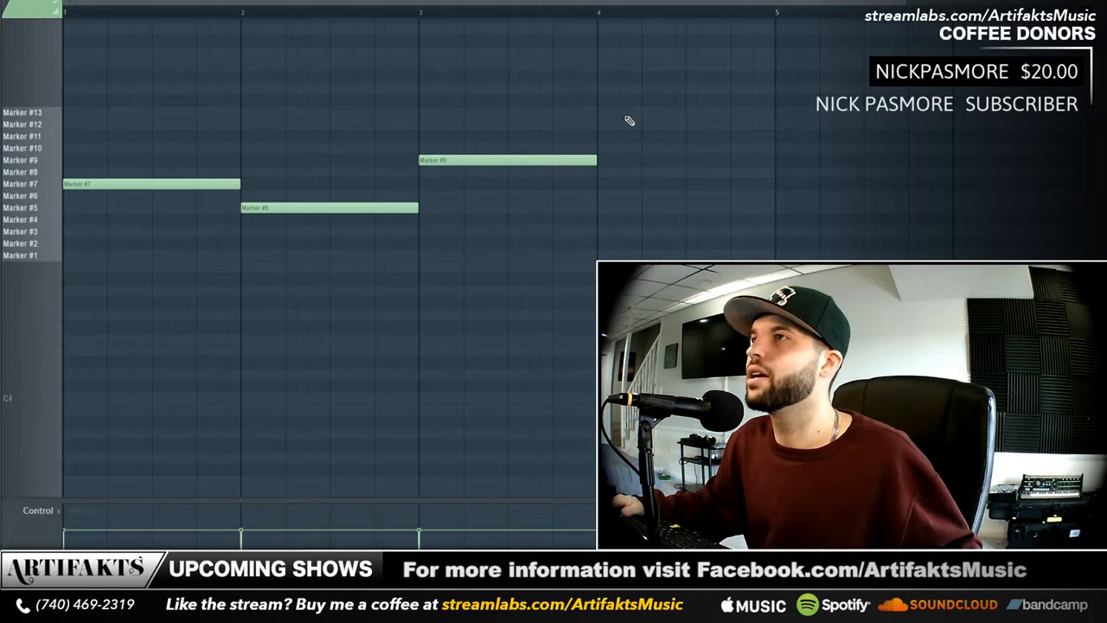
{"action": "left_click", "coordinate": [601, 124]}
{"action": "mouse_move", "coordinate": [618, 124]}
{"action": "left_mouse_down"}
{"action": "mouse_move", "coordinate": [297, 139]}
{"action": "mouse_move", "coordinate": [151, 118]}
{"action": "mouse_move", "coordinate": [190, 119]}
{"action": "left_mouse_up"}
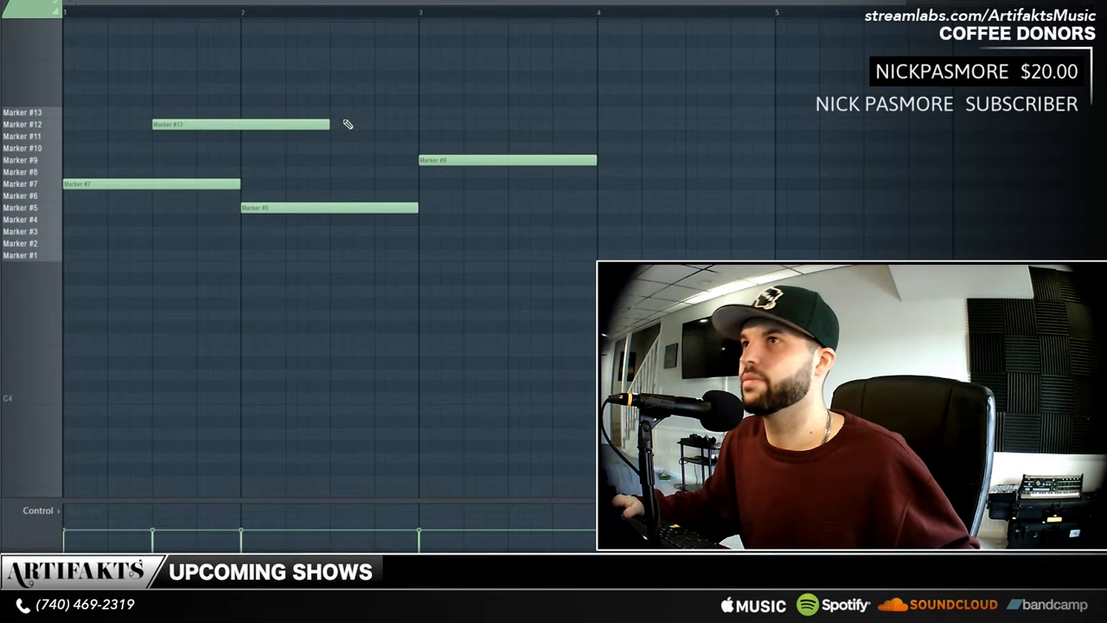
{"action": "mouse_move", "coordinate": [338, 126]}
{"action": "left_mouse_down"}
{"action": "mouse_move", "coordinate": [289, 124]}
{"action": "mouse_move", "coordinate": [260, 154]}
{"action": "mouse_move", "coordinate": [232, 153]}
{"action": "left_mouse_up"}
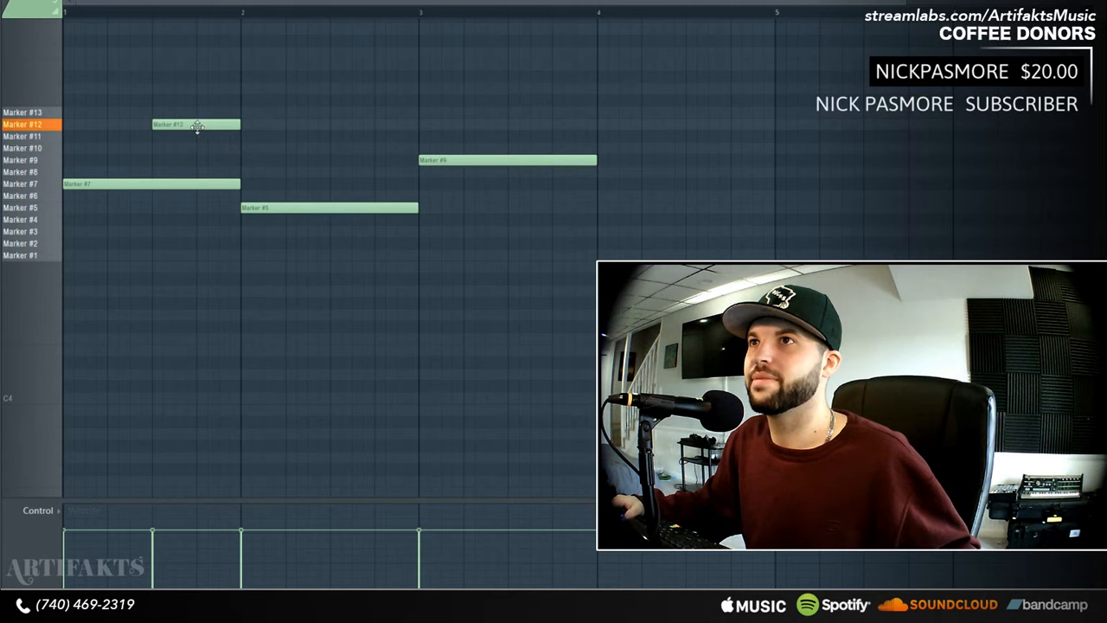
- Fill bar 4 with a half-bar Marker #12 note at its start and a Marker #8 note in its second half
{"action": "left_click", "coordinate": [690, 125]}
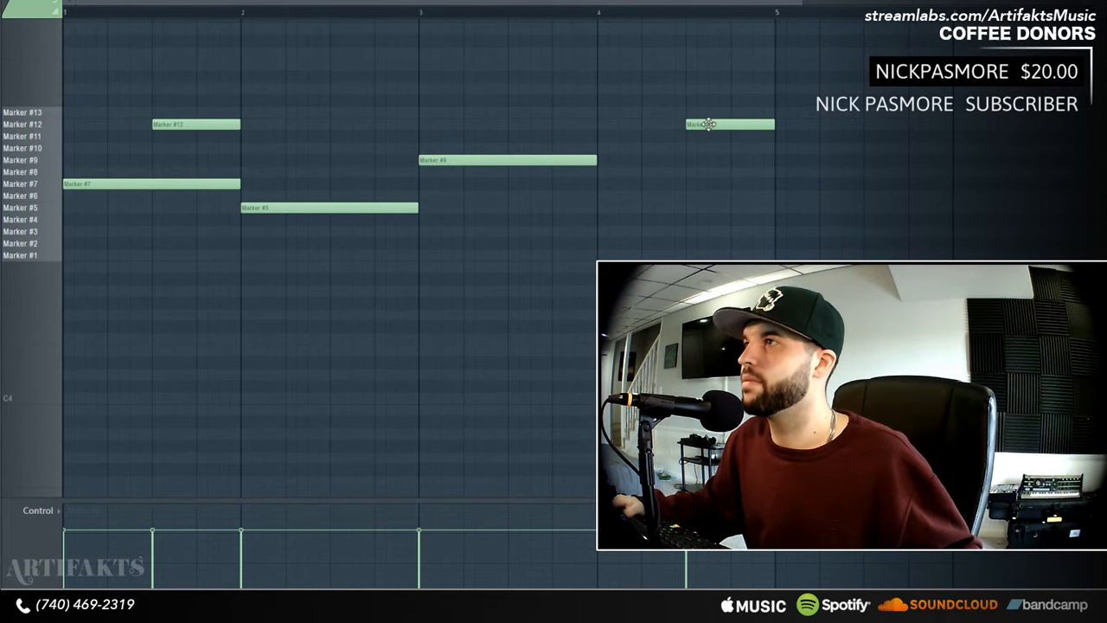
{"action": "left_click_drag", "start_coordinate": [708, 123], "coordinate": [616, 123]}
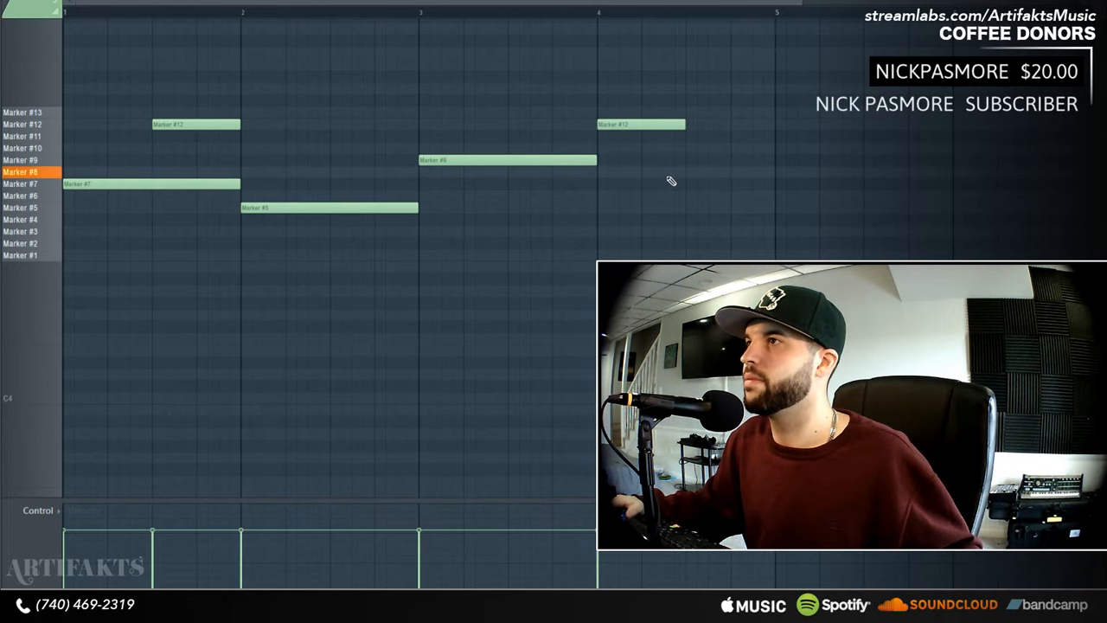
{"action": "left_click", "coordinate": [689, 173]}
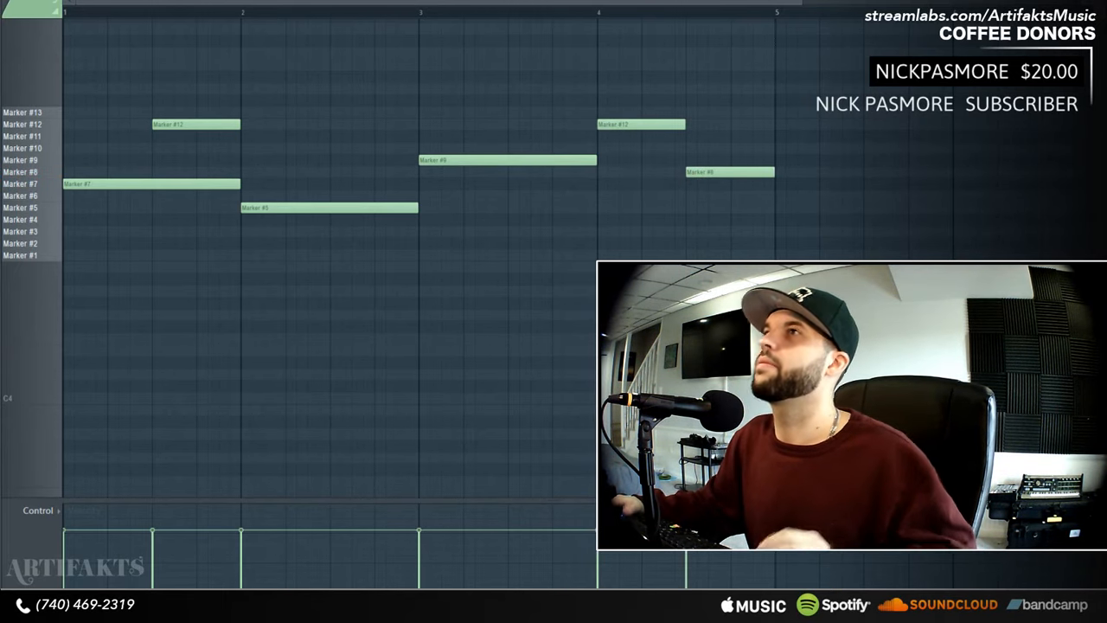
- Paint two consecutive Pattern 2 clips on playlist Track 2, from bar 1 to bar 9 beneath the Pattern 1 clips
{"action": "key", "text": "F9"}
{"action": "key", "text": "F5"}
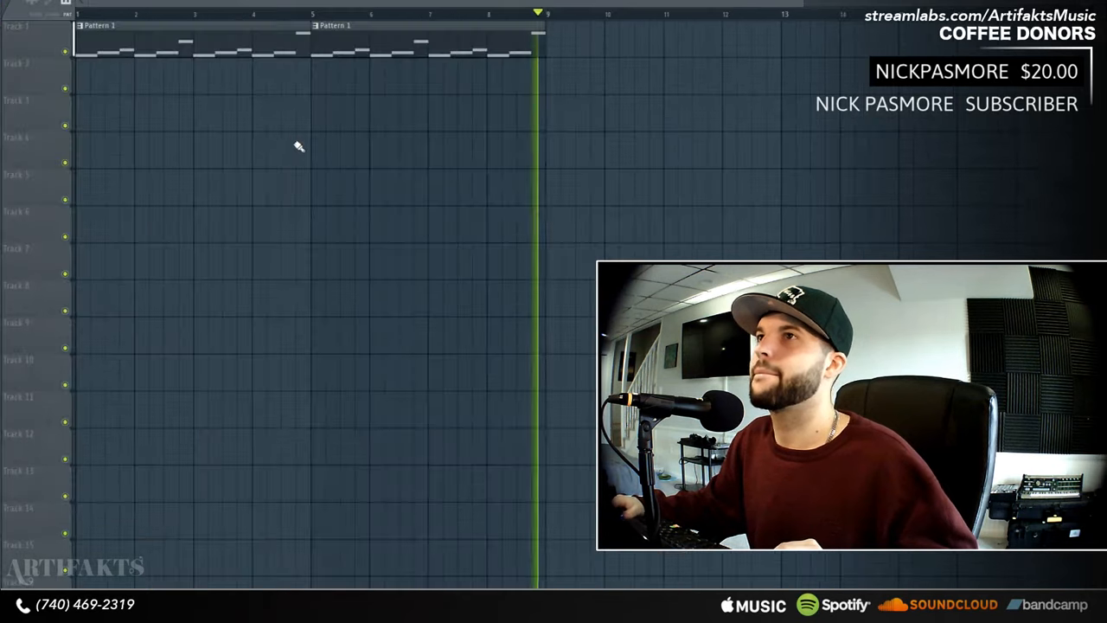
{"action": "left_click_drag", "start_coordinate": [82, 86], "coordinate": [432, 89]}
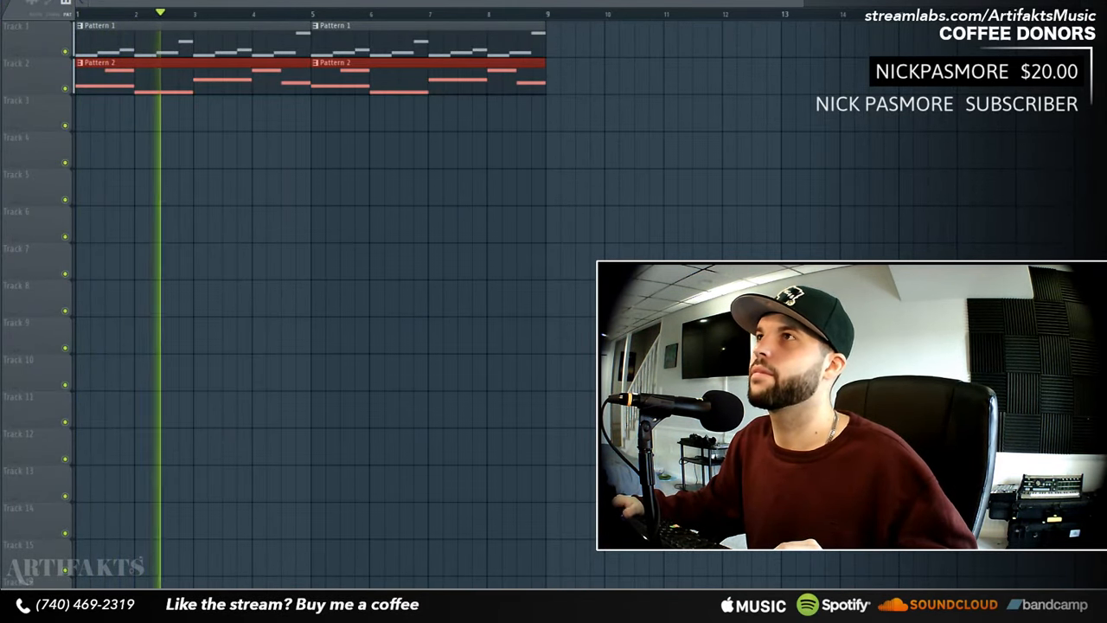
- Lower the Insert 2 fader slightly, stop playback and open that track's Fruity Filter
{"action": "key", "text": "F9"}
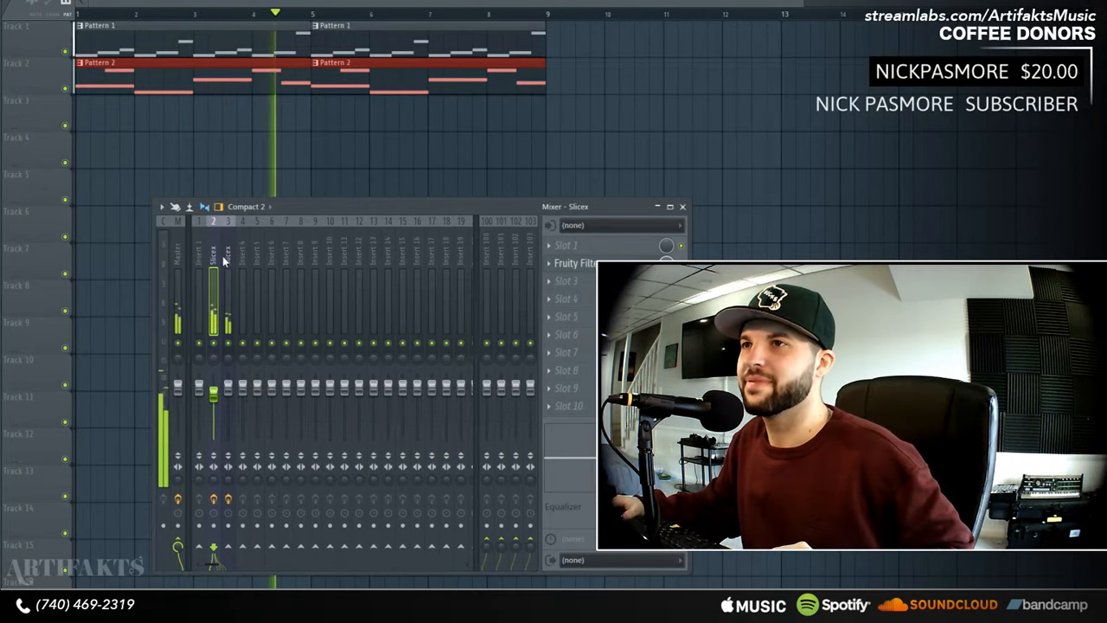
{"action": "key", "text": "space"}
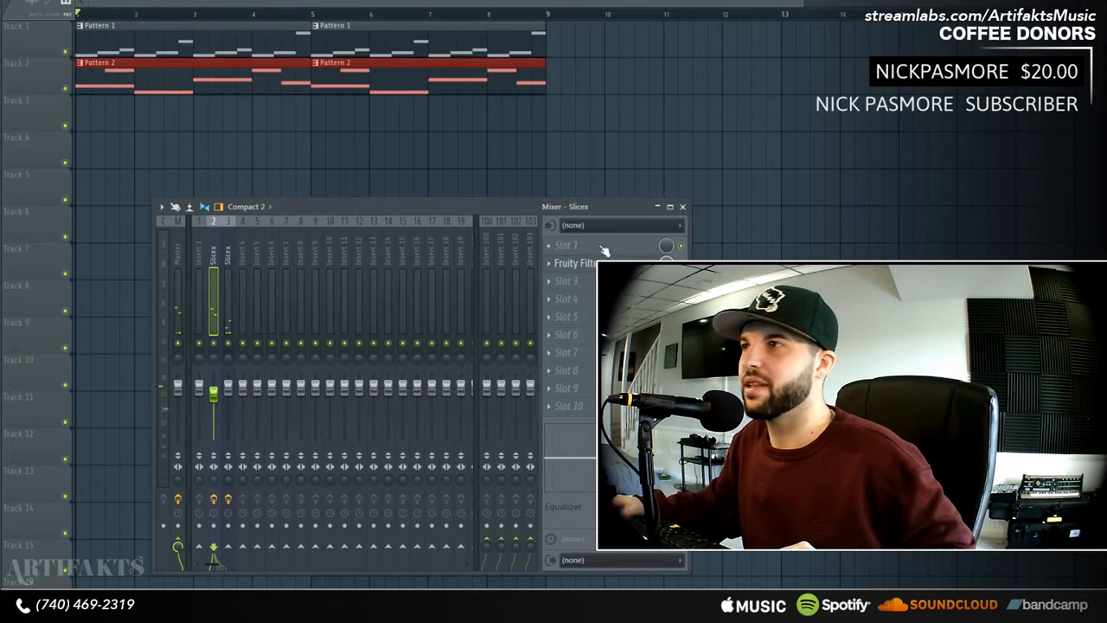
{"action": "left_click", "coordinate": [581, 263]}
- Open the cloned Slicex from the channel rack to view its slice settings
{"action": "key", "text": "F9"}
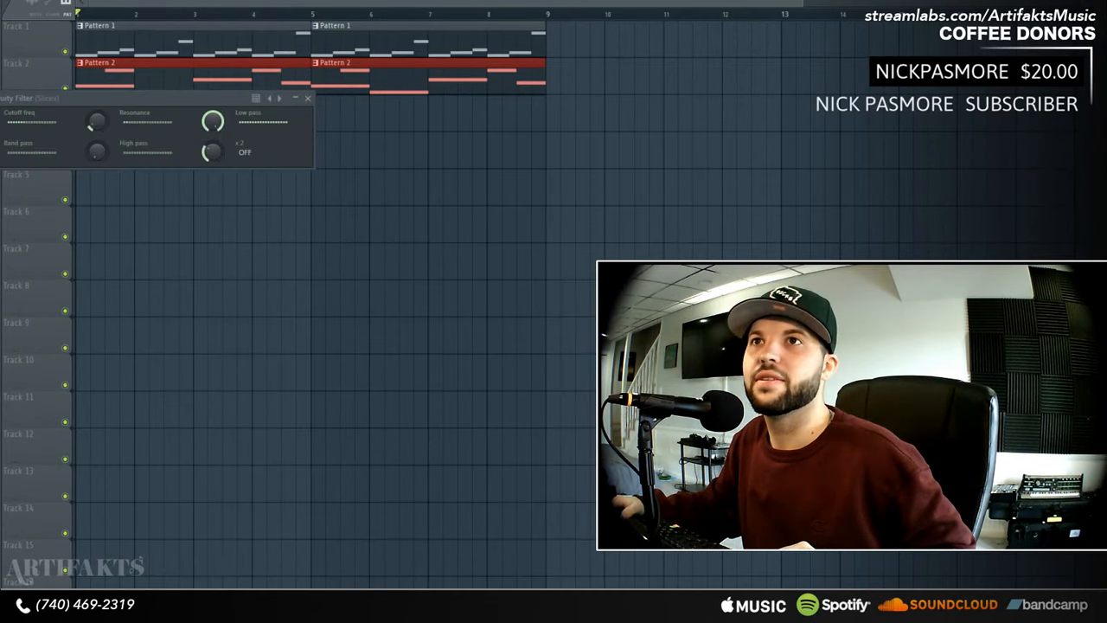
{"action": "key", "text": "F6"}
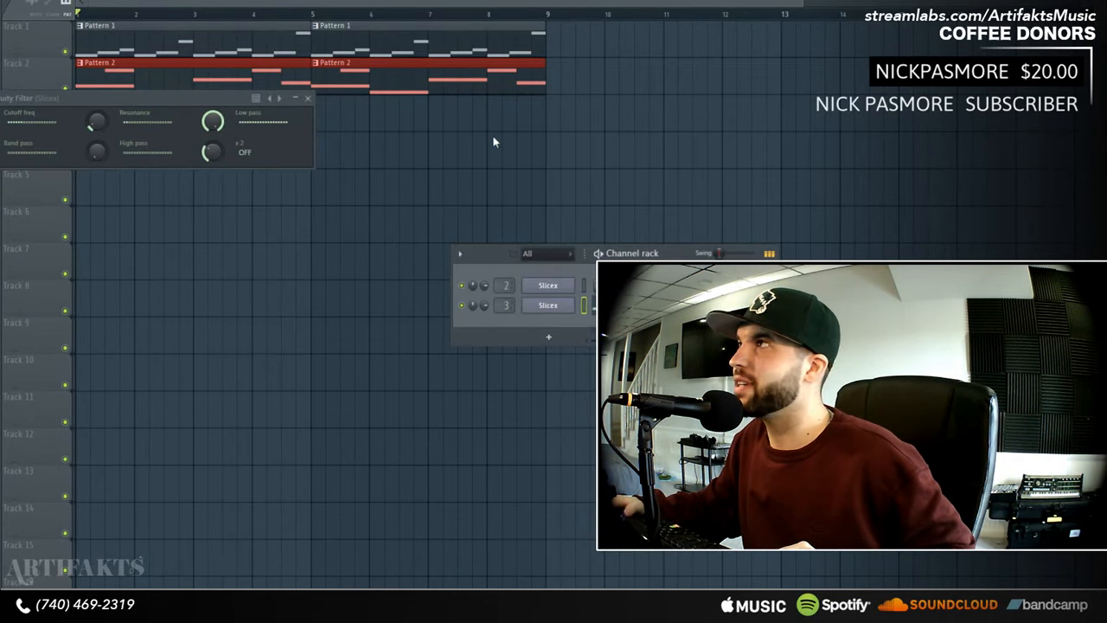
{"action": "left_click", "coordinate": [553, 305]}
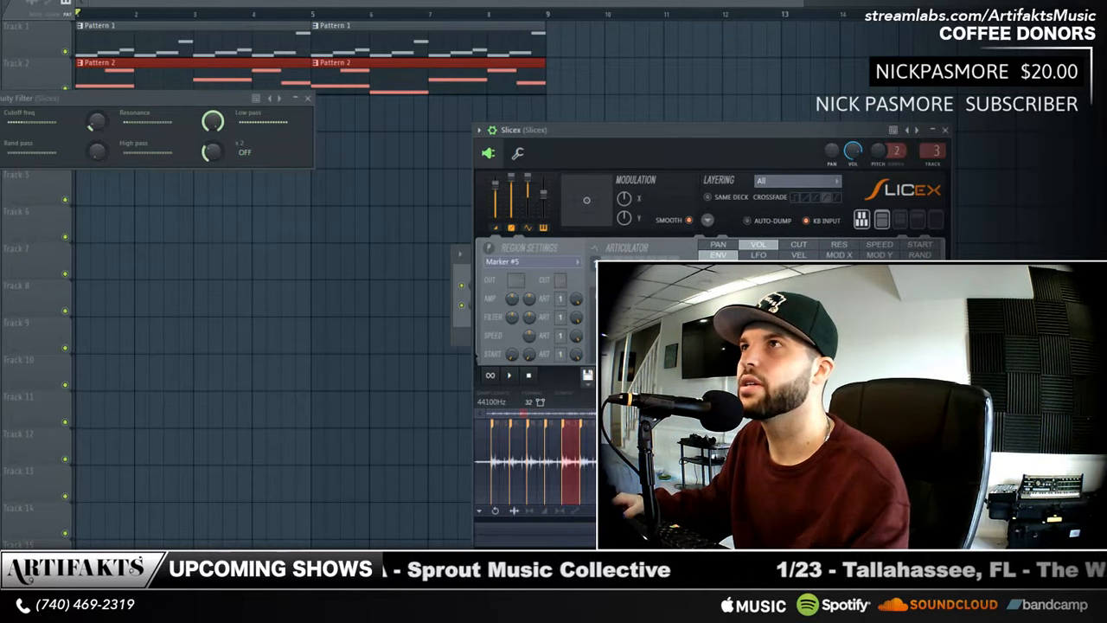
{"action": "key", "text": "F6"}
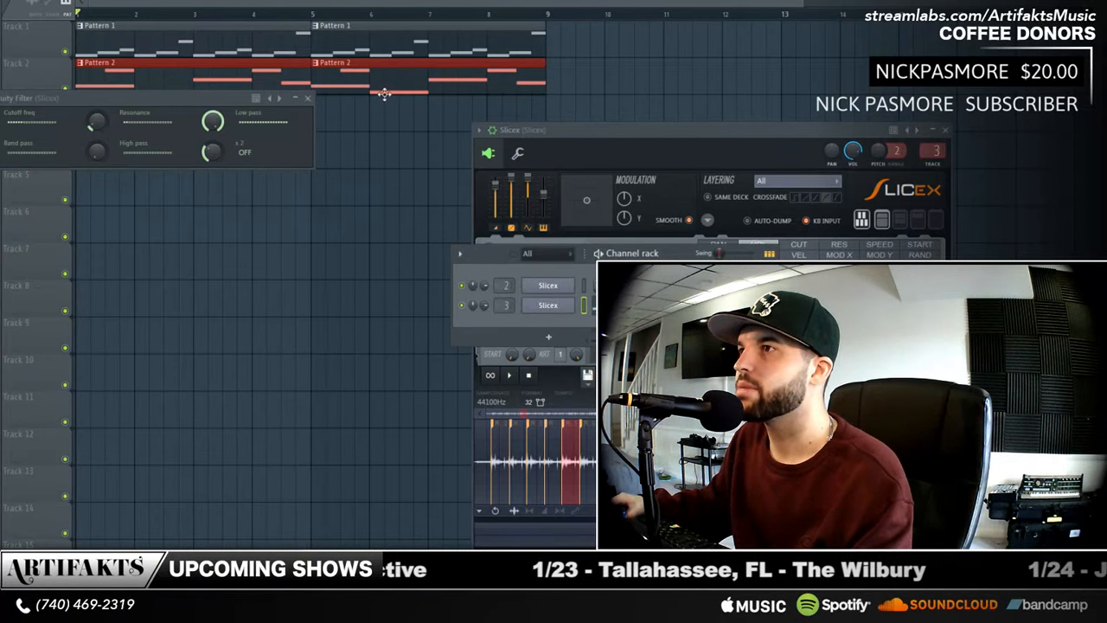
- Choose an effect plugin for Slot 3 of Insert 3, below Fruity Delay 2, and reposition its window
{"action": "key", "text": "F9"}
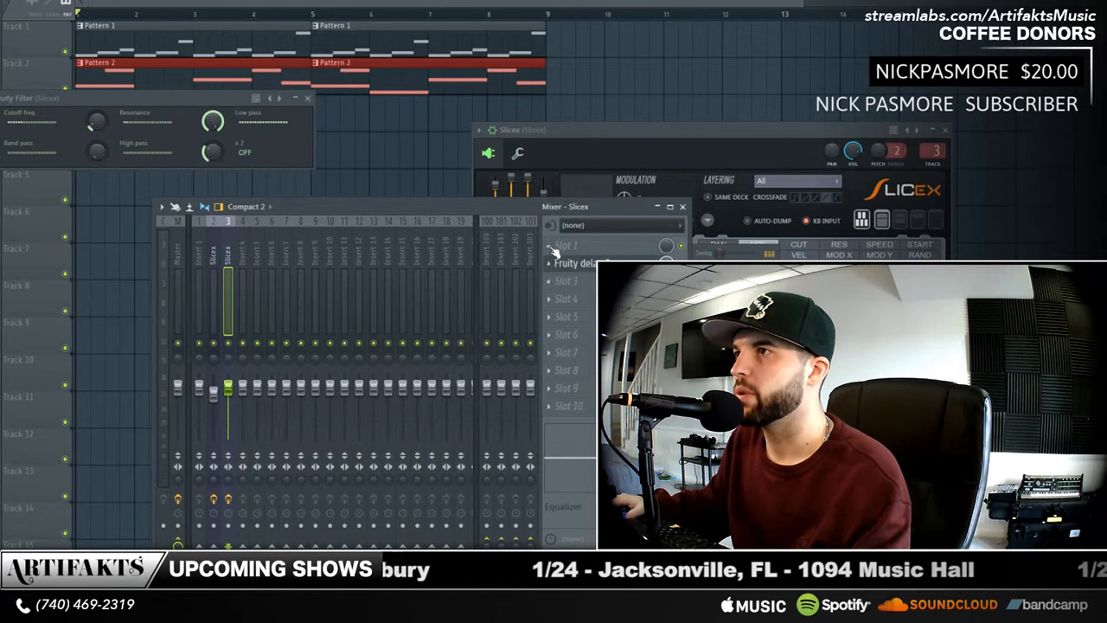
{"action": "left_click", "coordinate": [550, 283]}
{"action": "left_click", "coordinate": [751, 439]}
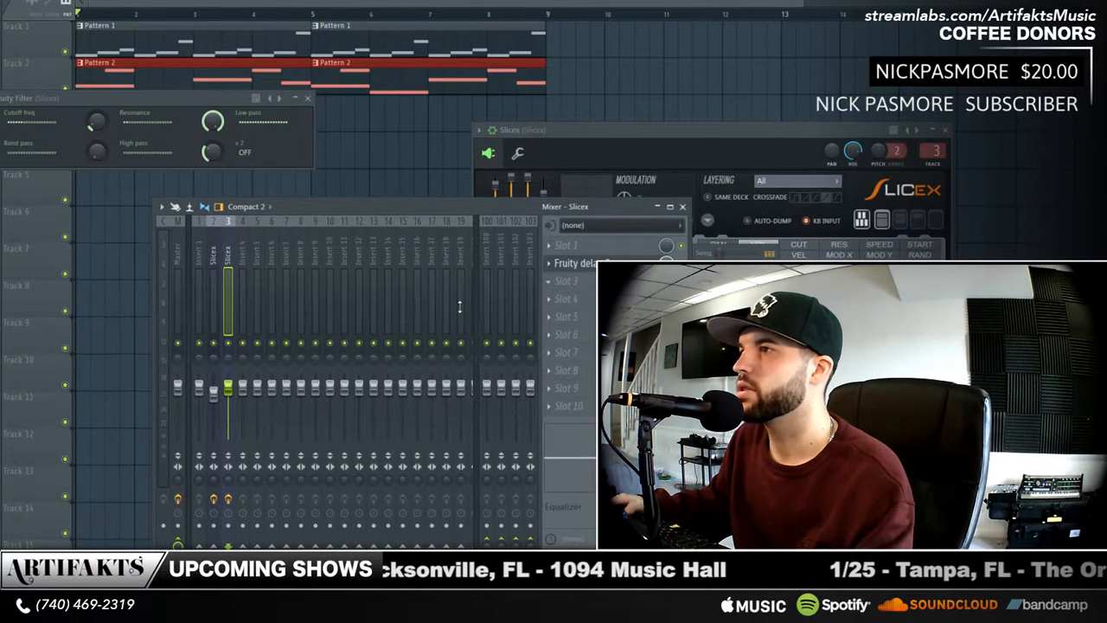
{"action": "left_click_drag", "start_coordinate": [104, 189], "coordinate": [122, 245]}
- Close all open plugin windows and bring the mixer back up on Insert 2
{"action": "key", "text": "F12"}
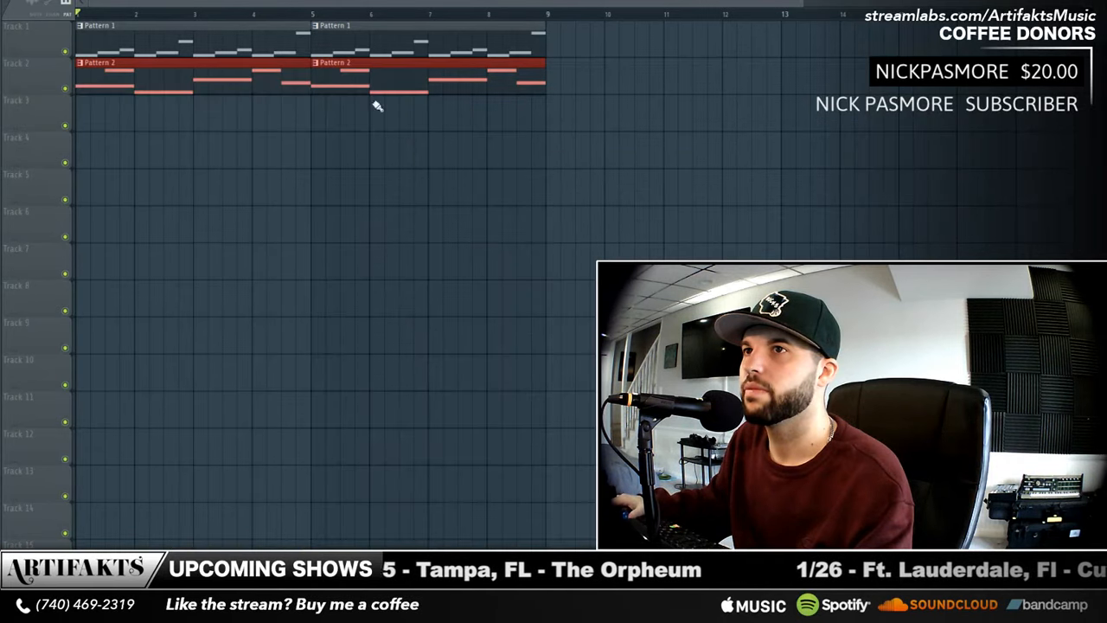
{"action": "key", "text": "F9"}
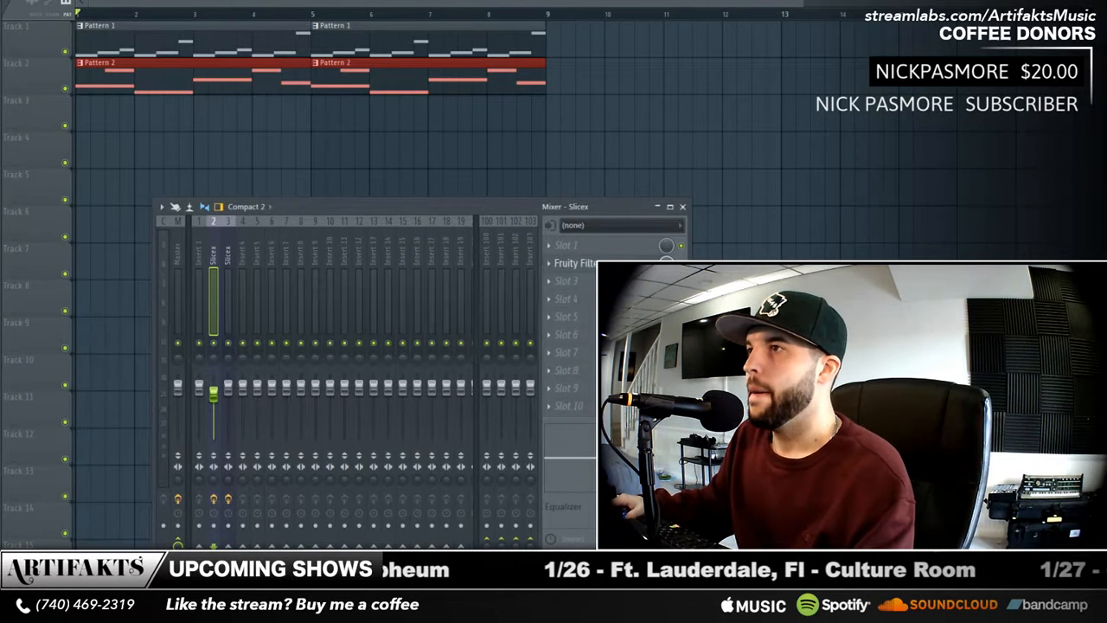
{"action": "left_click", "coordinate": [596, 263]}
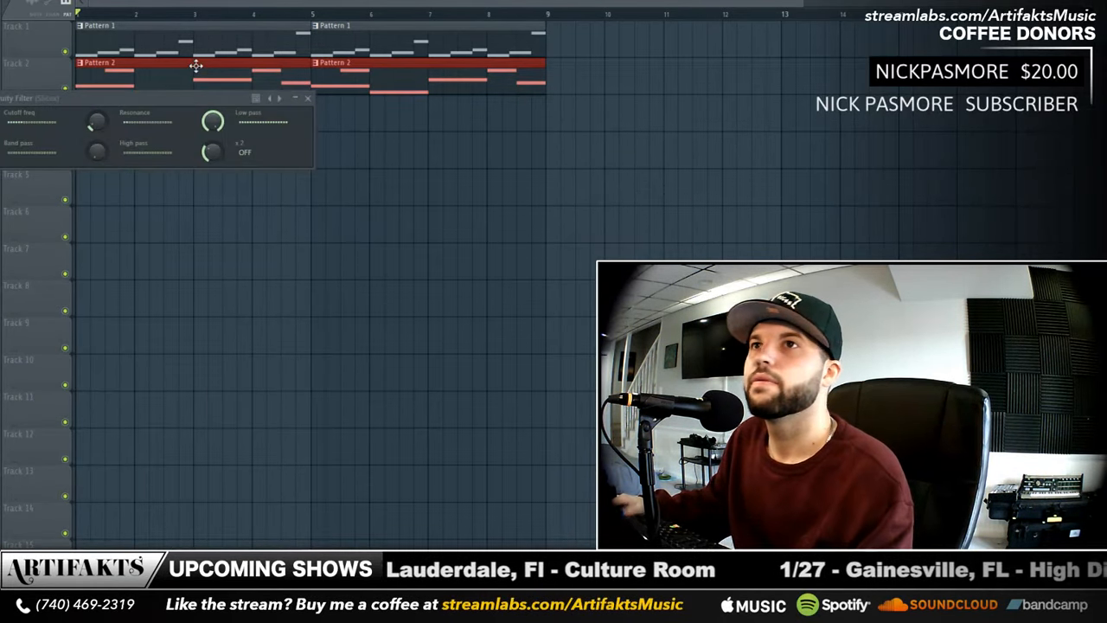
{"action": "key", "text": "F9"}
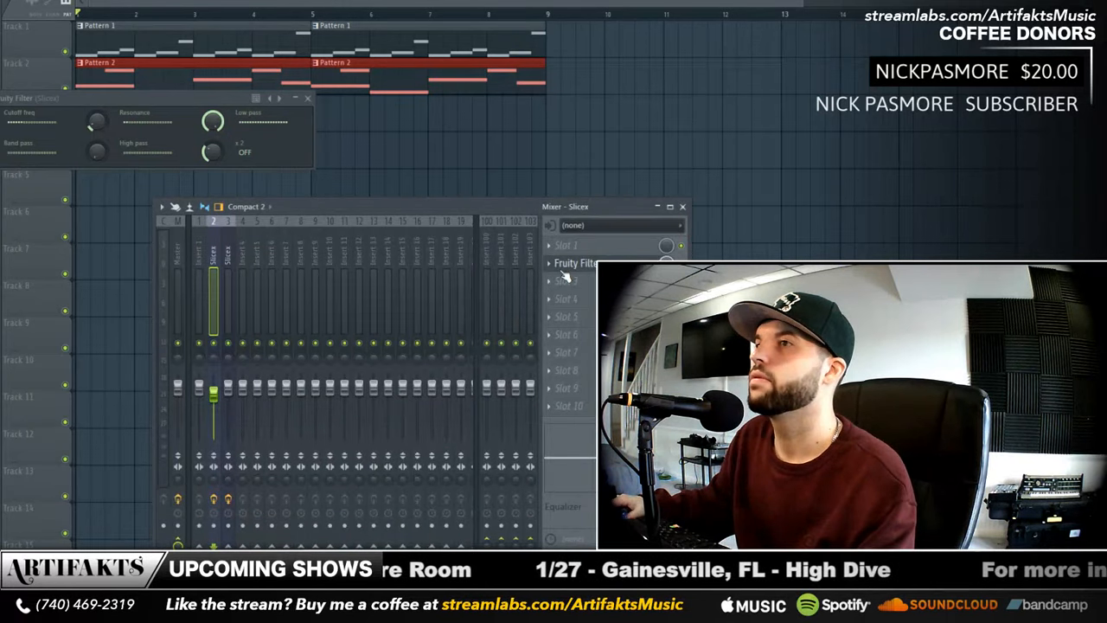
{"action": "left_click", "coordinate": [230, 254]}
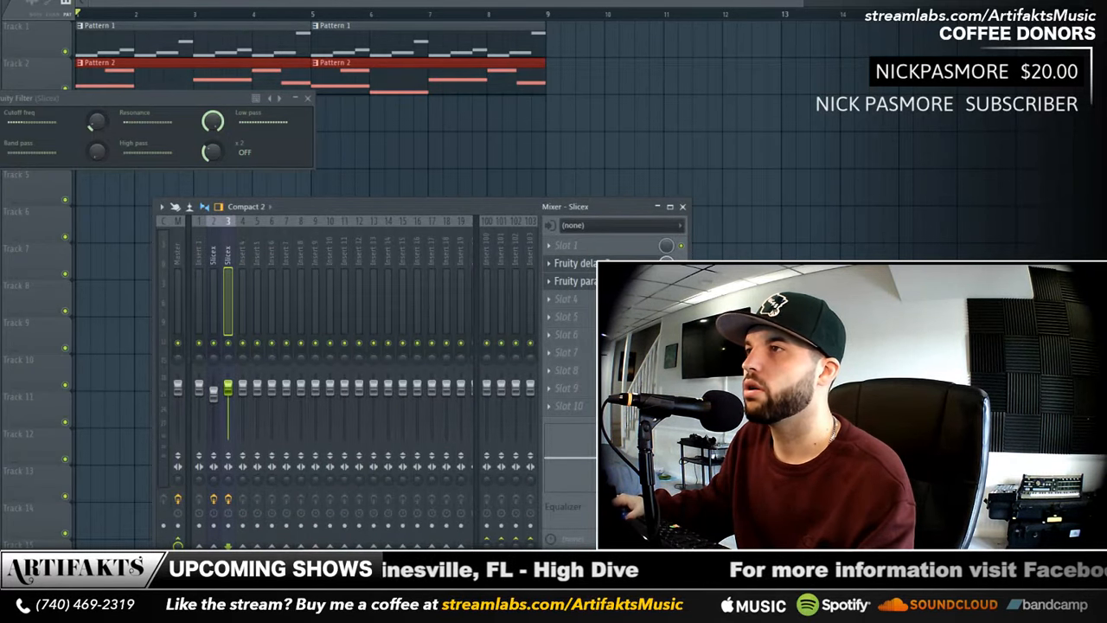
{"action": "left_click", "coordinate": [578, 263]}
{"action": "left_click", "coordinate": [578, 281]}
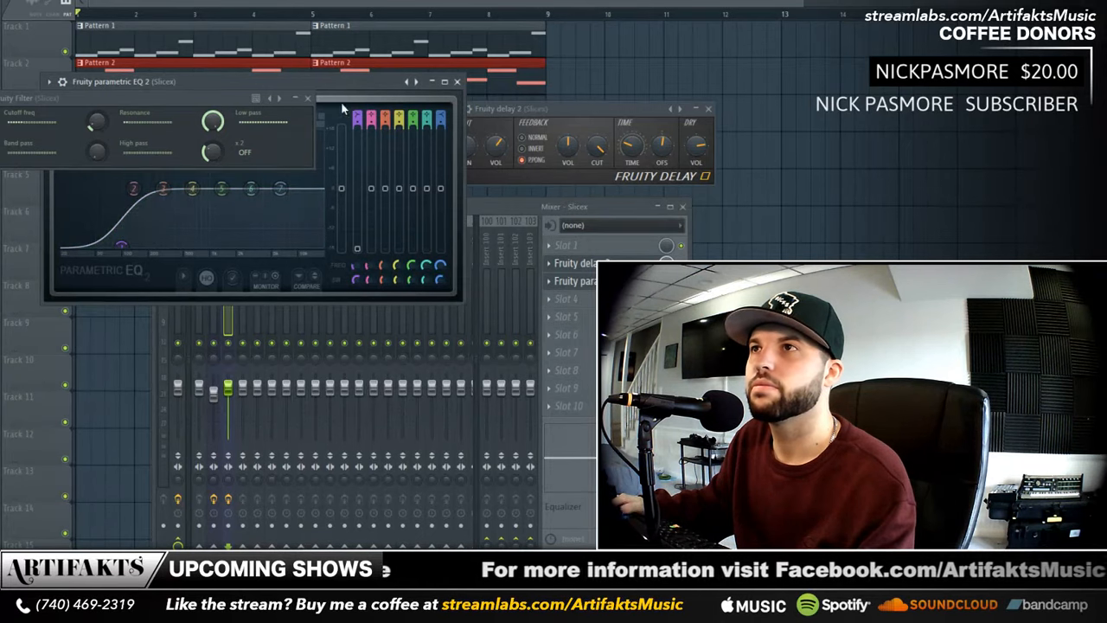
{"action": "key", "text": "F12"}
{"action": "key", "text": "F9"}
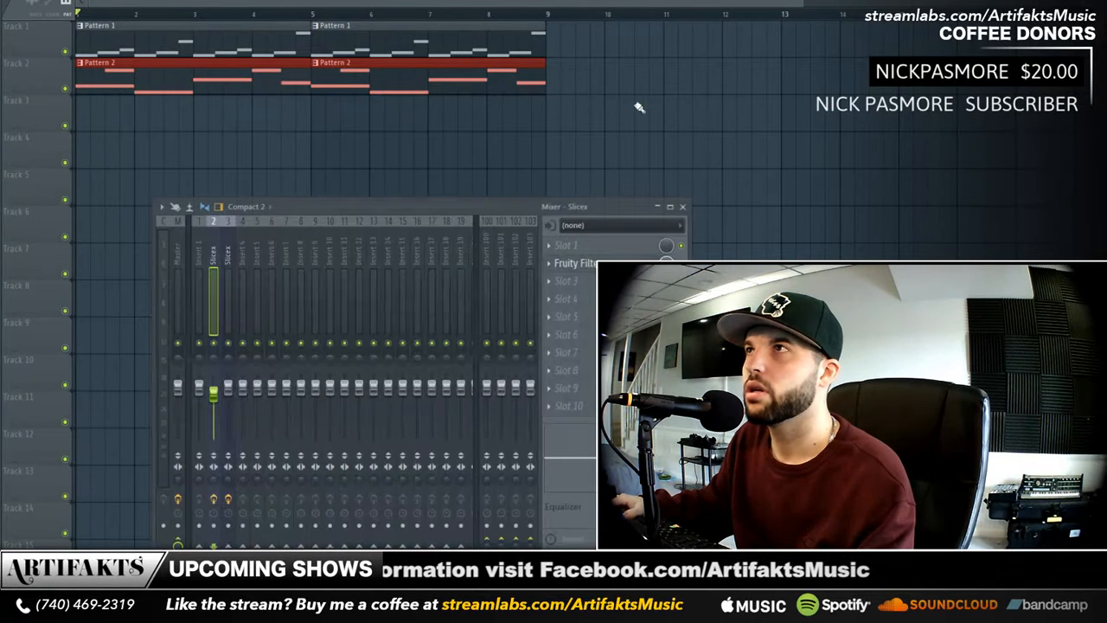
- Open Fruity Delay 2 and Fruity Parametric EQ 2 on Insert 3 and move the EQ window clear of the delay
{"action": "left_click", "coordinate": [227, 257]}
{"action": "left_click", "coordinate": [578, 263]}
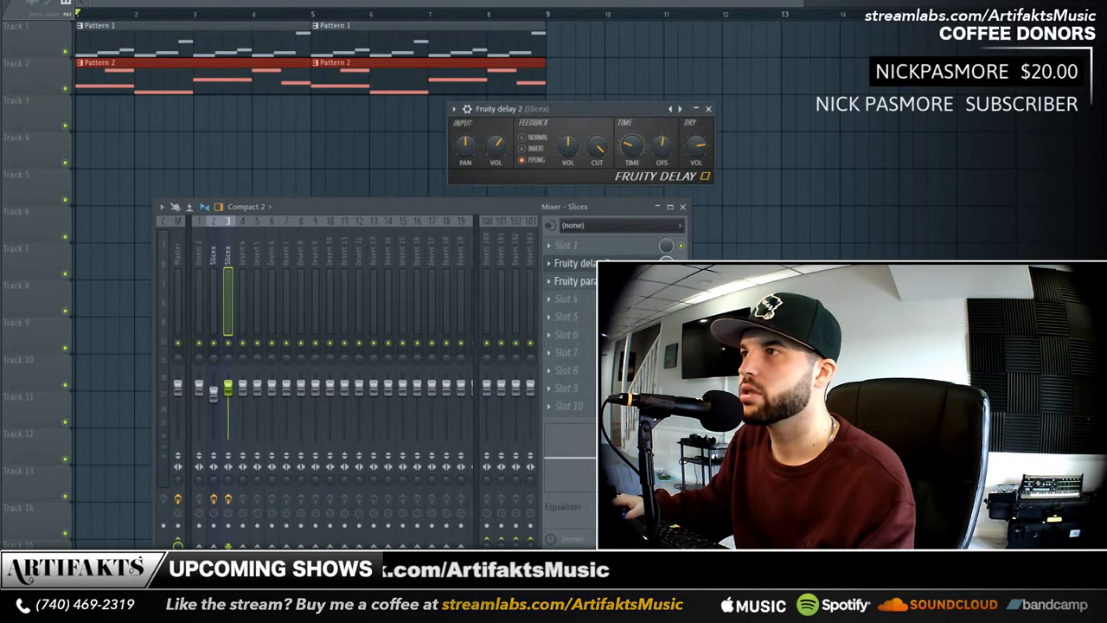
{"action": "left_click", "coordinate": [578, 282]}
{"action": "left_click_drag", "start_coordinate": [361, 85], "coordinate": [685, 237]}
- Change band 1 of Insert 3's Parametric EQ 2 to High pass and shift its cutoff slightly lower
{"action": "right_click", "coordinate": [439, 396]}
{"action": "mouse_move", "coordinate": [459, 432]}
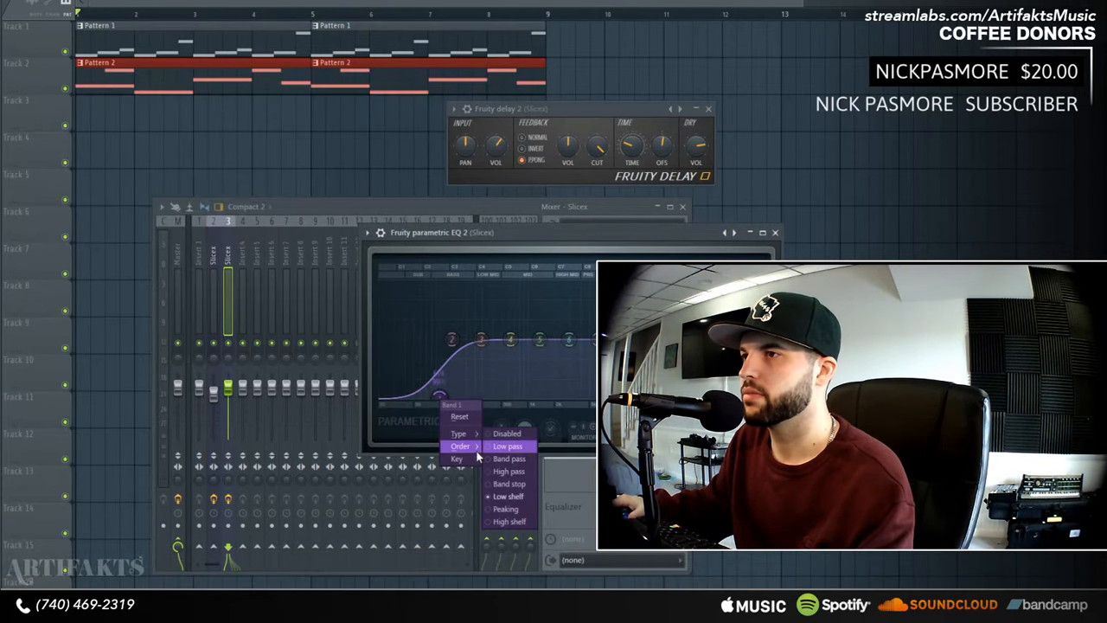
{"action": "left_click", "coordinate": [501, 473]}
{"action": "left_click_drag", "start_coordinate": [441, 398], "coordinate": [427, 394]}
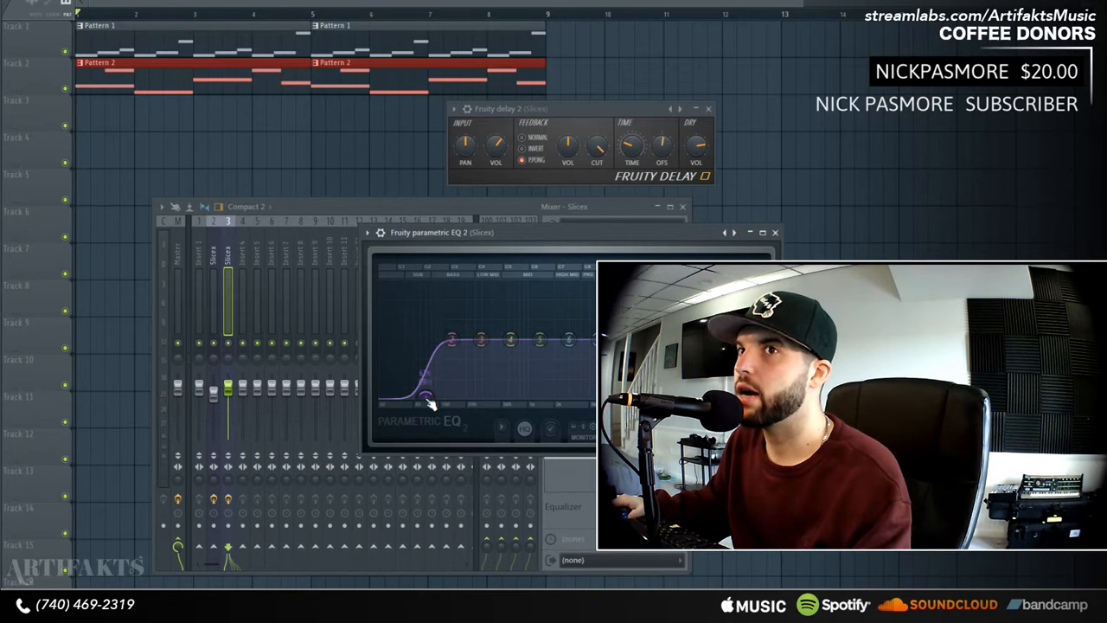
{"action": "left_click_drag", "start_coordinate": [432, 390], "coordinate": [428, 400]}
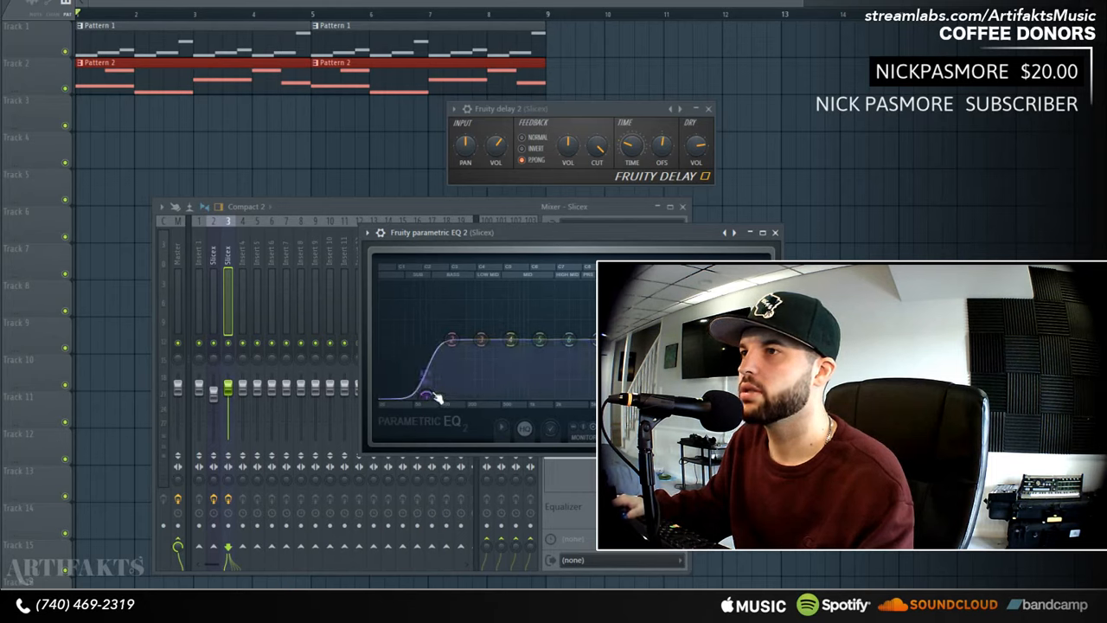
{"action": "left_click_drag", "start_coordinate": [421, 394], "coordinate": [424, 400]}
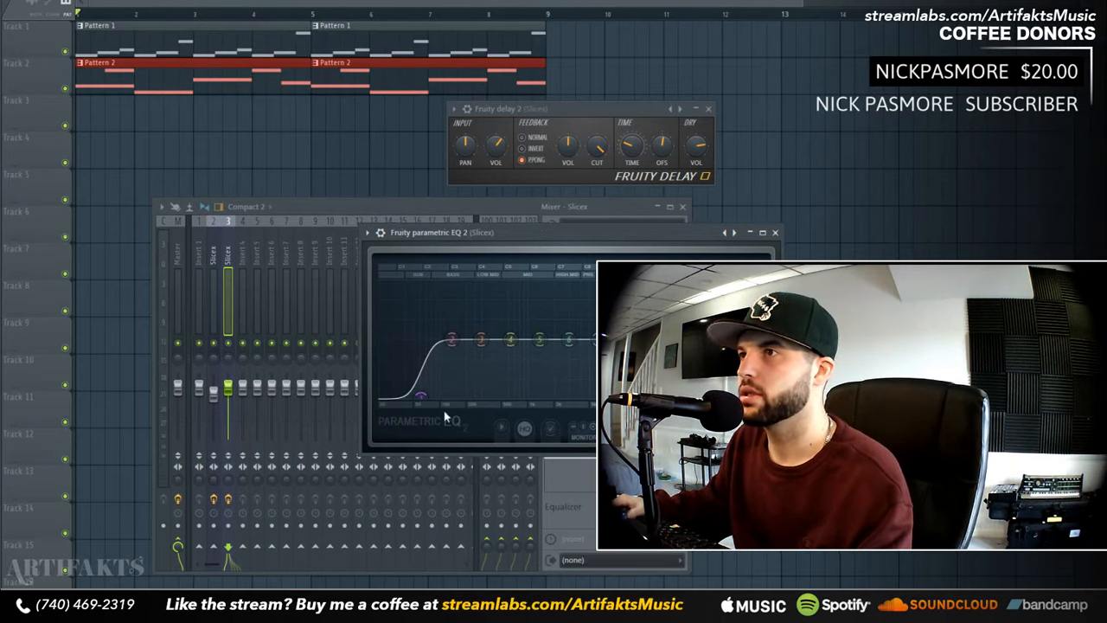
{"action": "left_click_drag", "start_coordinate": [419, 389], "coordinate": [431, 405]}
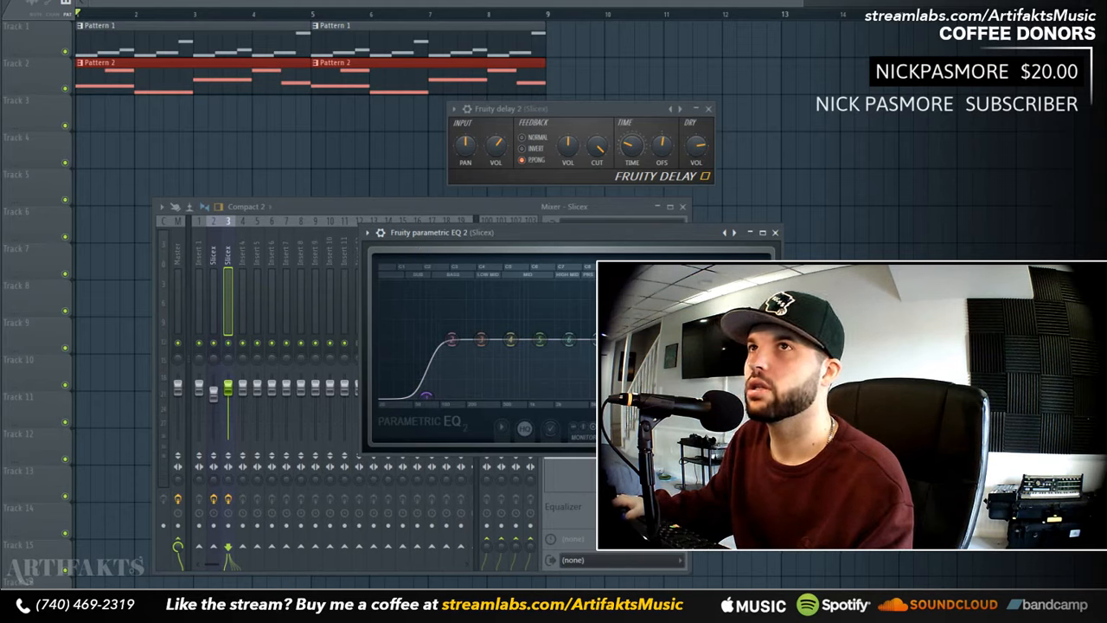
- Play the arrangement while raising band 1's high-pass cutoff and shifting band 5 lower in frequency with a slight cut
{"action": "key", "text": "space"}
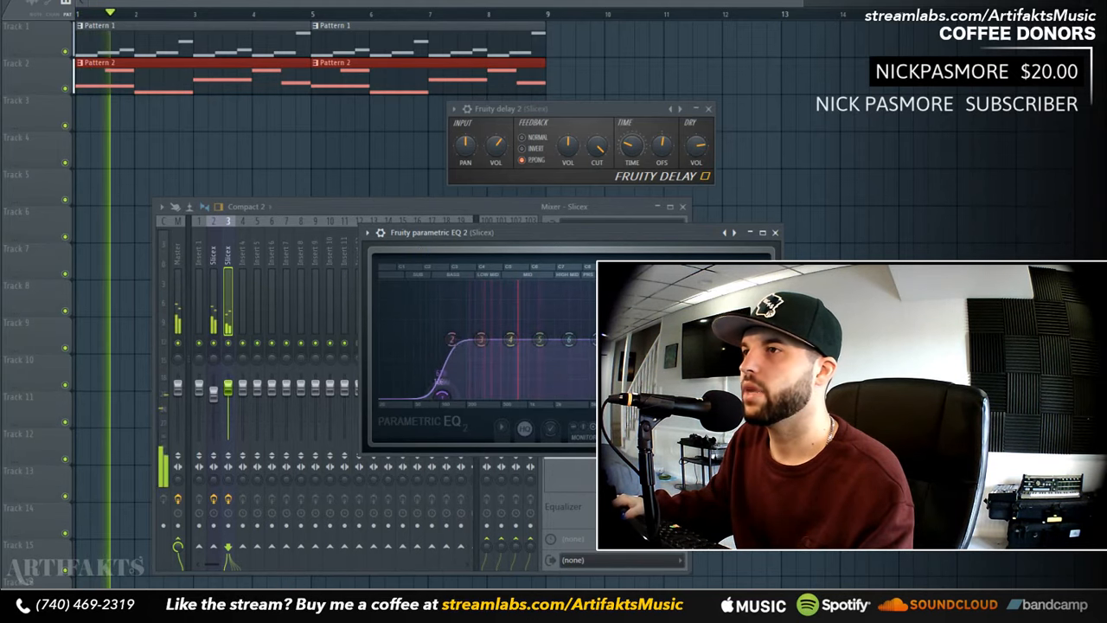
{"action": "left_click_drag", "start_coordinate": [442, 394], "coordinate": [460, 396]}
{"action": "left_click_drag", "start_coordinate": [570, 339], "coordinate": [532, 344]}
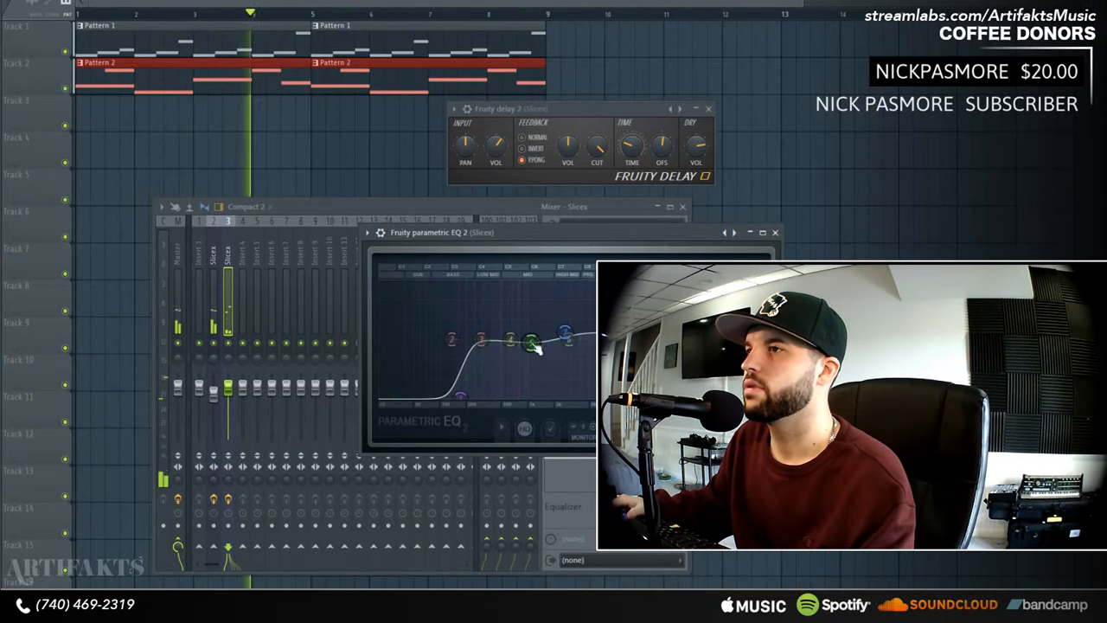
- Load Fruity Limiter into Slot 4 of Insert 3, below the Parametric EQ 2
{"action": "left_click", "coordinate": [512, 211]}
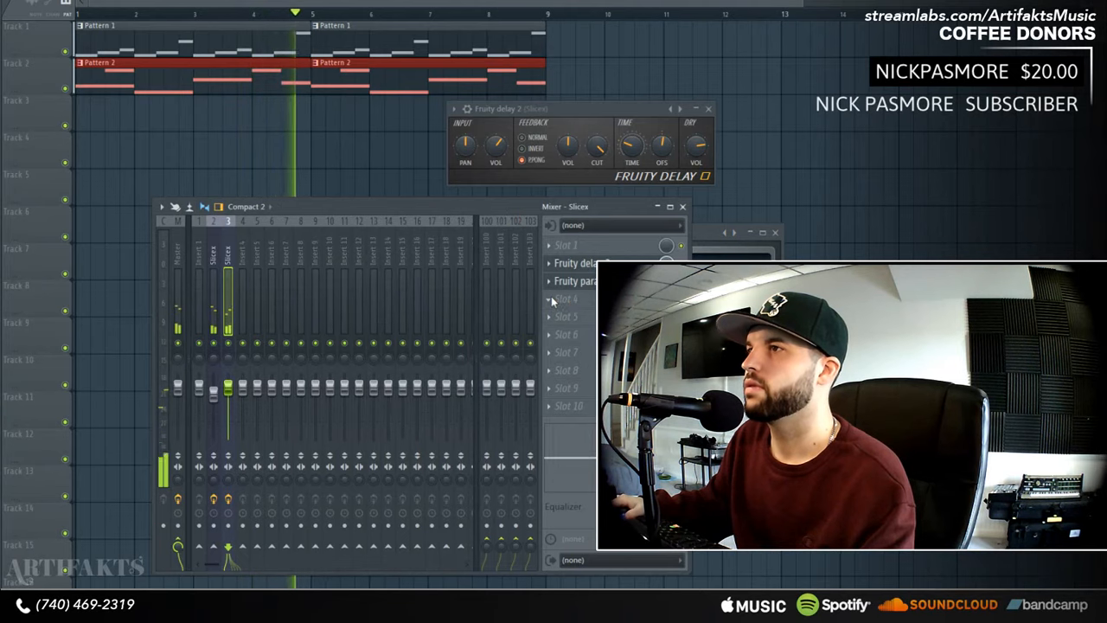
{"action": "left_click", "coordinate": [551, 299]}
{"action": "mouse_move", "coordinate": [568, 315]}
{"action": "left_click", "coordinate": [744, 290]}
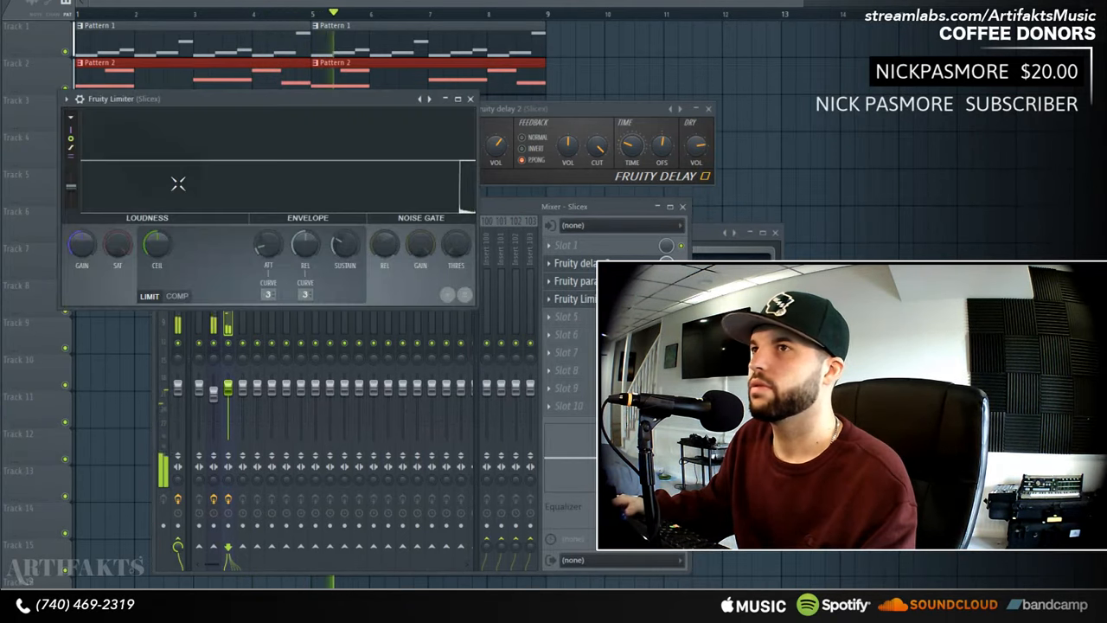
- Lower the Fruity Limiter's COMP threshold and raise its ratio, and increase the gain slightly in LIMIT mode
{"action": "left_click", "coordinate": [176, 296]}
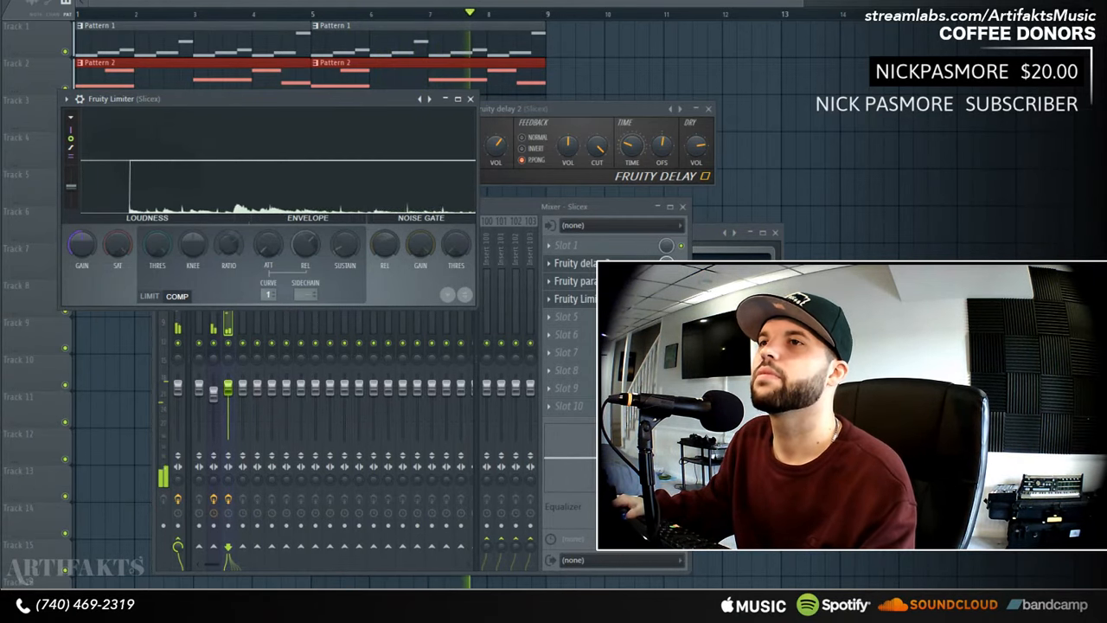
{"action": "left_click_drag", "start_coordinate": [155, 245], "coordinate": [155, 302]}
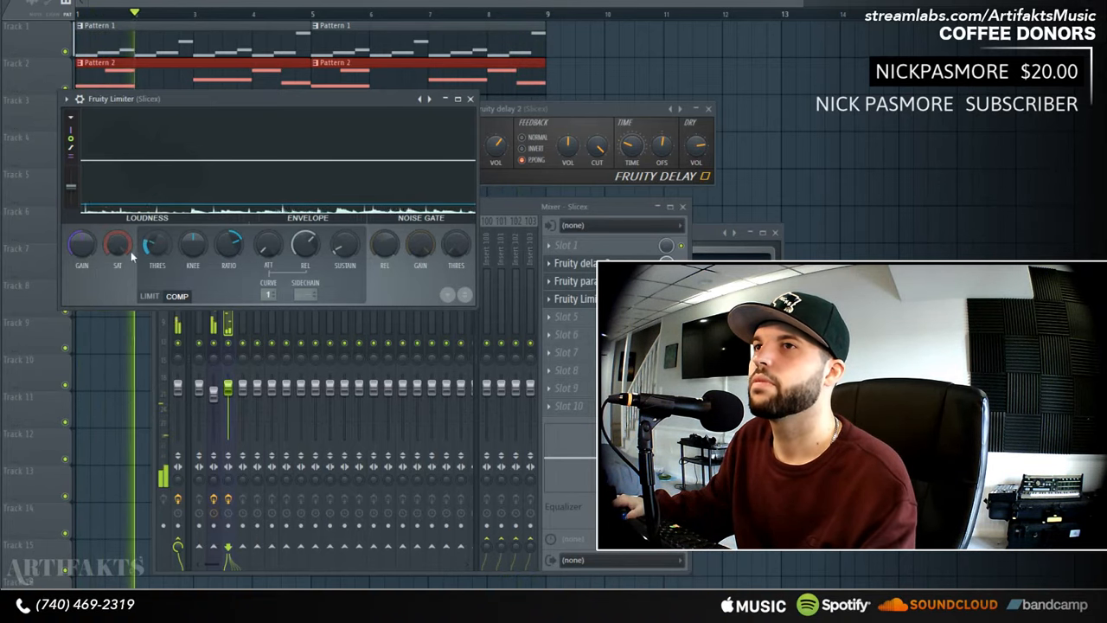
{"action": "left_click_drag", "start_coordinate": [228, 244], "coordinate": [229, 243]}
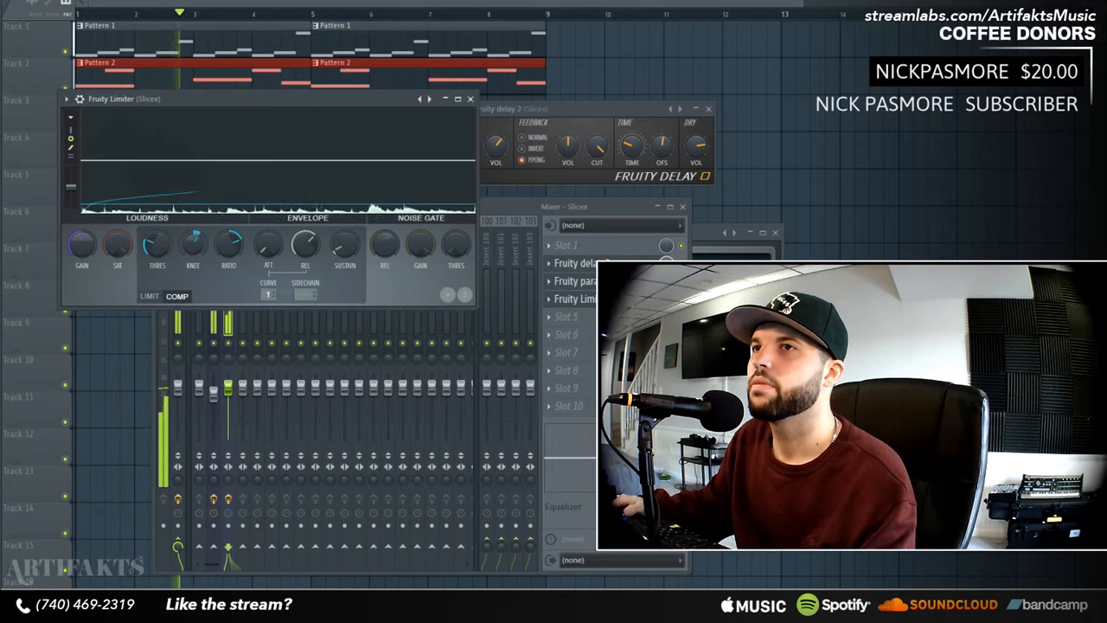
{"action": "left_click", "coordinate": [149, 296]}
{"action": "left_click_drag", "start_coordinate": [72, 253], "coordinate": [73, 239]}
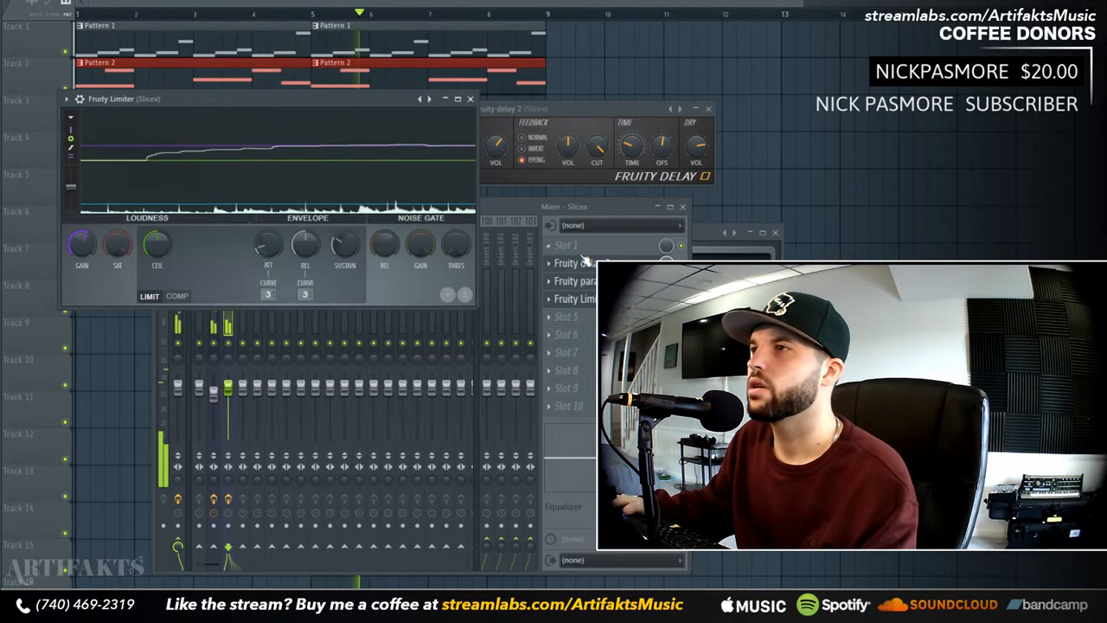
- Reset band 7 of Insert 3's Parametric EQ 2 and pull band 5 down into a deeper cut
{"action": "left_click", "coordinate": [586, 282]}
{"action": "left_click", "coordinate": [586, 282]}
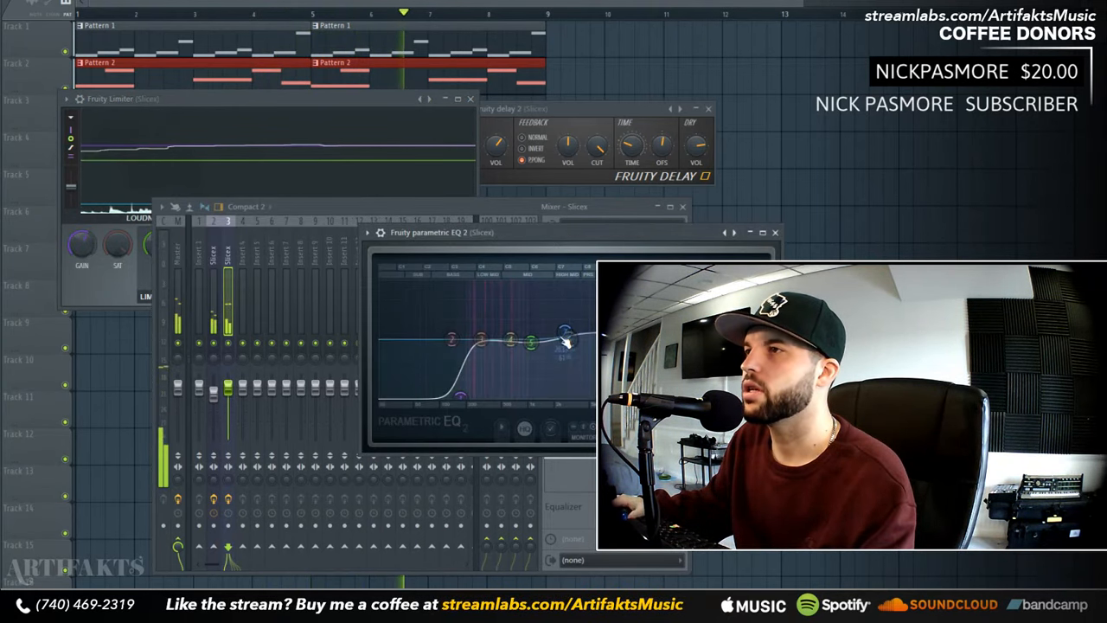
{"action": "mouse_move", "coordinate": [568, 340]}
{"action": "left_mouse_down"}
{"action": "mouse_move", "coordinate": [583, 372]}
{"action": "mouse_move", "coordinate": [566, 333]}
{"action": "left_mouse_up"}
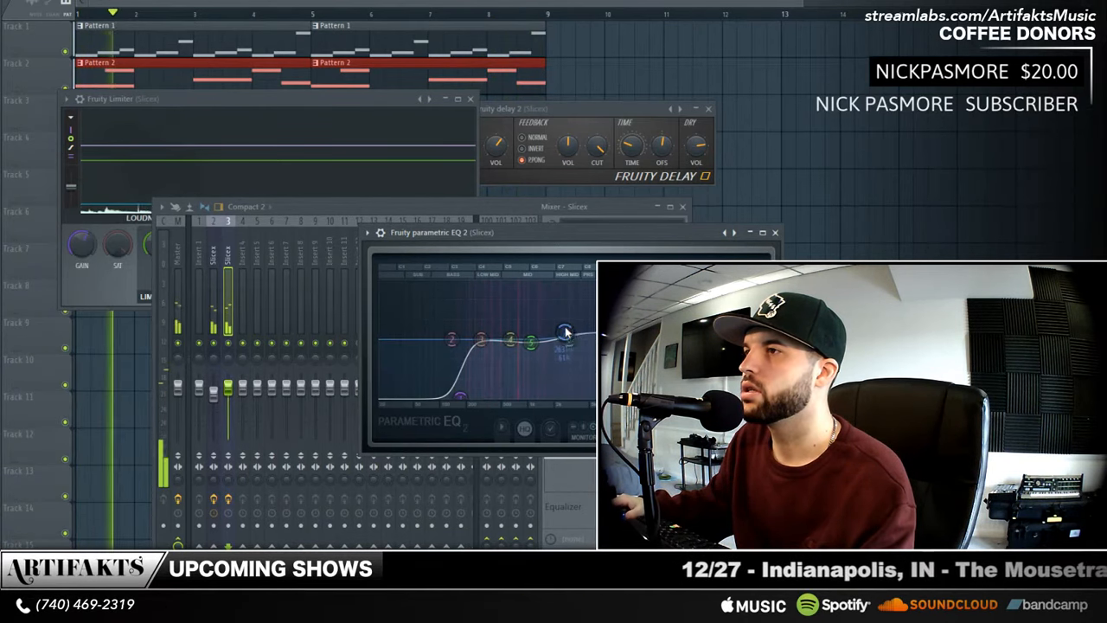
{"action": "right_click", "coordinate": [566, 334]}
{"action": "left_click", "coordinate": [578, 350]}
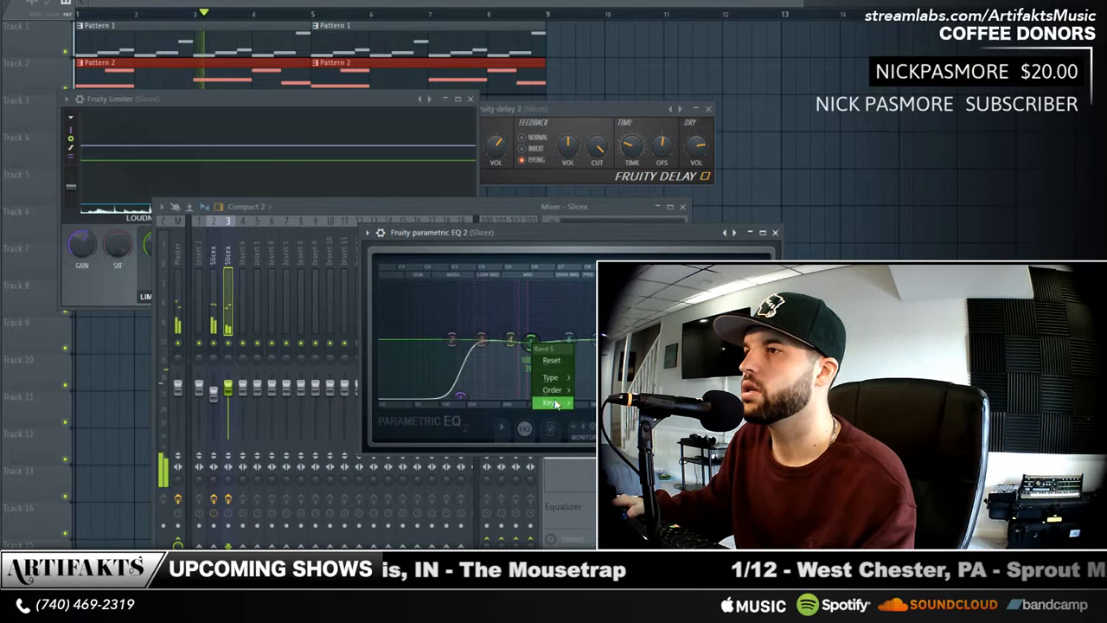
{"action": "left_click_drag", "start_coordinate": [534, 350], "coordinate": [545, 365]}
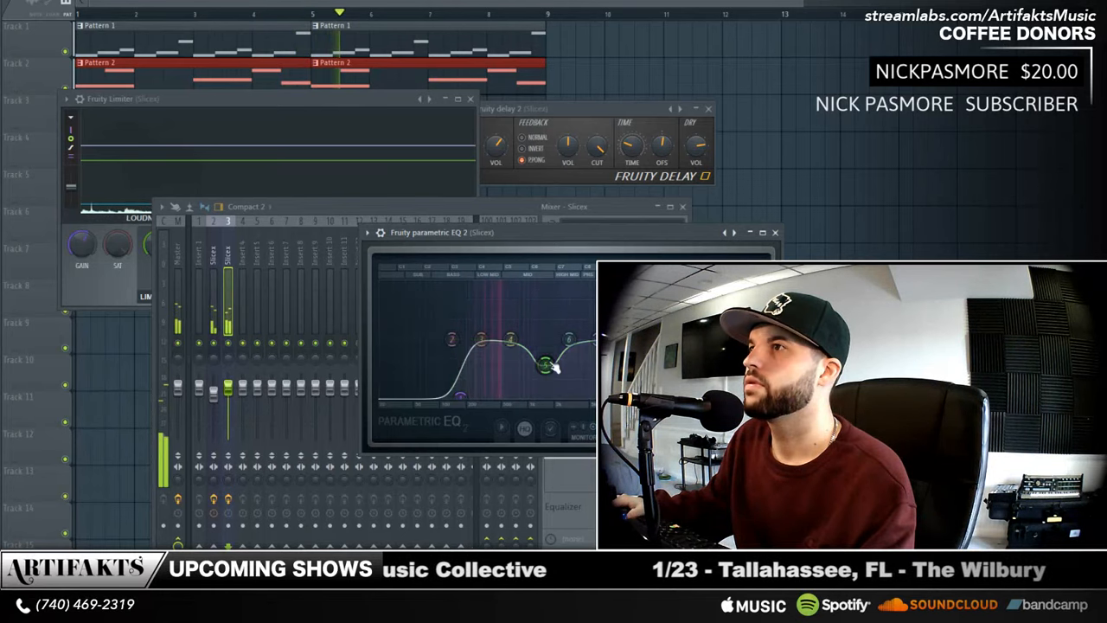
- Load Fruity Parametric EQ 2 into Slot 3 of Insert 2, below Fruity Filter
{"action": "left_click", "coordinate": [487, 208]}
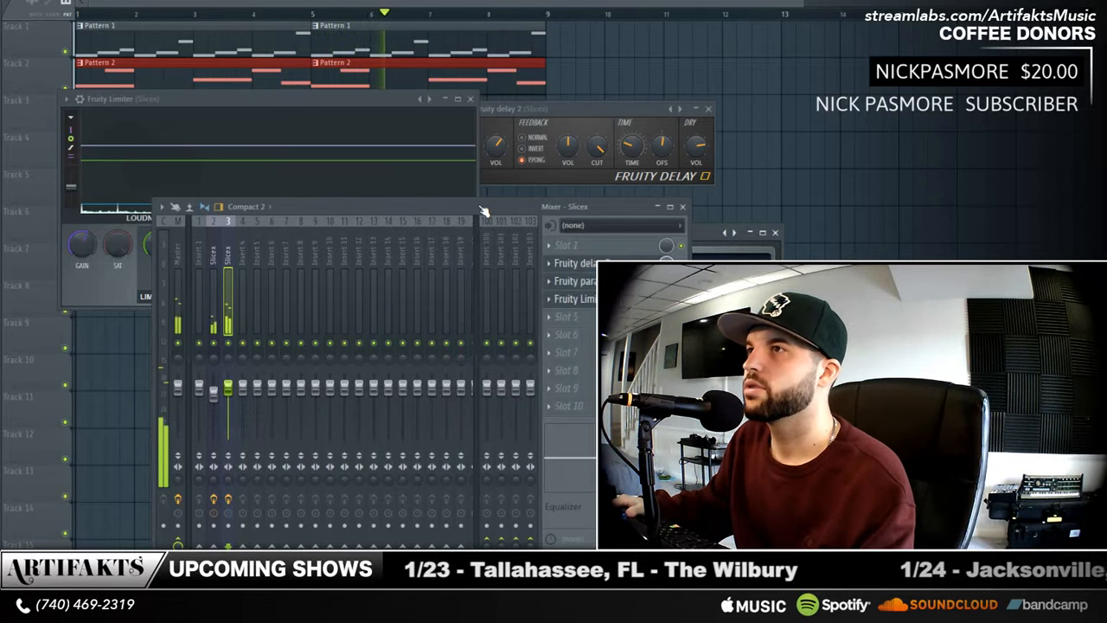
{"action": "left_click", "coordinate": [211, 273]}
{"action": "left_click", "coordinate": [550, 284]}
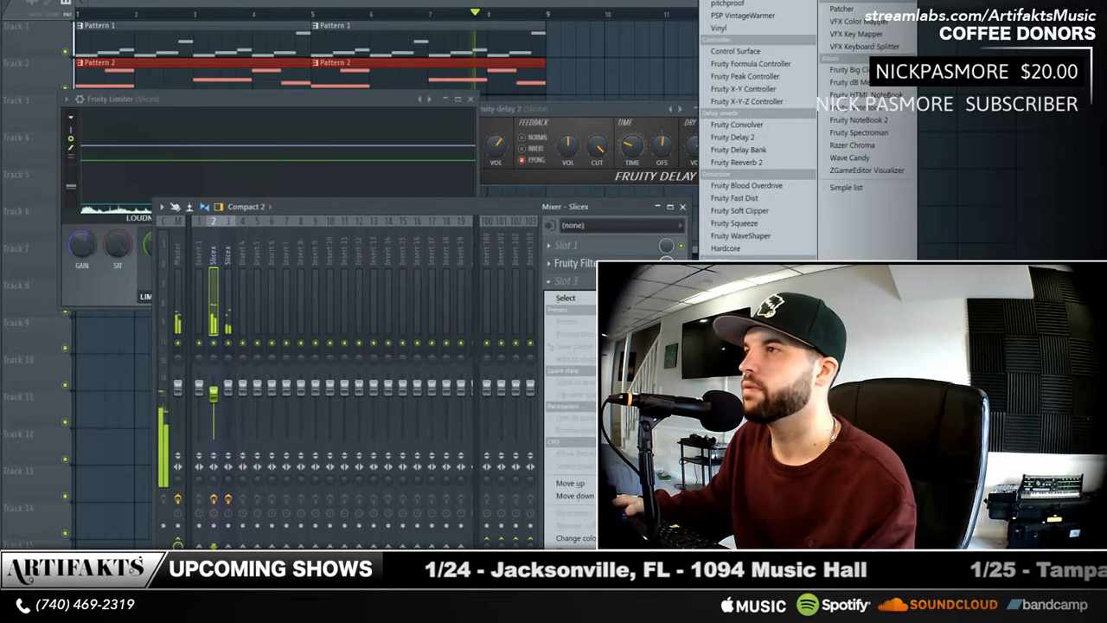
{"action": "left_click", "coordinate": [757, 381]}
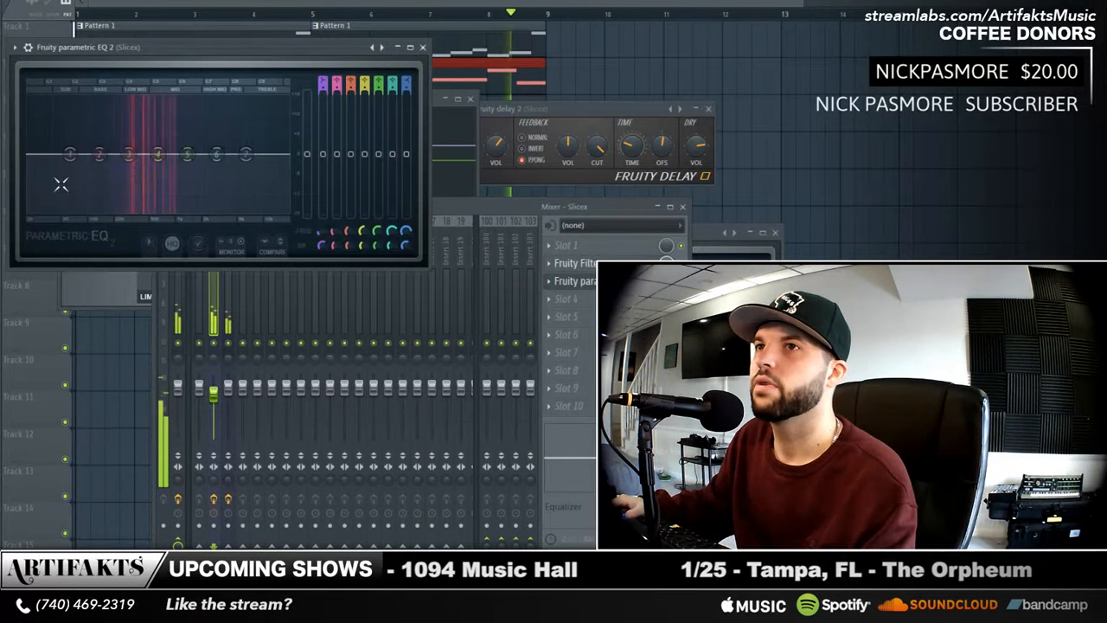
- Cut the mids with band 4 and boost the lows slightly with band 1 in Insert 2's EQ, and close its window
{"action": "left_click_drag", "start_coordinate": [157, 155], "coordinate": [162, 170]}
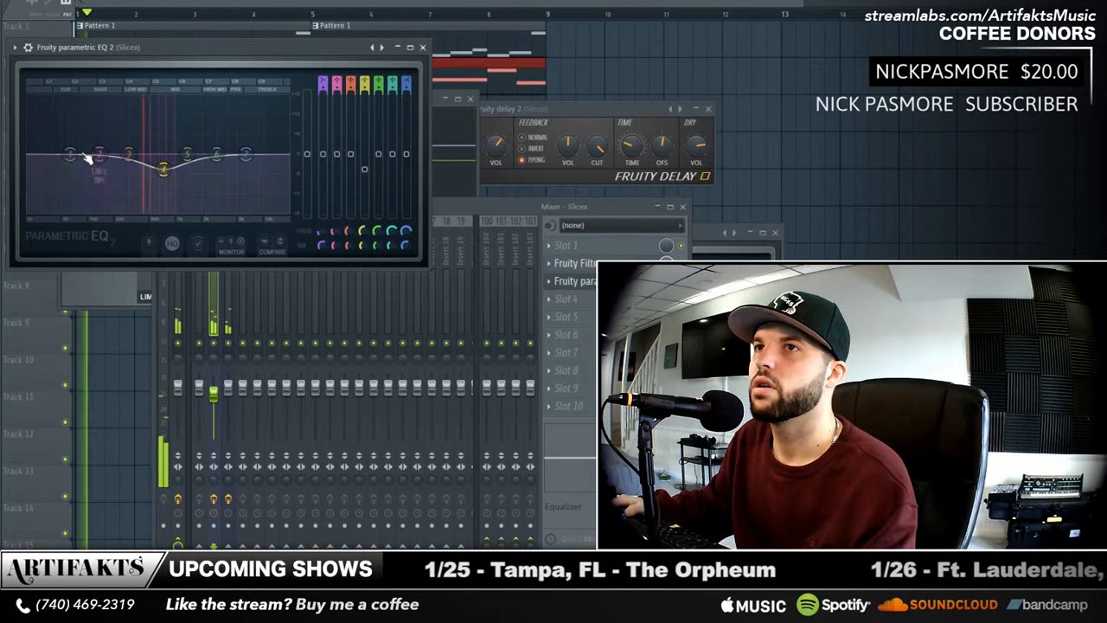
{"action": "left_click_drag", "start_coordinate": [72, 154], "coordinate": [138, 143]}
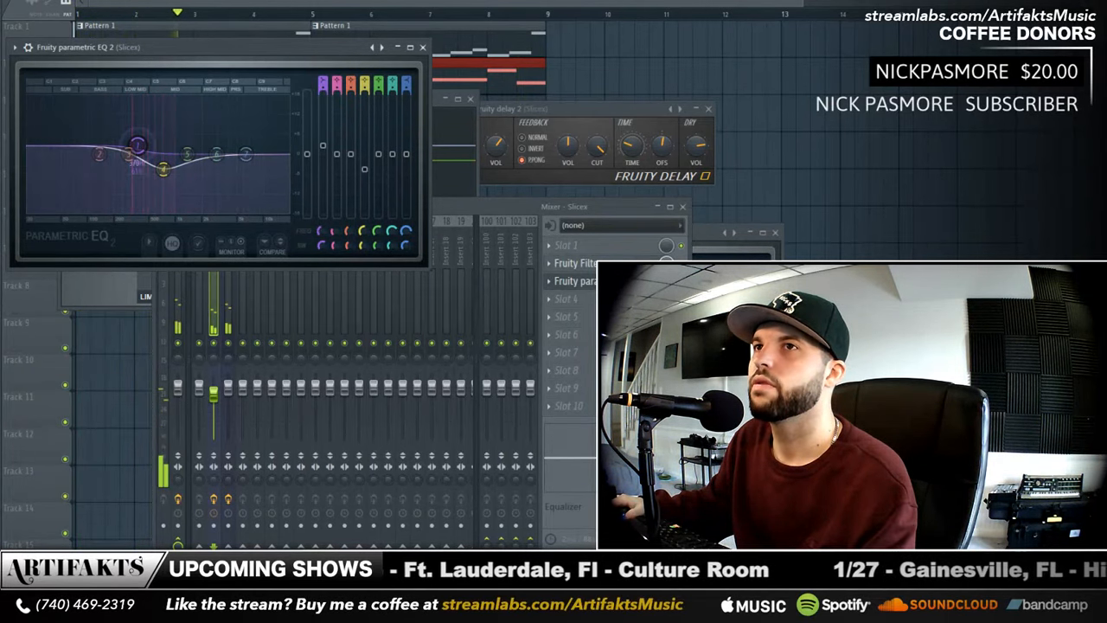
{"action": "left_click_drag", "start_coordinate": [138, 145], "coordinate": [156, 176]}
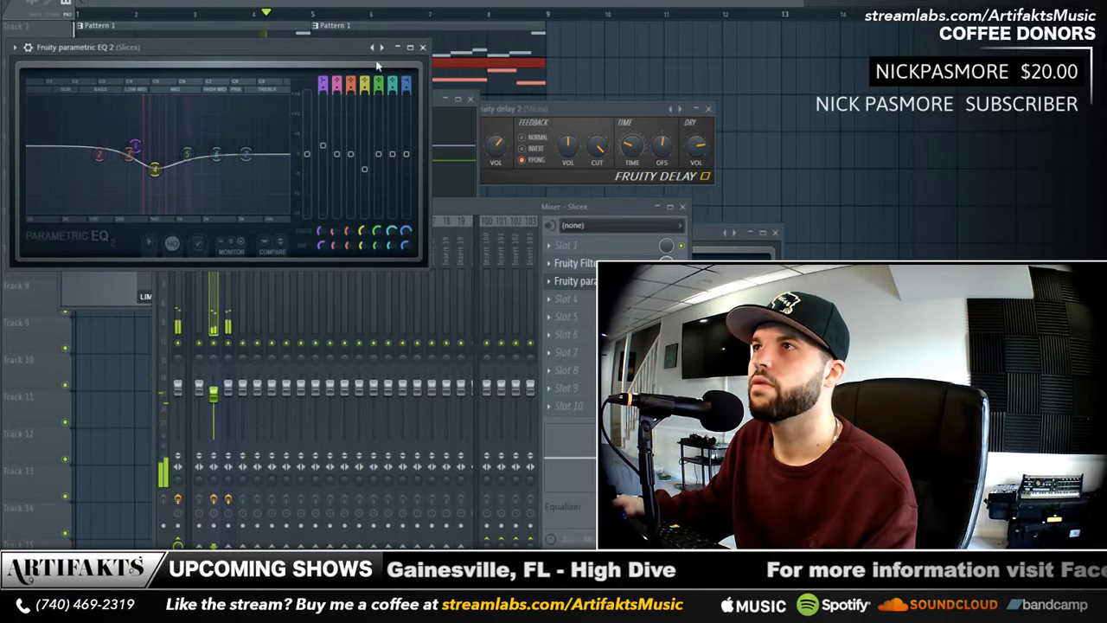
{"action": "left_click", "coordinate": [422, 47]}
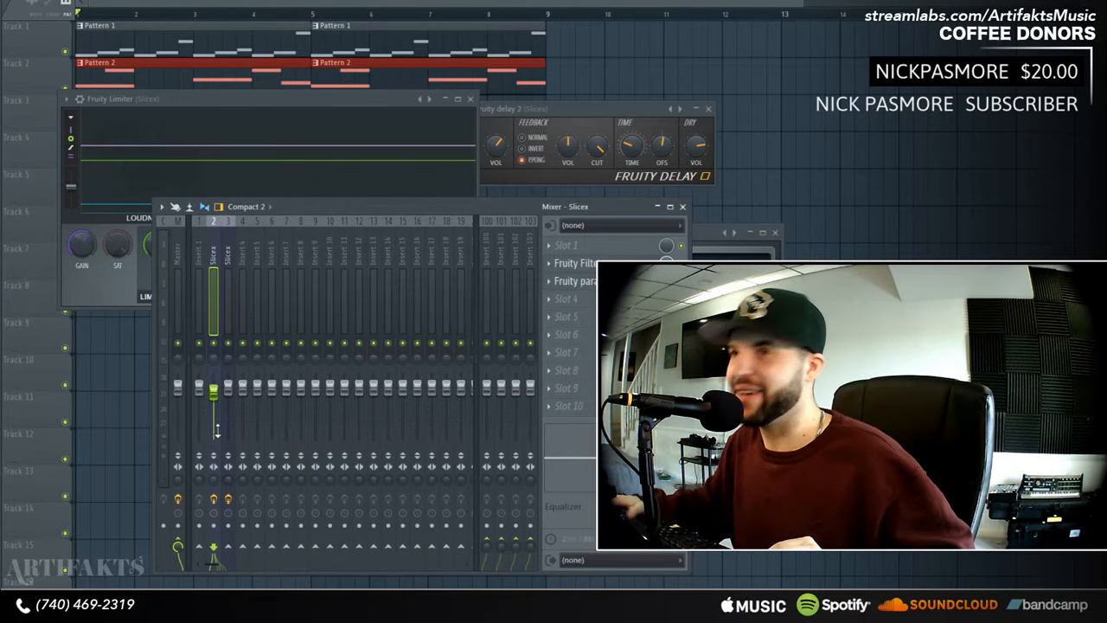
- Play back the arrangement, raise the gain on Insert 3's Fruity Limiter slightly, and close its window
{"action": "key", "text": "space"}
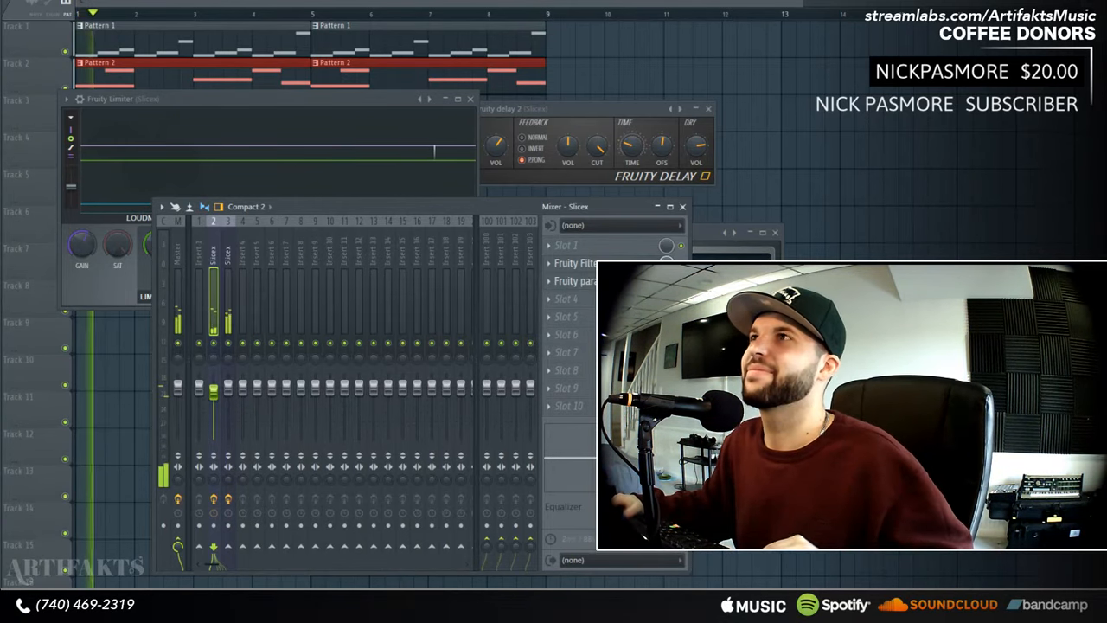
{"action": "left_click", "coordinate": [227, 255]}
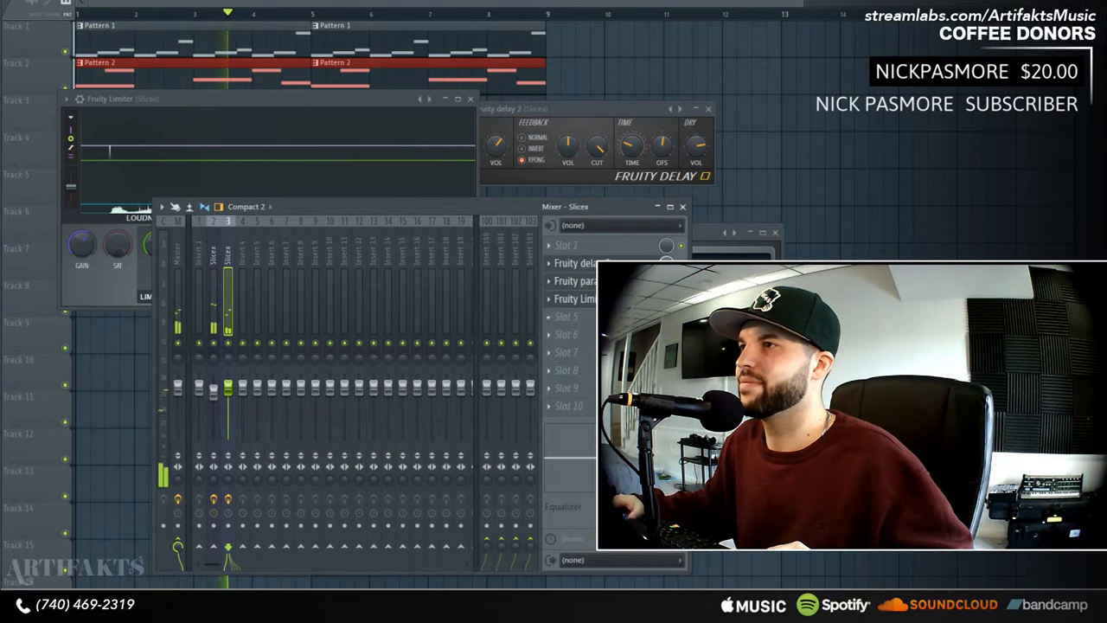
{"action": "left_click", "coordinate": [605, 300]}
{"action": "left_click", "coordinate": [606, 300]}
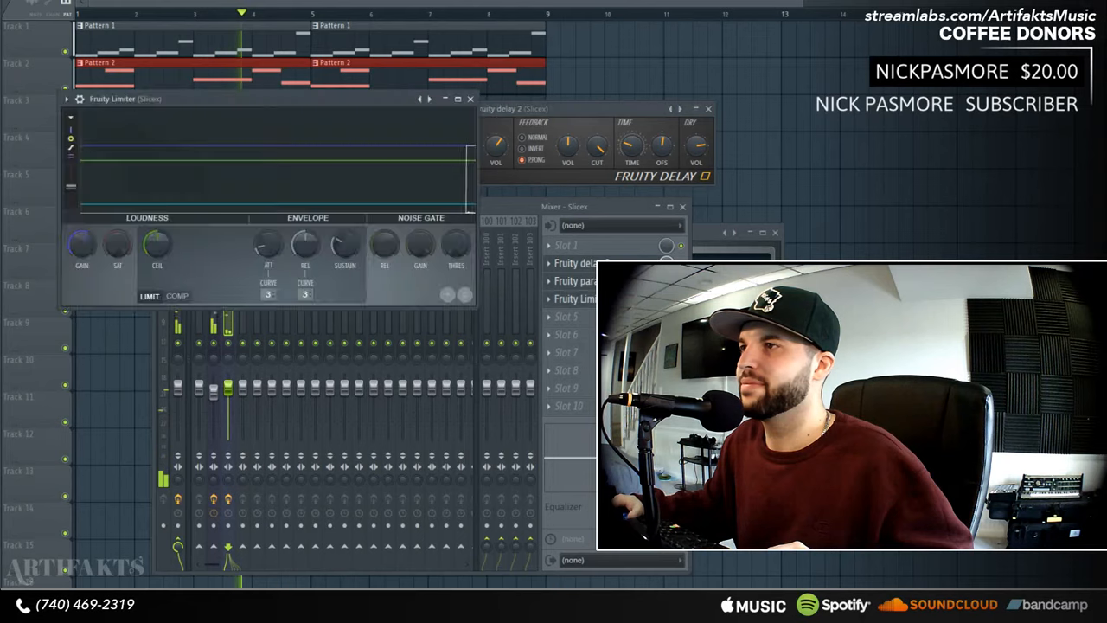
{"action": "left_click", "coordinate": [547, 322]}
{"action": "left_click", "coordinate": [568, 298]}
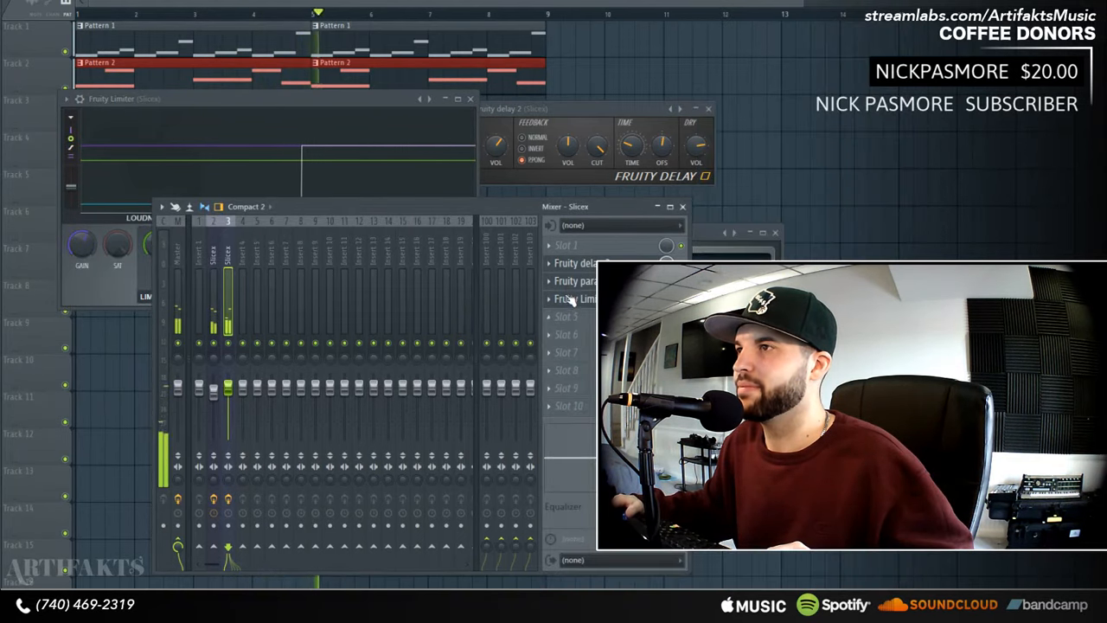
{"action": "left_click", "coordinate": [572, 299]}
{"action": "left_click", "coordinate": [573, 299]}
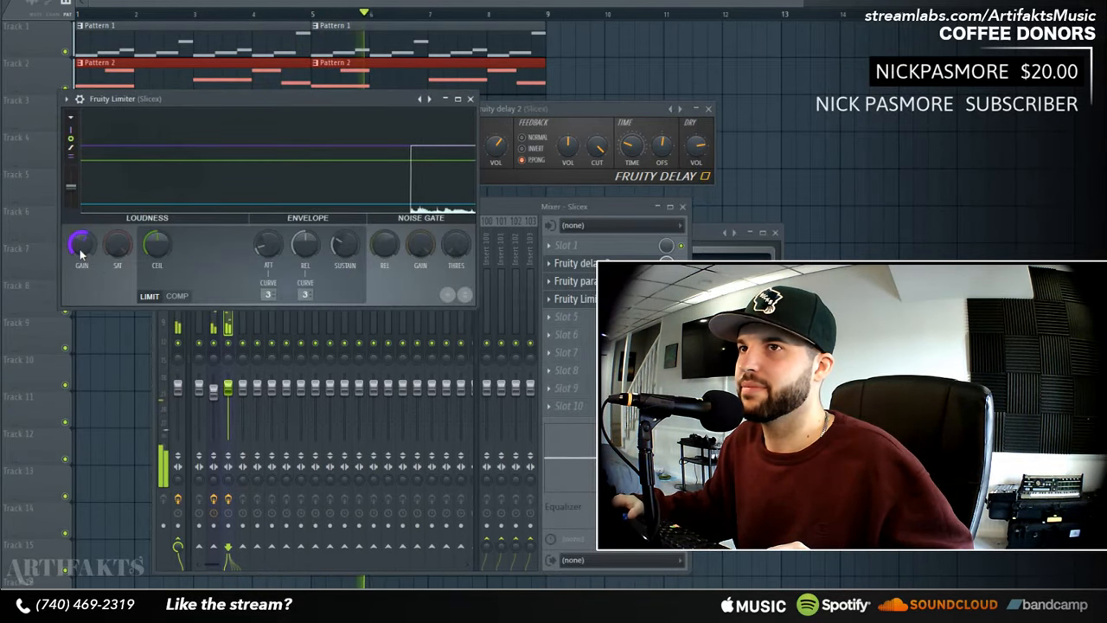
{"action": "left_click_drag", "start_coordinate": [80, 249], "coordinate": [80, 216]}
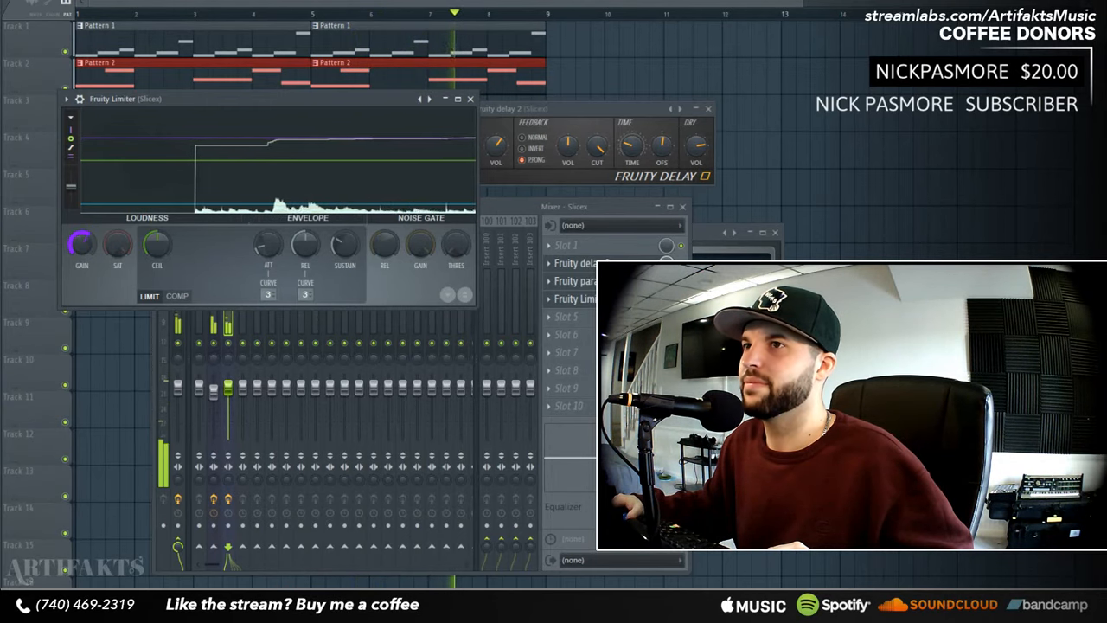
{"action": "left_click_drag", "start_coordinate": [263, 103], "coordinate": [594, 109]}
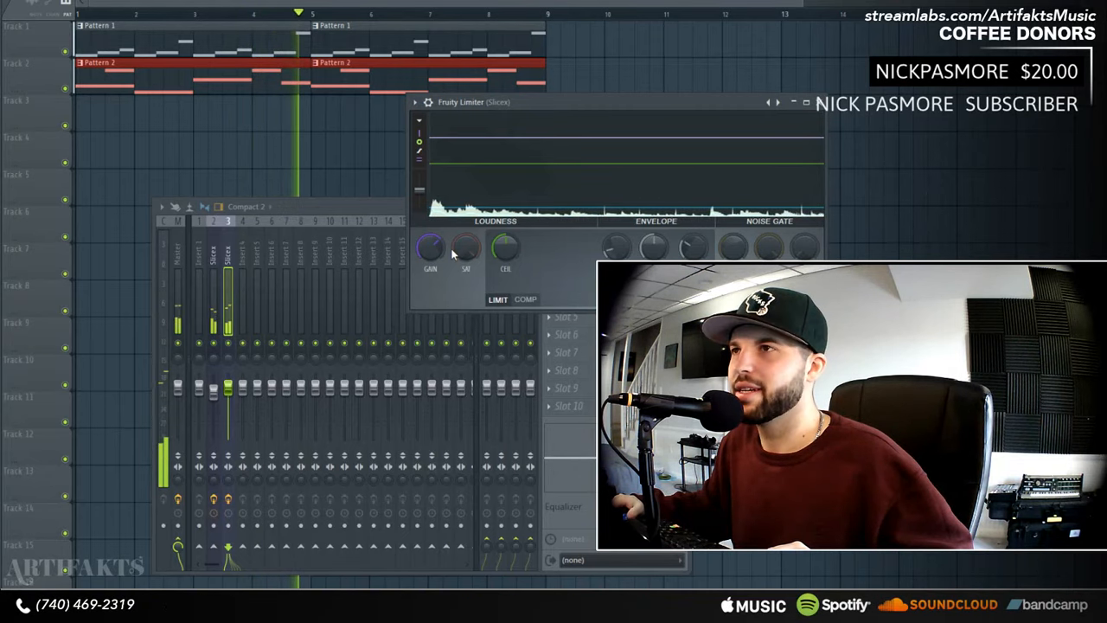
{"action": "left_click", "coordinate": [819, 102]}
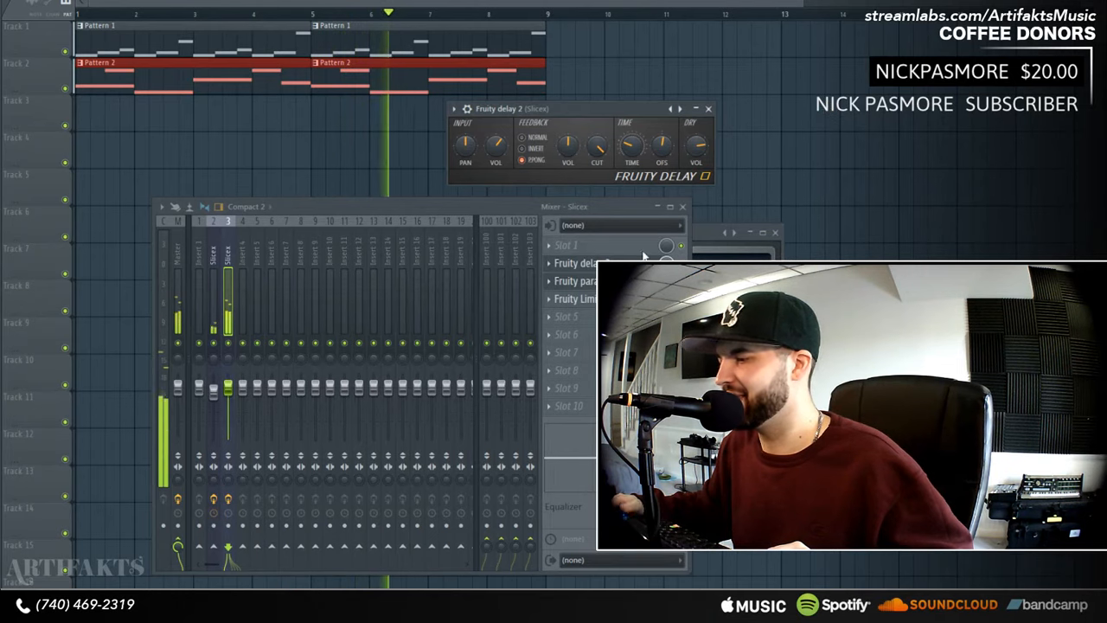
- Load Fruity Limiter into Slot 4 of Insert 2, below the Parametric EQ 2
{"action": "left_click", "coordinate": [215, 259]}
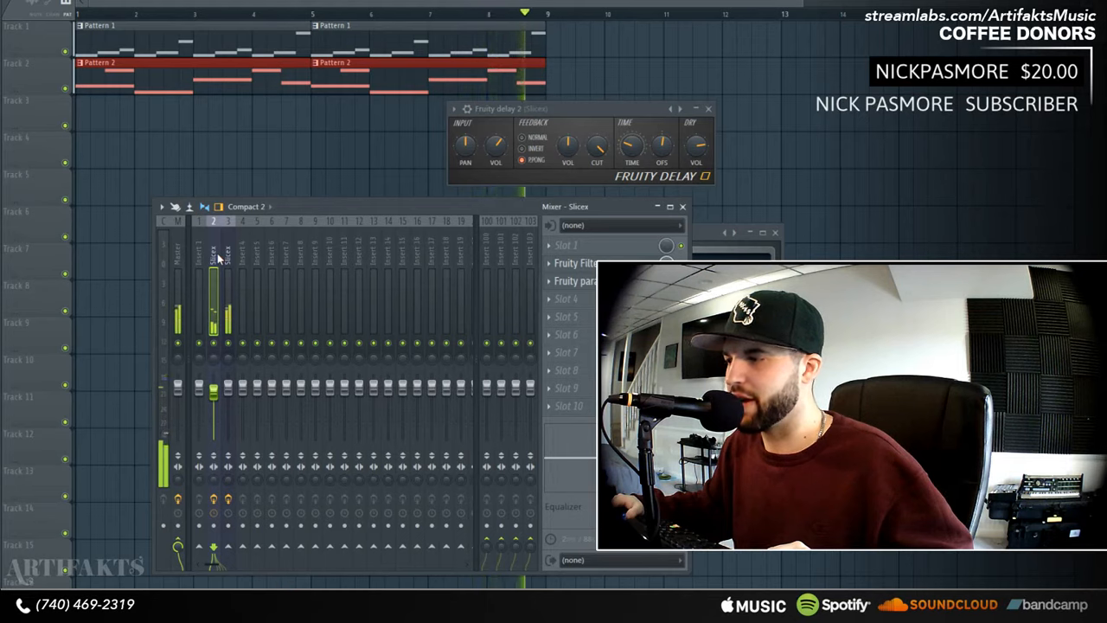
{"action": "key", "text": "space"}
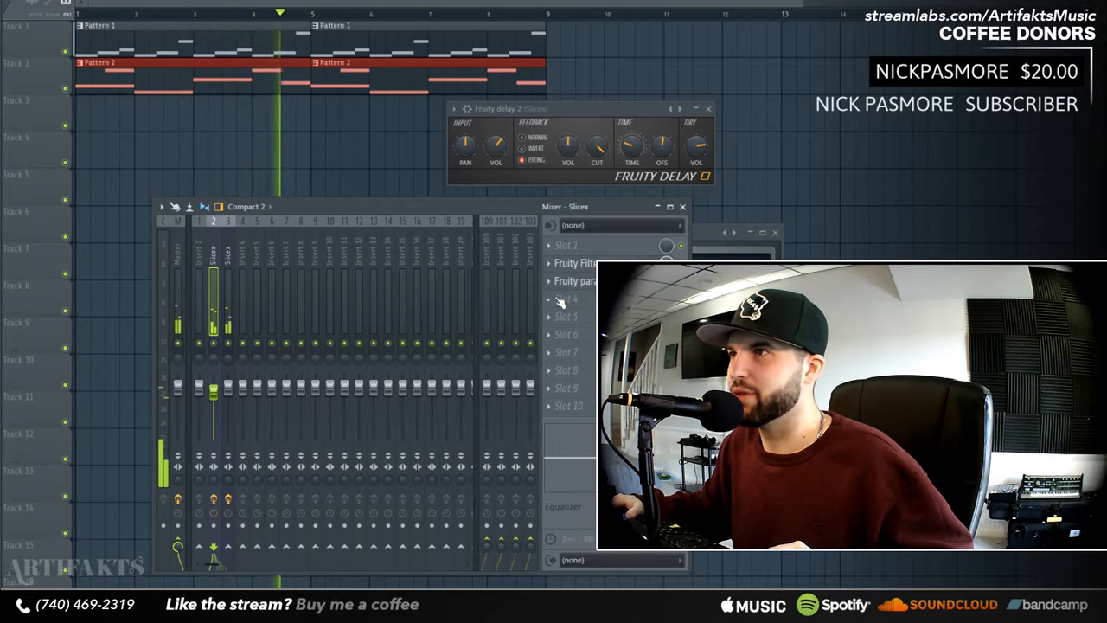
{"action": "left_click", "coordinate": [549, 303]}
{"action": "left_click", "coordinate": [744, 302]}
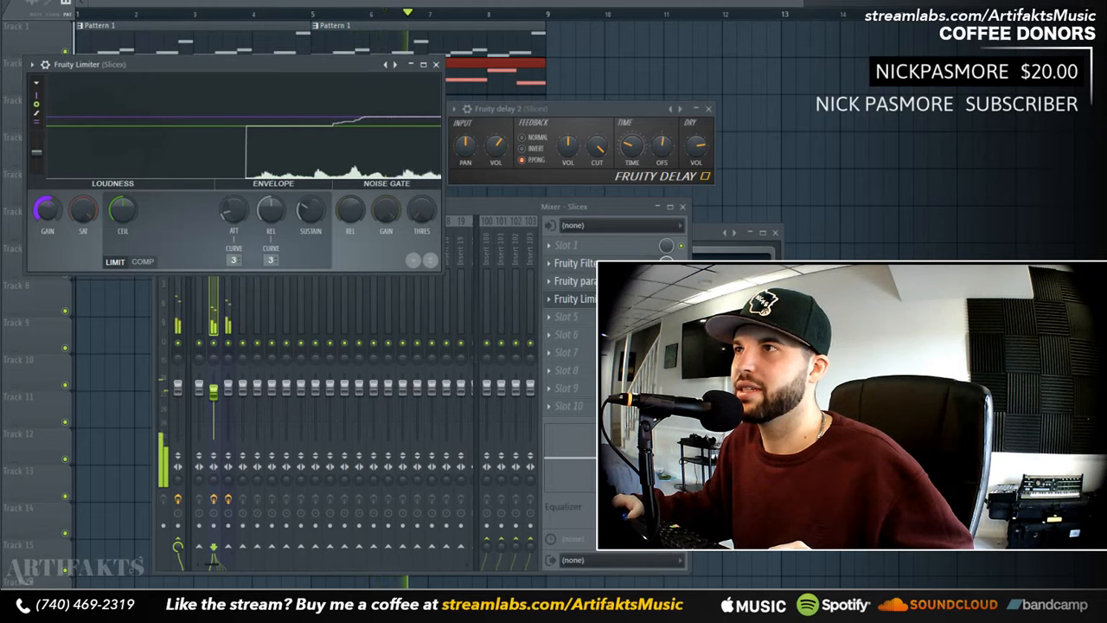
- Set up COMP-mode compression on Insert 2's Fruity Limiter with a low threshold and a raised ratio, and close its window
{"action": "left_click", "coordinate": [142, 261]}
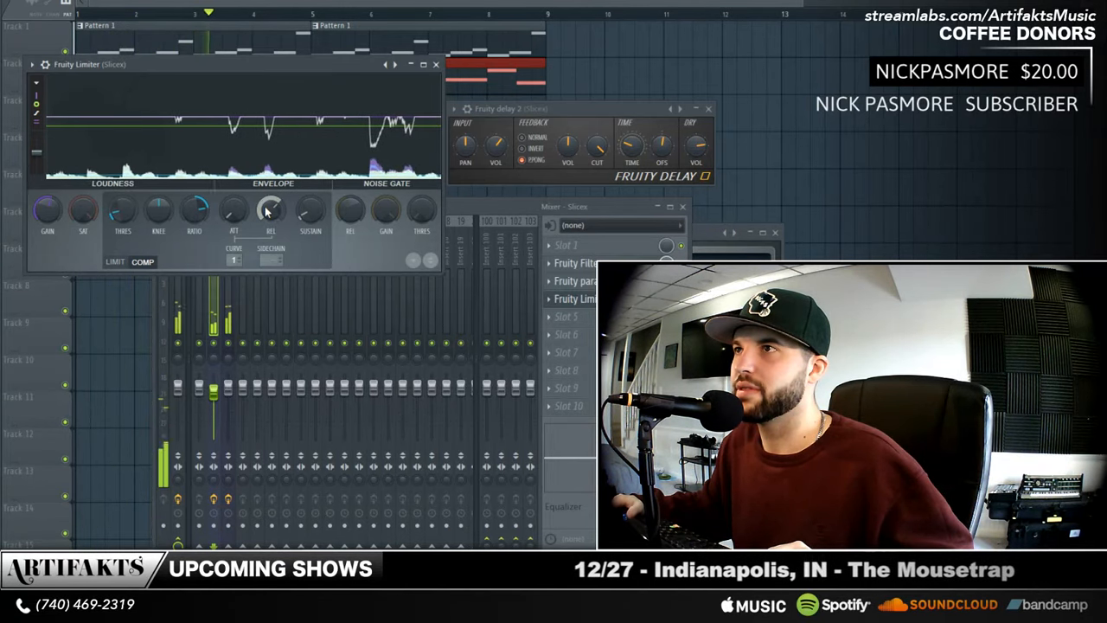
{"action": "left_click_drag", "start_coordinate": [125, 217], "coordinate": [126, 210]}
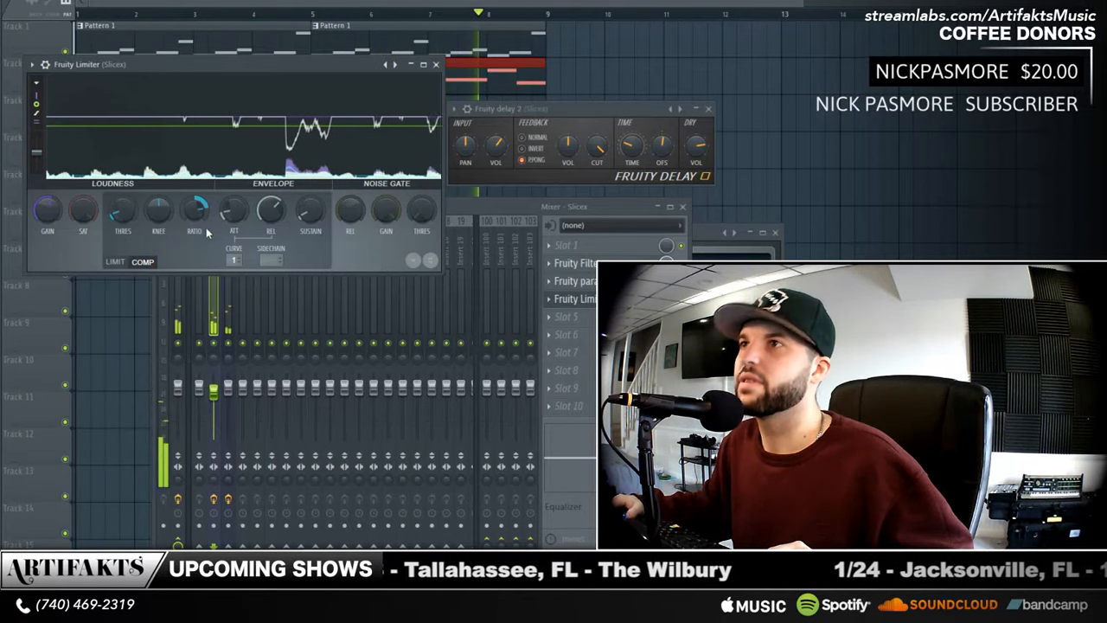
{"action": "left_click", "coordinate": [436, 64]}
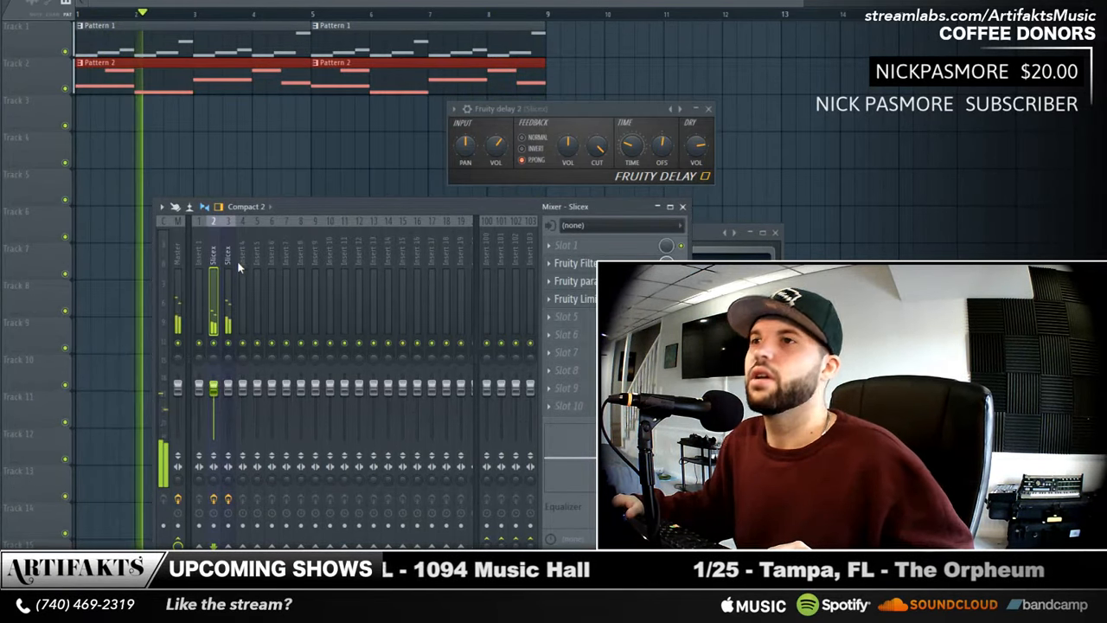
- Close all open windows and add the hi-hat sample hh003 as a new channel below the two Slicex channels
{"action": "key", "text": "F12"}
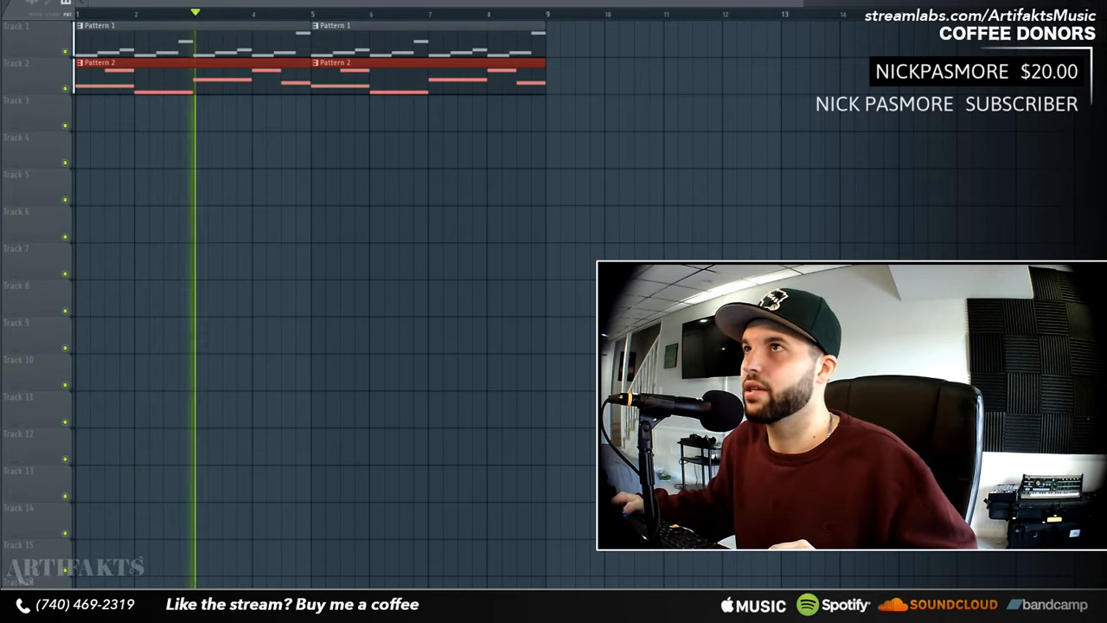
{"action": "key", "text": "F6"}
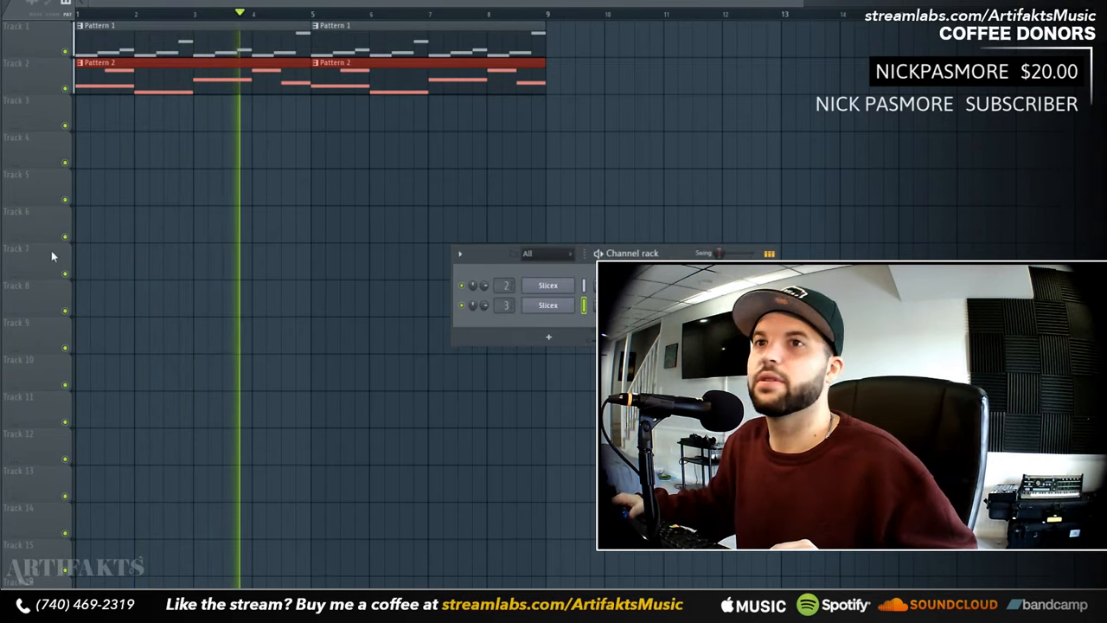
{"action": "left_click_drag", "start_coordinate": [2, 355], "coordinate": [571, 324]}
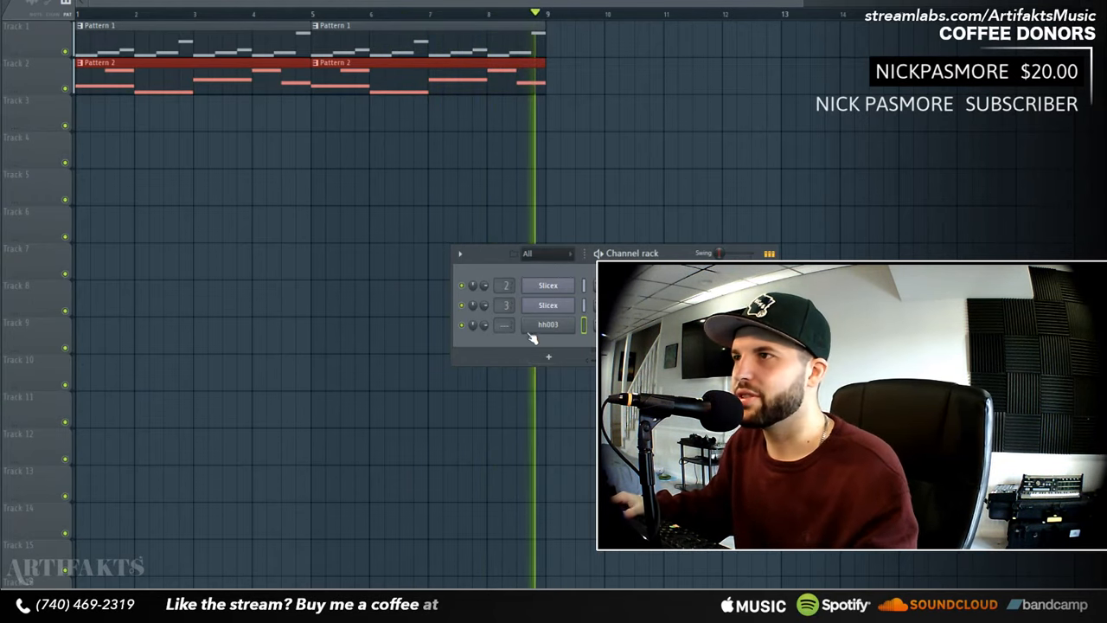
- Try filling the hh003 channel with evenly spaced hits, and select all its notes in the piano roll
{"action": "right_click", "coordinate": [574, 323]}
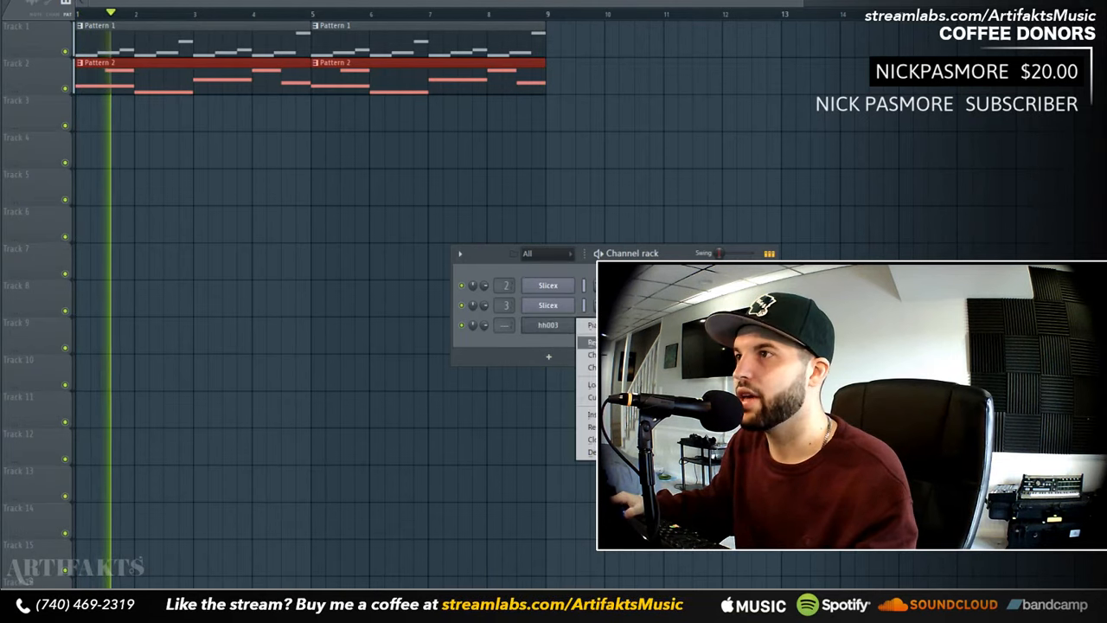
{"action": "left_click", "coordinate": [607, 397]}
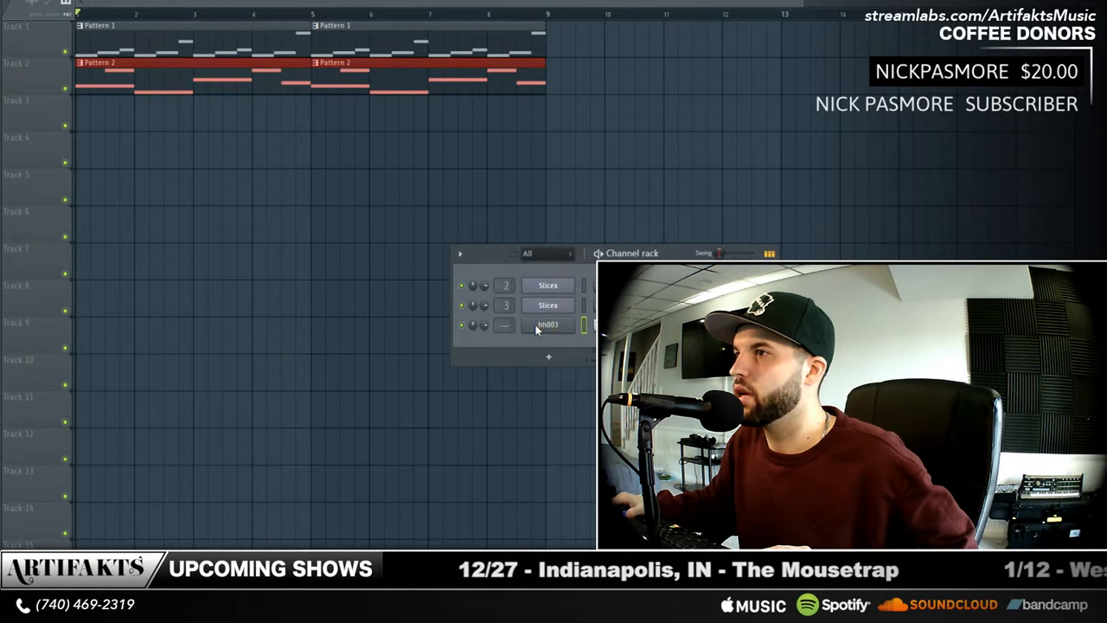
{"action": "right_click", "coordinate": [536, 326]}
{"action": "left_click", "coordinate": [586, 325]}
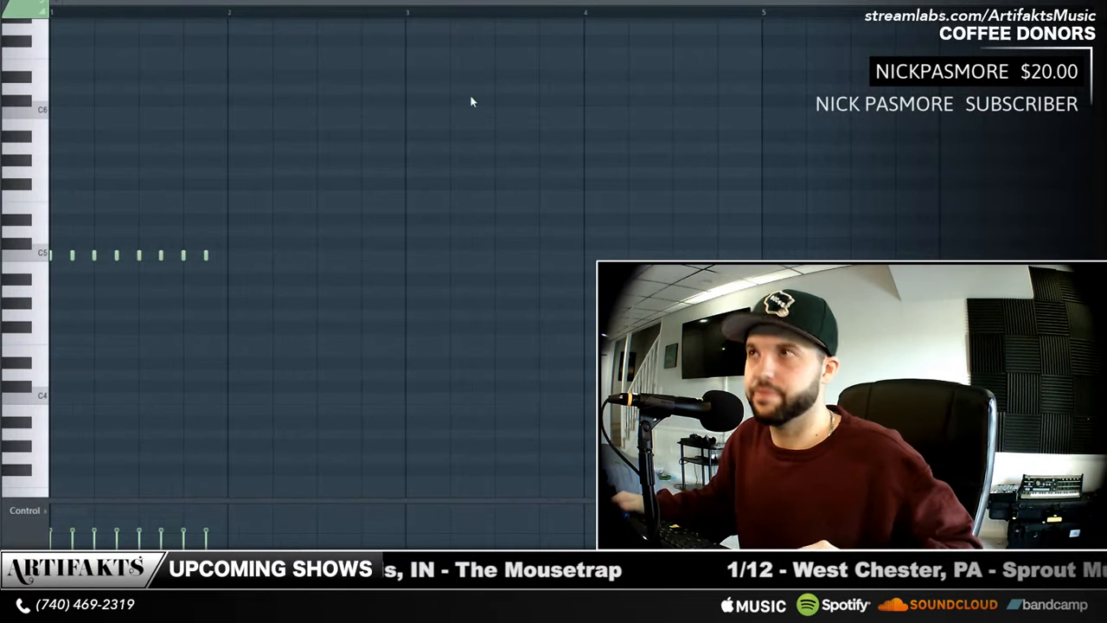
{"action": "left_click_drag", "start_coordinate": [905, 2], "coordinate": [727, 2]}
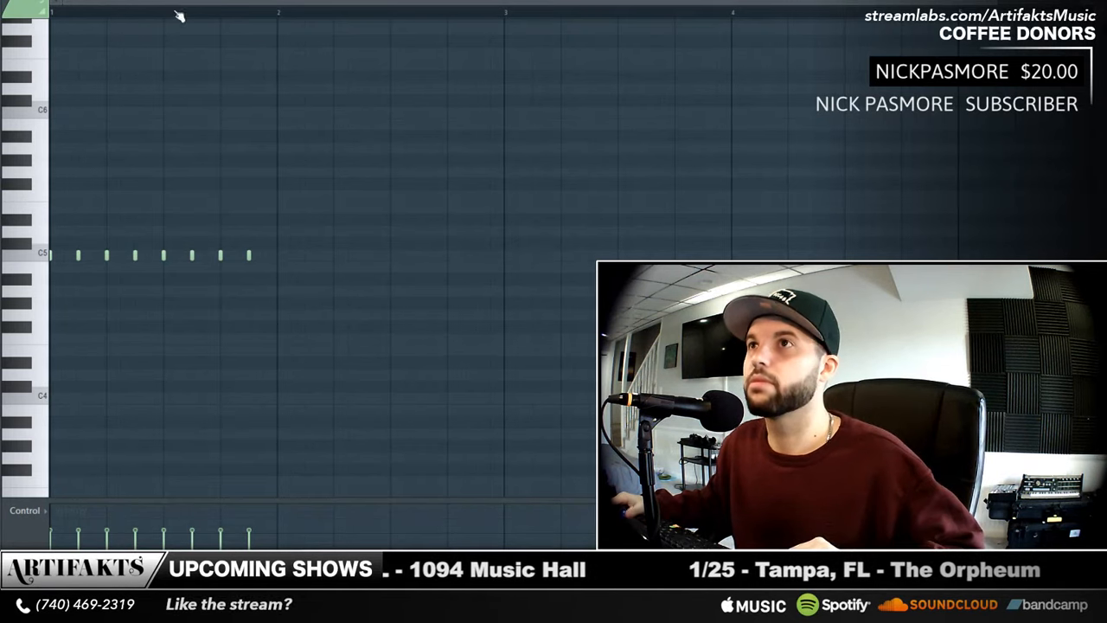
{"action": "key", "text": "ctrl+a"}
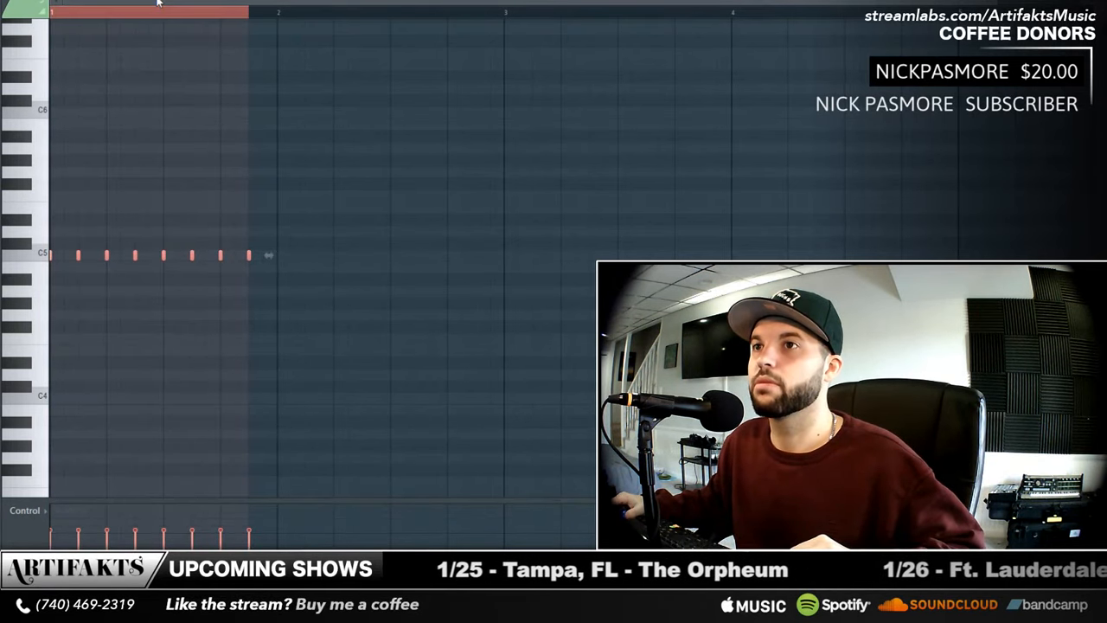
- Create a pattern named Hat 1/4 and lay its clips along Track 3 across bars 1 to 8
{"action": "key", "text": "F6"}
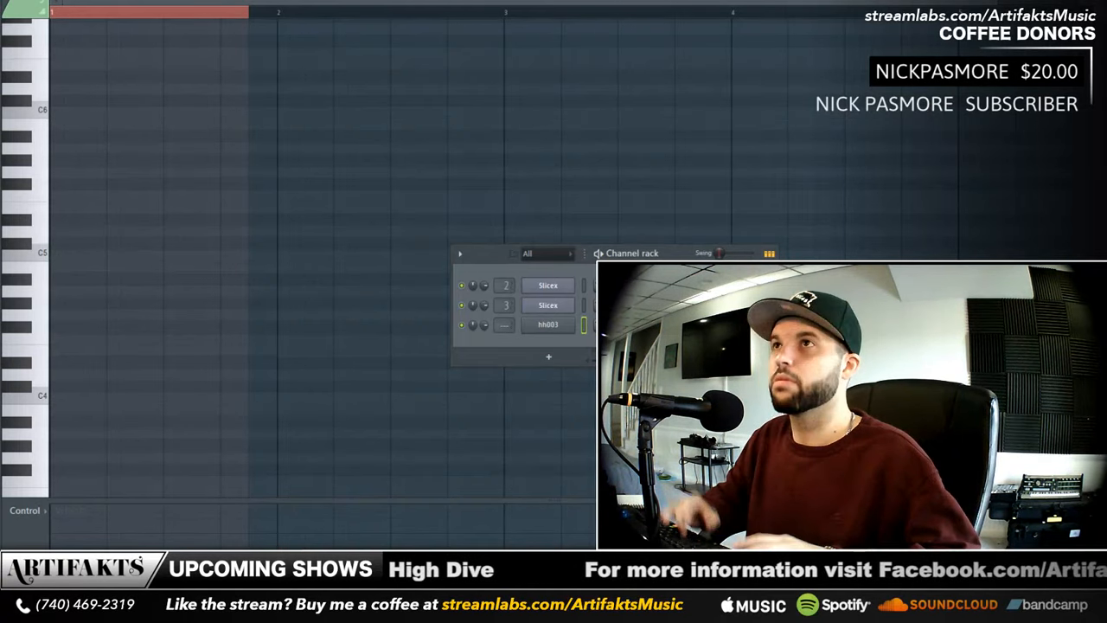
{"action": "key", "text": "F6"}
{"action": "key", "text": "F5"}
{"action": "left_click", "coordinate": [300, 139]}
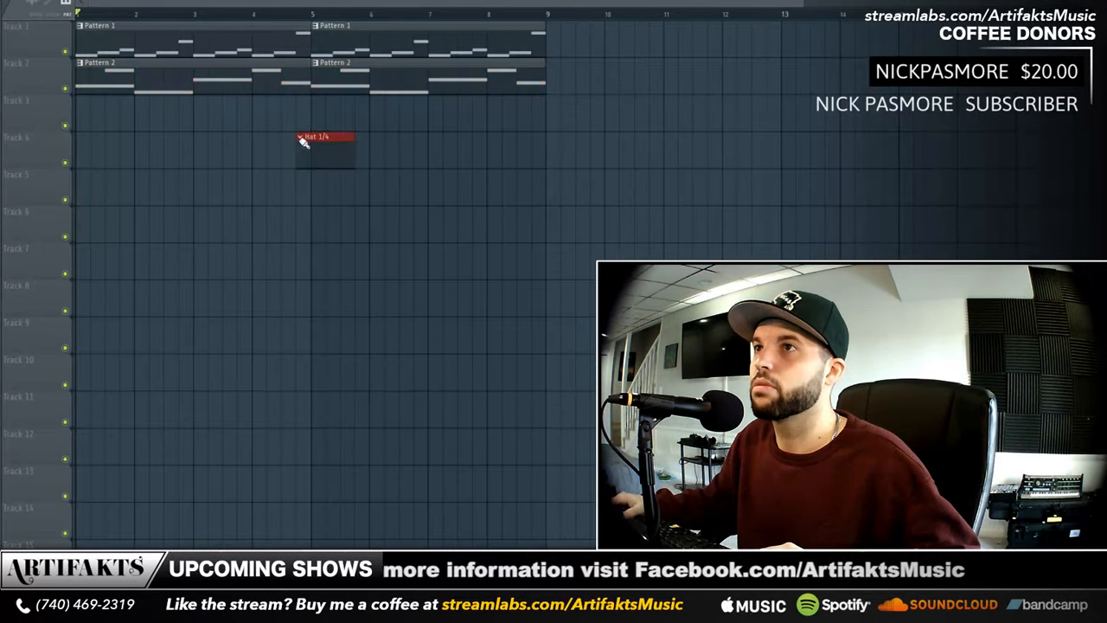
{"action": "left_click_drag", "start_coordinate": [608, 158], "coordinate": [389, 121]}
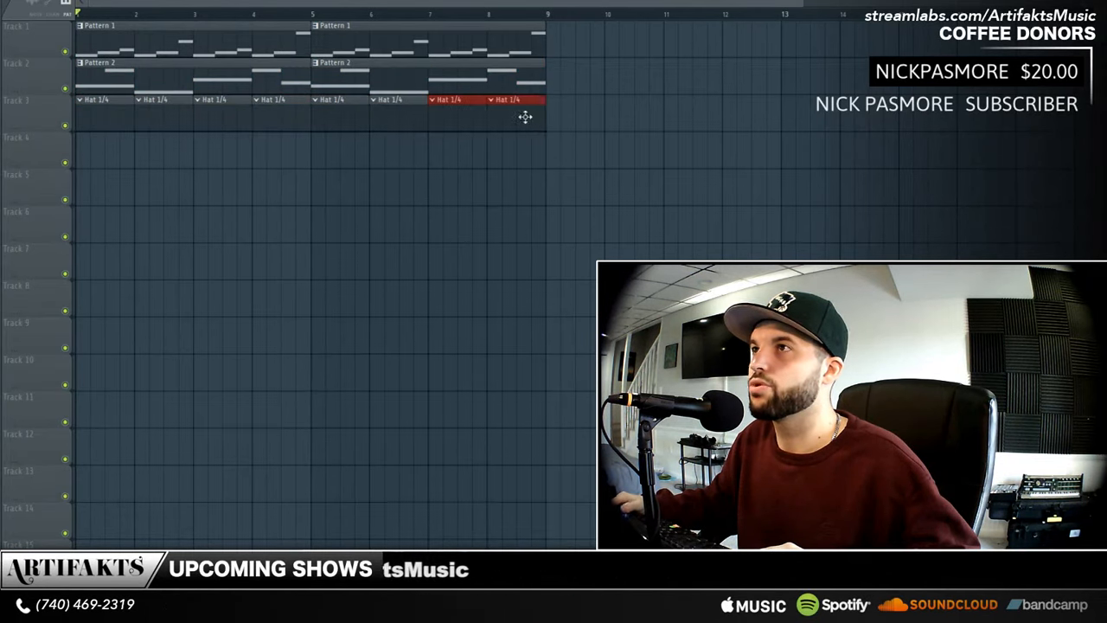
- Fill the hh003 channel with evenly spaced hits in the Hat 1/4 pattern and play back the arrangement
{"action": "key", "text": "F6"}
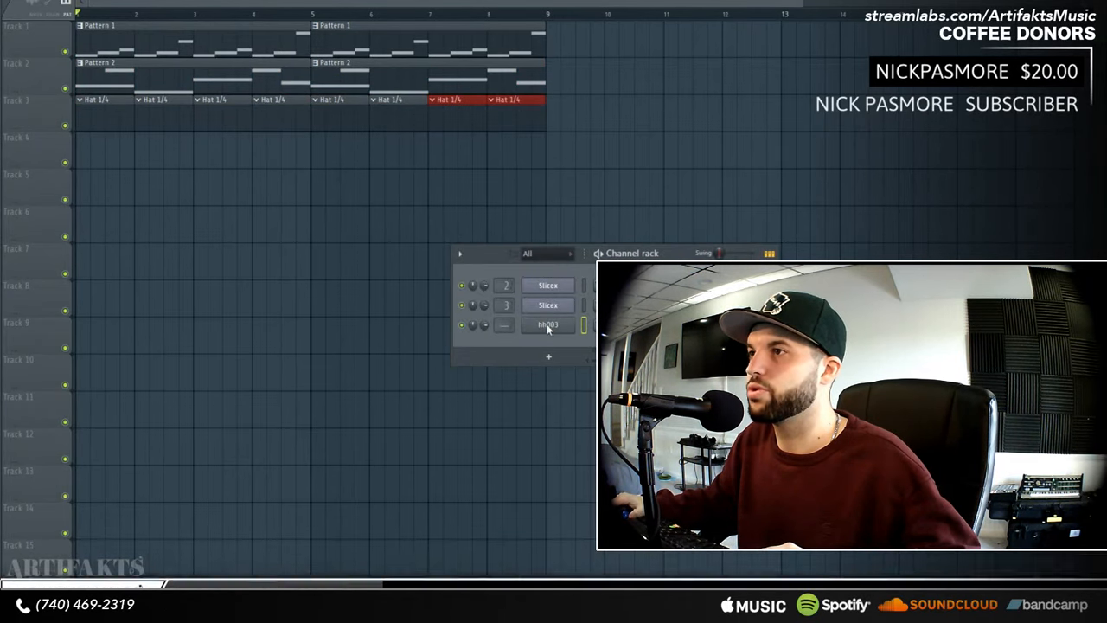
{"action": "right_click", "coordinate": [549, 325]}
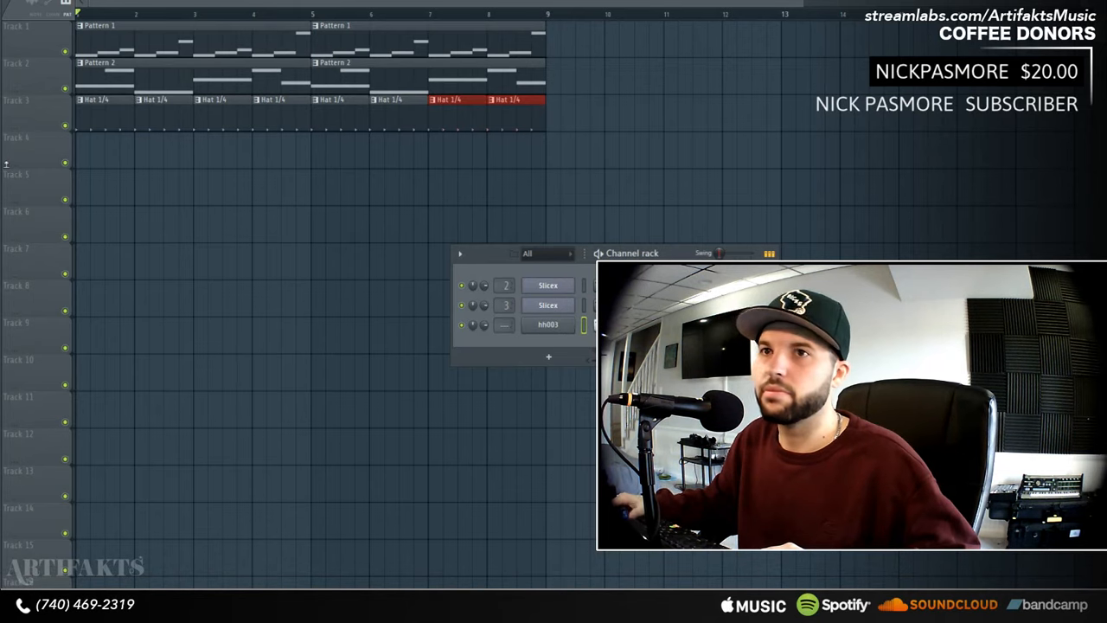
{"action": "key", "text": "space"}
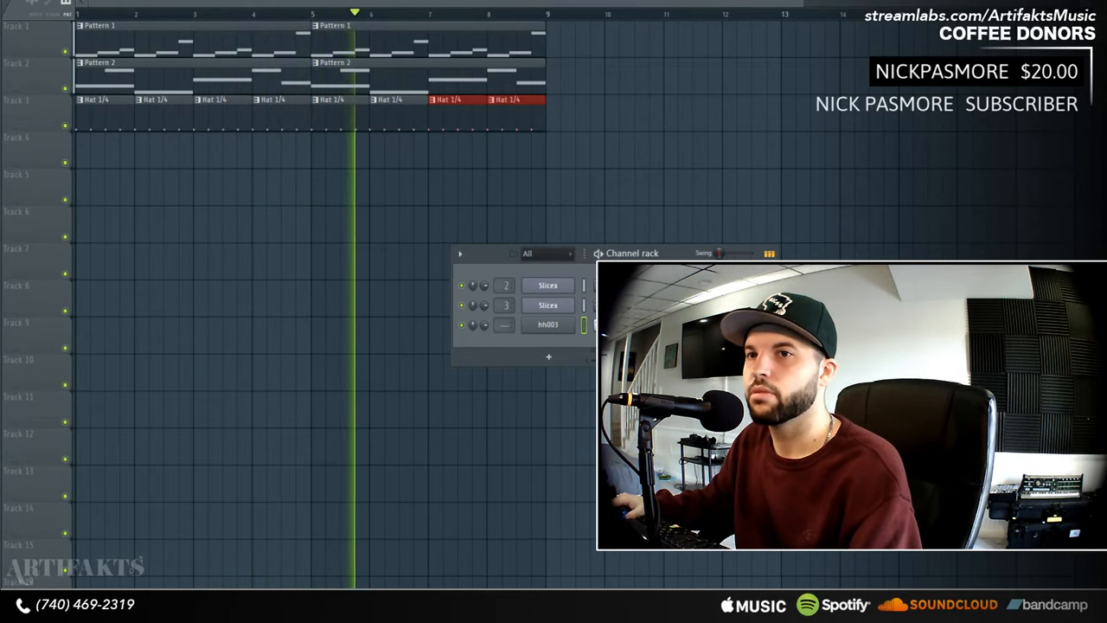
- Place the hhloop007 audio loop at bar 1 of Track 4, open its sample settings, and stop playback
{"action": "left_click_drag", "start_coordinate": [328, 390], "coordinate": [94, 159]}
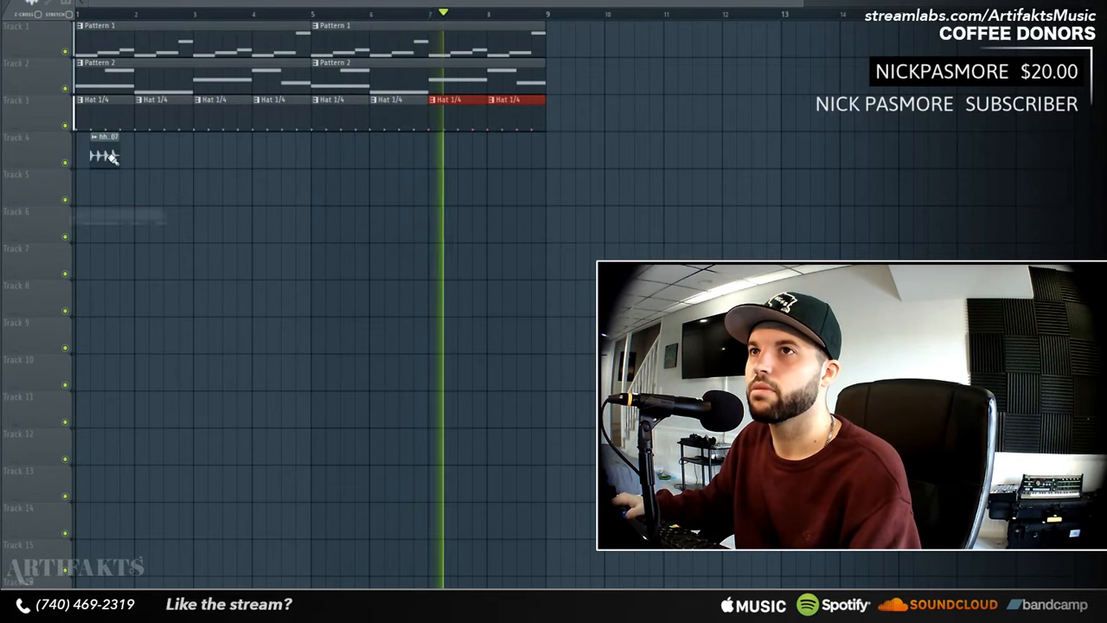
{"action": "double_click", "coordinate": [92, 158]}
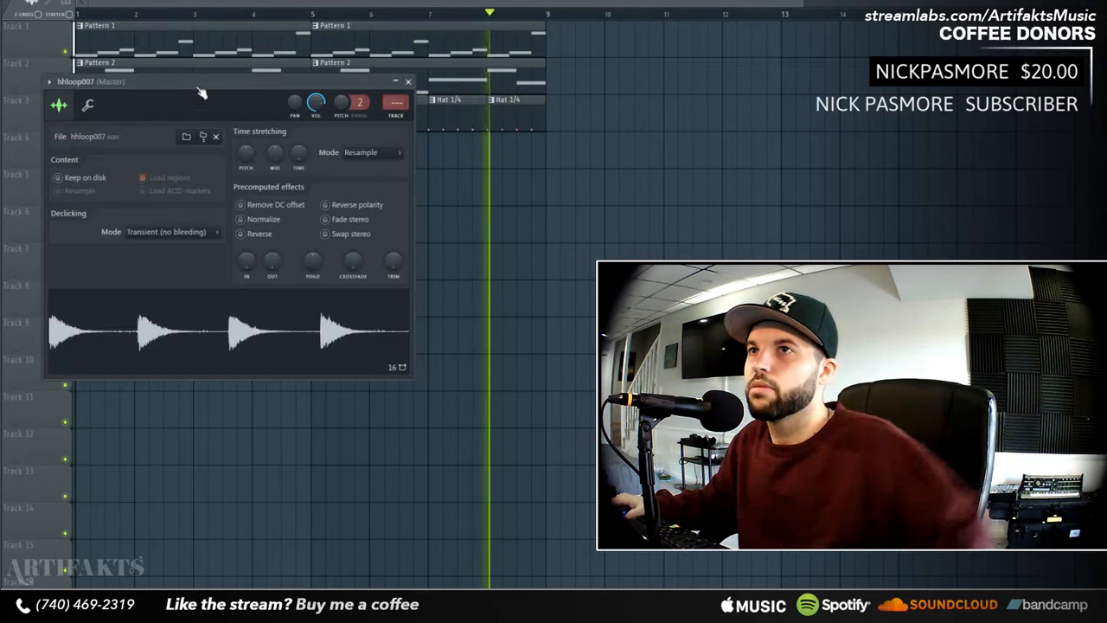
{"action": "key", "text": "space"}
{"action": "left_click_drag", "start_coordinate": [198, 90], "coordinate": [457, 109]}
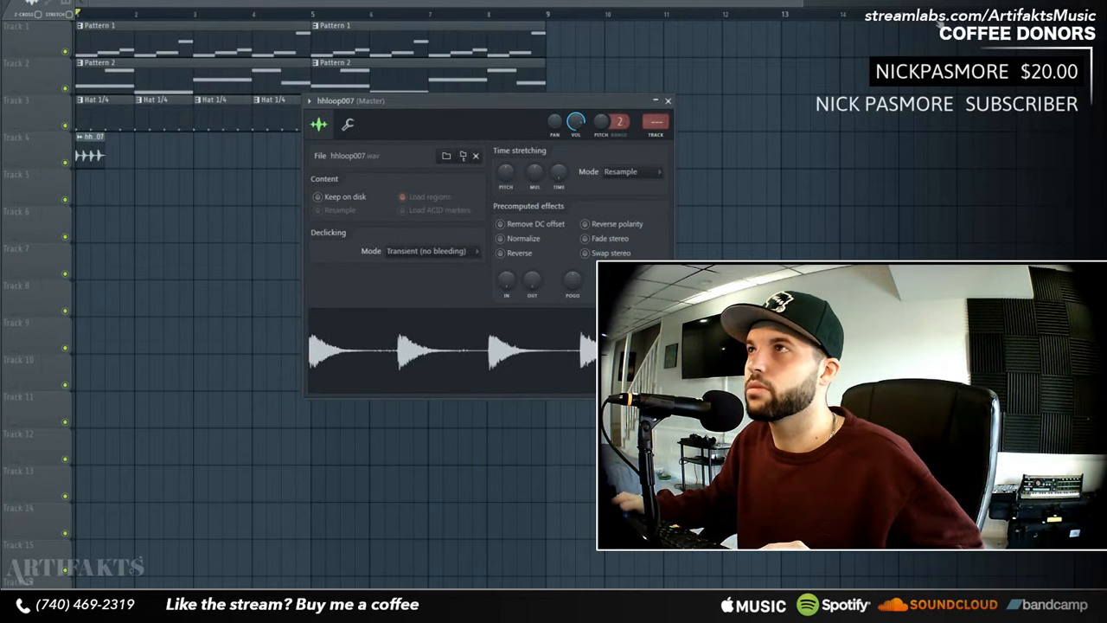
- Reopen the hhloop007 sample settings and set the time stretching mode to e2 generic
{"action": "left_click_drag", "start_coordinate": [798, 3], "coordinate": [565, 3]}
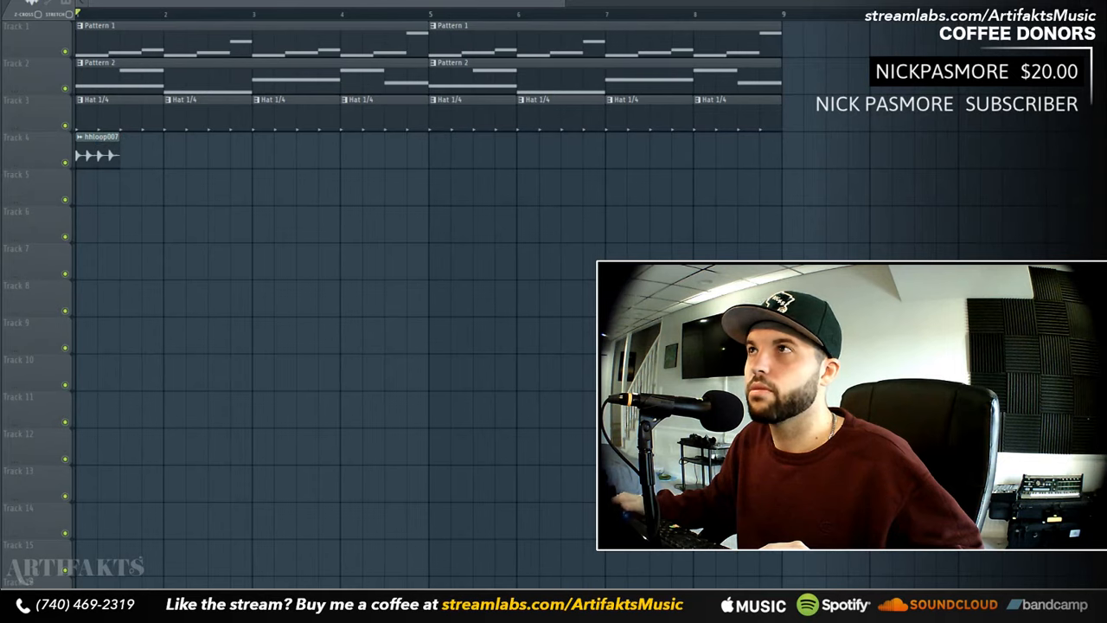
{"action": "key", "text": "F6"}
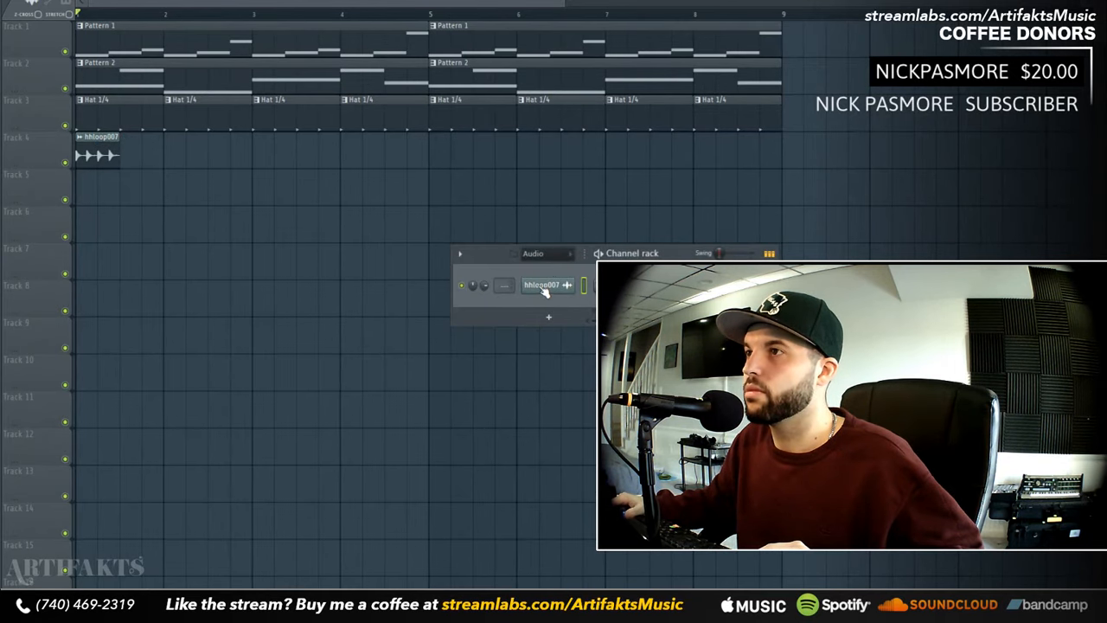
{"action": "left_click", "coordinate": [545, 291]}
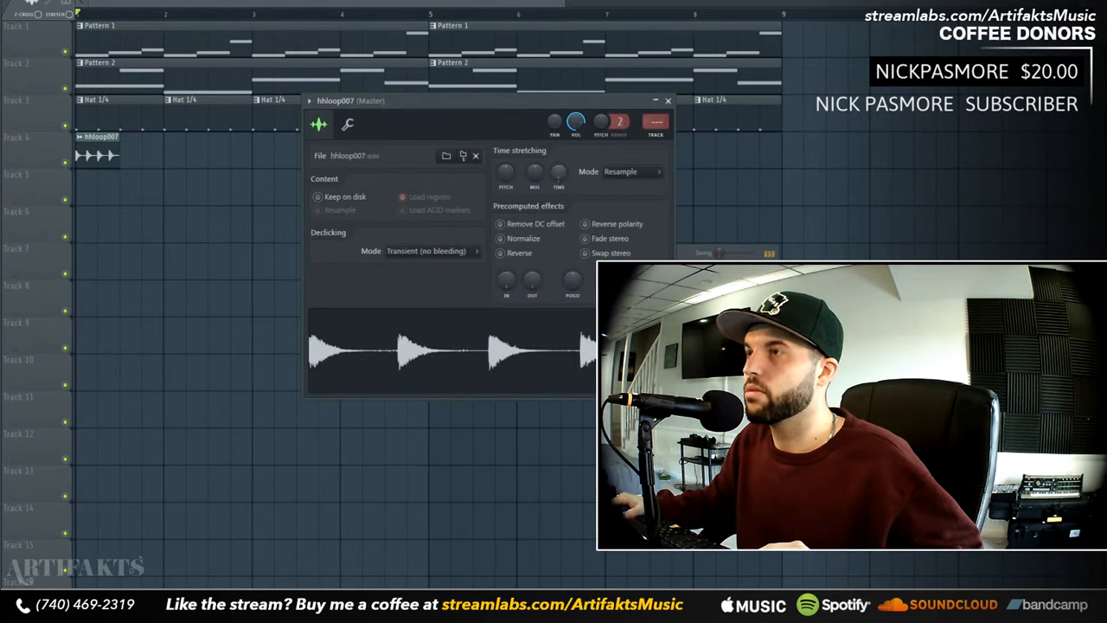
{"action": "mouse_move", "coordinate": [558, 172]}
{"action": "left_mouse_down"}
{"action": "mouse_move", "coordinate": [558, 159]}
{"action": "mouse_move", "coordinate": [559, 175]}
{"action": "left_mouse_up"}
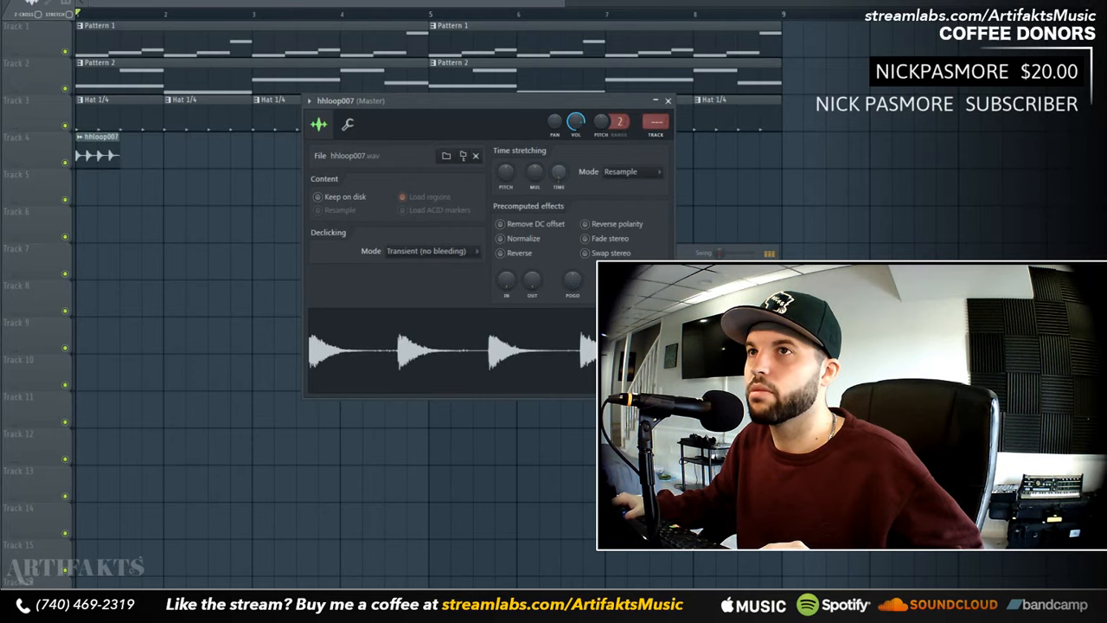
{"action": "left_click", "coordinate": [621, 172]}
{"action": "left_click", "coordinate": [675, 198]}
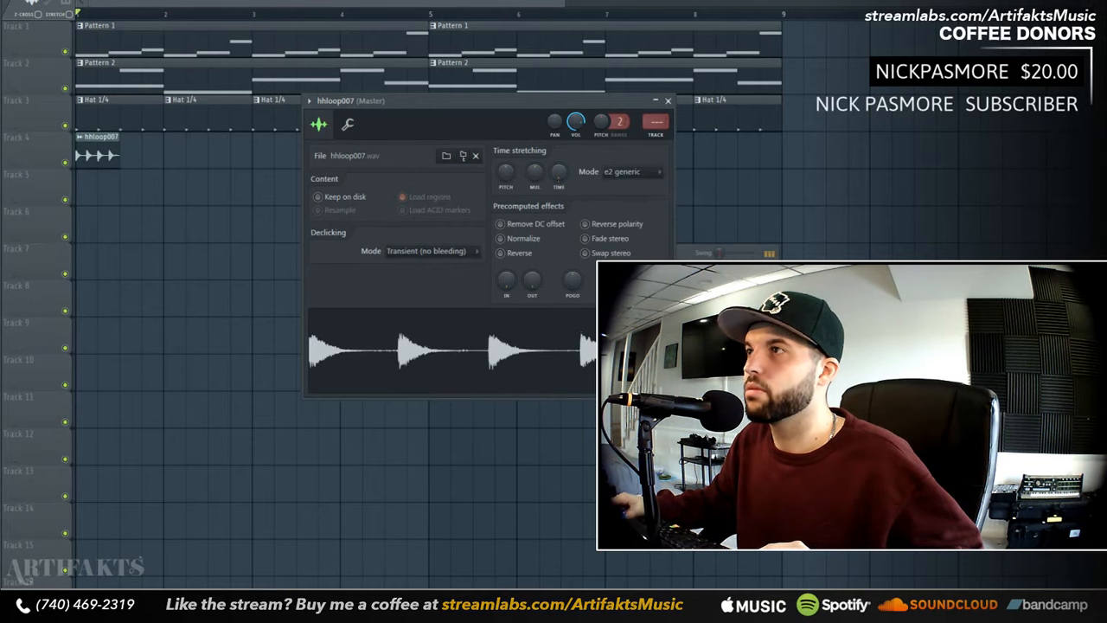
- Route the hhloop007 channel to mixer track 4
{"action": "key", "text": "F9"}
{"action": "right_click", "coordinate": [246, 256]}
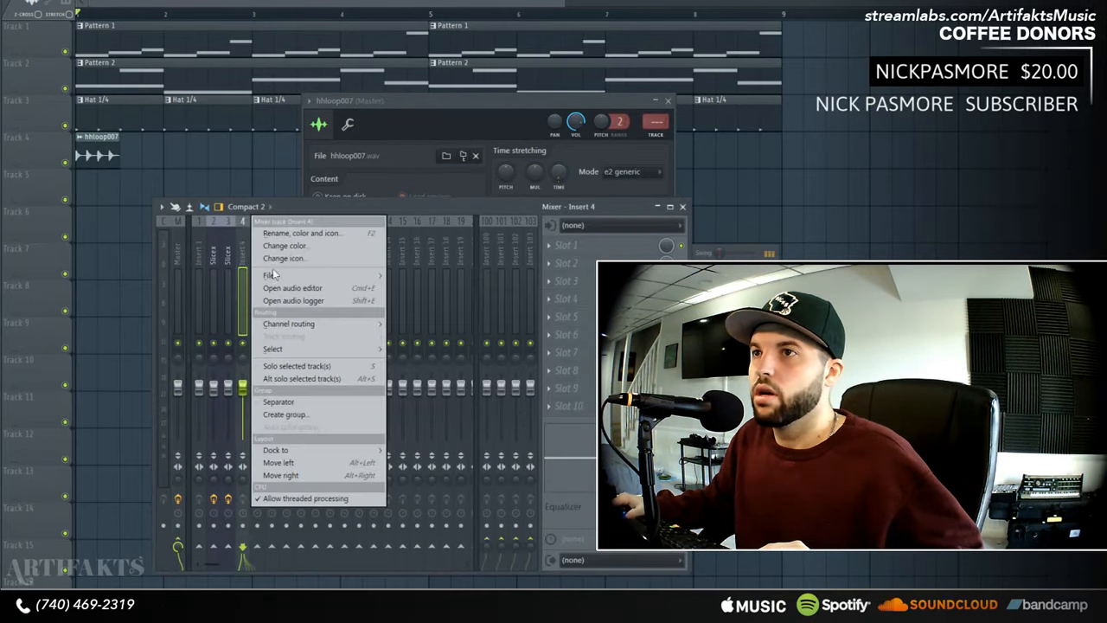
{"action": "mouse_move", "coordinate": [330, 324]}
{"action": "left_click", "coordinate": [410, 324]}
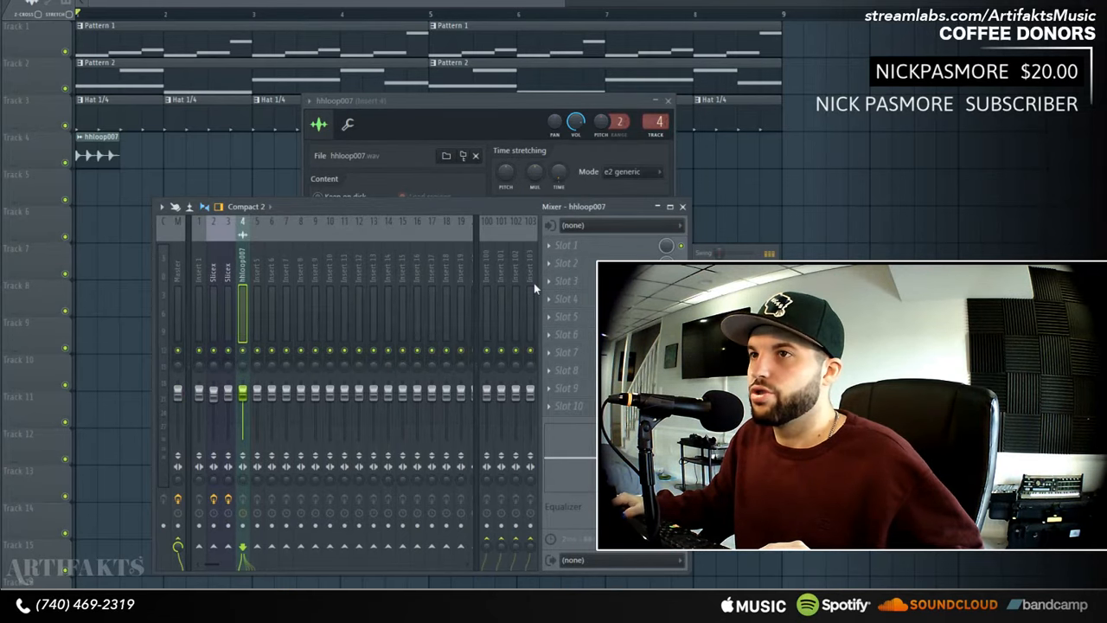
- Add Fruity delay 2 to slot 2 of the hhloop007 mixer track and lower its input volume during playback
{"action": "left_click", "coordinate": [551, 269]}
{"action": "left_click", "coordinate": [790, 145]}
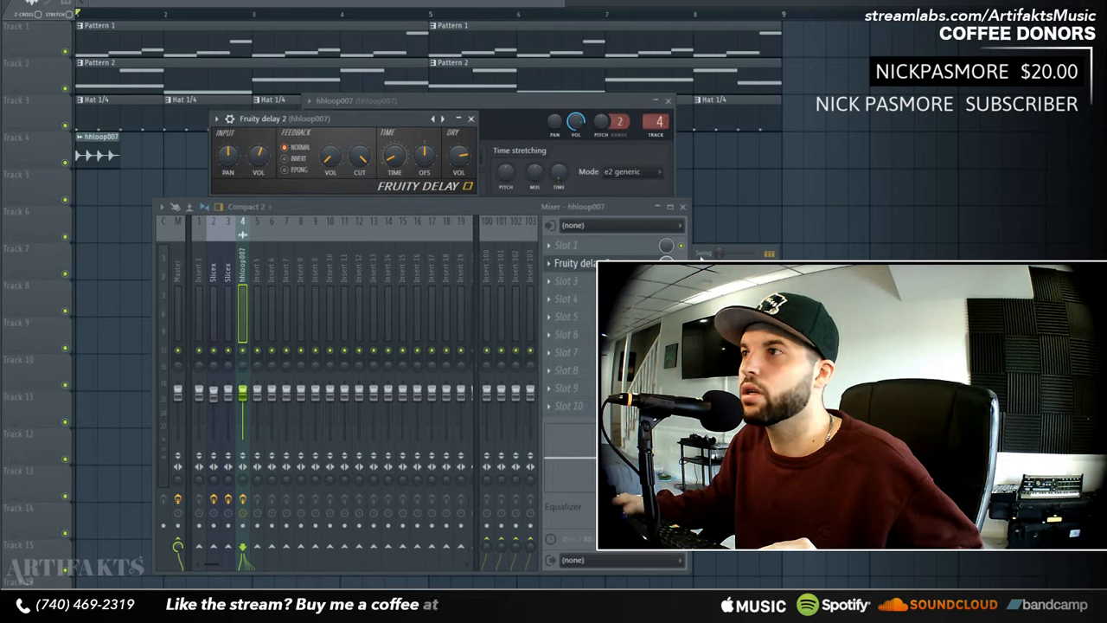
{"action": "key", "text": "space"}
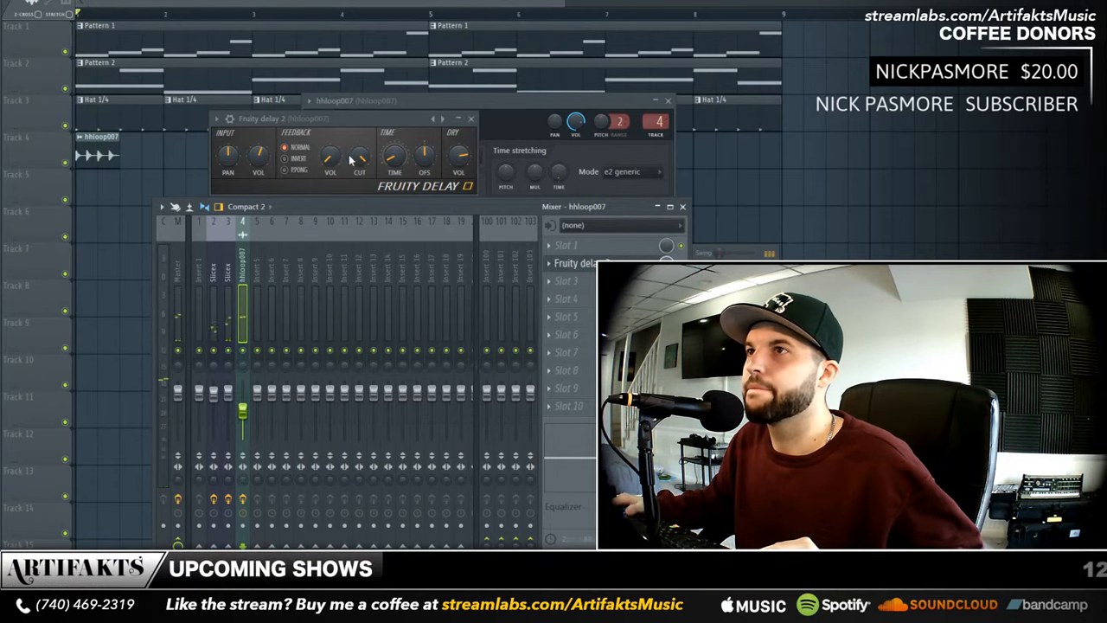
{"action": "left_click", "coordinate": [255, 158]}
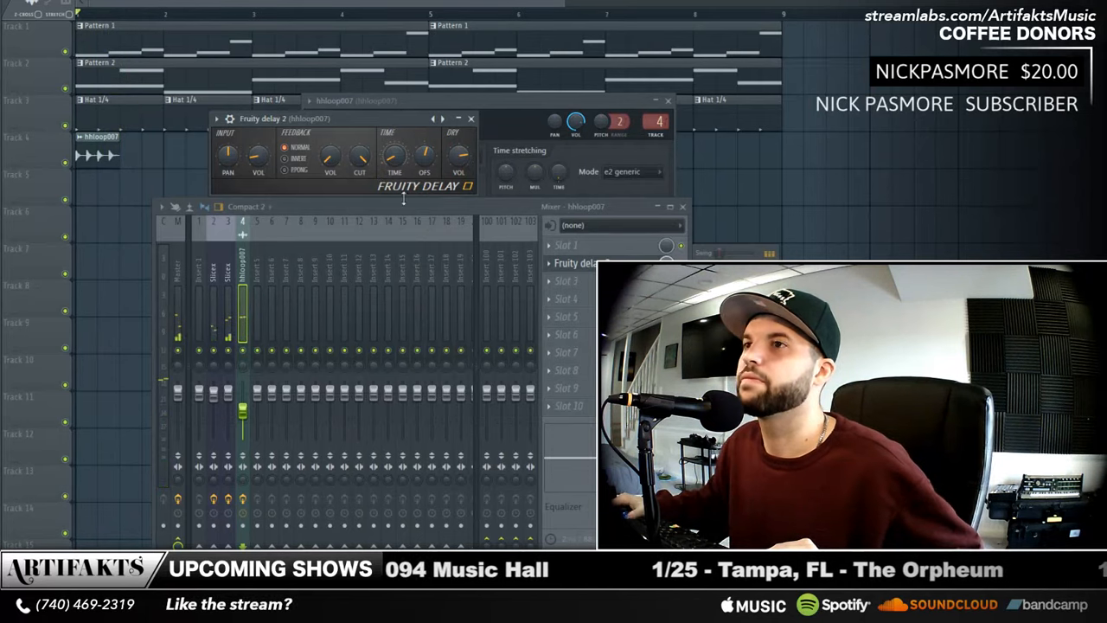
- Set the hhloop007 sample's time stretching mode to Resample and play the arrangement briefly
{"action": "key", "text": "F6"}
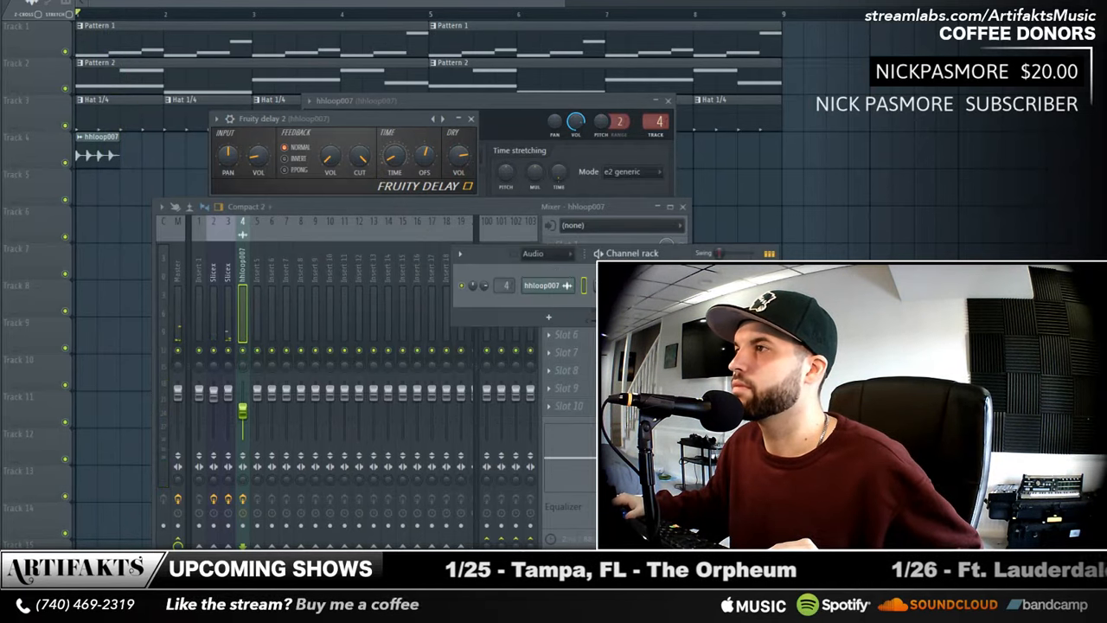
{"action": "left_click", "coordinate": [550, 285]}
{"action": "left_click", "coordinate": [349, 127]}
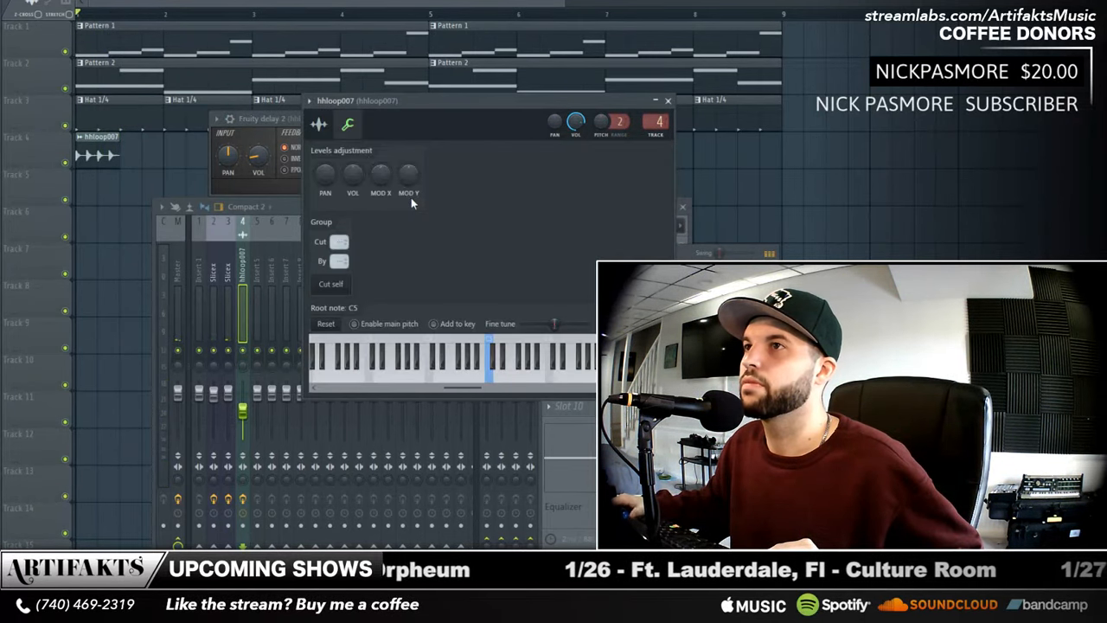
{"action": "left_click", "coordinate": [319, 125]}
{"action": "left_click", "coordinate": [623, 173]}
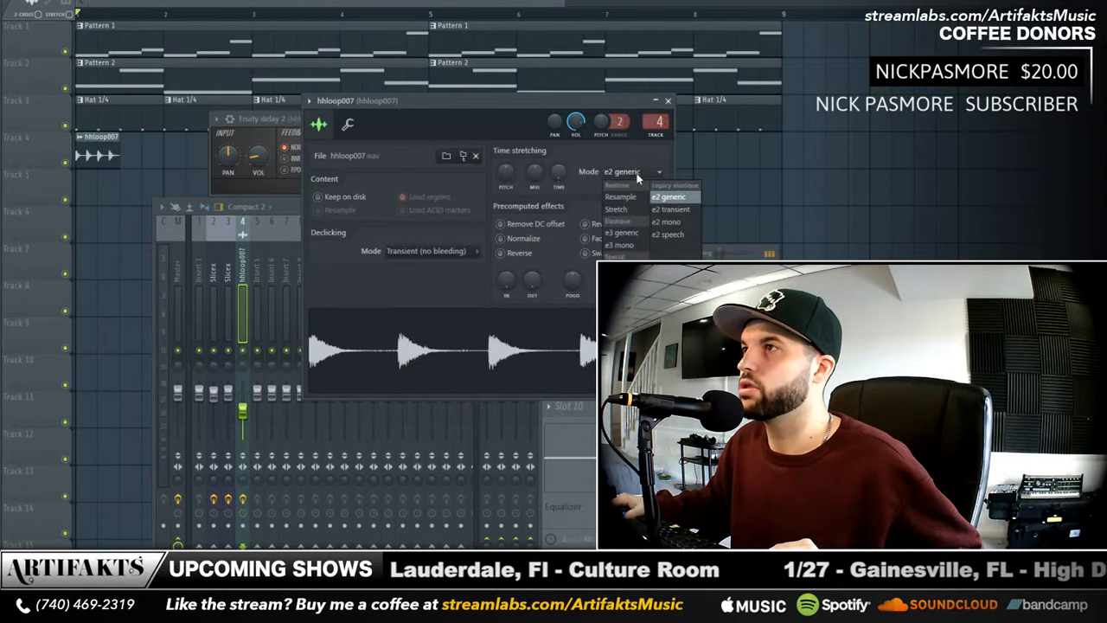
{"action": "left_click", "coordinate": [621, 196]}
{"action": "key", "text": "space"}
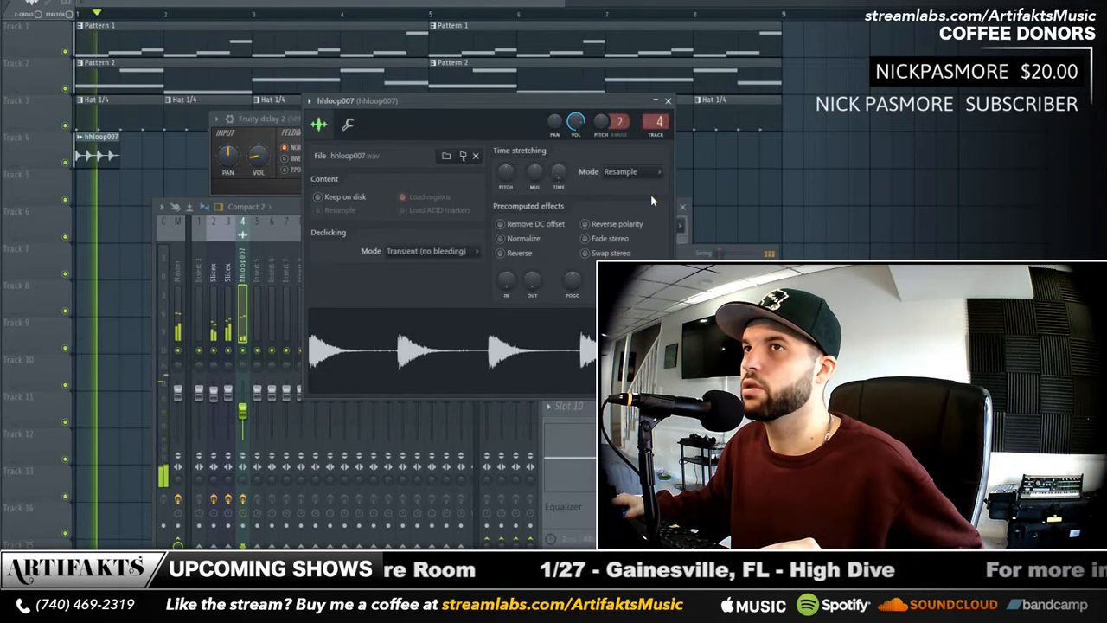
{"action": "key", "text": "space"}
- Repeat the hhloop007 clip along Track 4 through the end of bar 8, and lower its mixer fader during playback
{"action": "left_click", "coordinate": [110, 154]}
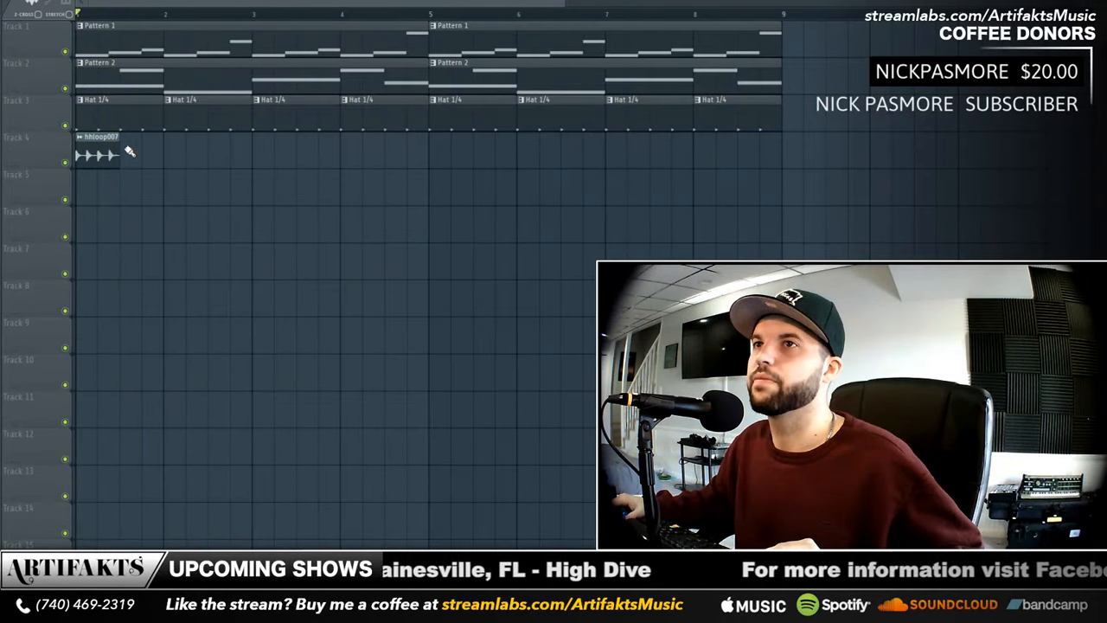
{"action": "left_click_drag", "start_coordinate": [130, 153], "coordinate": [748, 179]}
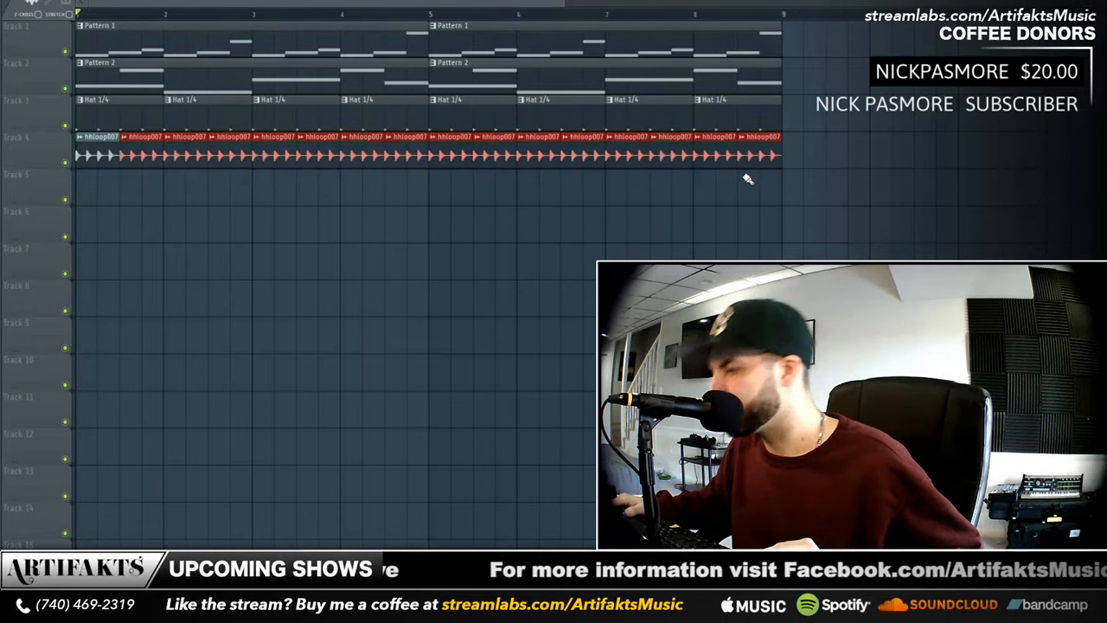
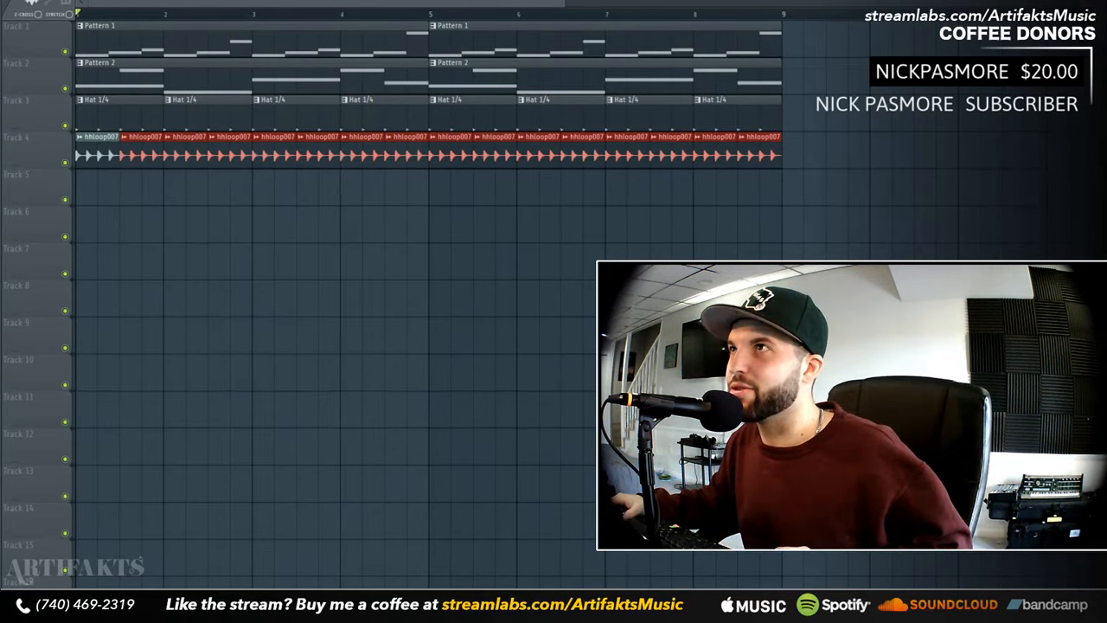
{"action": "key", "text": "F9"}
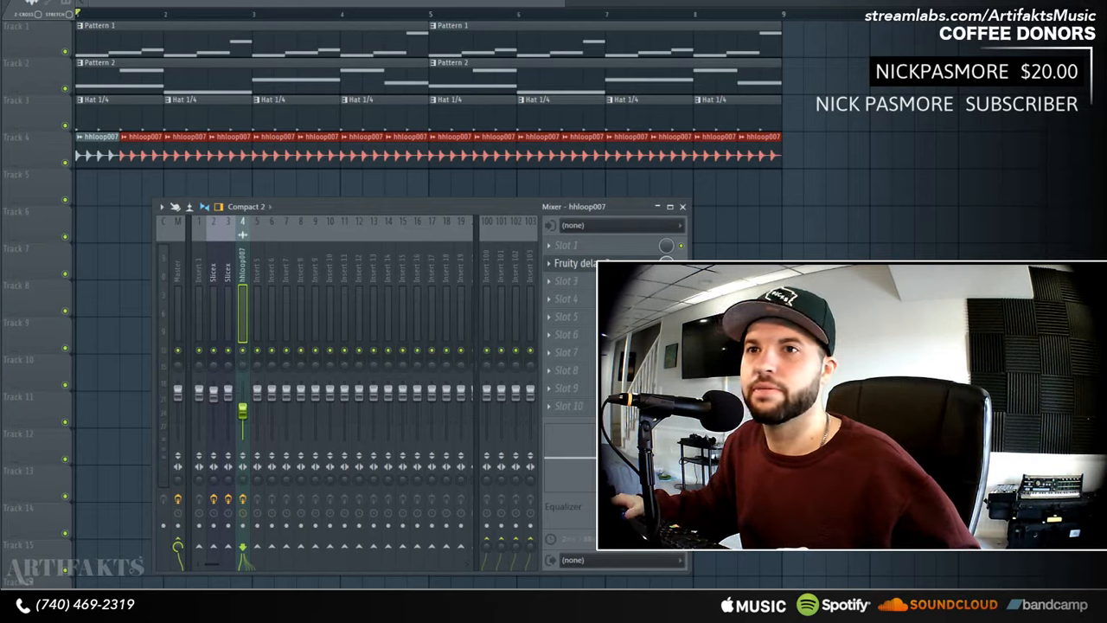
{"action": "key", "text": "space"}
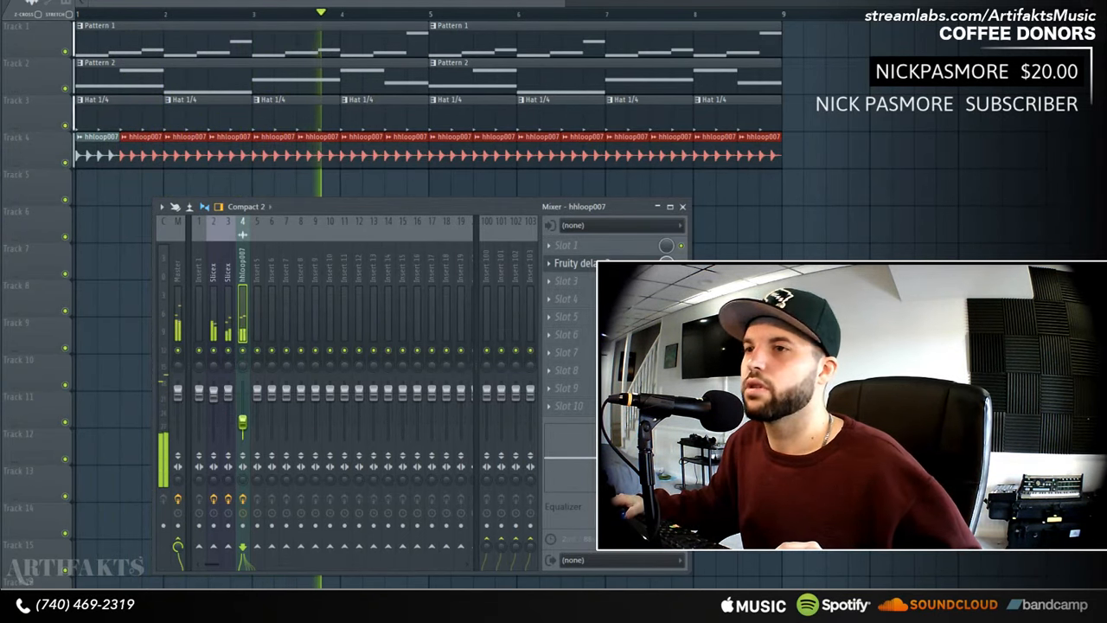
- Show all channels in the channel rack and route hh003 to mixer track 5
{"action": "key", "text": "F6"}
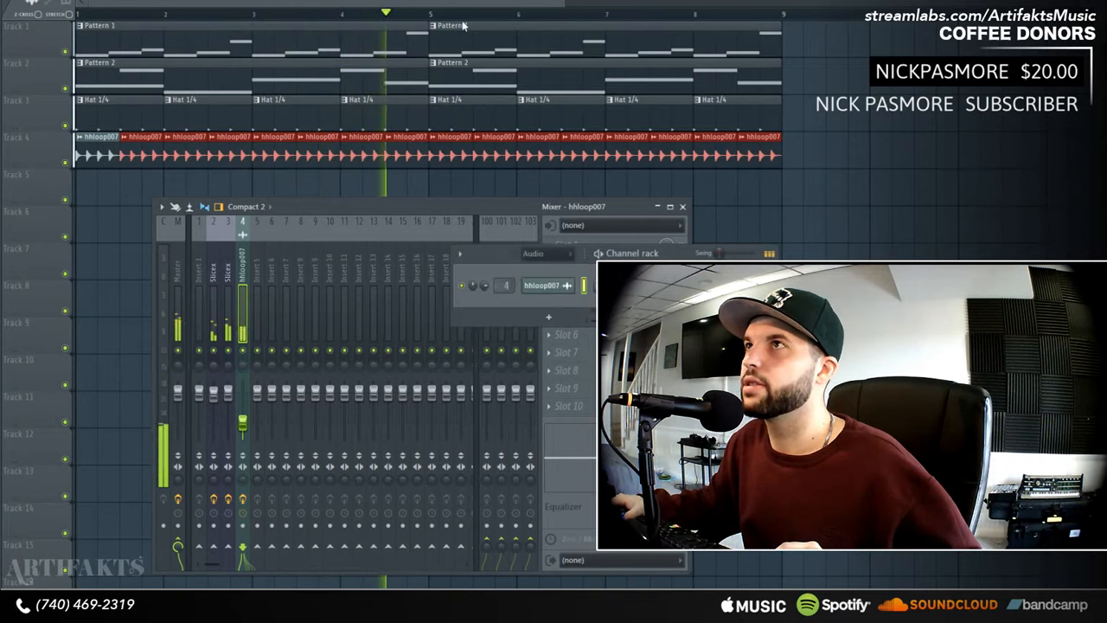
{"action": "left_click", "coordinate": [532, 254]}
{"action": "left_click", "coordinate": [559, 273]}
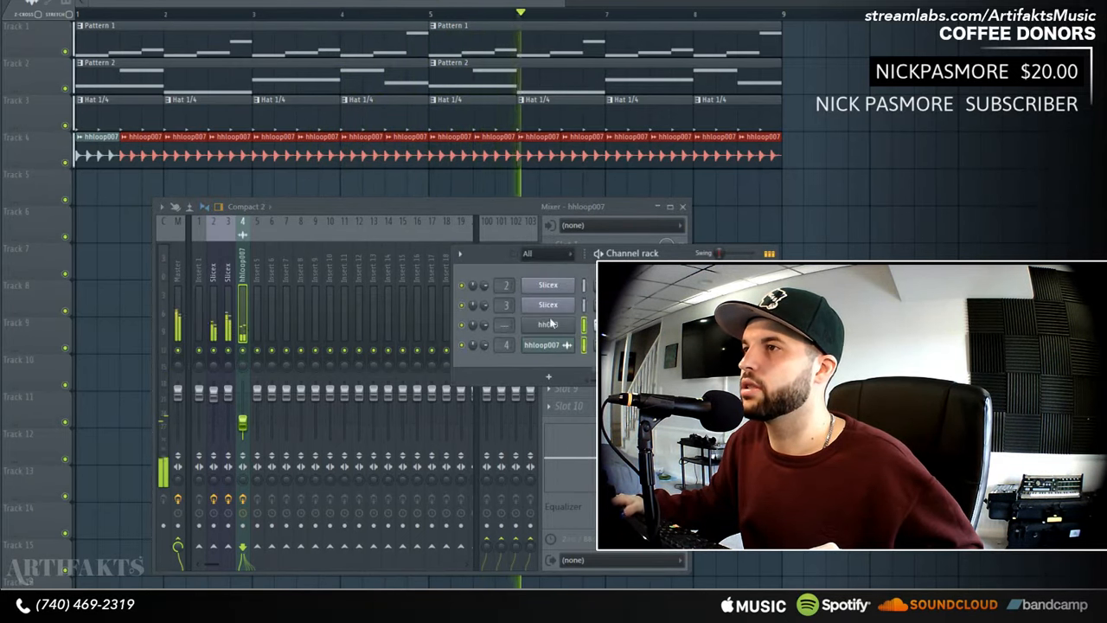
{"action": "right_click", "coordinate": [261, 291]}
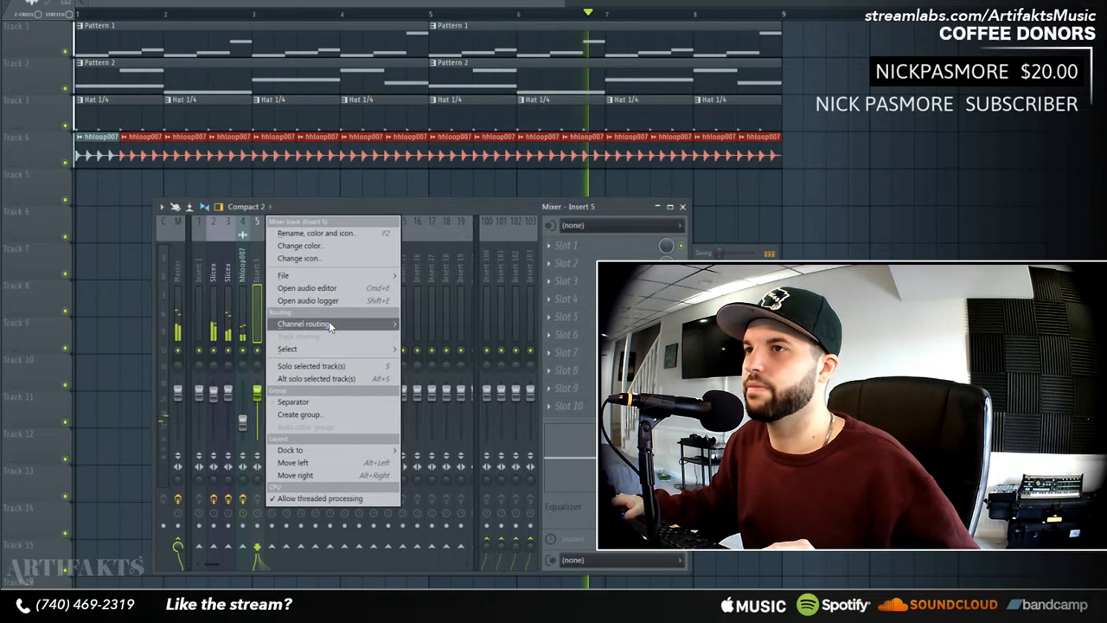
{"action": "mouse_move", "coordinate": [329, 322]}
{"action": "left_click", "coordinate": [420, 325]}
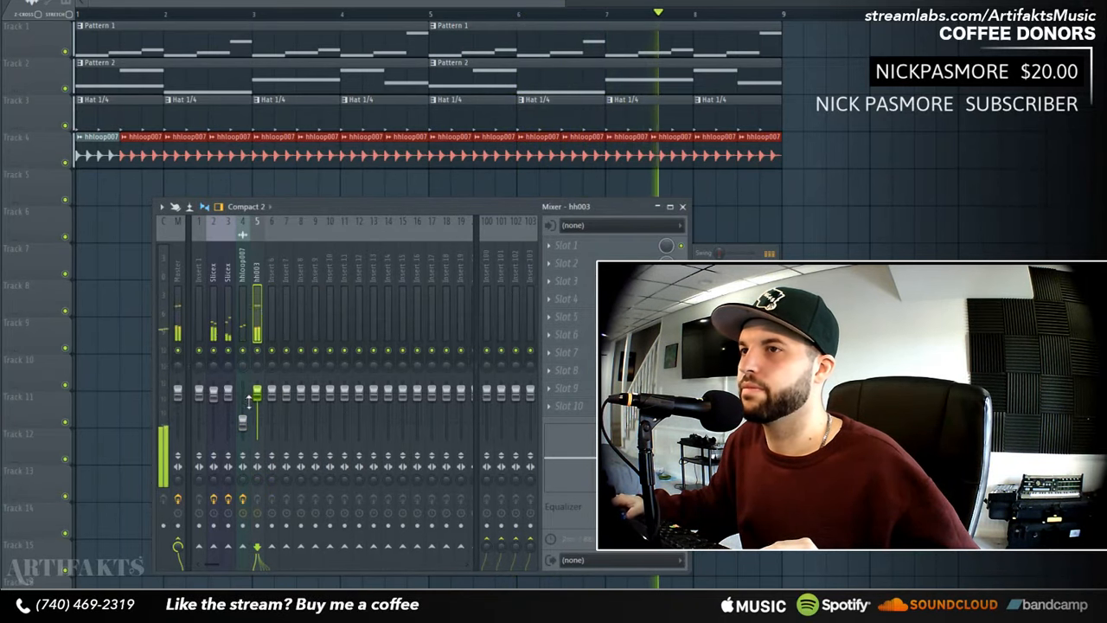
- Try routing the selected channel to the hhloop007 mixer track
{"action": "right_click", "coordinate": [248, 223]}
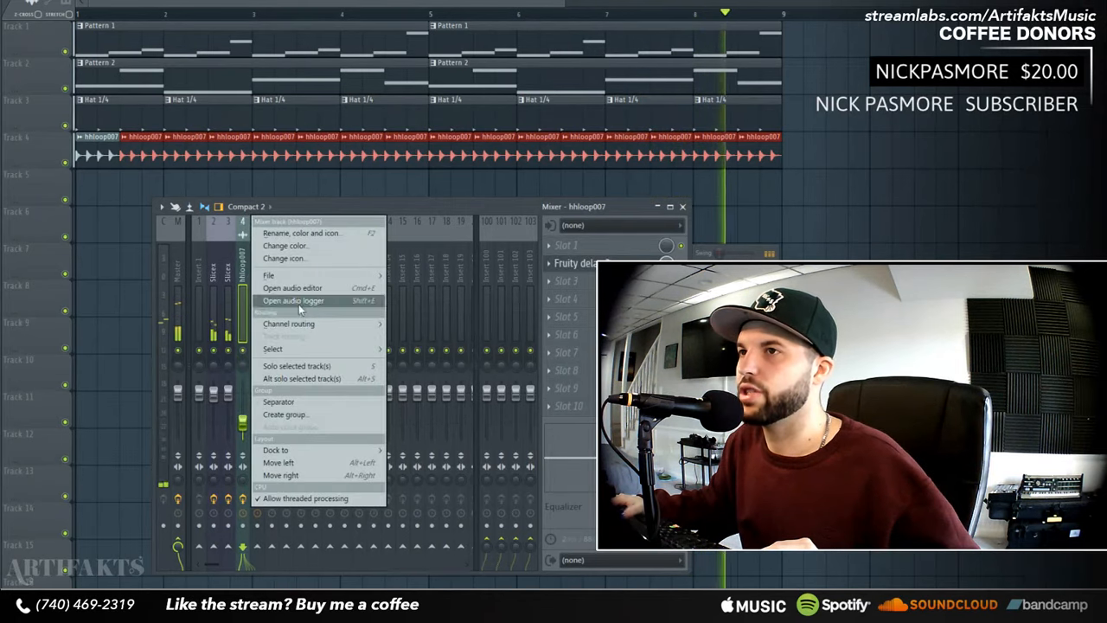
{"action": "mouse_move", "coordinate": [316, 329]}
{"action": "left_click", "coordinate": [421, 325]}
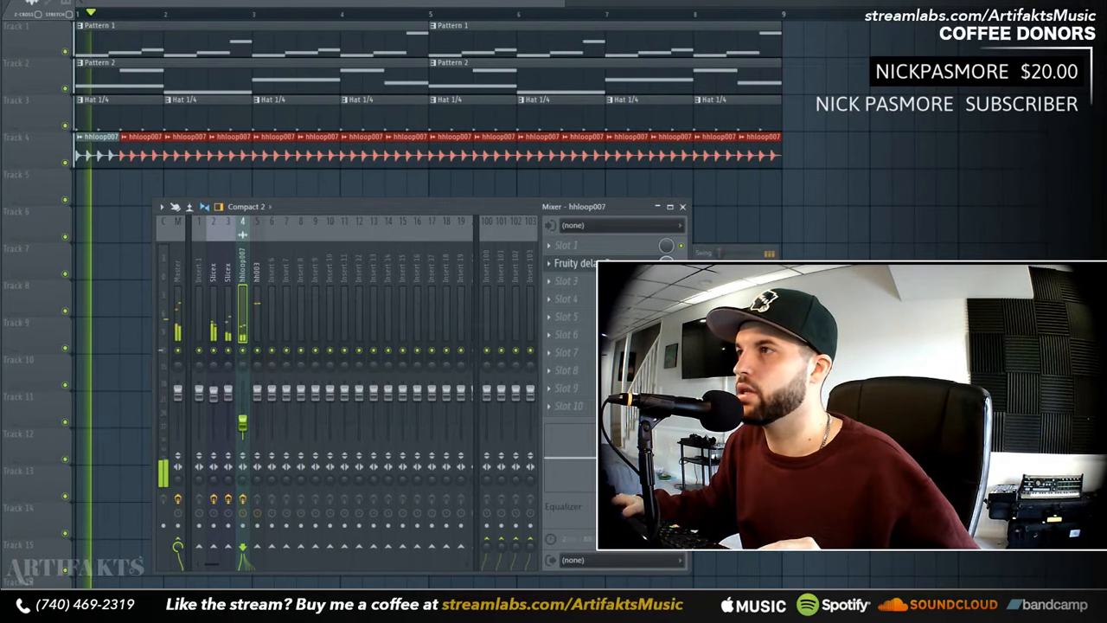
- Check the routing in the channel rack and assign hh003 back to mixer track 5
{"action": "key", "text": "F6"}
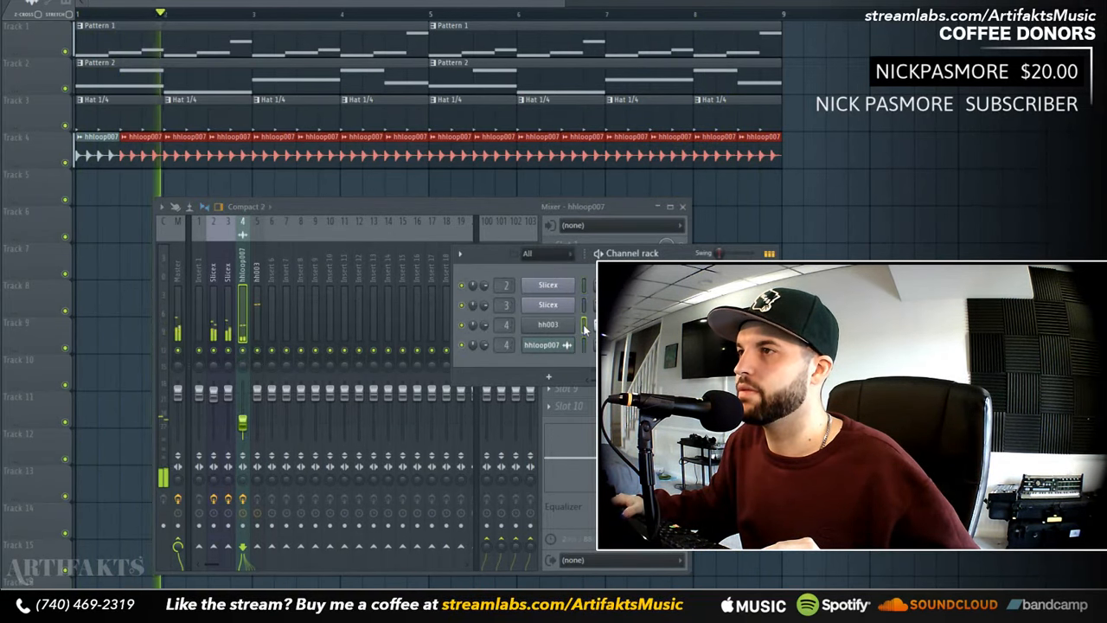
{"action": "right_click", "coordinate": [257, 223]}
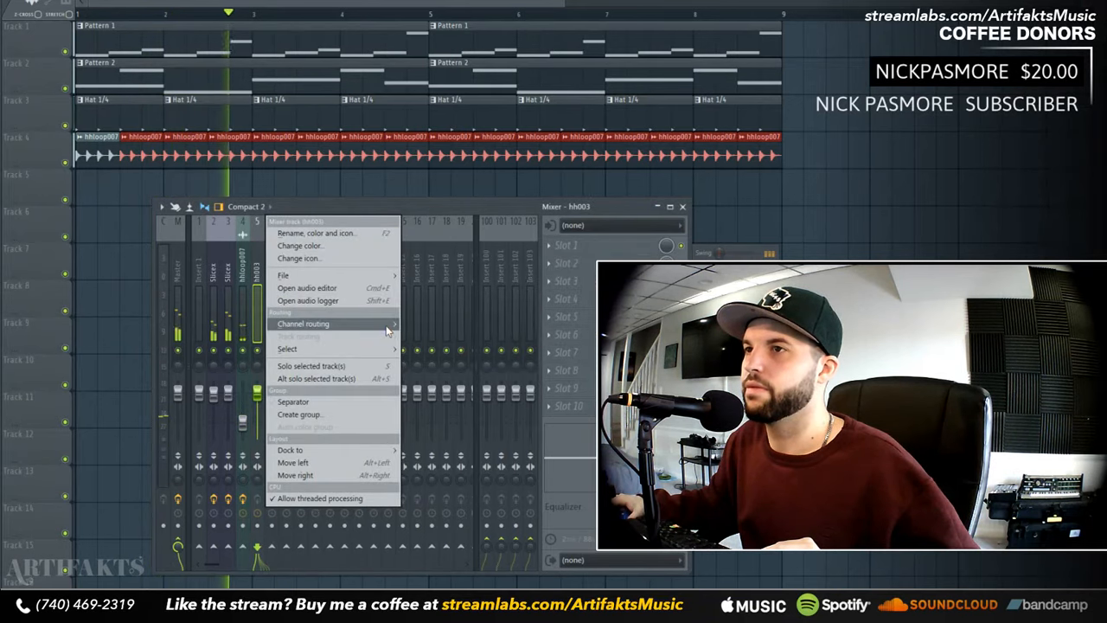
{"action": "mouse_move", "coordinate": [380, 324]}
{"action": "left_click", "coordinate": [419, 324]}
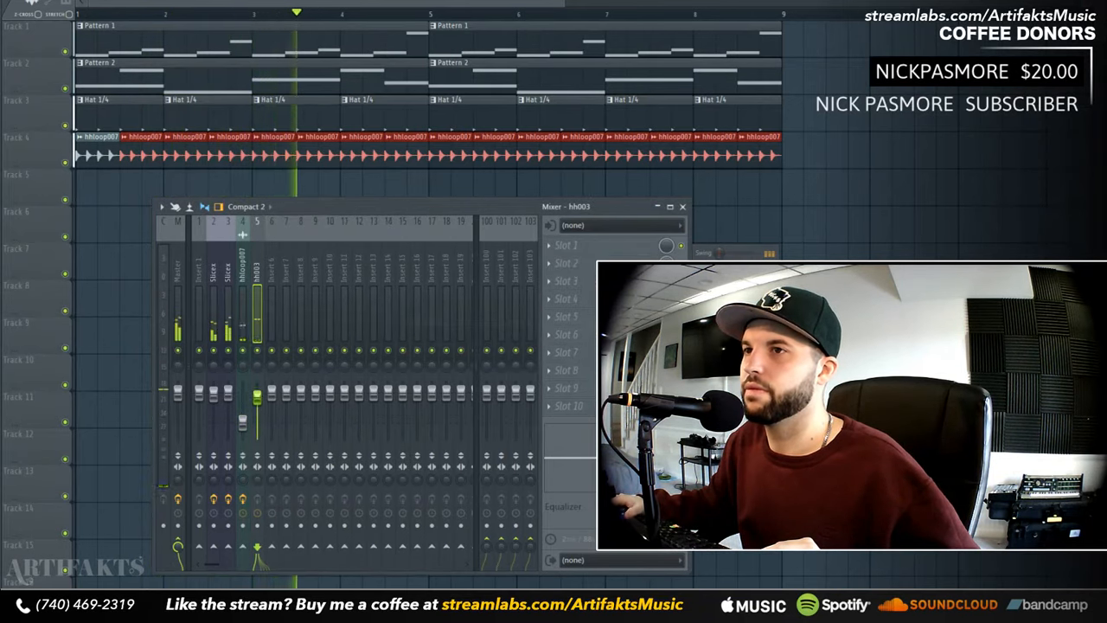
- Add Fruity parametric EQ 2 to slot 3 of the hhloop007 mixer track
{"action": "left_click", "coordinate": [246, 355]}
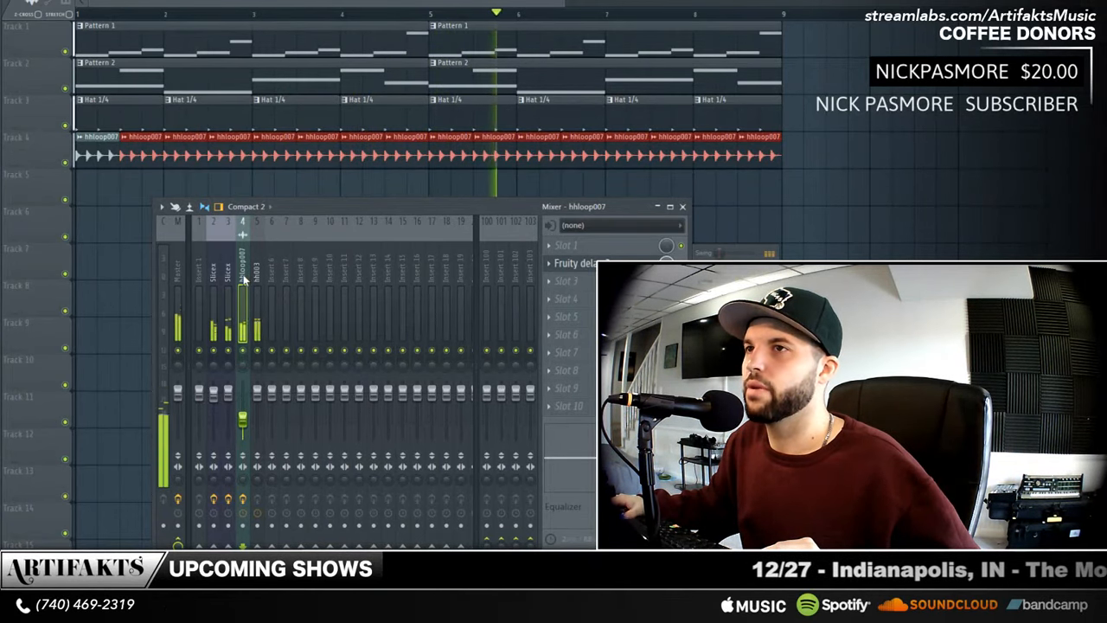
{"action": "left_click", "coordinate": [549, 280]}
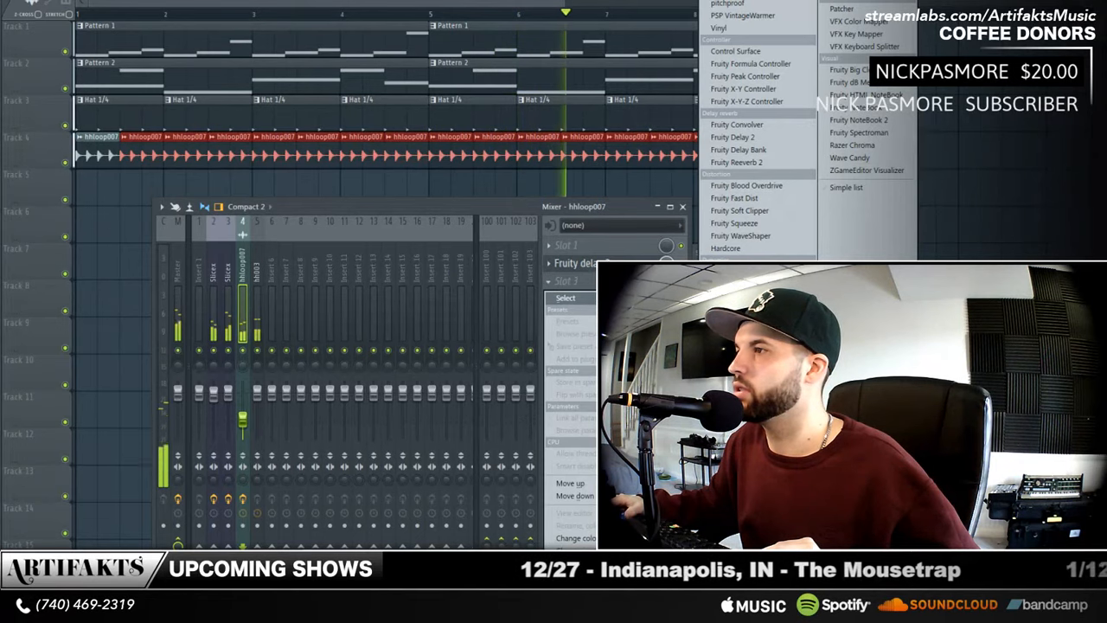
{"action": "left_click", "coordinate": [332, 287]}
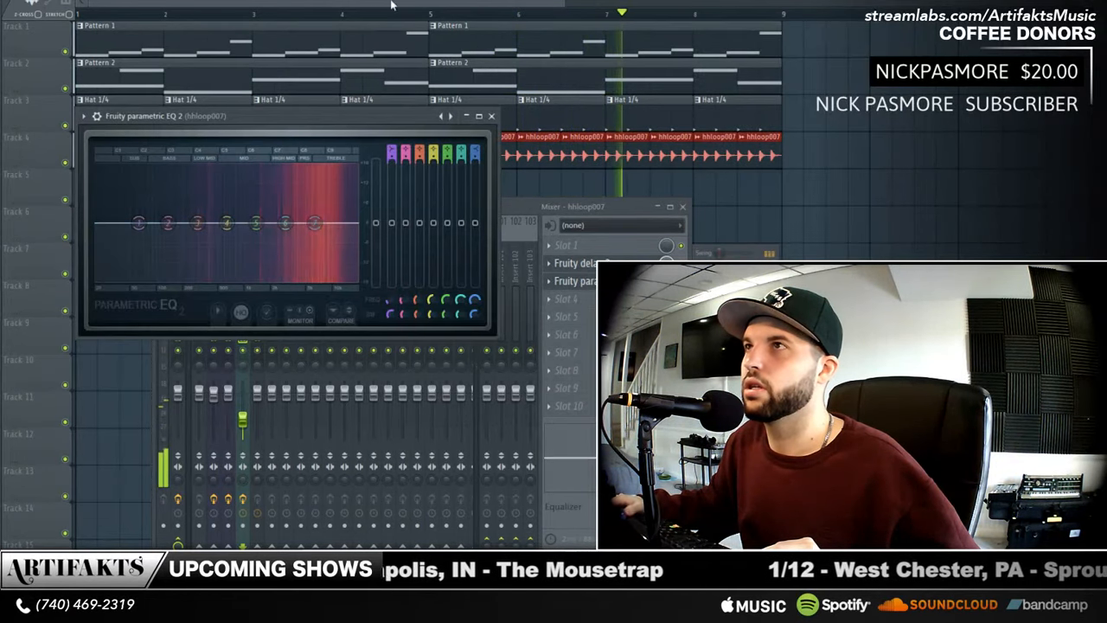
- Roll off the loop's treble with EQ band 7, pull down bands 6 and 3, and lower the hhloop007 track's fader slightly
{"action": "left_click_drag", "start_coordinate": [314, 222], "coordinate": [309, 279]}
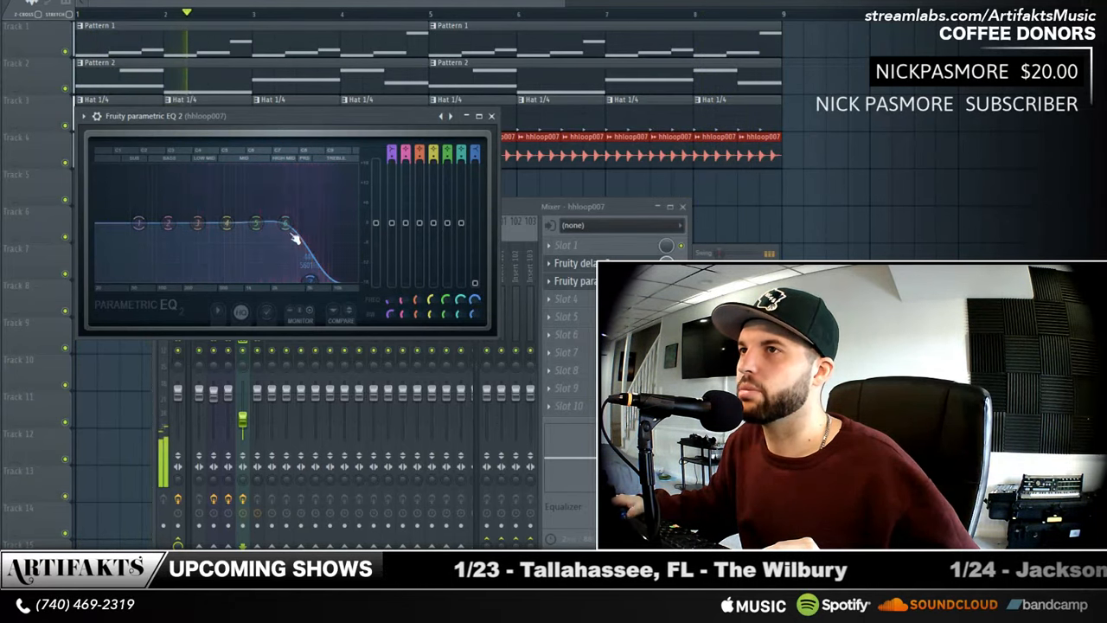
{"action": "left_click_drag", "start_coordinate": [286, 223], "coordinate": [354, 254]}
{"action": "left_click_drag", "start_coordinate": [198, 223], "coordinate": [212, 243]}
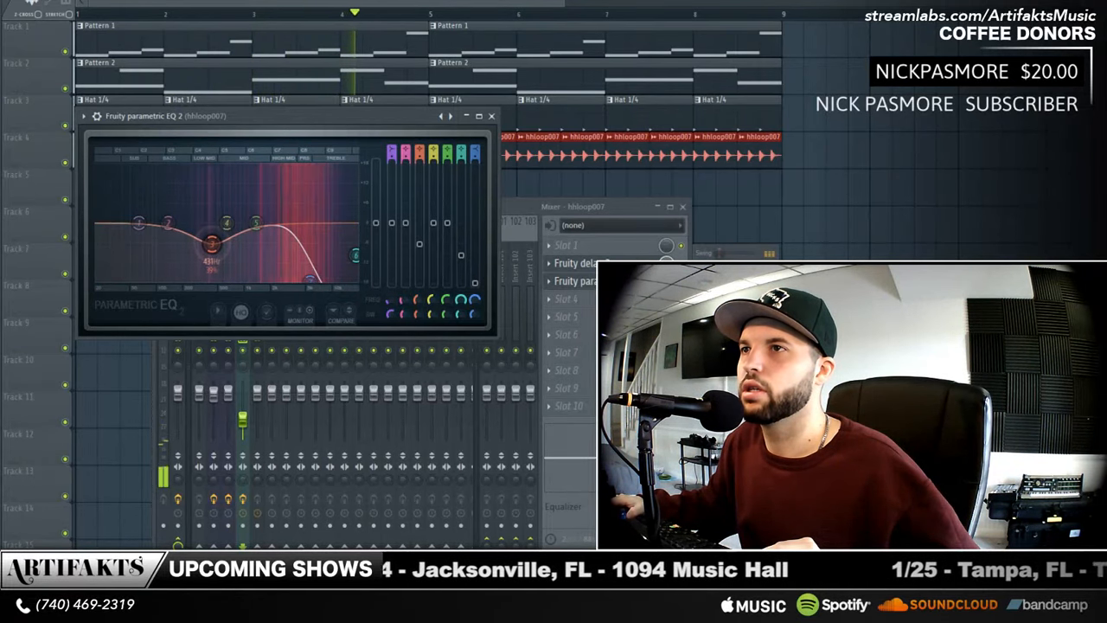
{"action": "left_click", "coordinate": [492, 116]}
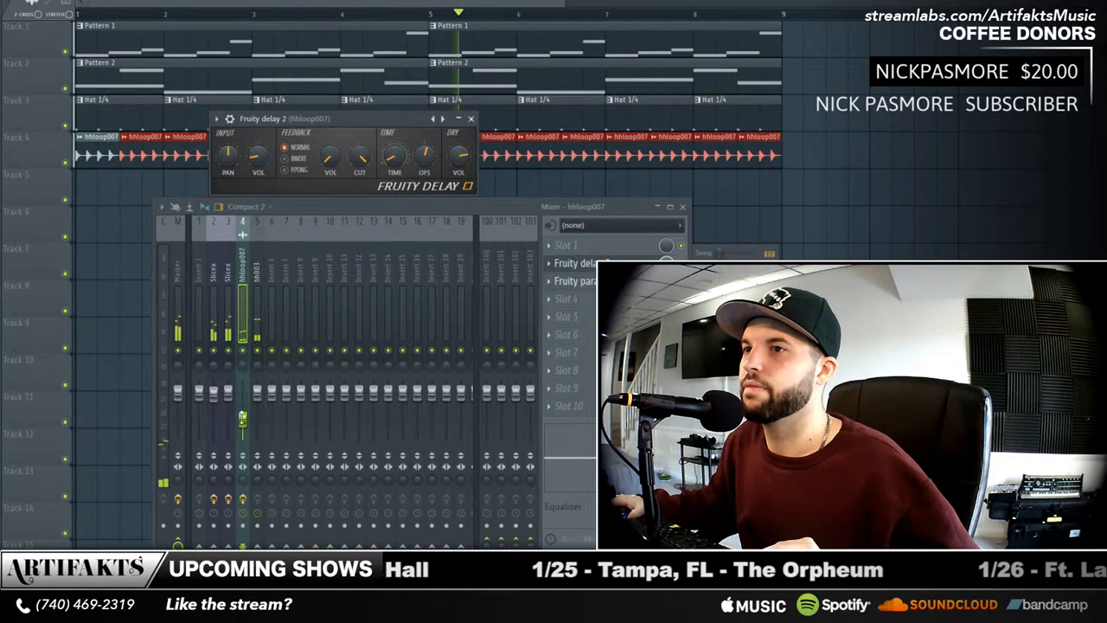
{"action": "left_click_drag", "start_coordinate": [242, 418], "coordinate": [242, 420]}
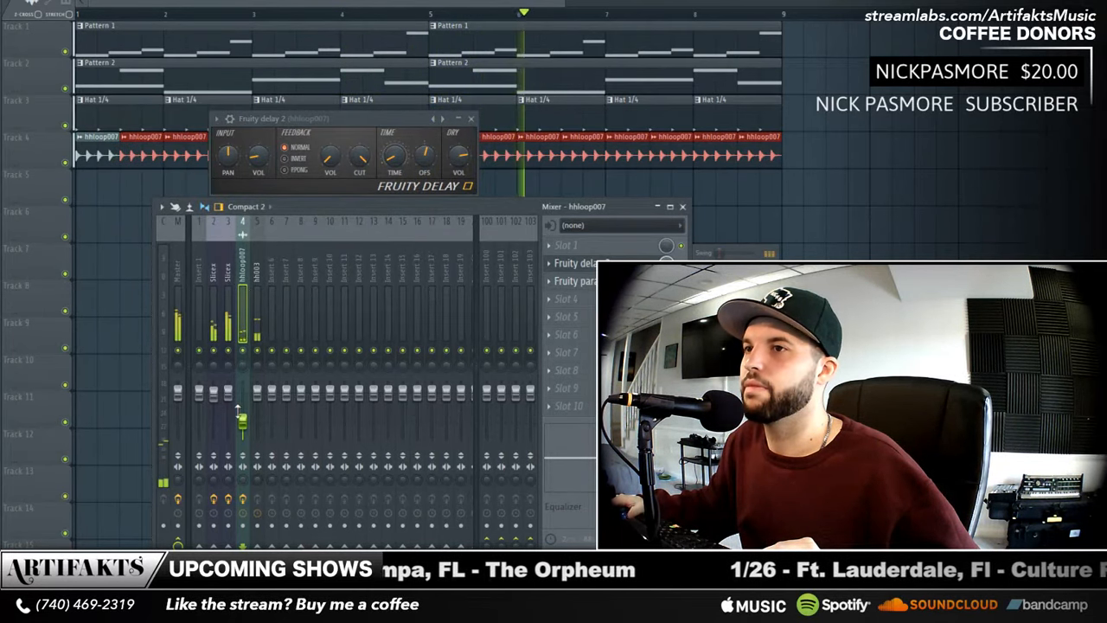
- Open the Hat 1/4 pattern in the piano roll and paste a copy of its four hits half a beat later
{"action": "left_click", "coordinate": [138, 121]}
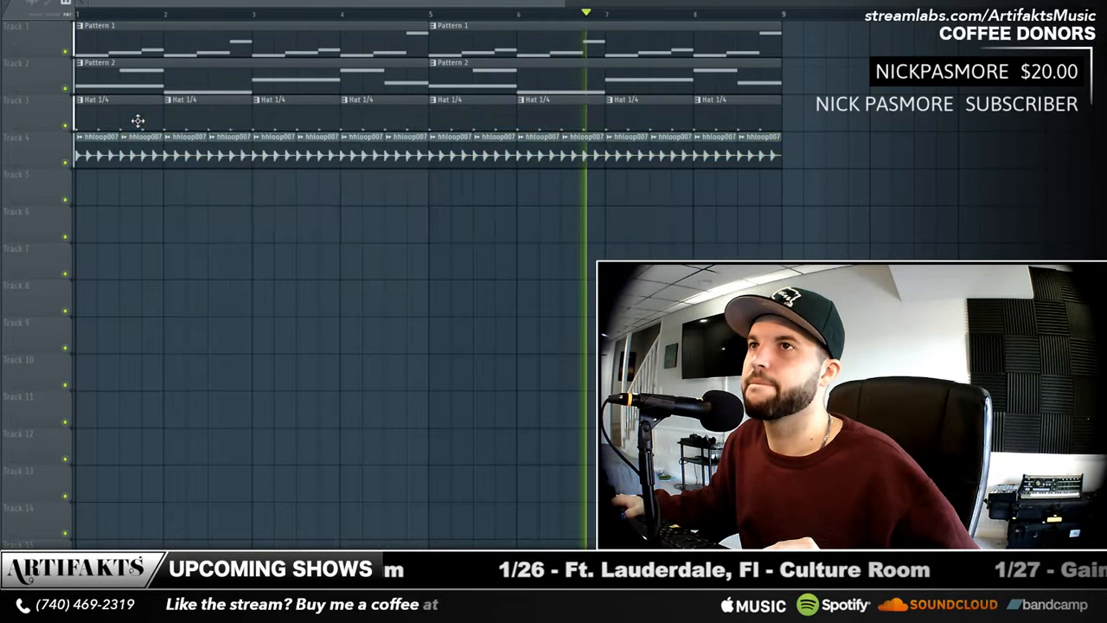
{"action": "double_click", "coordinate": [138, 121]}
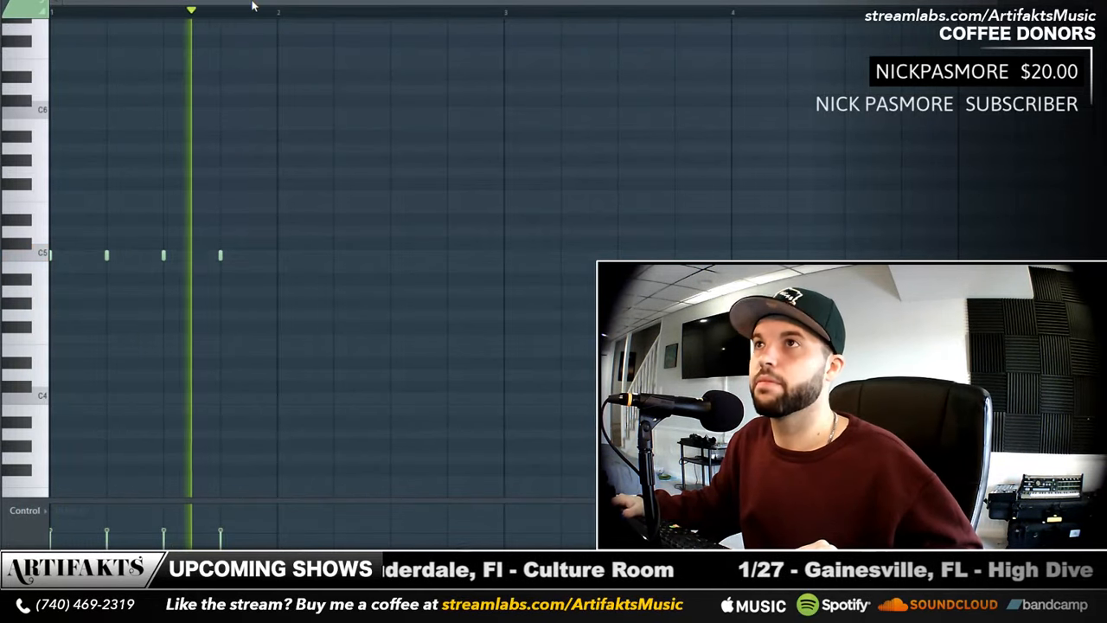
{"action": "key", "text": "ctrl+a"}
{"action": "key", "text": "ctrl+c"}
{"action": "key", "text": "ctrl+v"}
{"action": "key", "text": "shift+Right"}
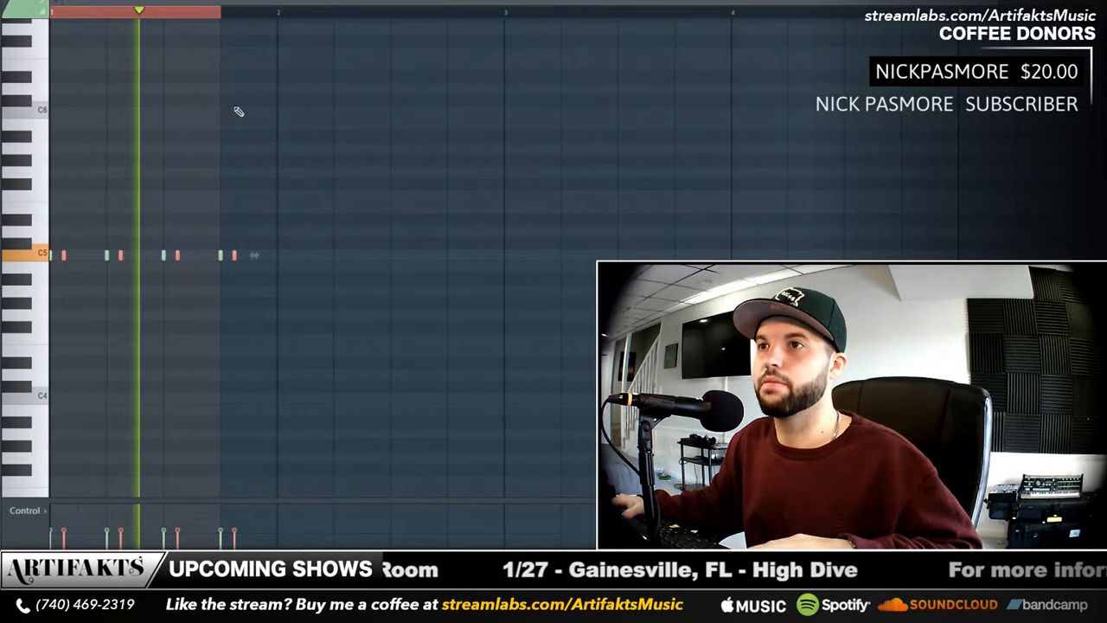
{"action": "left_click_drag", "start_coordinate": [176, 257], "coordinate": [192, 259]}
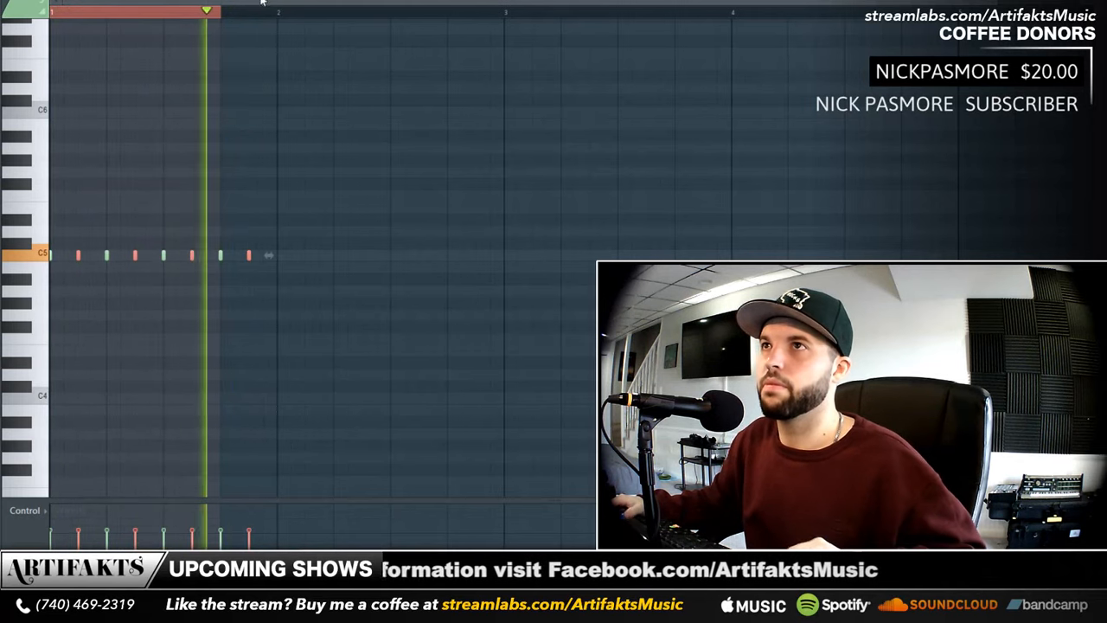
- Duplicate all the hat hits a quarter beat later to fill the bar with sixteenth notes
{"action": "key", "text": "ctrl+a"}
{"action": "key", "text": "ctrl+c"}
{"action": "key", "text": "ctrl+v"}
{"action": "key", "text": "shift+Right"}
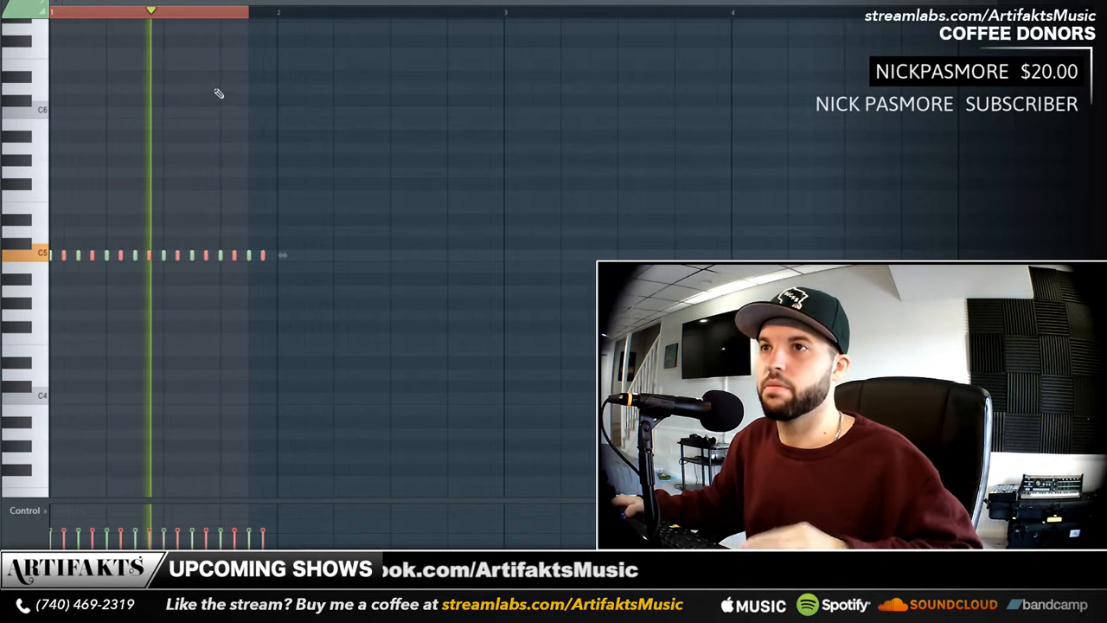
- Set the piano roll snap to none, lower the velocities of the selected in-between hat hits to near zero, and deselect them
{"action": "left_click", "coordinate": [39, 2]}
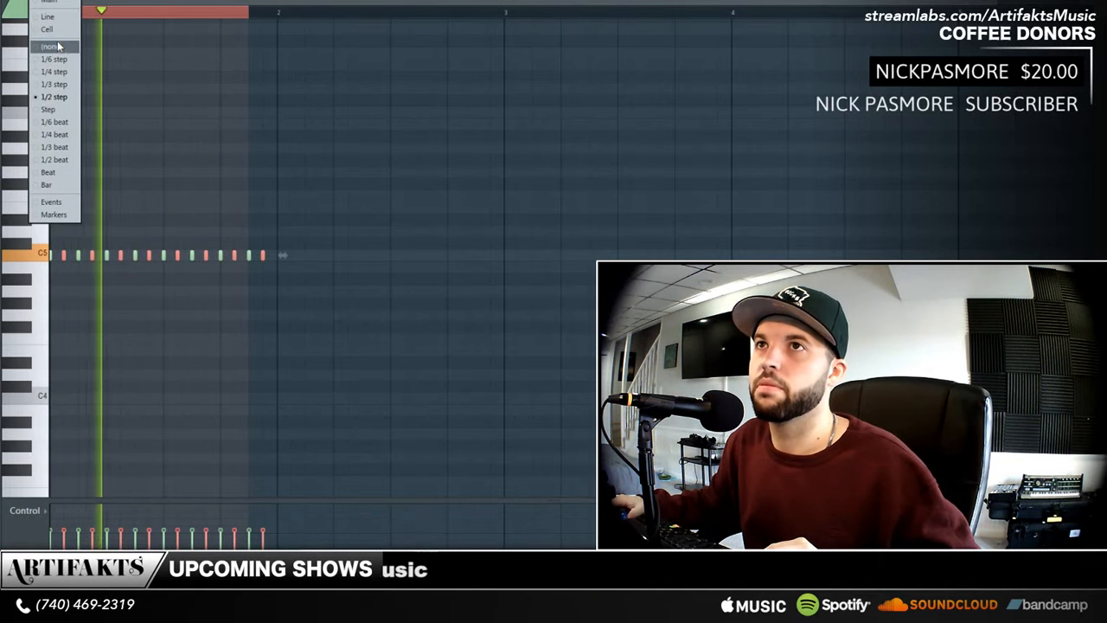
{"action": "left_click", "coordinate": [58, 46]}
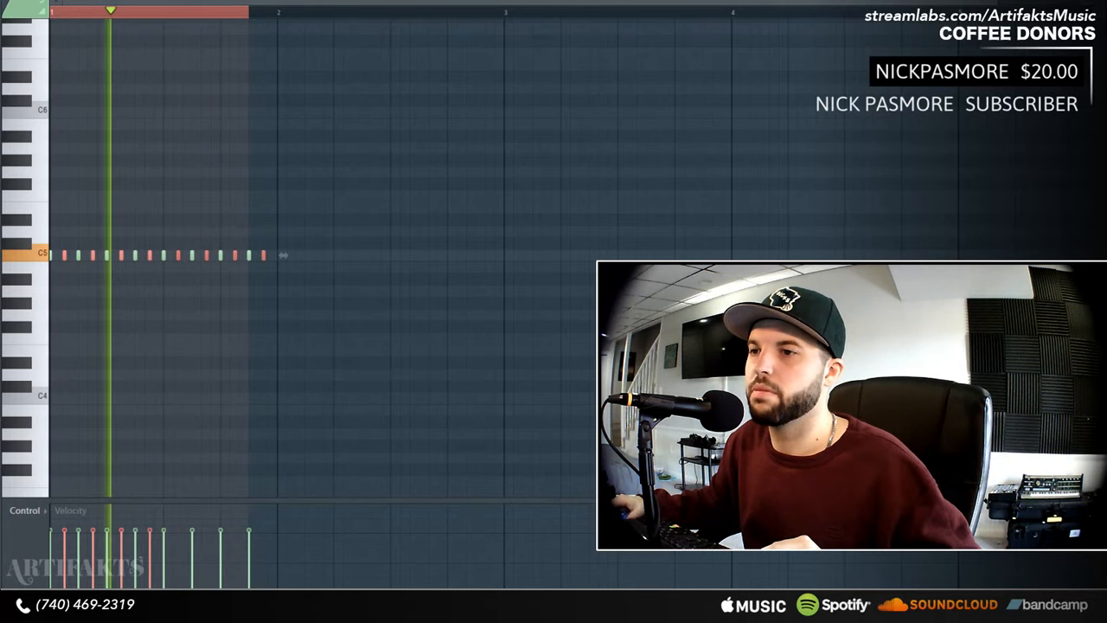
{"action": "mouse_move", "coordinate": [156, 587]}
{"action": "left_mouse_down"}
{"action": "mouse_move", "coordinate": [61, 588]}
{"action": "mouse_move", "coordinate": [118, 586]}
{"action": "left_mouse_up"}
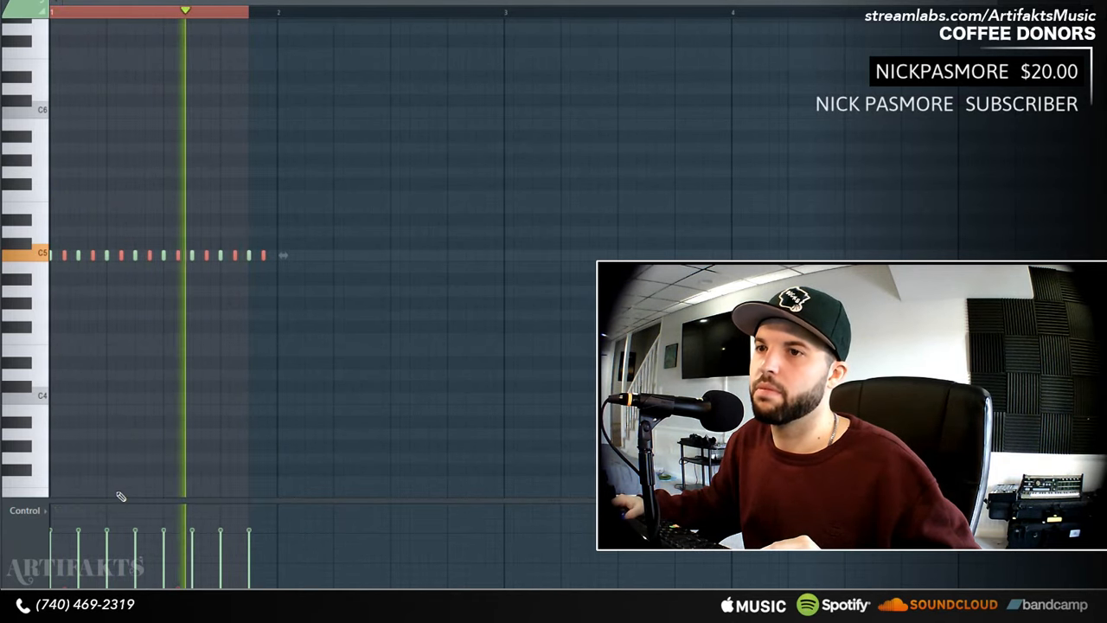
{"action": "left_click", "coordinate": [320, 459], "text": "ctrl"}
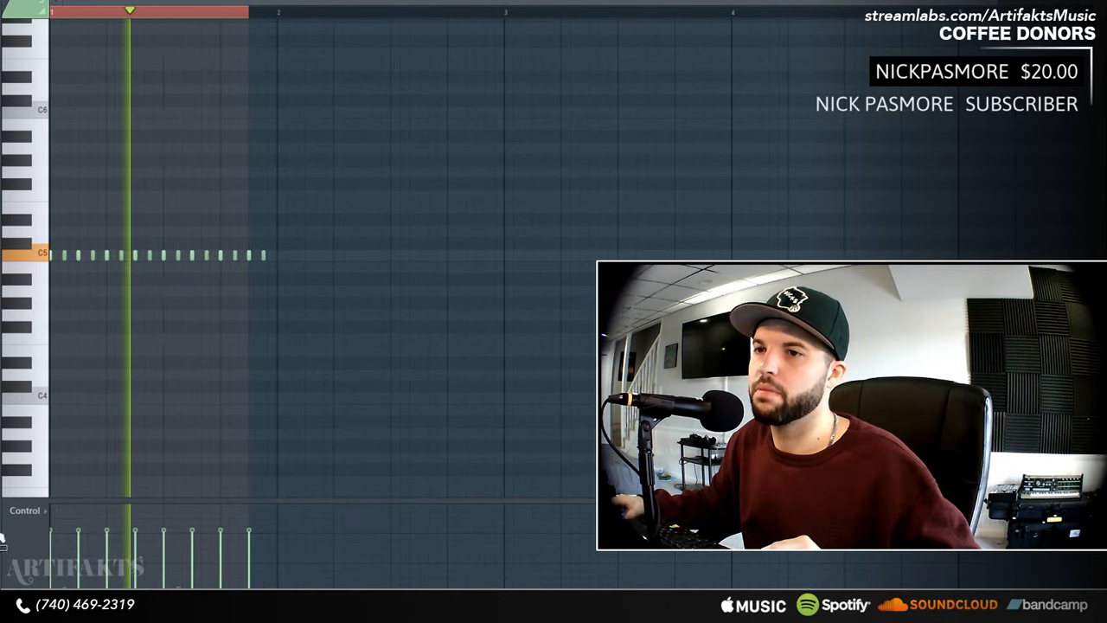
- Vary the velocities of the remaining hat hits, lowering some slightly and others to about half, for a more human groove
{"action": "left_click", "coordinate": [79, 560]}
{"action": "left_click_drag", "start_coordinate": [107, 544], "coordinate": [122, 544]}
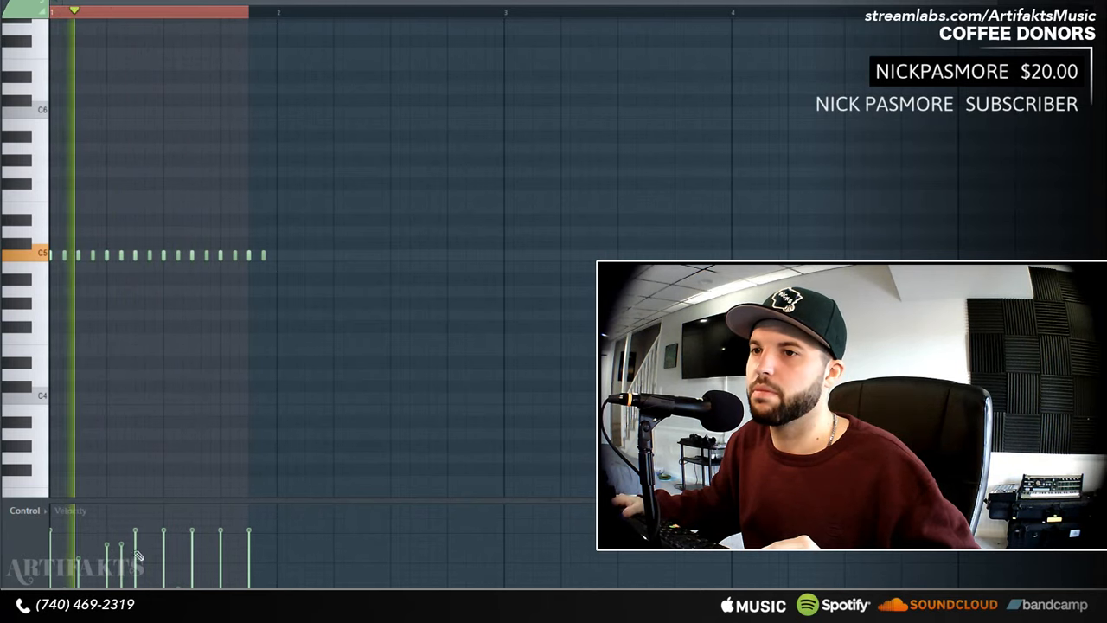
{"action": "left_click", "coordinate": [122, 590]}
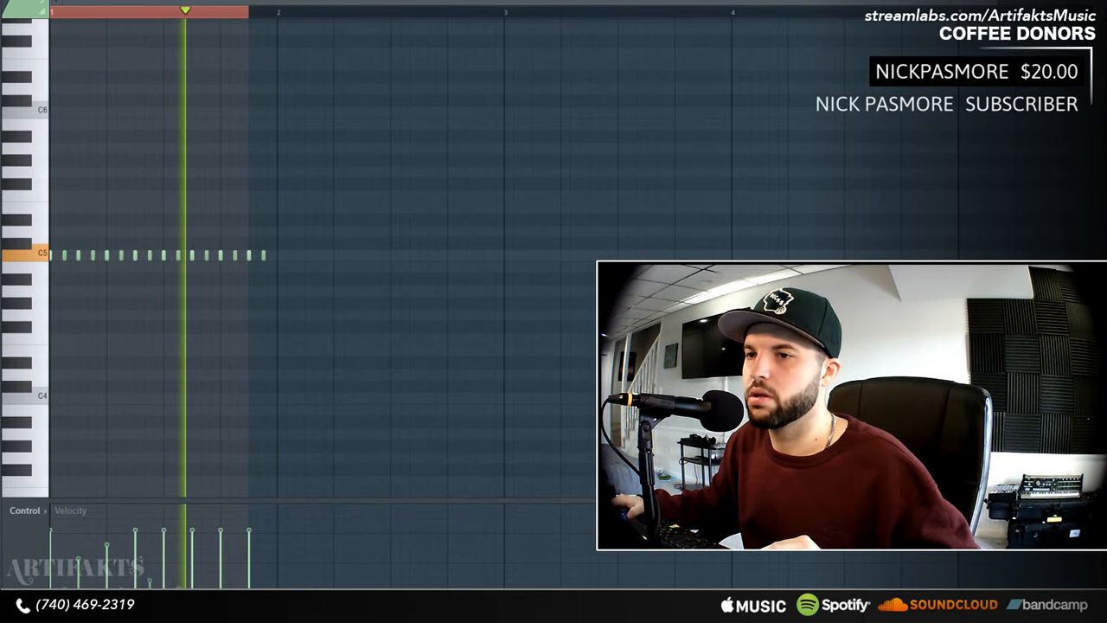
{"action": "left_click", "coordinate": [135, 542]}
{"action": "left_click", "coordinate": [193, 560]}
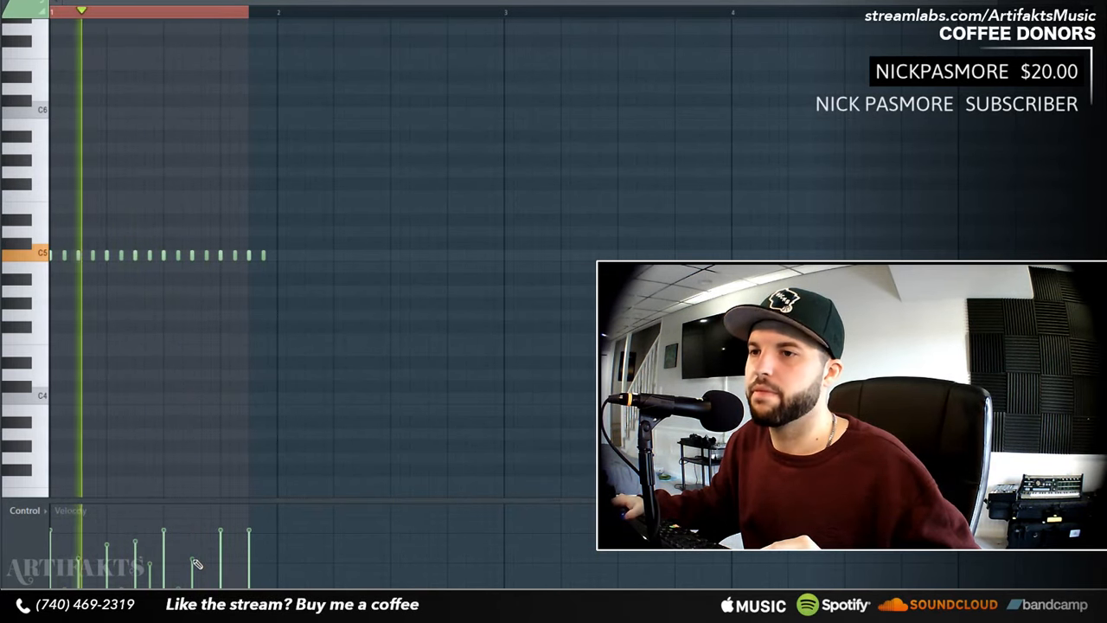
{"action": "left_click", "coordinate": [221, 541]}
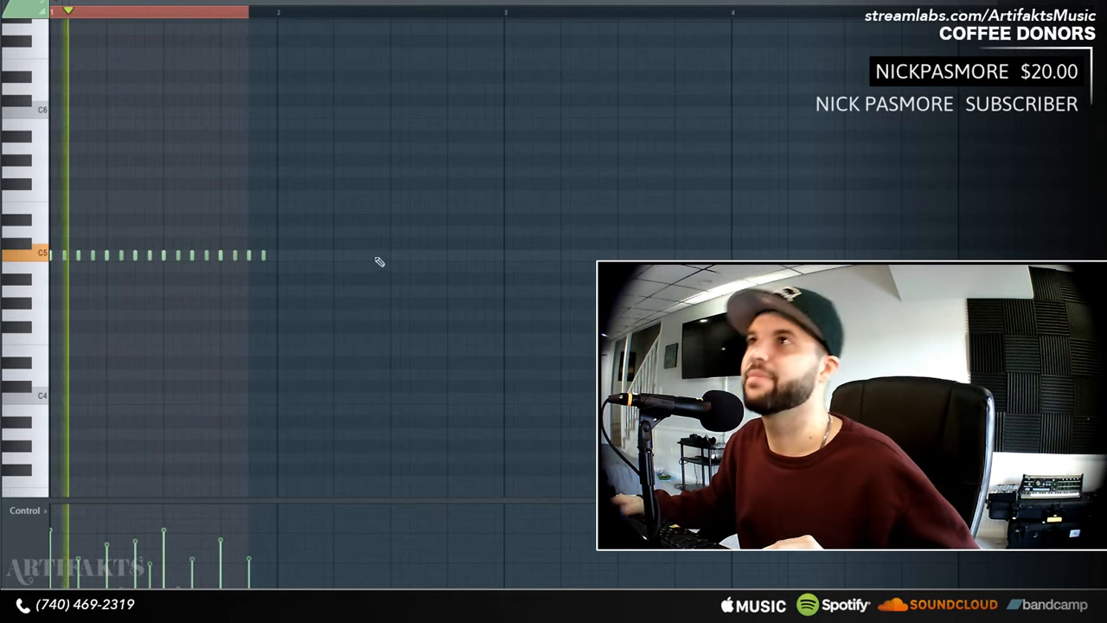
- Stop playback and add Fruity parametric EQ 2 to slot 2 of the hh003 mixer track
{"action": "key", "text": "space"}
{"action": "key", "text": "F9"}
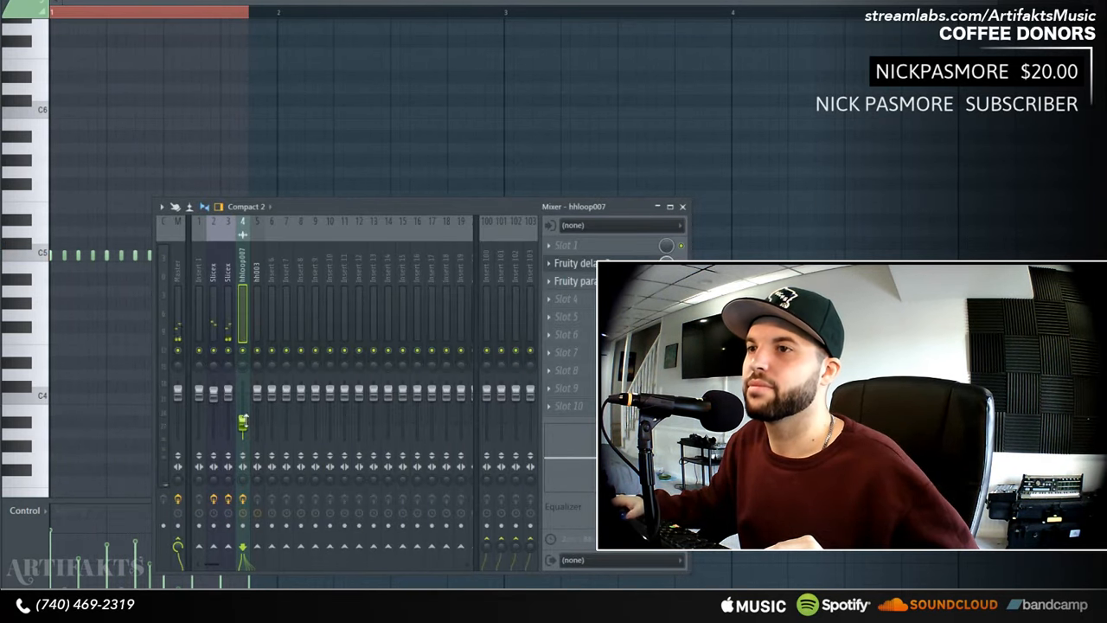
{"action": "left_click", "coordinate": [263, 279]}
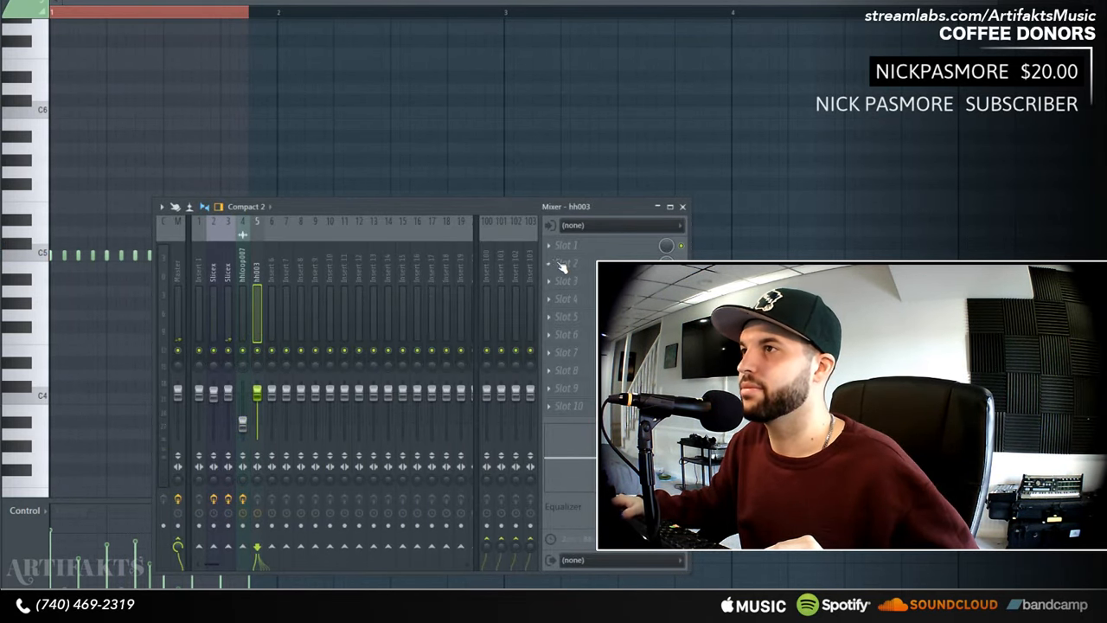
{"action": "left_click", "coordinate": [553, 263]}
{"action": "left_click", "coordinate": [752, 389]}
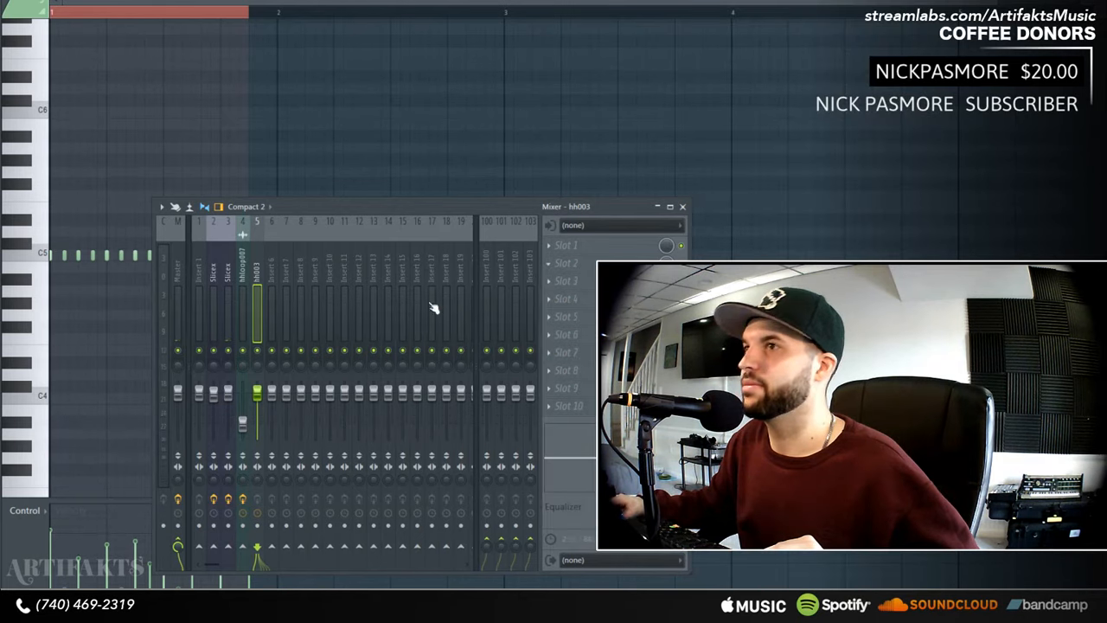
- Roll off the hh003 track's lows with EQ band 1 and raise the treble slightly with band 7 during playback
{"action": "left_click_drag", "start_coordinate": [155, 240], "coordinate": [204, 296]}
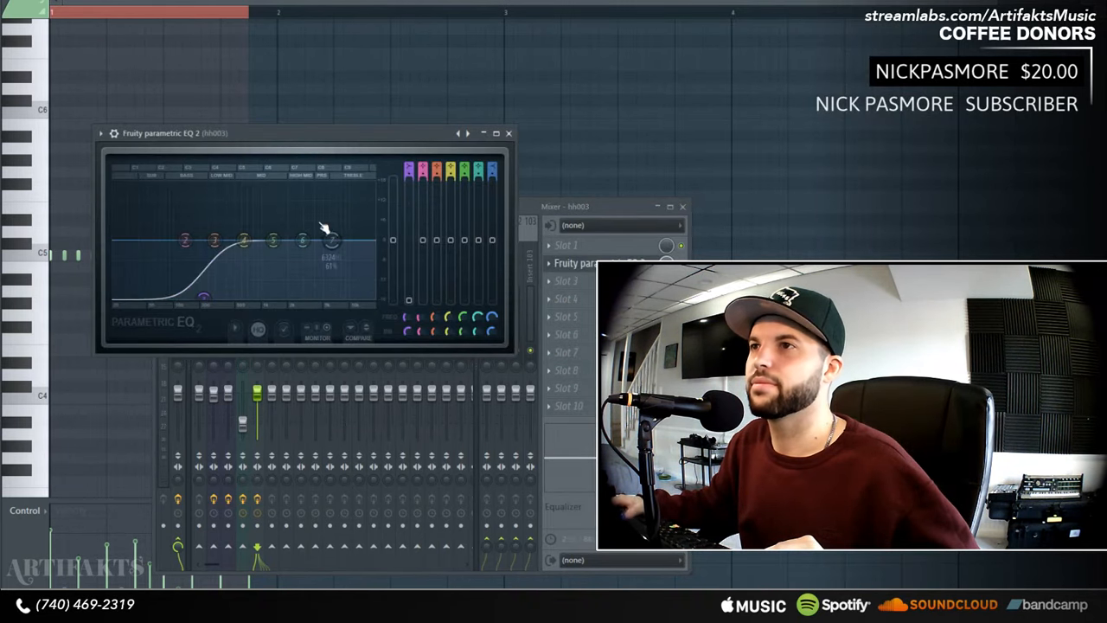
{"action": "key", "text": "space"}
{"action": "left_click_drag", "start_coordinate": [336, 228], "coordinate": [343, 227]}
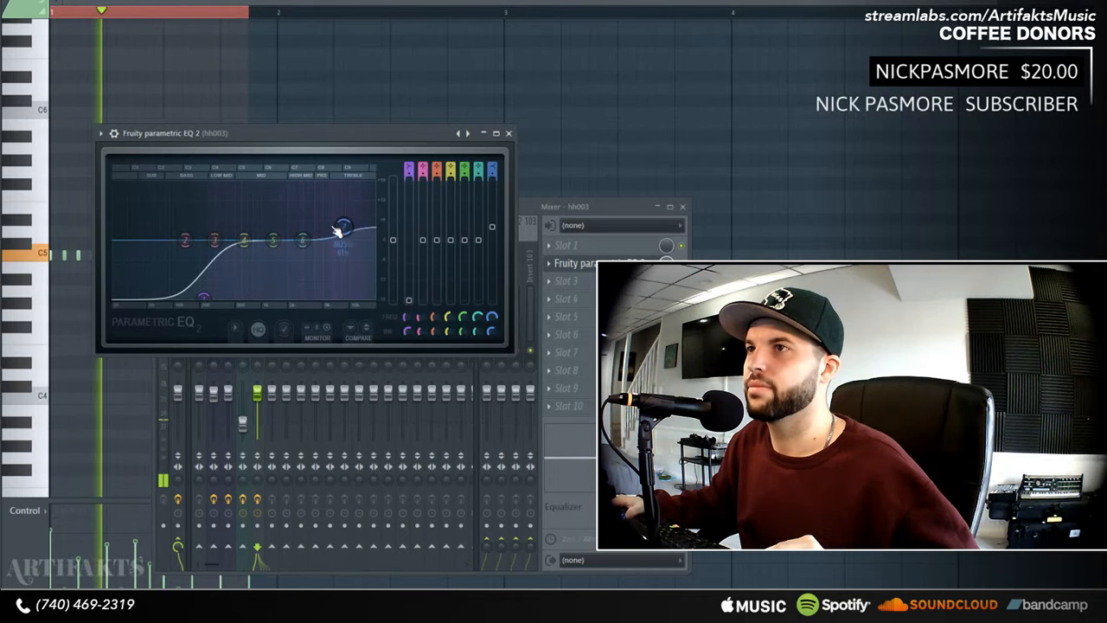
{"action": "left_click", "coordinate": [508, 134]}
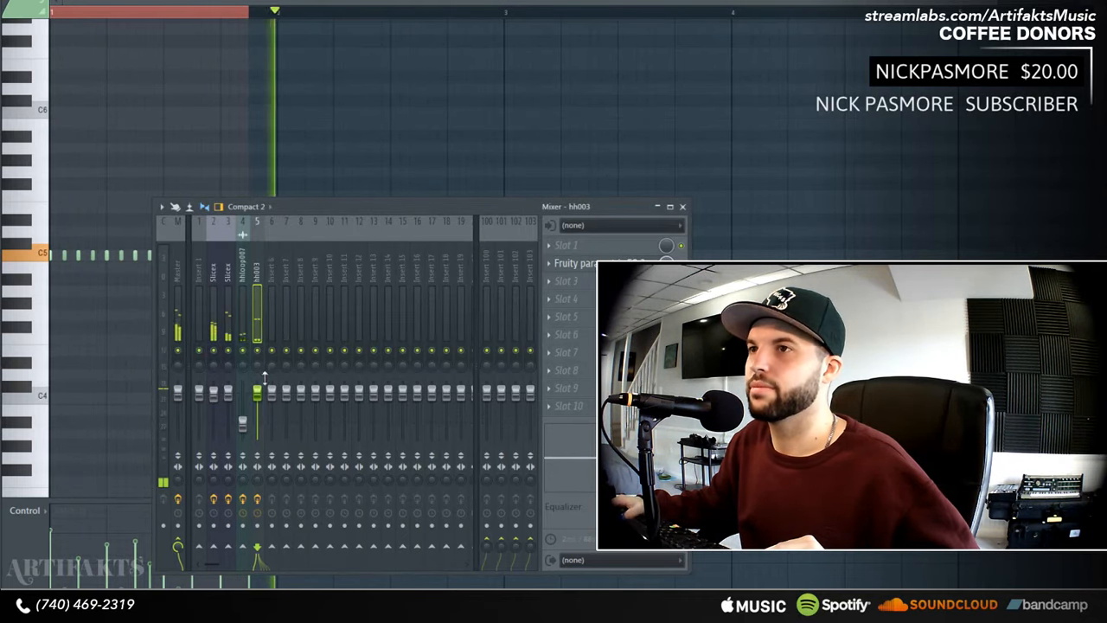
- Add the drum samples bdrum004, bdrum010, snare018 and ohh023 as new channels in the channel rack
{"action": "key", "text": "F6"}
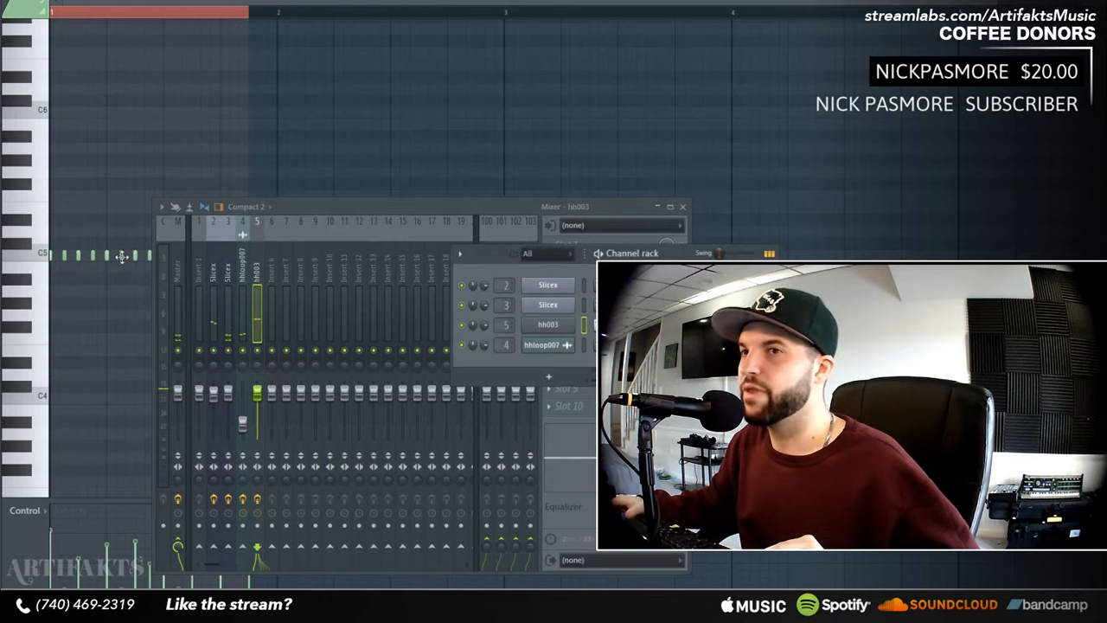
{"action": "key", "text": "space"}
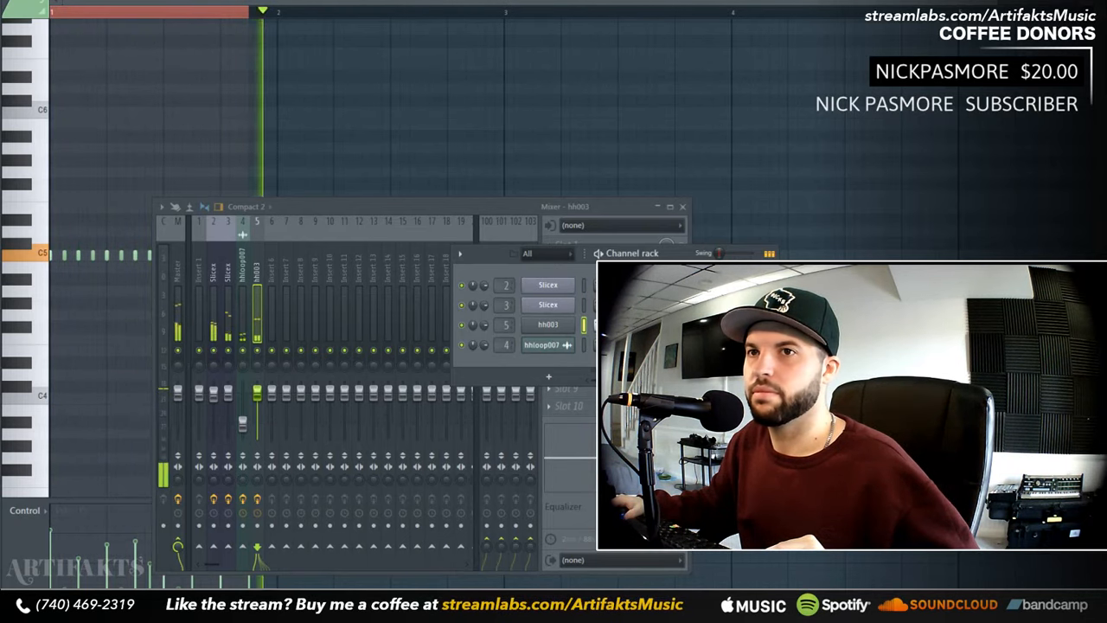
{"action": "left_click_drag", "start_coordinate": [2, 346], "coordinate": [523, 371]}
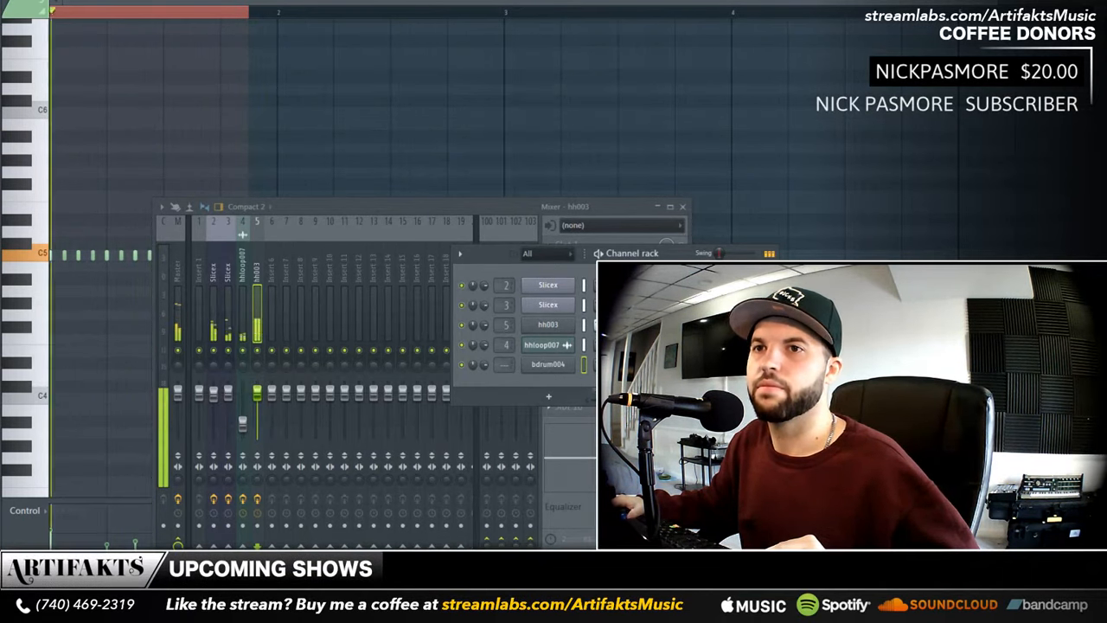
{"action": "left_click_drag", "start_coordinate": [1, 424], "coordinate": [539, 378]}
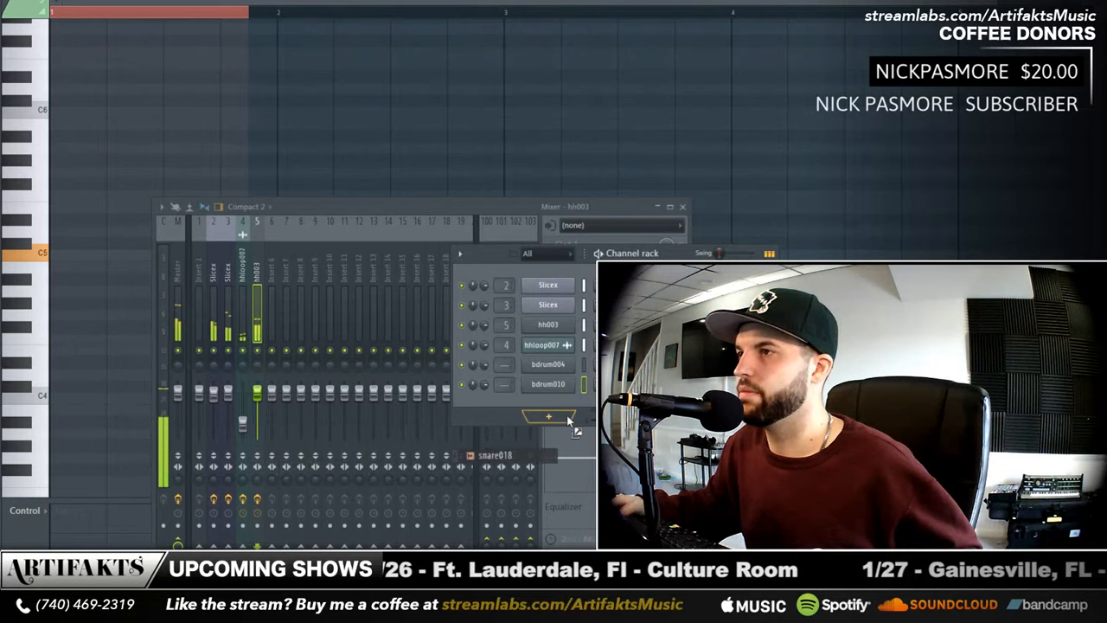
{"action": "left_click_drag", "start_coordinate": [566, 416], "coordinate": [563, 419]}
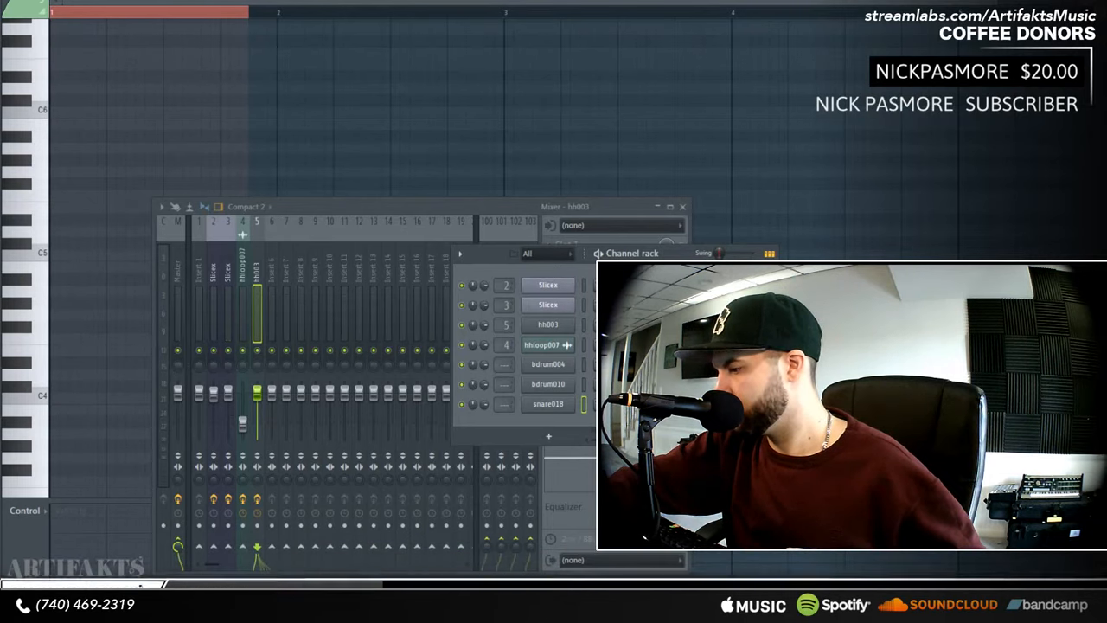
{"action": "key", "text": "space"}
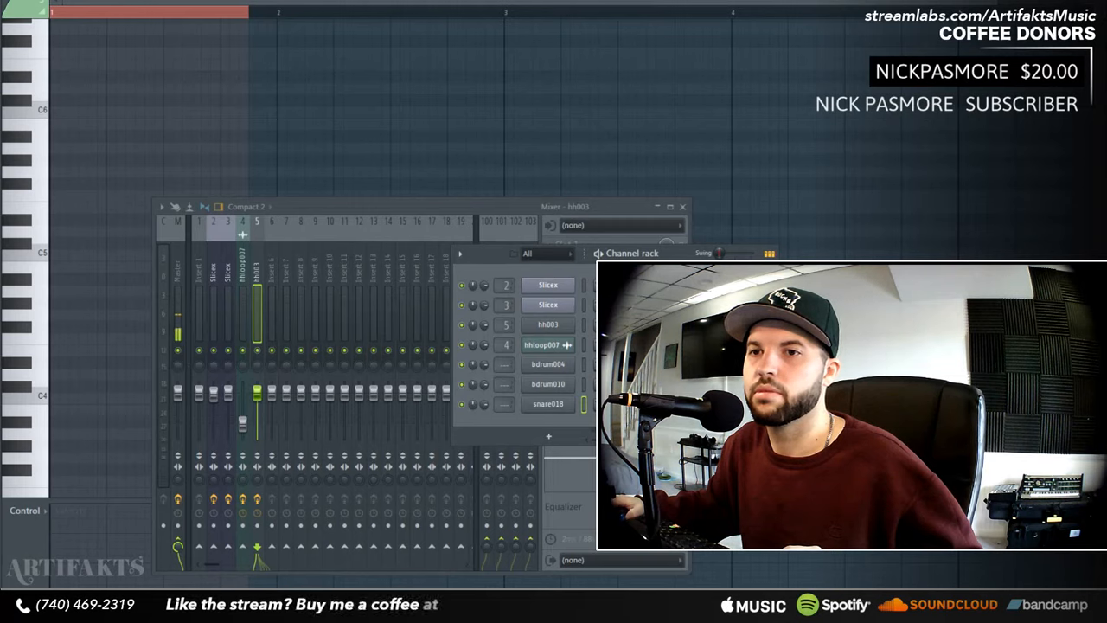
{"action": "left_click_drag", "start_coordinate": [2, 407], "coordinate": [533, 423]}
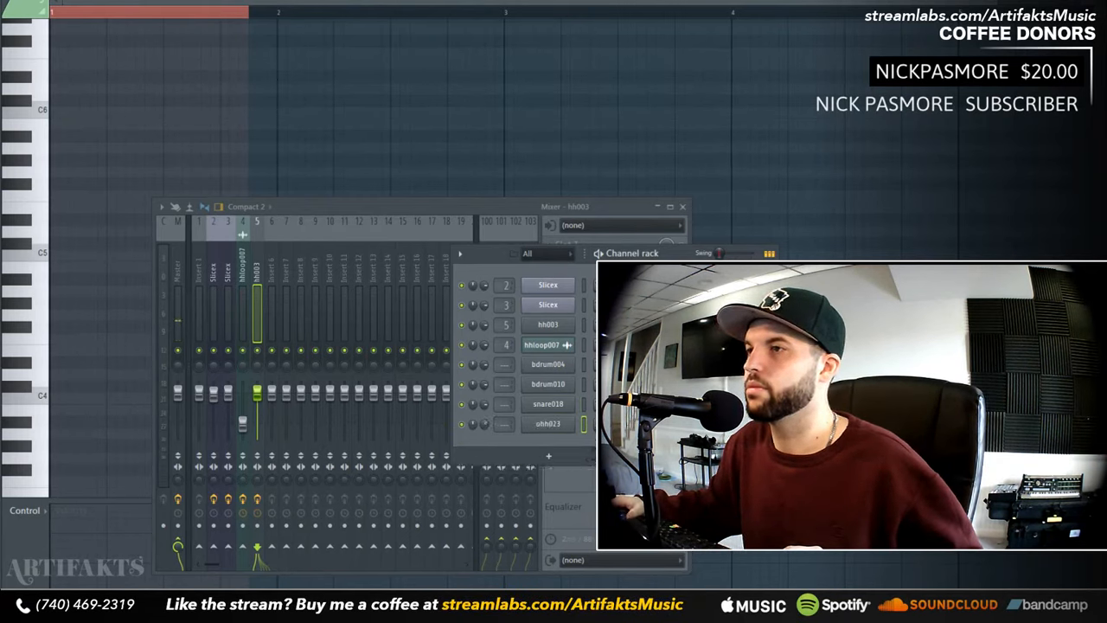
- Set the ohh023 channel's cut group to 5 and its cut-by group to 6
{"action": "left_click", "coordinate": [561, 427]}
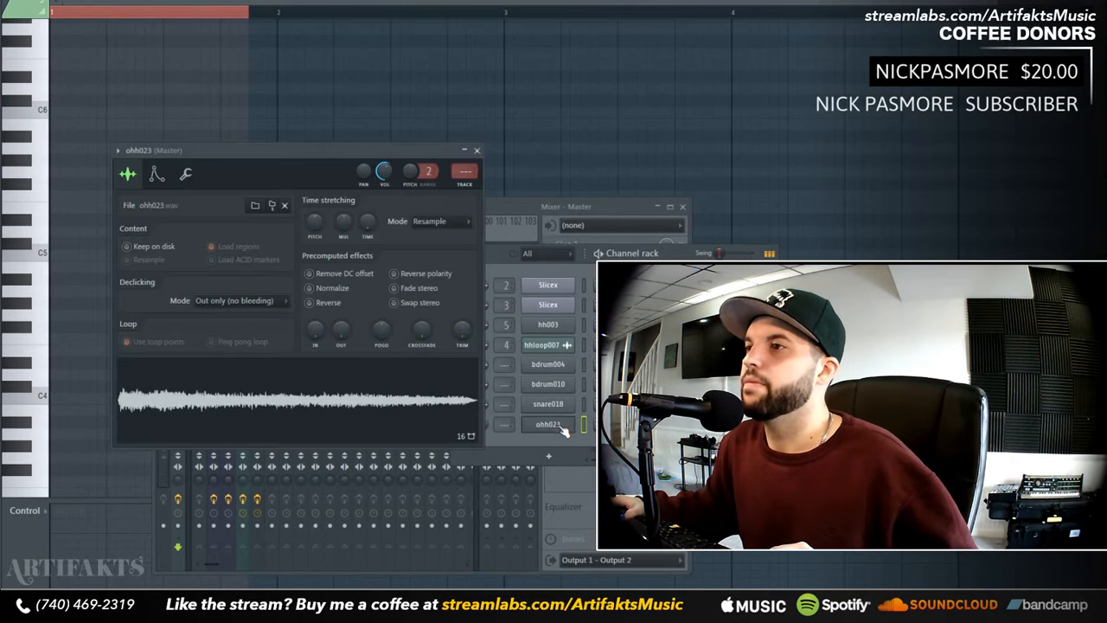
{"action": "left_click", "coordinate": [157, 174]}
{"action": "left_click", "coordinate": [185, 174]}
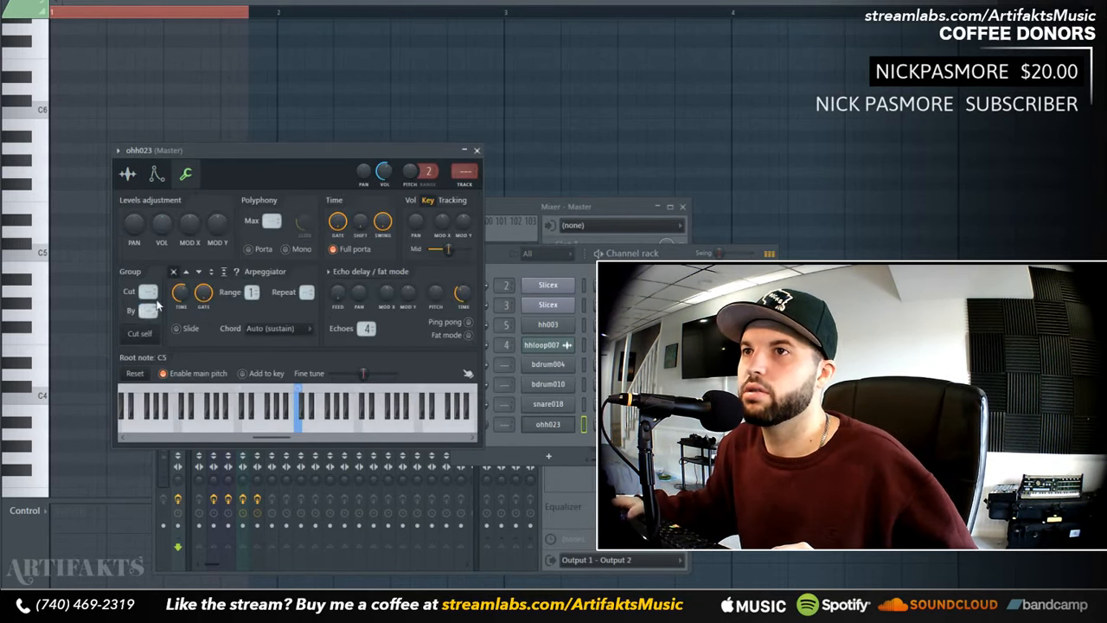
{"action": "left_click_drag", "start_coordinate": [148, 292], "coordinate": [147, 290]}
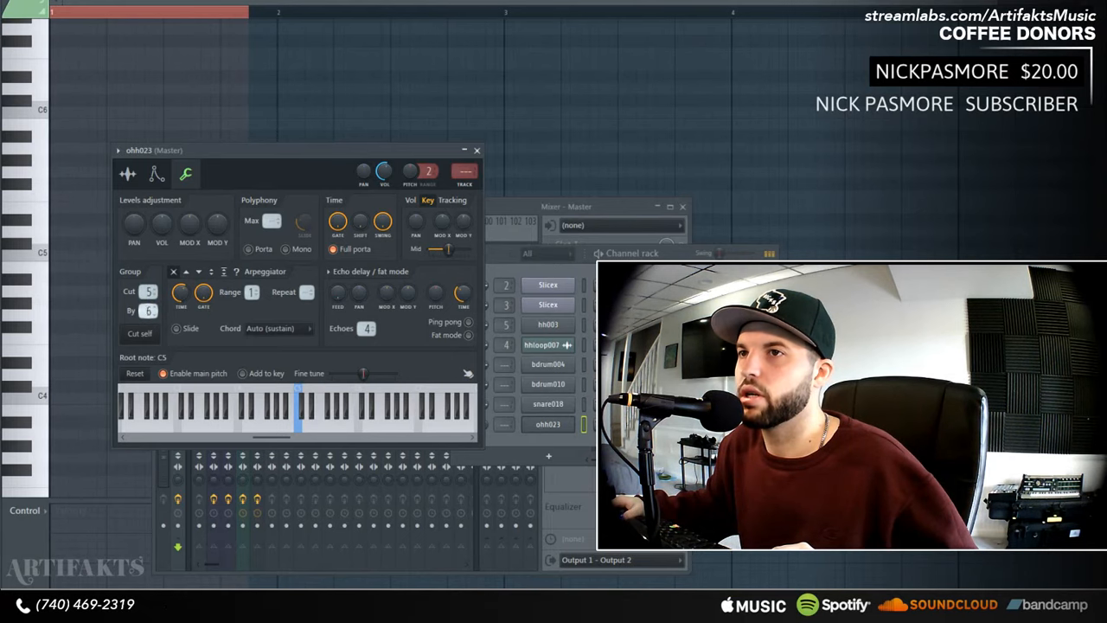
{"action": "left_click", "coordinate": [477, 152]}
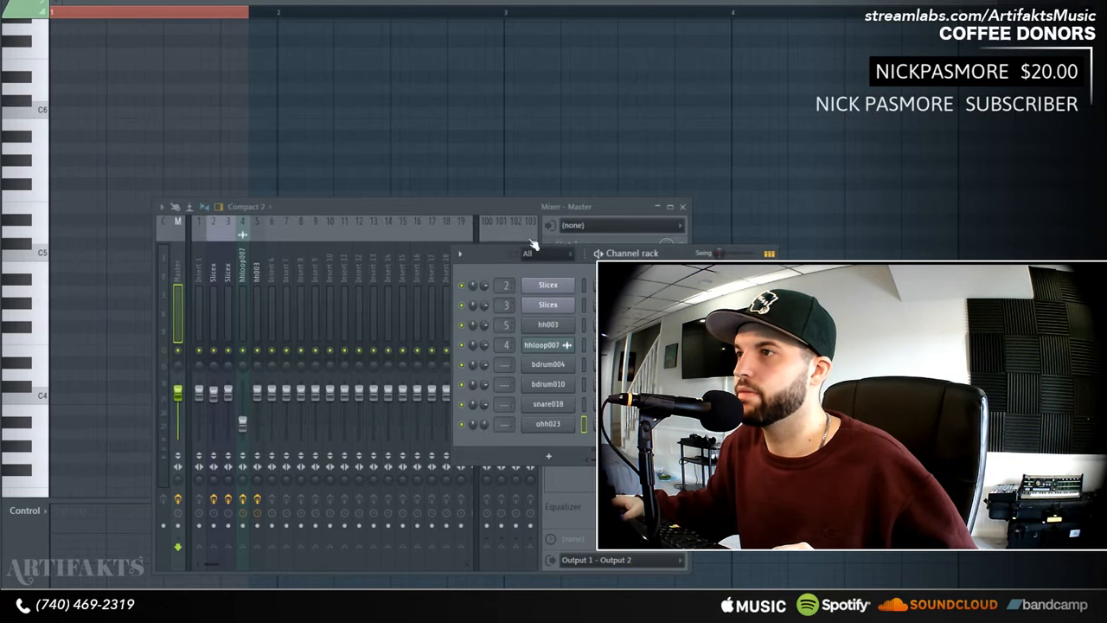
- Set both the cut group and the cut-by group of the bdrum010 channel to 5
{"action": "left_click", "coordinate": [562, 385]}
{"action": "left_click", "coordinate": [122, 141]}
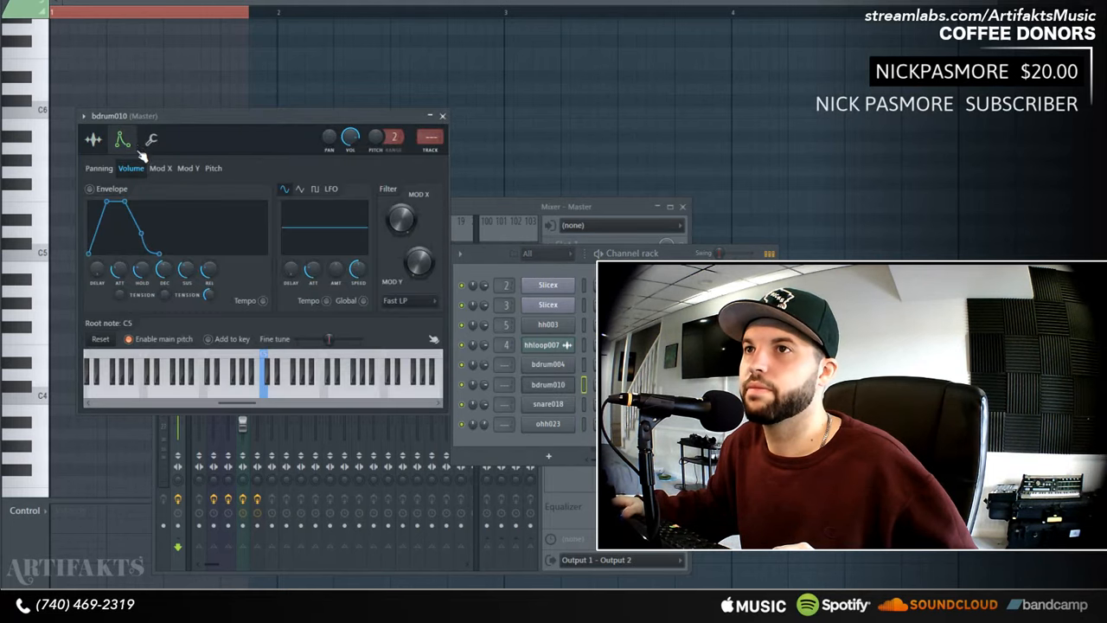
{"action": "left_click", "coordinate": [150, 142]}
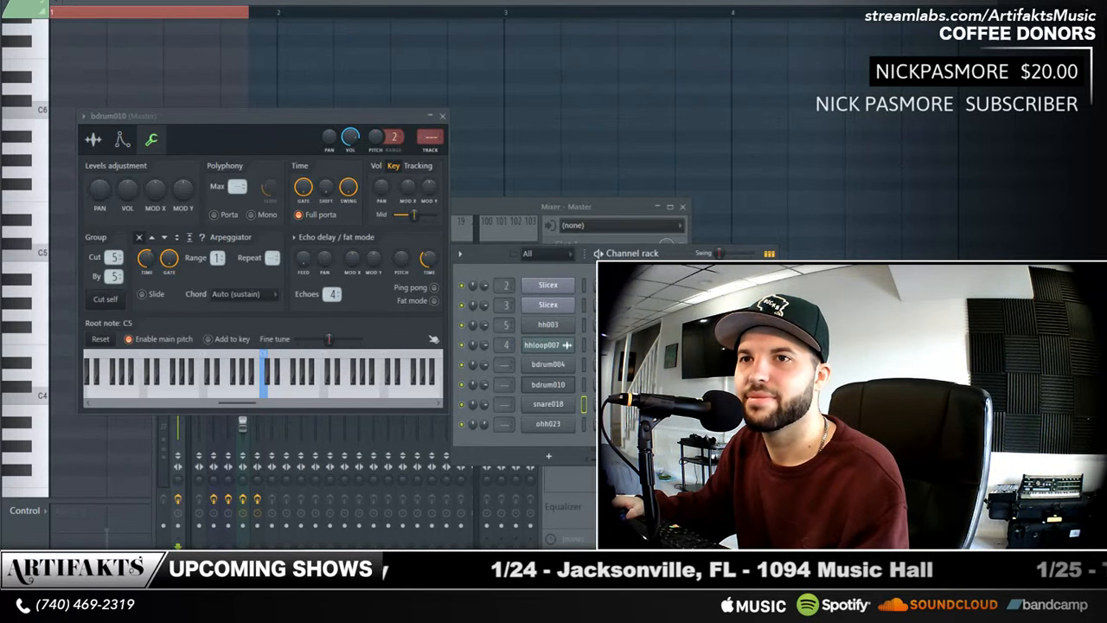
- Add the Snare Clap 1 sample as a new channel and place Pattern 5 across bars 1 to 8 of playlist track 5
{"action": "left_click_drag", "start_coordinate": [523, 439], "coordinate": [530, 446]}
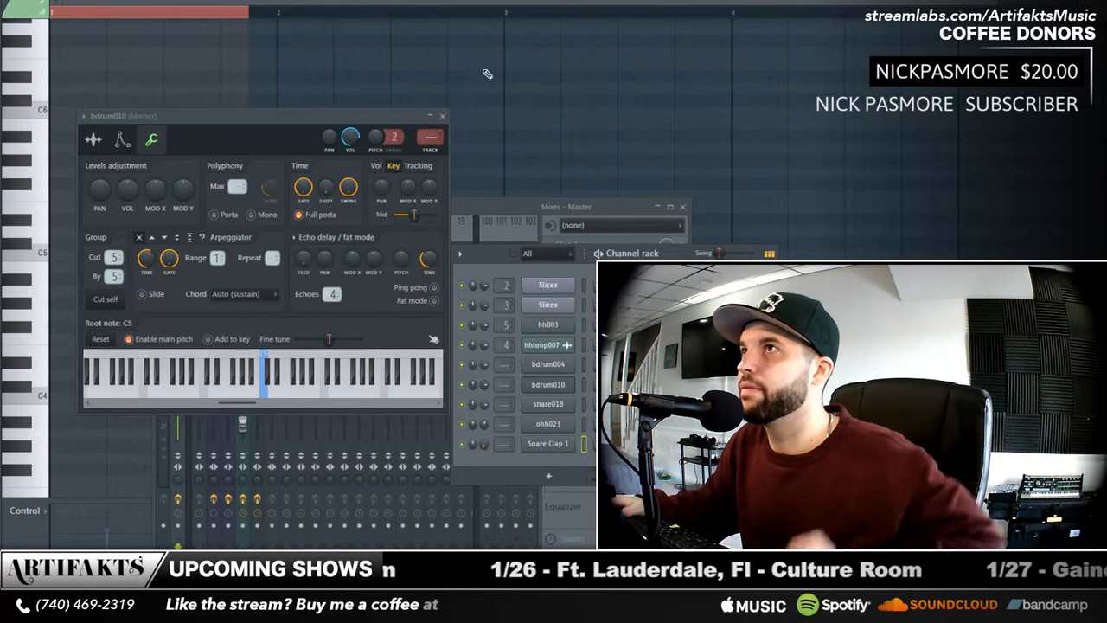
{"action": "key", "text": "F5"}
{"action": "mouse_move", "coordinate": [155, 190]}
{"action": "left_mouse_down"}
{"action": "mouse_move", "coordinate": [748, 131]}
{"action": "mouse_move", "coordinate": [834, 145]}
{"action": "left_mouse_up"}
{"action": "left_click_drag", "start_coordinate": [794, 185], "coordinate": [595, 179]}
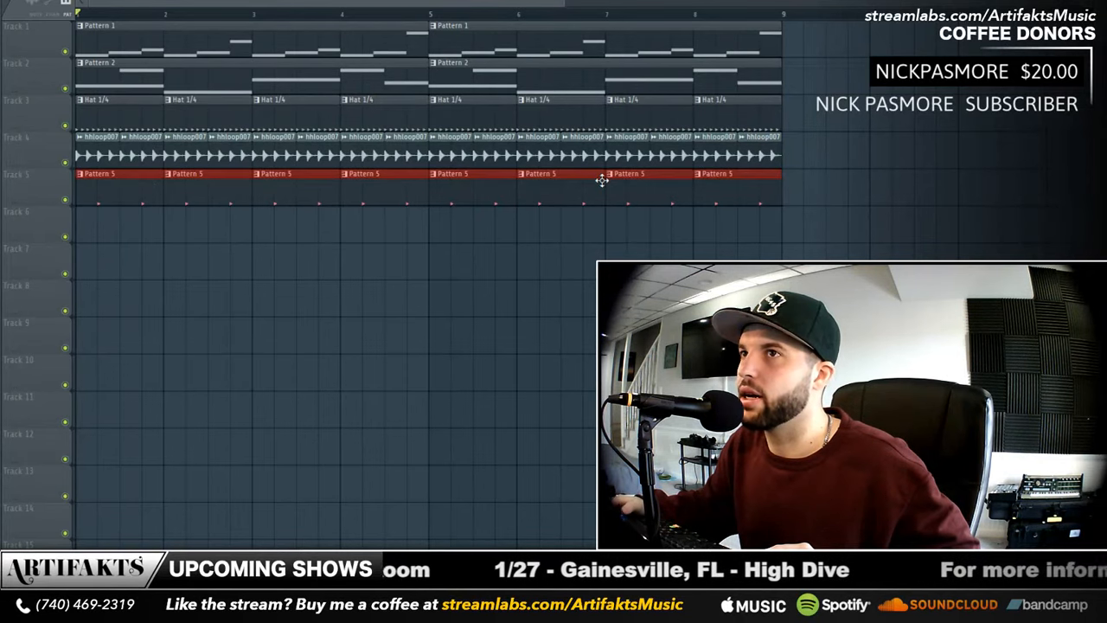
{"action": "key", "text": "F6"}
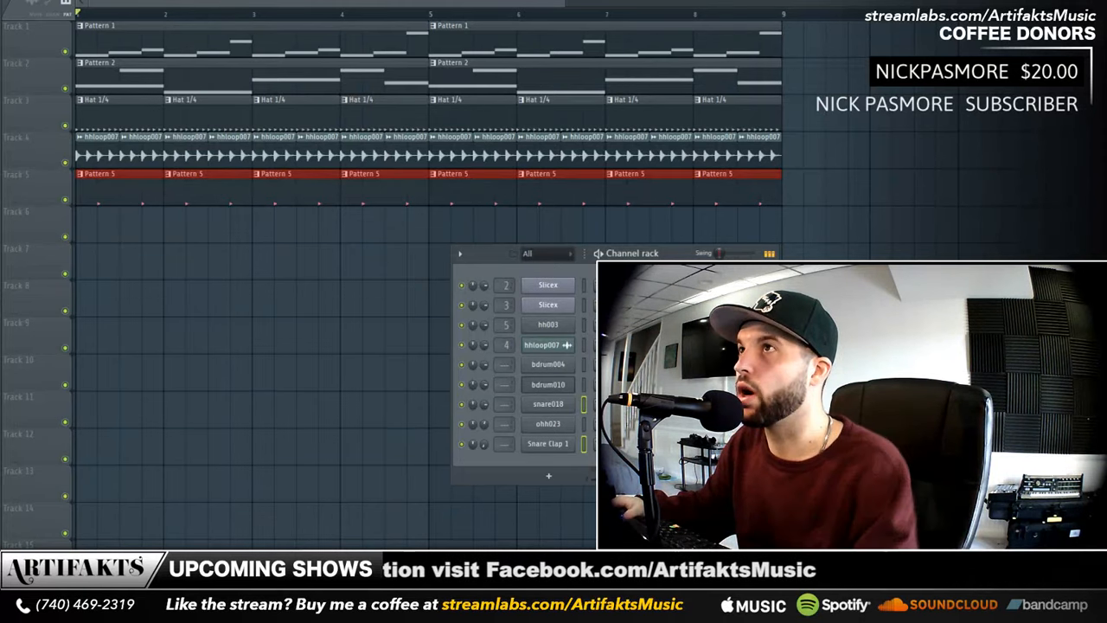
- Route the snare018 and Snare Clap 1 channels to mixer tracks 7 and 8 and lower both faders slightly during playback
{"action": "key", "text": "F9"}
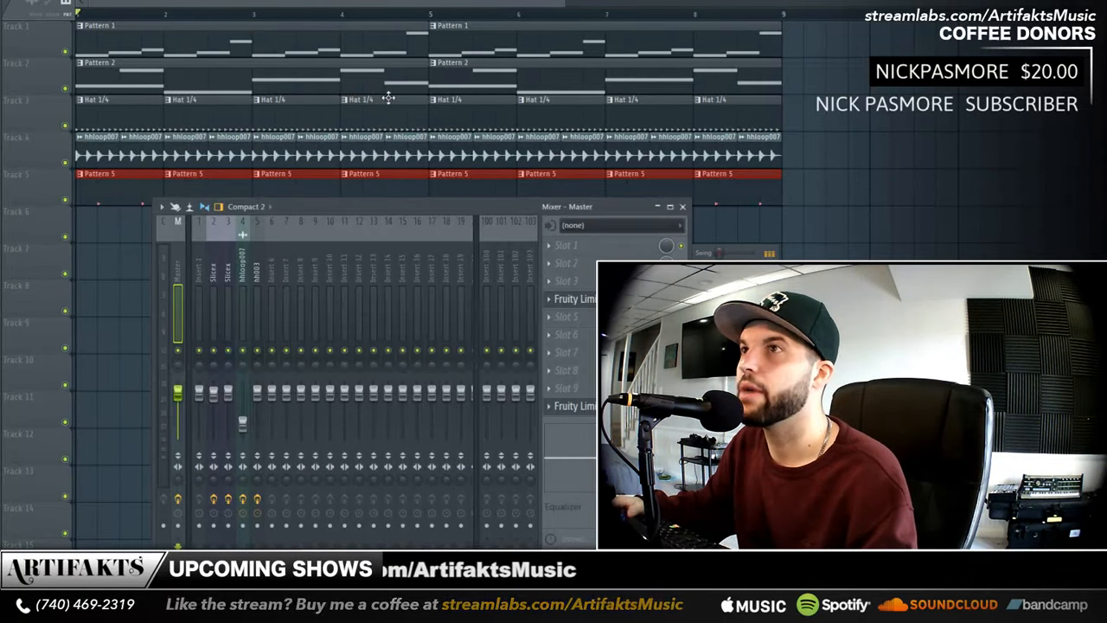
{"action": "right_click", "coordinate": [289, 269]}
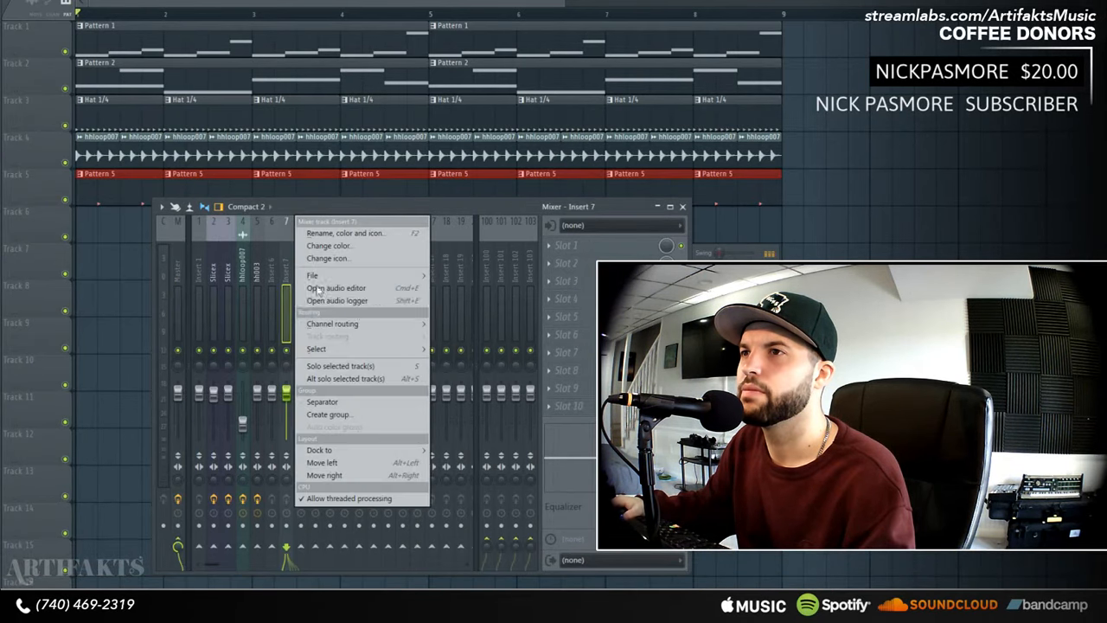
{"action": "mouse_move", "coordinate": [361, 332]}
{"action": "left_click", "coordinate": [487, 336]}
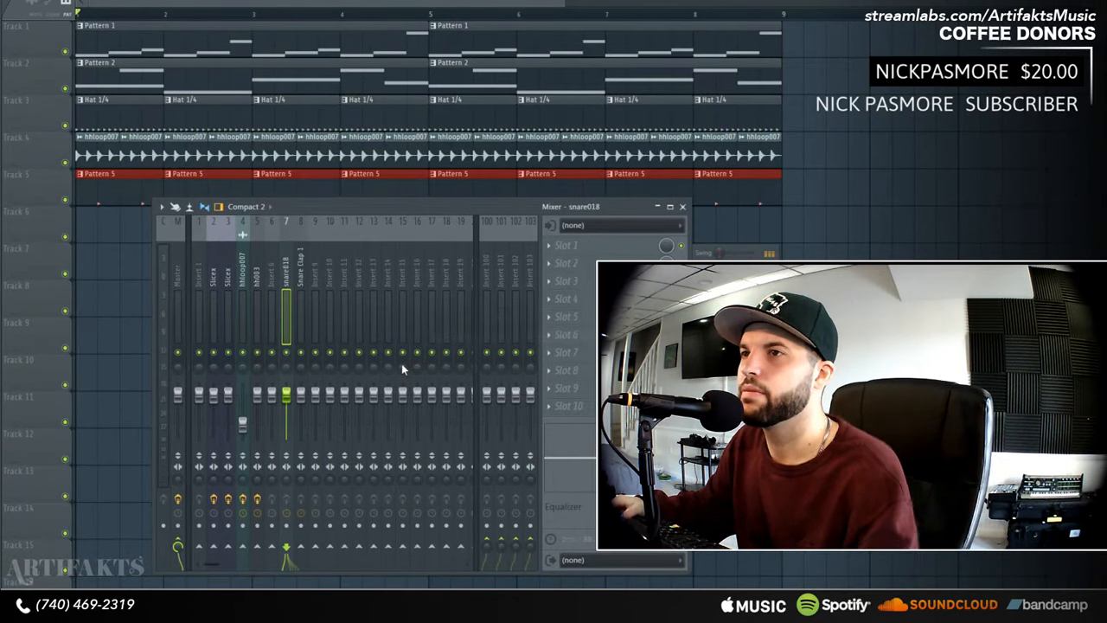
{"action": "key", "text": "space"}
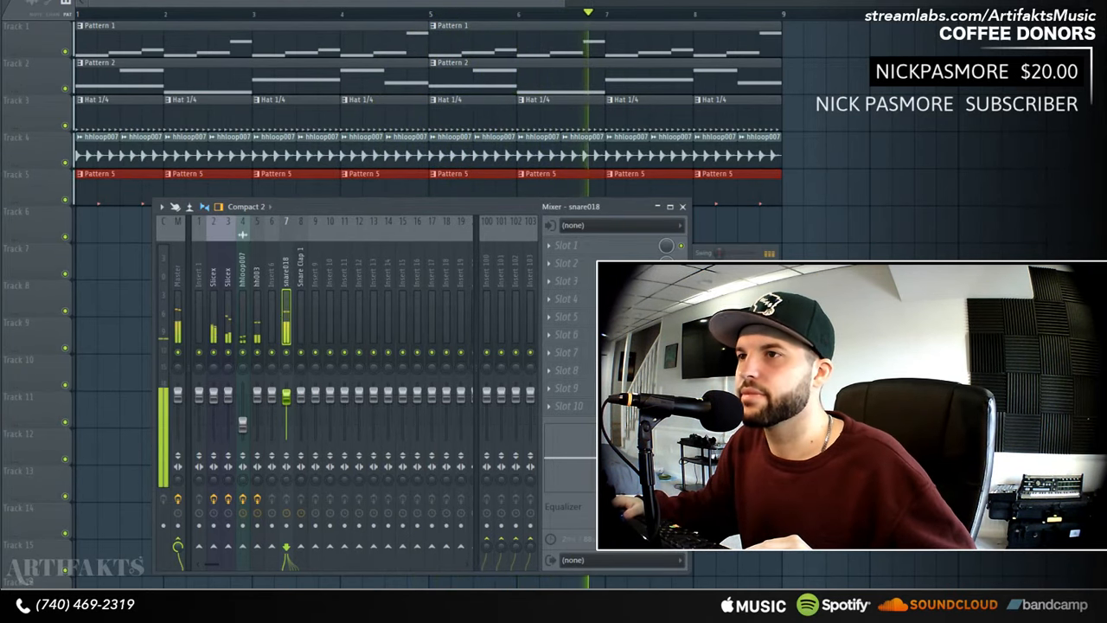
{"action": "left_click", "coordinate": [301, 399]}
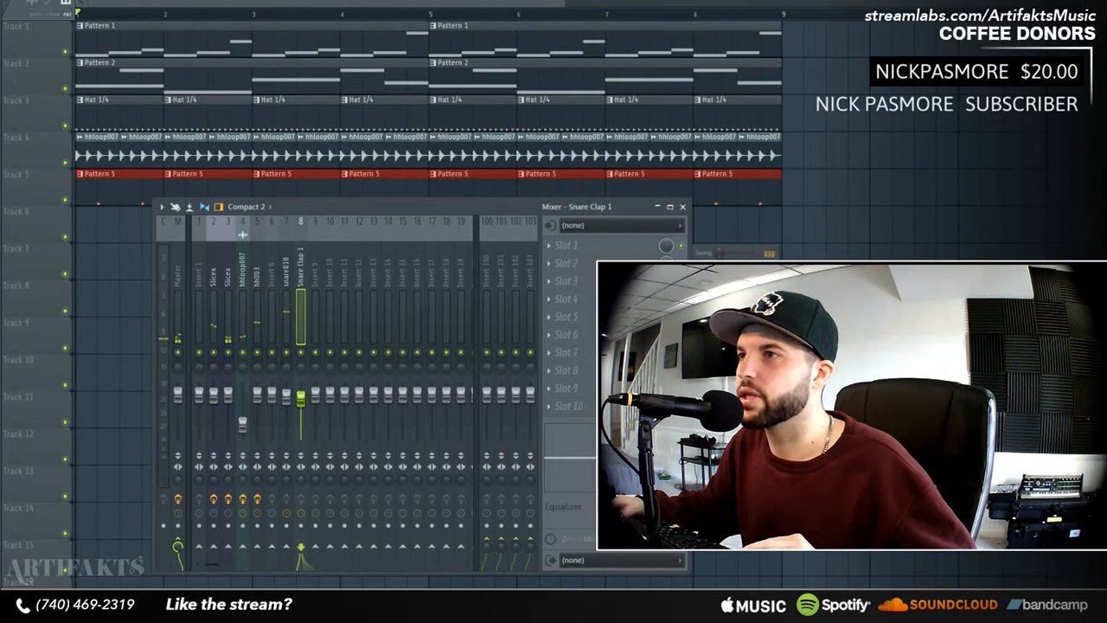
- Review the sampler settings of the Snare Clap 1, snare018, ohh023, bdrum004 and bdrum010 channels, including their cut groups
{"action": "key", "text": "F6"}
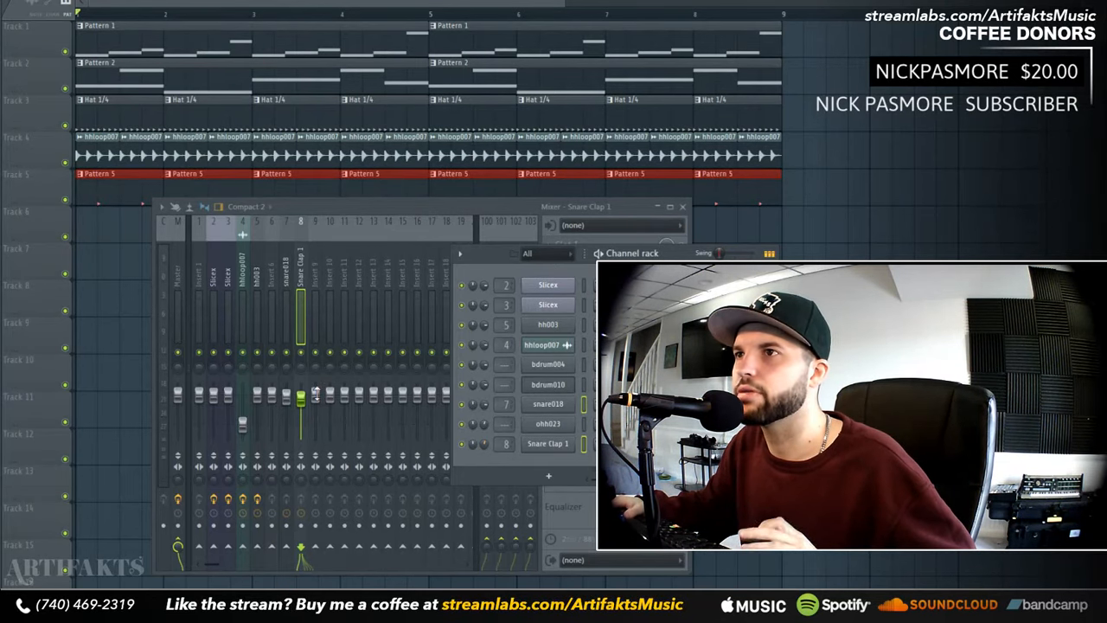
{"action": "key", "text": "space"}
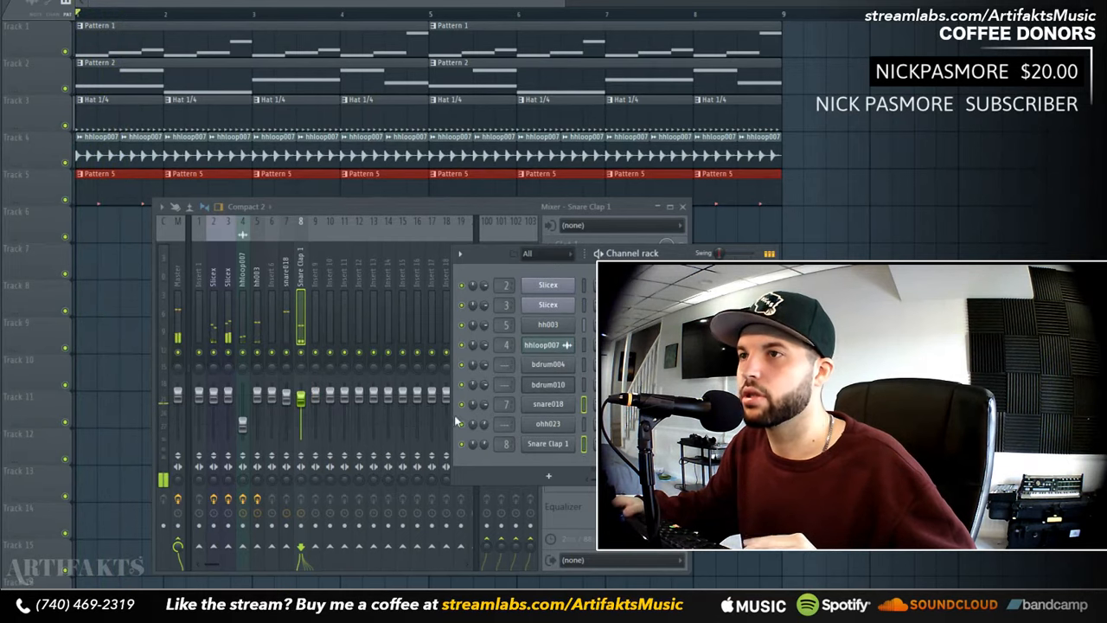
{"action": "left_click", "coordinate": [542, 444]}
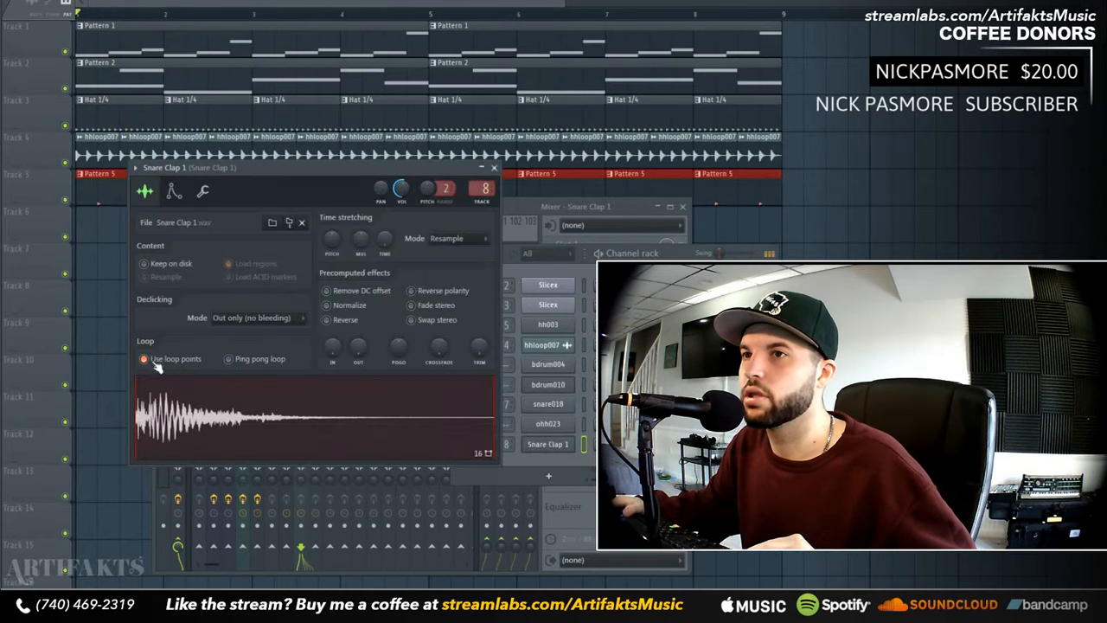
{"action": "left_click", "coordinate": [553, 405]}
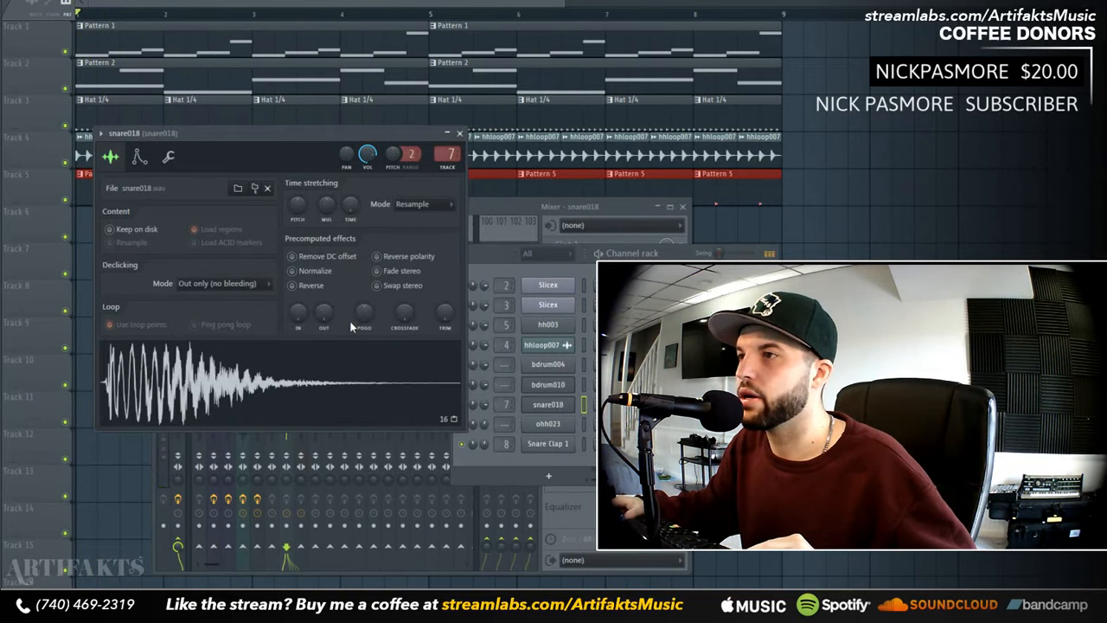
{"action": "left_click", "coordinate": [168, 157]}
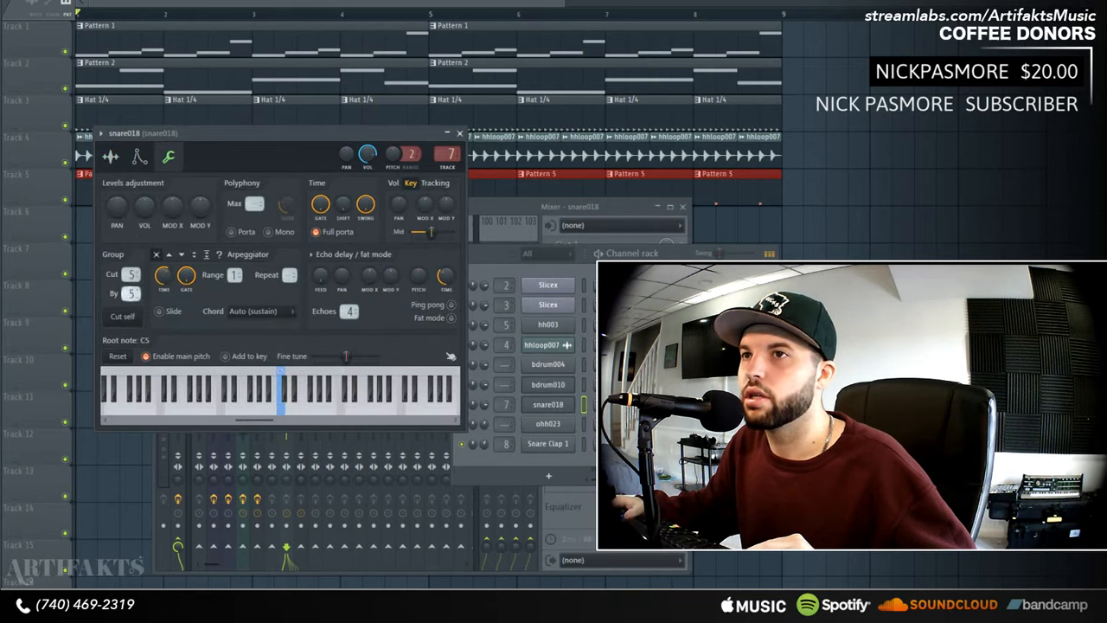
{"action": "left_click", "coordinate": [561, 424]}
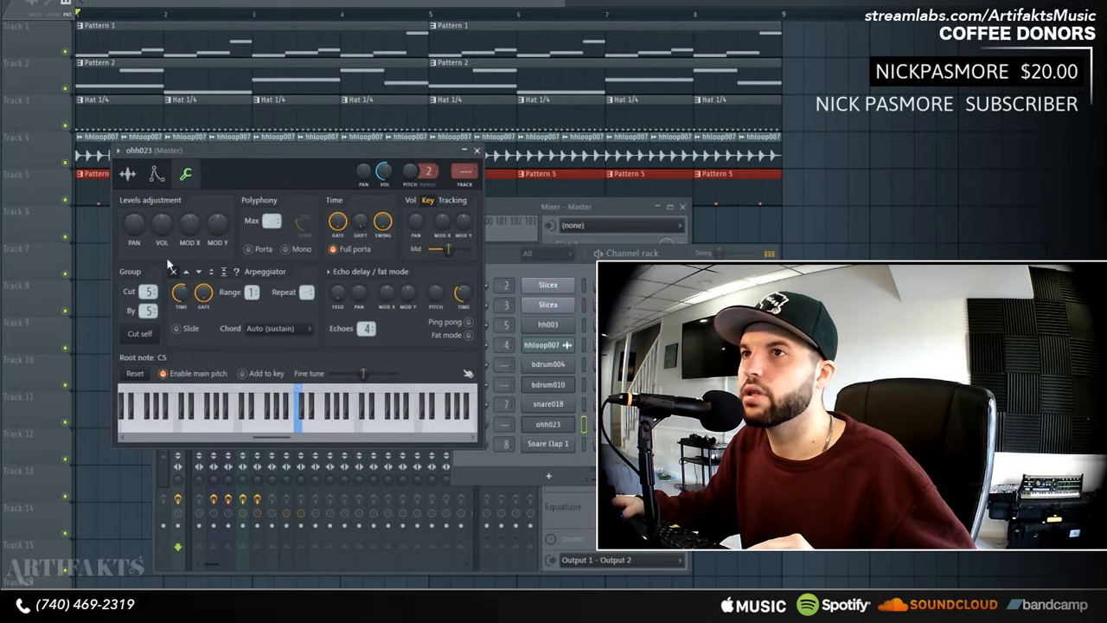
{"action": "left_click", "coordinate": [548, 364]}
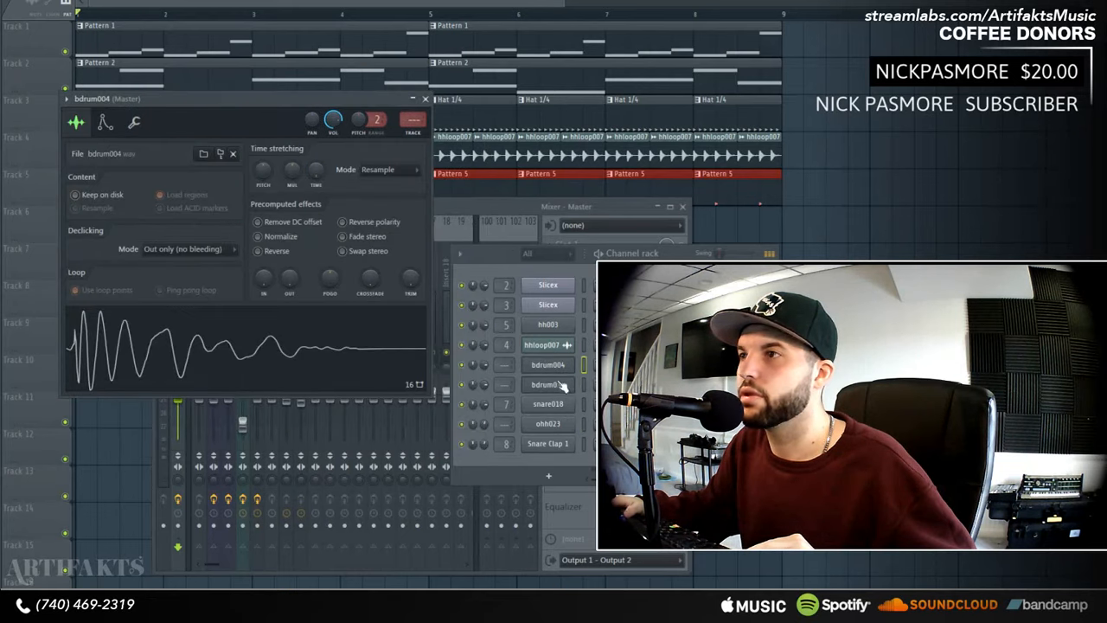
{"action": "left_click", "coordinate": [558, 385]}
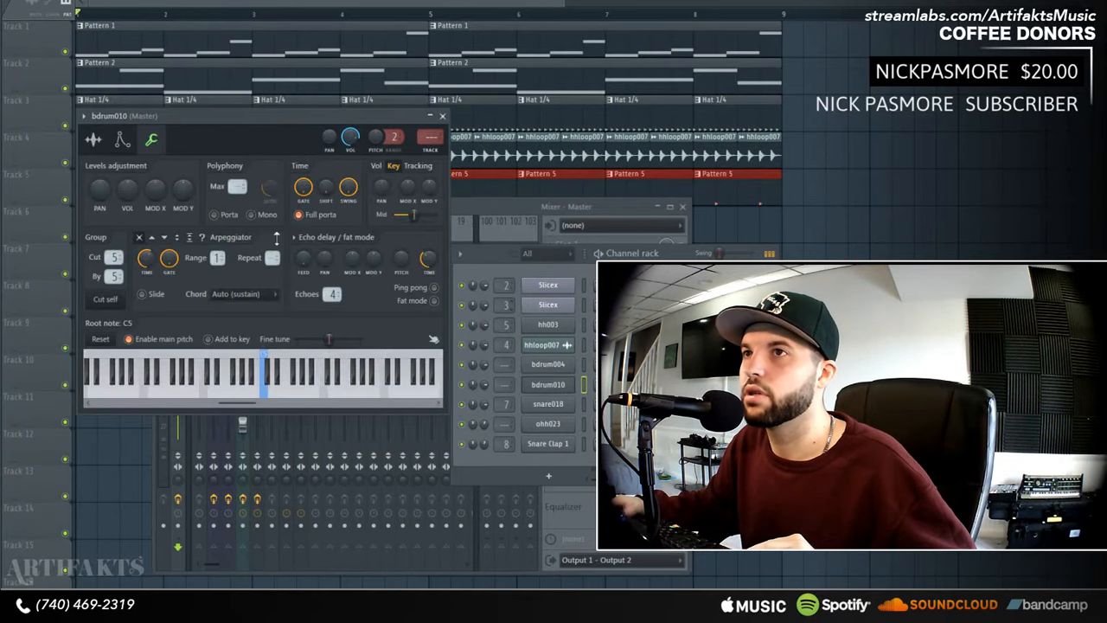
{"action": "left_click", "coordinate": [443, 117]}
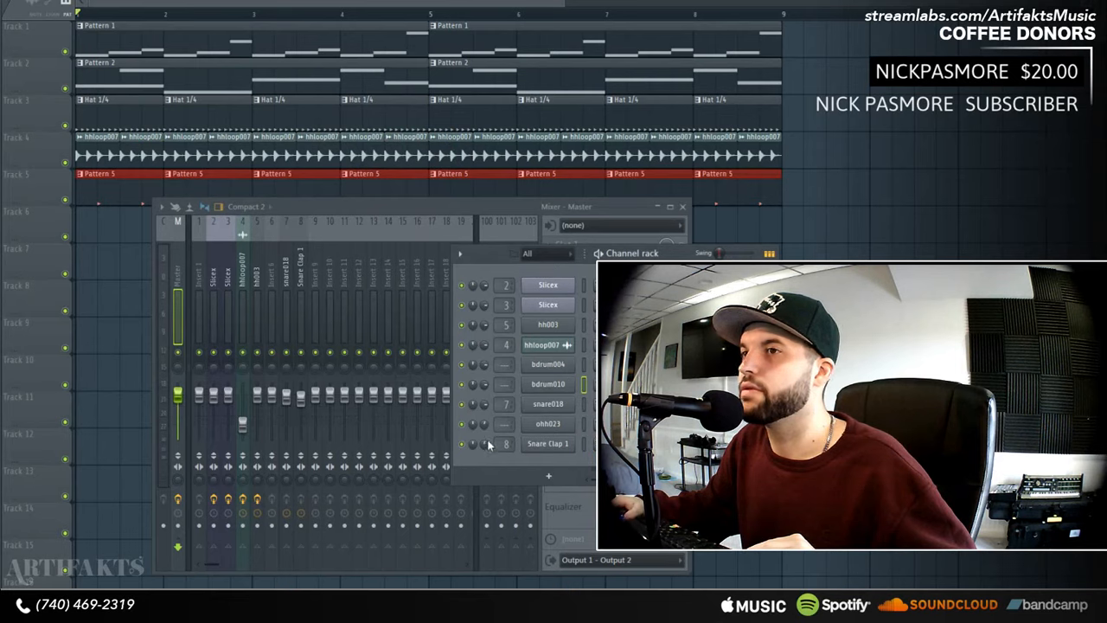
- Fine-tune the level and stereo separation of the Snare Clap 1 mixer track while the arrangement plays
{"action": "key", "text": "space"}
{"action": "left_click", "coordinate": [300, 406]}
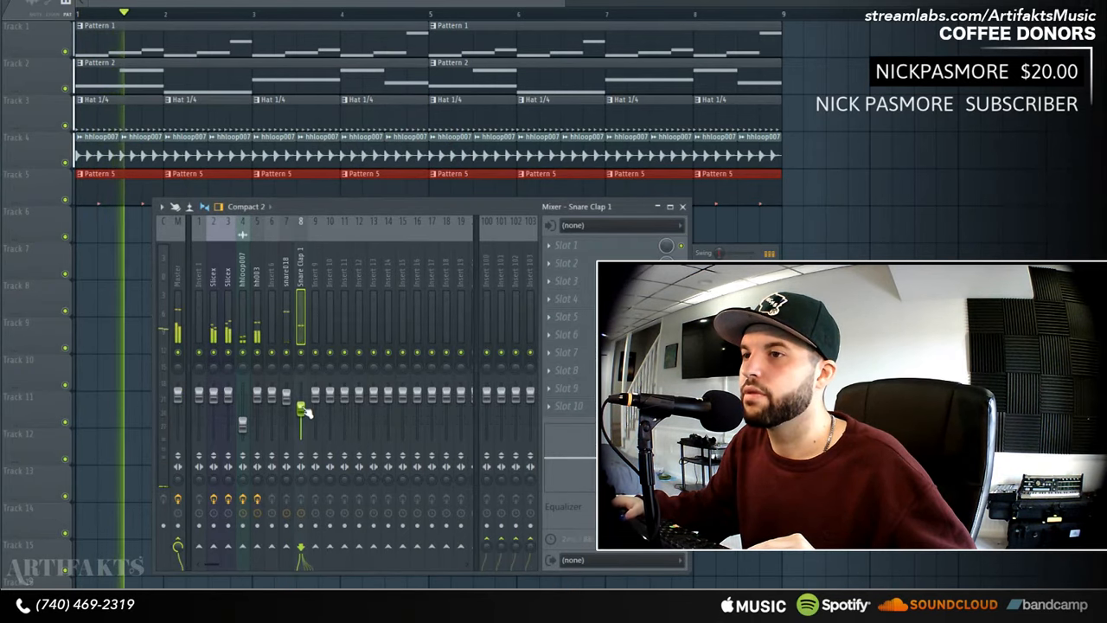
{"action": "left_click_drag", "start_coordinate": [300, 408], "coordinate": [301, 396]}
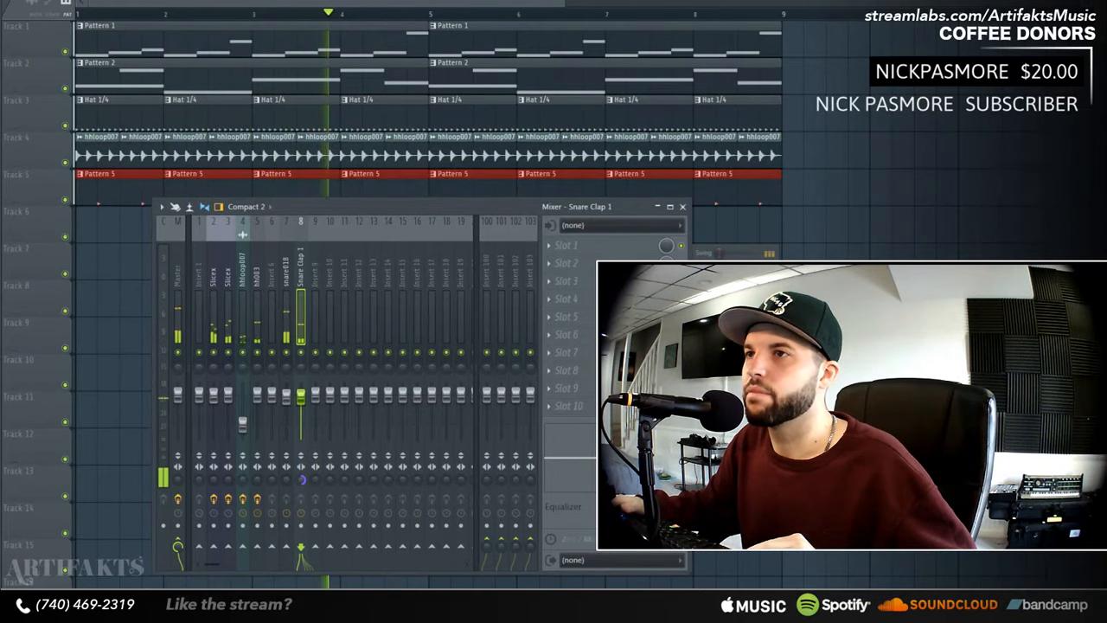
- Load Fruity Limiter in slot 2 of the Snare Clap 1 mixer track and replace it with Fruity Parametric EQ 2
{"action": "left_click", "coordinate": [567, 280]}
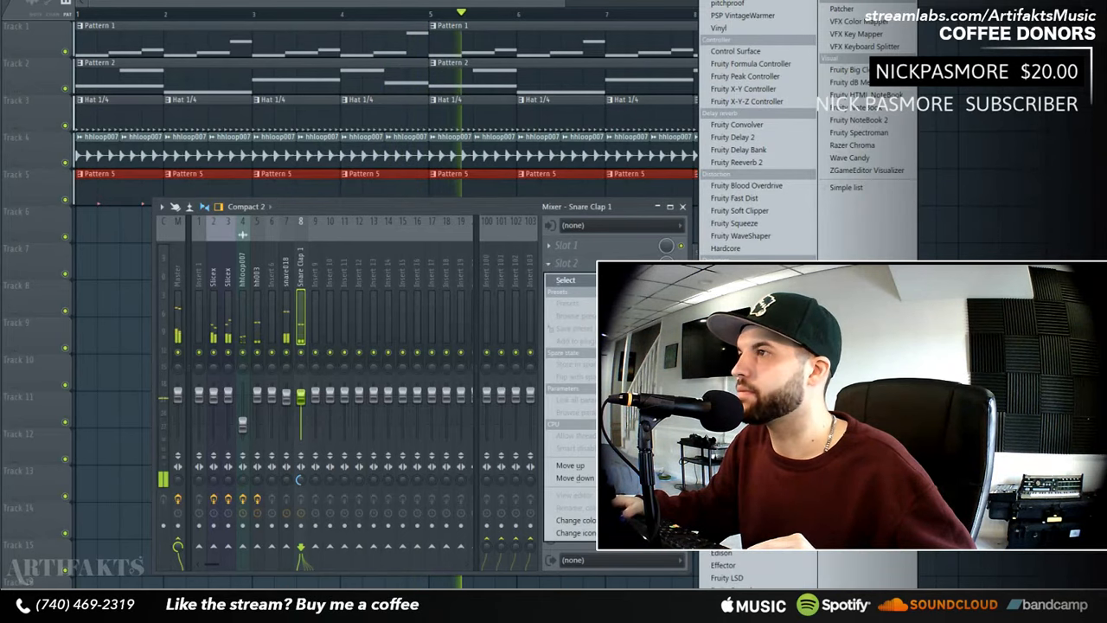
{"action": "left_click", "coordinate": [734, 286]}
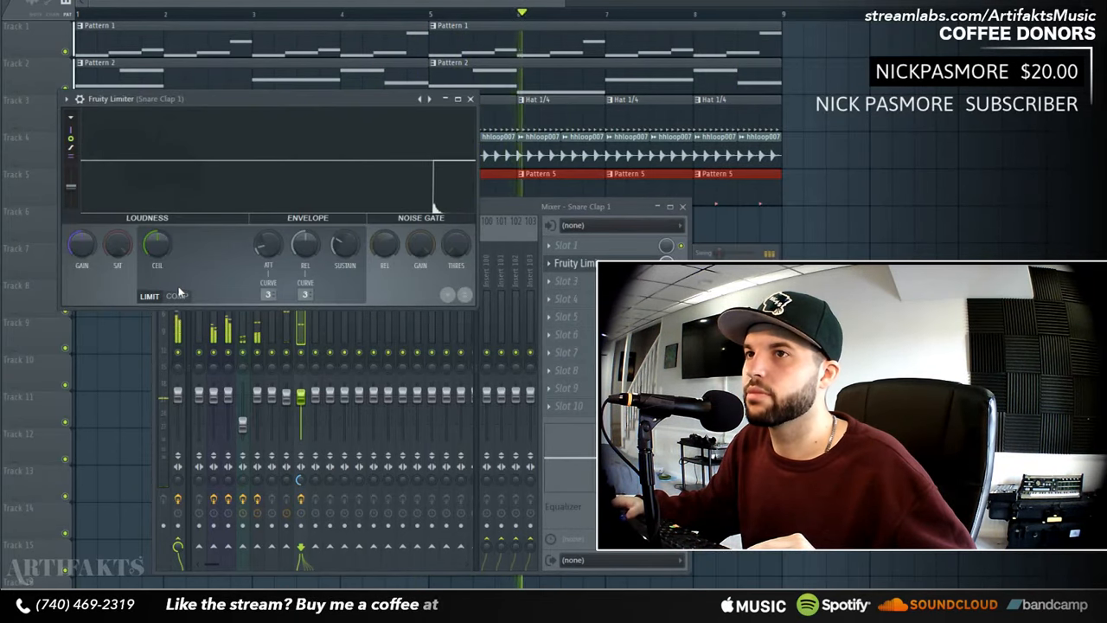
{"action": "left_click", "coordinate": [571, 276]}
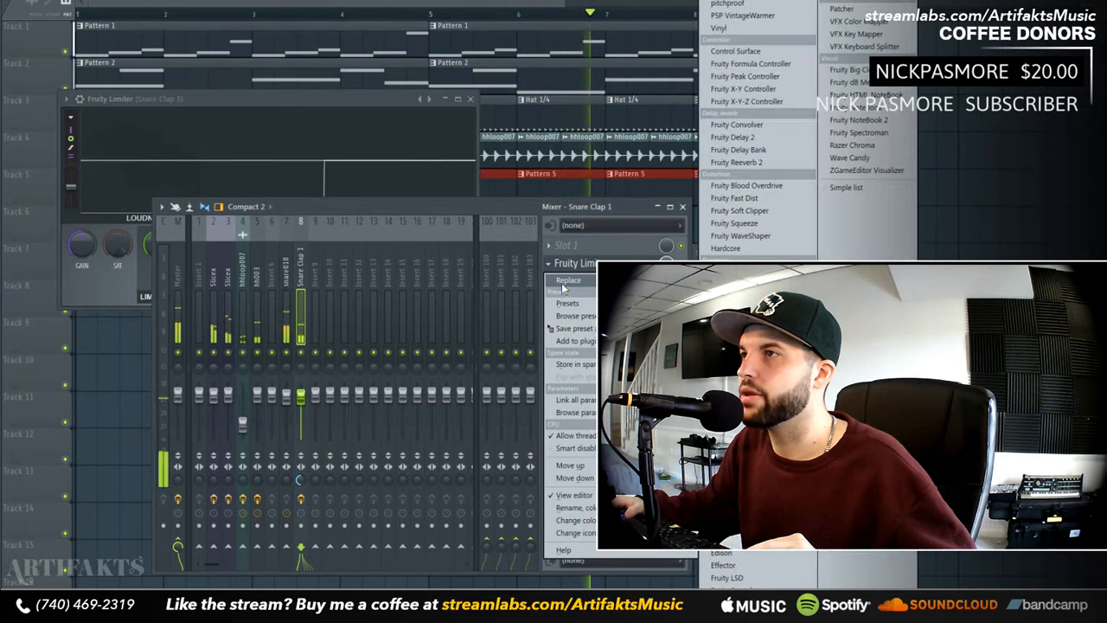
{"action": "mouse_move", "coordinate": [571, 280]}
{"action": "left_click", "coordinate": [735, 424]}
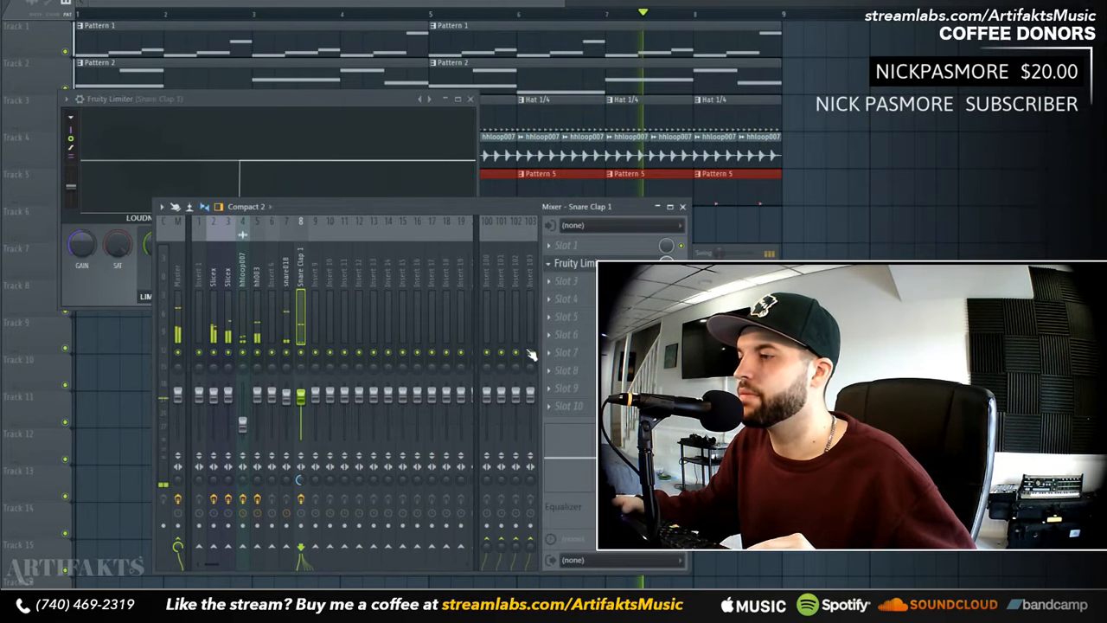
- Boost the highs of Snare Clap 1 with EQ band 7 and dip band 4 slightly around 904 Hz
{"action": "left_click_drag", "start_coordinate": [303, 210], "coordinate": [275, 186]}
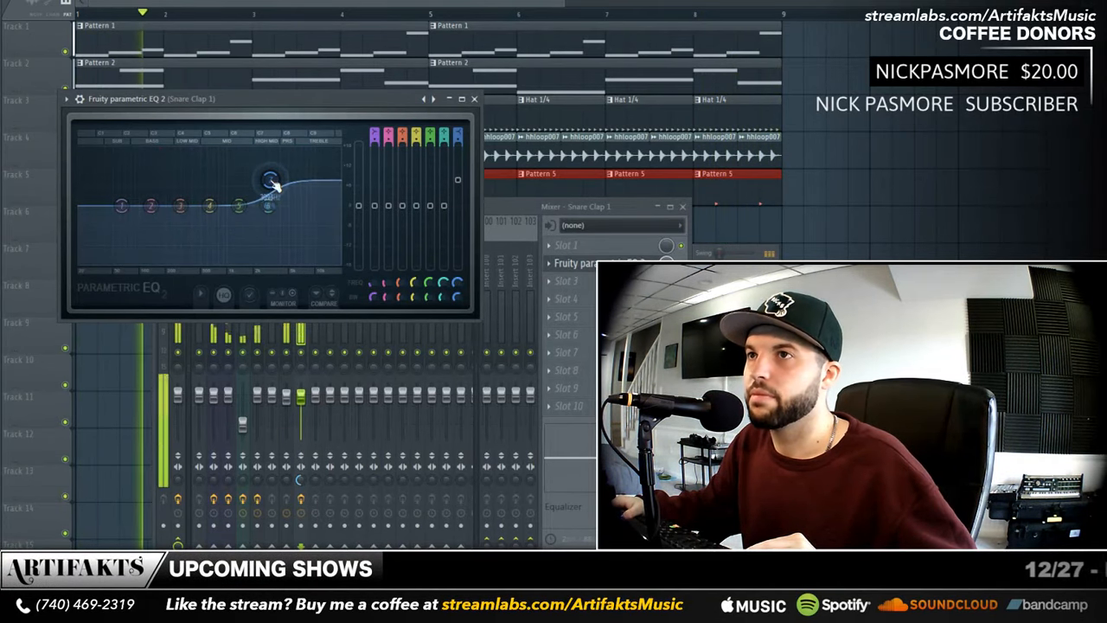
{"action": "left_click_drag", "start_coordinate": [210, 205], "coordinate": [223, 210]}
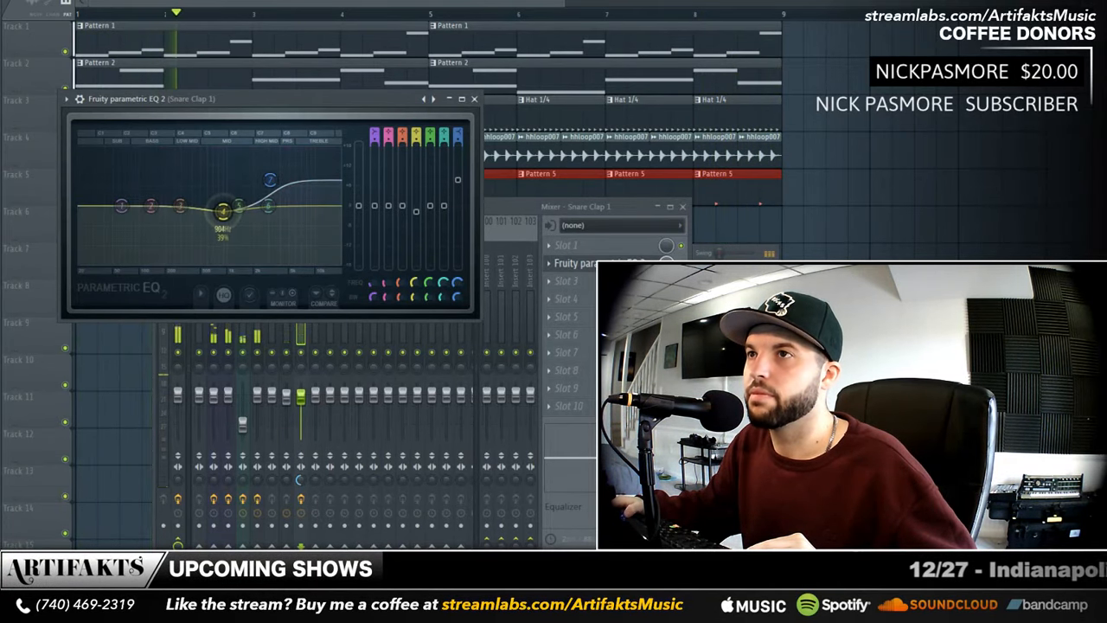
{"action": "left_click", "coordinate": [474, 100]}
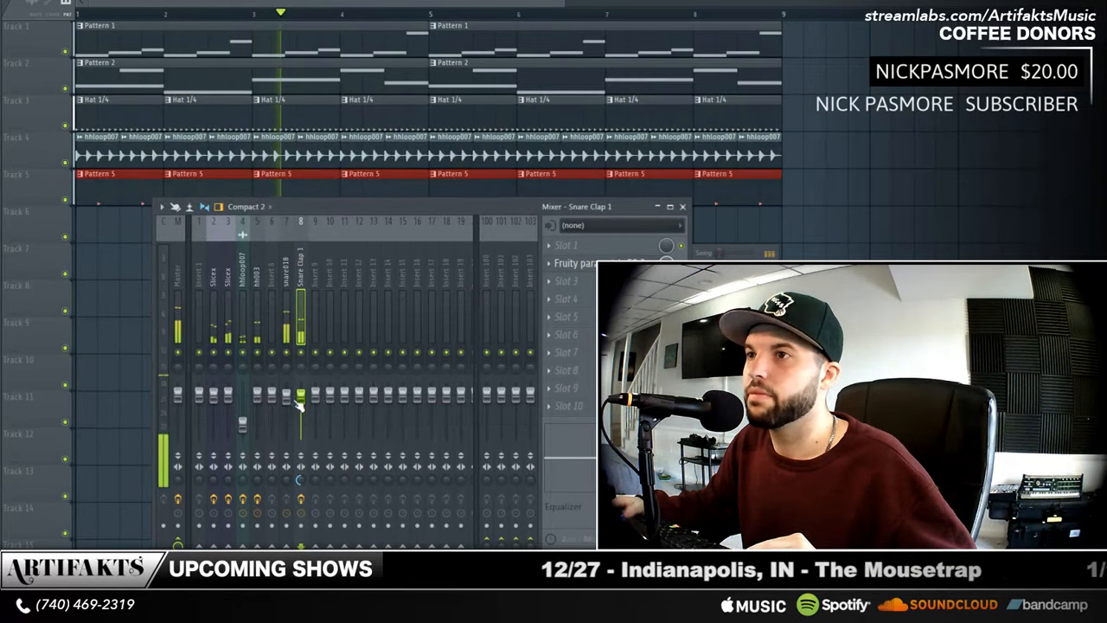
- Add Fruity Limiter in slot 3 of the Snare Clap 1 mixer track and switch it to compressor mode
{"action": "left_click", "coordinate": [283, 288]}
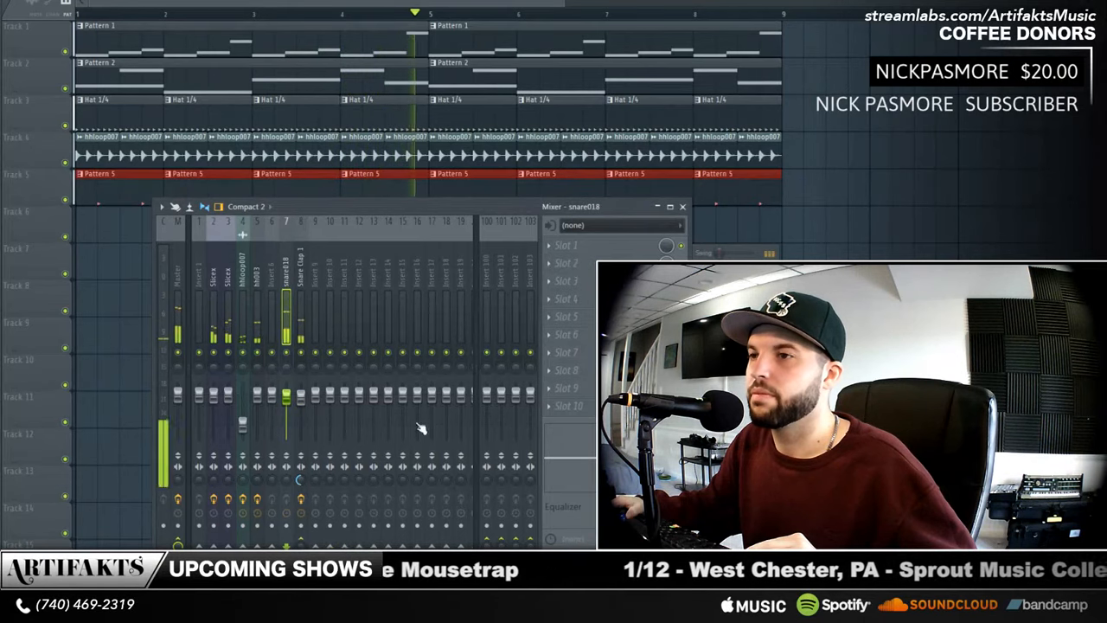
{"action": "left_click", "coordinate": [301, 274]}
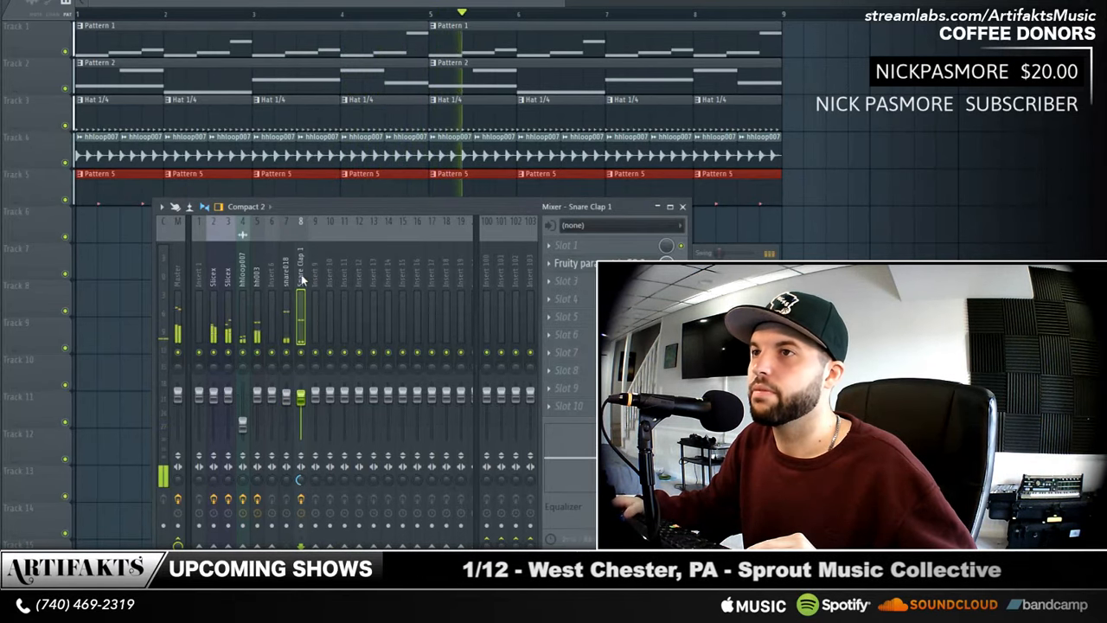
{"action": "left_click", "coordinate": [551, 281]}
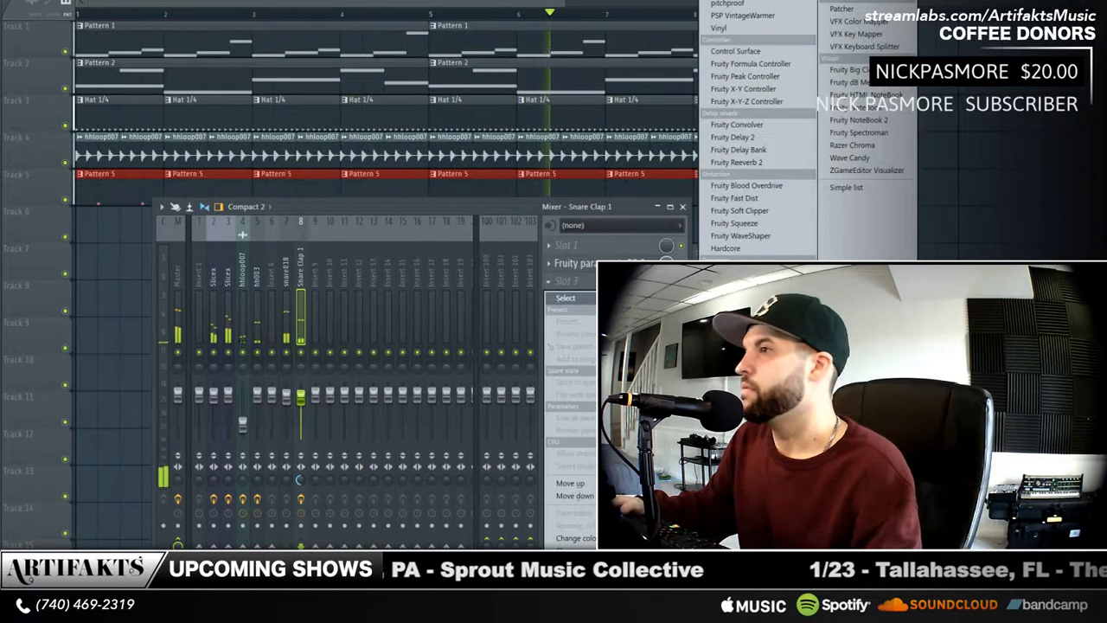
{"action": "left_click", "coordinate": [732, 284]}
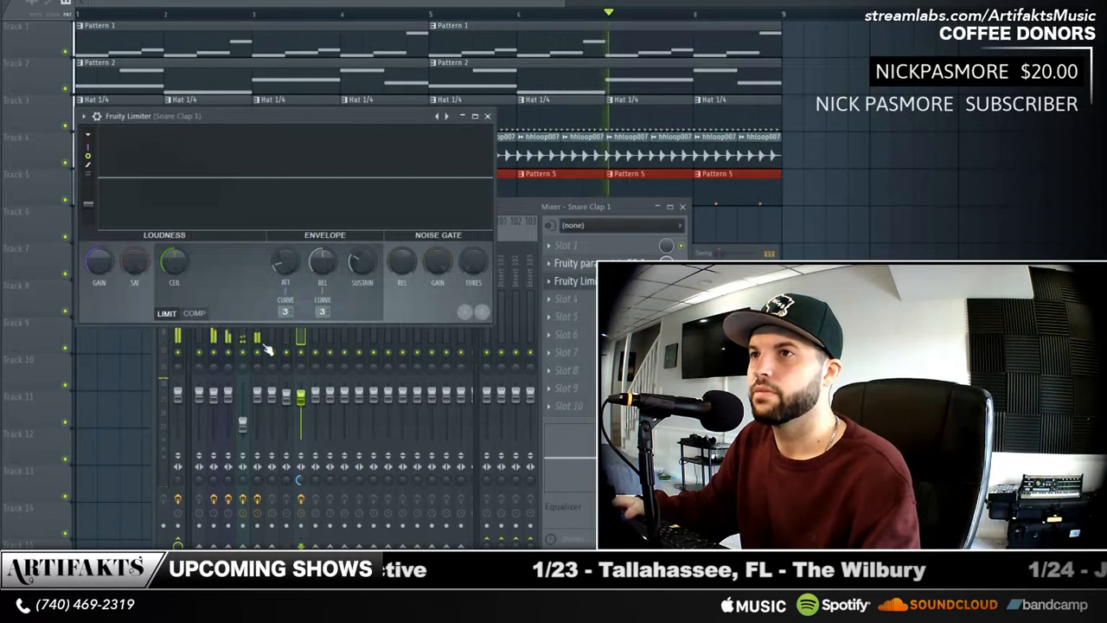
{"action": "left_click", "coordinate": [195, 313]}
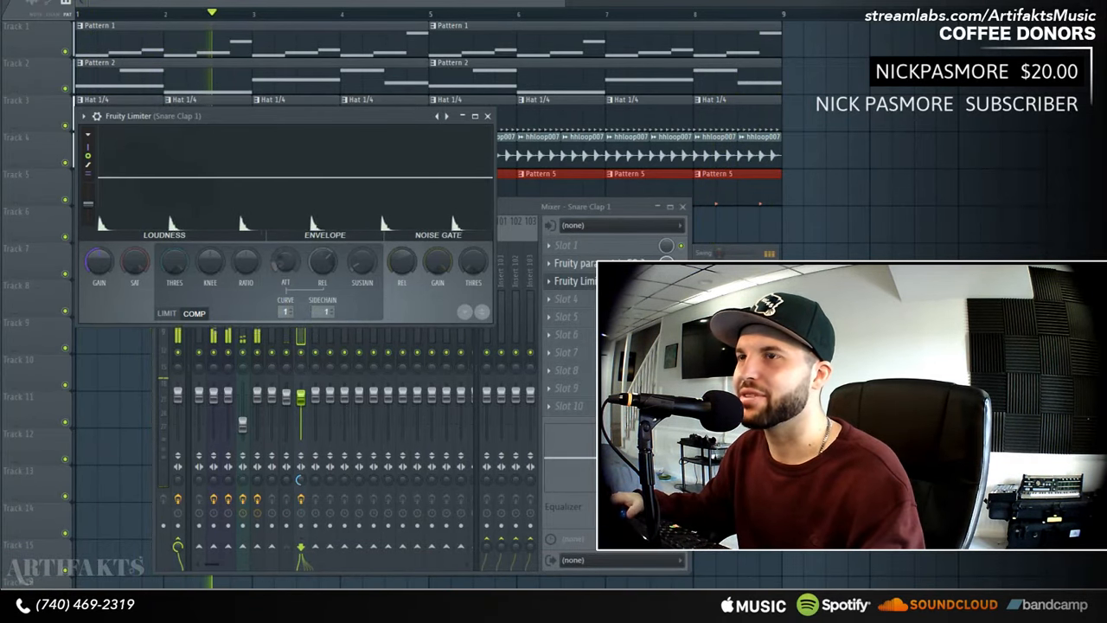
- Compress the Snare Clap 1 track with a lowered threshold, a higher ratio, a softer knee and a longer attack
{"action": "left_click_drag", "start_coordinate": [176, 271], "coordinate": [176, 307]}
{"action": "left_click_drag", "start_coordinate": [247, 270], "coordinate": [246, 238]}
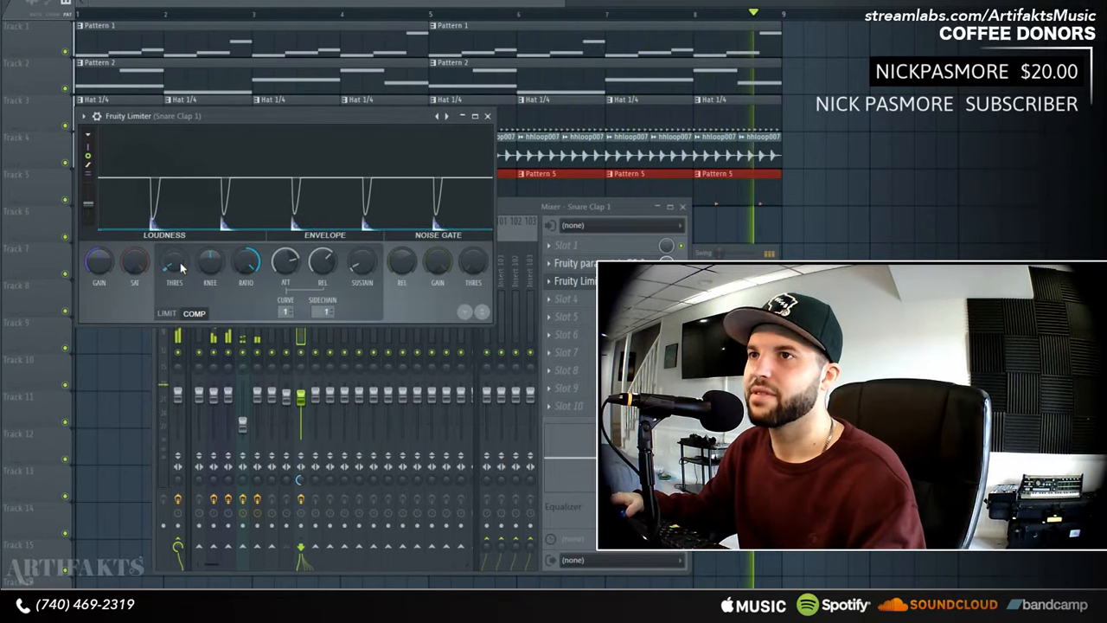
{"action": "left_click_drag", "start_coordinate": [181, 268], "coordinate": [181, 248]}
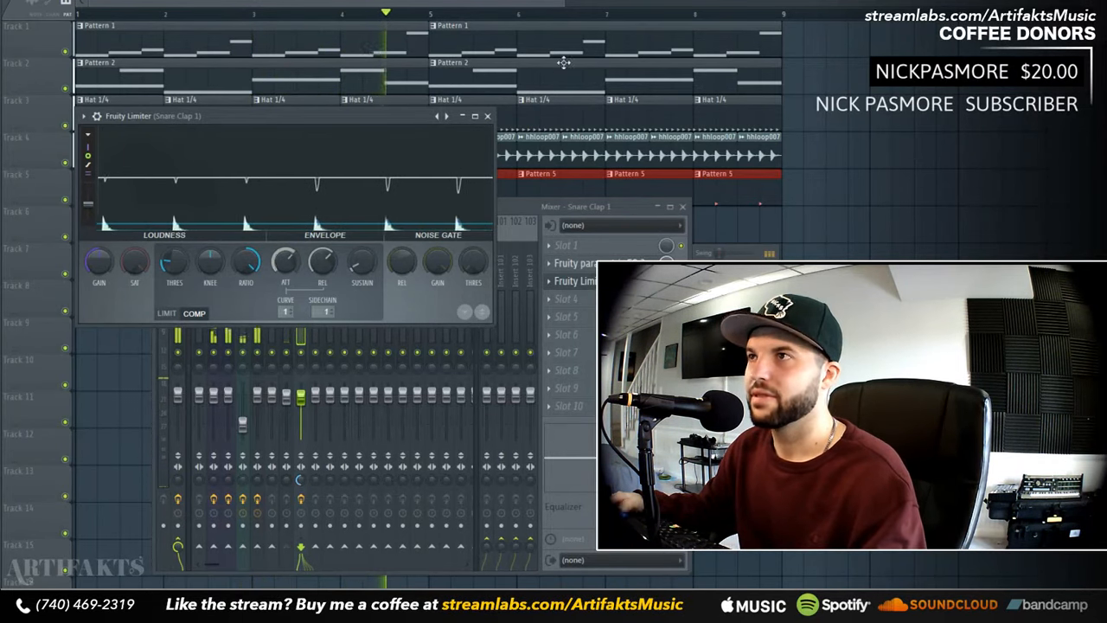
{"action": "left_click", "coordinate": [487, 116]}
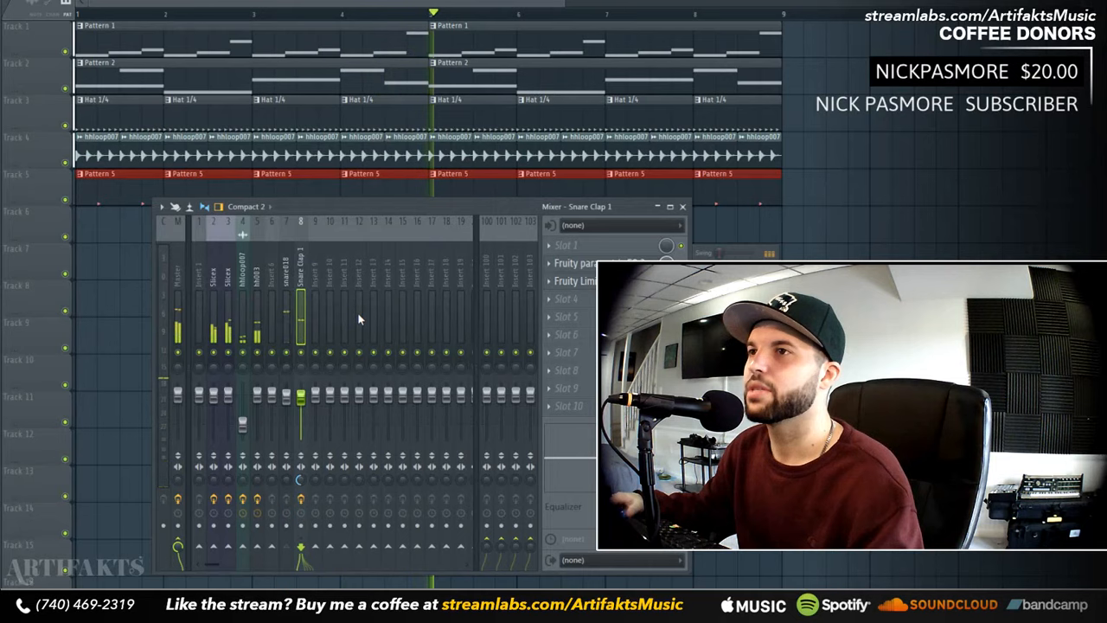
- Load Fruity Parametric EQ 2 in slot 2 of the snare018 mixer track
{"action": "left_click", "coordinate": [289, 310]}
{"action": "left_click", "coordinate": [562, 263]}
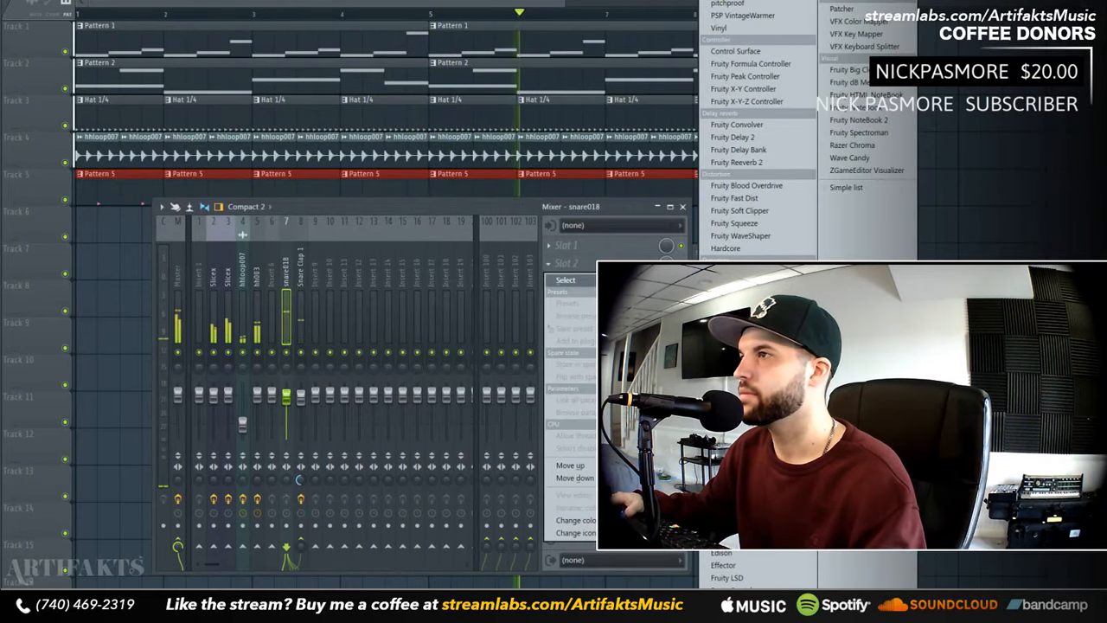
{"action": "left_click", "coordinate": [751, 434]}
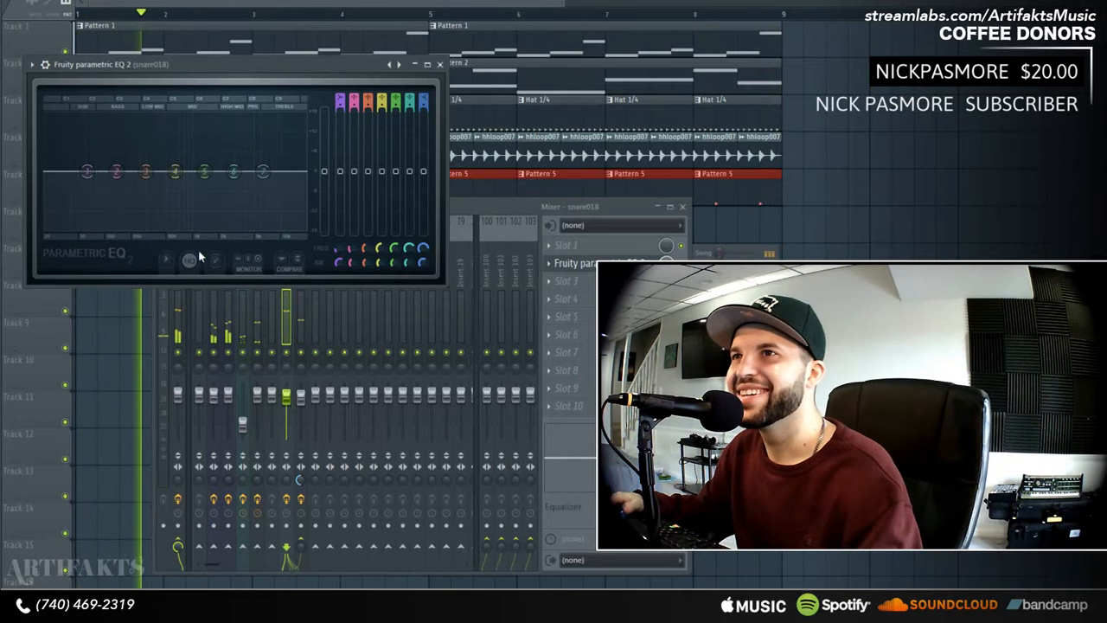
- Shape the snare018 EQ by dipping bands 4 and 6, boosting the highs with band 7 and pulling band 3 down into the lows
{"action": "left_click_drag", "start_coordinate": [216, 177], "coordinate": [218, 182]}
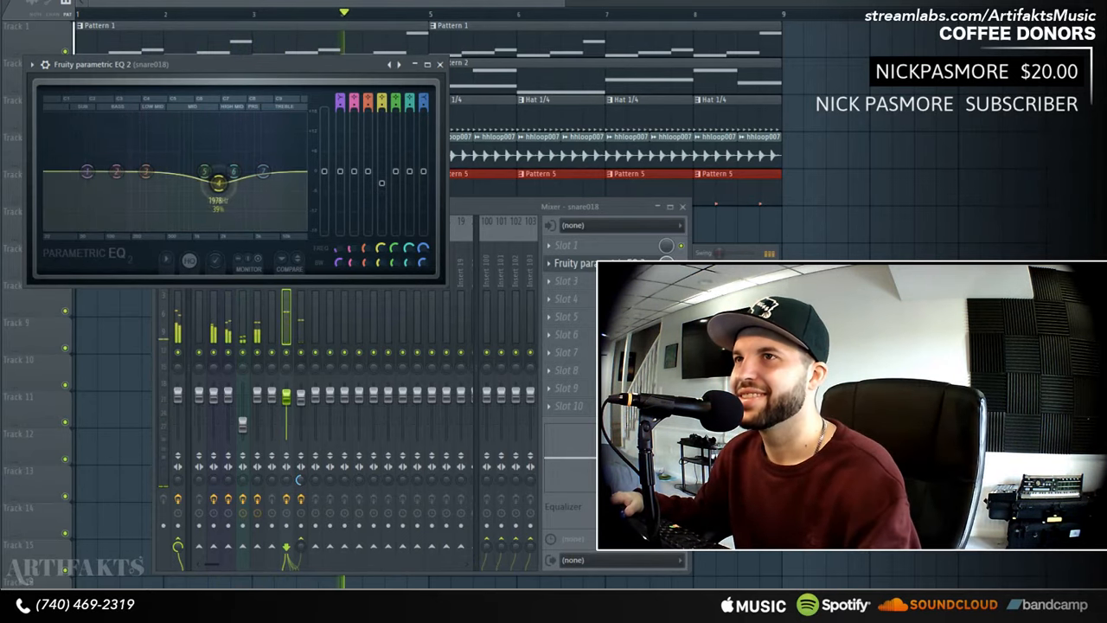
{"action": "left_click_drag", "start_coordinate": [218, 183], "coordinate": [266, 163]}
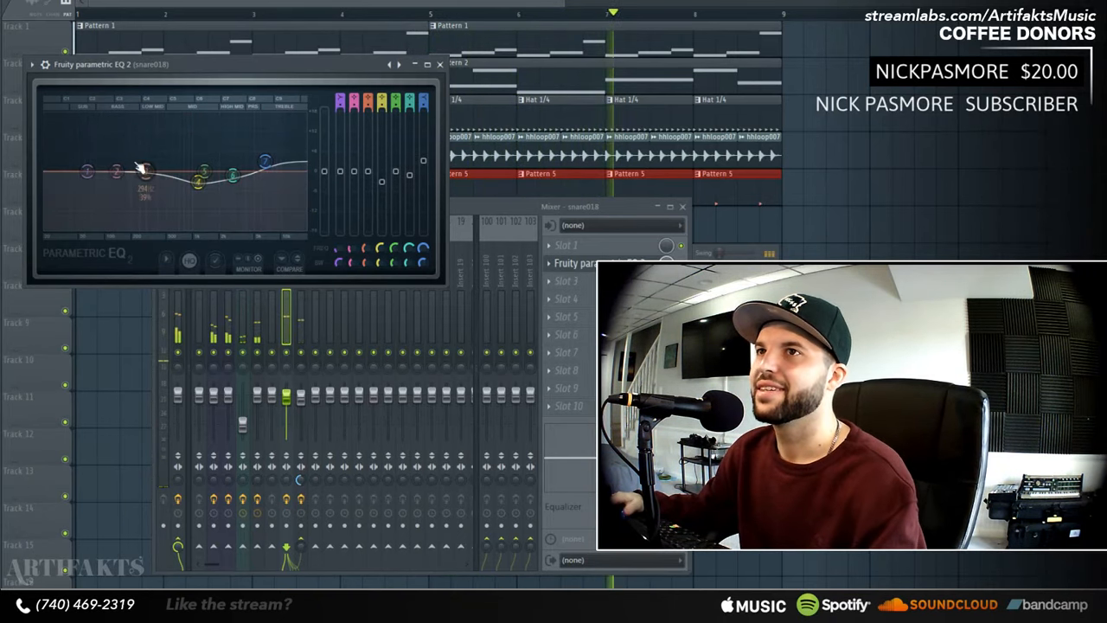
{"action": "left_click_drag", "start_coordinate": [145, 170], "coordinate": [75, 230]}
{"action": "left_click", "coordinate": [439, 65]}
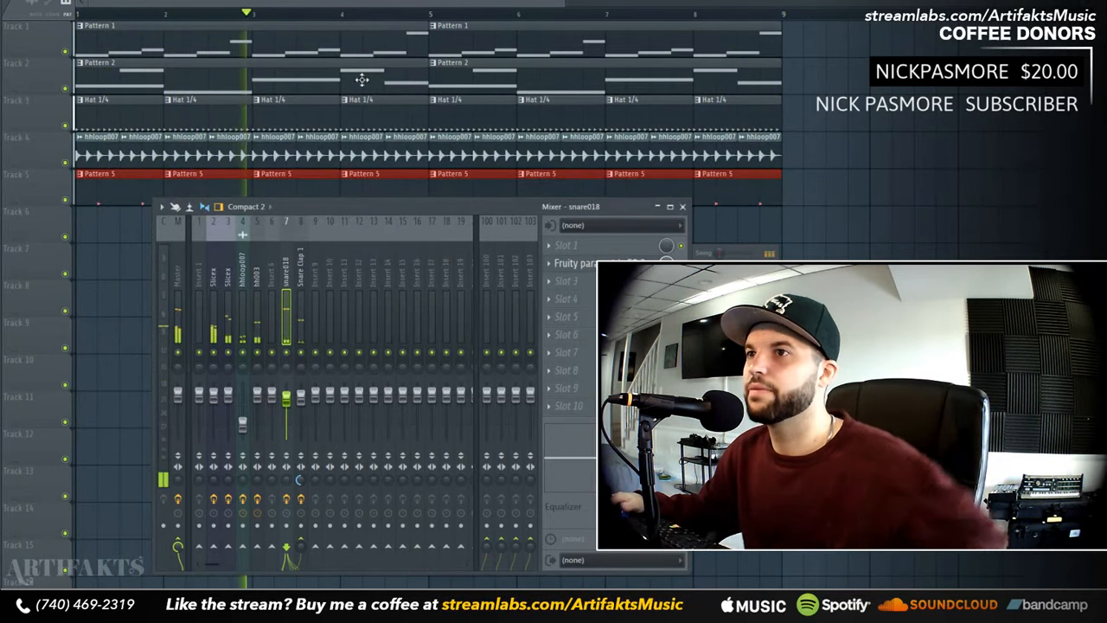
- Show the channel rack and play the arrangement from the start to check how the drum channels sound together
{"action": "key", "text": "space"}
{"action": "key", "text": "F6"}
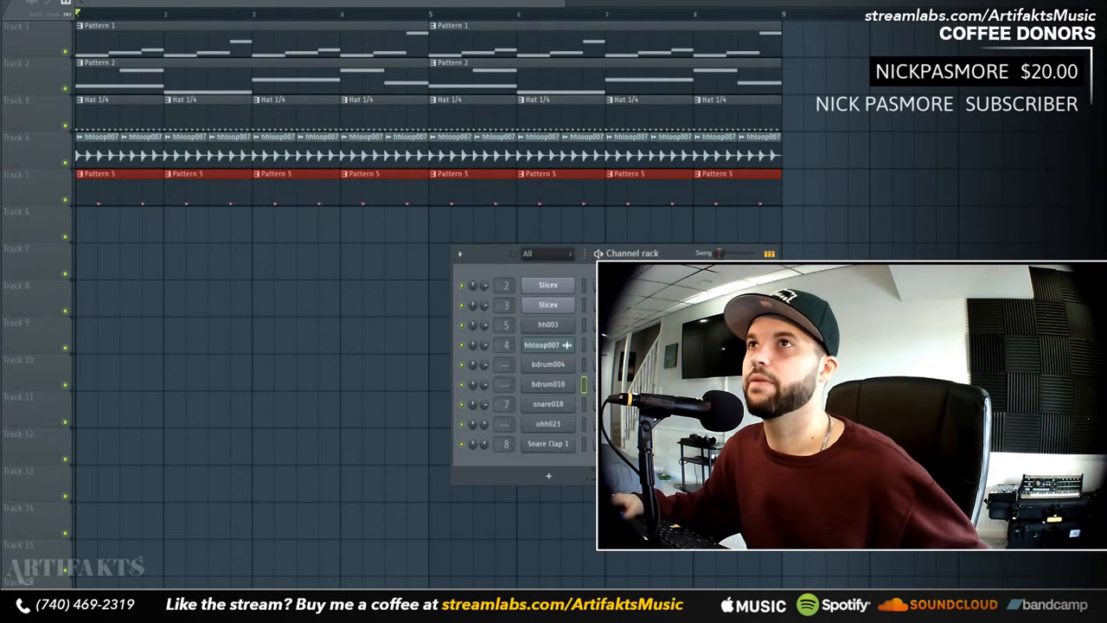
{"action": "left_click", "coordinate": [254, 2]}
{"action": "left_click", "coordinate": [254, 99]}
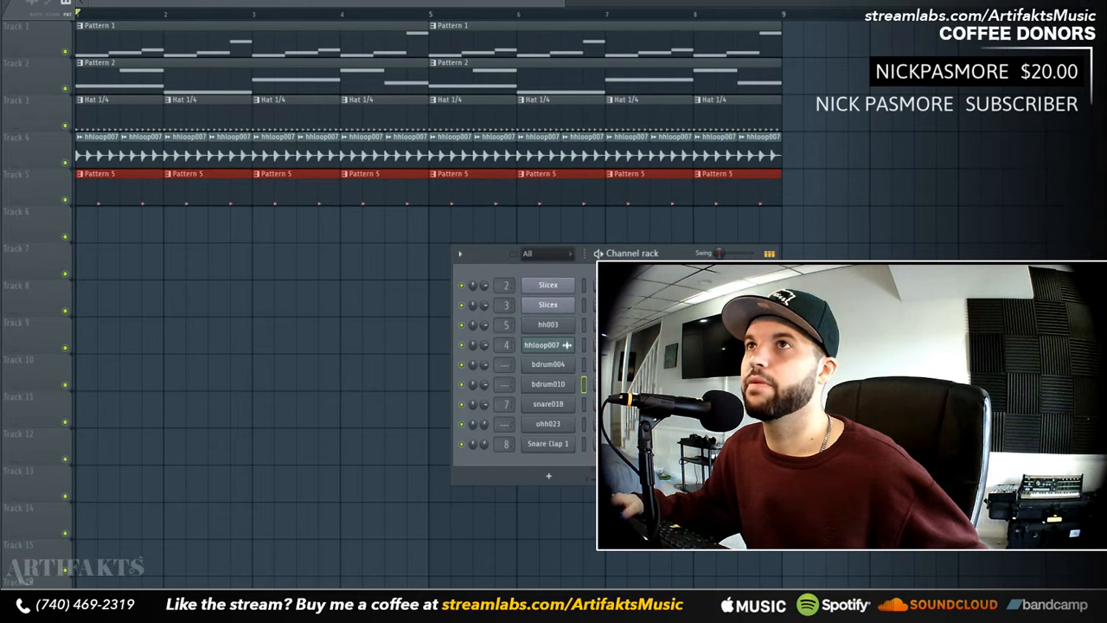
{"action": "key", "text": "space"}
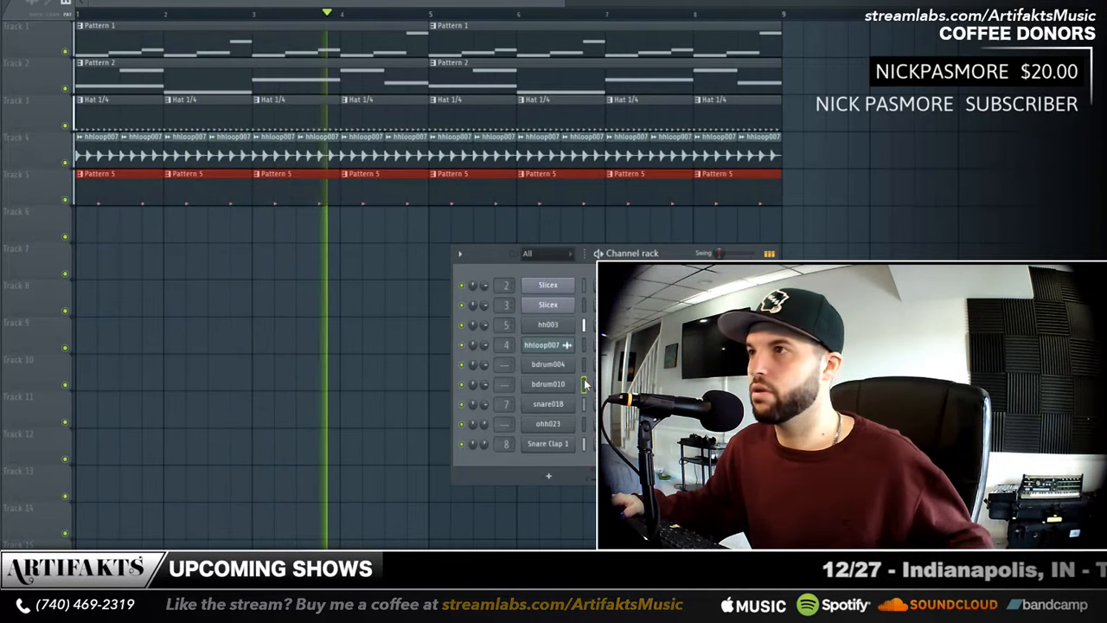
{"action": "key", "text": "F6"}
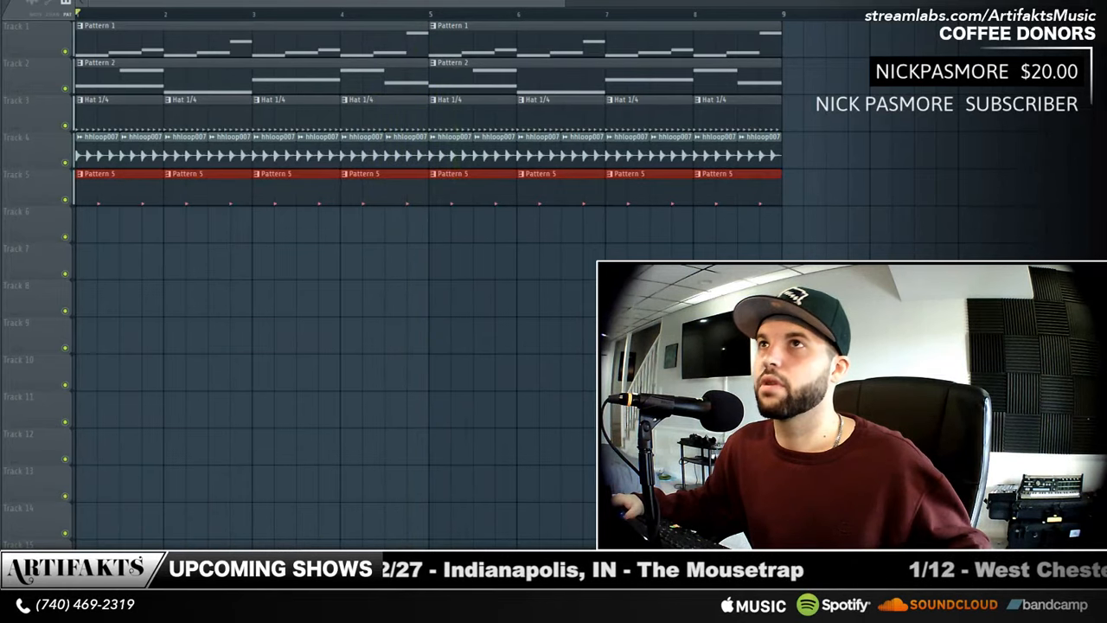
{"action": "key", "text": "space"}
- Shorten the buffer length in the audio settings and briefly play the arrangement to test playback
{"action": "left_click", "coordinate": [17, 0]}
{"action": "left_click", "coordinate": [35, 0]}
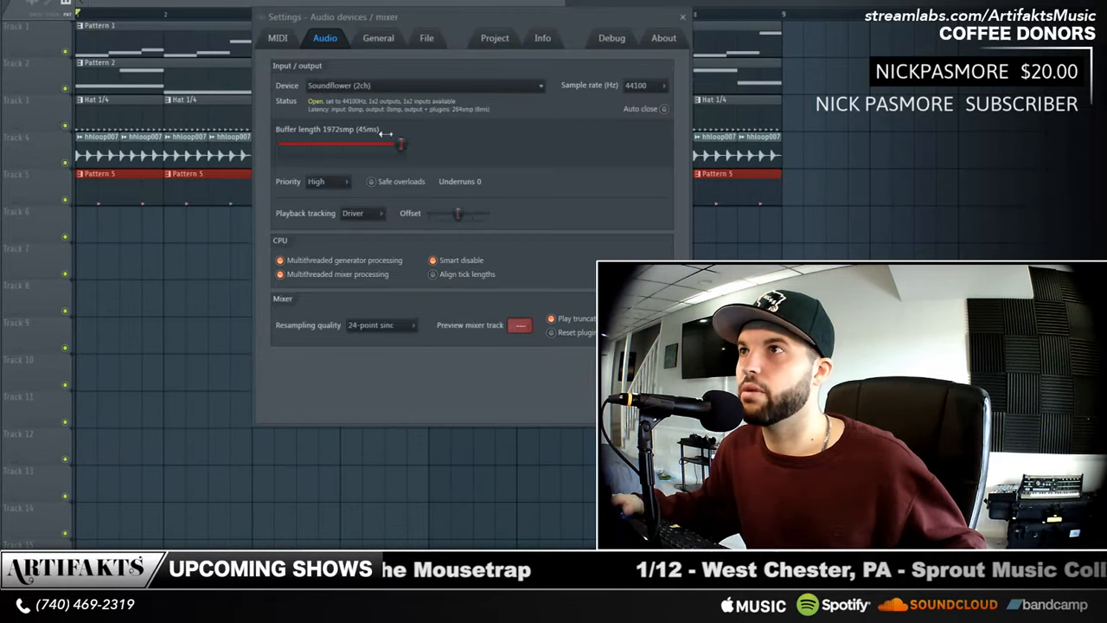
{"action": "left_click_drag", "start_coordinate": [385, 132], "coordinate": [289, 133]}
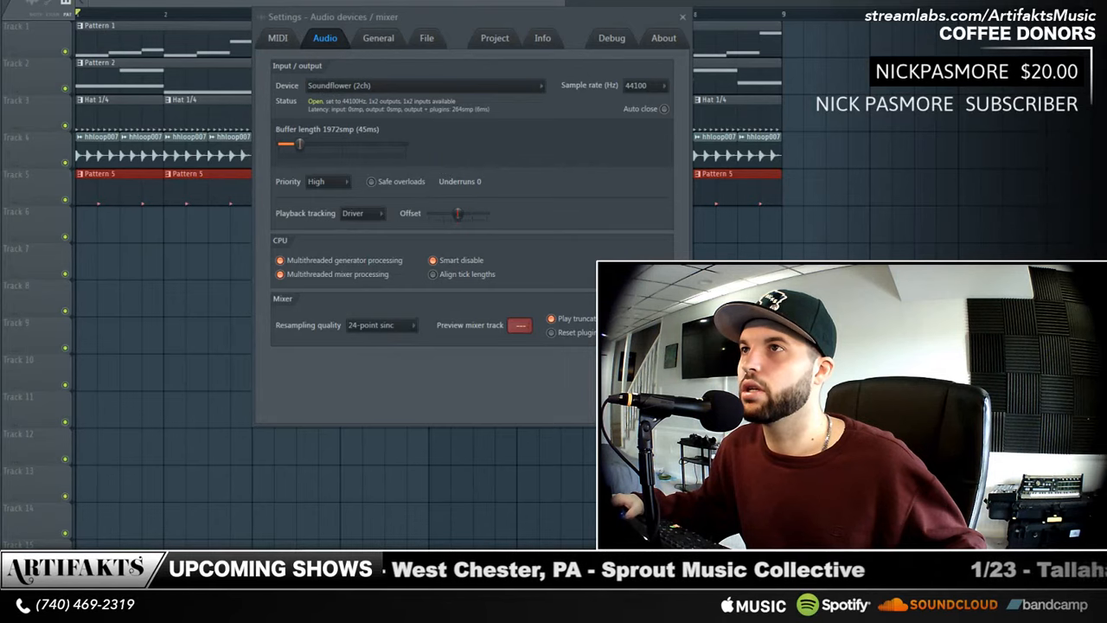
{"action": "left_click", "coordinate": [684, 17]}
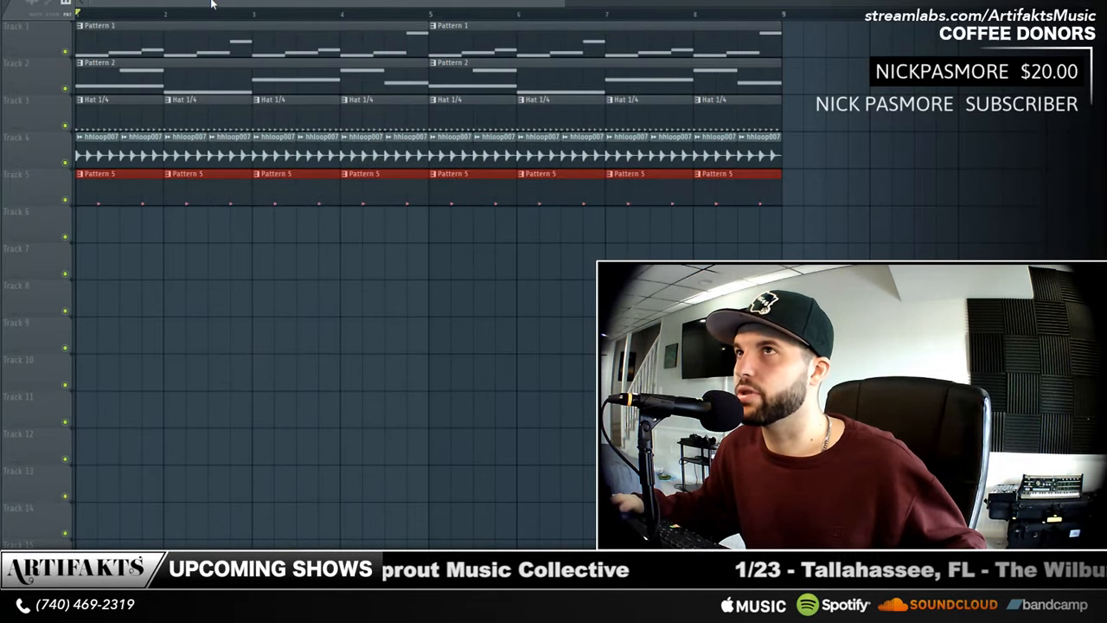
{"action": "key", "text": "space"}
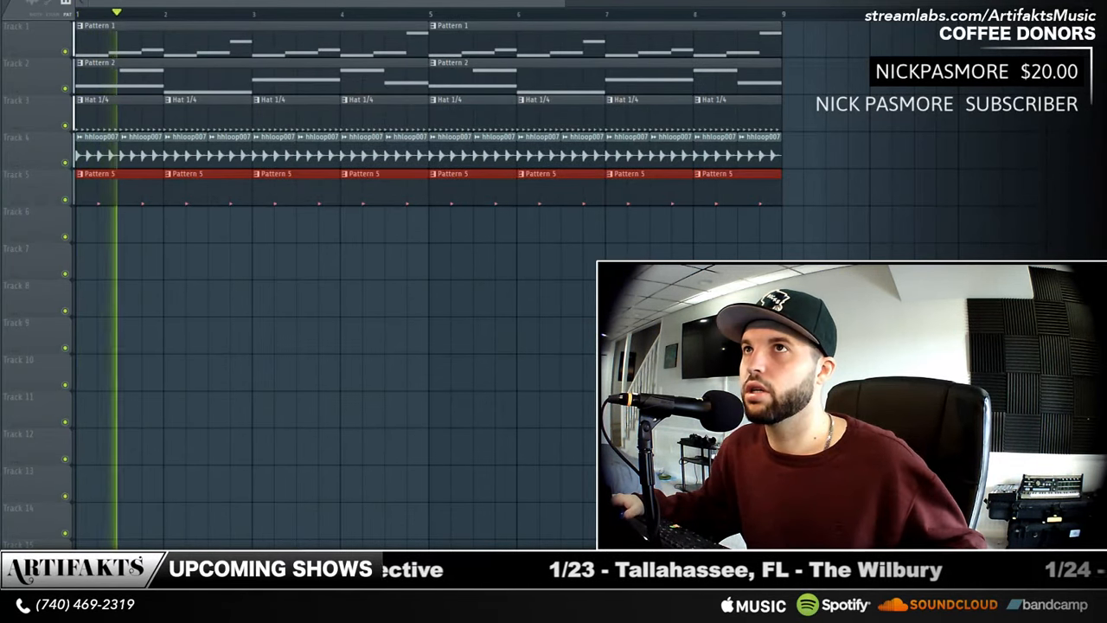
{"action": "key", "text": "space"}
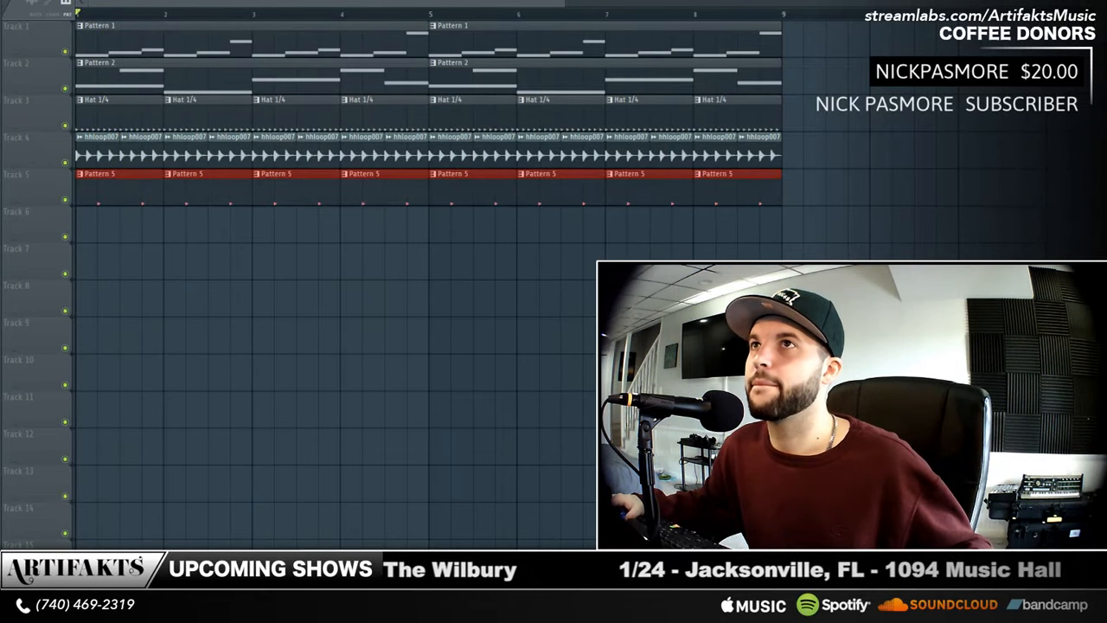
- Record a four-bar kick part into a new Pattern 6 clip on track 6 and duplicate the clip across bars 5 to 8
{"action": "left_click", "coordinate": [116, 225]}
{"action": "left_click_drag", "start_coordinate": [116, 225], "coordinate": [93, 225]}
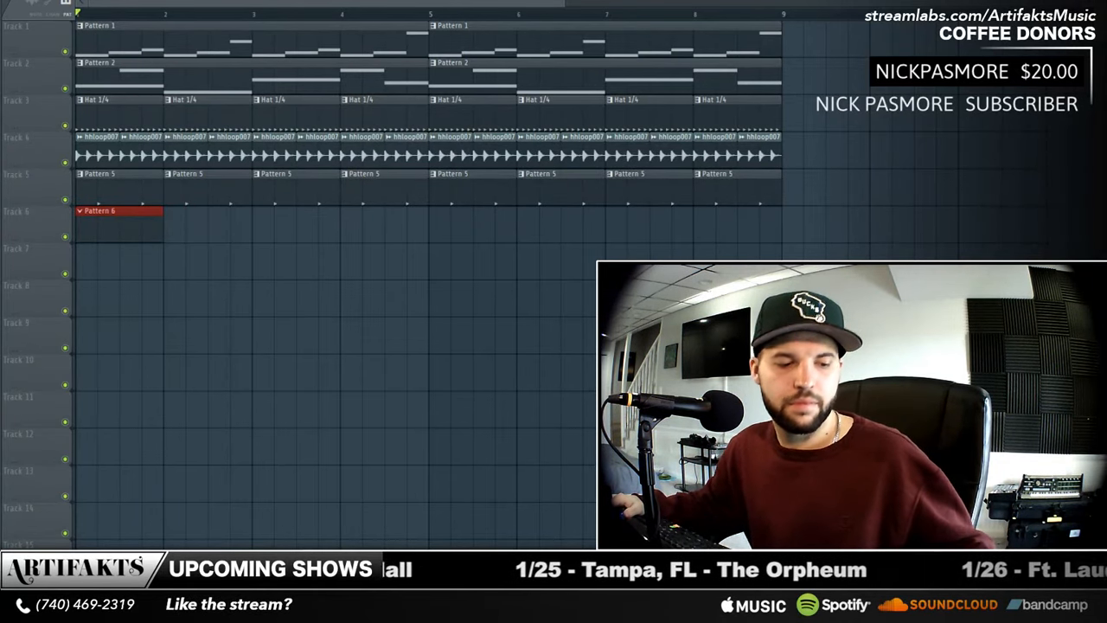
{"action": "key", "text": "space"}
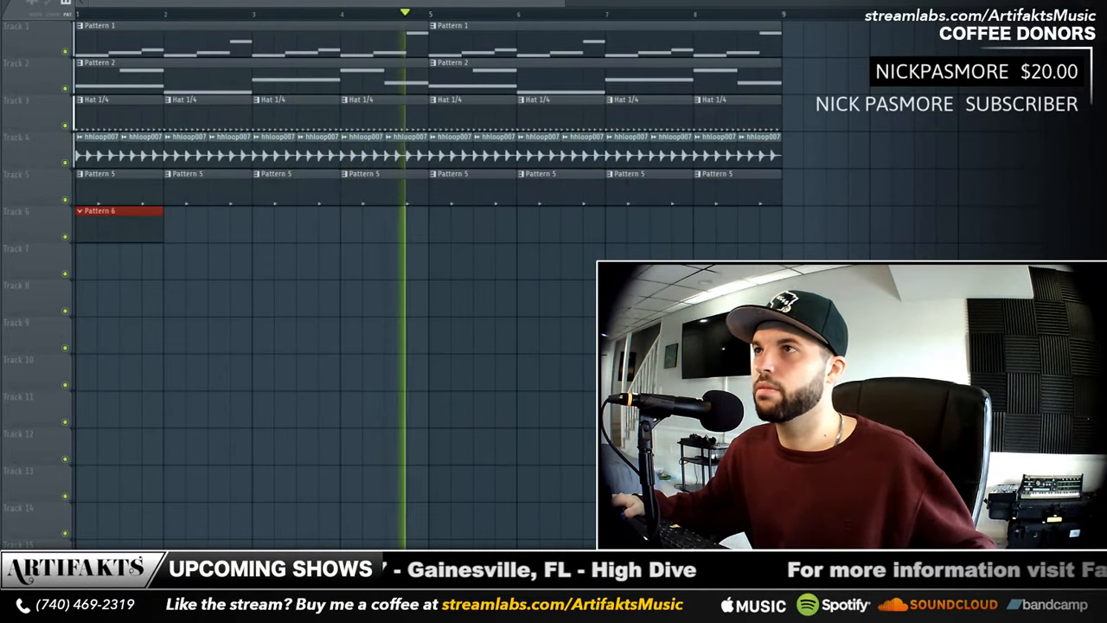
{"action": "key", "text": "space"}
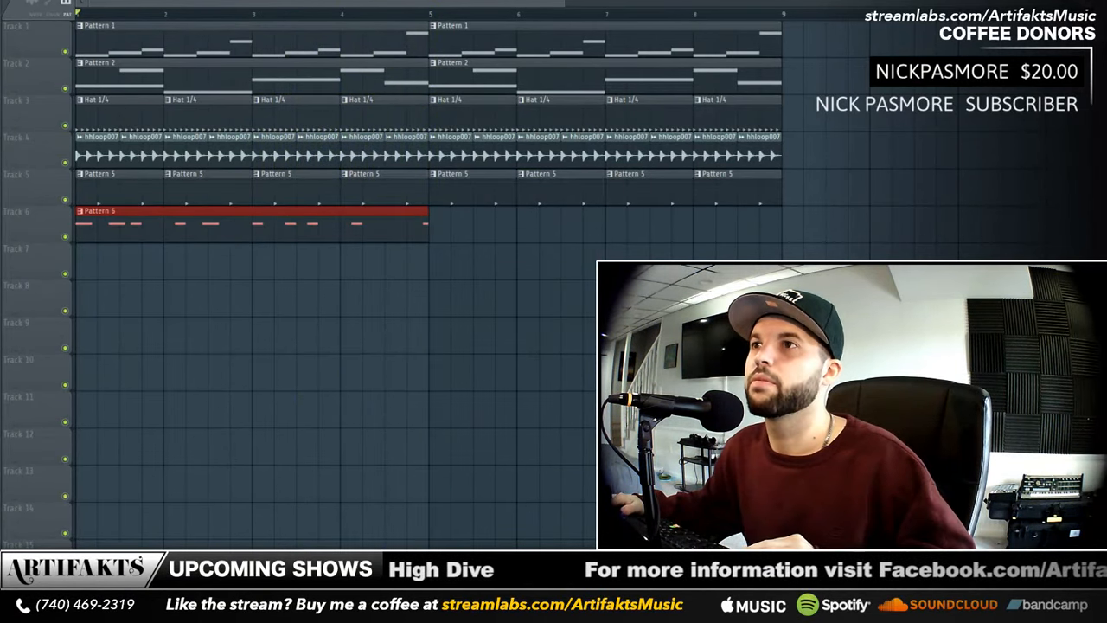
{"action": "key", "text": "ctrl+b"}
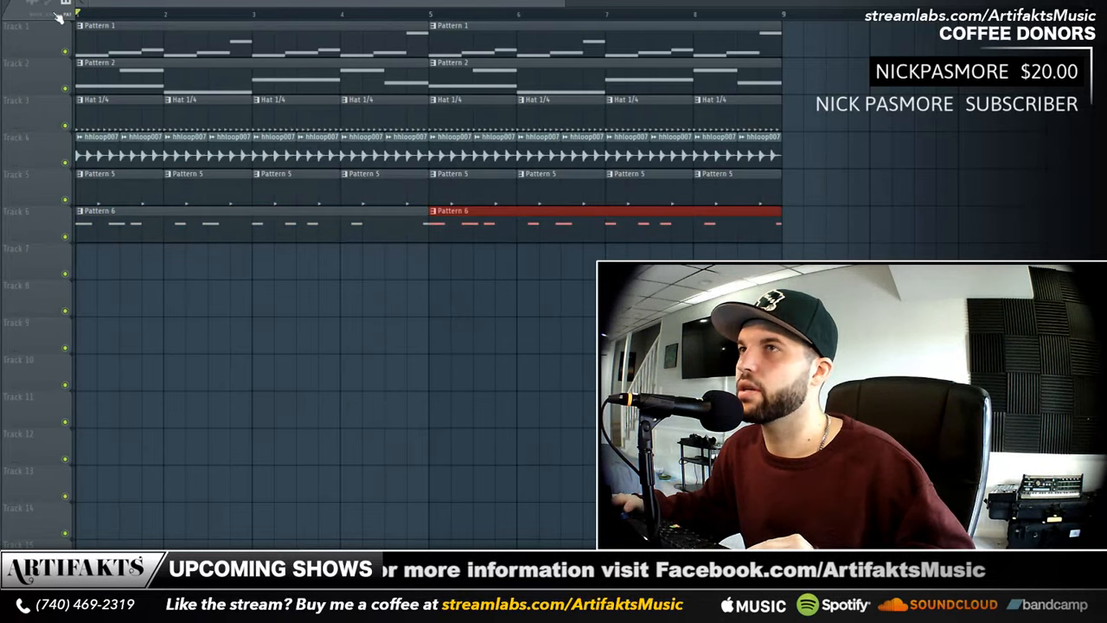
- Raise the audio buffer length to nearly its maximum in the audio device settings, and close the settings
{"action": "left_click", "coordinate": [3, 0]}
{"action": "left_click", "coordinate": [8, 0]}
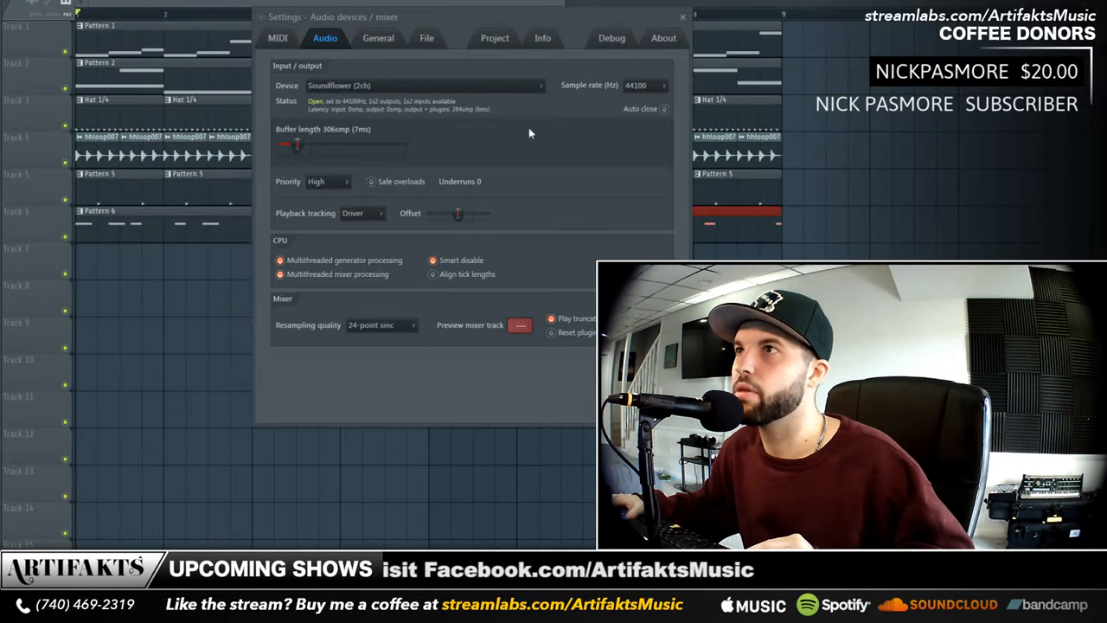
{"action": "left_click_drag", "start_coordinate": [304, 146], "coordinate": [405, 145]}
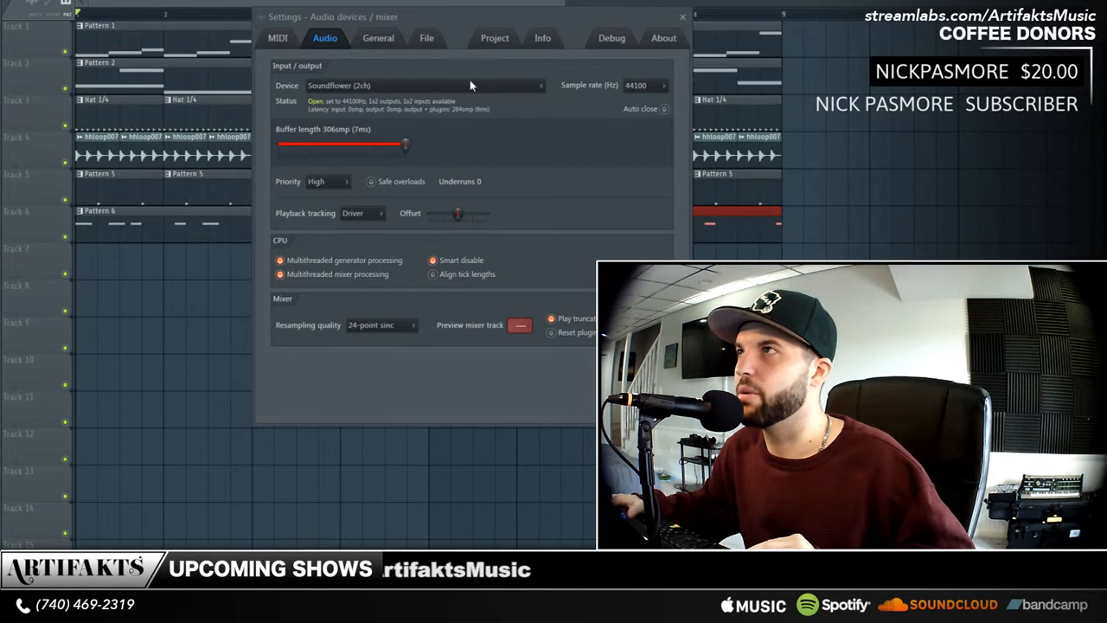
{"action": "left_click", "coordinate": [683, 17]}
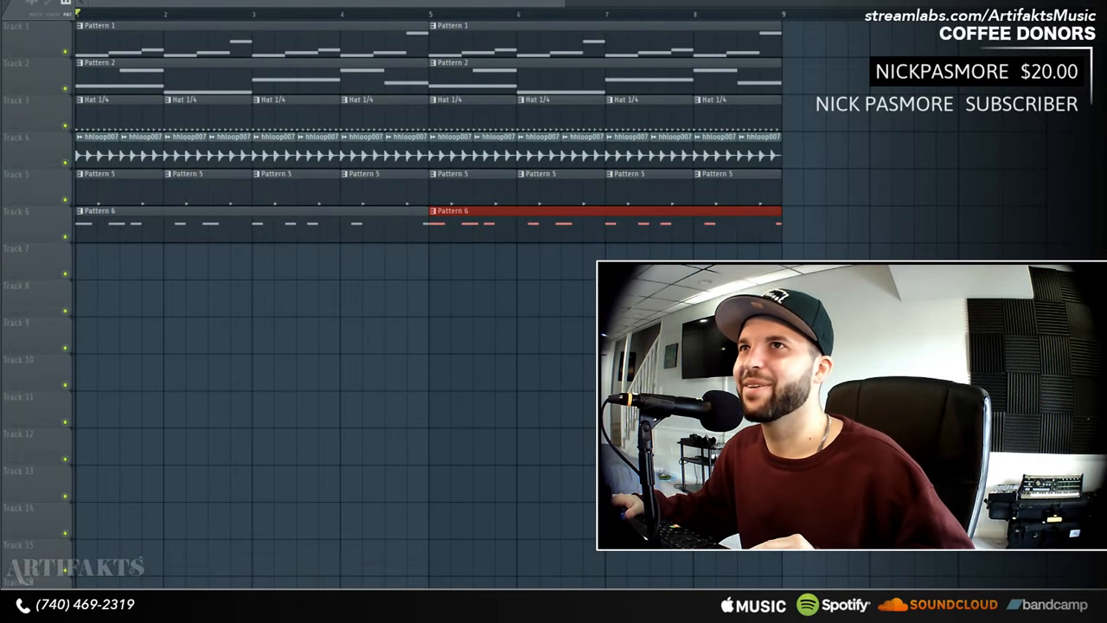
- During playback, route the bdrum010 kick channel to mixer track 9
{"action": "key", "text": "space"}
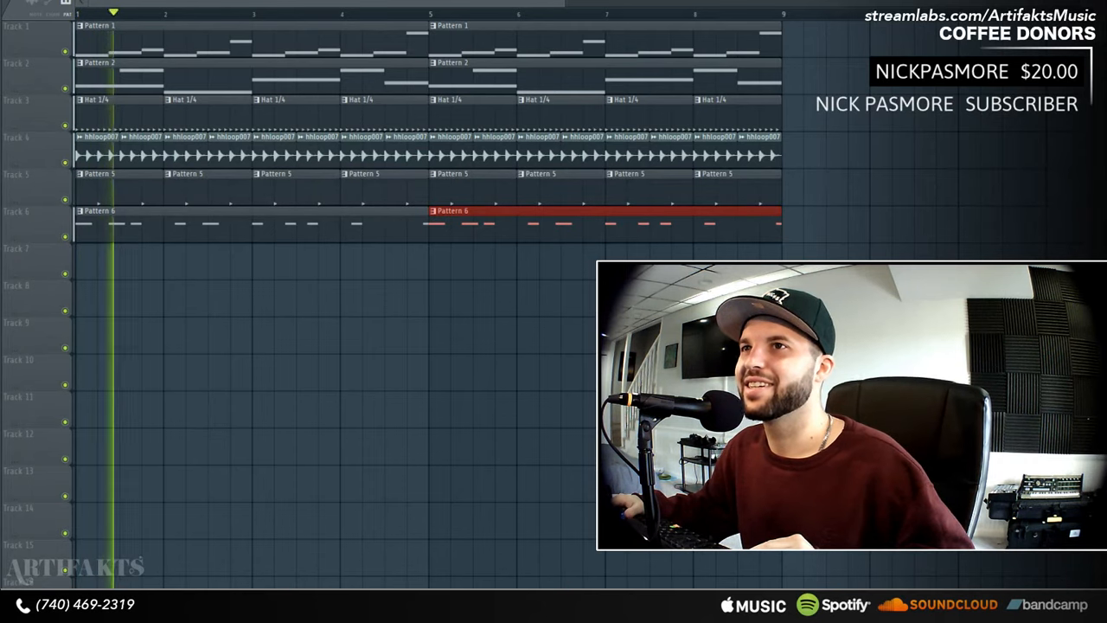
{"action": "key", "text": "F9"}
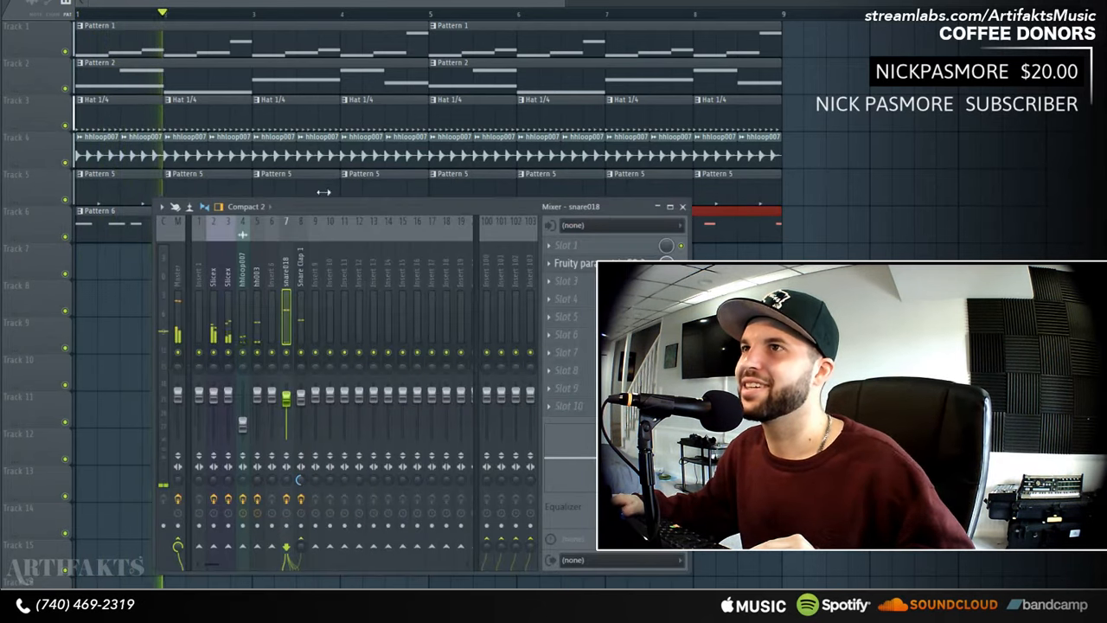
{"action": "right_click", "coordinate": [319, 277]}
{"action": "mouse_move", "coordinate": [444, 335]}
{"action": "left_click", "coordinate": [497, 324]}
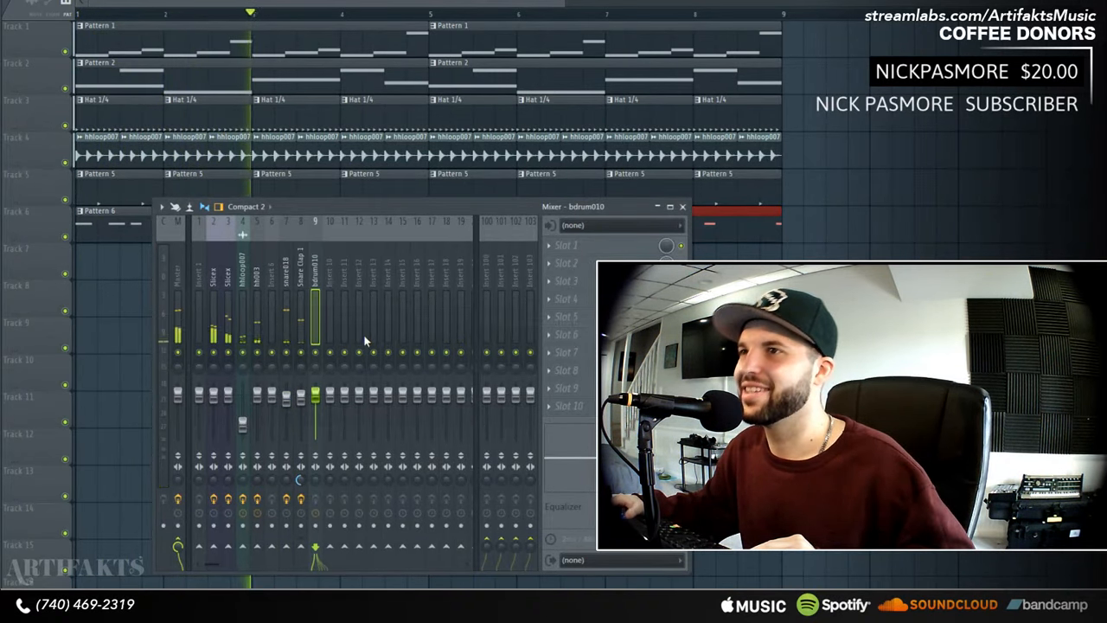
- Vary the velocities of the kick notes in Pattern 6, slightly lowering the second through fifth hits while the arrangement plays
{"action": "double_click", "coordinate": [116, 223]}
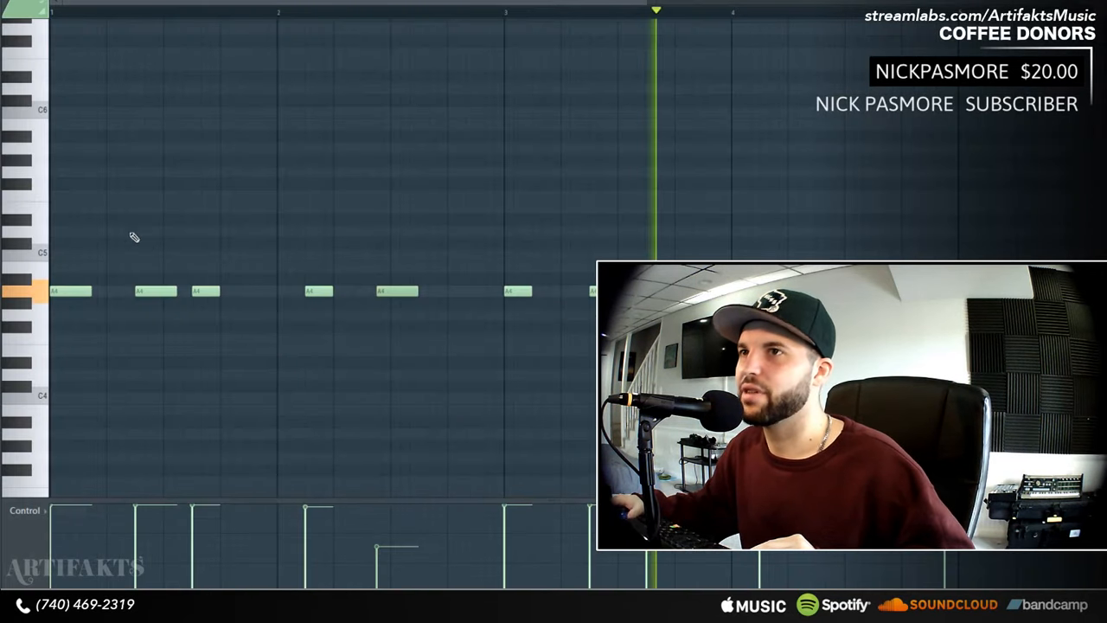
{"action": "mouse_move", "coordinate": [374, 519]}
{"action": "left_mouse_down"}
{"action": "mouse_move", "coordinate": [430, 489]}
{"action": "mouse_move", "coordinate": [371, 499]}
{"action": "left_mouse_up"}
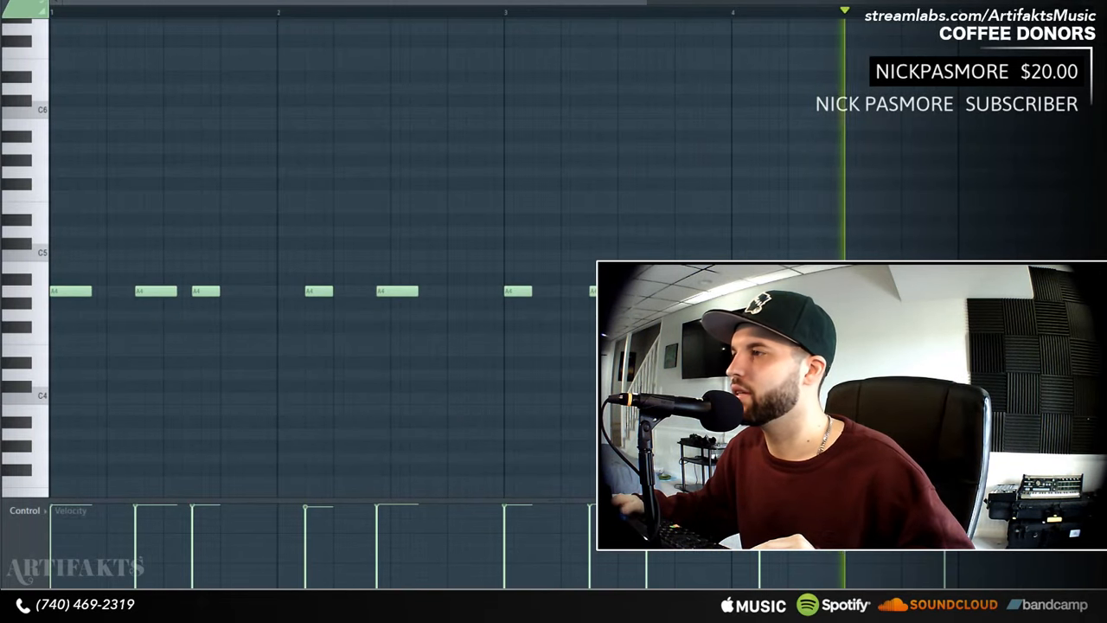
{"action": "left_click", "coordinate": [136, 518]}
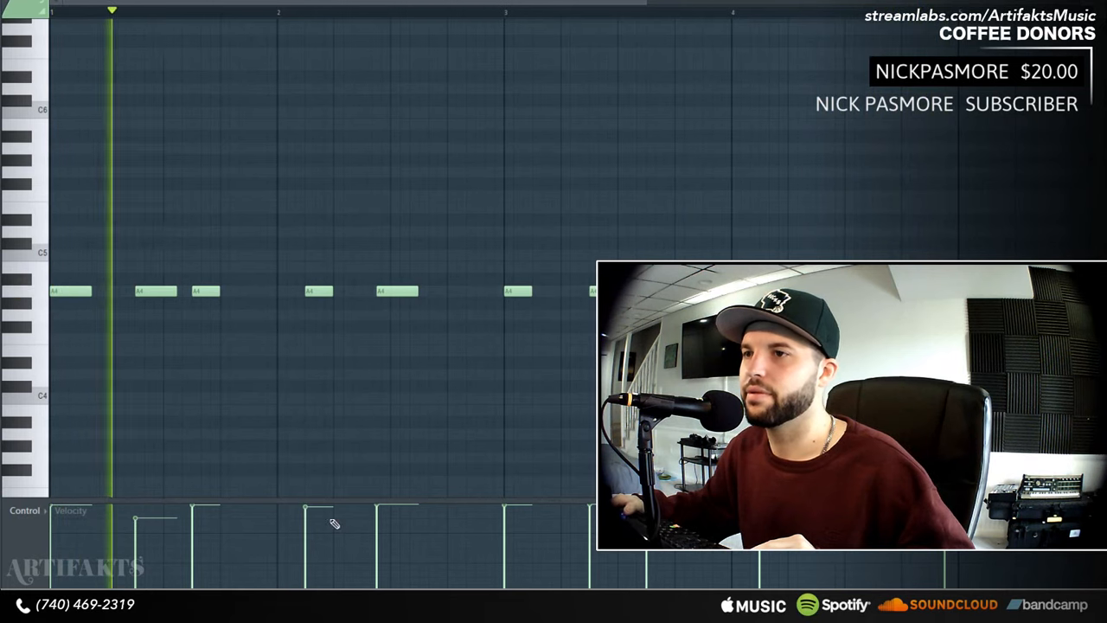
{"action": "left_click", "coordinate": [193, 512]}
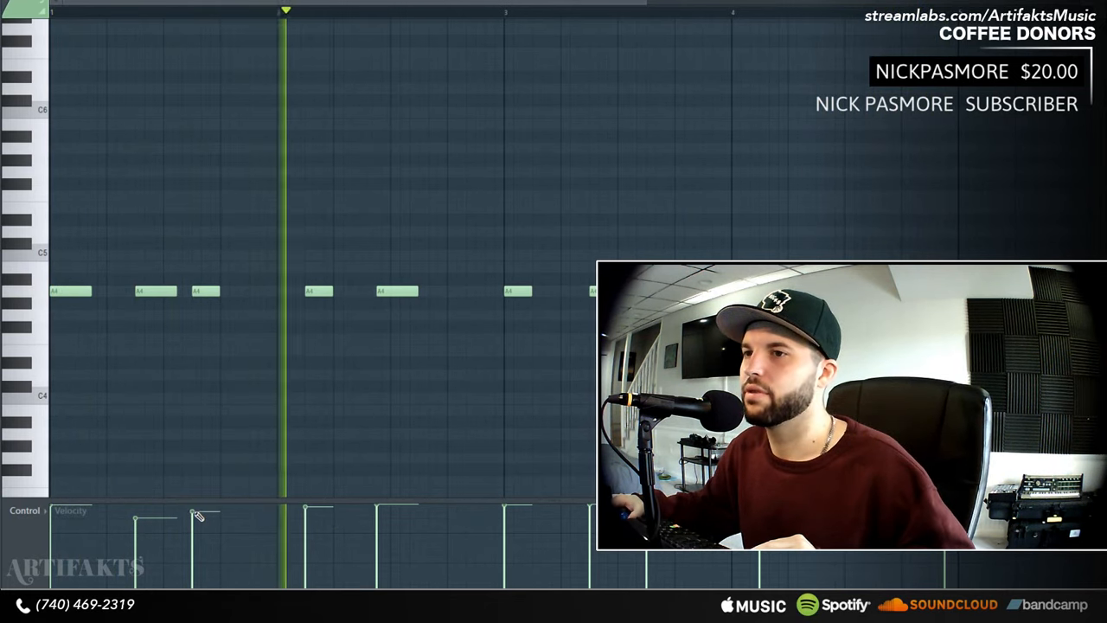
{"action": "left_click", "coordinate": [299, 513]}
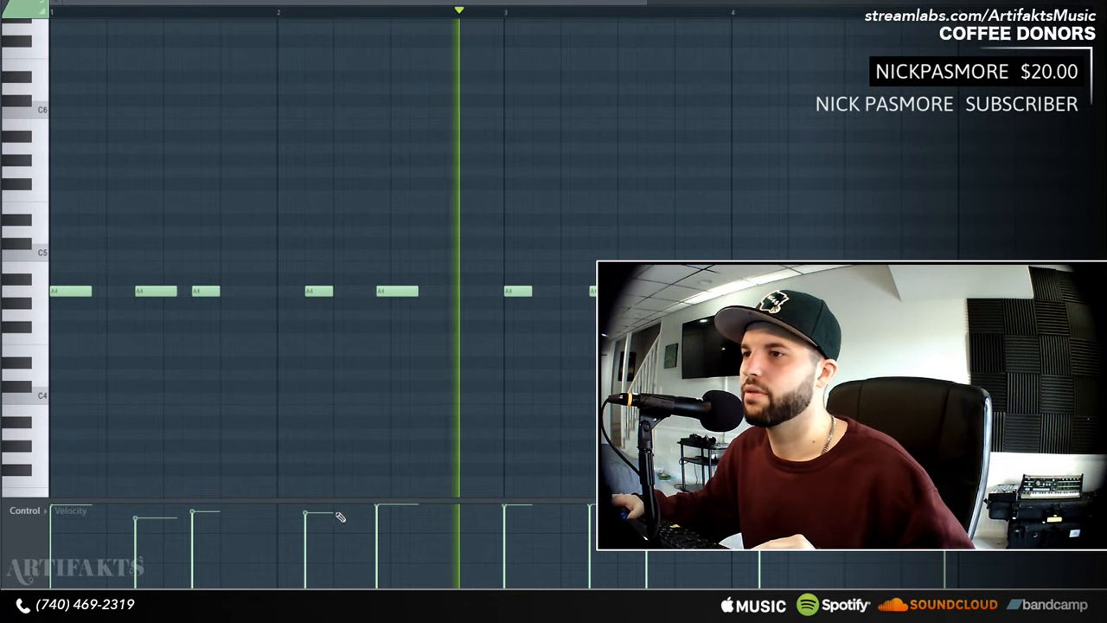
{"action": "left_click", "coordinate": [378, 518]}
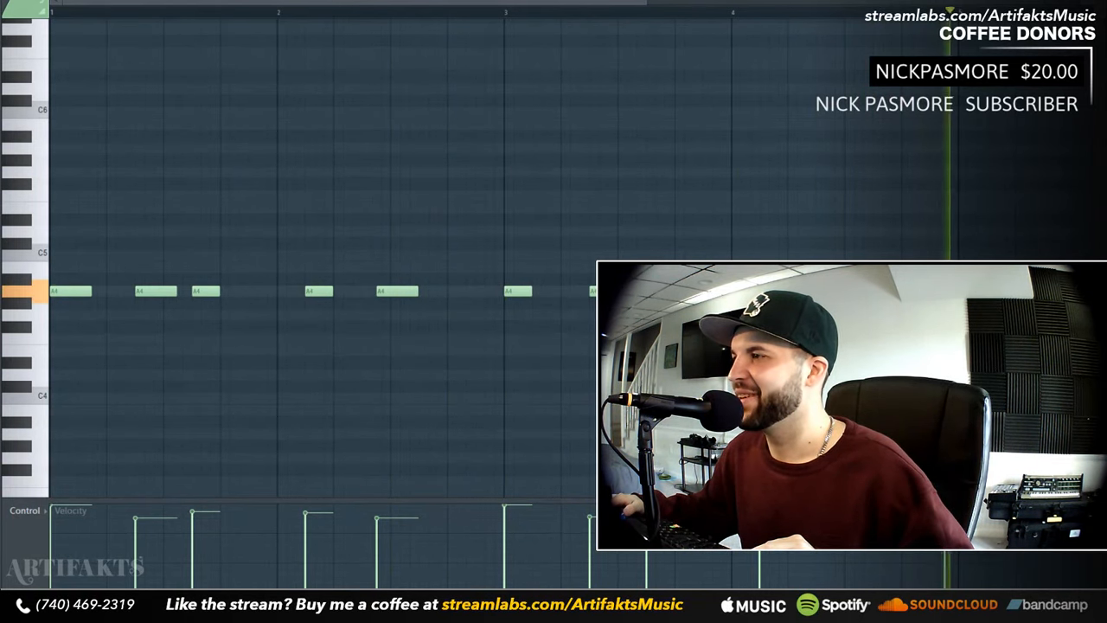
{"action": "key", "text": "space"}
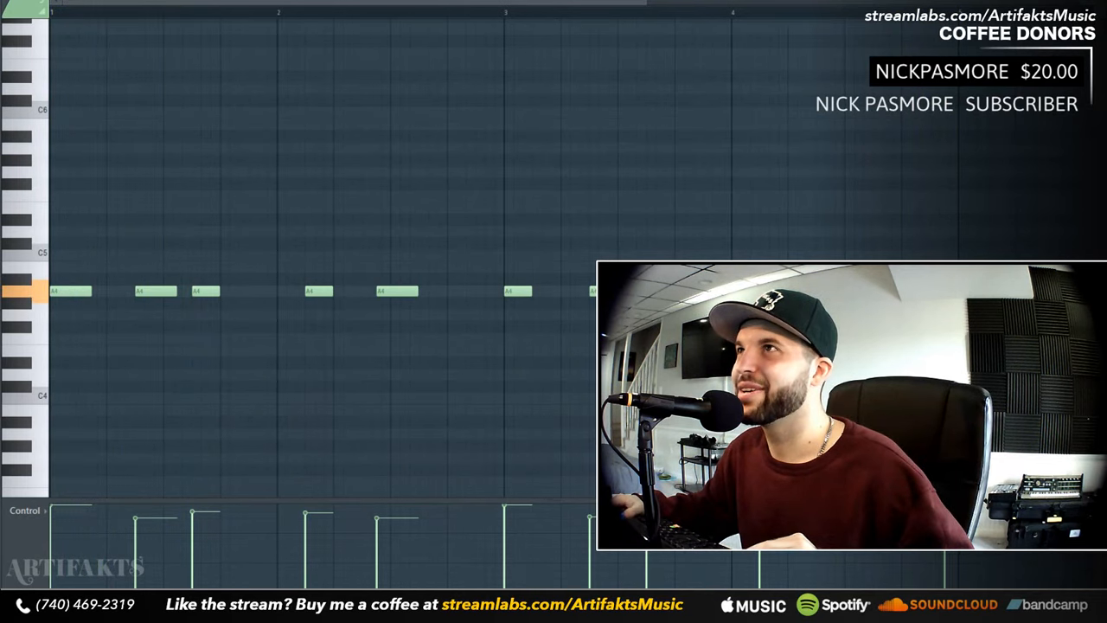
- Load the LoudMax limiter into slot 2 of the bdrum010 mixer track and move its window clear of the effect slots
{"action": "key", "text": "F9"}
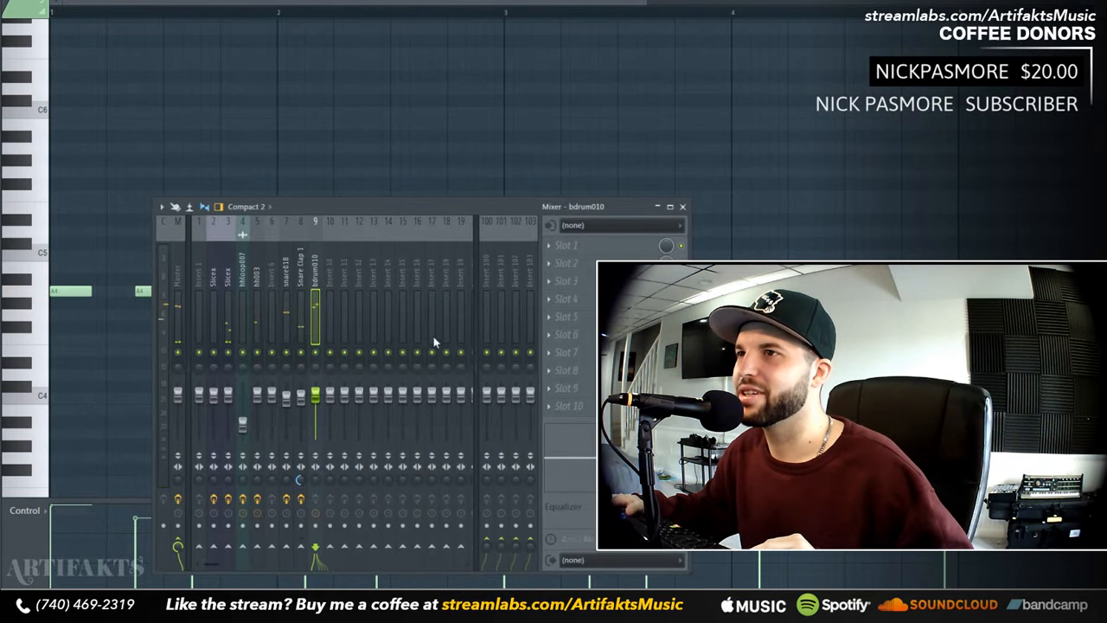
{"action": "left_click", "coordinate": [550, 264]}
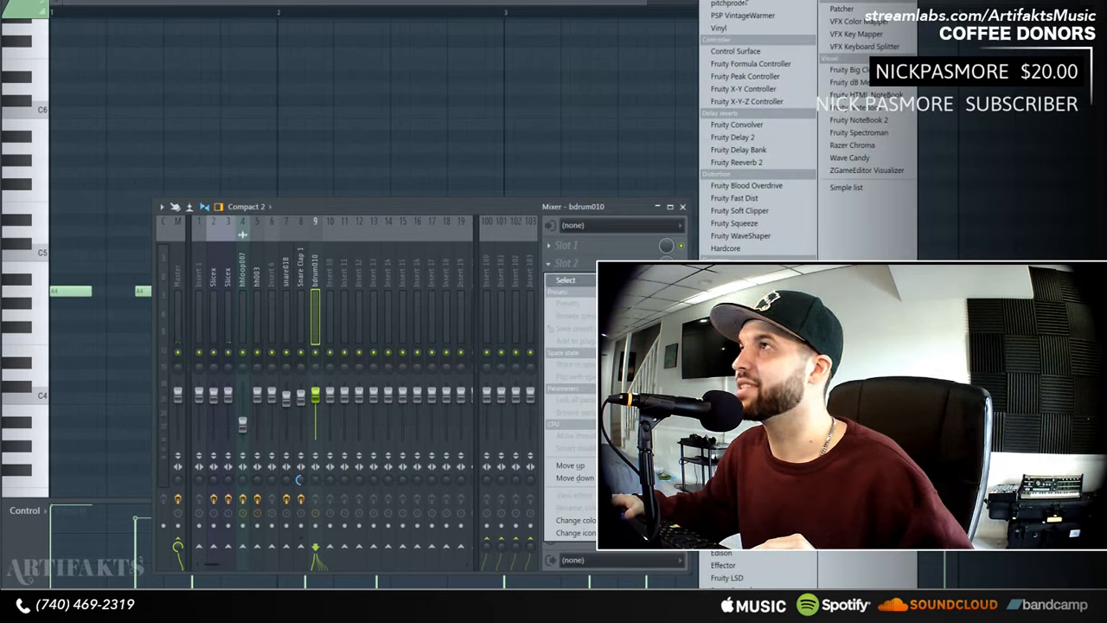
{"action": "left_click", "coordinate": [731, 310]}
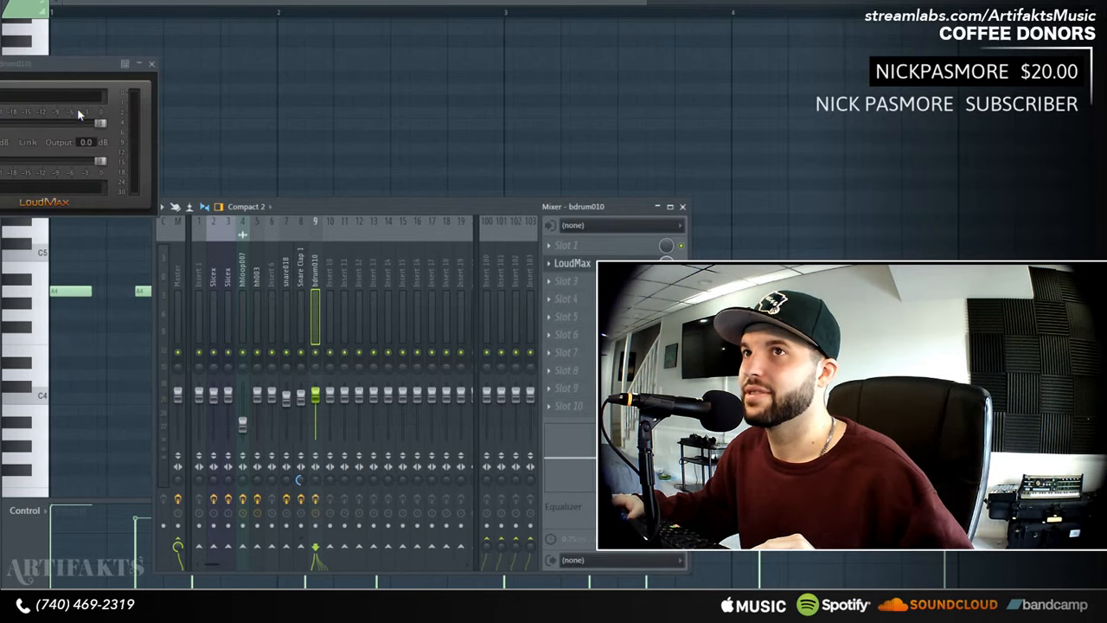
{"action": "left_click_drag", "start_coordinate": [69, 63], "coordinate": [534, 123]}
- Set LoudMax on the kick to a -5.0 dB threshold and a -7.9 dB output during playback, and close the plugin
{"action": "key", "text": "space"}
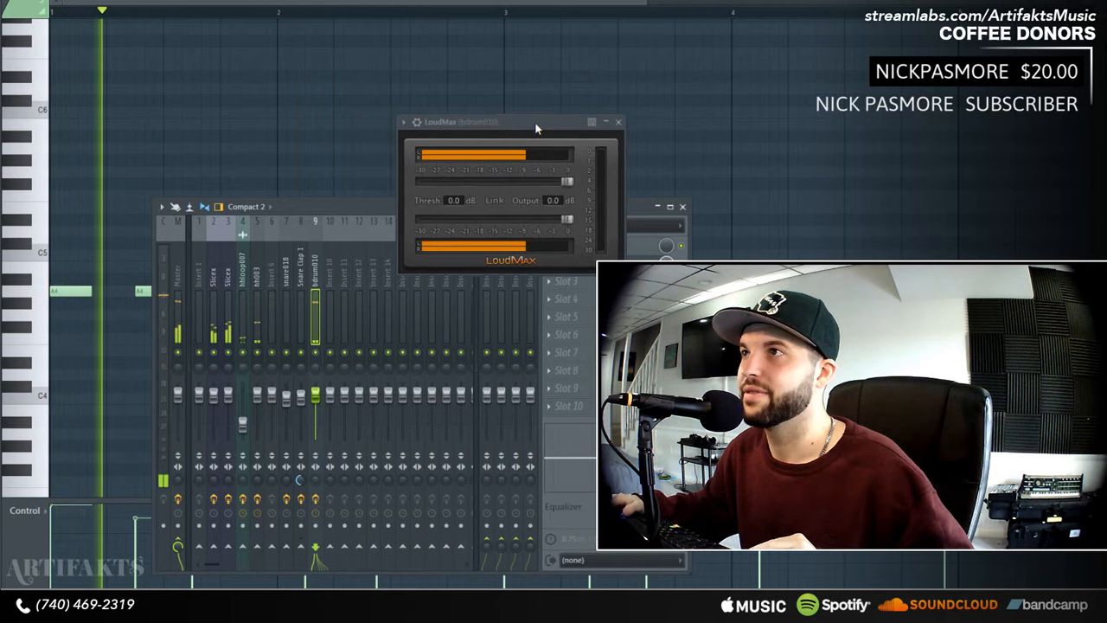
{"action": "left_click", "coordinate": [495, 201]}
{"action": "left_click_drag", "start_coordinate": [569, 182], "coordinate": [526, 184]}
{"action": "left_click", "coordinate": [507, 203]}
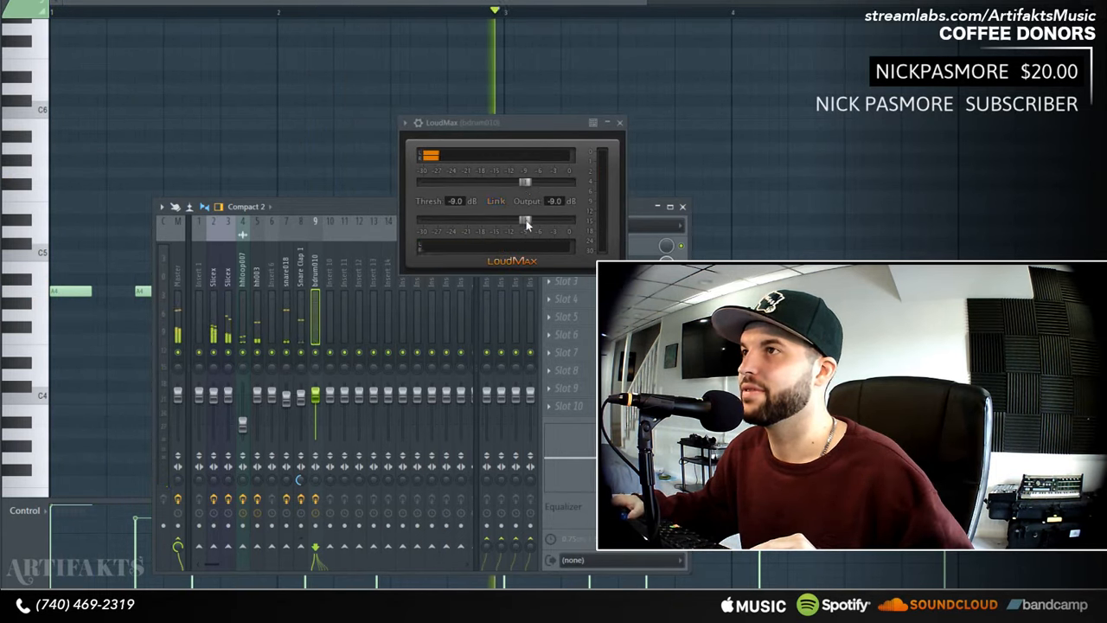
{"action": "left_click_drag", "start_coordinate": [525, 182], "coordinate": [543, 186]}
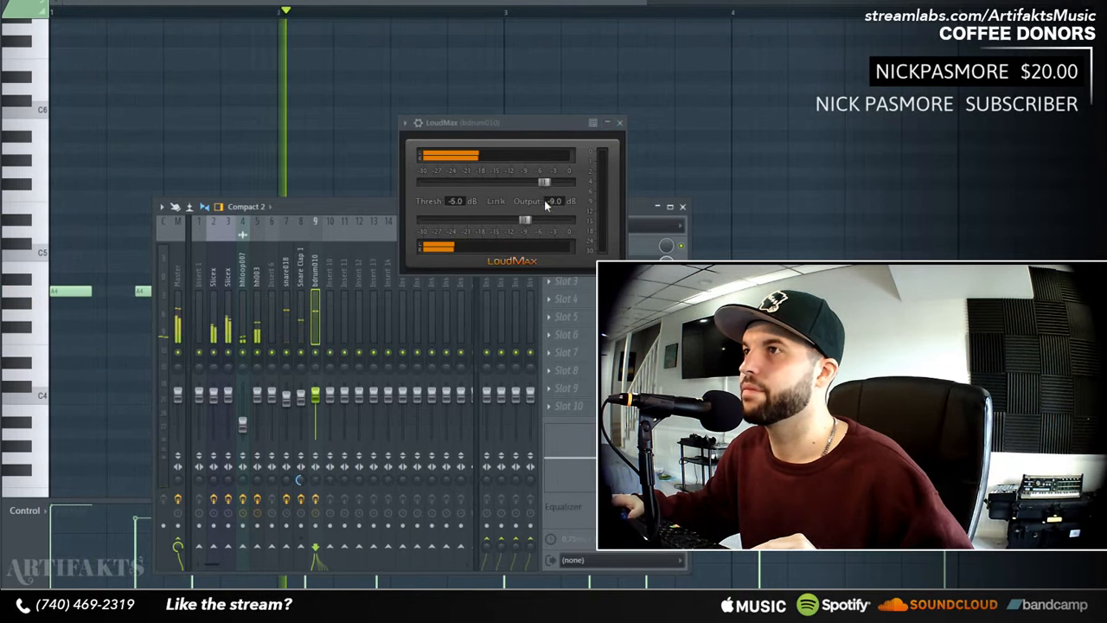
{"action": "left_click_drag", "start_coordinate": [525, 219], "coordinate": [531, 221]}
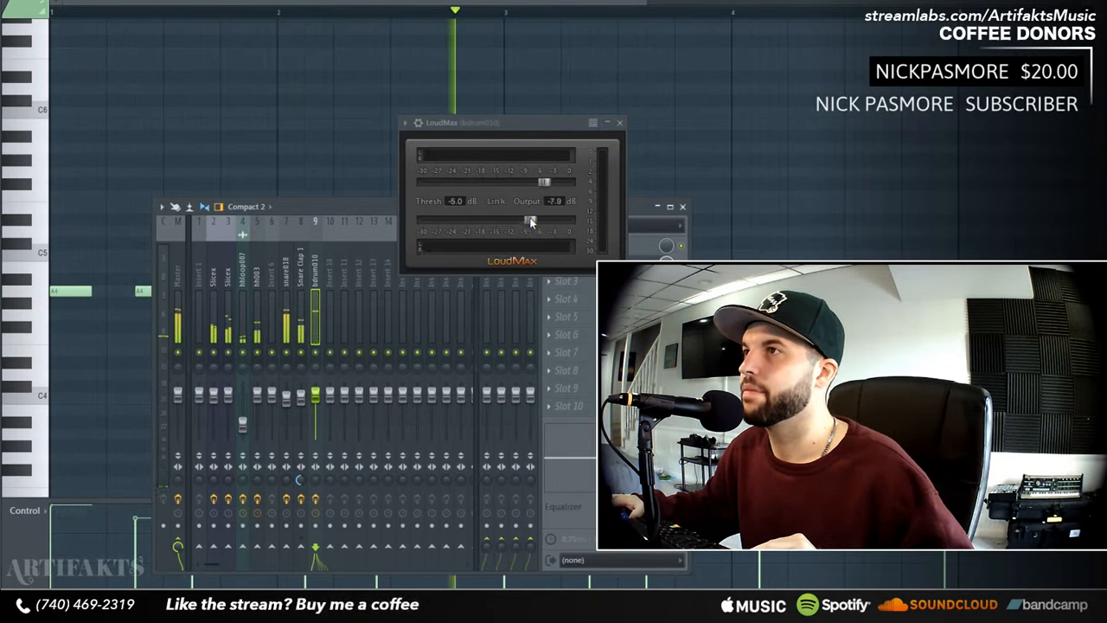
{"action": "left_click", "coordinate": [621, 124]}
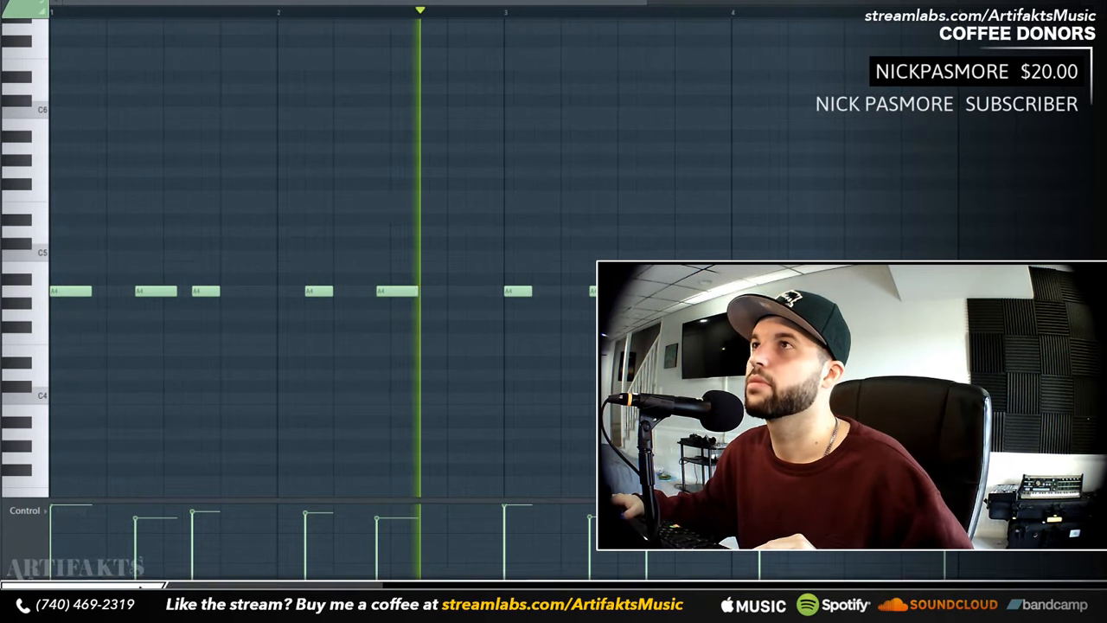
- Place Pattern 8 on track 7 at bars 2, 4, 6 and 8, with an ohh023 open-hat hit near its end, and play it
{"action": "key", "text": "F6"}
{"action": "key", "text": "F4"}
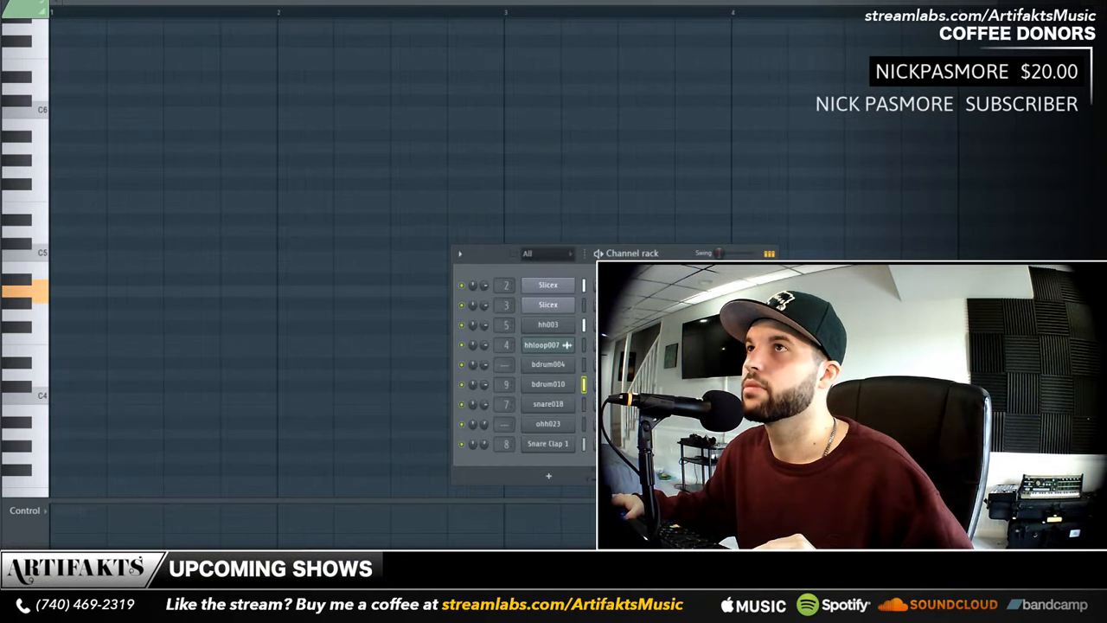
{"action": "key", "text": "F6"}
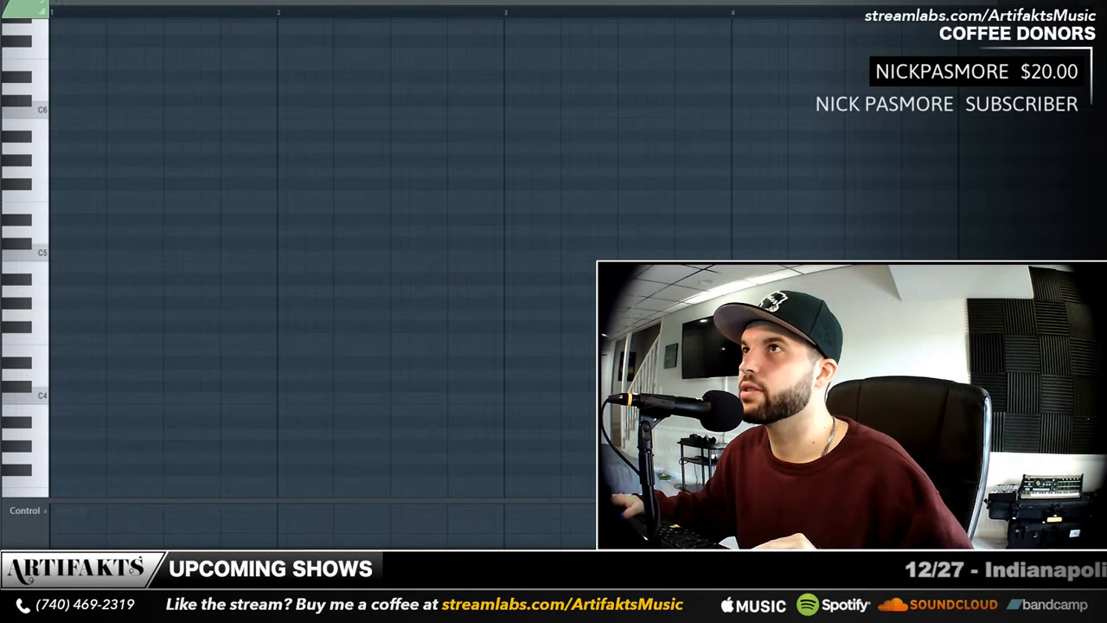
{"action": "key", "text": "F5"}
{"action": "key", "text": "F6"}
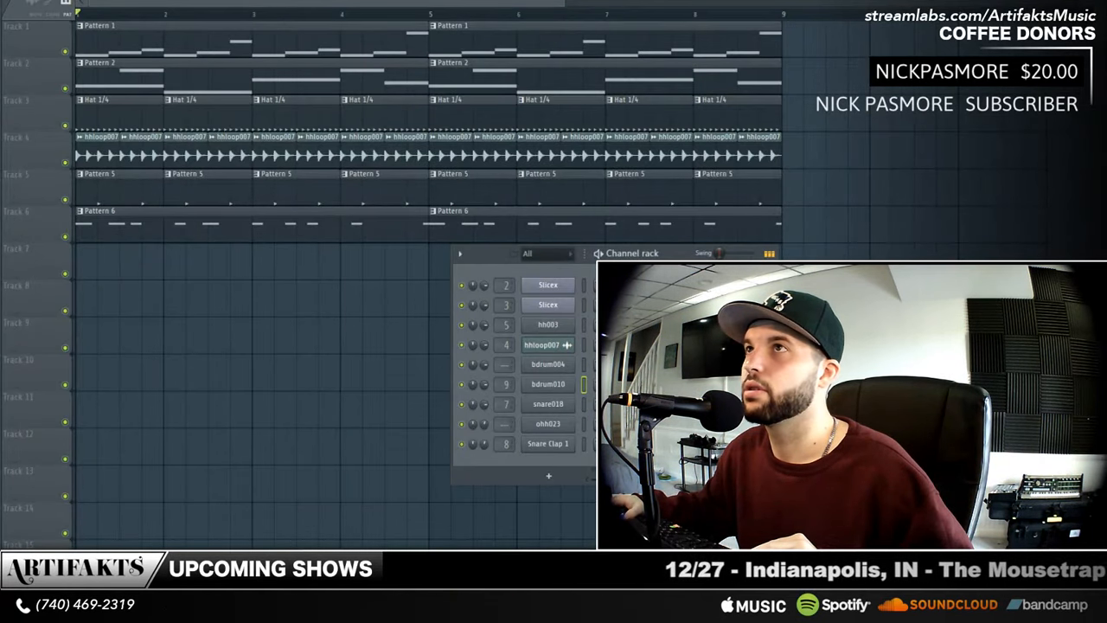
{"action": "key", "text": "F6"}
{"action": "left_click", "coordinate": [172, 265]}
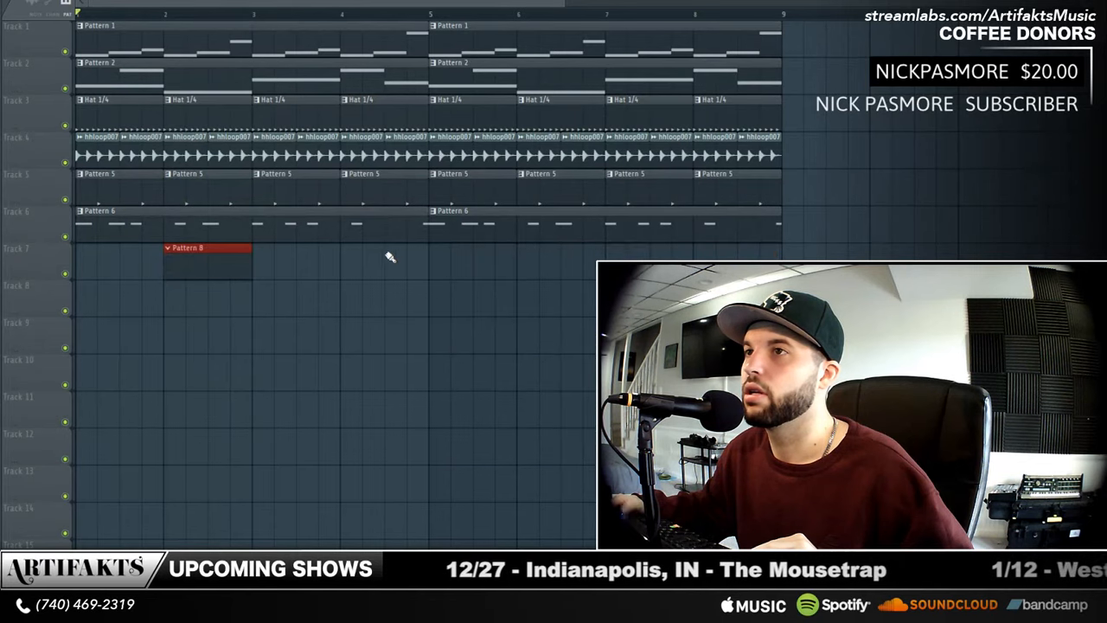
{"action": "left_click", "coordinate": [350, 260]}
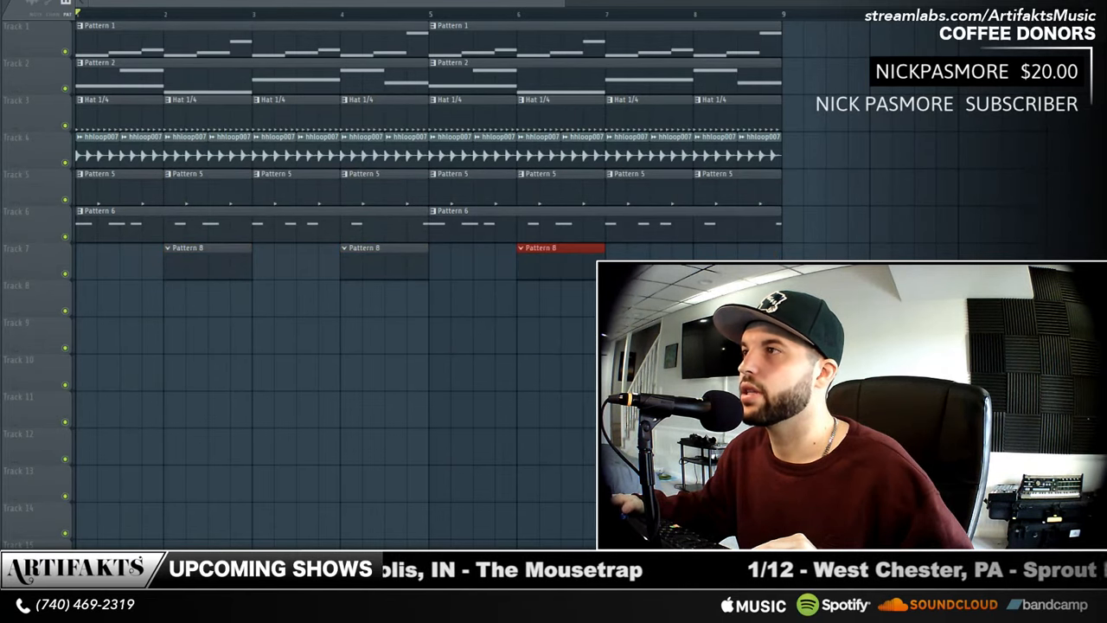
{"action": "key", "text": "F6"}
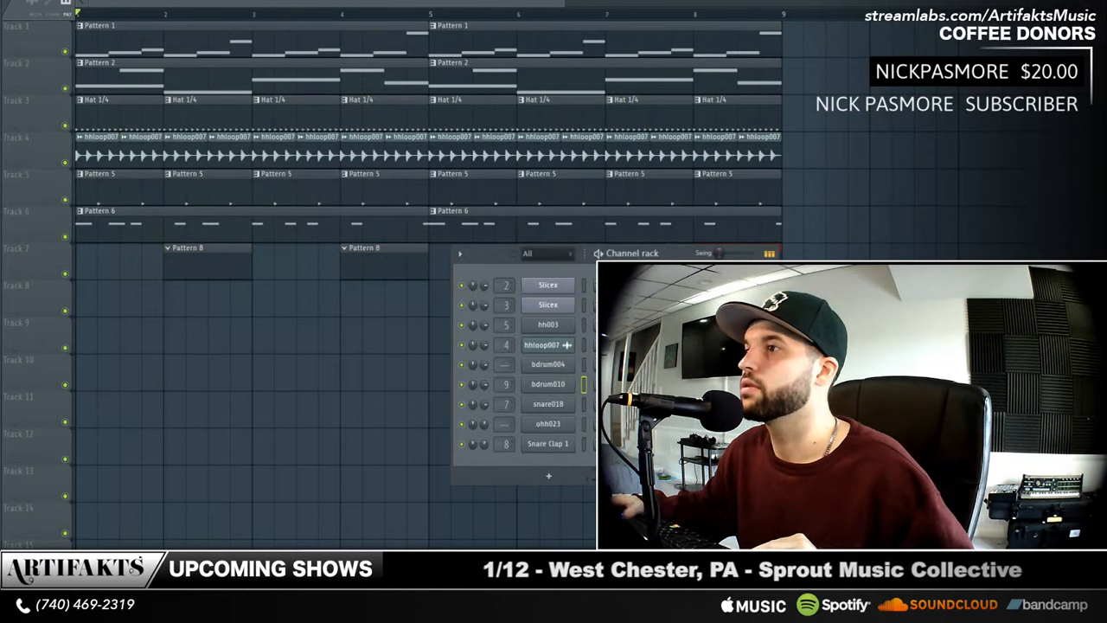
{"action": "key", "text": "space"}
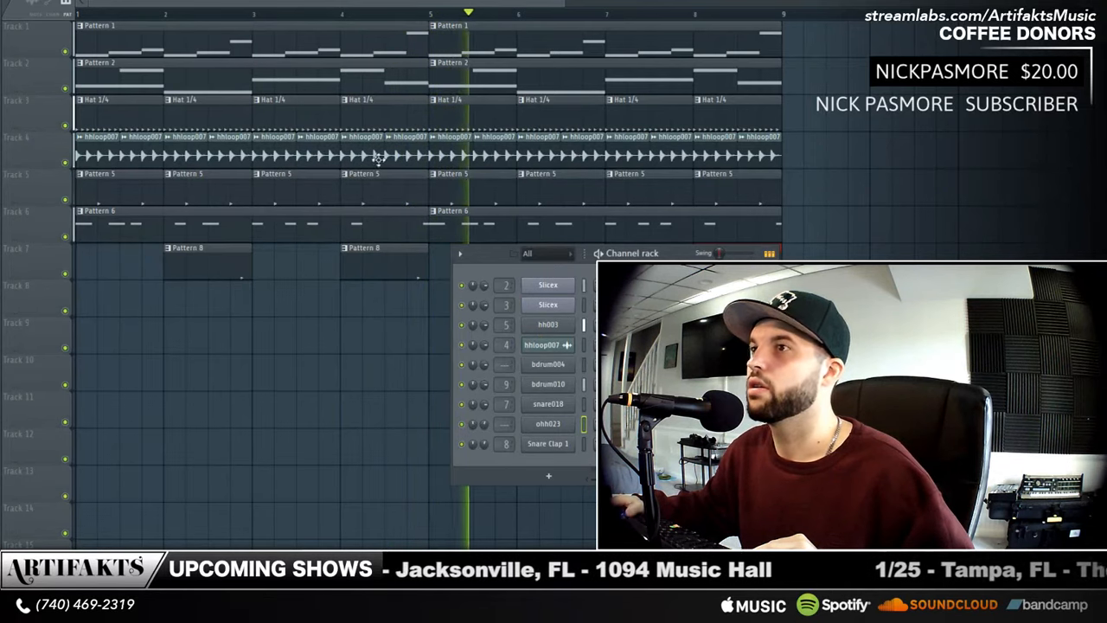
- Replace the Pattern 8 clips at bars 4 and 8 of track 7 with Pattern 9, containing an ohh023 hit near its end
{"action": "right_click", "coordinate": [396, 269]}
{"action": "right_click", "coordinate": [737, 270]}
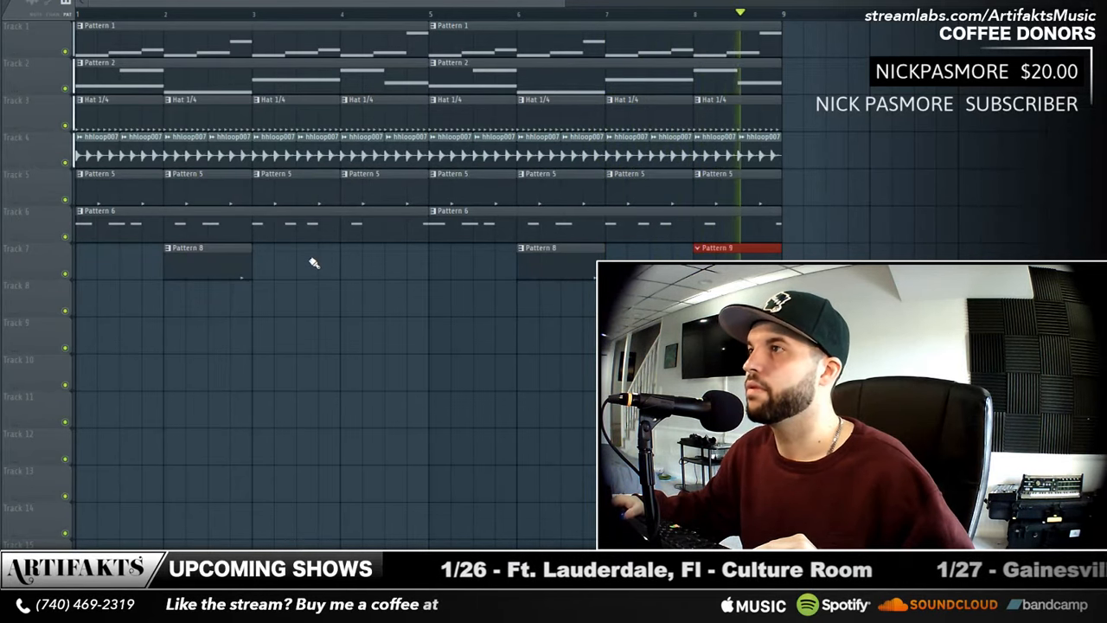
{"action": "left_click", "coordinate": [344, 265]}
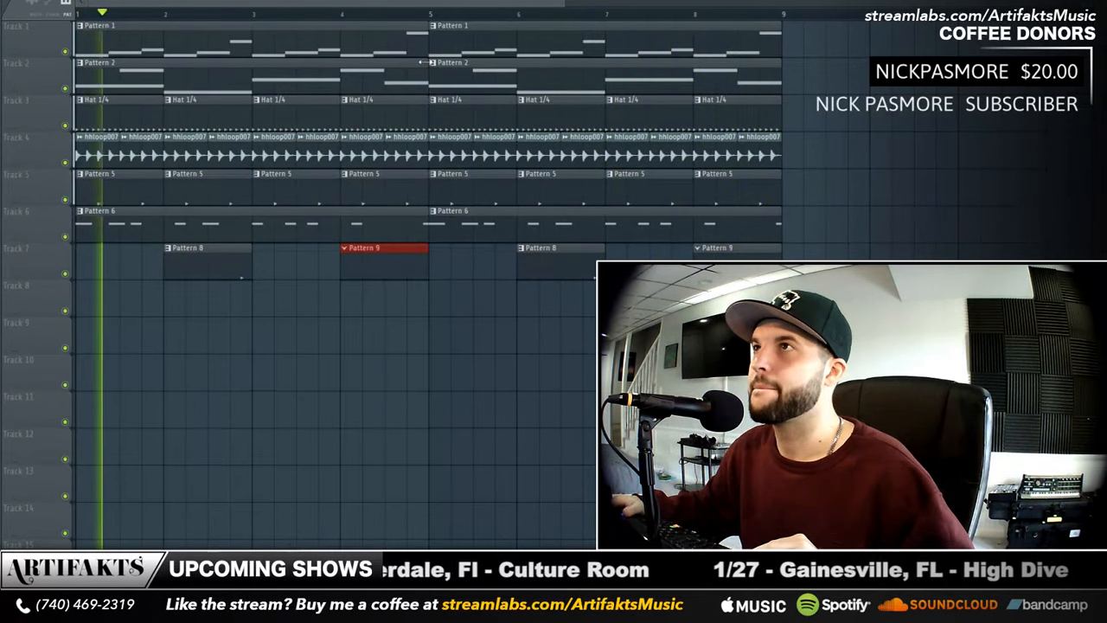
{"action": "key", "text": "F6"}
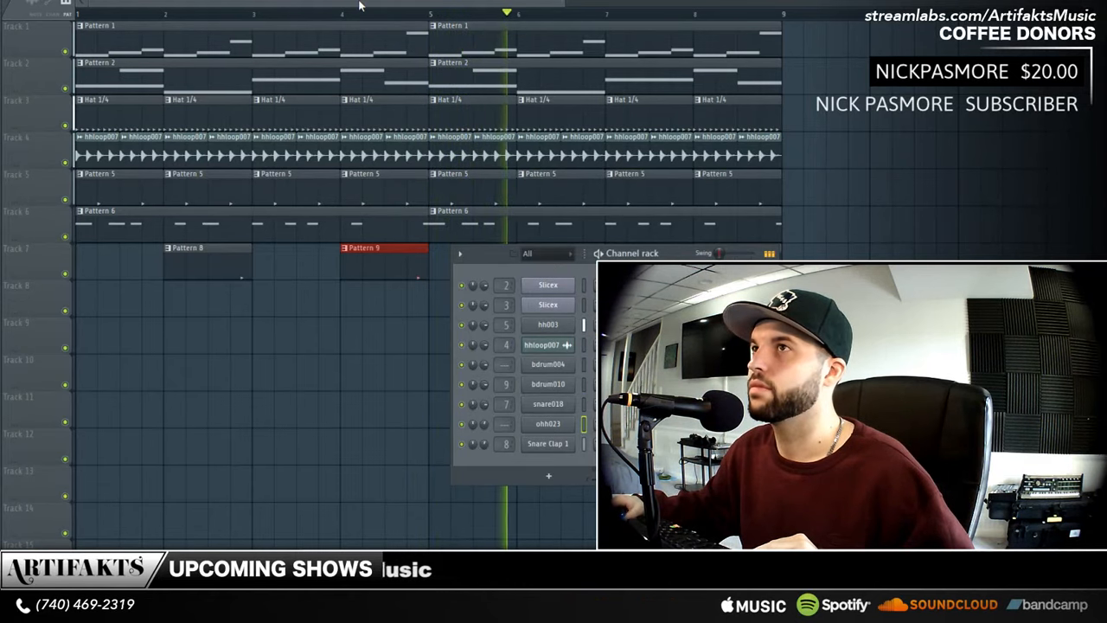
- Move the ohh023 hit in Pattern 9 slightly earlier and replay the beat from the middle of bar 4
{"action": "left_click", "coordinate": [401, 17]}
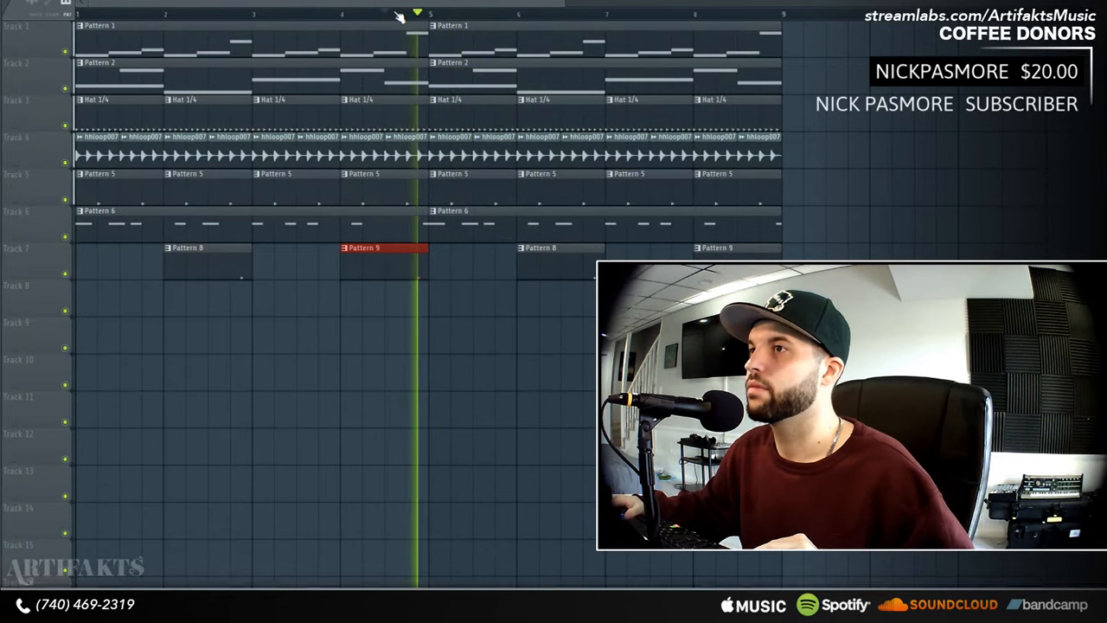
{"action": "key", "text": "F6"}
{"action": "key", "text": "space"}
{"action": "key", "text": "space"}
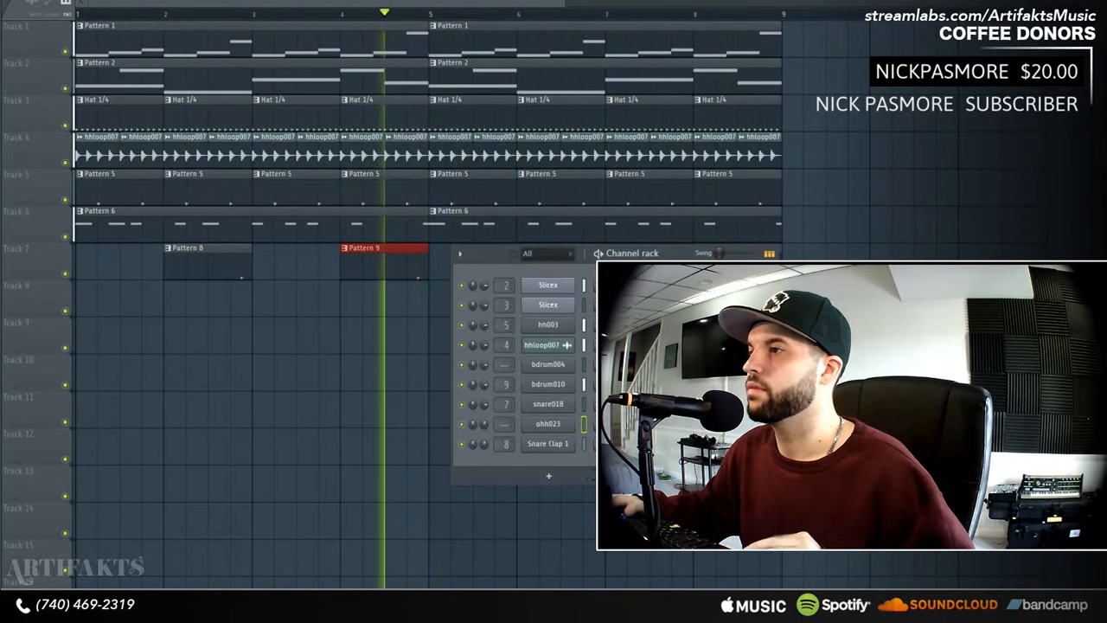
{"action": "key", "text": "space"}
{"action": "key", "text": "space"}
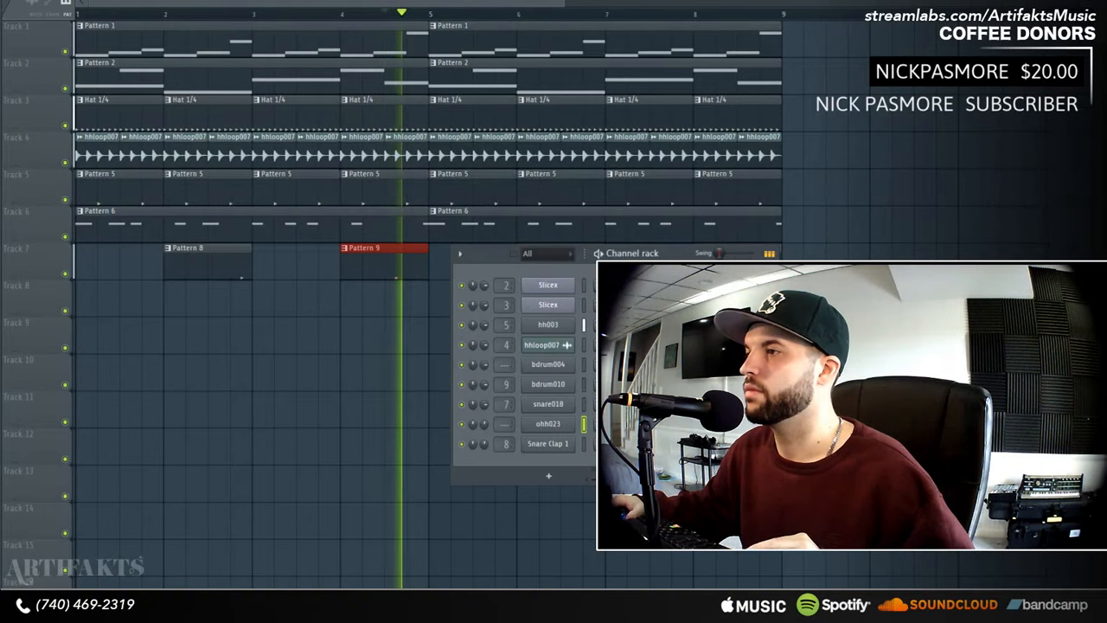
{"action": "key", "text": "space"}
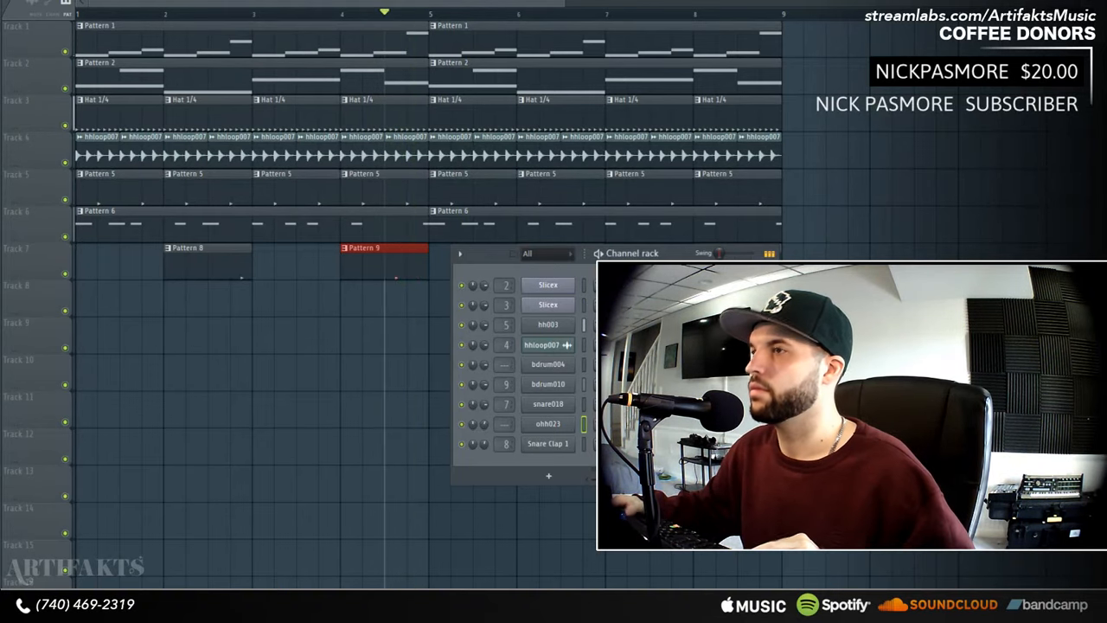
- Inspect the snare018 channel settings during playback and close them
{"action": "left_click", "coordinate": [553, 404]}
{"action": "key", "text": "space"}
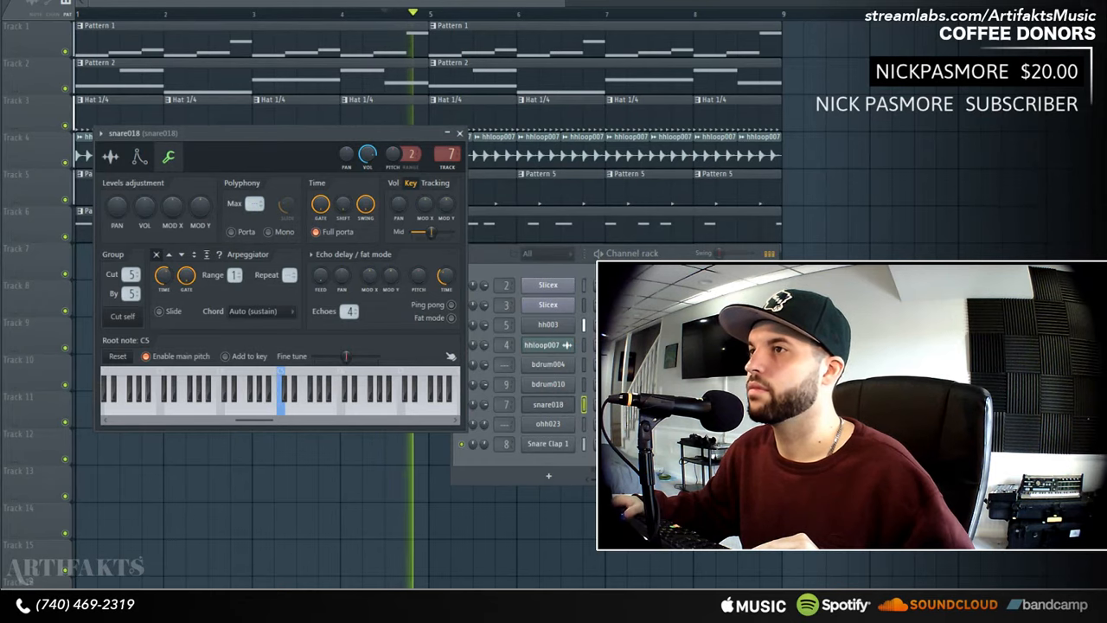
{"action": "left_click", "coordinate": [459, 136]}
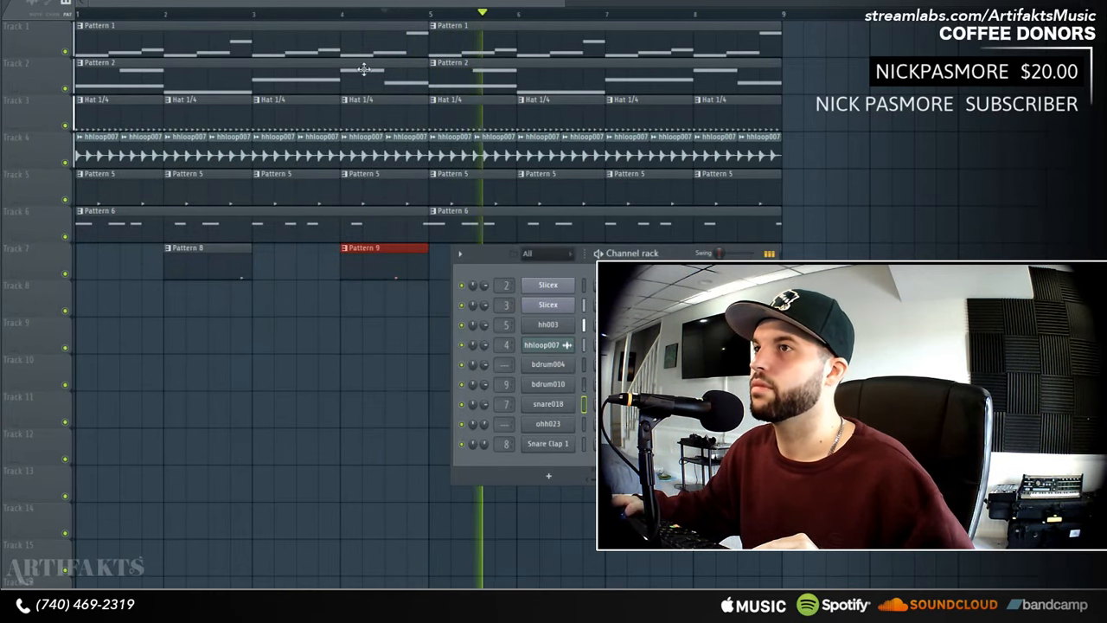
- Route the ohh023 channel to mixer track 6 and lower that track's fader slightly
{"action": "key", "text": "F6"}
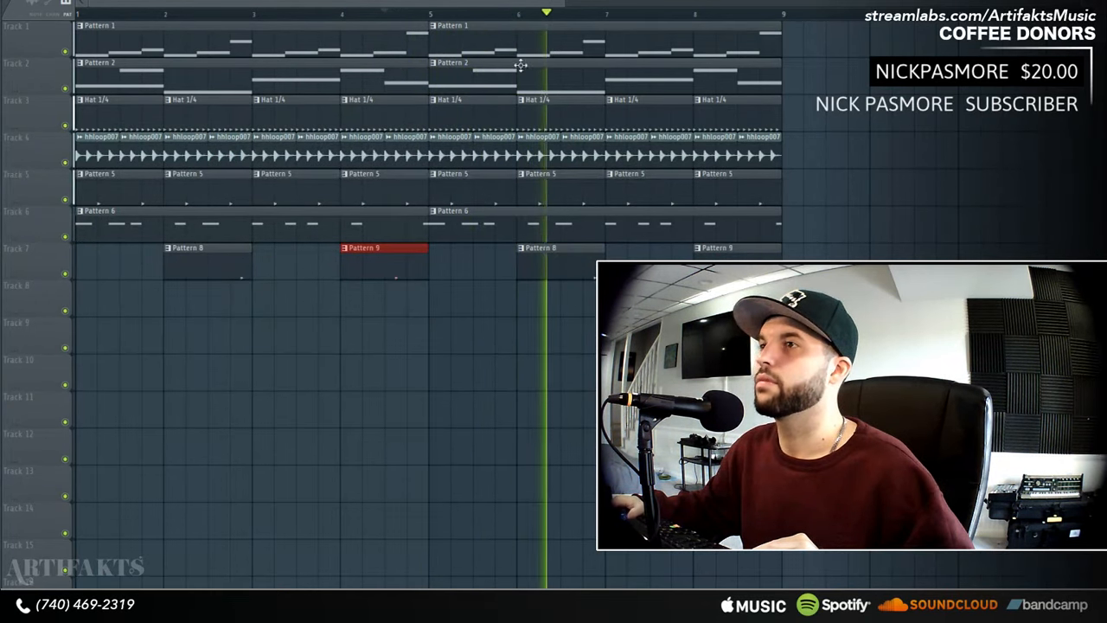
{"action": "key", "text": "F6"}
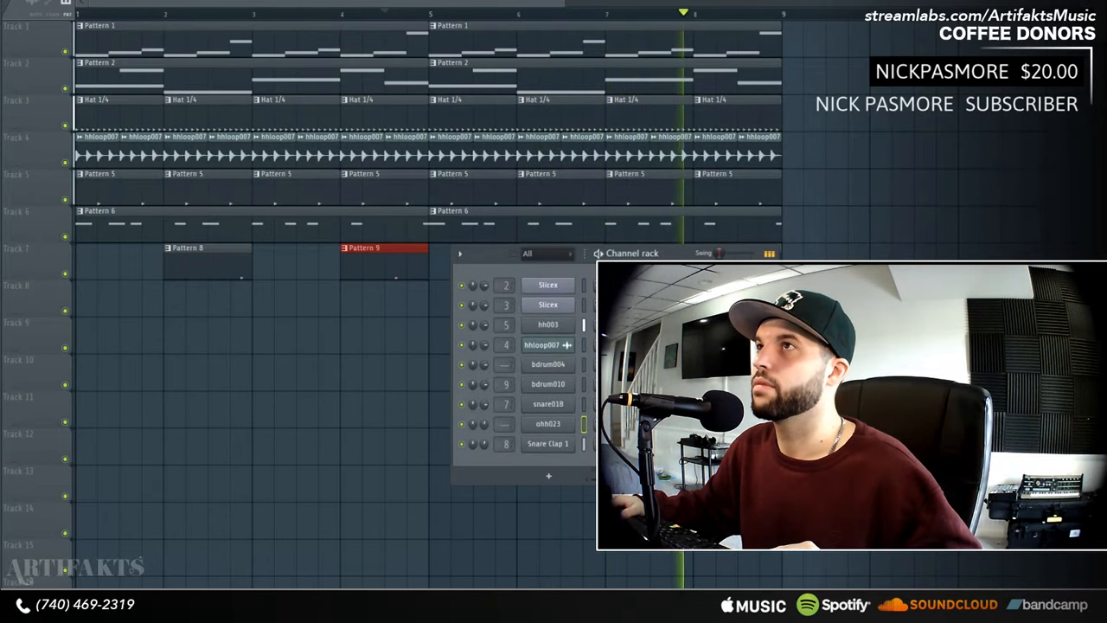
{"action": "key", "text": "F9"}
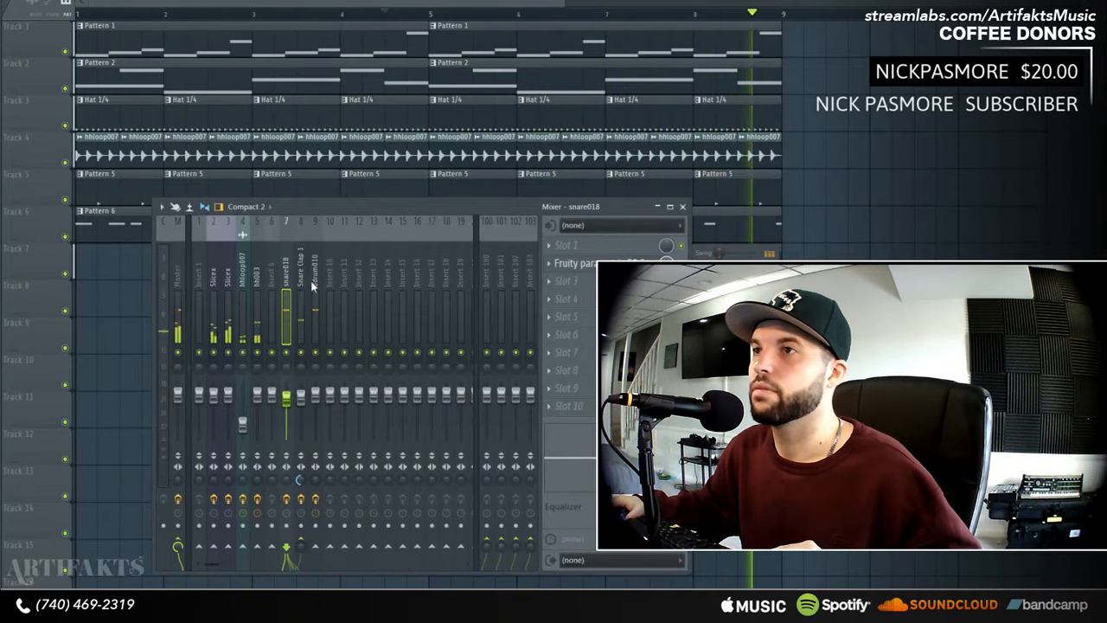
{"action": "right_click", "coordinate": [273, 221]}
{"action": "mouse_move", "coordinate": [346, 323]}
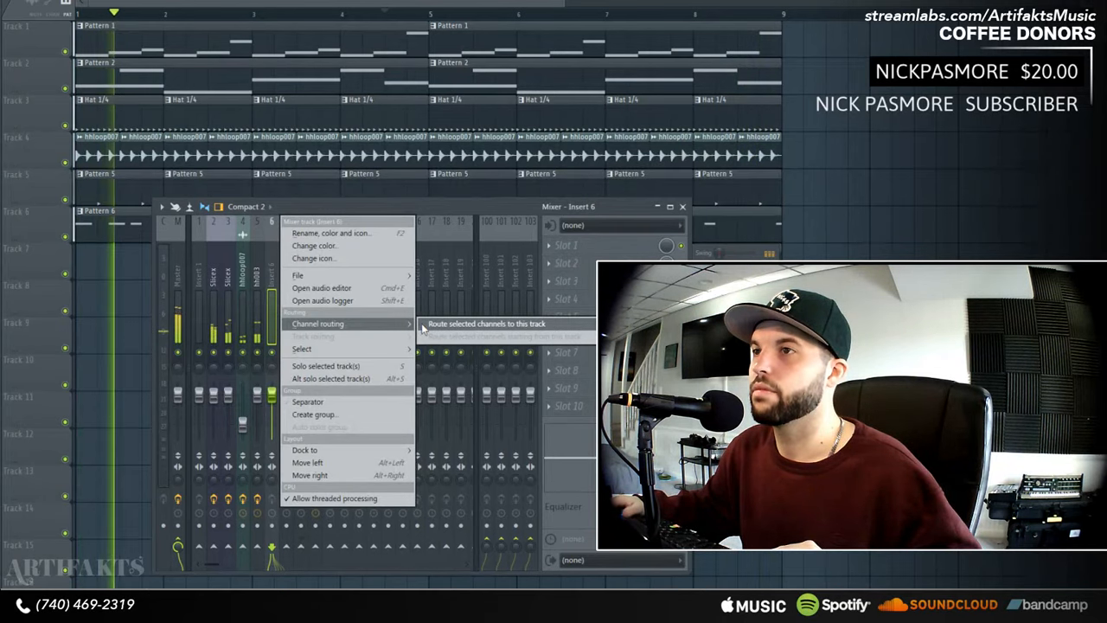
{"action": "left_click", "coordinate": [475, 324]}
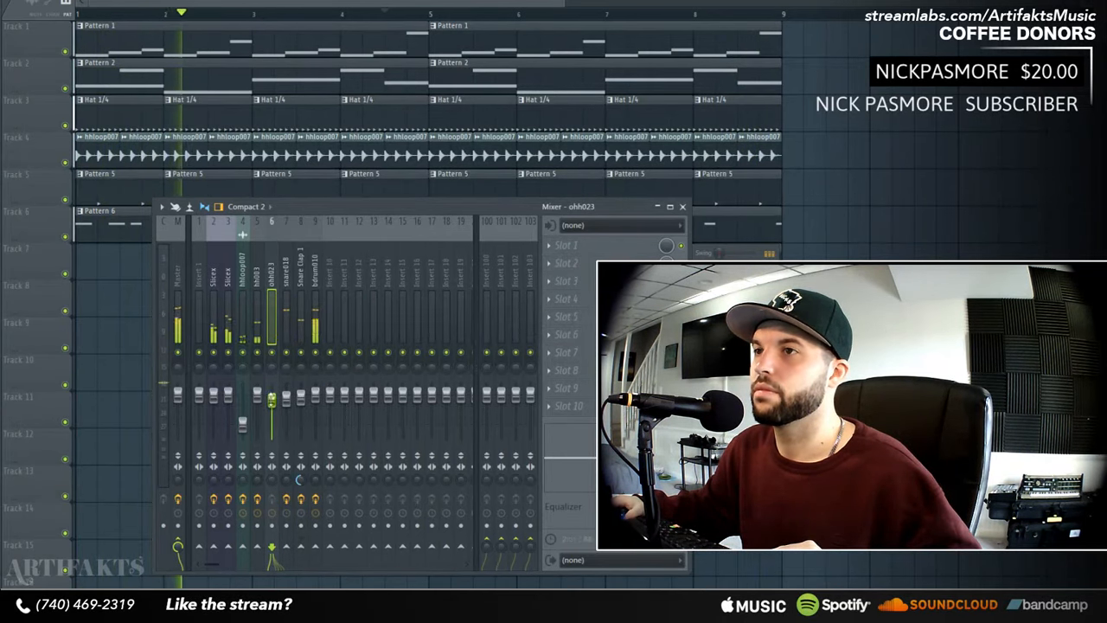
- Play the beat from the middle of bar 4 while checking the bdrum010 mixer track's level
{"action": "left_click", "coordinate": [298, 294]}
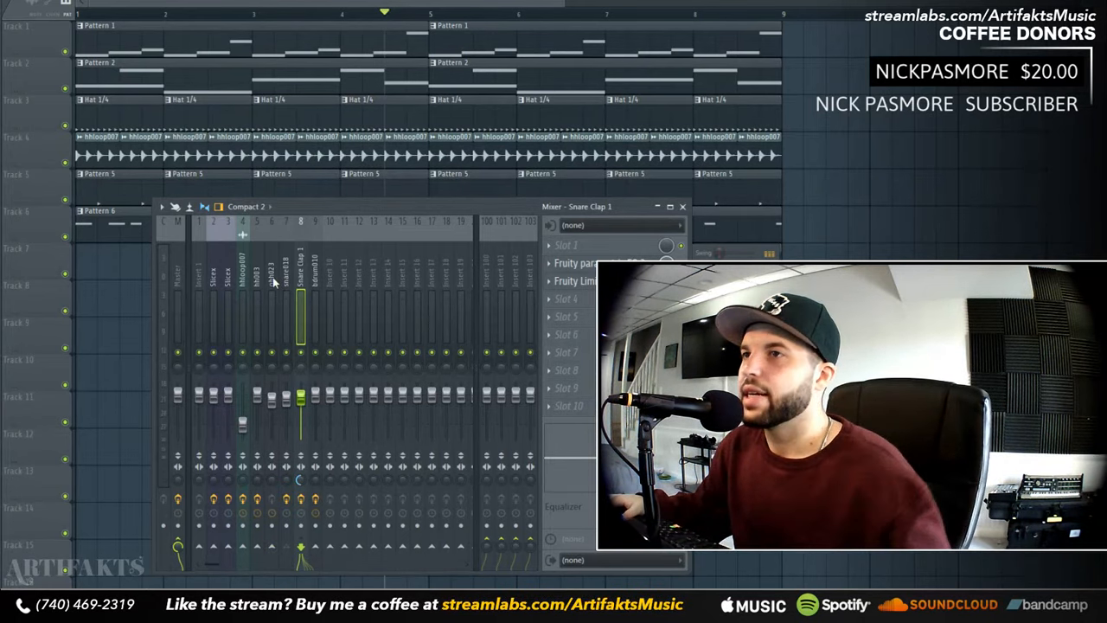
{"action": "left_click", "coordinate": [315, 285]}
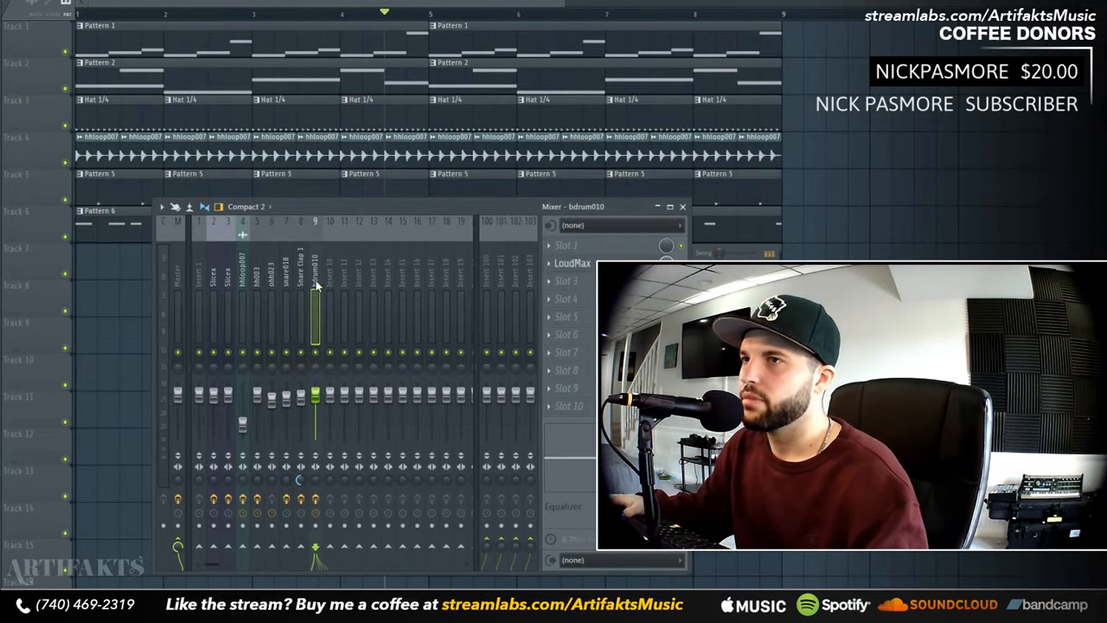
{"action": "key", "text": "space"}
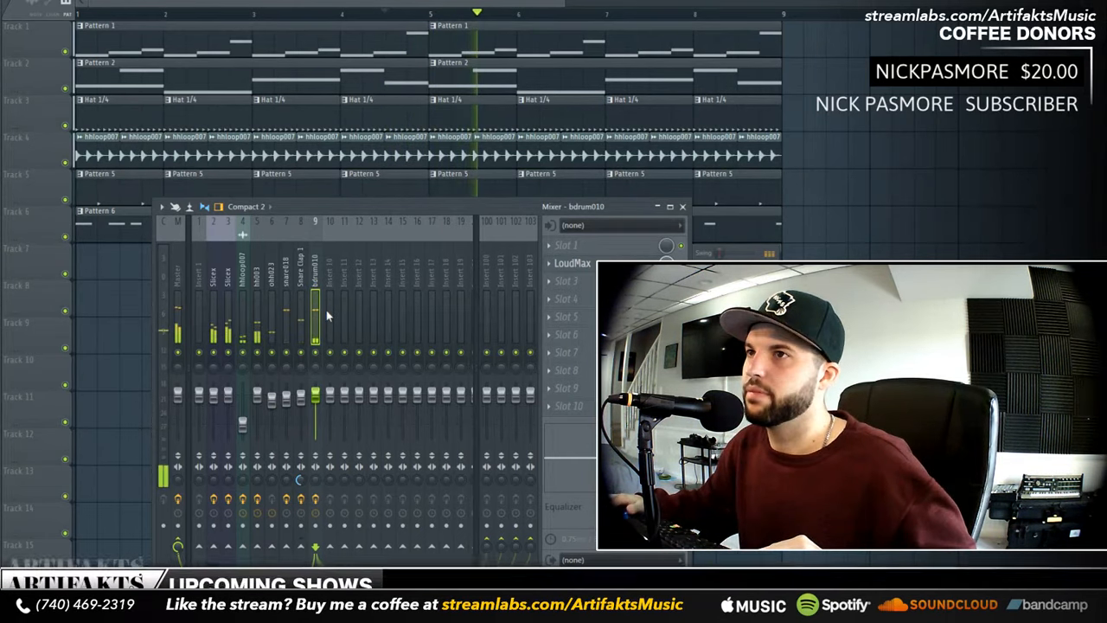
{"action": "key", "text": "space"}
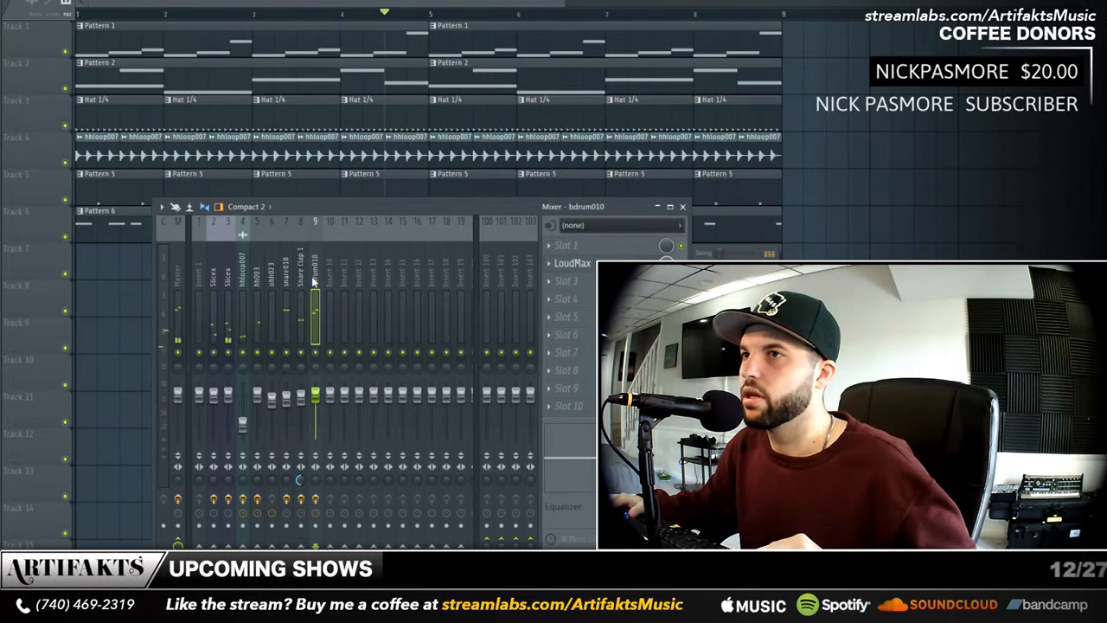
- Rename mixer track 10 as DRUMS and color it green
{"action": "right_click", "coordinate": [334, 223]}
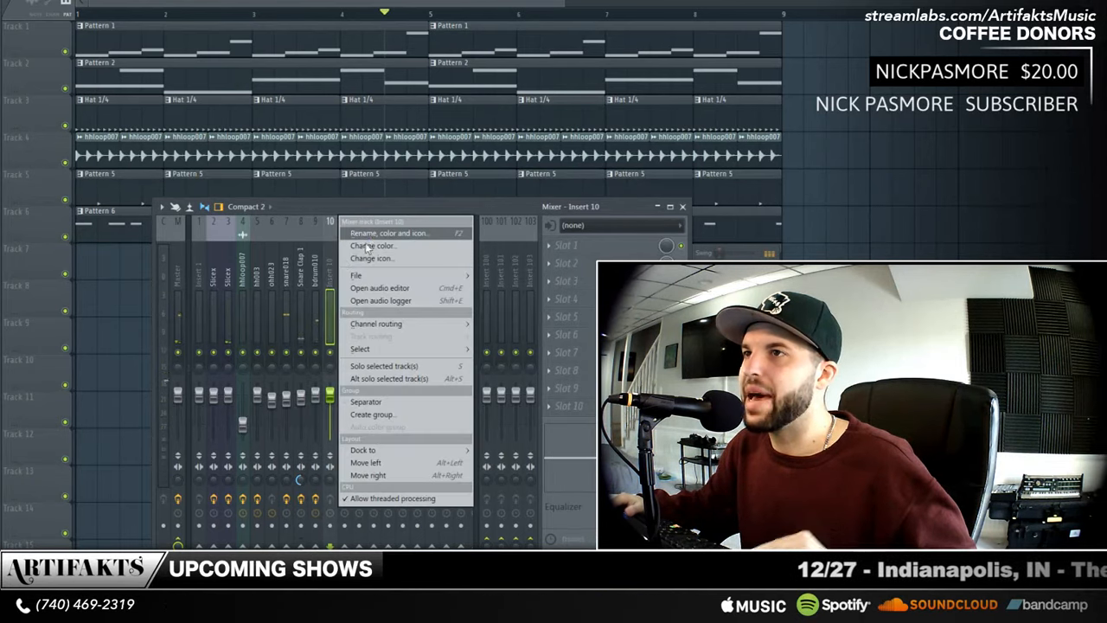
{"action": "left_click", "coordinate": [361, 234]}
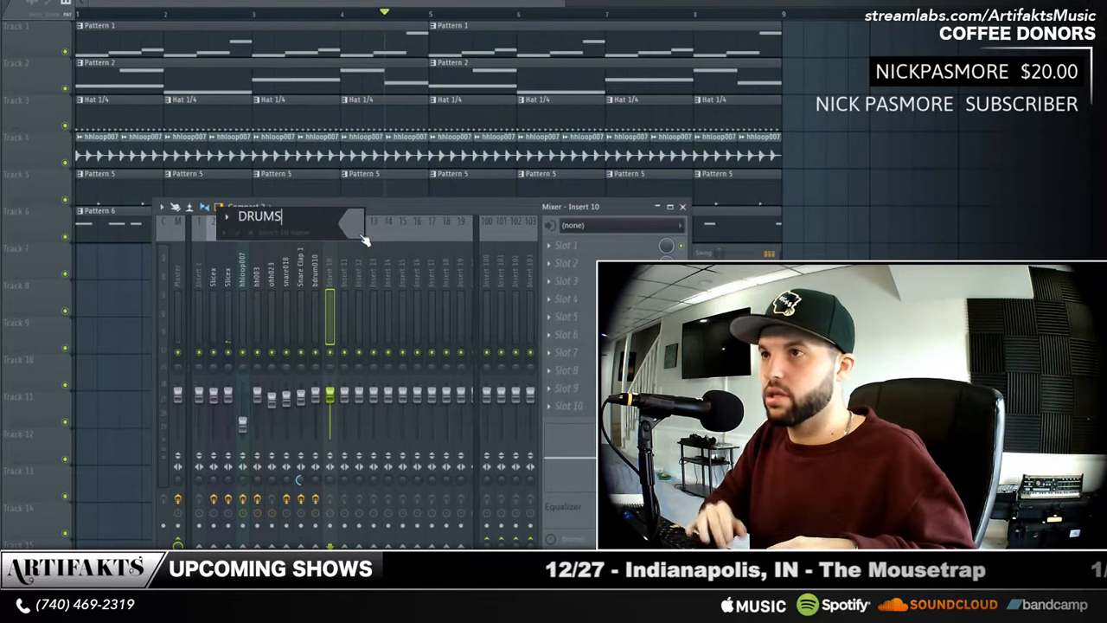
{"action": "left_click", "coordinate": [359, 233]}
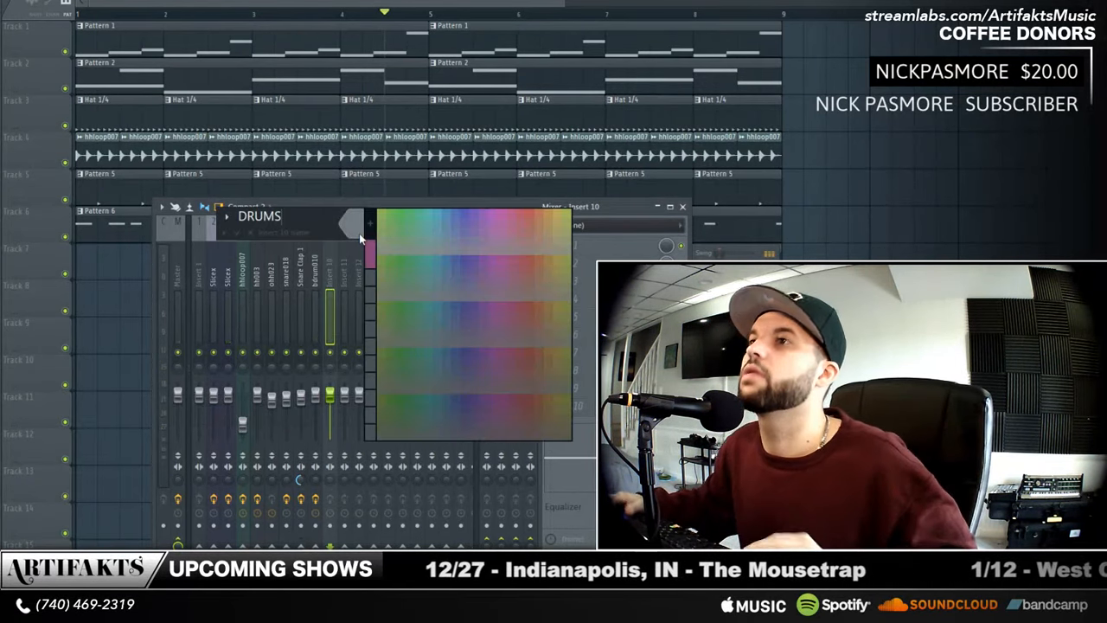
{"action": "left_click", "coordinate": [389, 273]}
{"action": "key", "text": "Return"}
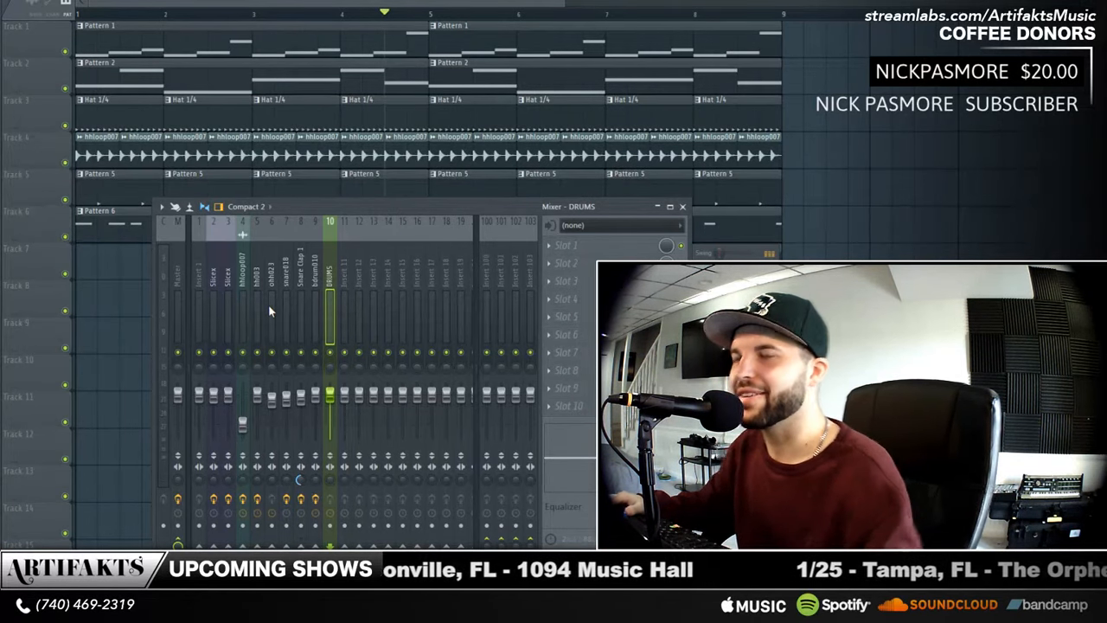
- Load Maximus into slot 2 of the DRUMS mixer track, move its window aside, and open its preset list
{"action": "left_click", "coordinate": [550, 265]}
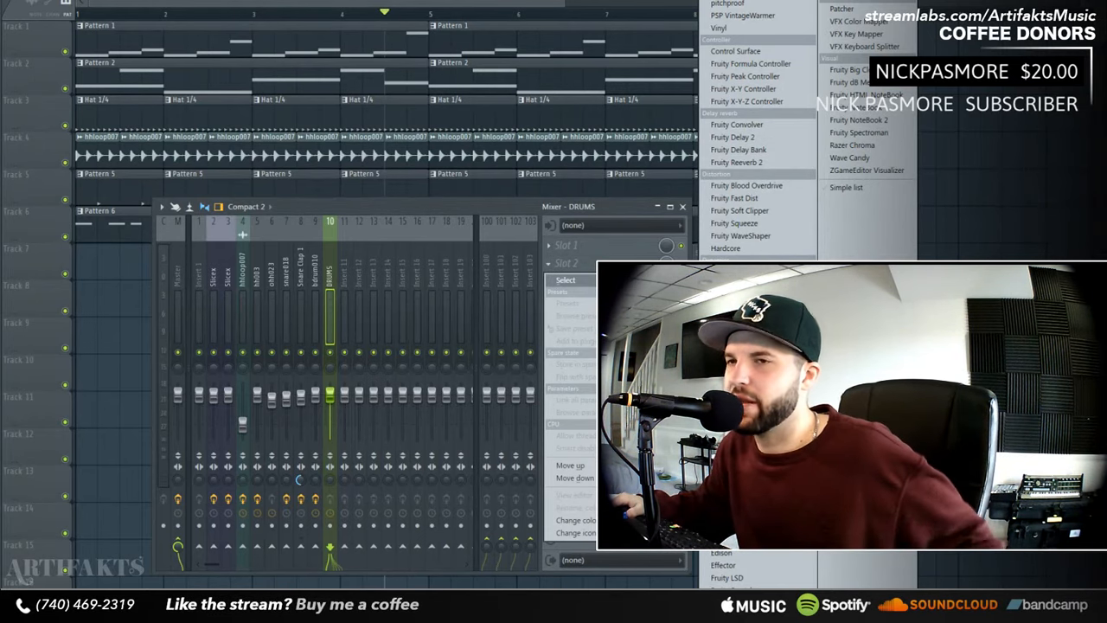
{"action": "left_click", "coordinate": [727, 309]}
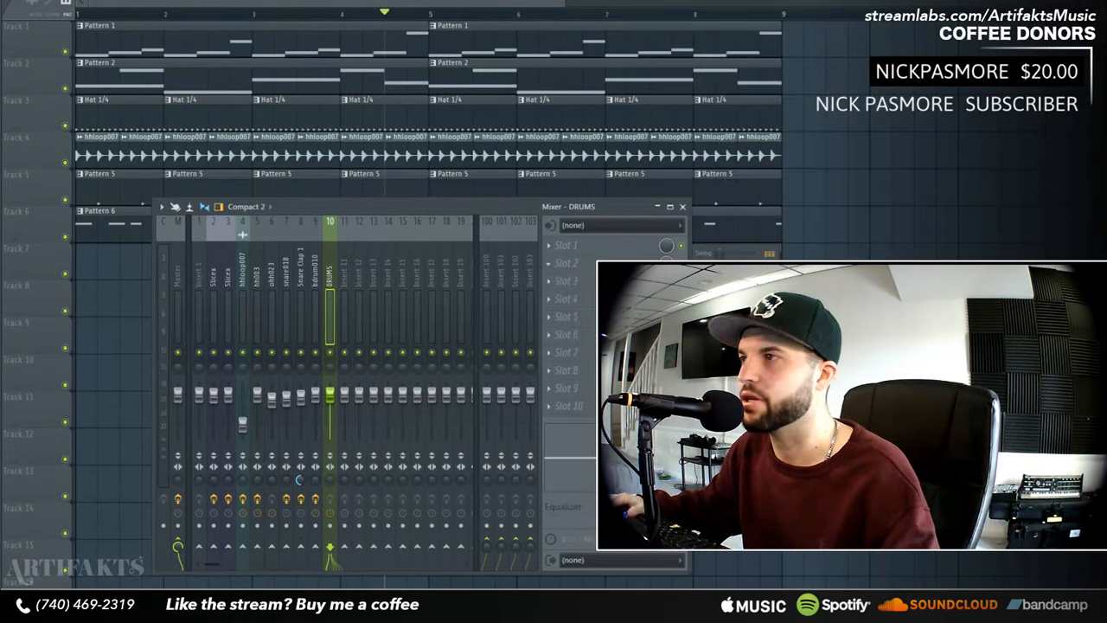
{"action": "left_click_drag", "start_coordinate": [256, 171], "coordinate": [753, 259]}
{"action": "left_click", "coordinate": [632, 252]}
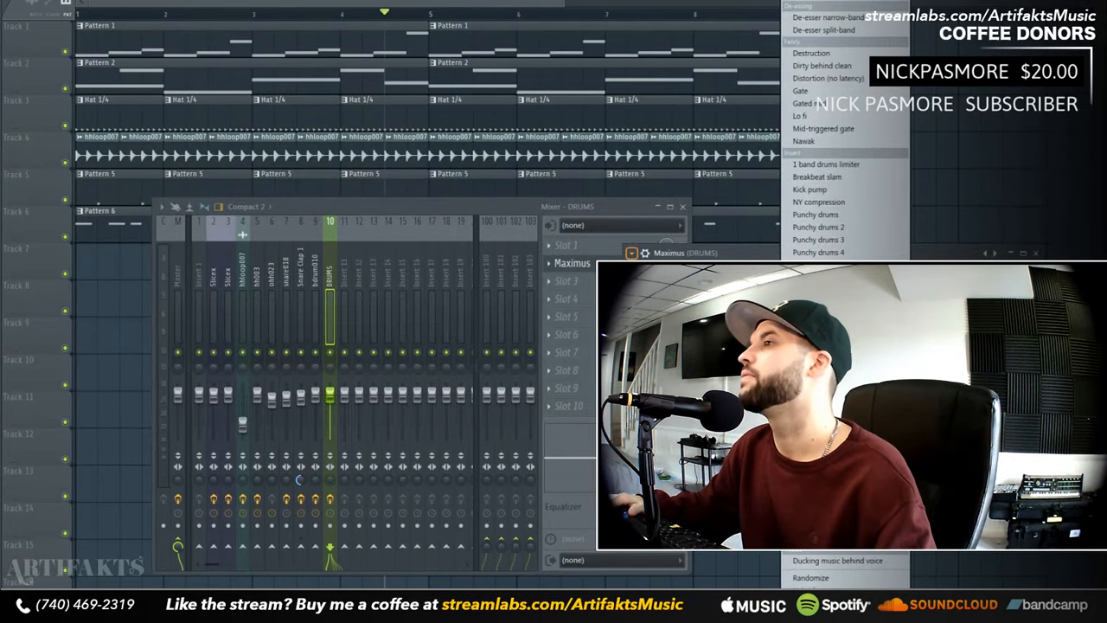
- Lower the DRUMS fader slightly, and the Snare Clap 1 fader too while the beat plays from mid-bar 4
{"action": "left_click", "coordinate": [332, 377]}
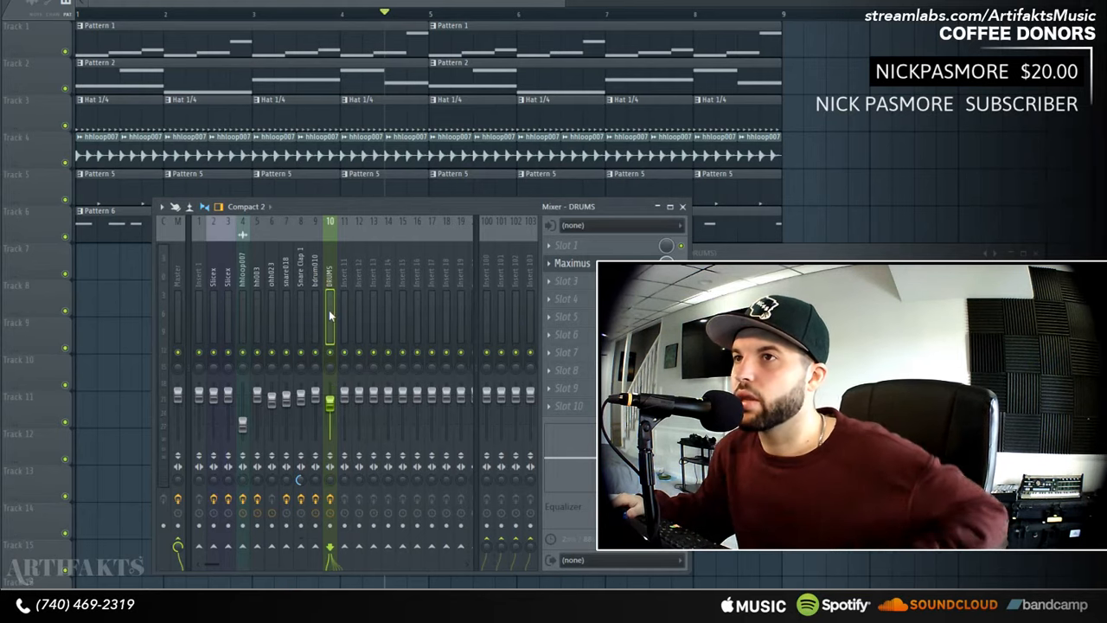
{"action": "key", "text": "space"}
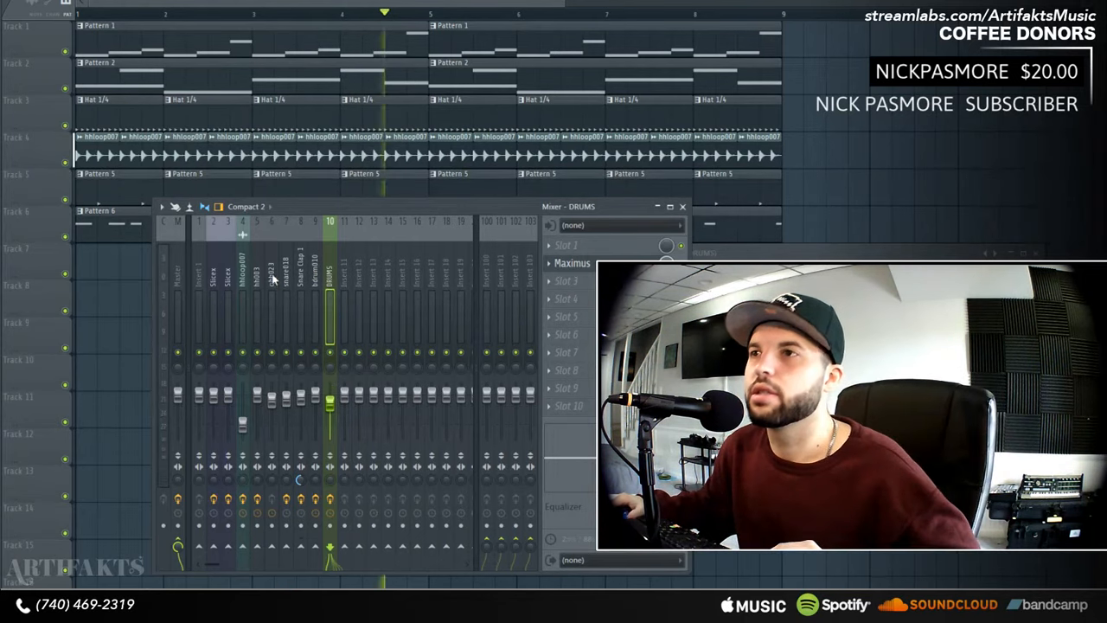
{"action": "left_click", "coordinate": [317, 279]}
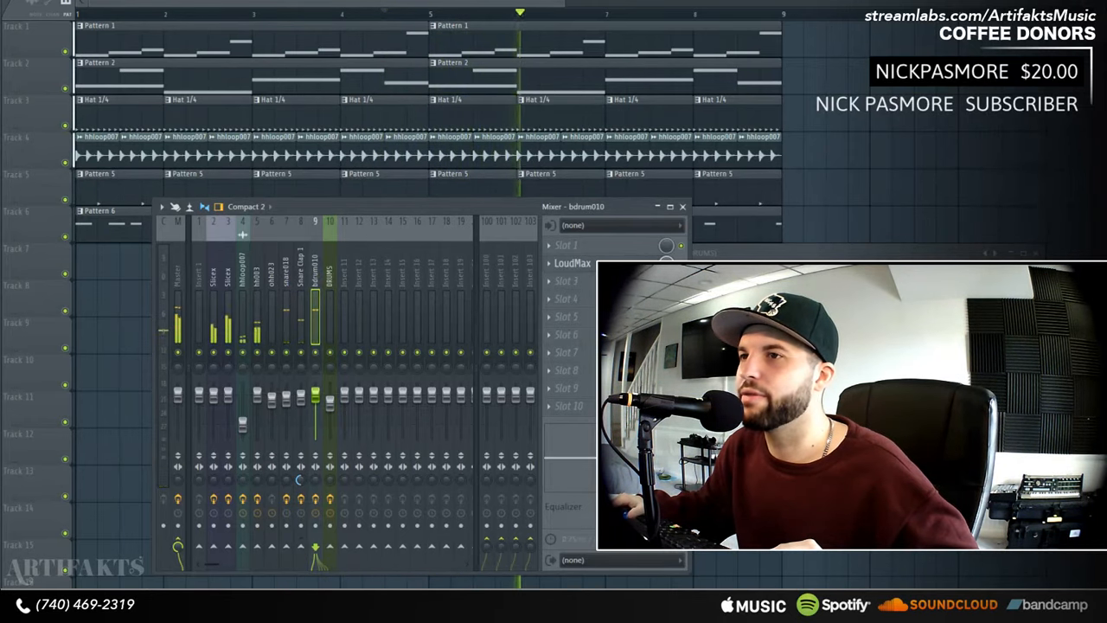
{"action": "left_click", "coordinate": [300, 286]}
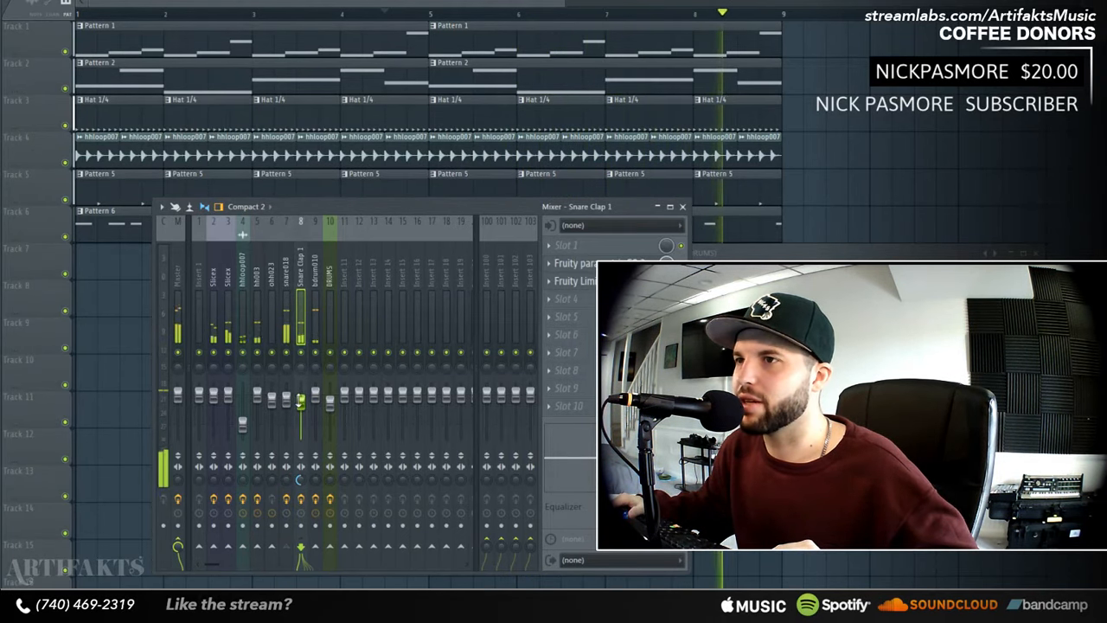
{"action": "left_click", "coordinate": [315, 396]}
{"action": "key", "text": "space"}
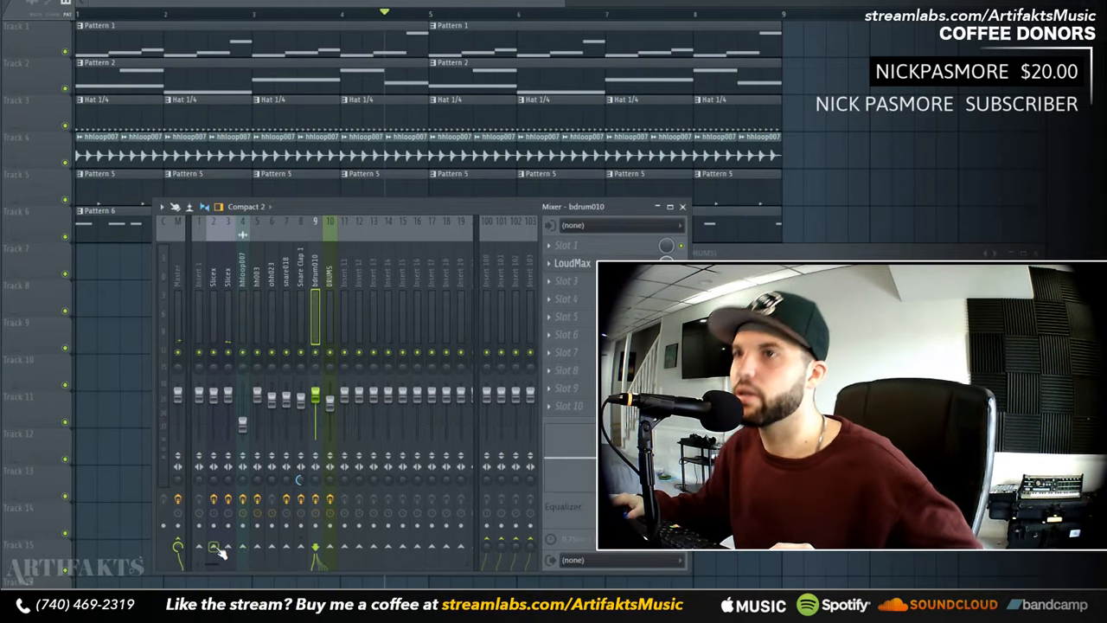
{"action": "right_click", "coordinate": [213, 550]}
{"action": "left_click", "coordinate": [224, 556]}
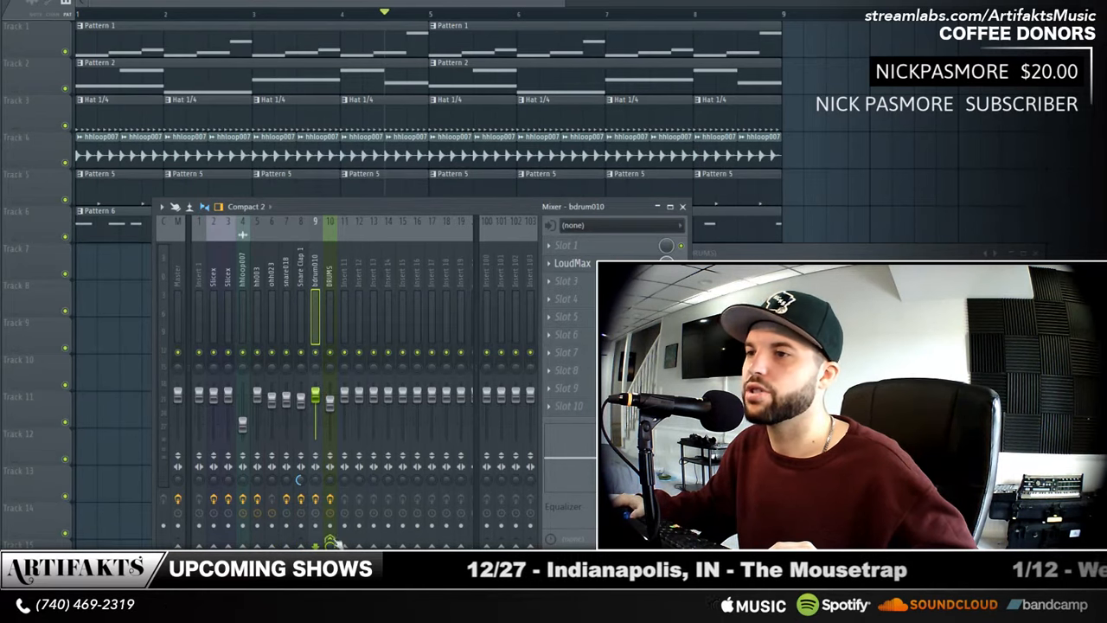
- Rename mixer track 11 as Snare Submix
{"action": "right_click", "coordinate": [345, 273]}
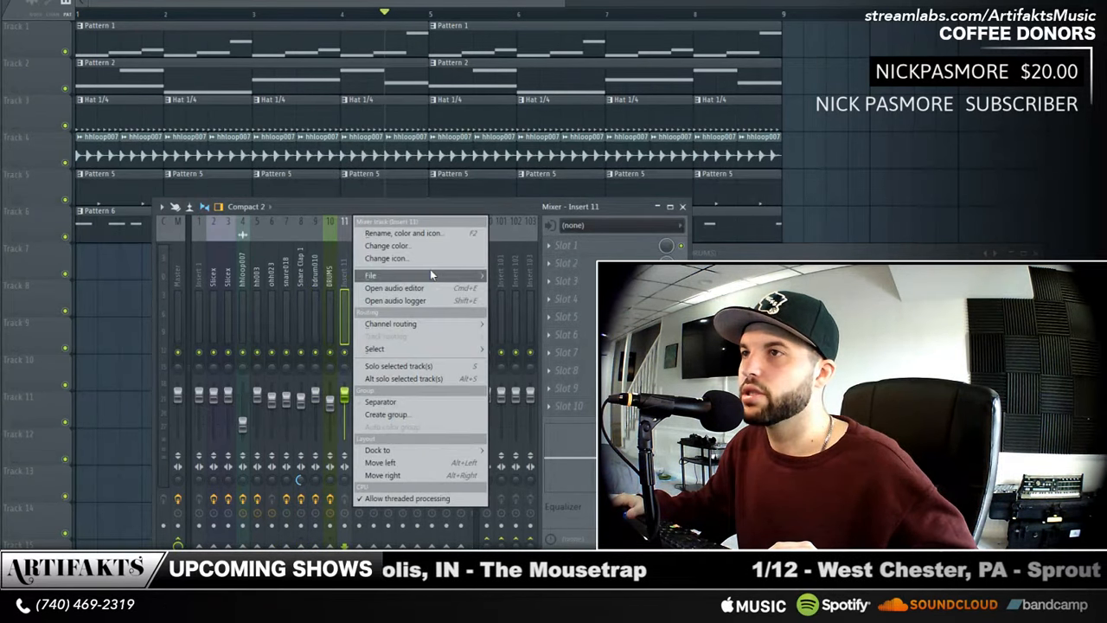
{"action": "mouse_move", "coordinate": [432, 274]}
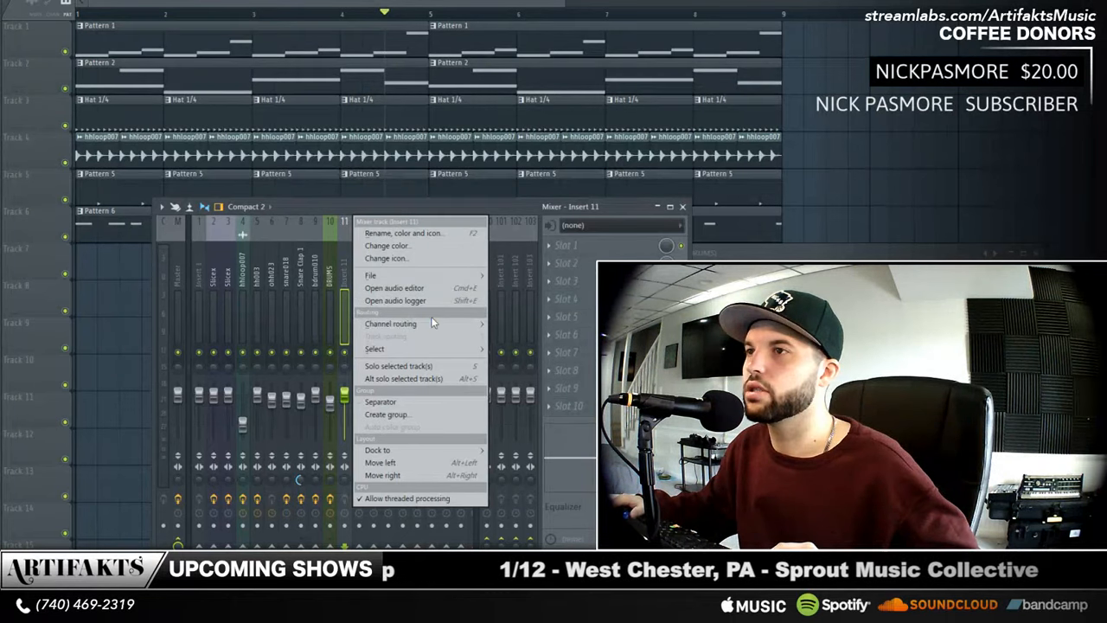
{"action": "left_click", "coordinate": [397, 234]}
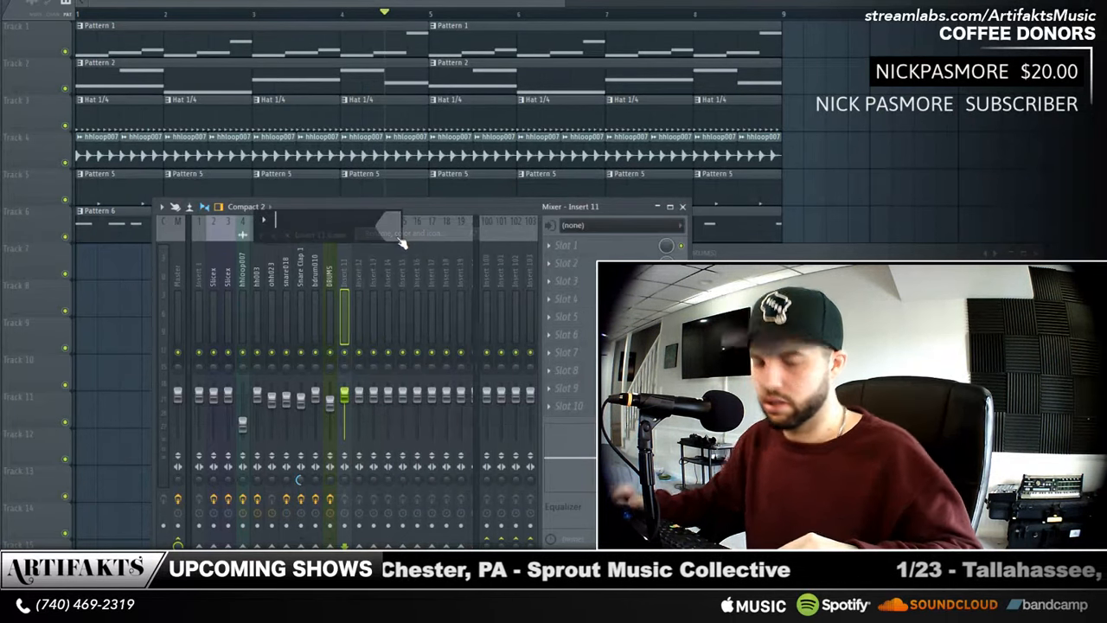
{"action": "type", "text": "Snare Subm"}
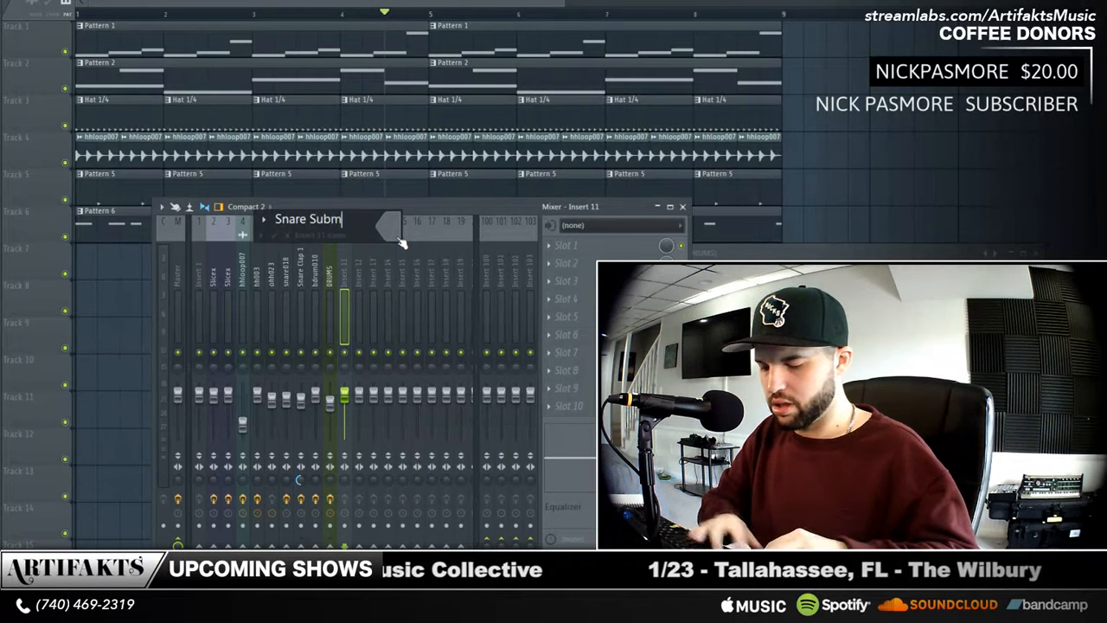
{"action": "type", "text": "ix"}
{"action": "key", "text": "Return"}
- Route the snare018 and Snare Clap 1 mixer tracks only to Snare Submix, and select the submix track
{"action": "left_click", "coordinate": [288, 270]}
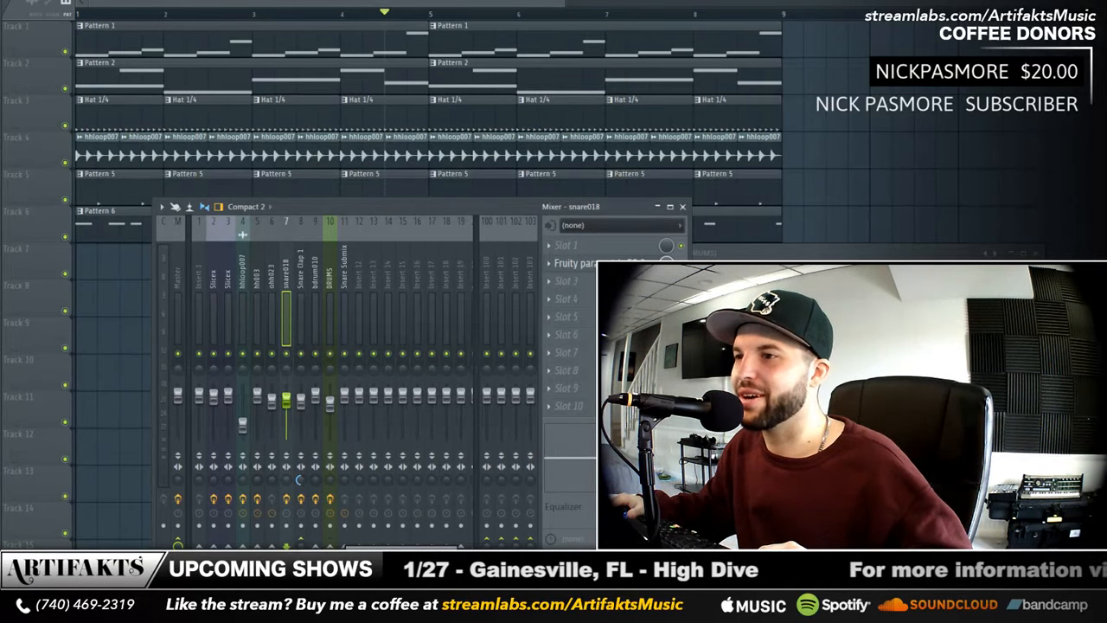
{"action": "left_click", "coordinate": [298, 480]}
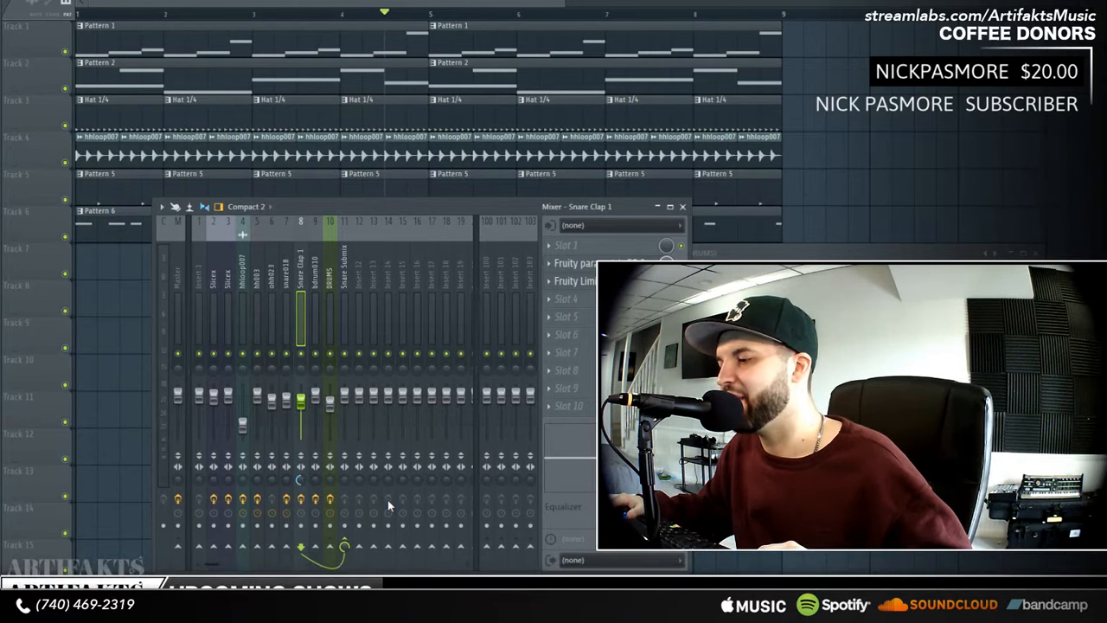
{"action": "left_click", "coordinate": [344, 273]}
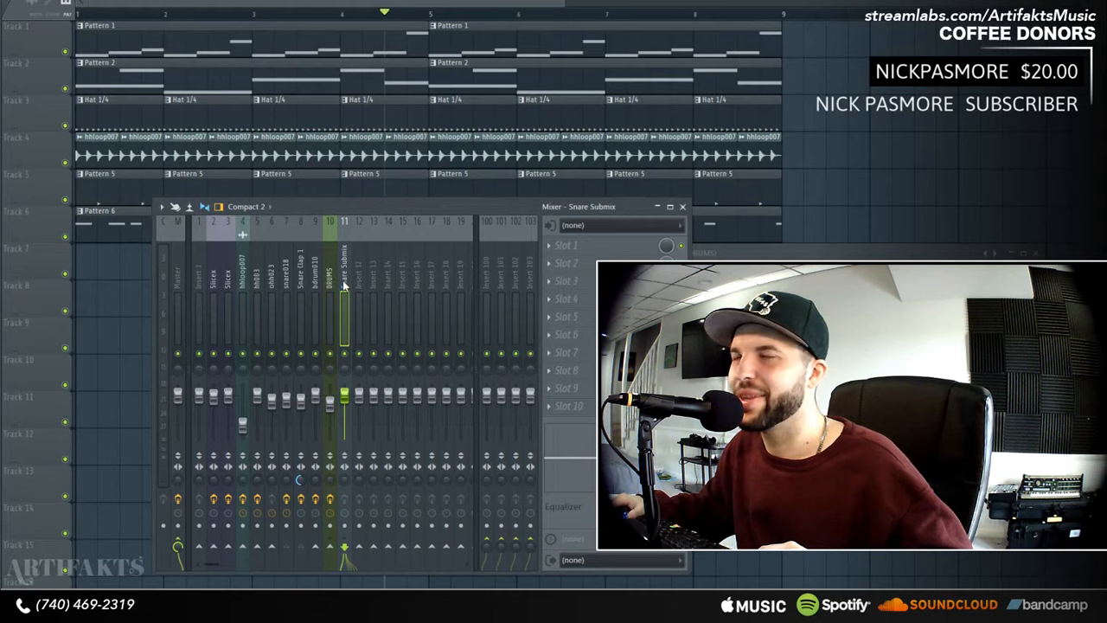
- Load LoudMax into slot 2 of the Snare Submix track and lower its threshold to about -8.3 dB
{"action": "left_click", "coordinate": [552, 266]}
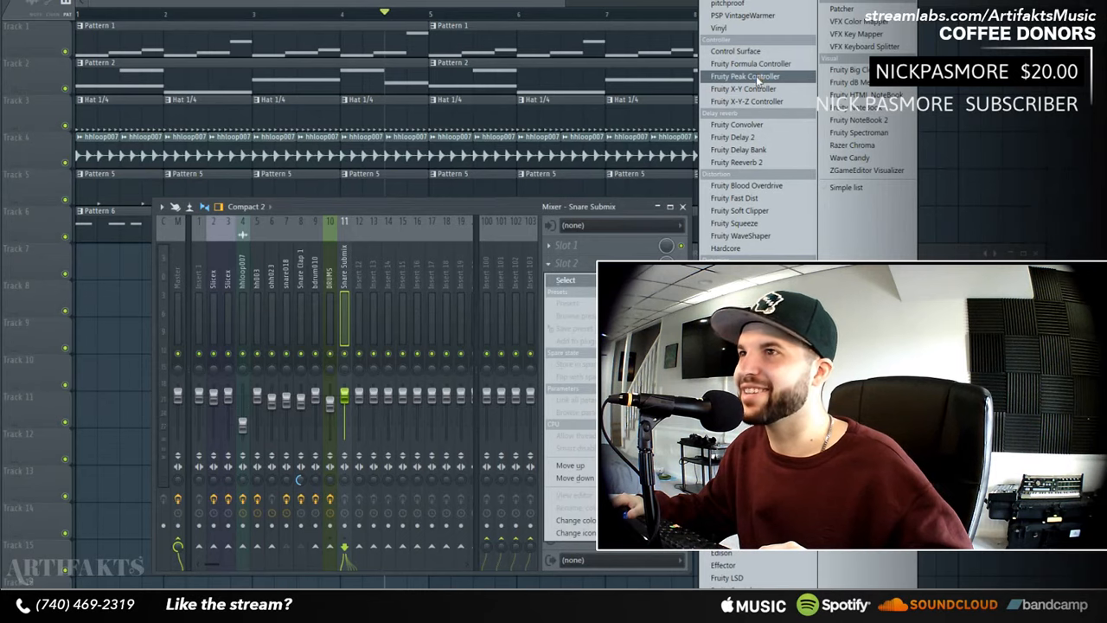
{"action": "left_click", "coordinate": [730, 1]}
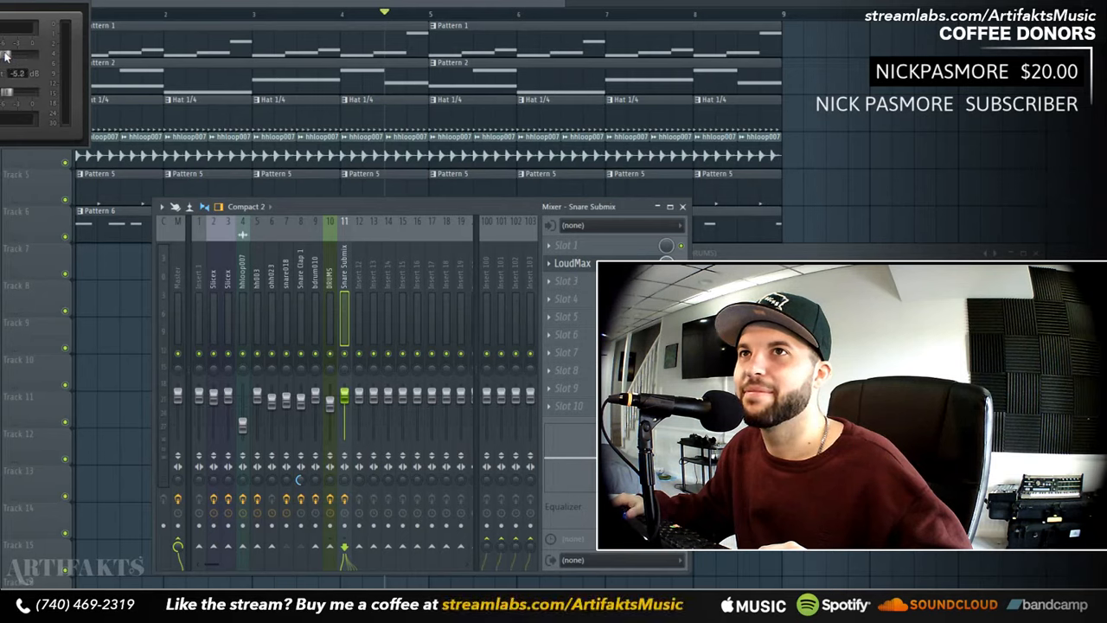
{"action": "left_click_drag", "start_coordinate": [29, 56], "coordinate": [4, 56]}
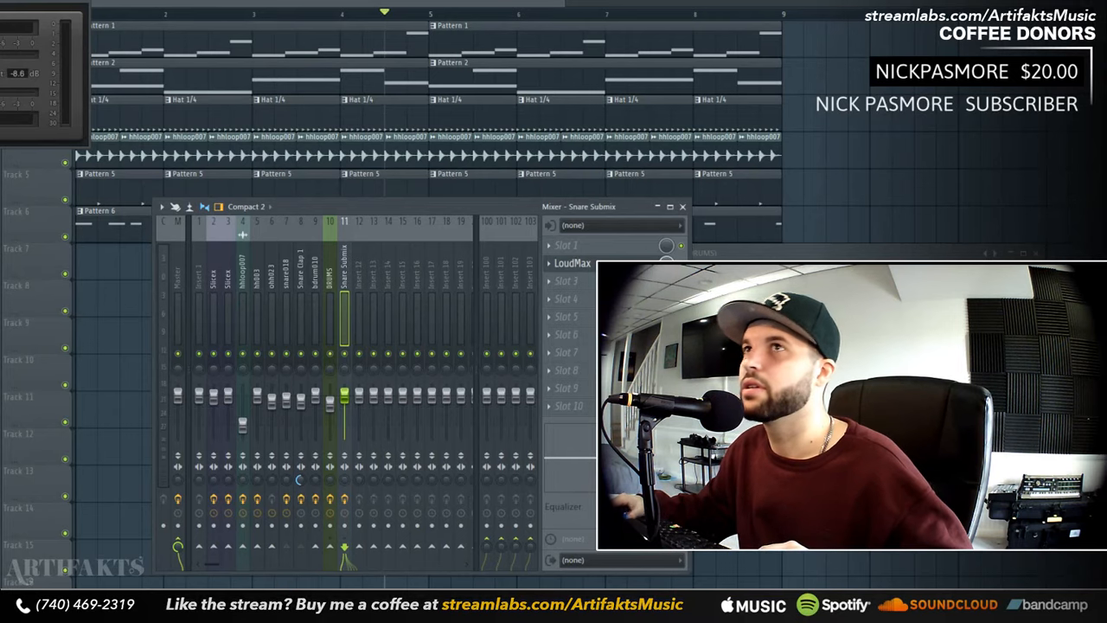
- Play the beat, check Snare Clap 1 and the channel rack, and lower the hh003 mixer fader slightly
{"action": "key", "text": "space"}
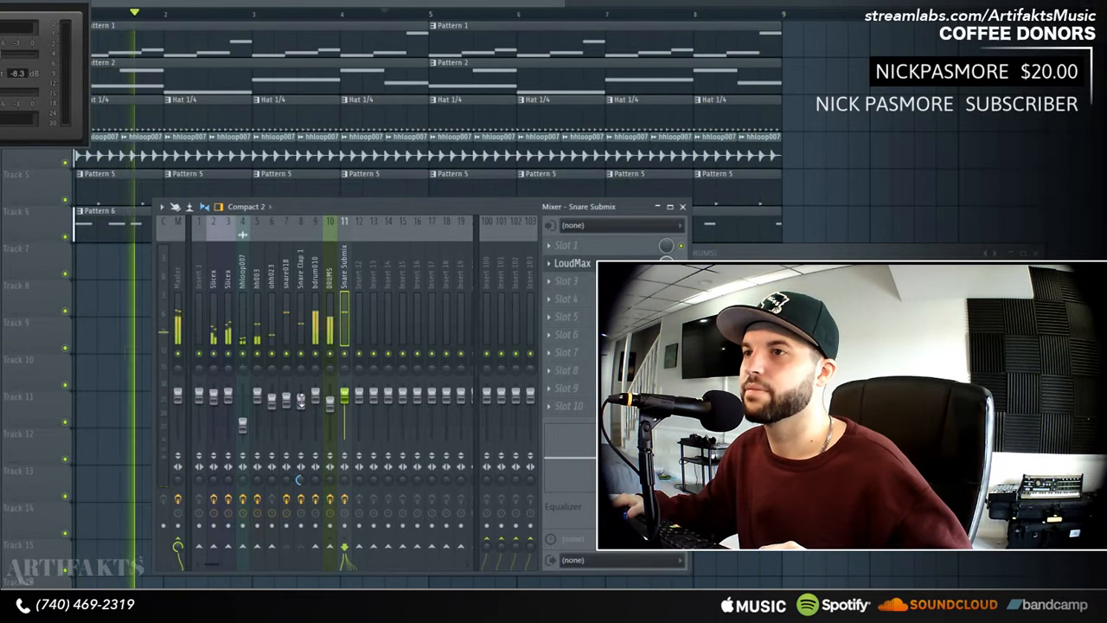
{"action": "left_click", "coordinate": [296, 385]}
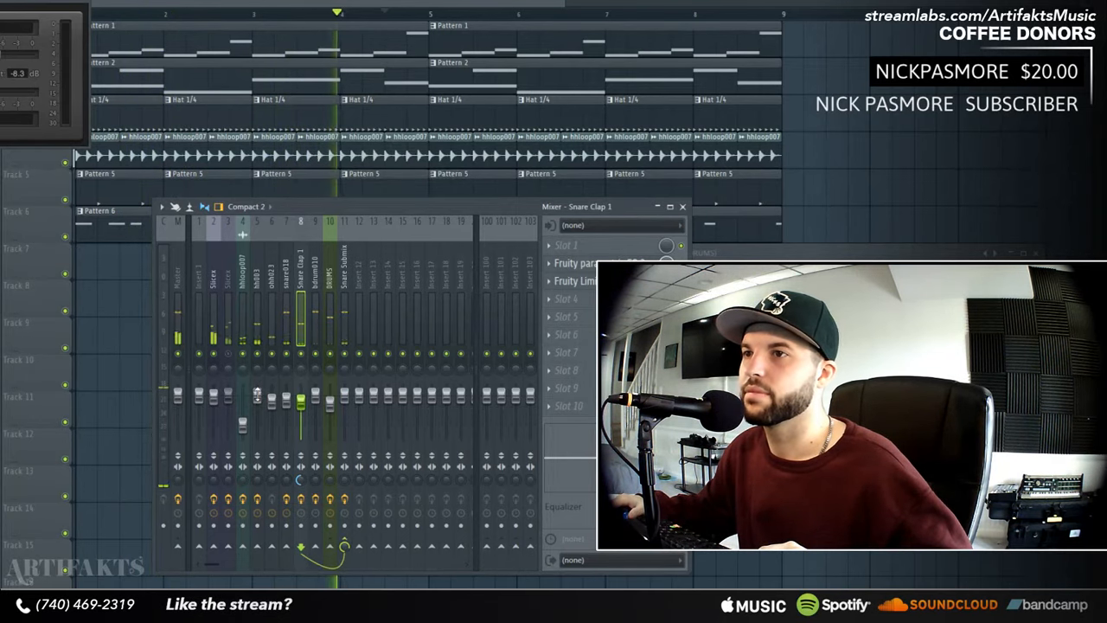
{"action": "left_click", "coordinate": [256, 283]}
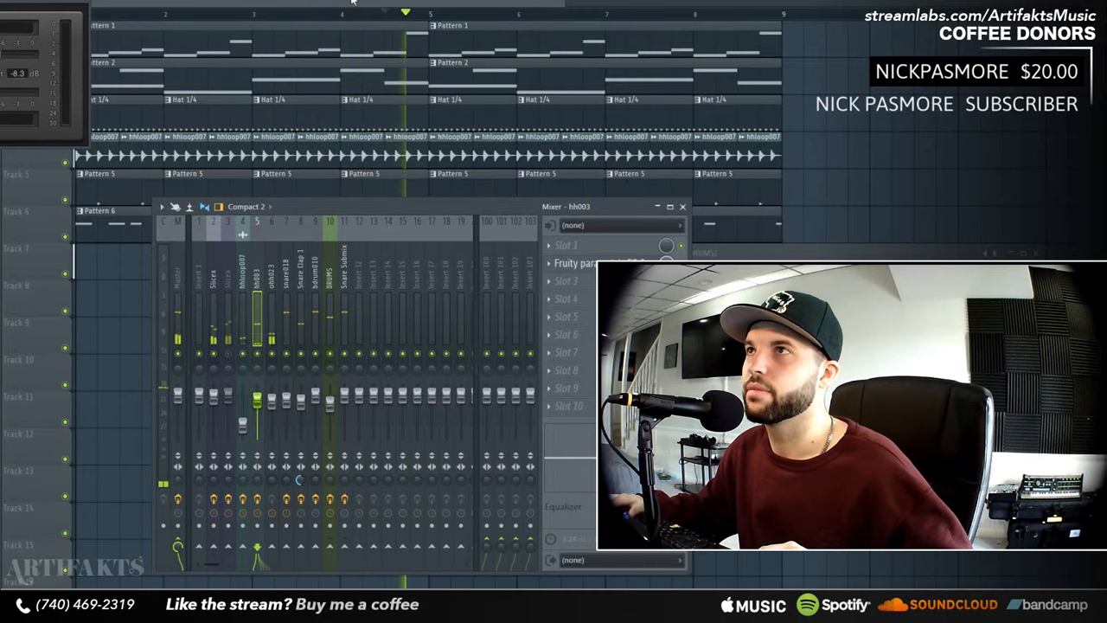
{"action": "key", "text": "F6"}
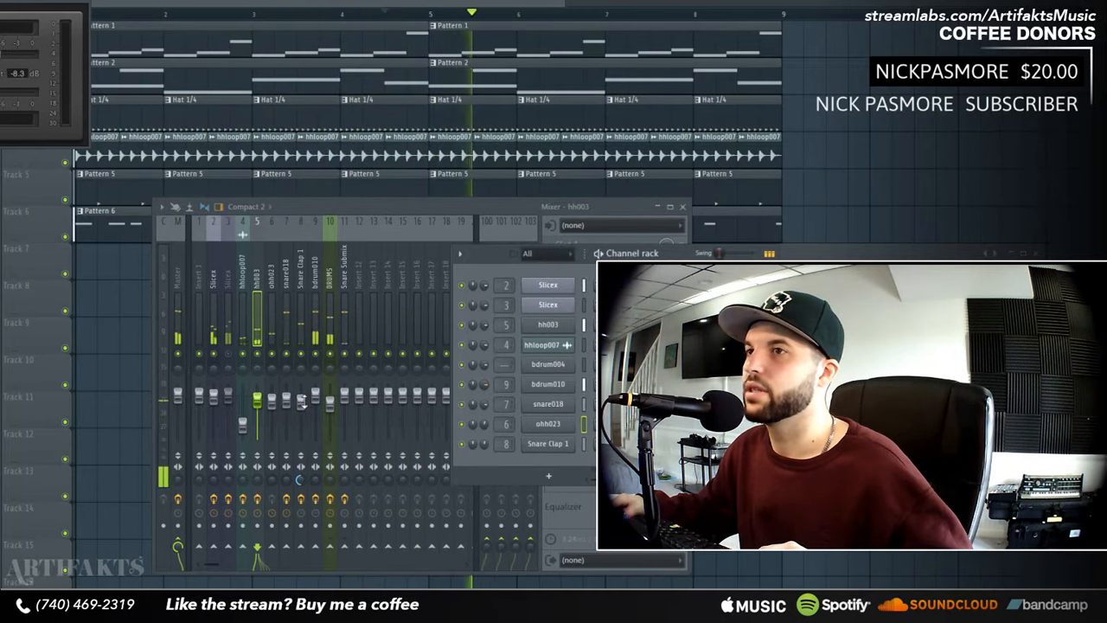
{"action": "key", "text": "F9"}
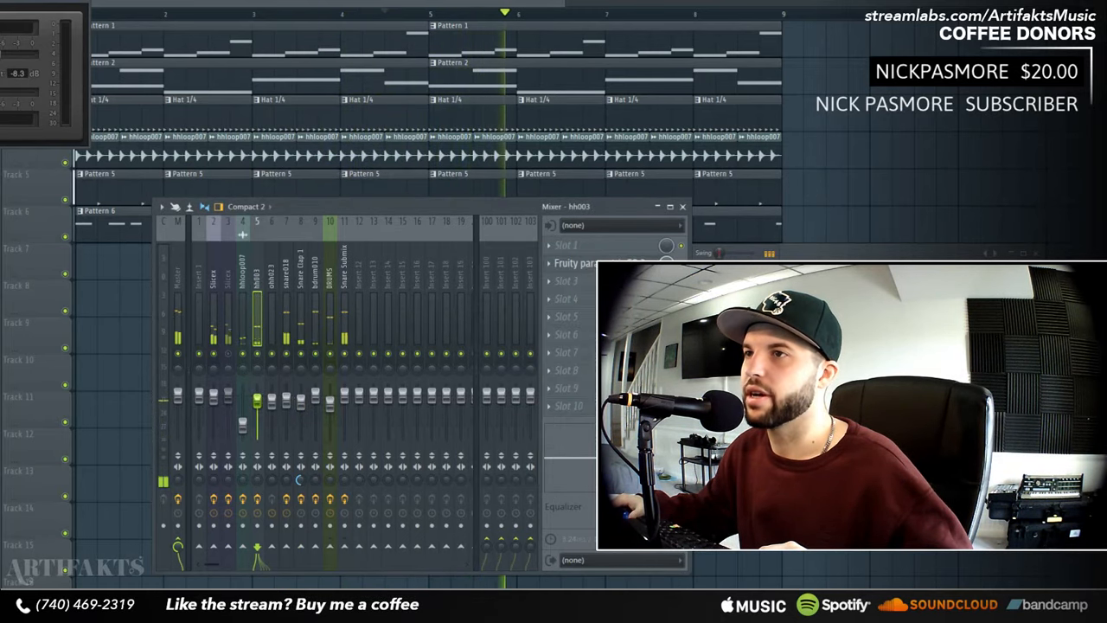
{"action": "left_click", "coordinate": [334, 285]}
{"action": "key", "text": "space"}
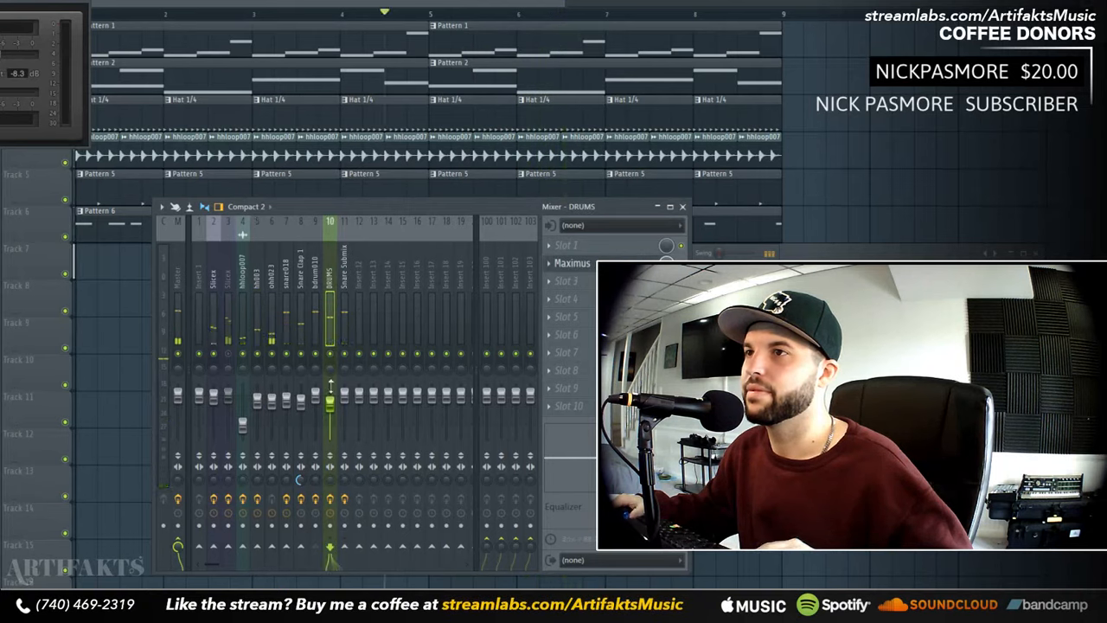
- Route the Snare Submix track only to DRUMS and restart playback
{"action": "left_click", "coordinate": [343, 288]}
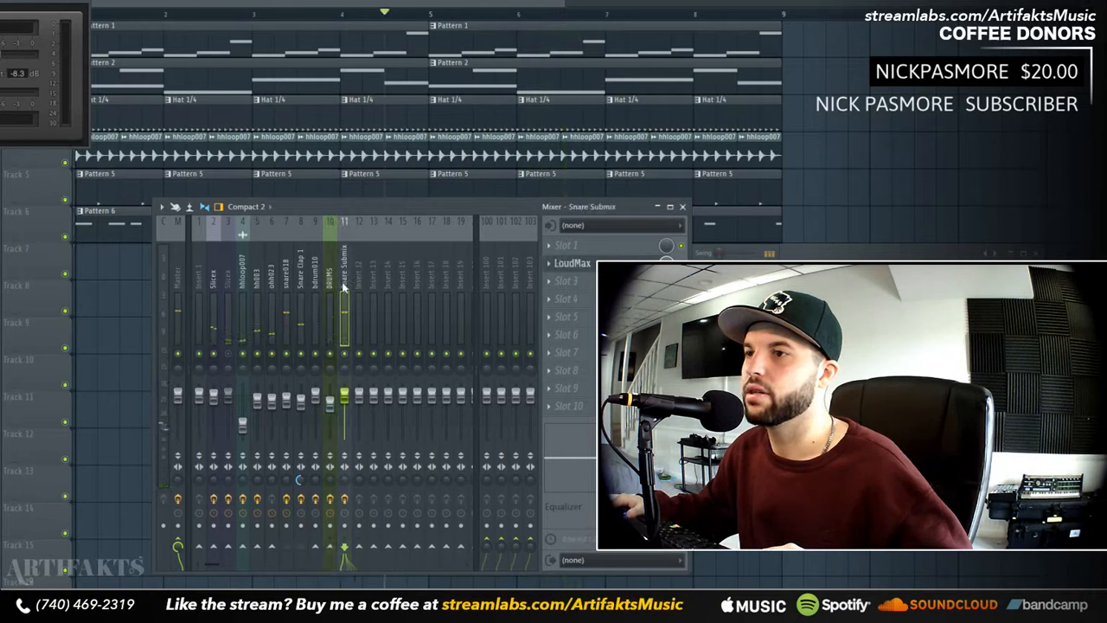
{"action": "right_click", "coordinate": [332, 548]}
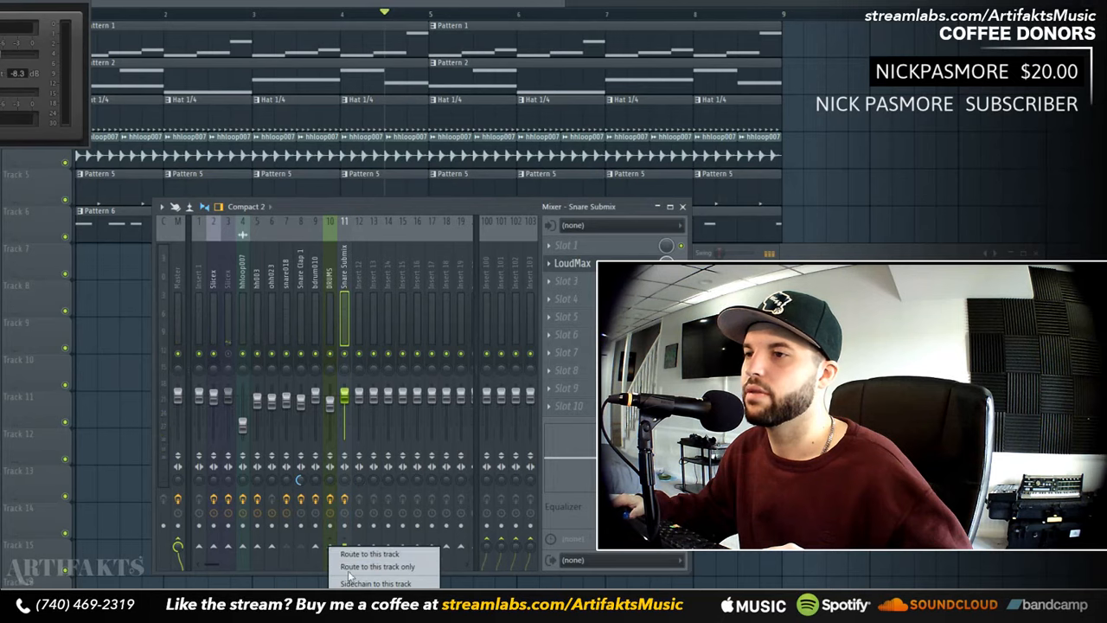
{"action": "left_click", "coordinate": [348, 569]}
{"action": "key", "text": "space"}
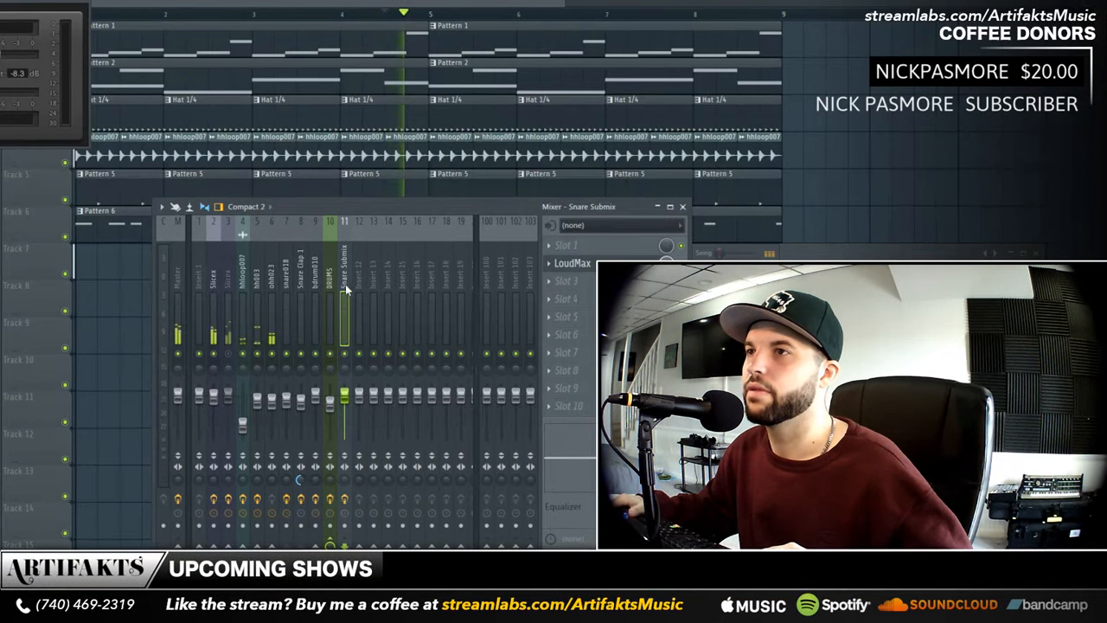
- Audition the mix while checking the hh003, ohh023, hhloop007 and Snare Submix tracks
{"action": "left_click", "coordinate": [258, 361]}
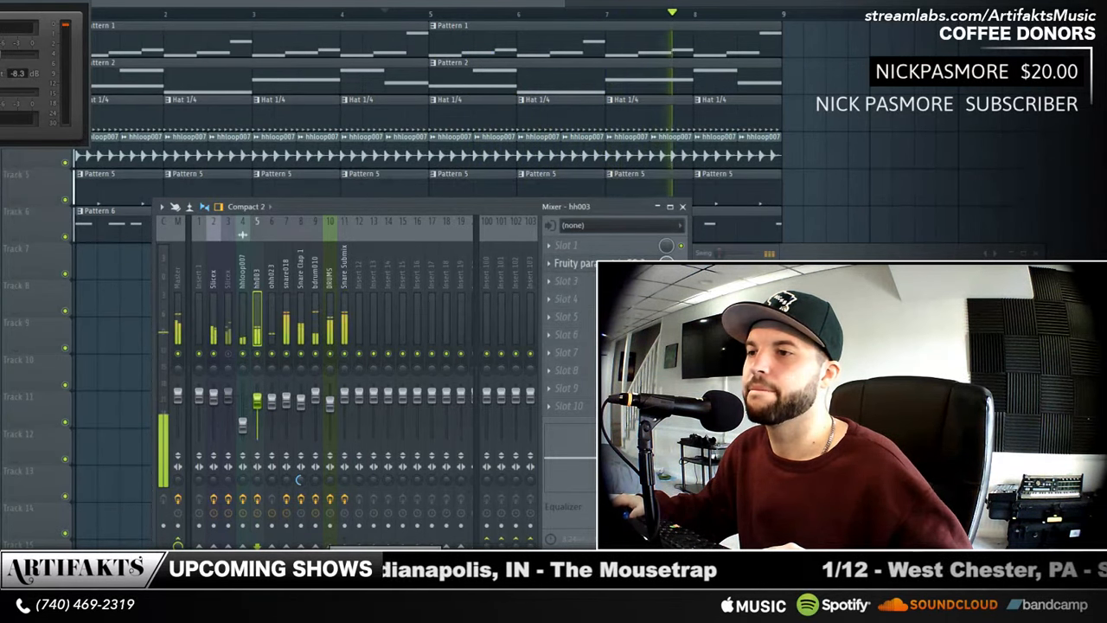
{"action": "left_click", "coordinate": [272, 338]}
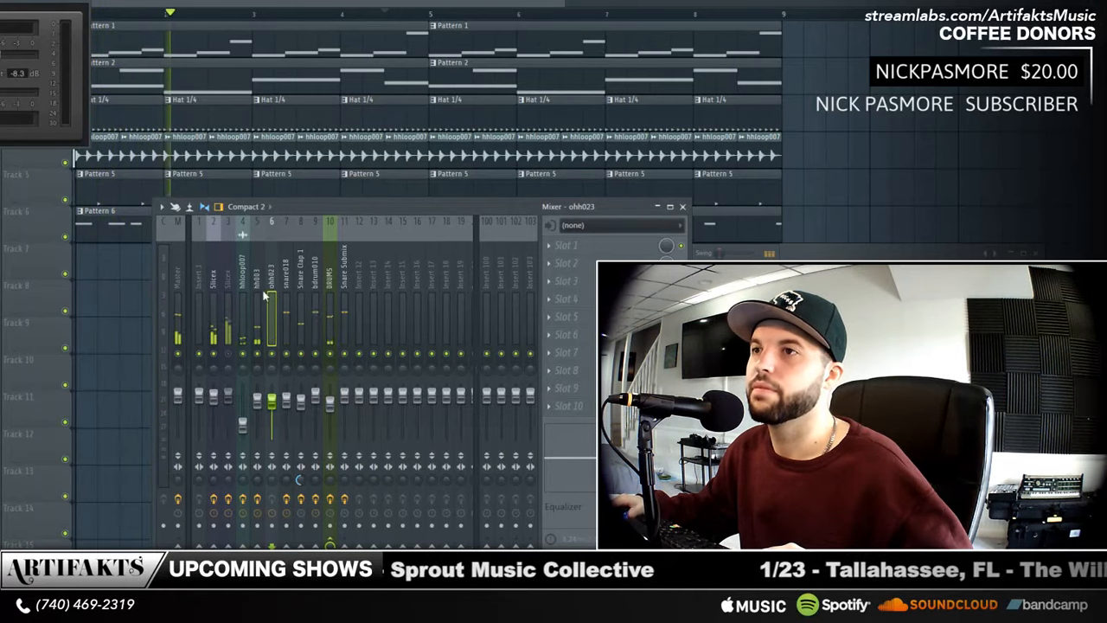
{"action": "left_click", "coordinate": [244, 316]}
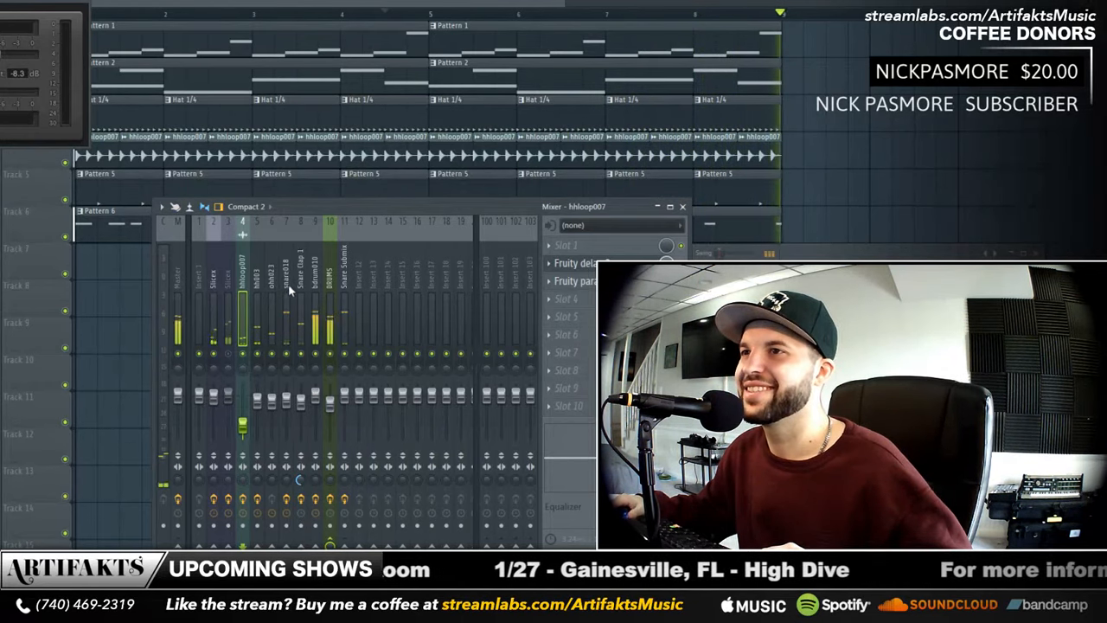
{"action": "left_click", "coordinate": [345, 290]}
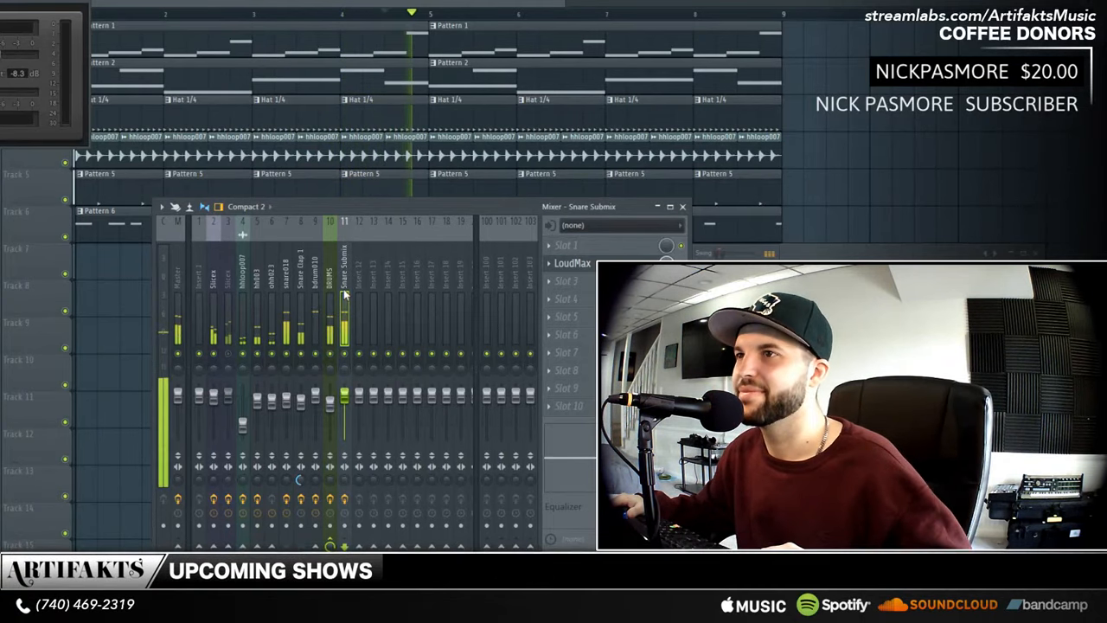
{"action": "key", "text": "space"}
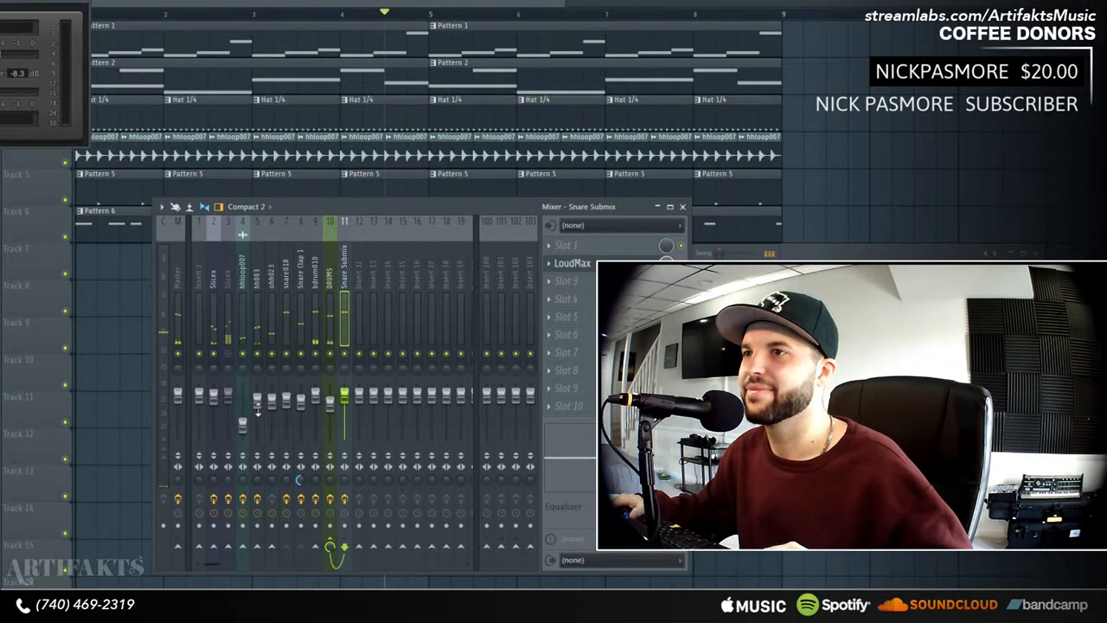
- Review the hh003, snare018 and bdrum010 tracks, and raise the DRUMS fader slightly
{"action": "left_click", "coordinate": [253, 398]}
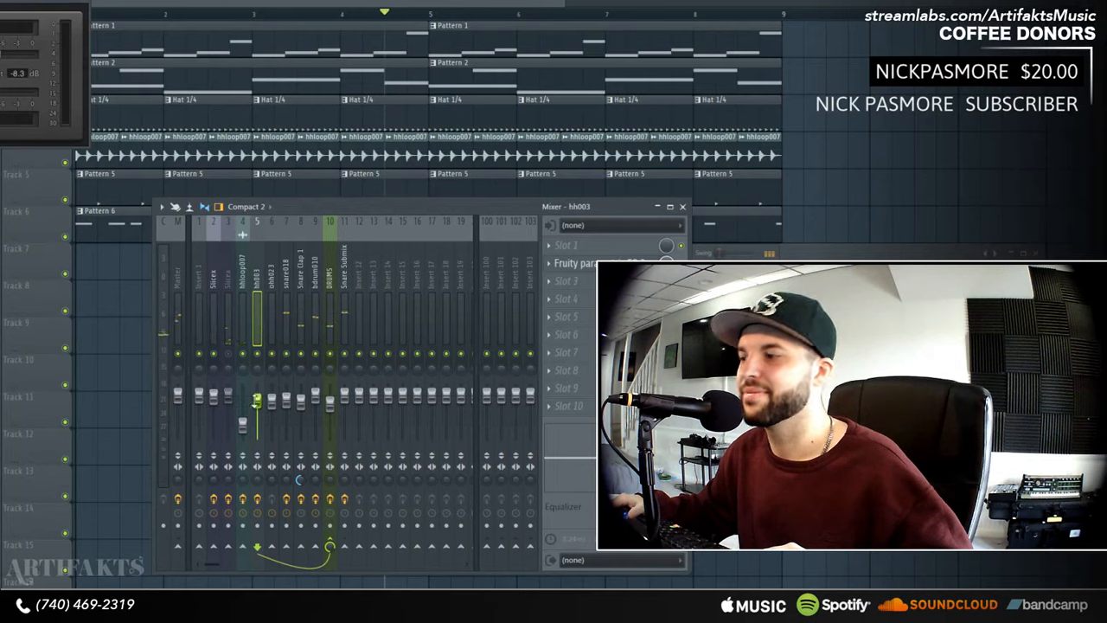
{"action": "left_click", "coordinate": [332, 278]}
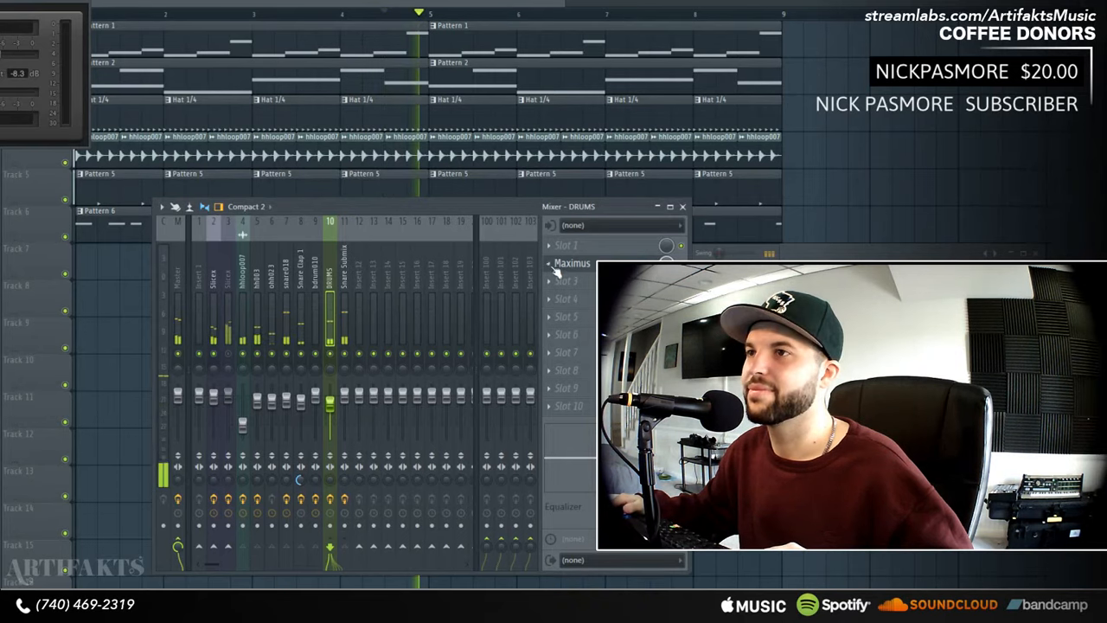
{"action": "left_click", "coordinate": [287, 281]}
{"action": "left_click", "coordinate": [317, 284]}
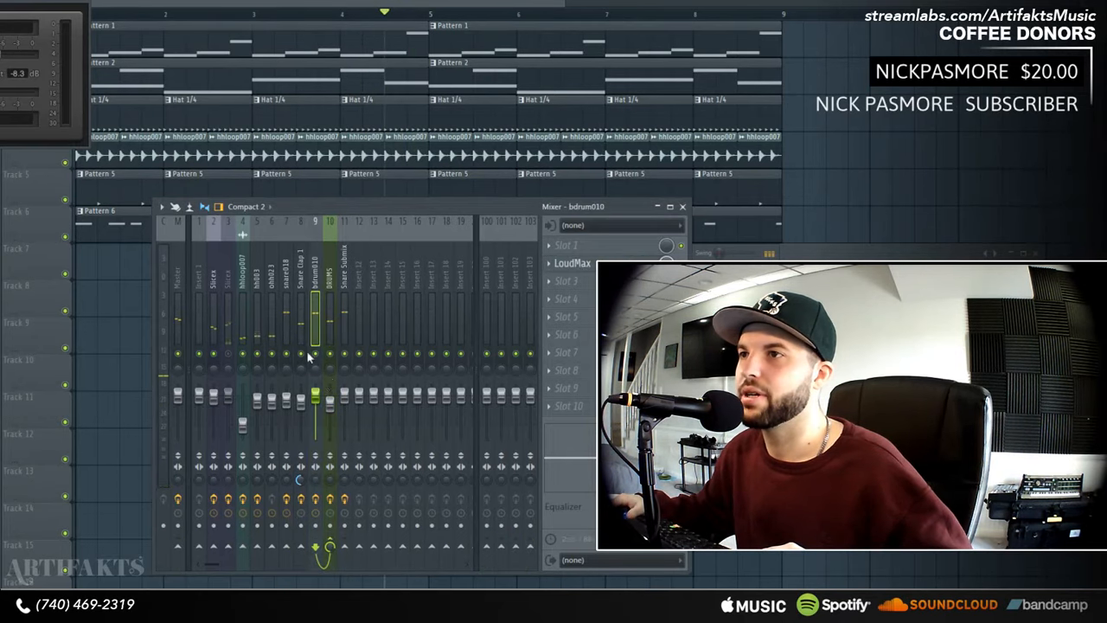
{"action": "left_click", "coordinate": [329, 400]}
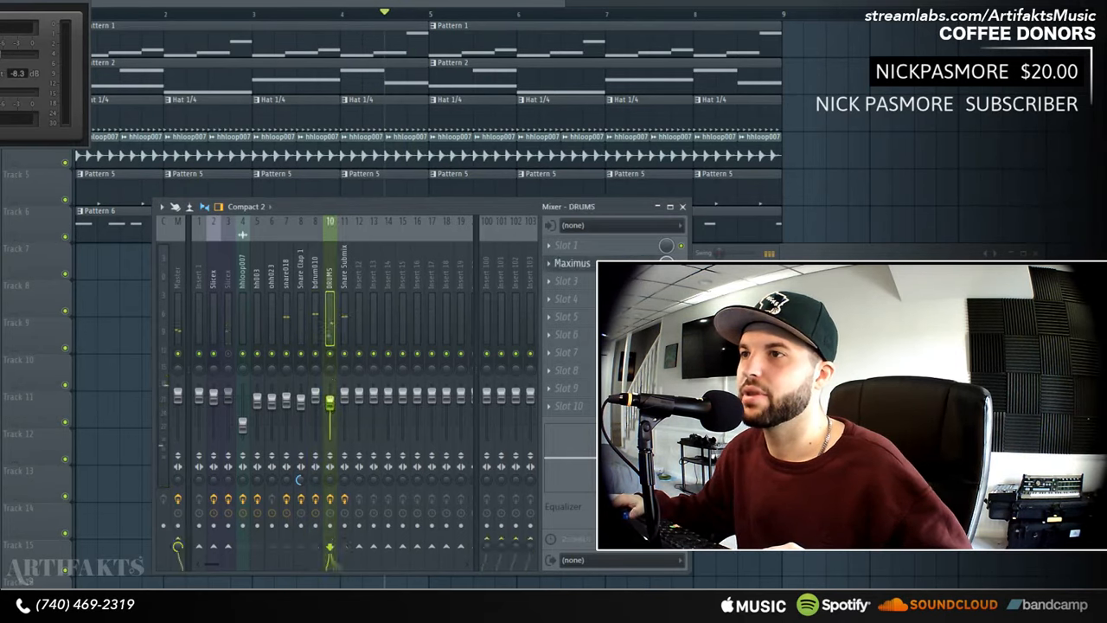
- Audition the beat and load Fruity parametric EQ 2 into slot 1 of the bdrum010 track
{"action": "left_click", "coordinate": [317, 283]}
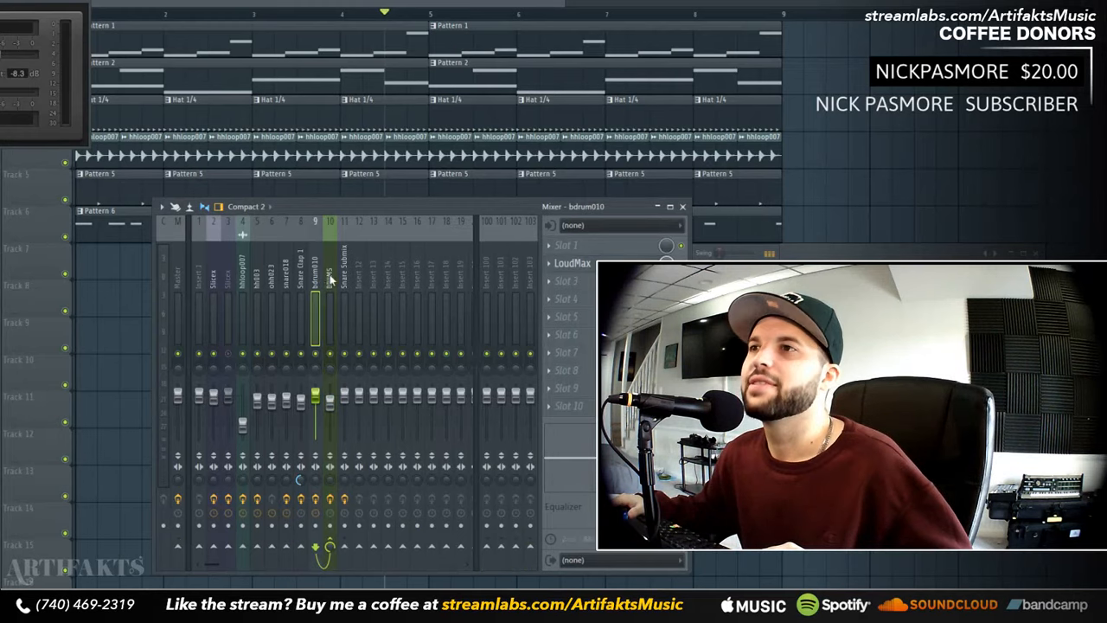
{"action": "left_click", "coordinate": [272, 282]}
{"action": "key", "text": "space"}
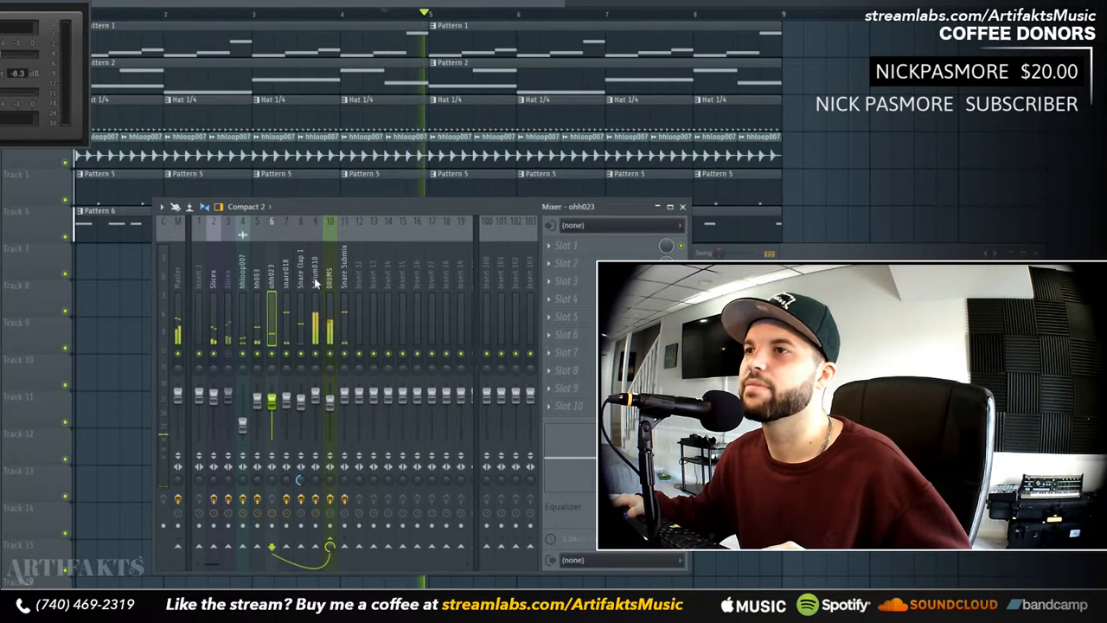
{"action": "left_click", "coordinate": [315, 280]}
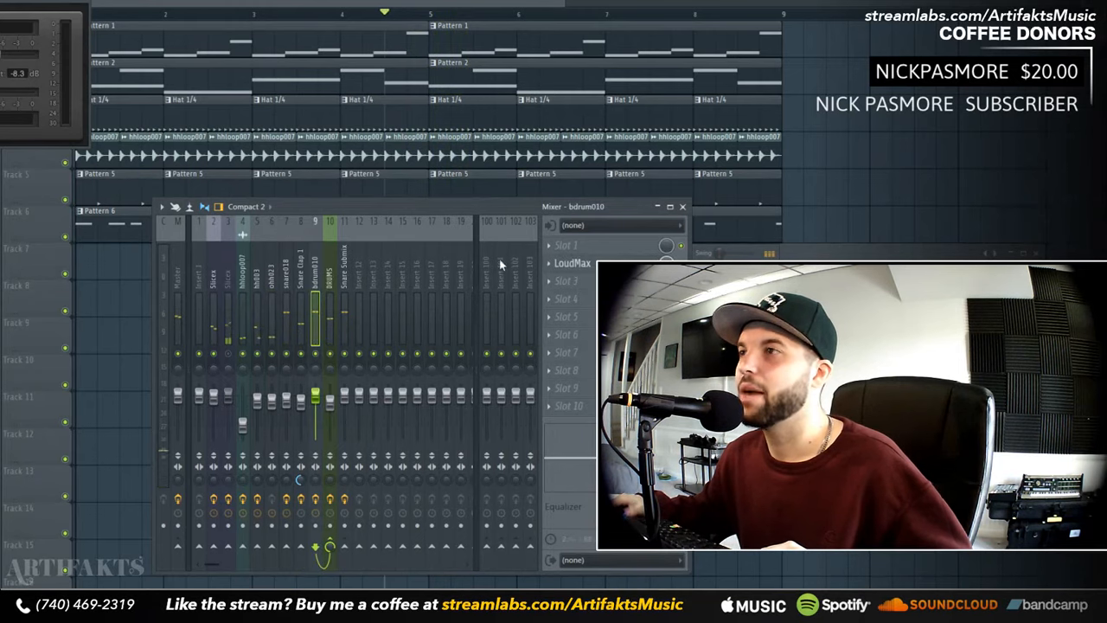
{"action": "left_click", "coordinate": [567, 245]}
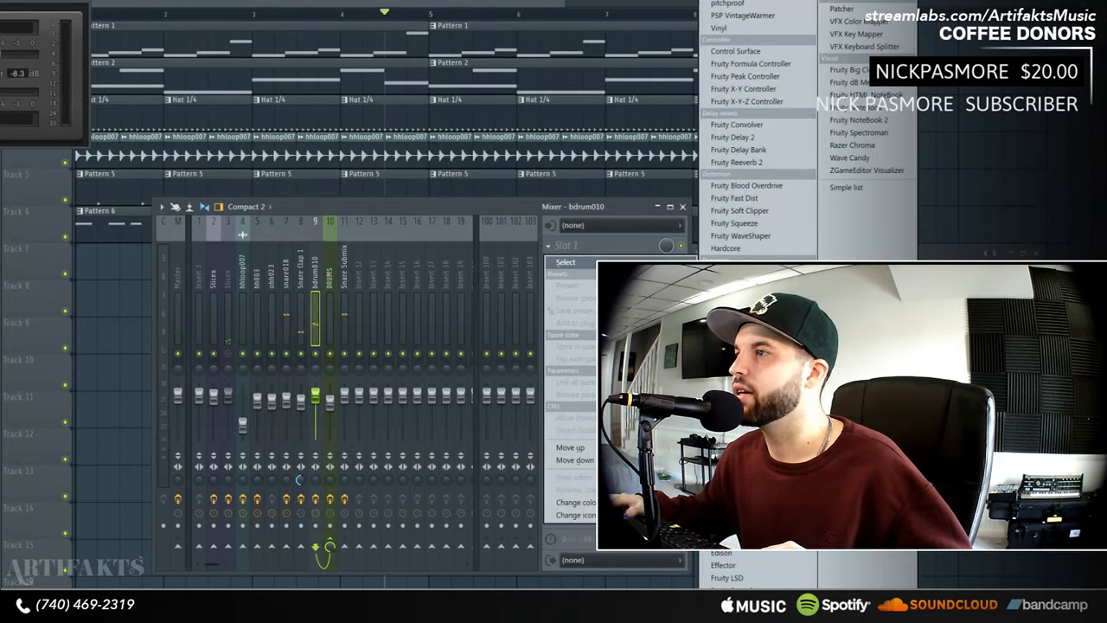
{"action": "left_click", "coordinate": [745, 419]}
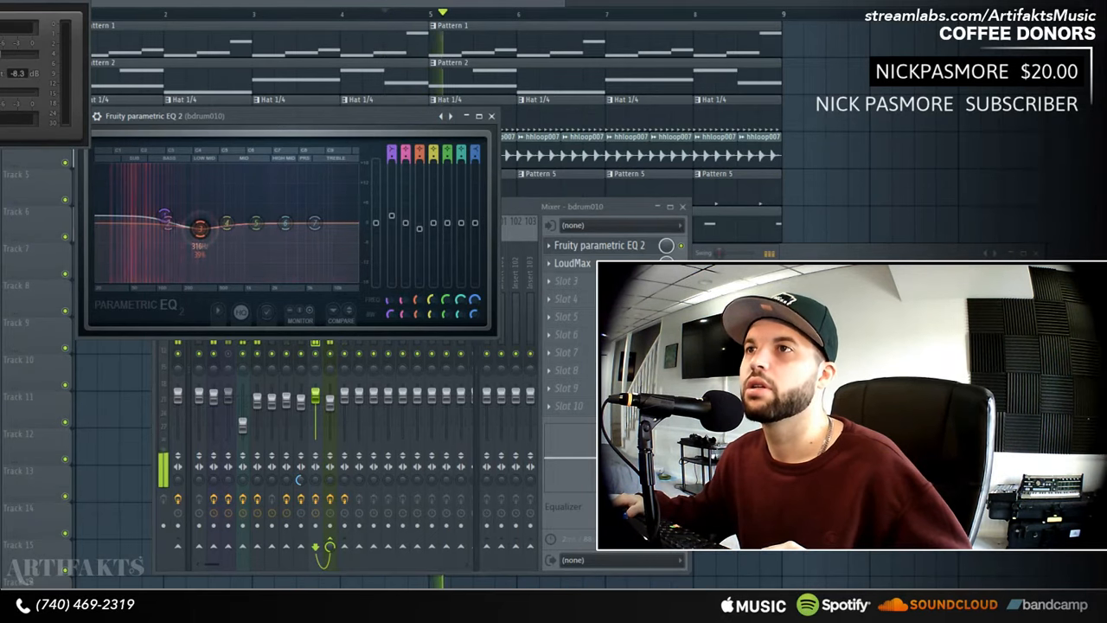
- Cut the kick's EQ around 316 Hz and slightly near 953 Hz, close the equalizer and stop playback
{"action": "left_click_drag", "start_coordinate": [200, 228], "coordinate": [200, 232]}
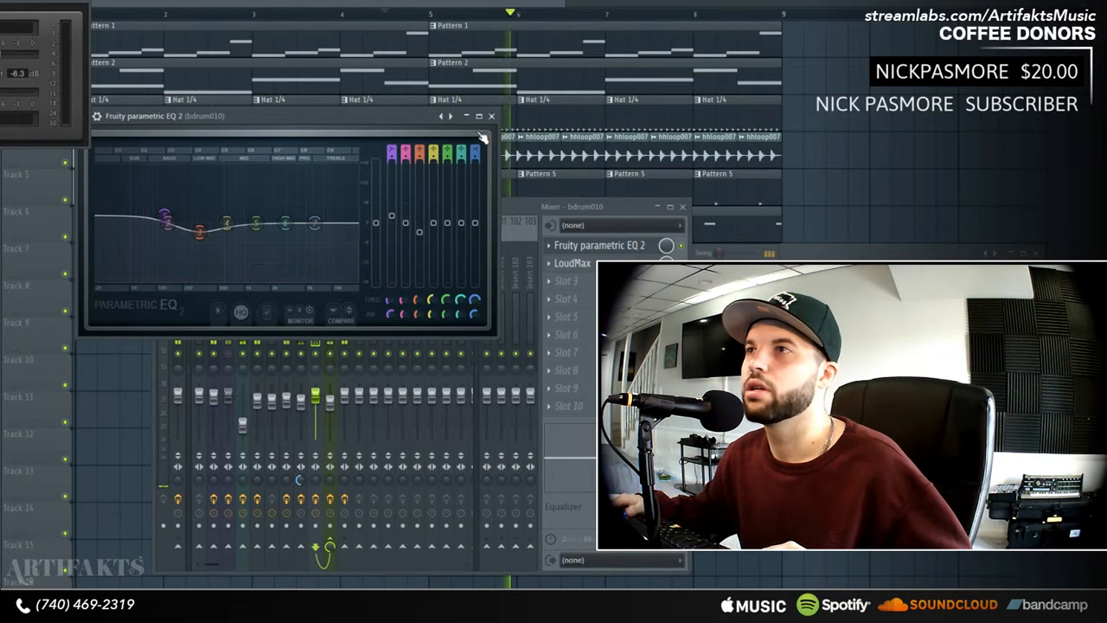
{"action": "left_click_drag", "start_coordinate": [256, 224], "coordinate": [242, 226]}
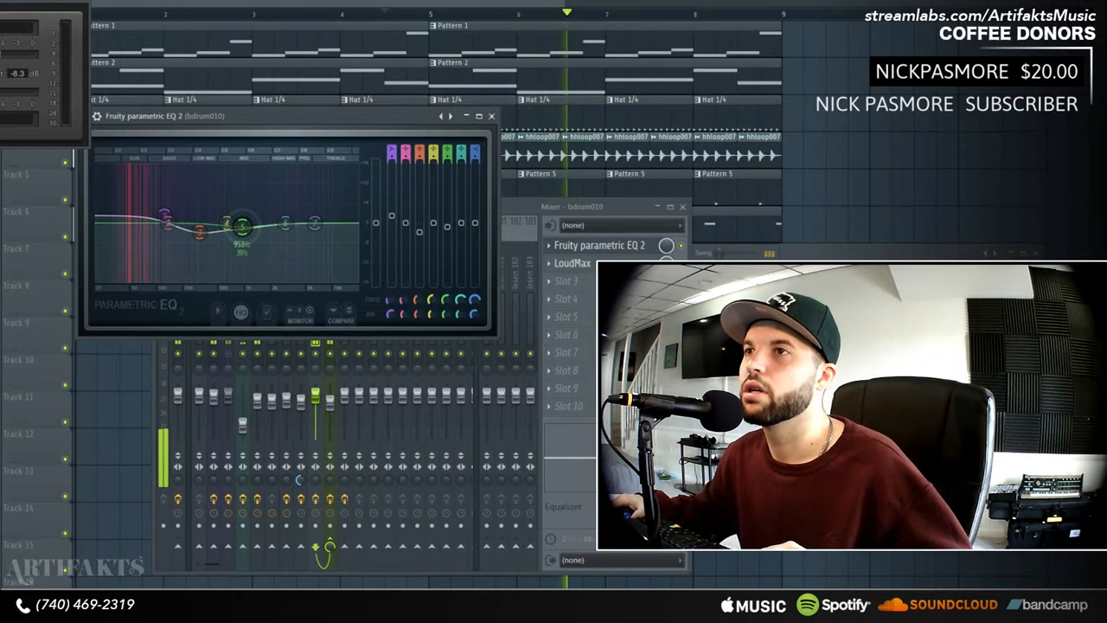
{"action": "left_click", "coordinate": [492, 117]}
{"action": "key", "text": "space"}
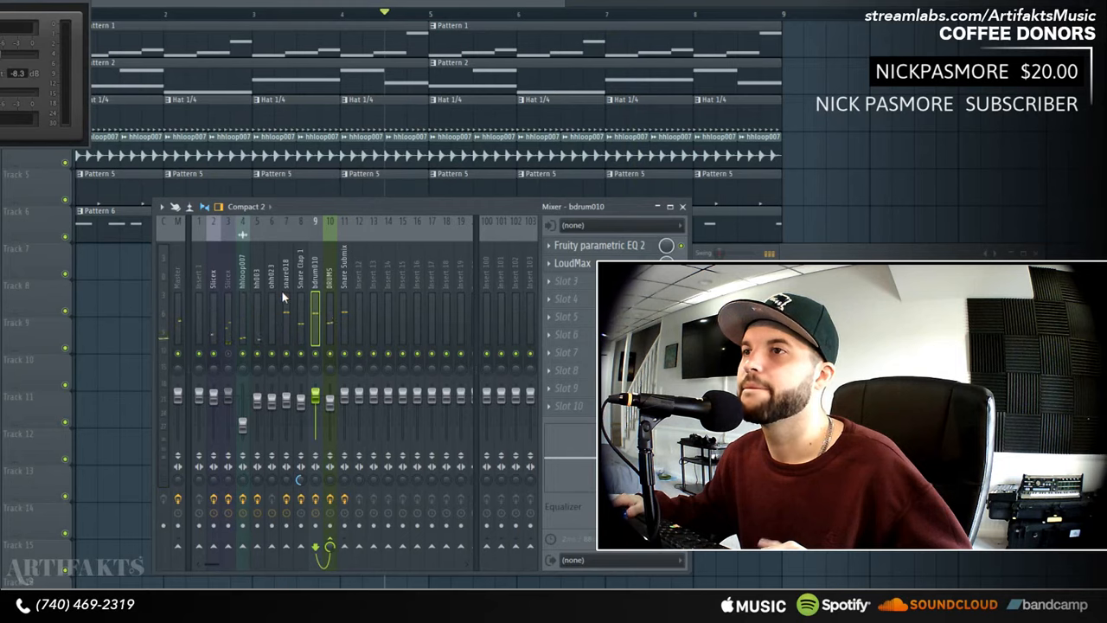
- Sidechain the bdrum010 track to both Slicex tracks and the hhloop007 track
{"action": "key", "text": "space"}
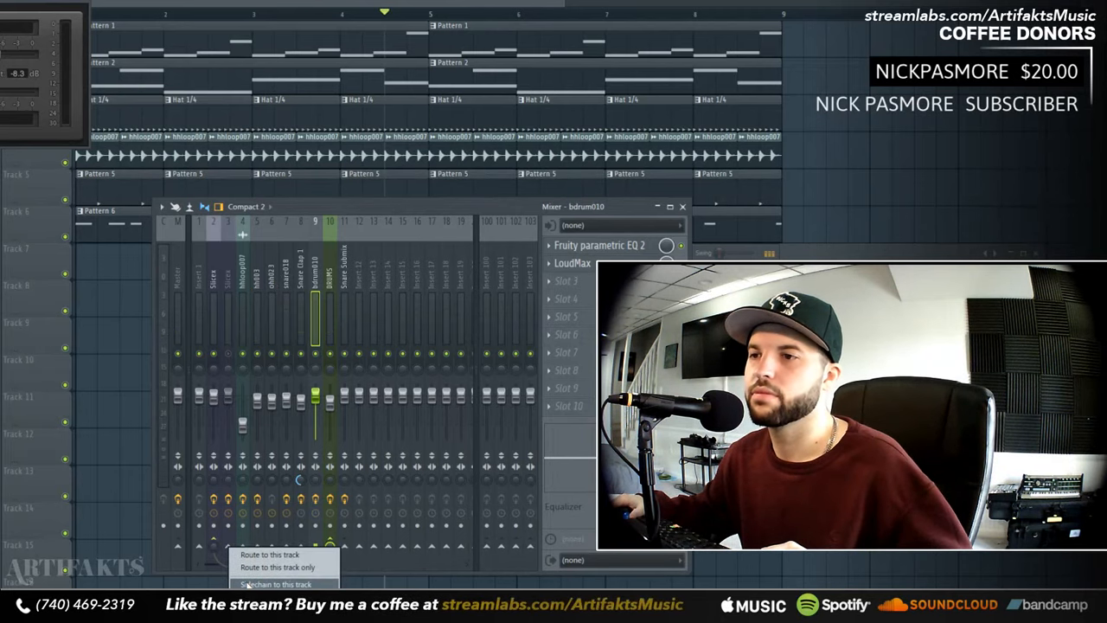
{"action": "right_click", "coordinate": [246, 545]}
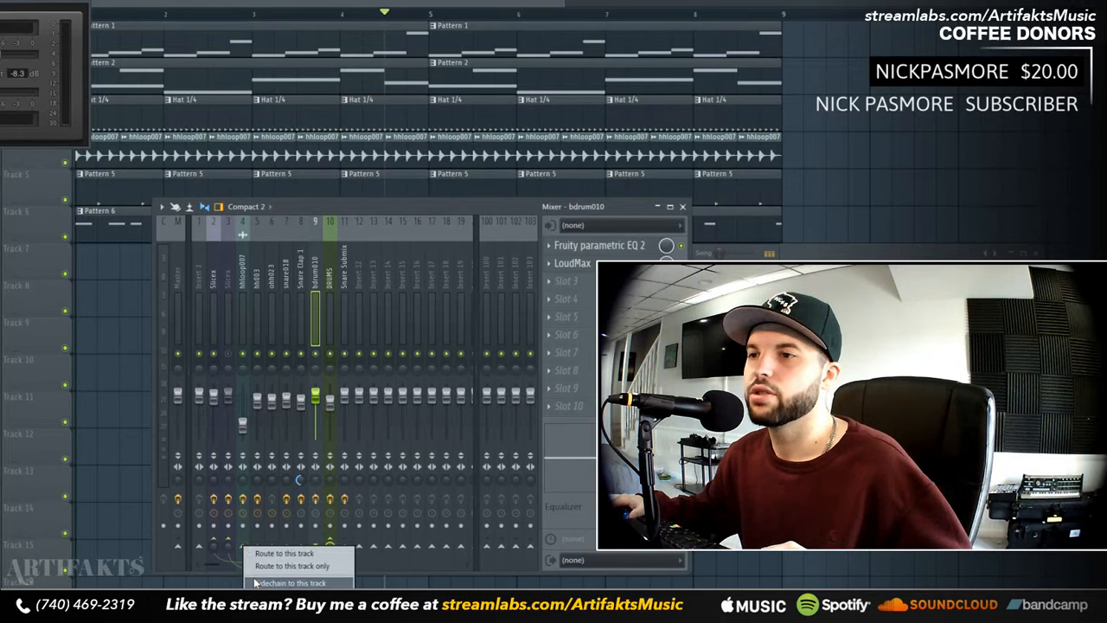
{"action": "left_click", "coordinate": [256, 583]}
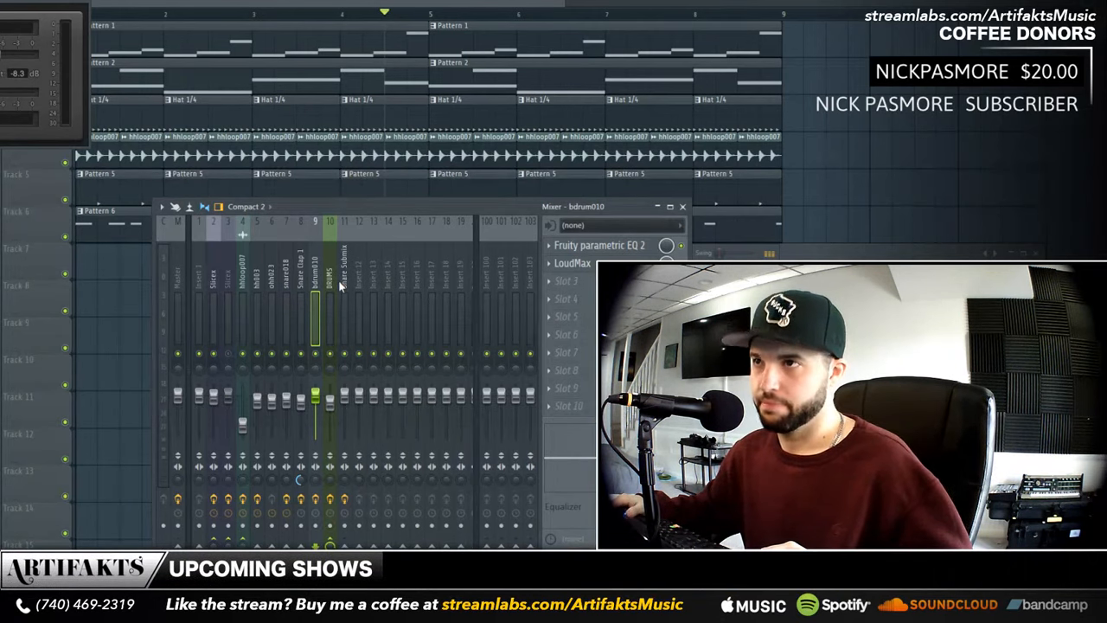
- Sidechain the snare018 track to both Slicex tracks and hhloop007, and briefly audition the beat
{"action": "left_click", "coordinate": [284, 279]}
{"action": "key", "text": "space"}
{"action": "key", "text": "space"}
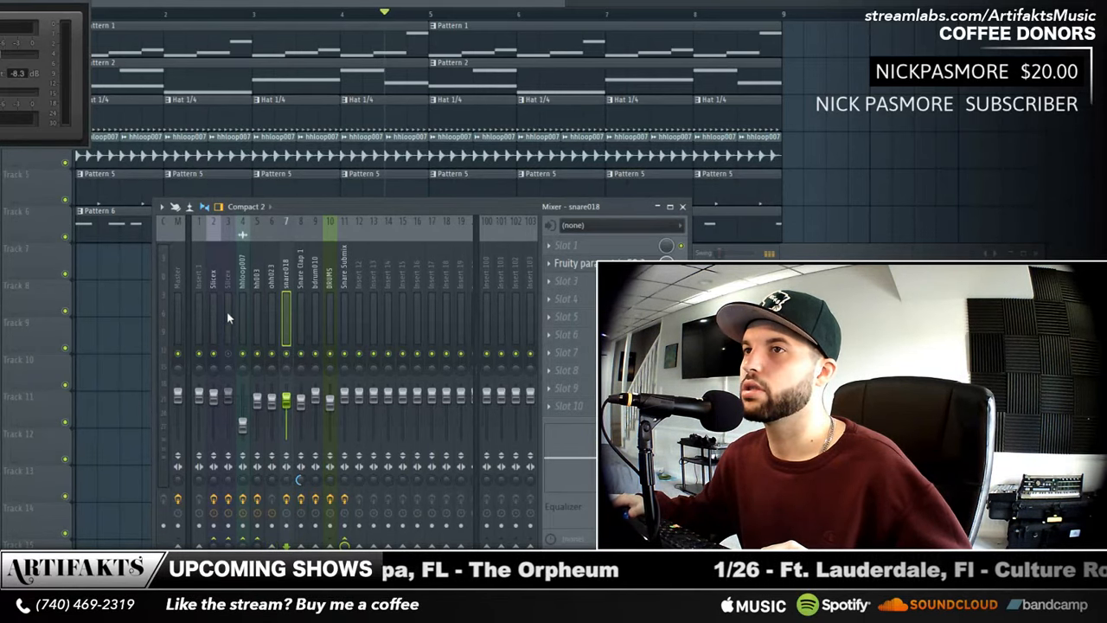
- Load Fruity Limiter into slot 6 of the first Slicex track, switch it to compressor mode with sidechain 1, and lower the threshold
{"action": "left_click", "coordinate": [213, 281]}
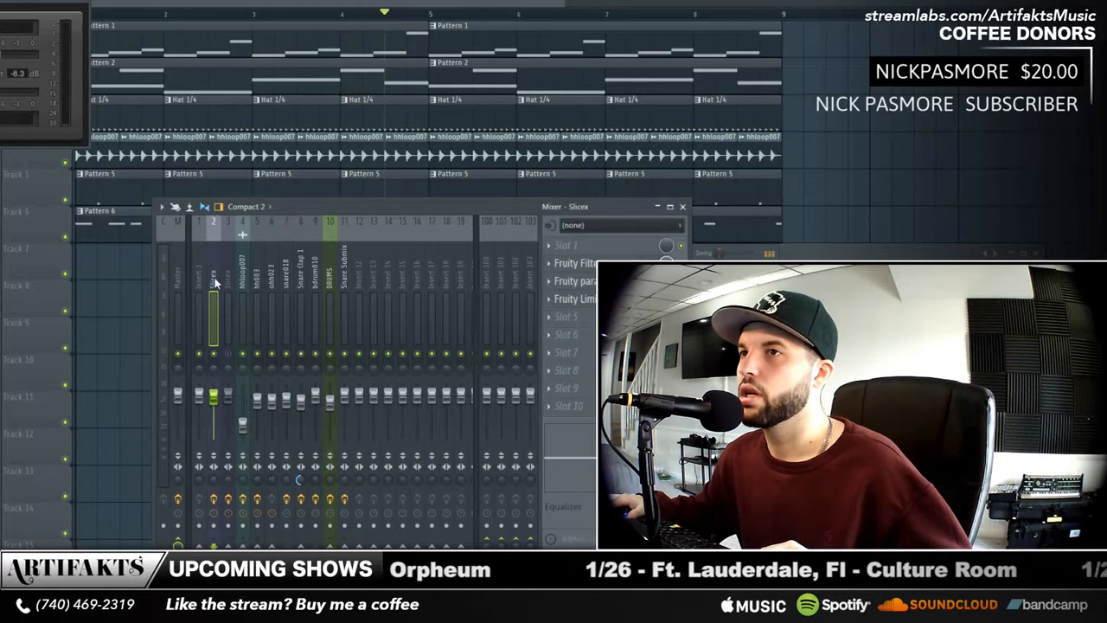
{"action": "left_click", "coordinate": [567, 317]}
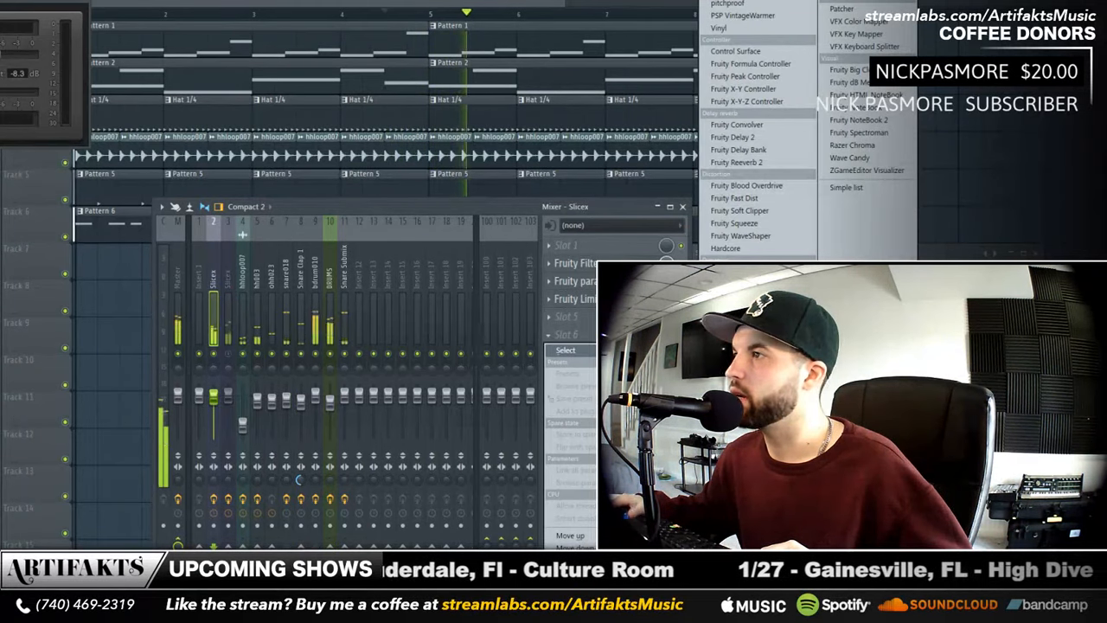
{"action": "left_click", "coordinate": [737, 285]}
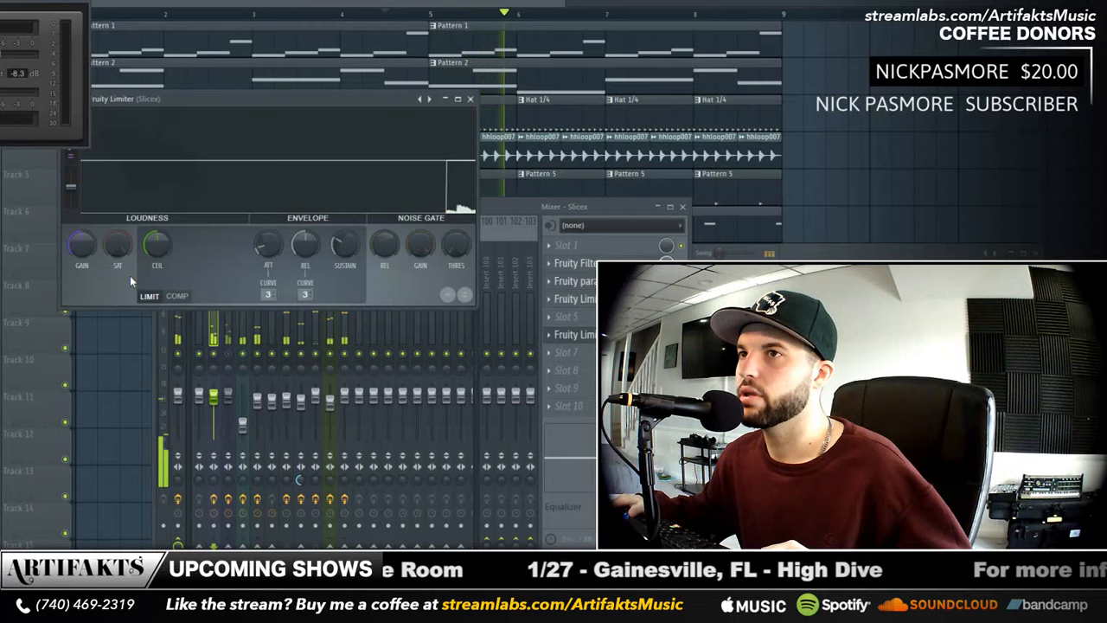
{"action": "left_click", "coordinate": [178, 296]}
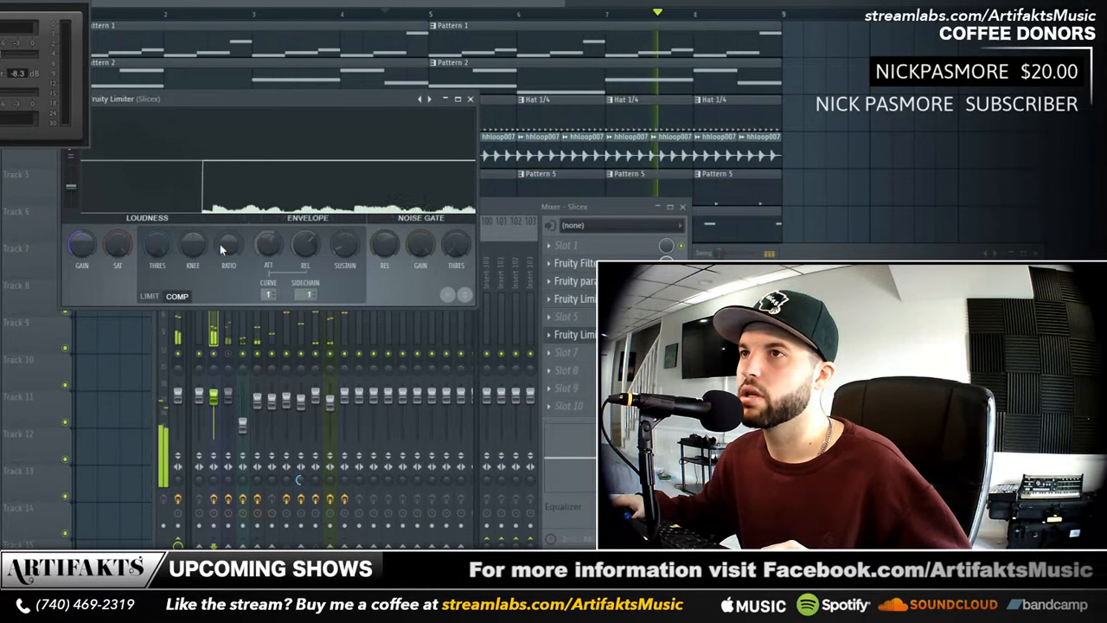
{"action": "left_click_drag", "start_coordinate": [157, 246], "coordinate": [157, 298]}
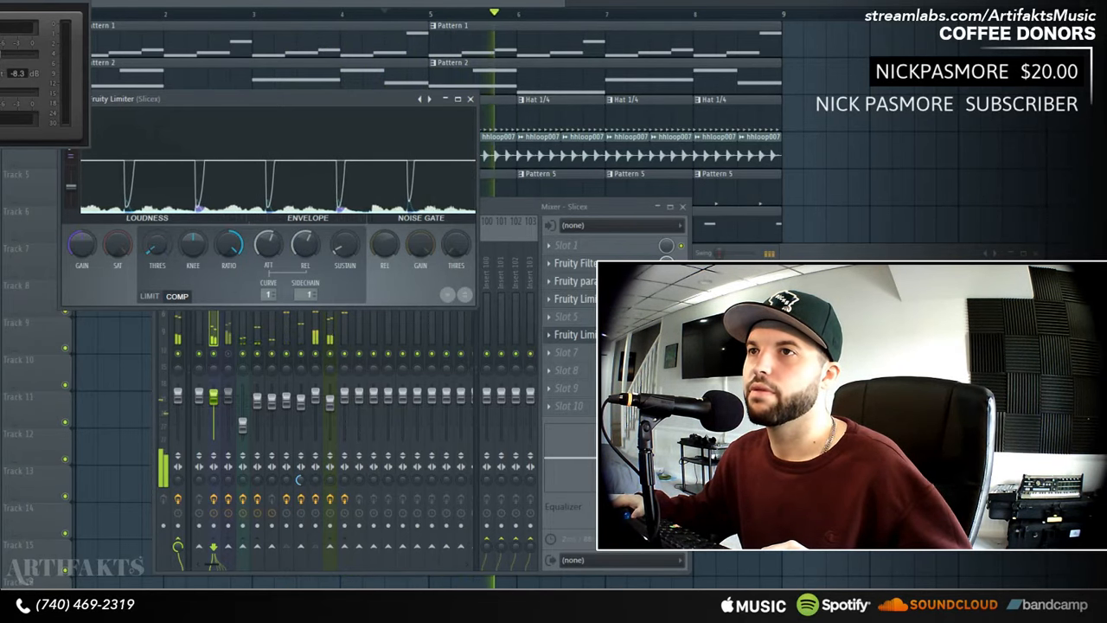
{"action": "left_click", "coordinate": [470, 99]}
- Load Fruity Limiter into slot 5 of the second Slicex track in compressor mode with sidechain 2, and adjust its threshold, ratio and attack
{"action": "left_click", "coordinate": [229, 280]}
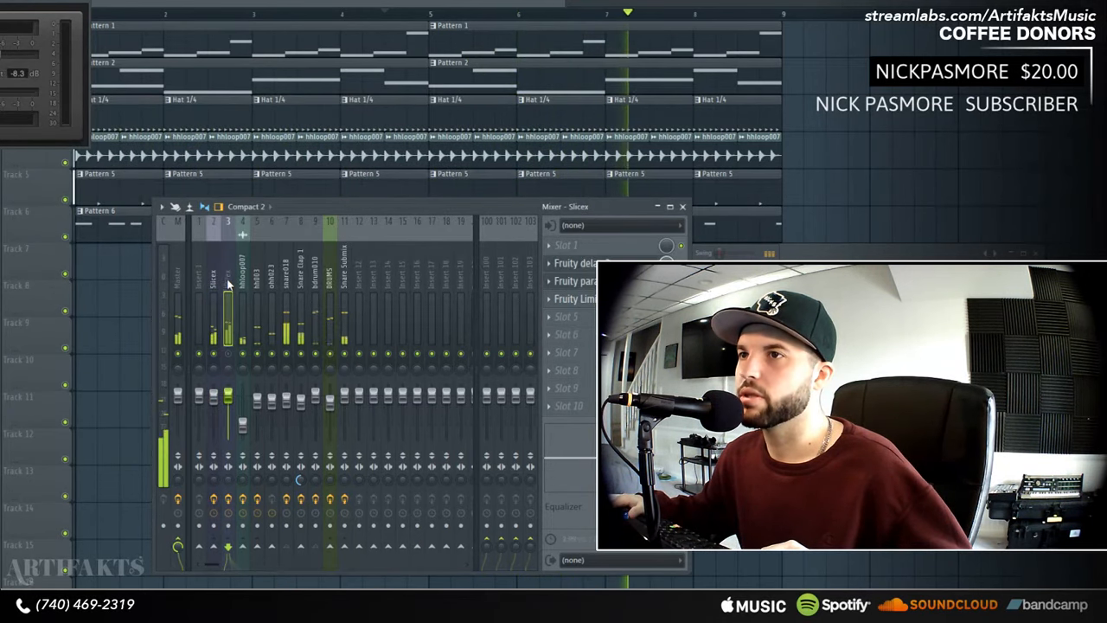
{"action": "left_click", "coordinate": [551, 318]}
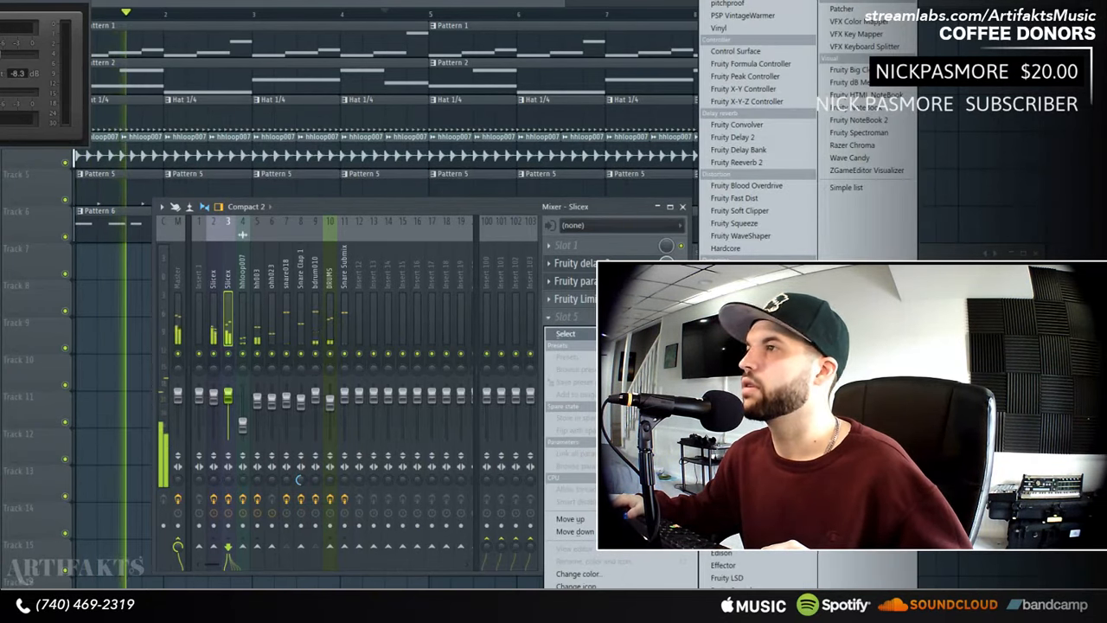
{"action": "left_click", "coordinate": [737, 285]}
{"action": "left_click", "coordinate": [198, 314]}
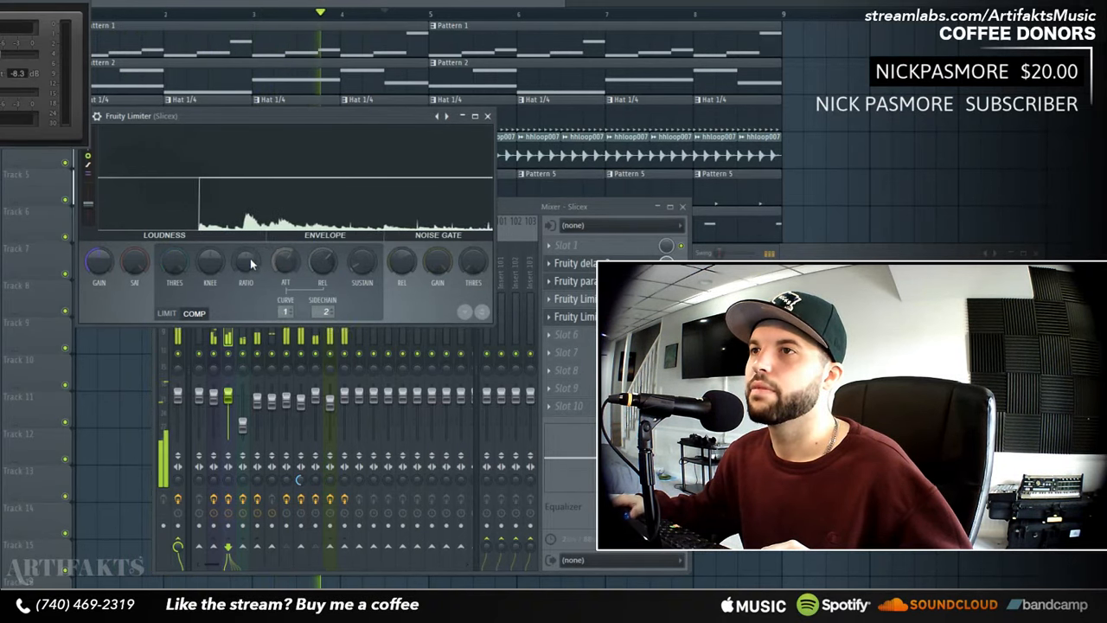
{"action": "left_click_drag", "start_coordinate": [174, 263], "coordinate": [174, 306]}
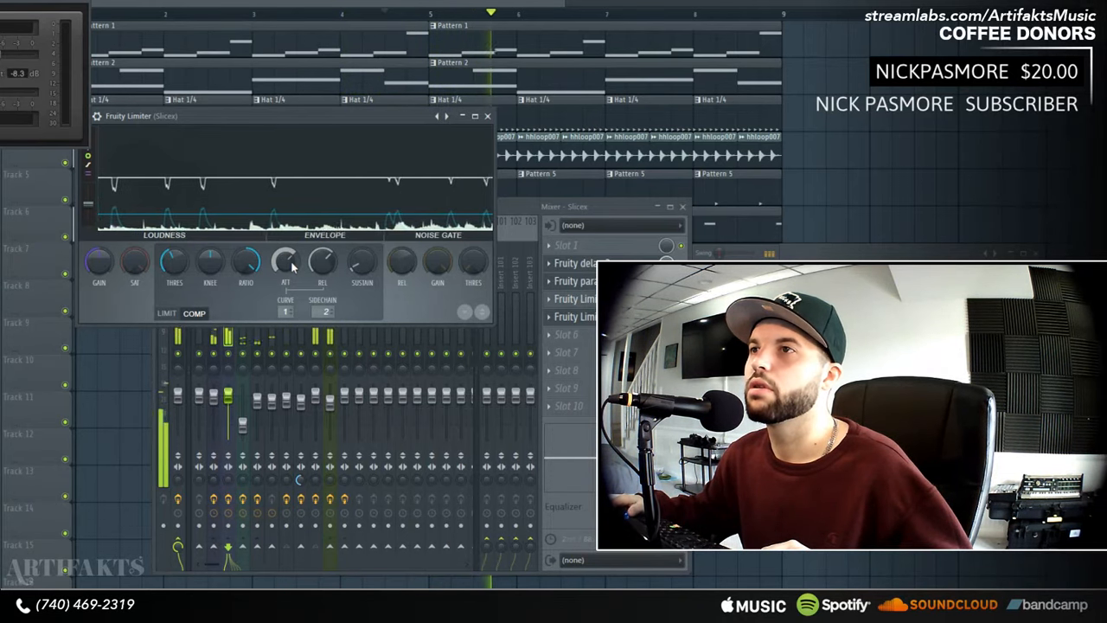
{"action": "left_click", "coordinate": [487, 116]}
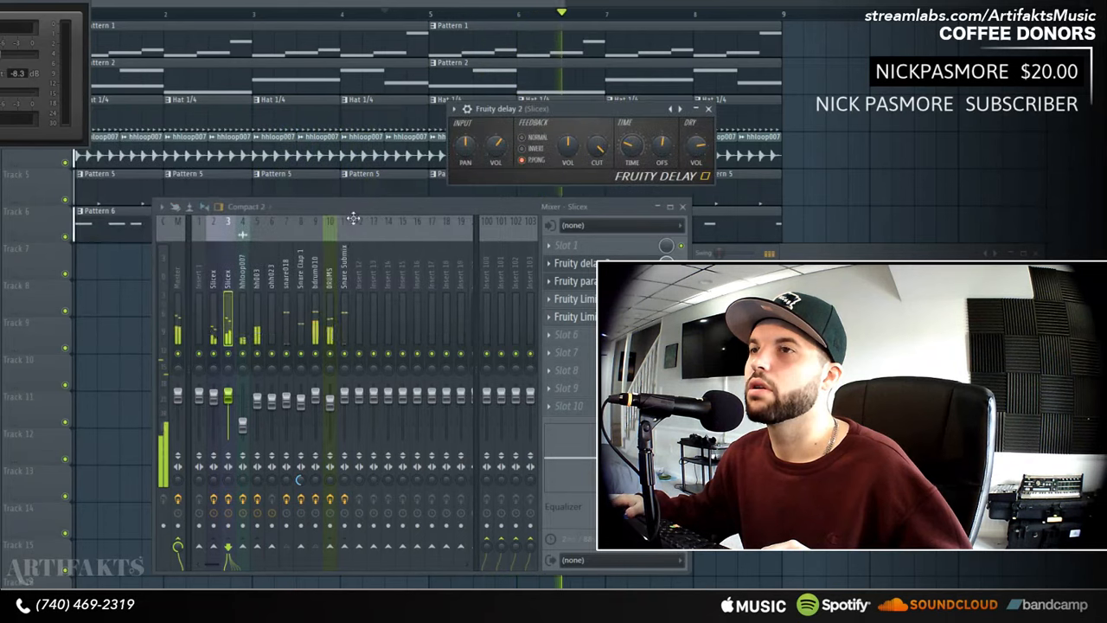
{"action": "left_click", "coordinate": [578, 318]}
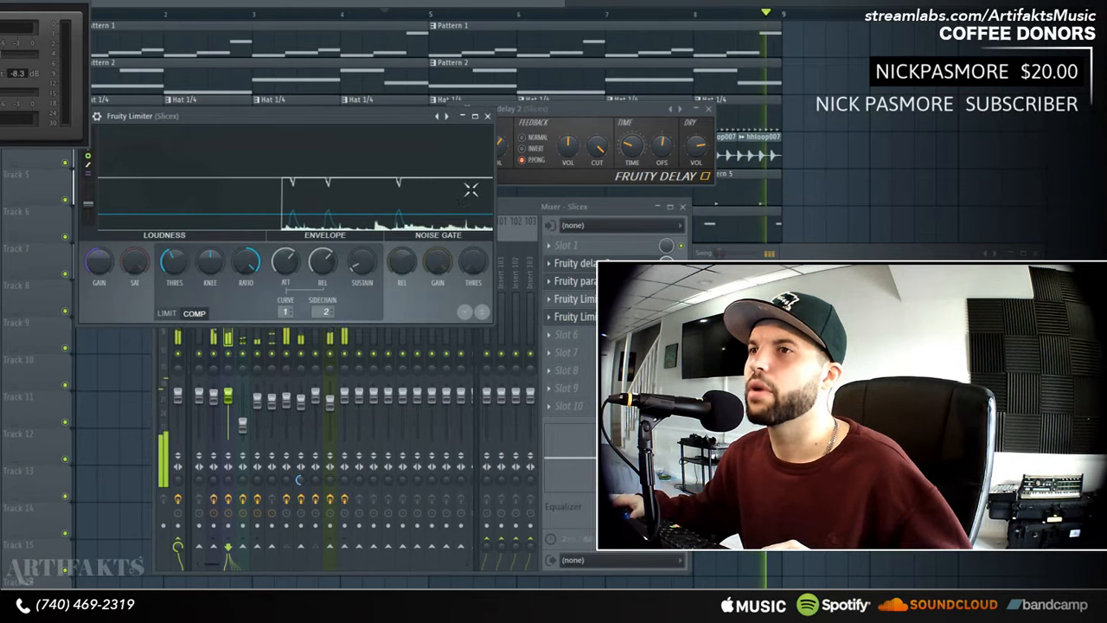
{"action": "left_click", "coordinate": [487, 116]}
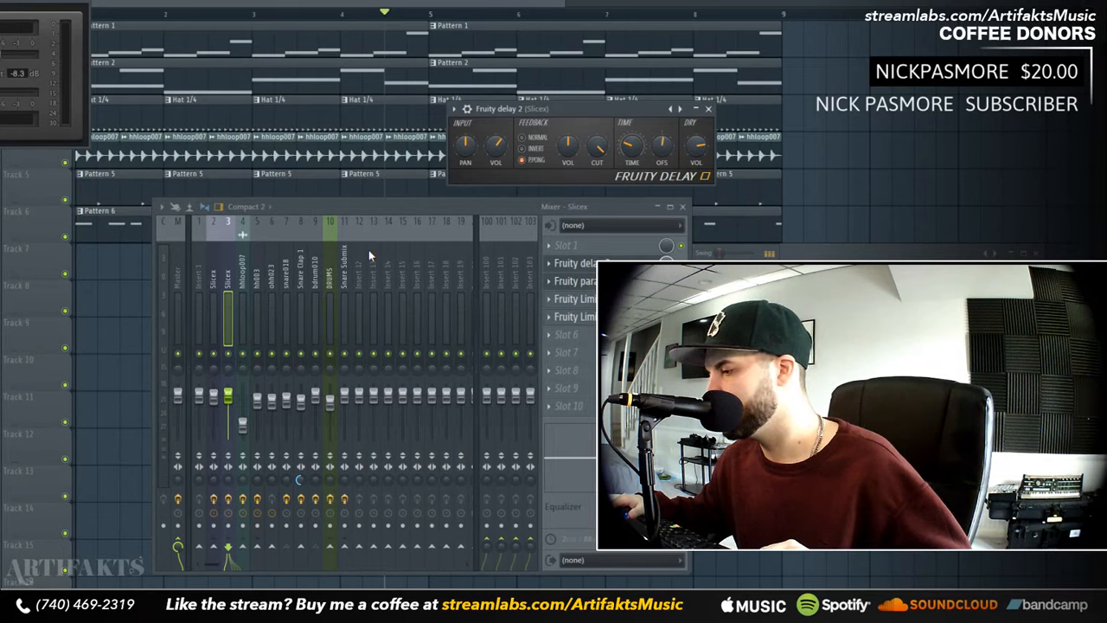
- Add another Fruity Limiter in slot 7 of the first Slicex track, using compressor mode, sidechain 2 and a lowered threshold
{"action": "left_click", "coordinate": [214, 285]}
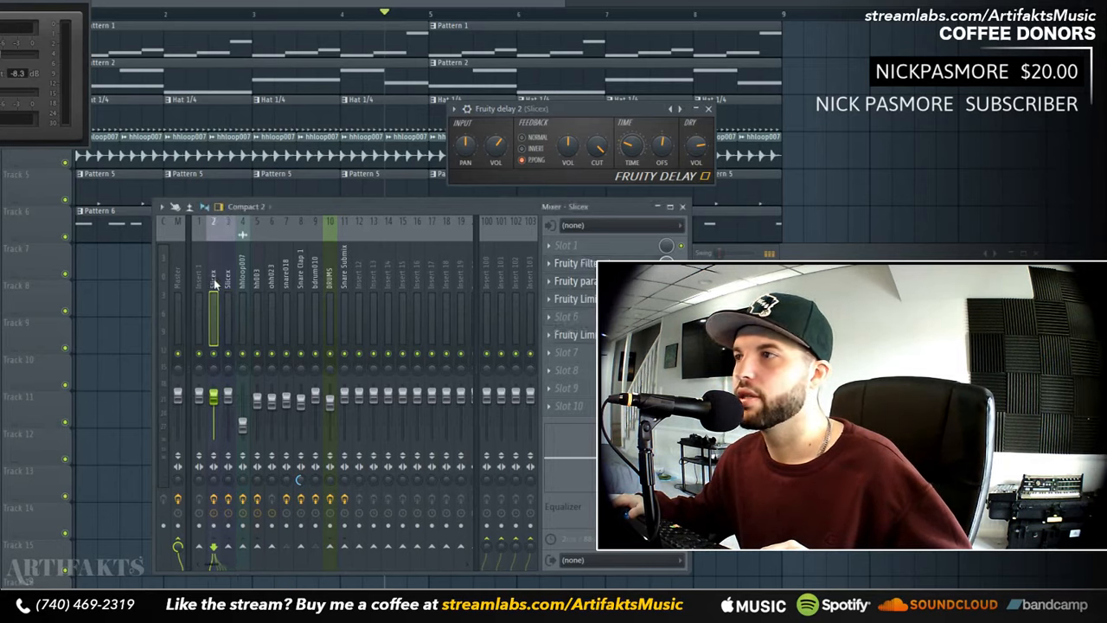
{"action": "left_click", "coordinate": [578, 336]}
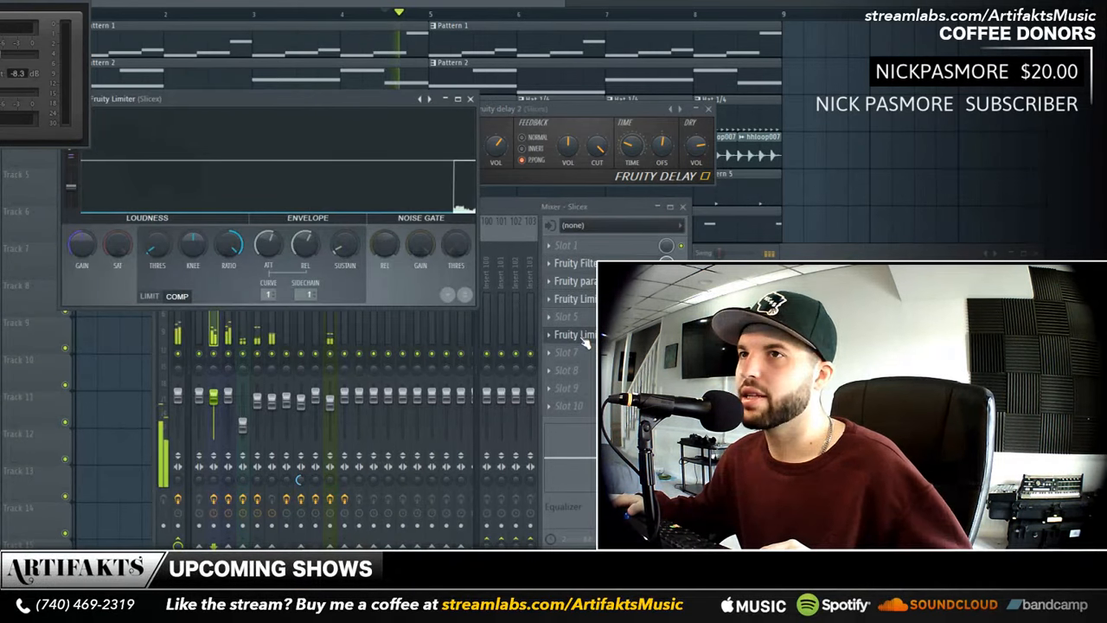
{"action": "left_click", "coordinate": [577, 299]}
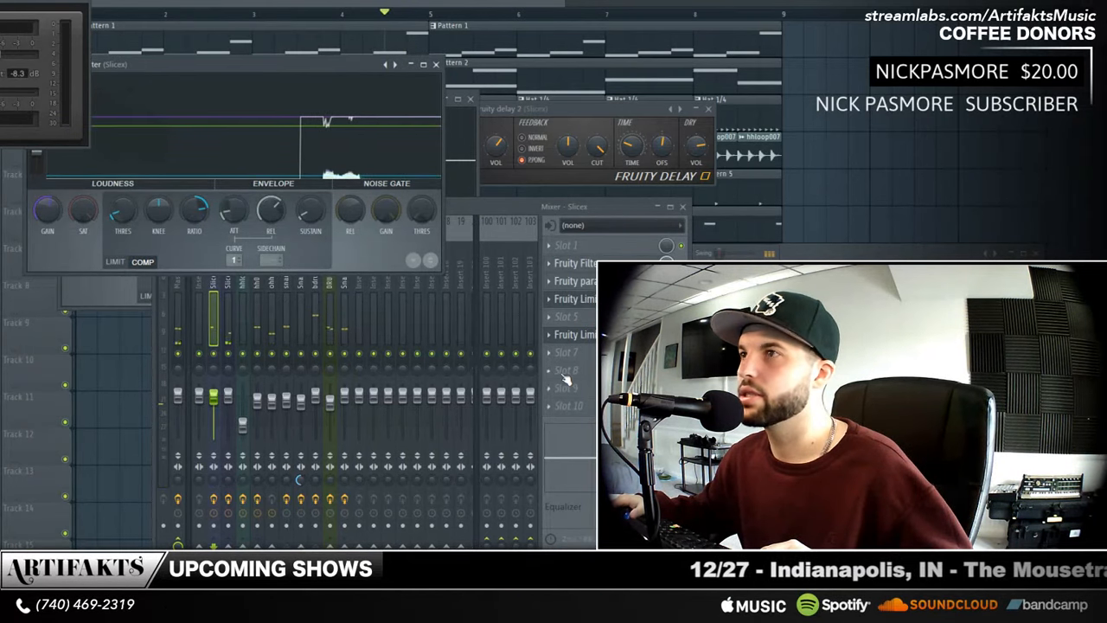
{"action": "left_click", "coordinate": [559, 357]}
{"action": "left_click", "coordinate": [738, 286]}
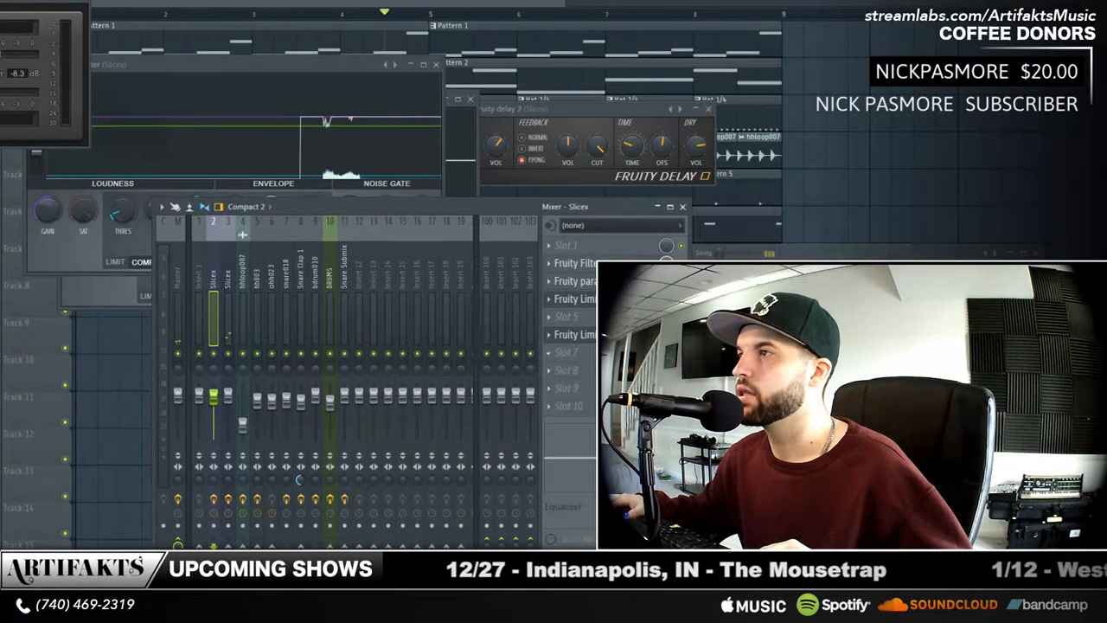
{"action": "left_click", "coordinate": [196, 313]}
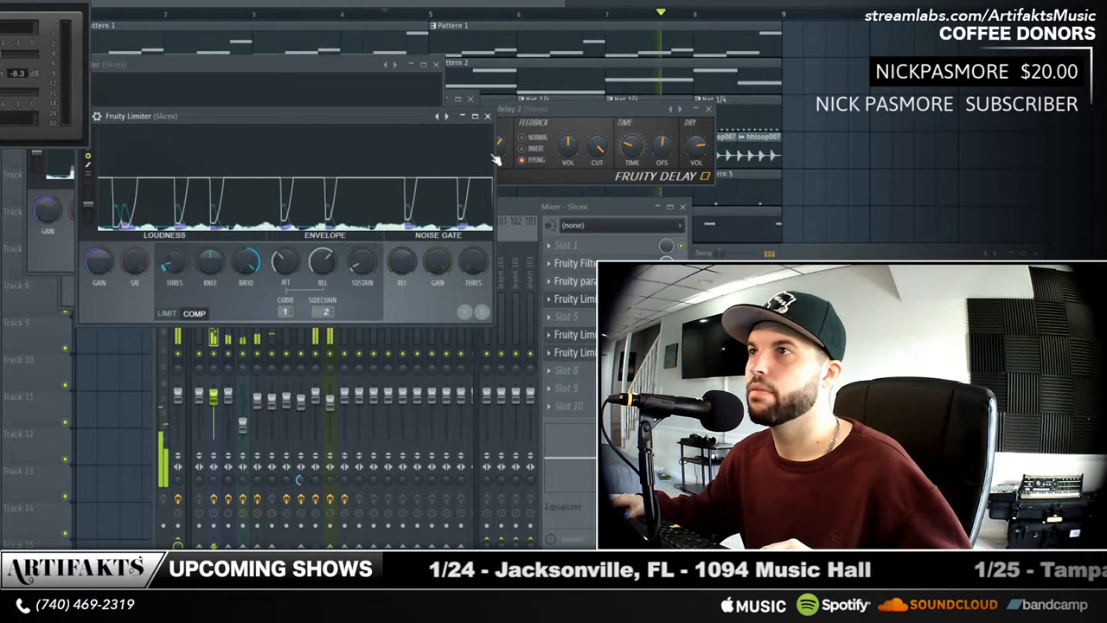
{"action": "left_click_drag", "start_coordinate": [285, 115], "coordinate": [234, 64]}
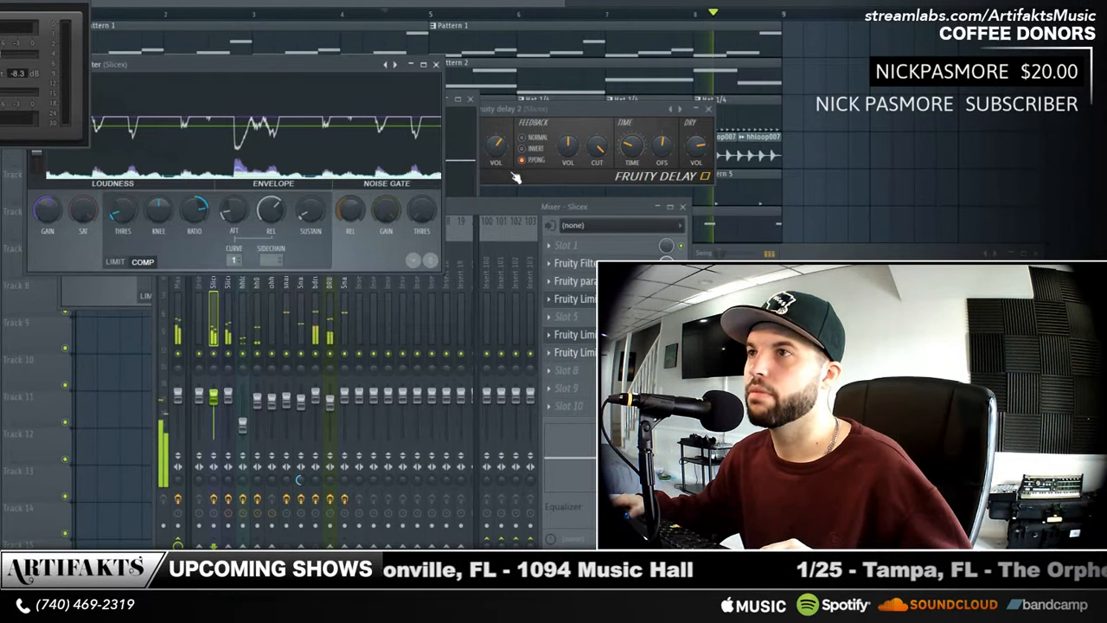
{"action": "left_click", "coordinate": [476, 211]}
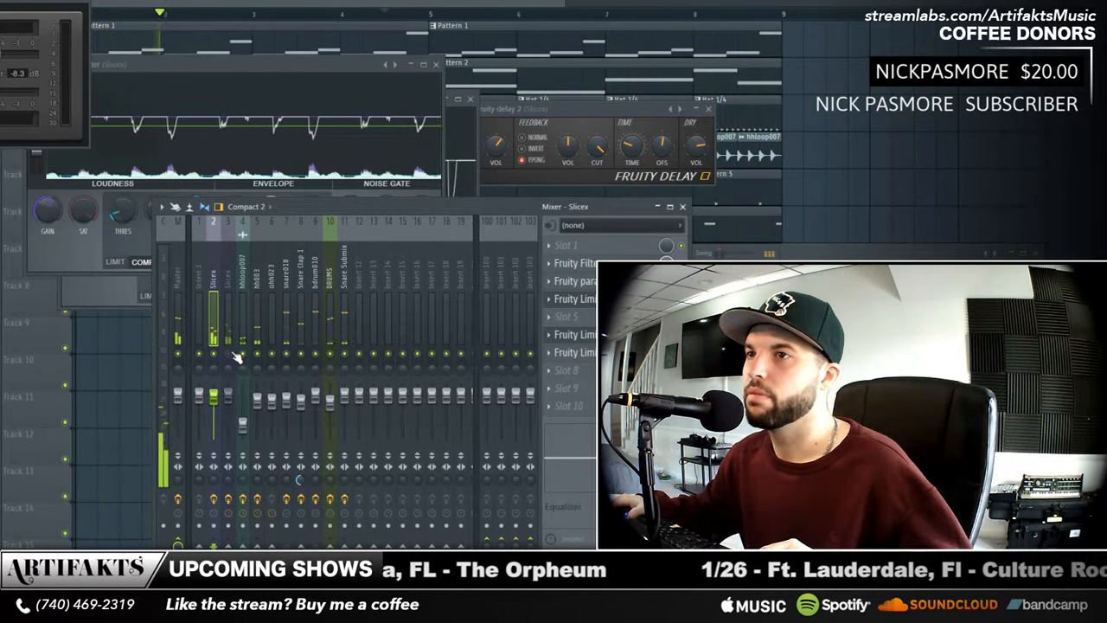
- Switch the second Slicex track's slot 5 limiter to sidechain 1, lower its threshold and shorten its release while auditioning the beat
{"action": "left_click", "coordinate": [223, 285]}
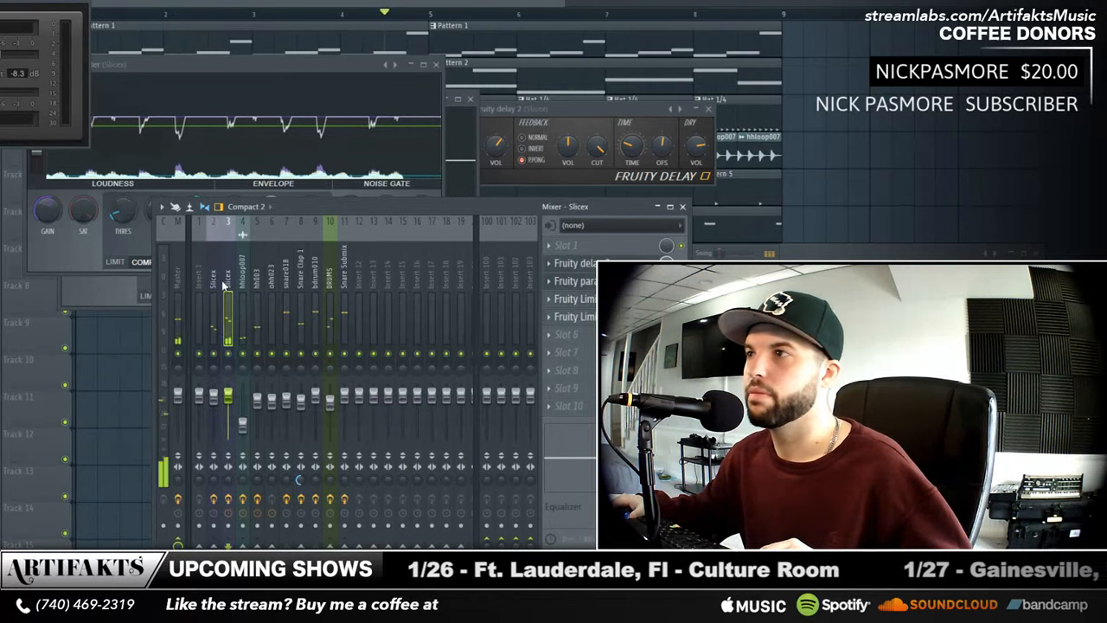
{"action": "left_click", "coordinate": [586, 318]}
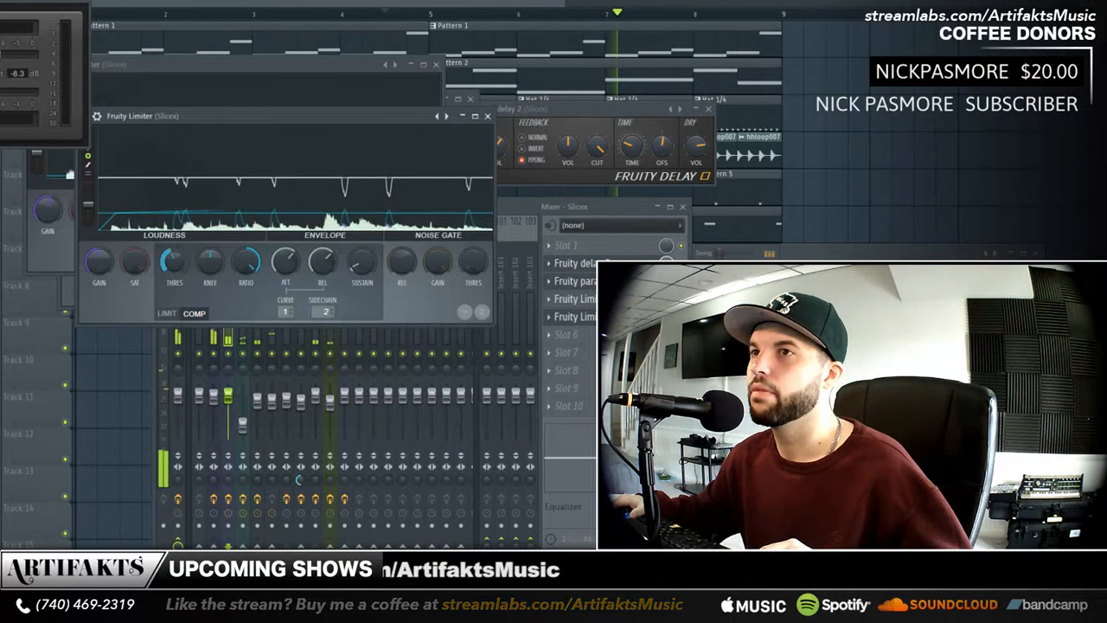
{"action": "key", "text": "space"}
{"action": "mouse_move", "coordinate": [323, 311]}
{"action": "left_mouse_down"}
{"action": "mouse_move", "coordinate": [322, 322]}
{"action": "mouse_move", "coordinate": [322, 304]}
{"action": "left_mouse_up"}
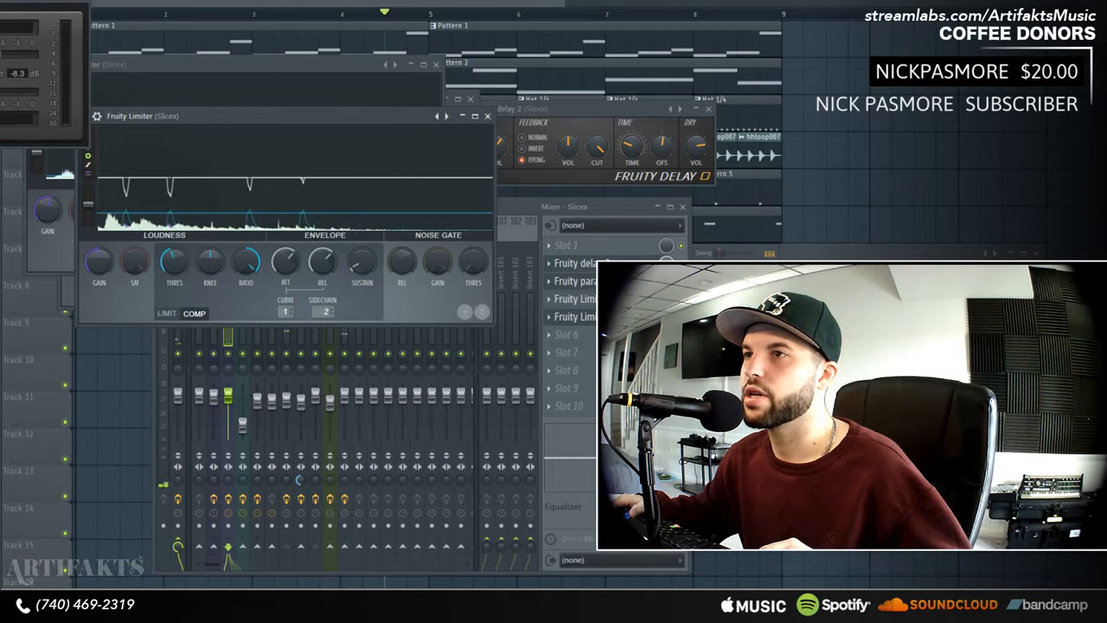
{"action": "key", "text": "space"}
{"action": "left_click_drag", "start_coordinate": [183, 261], "coordinate": [184, 301]}
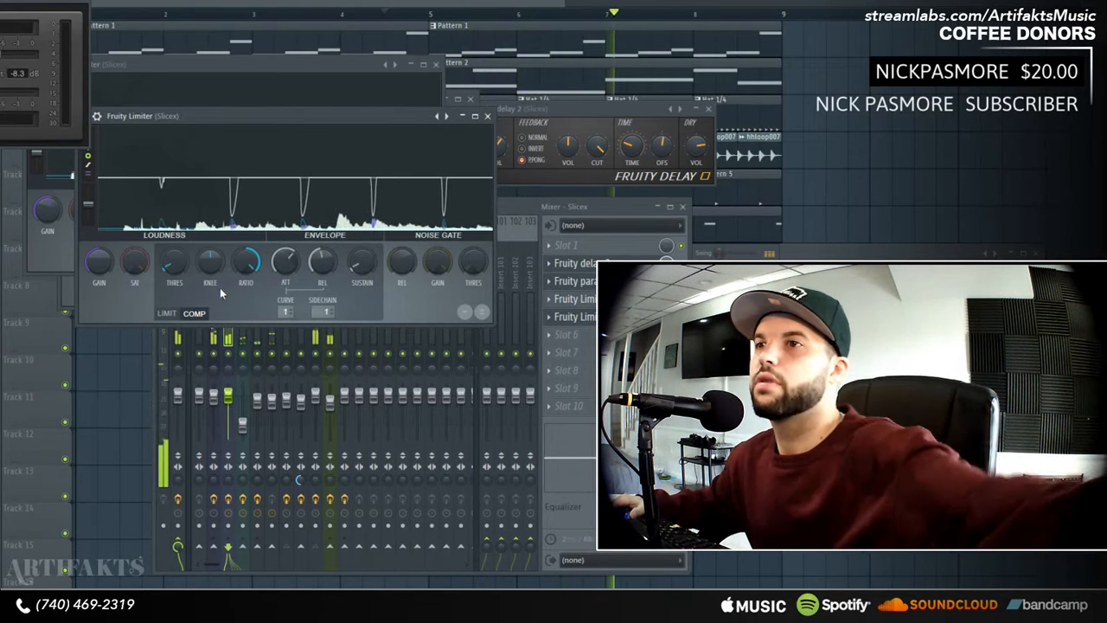
{"action": "left_click", "coordinate": [517, 210]}
{"action": "key", "text": "space"}
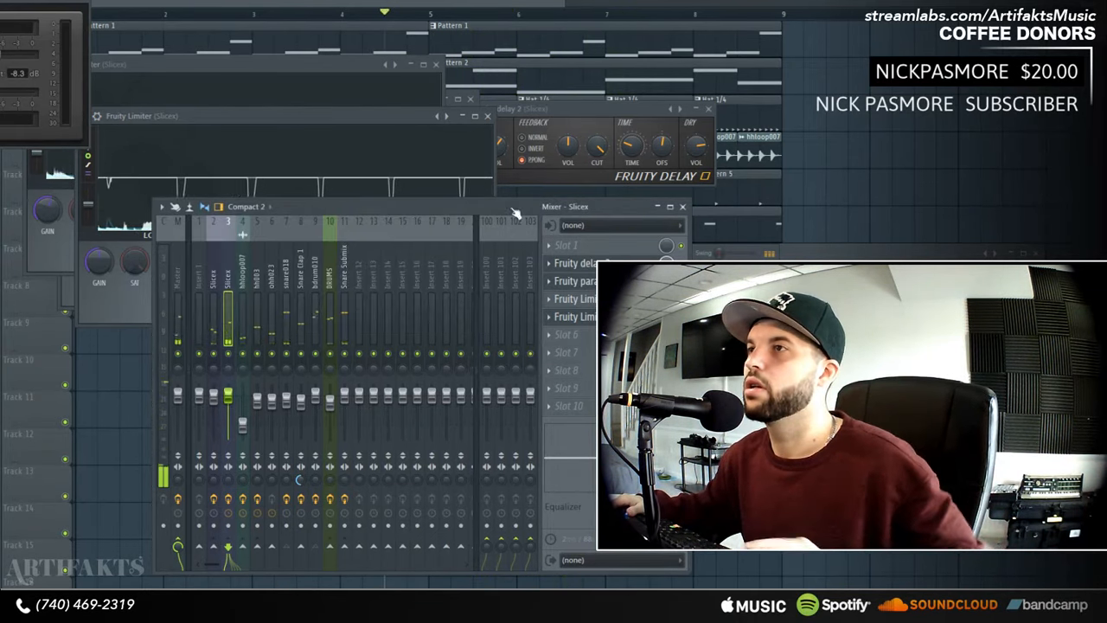
- Examine the Fruity Limiter on the master track while the beat plays
{"action": "left_click", "coordinate": [179, 286]}
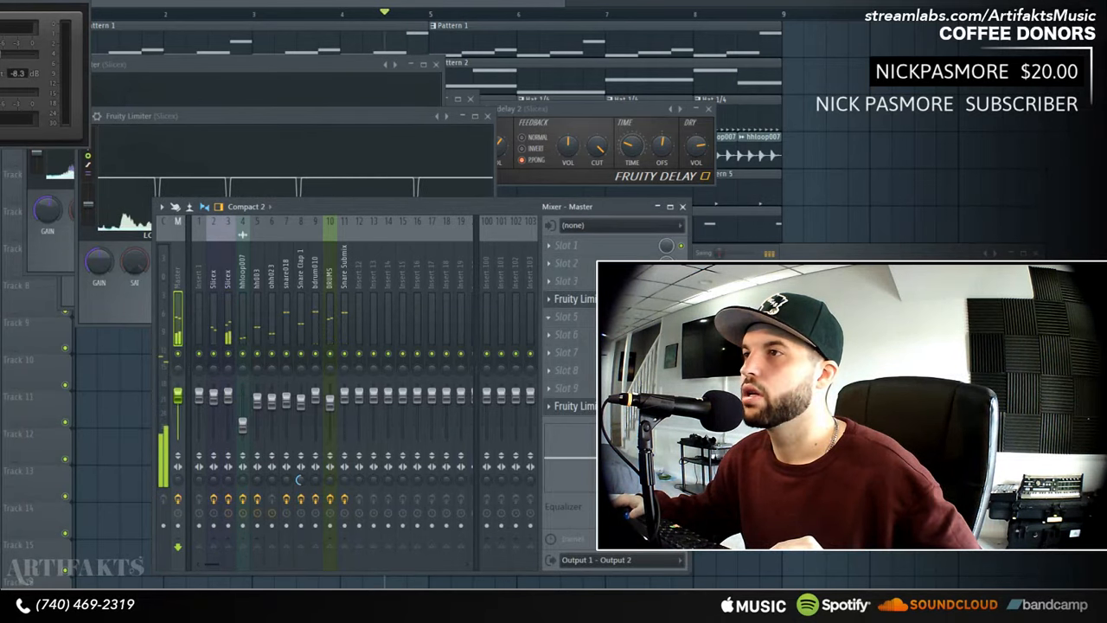
{"action": "left_click", "coordinate": [573, 298]}
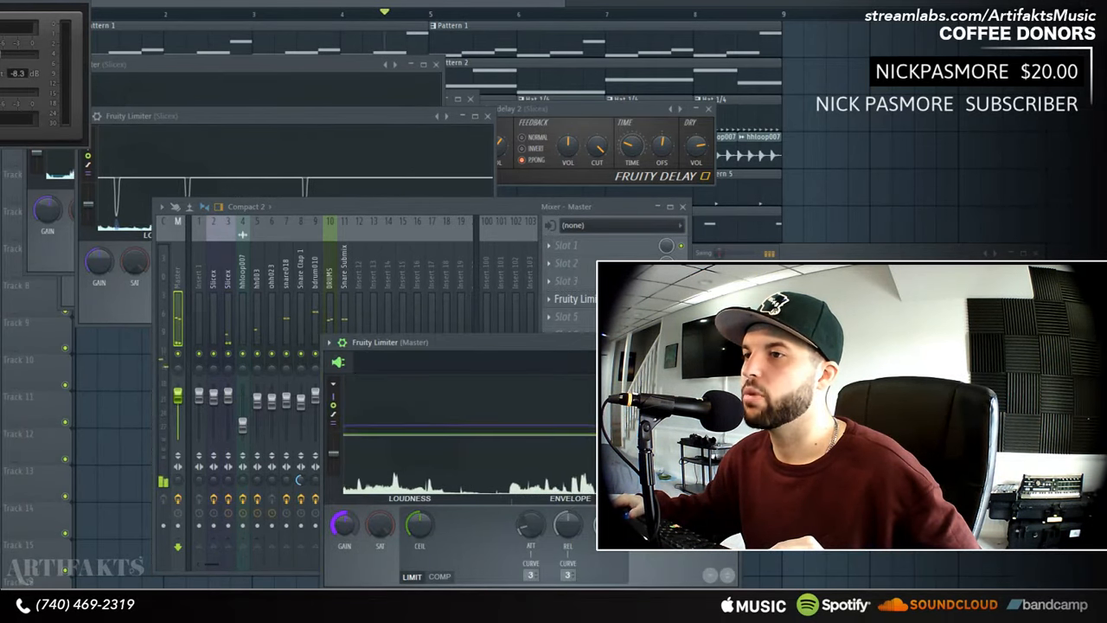
{"action": "key", "text": "space"}
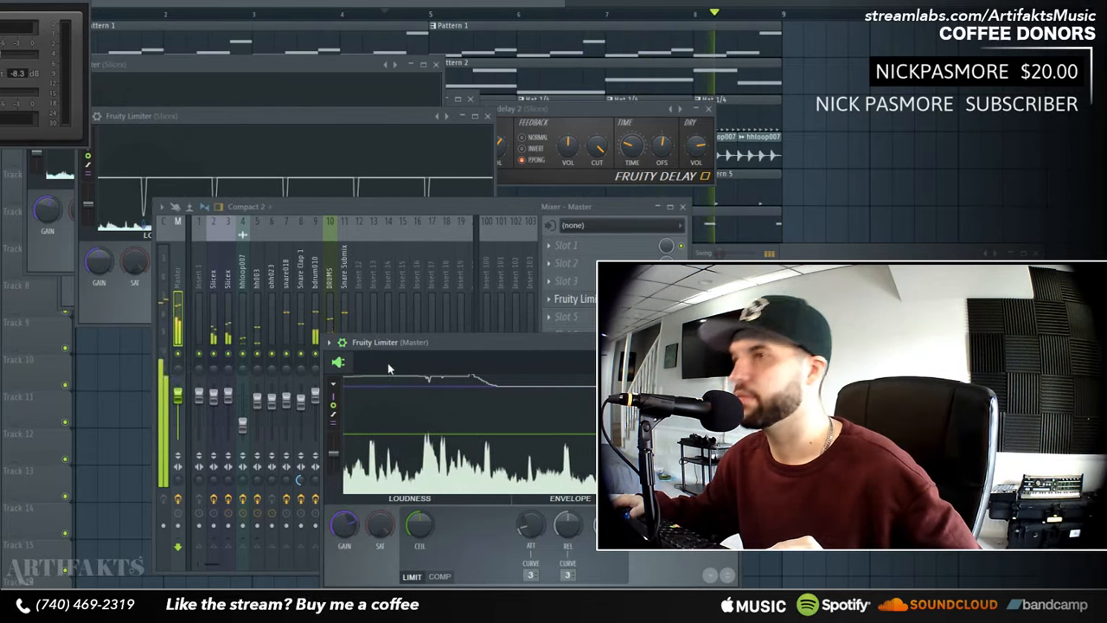
{"action": "left_click", "coordinate": [391, 206]}
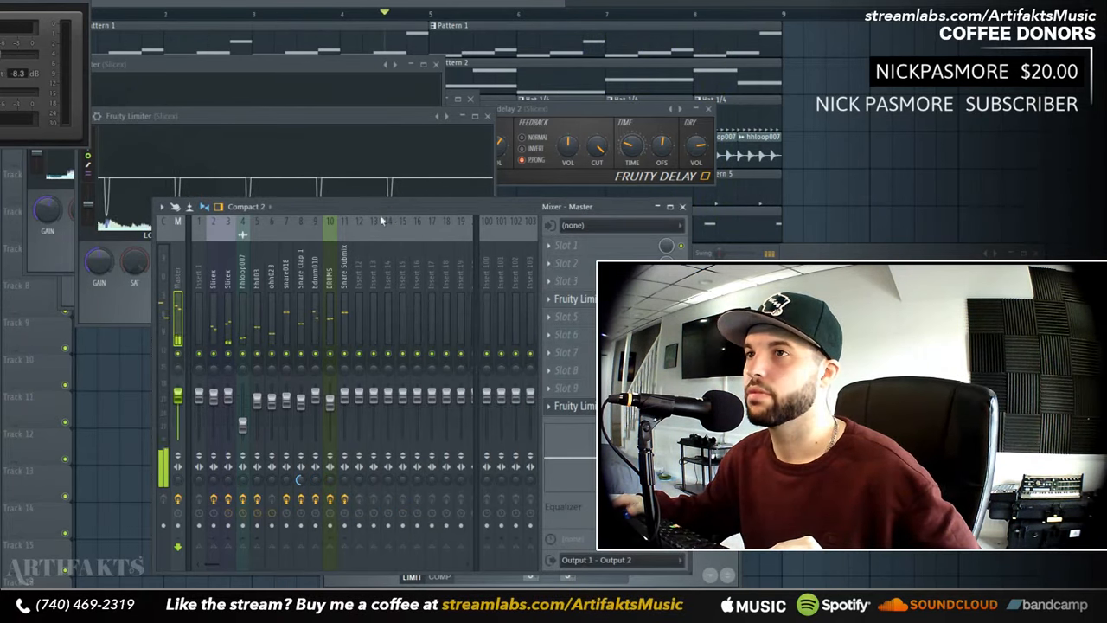
- Reopen the second Slicex track's slot 5 limiter, fine-tune its compressor threshold and release during playback, and close it
{"action": "left_click", "coordinate": [270, 277]}
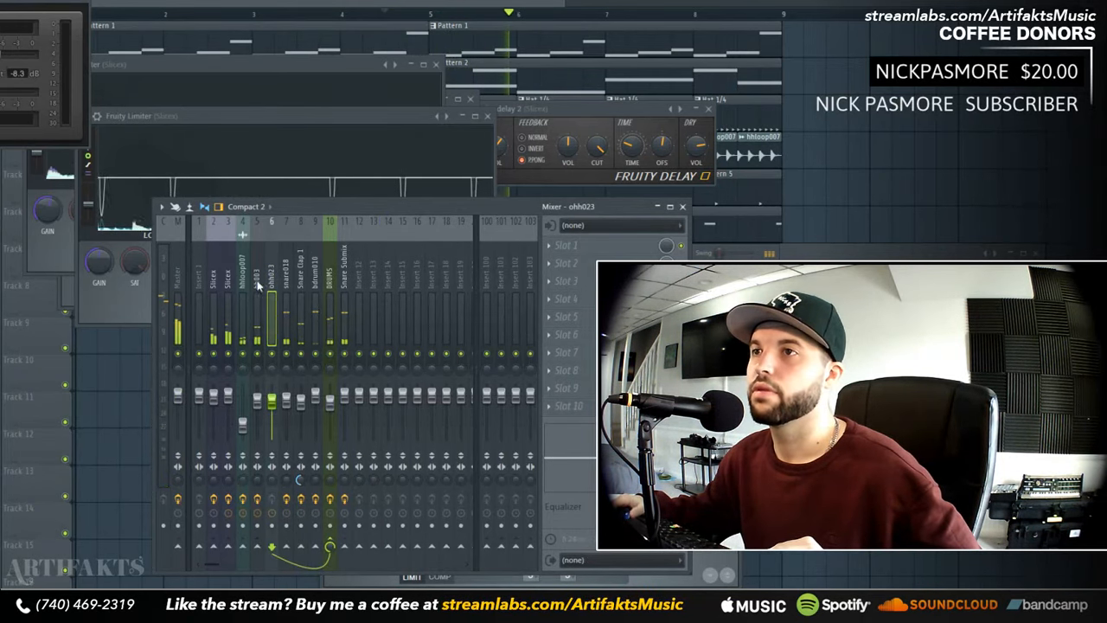
{"action": "left_click", "coordinate": [234, 281]}
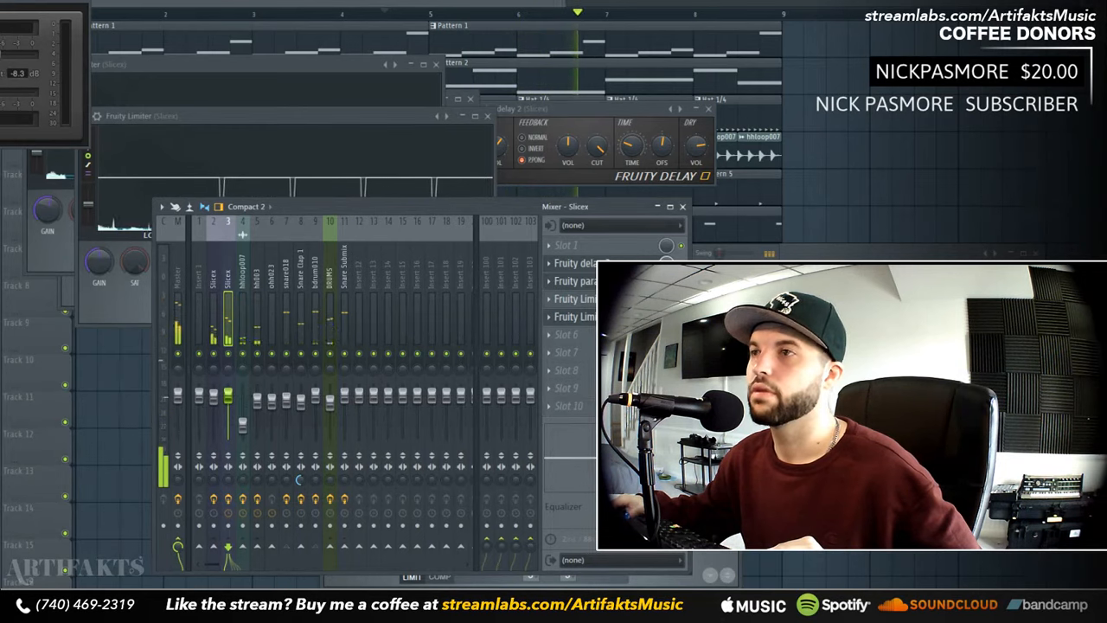
{"action": "left_click", "coordinate": [618, 316]}
{"action": "left_click", "coordinate": [619, 316]}
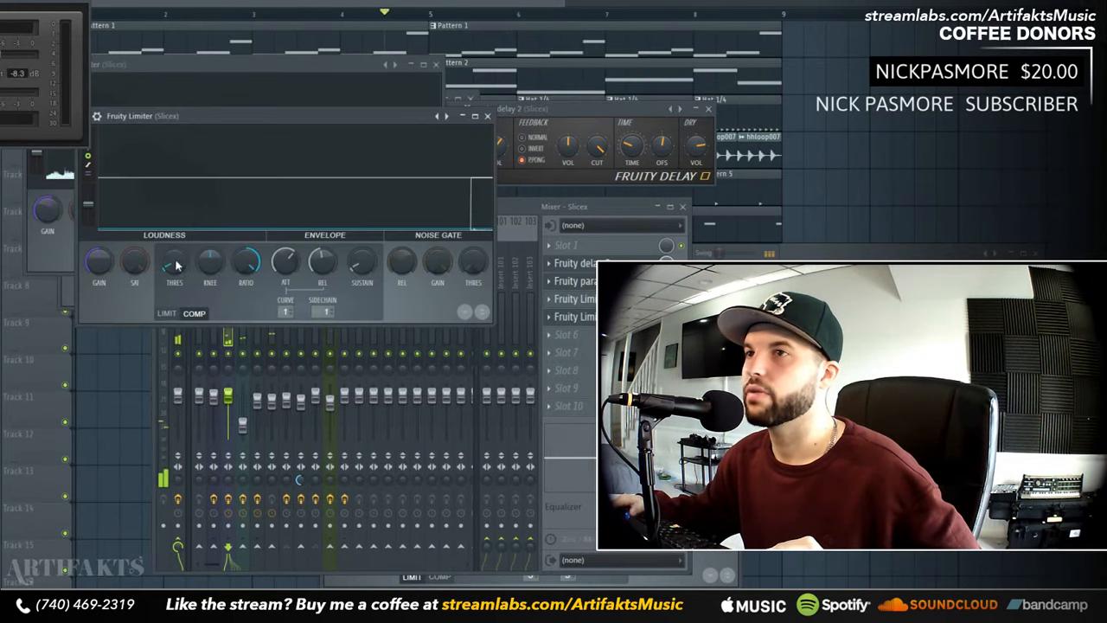
{"action": "left_click_drag", "start_coordinate": [173, 264], "coordinate": [173, 262]}
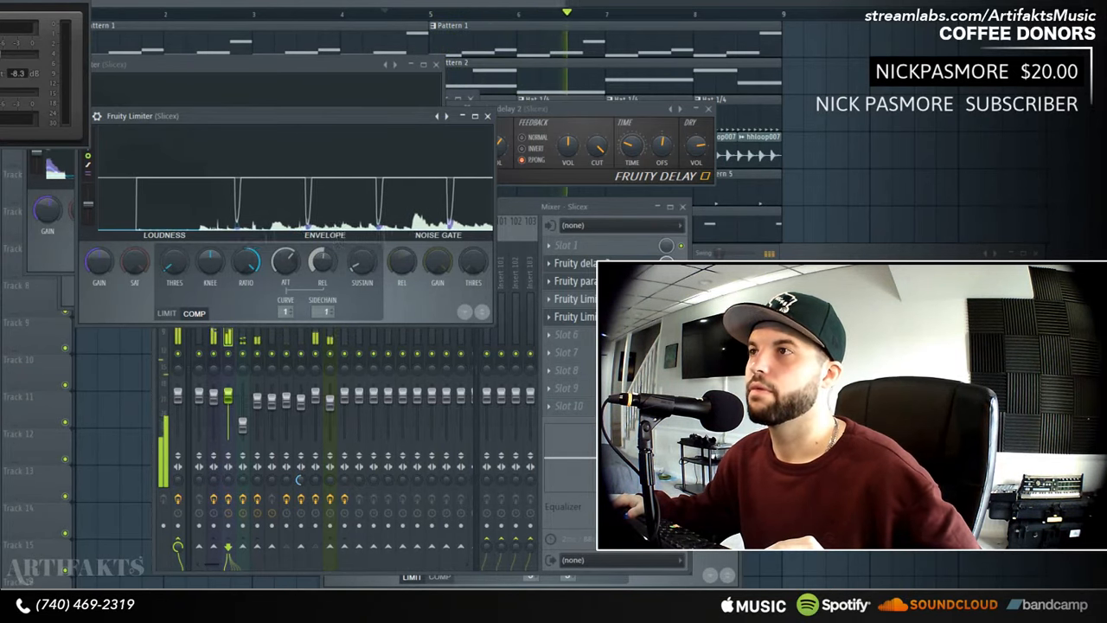
{"action": "left_click", "coordinate": [488, 117]}
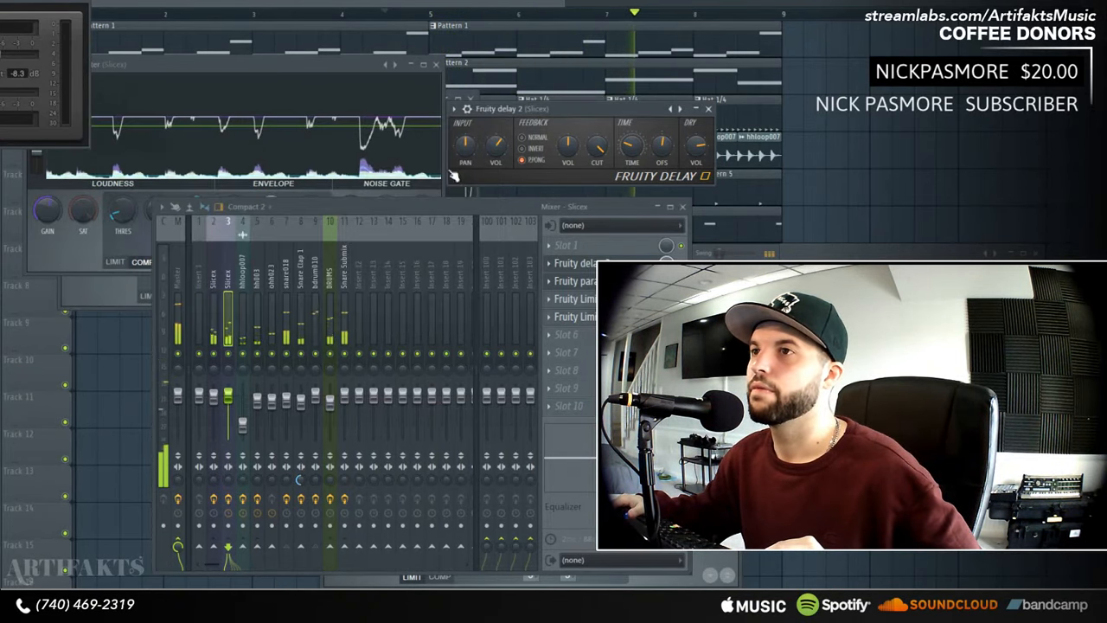
- Audition the beat with the Snare Clap 1 mixer track muted, and select that track
{"action": "left_click", "coordinate": [301, 354]}
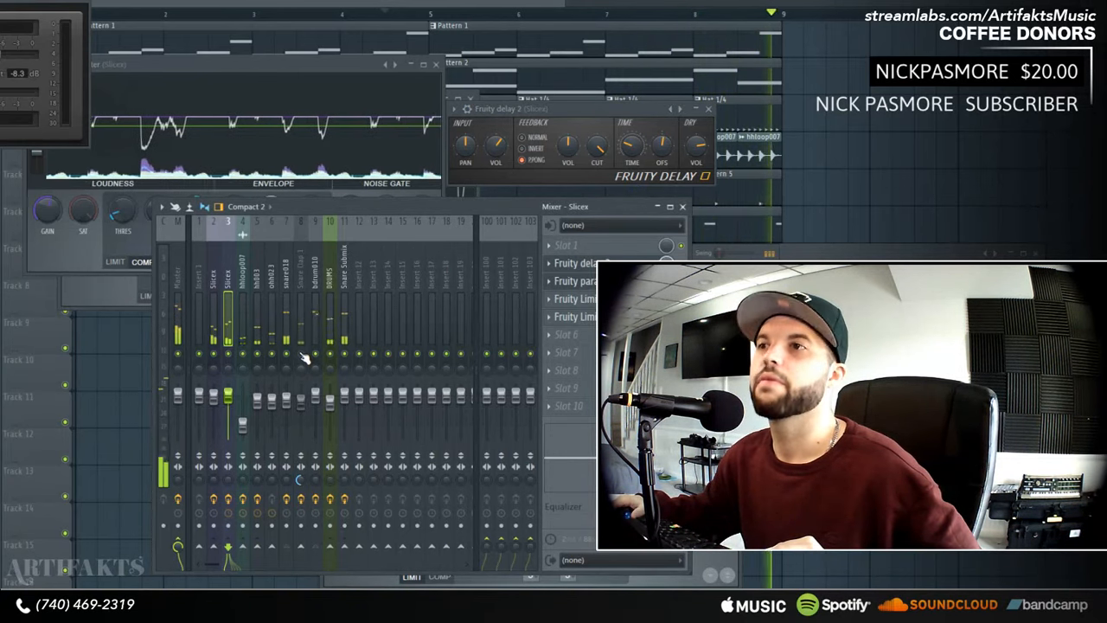
{"action": "left_click", "coordinate": [302, 286]}
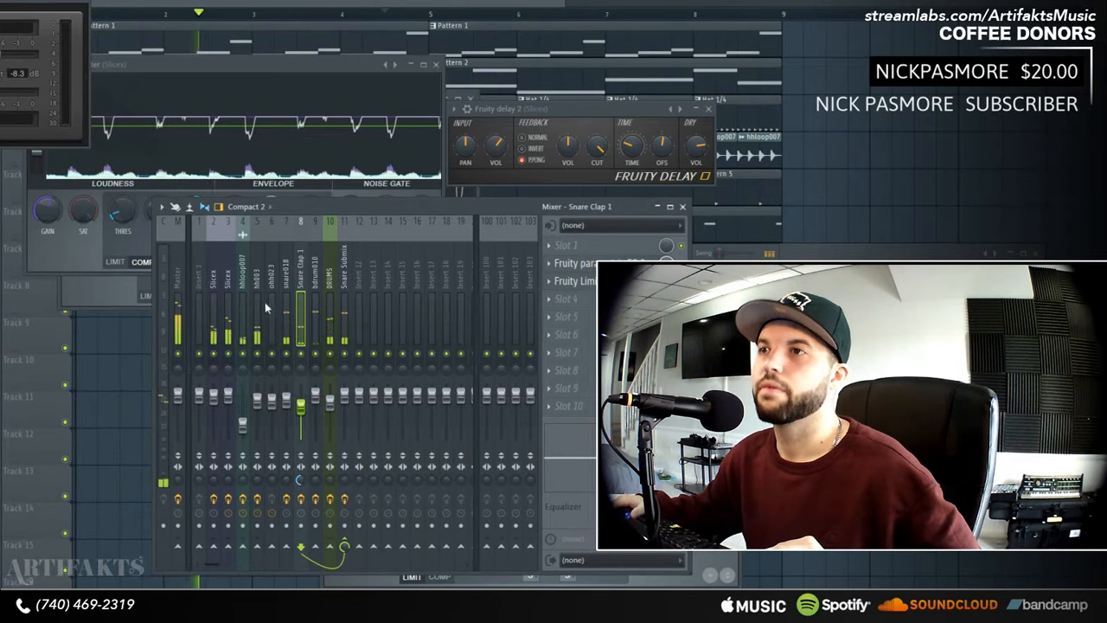
- Add a Fruity Limiter in slot 4 of the hhloop007 track, using compressor mode, sidechain 2, a raised ratio and a lowered threshold
{"action": "left_click", "coordinate": [242, 294]}
{"action": "left_click", "coordinate": [548, 299]}
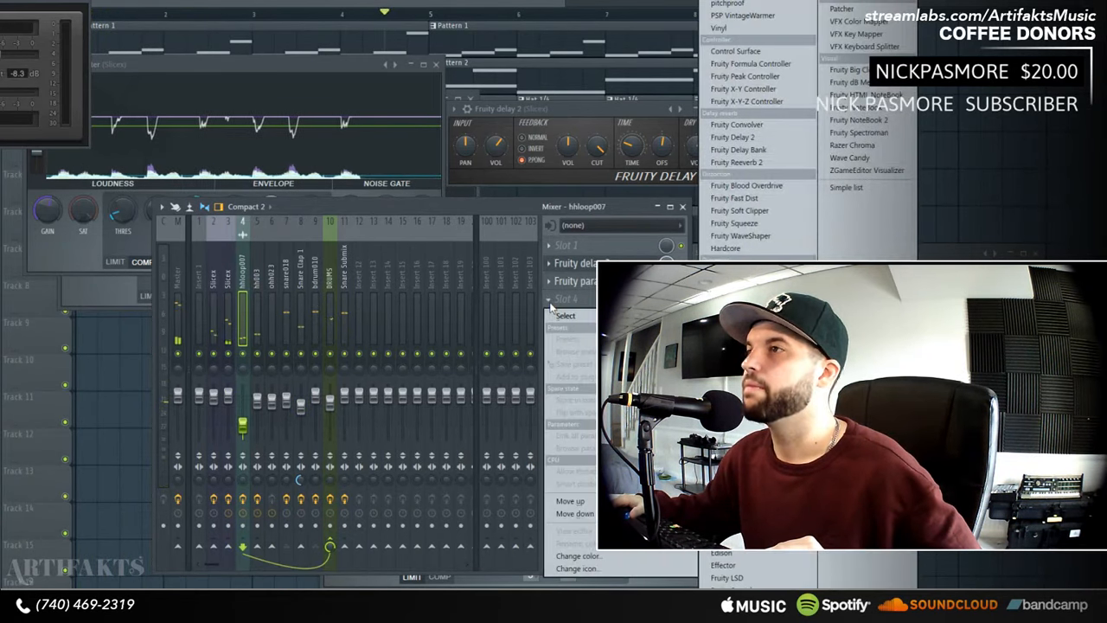
{"action": "left_click", "coordinate": [736, 285]}
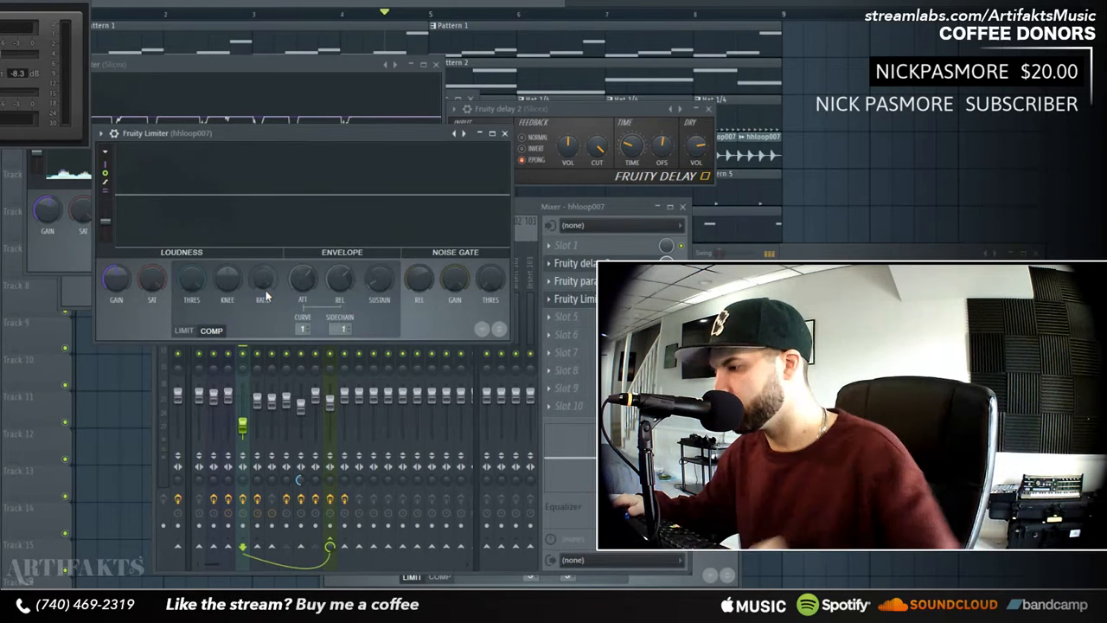
{"action": "left_click_drag", "start_coordinate": [191, 279], "coordinate": [191, 329]}
{"action": "key", "text": "space"}
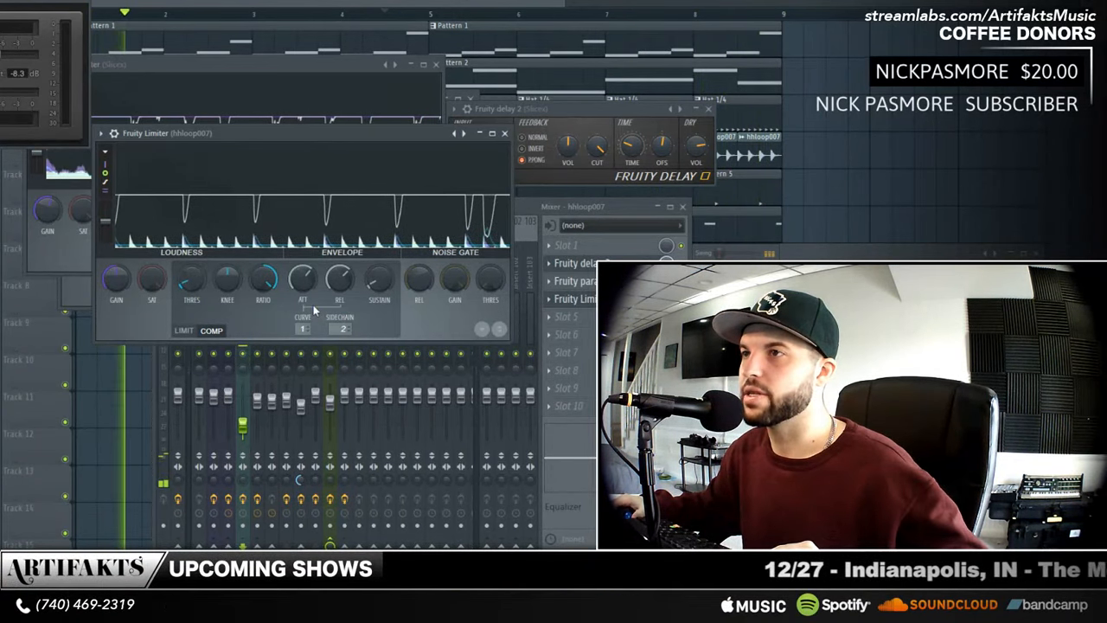
{"action": "left_click", "coordinate": [505, 133]}
- Open Fruity Delay 2 on the hhloop007 track and slightly lower the DRUMS track's level while the beat plays
{"action": "left_click", "coordinate": [575, 263]}
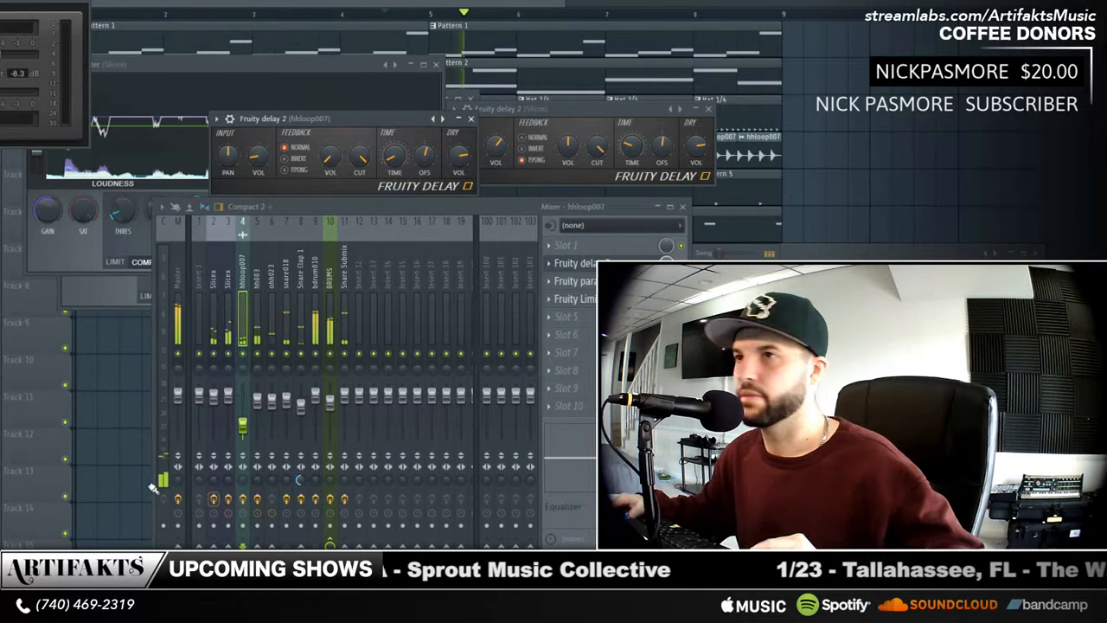
{"action": "left_click", "coordinate": [330, 275]}
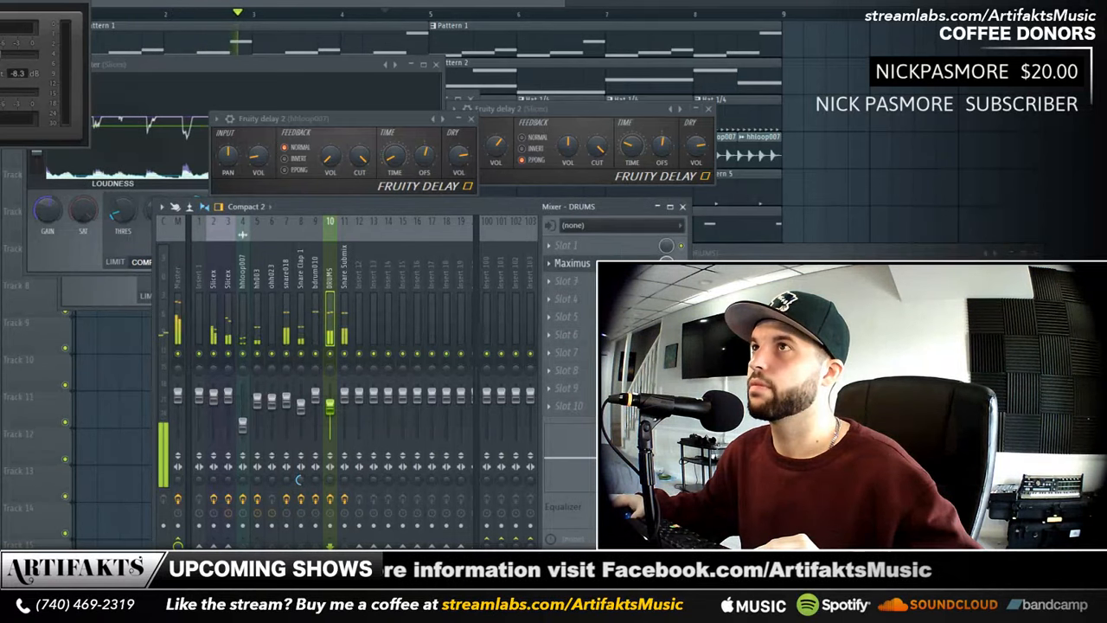
- Open the Snare Clap 1 channel's sample settings, add a short fade-out and normalize the sample
{"action": "key", "text": "F6"}
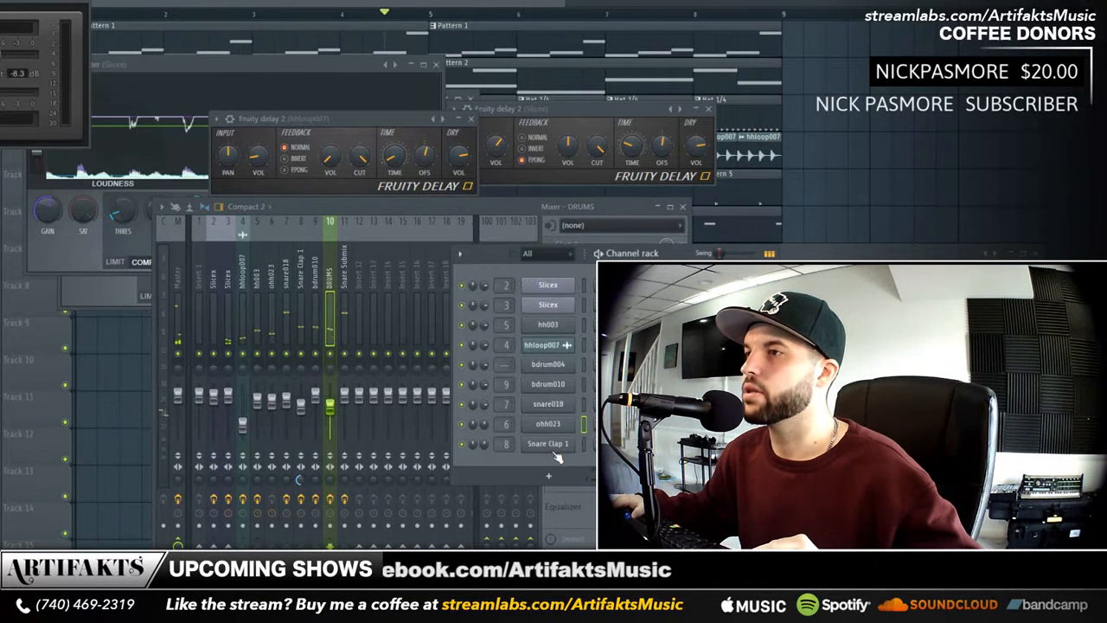
{"action": "left_click", "coordinate": [546, 443]}
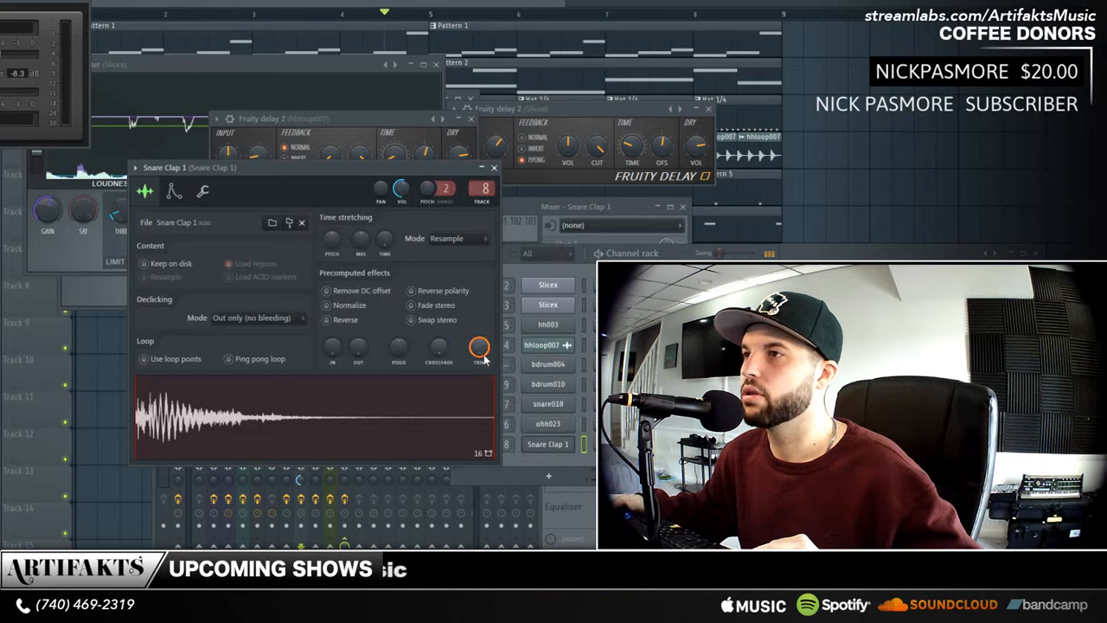
{"action": "left_click_drag", "start_coordinate": [363, 350], "coordinate": [363, 333]}
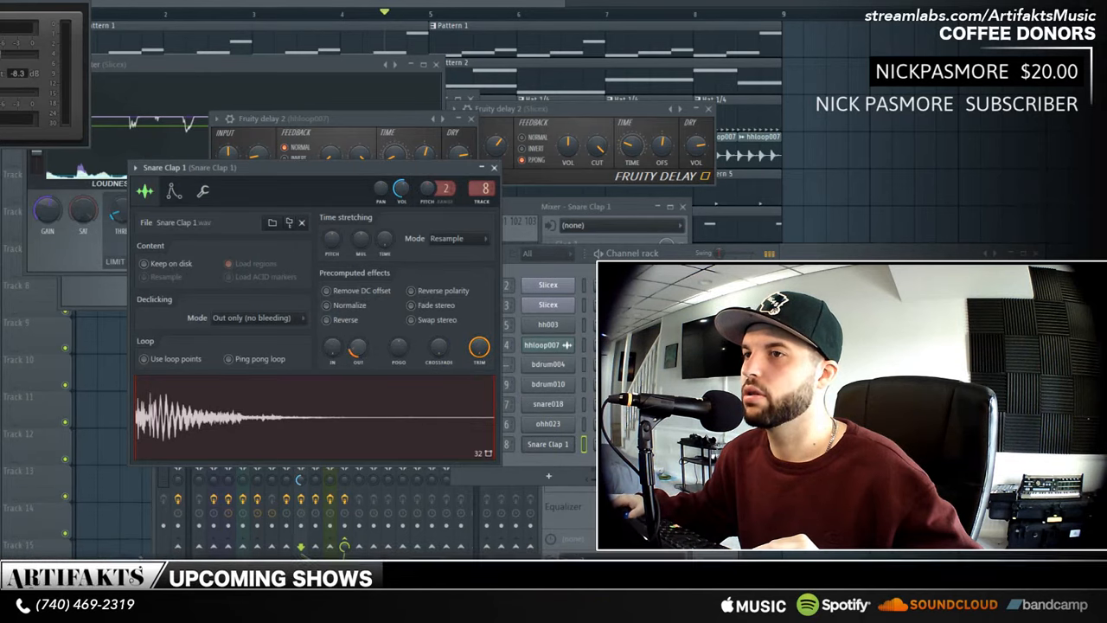
{"action": "left_click", "coordinate": [338, 307]}
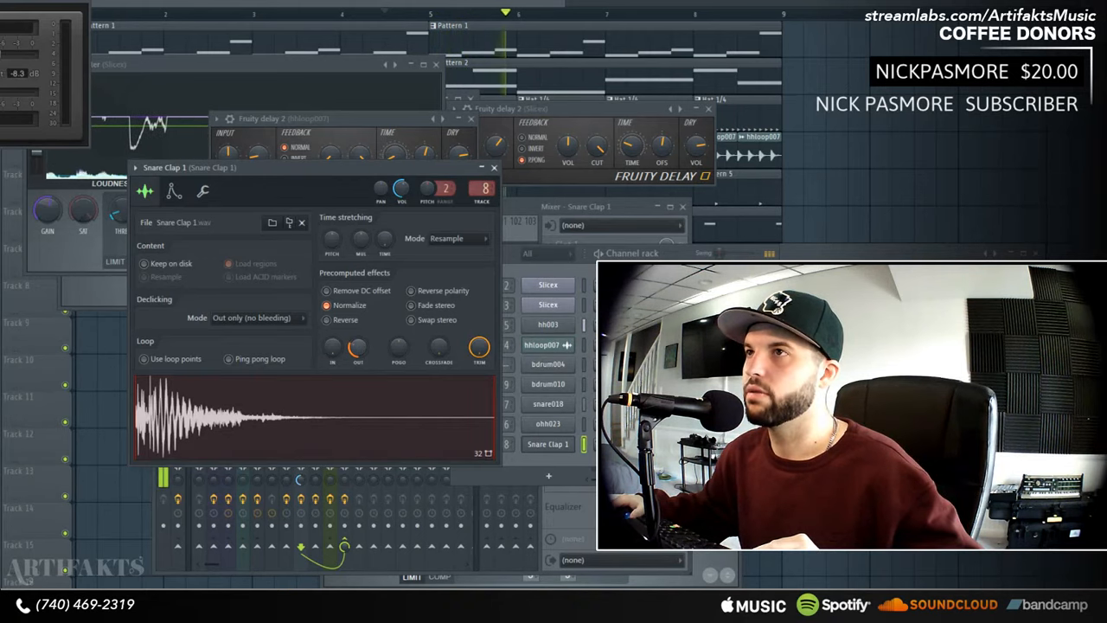
- Rebalance the mixer levels during playback by lowering the hh003, ohh023, snare018 and Snare Clap 1 tracks slightly
{"action": "left_click", "coordinate": [532, 206]}
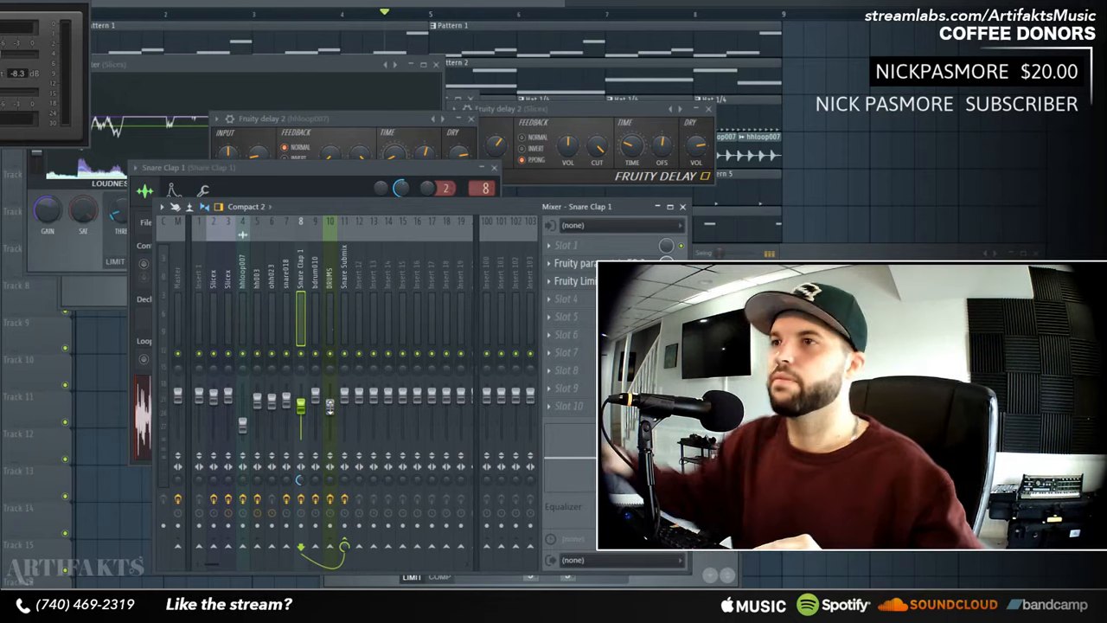
{"action": "left_click", "coordinate": [272, 398]}
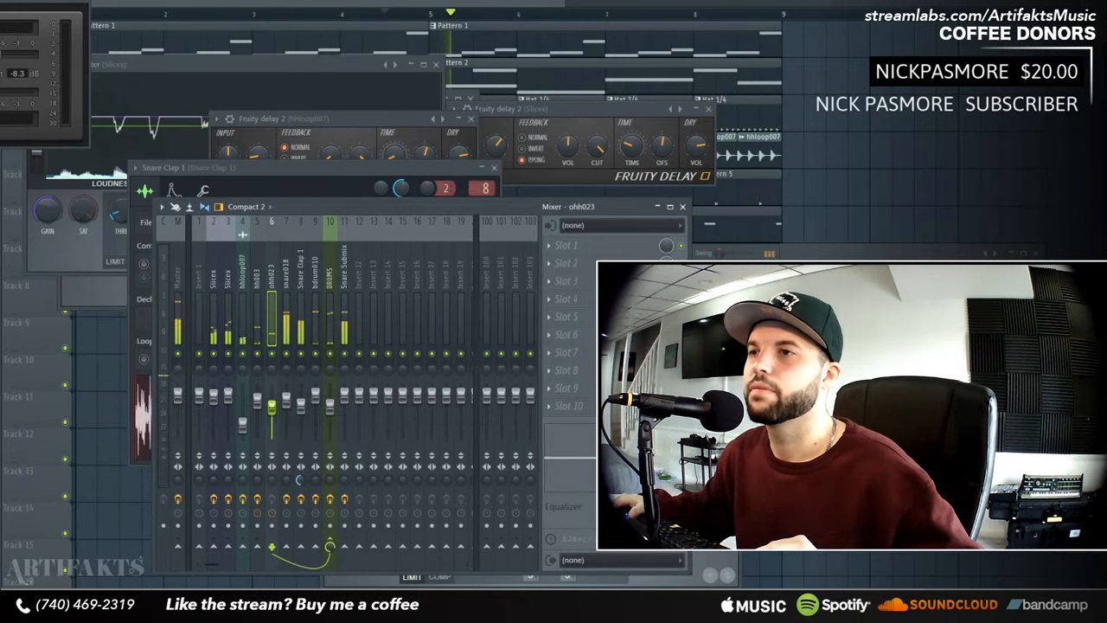
{"action": "left_click", "coordinate": [257, 402]}
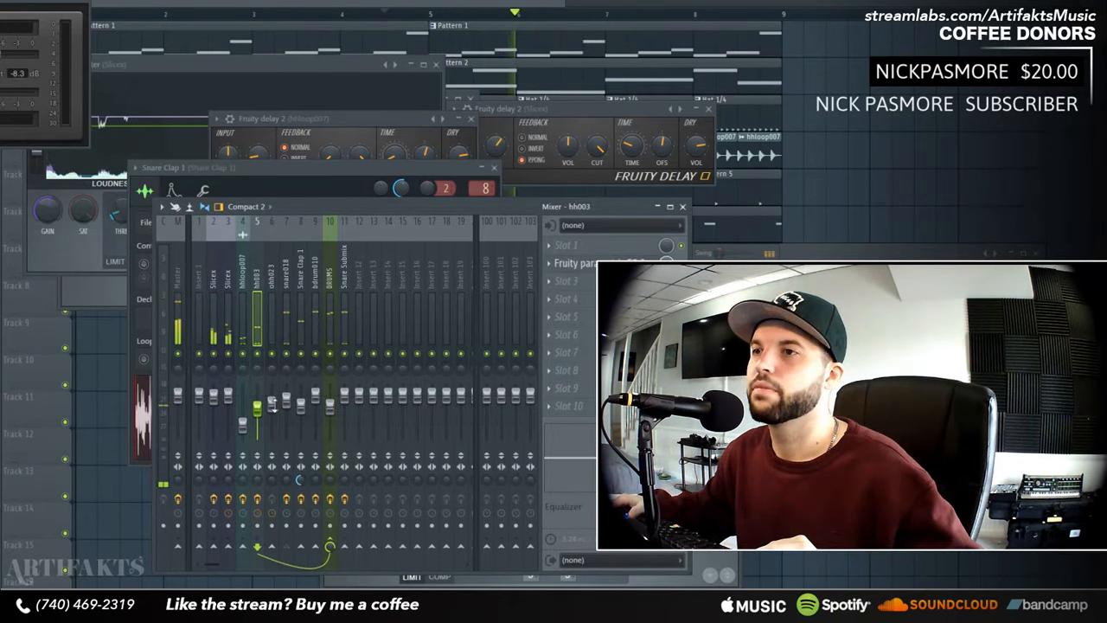
{"action": "left_click", "coordinate": [271, 404]}
{"action": "left_click", "coordinate": [308, 403]}
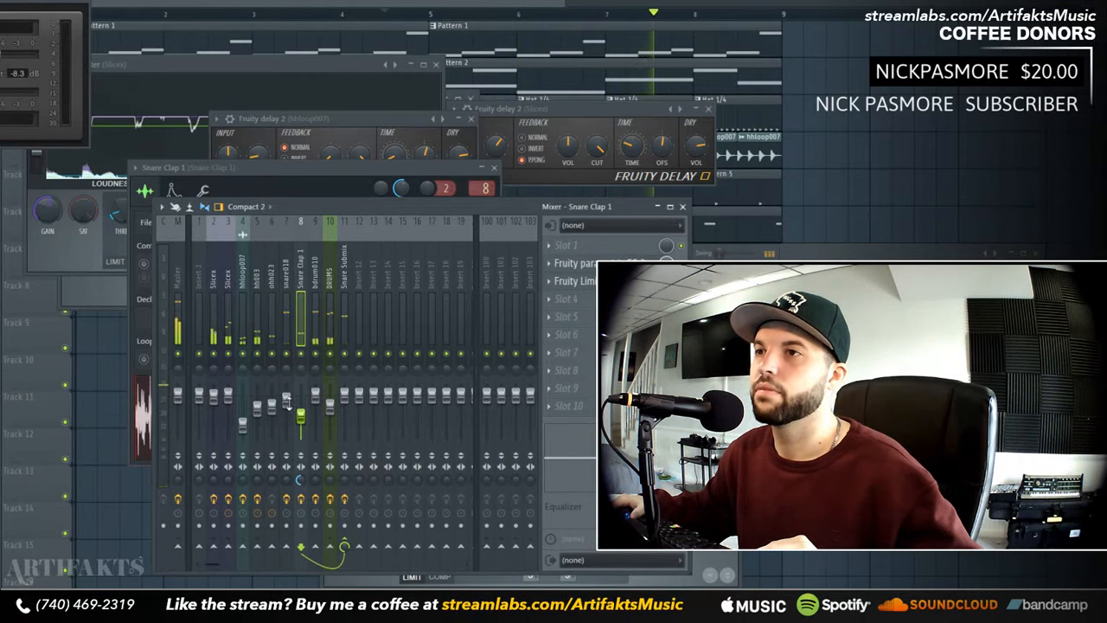
{"action": "left_click_drag", "start_coordinate": [286, 400], "coordinate": [287, 404]}
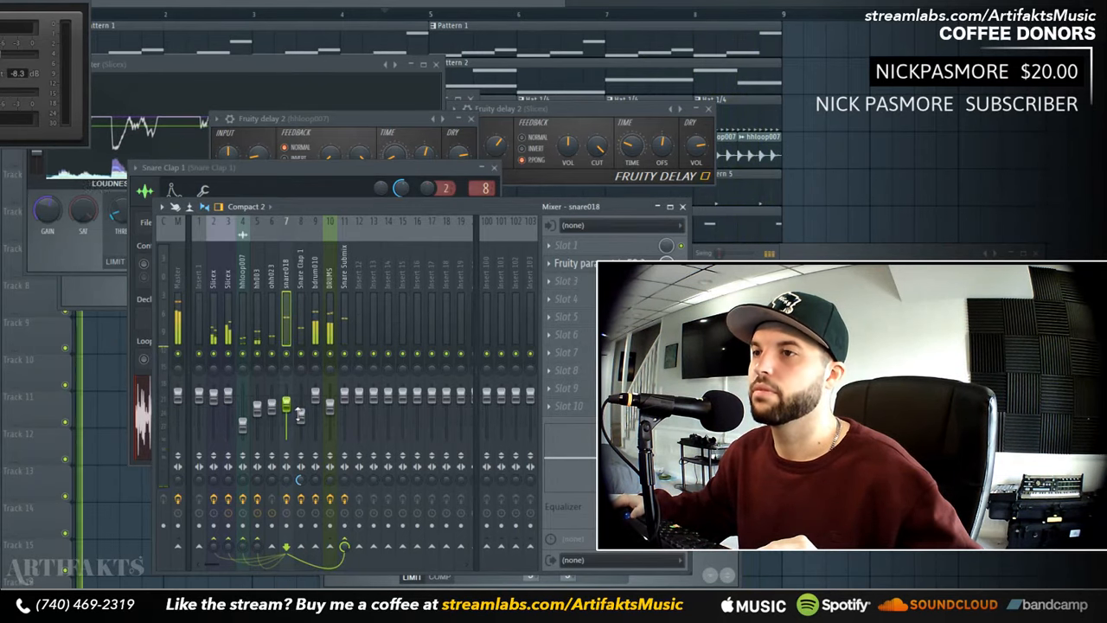
{"action": "left_click_drag", "start_coordinate": [301, 416], "coordinate": [270, 408]}
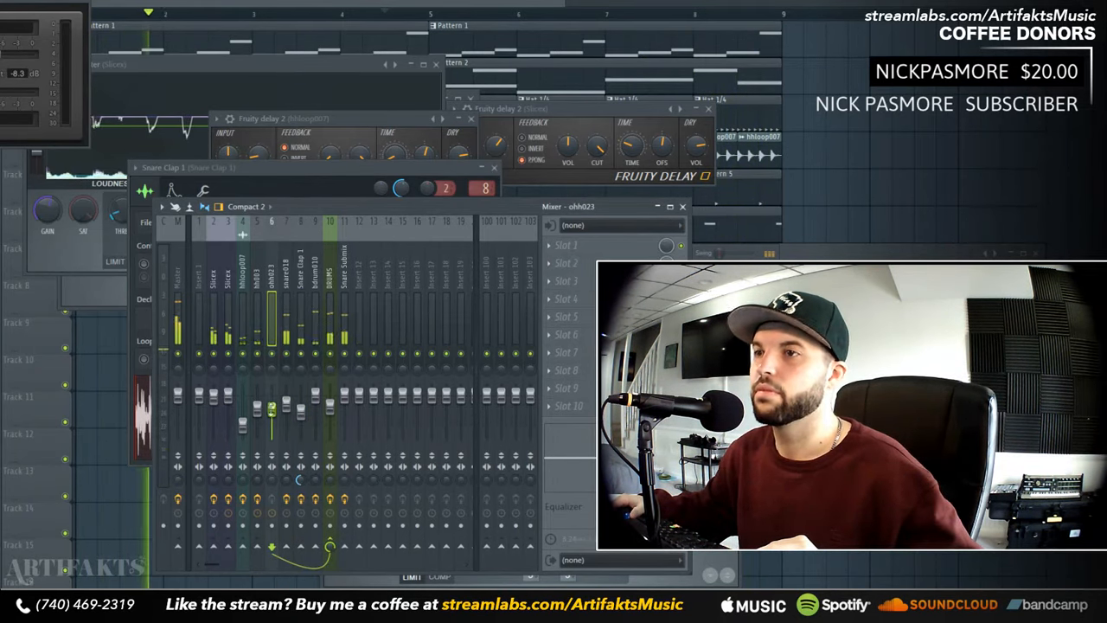
- Save the project in the Music folder as "Passmore Cafe" in FruityLoops loop file (.flp) format
{"action": "key", "text": "F6"}
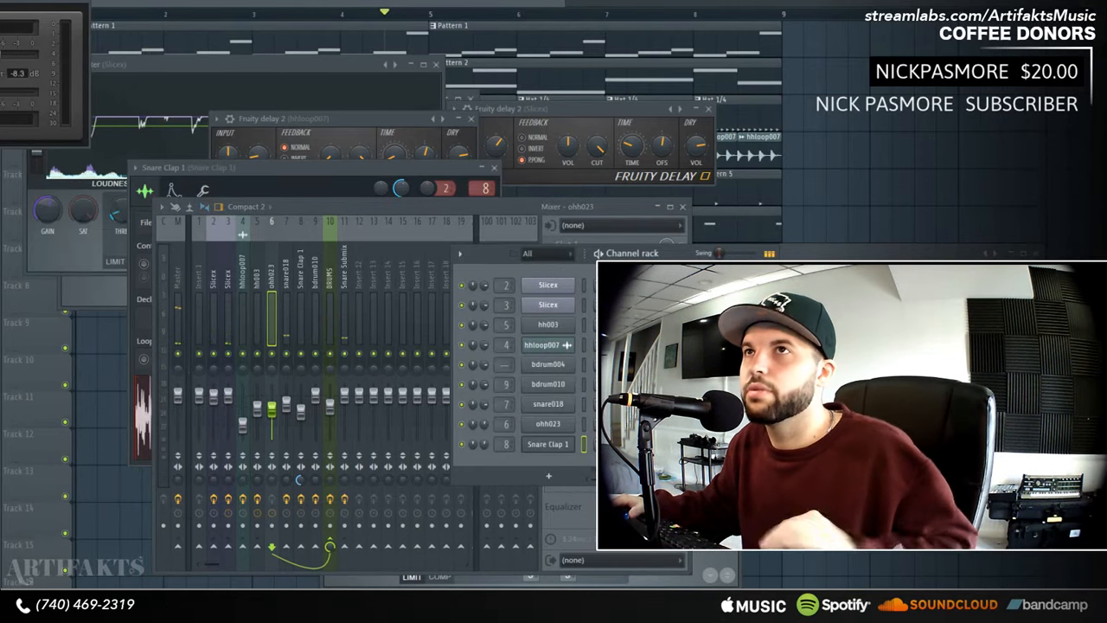
{"action": "key", "text": "super+s"}
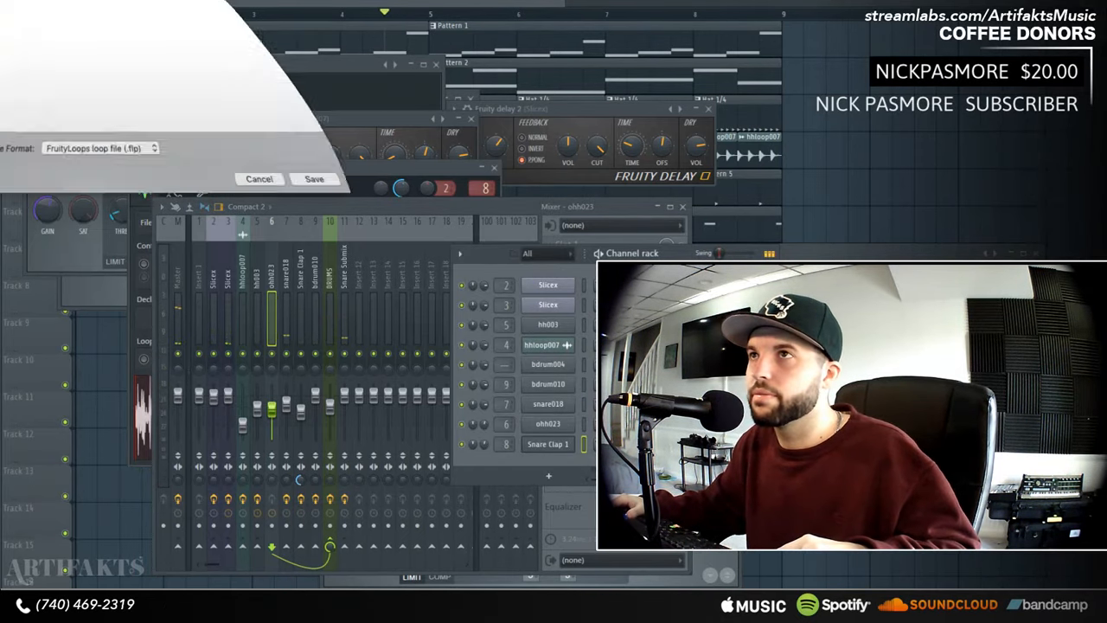
{"action": "type", "text": "Passmore Cafe"}
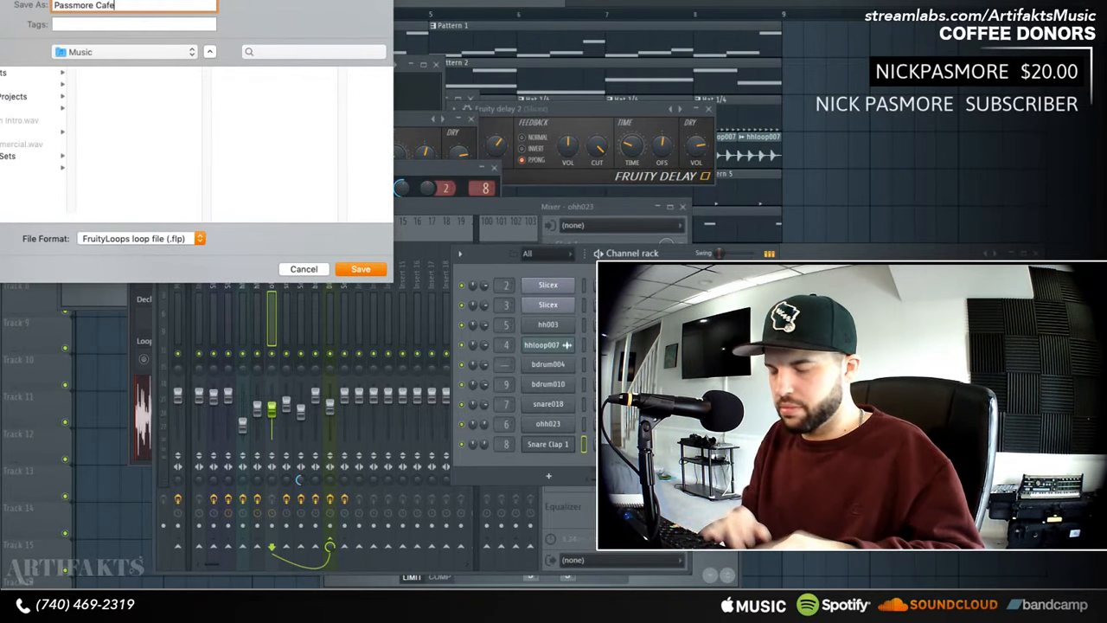
{"action": "key", "text": "Return"}
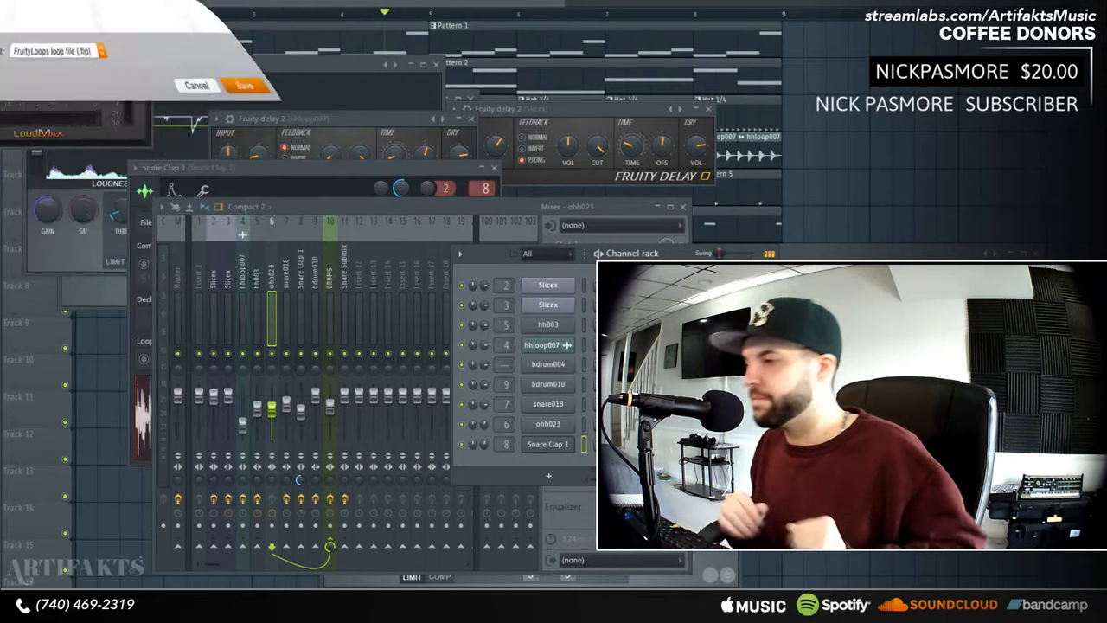
- Select the Snare Submix track, move its LoudMax window clear of the other plugins and audition the beat
{"action": "left_click", "coordinate": [344, 318]}
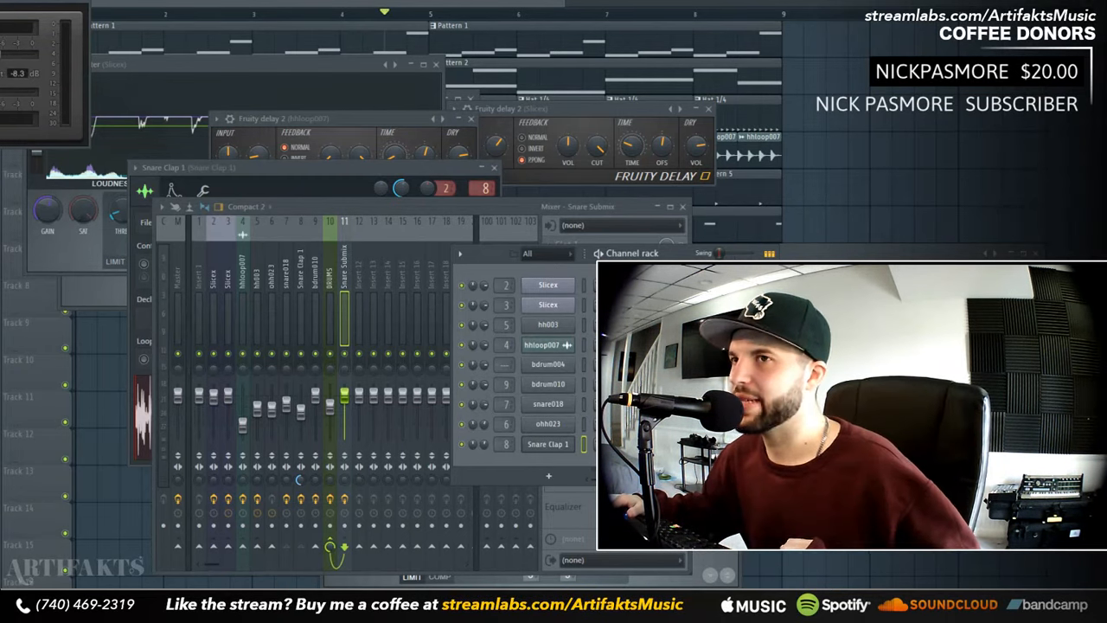
{"action": "left_click_drag", "start_coordinate": [0, 0], "coordinate": [826, 54]}
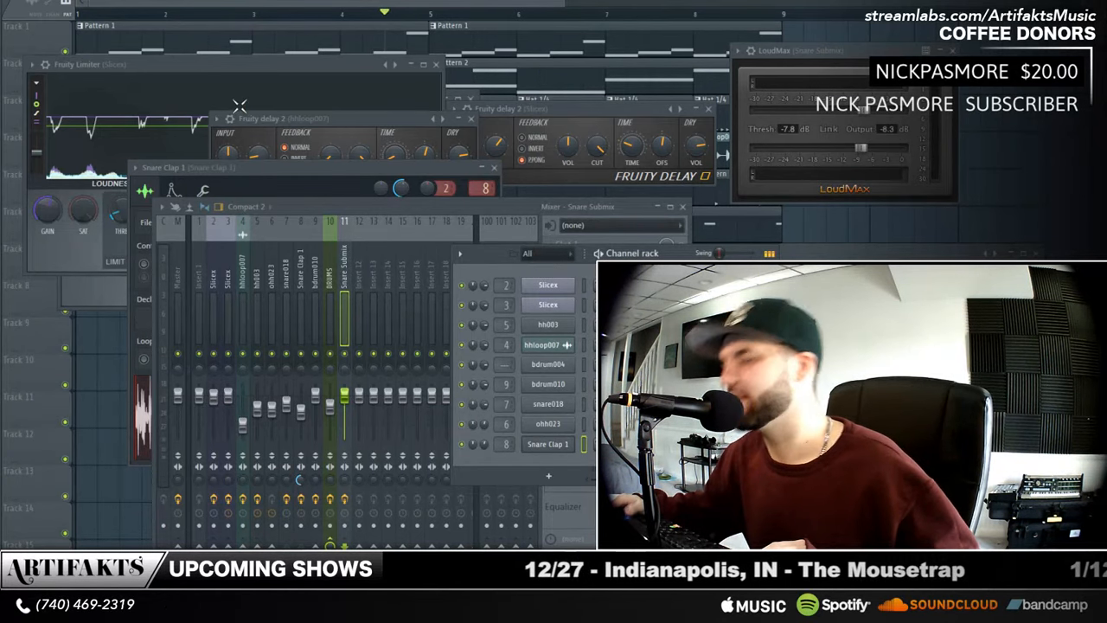
{"action": "key", "text": "space"}
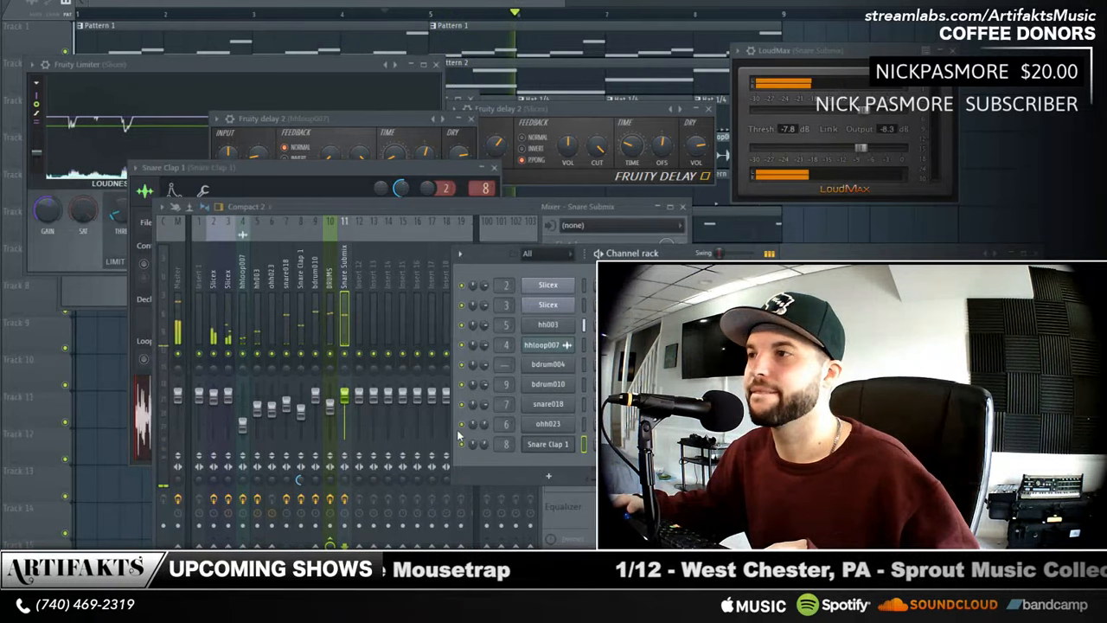
{"action": "key", "text": "space"}
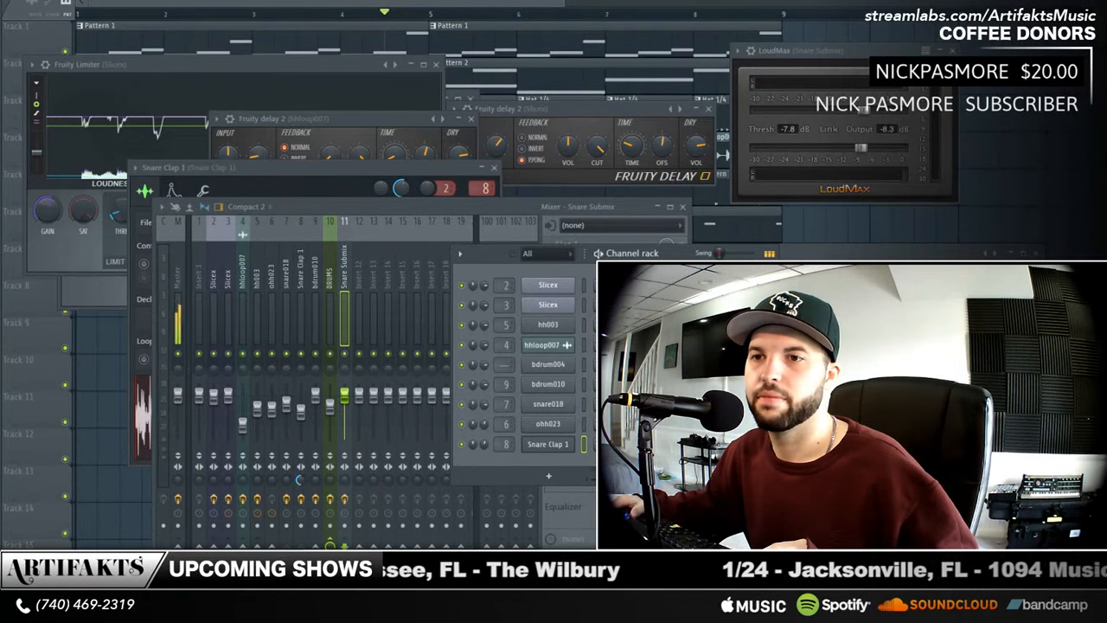
- Add the DPV1 dry shaker sample as a new channel below Snare Clap 1 and route it to mixer track 12
{"action": "left_click_drag", "start_coordinate": [321, 512], "coordinate": [532, 460]}
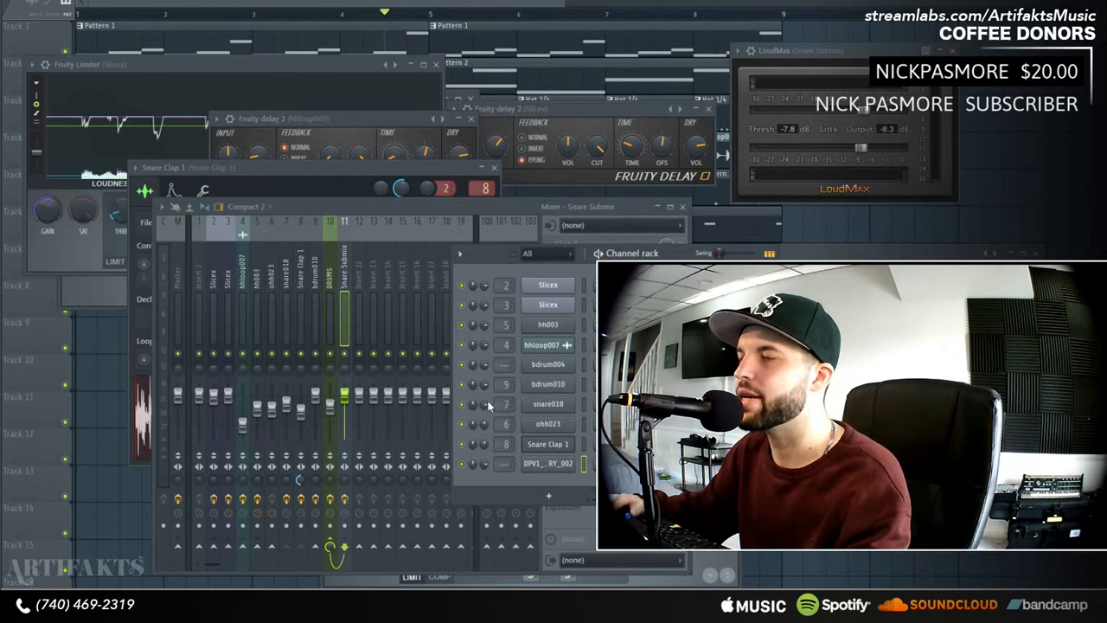
{"action": "right_click", "coordinate": [558, 468]}
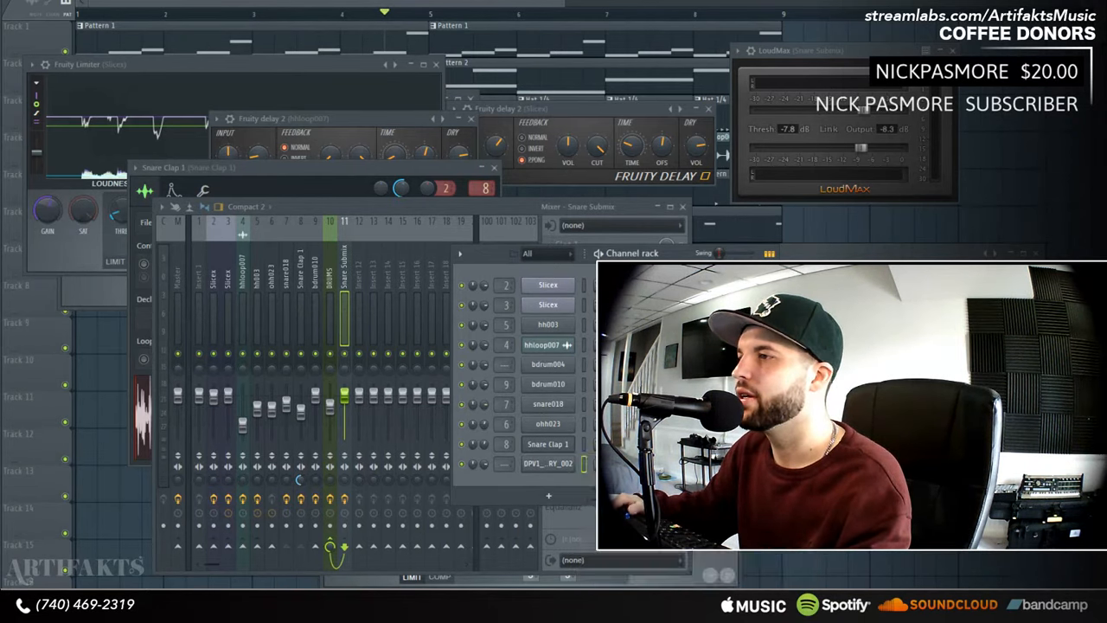
{"action": "right_click", "coordinate": [358, 274]}
{"action": "mouse_move", "coordinate": [440, 321]}
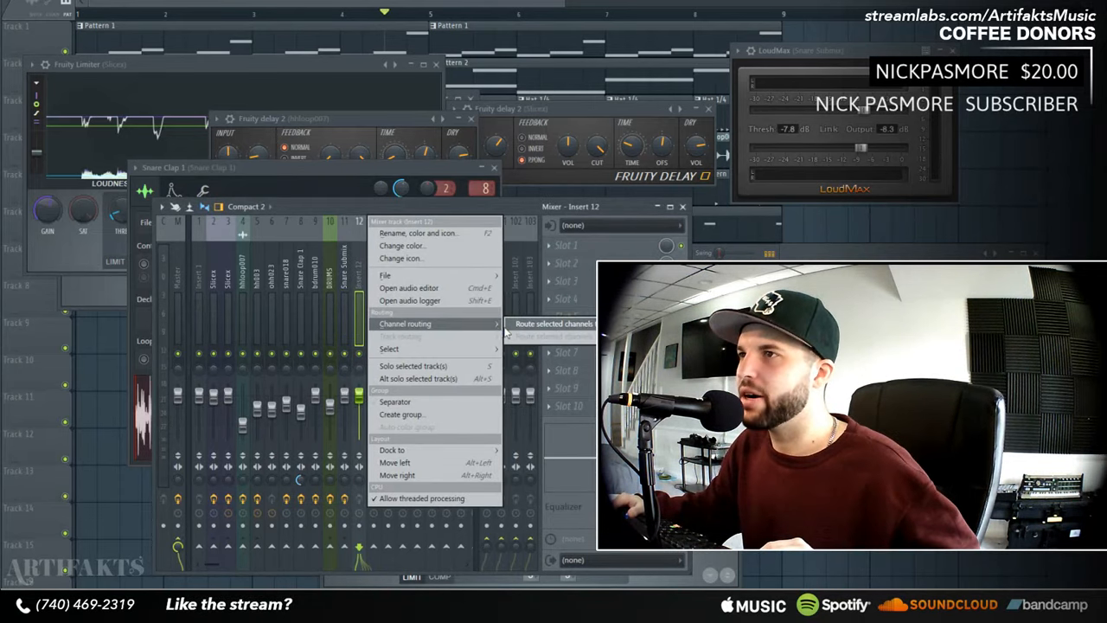
{"action": "left_click", "coordinate": [529, 325]}
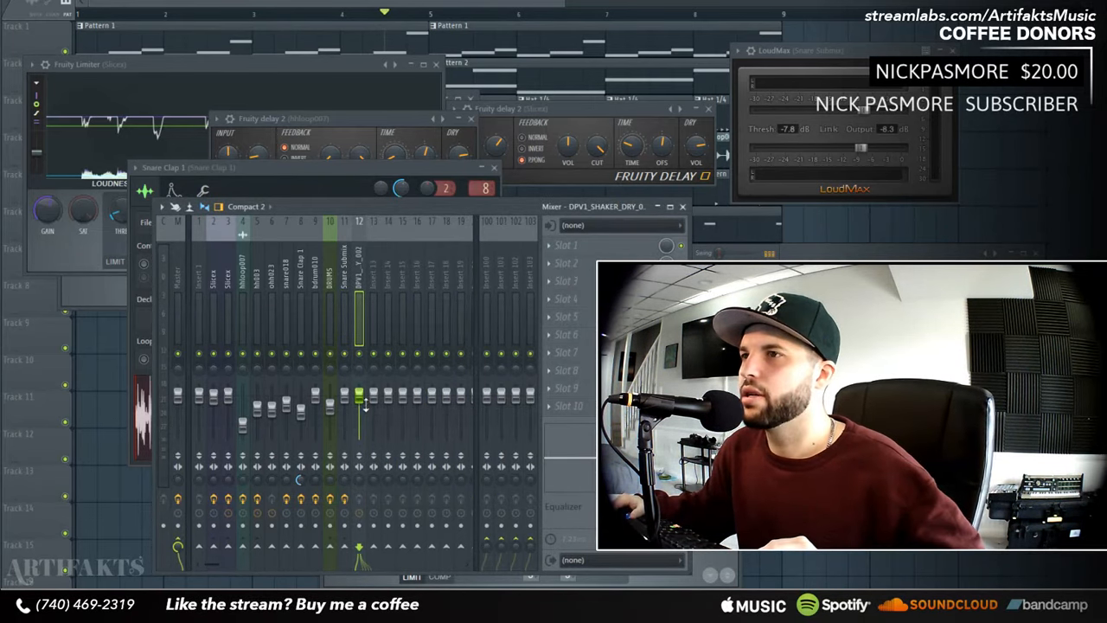
- Lower the shaker track's mixer level and play the beat briefly to check the balance
{"action": "left_click_drag", "start_coordinate": [358, 393], "coordinate": [358, 417]}
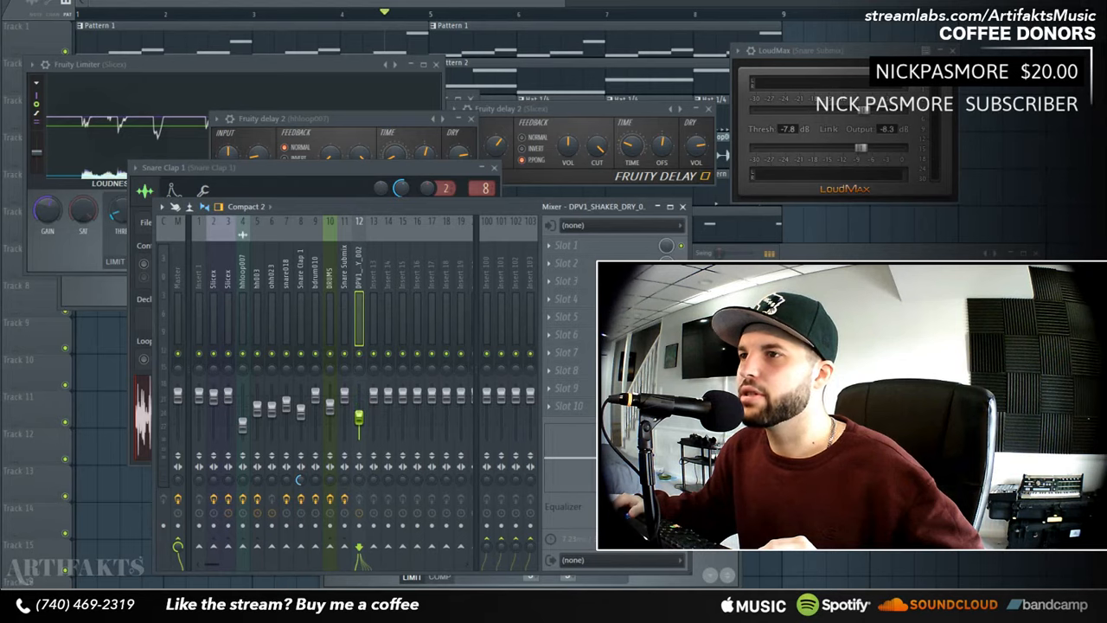
{"action": "key", "text": "space"}
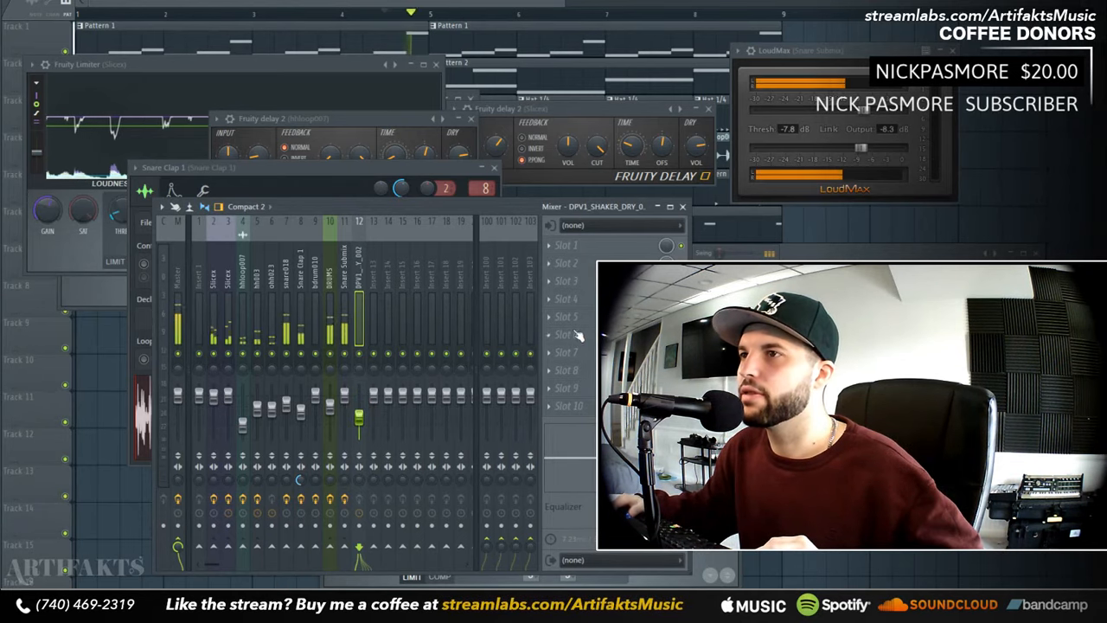
{"action": "key", "text": "space"}
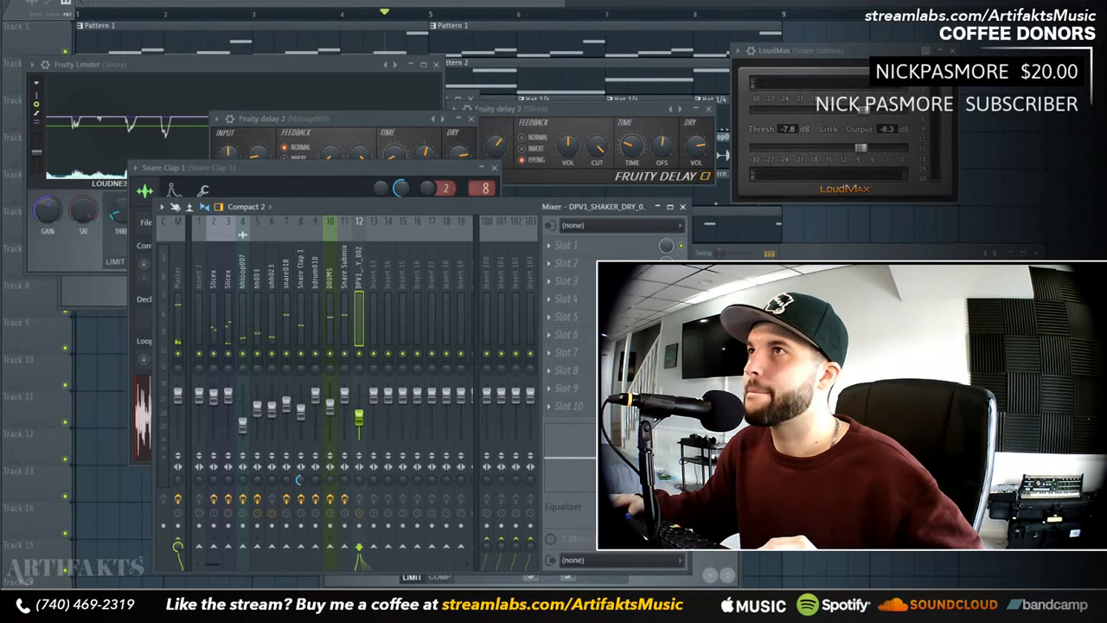
- Close the floating windows over the playlist and paint consecutive Pattern 10 clips along Track 8 from bar 1
{"action": "key", "text": "F6"}
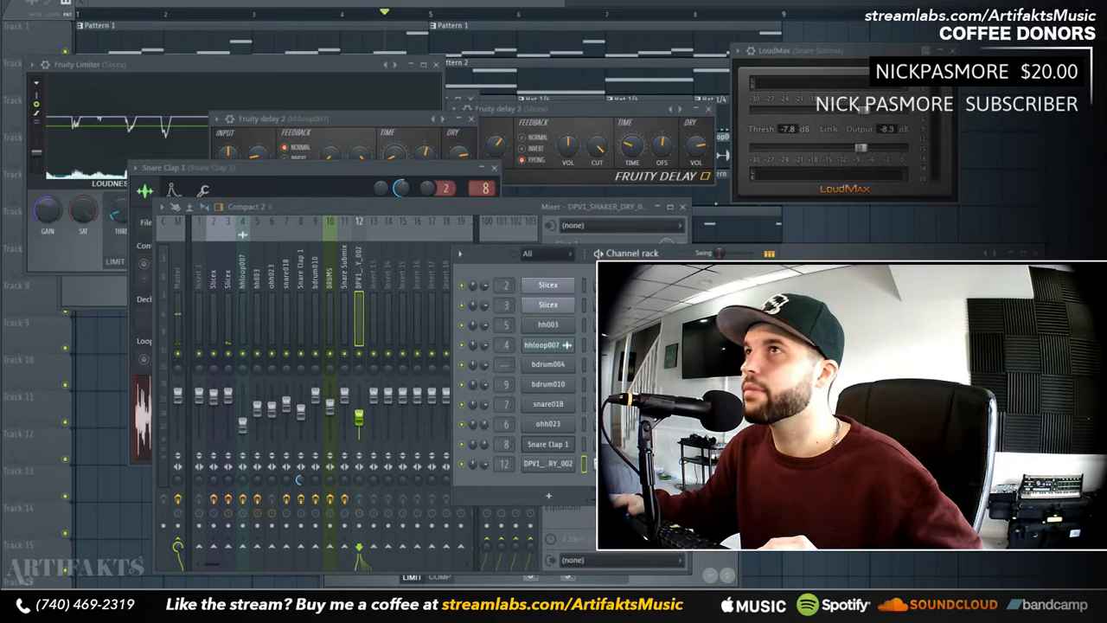
{"action": "key", "text": "F12"}
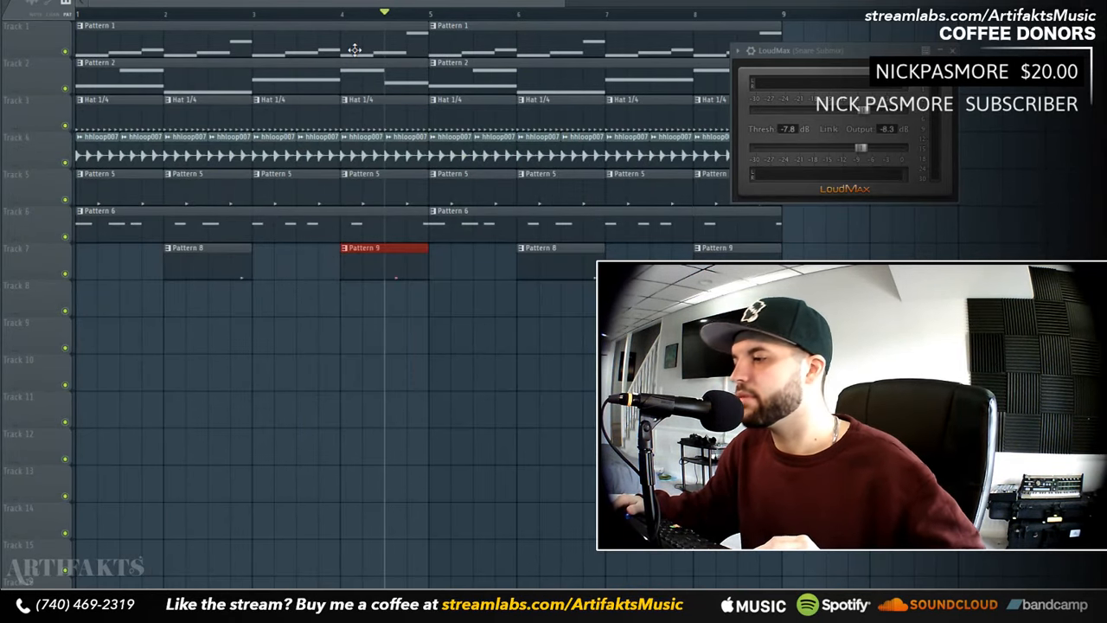
{"action": "left_click_drag", "start_coordinate": [89, 298], "coordinate": [606, 312]}
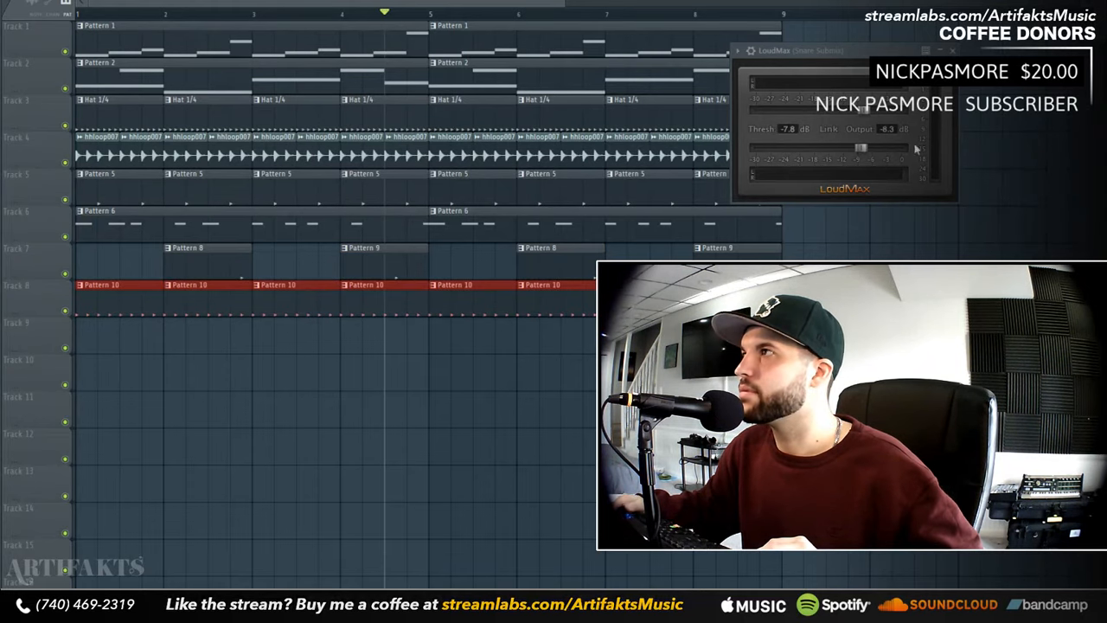
- Close the LoudMax window, show the mixer and slightly lower the DPV1 shaker track's level while the beat plays
{"action": "left_click", "coordinate": [953, 50]}
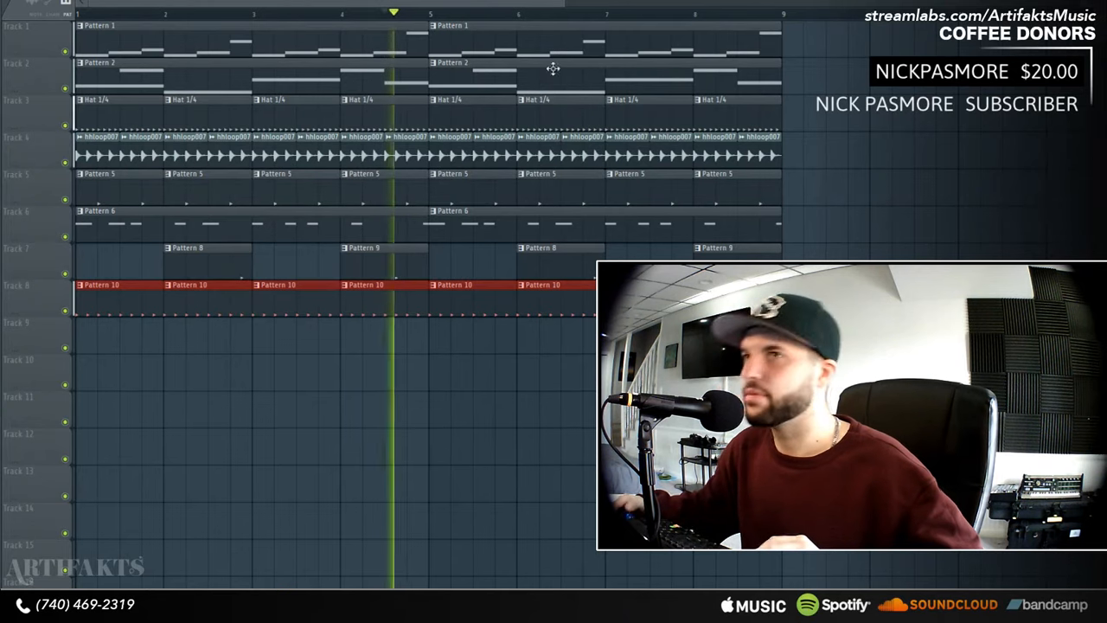
{"action": "key", "text": "F9"}
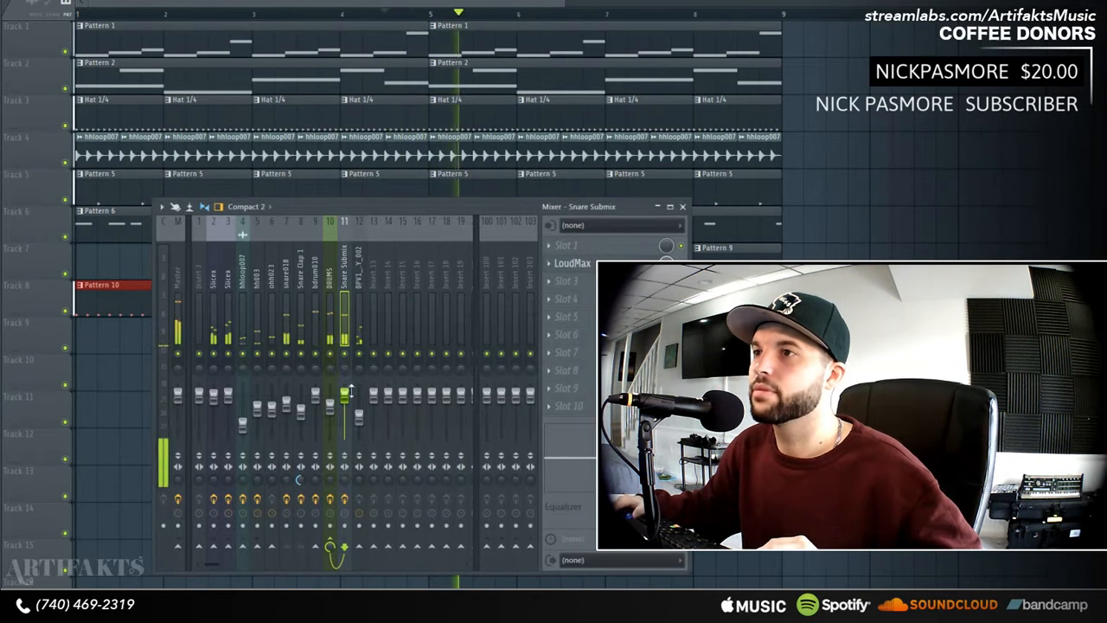
{"action": "left_click_drag", "start_coordinate": [359, 417], "coordinate": [359, 422]}
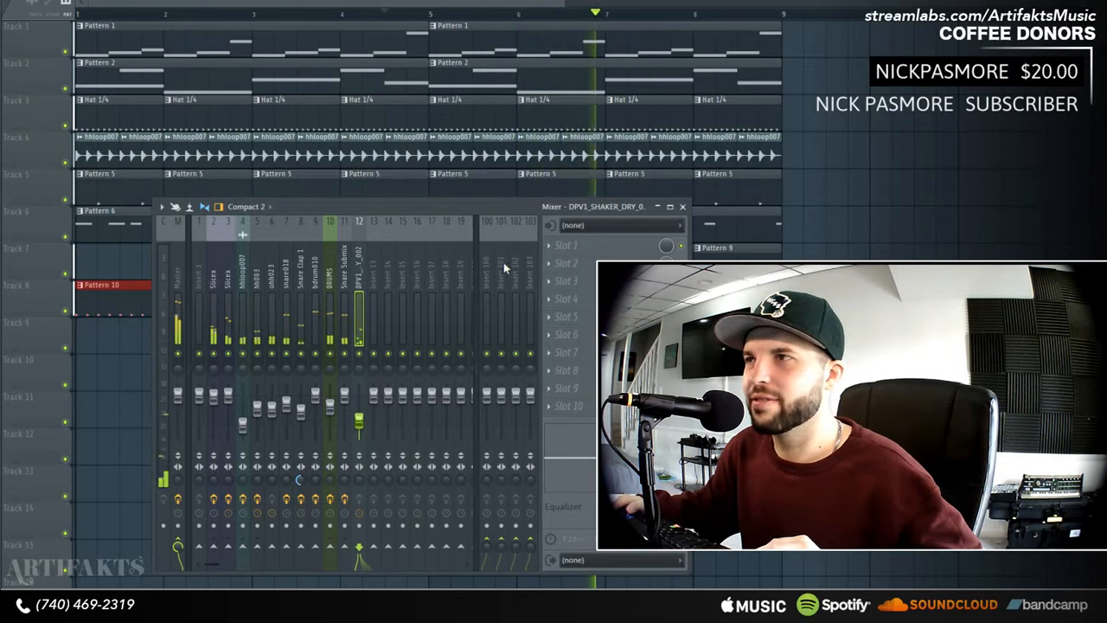
- Stop playback and add Fruity Delay 2 to the shaker track's slot 2, set to ping-pong feedback
{"action": "key", "text": "space"}
{"action": "left_click", "coordinate": [566, 264]}
{"action": "mouse_move", "coordinate": [565, 279]}
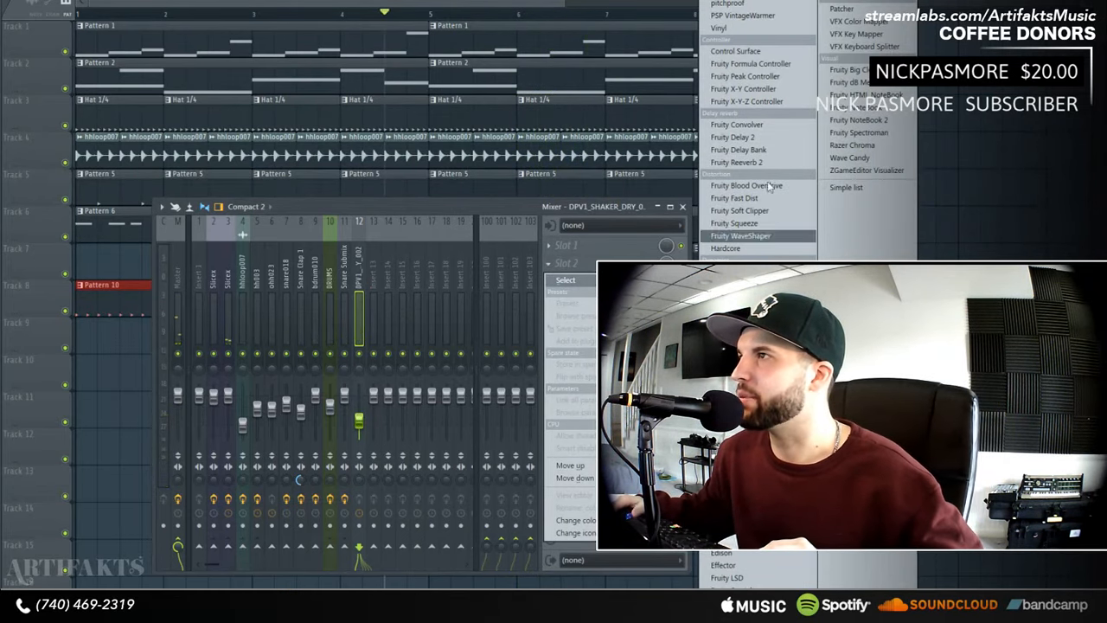
{"action": "left_click", "coordinate": [772, 138]}
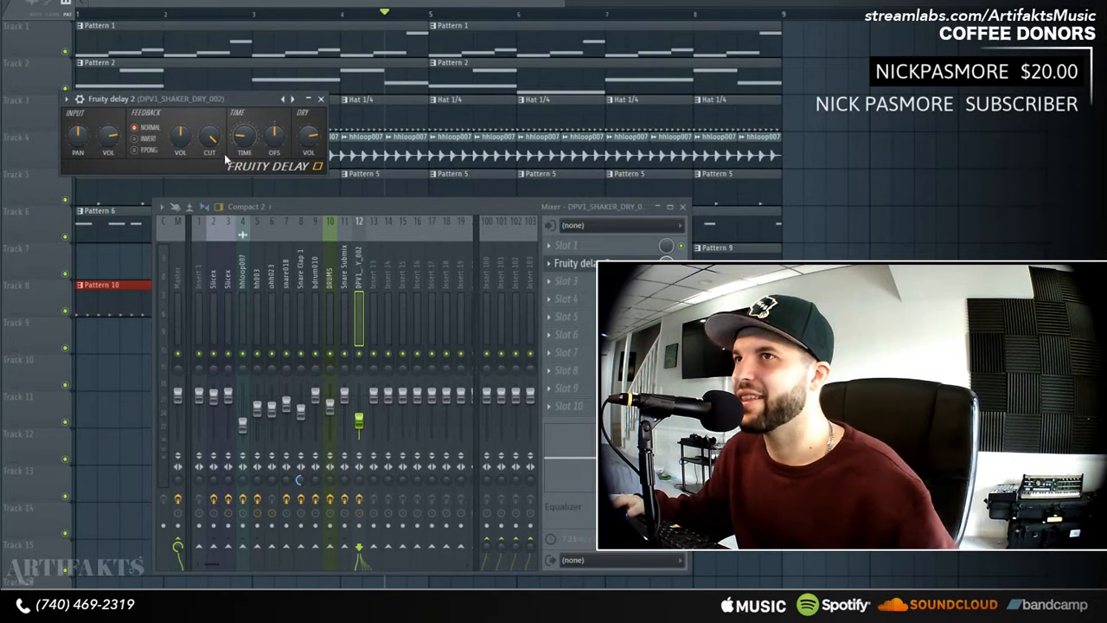
{"action": "left_click", "coordinate": [144, 152]}
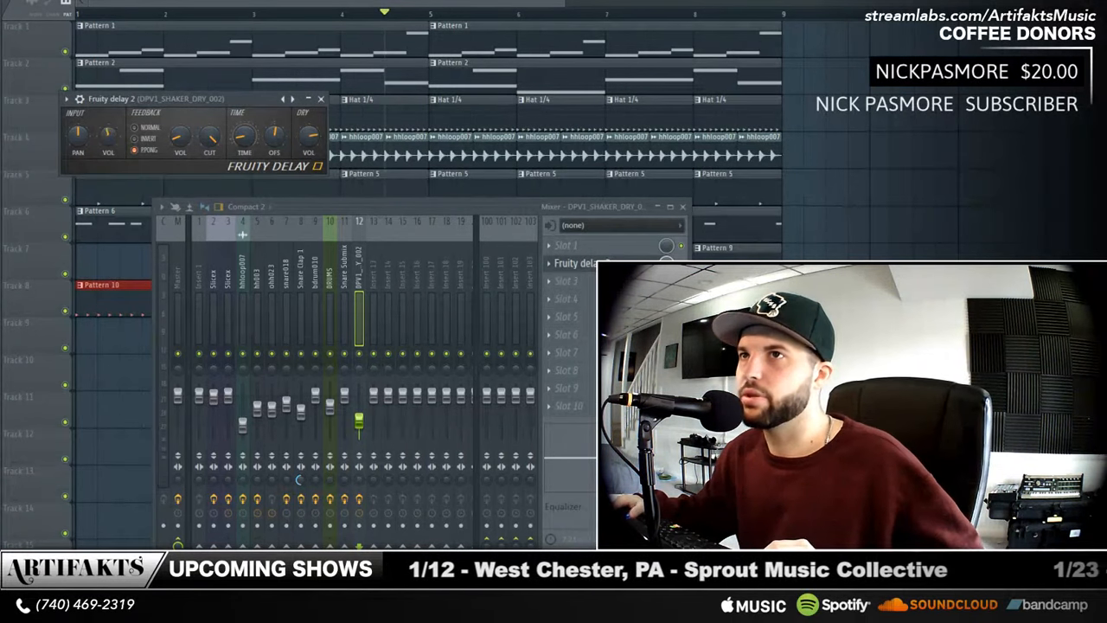
- Audition the beat while tuning the shaker's delay, lower the shaker track's level slightly and stop playback
{"action": "key", "text": "space"}
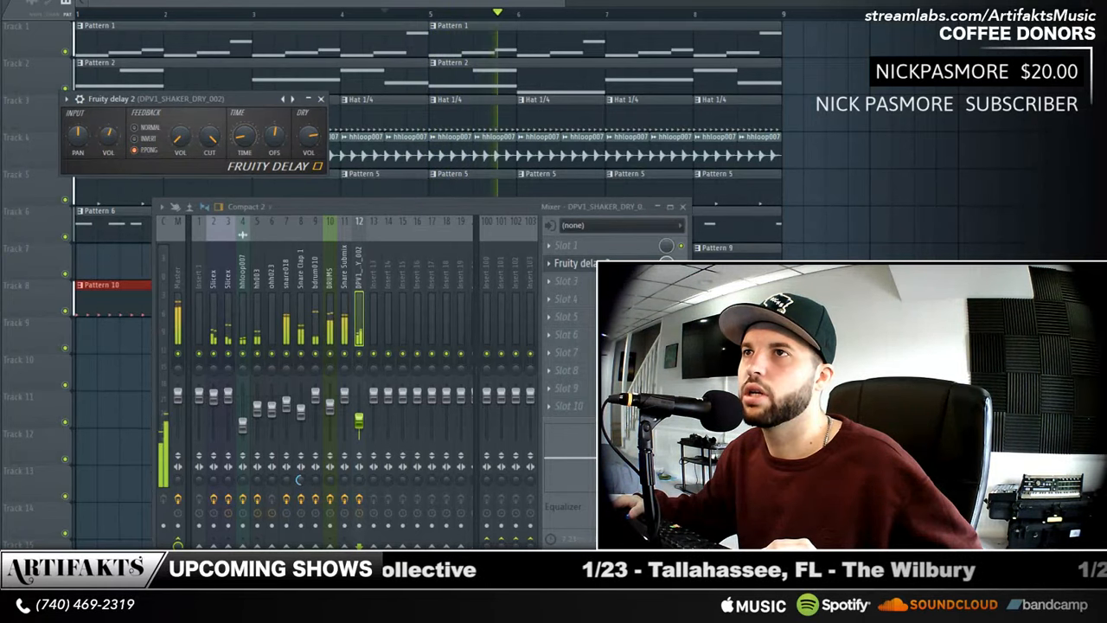
{"action": "key", "text": "space"}
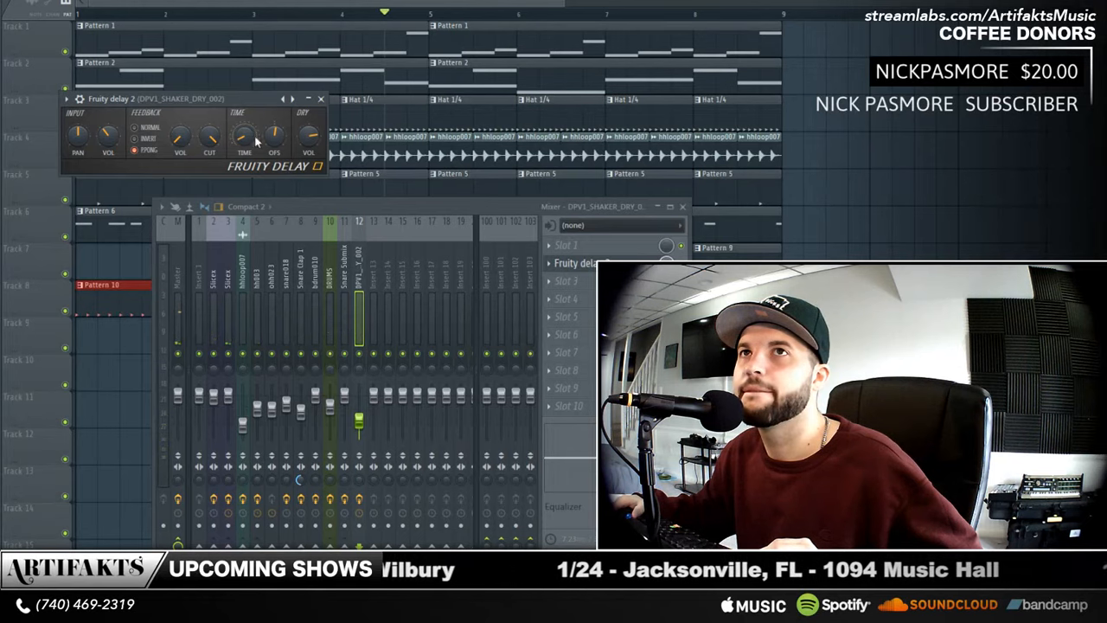
{"action": "key", "text": "space"}
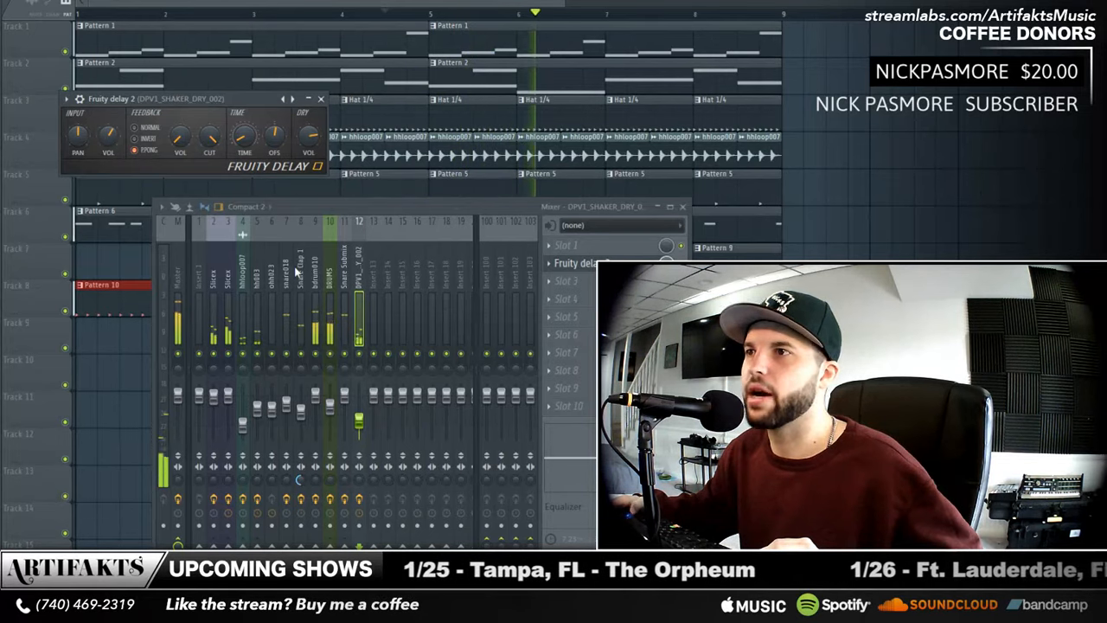
{"action": "left_click_drag", "start_coordinate": [359, 424], "coordinate": [360, 429]}
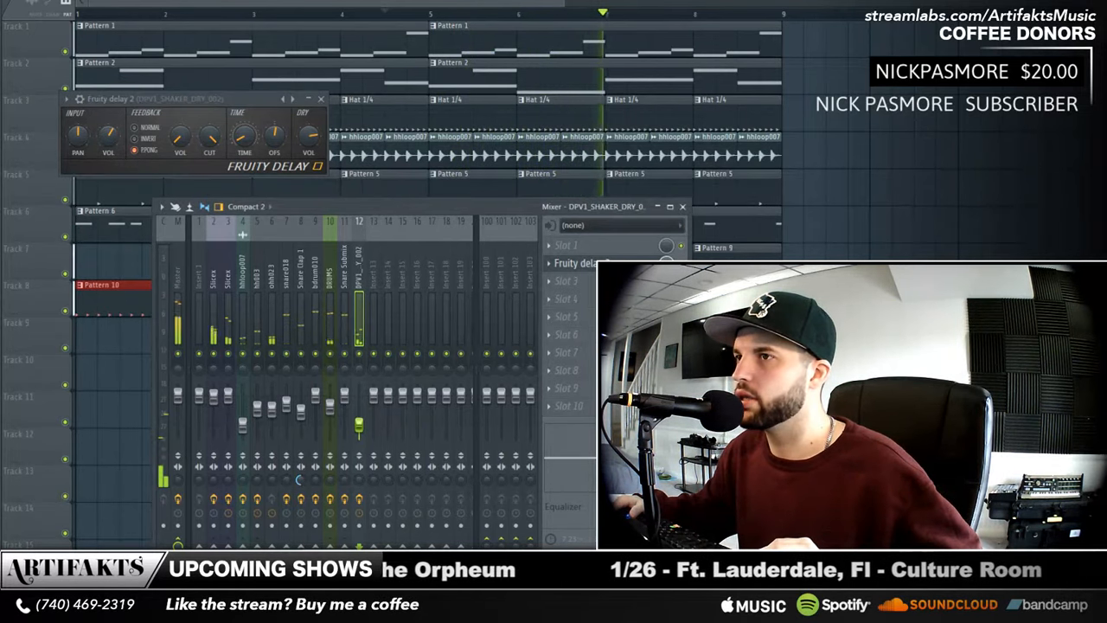
{"action": "key", "text": "space"}
- Route the bdrum010 and snare018 mixer tracks as sidechain inputs to shaker track 12 and reselect the shaker track
{"action": "left_click", "coordinate": [317, 315]}
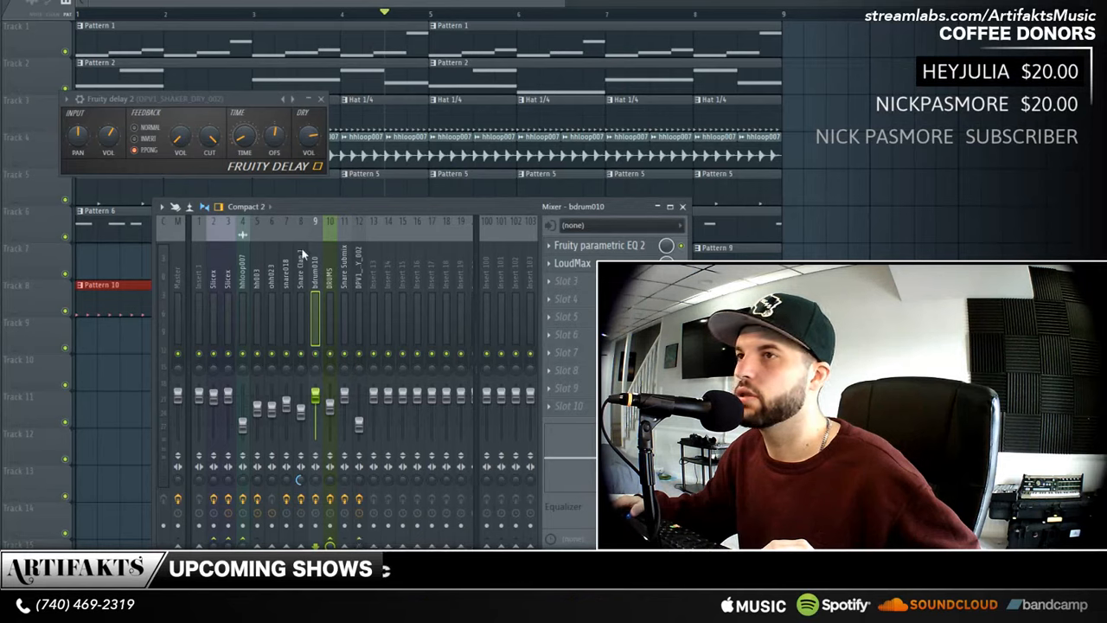
{"action": "left_click", "coordinate": [287, 279]}
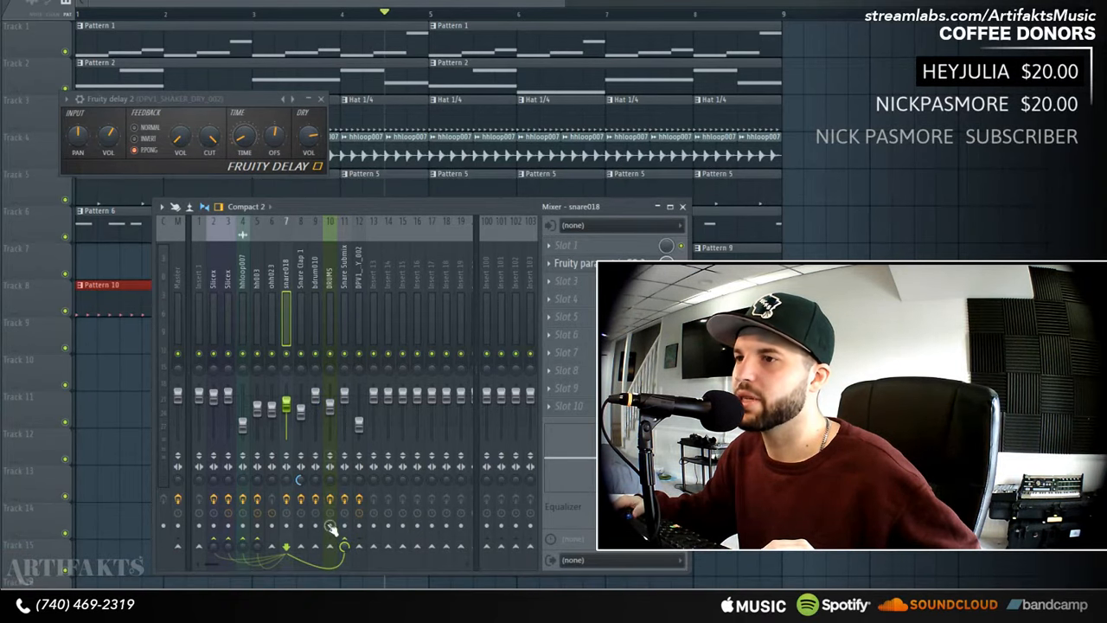
{"action": "right_click", "coordinate": [359, 547]}
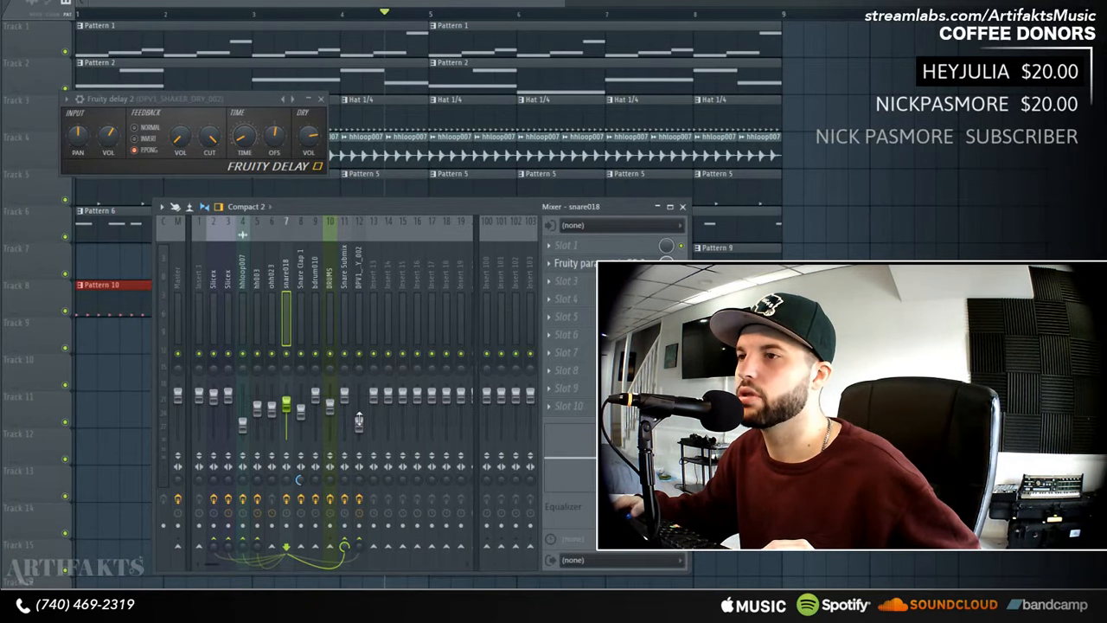
{"action": "left_click", "coordinate": [359, 283]}
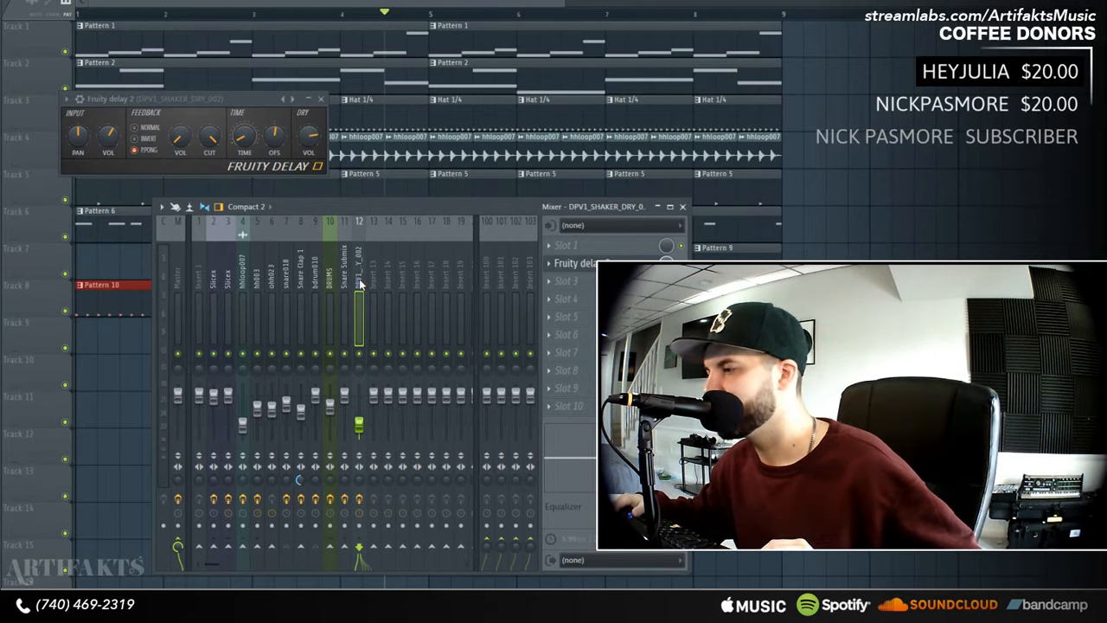
{"action": "key", "text": "space"}
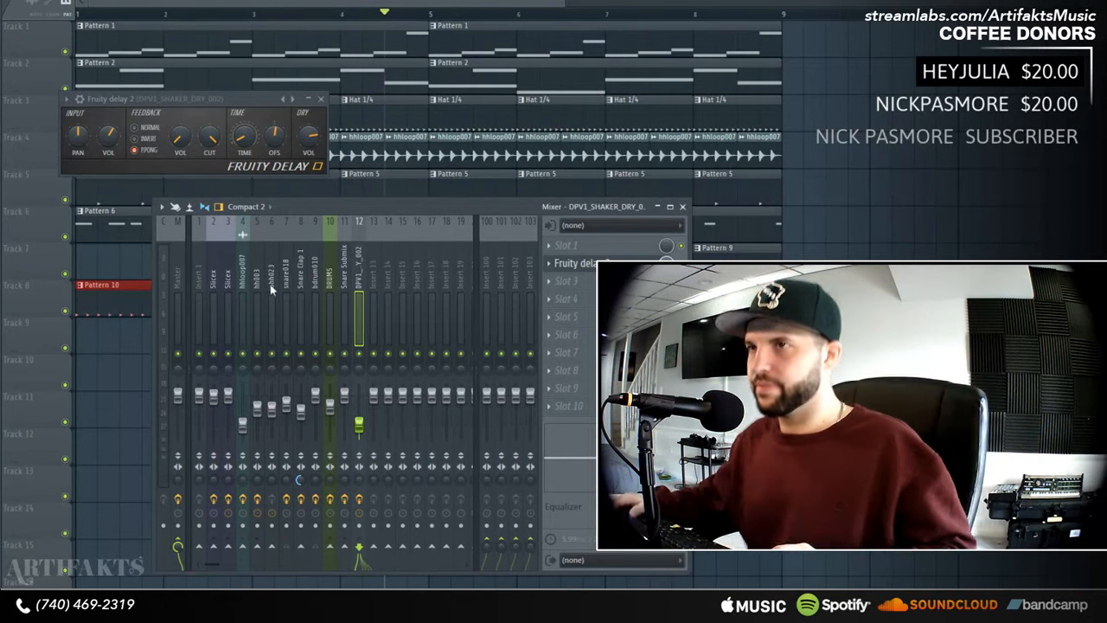
{"action": "left_click", "coordinate": [317, 275]}
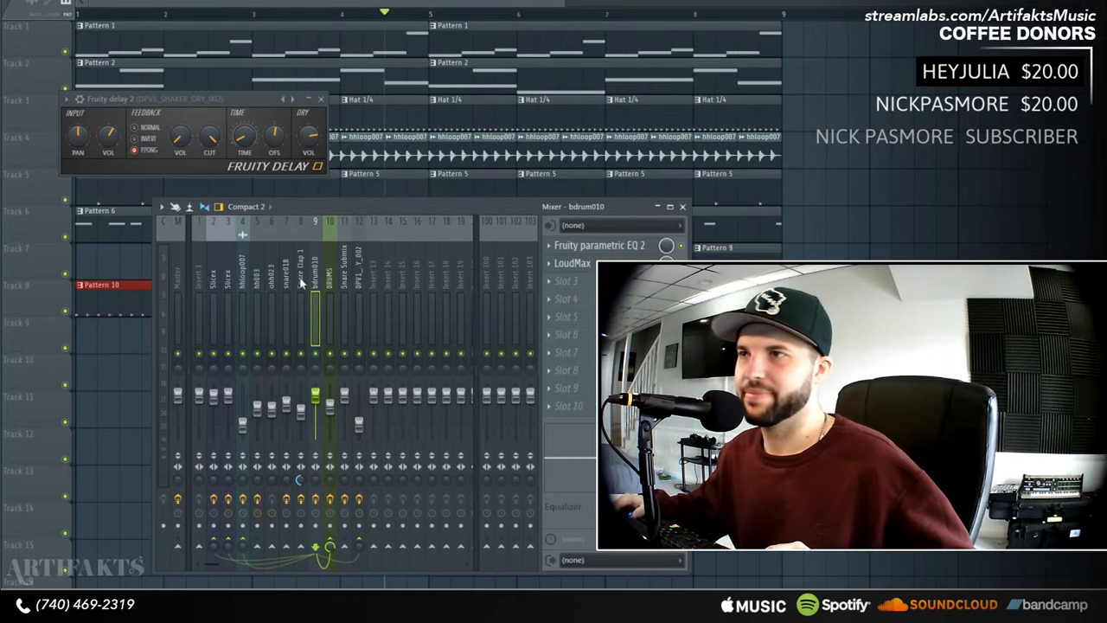
{"action": "left_click", "coordinate": [285, 277]}
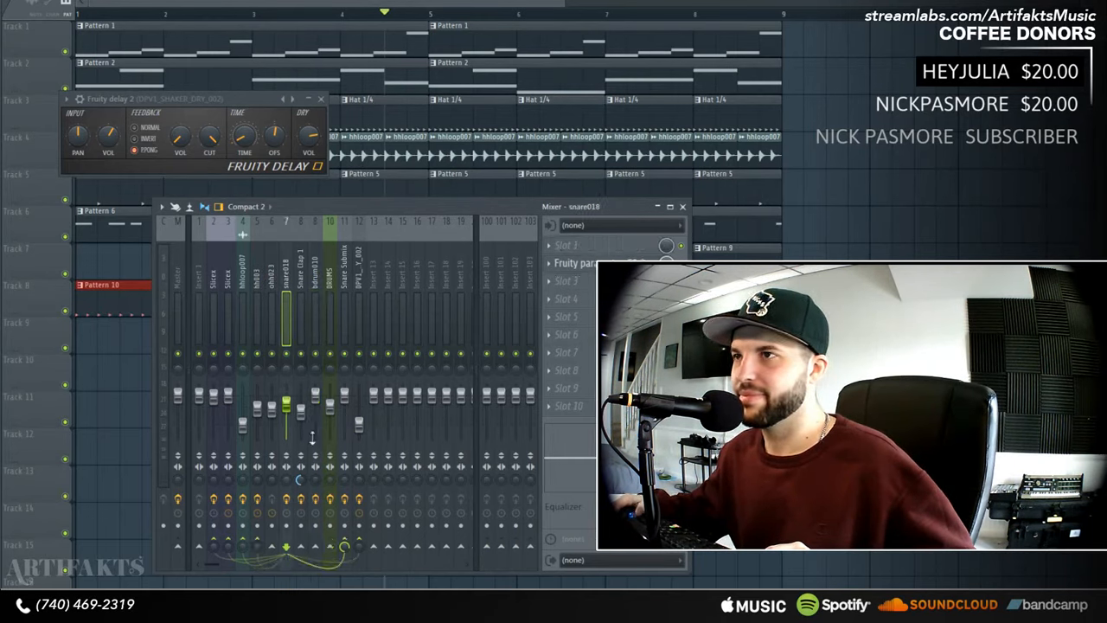
{"action": "left_click", "coordinate": [360, 277]}
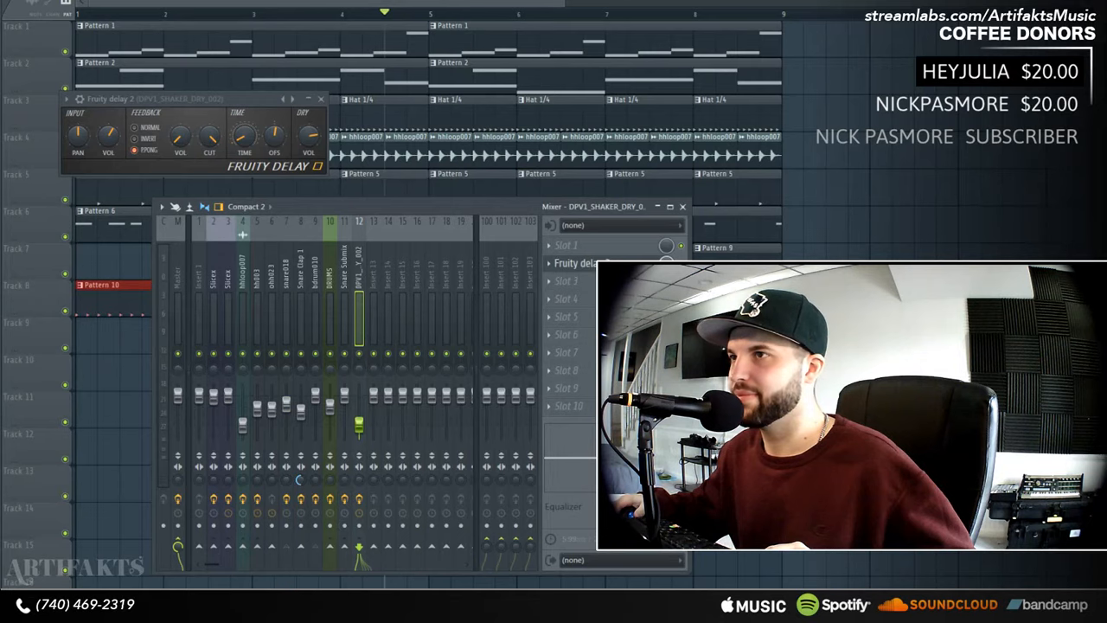
- Add a Fruity Limiter to the shaker's slot 3 in compressor mode with sidechain 1, a low threshold and a high ratio
{"action": "left_click", "coordinate": [552, 288]}
{"action": "left_click", "coordinate": [735, 284]}
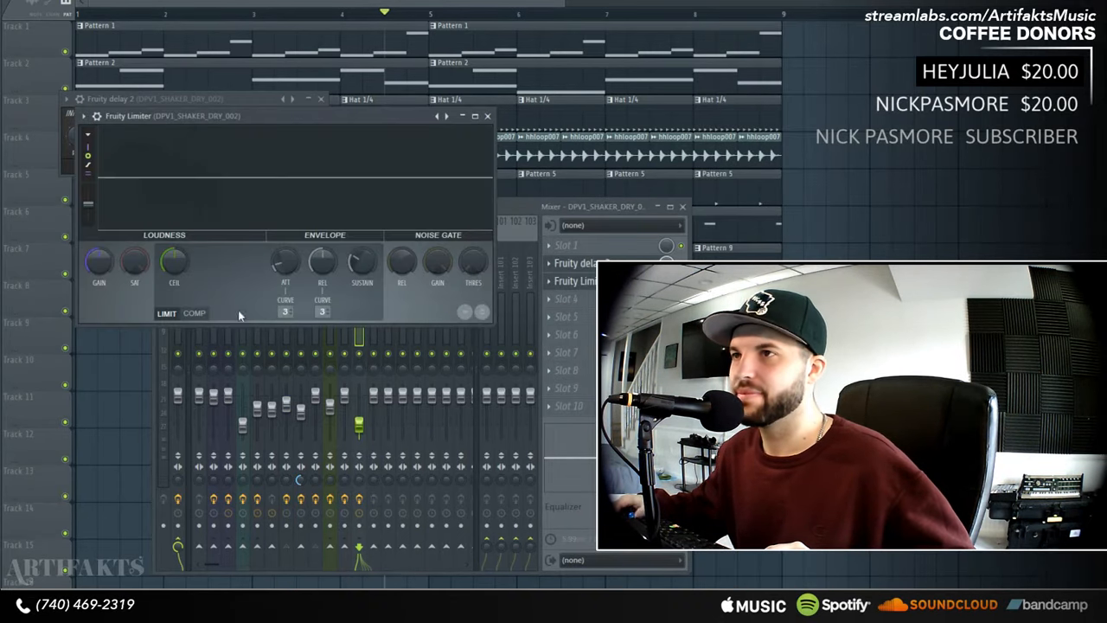
{"action": "left_click", "coordinate": [195, 313]}
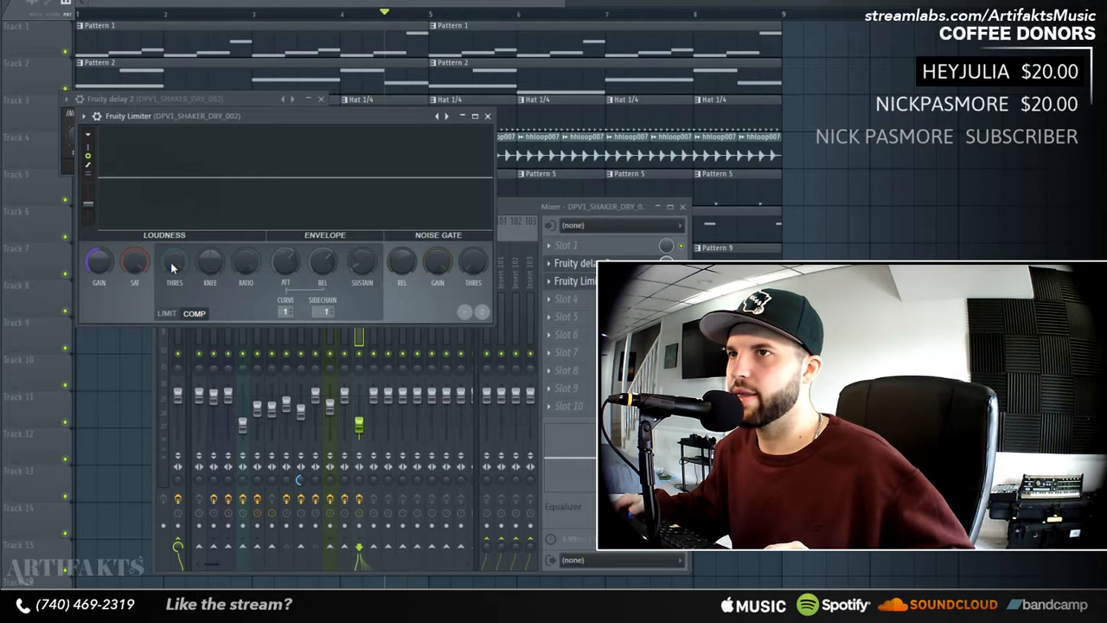
{"action": "left_click_drag", "start_coordinate": [172, 270], "coordinate": [172, 298]}
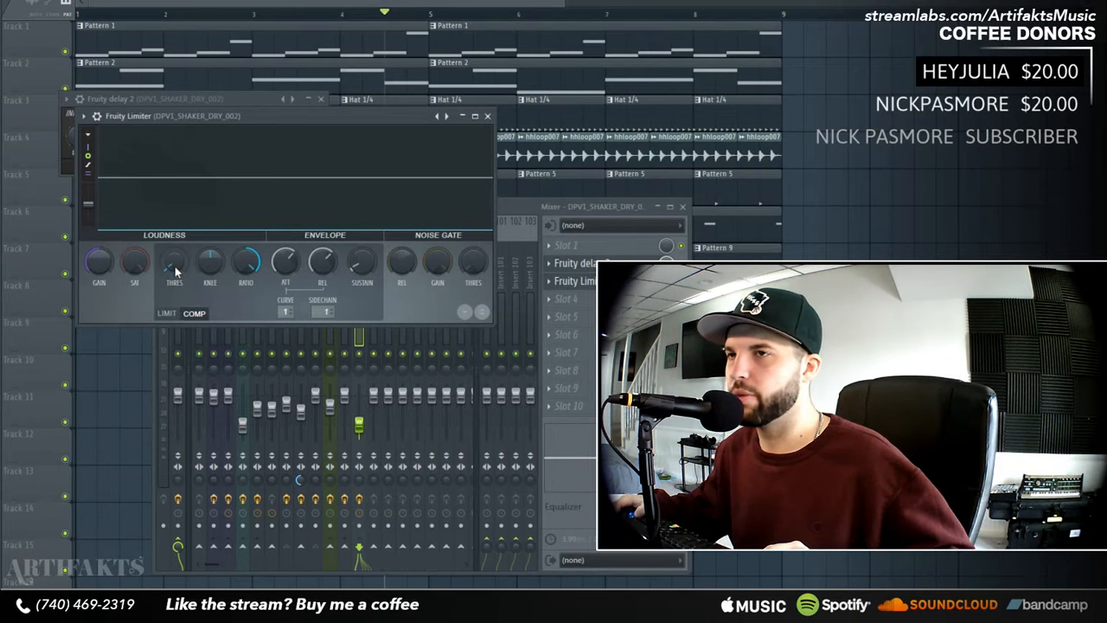
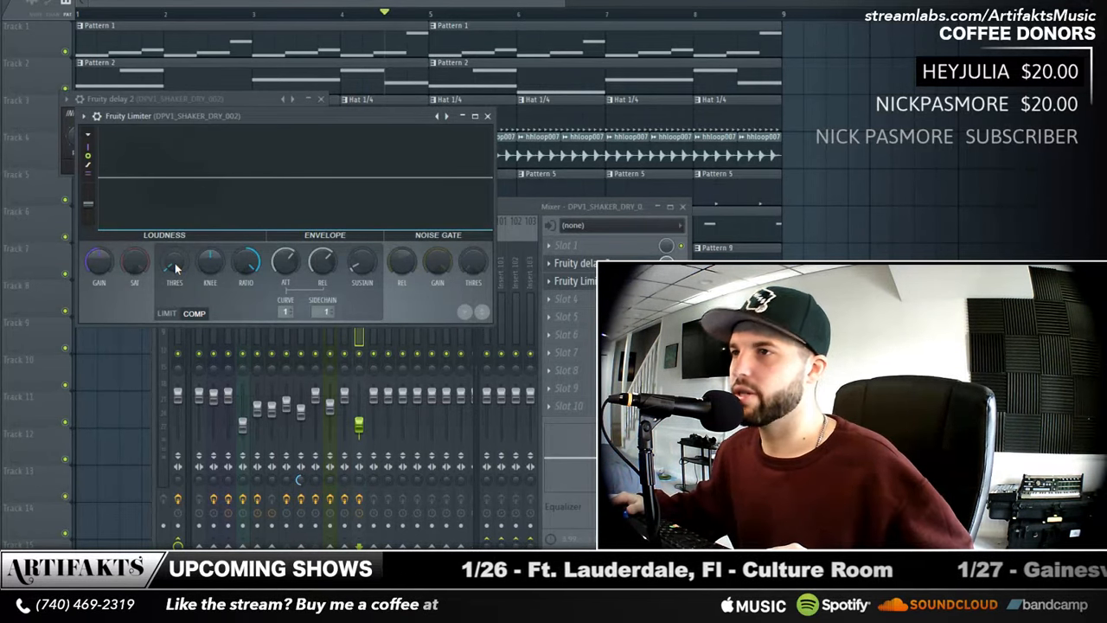
- Play the beat, shorten the shaker limiter's attack and close the limiter window
{"action": "key", "text": "space"}
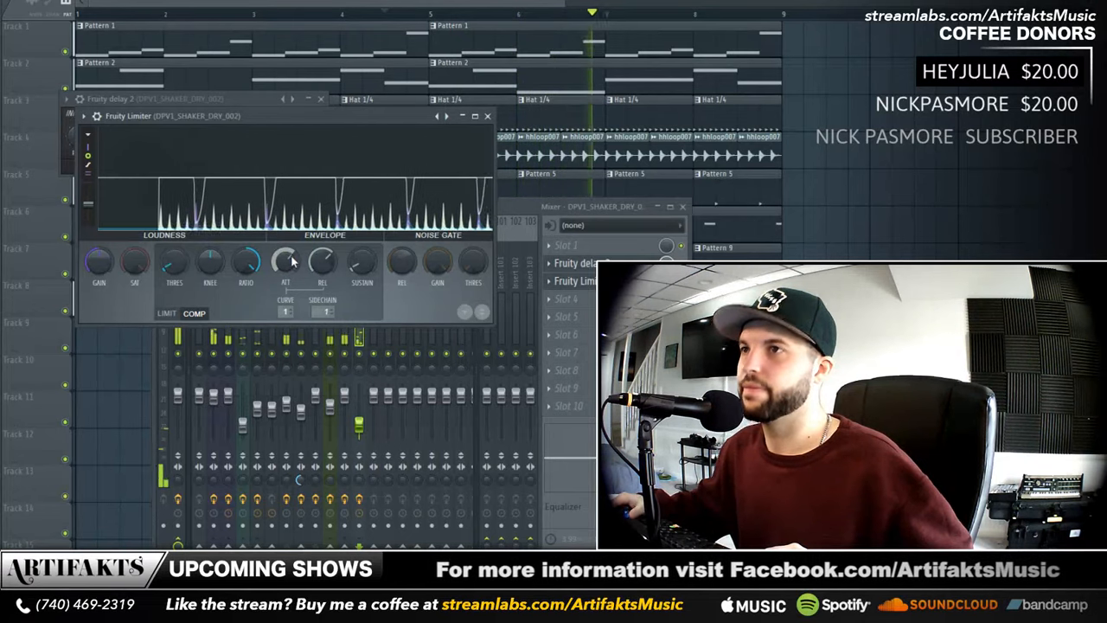
{"action": "left_click_drag", "start_coordinate": [291, 260], "coordinate": [290, 304]}
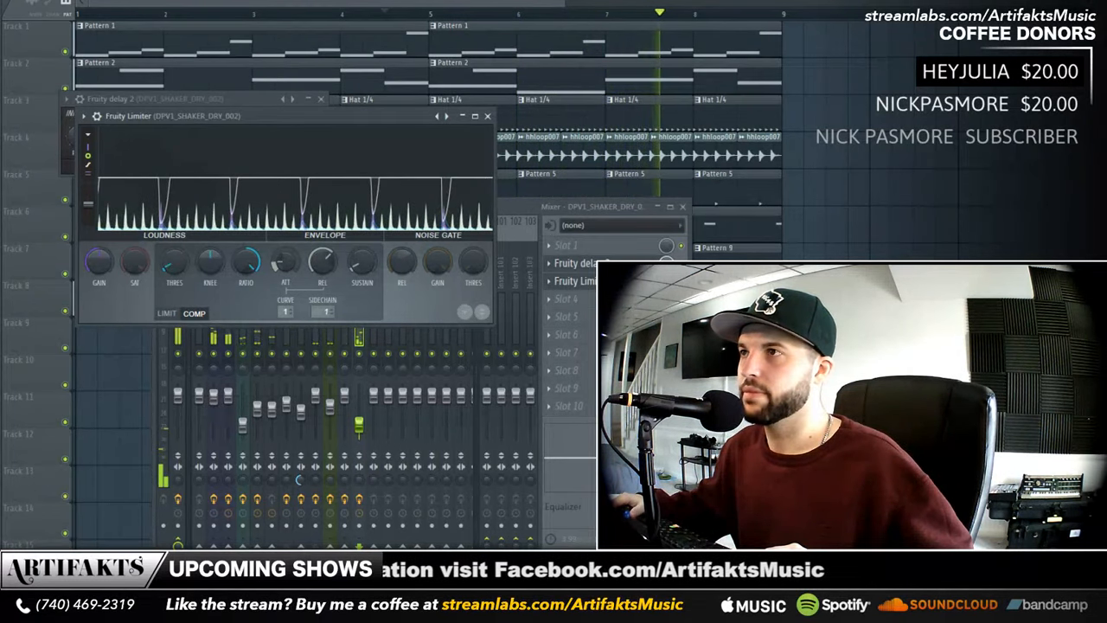
{"action": "left_click", "coordinate": [487, 115]}
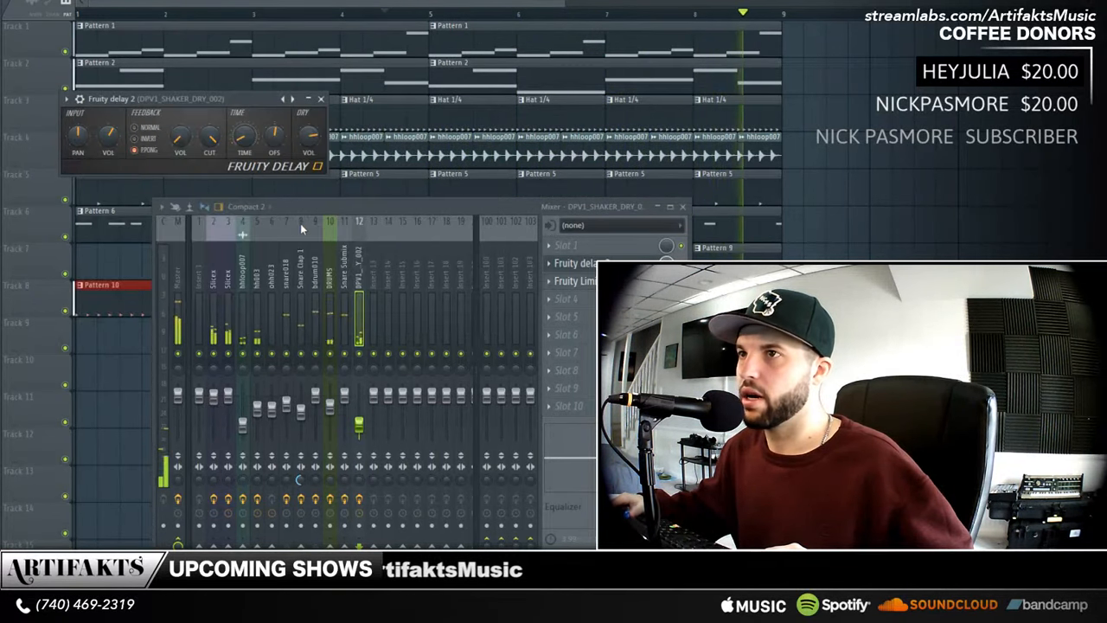
- Add a second Fruity Limiter to the shaker's slot 4 and set it to compressor mode with sidechain 2
{"action": "left_click", "coordinate": [317, 285]}
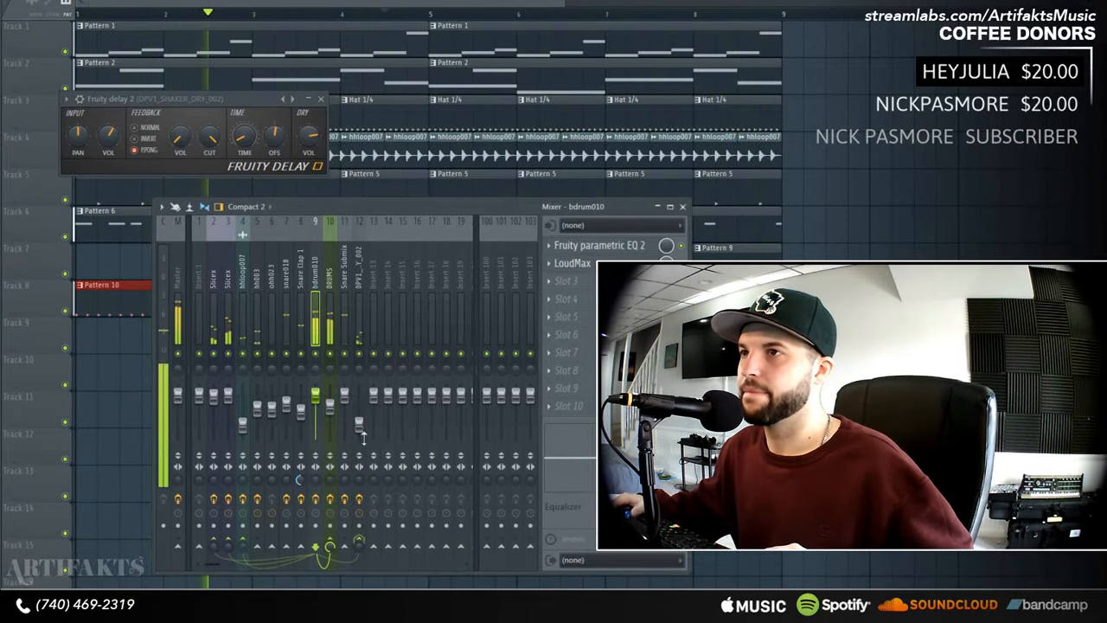
{"action": "left_click", "coordinate": [353, 268]}
{"action": "left_click", "coordinate": [577, 282]}
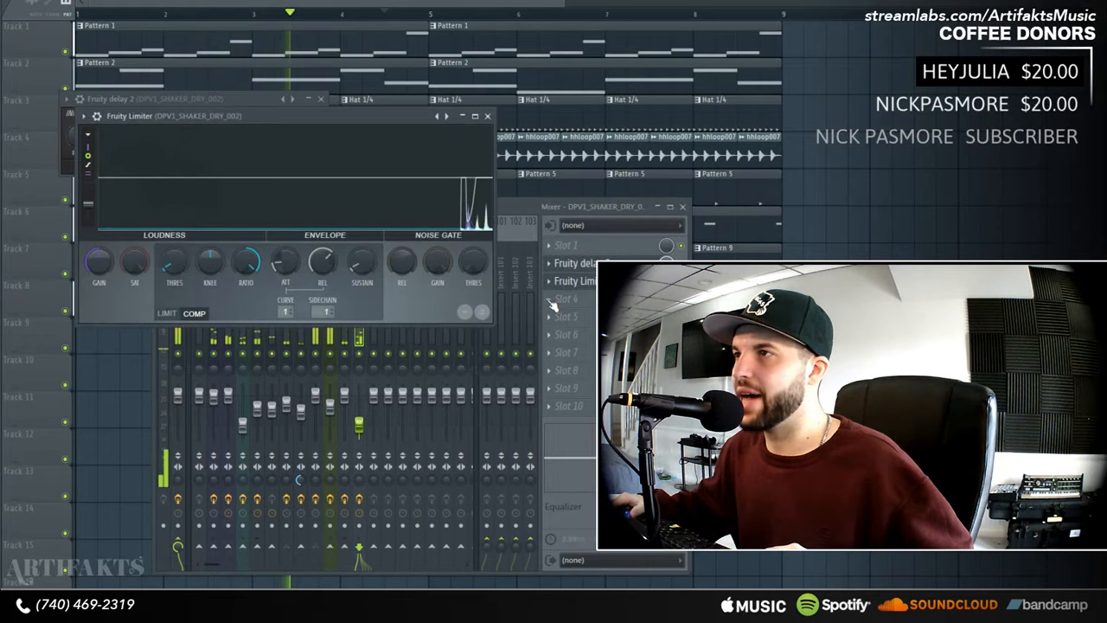
{"action": "left_click", "coordinate": [573, 299]}
{"action": "left_click", "coordinate": [735, 285]}
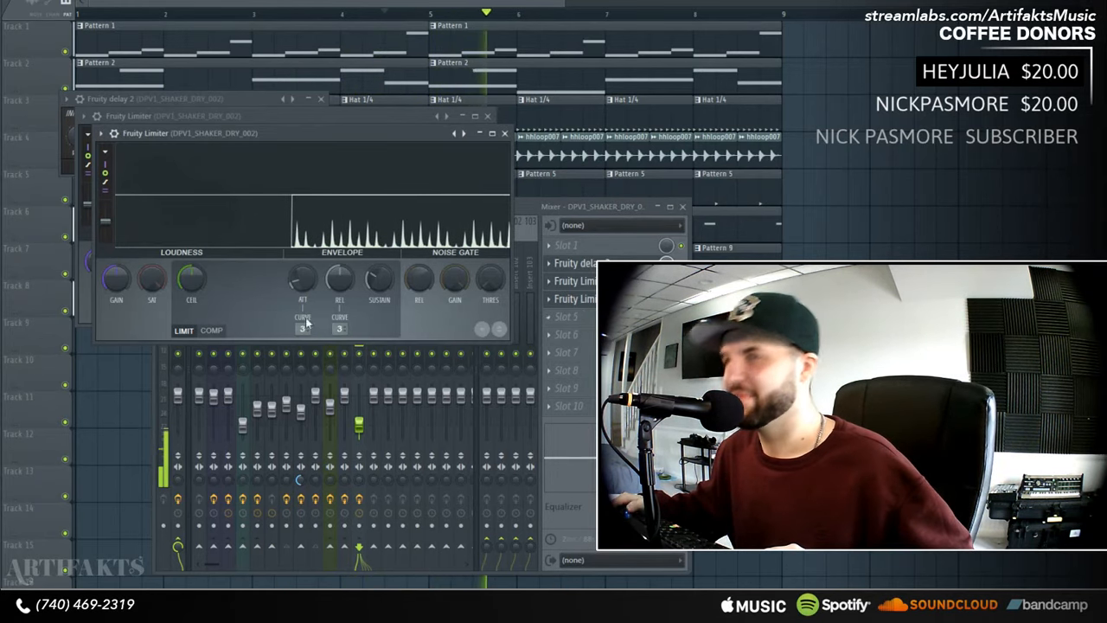
{"action": "left_click", "coordinate": [212, 330]}
{"action": "left_click_drag", "start_coordinate": [343, 332], "coordinate": [343, 322]}
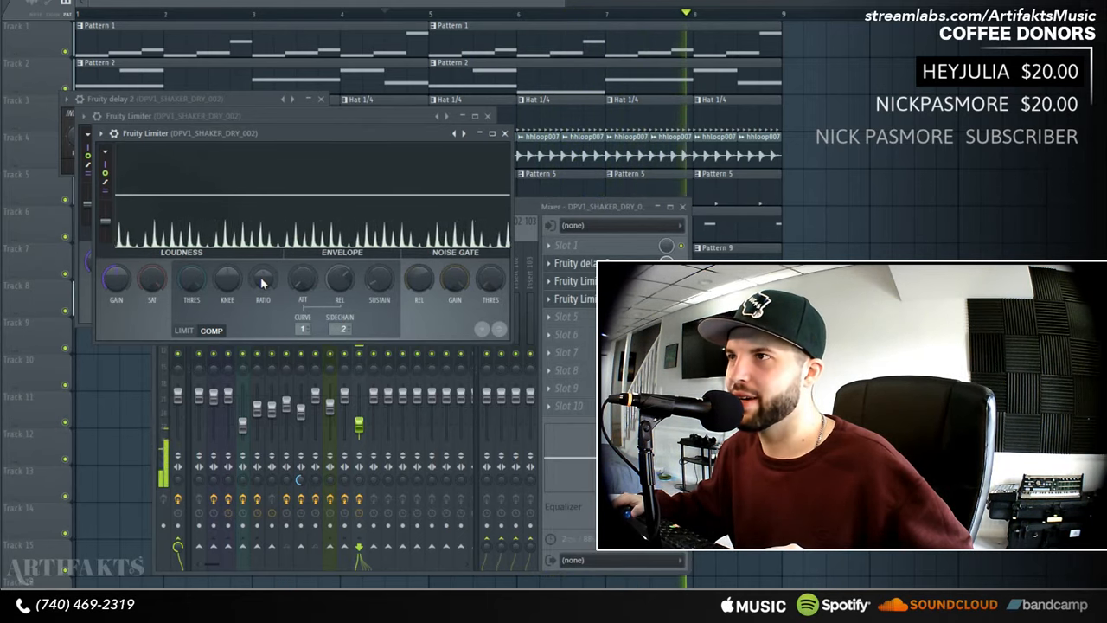
- Shorten the second limiter's attack, lower its threshold, raise its ratio and slightly reduce the shaker track's level
{"action": "left_click_drag", "start_coordinate": [302, 278], "coordinate": [302, 266]}
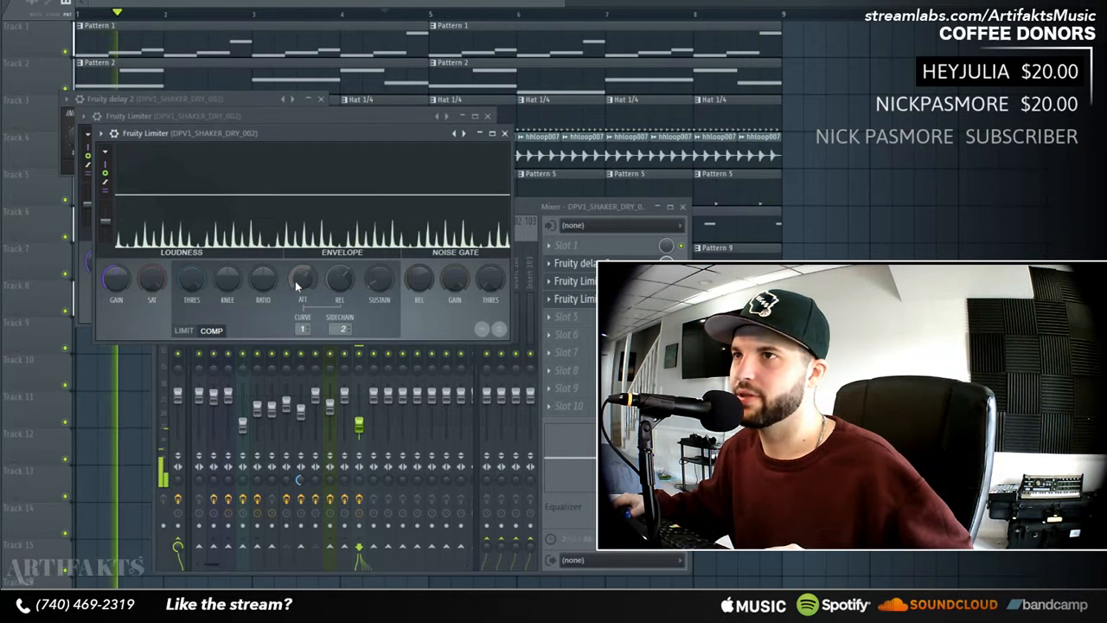
{"action": "left_click_drag", "start_coordinate": [192, 276], "coordinate": [192, 299]}
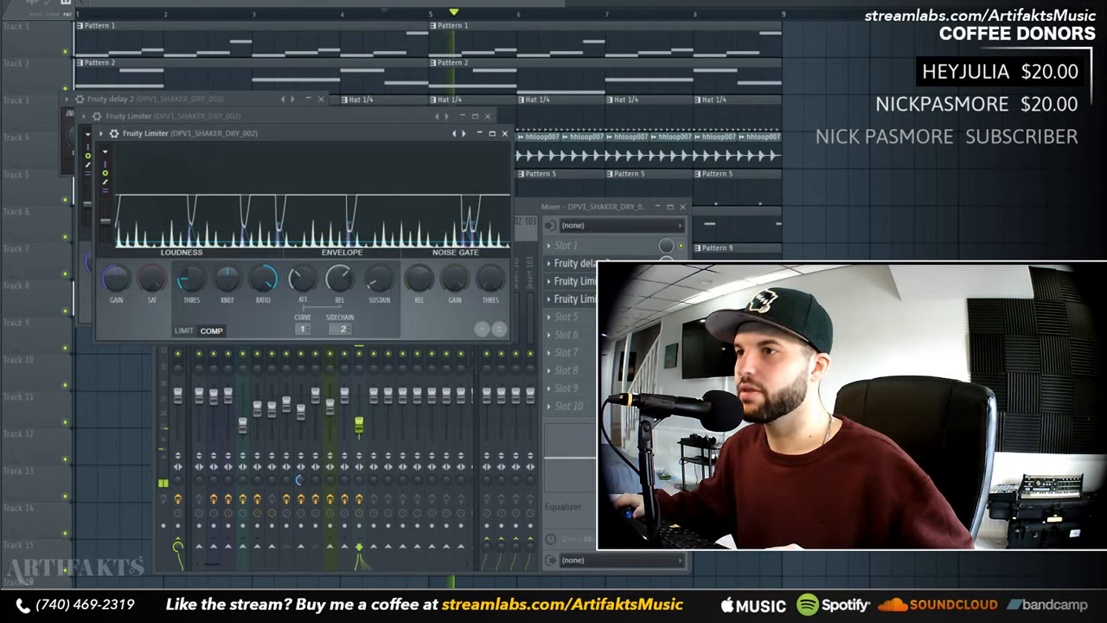
{"action": "left_click", "coordinate": [352, 410]}
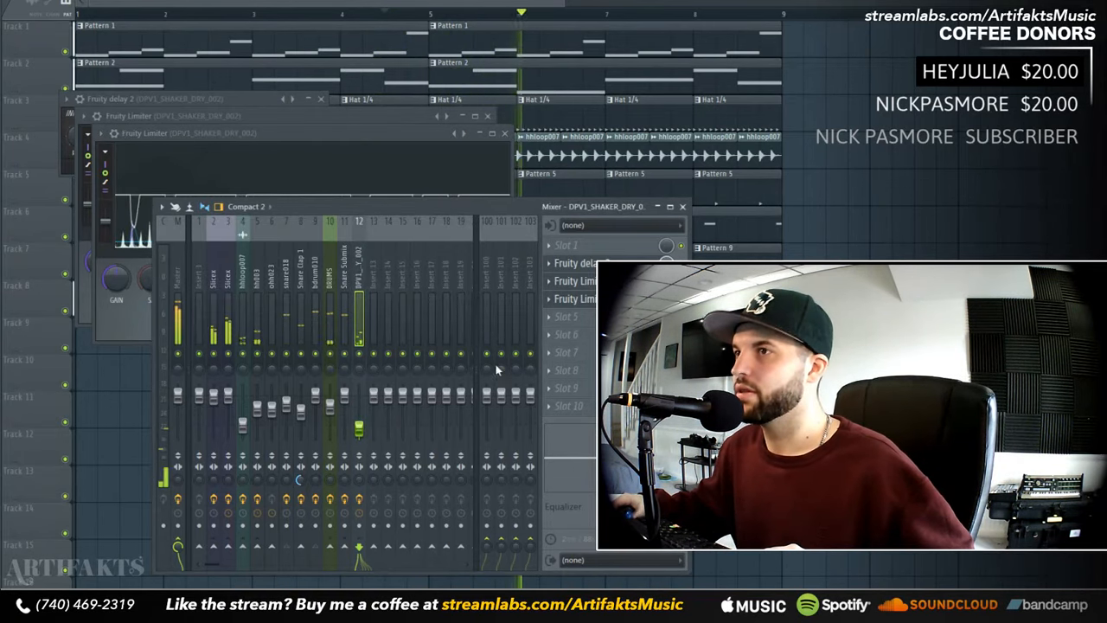
- Add a Fruity parametric EQ 2 to the shaker's slot 5, set band 7's order to Steep 8 and pull it down to cut the highs
{"action": "left_click", "coordinate": [547, 317]}
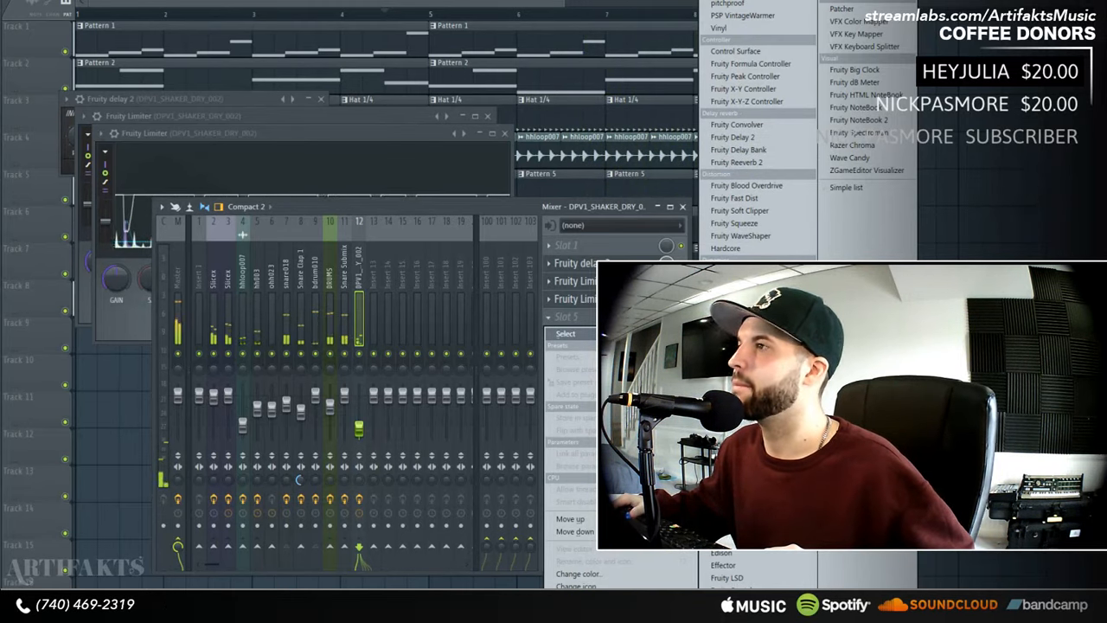
{"action": "left_click", "coordinate": [751, 434]}
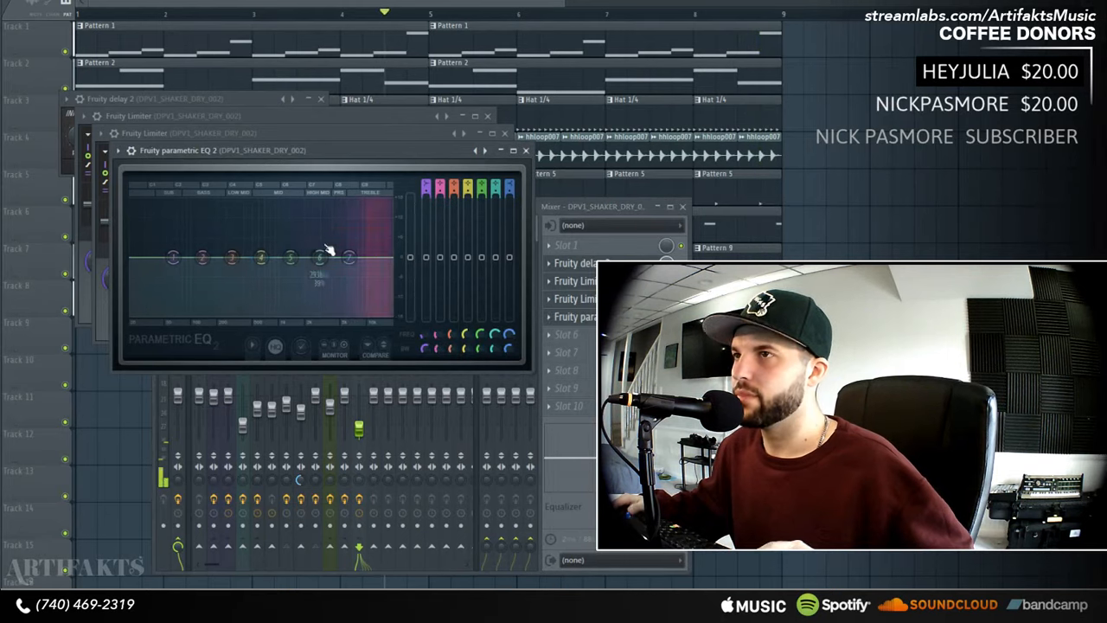
{"action": "right_click", "coordinate": [349, 258]}
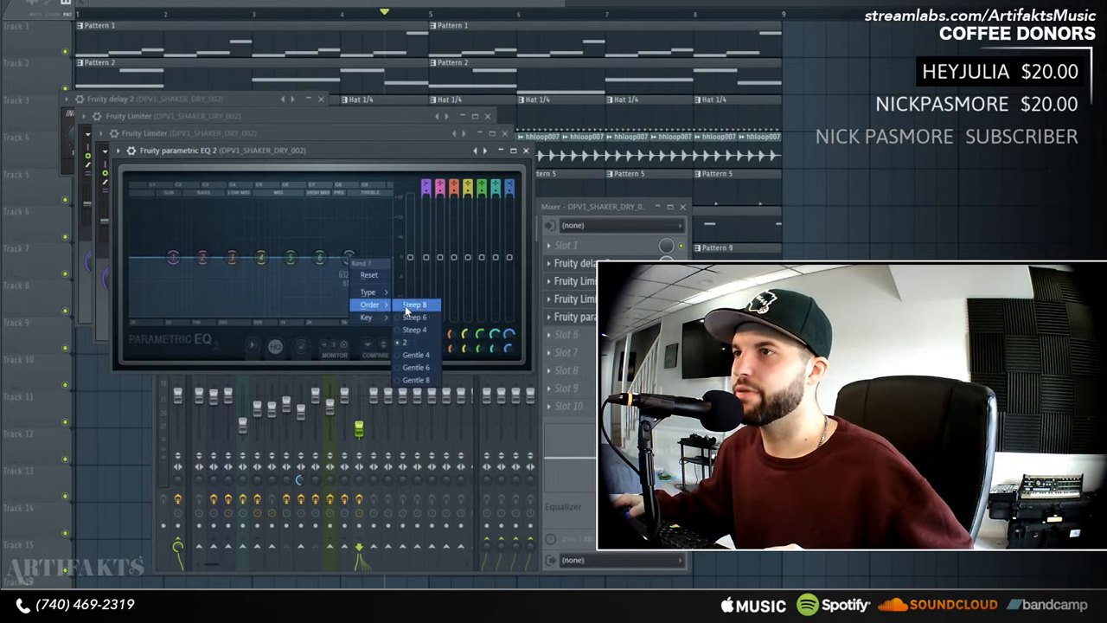
{"action": "left_click", "coordinate": [405, 305]}
{"action": "left_click_drag", "start_coordinate": [349, 258], "coordinate": [379, 316]}
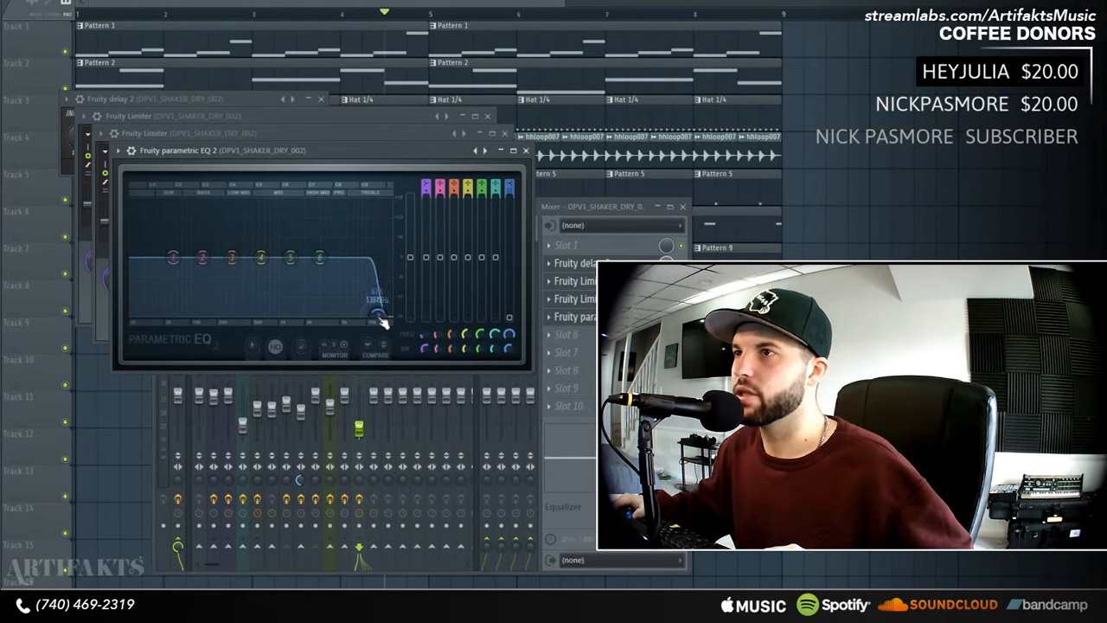
{"action": "key", "text": "space"}
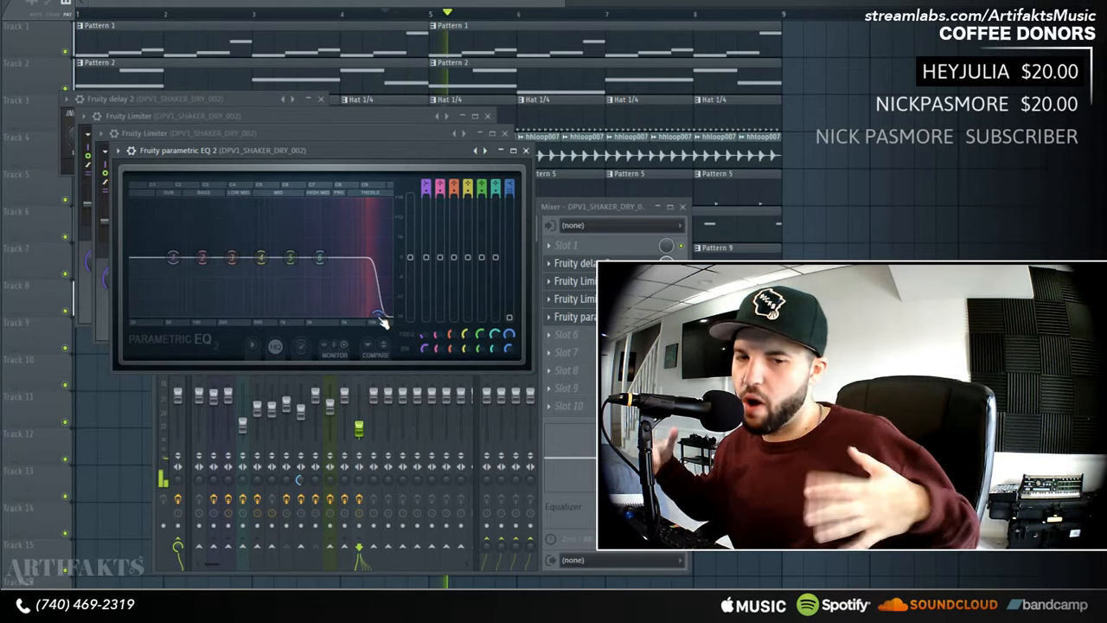
{"action": "key", "text": "space"}
{"action": "left_click_drag", "start_coordinate": [379, 314], "coordinate": [360, 304]}
- Give EQ band 6 a steeper order, pull it down at the treble end, readjust band 7 and close the plugin and mixer windows
{"action": "right_click", "coordinate": [320, 258]}
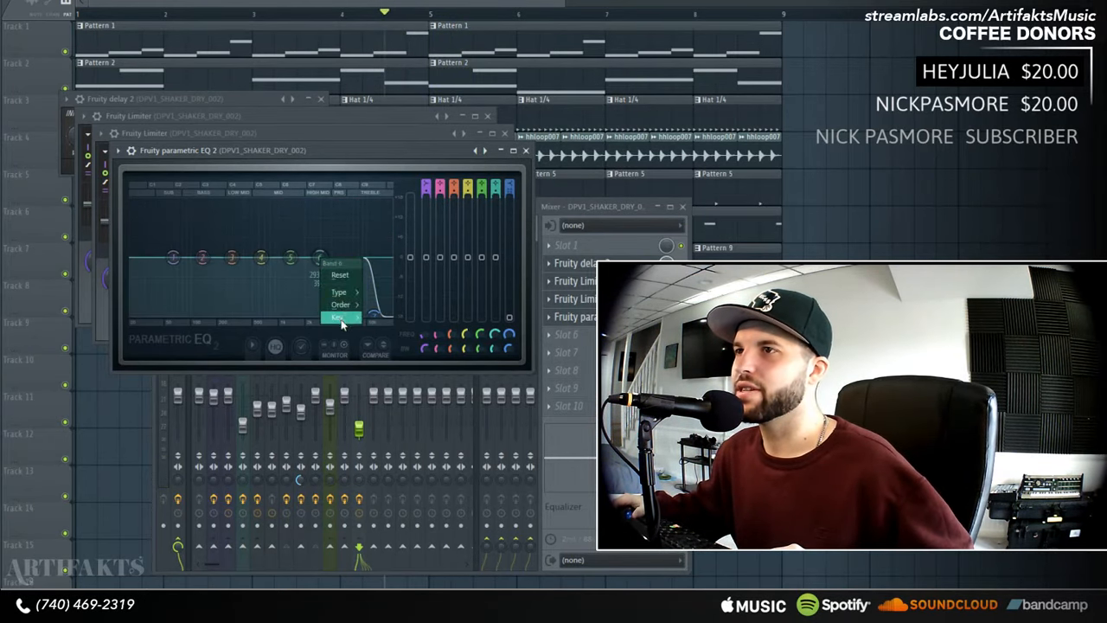
{"action": "mouse_move", "coordinate": [343, 309]}
{"action": "left_click", "coordinate": [377, 330]}
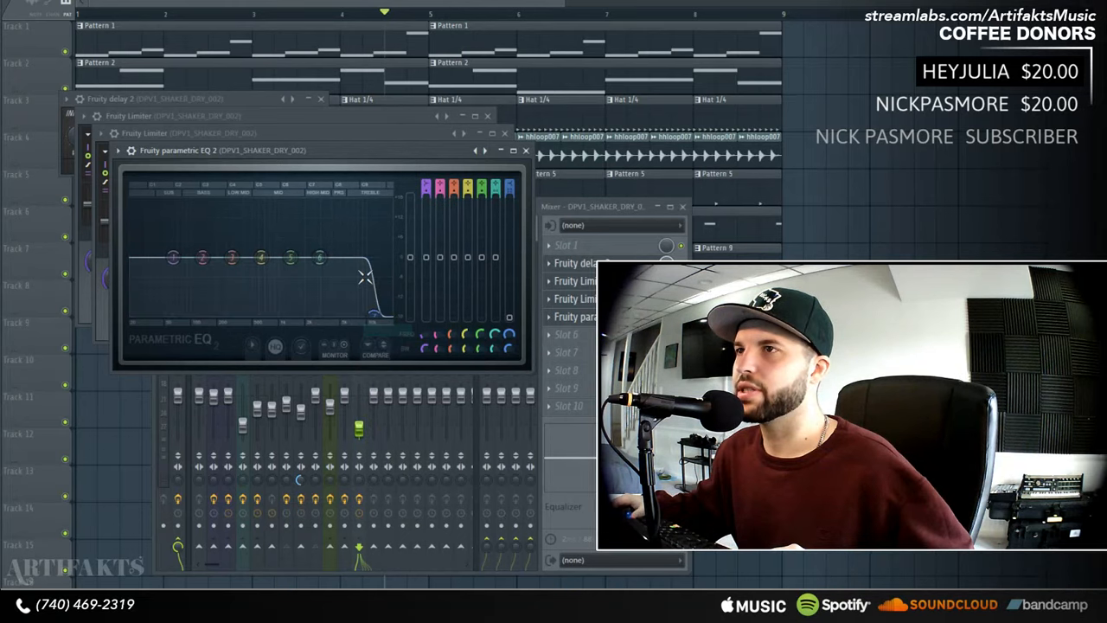
{"action": "left_click_drag", "start_coordinate": [319, 258], "coordinate": [391, 314]}
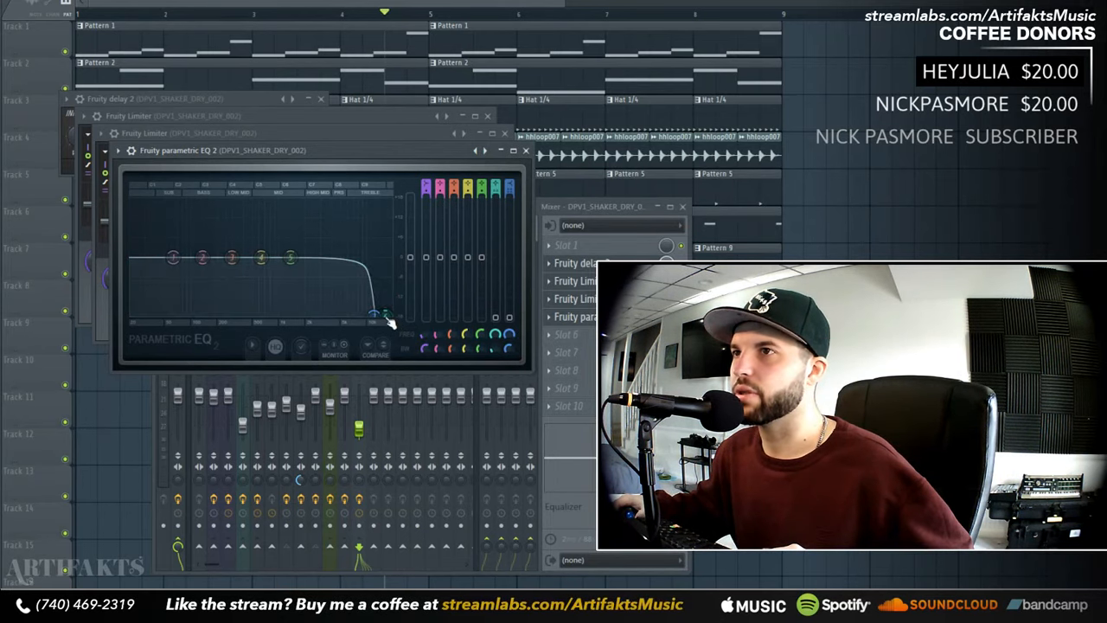
{"action": "left_click_drag", "start_coordinate": [374, 314], "coordinate": [381, 315]}
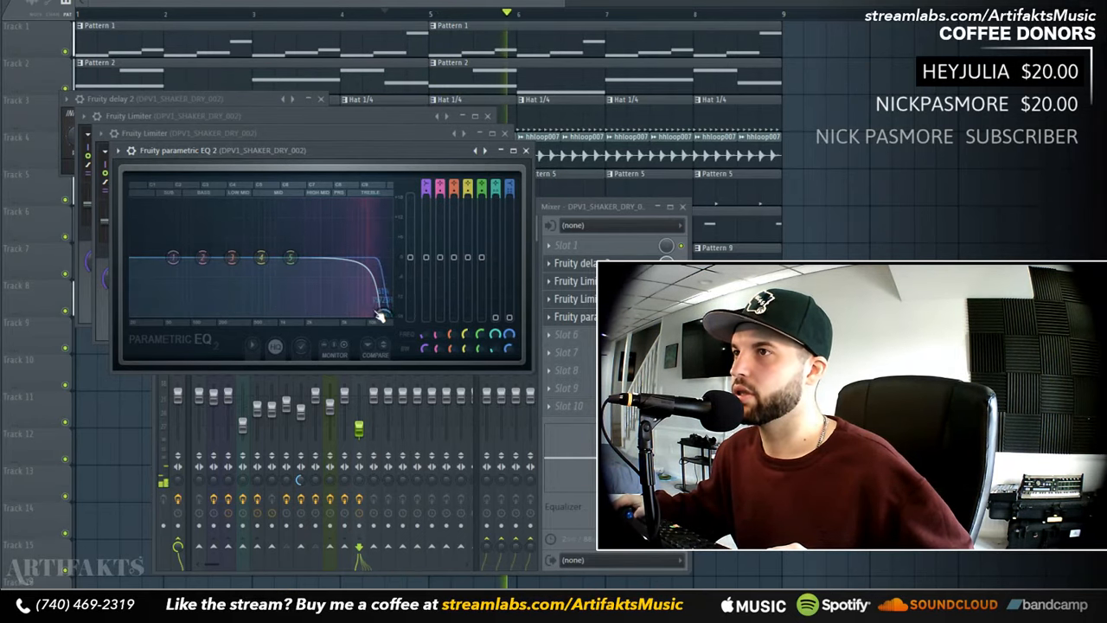
{"action": "left_click", "coordinate": [525, 150]}
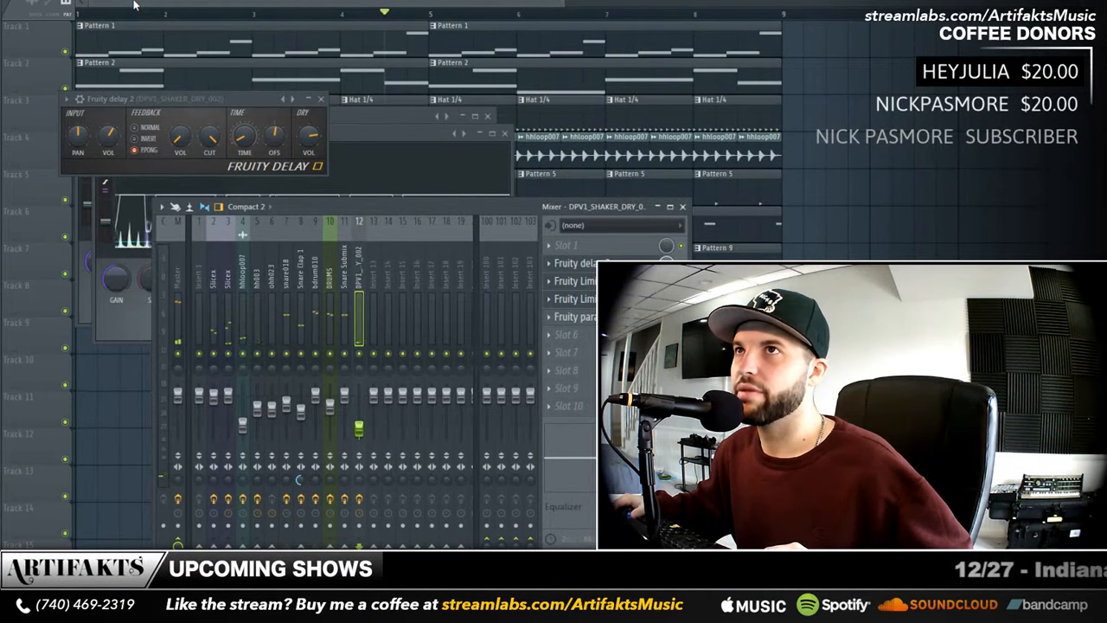
{"action": "key", "text": "F12"}
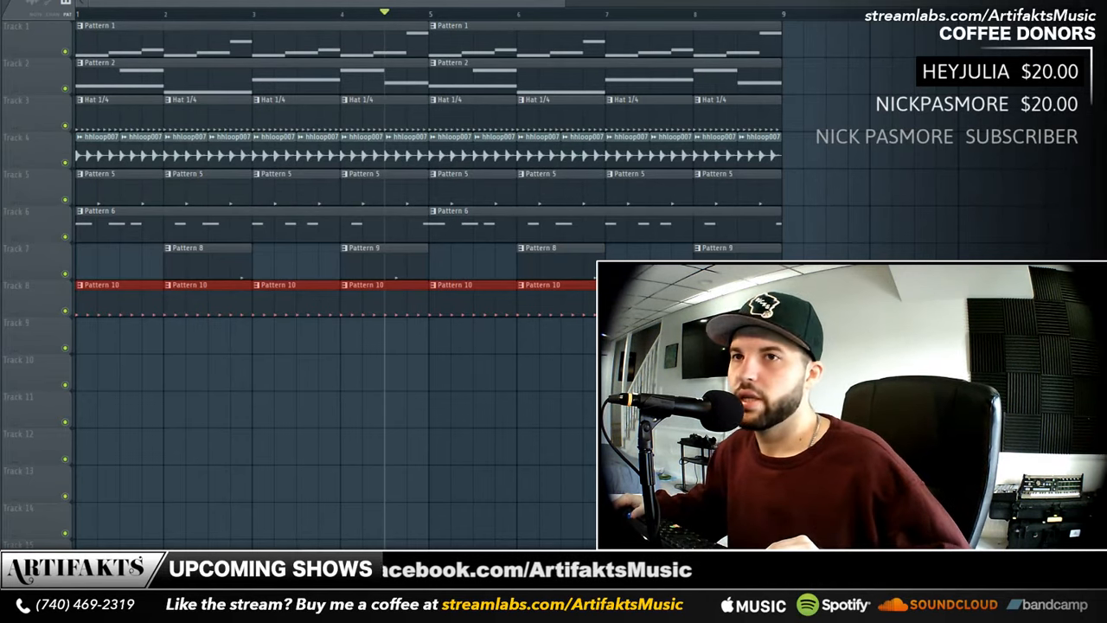
- During playback, mute track 9, place the hhloop_croup_03b sample at its start and repeat it across the eight-bar arrangement
{"action": "key", "text": "space"}
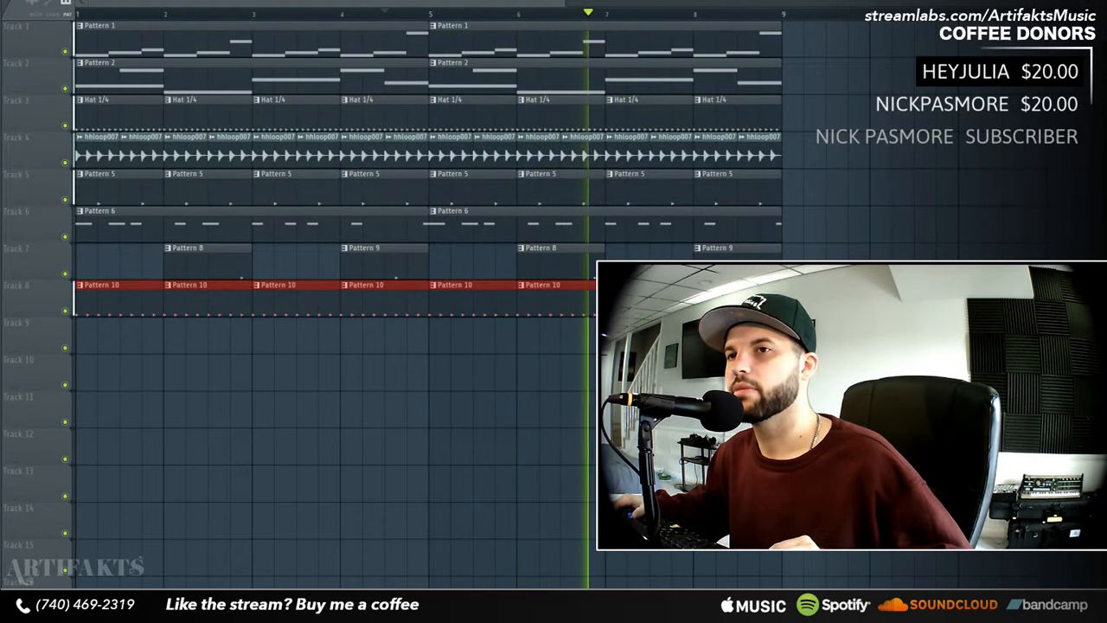
{"action": "left_click", "coordinate": [65, 348]}
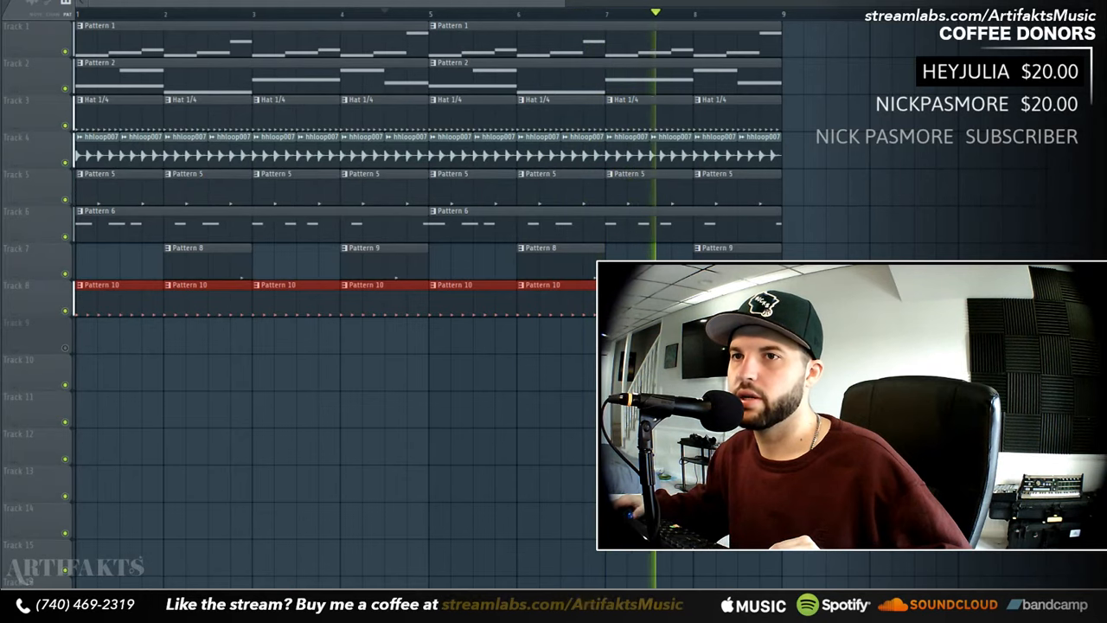
{"action": "left_click_drag", "start_coordinate": [2, 378], "coordinate": [81, 334]}
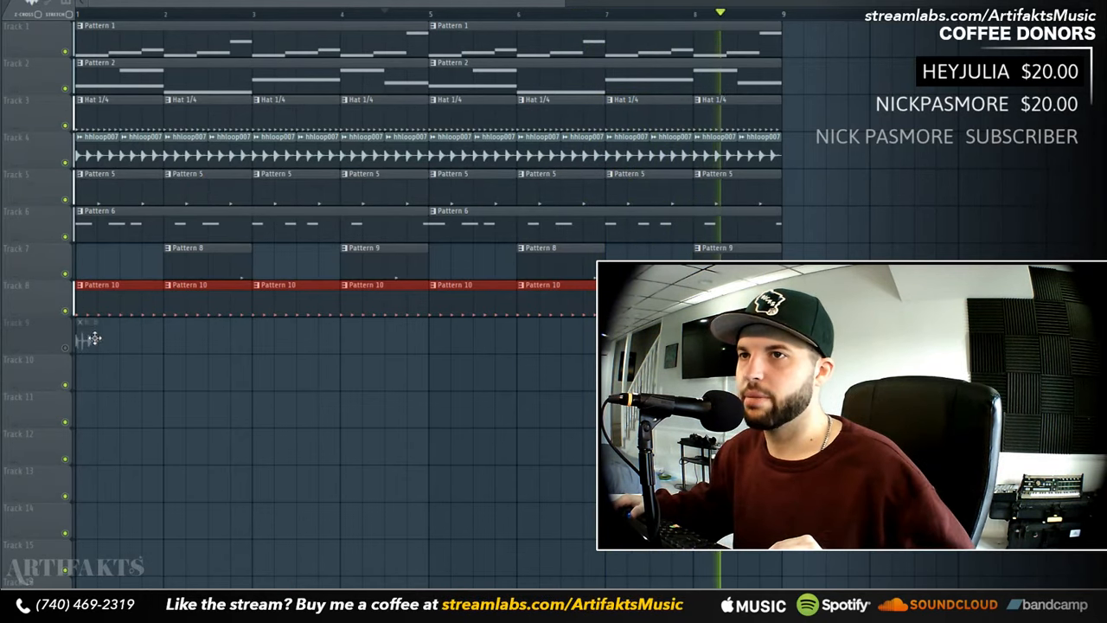
{"action": "double_click", "coordinate": [82, 332]}
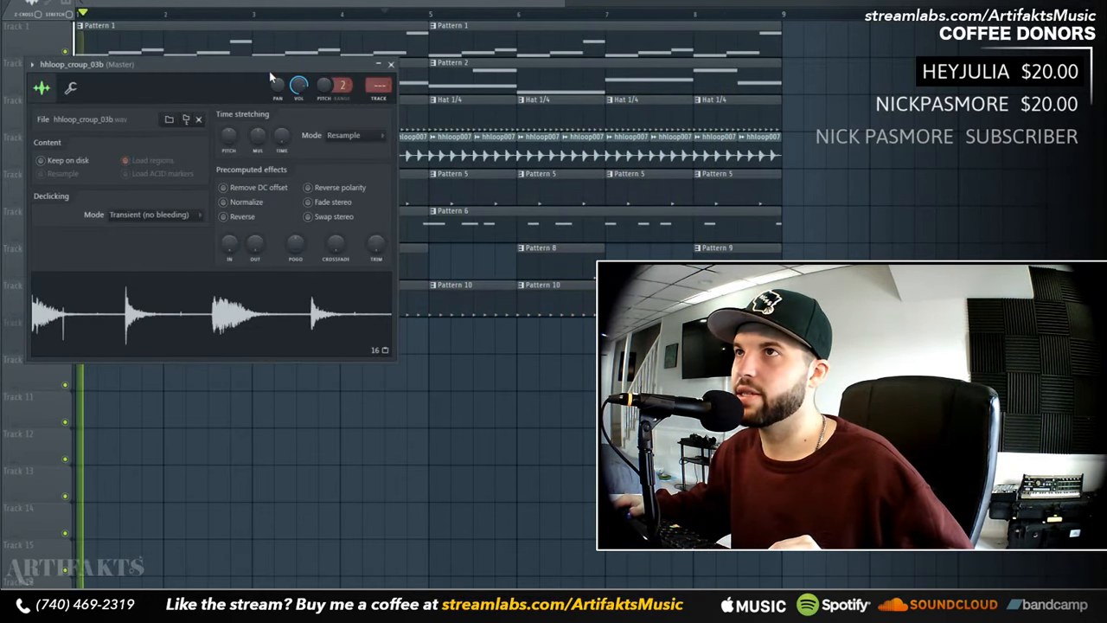
{"action": "left_click_drag", "start_coordinate": [269, 71], "coordinate": [516, 73]}
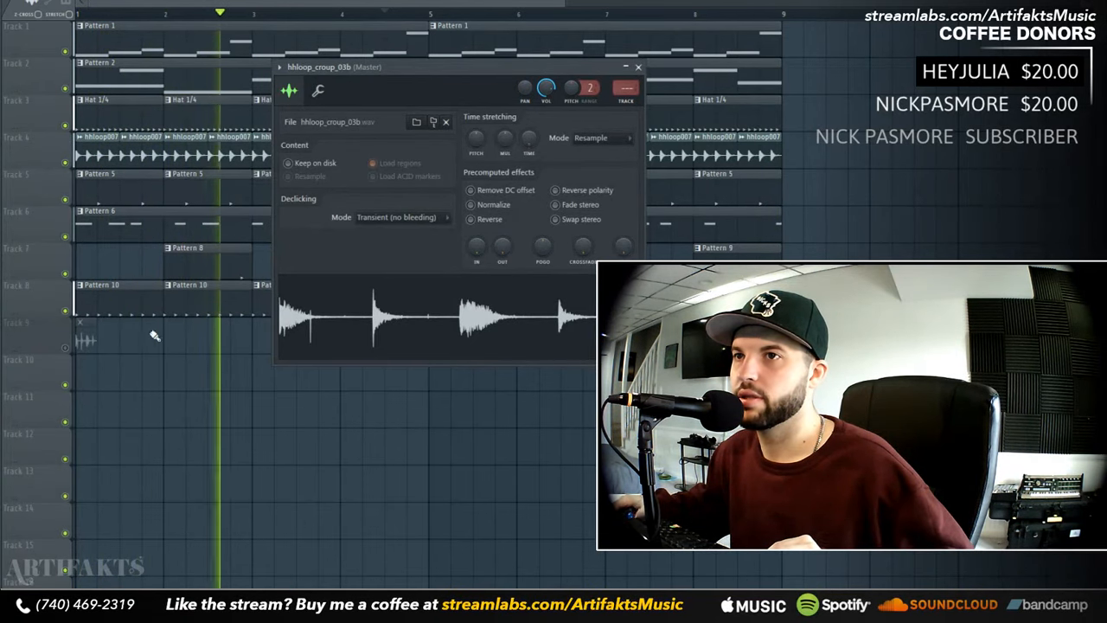
{"action": "left_click_drag", "start_coordinate": [99, 334], "coordinate": [598, 329]}
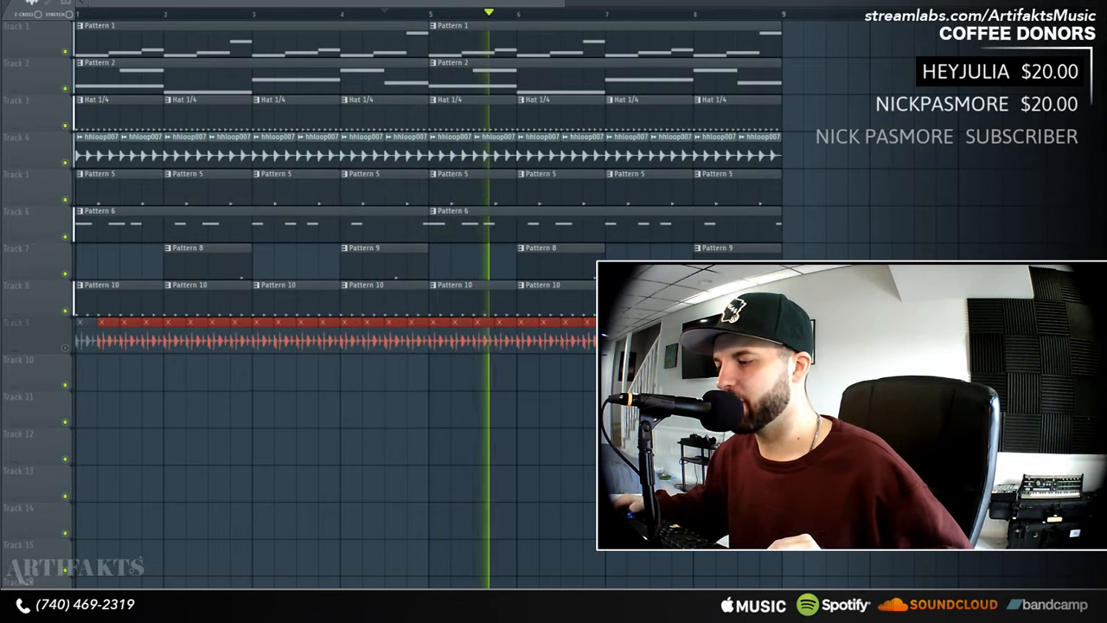
{"action": "key", "text": "space"}
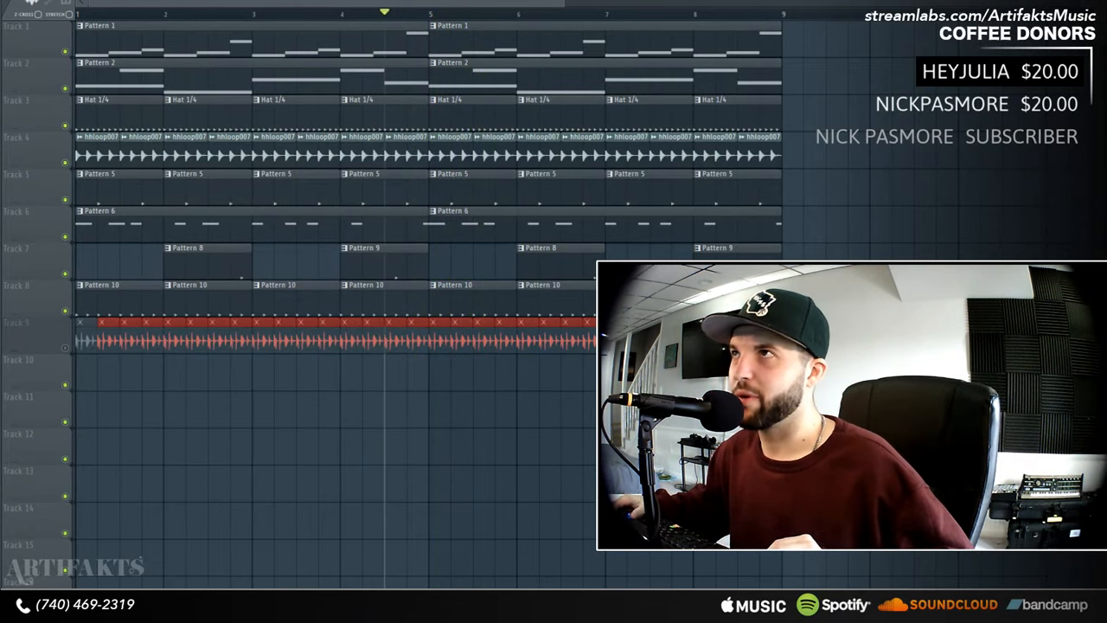
- Route the hhloop_croup_03b channel to mixer track 13
{"action": "key", "text": "F9"}
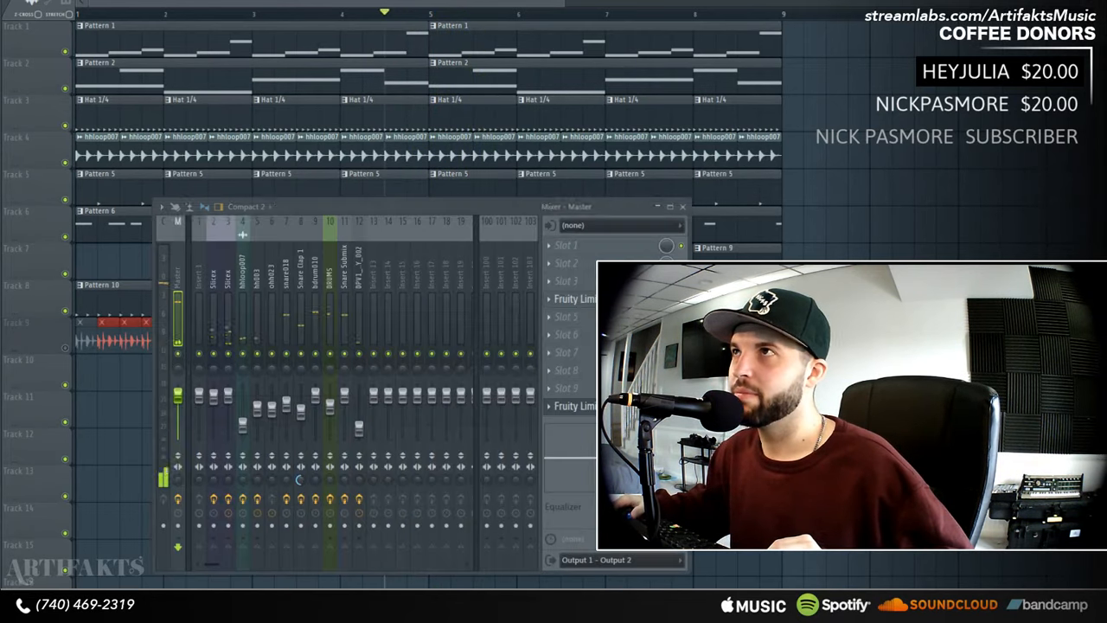
{"action": "right_click", "coordinate": [377, 282]}
{"action": "mouse_move", "coordinate": [441, 332]}
{"action": "left_click", "coordinate": [534, 328]}
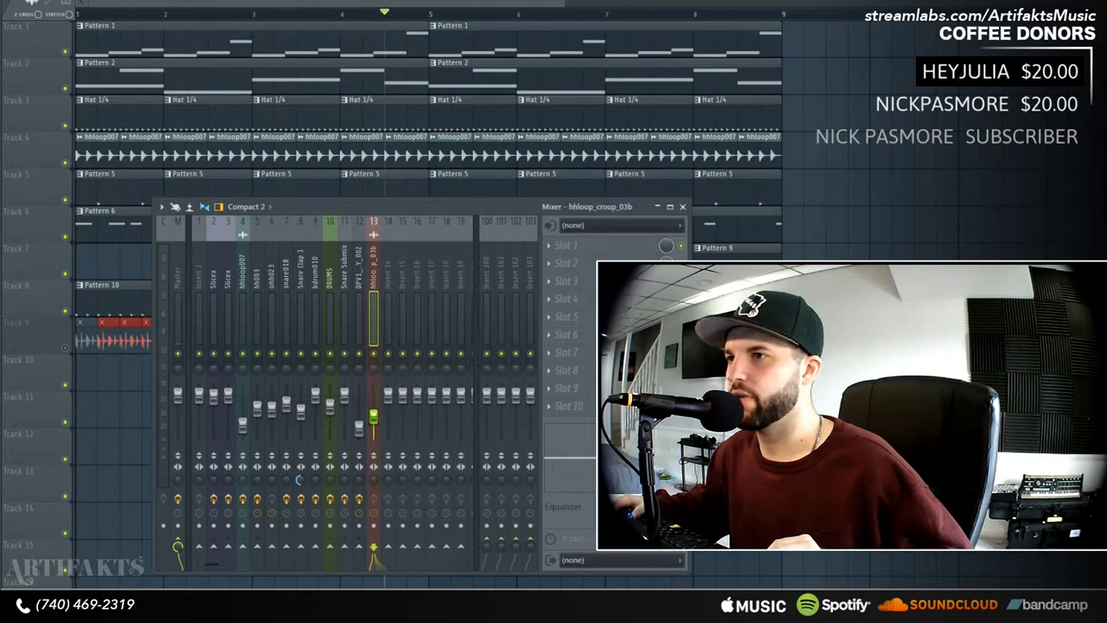
- Sidechain the bdrum010 and snare018 mixer tracks to the hhloop_croup_03b track
{"action": "left_click", "coordinate": [247, 283]}
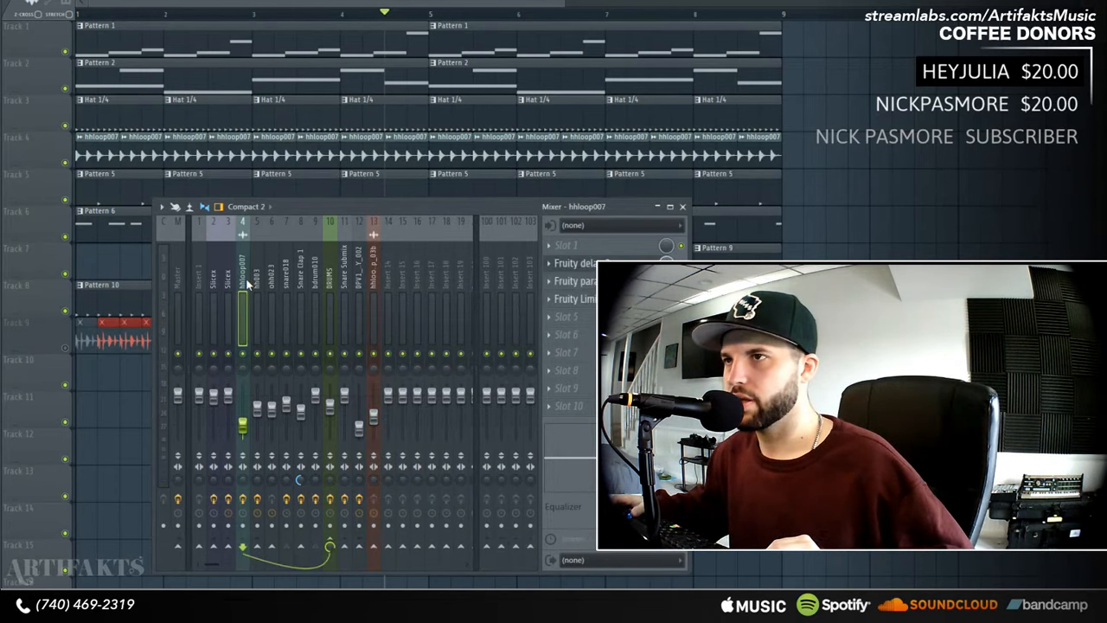
{"action": "left_click", "coordinate": [313, 283]}
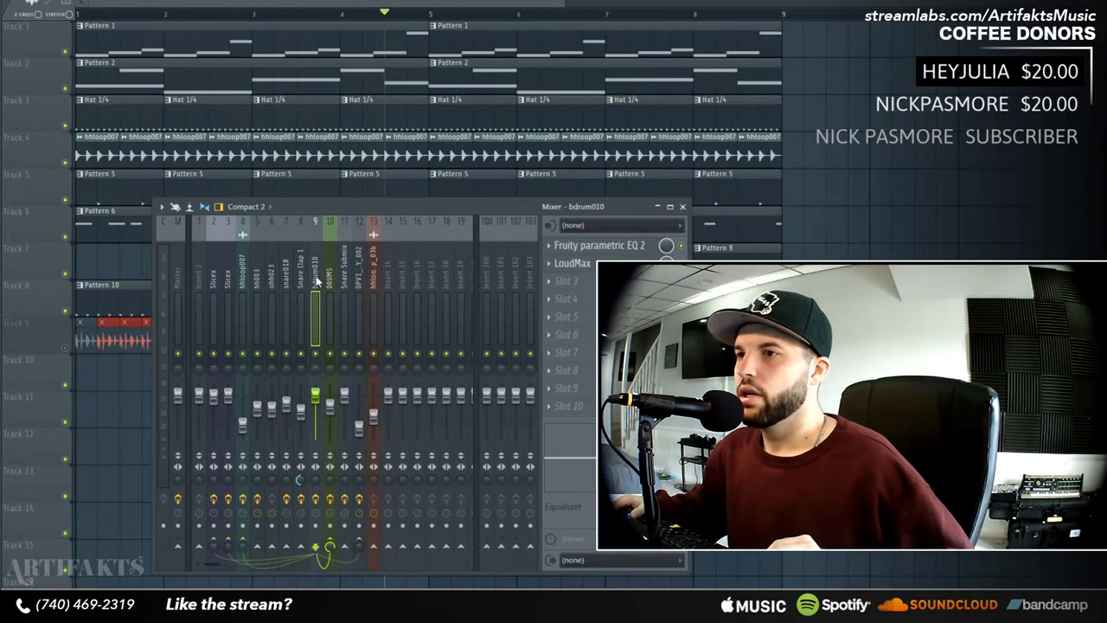
{"action": "right_click", "coordinate": [375, 548]}
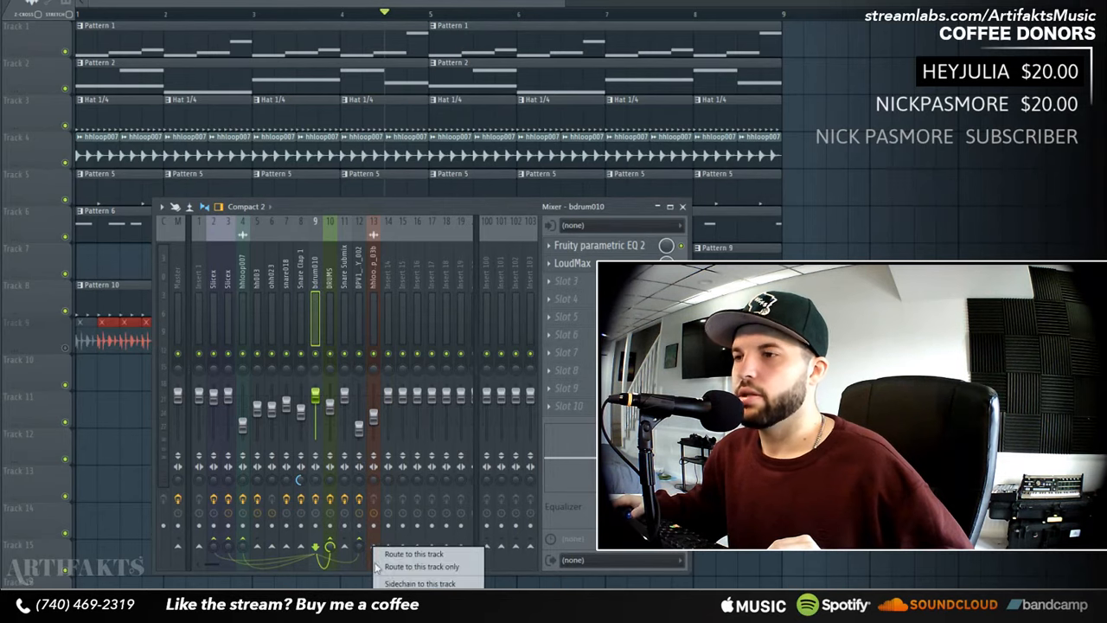
{"action": "left_click", "coordinate": [387, 584]}
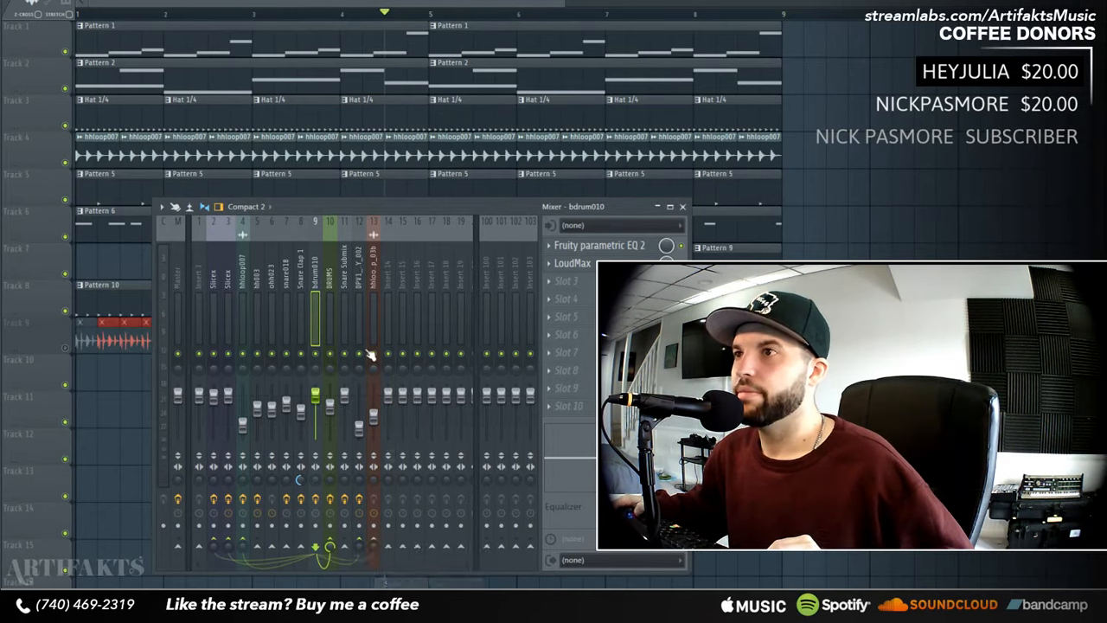
{"action": "left_click", "coordinate": [292, 270]}
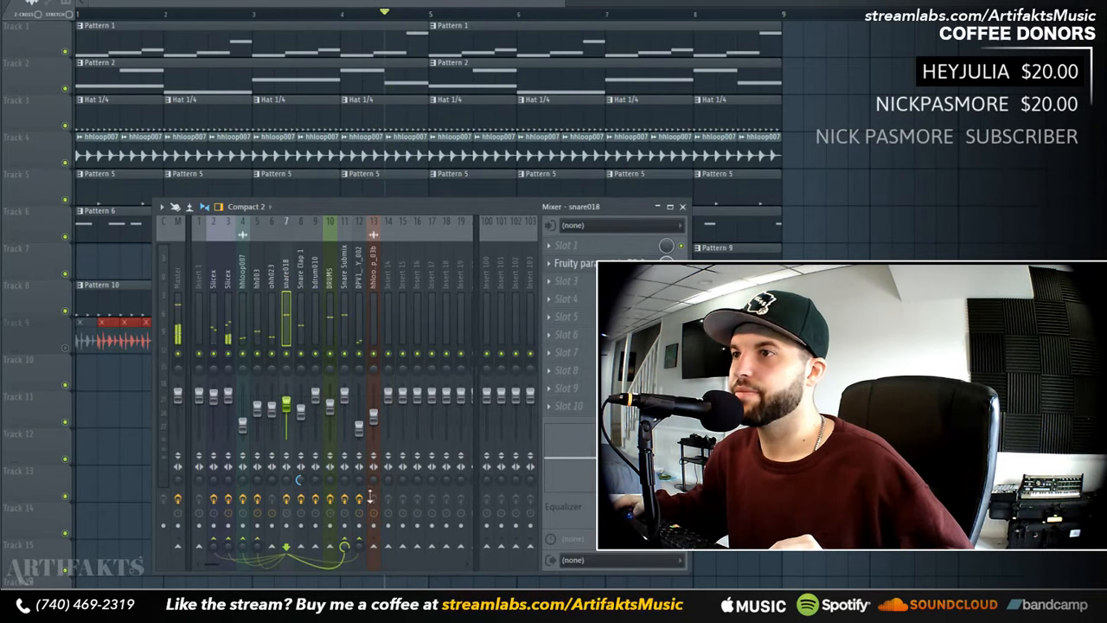
{"action": "right_click", "coordinate": [375, 549]}
{"action": "left_click", "coordinate": [386, 584]}
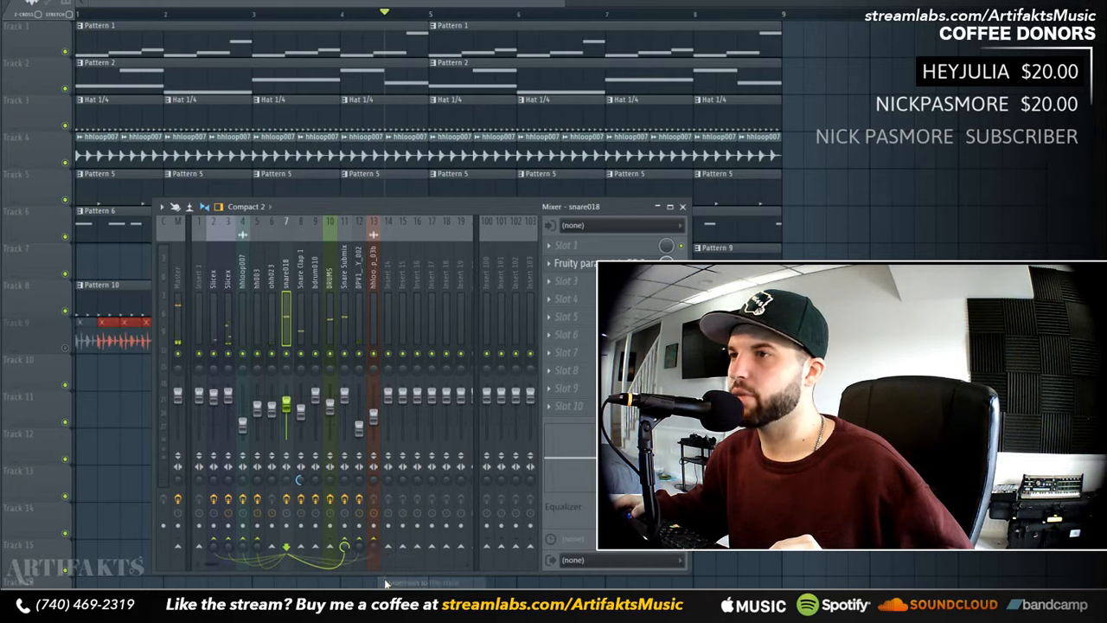
- Add a Fruity Limiter to hhloop_croup_03b's slot 3 in compressor mode with sidechain 1, raise its attack and ratio and lower its threshold
{"action": "left_click", "coordinate": [376, 287]}
{"action": "key", "text": "space"}
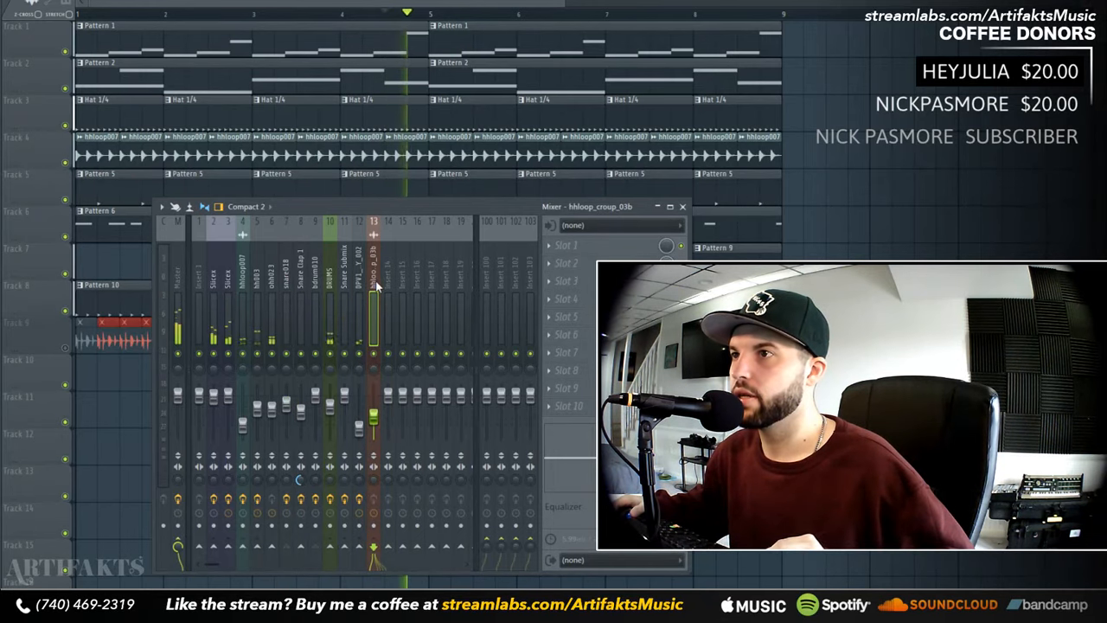
{"action": "key", "text": "space"}
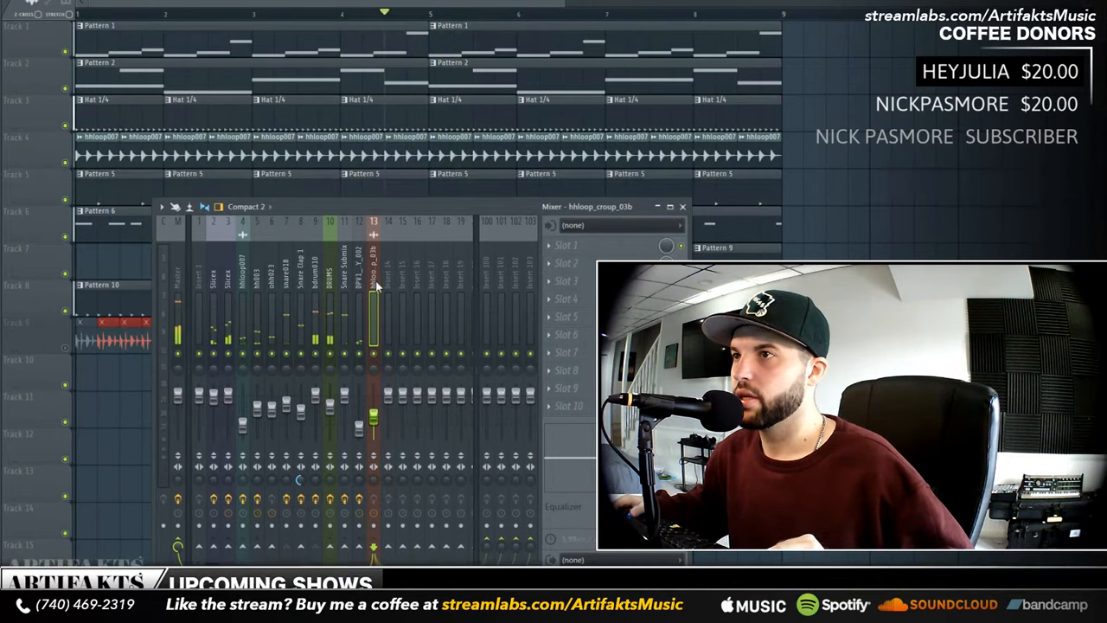
{"action": "left_click", "coordinate": [551, 285]}
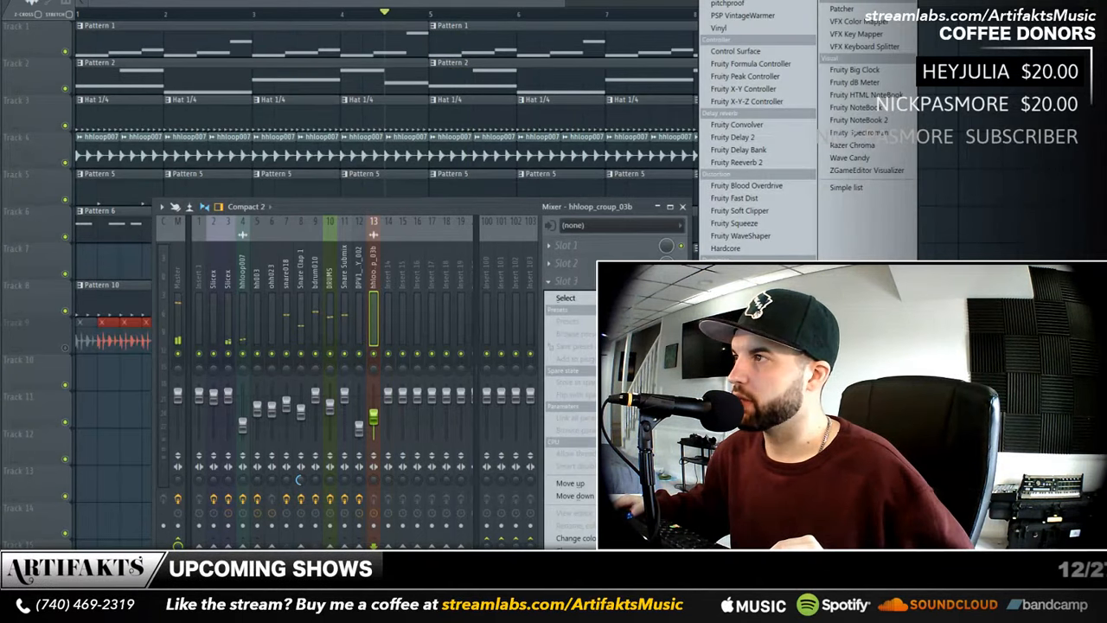
{"action": "left_click", "coordinate": [738, 285]}
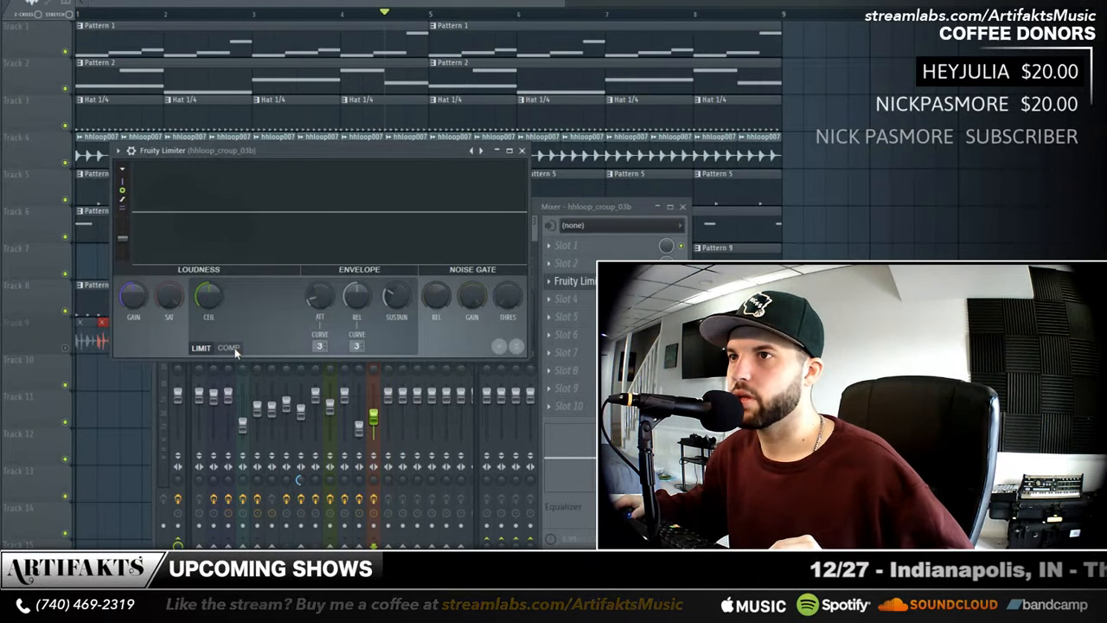
{"action": "left_click", "coordinate": [234, 348]}
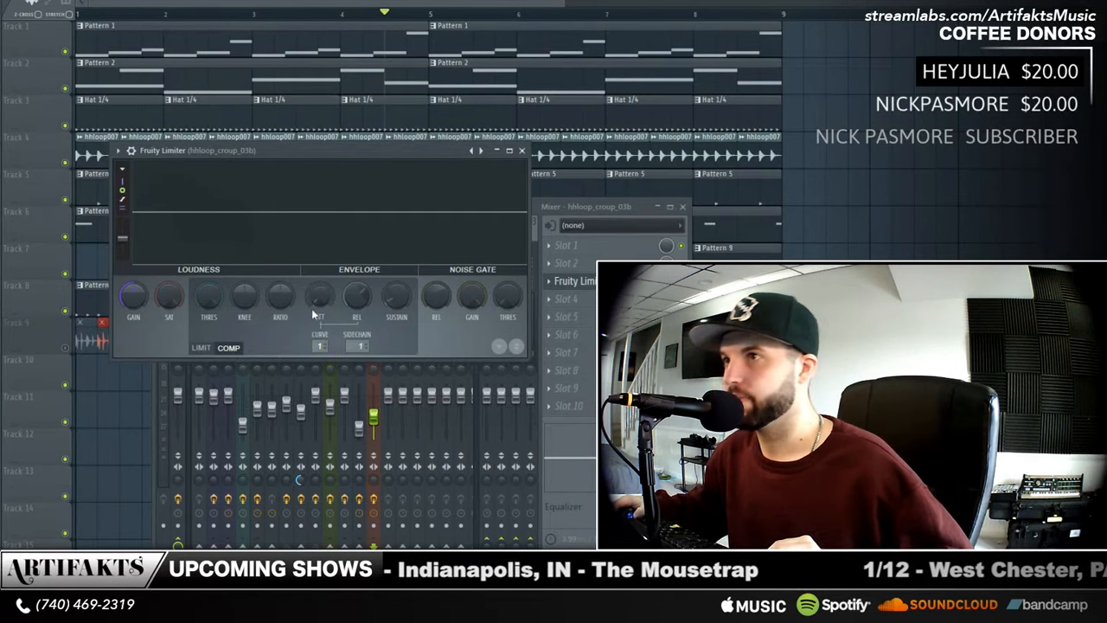
{"action": "left_click_drag", "start_coordinate": [313, 297], "coordinate": [313, 266]}
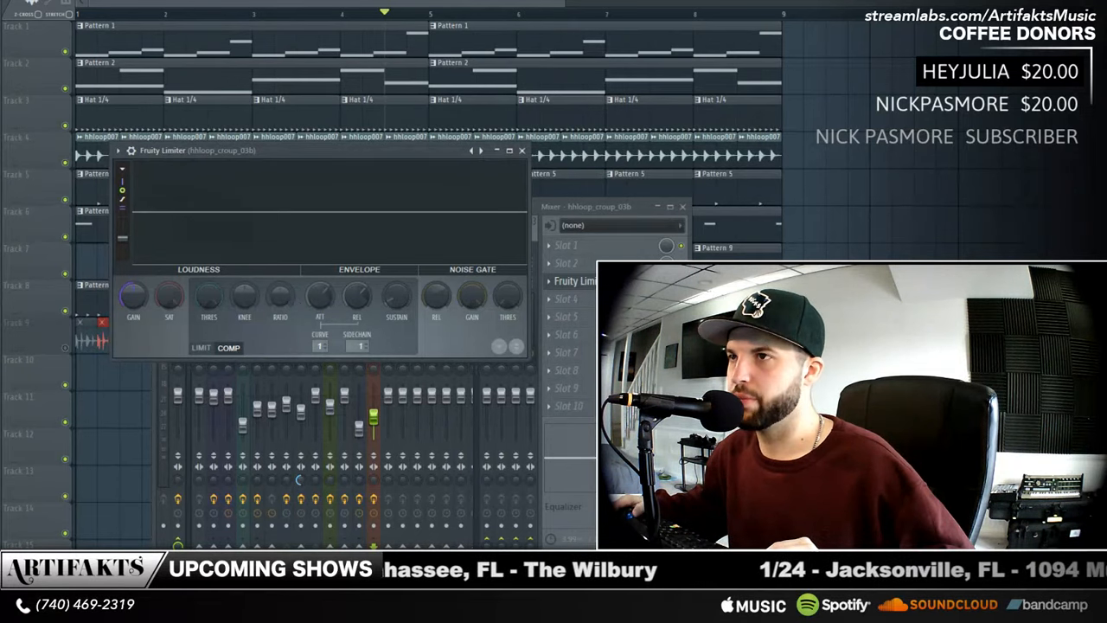
{"action": "left_click_drag", "start_coordinate": [207, 298], "coordinate": [208, 332]}
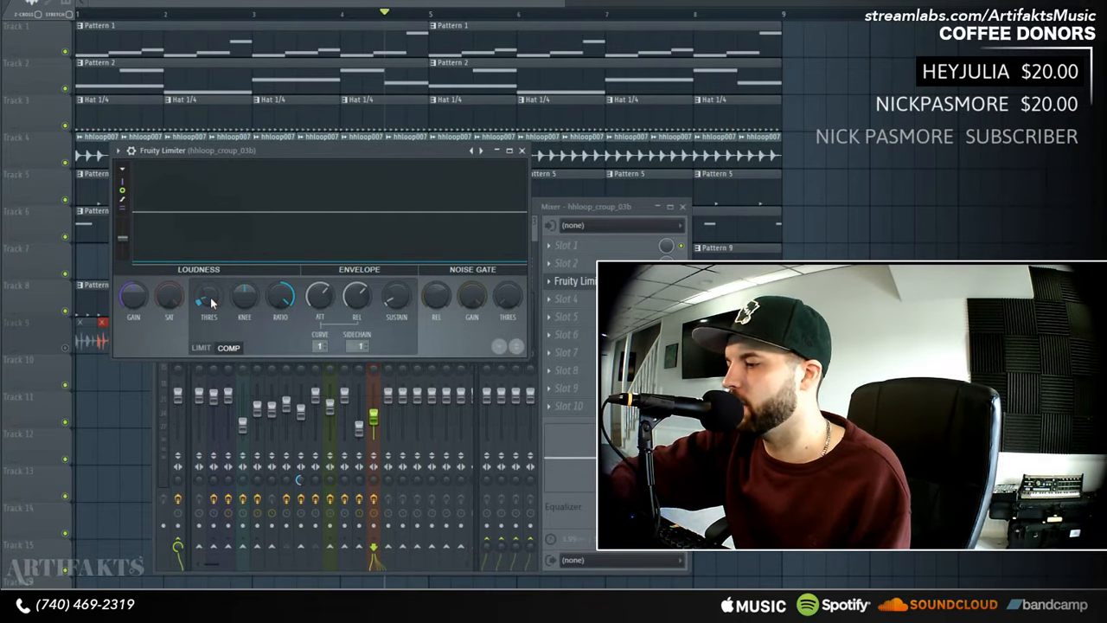
- Close the limiter, unmute track 9, slightly lower the hhloop_croup_03b mixer level and play the beat
{"action": "left_click", "coordinate": [522, 151]}
{"action": "left_click", "coordinate": [65, 348]}
{"action": "left_click_drag", "start_coordinate": [373, 417], "coordinate": [375, 421]}
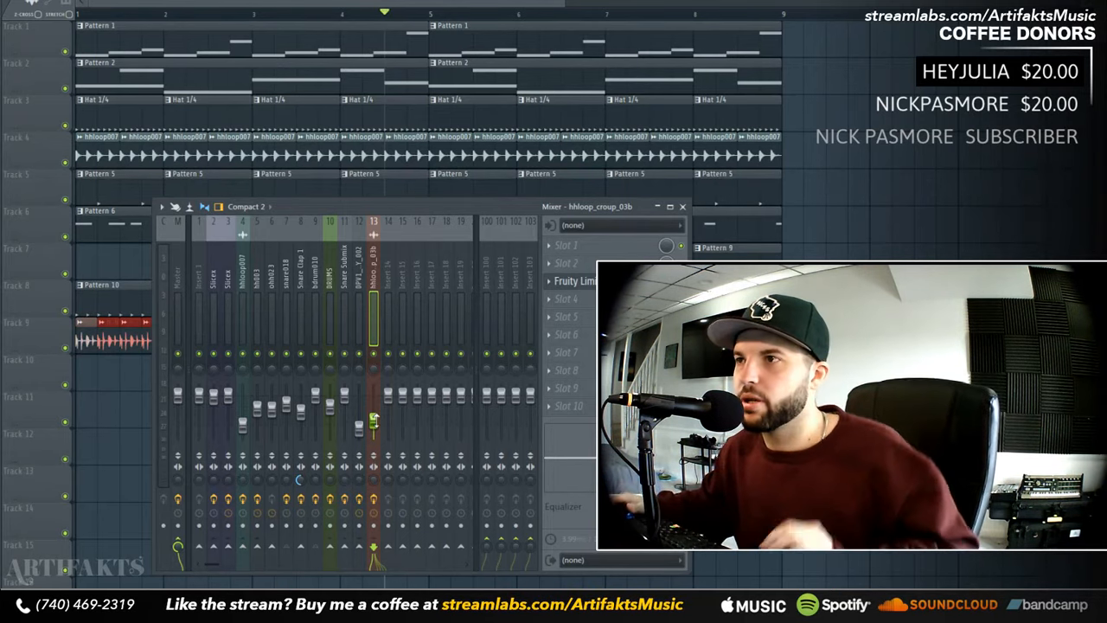
{"action": "key", "text": "space"}
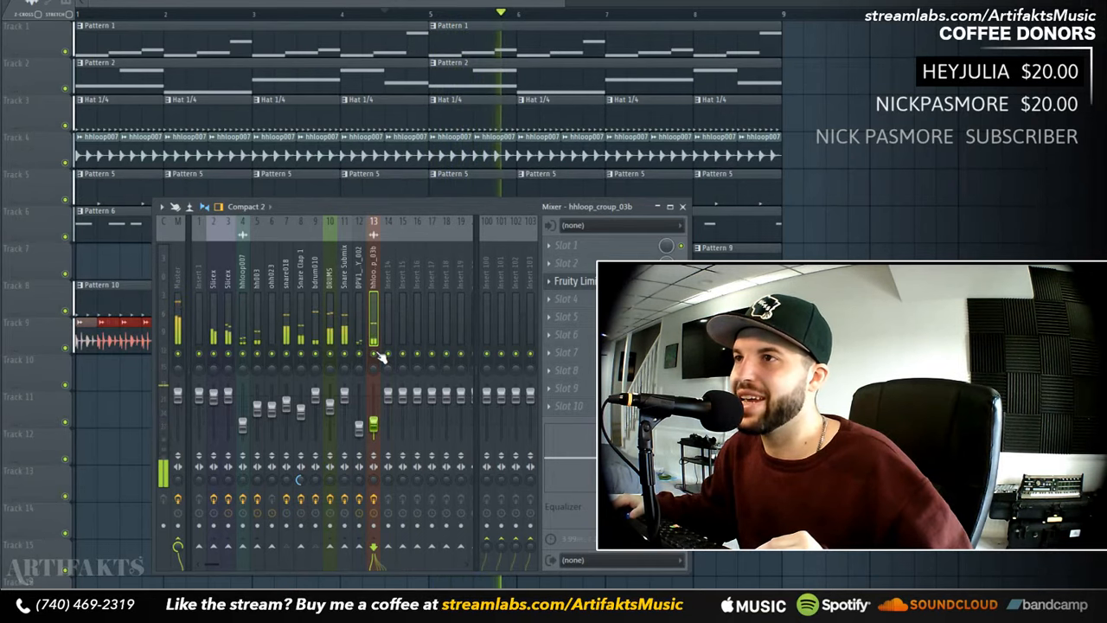
- Play the beat in short passes, toggling the hhloop_croup_03b mixer track to judge it in the mix, and stop playback
{"action": "key", "text": "space"}
{"action": "key", "text": "space"}
{"action": "key", "text": "space"}
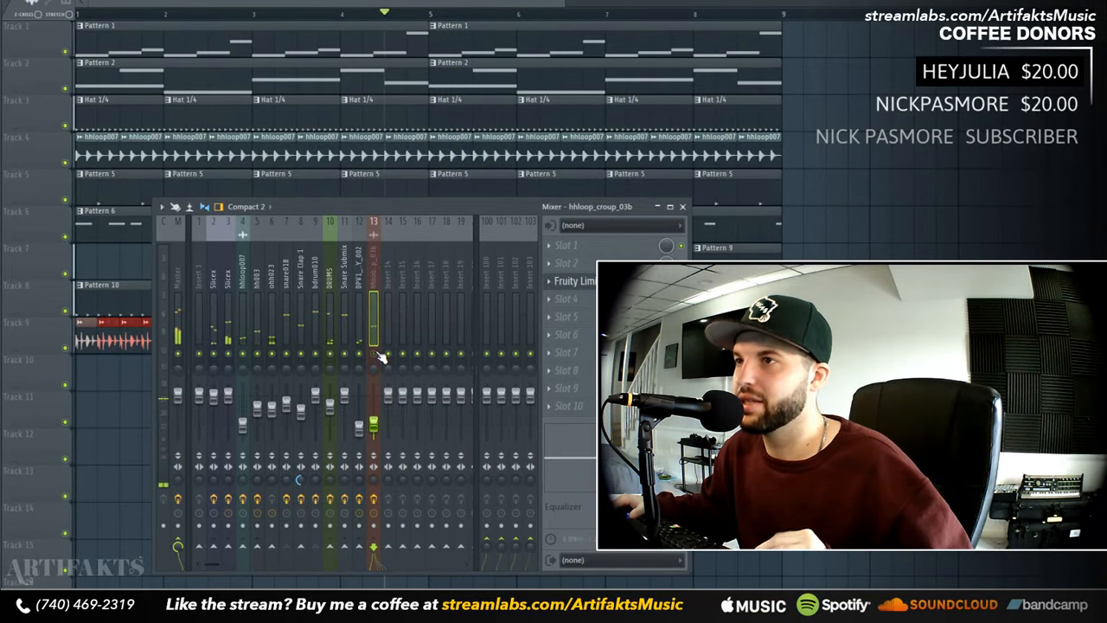
{"action": "key", "text": "space"}
{"action": "key", "text": "space"}
{"action": "left_click", "coordinate": [376, 353]}
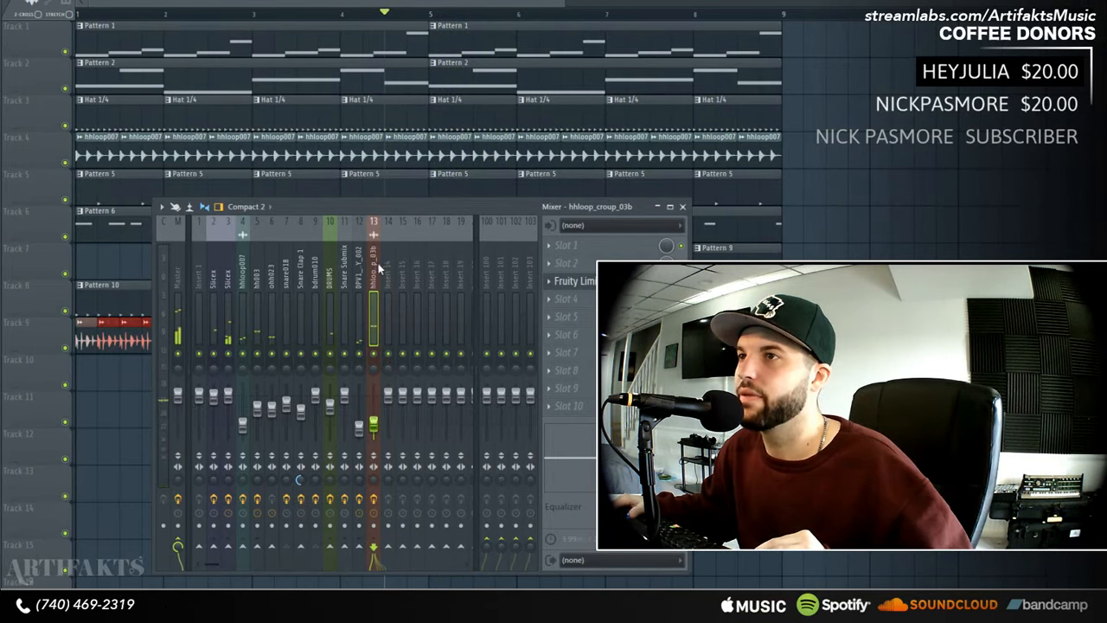
{"action": "key", "text": "space"}
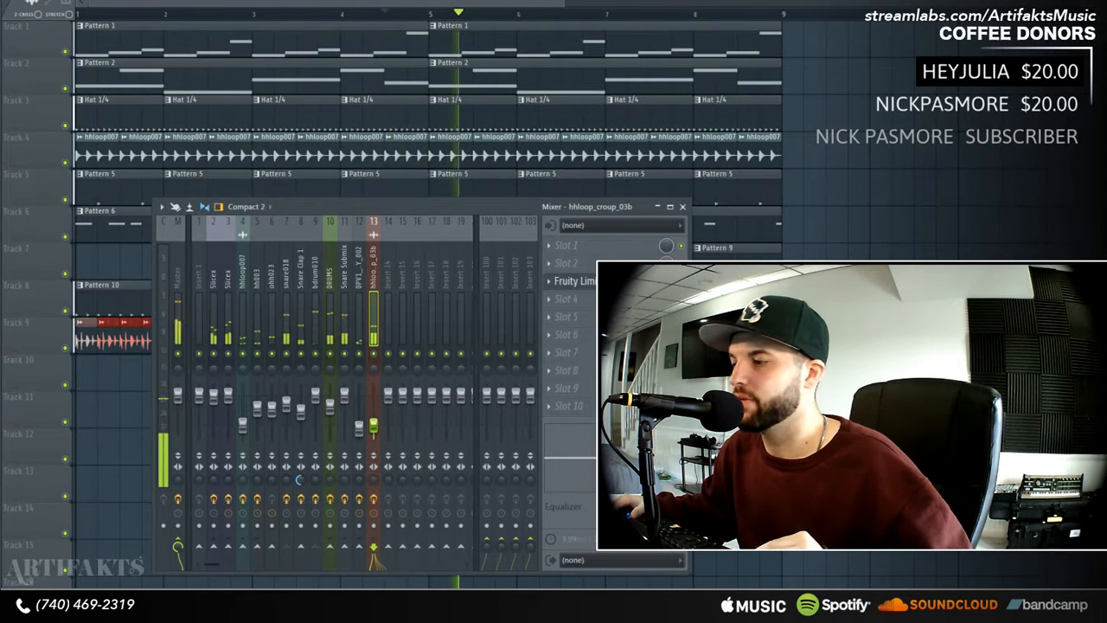
{"action": "key", "text": "space"}
- Inspect the bdrum010 track's sidechain routing and watch the hhloop_croup_03b Fruity Limiter during playback, closing the limiter and stopping playback
{"action": "left_click", "coordinate": [315, 285]}
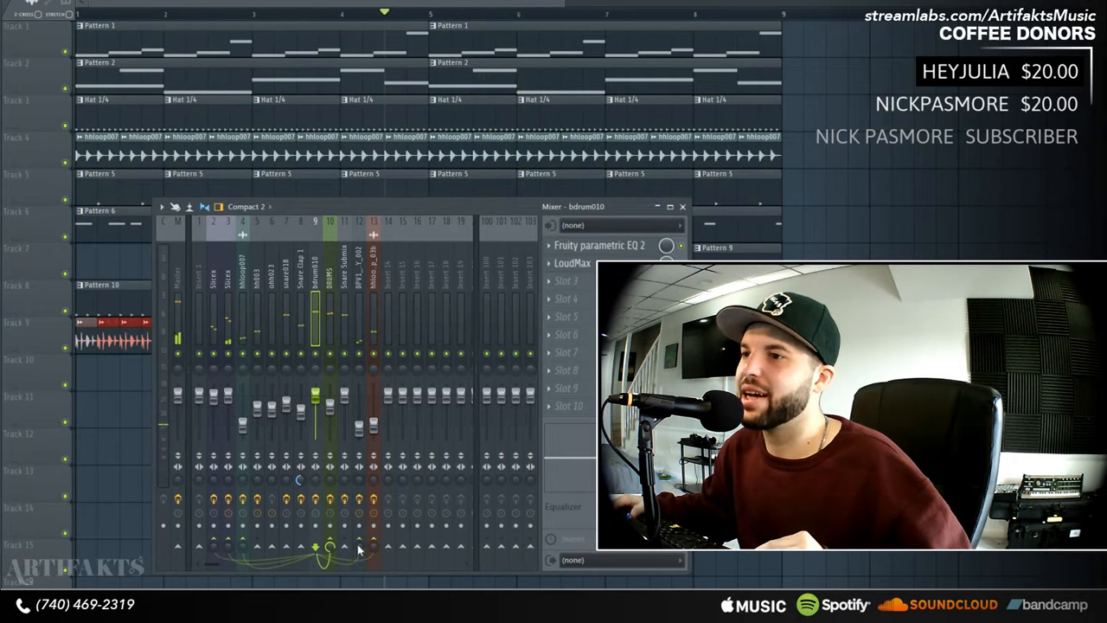
{"action": "left_click", "coordinate": [372, 267]}
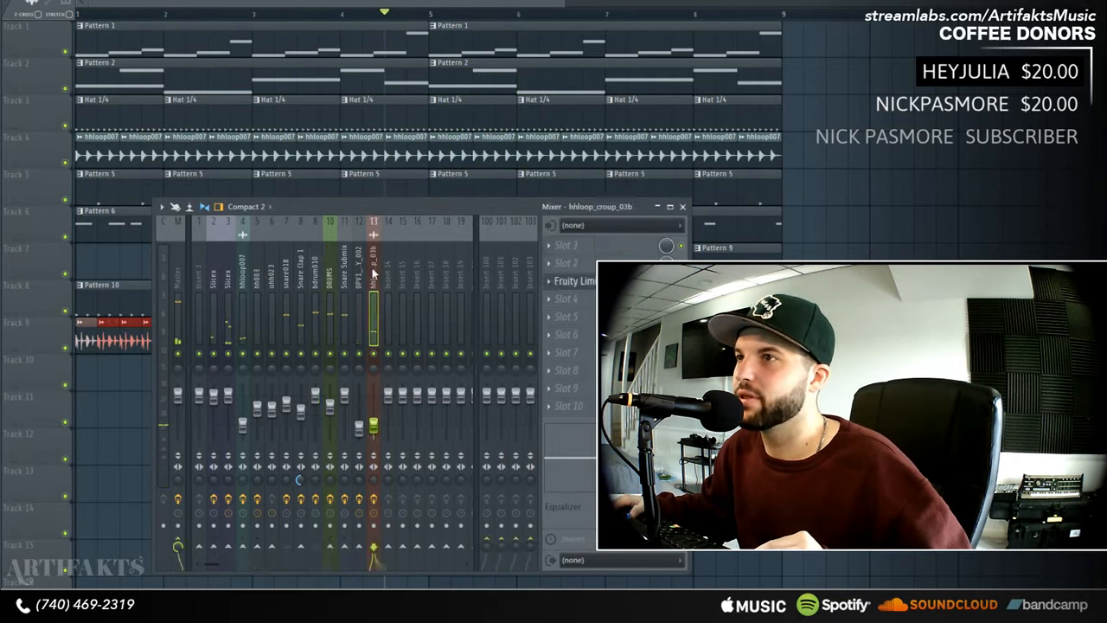
{"action": "left_click", "coordinate": [586, 284]}
{"action": "key", "text": "space"}
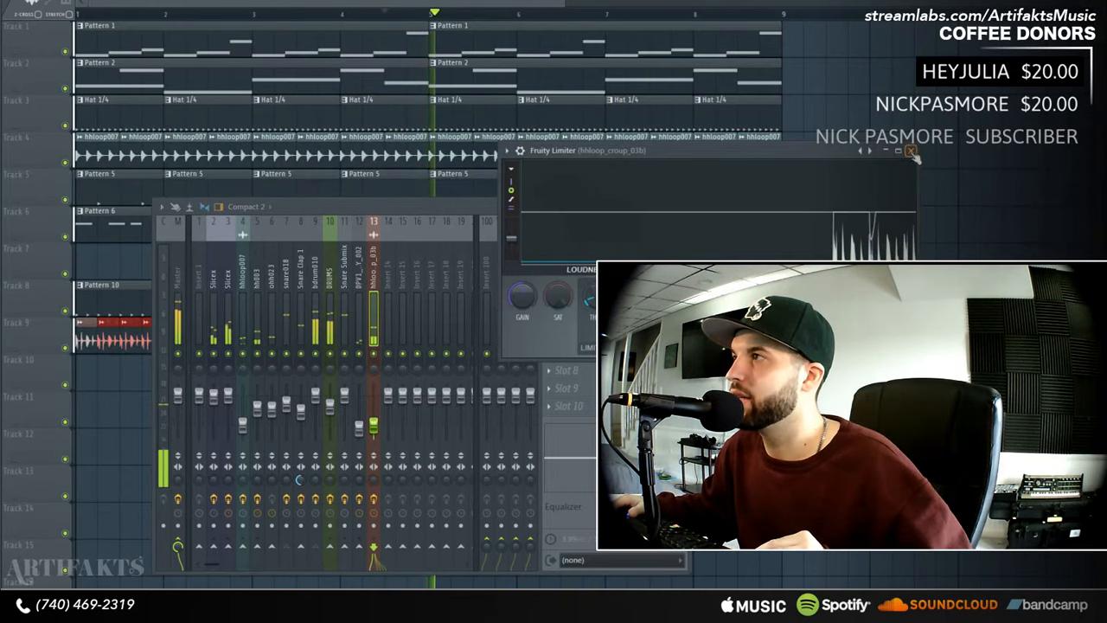
{"action": "left_click", "coordinate": [912, 152]}
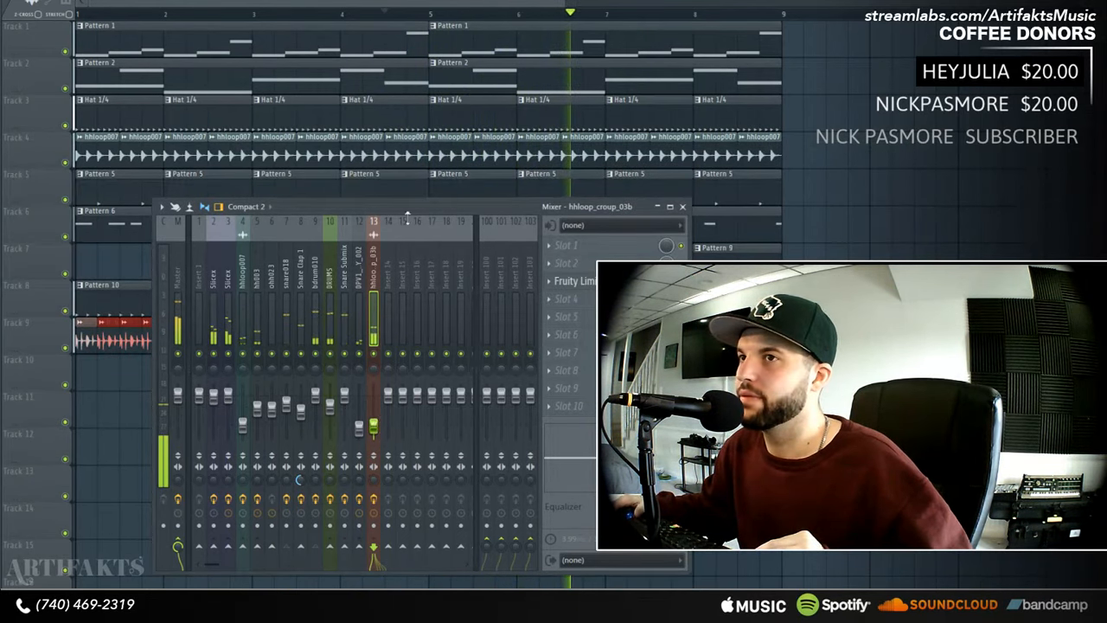
{"action": "key", "text": "space"}
- Show all channels in the channel rack and add a 3x Osc instrument
{"action": "key", "text": "F6"}
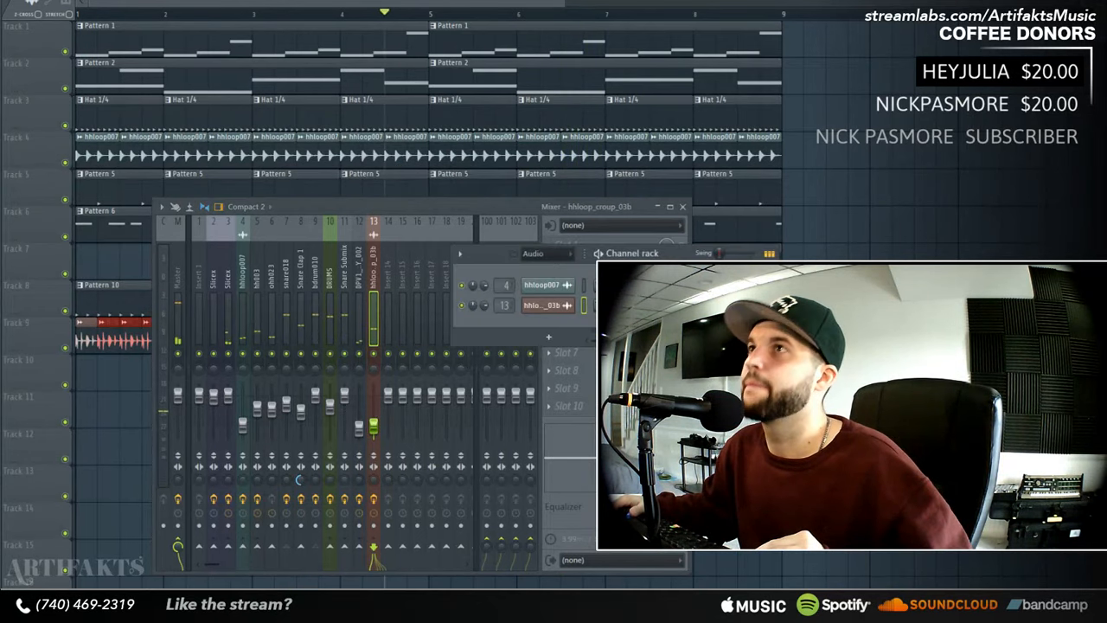
{"action": "left_click", "coordinate": [558, 250]}
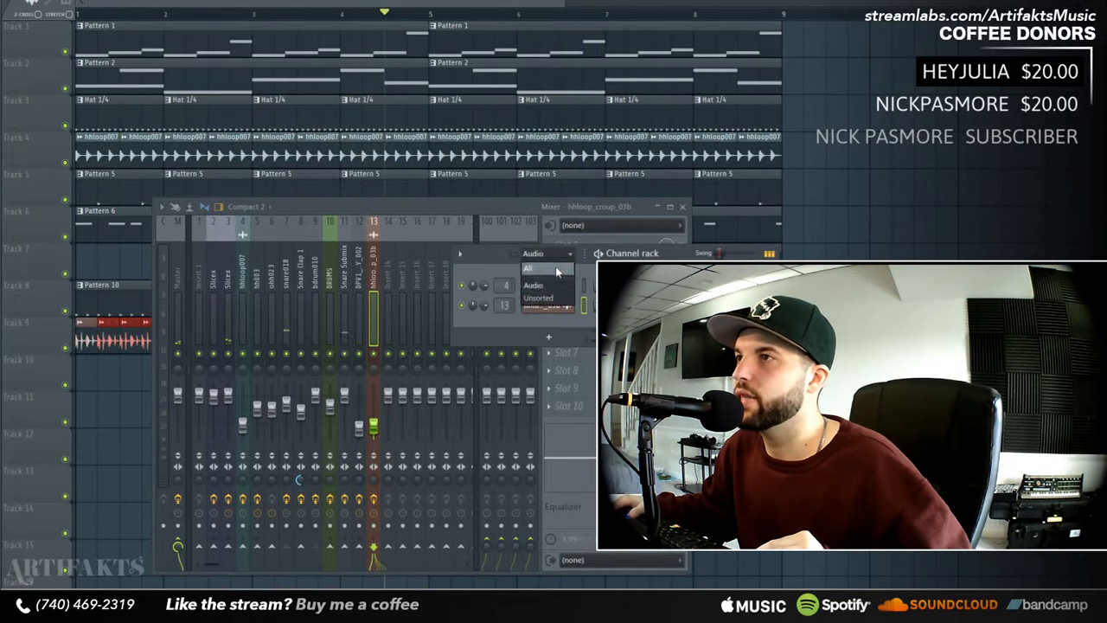
{"action": "left_click", "coordinate": [555, 267]}
{"action": "left_click", "coordinate": [549, 516]}
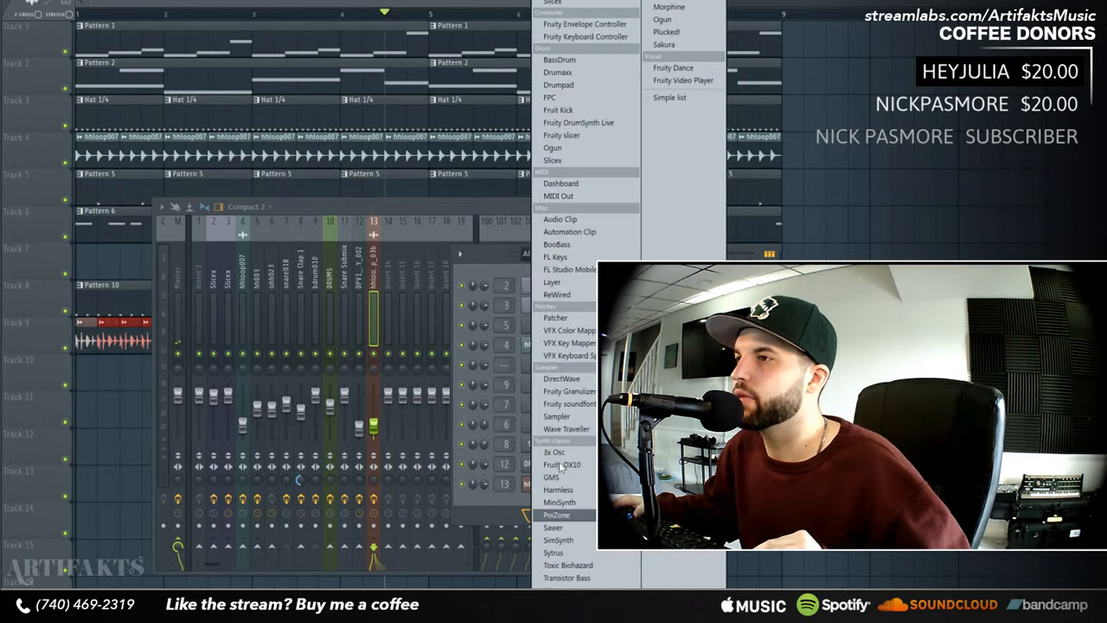
{"action": "left_click", "coordinate": [554, 451]}
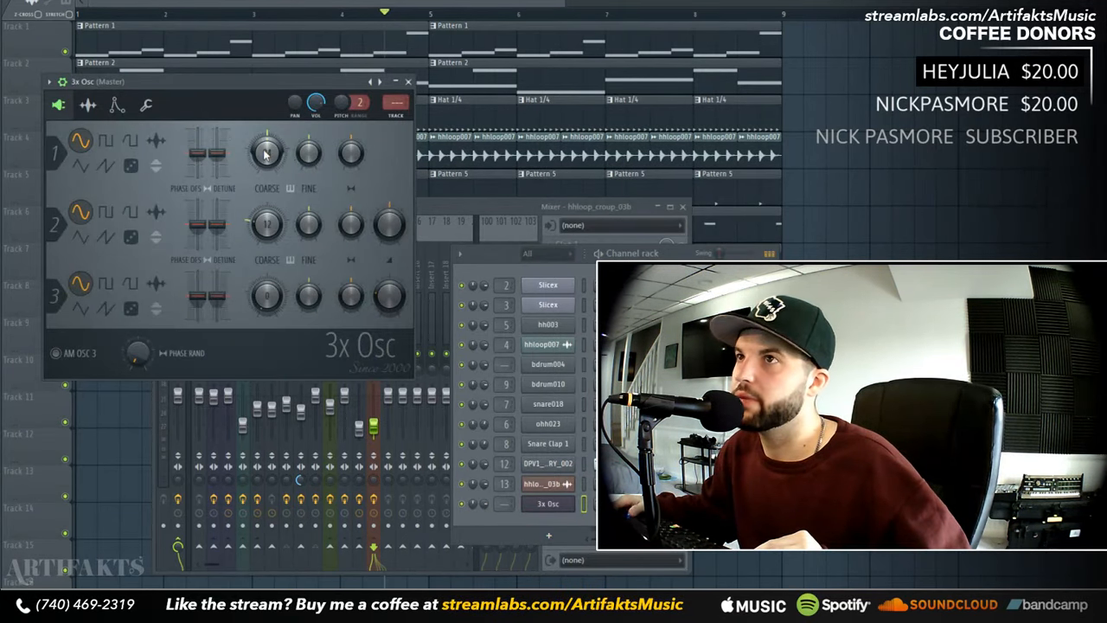
- Adjust the 3x Osc's coarse tuning, close its window and stop the beat
{"action": "left_click_drag", "start_coordinate": [266, 154], "coordinate": [267, 225]}
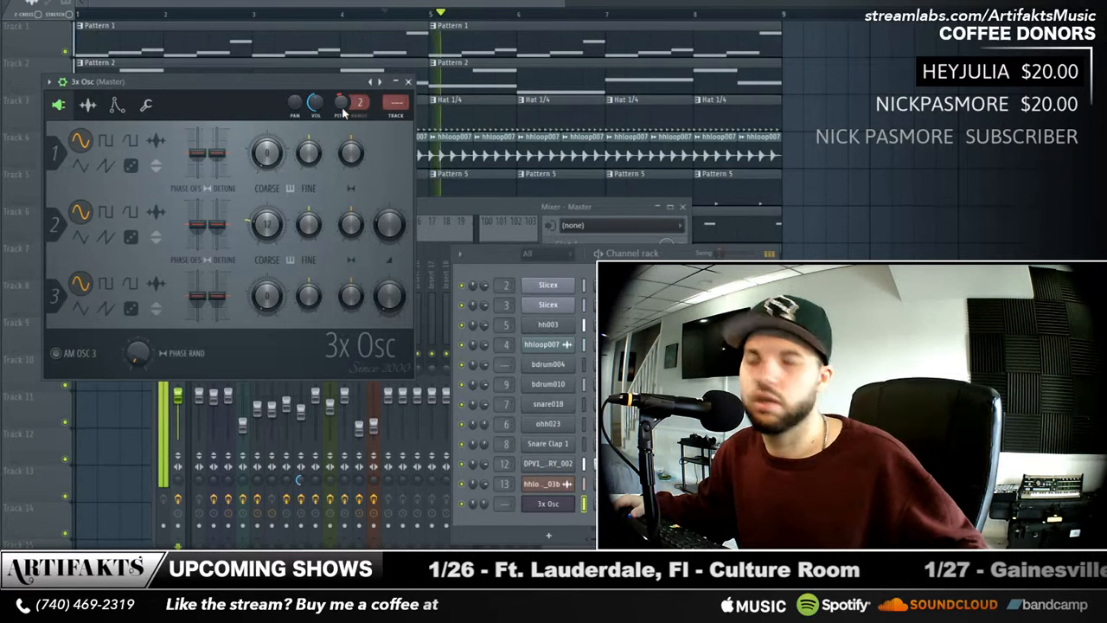
{"action": "left_click", "coordinate": [408, 81]}
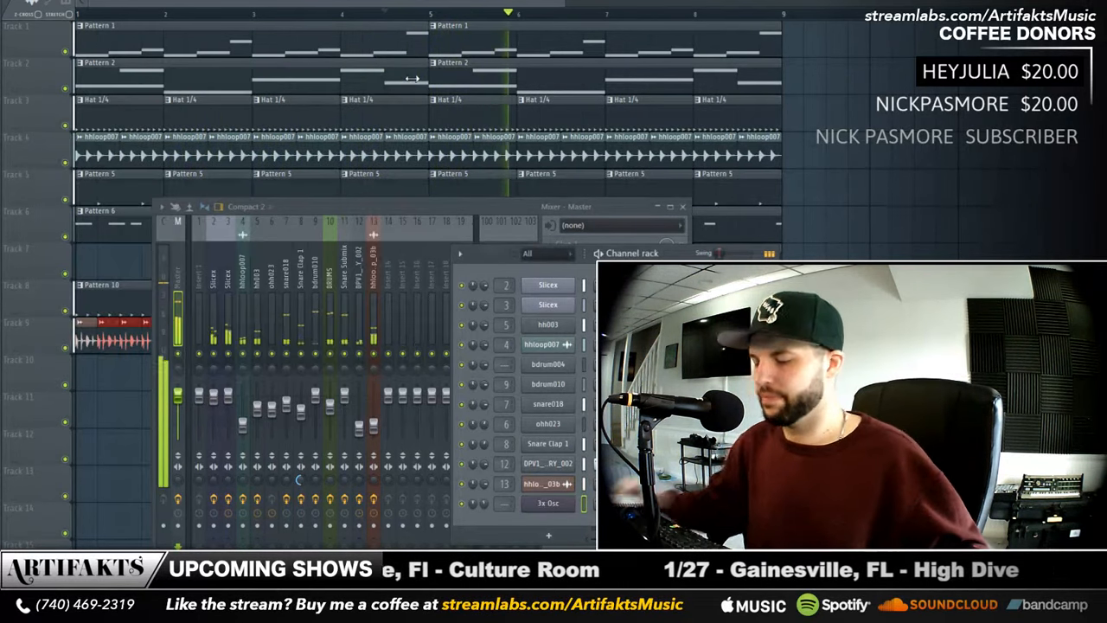
{"action": "key", "text": "space"}
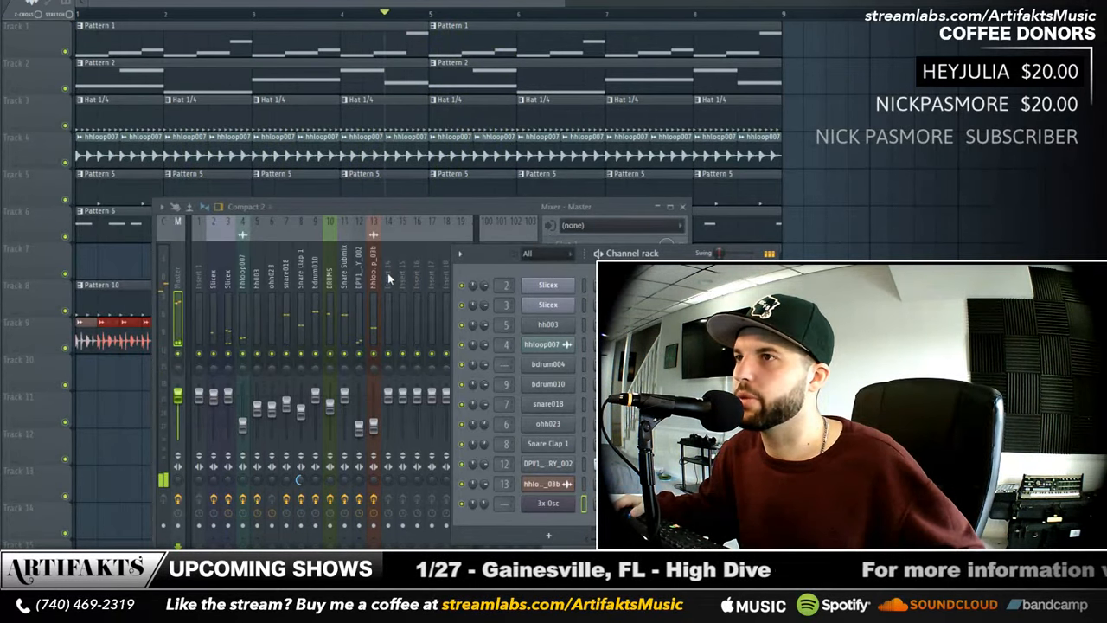
- Route the 3x Osc channel to mixer track 14 and add Fruity Fast Dist in its slot 2
{"action": "right_click", "coordinate": [388, 272]}
{"action": "left_click", "coordinate": [553, 324]}
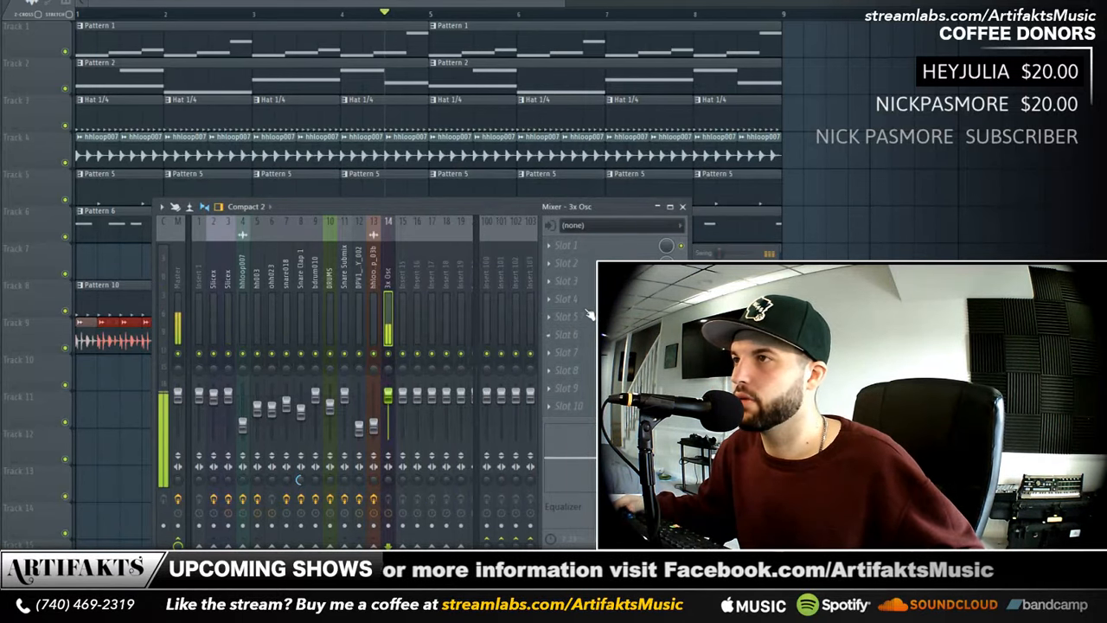
{"action": "left_click", "coordinate": [550, 264]}
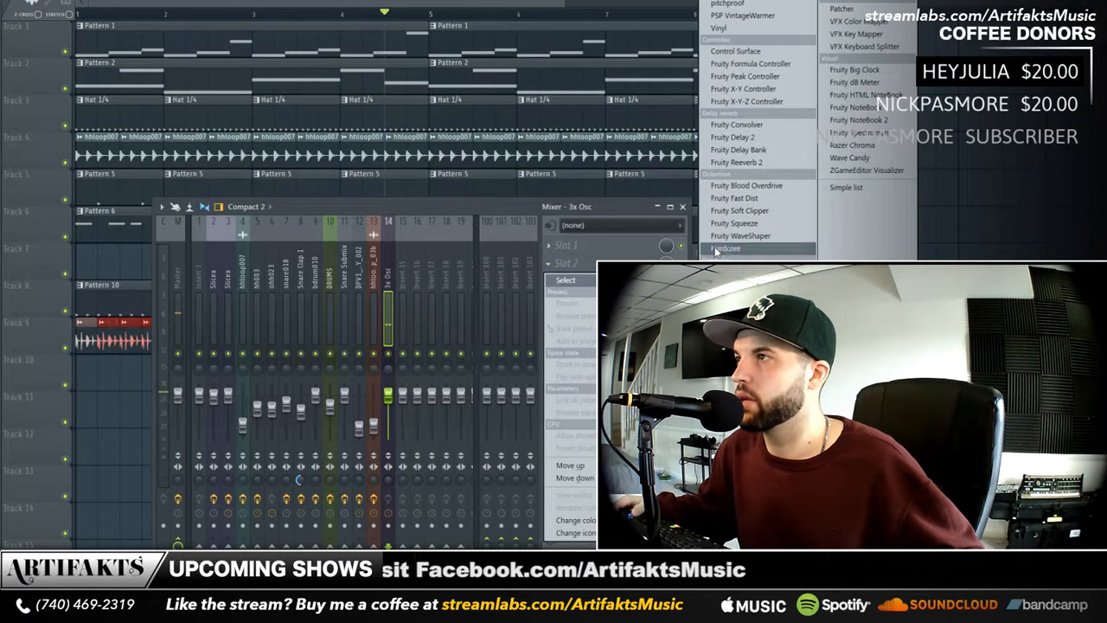
{"action": "left_click", "coordinate": [727, 198]}
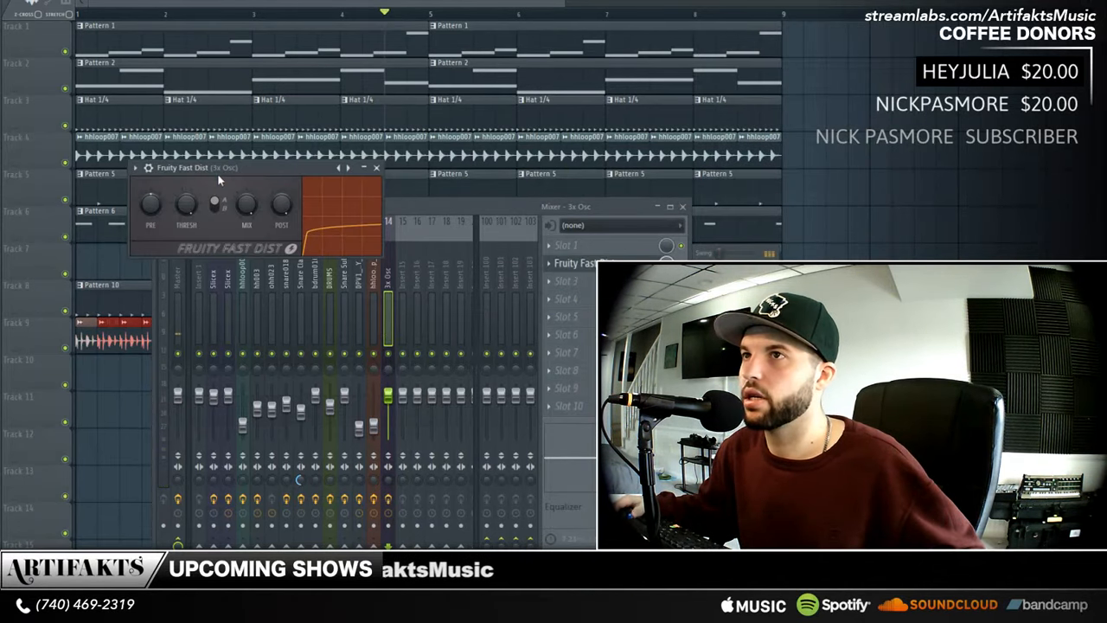
- Load the Something preset in Fruity Fast Dist and slightly lower the 3x Osc mixer track's level
{"action": "left_click", "coordinate": [135, 167]}
{"action": "mouse_move", "coordinate": [153, 207]}
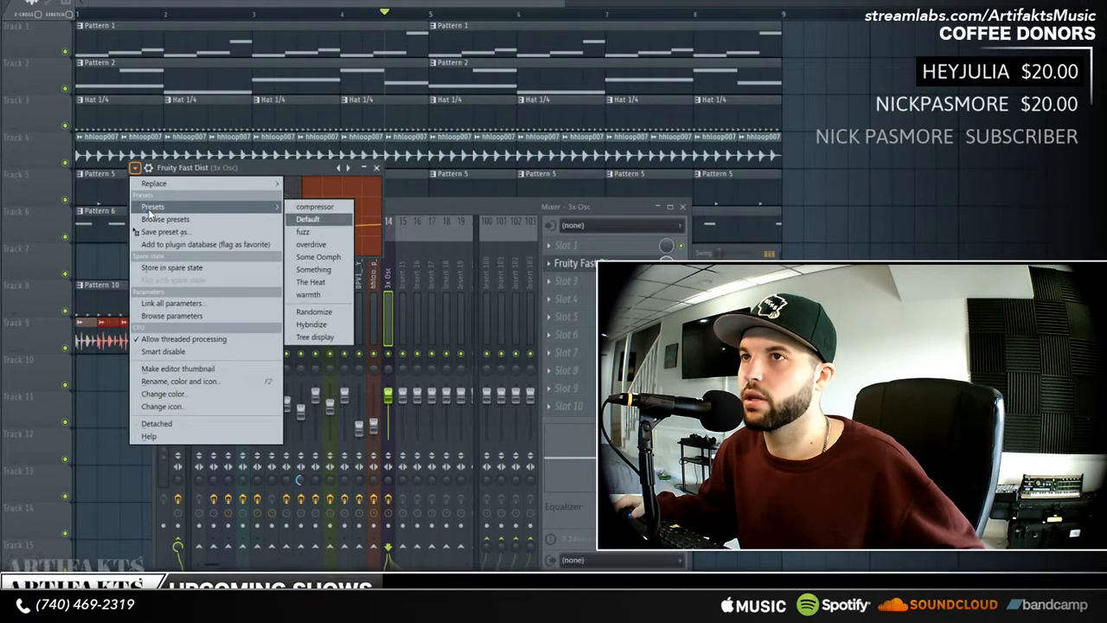
{"action": "left_click", "coordinate": [336, 269]}
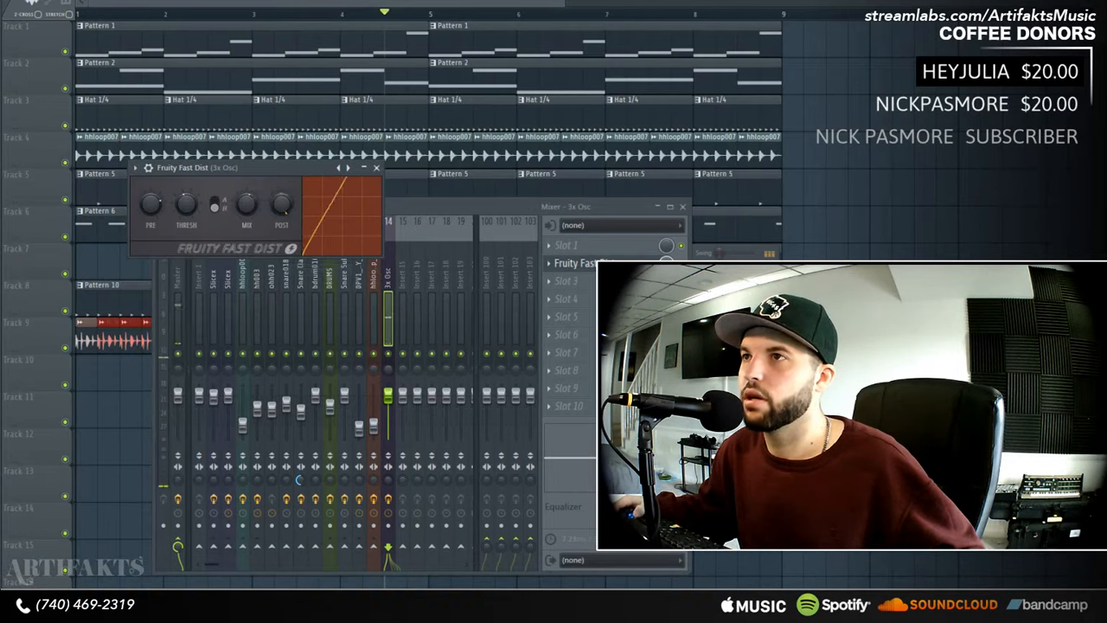
{"action": "right_click", "coordinate": [281, 221]}
{"action": "left_click", "coordinate": [295, 232]}
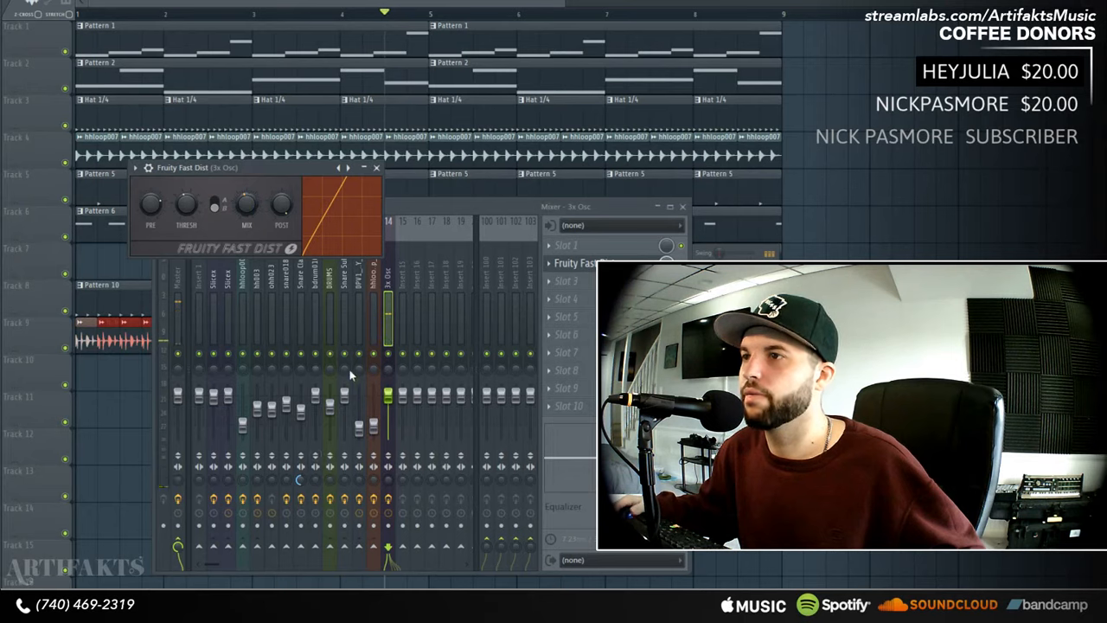
{"action": "left_click", "coordinate": [387, 395]}
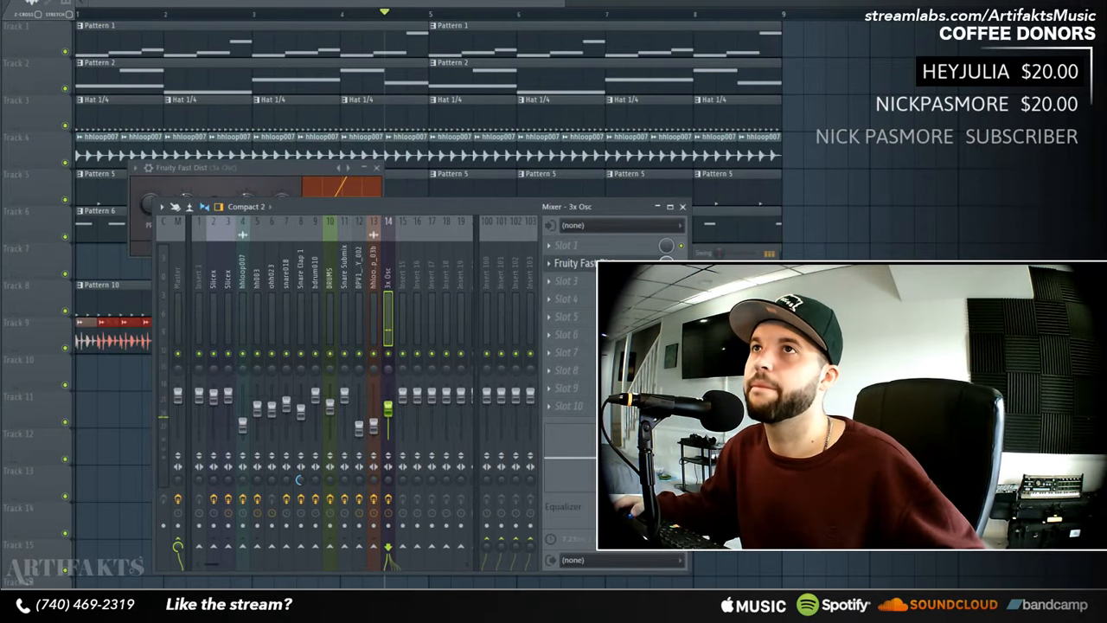
- Sidechain the bdrum010 and snare018 mixer tracks to the 3x Osc track
{"action": "left_click", "coordinate": [318, 287]}
{"action": "right_click", "coordinate": [391, 546]}
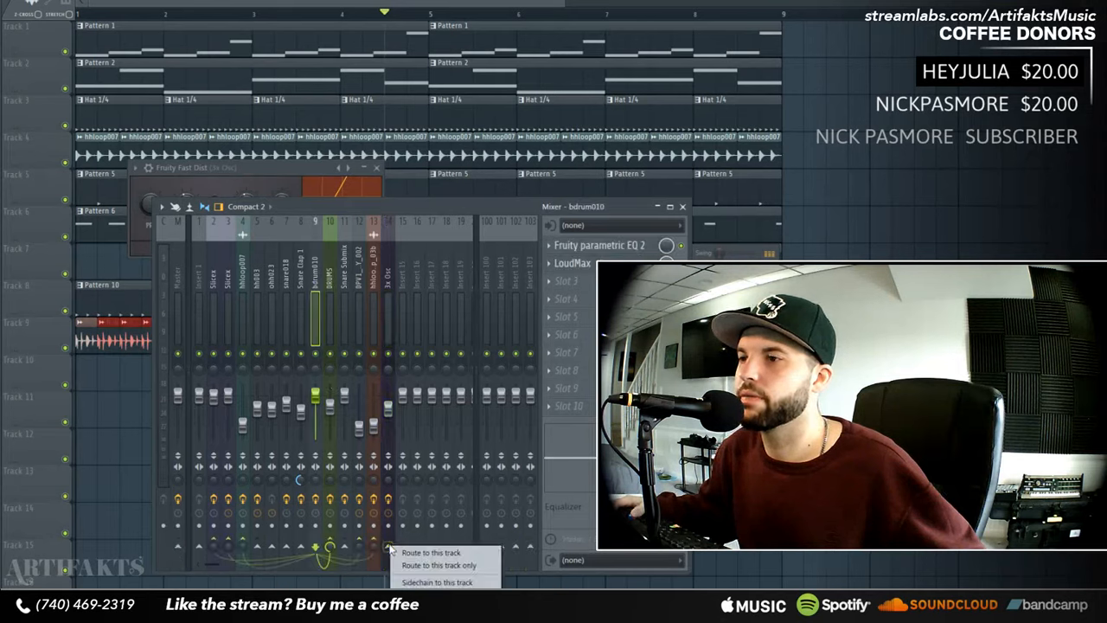
{"action": "left_click", "coordinate": [417, 582]}
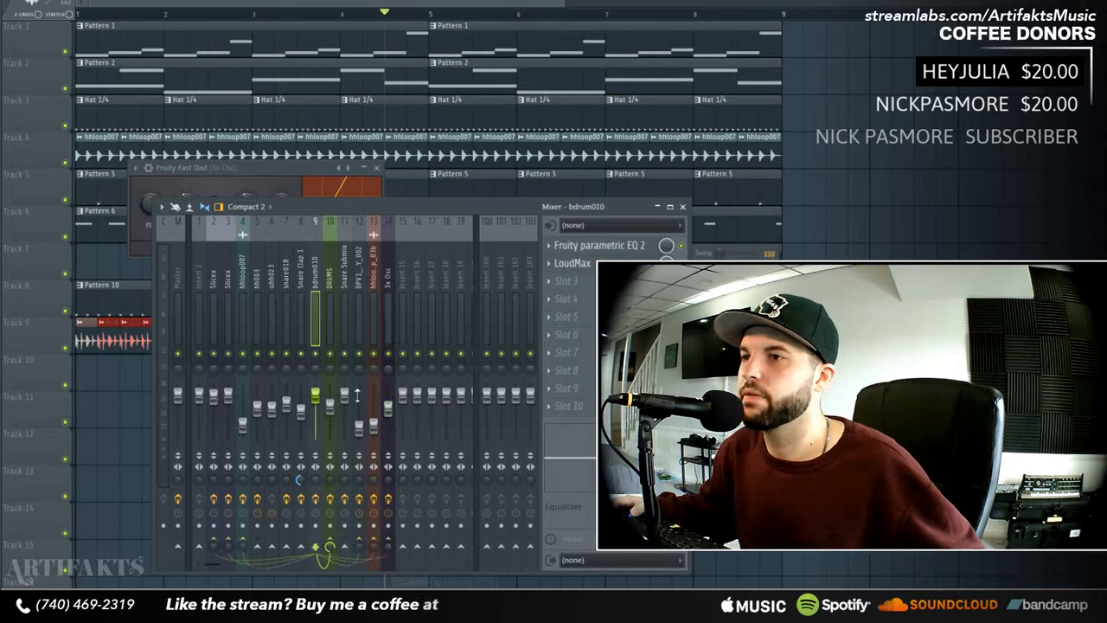
{"action": "left_click", "coordinate": [291, 275]}
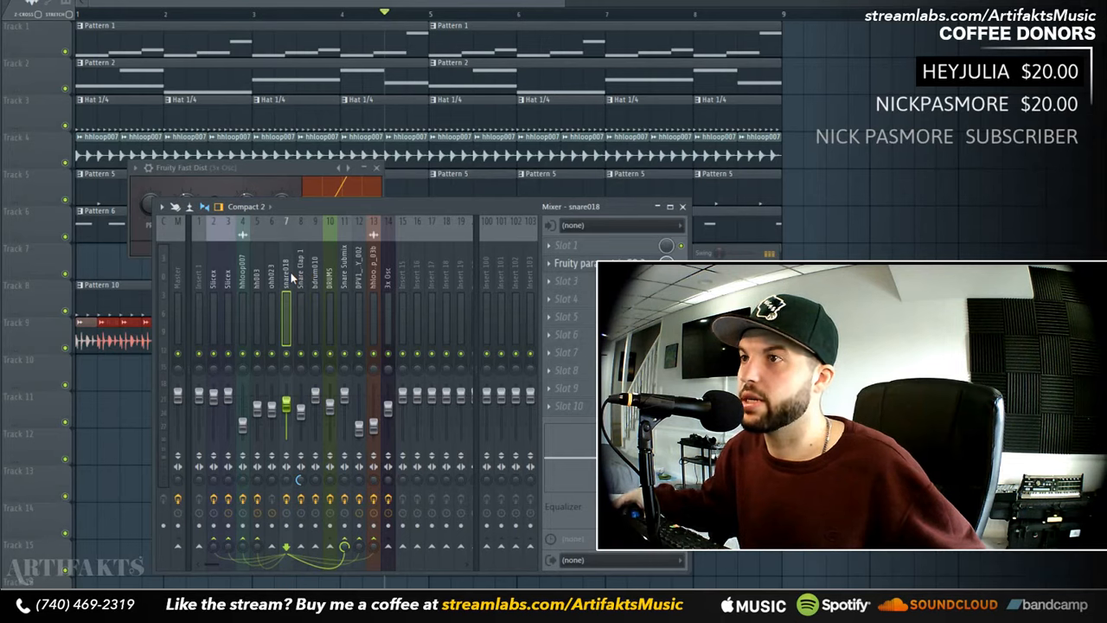
{"action": "right_click", "coordinate": [389, 547]}
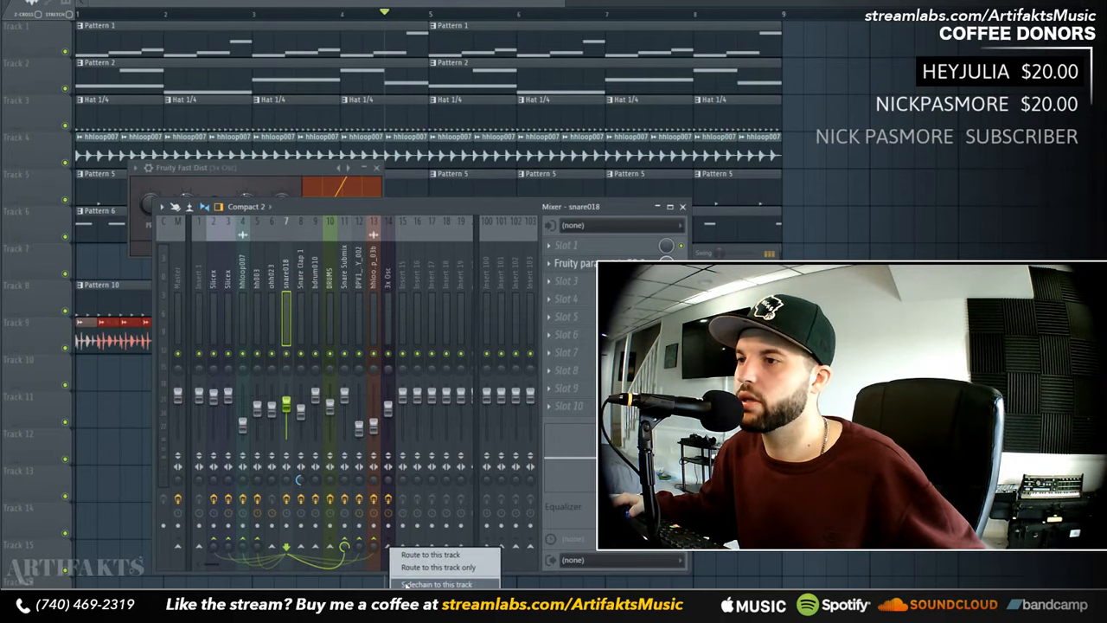
{"action": "left_click", "coordinate": [403, 584]}
- Add a Fruity Limiter to the 3x Osc track's slot 3 in compressor mode, lower its threshold, raise its ratio and set sidechain to 2
{"action": "left_click", "coordinate": [388, 273]}
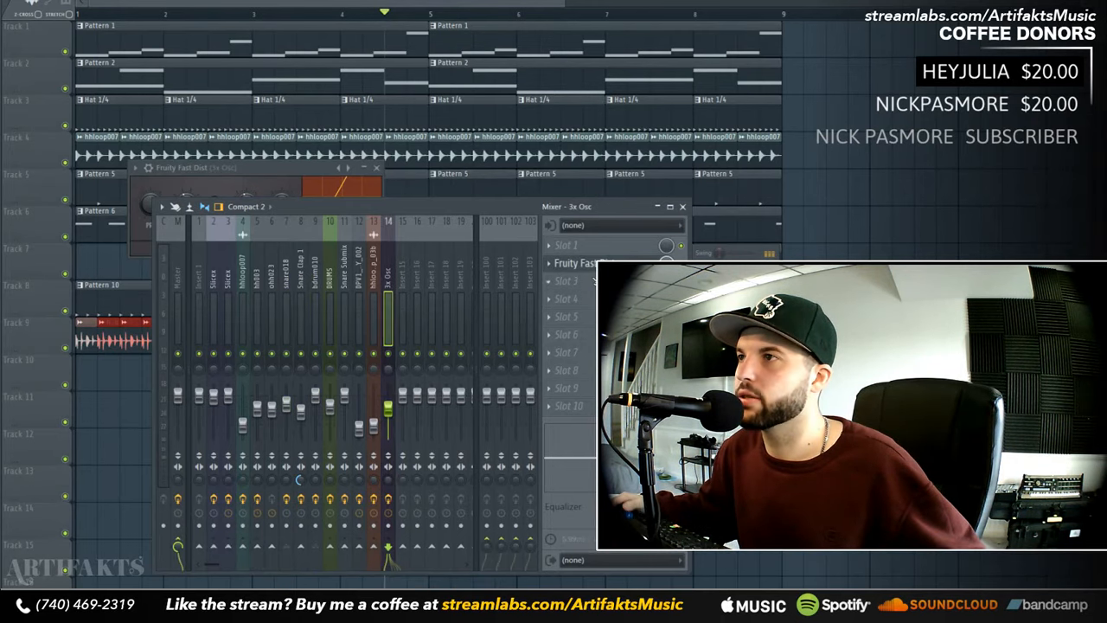
{"action": "left_click", "coordinate": [550, 283]}
{"action": "left_click", "coordinate": [736, 284]}
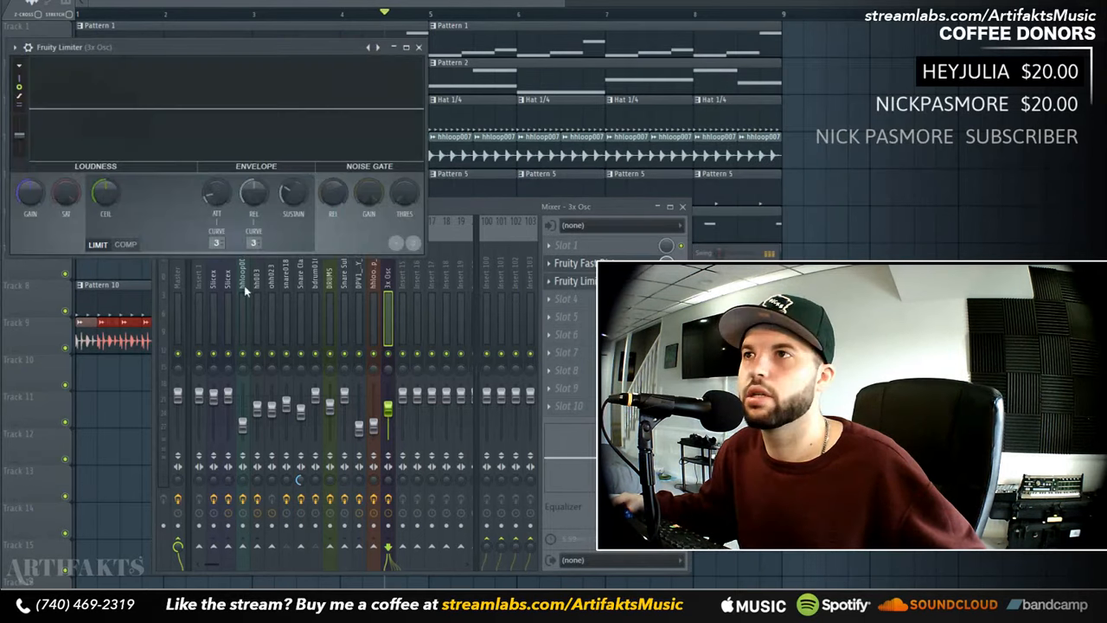
{"action": "left_click", "coordinate": [127, 244]}
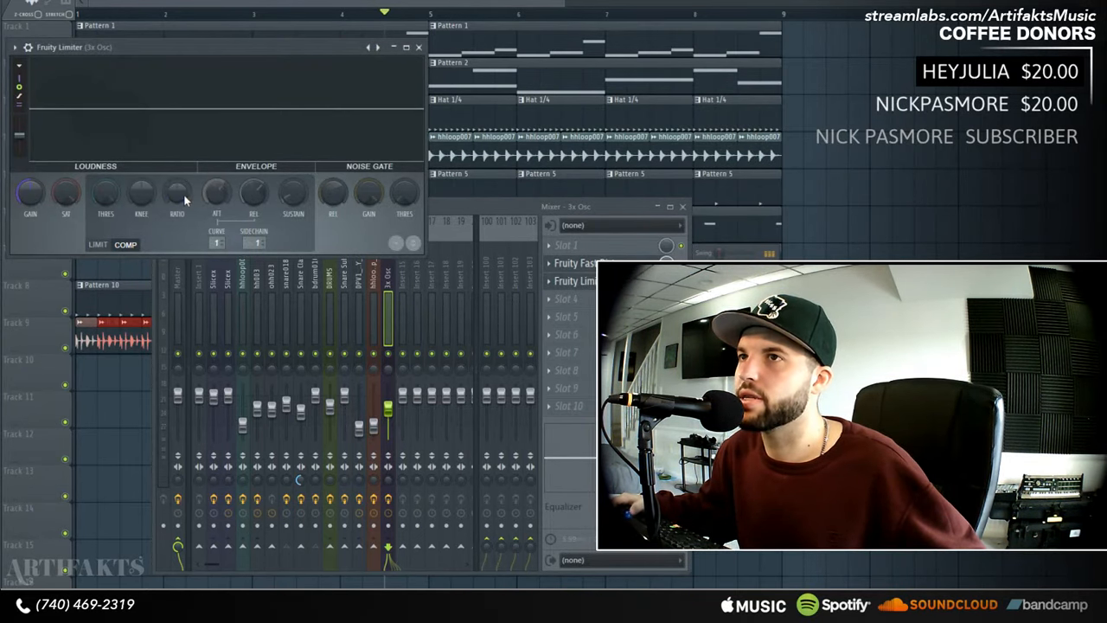
{"action": "left_click_drag", "start_coordinate": [99, 198], "coordinate": [99, 217]}
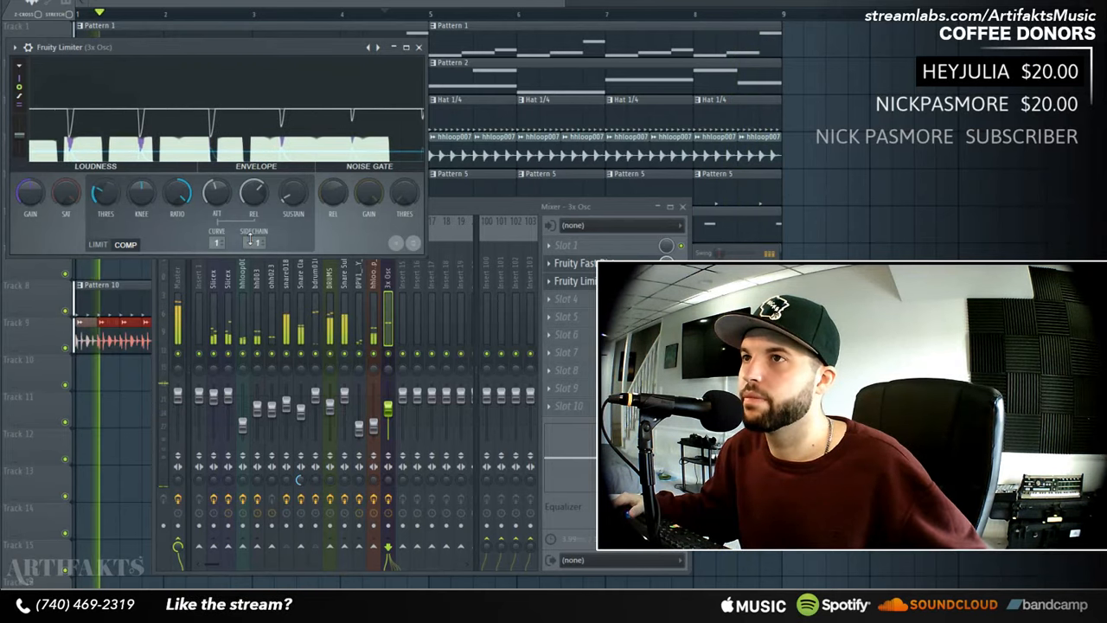
{"action": "left_click_drag", "start_coordinate": [251, 246], "coordinate": [251, 243]}
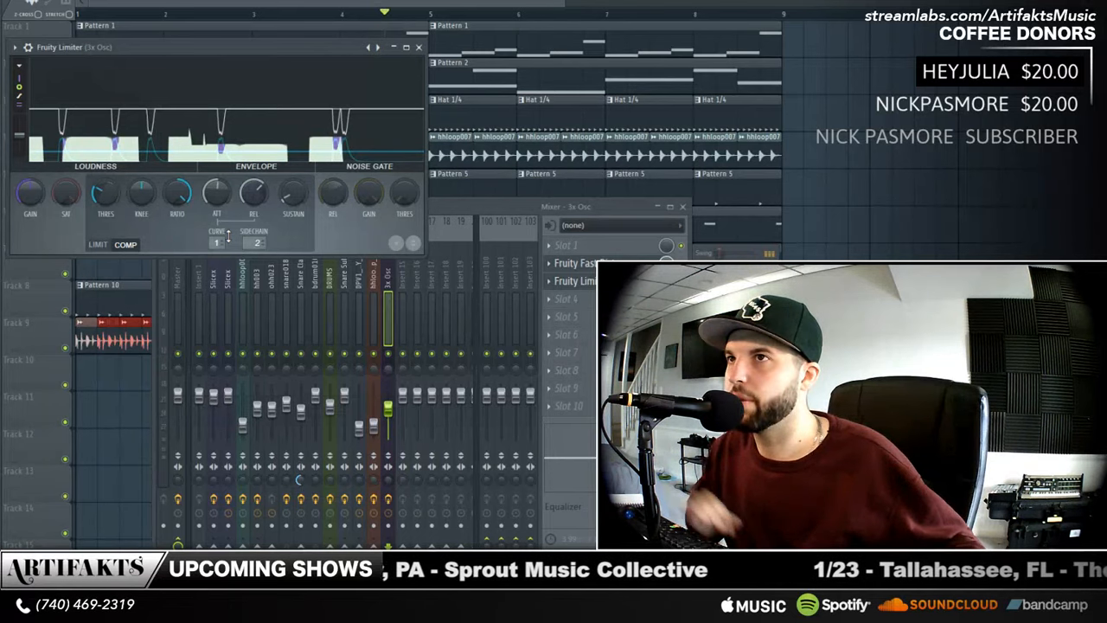
- Lower the 3x Osc limiter's ceiling in limit mode, close both effect windows and play the beat
{"action": "left_click", "coordinate": [98, 245]}
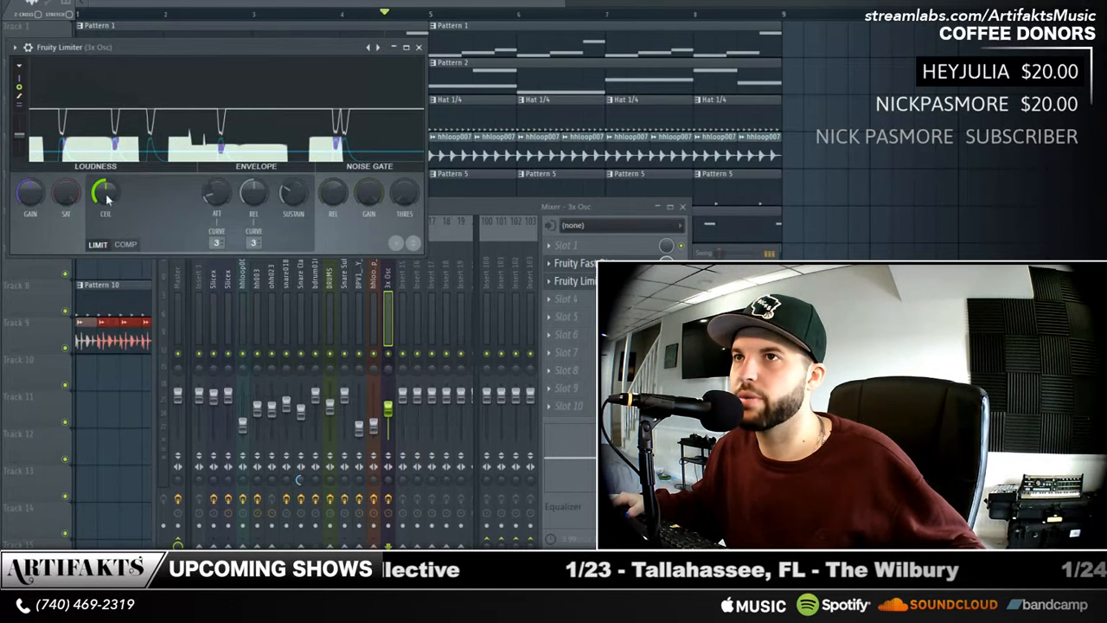
{"action": "left_click_drag", "start_coordinate": [107, 199], "coordinate": [107, 215]}
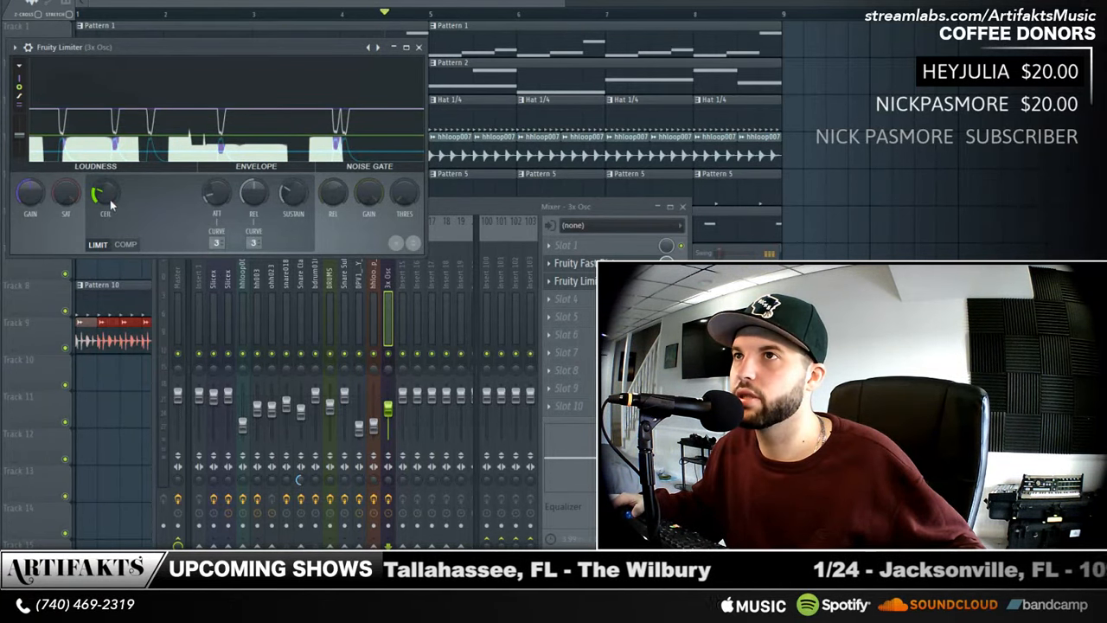
{"action": "left_click", "coordinate": [421, 48]}
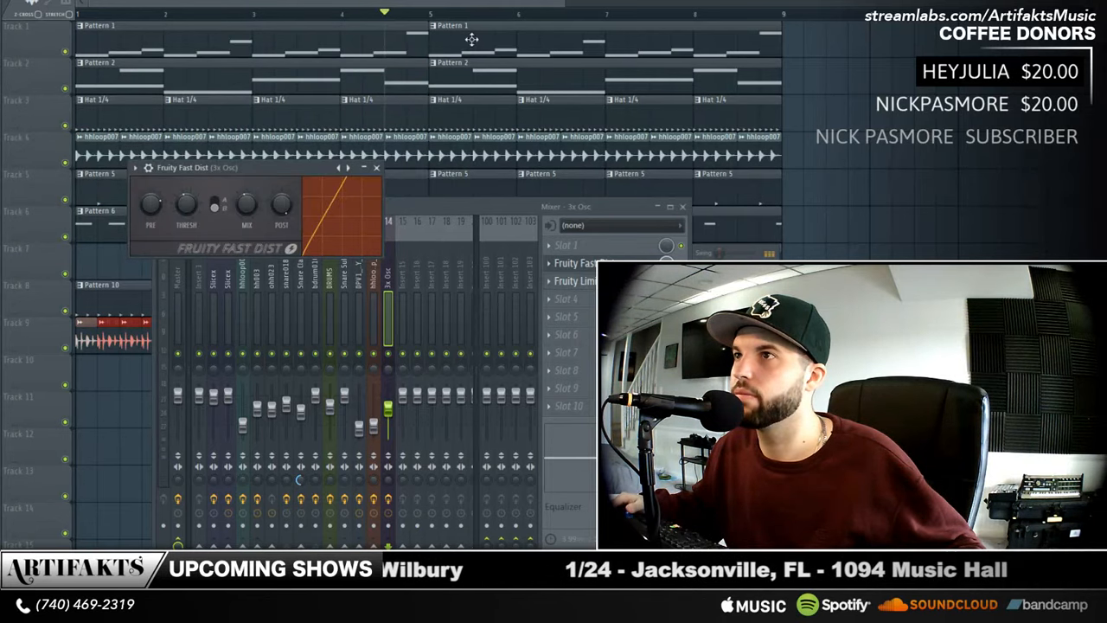
{"action": "left_click", "coordinate": [377, 168]}
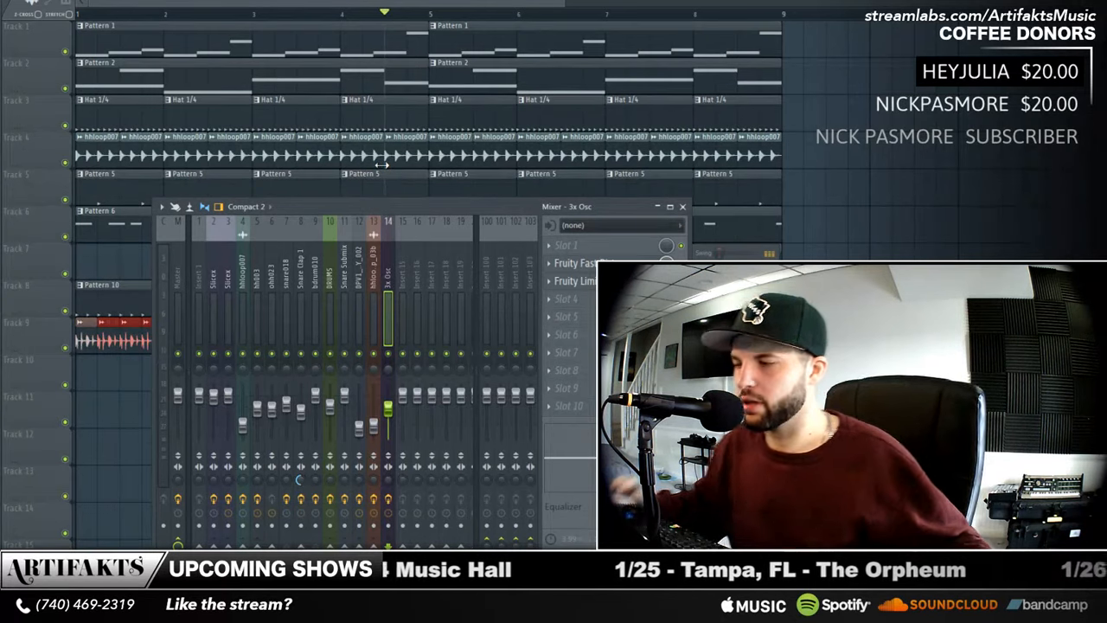
{"action": "key", "text": "space"}
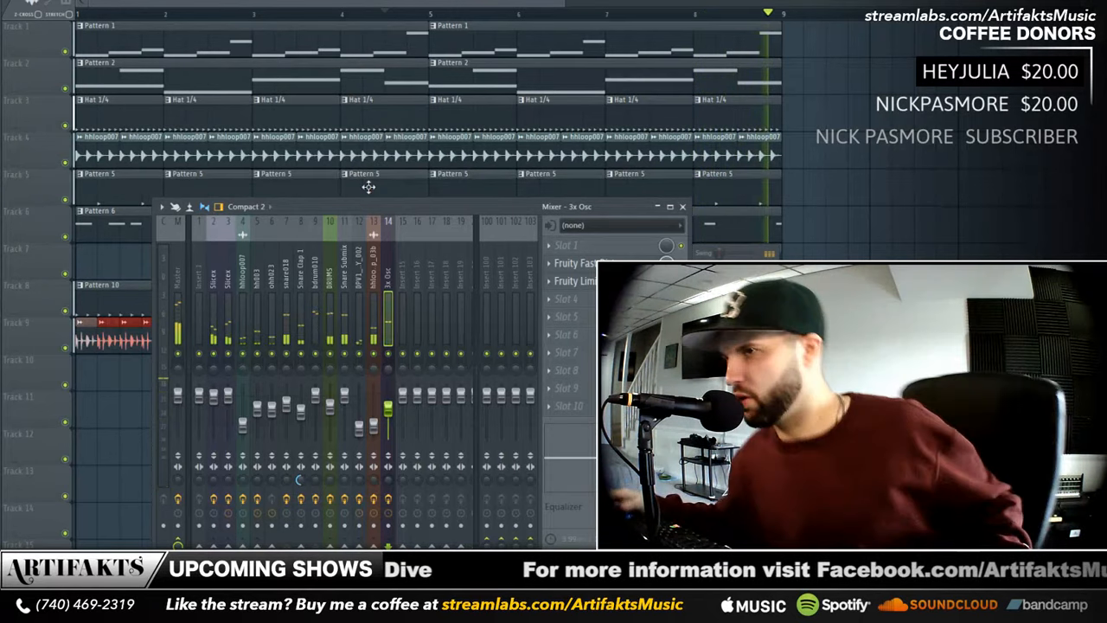
- Place a Pattern 13 clip at bar 1 of Track 10 and record a four-bar melody into it during playback
{"action": "key", "text": "F9"}
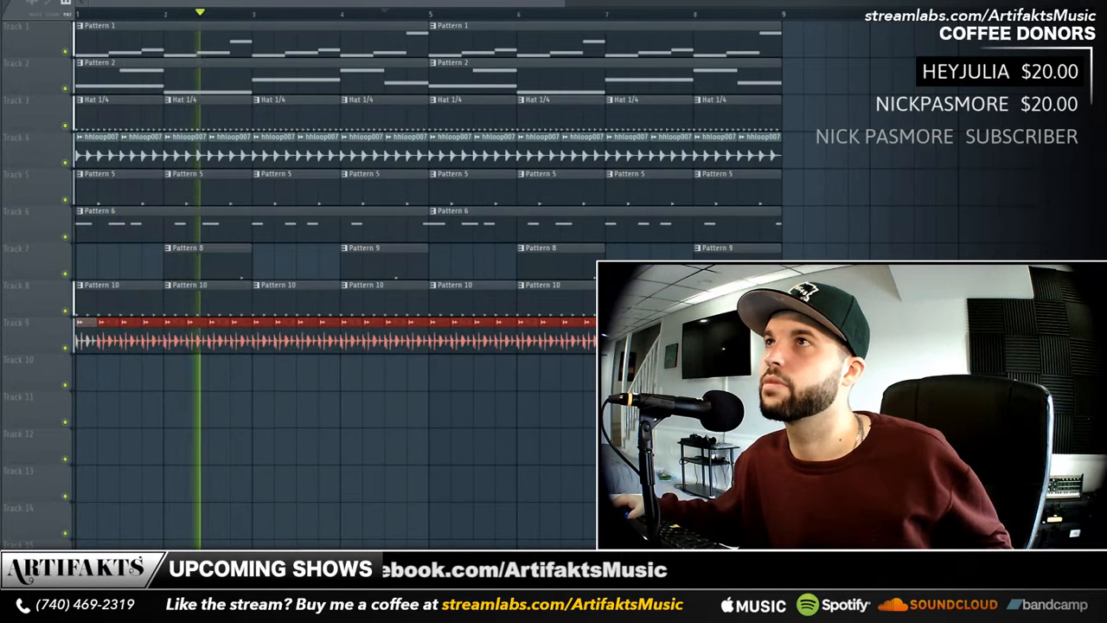
{"action": "left_click", "coordinate": [104, 375]}
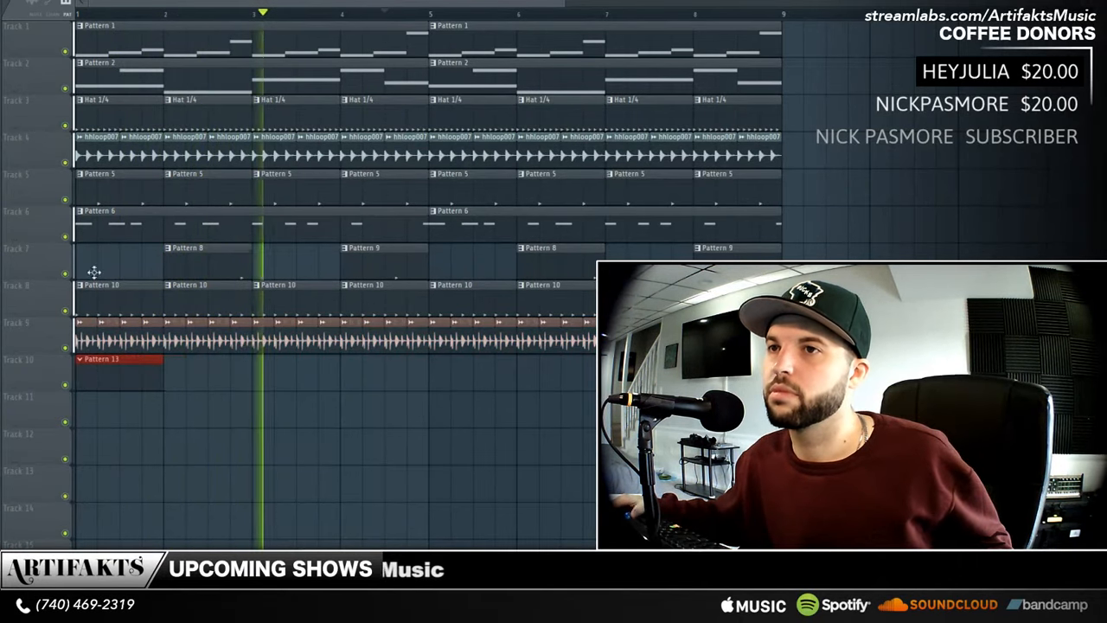
{"action": "key", "text": "space"}
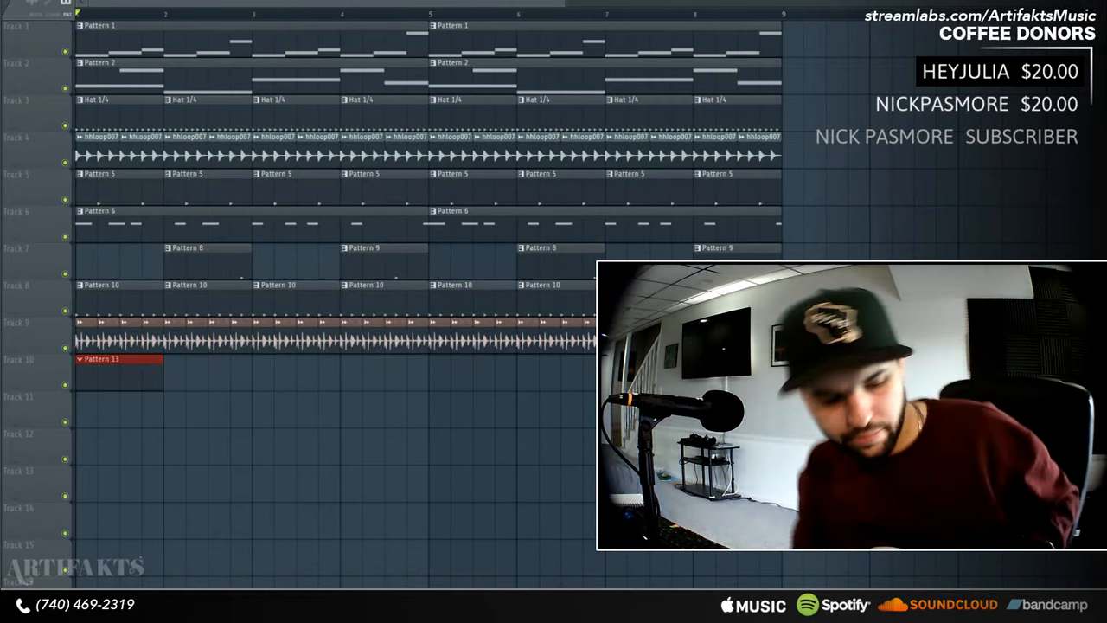
{"action": "key", "text": "space"}
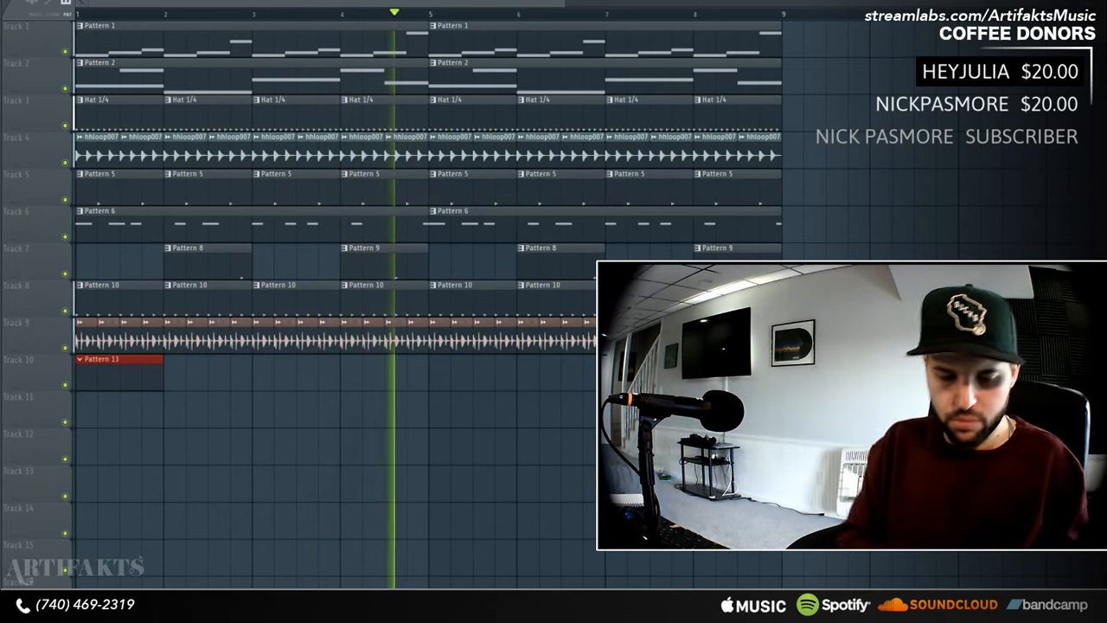
{"action": "key", "text": "space"}
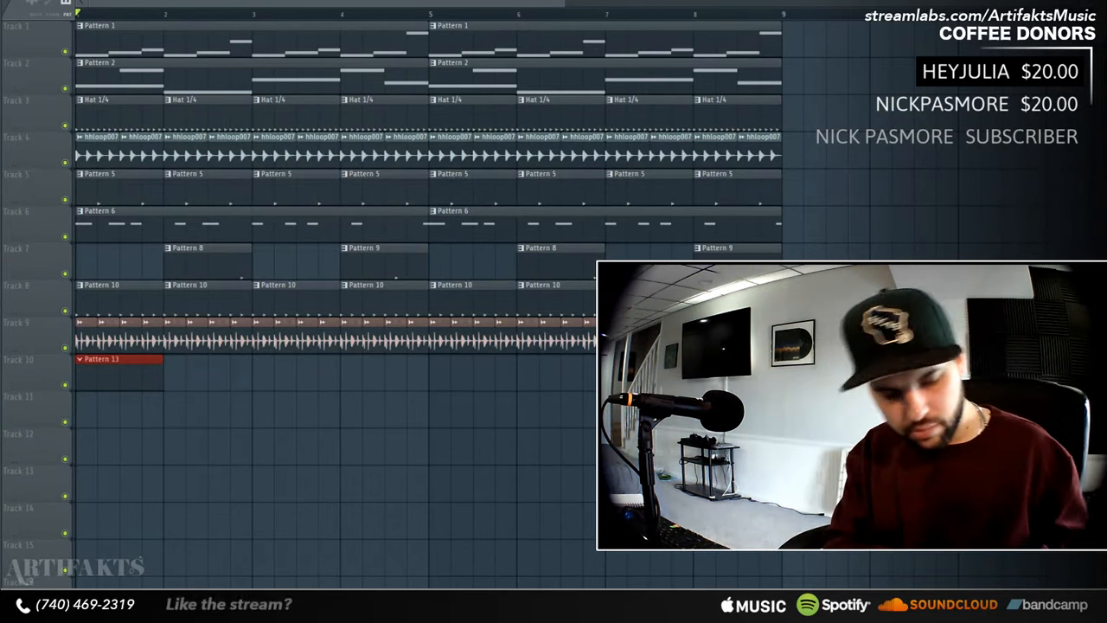
{"action": "key", "text": "space"}
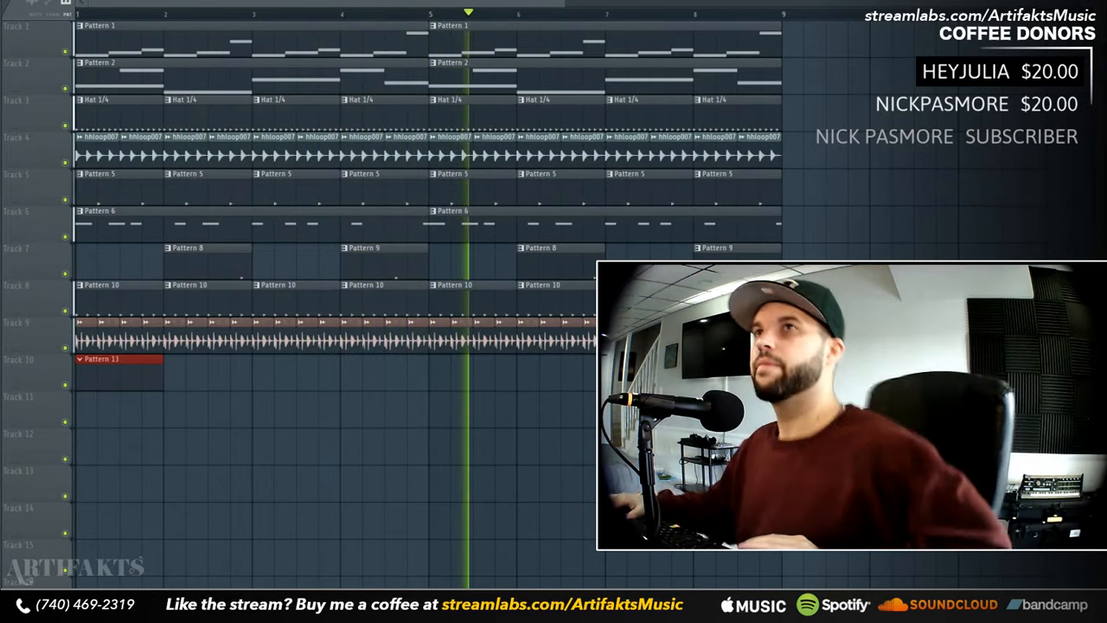
{"action": "key", "text": "space"}
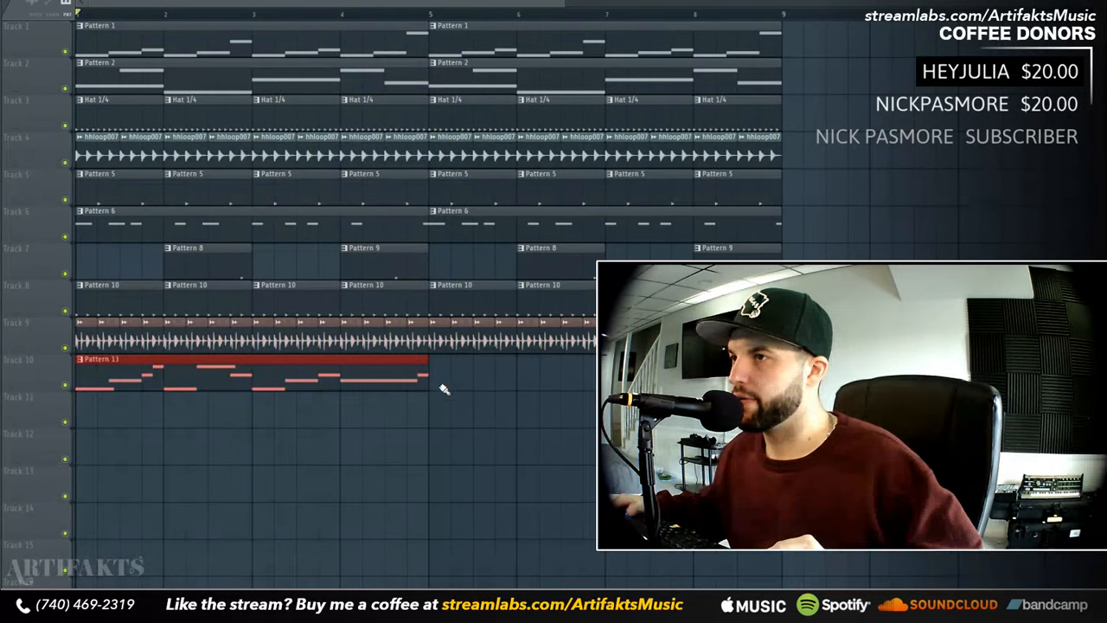
- Duplicate the Pattern 13 clip to bar 5 of Track 10 and play the arrangement
{"action": "key", "text": "ctrl+b"}
{"action": "key", "text": "F9"}
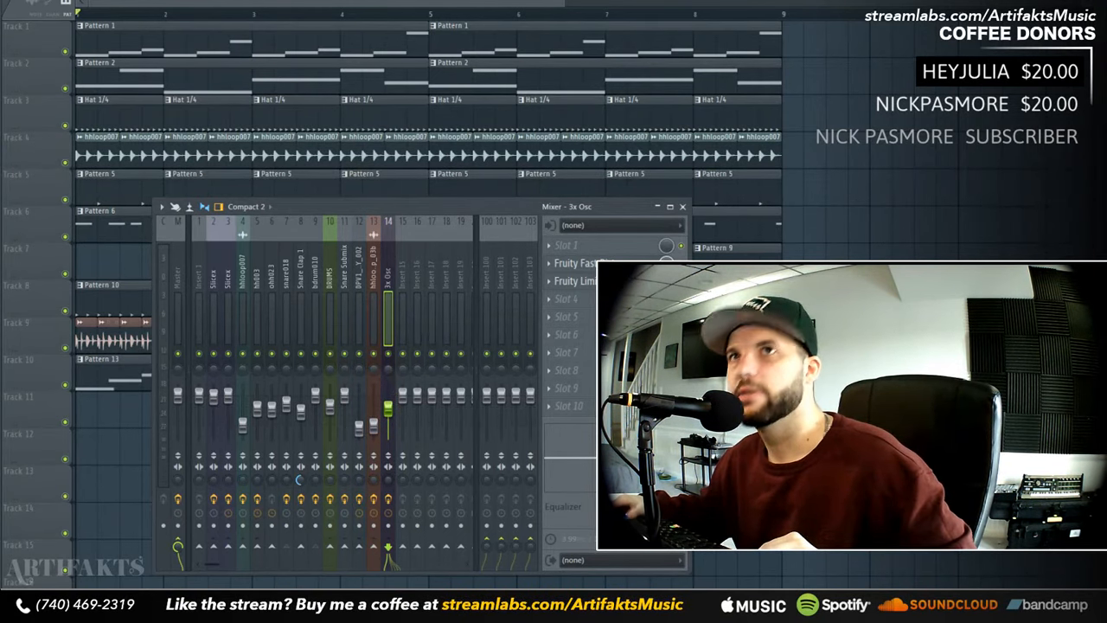
{"action": "key", "text": "F9"}
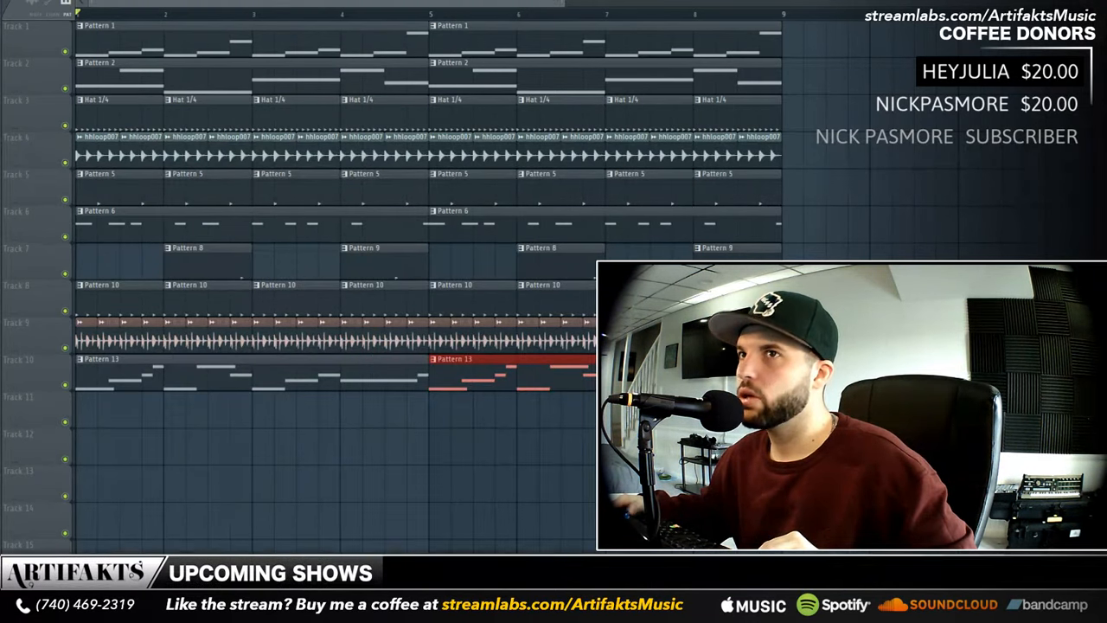
{"action": "left_click_drag", "start_coordinate": [571, 2], "coordinate": [500, 4]}
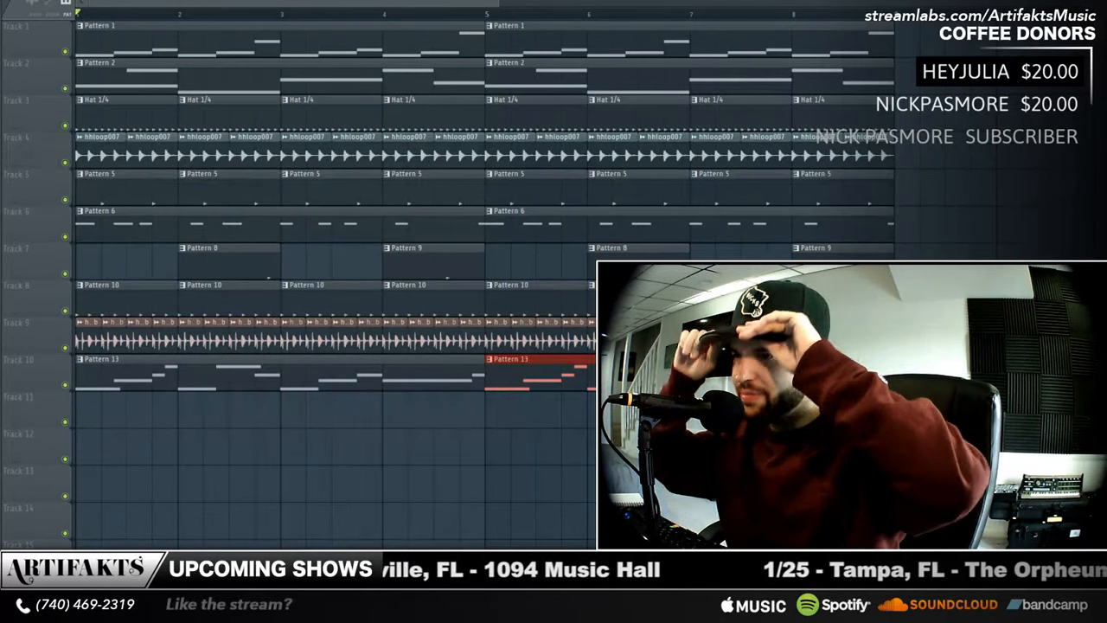
{"action": "key", "text": "space"}
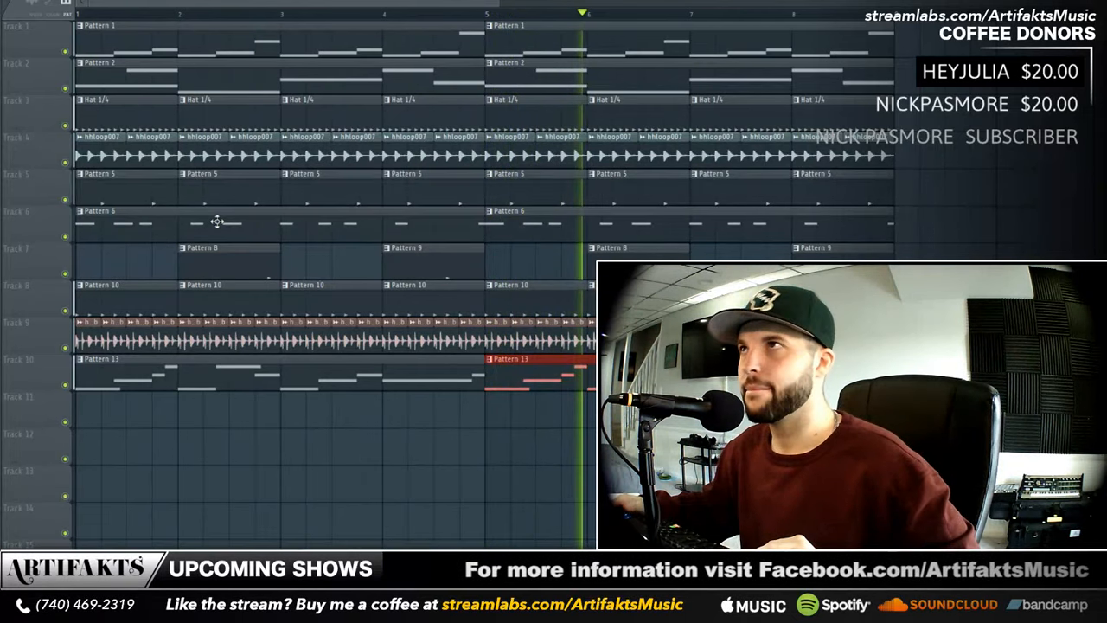
{"action": "key", "text": "F6"}
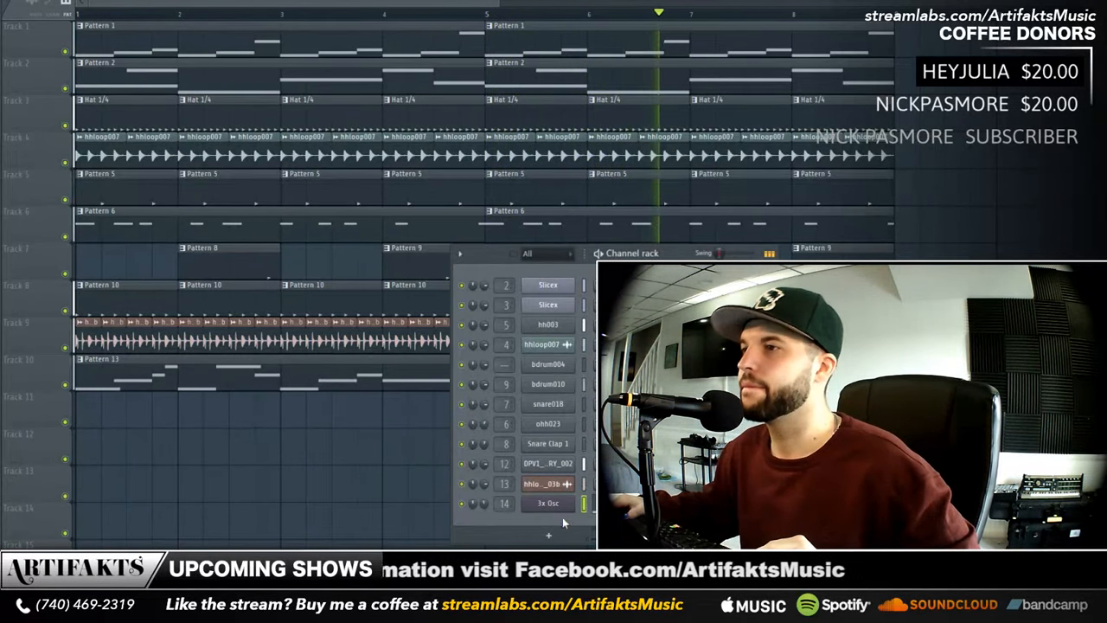
{"action": "left_click", "coordinate": [549, 534]}
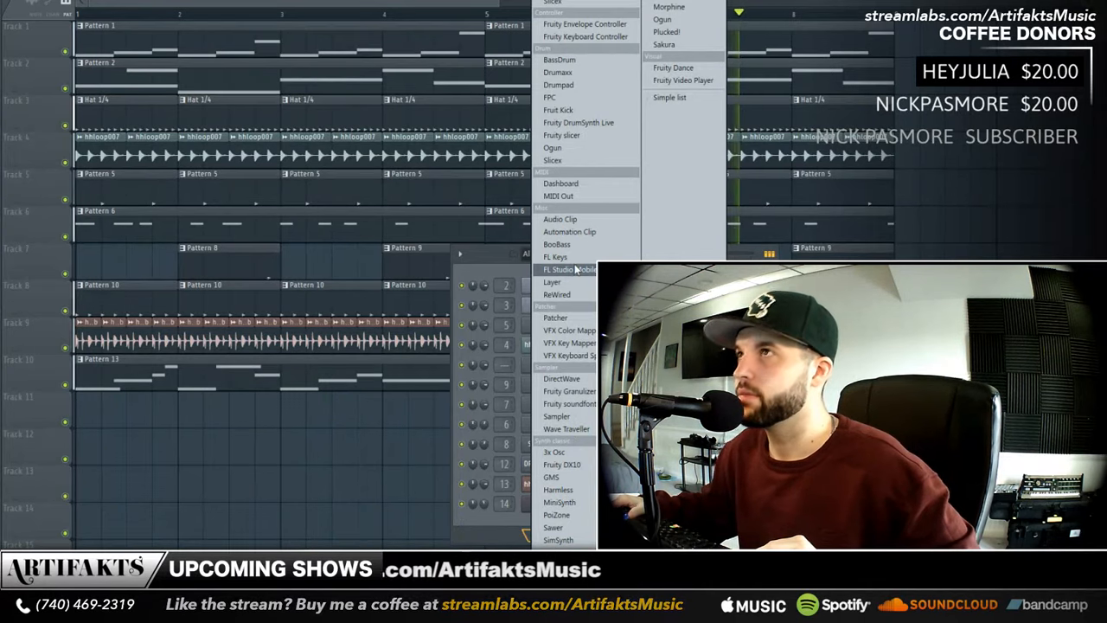
{"action": "left_click", "coordinate": [810, 32]}
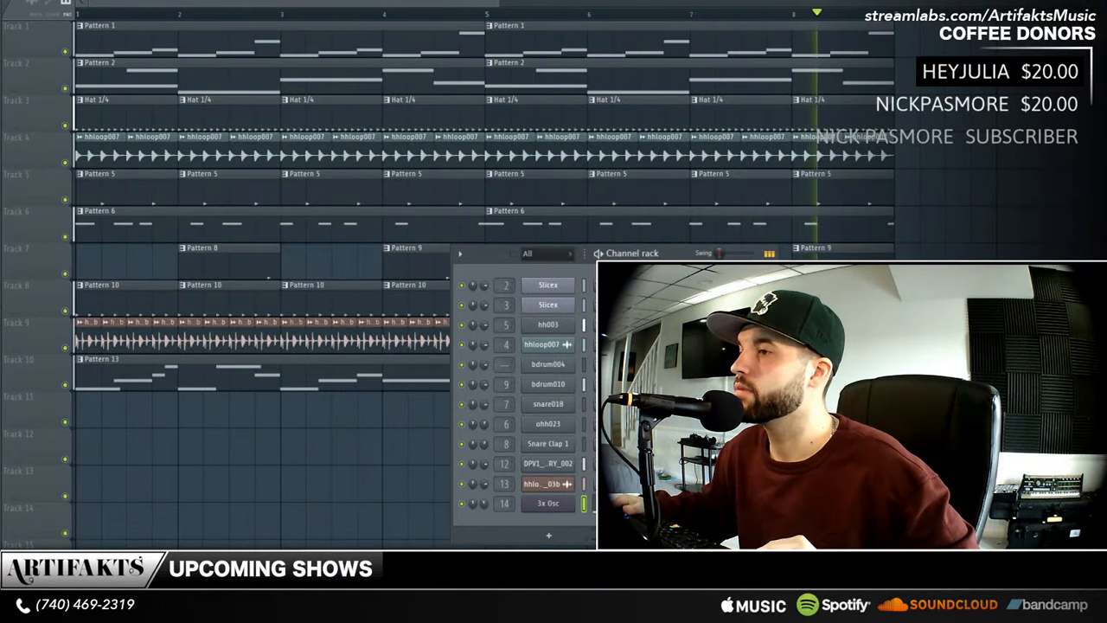
{"action": "key", "text": "space"}
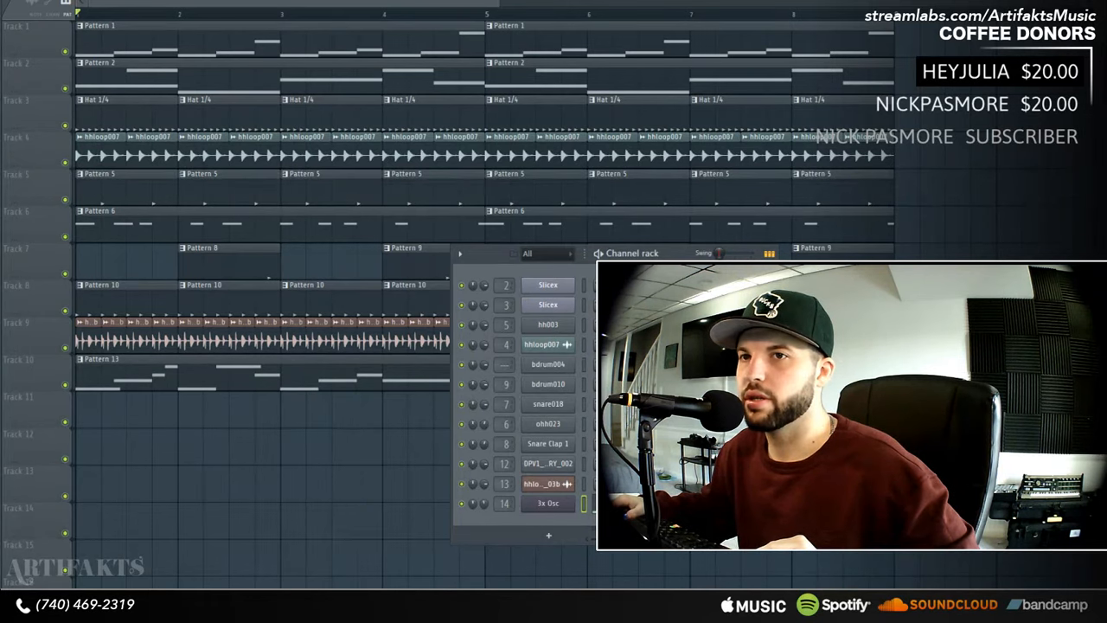
- Place CRASH 12 T-R clips at bars 1 and 5 of Track 11 and a CRASH 12 T-L clip at bar 2 of Track 12
{"action": "left_click_drag", "start_coordinate": [73, 424], "coordinate": [104, 413]}
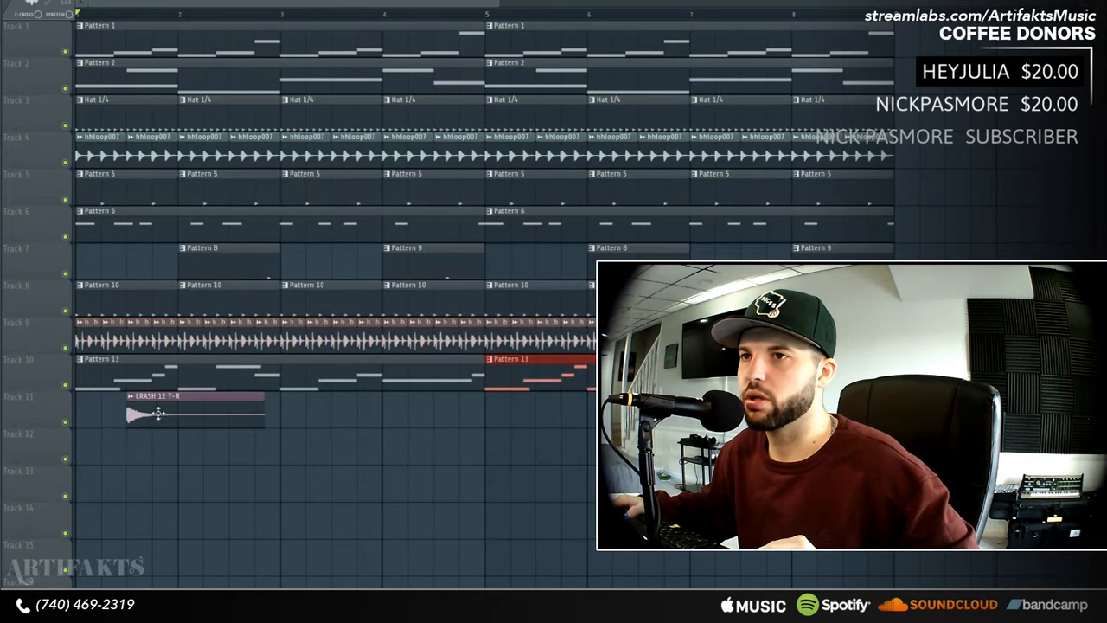
{"action": "left_click", "coordinate": [495, 408]}
{"action": "left_click_drag", "start_coordinate": [3, 411], "coordinate": [218, 448]}
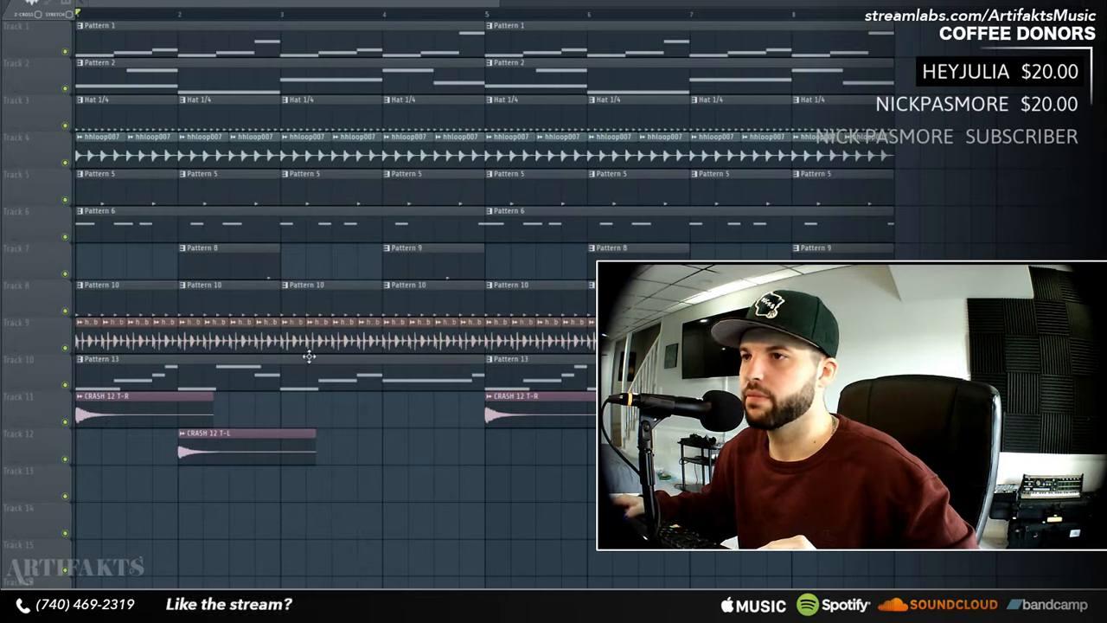
- Slightly shorten and reverse the CRASH 12 T-L sample, and place its clips on Track 12 so they end at bars 3 and 5
{"action": "key", "text": "F6"}
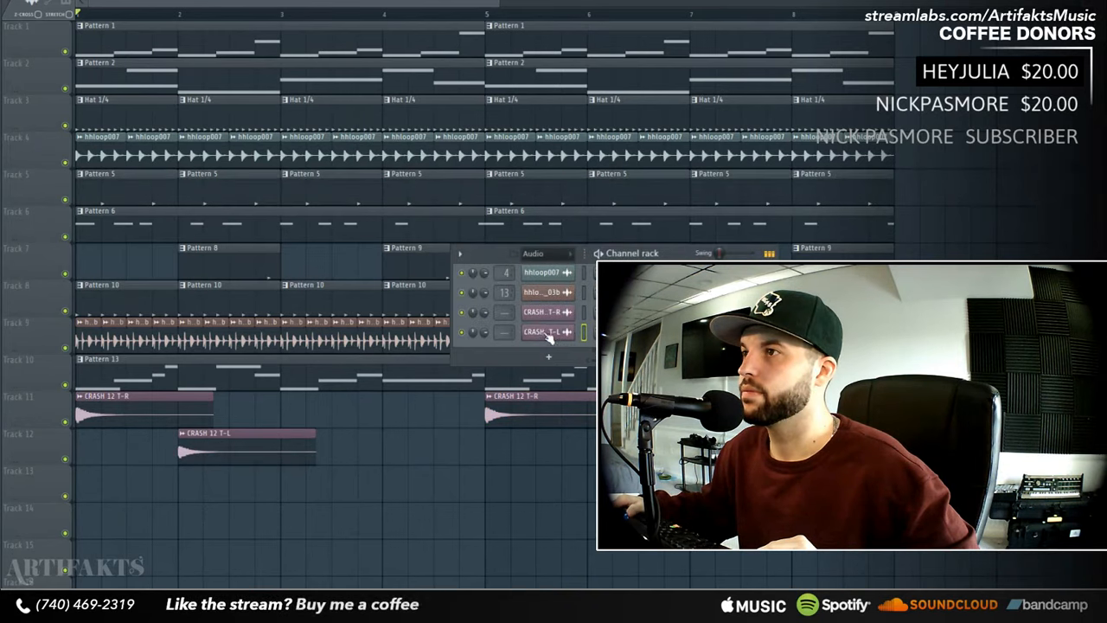
{"action": "left_click", "coordinate": [546, 333]}
{"action": "left_click_drag", "start_coordinate": [333, 186], "coordinate": [333, 168]}
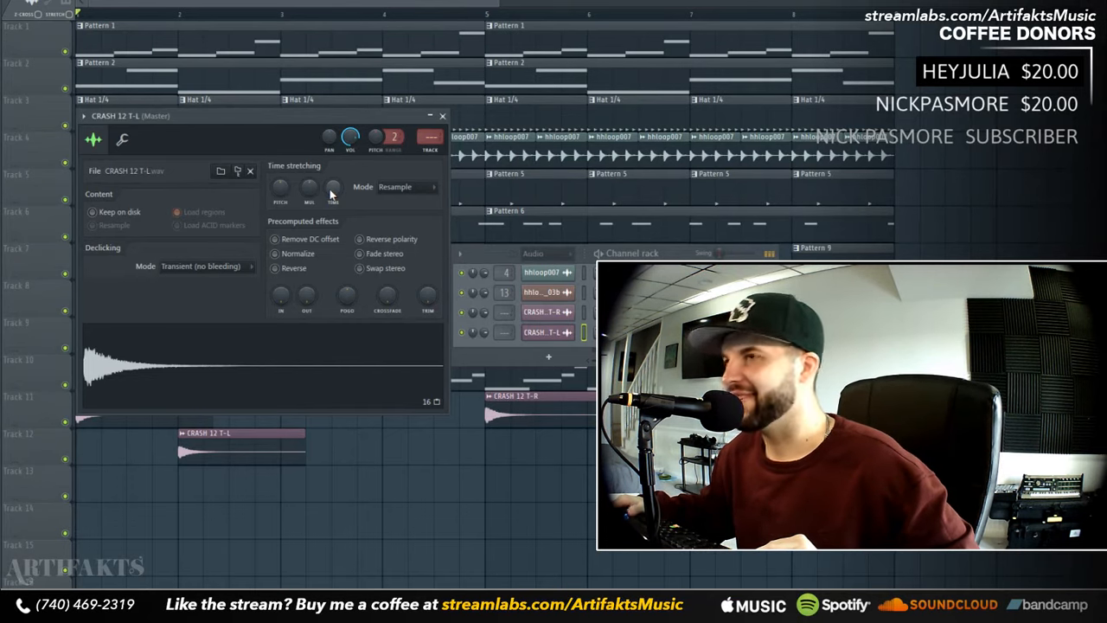
{"action": "left_click", "coordinate": [276, 268]}
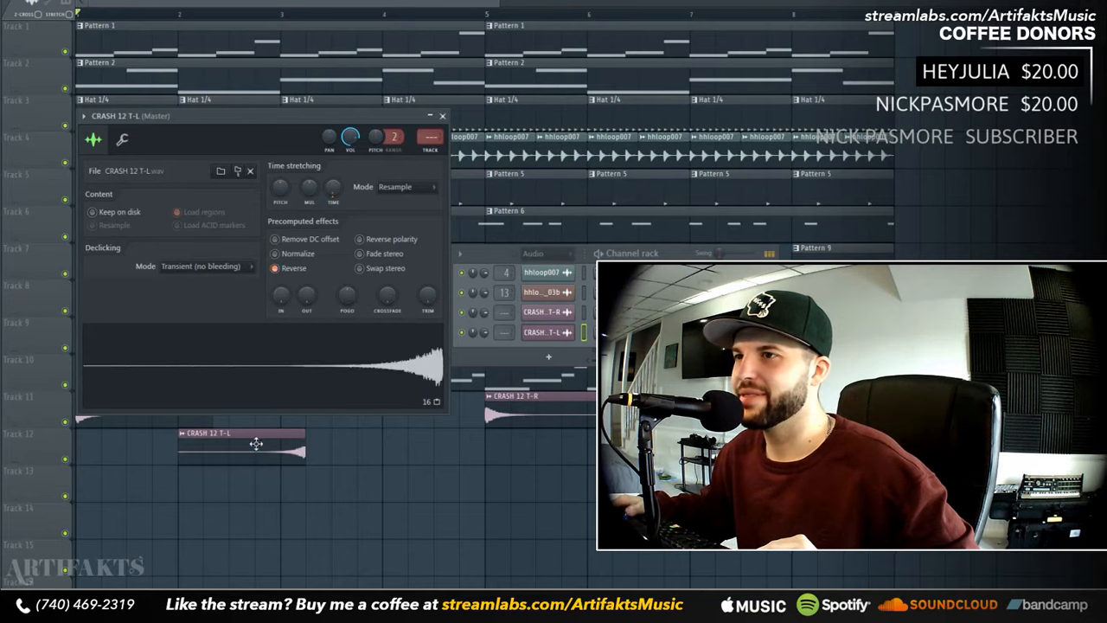
{"action": "left_click_drag", "start_coordinate": [256, 444], "coordinate": [235, 455]}
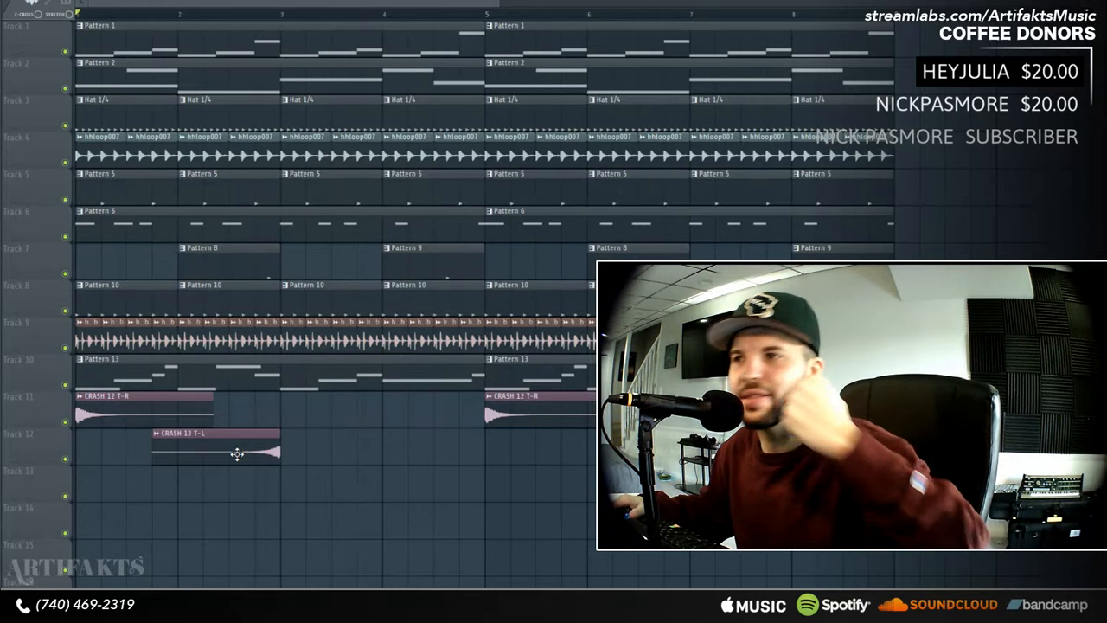
{"action": "left_click_drag", "start_coordinate": [388, 459], "coordinate": [414, 451]}
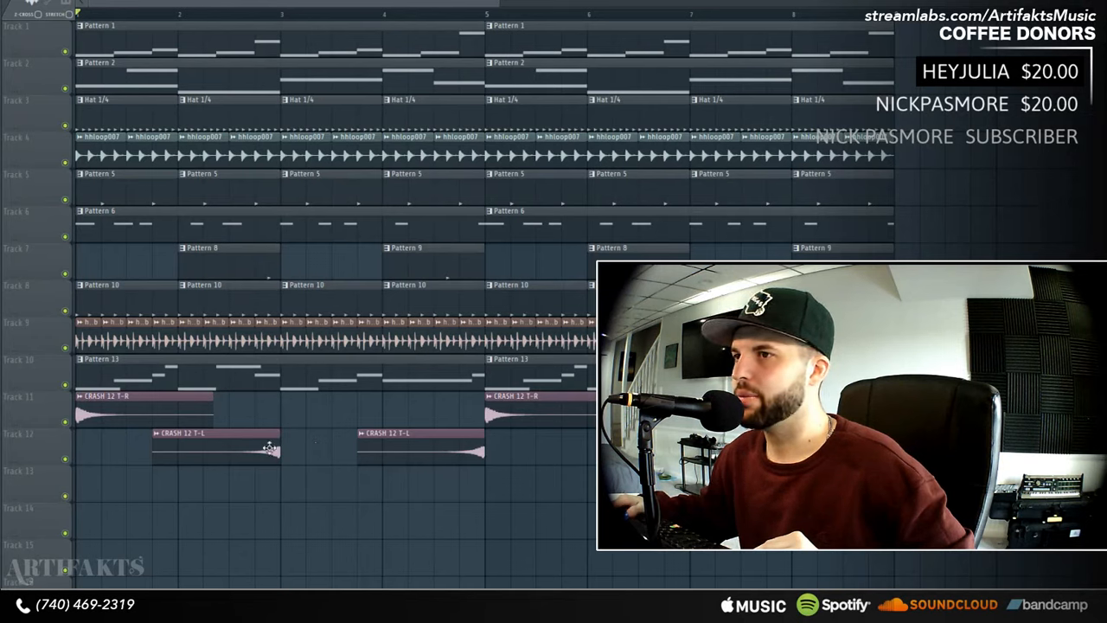
- Trim the loud end of the first CRASH 12 T-L clip, align it to end at bar 3, and move both reversed clips to Track 11
{"action": "left_click", "coordinate": [26, 1]}
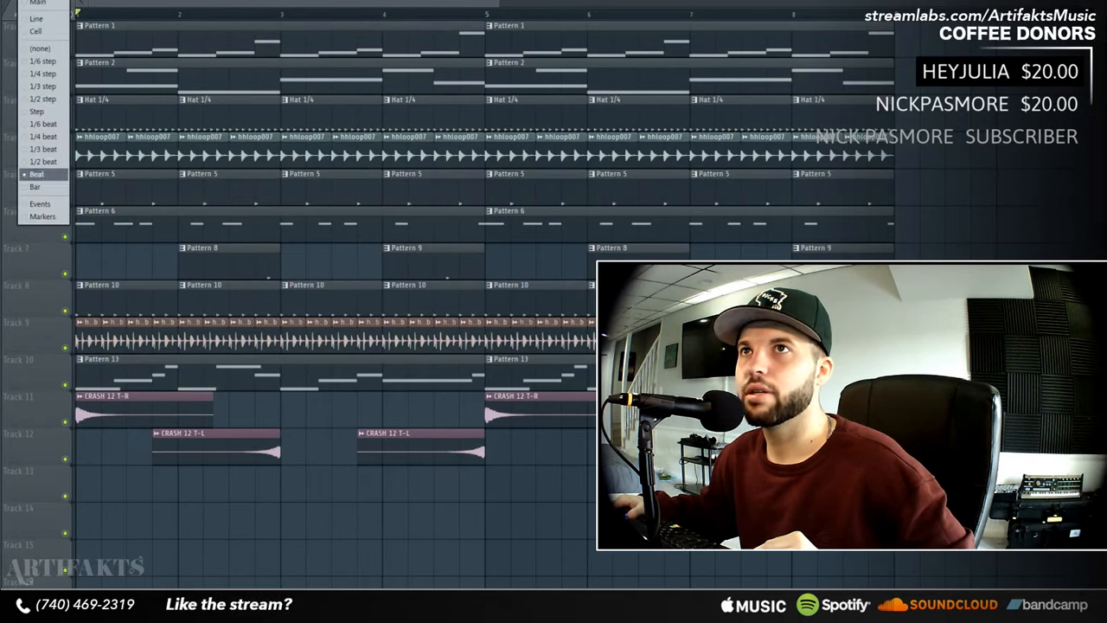
{"action": "left_click", "coordinate": [35, 174]}
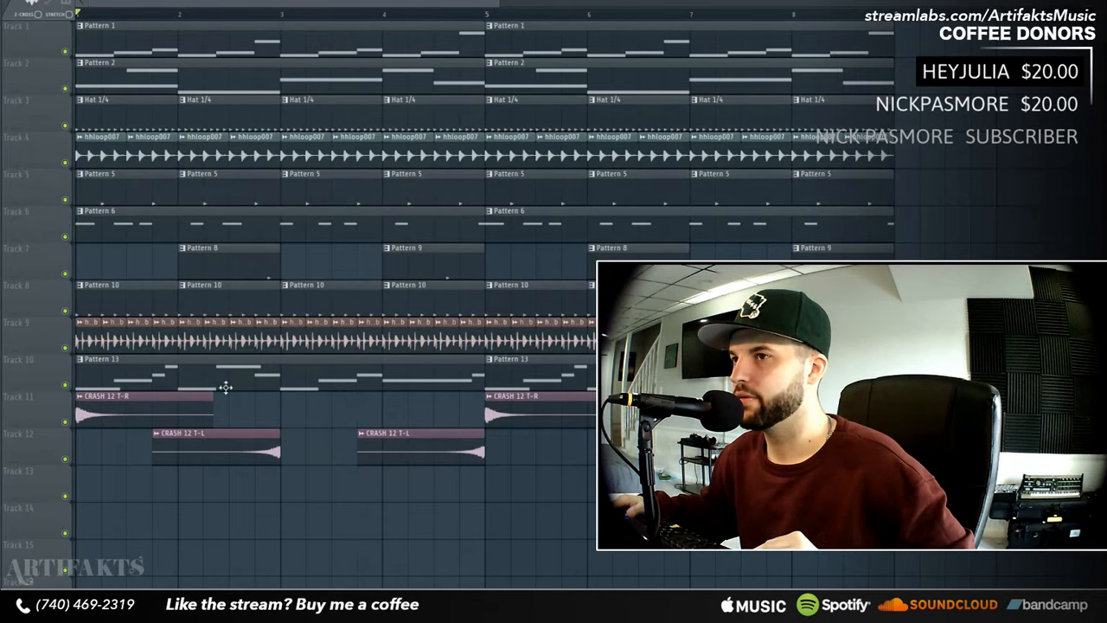
{"action": "left_click_drag", "start_coordinate": [286, 441], "coordinate": [242, 453]}
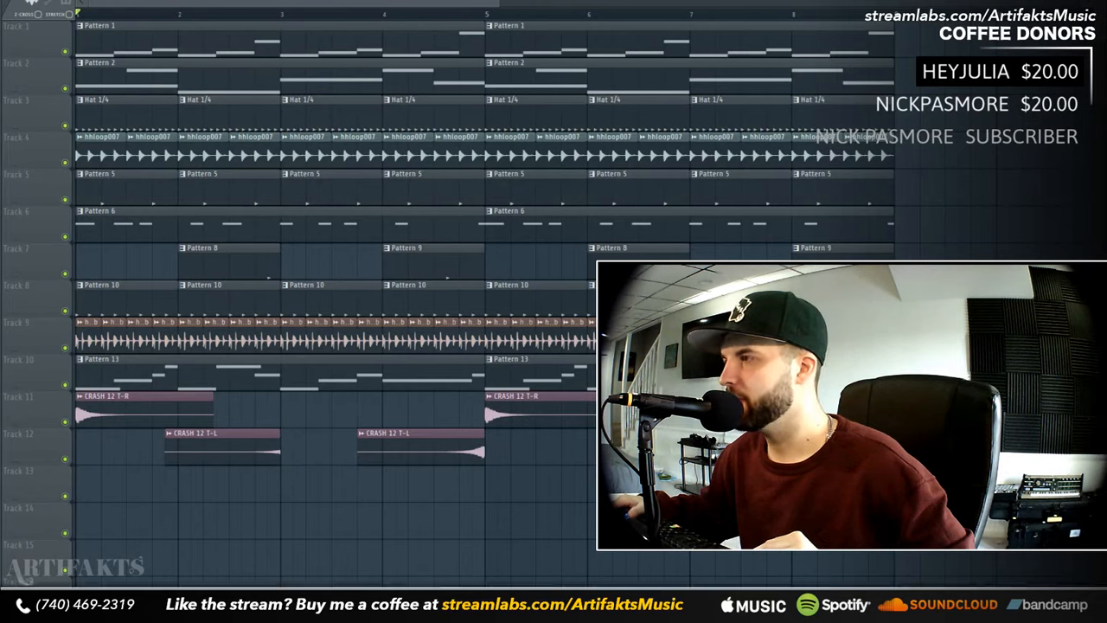
{"action": "left_click_drag", "start_coordinate": [255, 442], "coordinate": [259, 403]}
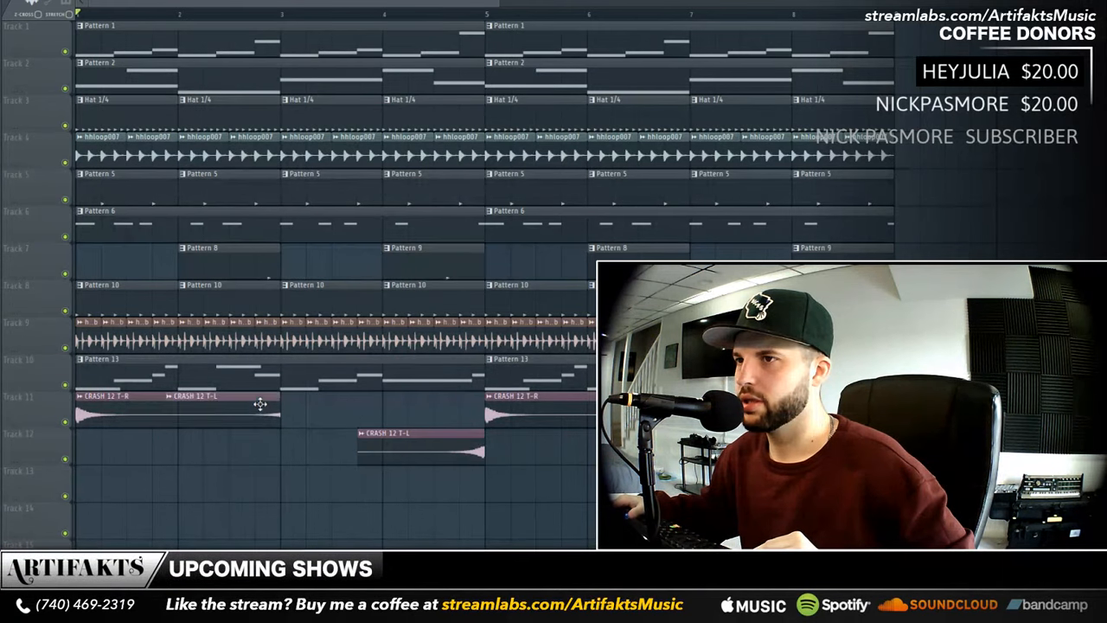
{"action": "left_click_drag", "start_coordinate": [425, 450], "coordinate": [428, 410]}
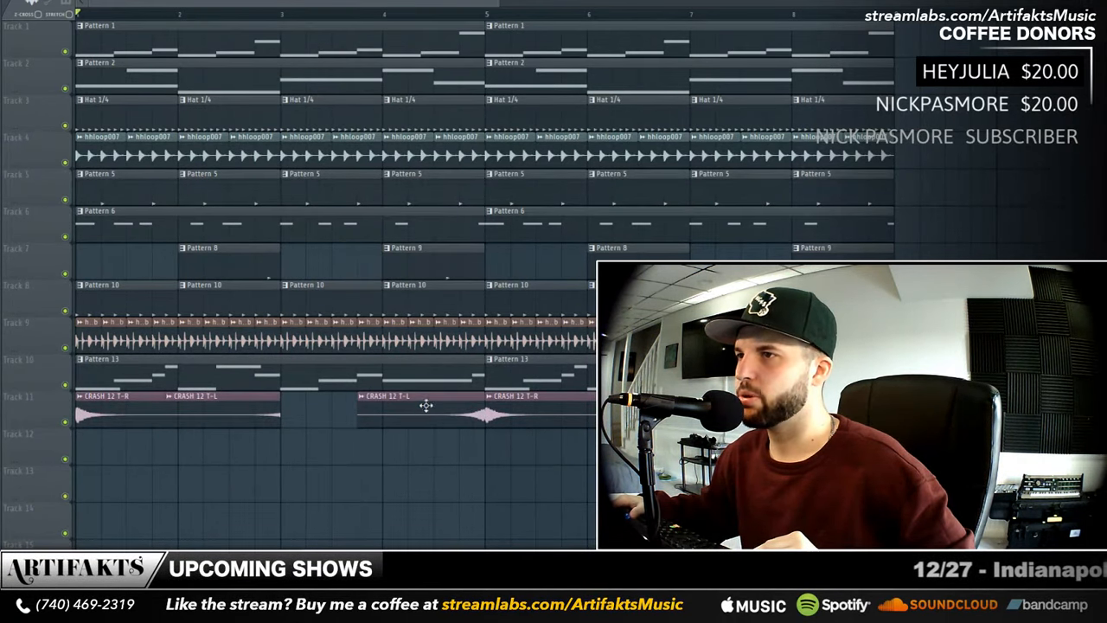
- Route the CRASH 12 T-R and T-L channels to mixer insert 15 and lower that track's level
{"action": "key", "text": "F6"}
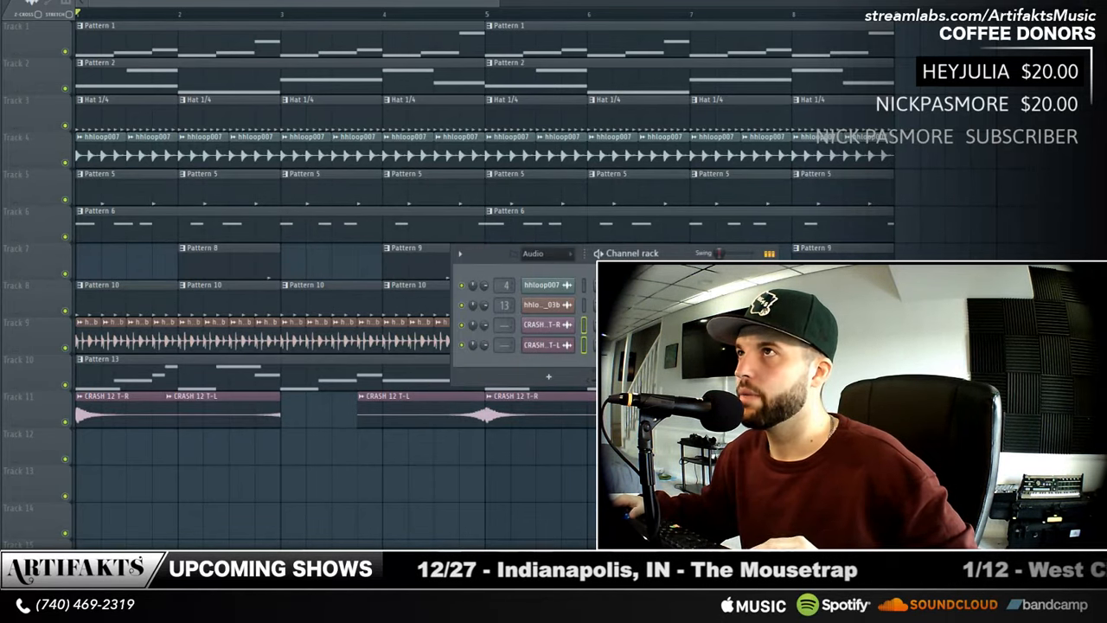
{"action": "key", "text": "F9"}
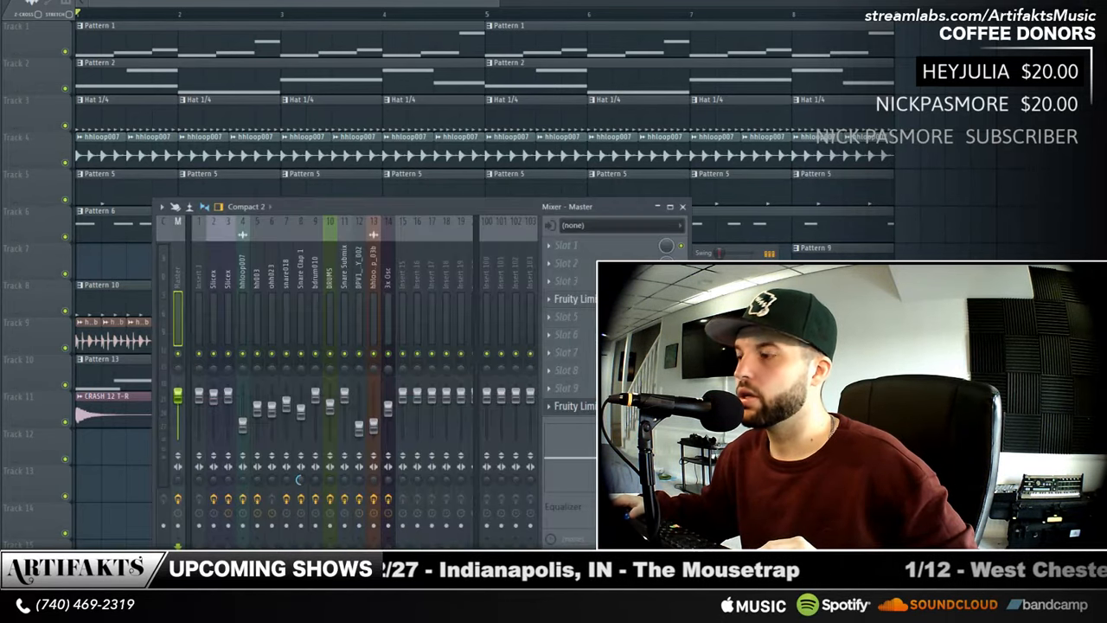
{"action": "right_click", "coordinate": [414, 287]}
{"action": "mouse_move", "coordinate": [531, 332]}
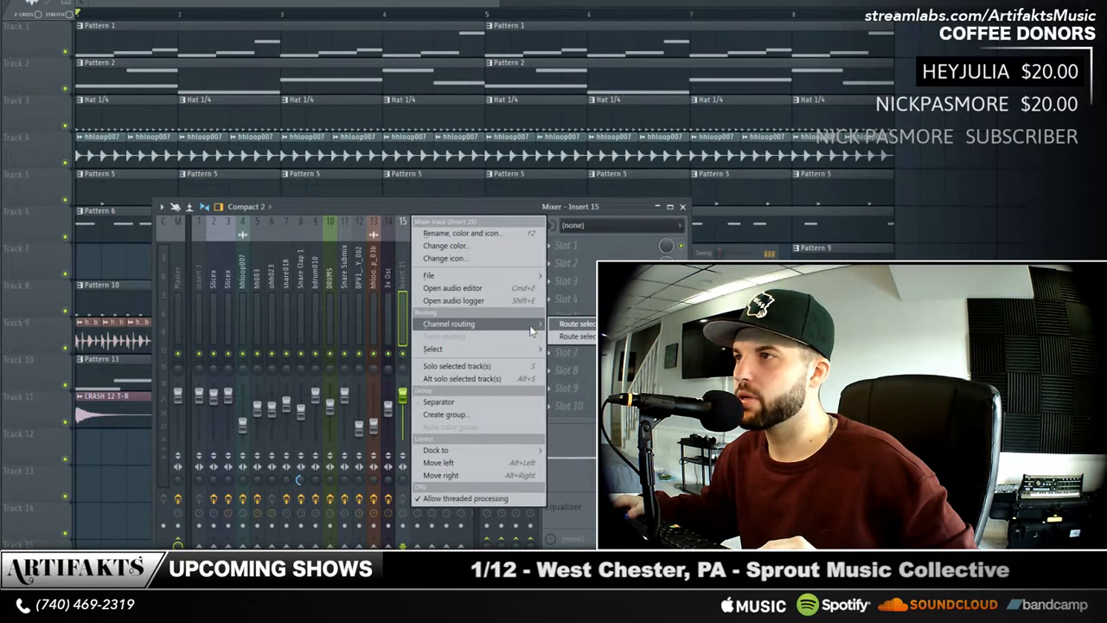
{"action": "left_click", "coordinate": [578, 325]}
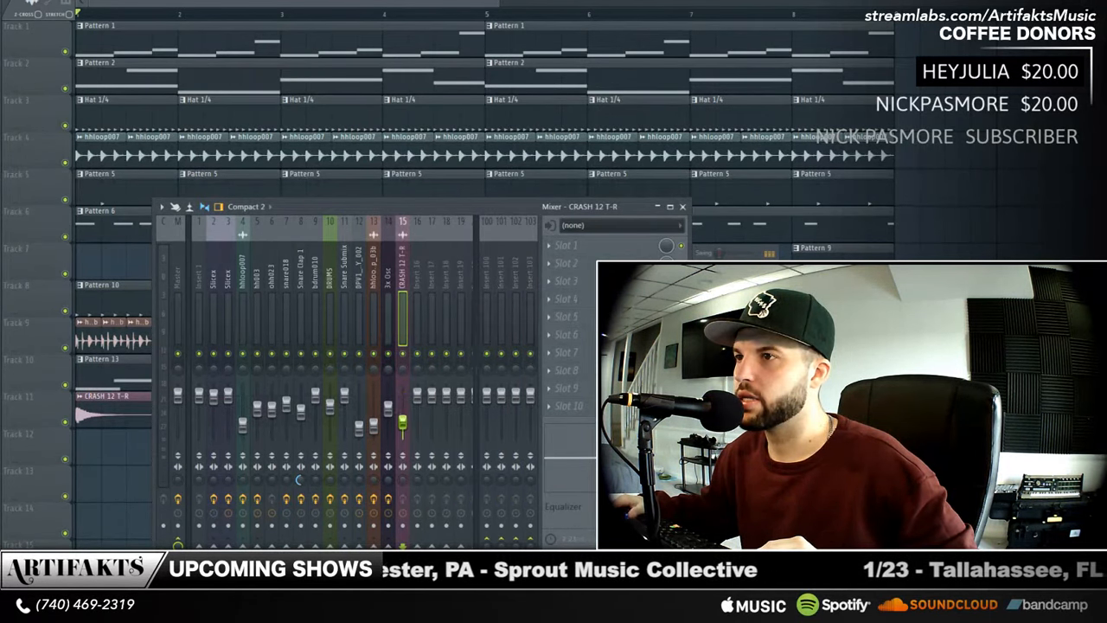
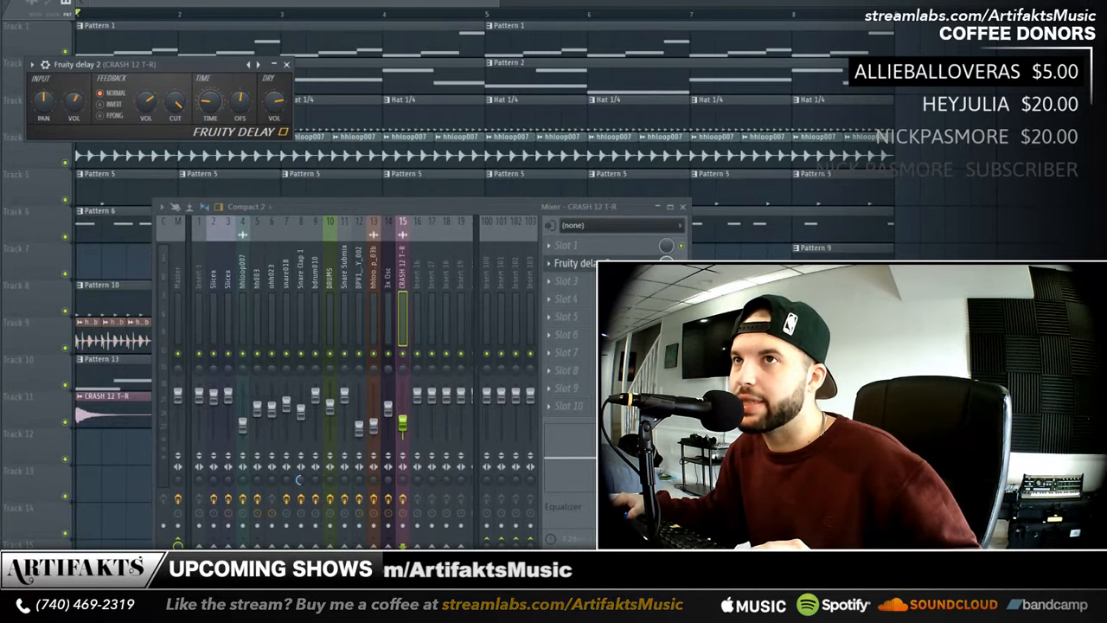
- Set the crash track's Fruity Delay 2 to ping-pong feedback with a shorter delay time, slightly lower the track's level and play the beat
{"action": "key", "text": "space"}
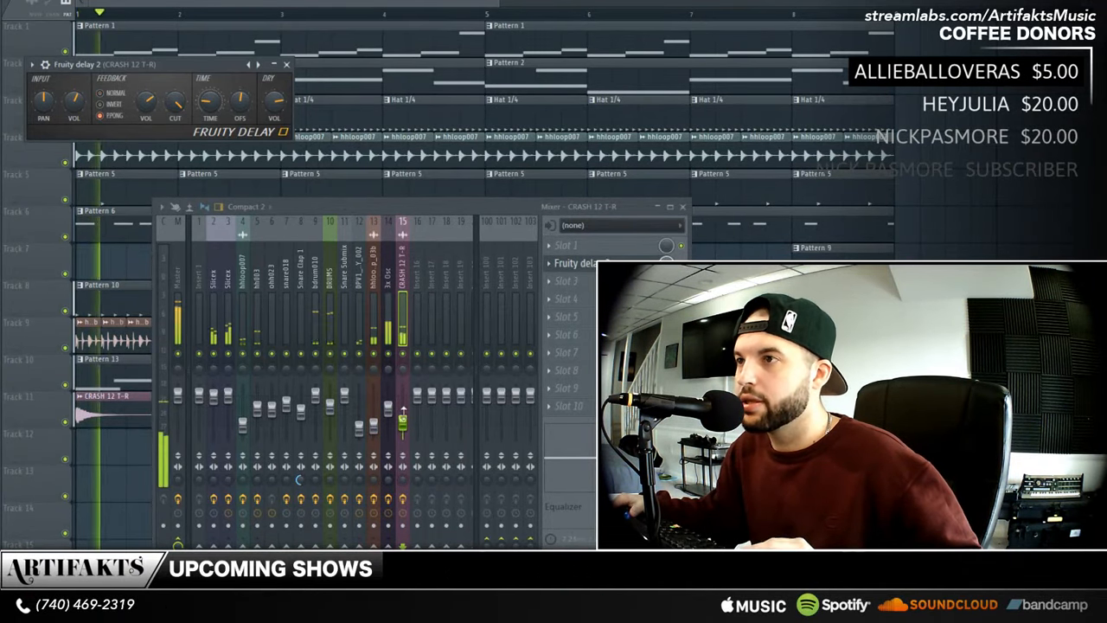
{"action": "key", "text": "space"}
{"action": "right_click", "coordinate": [217, 103]}
{"action": "left_click", "coordinate": [211, 103]}
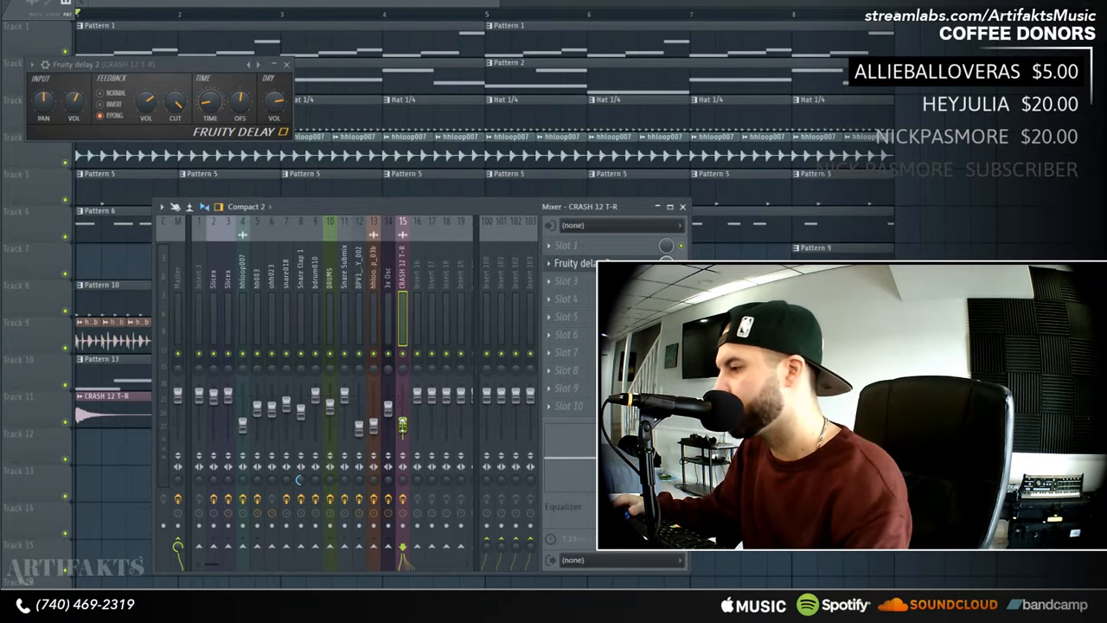
{"action": "key", "text": "space"}
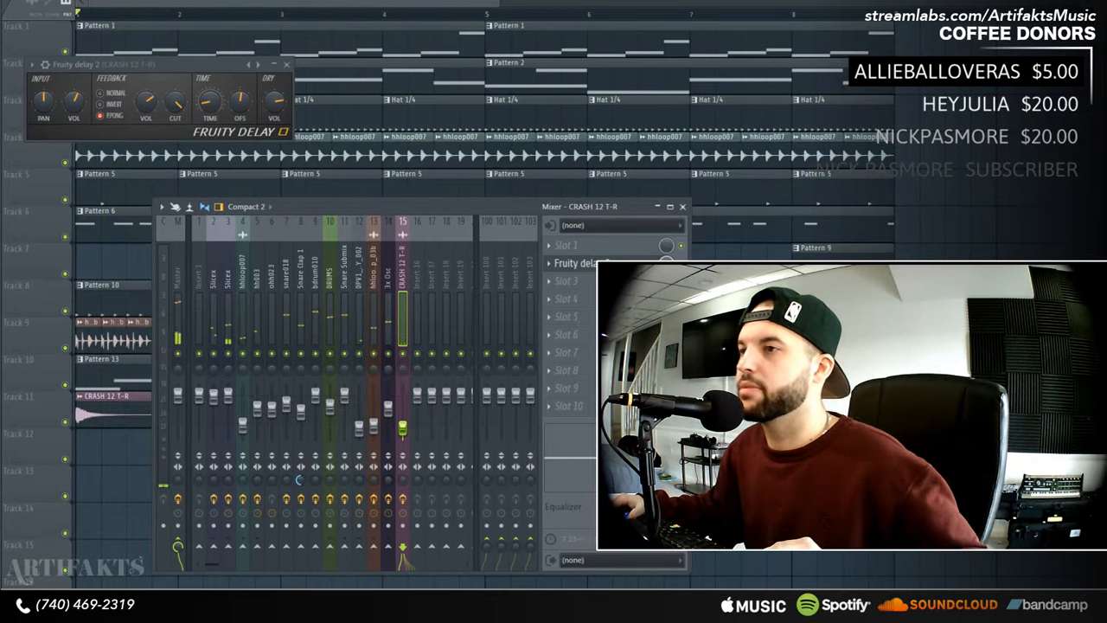
- Play the beat from the start to judge the delayed crashes and lower the crash mixer track's level a touch more
{"action": "key", "text": "space"}
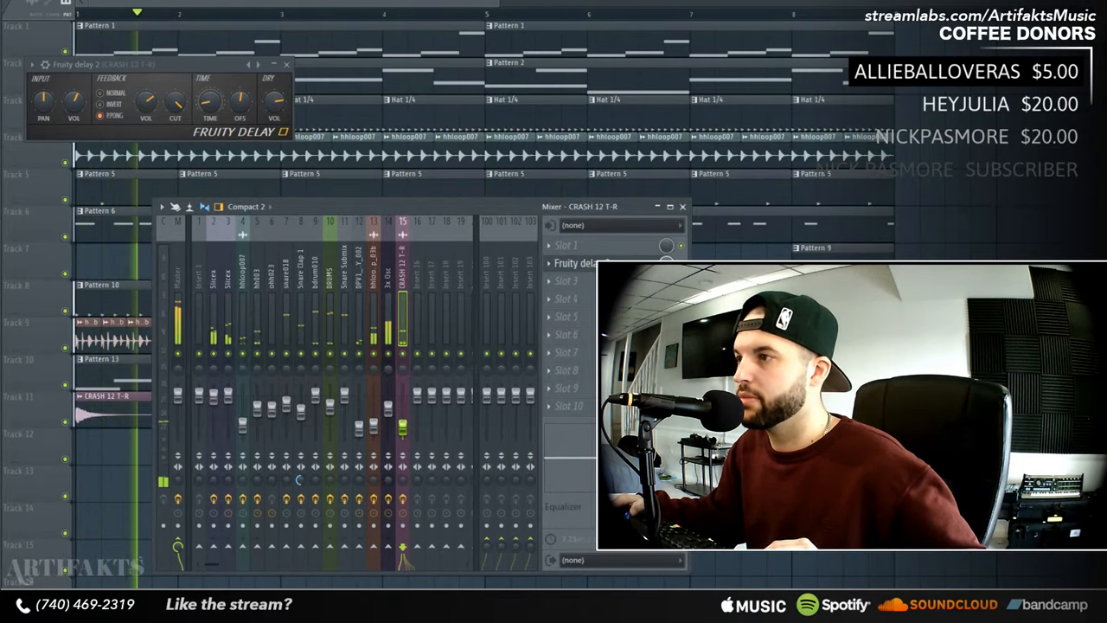
{"action": "key", "text": "space"}
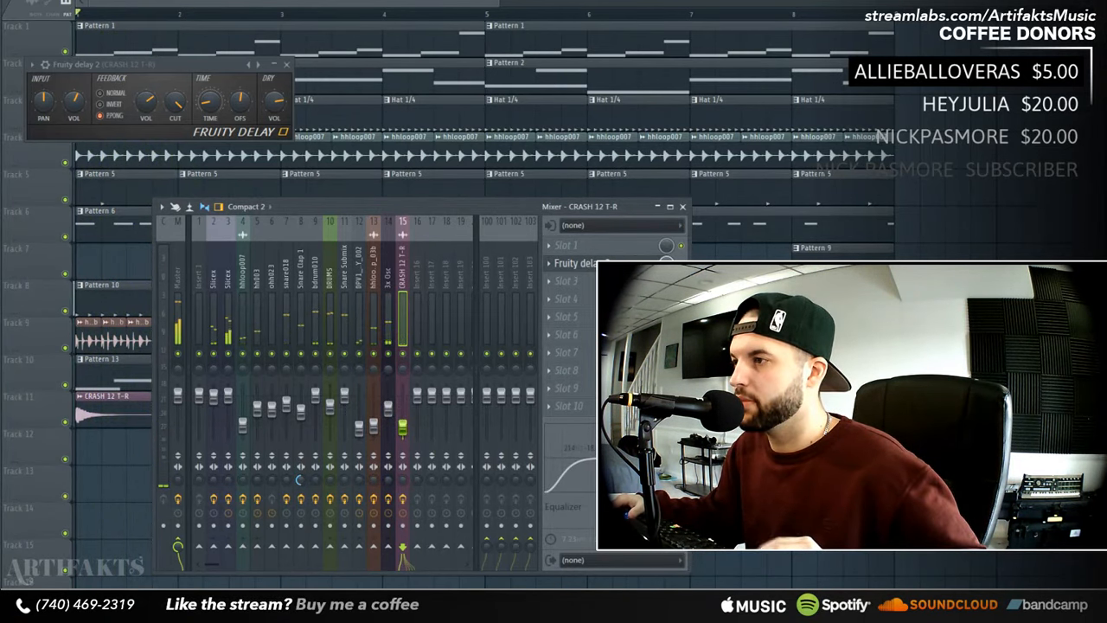
{"action": "key", "text": "space"}
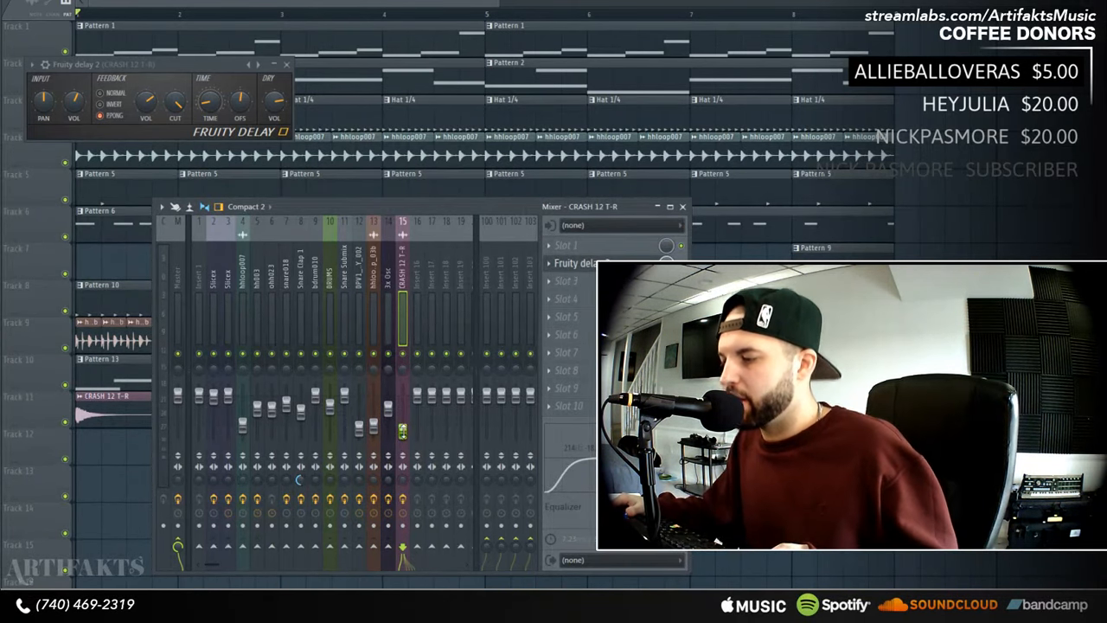
{"action": "key", "text": "space"}
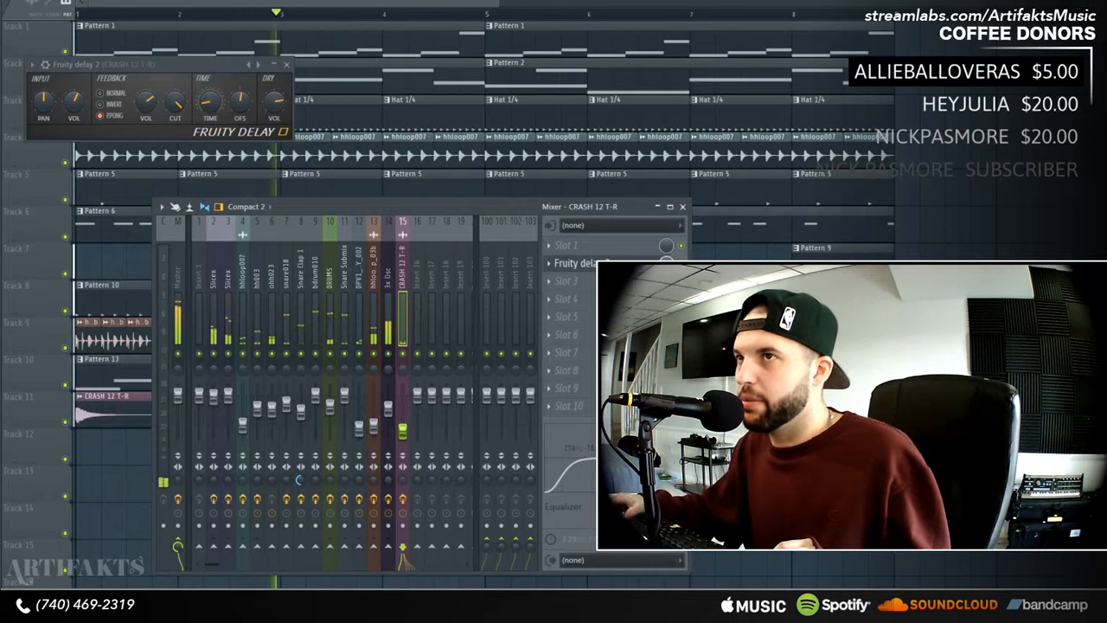
- Clear the open windows and mute Track 2 to hear the beat without the Pattern 2 part
{"action": "key", "text": "F12"}
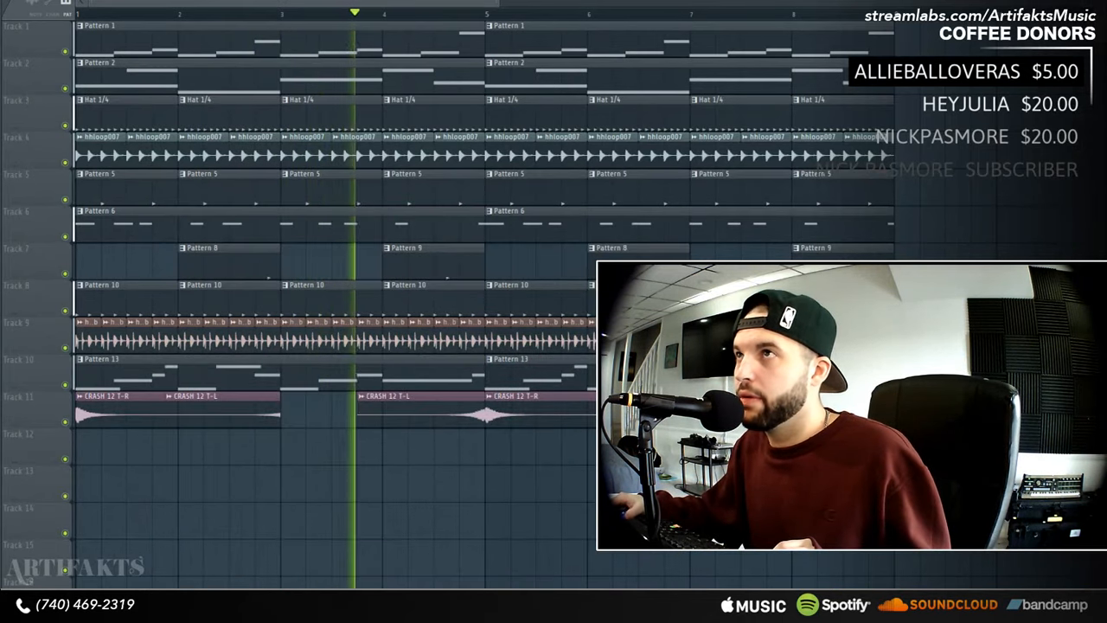
{"action": "key", "text": "F6"}
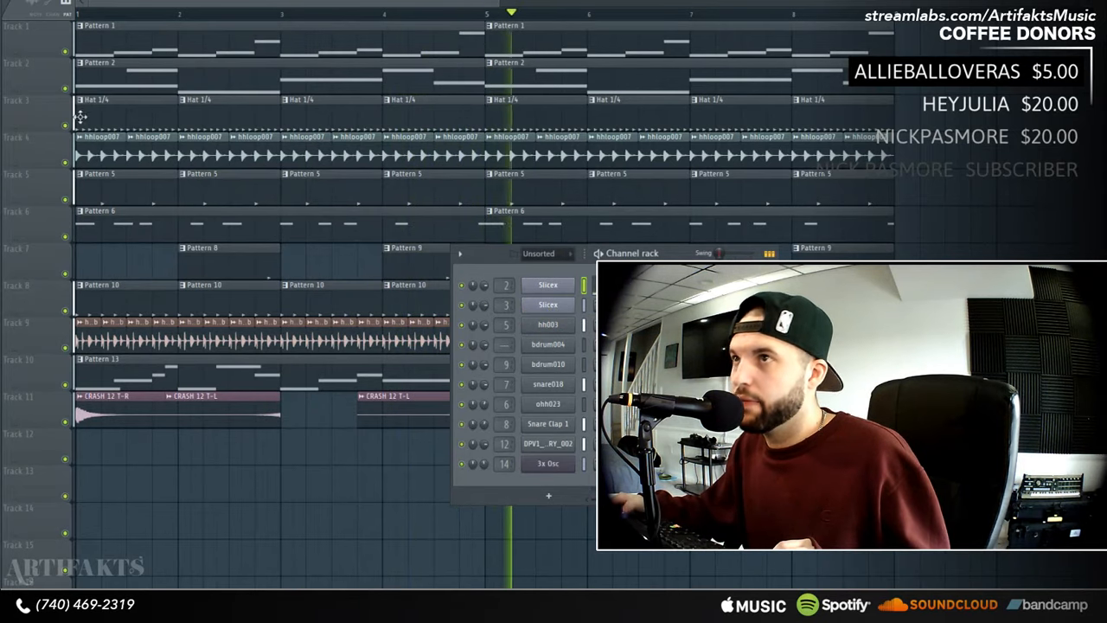
{"action": "left_click", "coordinate": [65, 87]}
{"action": "key", "text": "F6"}
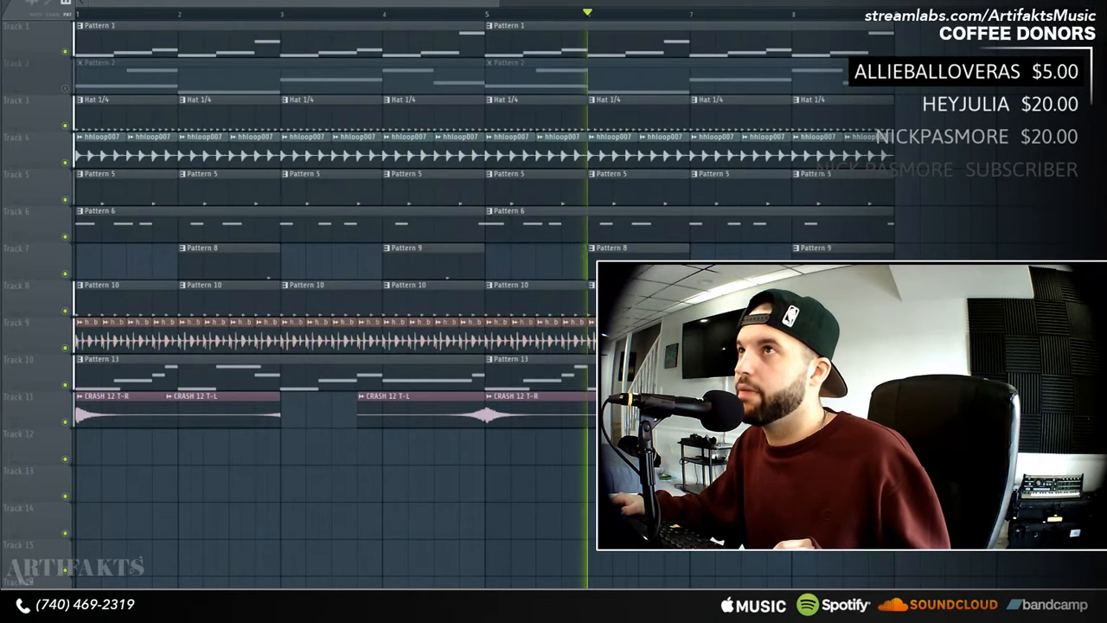
{"action": "key", "text": "F6"}
{"action": "key", "text": "F6"}
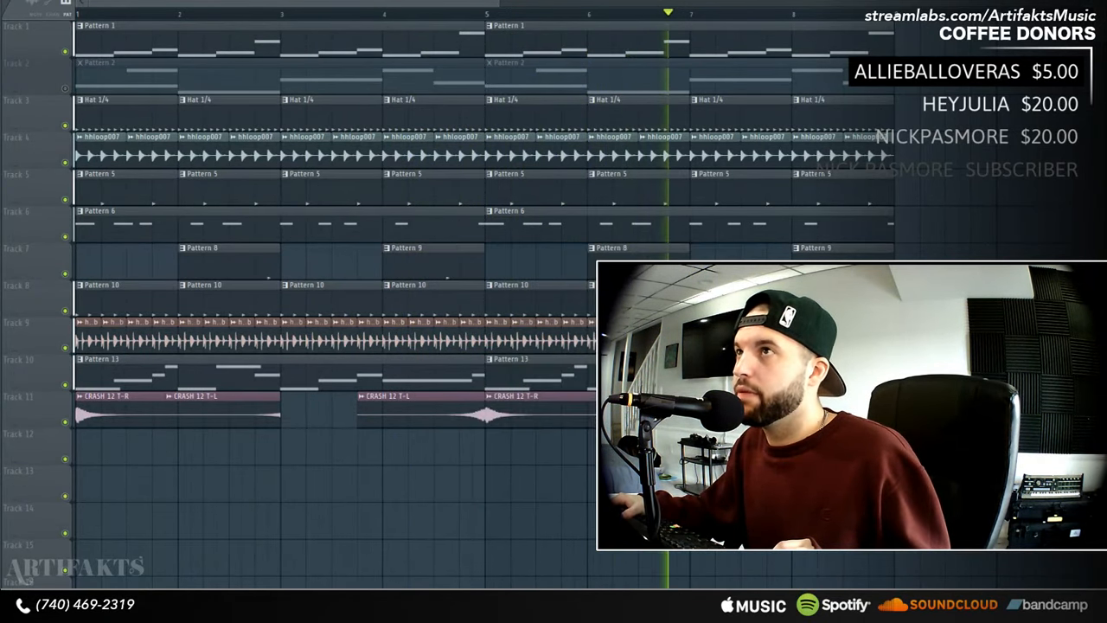
- Slightly lower the level of the second Slicex track on mixer insert 3, listen to the beat and stop playback
{"action": "key", "text": "F5"}
{"action": "key", "text": "F6"}
{"action": "key", "text": "F6"}
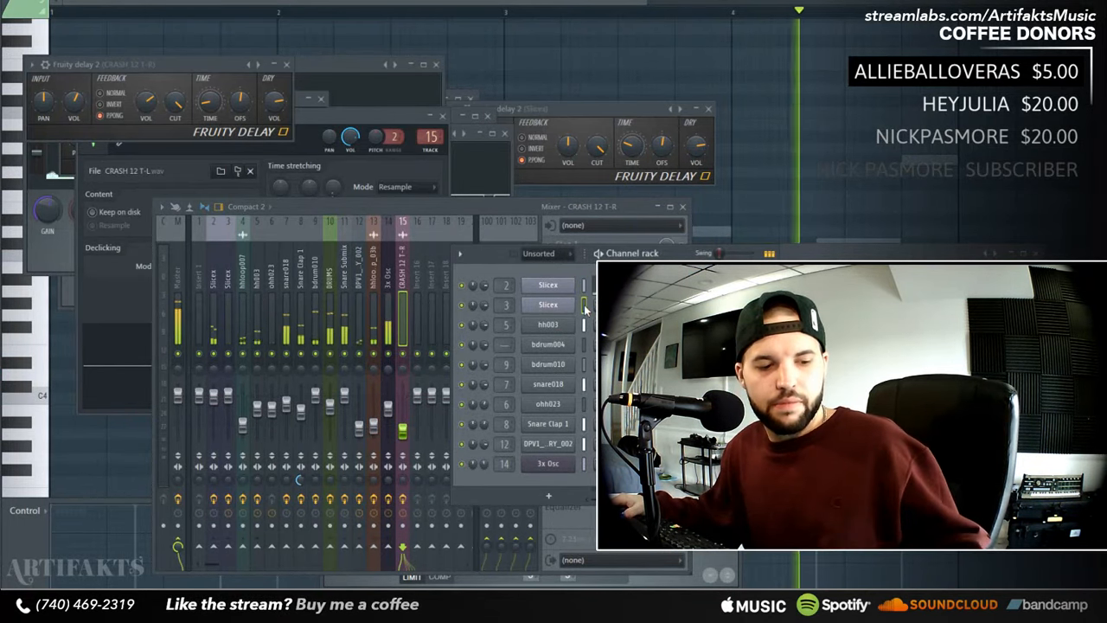
{"action": "left_click", "coordinate": [229, 393]}
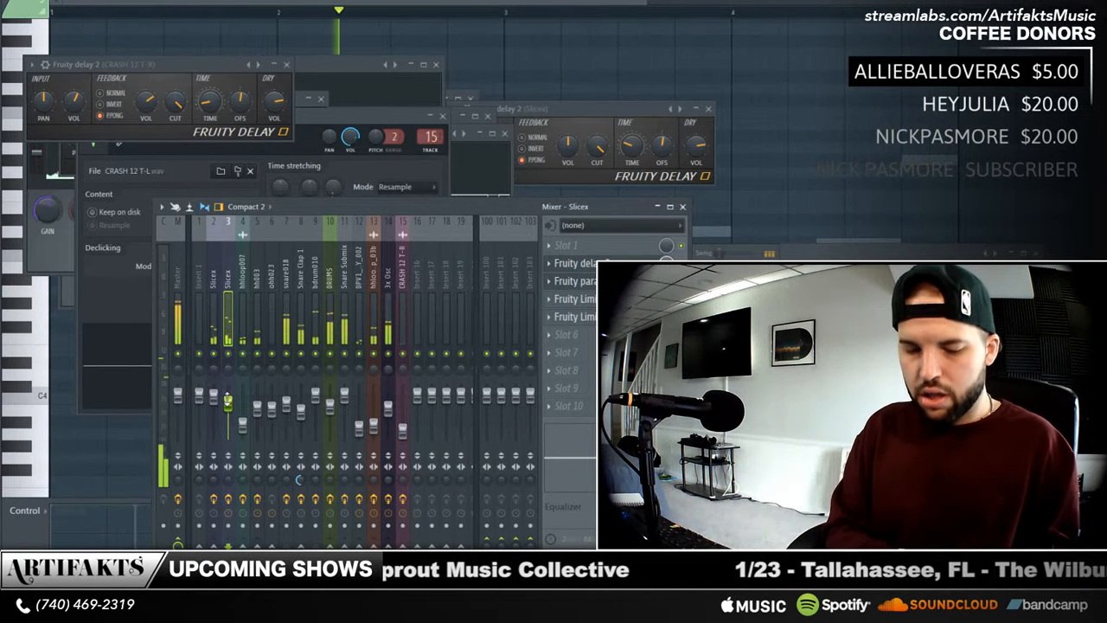
{"action": "key", "text": "space"}
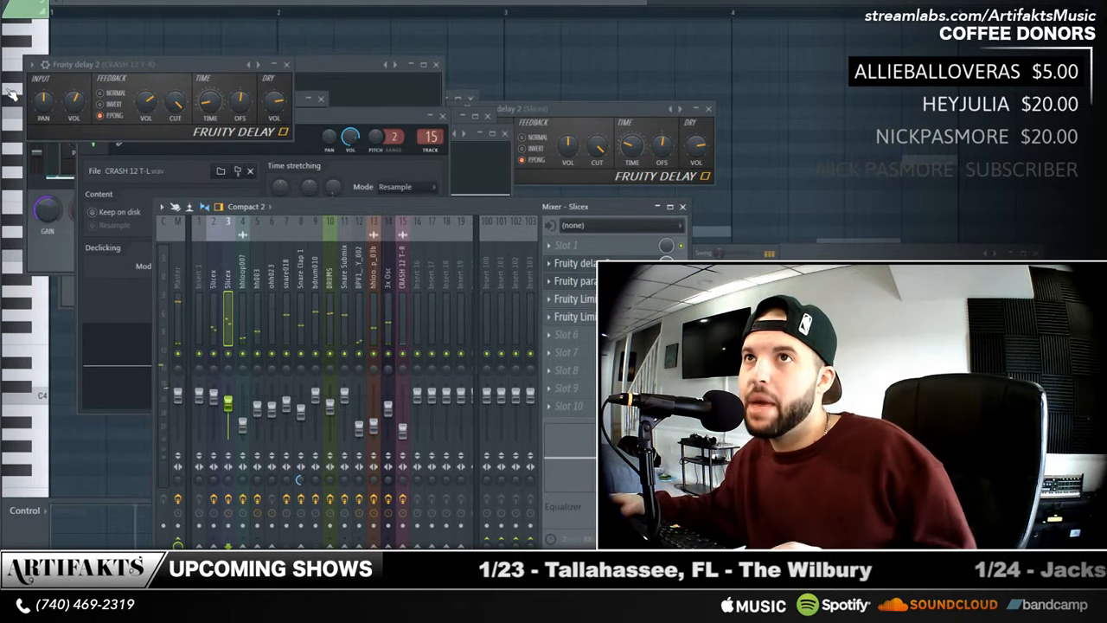
- Adjust the Soundflower (2ch) device's buffer length in the audio settings and check the beat's playback
{"action": "left_click", "coordinate": [7, 1]}
{"action": "left_click", "coordinate": [26, 1]}
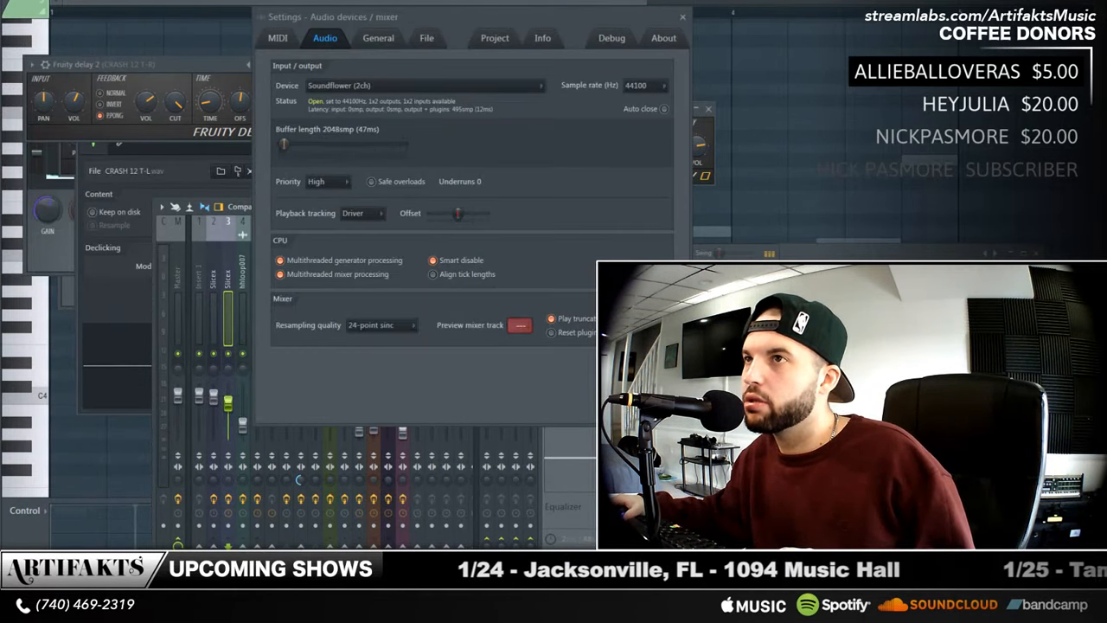
{"action": "left_click", "coordinate": [683, 16]}
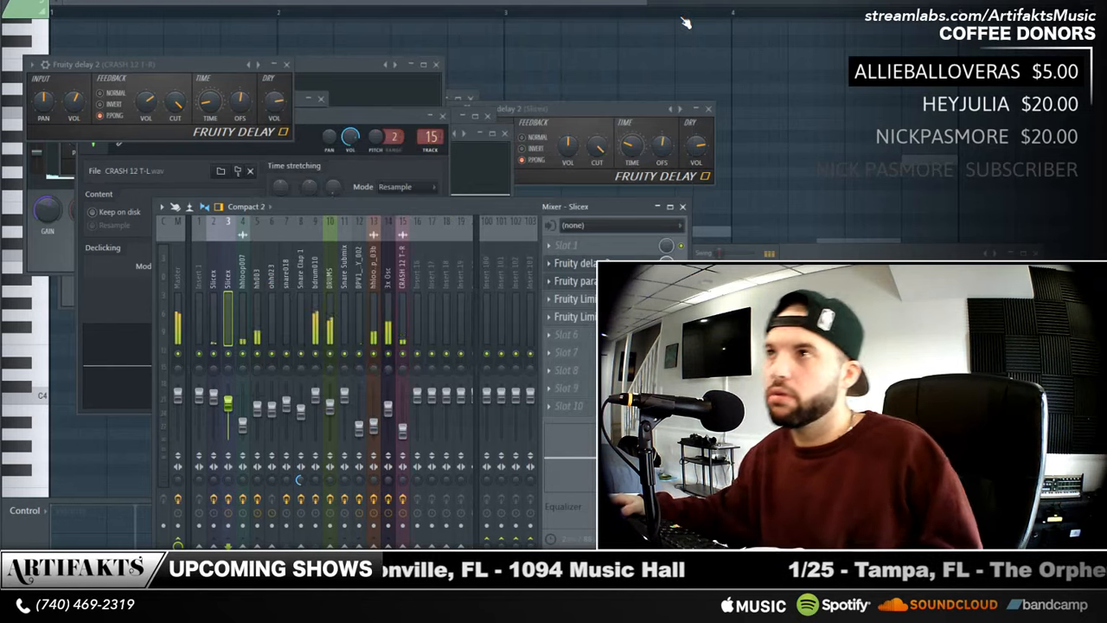
{"action": "left_click", "coordinate": [7, 1]}
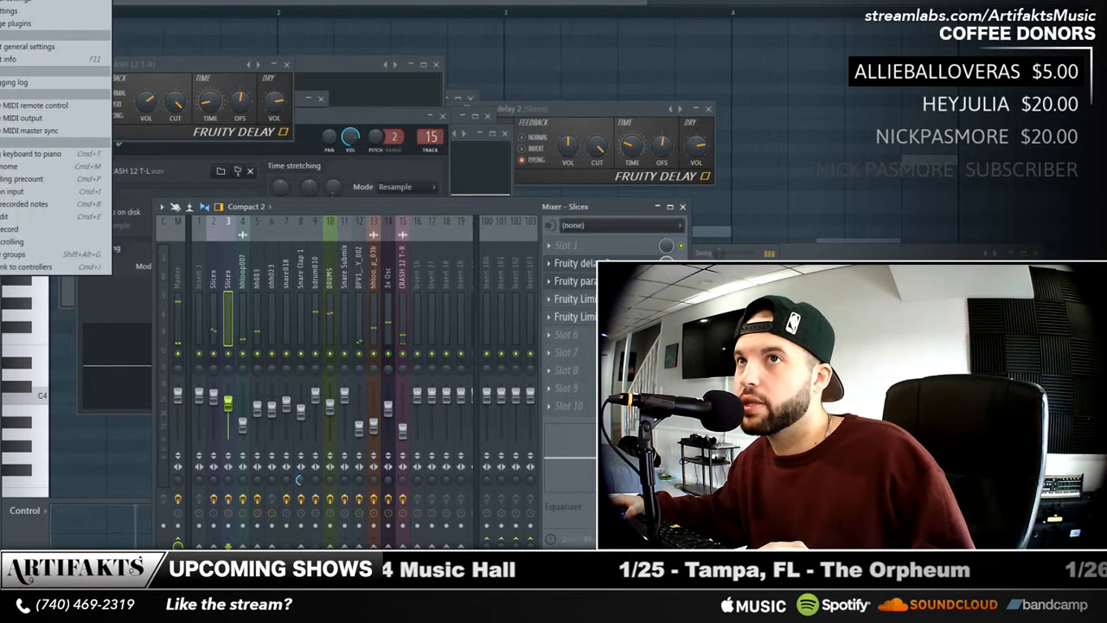
{"action": "left_click", "coordinate": [26, 1]}
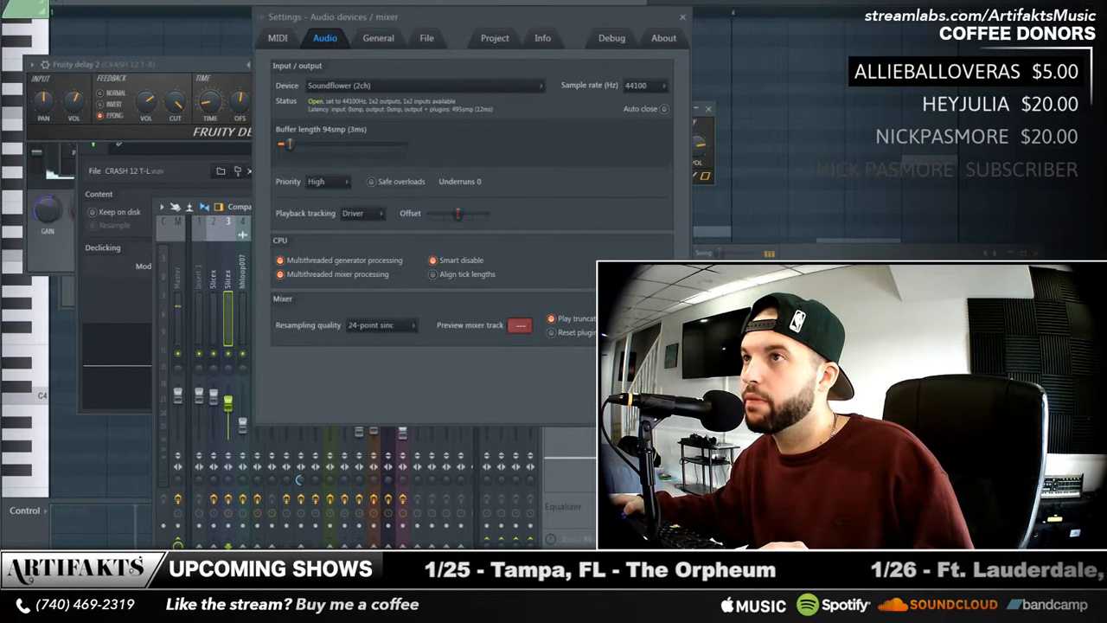
{"action": "left_click", "coordinate": [687, 17]}
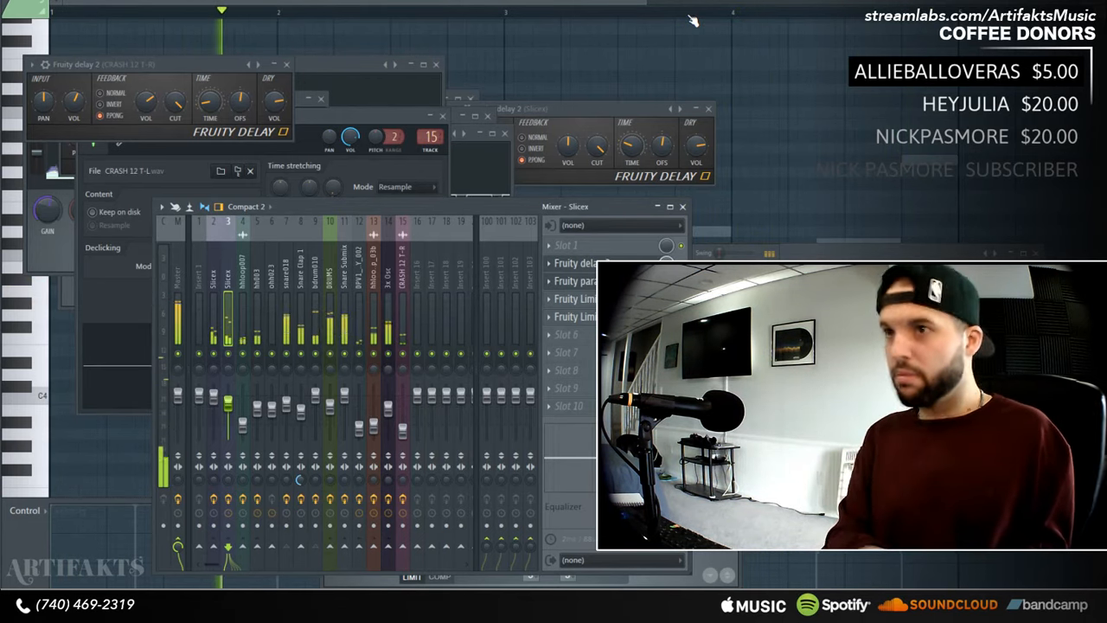
{"action": "key", "text": "space"}
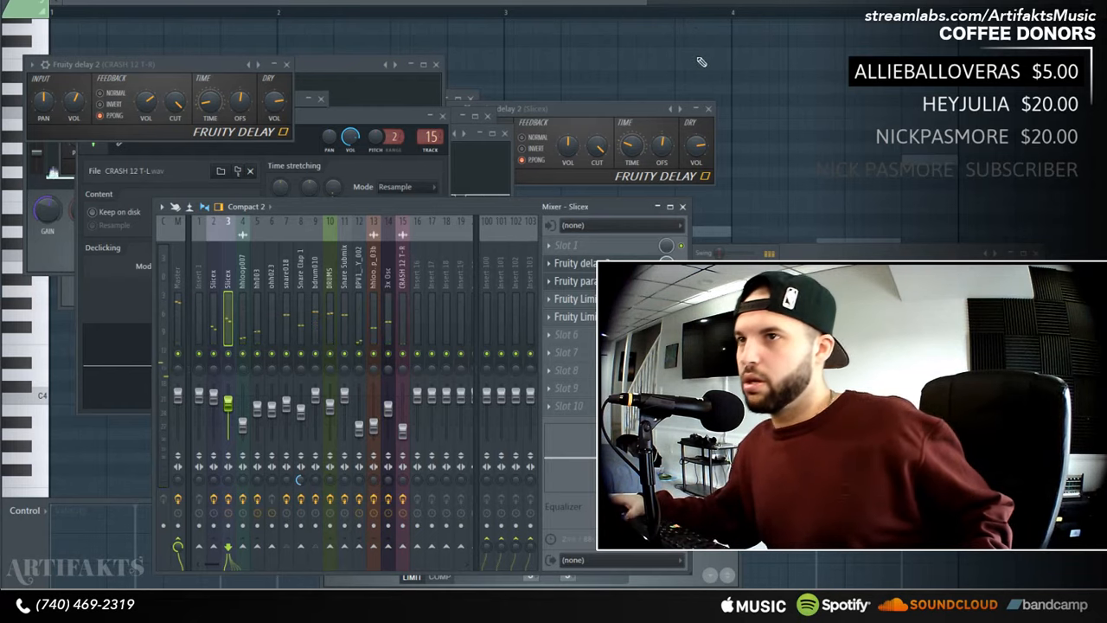
- Open the Fruity Filter on the first Slicex mixer track, insert 2, and play the beat
{"action": "left_click", "coordinate": [212, 276]}
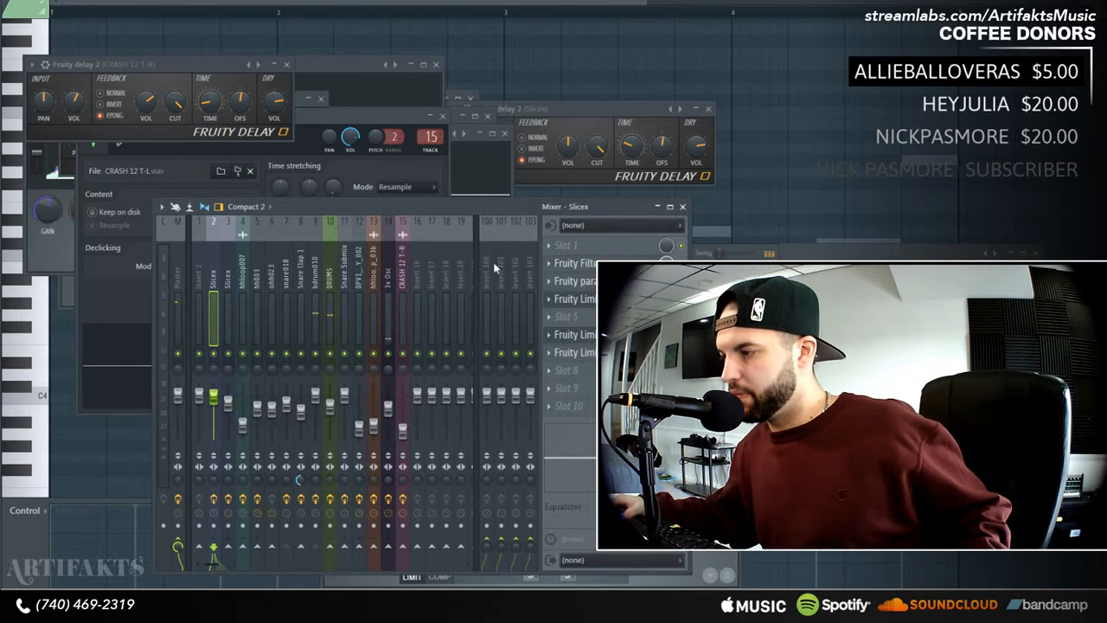
{"action": "left_click", "coordinate": [572, 263]}
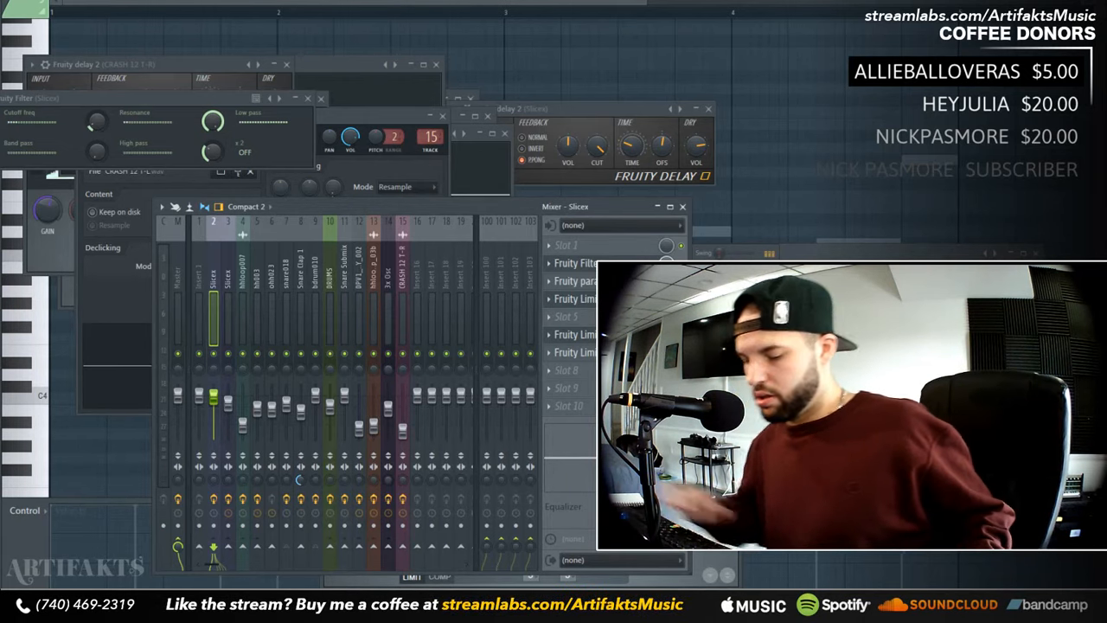
{"action": "key", "text": "space"}
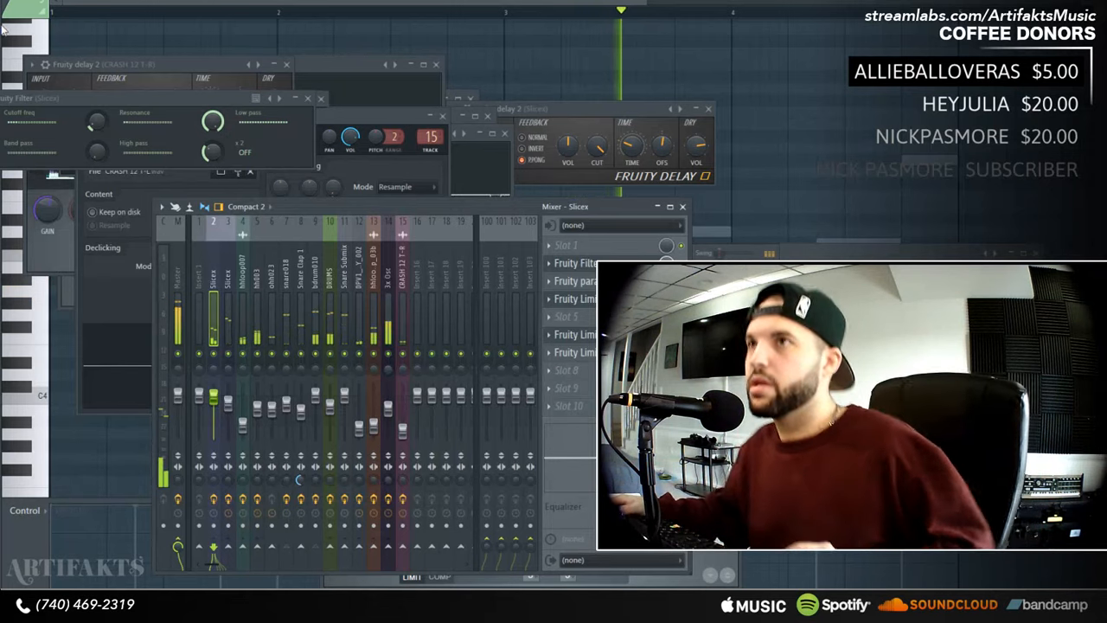
{"action": "key", "text": "space"}
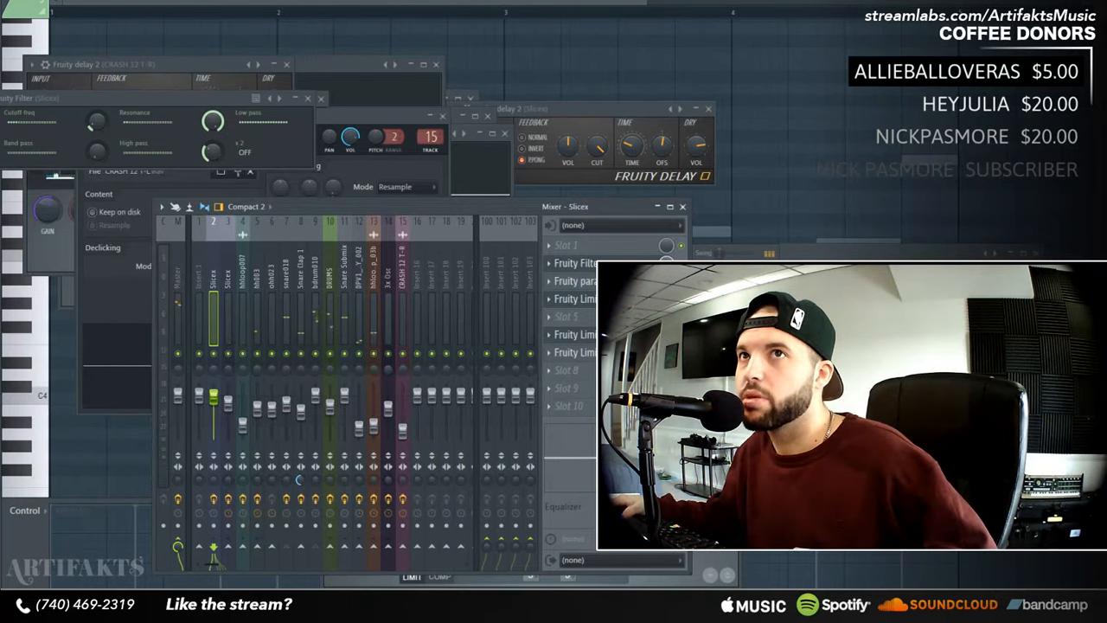
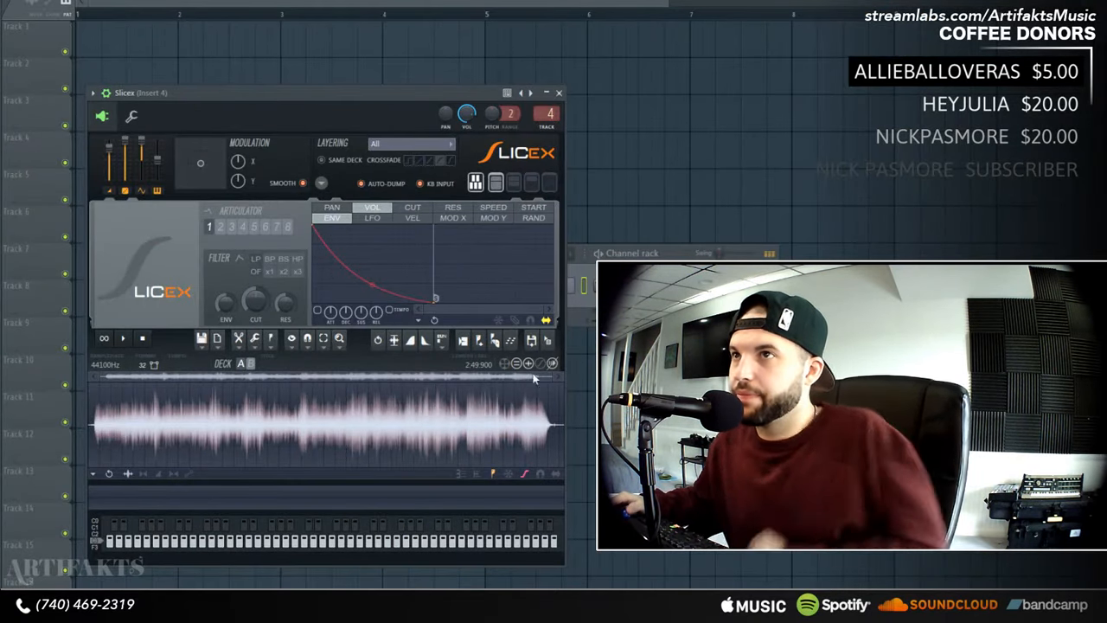
- Add a slice marker in the Slicex waveform where the sample's audio begins after the opening silence
{"action": "left_click_drag", "start_coordinate": [534, 378], "coordinate": [173, 412]}
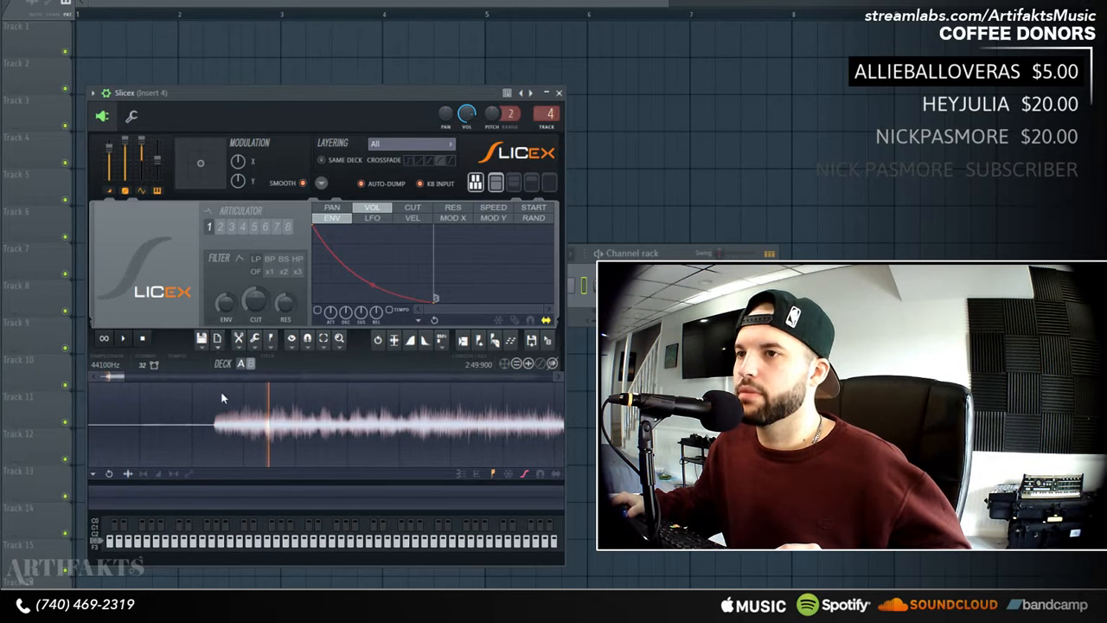
{"action": "key", "text": "space"}
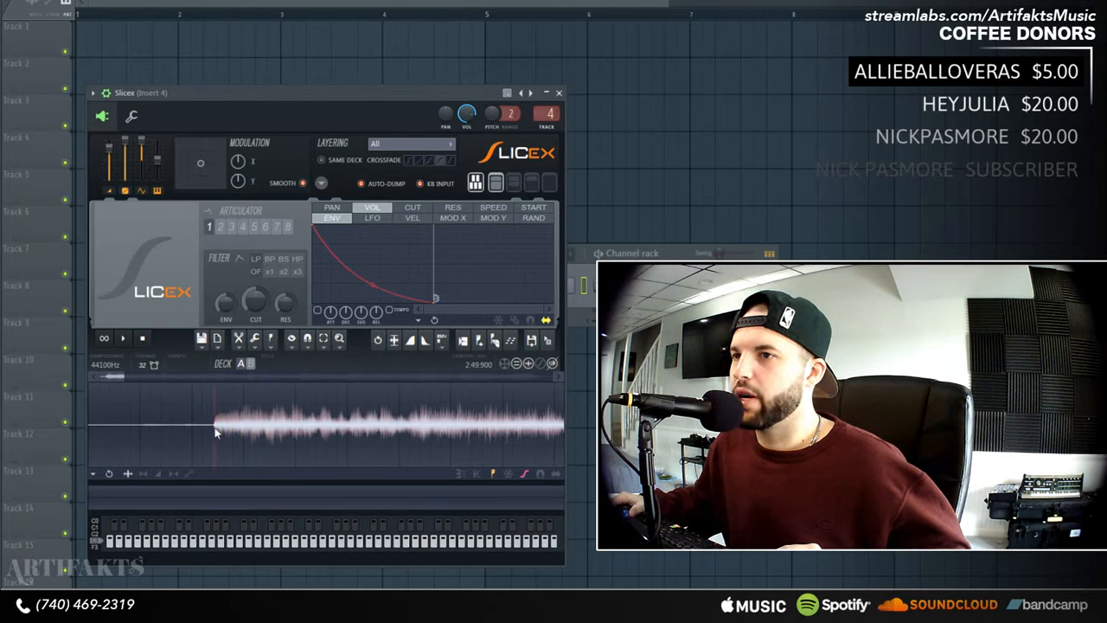
{"action": "left_click", "coordinate": [487, 344]}
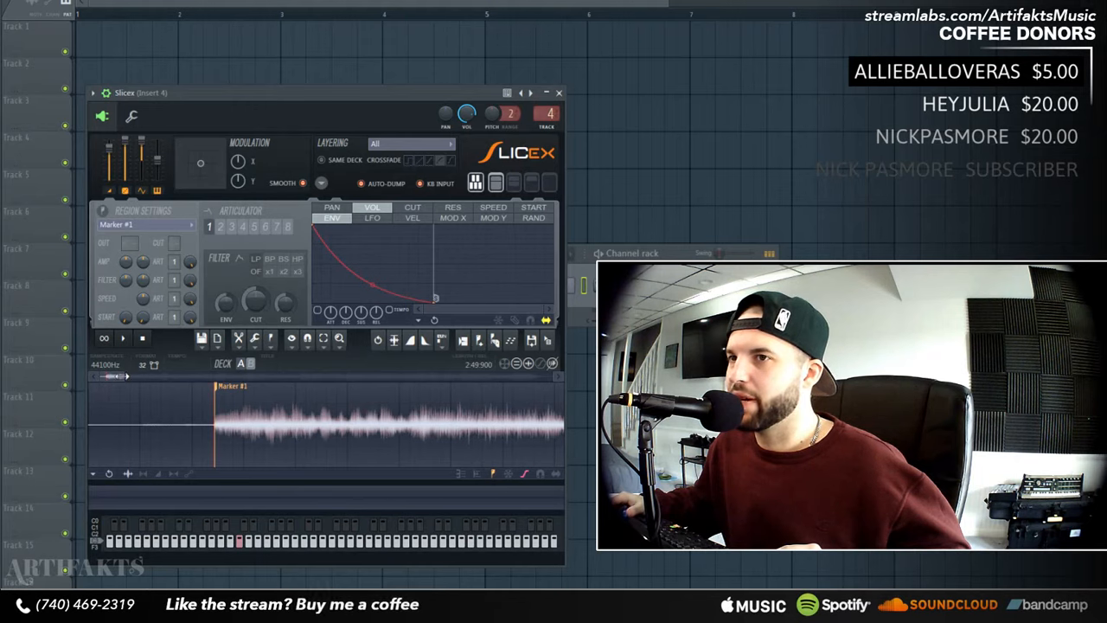
{"action": "left_click_drag", "start_coordinate": [124, 377], "coordinate": [529, 402]}
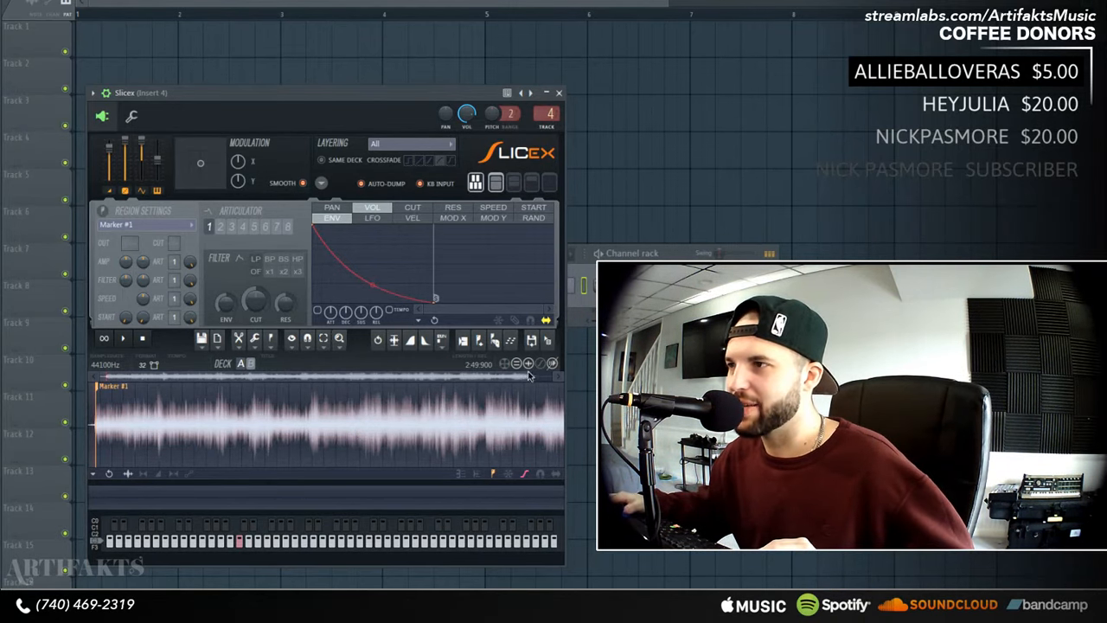
{"action": "left_click_drag", "start_coordinate": [531, 375], "coordinate": [104, 379]}
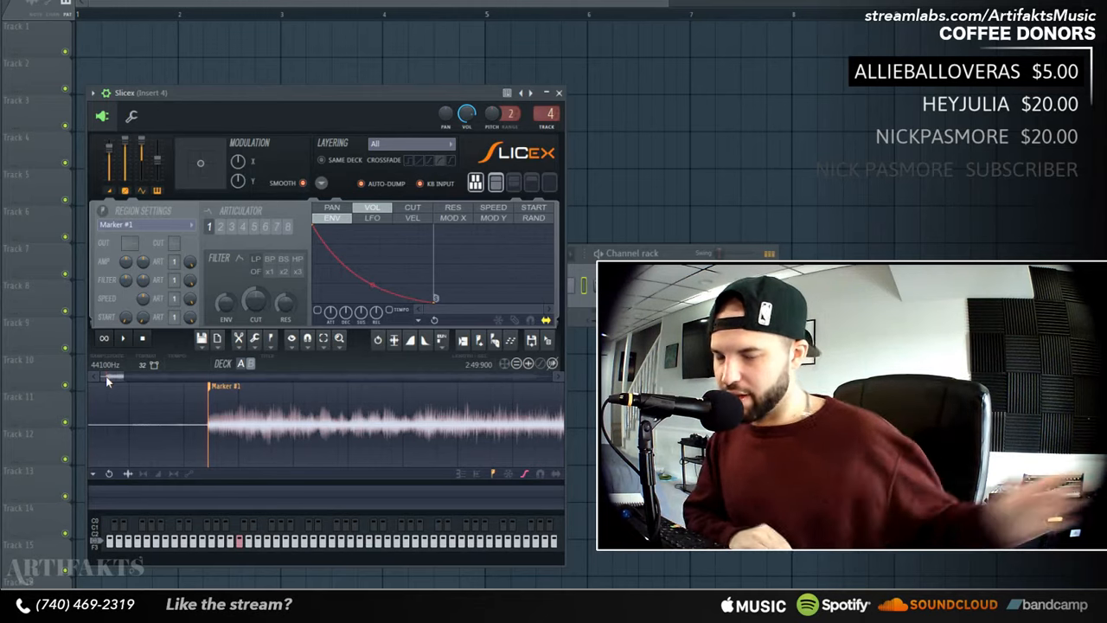
- Audition the sample from its beginning, move Marker #1 slightly later in the waveform and delete it
{"action": "left_click", "coordinate": [214, 415]}
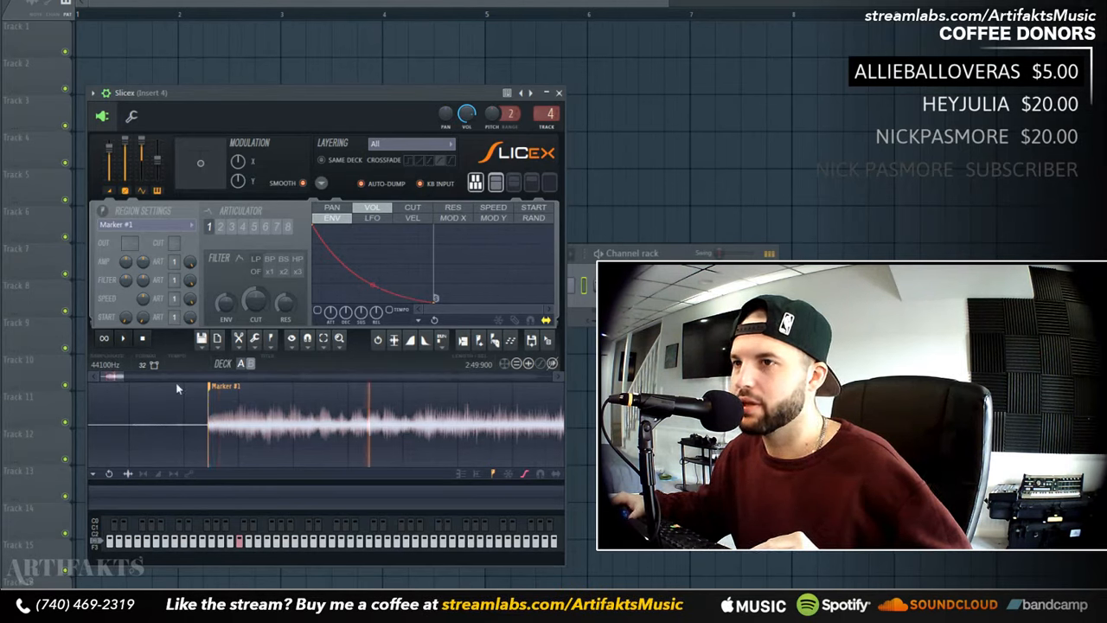
{"action": "left_click_drag", "start_coordinate": [210, 388], "coordinate": [287, 396]}
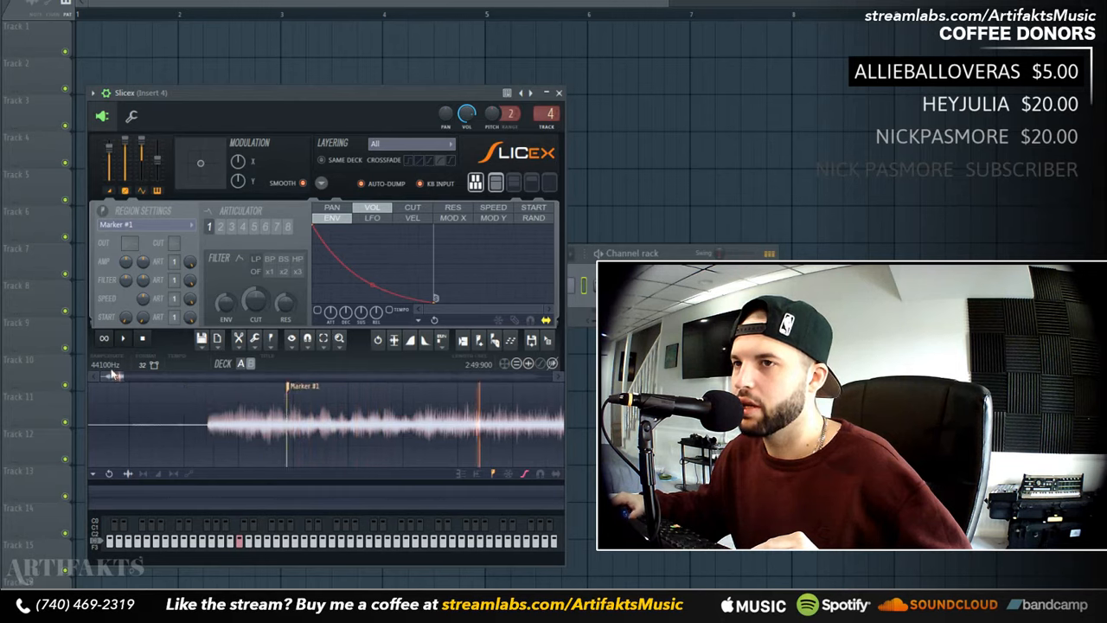
{"action": "left_click_drag", "start_coordinate": [112, 376], "coordinate": [286, 406]}
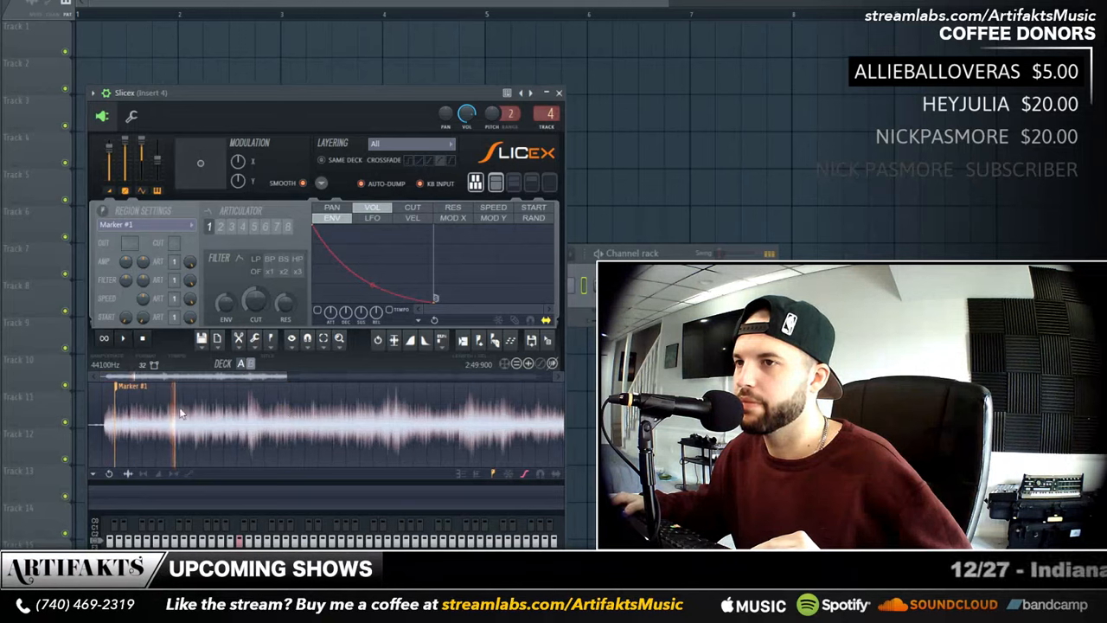
{"action": "right_click", "coordinate": [118, 388]}
{"action": "left_click", "coordinate": [141, 406]}
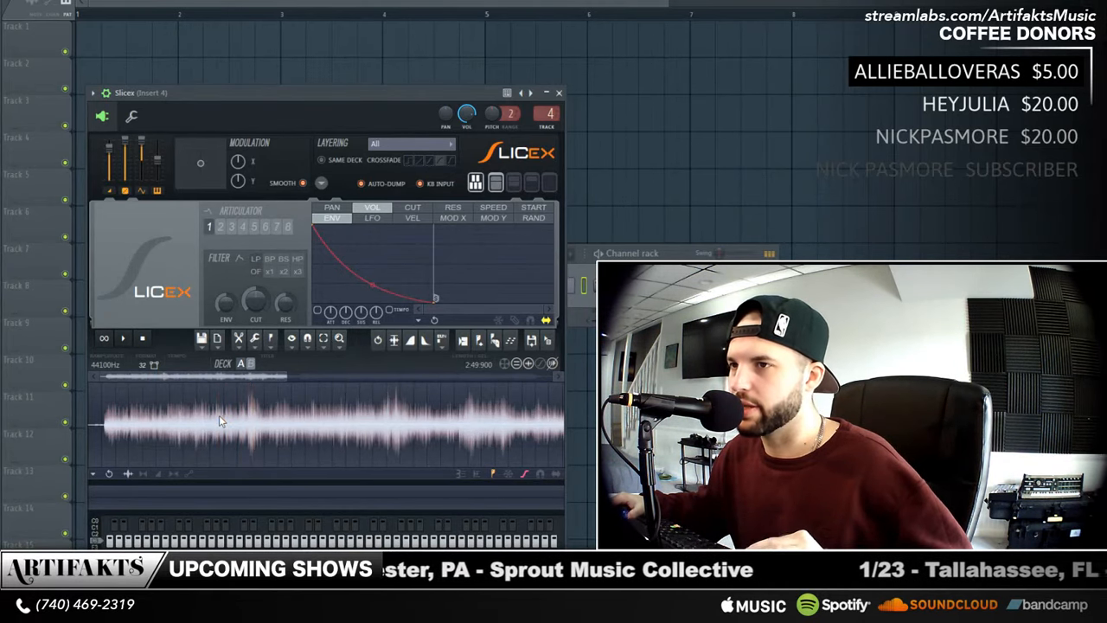
- Audition the Slicex sample beyond its opening and add a first slice marker in the section ahead of the loud peak
{"action": "left_click_drag", "start_coordinate": [293, 370], "coordinate": [172, 374]}
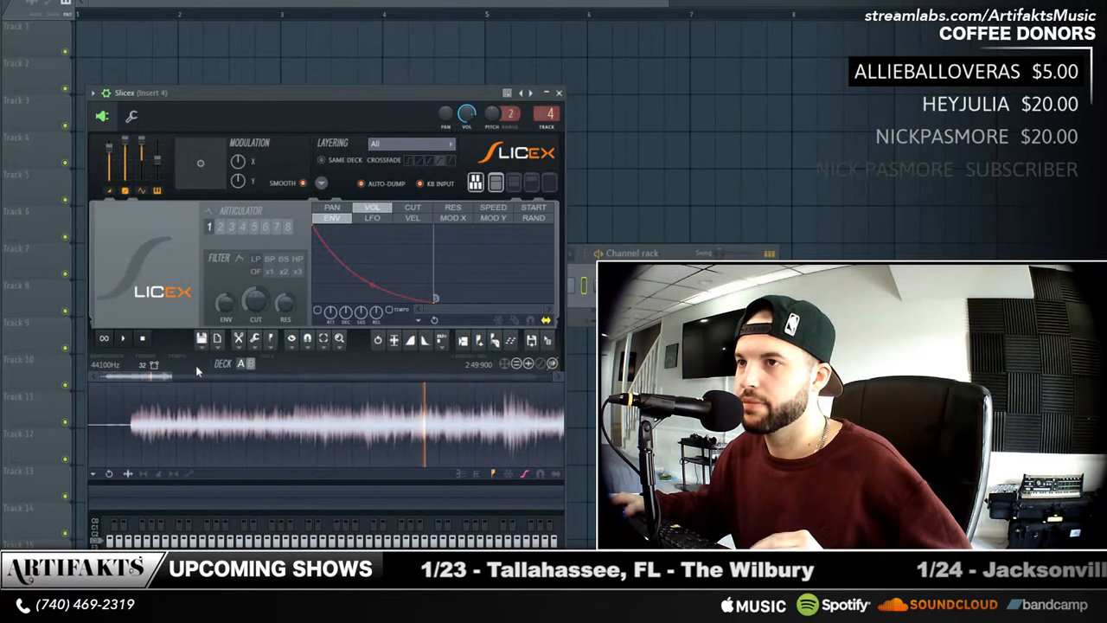
{"action": "key", "text": "space"}
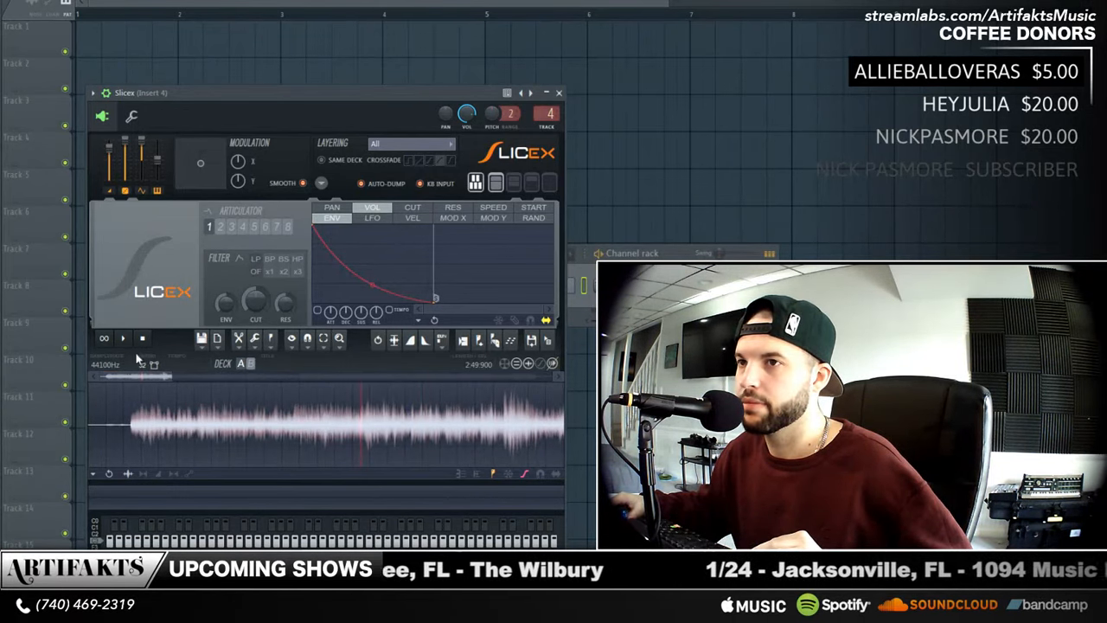
{"action": "left_click_drag", "start_coordinate": [102, 376], "coordinate": [131, 377]}
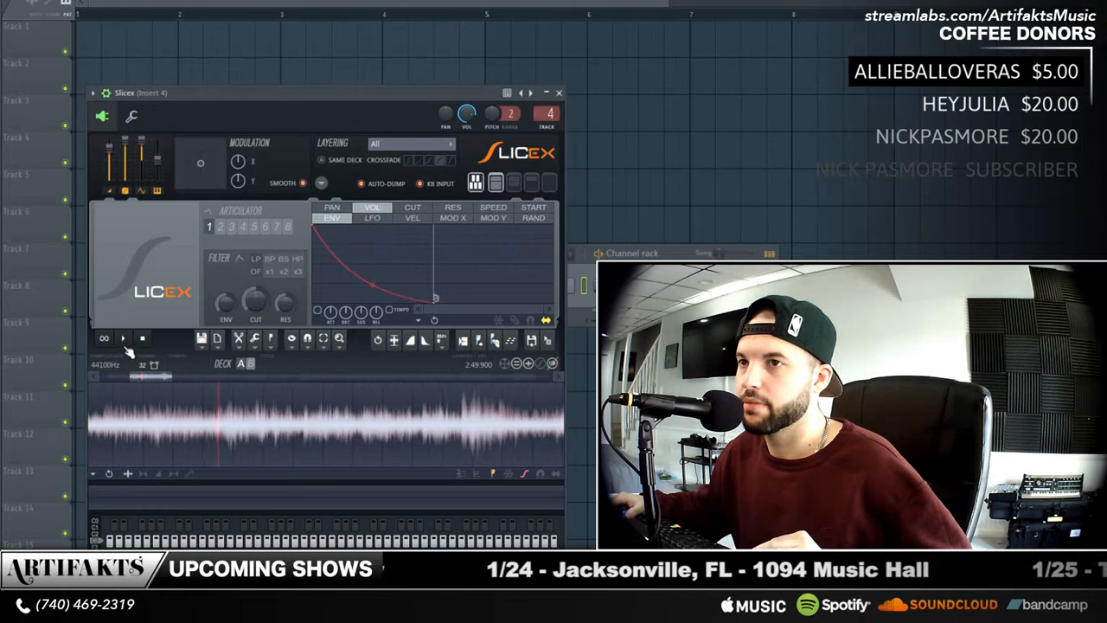
{"action": "left_click", "coordinate": [124, 340]}
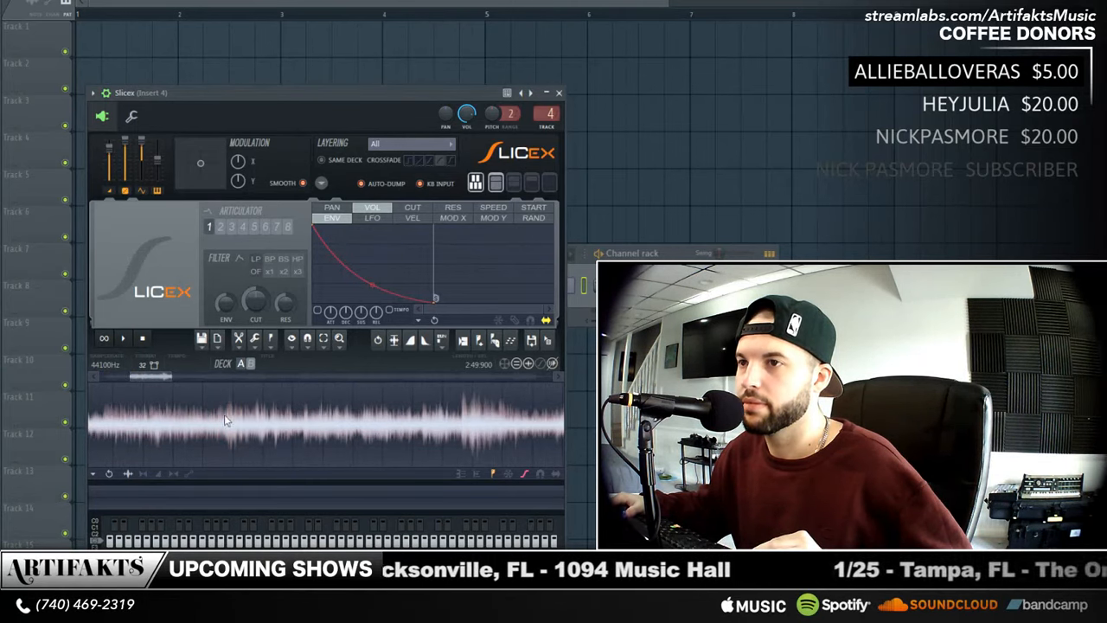
{"action": "left_click", "coordinate": [482, 342]}
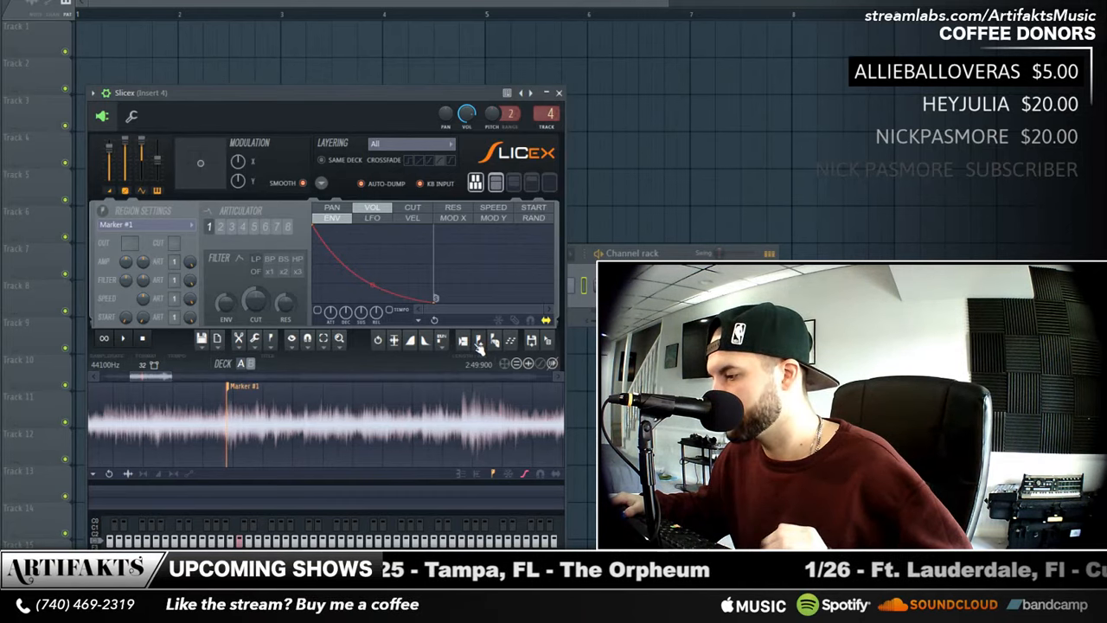
- Play the sample on from the first slice and add three more markers at successive points before the loud peak
{"action": "left_click", "coordinate": [301, 419]}
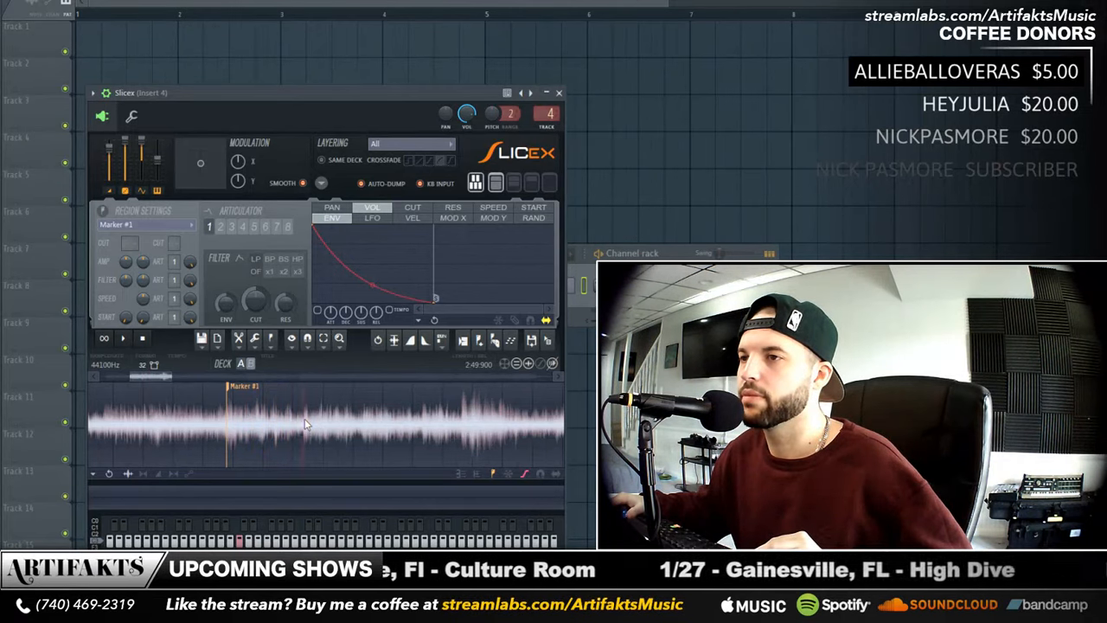
{"action": "left_click", "coordinate": [478, 344]}
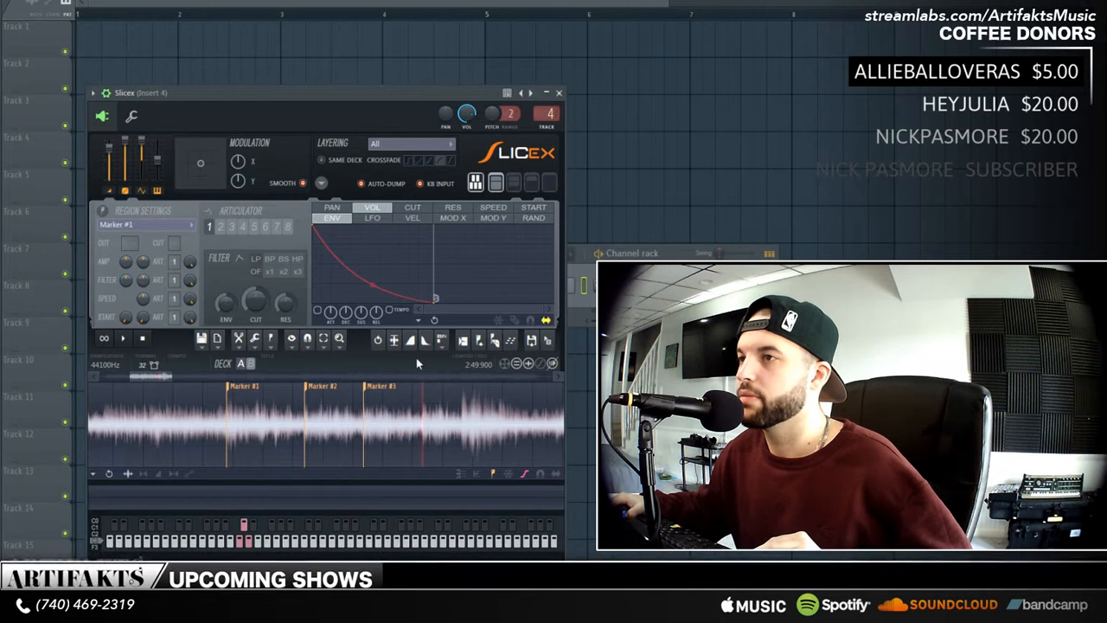
{"action": "left_click", "coordinate": [483, 341]}
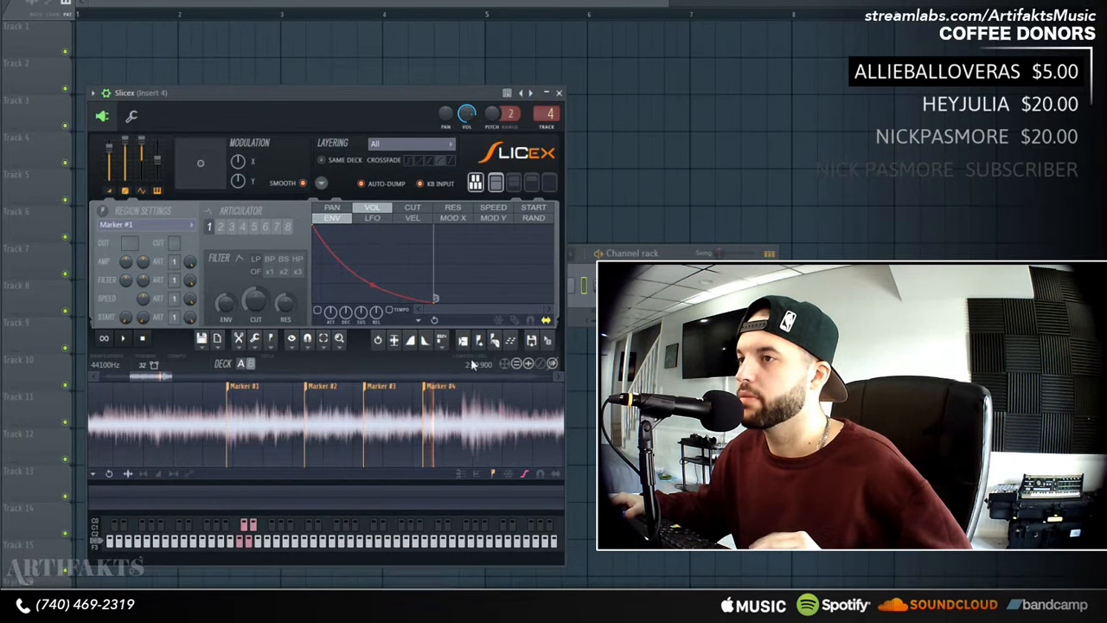
- Listen to the sample section following the fourth marker to find the next slice point
{"action": "left_click", "coordinate": [556, 378]}
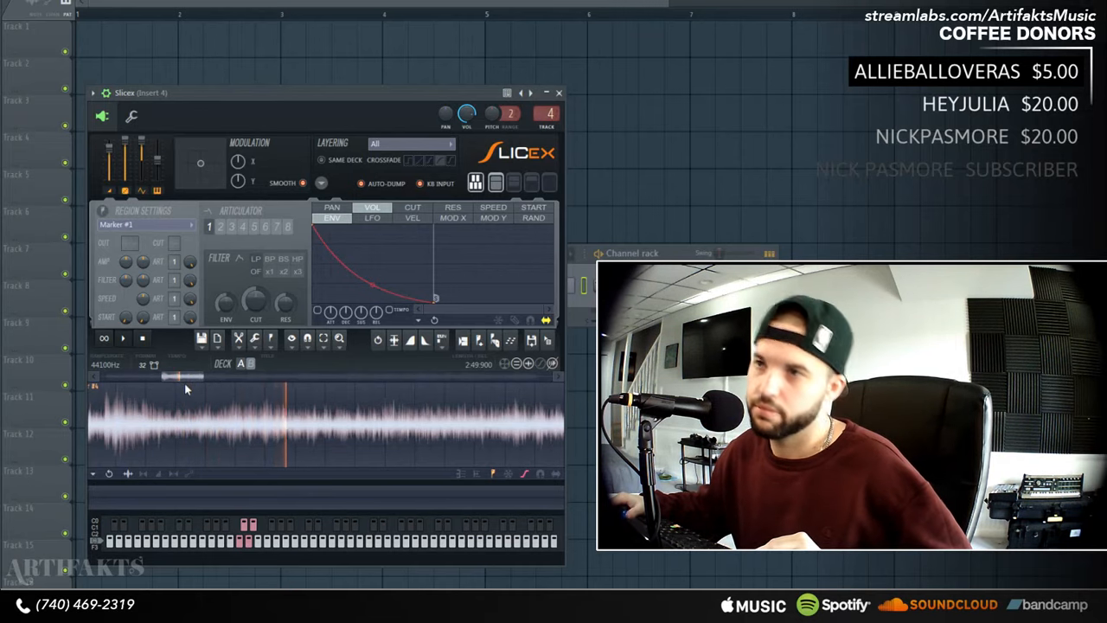
{"action": "left_click_drag", "start_coordinate": [185, 378], "coordinate": [191, 378]}
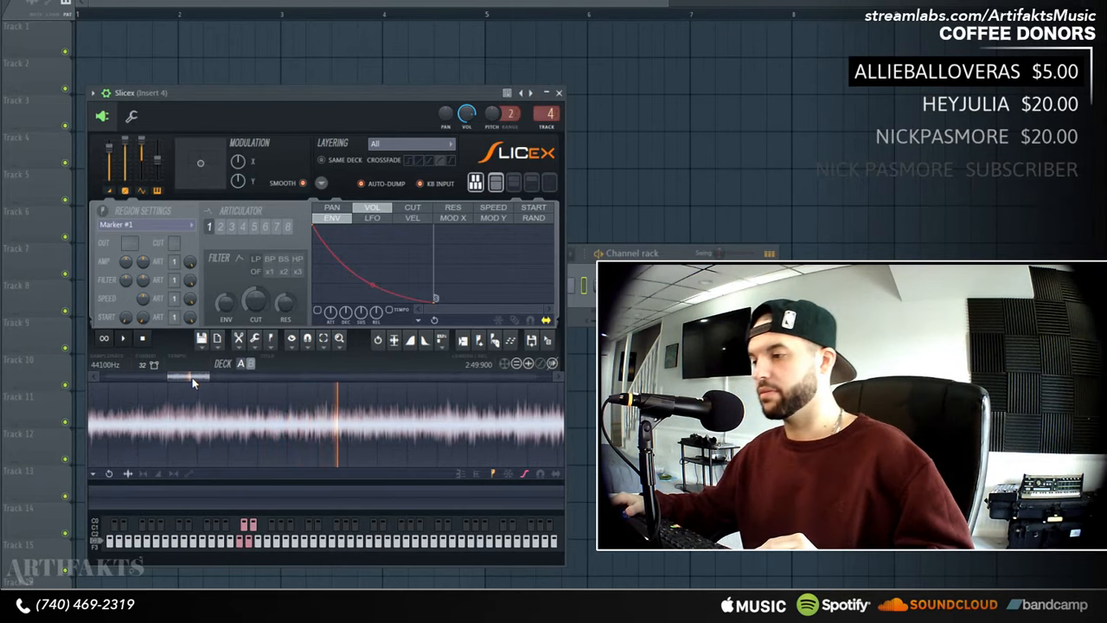
- Audition the sample beyond the existing slices and add a slice marker at the onset of the swell, about 1:14.9
{"action": "left_click_drag", "start_coordinate": [192, 379], "coordinate": [264, 383]}
{"action": "left_click_drag", "start_coordinate": [195, 375], "coordinate": [218, 382]}
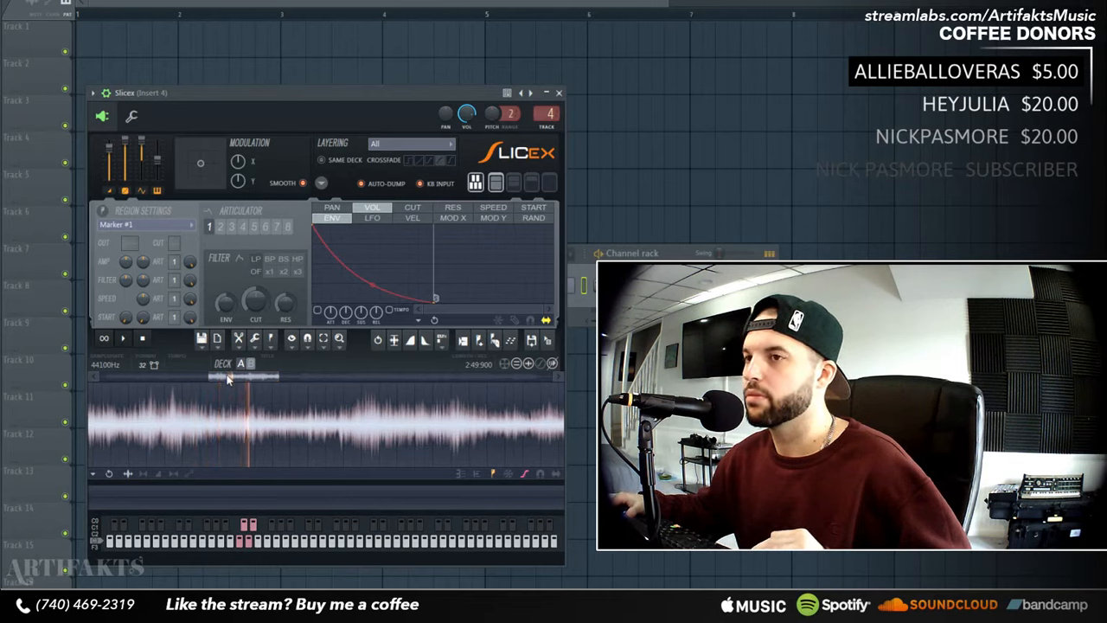
{"action": "left_click_drag", "start_coordinate": [228, 378], "coordinate": [236, 381]}
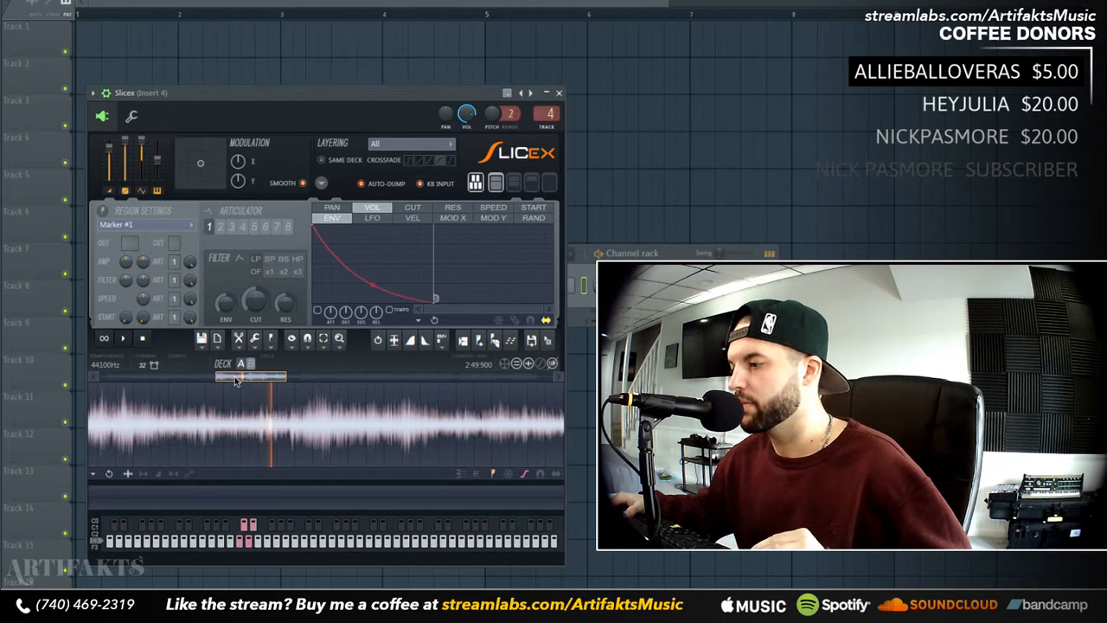
{"action": "left_click_drag", "start_coordinate": [235, 376], "coordinate": [268, 379]}
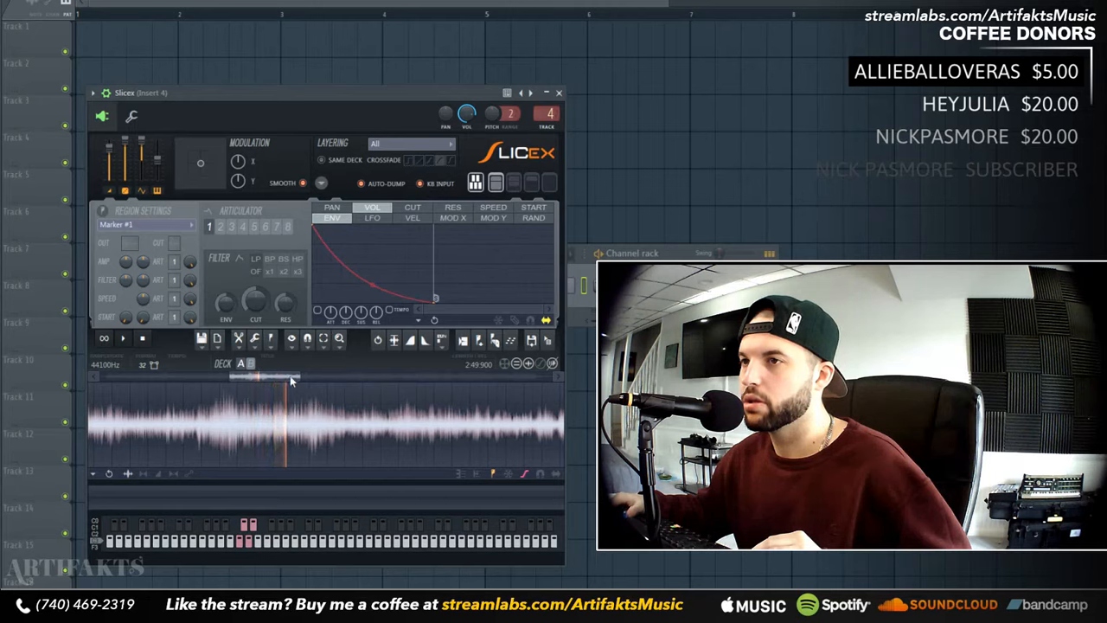
{"action": "left_click_drag", "start_coordinate": [290, 376], "coordinate": [303, 378]}
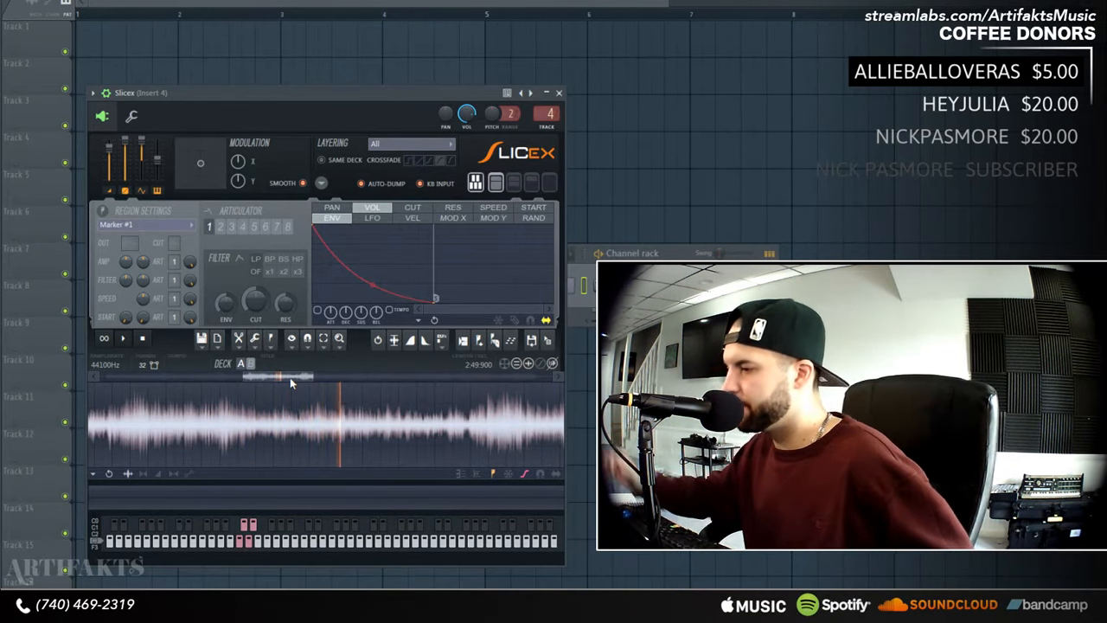
{"action": "left_click_drag", "start_coordinate": [274, 377], "coordinate": [304, 385]}
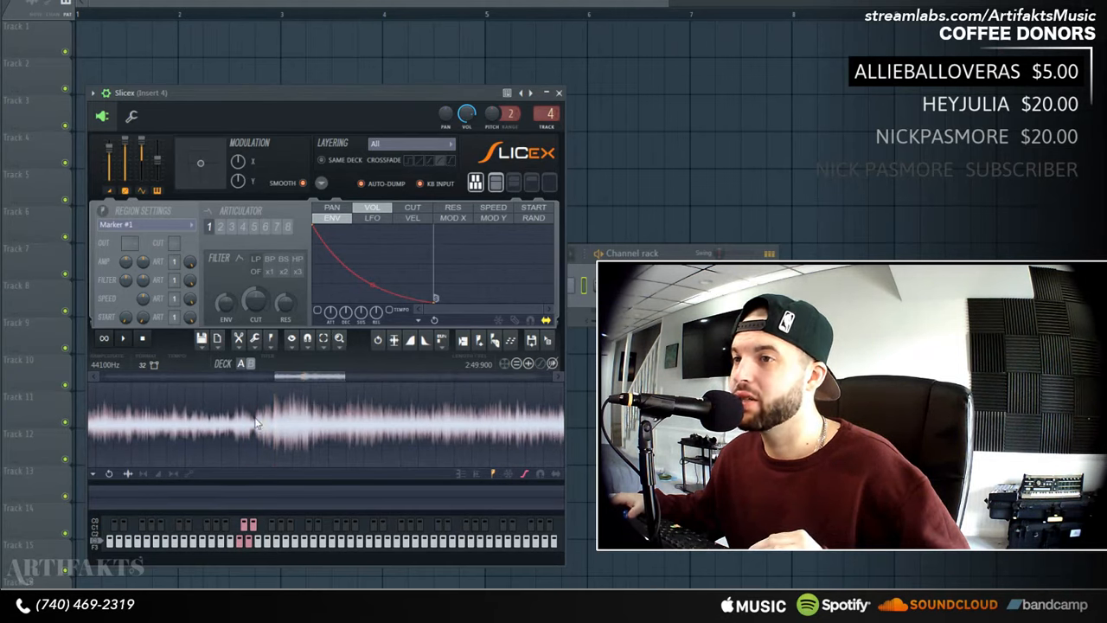
{"action": "left_click", "coordinate": [480, 343]}
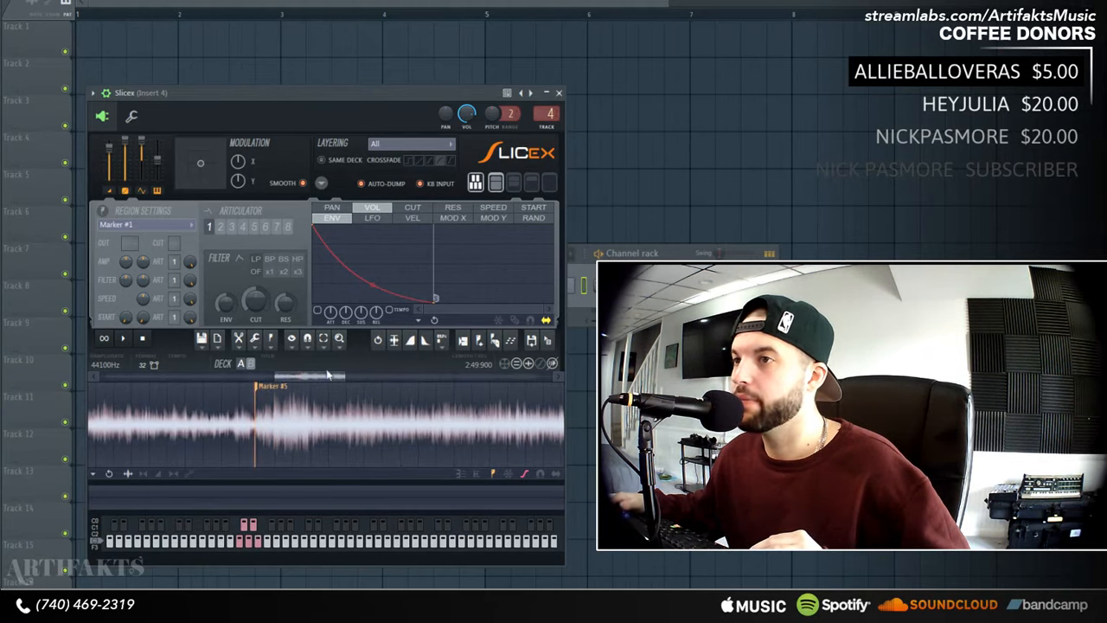
- Listen through the rest of the sample from Marker #5 to its end for further slice points
{"action": "left_click_drag", "start_coordinate": [320, 375], "coordinate": [329, 377]}
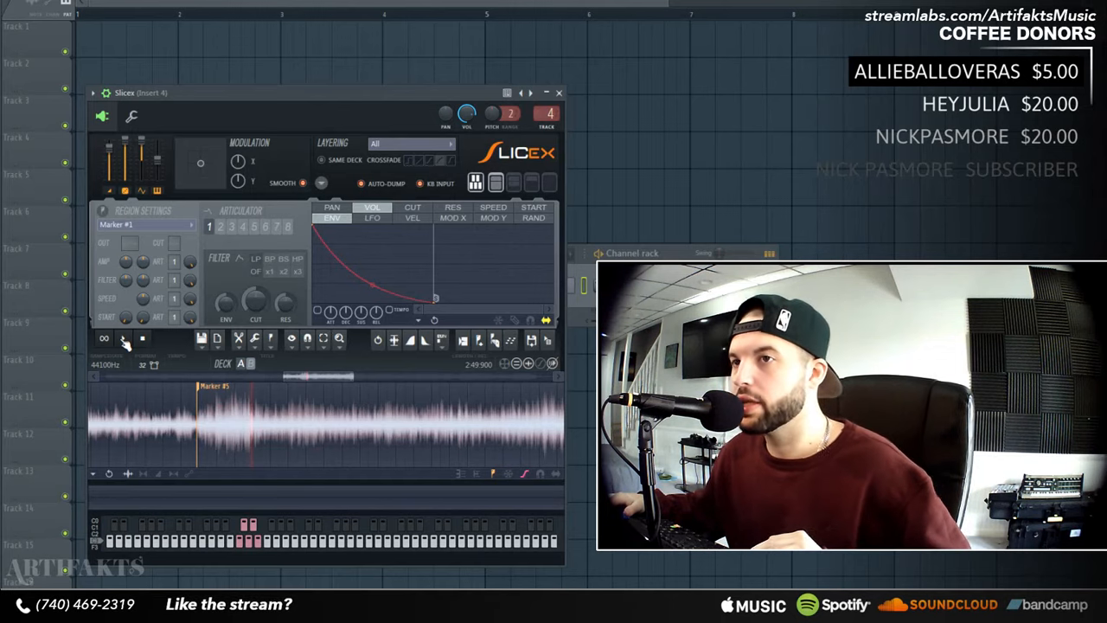
{"action": "mouse_move", "coordinate": [353, 377]}
{"action": "left_mouse_down"}
{"action": "mouse_move", "coordinate": [295, 380]}
{"action": "mouse_move", "coordinate": [338, 377]}
{"action": "left_mouse_up"}
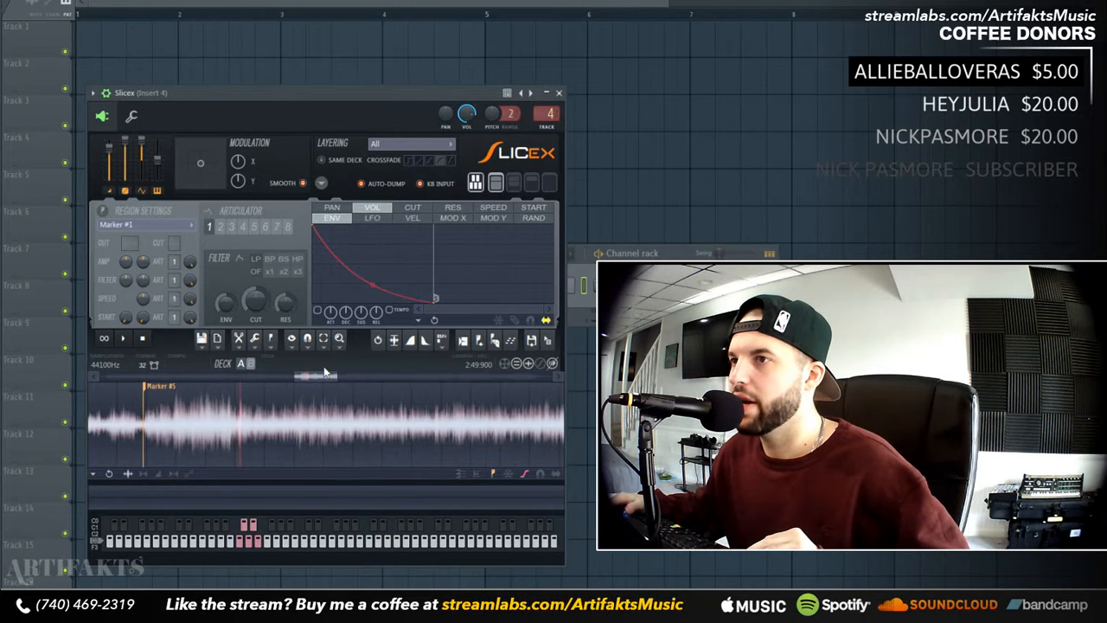
{"action": "left_click_drag", "start_coordinate": [339, 373], "coordinate": [398, 378]}
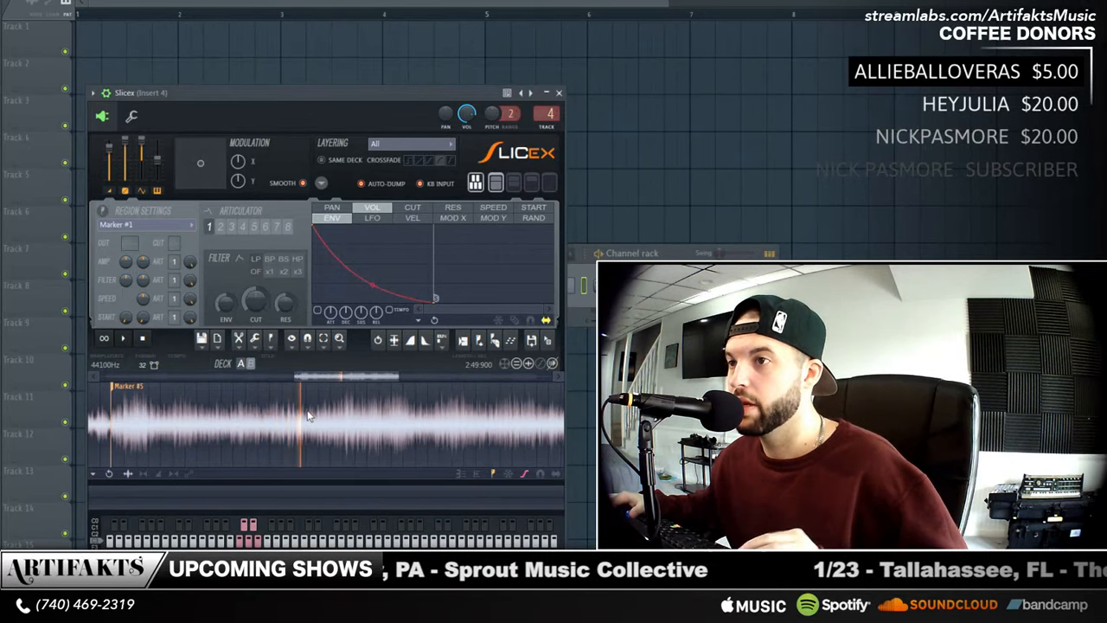
{"action": "left_click_drag", "start_coordinate": [317, 378], "coordinate": [343, 384]}
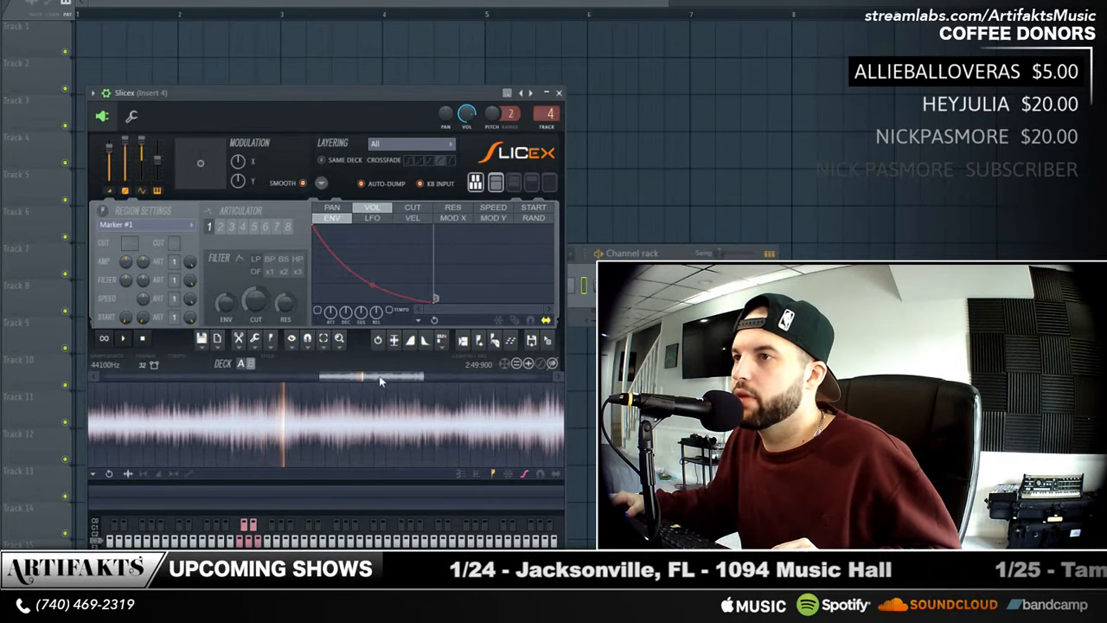
{"action": "left_click_drag", "start_coordinate": [380, 382], "coordinate": [419, 378]}
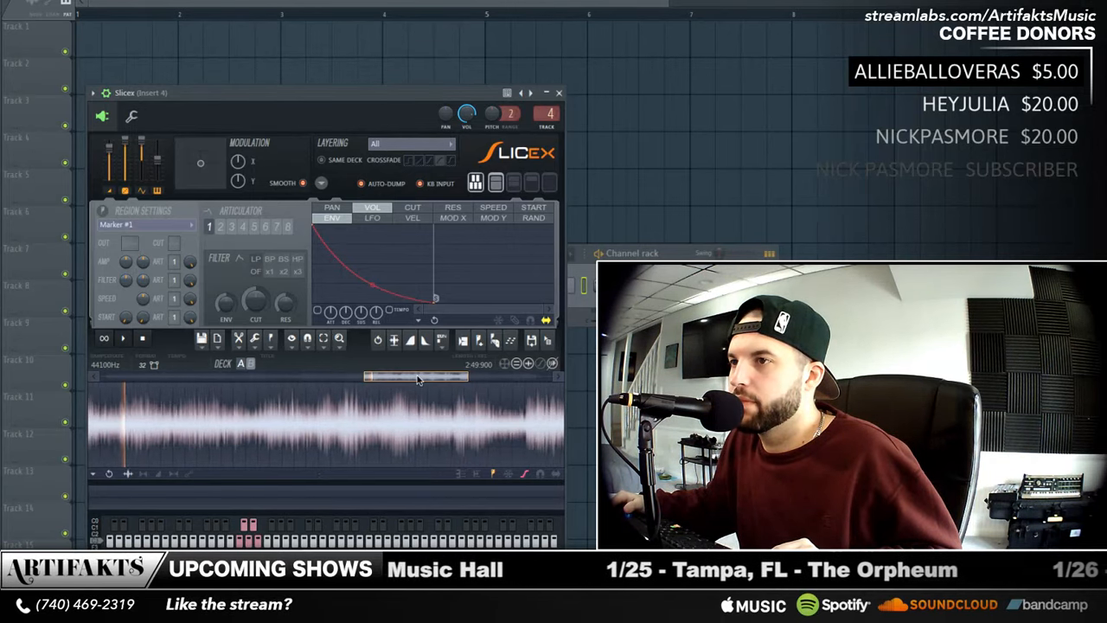
{"action": "left_click", "coordinate": [219, 413]}
{"action": "left_click", "coordinate": [279, 419]}
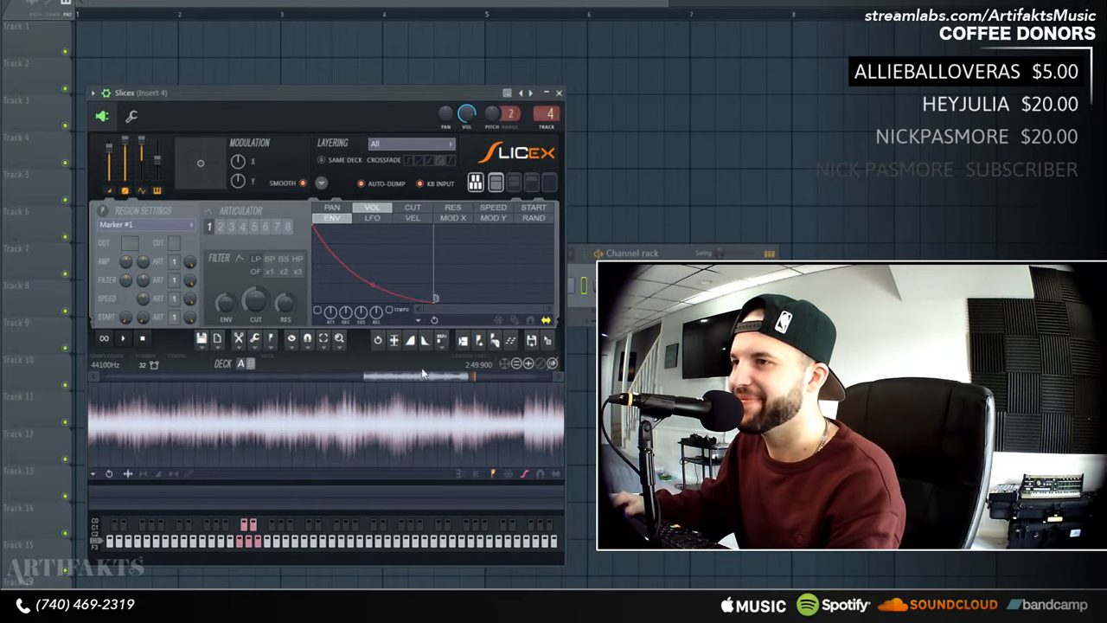
{"action": "left_click_drag", "start_coordinate": [418, 379], "coordinate": [545, 377]}
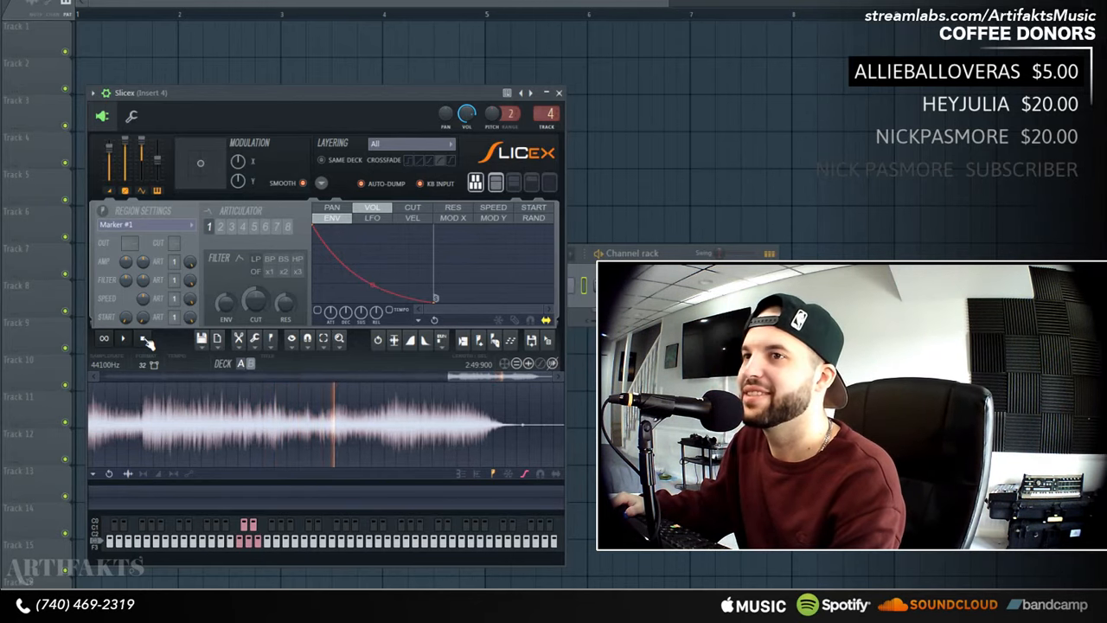
- Show all the markers in the waveform and audition the slices, including Marker #5
{"action": "left_click_drag", "start_coordinate": [452, 376], "coordinate": [88, 378]}
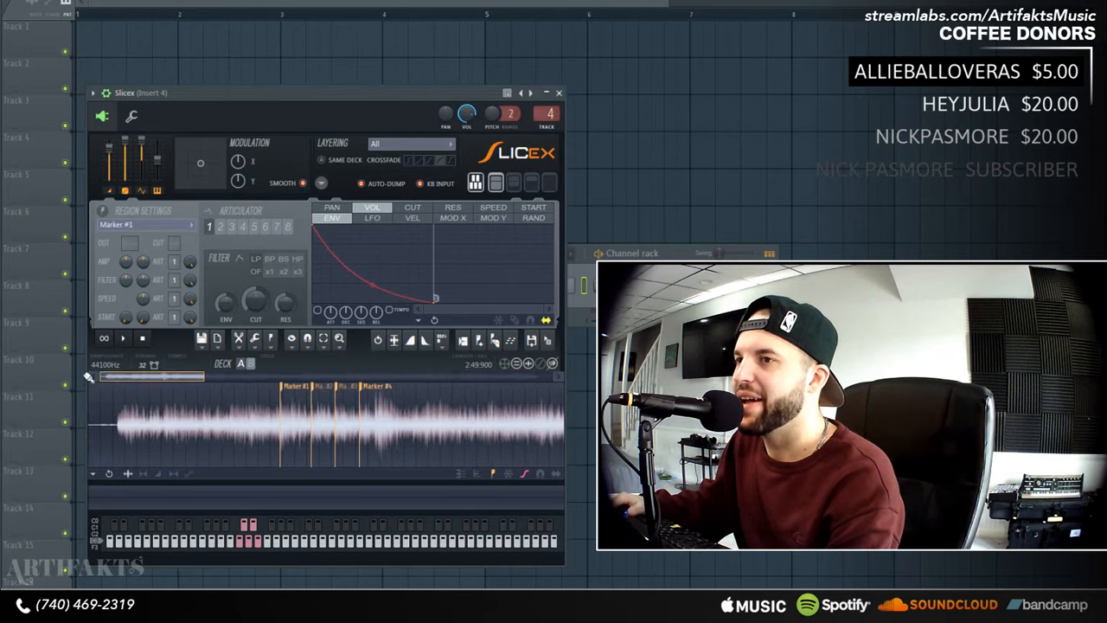
{"action": "left_click_drag", "start_coordinate": [208, 372], "coordinate": [491, 383]}
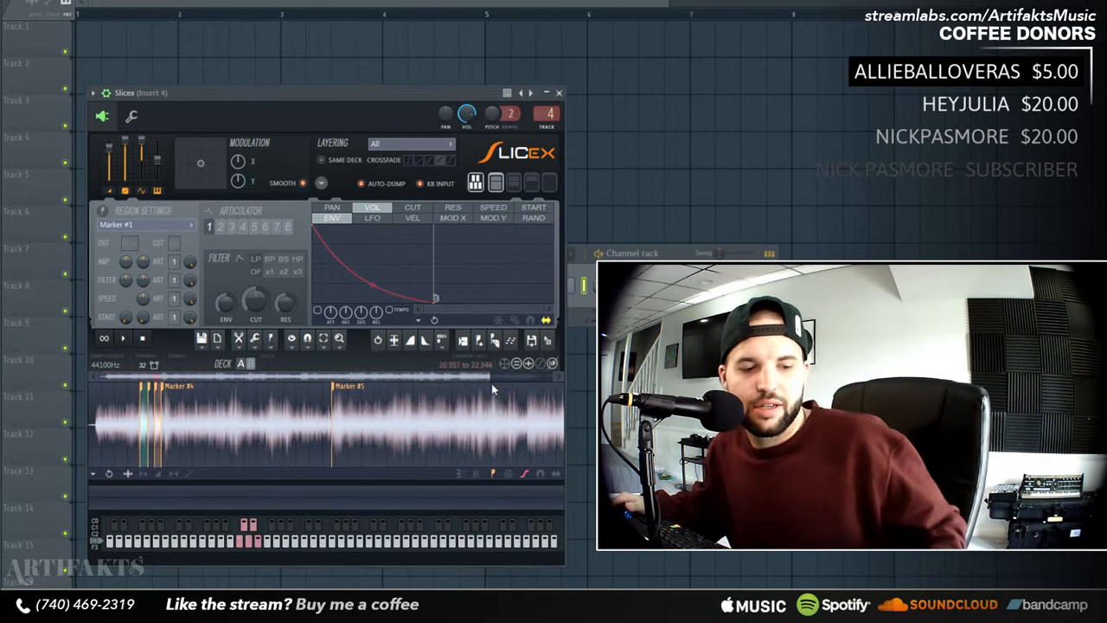
{"action": "key", "text": "z"}
{"action": "key", "text": "x"}
{"action": "key", "text": "s"}
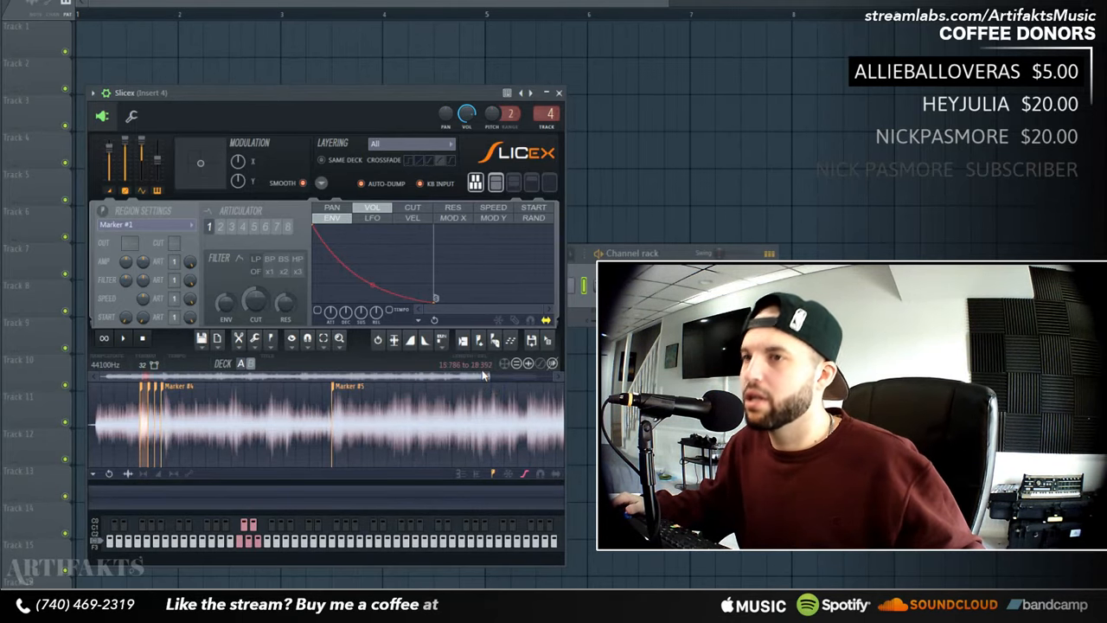
{"action": "key", "text": "c"}
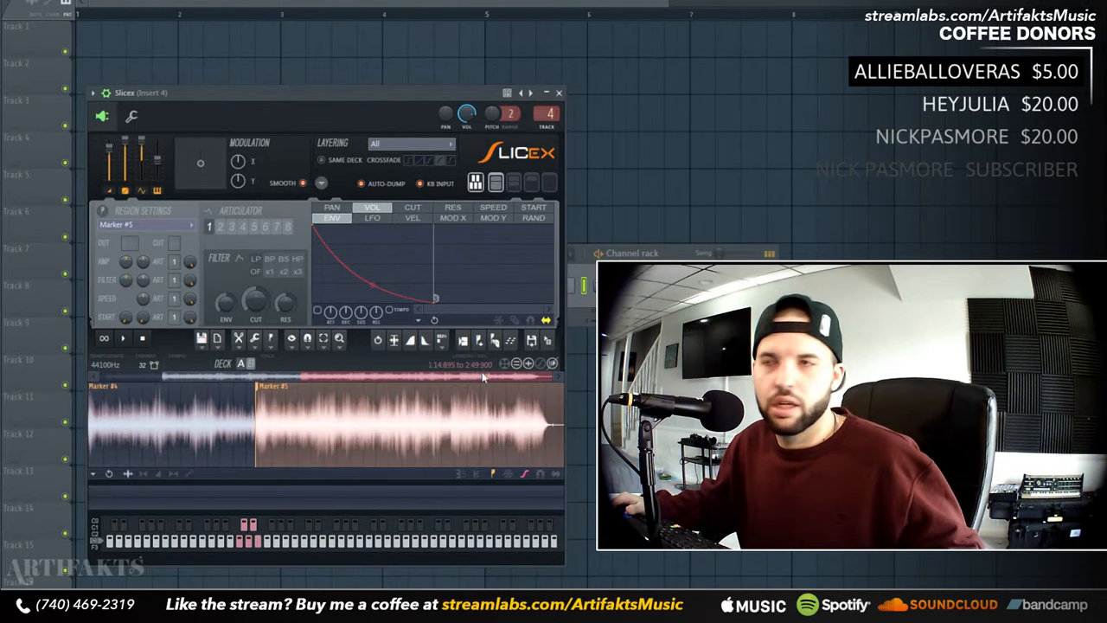
- Set the audio buffer length to 1644smp (38ms) in the audio settings
{"action": "left_click", "coordinate": [26, 1]}
{"action": "left_click", "coordinate": [35, 2]}
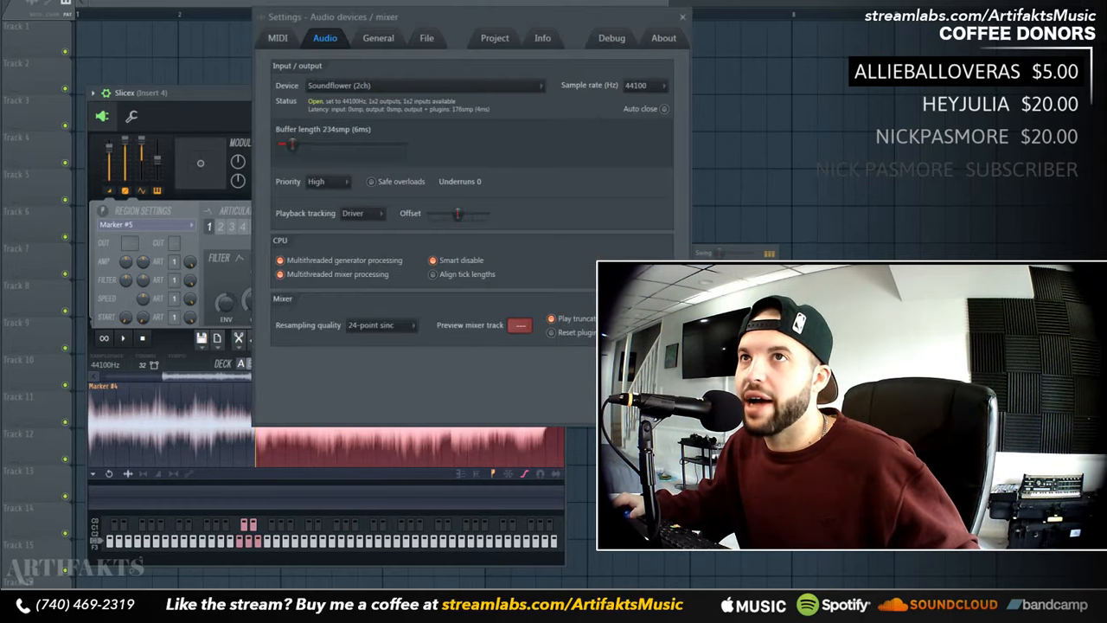
{"action": "left_click_drag", "start_coordinate": [380, 144], "coordinate": [381, 145]}
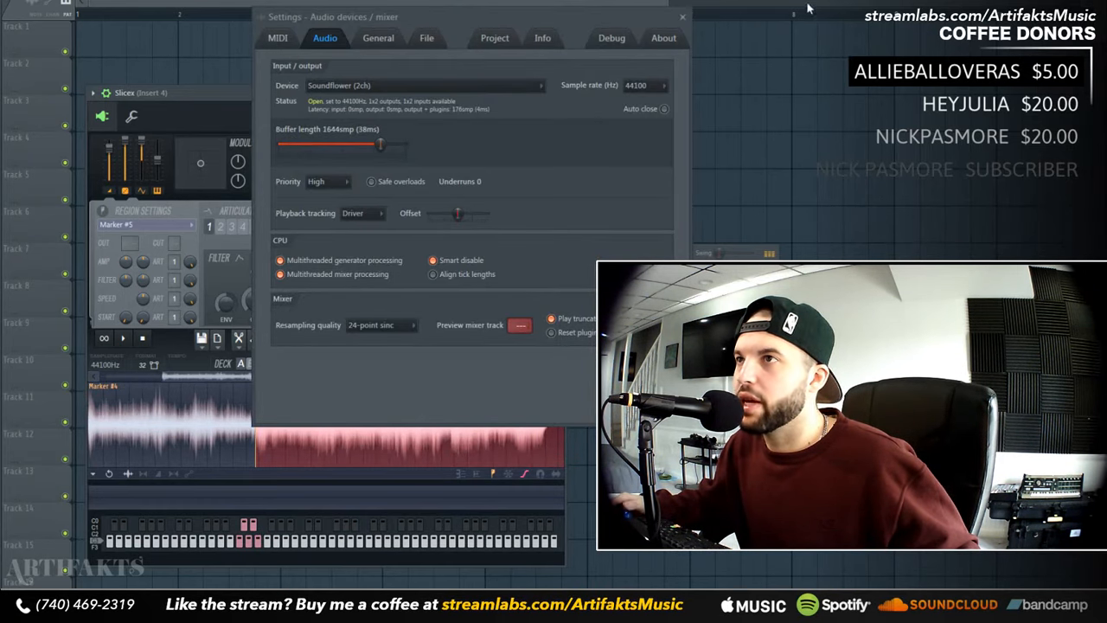
{"action": "left_click", "coordinate": [683, 16]}
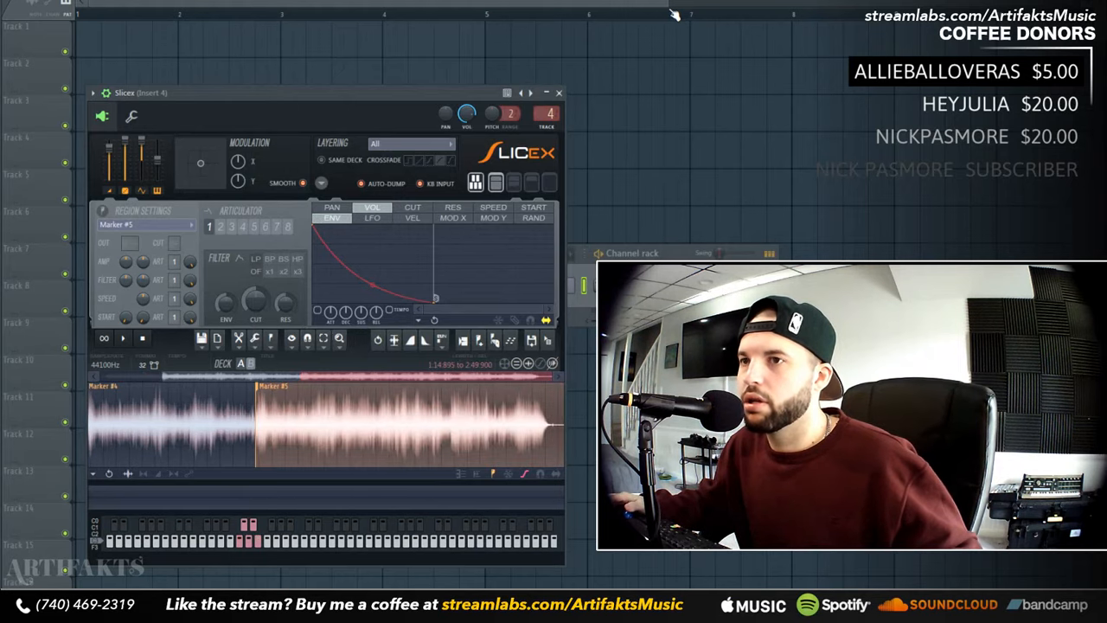
- Reduce the audio buffer length to 732smp (17ms) in the audio settings
{"action": "left_click", "coordinate": [26, 2]}
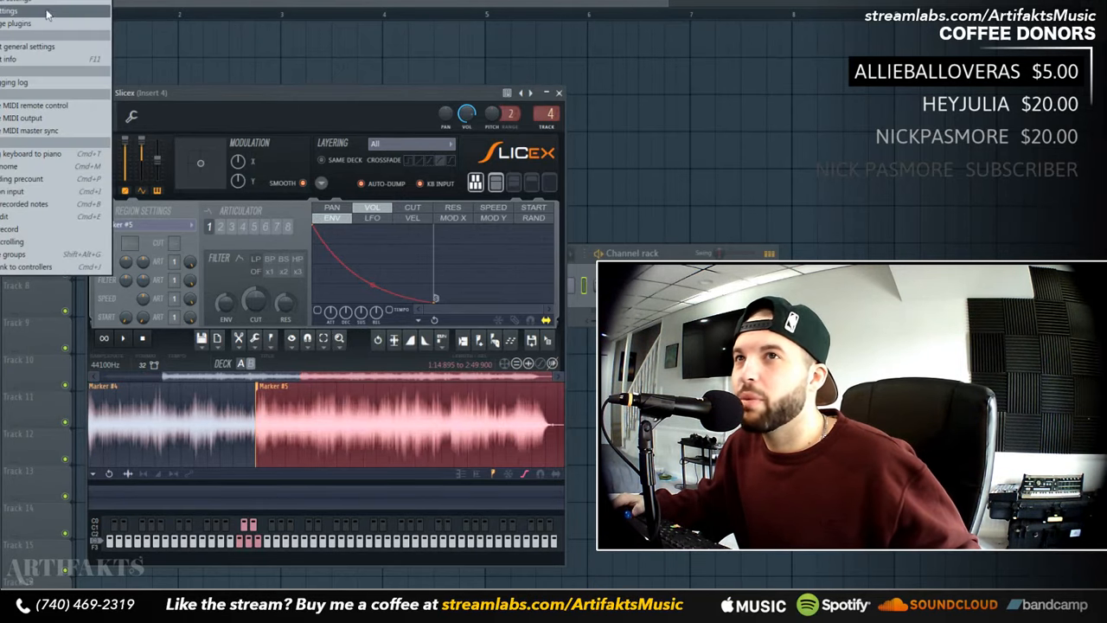
{"action": "left_click", "coordinate": [45, 11]}
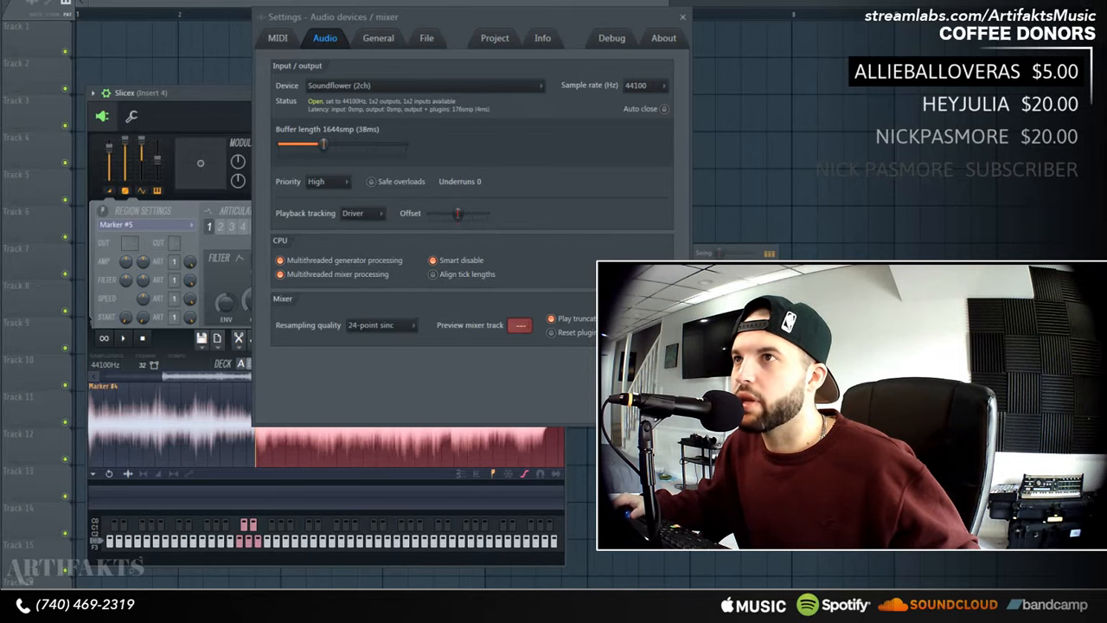
{"action": "left_click", "coordinate": [684, 17]}
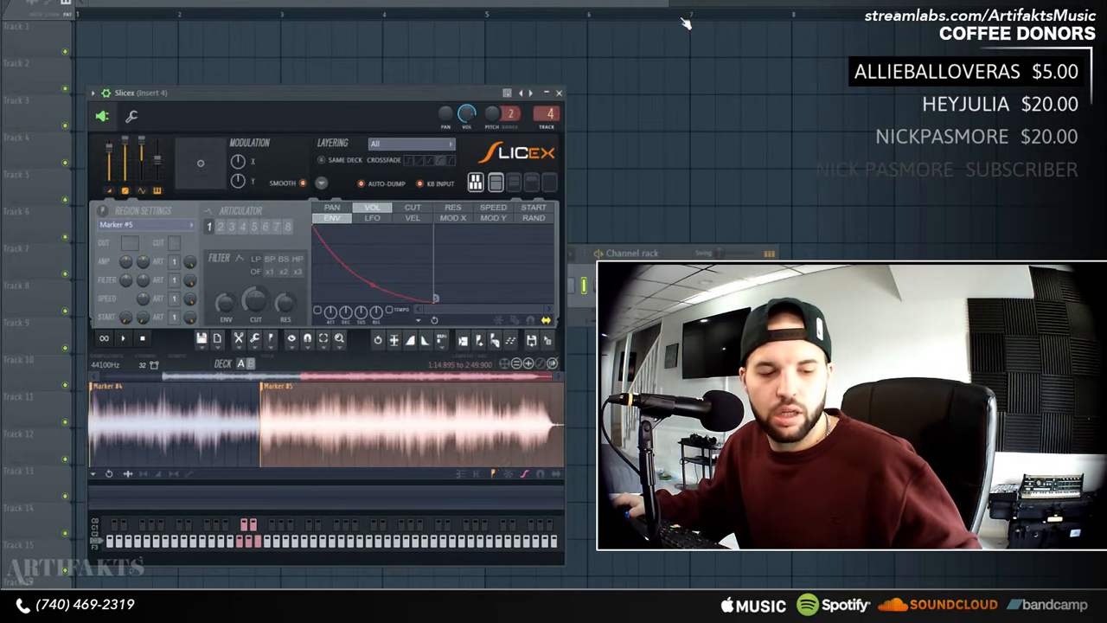
- Trigger the slices Marker #1 to Marker #4 in varying order to test the playing response
{"action": "key", "text": "z"}
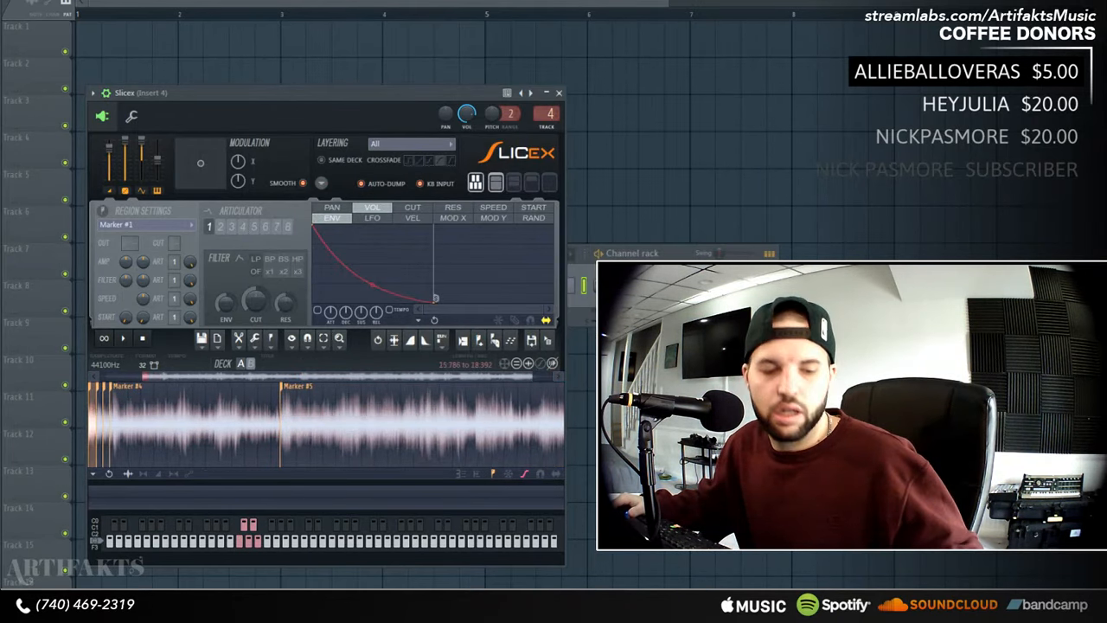
{"action": "key", "text": "d"}
{"action": "key", "text": "z"}
{"action": "key", "text": "d"}
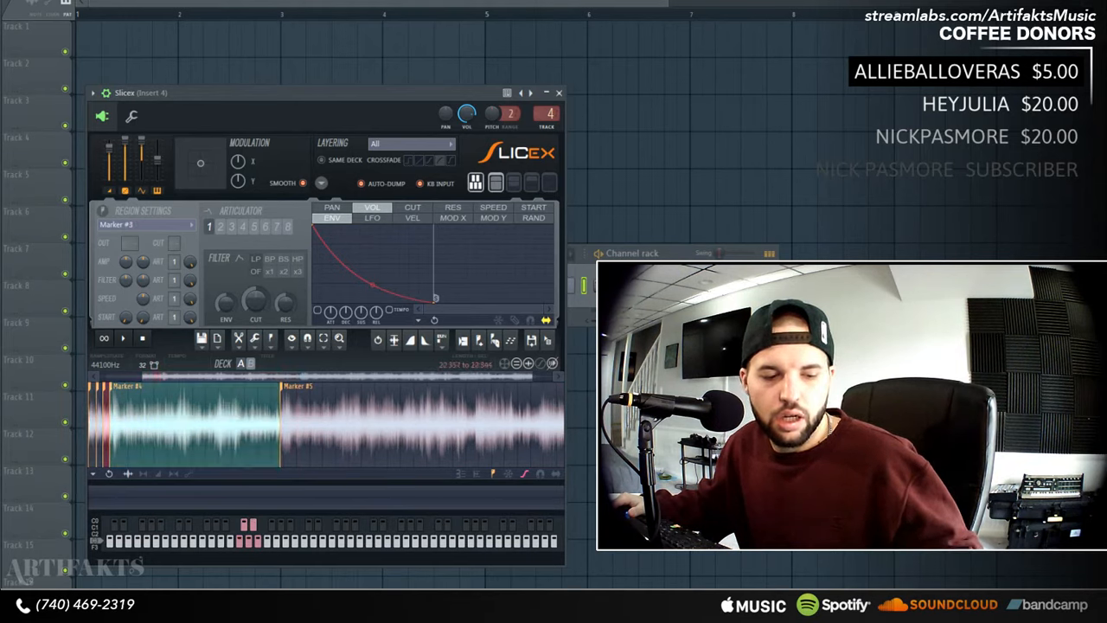
{"action": "key", "text": "x"}
{"action": "key", "text": "s"}
{"action": "key", "text": "s"}
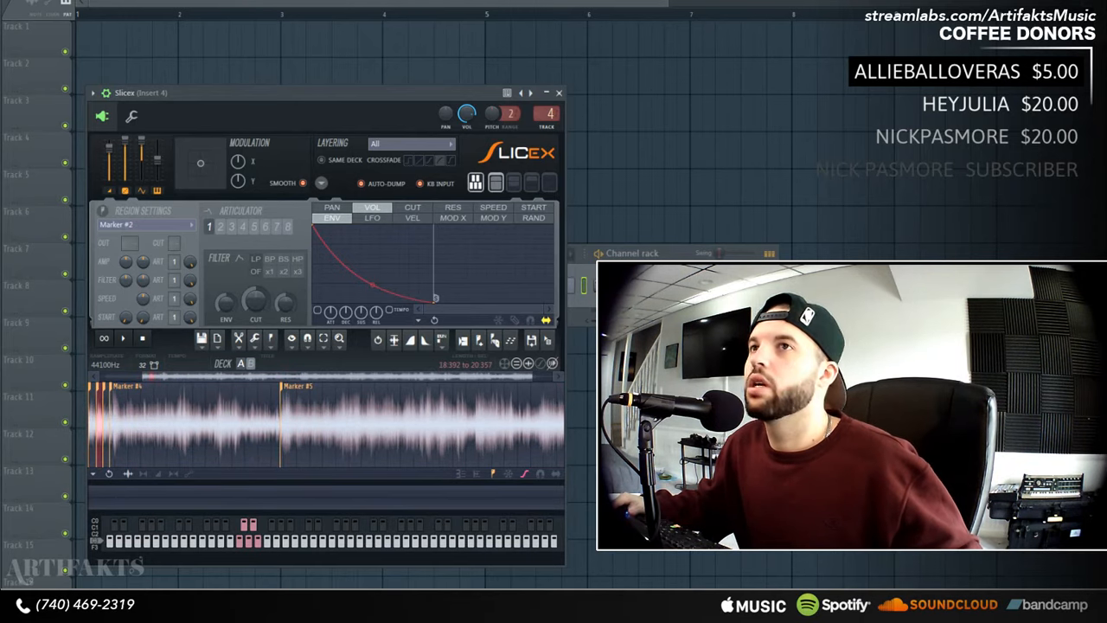
- Lower the audio buffer length slightly further in the audio settings
{"action": "left_click", "coordinate": [4, 0]}
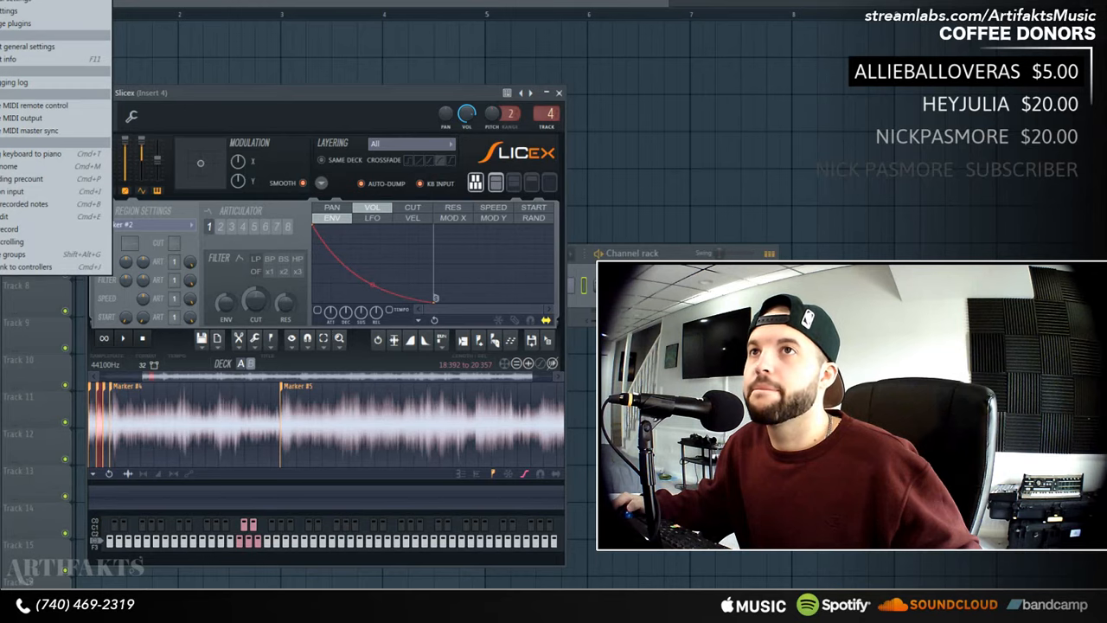
{"action": "left_click", "coordinate": [17, 0]}
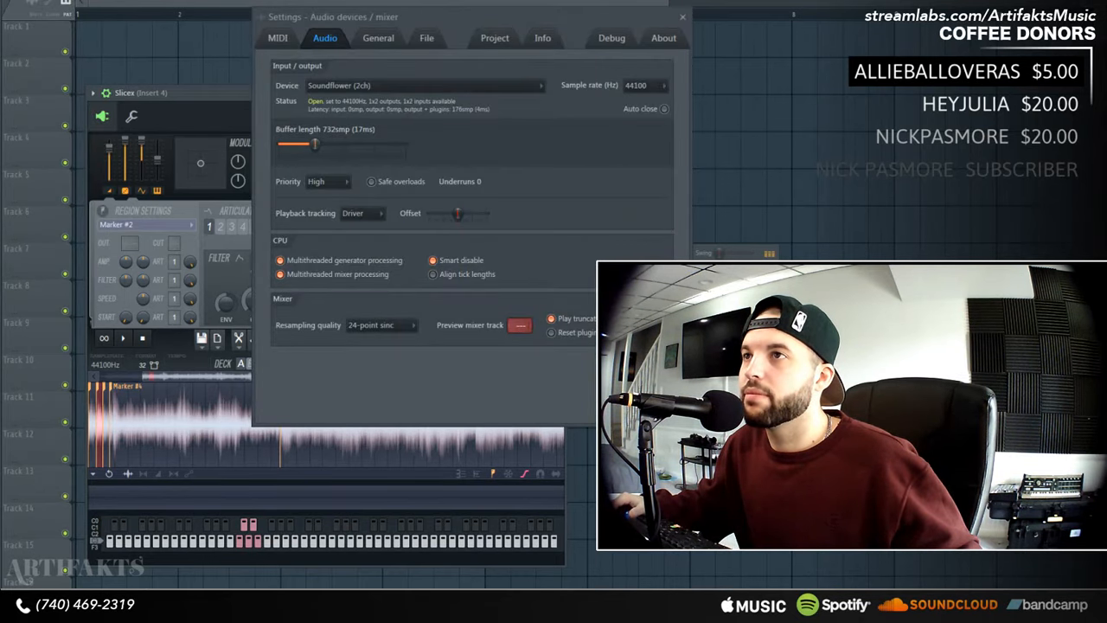
{"action": "left_click", "coordinate": [683, 18]}
- Bring up the channel rack and play the Slicex slices in a pattern, repeating Marker #4
{"action": "key", "text": "F6"}
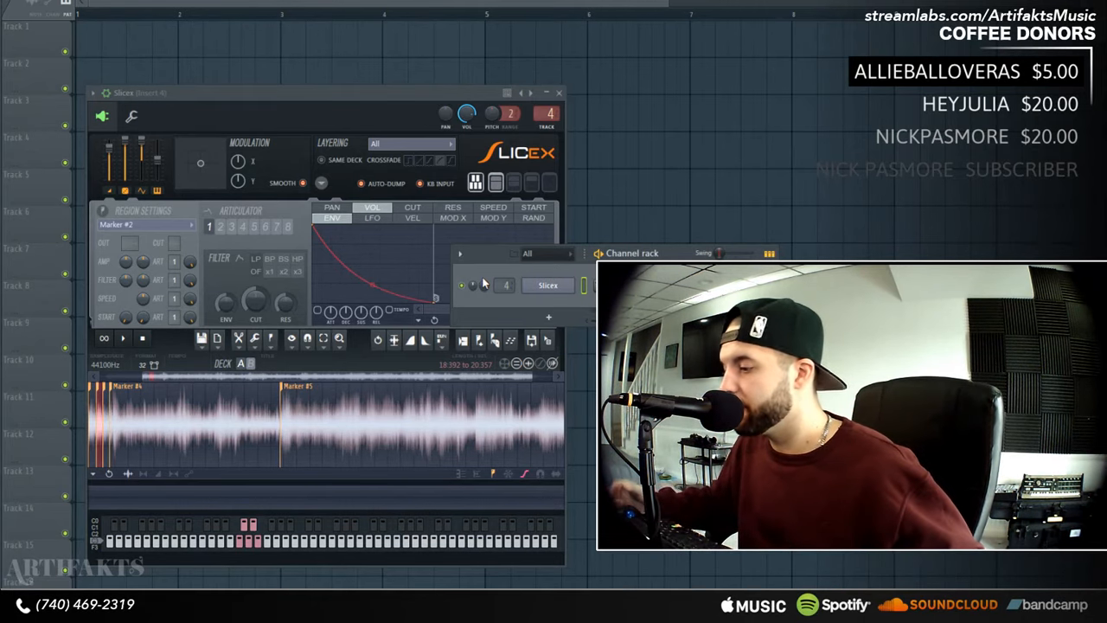
{"action": "key", "text": "d"}
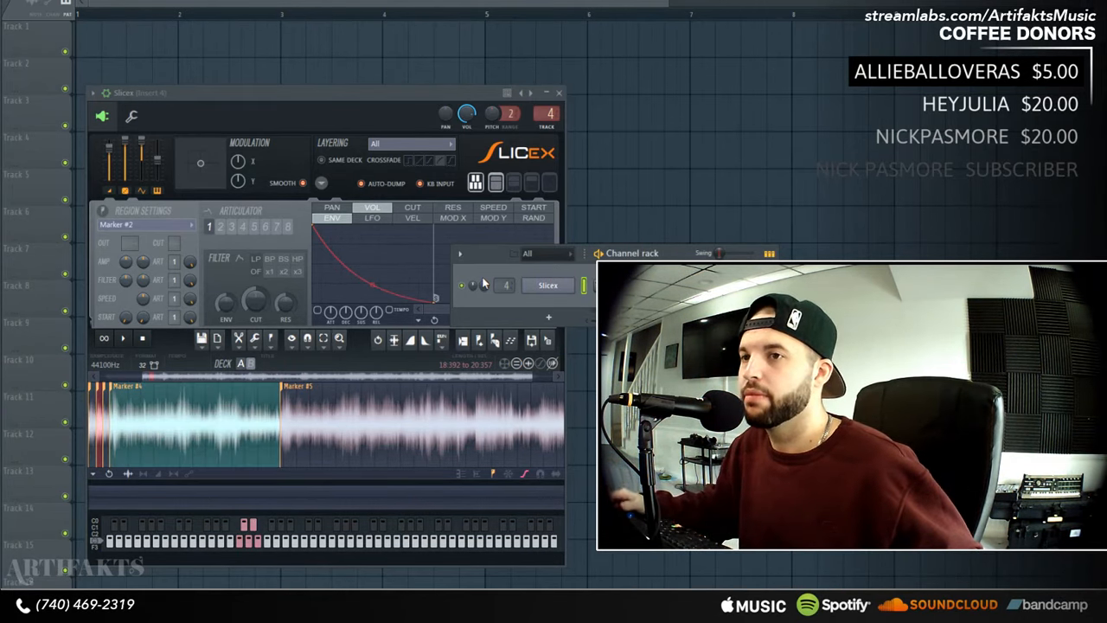
{"action": "key", "text": "d"}
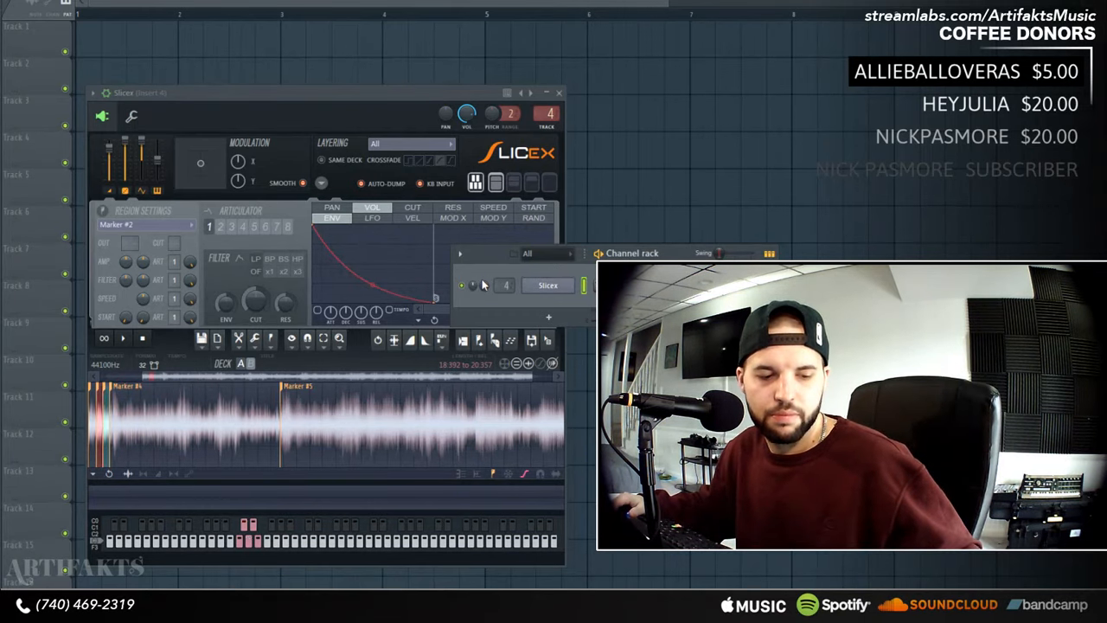
{"action": "key", "text": "z"}
{"action": "key", "text": "d"}
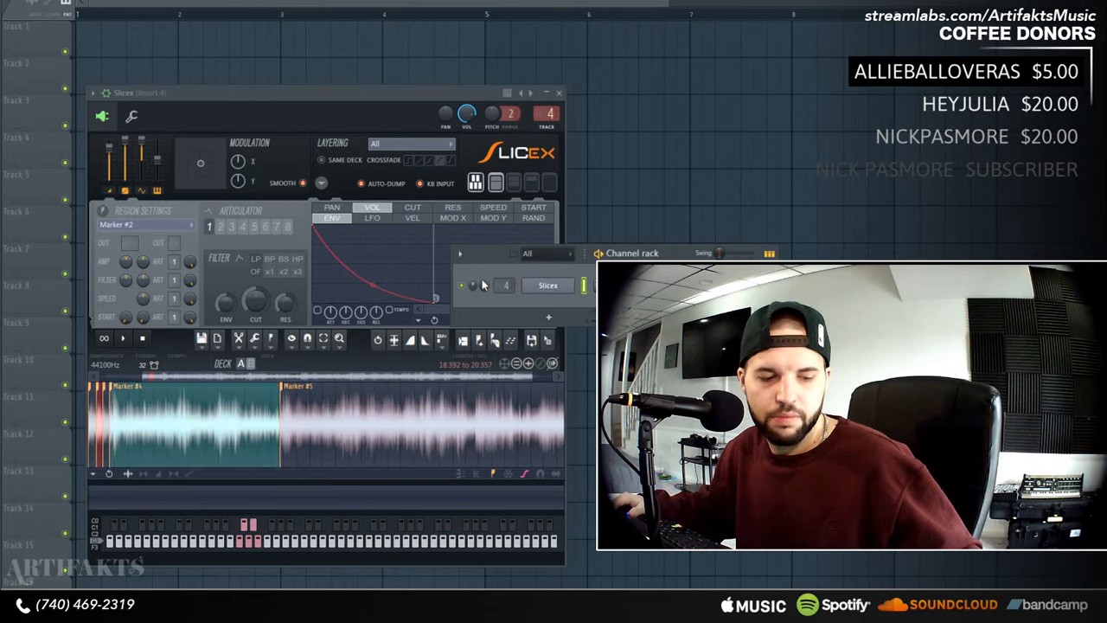
{"action": "key", "text": "x"}
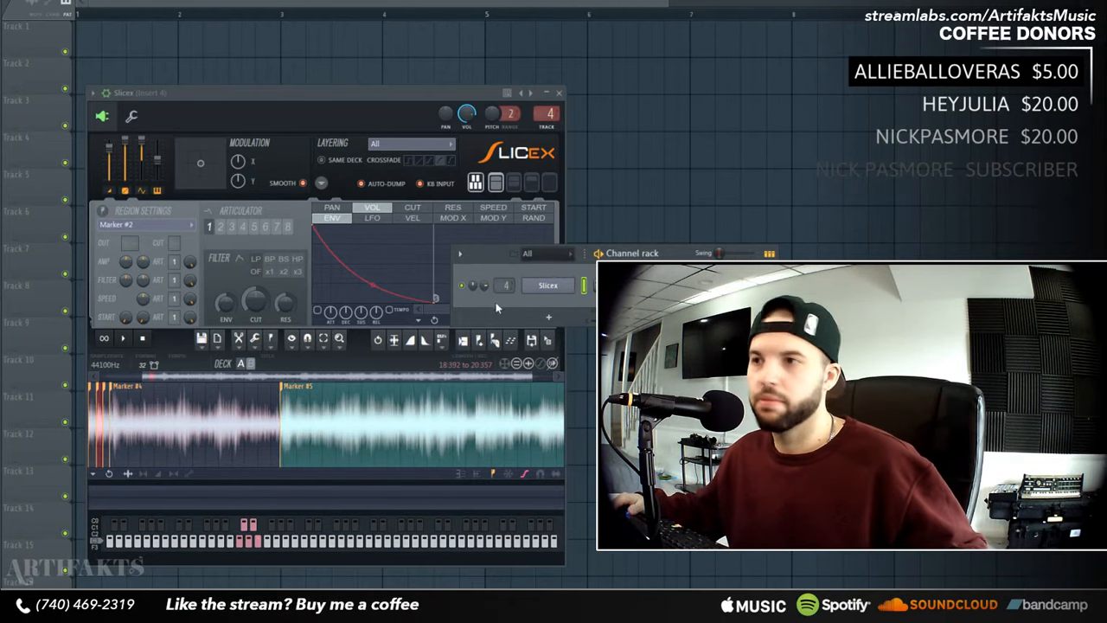
- Zoom the waveform in around Marker #4 and Marker #5 and audition these slices
{"action": "left_click_drag", "start_coordinate": [529, 374], "coordinate": [285, 373]}
{"action": "key", "text": "d"}
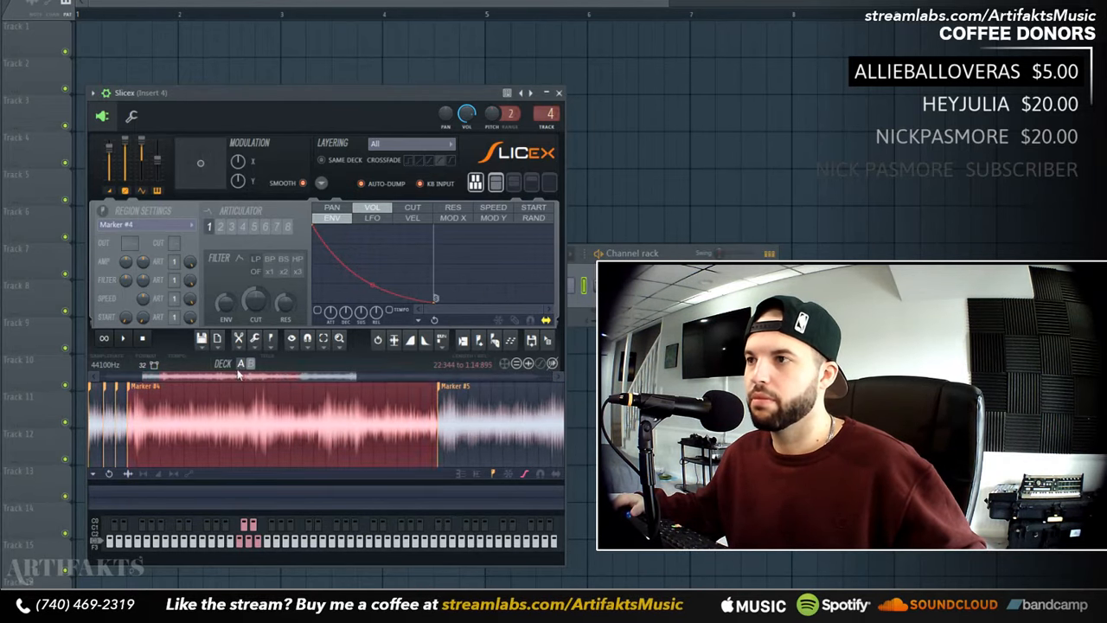
{"action": "key", "text": "s"}
{"action": "key", "text": "c"}
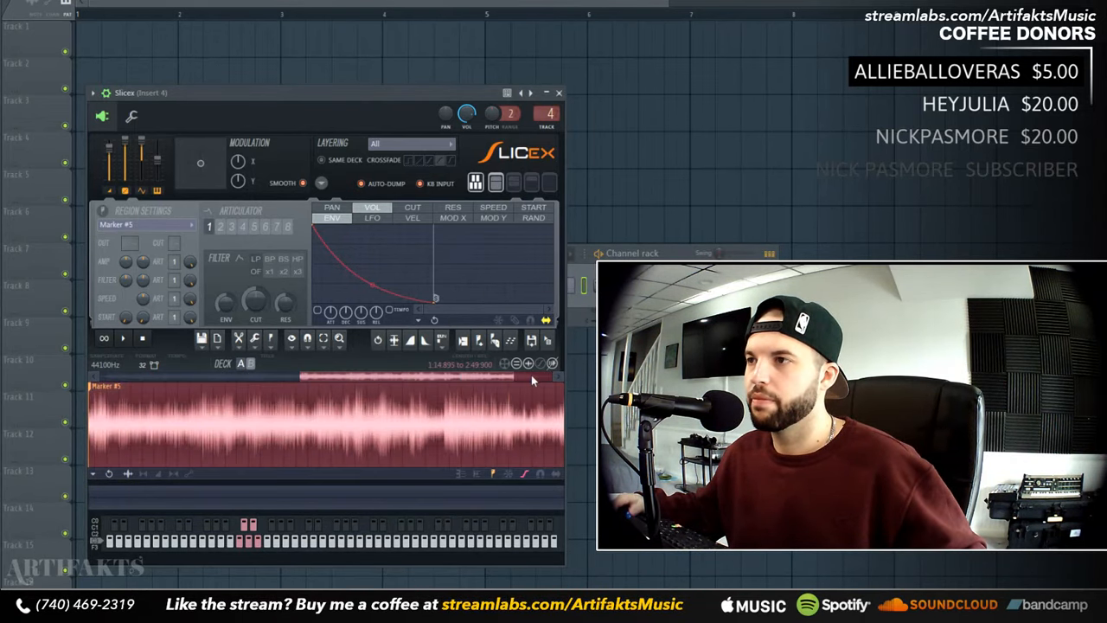
- Zoom in on the waveform of the Marker #5 region and add one more slice marker inside it
{"action": "left_click_drag", "start_coordinate": [517, 374], "coordinate": [309, 373]}
{"action": "left_click_drag", "start_coordinate": [216, 386], "coordinate": [220, 389]}
{"action": "left_click", "coordinate": [222, 388]}
{"action": "left_click", "coordinate": [124, 415]}
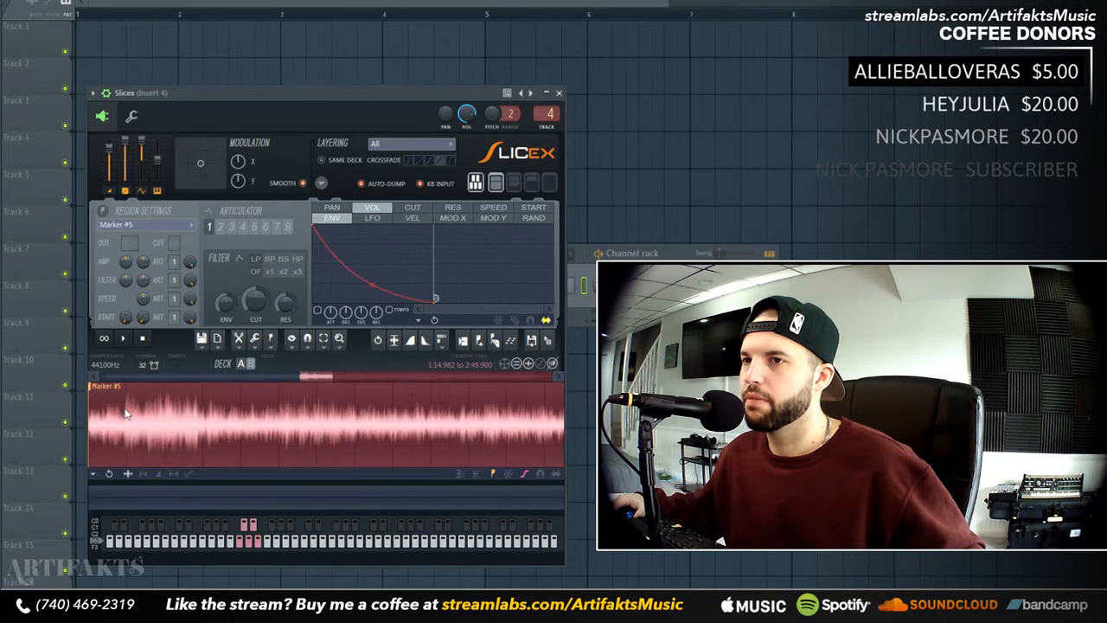
{"action": "left_click", "coordinate": [492, 341]}
{"action": "left_click", "coordinate": [492, 341]}
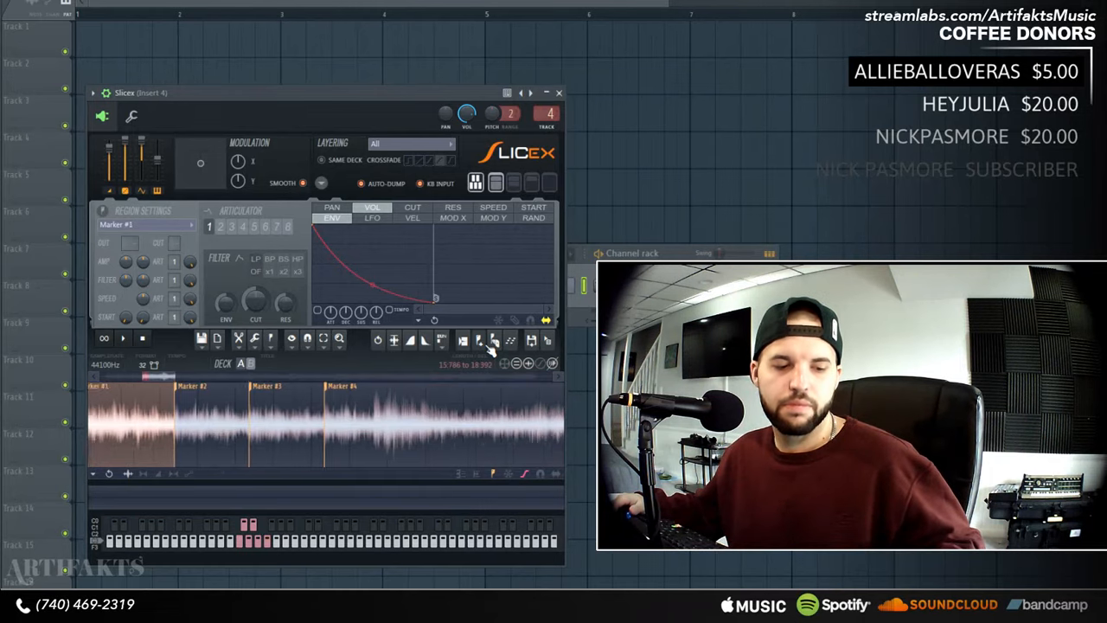
- Audition the Marker #1 and Marker #3 slices in alternation, and close Slicex
{"action": "key", "text": "x"}
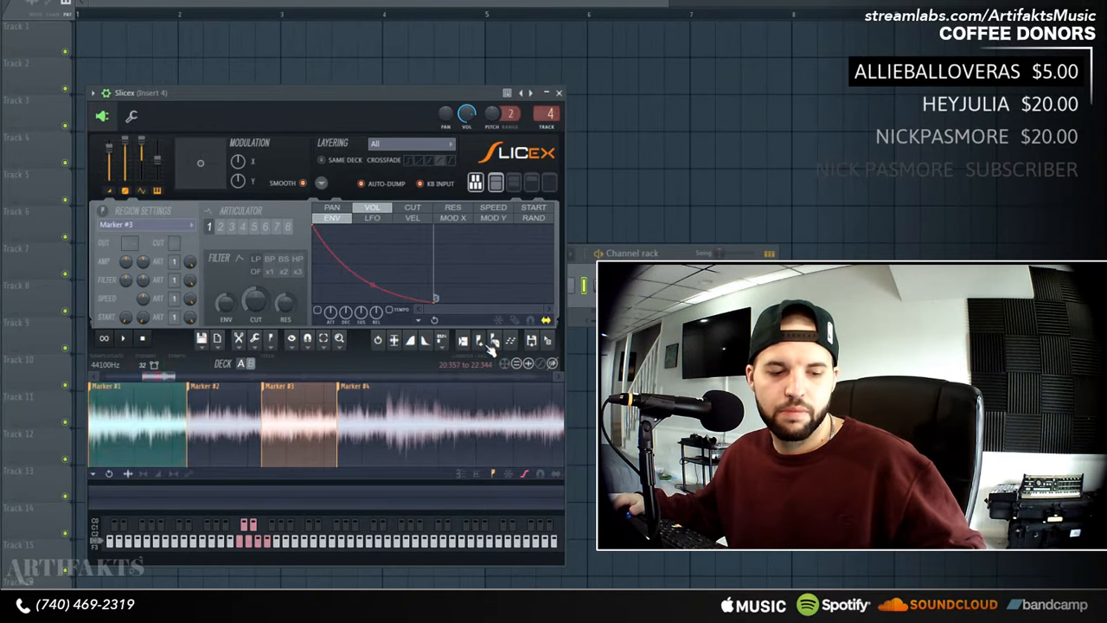
{"action": "key", "text": "z"}
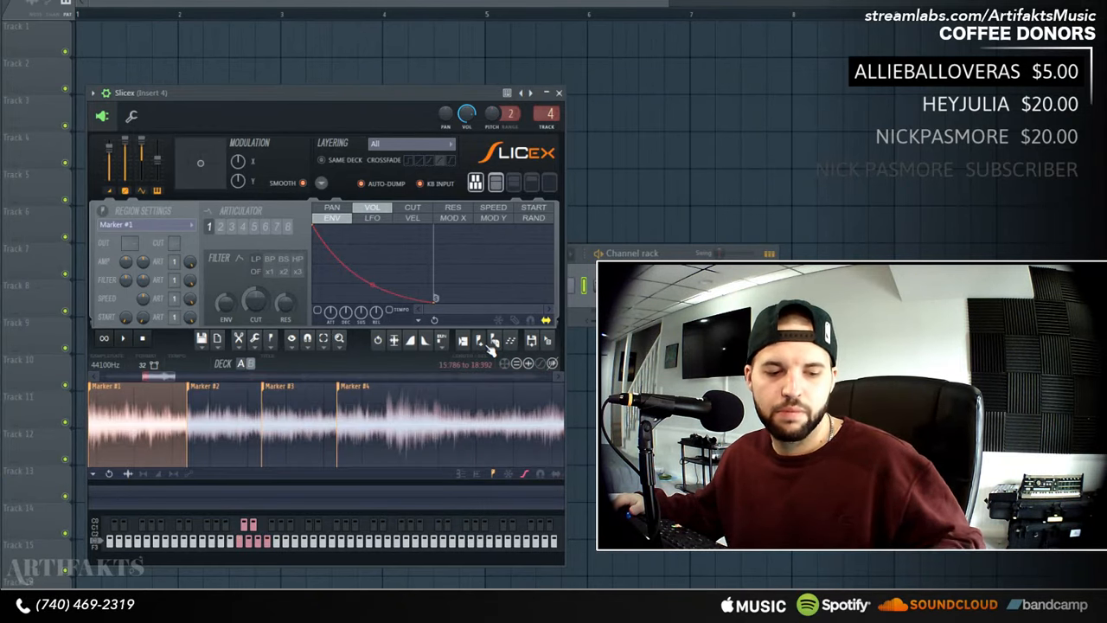
{"action": "left_click", "coordinate": [492, 342]}
{"action": "key", "text": "x"}
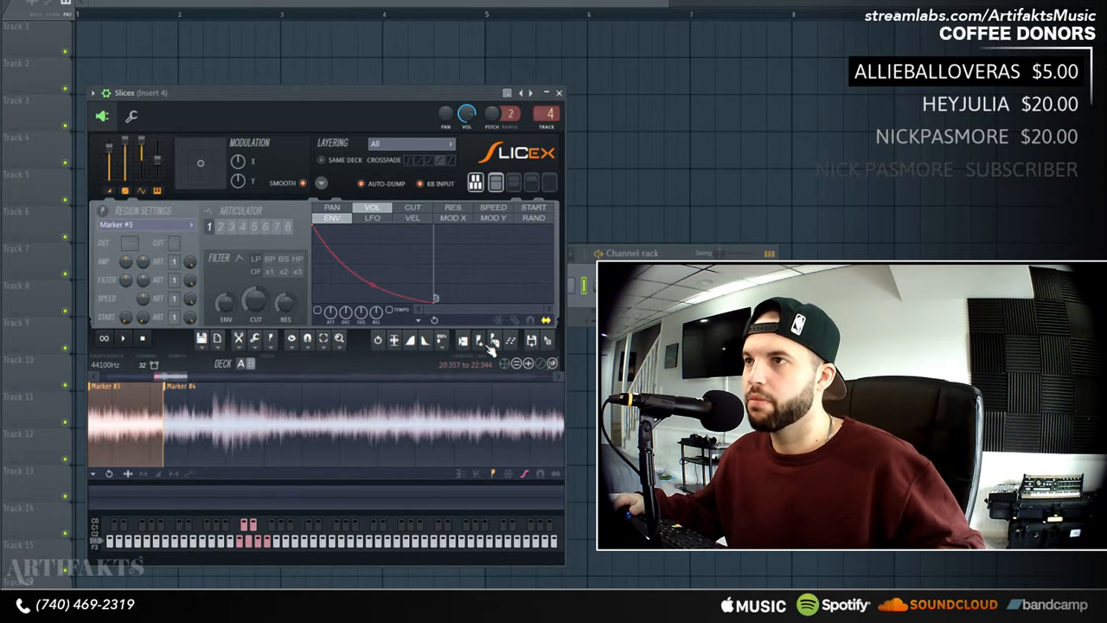
{"action": "key", "text": "z"}
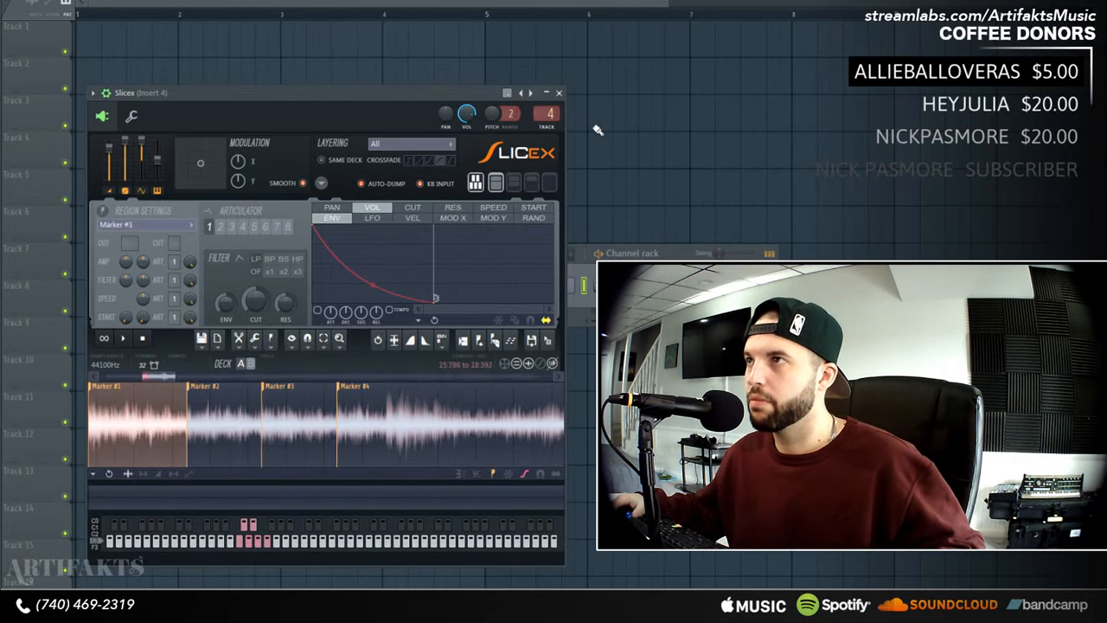
{"action": "left_click", "coordinate": [560, 93]}
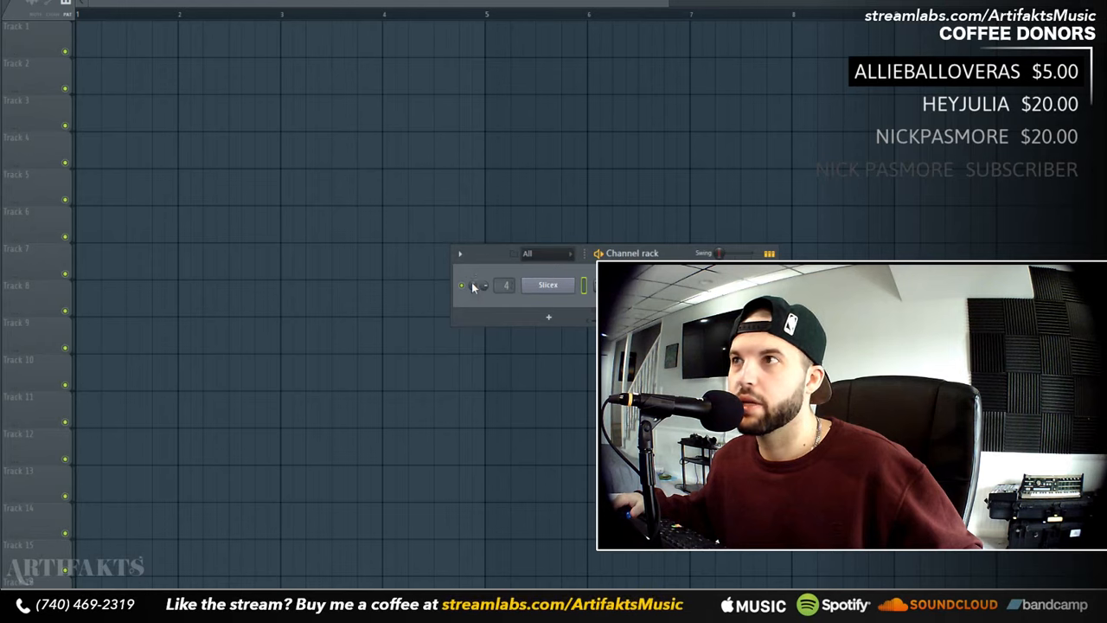
- Open the Slicex channel's notes in the piano roll
{"action": "right_click", "coordinate": [574, 290]}
{"action": "mouse_move", "coordinate": [593, 374]}
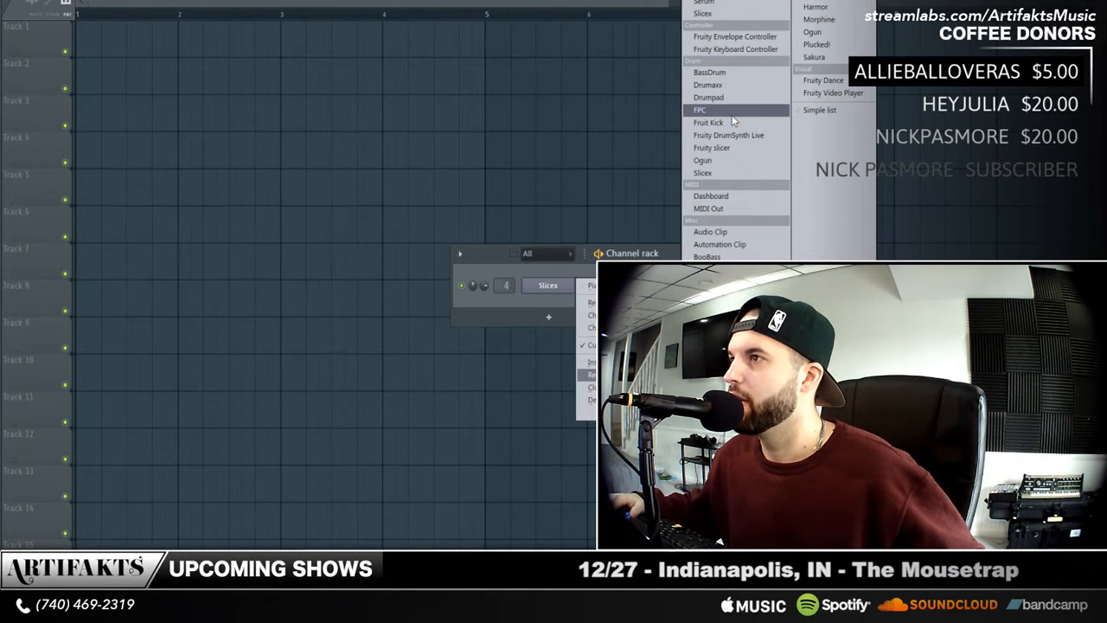
{"action": "left_click", "coordinate": [593, 286]}
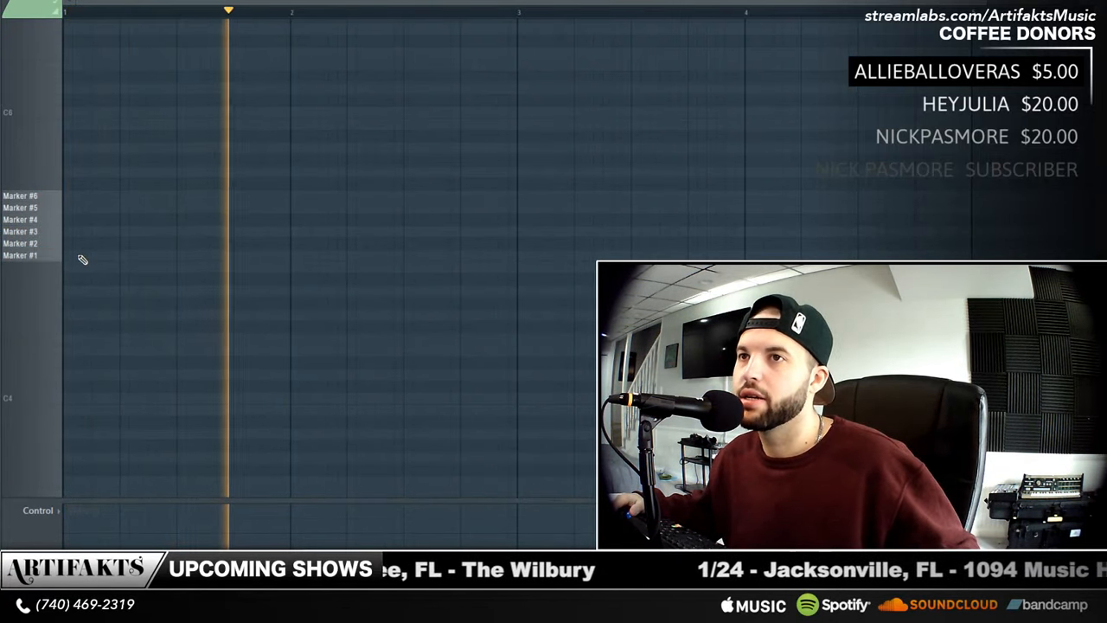
- Try a Marker #1 note at the start of bar 1 stretched to two beats with 1/2 beat snap, and delete it
{"action": "mouse_move", "coordinate": [68, 258]}
{"action": "left_mouse_down"}
{"action": "mouse_move", "coordinate": [145, 259]}
{"action": "mouse_move", "coordinate": [124, 259]}
{"action": "left_mouse_up"}
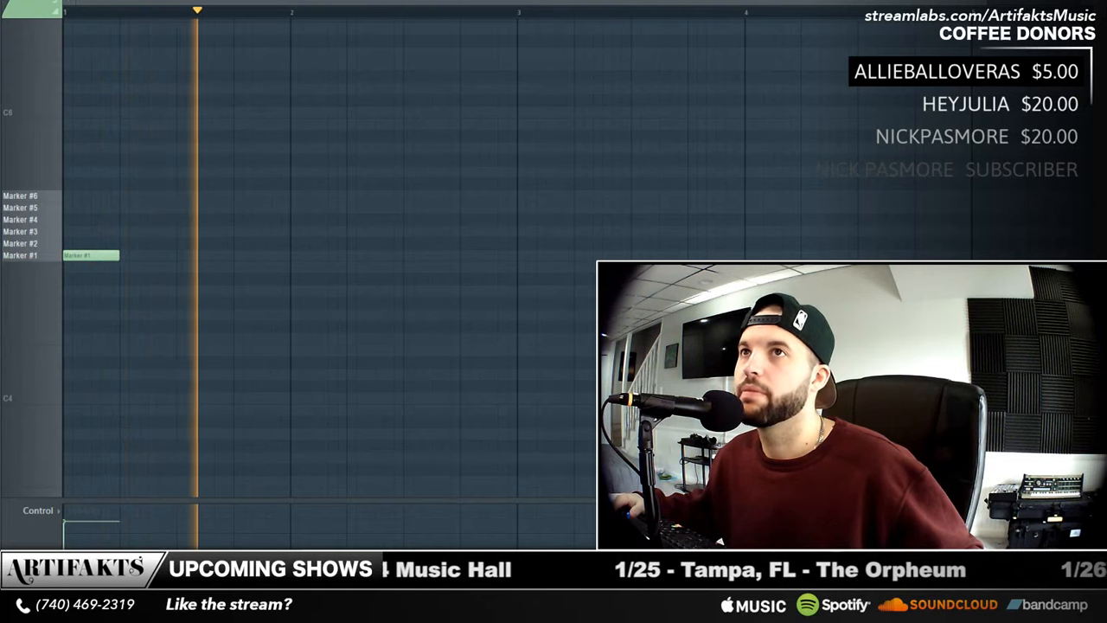
{"action": "left_click", "coordinate": [38, 1]}
{"action": "left_click", "coordinate": [73, 161]}
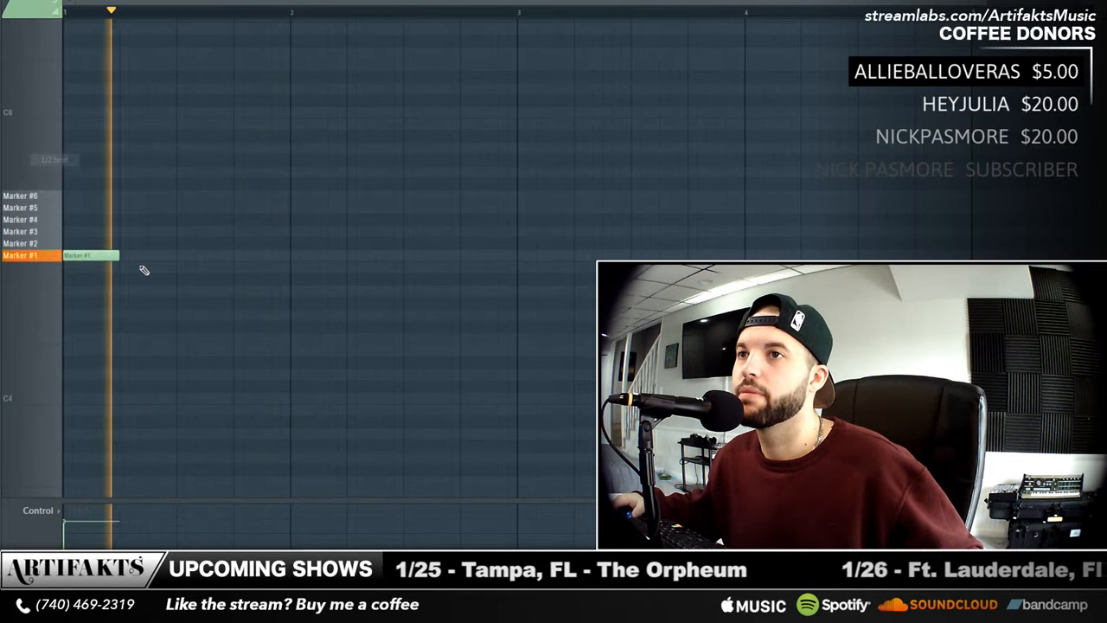
{"action": "mouse_move", "coordinate": [117, 257]}
{"action": "left_mouse_down"}
{"action": "mouse_move", "coordinate": [190, 270]}
{"action": "mouse_move", "coordinate": [179, 266]}
{"action": "left_mouse_up"}
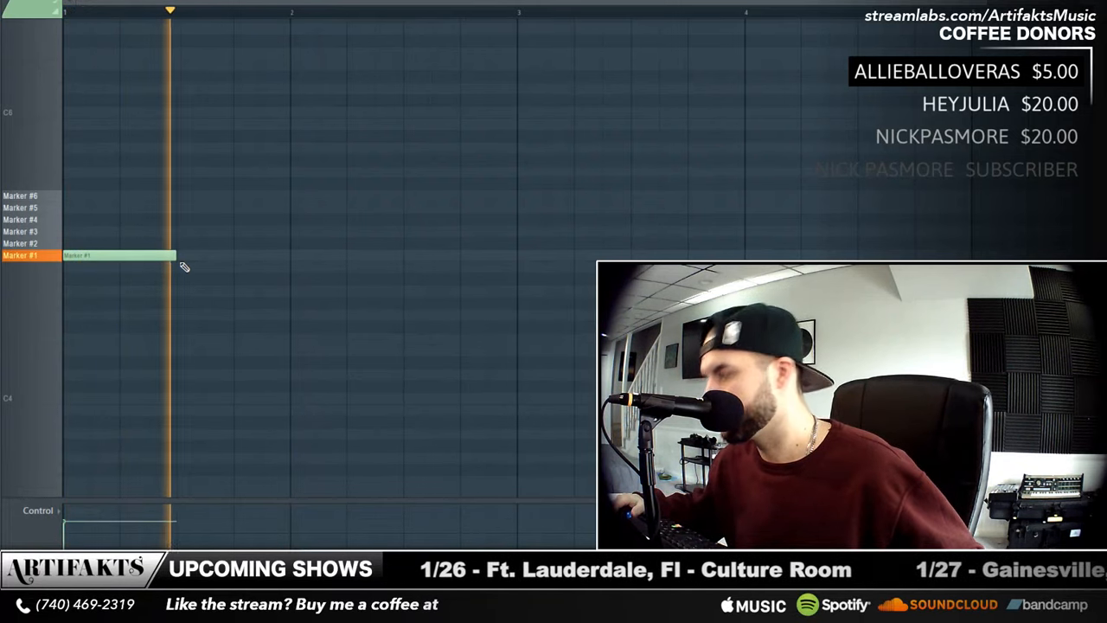
{"action": "right_click", "coordinate": [173, 255]}
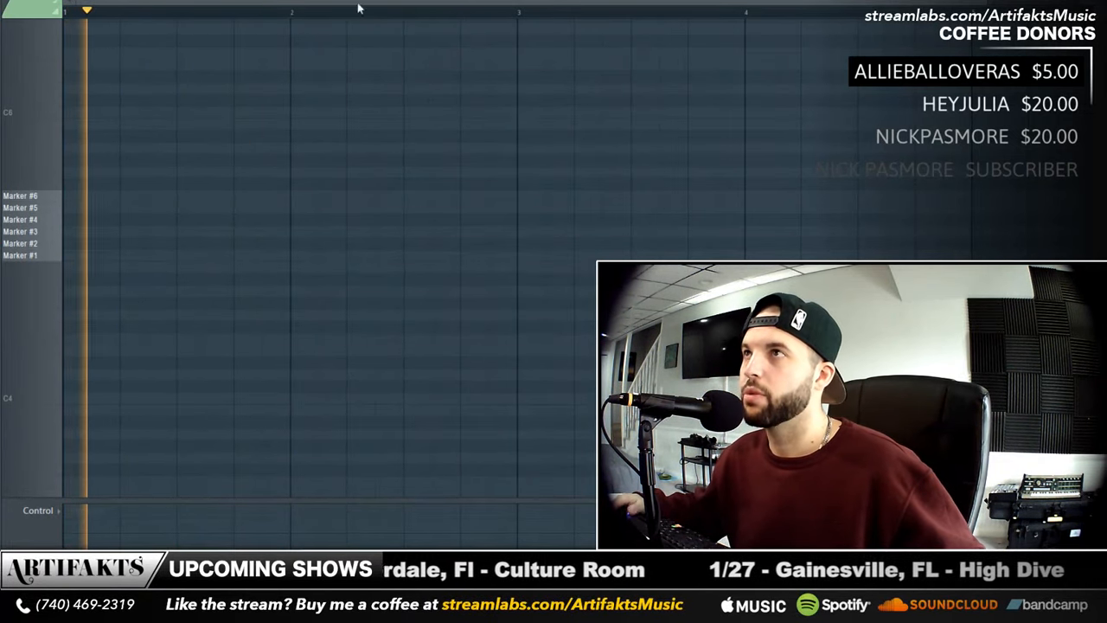
{"action": "key", "text": "space"}
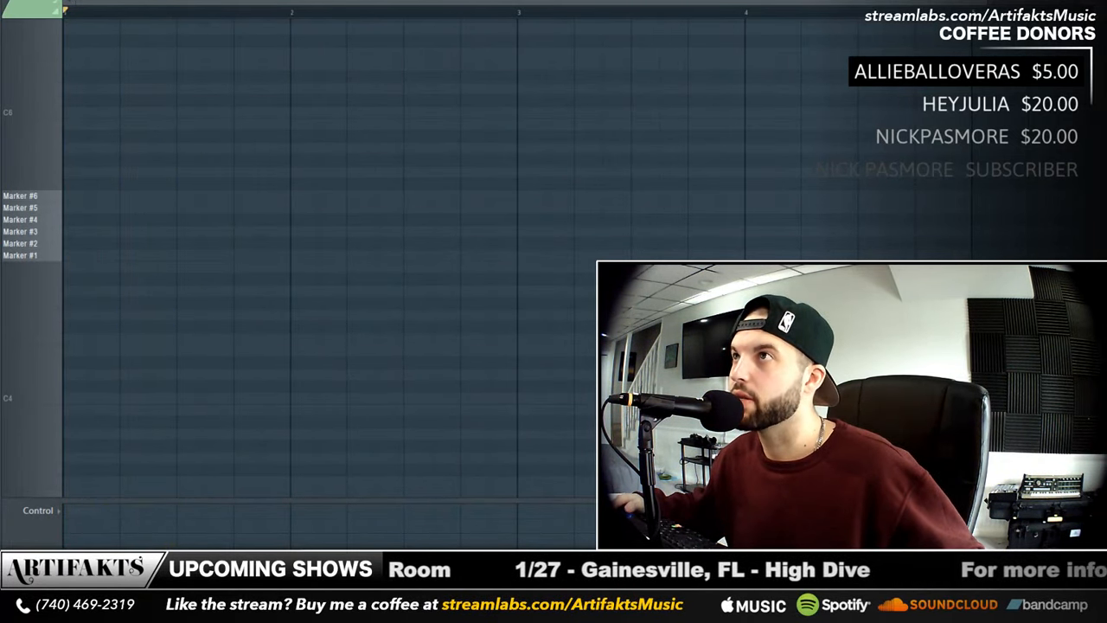
- Place Pattern 1 at the start of Track 1 in the playlist and record an eight-bar slice performance into it
{"action": "key", "text": "F5"}
{"action": "left_click", "coordinate": [144, 40]}
{"action": "left_click_drag", "start_coordinate": [170, 40], "coordinate": [7, 34]}
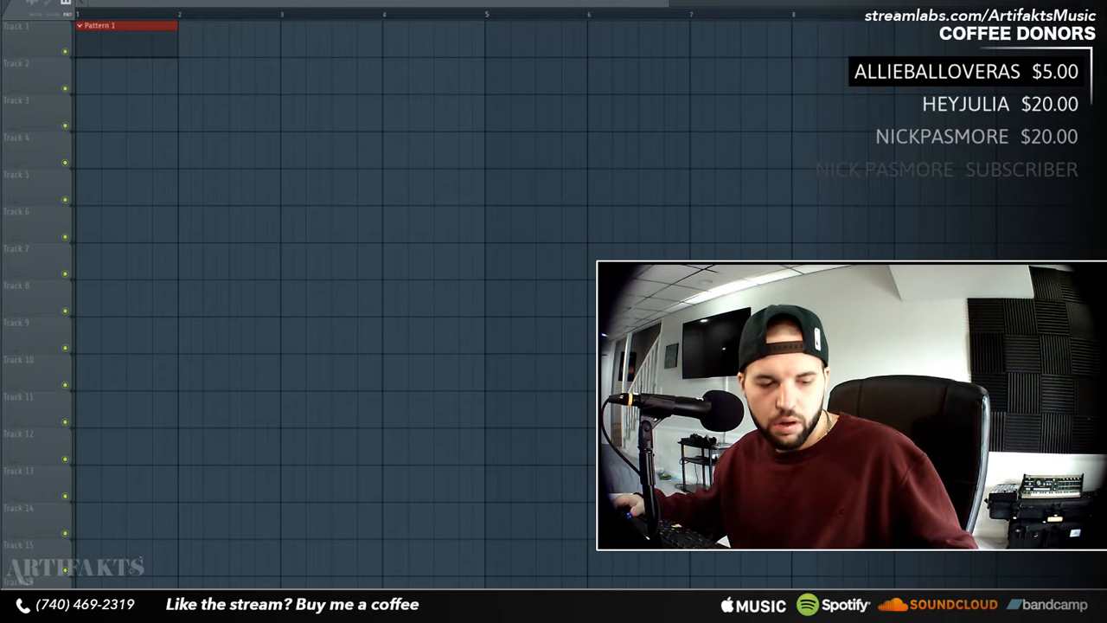
{"action": "key", "text": "space"}
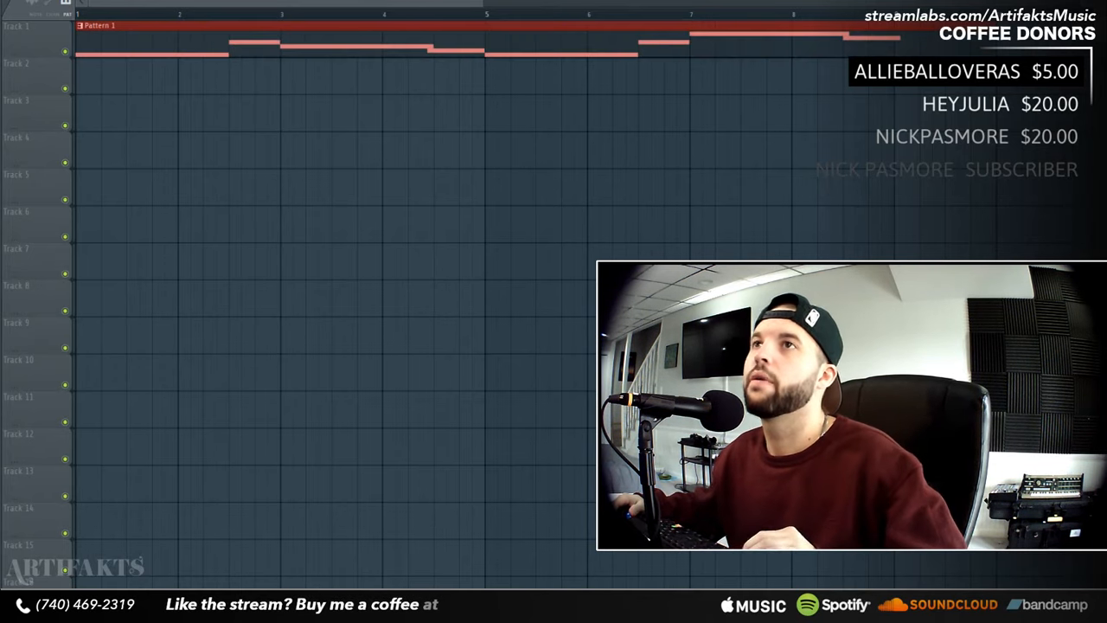
- Play back the recorded Pattern 1 and examine its slice notes in the piano roll
{"action": "double_click", "coordinate": [283, 44]}
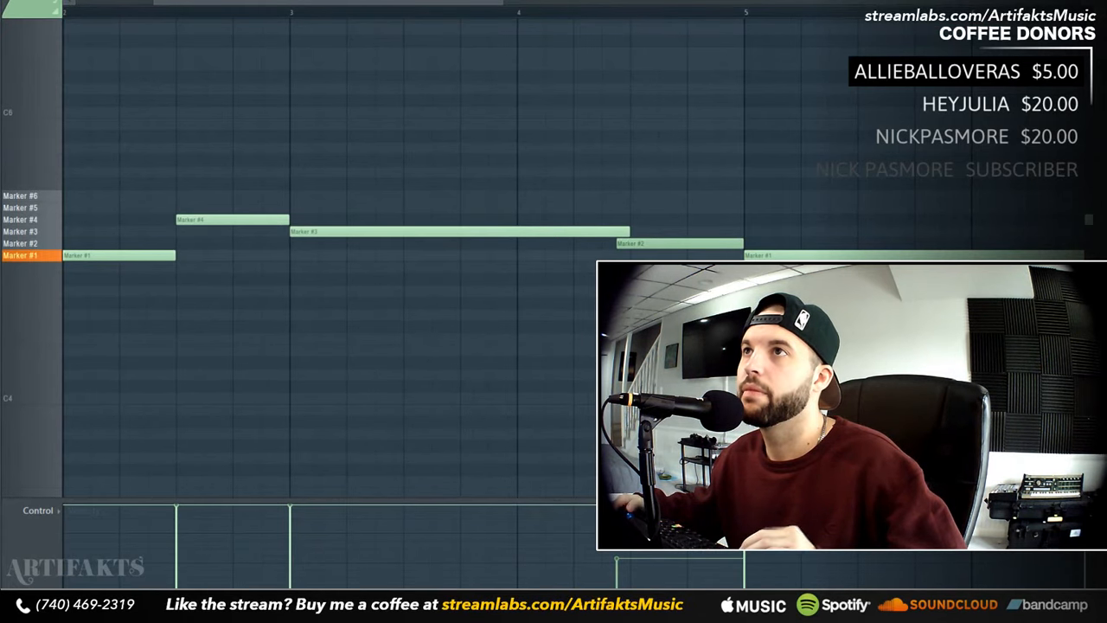
{"action": "key", "text": "F6"}
{"action": "key", "text": "F5"}
{"action": "key", "text": "F6"}
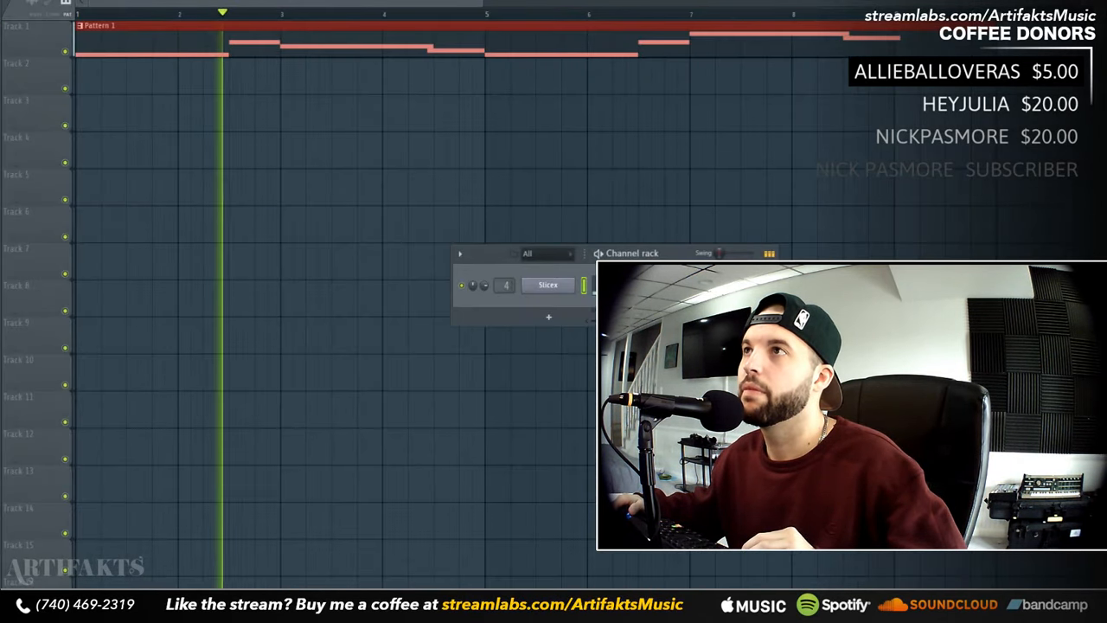
{"action": "key", "text": "F7"}
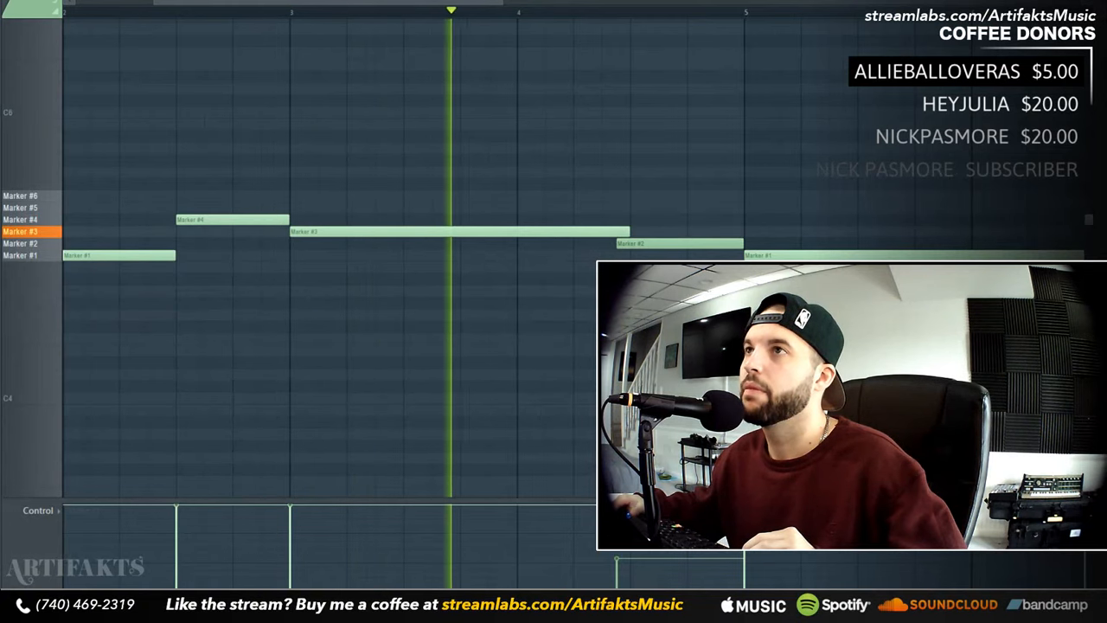
- Cut the long Marker #3 note off at bar 4 and retrigger Marker #3 there with a two-beat note
{"action": "left_click_drag", "start_coordinate": [498, 4], "coordinate": [571, 3]}
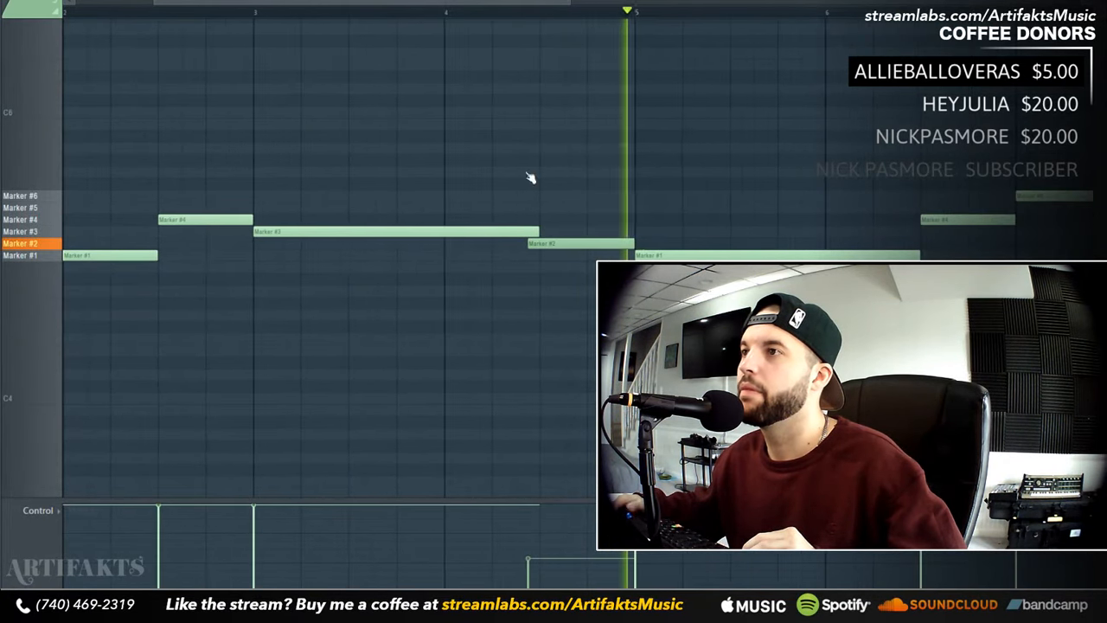
{"action": "mouse_move", "coordinate": [534, 232]}
{"action": "left_mouse_down"}
{"action": "mouse_move", "coordinate": [444, 234]}
{"action": "mouse_move", "coordinate": [504, 213]}
{"action": "mouse_move", "coordinate": [478, 232]}
{"action": "left_mouse_up"}
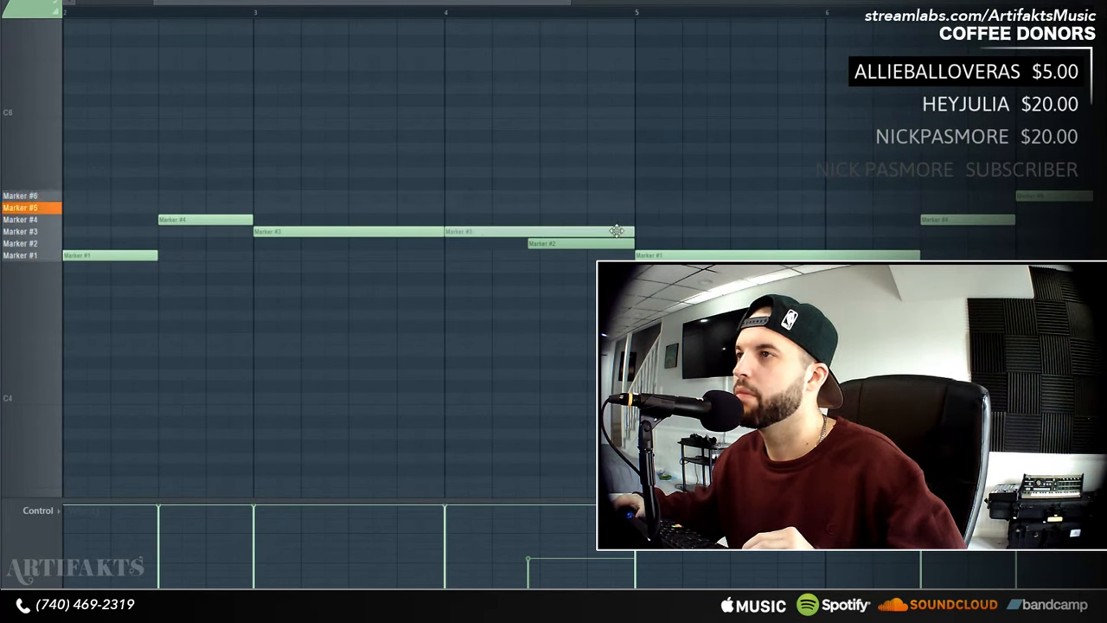
{"action": "left_click_drag", "start_coordinate": [634, 232], "coordinate": [553, 232]}
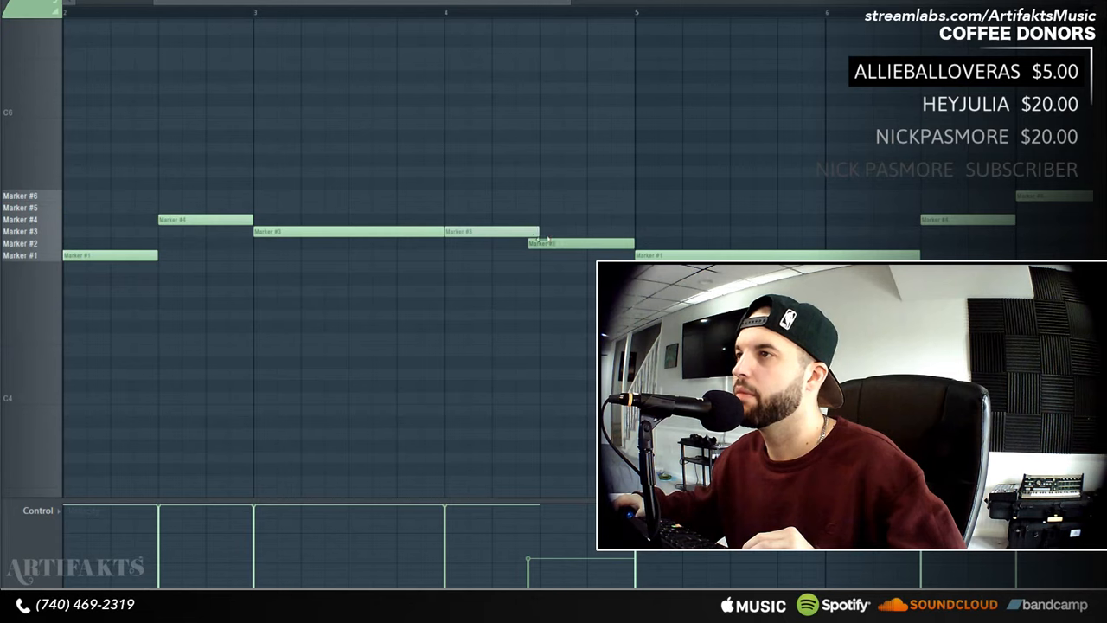
- Replace the Marker #2 note with a two-beat one on the third beat of bar 4, and play the result
{"action": "right_click", "coordinate": [555, 246]}
{"action": "left_click", "coordinate": [540, 243]}
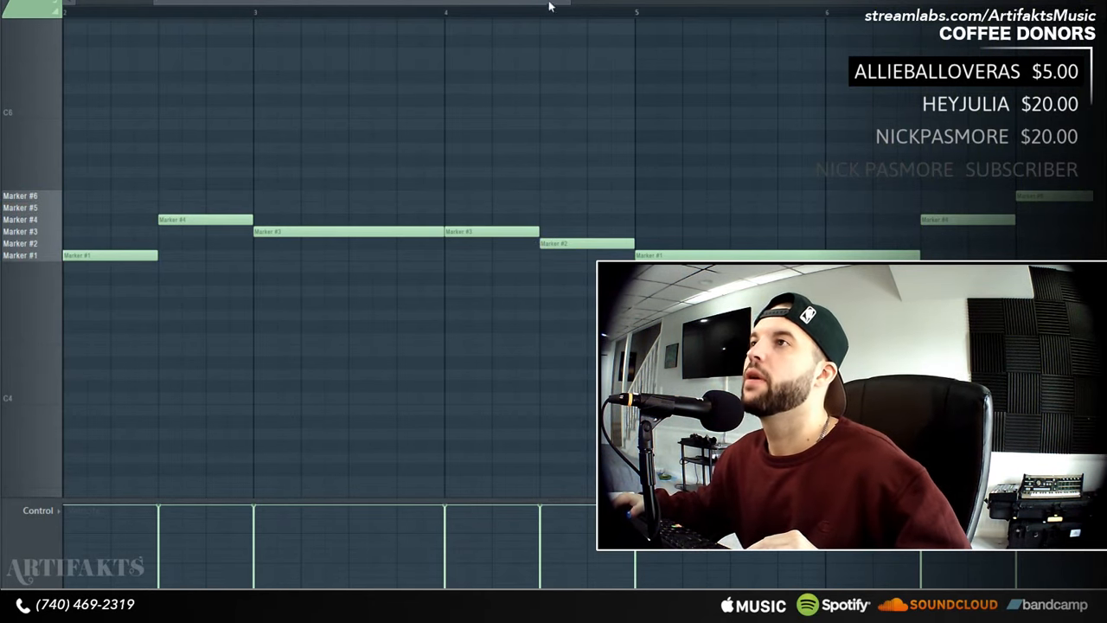
{"action": "left_click_drag", "start_coordinate": [549, 4], "coordinate": [275, 21]}
{"action": "key", "text": "space"}
{"action": "key", "text": "space"}
- Slice off and delete the overhanging ends of the Marker #6 note in bar 8 and the Marker #5 note at bar 9
{"action": "left_click_drag", "start_coordinate": [452, 2], "coordinate": [791, 7]}
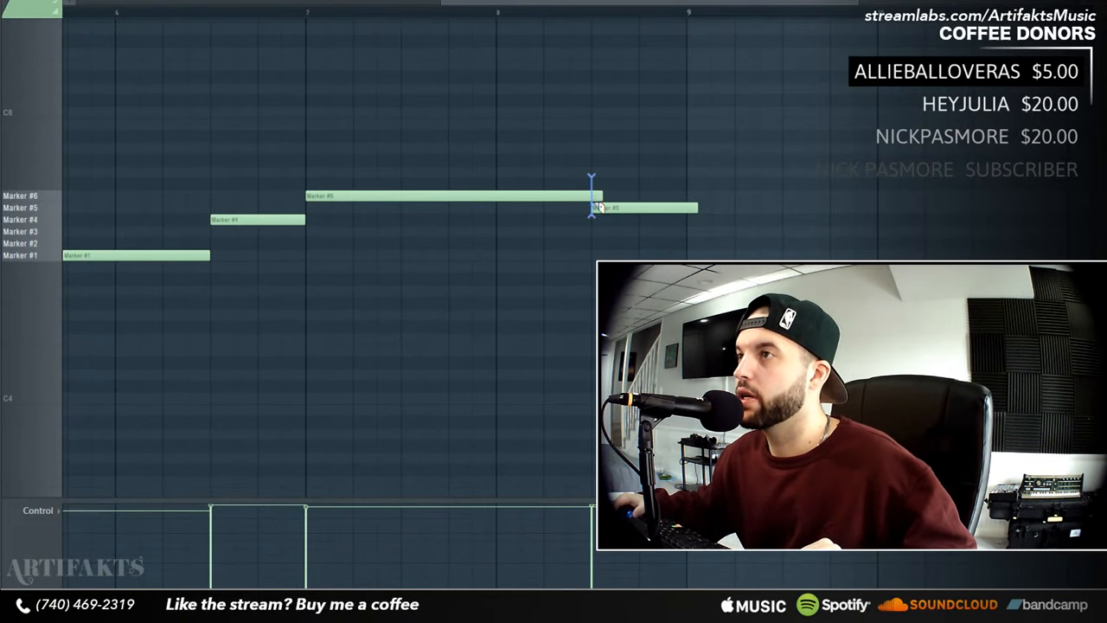
{"action": "left_click_drag", "start_coordinate": [595, 204], "coordinate": [596, 207]}
{"action": "left_click_drag", "start_coordinate": [693, 204], "coordinate": [693, 208]}
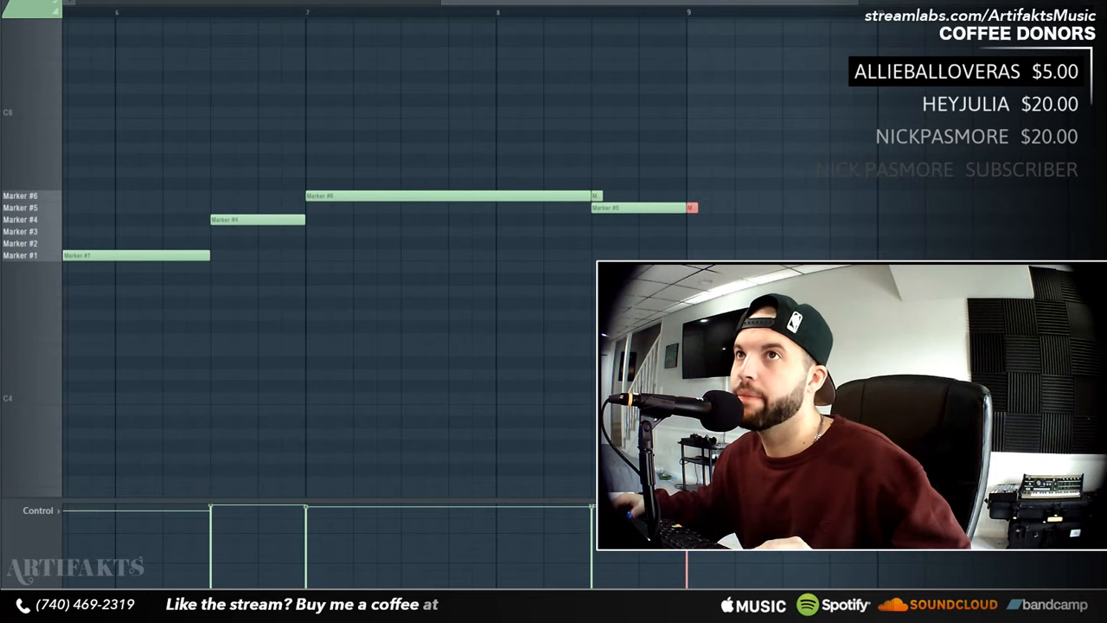
{"action": "right_click", "coordinate": [605, 179]}
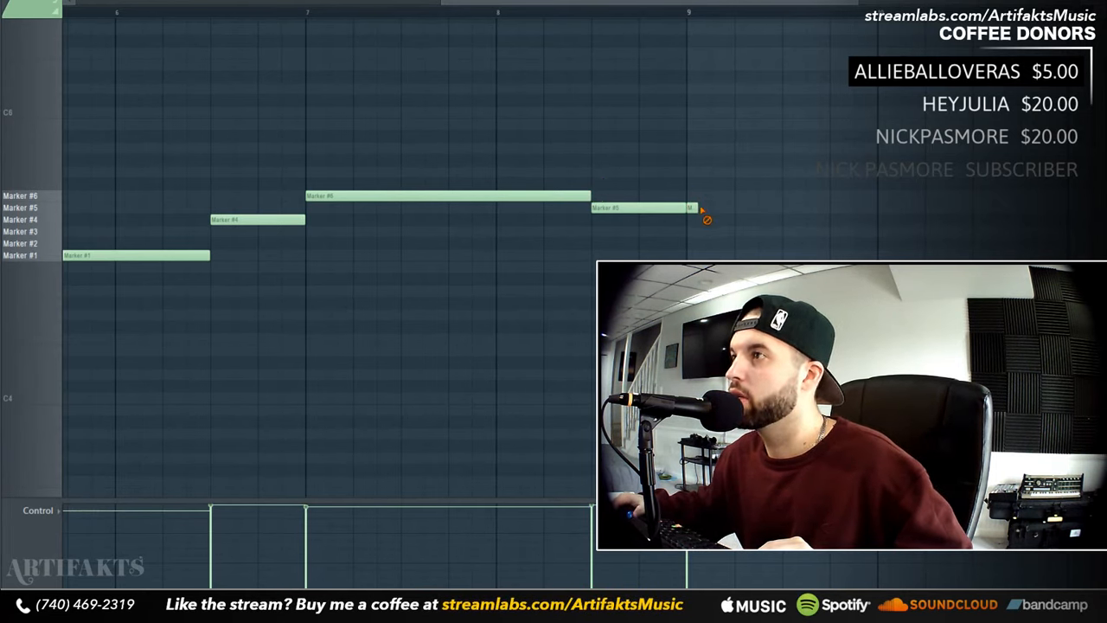
{"action": "right_click", "coordinate": [696, 208]}
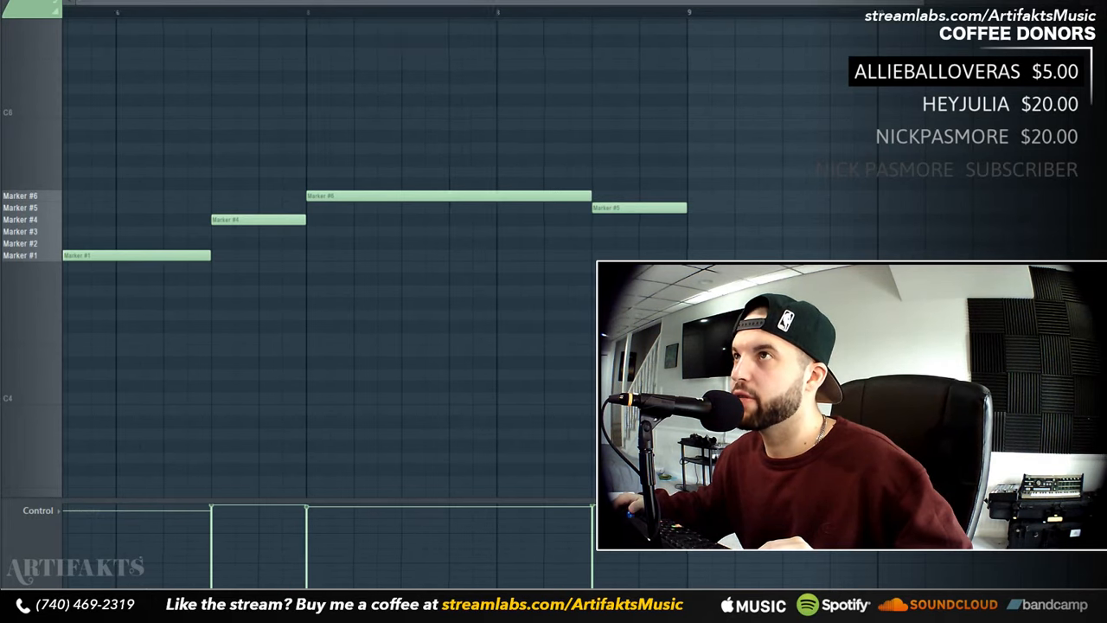
{"action": "left_click_drag", "start_coordinate": [468, 2], "coordinate": [76, 2]}
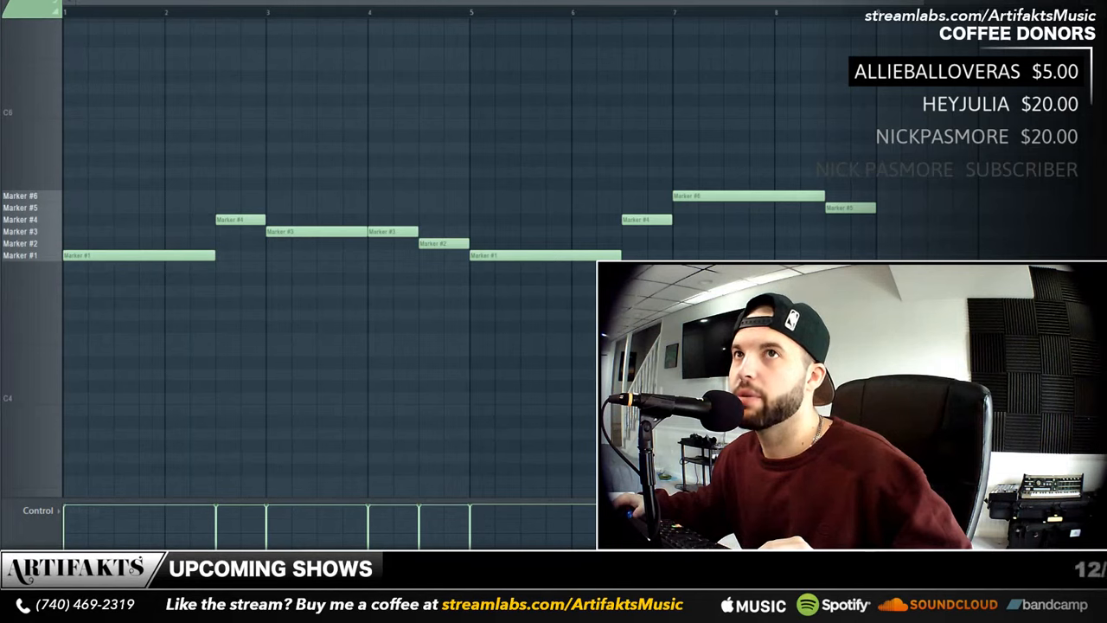
- Save the project as a FruityLoops loop file (.flp)
{"action": "key", "text": "super+shift+s"}
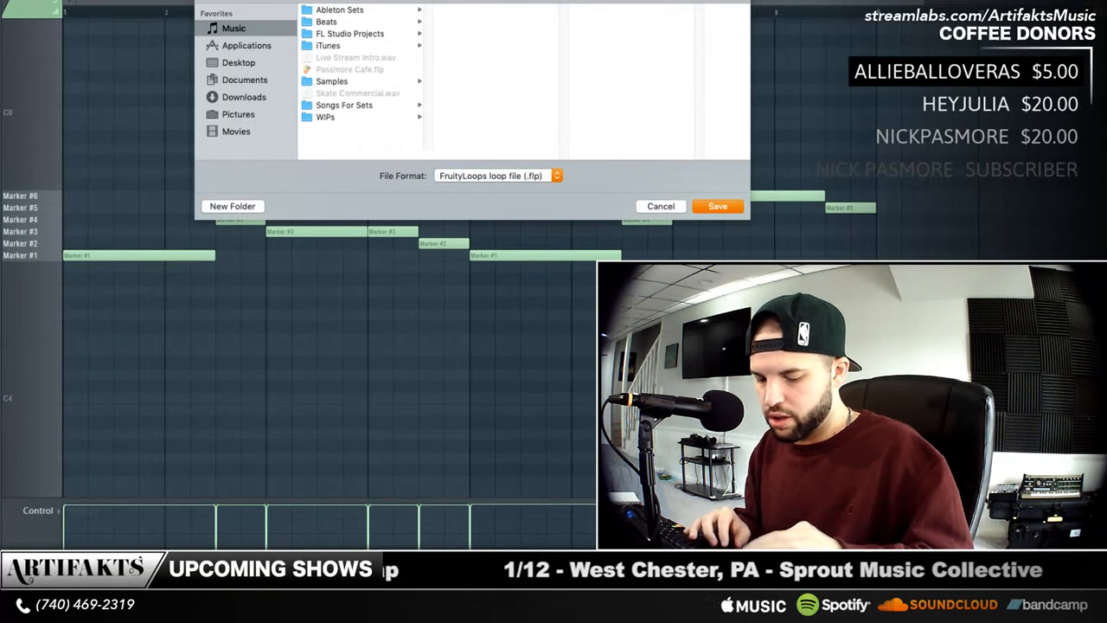
{"action": "key", "text": "Return"}
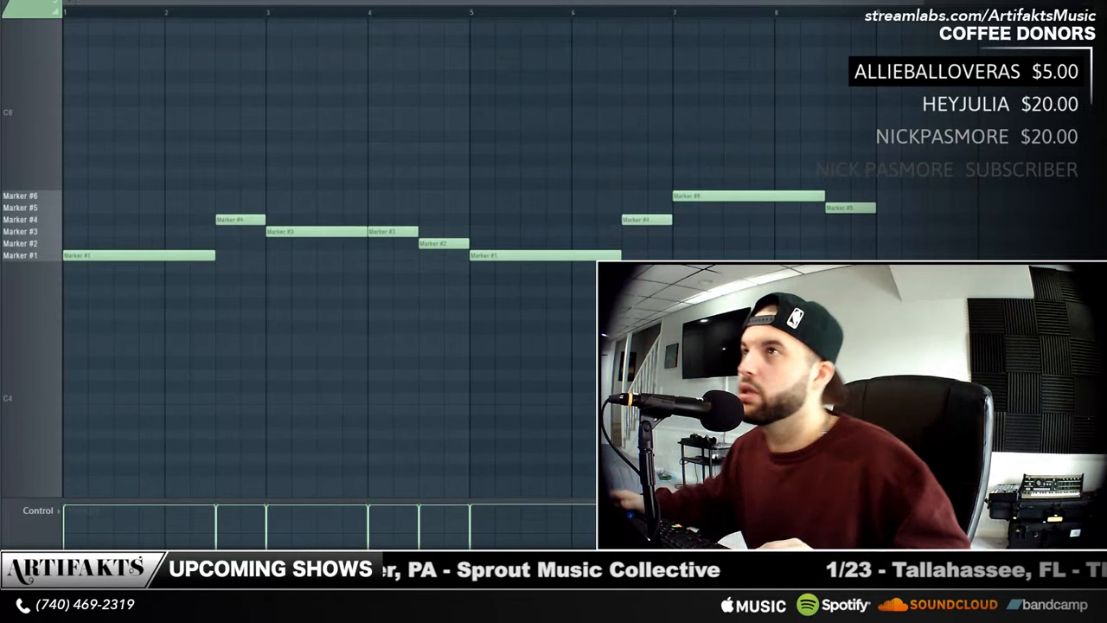
- Add the rare drums 3 - Marker #39 loop at the start of Track 2 and stretch it to exactly two bars
{"action": "key", "text": "F5"}
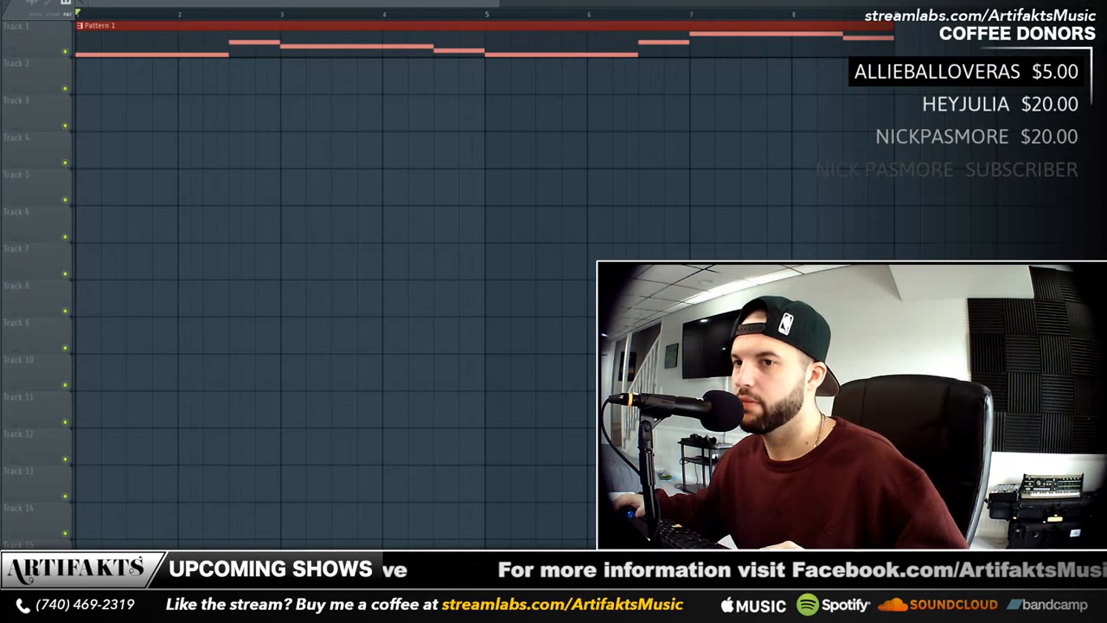
{"action": "mouse_move", "coordinate": [2, 502]}
{"action": "left_mouse_down"}
{"action": "mouse_move", "coordinate": [453, 313]}
{"action": "mouse_move", "coordinate": [143, 95]}
{"action": "mouse_move", "coordinate": [142, 74]}
{"action": "mouse_move", "coordinate": [79, 74]}
{"action": "left_mouse_up"}
{"action": "double_click", "coordinate": [135, 78]}
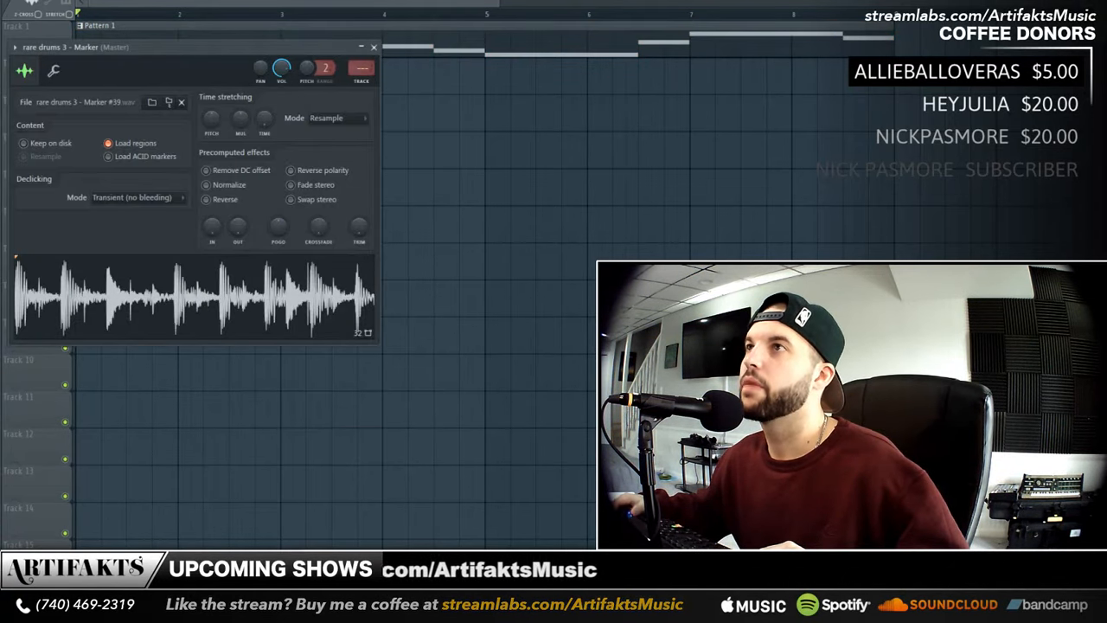
{"action": "left_click_drag", "start_coordinate": [304, 50], "coordinate": [404, 198]}
{"action": "left_click_drag", "start_coordinate": [257, 78], "coordinate": [279, 78]}
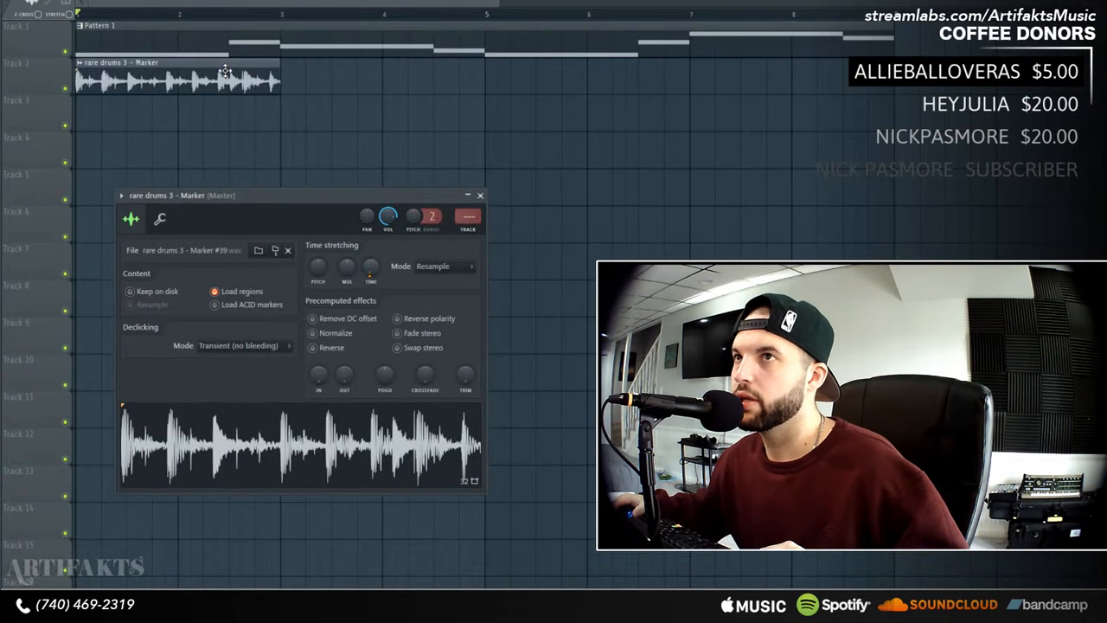
{"action": "key", "text": "Escape"}
- Repeat the two-bar drum loop along Track 2 up to bar 9
{"action": "left_click", "coordinate": [286, 81]}
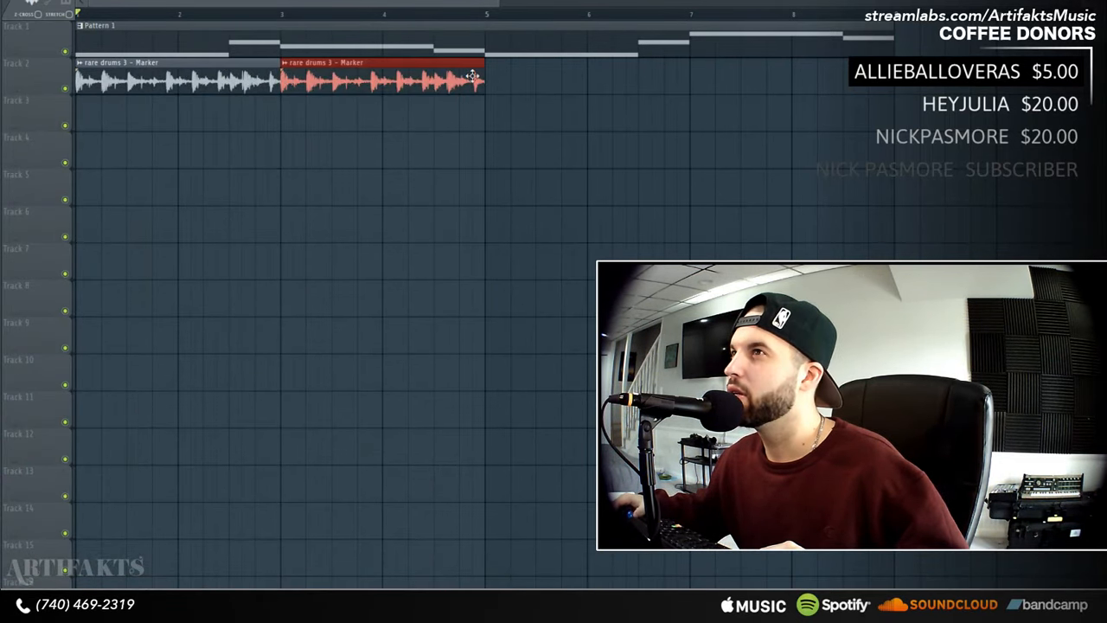
{"action": "left_click_drag", "start_coordinate": [496, 79], "coordinate": [802, 77]}
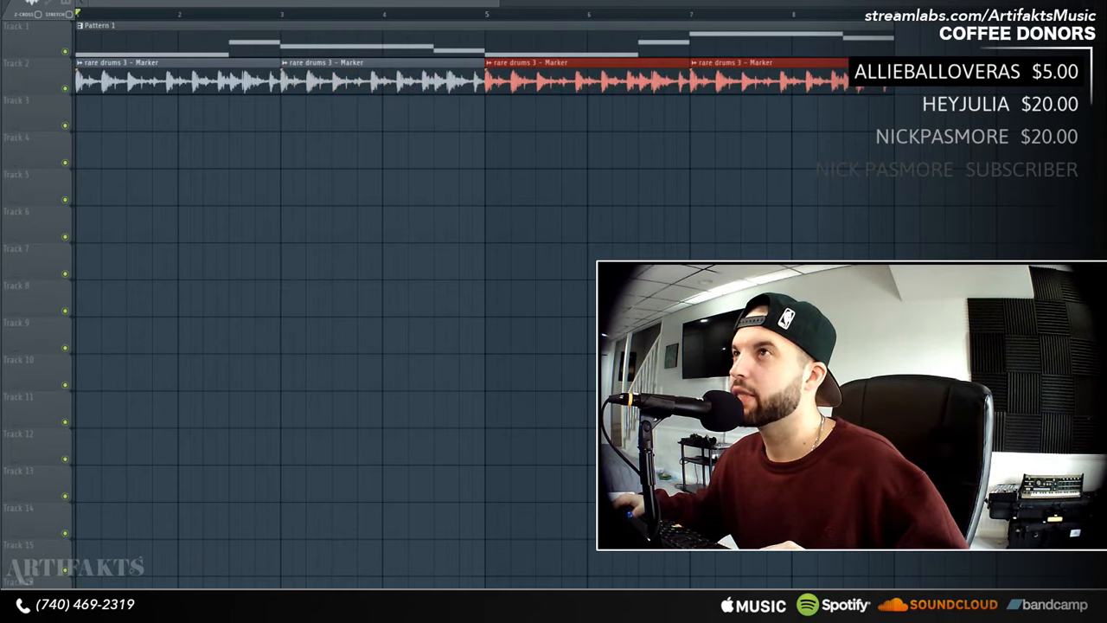
- Show all channels in the channel rack and route the Slicex and rare drums channels to consecutive mixer inserts starting at Insert 2
{"action": "key", "text": "F9"}
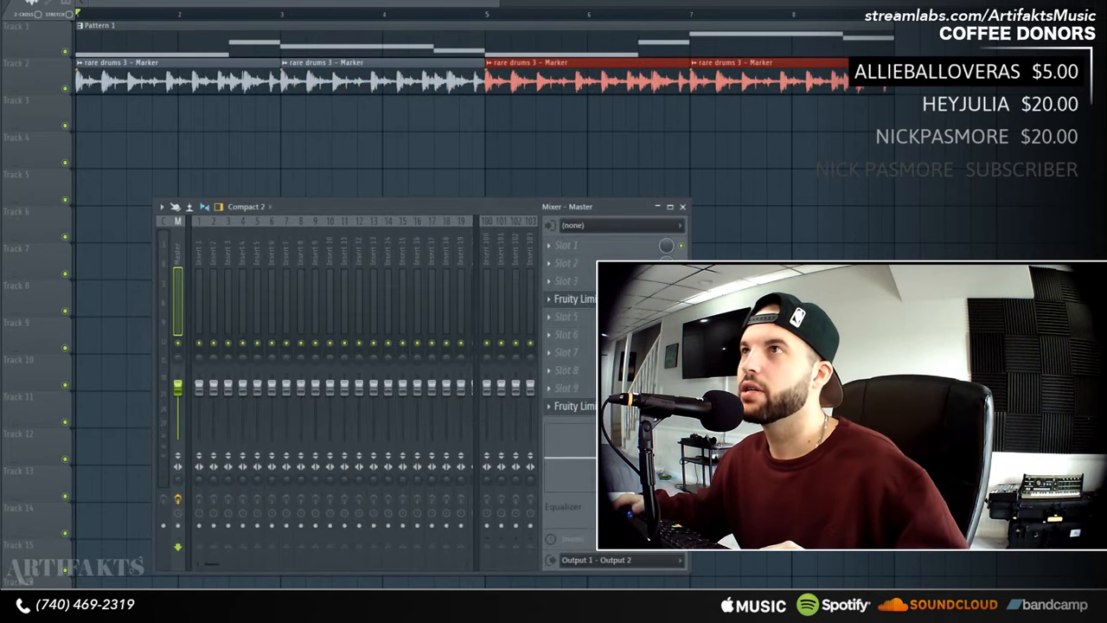
{"action": "key", "text": "F6"}
{"action": "left_click", "coordinate": [548, 256]}
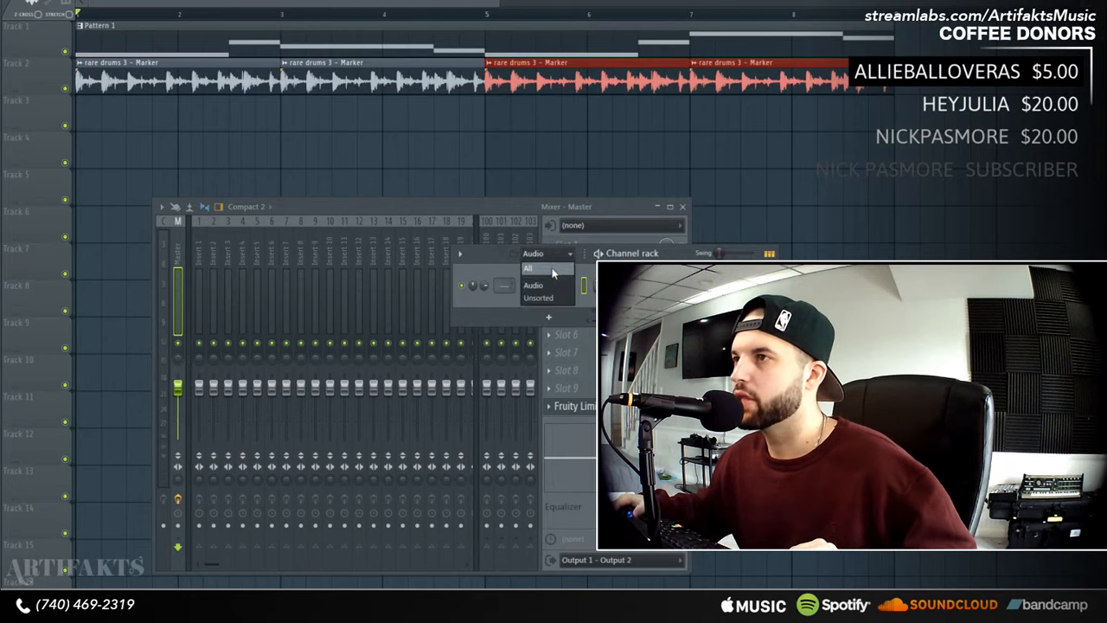
{"action": "left_click", "coordinate": [554, 279]}
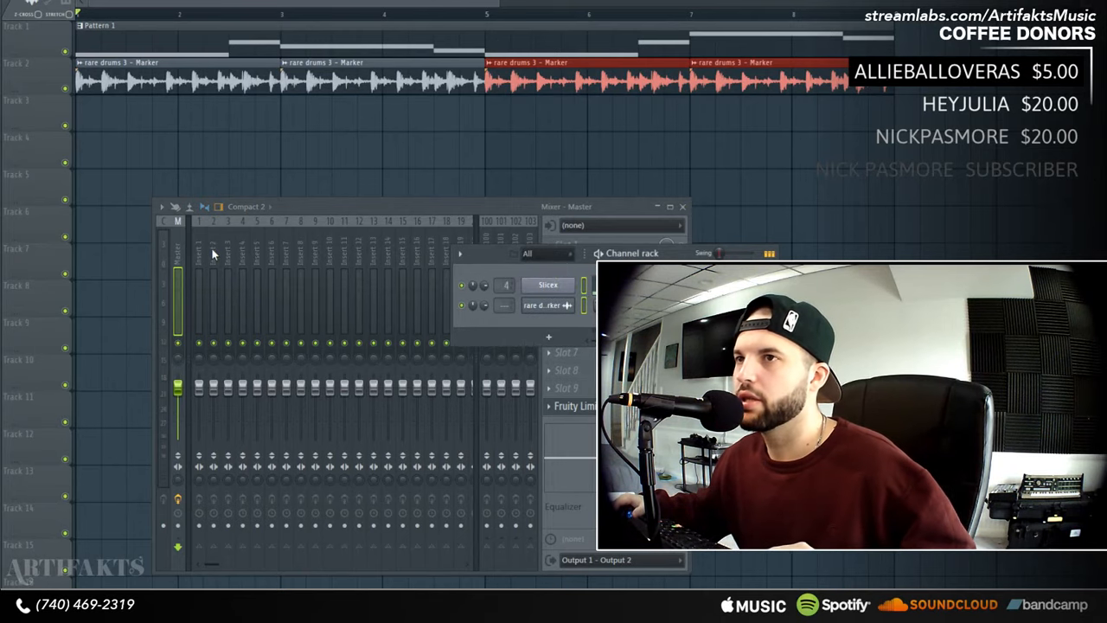
{"action": "right_click", "coordinate": [212, 248]}
{"action": "mouse_move", "coordinate": [344, 330]}
{"action": "left_click", "coordinate": [391, 339]}
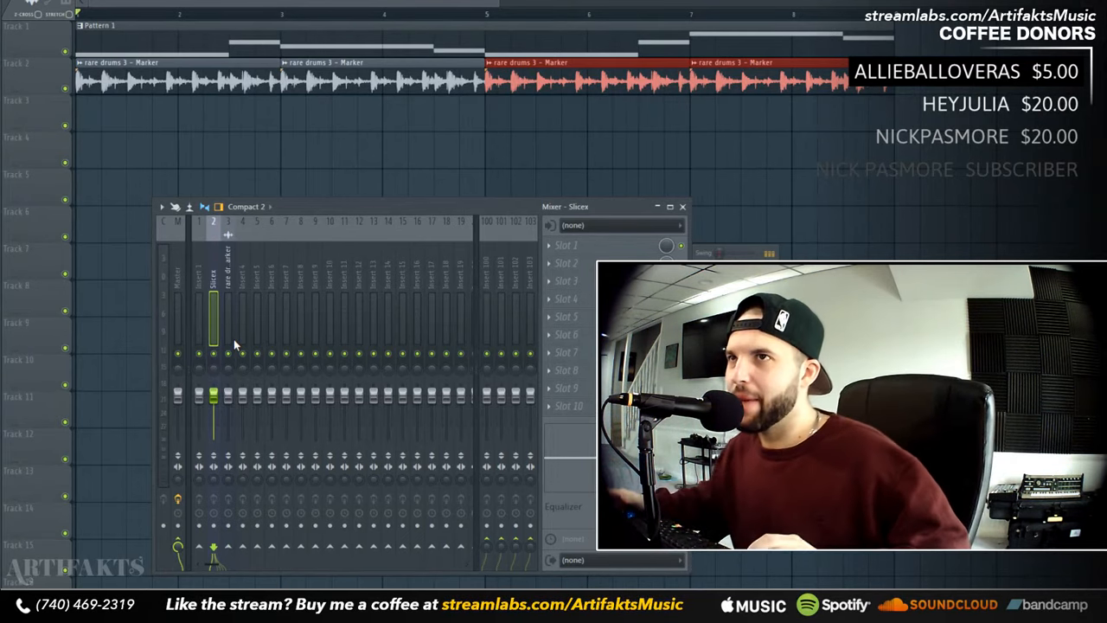
- Lower the volume of the rare drums mixer insert slightly while auditioning the arrangement
{"action": "left_click", "coordinate": [230, 276]}
{"action": "key", "text": "space"}
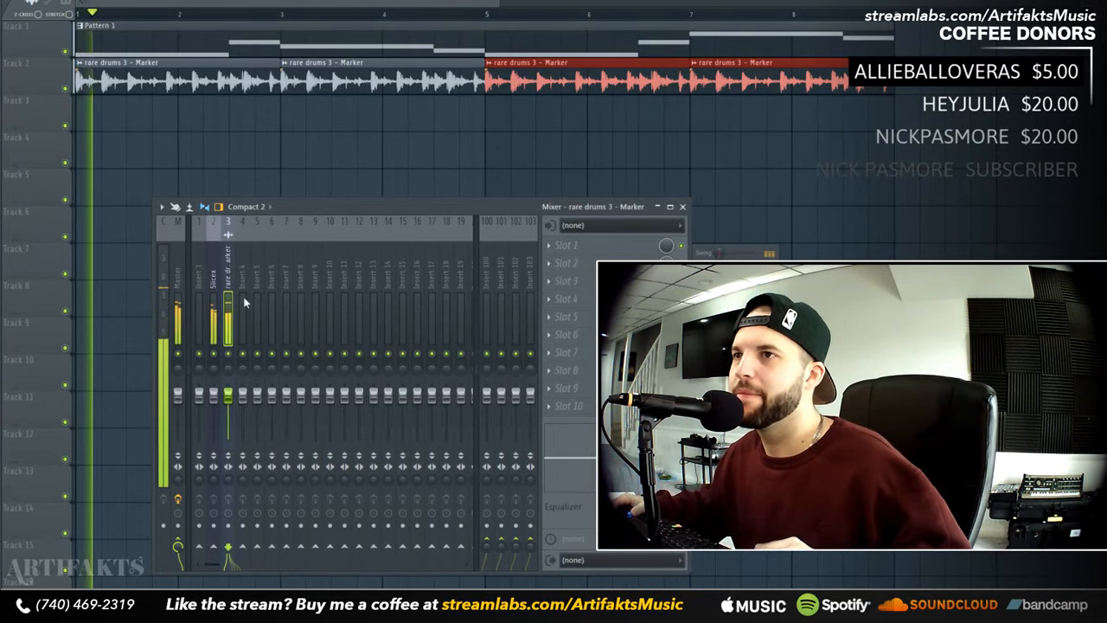
{"action": "key", "text": "space"}
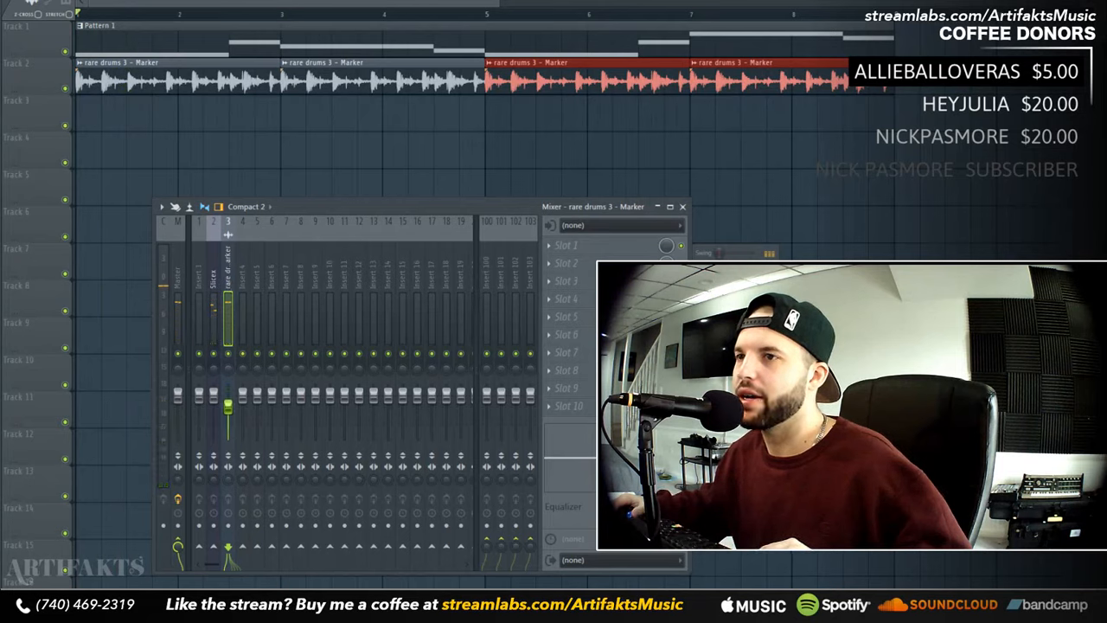
- Add Fruity parametric EQ 2 to the first effect slot of the rare drums insert and load its Radio preset
{"action": "left_click", "coordinate": [564, 247]}
{"action": "left_click", "coordinate": [751, 412]}
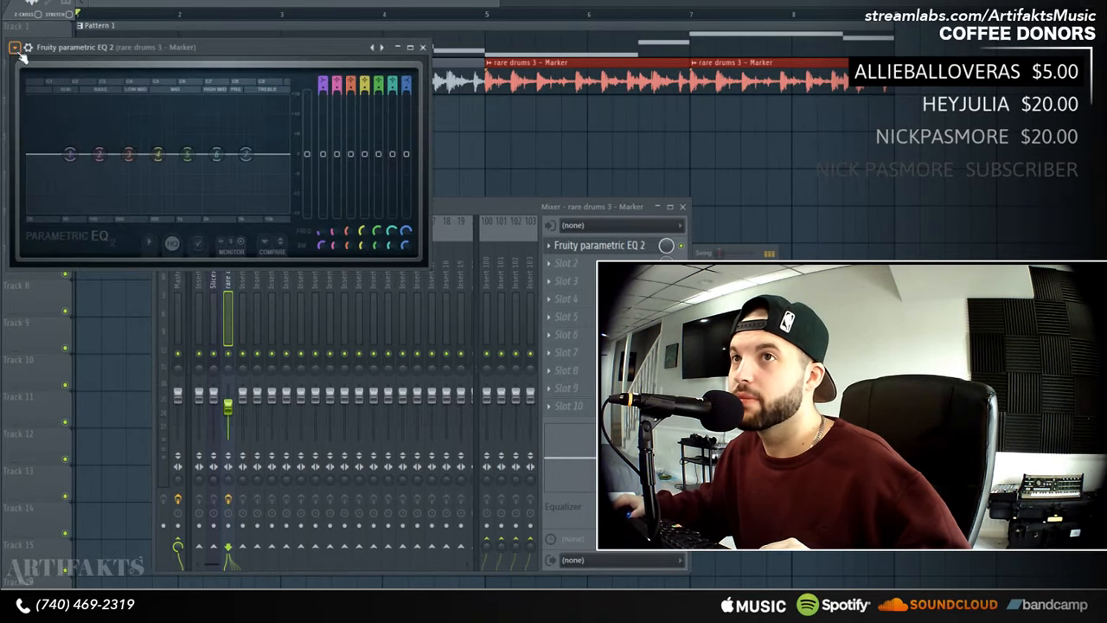
{"action": "left_click", "coordinate": [16, 49]}
{"action": "mouse_move", "coordinate": [87, 87]}
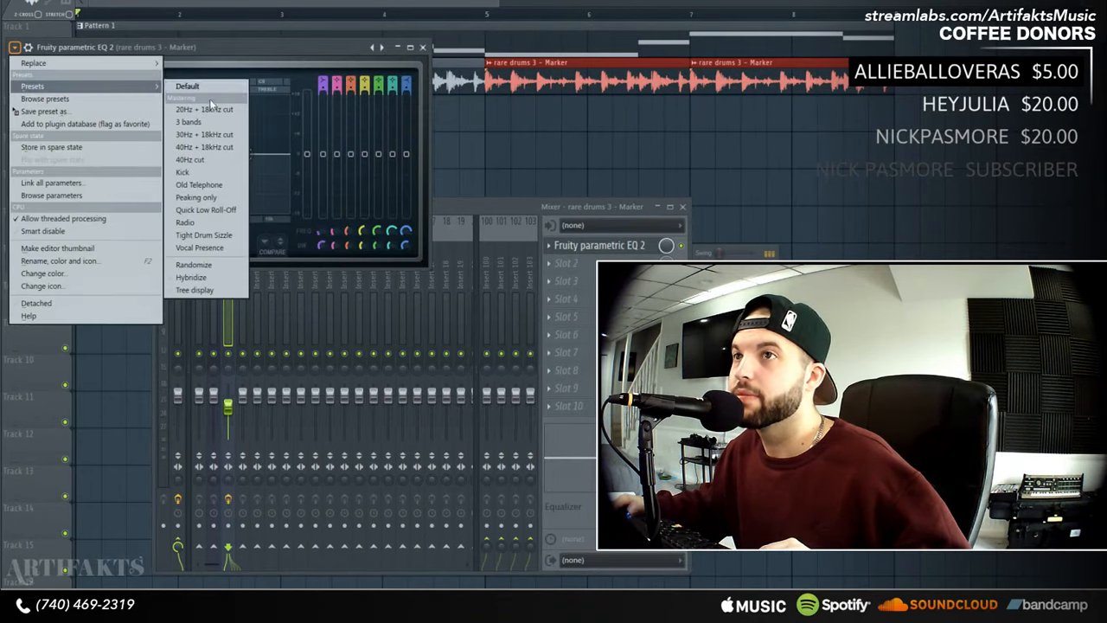
{"action": "left_click", "coordinate": [202, 224]}
- Widen the drum EQ's pass band during playback by moving its low cut lower and its high cut up to about 5.2 kHz
{"action": "key", "text": "space"}
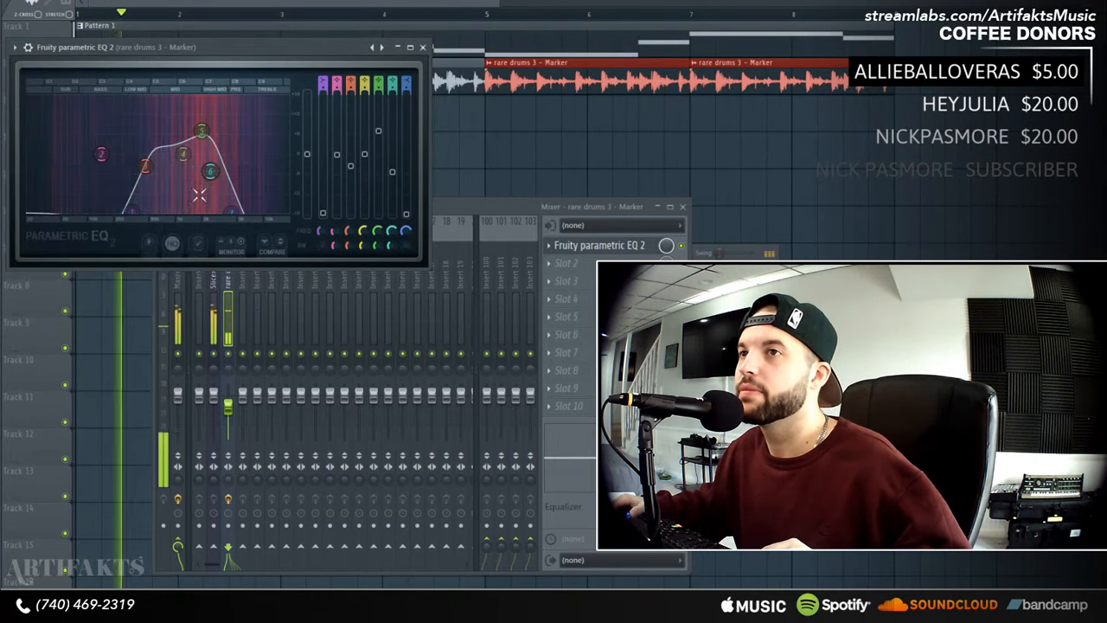
{"action": "left_click_drag", "start_coordinate": [133, 211], "coordinate": [123, 211]}
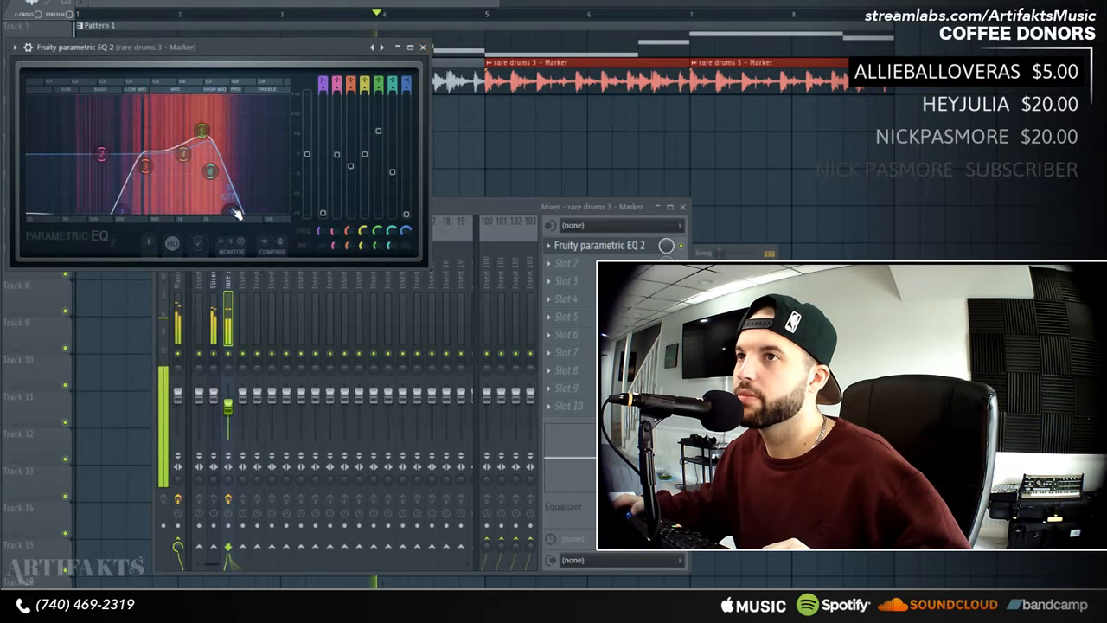
{"action": "left_click_drag", "start_coordinate": [234, 211], "coordinate": [241, 211]}
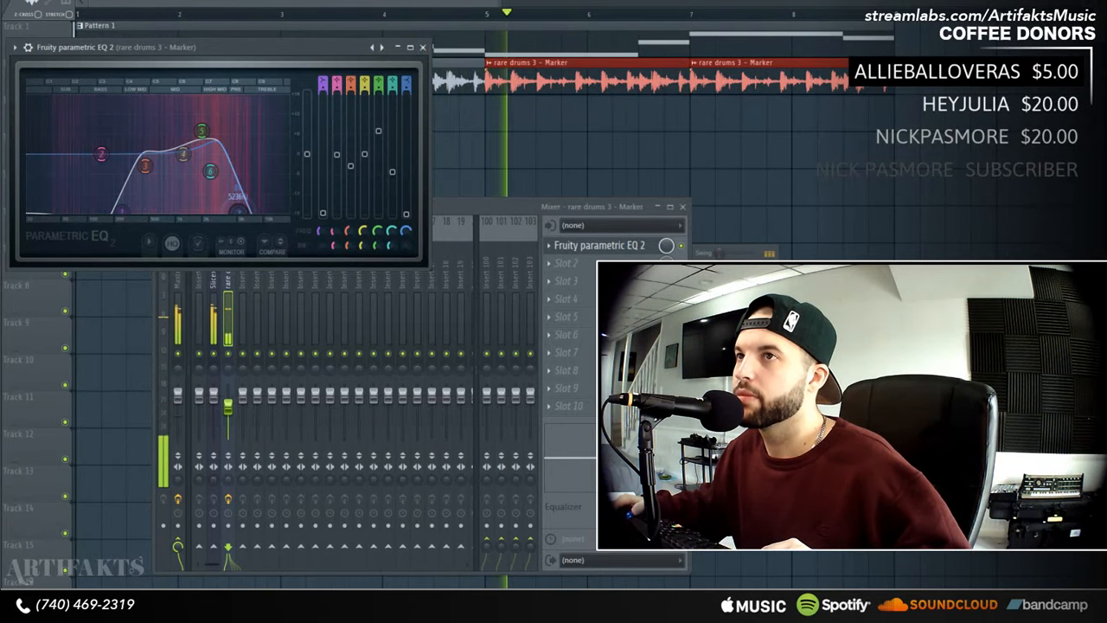
{"action": "left_click", "coordinate": [422, 47]}
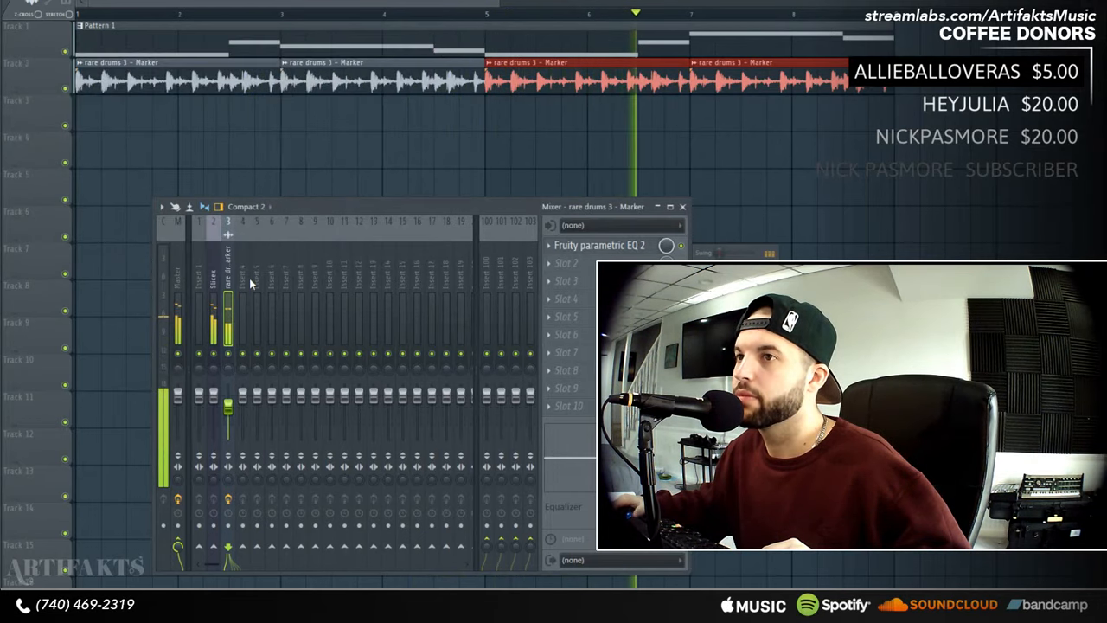
- Add LoudMax to the rare drums insert's second slot and set an unlinked threshold of -1.9 dB and output of -5.7 dB
{"action": "left_click", "coordinate": [553, 266]}
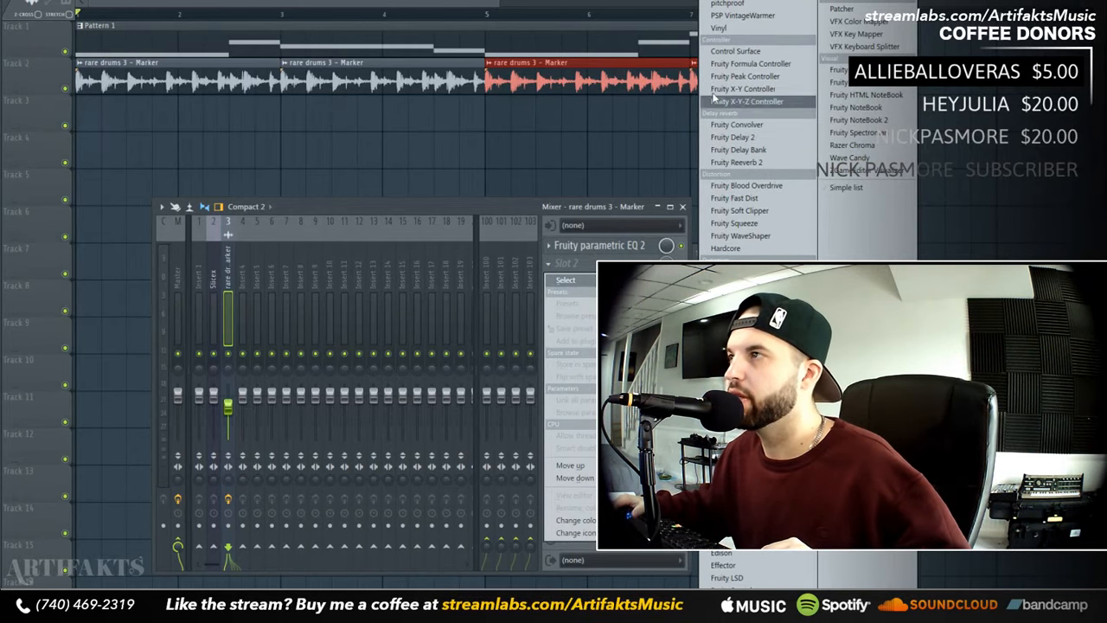
{"action": "left_click", "coordinate": [732, 2]}
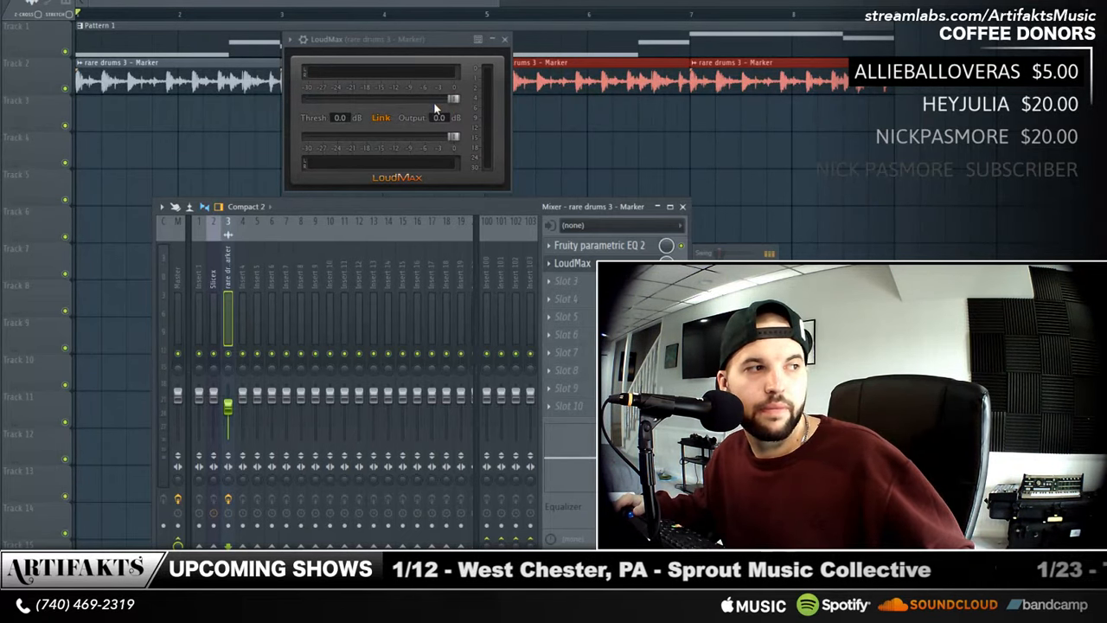
{"action": "left_click_drag", "start_coordinate": [451, 99], "coordinate": [425, 100]}
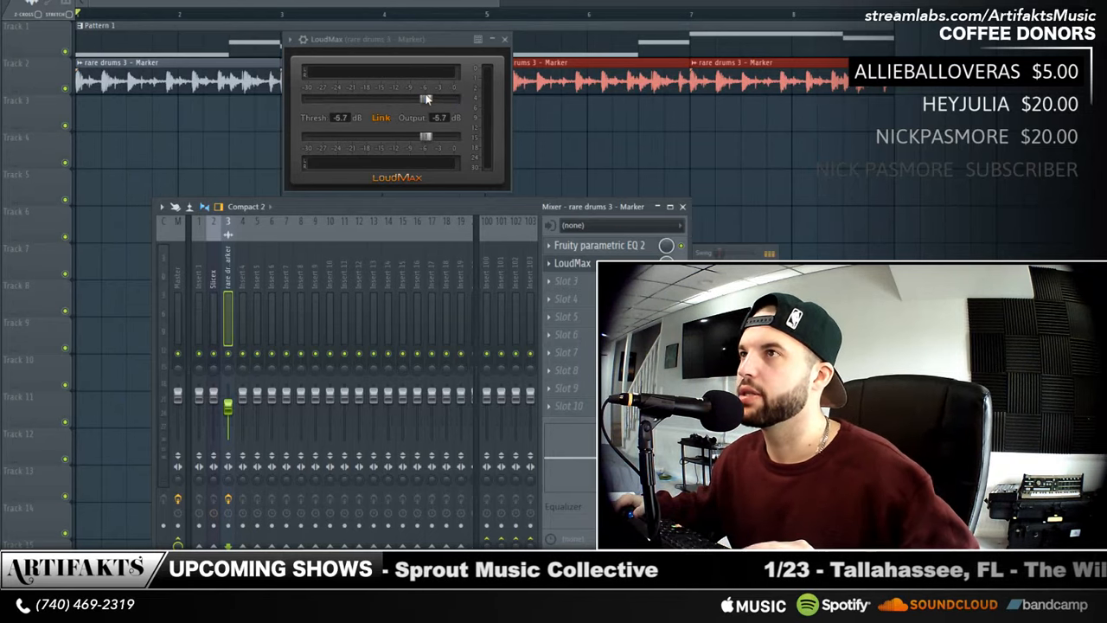
{"action": "key", "text": "space"}
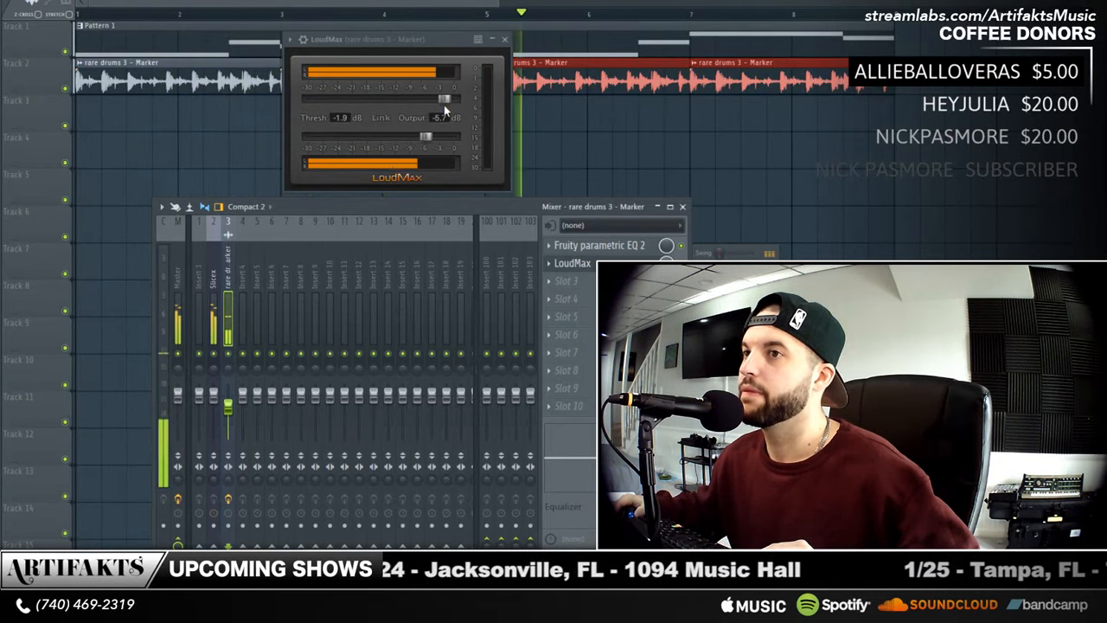
{"action": "left_click", "coordinate": [506, 39]}
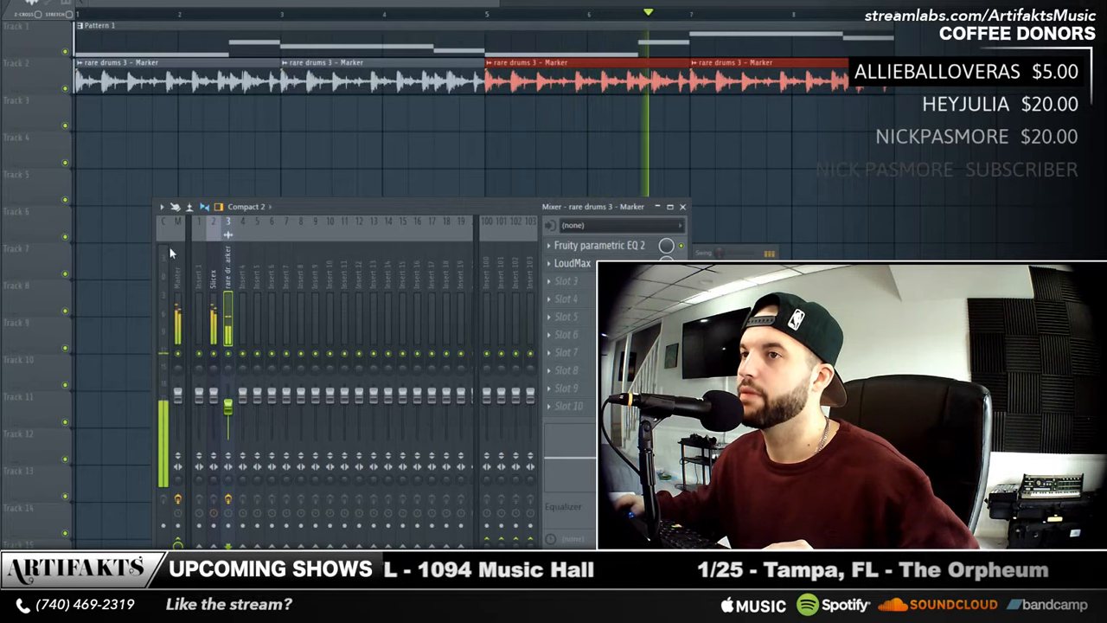
- Add LoudMax to the Slicex insert's second slot, unlink its sliders, and set the threshold to -3.8 dB and the output to -9.0 dB
{"action": "left_click", "coordinate": [215, 266]}
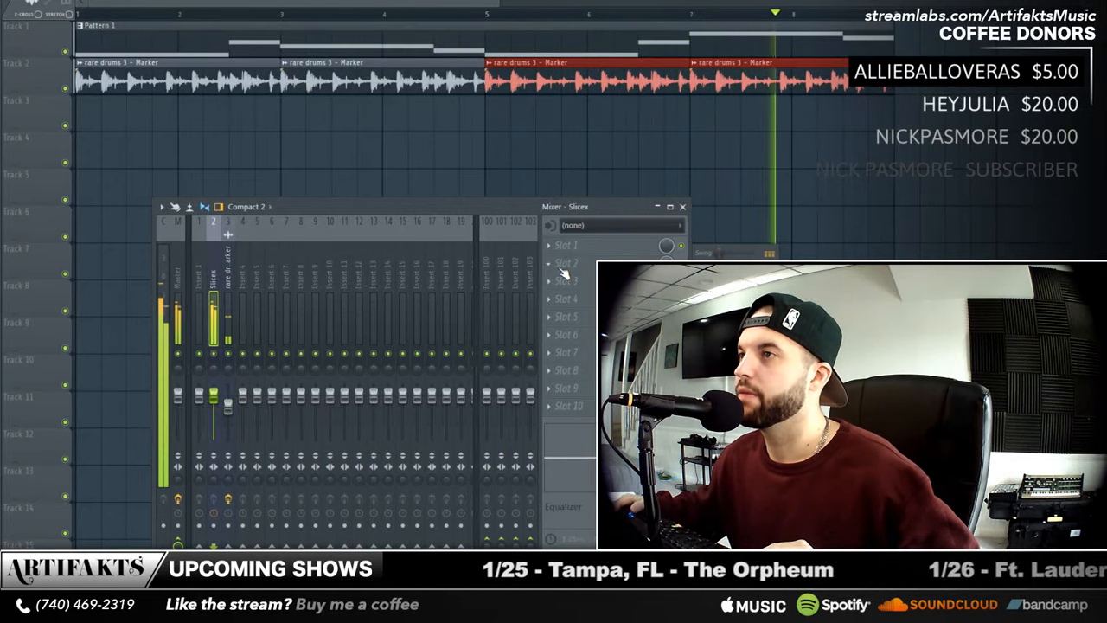
{"action": "left_click", "coordinate": [555, 264]}
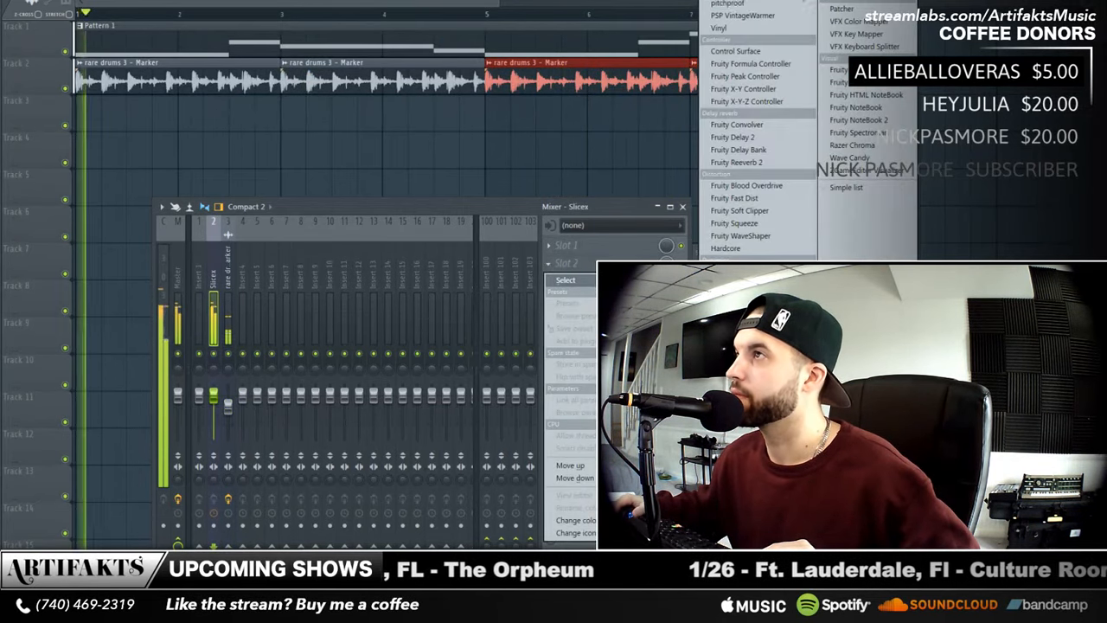
{"action": "left_click", "coordinate": [736, 1]}
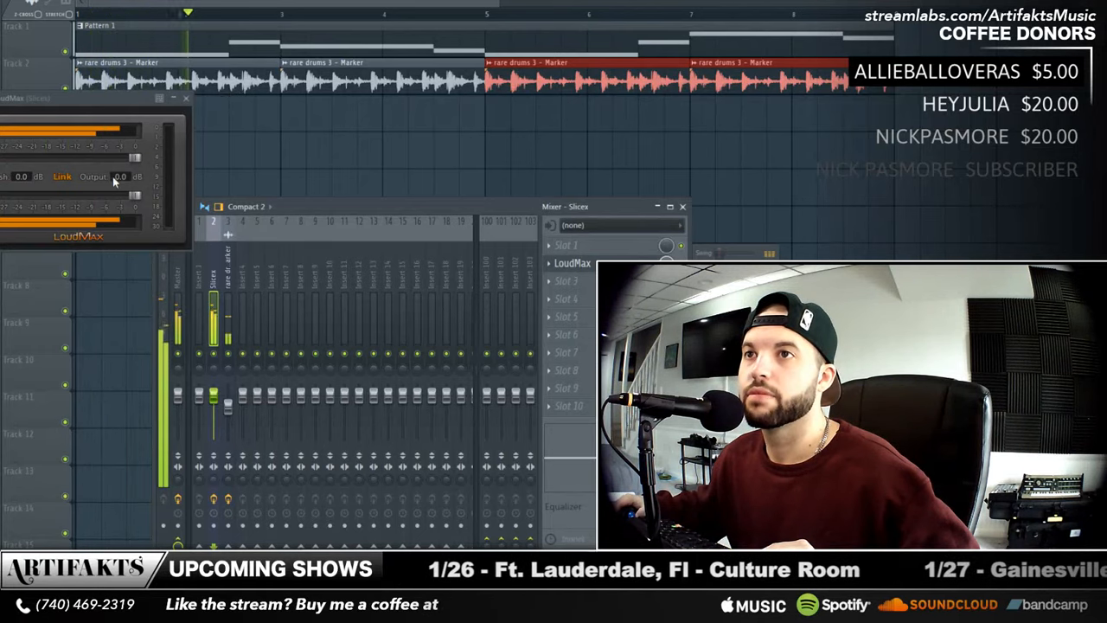
{"action": "left_click_drag", "start_coordinate": [134, 162], "coordinate": [110, 156]}
{"action": "left_click", "coordinate": [69, 176]}
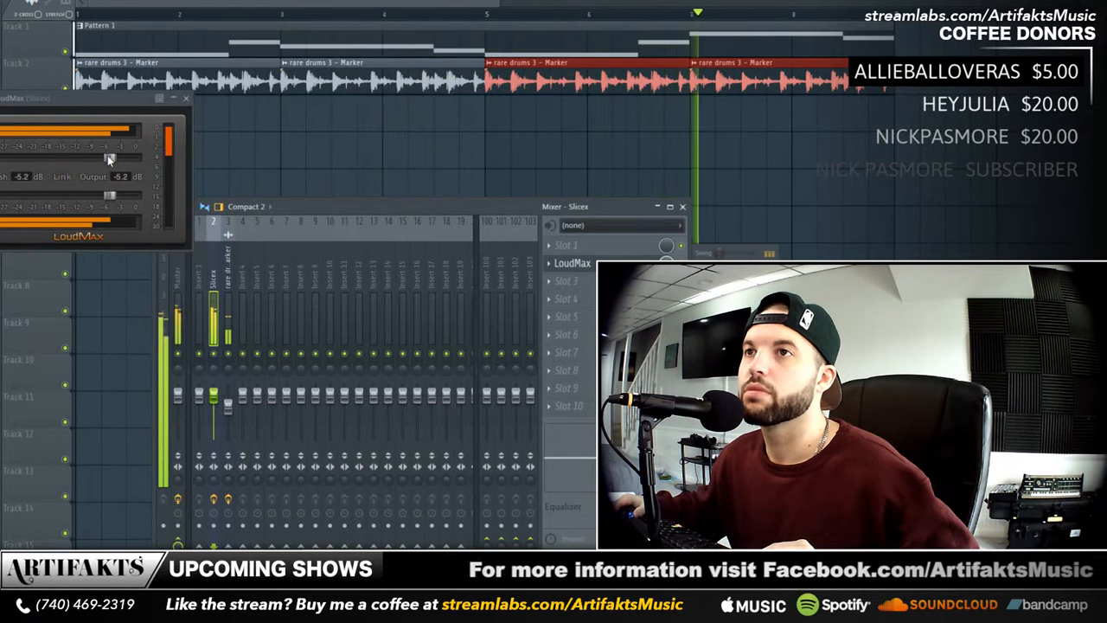
{"action": "left_click_drag", "start_coordinate": [107, 156], "coordinate": [116, 159]}
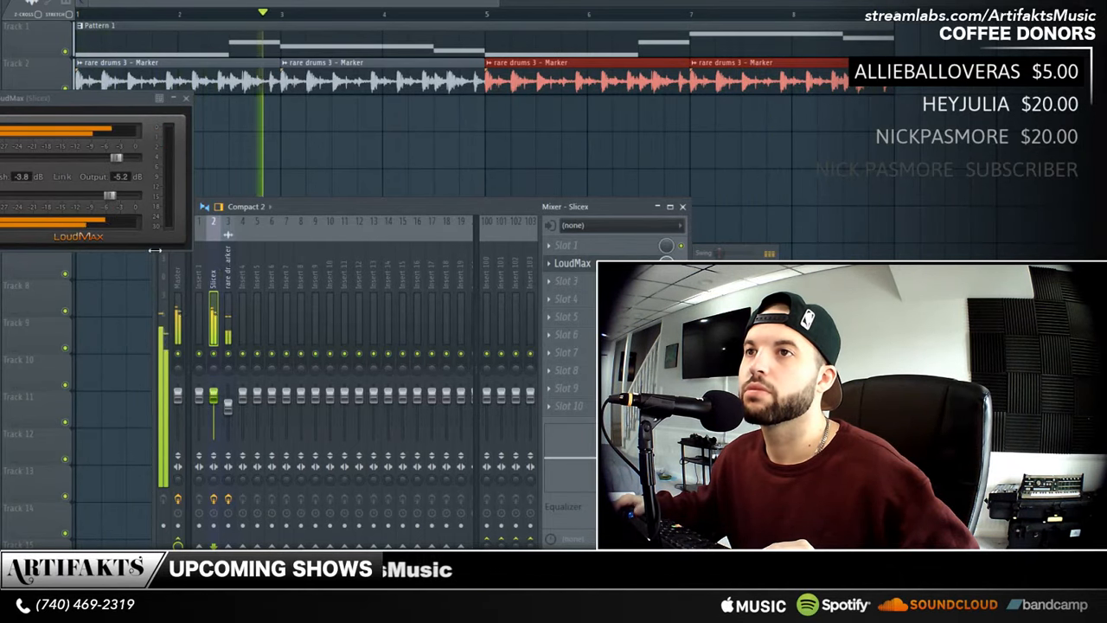
{"action": "left_click_drag", "start_coordinate": [98, 201], "coordinate": [91, 199]}
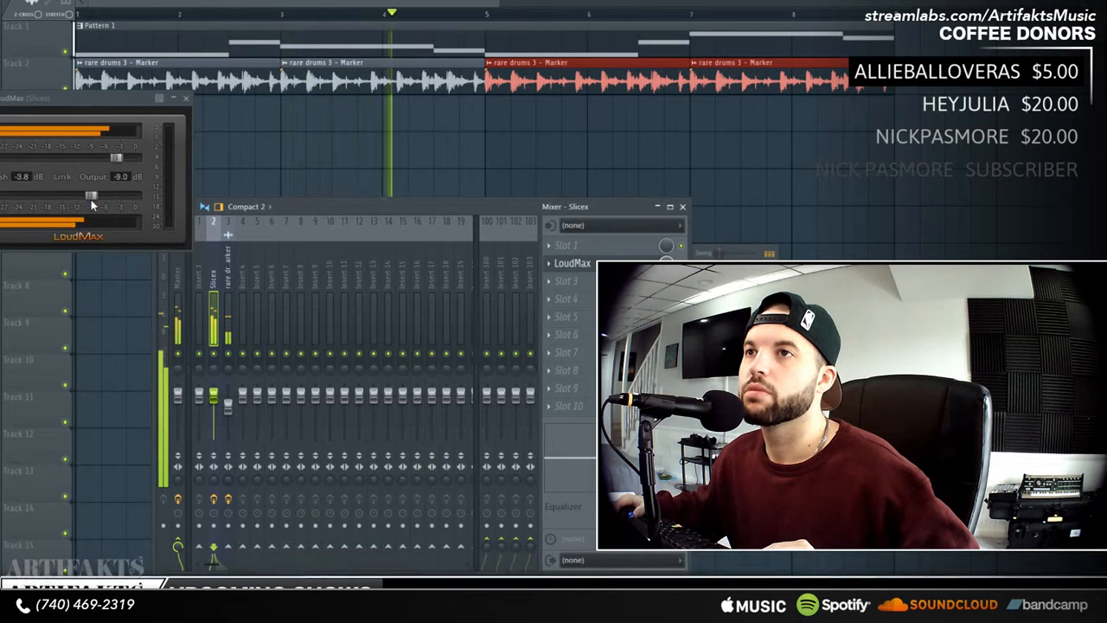
- Open the Fruity Limiter in the Master track's last effect slot to inspect its loudness settings
{"action": "left_click", "coordinate": [177, 286]}
{"action": "left_click", "coordinate": [573, 406]}
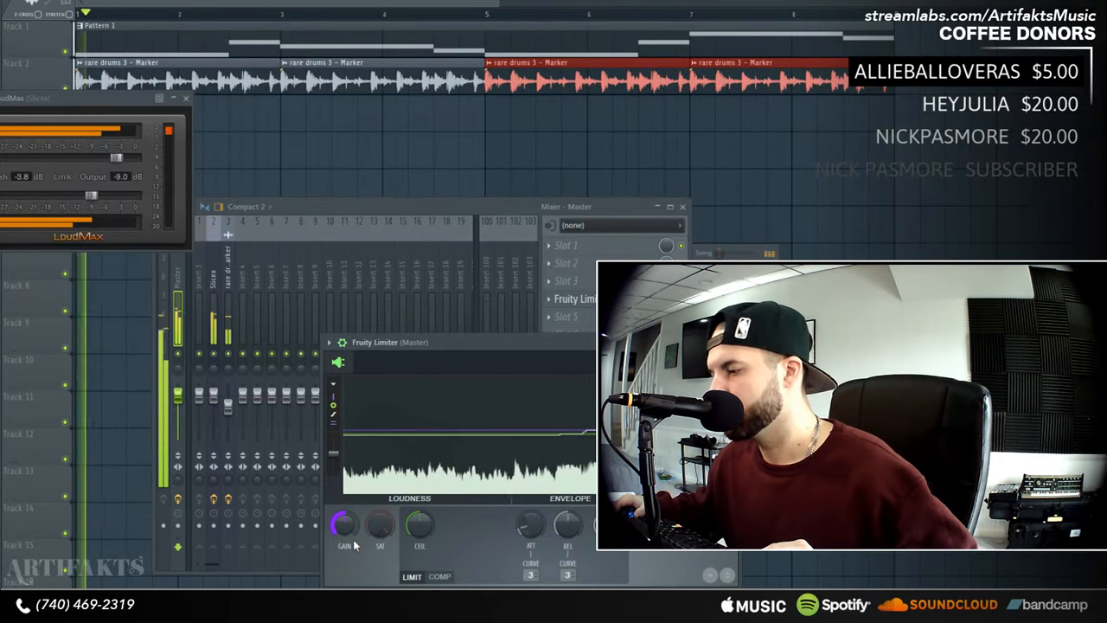
- Reopen the rare drums insert's parametric EQ and lower its high cut to about 4.5 kHz
{"action": "left_click", "coordinate": [231, 282]}
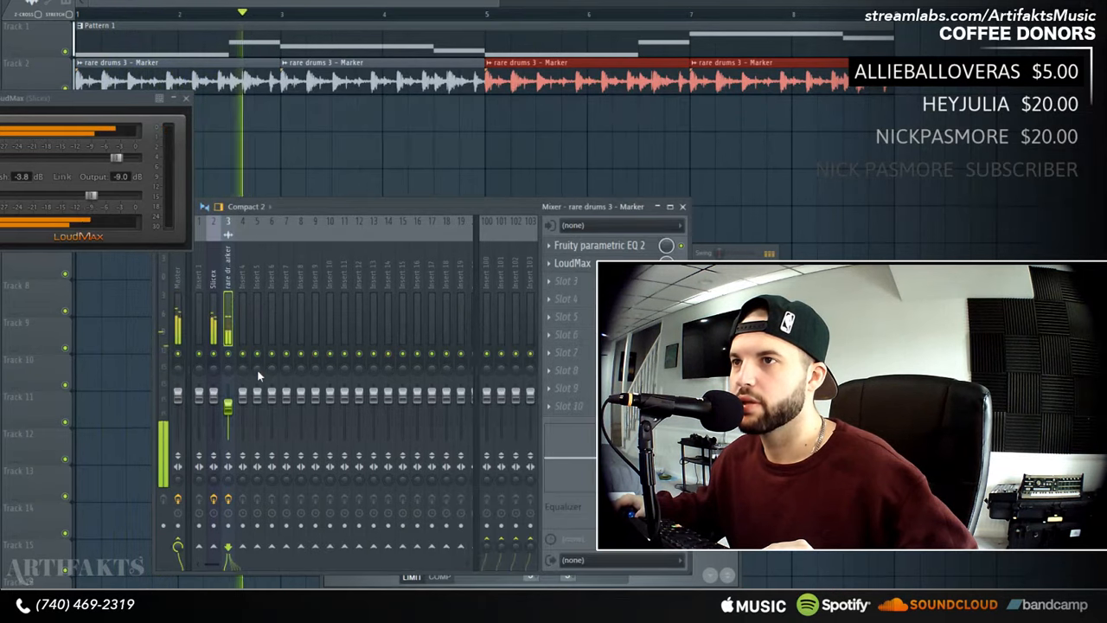
{"action": "left_click", "coordinate": [186, 98]}
{"action": "left_click", "coordinate": [233, 273]}
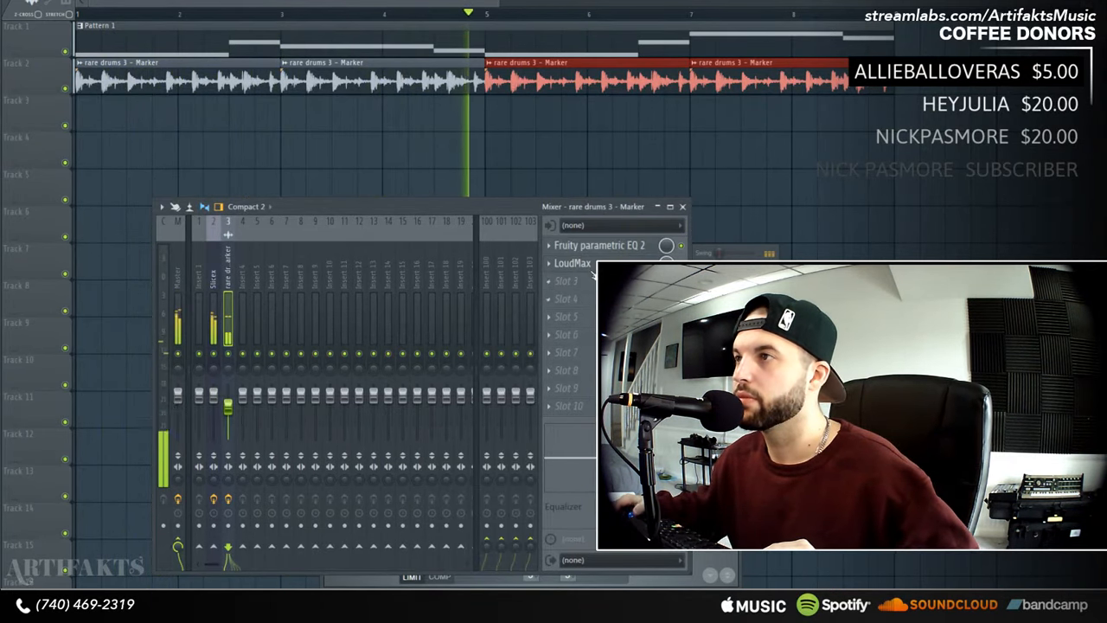
{"action": "left_click", "coordinate": [591, 247]}
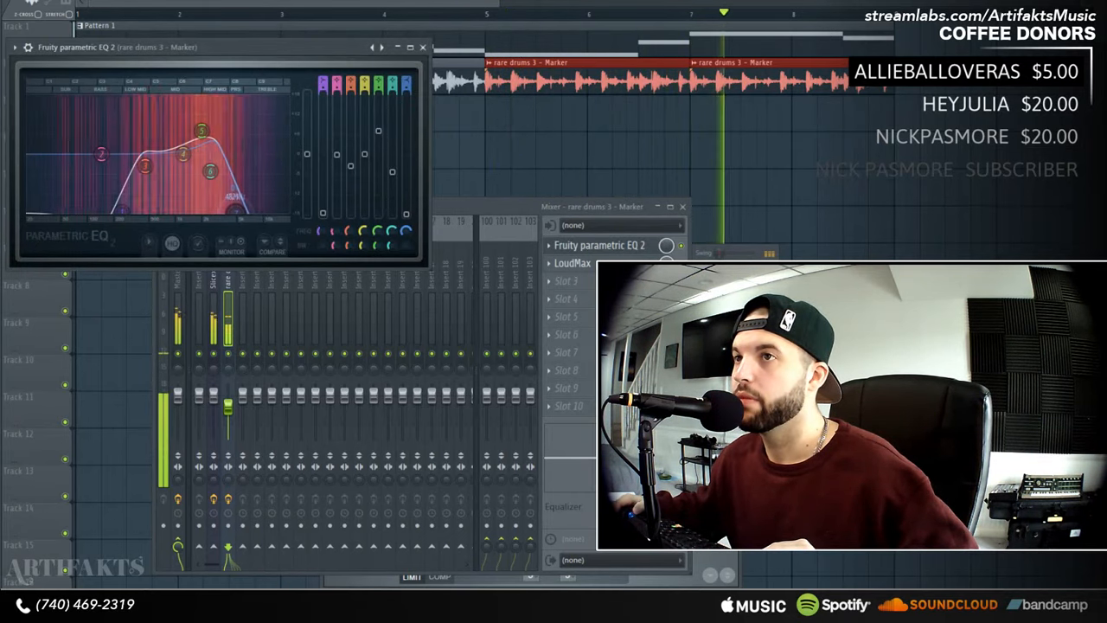
{"action": "left_click", "coordinate": [423, 47]}
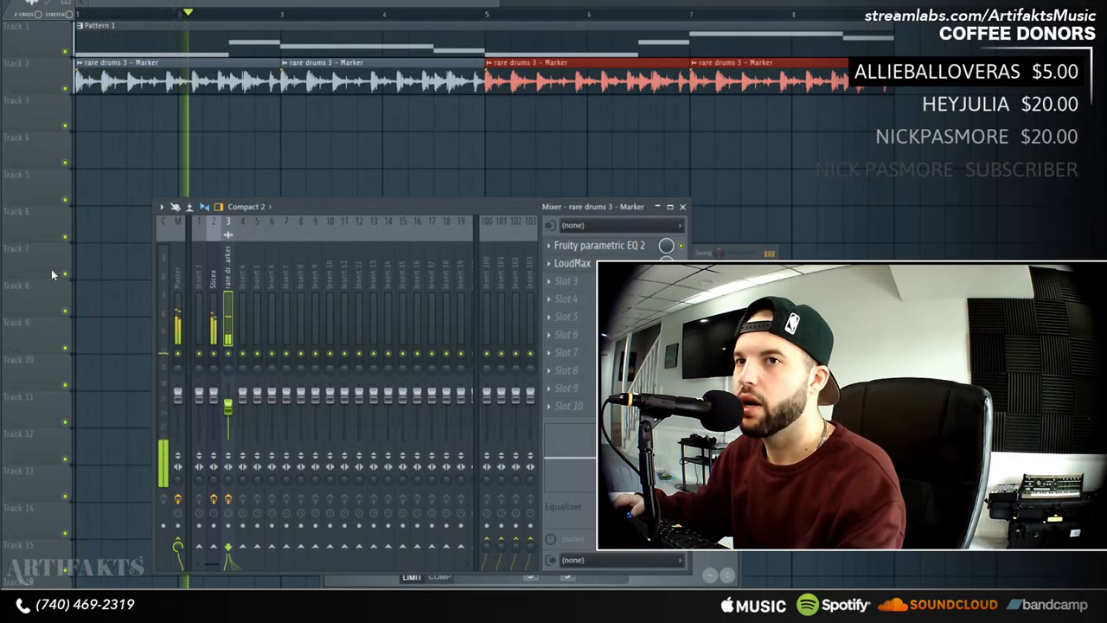
- Add the 808 12 - E sample to the channel rack as a new channel below the rare drums
{"action": "key", "text": "F6"}
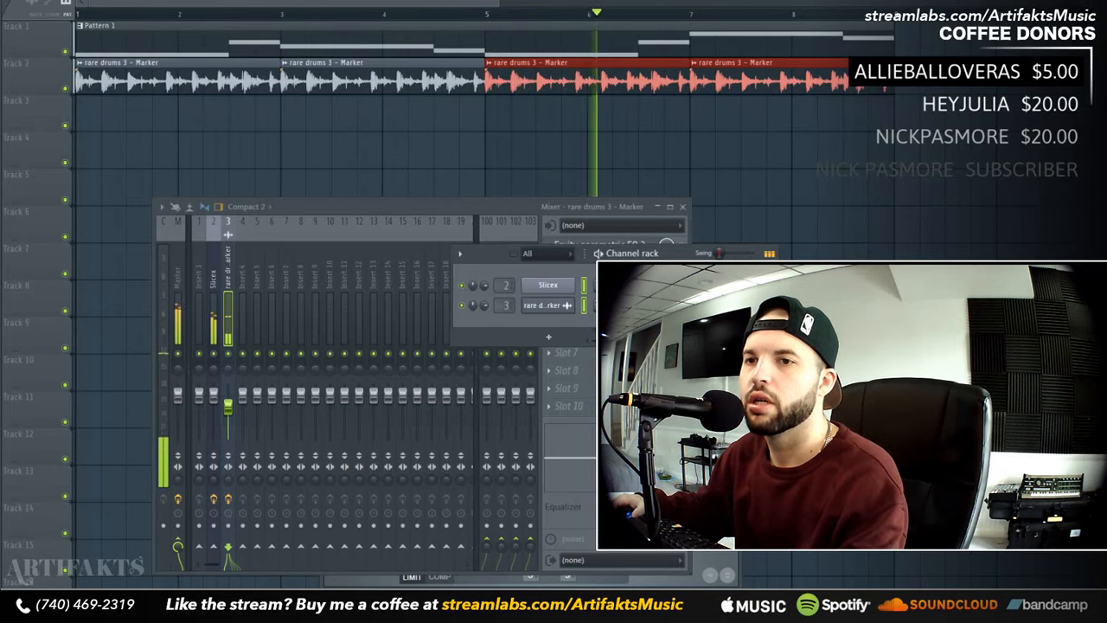
{"action": "left_click_drag", "start_coordinate": [2, 432], "coordinate": [540, 319]}
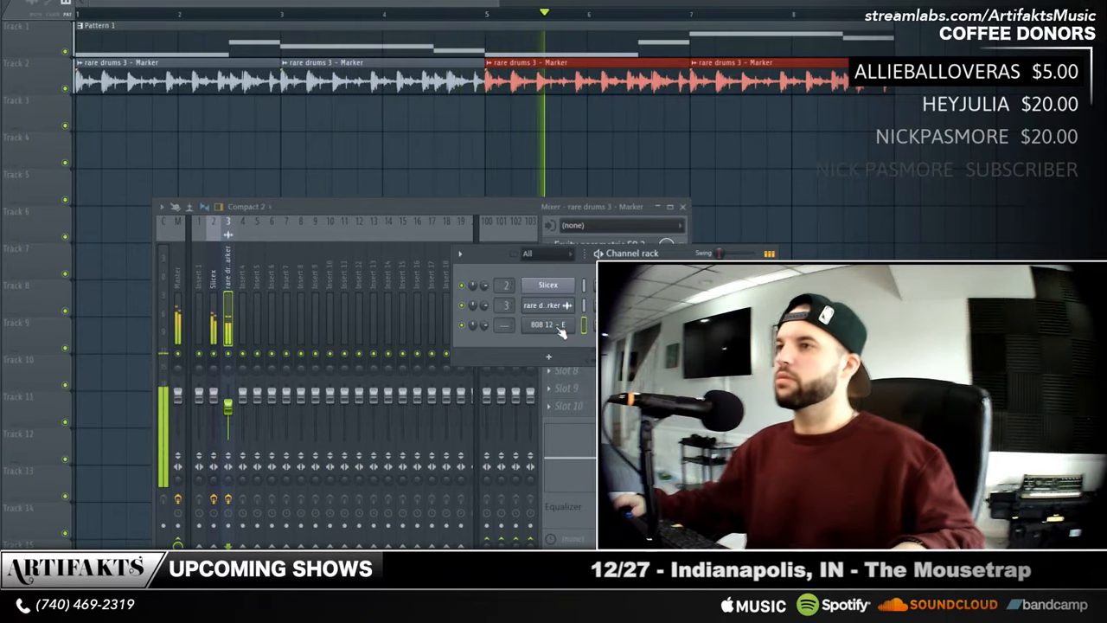
- Shape the 808 12 - E volume envelope with hold at maximum and decay, sustain and release at minimum
{"action": "left_click", "coordinate": [554, 325]}
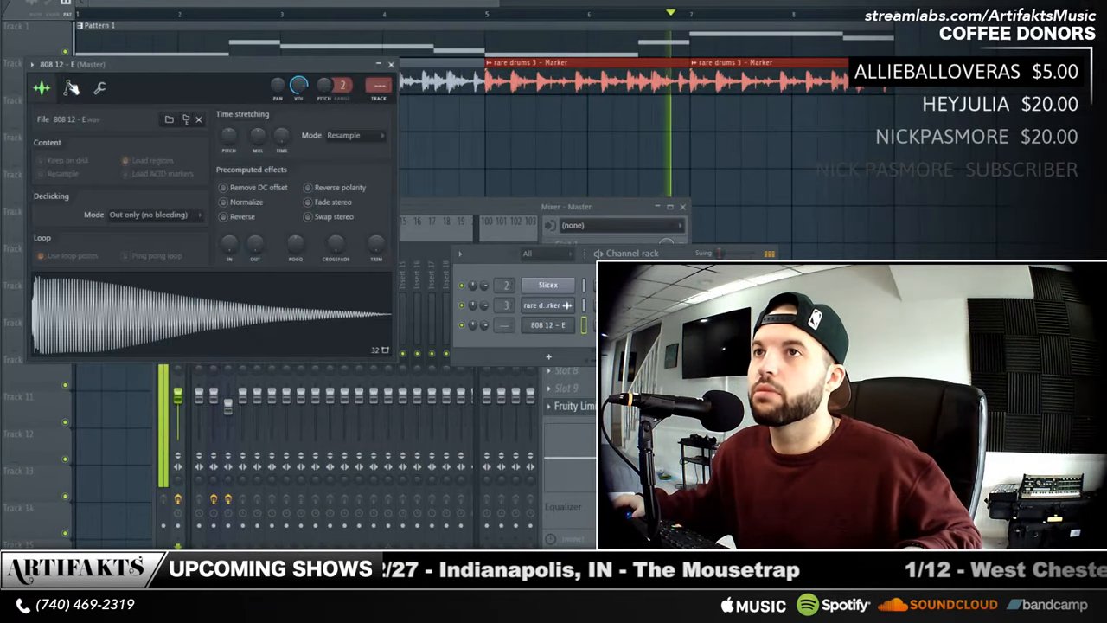
{"action": "left_click", "coordinate": [71, 88]}
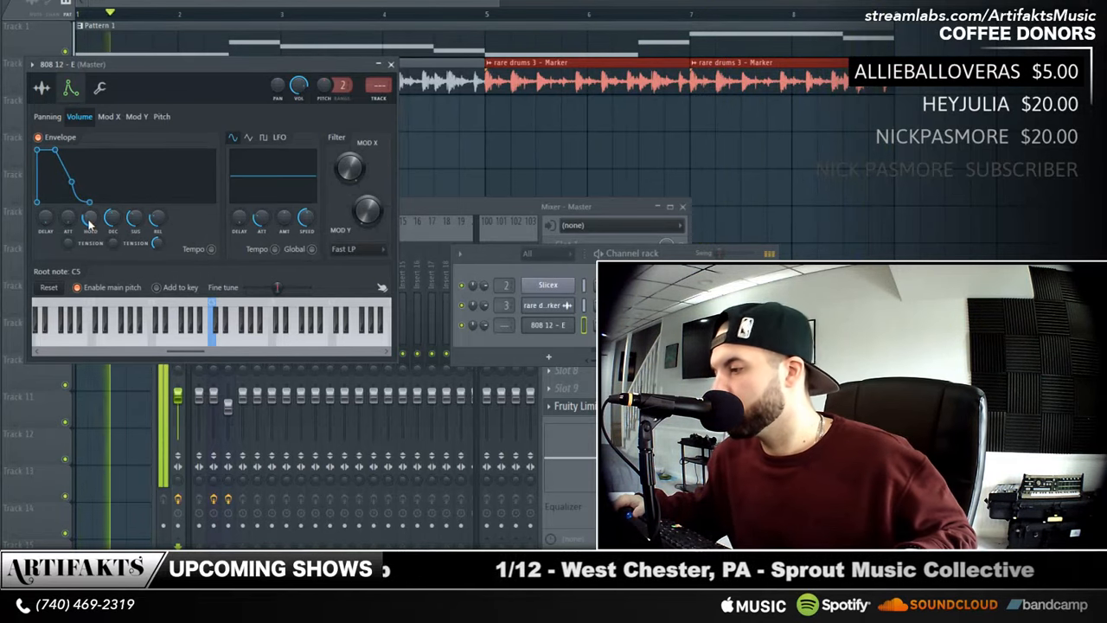
{"action": "left_click_drag", "start_coordinate": [89, 223], "coordinate": [89, 205]}
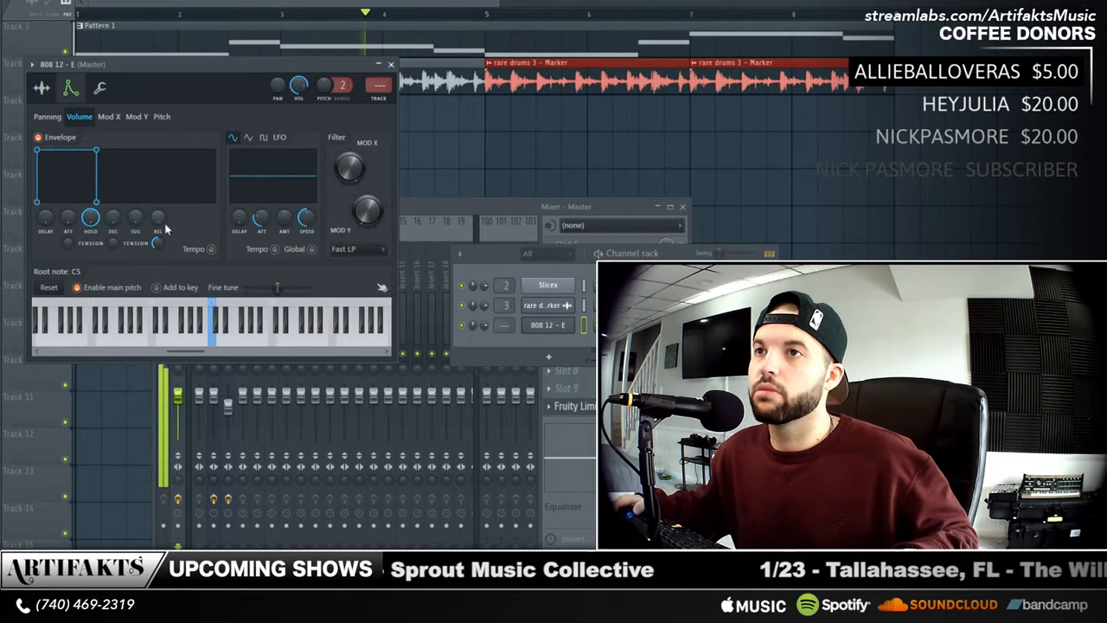
- Enable Mono and Porta for the 808 12 - E channel and shorten its slide time slightly
{"action": "left_click", "coordinate": [99, 88]}
{"action": "left_click", "coordinate": [199, 163]}
{"action": "left_click", "coordinate": [163, 163]}
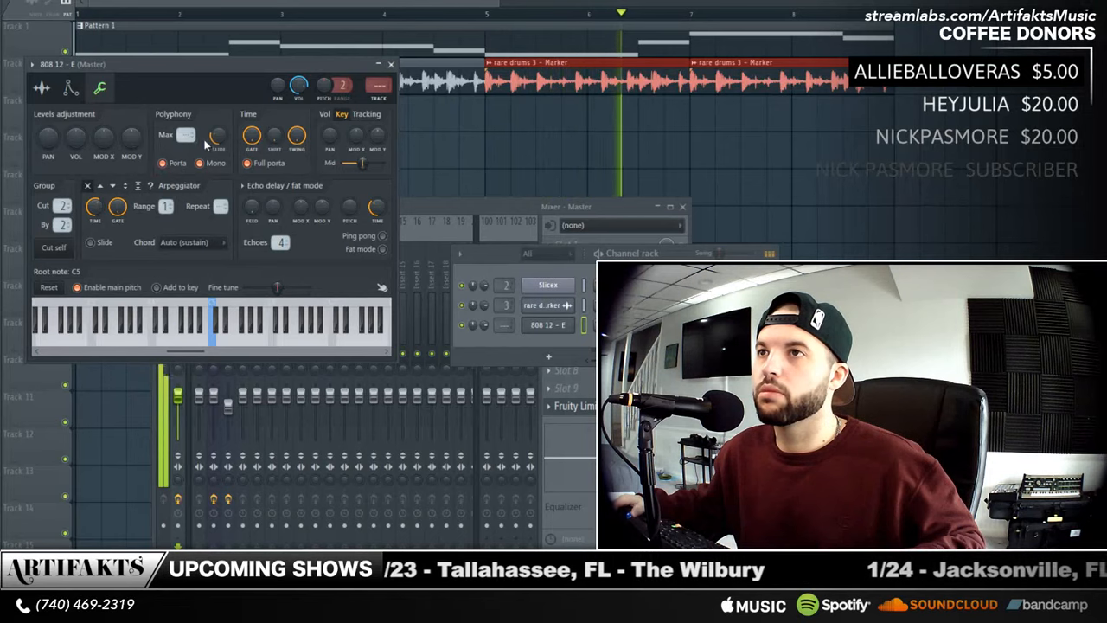
{"action": "left_click_drag", "start_coordinate": [217, 136], "coordinate": [217, 141]}
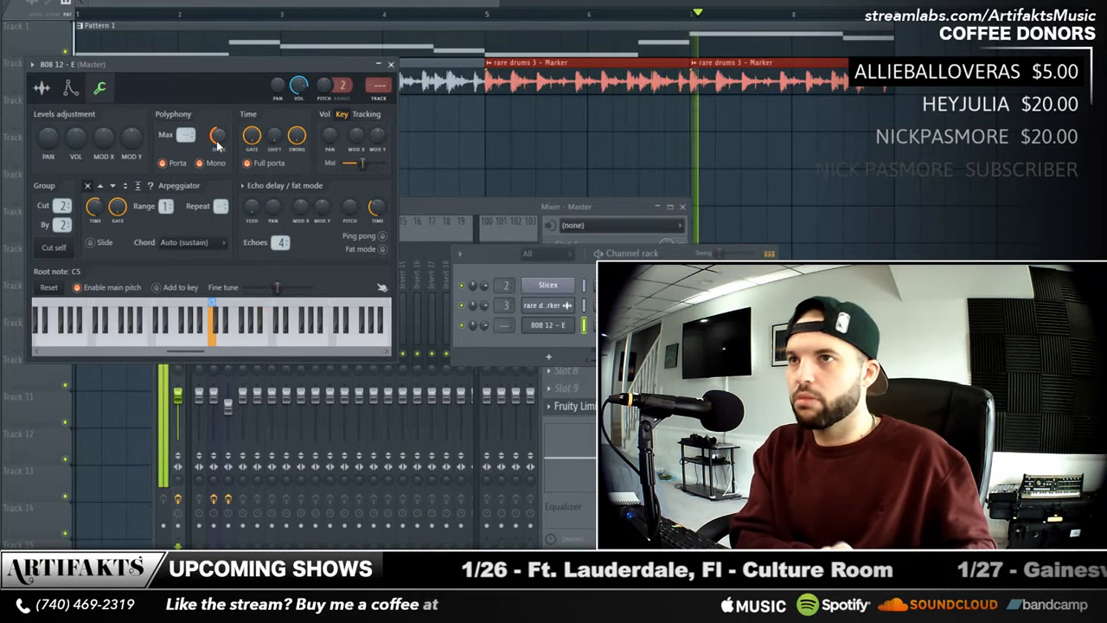
- Place Pattern 3 at bar 1 of Track 3 and record a four-bar 808 bassline of C5, C6 and A#5 notes ending on G5, F5 and D#5
{"action": "left_click", "coordinate": [391, 64]}
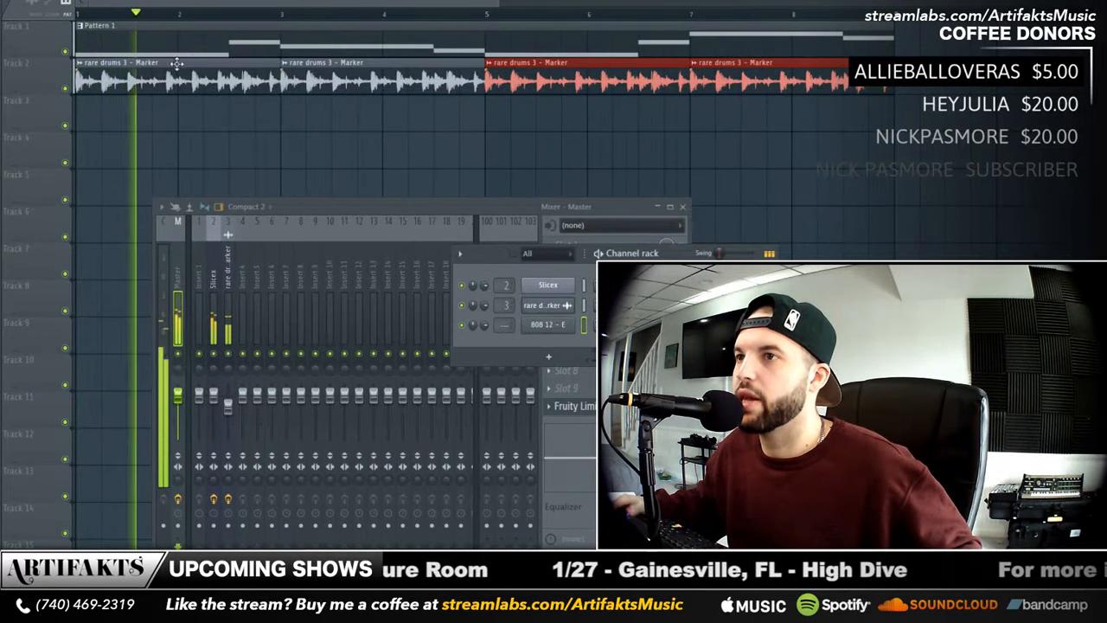
{"action": "left_click_drag", "start_coordinate": [143, 109], "coordinate": [74, 109]}
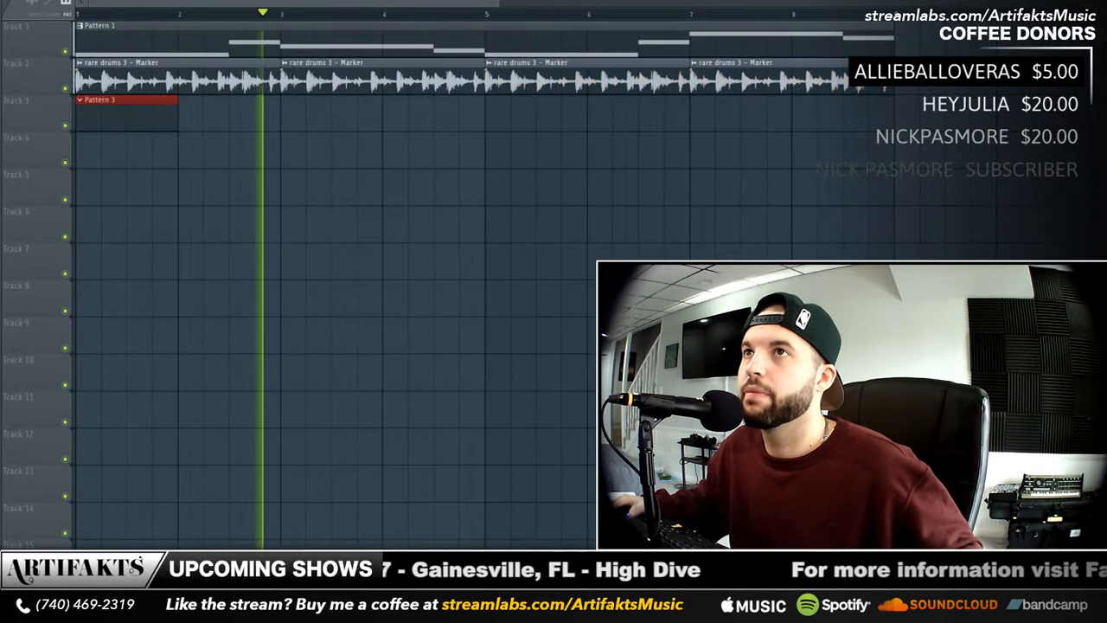
{"action": "key", "text": "space"}
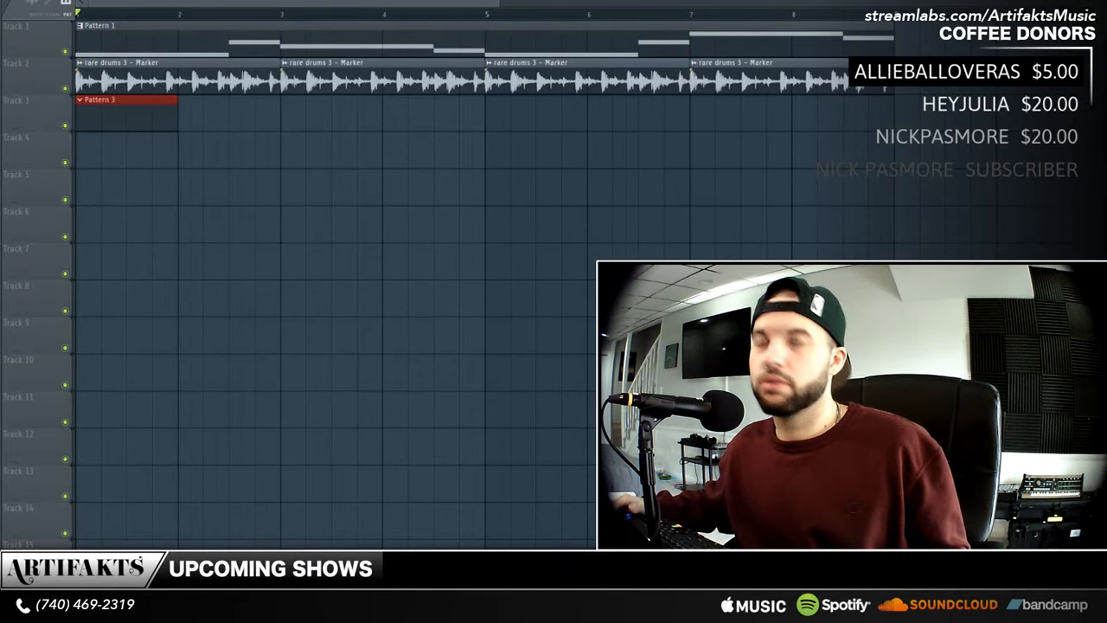
{"action": "key", "text": "space"}
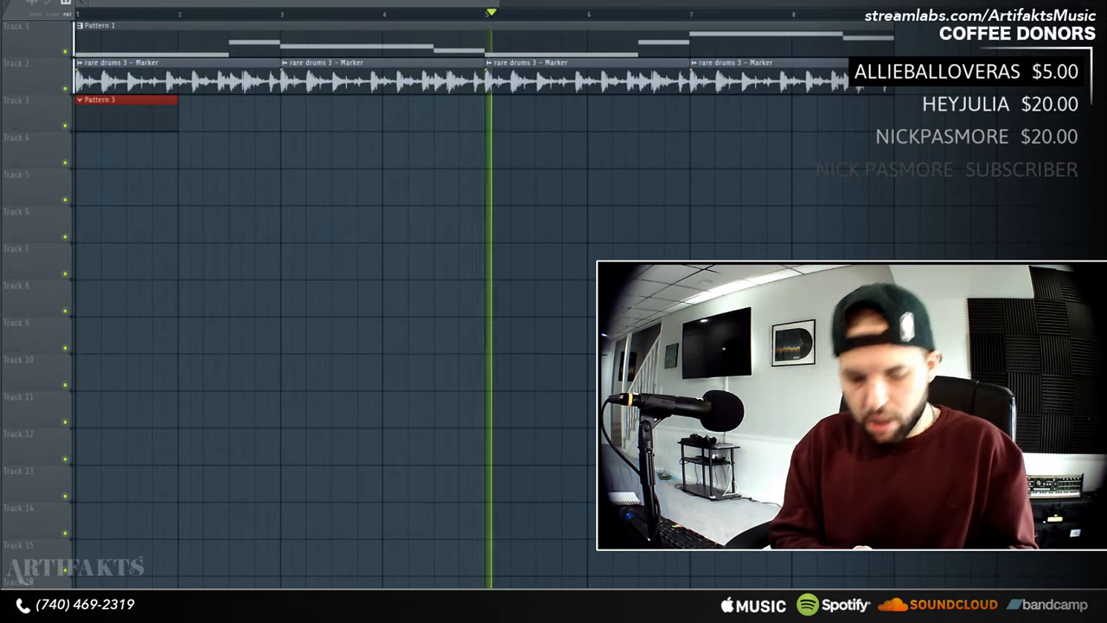
{"action": "key", "text": "space"}
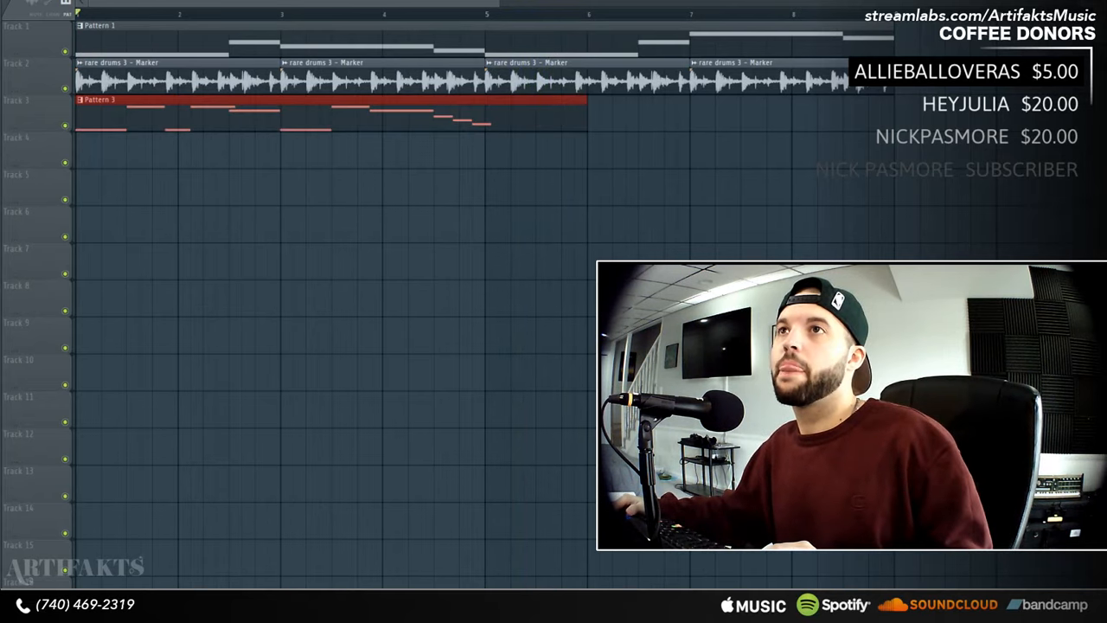
- Open Pattern 3 in the piano roll, audition it, and trim the second C6 note to end where the first A#5 note starts
{"action": "double_click", "coordinate": [541, 112]}
{"action": "left_click_drag", "start_coordinate": [520, 4], "coordinate": [65, 4]}
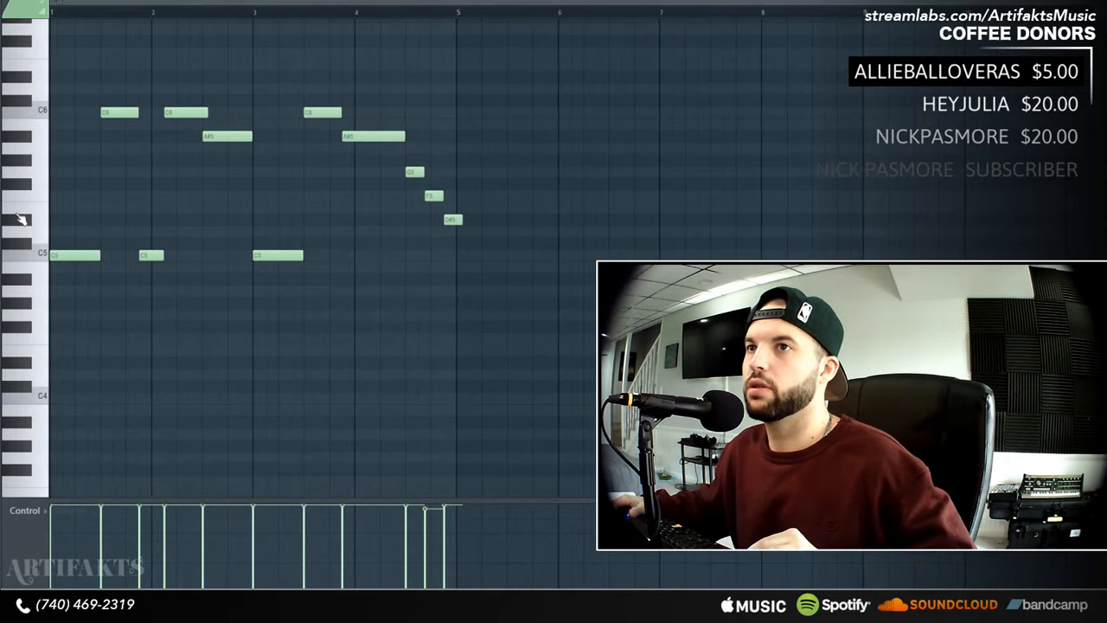
{"action": "key", "text": "space"}
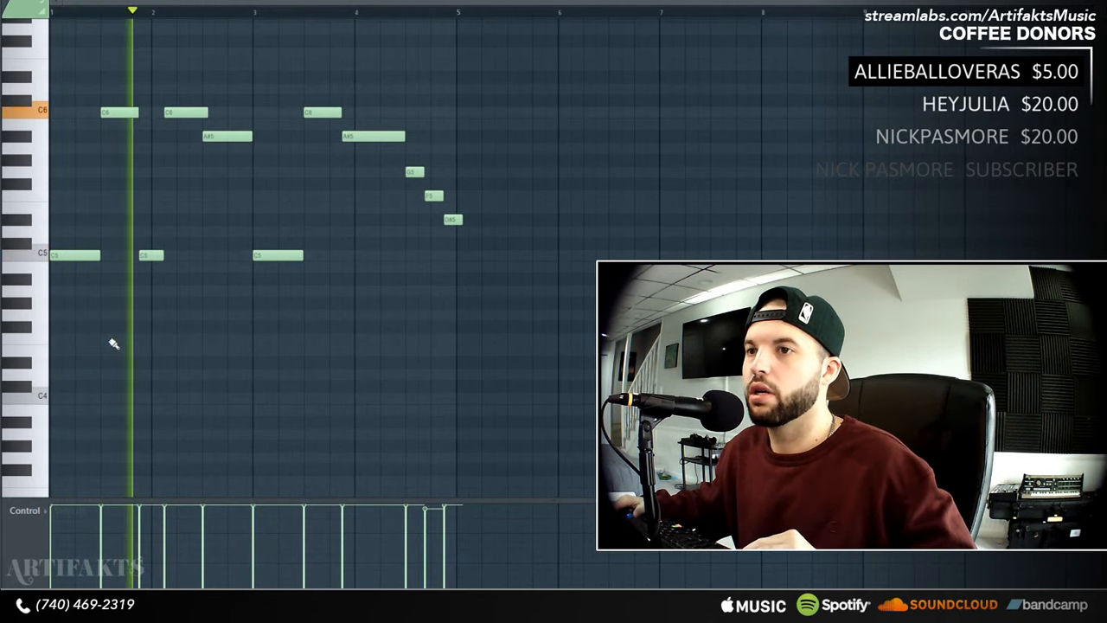
{"action": "key", "text": "space"}
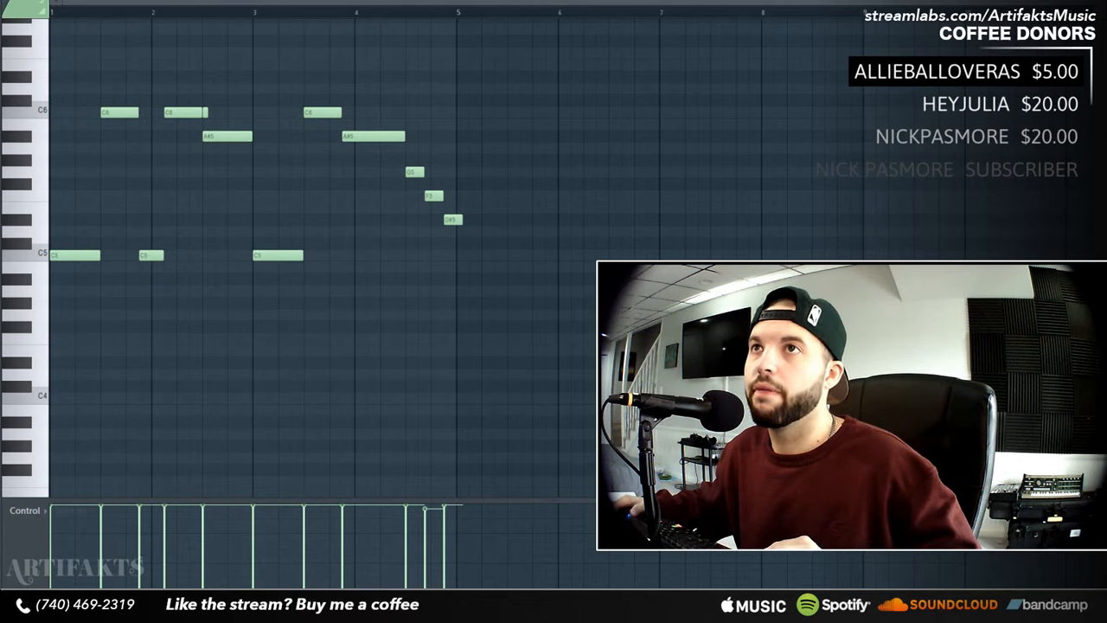
{"action": "right_click", "coordinate": [207, 113]}
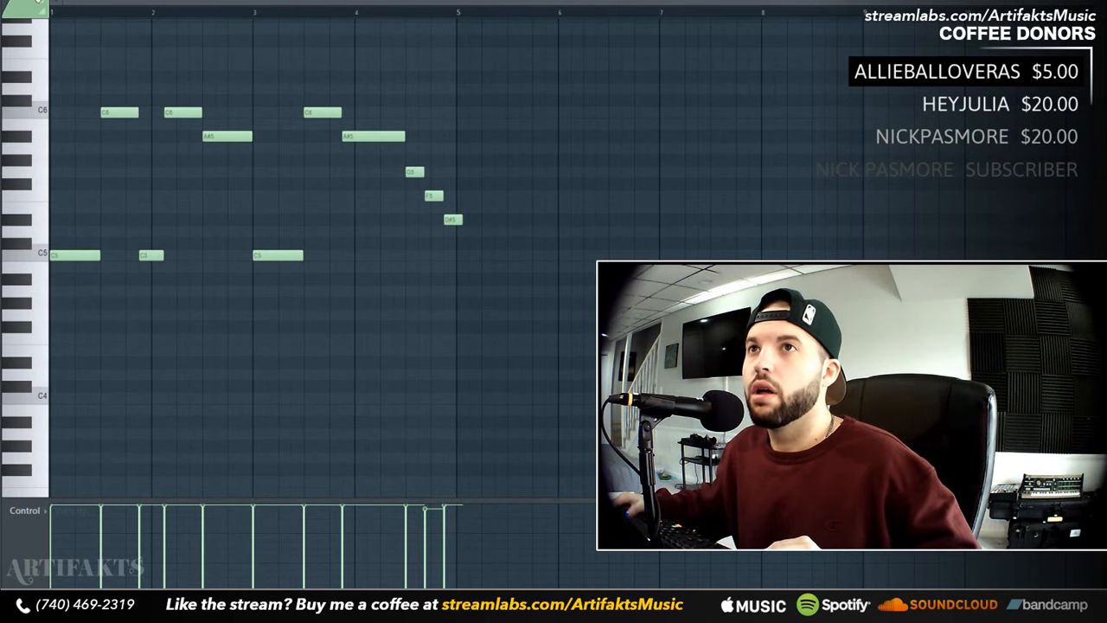
- Set the piano roll snap to none and lengthen the second C5 note so it overlaps the second C6 note
{"action": "left_click", "coordinate": [38, 2]}
{"action": "left_click", "coordinate": [70, 47]}
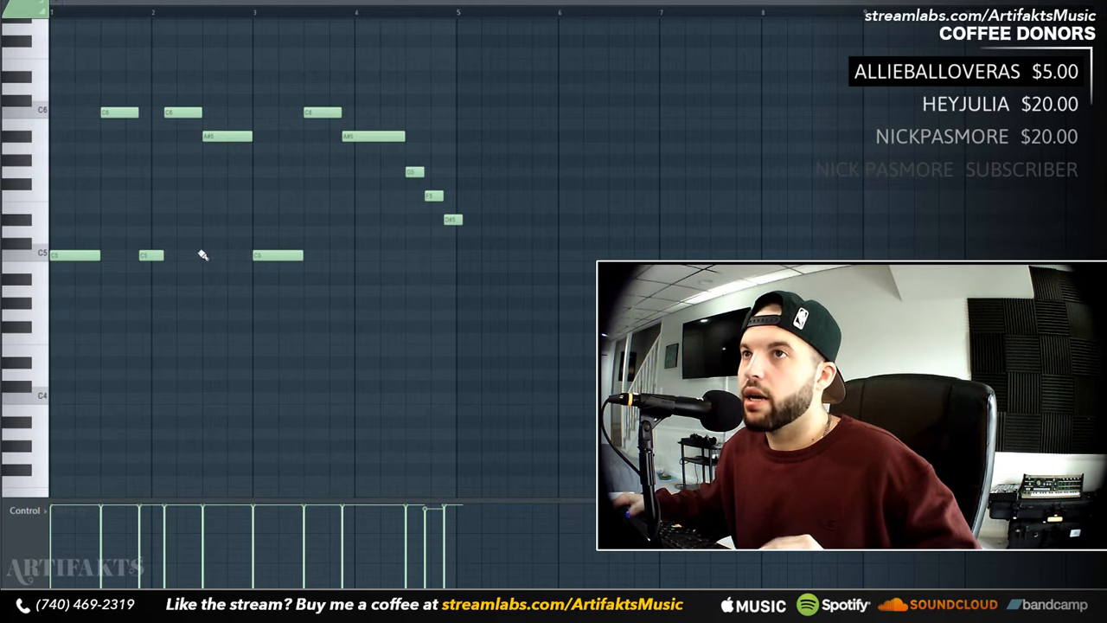
{"action": "key", "text": "space"}
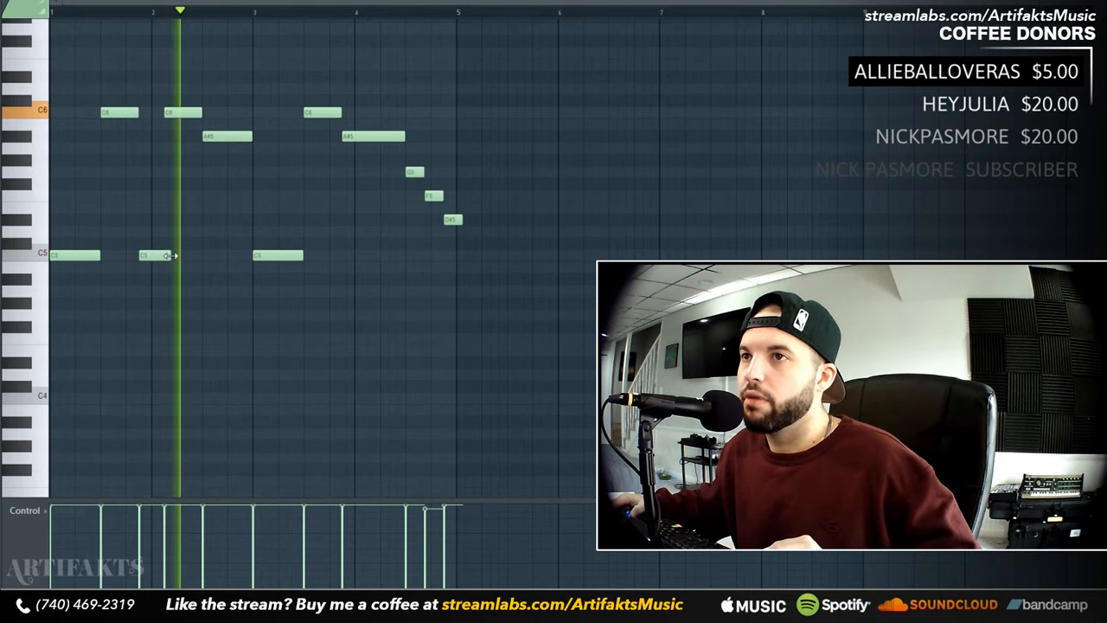
{"action": "key", "text": "space"}
{"action": "key", "text": "space"}
{"action": "left_click_drag", "start_coordinate": [171, 256], "coordinate": [185, 260]}
{"action": "key", "text": "space"}
{"action": "key", "text": "space"}
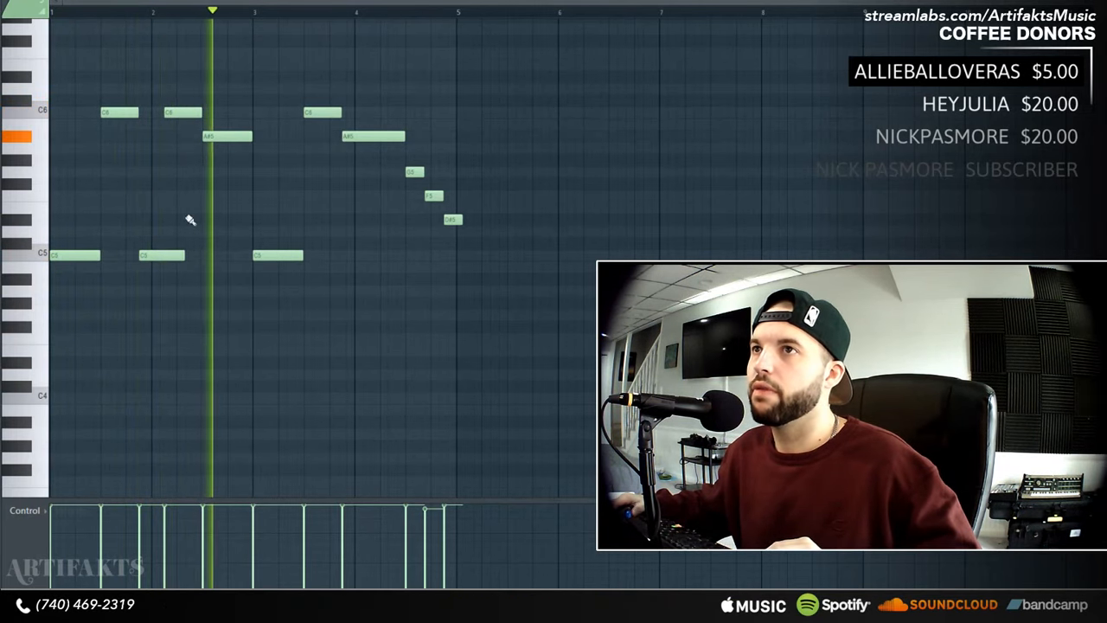
{"action": "key", "text": "space"}
{"action": "key", "text": "space"}
{"action": "key", "text": "space"}
- Reopen the 808 12 - E channel settings and fine-tune the portamento slide time while auditioning the bassline
{"action": "key", "text": "F6"}
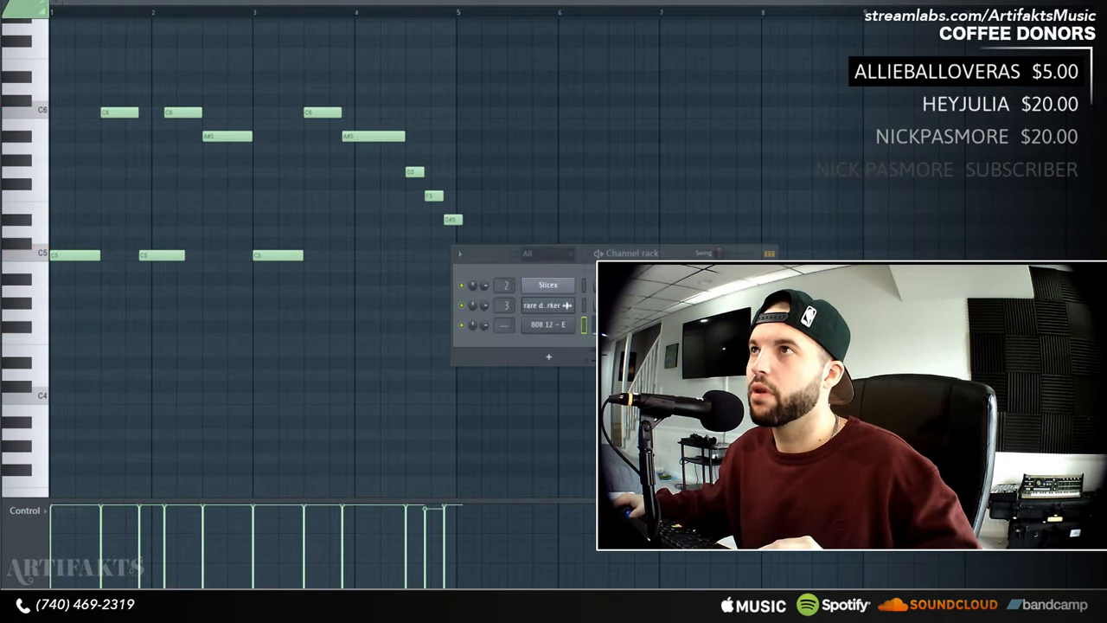
{"action": "left_click", "coordinate": [562, 328]}
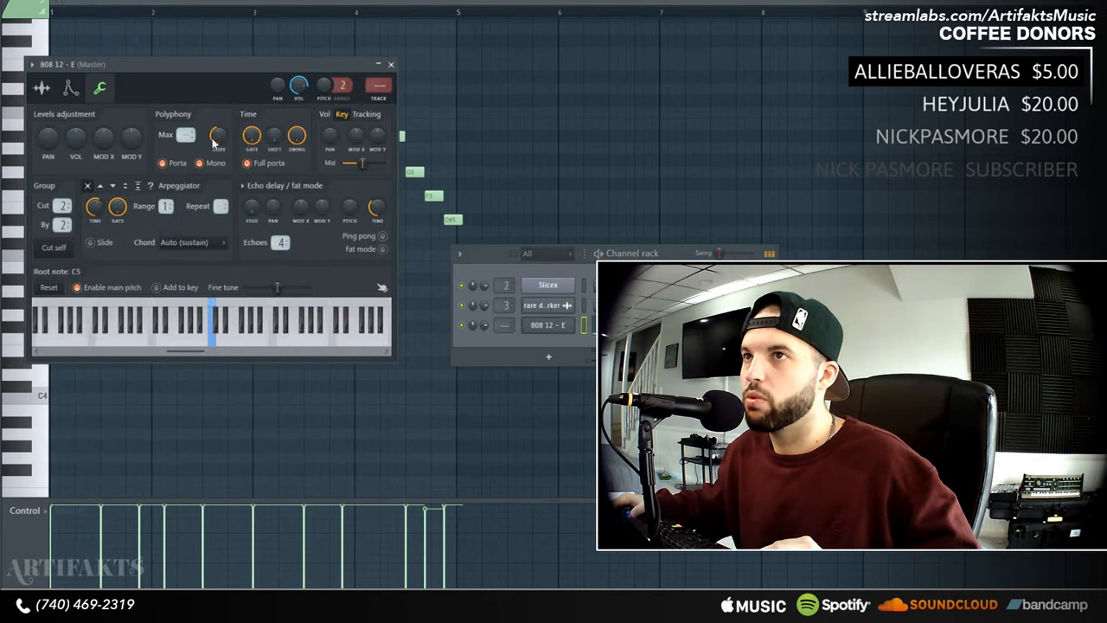
{"action": "key", "text": "space"}
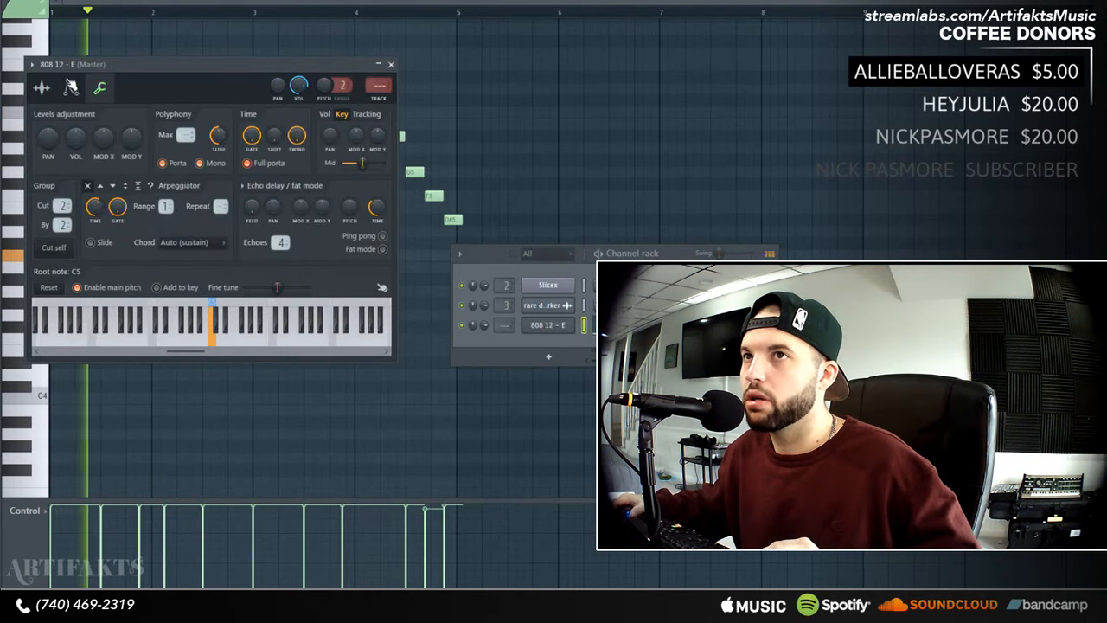
{"action": "left_click_drag", "start_coordinate": [106, 70], "coordinate": [467, 61]}
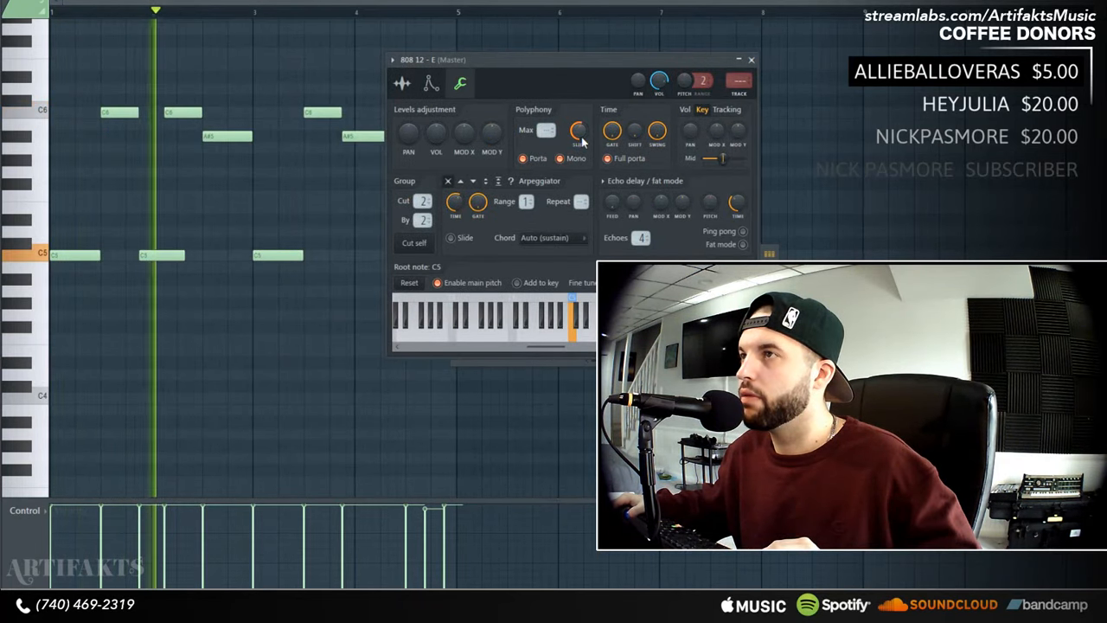
{"action": "key", "text": "space"}
{"action": "key", "text": "space"}
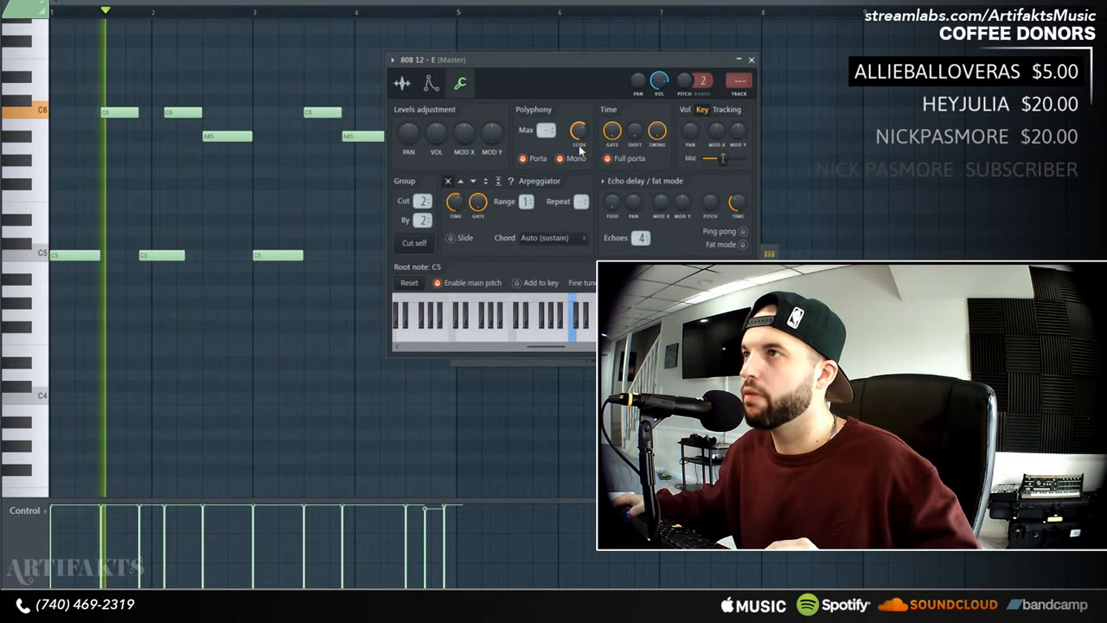
{"action": "key", "text": "space"}
{"action": "key", "text": "space"}
{"action": "key", "text": "space"}
{"action": "key", "text": "space"}
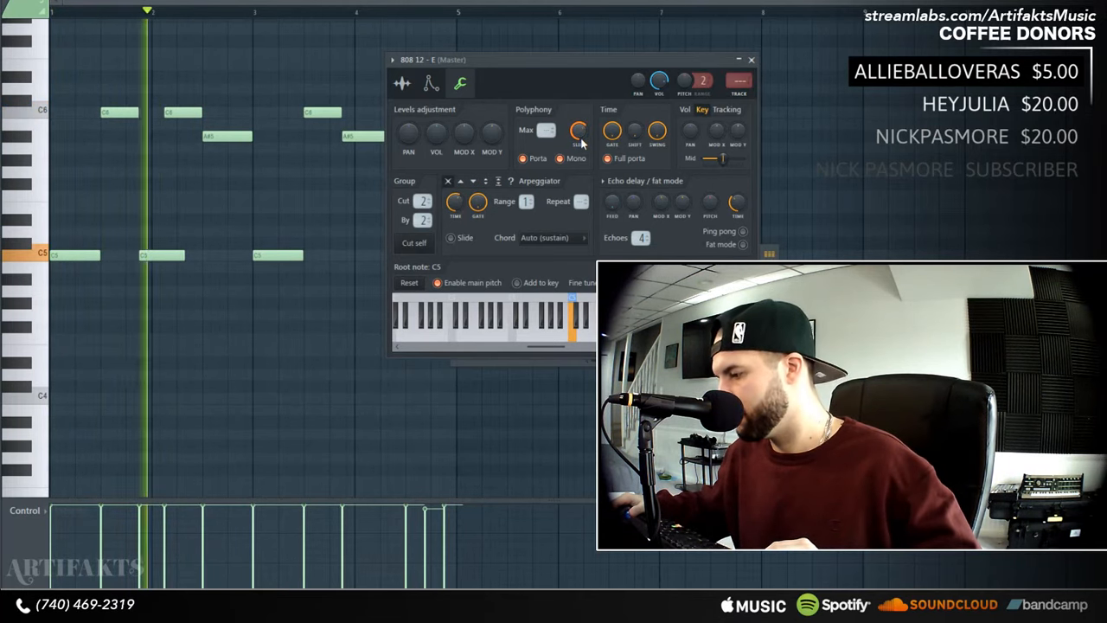
{"action": "key", "text": "space"}
{"action": "key", "text": "space"}
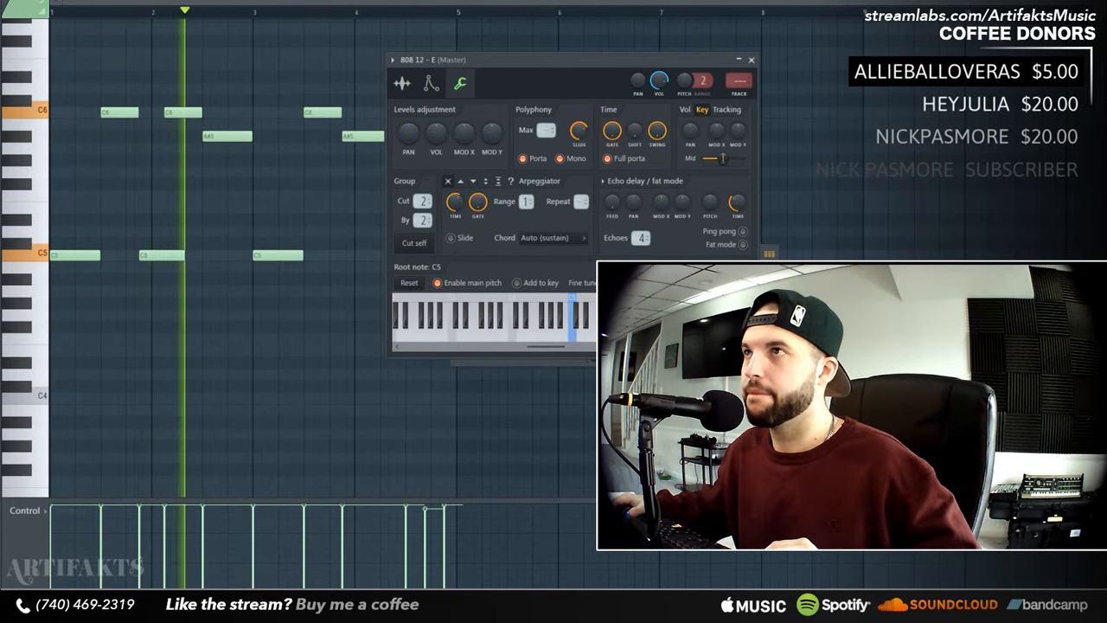
{"action": "left_click", "coordinate": [503, 3]}
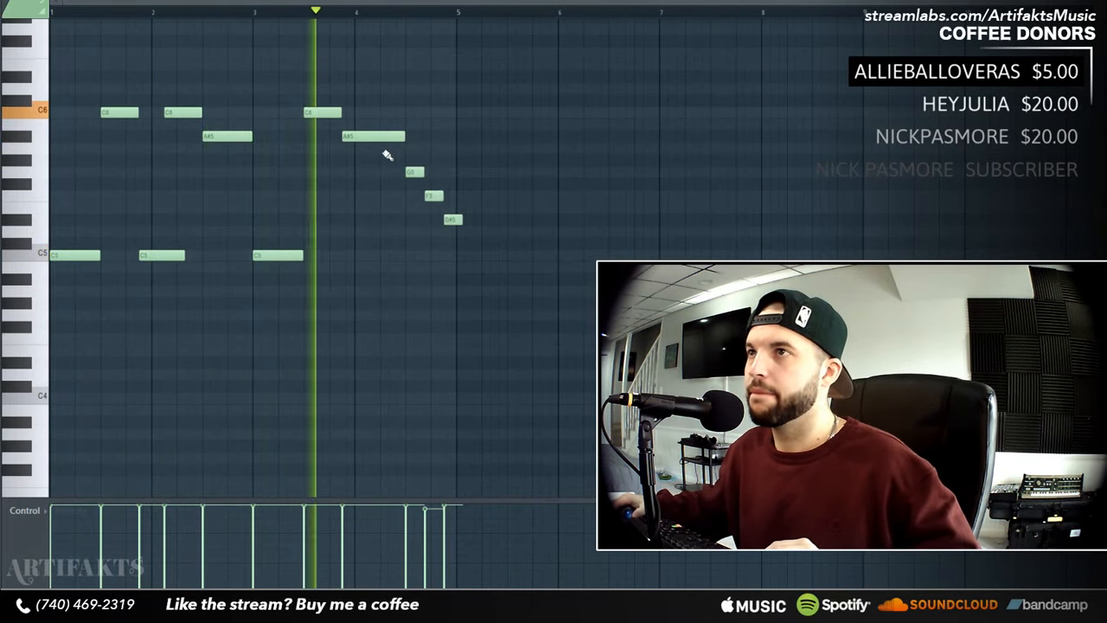
- Start the second A#5 note slightly earlier to overlap the preceding C6, and shorten the final D#5 note to end at bar 5
{"action": "left_click_drag", "start_coordinate": [377, 136], "coordinate": [399, 137]}
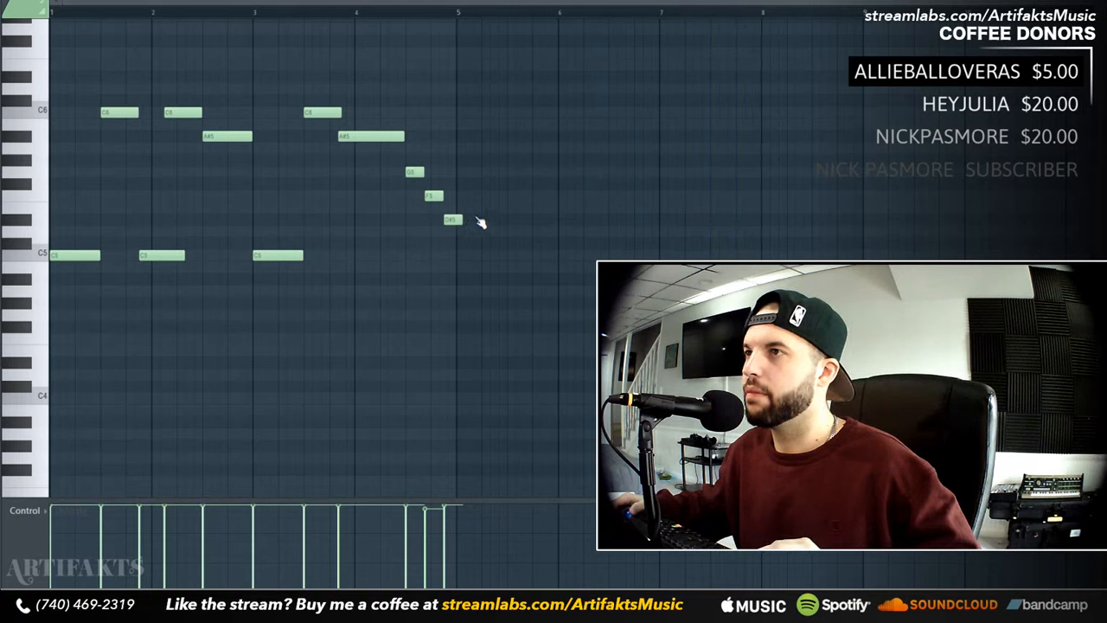
{"action": "left_click", "coordinate": [39, 2]}
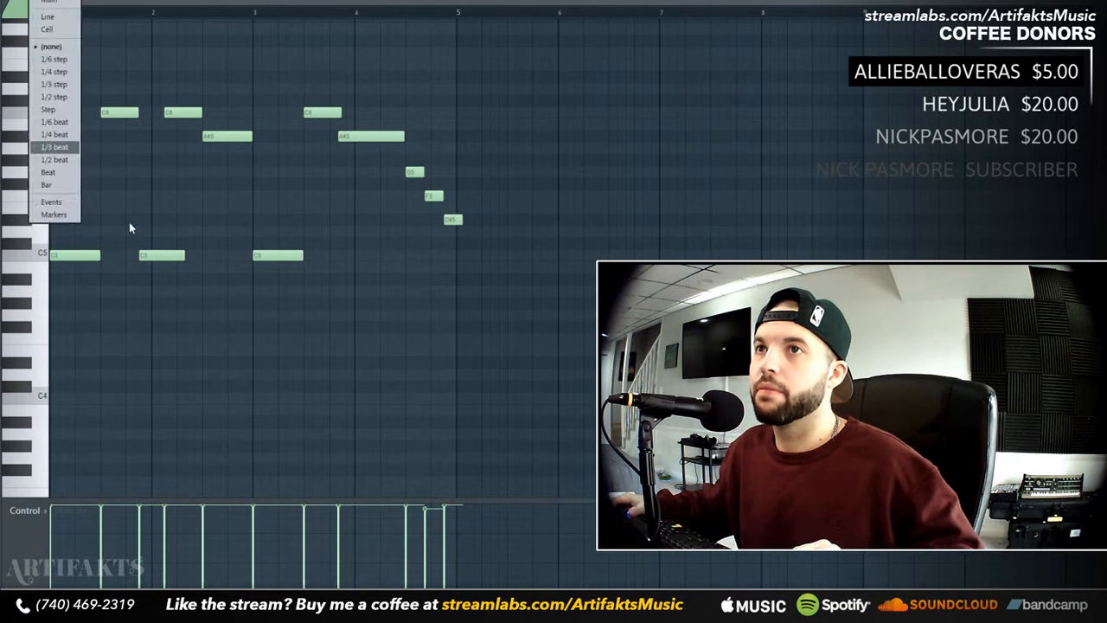
{"action": "left_click", "coordinate": [74, 172]}
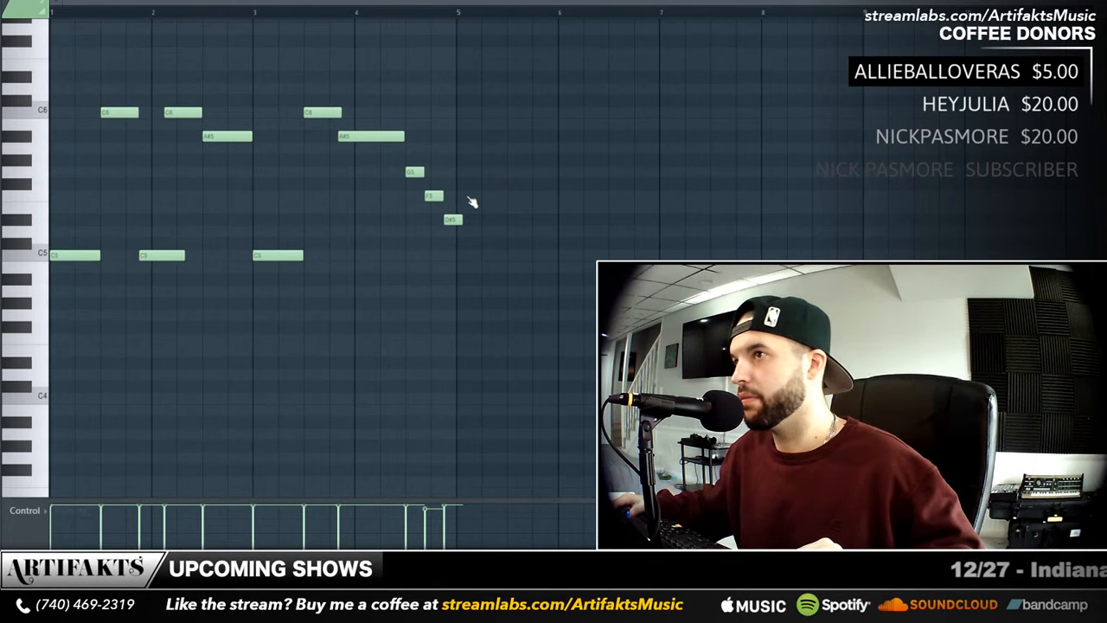
{"action": "left_click_drag", "start_coordinate": [457, 199], "coordinate": [457, 227]}
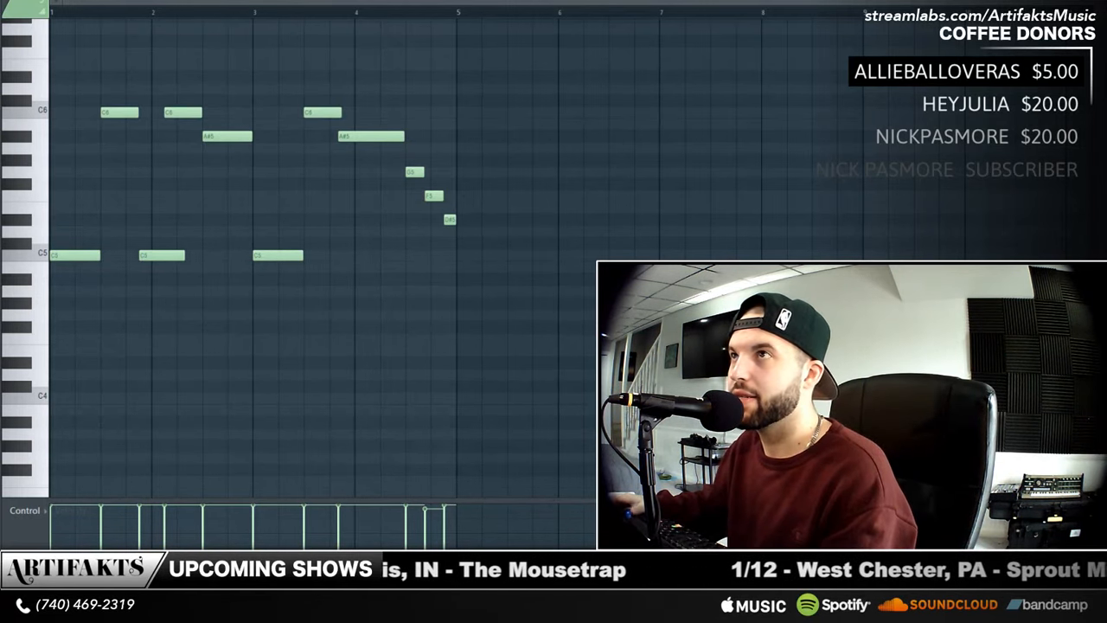
- Duplicate the Pattern 3 clip on Track 3 of the playlist so the copy starts at bar 5
{"action": "key", "text": "F5"}
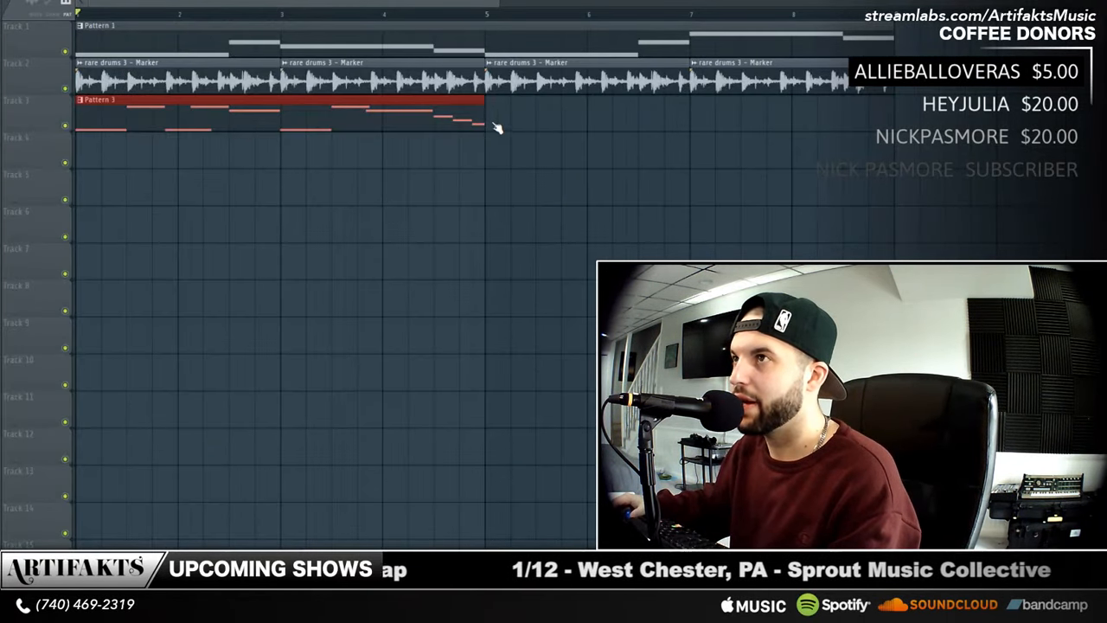
{"action": "key", "text": "ctrl+b"}
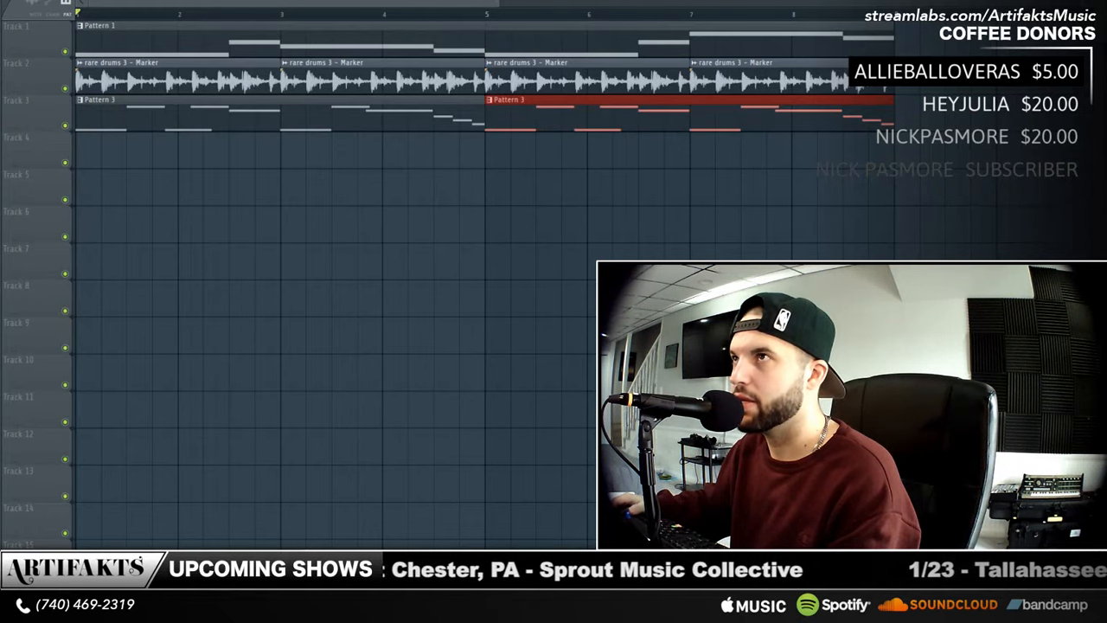
- Route the 808 12 - E channel to mixer insert 4, lower its fader slightly, and audition the mix
{"action": "key", "text": "F9"}
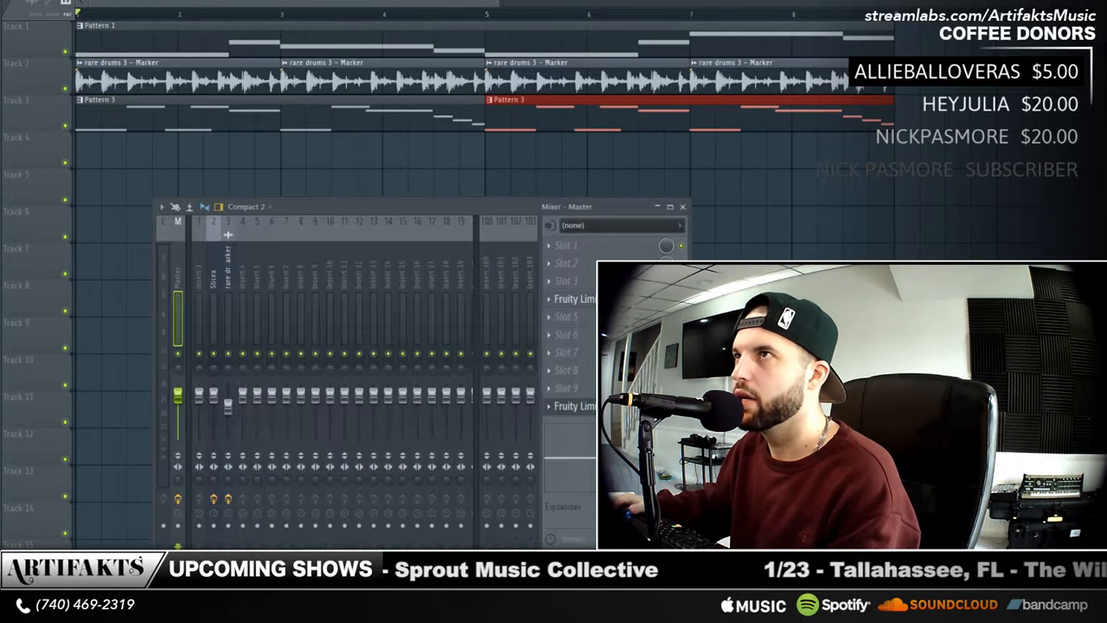
{"action": "right_click", "coordinate": [245, 276]}
{"action": "mouse_move", "coordinate": [336, 326]}
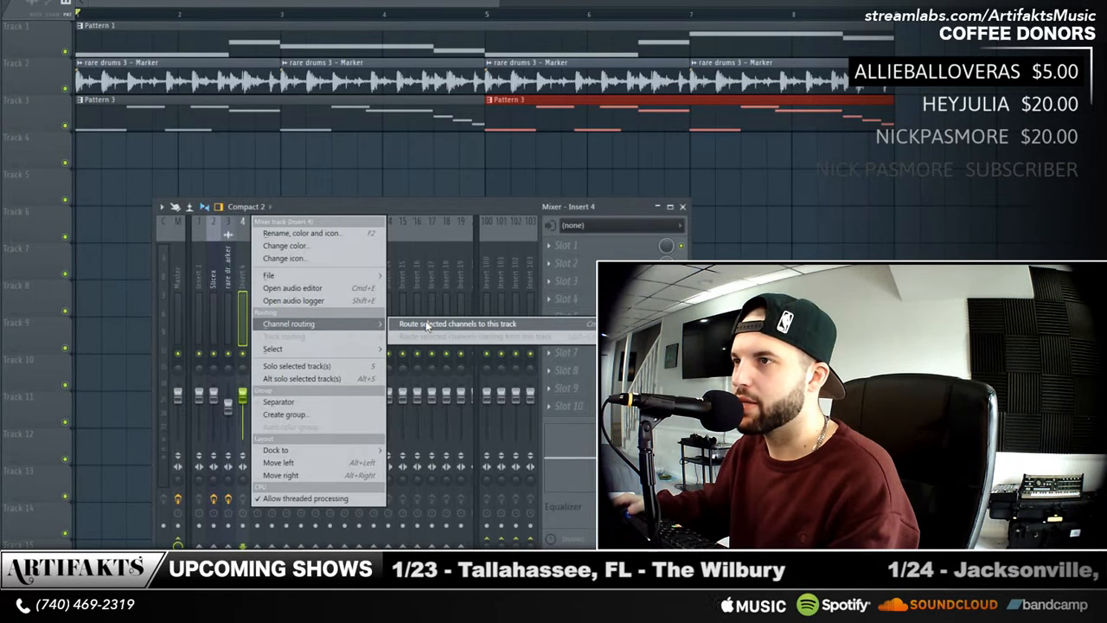
{"action": "left_click", "coordinate": [427, 326]}
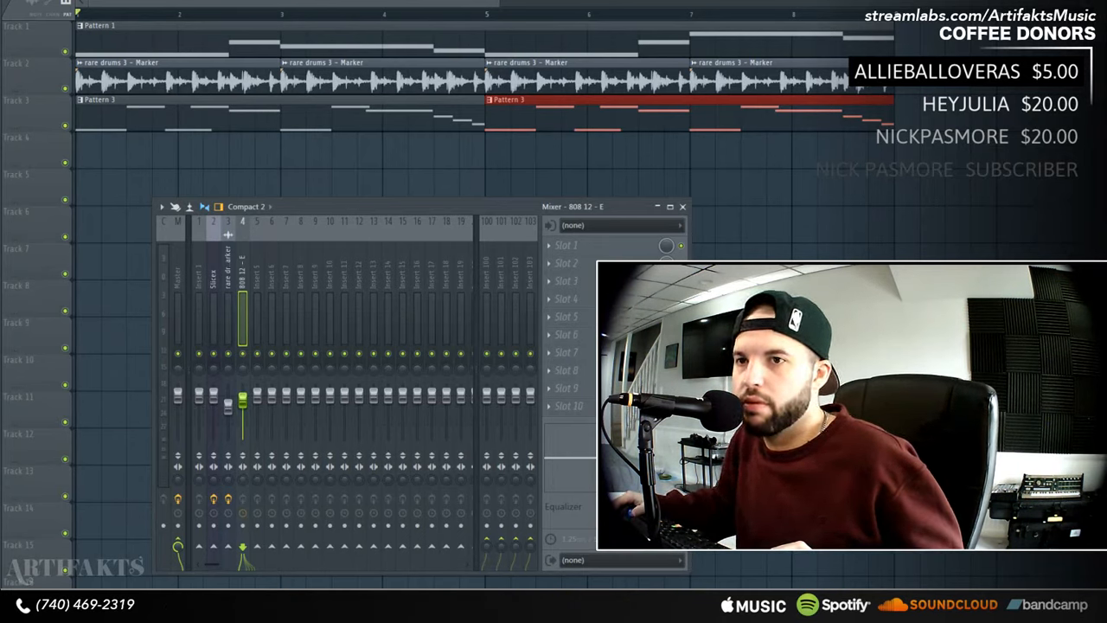
{"action": "key", "text": "space"}
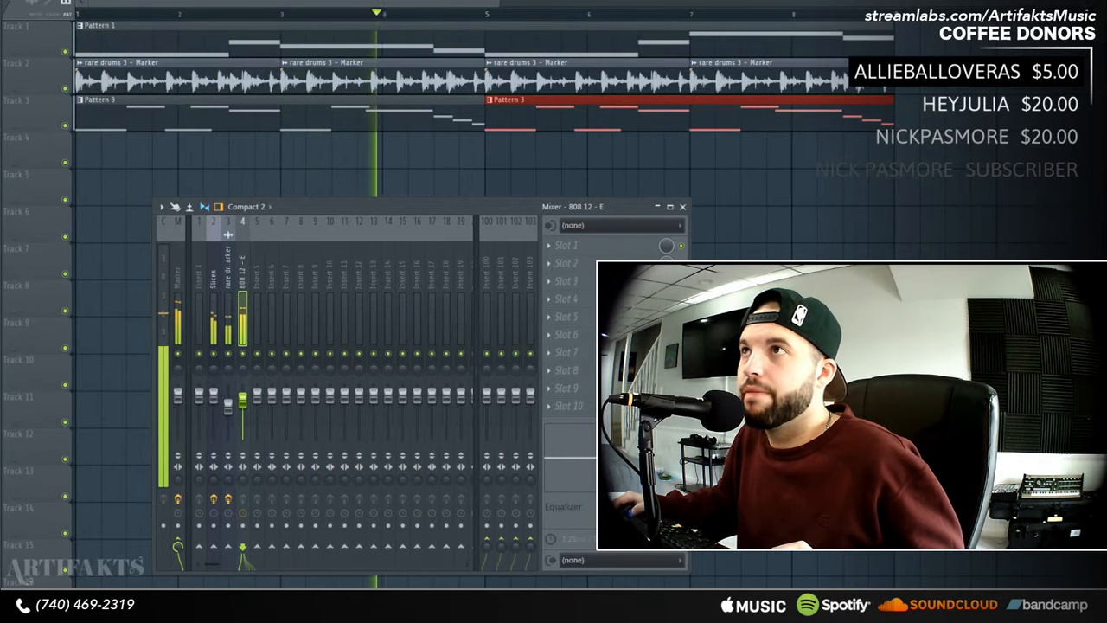
{"action": "key", "text": "F9"}
- Add the Kick 2 sample to the channel rack as a new channel below 808 12 - E and play the song
{"action": "key", "text": "F6"}
{"action": "key", "text": "space"}
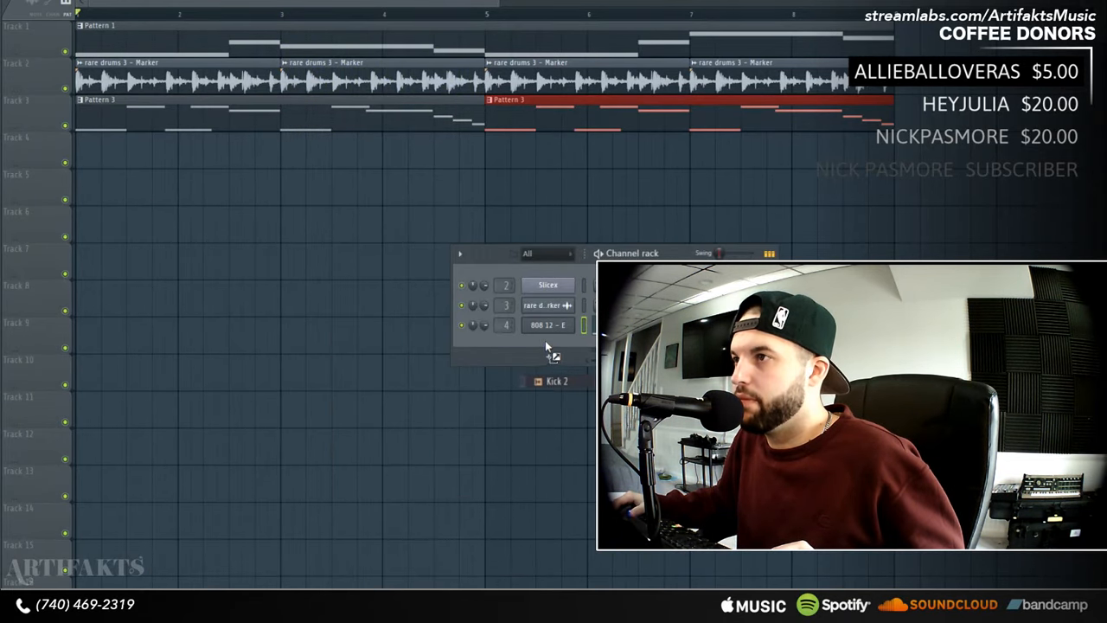
{"action": "key", "text": "space"}
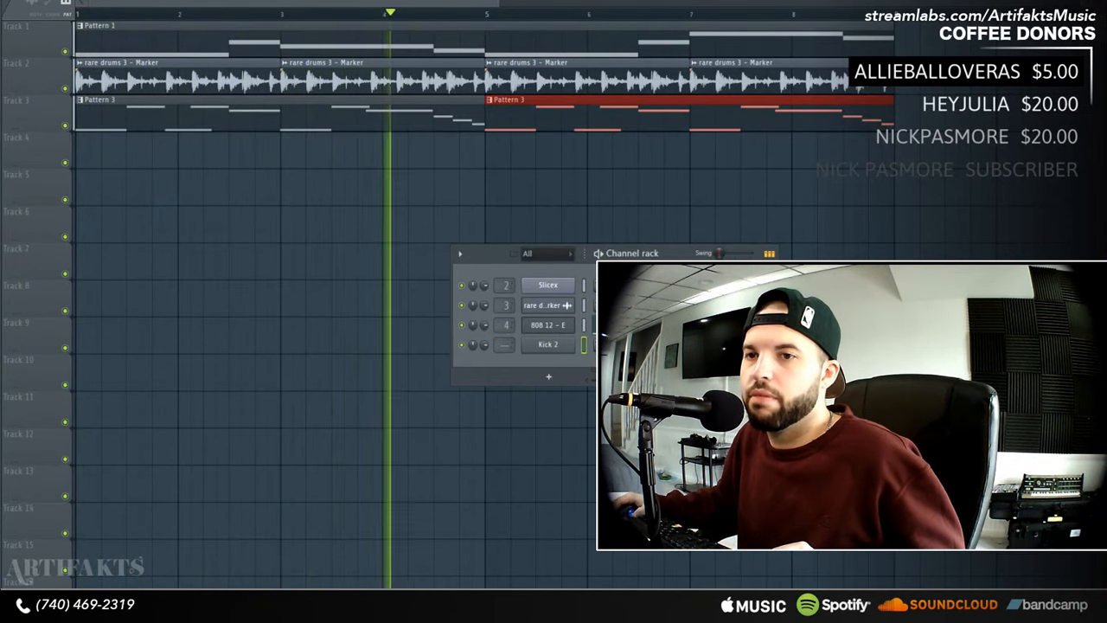
- Add the KBH_sn...ad_02 and KBH_sn...ad_05 samples to the channel rack as new channels below Kick 2 during playback
{"action": "key", "text": "space"}
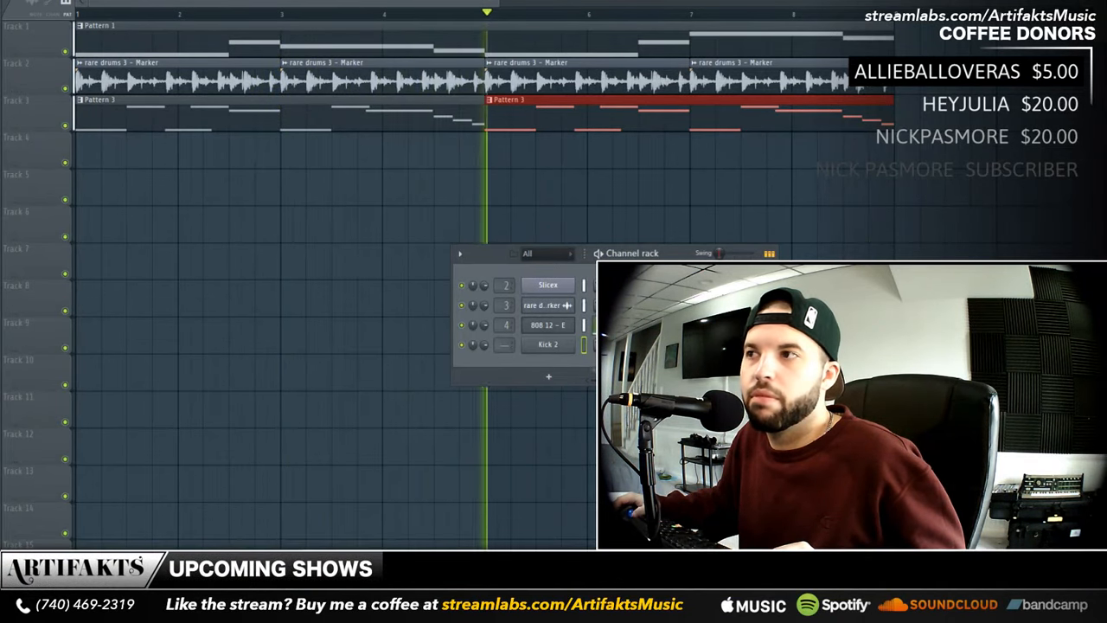
{"action": "left_click_drag", "start_coordinate": [560, 358], "coordinate": [558, 365]}
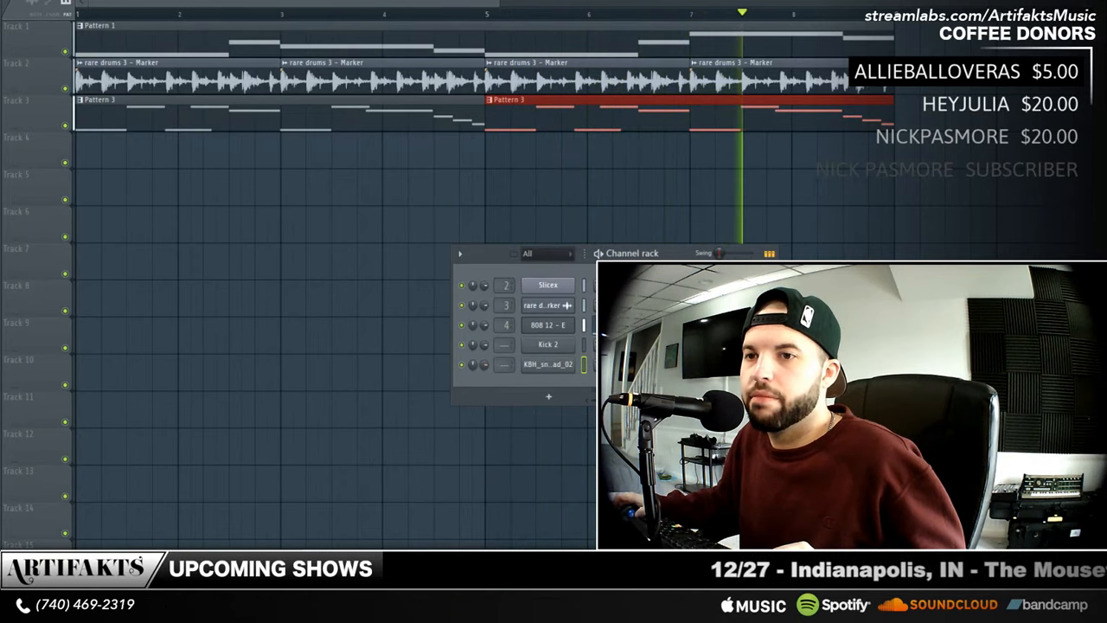
{"action": "left_click_drag", "start_coordinate": [514, 400], "coordinate": [530, 378]}
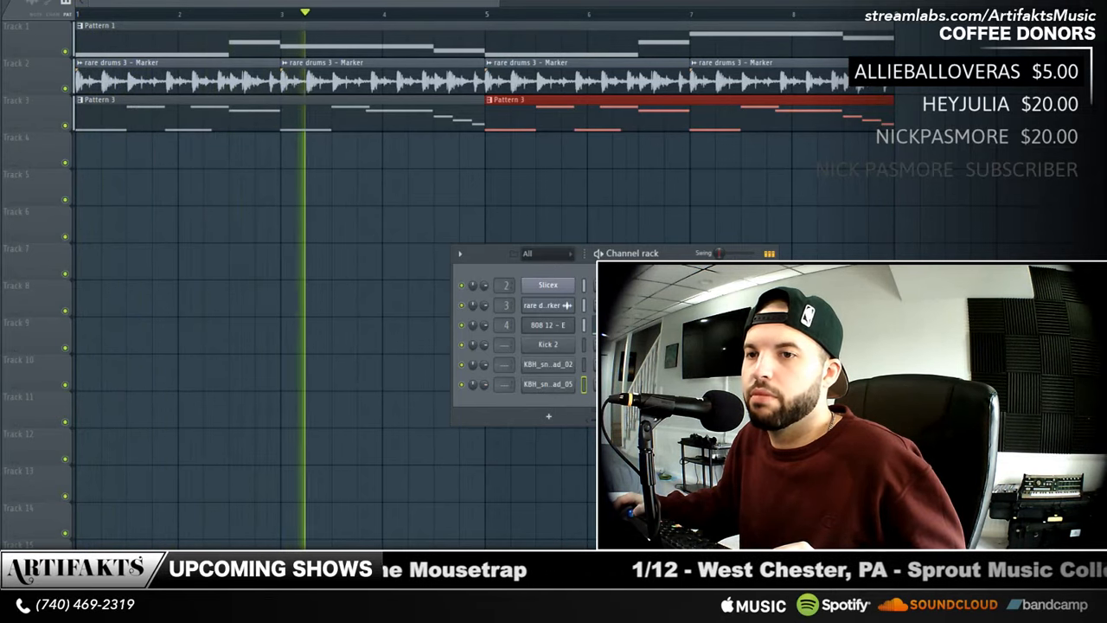
- Add the KBH_sn...ad_07, KBH_hi..e_door, KBH_hi..ead_01 and KBH_h.._queen samples to the channel rack as new channels
{"action": "left_click_drag", "start_coordinate": [337, 463], "coordinate": [533, 404]}
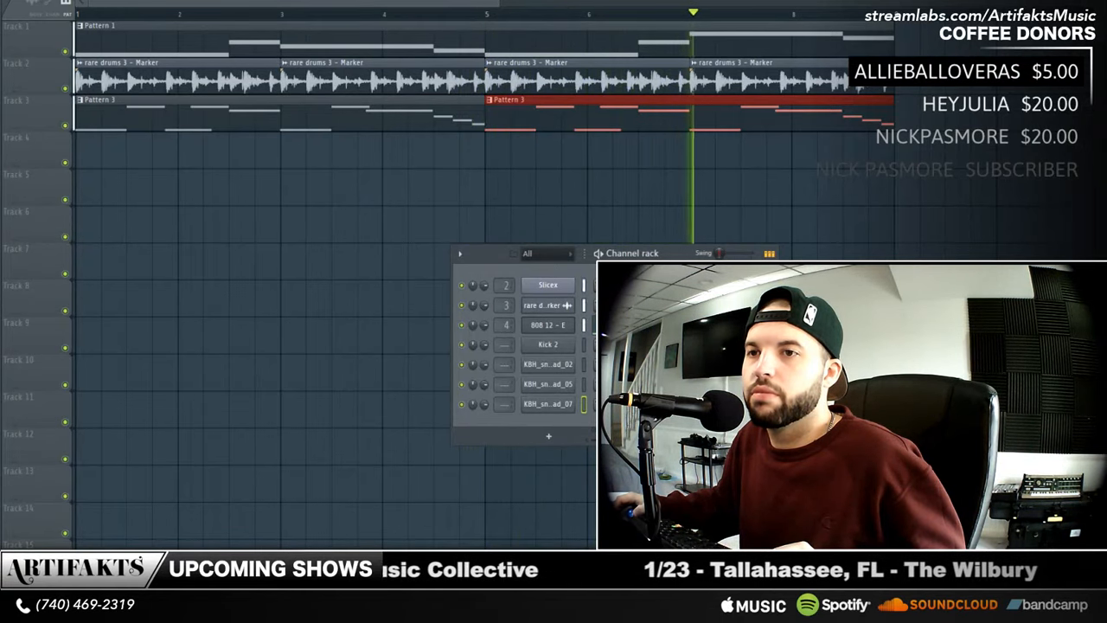
{"action": "left_click_drag", "start_coordinate": [3, 437], "coordinate": [548, 423]}
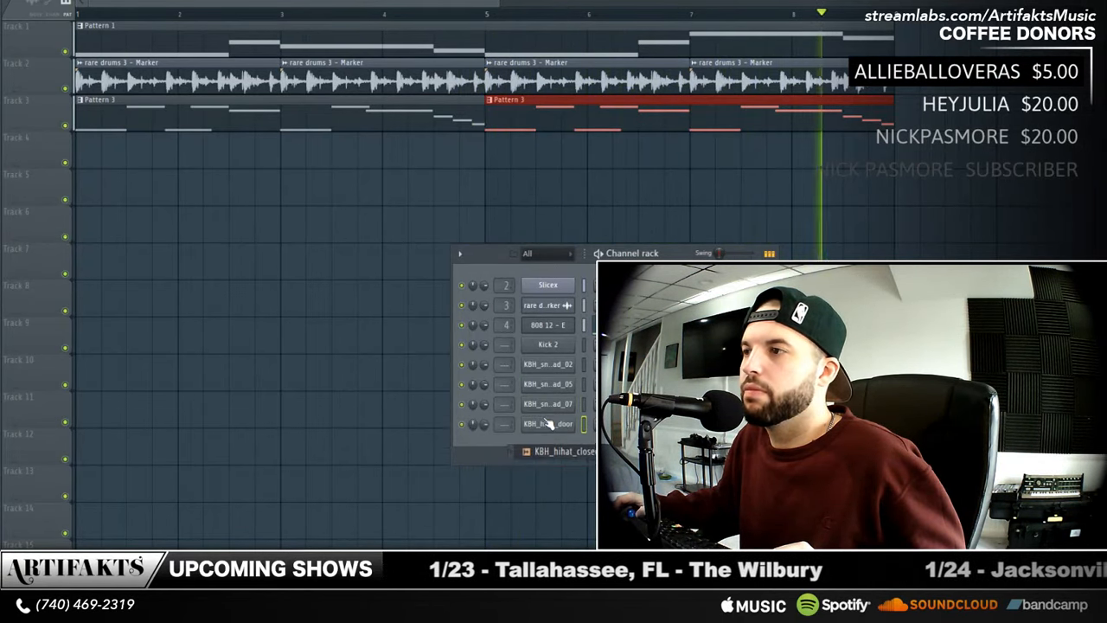
{"action": "left_click_drag", "start_coordinate": [2, 463], "coordinate": [522, 441]}
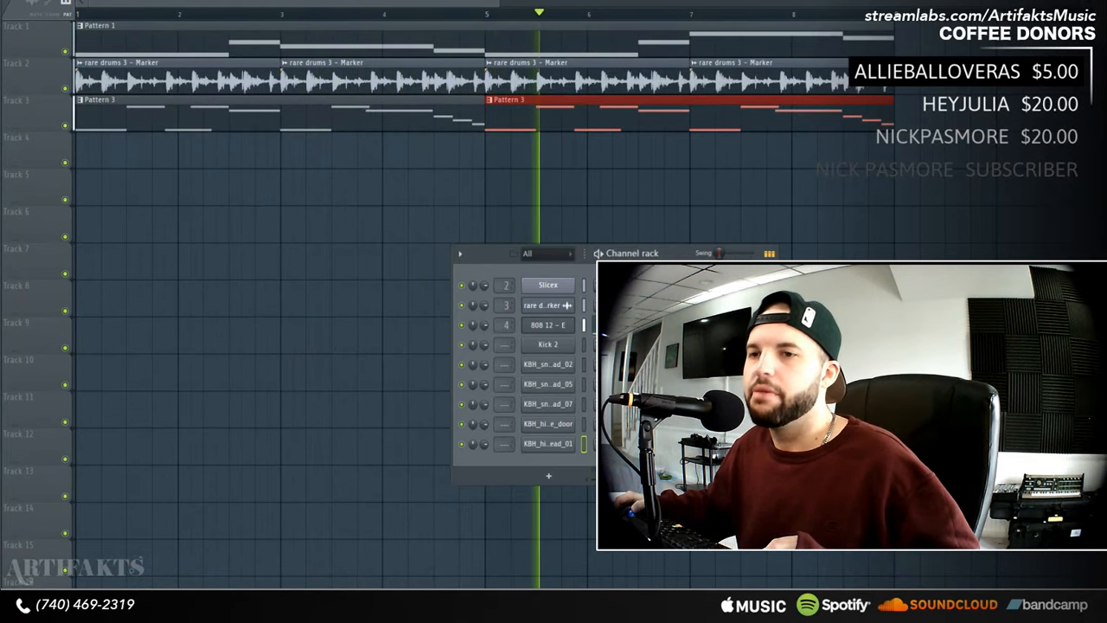
{"action": "left_click_drag", "start_coordinate": [316, 554], "coordinate": [548, 467]}
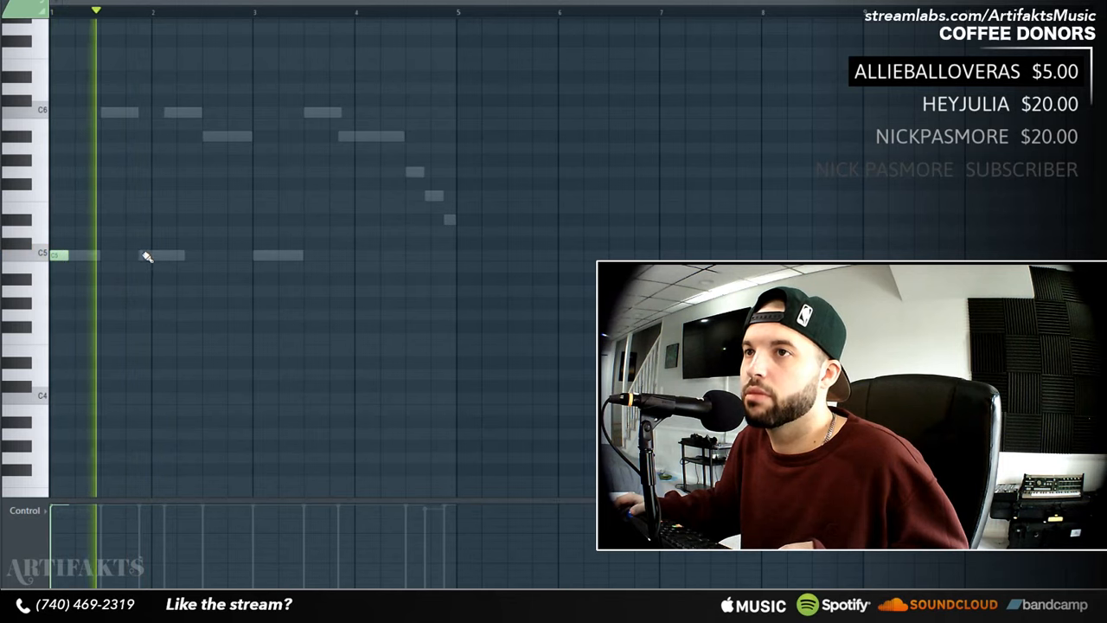
- Set the piano roll snap to 1/2 beat and place Kick 2 notes on C5 half a beat before and half a beat after bar 2
{"action": "key", "text": "space"}
{"action": "left_click", "coordinate": [37, 9]}
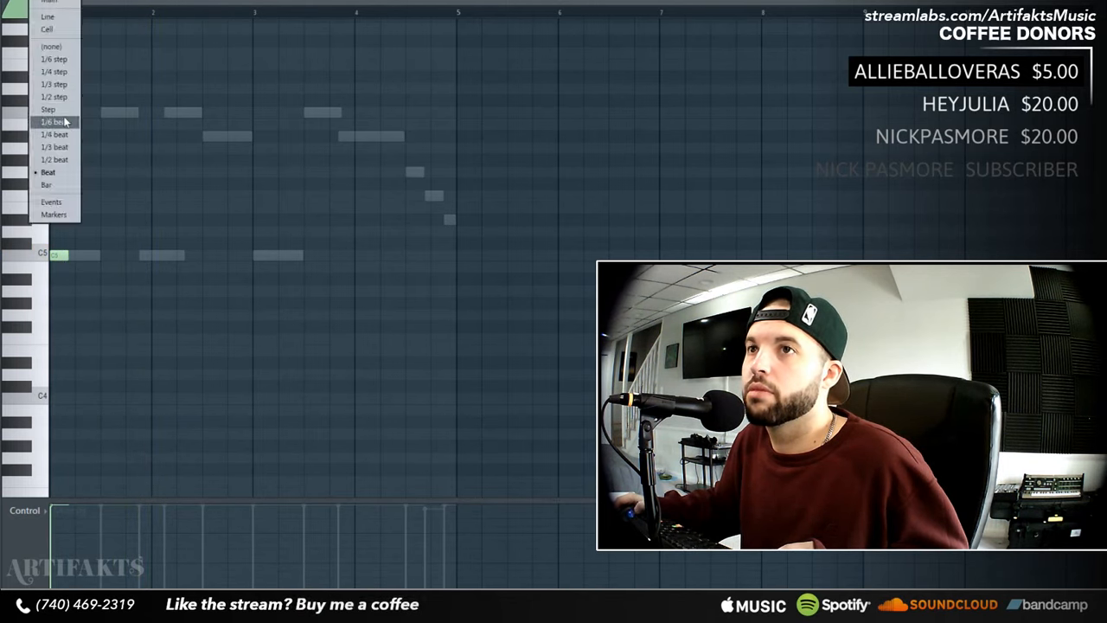
{"action": "left_click", "coordinate": [59, 160]}
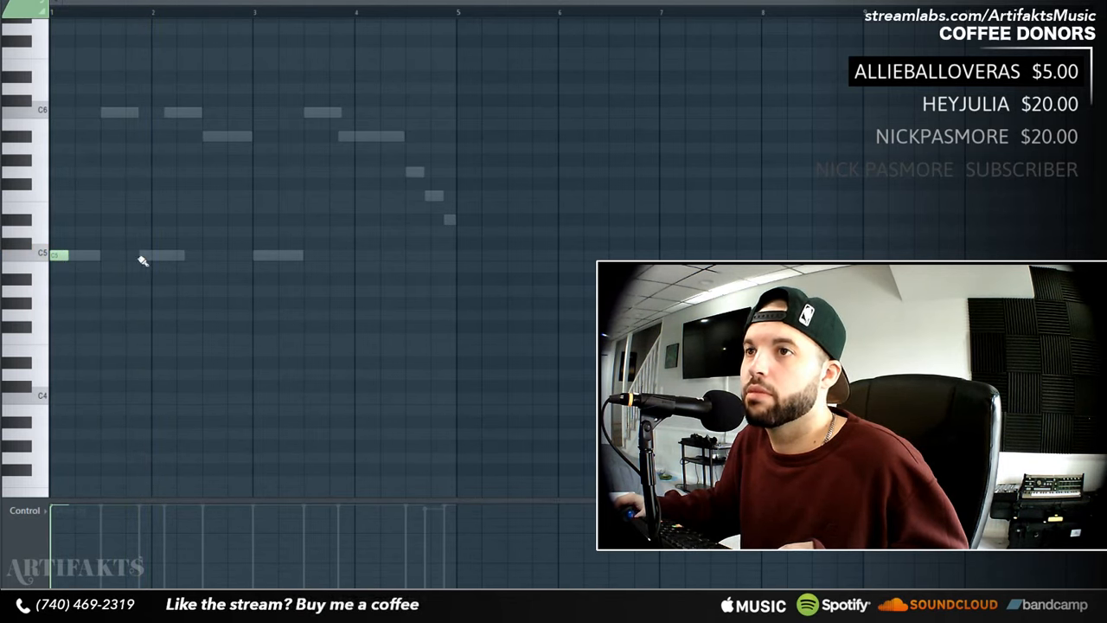
{"action": "key", "text": "space"}
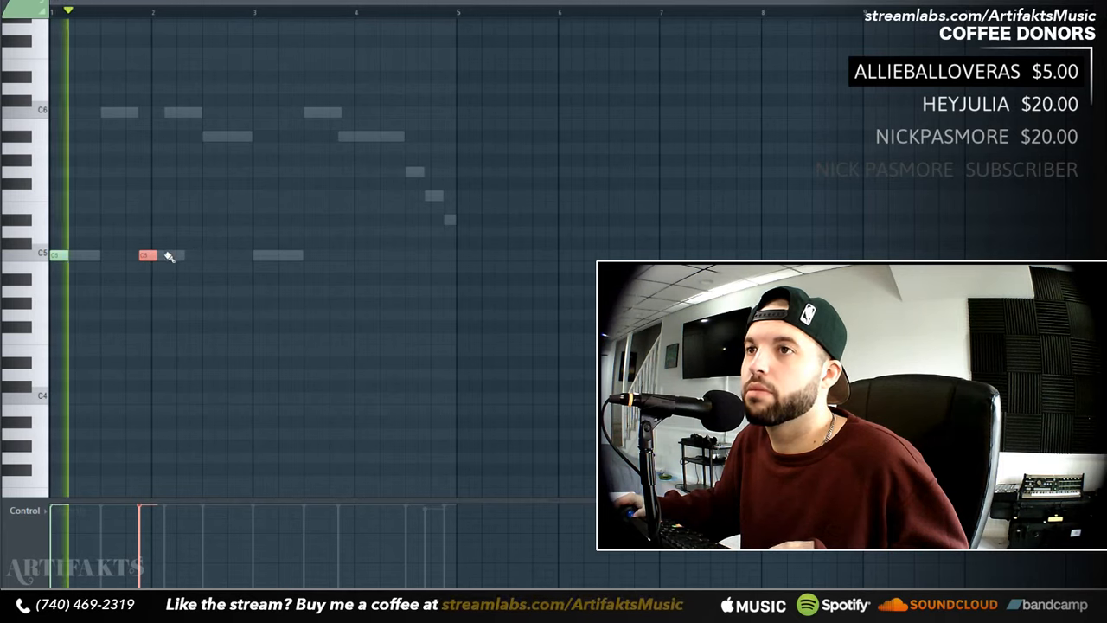
{"action": "left_click", "coordinate": [170, 255]}
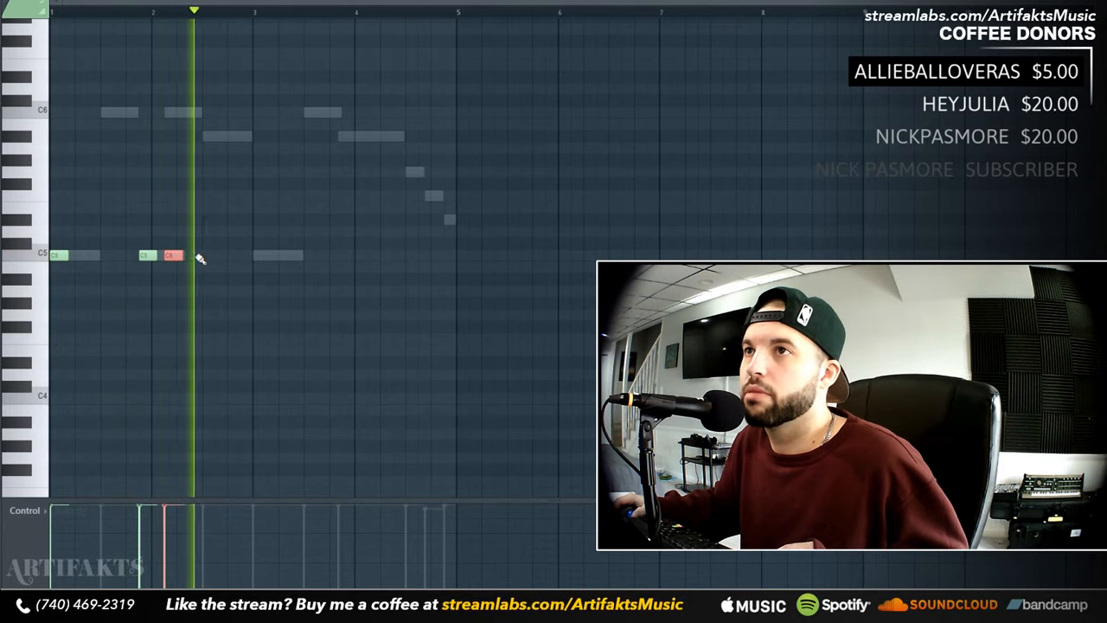
- Add short C5 kick notes half a beat before bar 3, on bar 3, and half a beat before bar 4
{"action": "left_click", "coordinate": [243, 255]}
{"action": "left_click", "coordinate": [255, 255]}
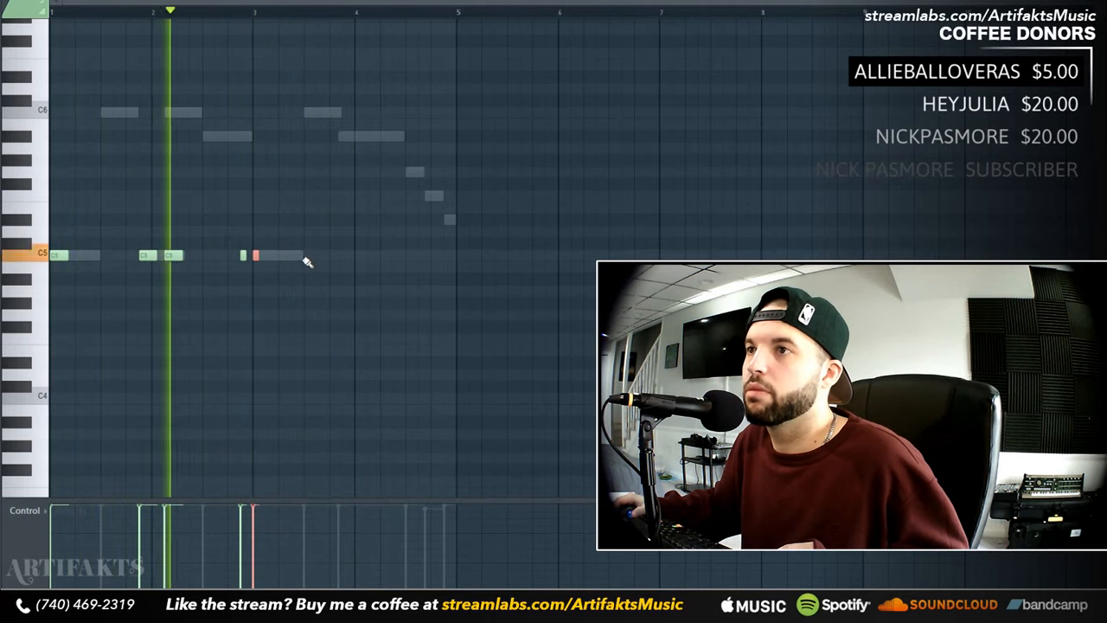
{"action": "left_click", "coordinate": [294, 255]}
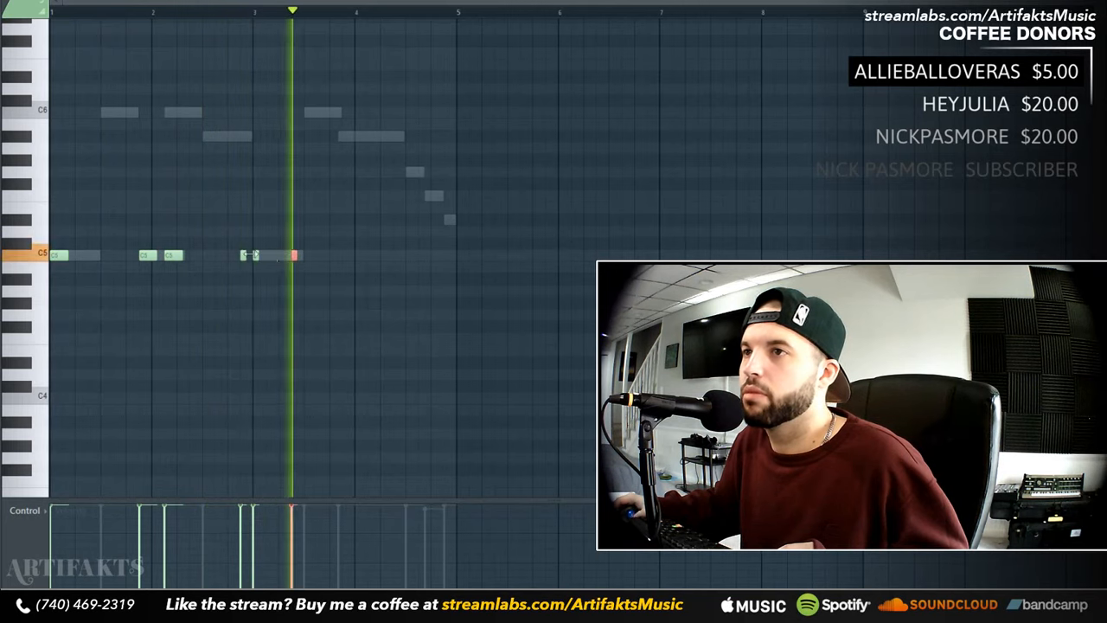
{"action": "left_click", "coordinate": [344, 256]}
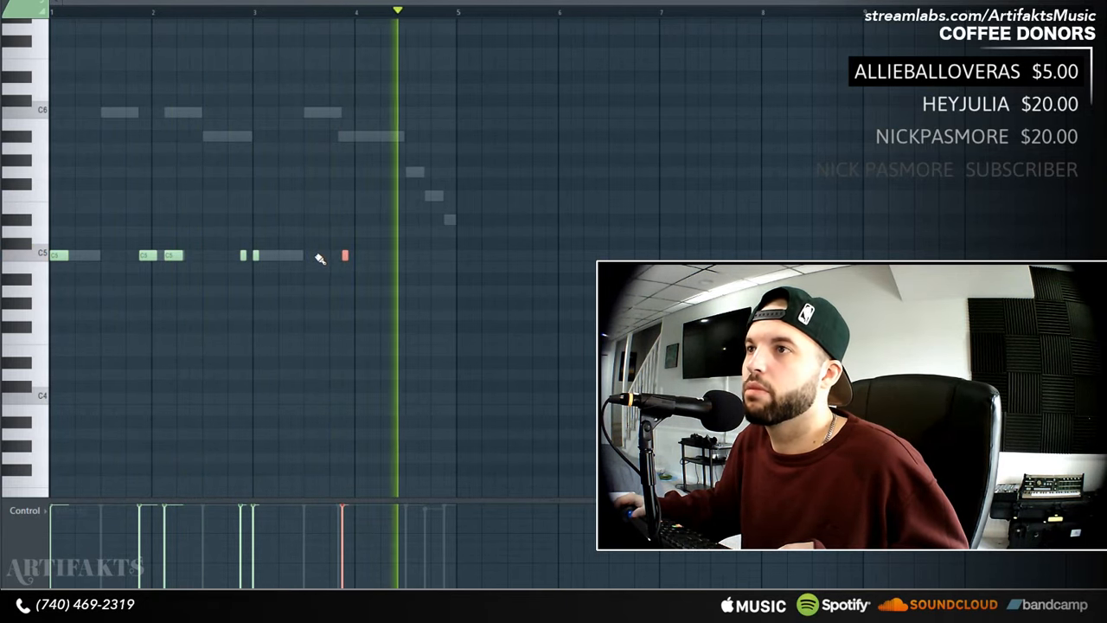
- Finish the kick pattern with three short C5 notes in the second half of bar 4, using 1/4 beat snap for the last two
{"action": "left_click", "coordinate": [409, 256]}
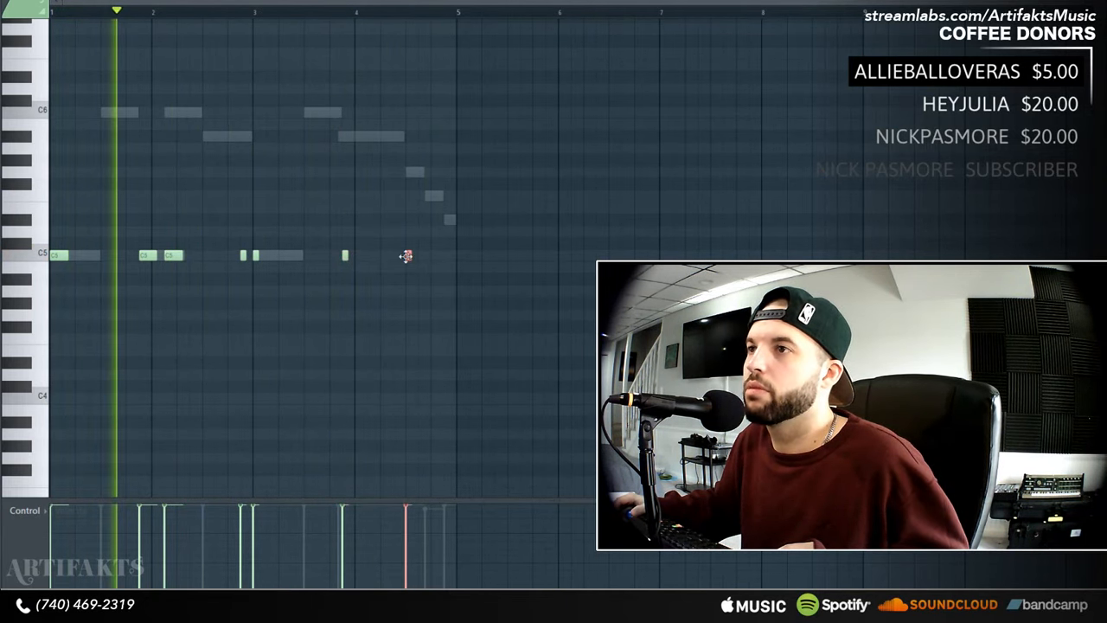
{"action": "left_click", "coordinate": [433, 257]}
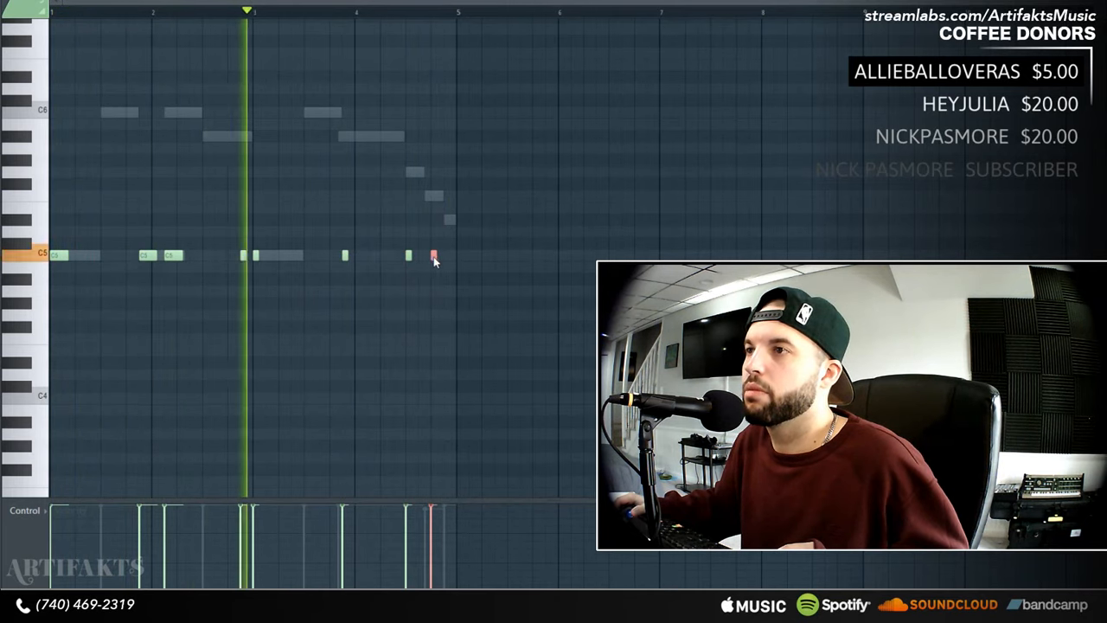
{"action": "right_click", "coordinate": [432, 256]}
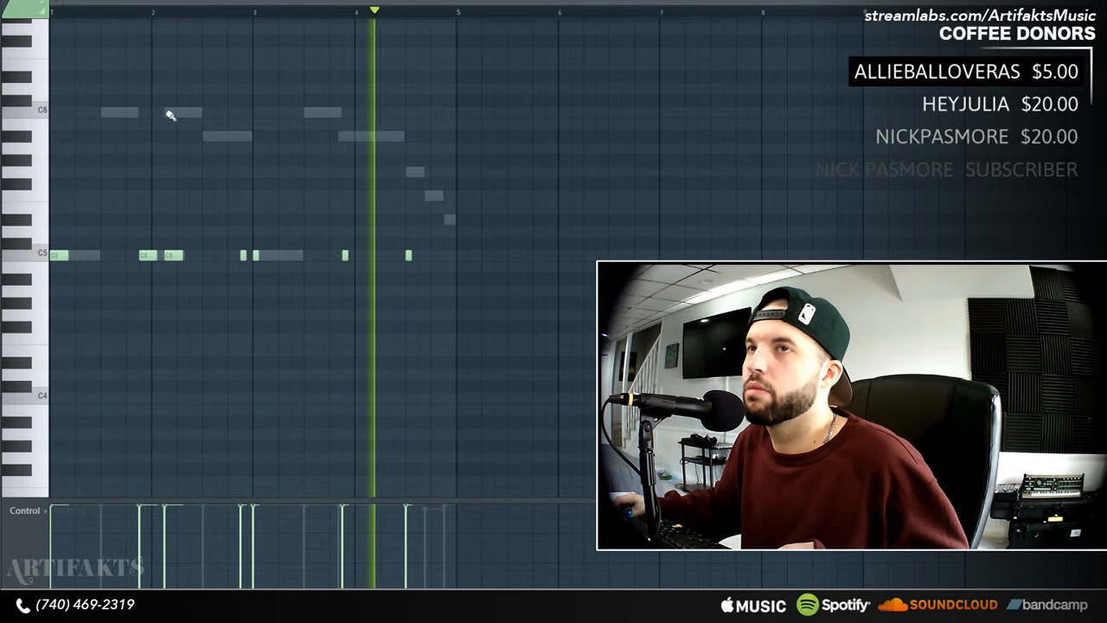
{"action": "left_click", "coordinate": [35, 2]}
{"action": "left_click", "coordinate": [64, 151]}
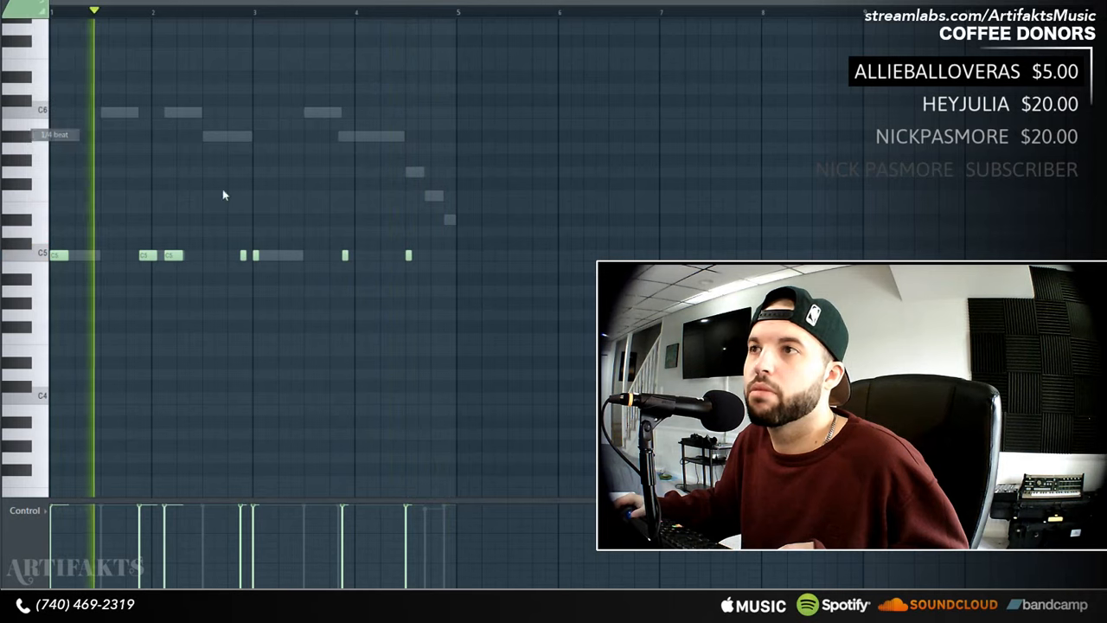
{"action": "left_click", "coordinate": [428, 255]}
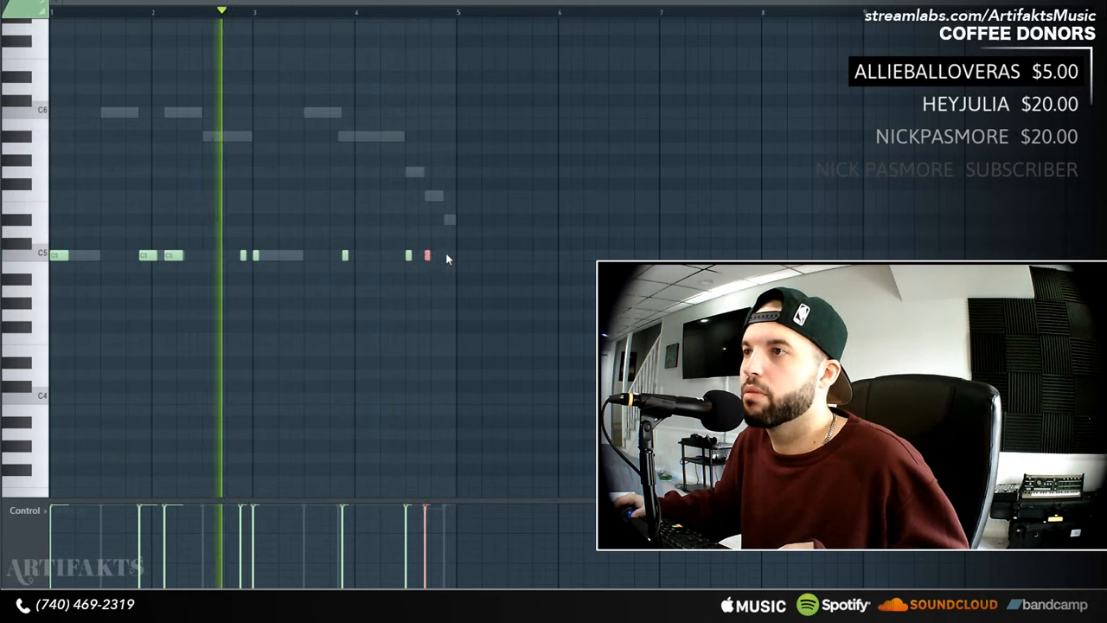
{"action": "left_click", "coordinate": [446, 255]}
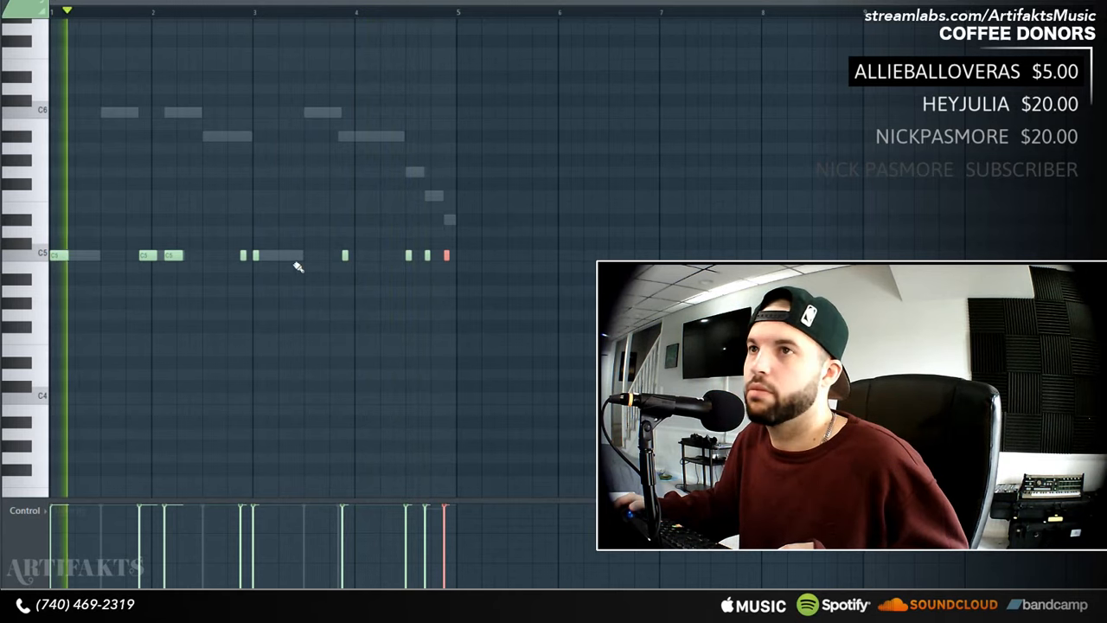
{"action": "key", "text": "space"}
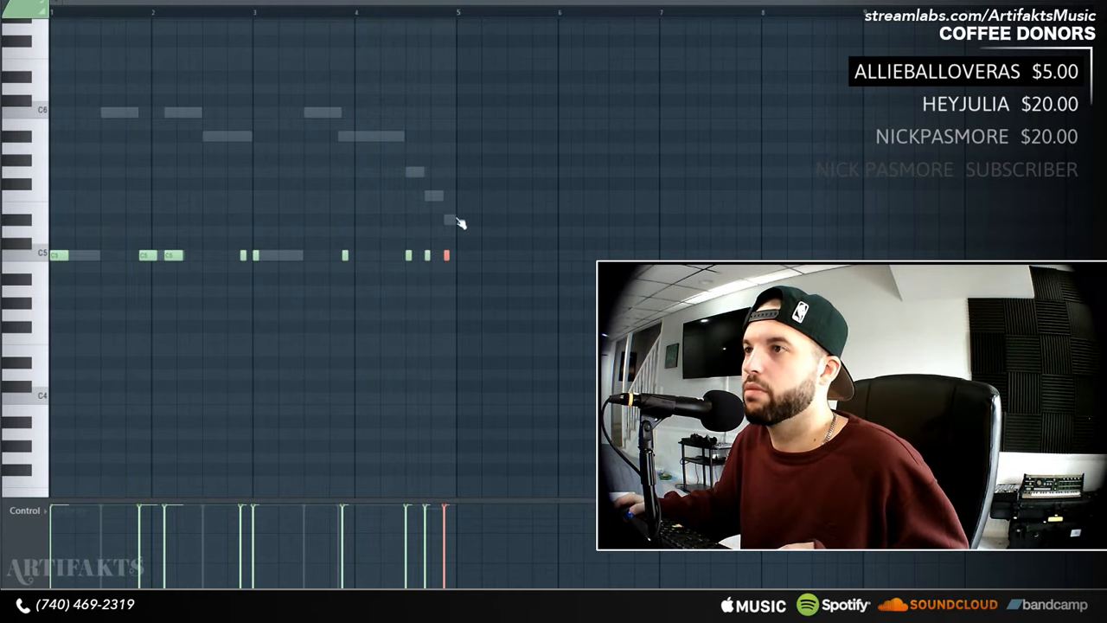
- Try root notes such as F#5, E5 and A5 for Kick 2 during playback, and increase the sample's trim
{"action": "key", "text": "F6"}
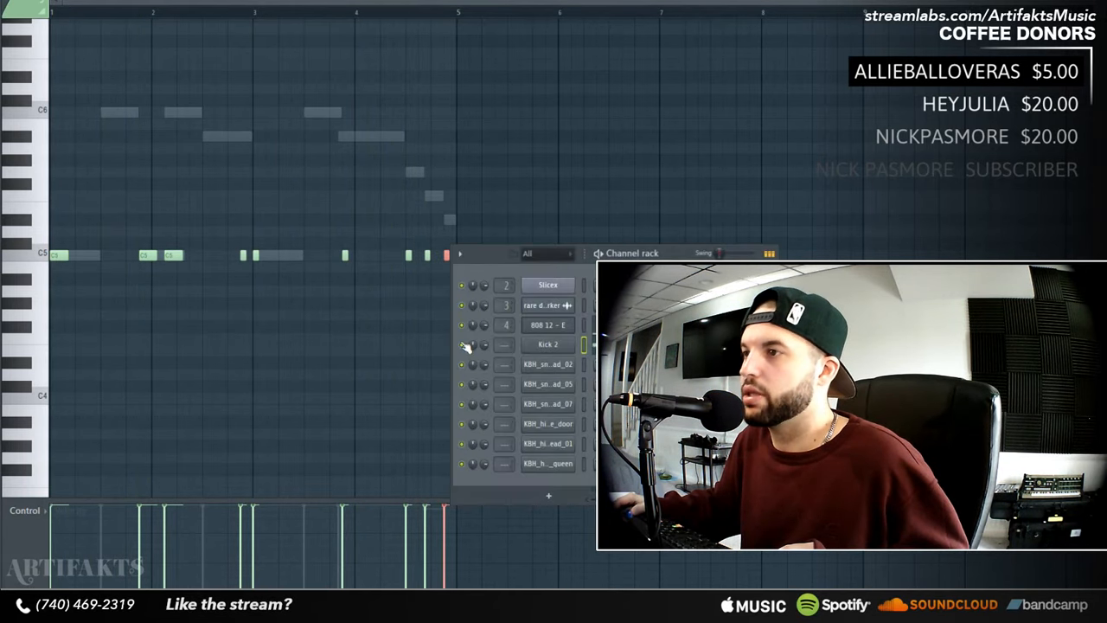
{"action": "left_click", "coordinate": [547, 348]}
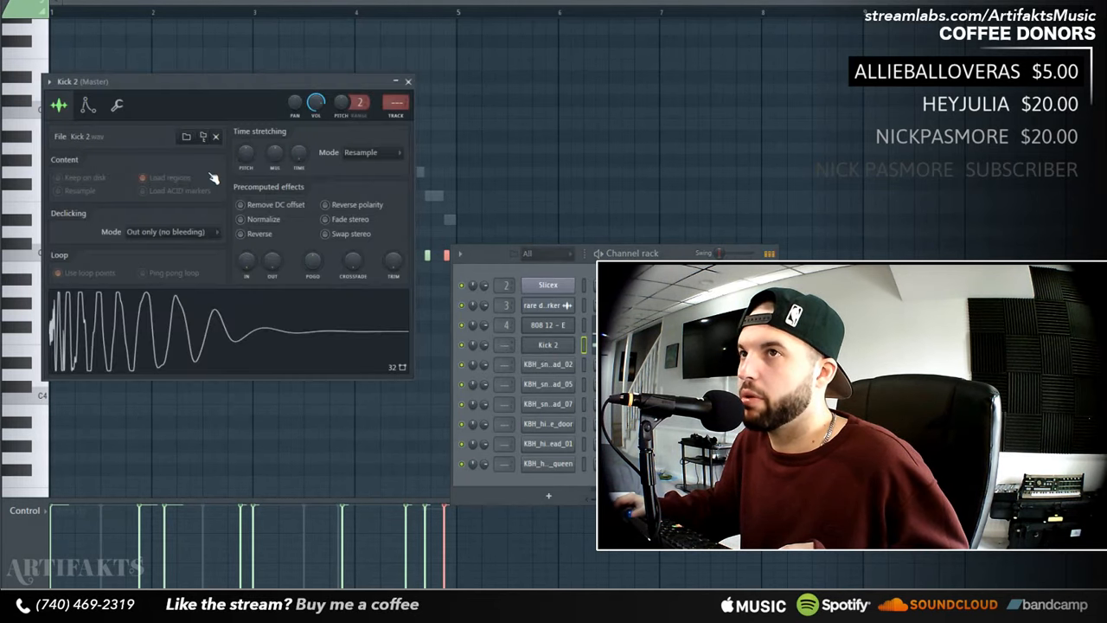
{"action": "left_click", "coordinate": [117, 106]}
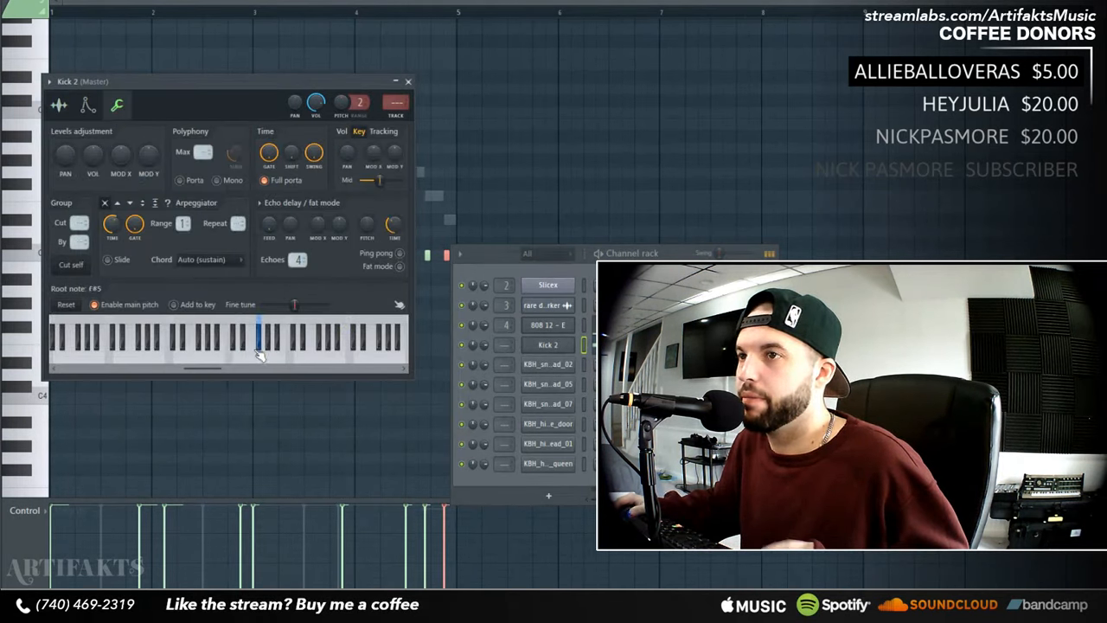
{"action": "key", "text": "space"}
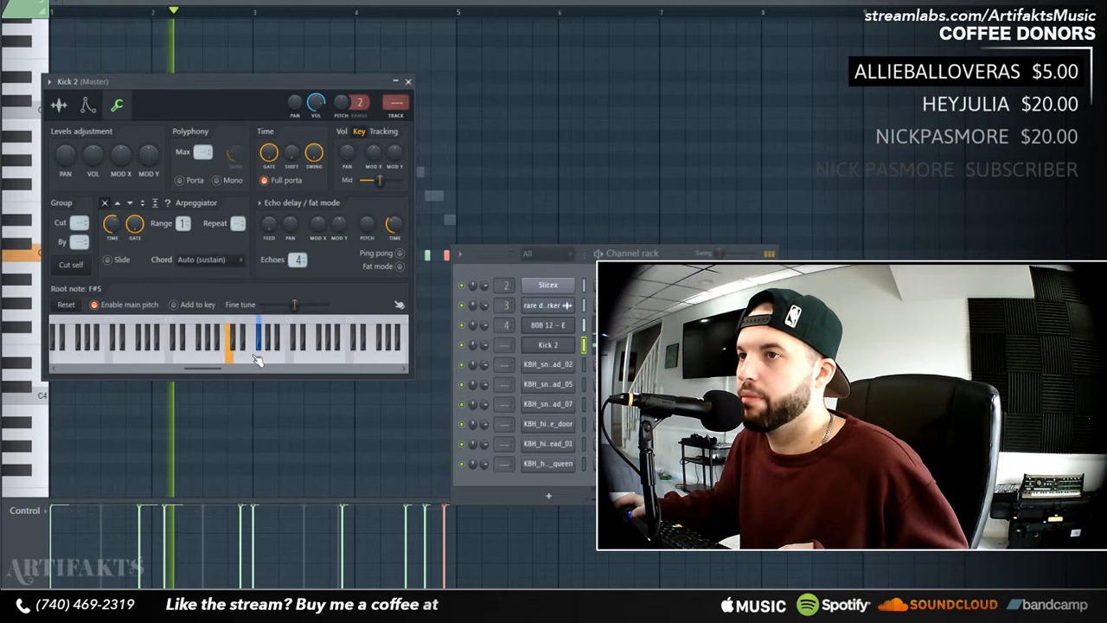
{"action": "right_click", "coordinate": [252, 356]}
{"action": "right_click", "coordinate": [263, 355]}
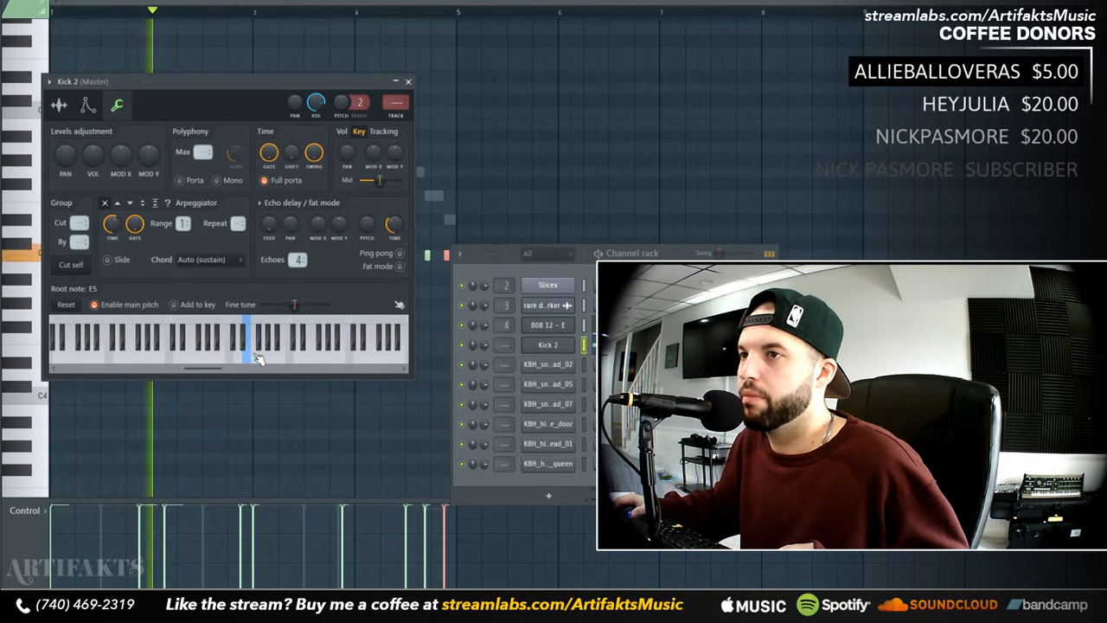
{"action": "right_click", "coordinate": [261, 356]}
{"action": "right_click", "coordinate": [273, 358]}
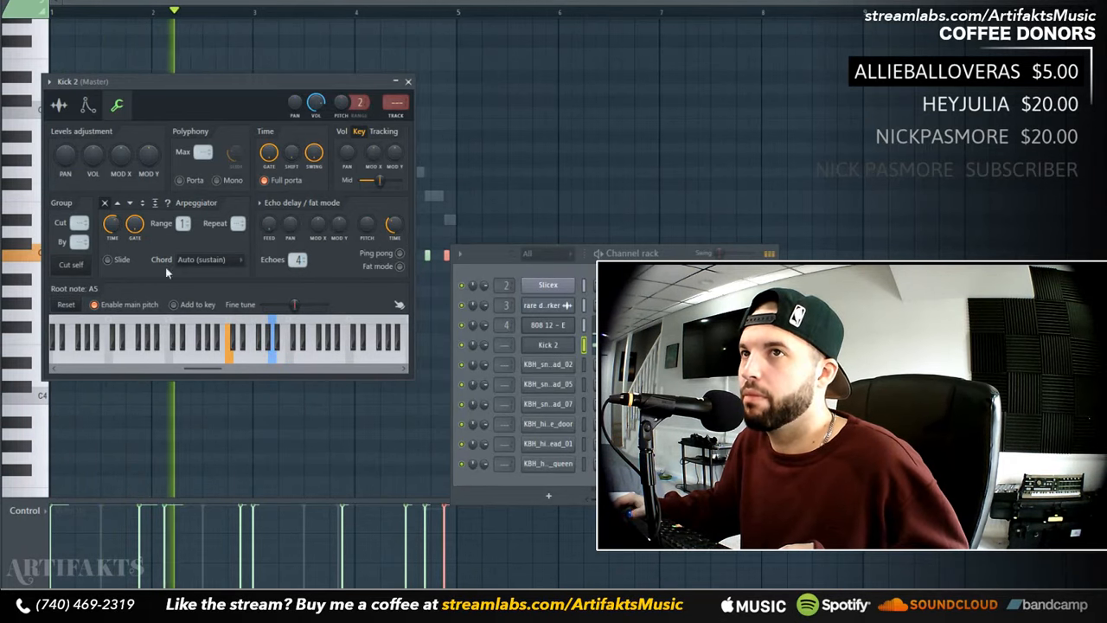
{"action": "right_click", "coordinate": [260, 339]}
{"action": "left_click", "coordinate": [66, 111]}
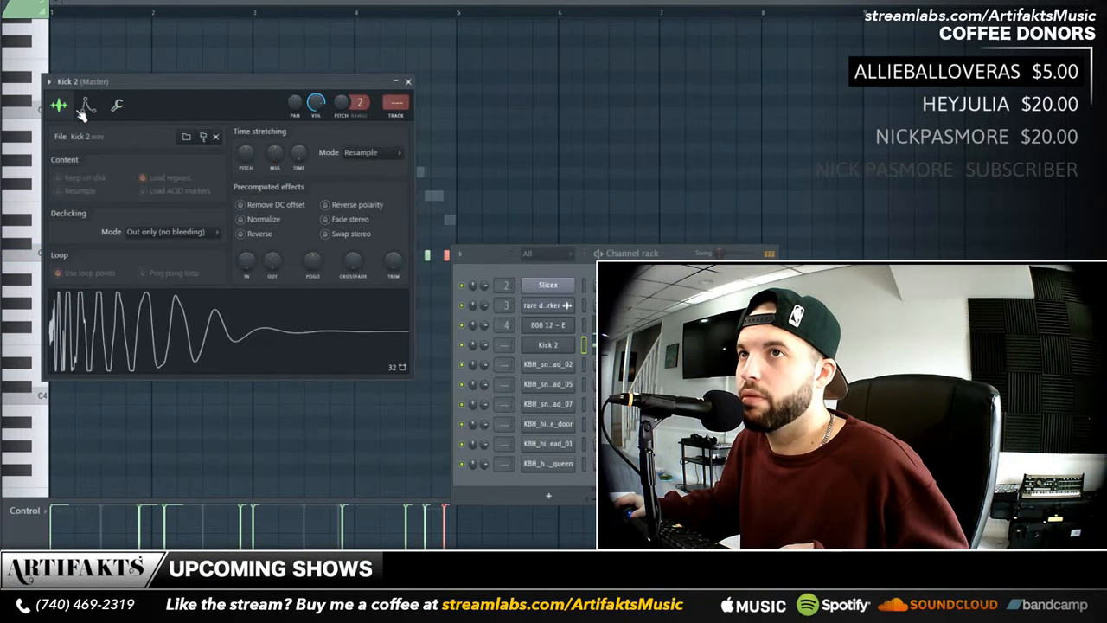
{"action": "left_click_drag", "start_coordinate": [394, 261], "coordinate": [394, 242]}
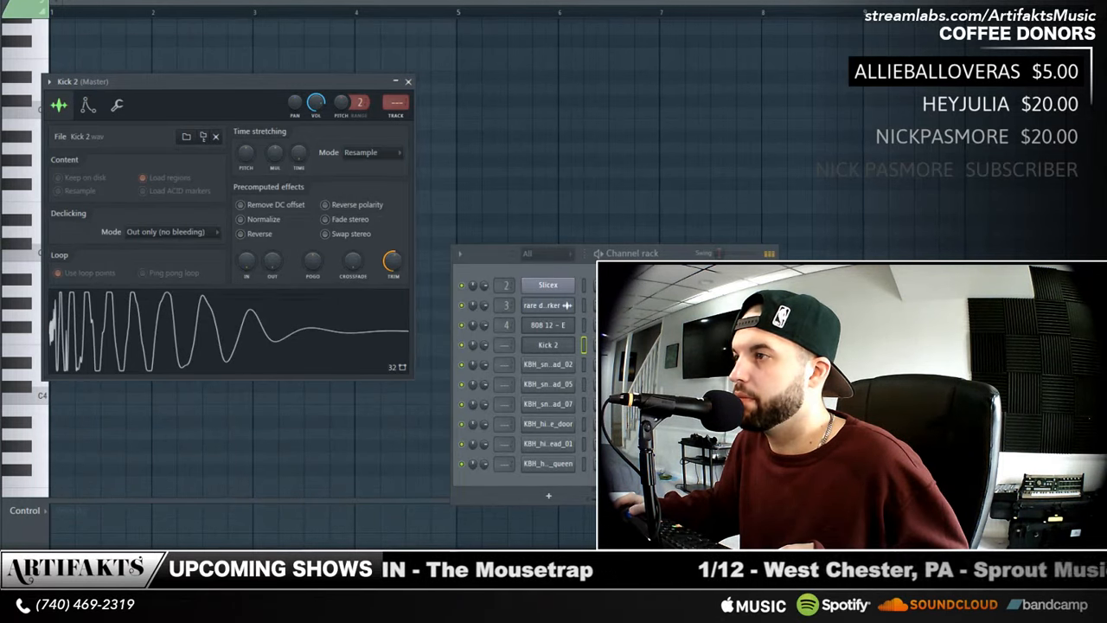
- Trim the silence around the KBH_snare_bighead_02 sample, give it a slight fade-out and normalize it
{"action": "left_click", "coordinate": [538, 368]}
{"action": "left_click", "coordinate": [543, 370]}
{"action": "left_click", "coordinate": [543, 370]}
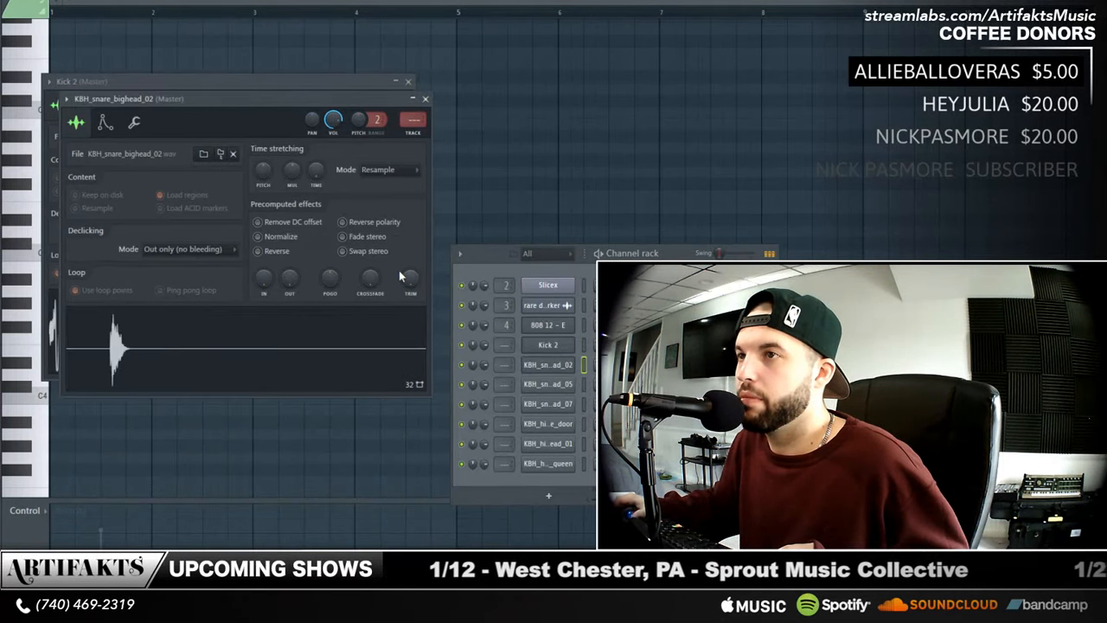
{"action": "left_click_drag", "start_coordinate": [412, 279], "coordinate": [412, 250]}
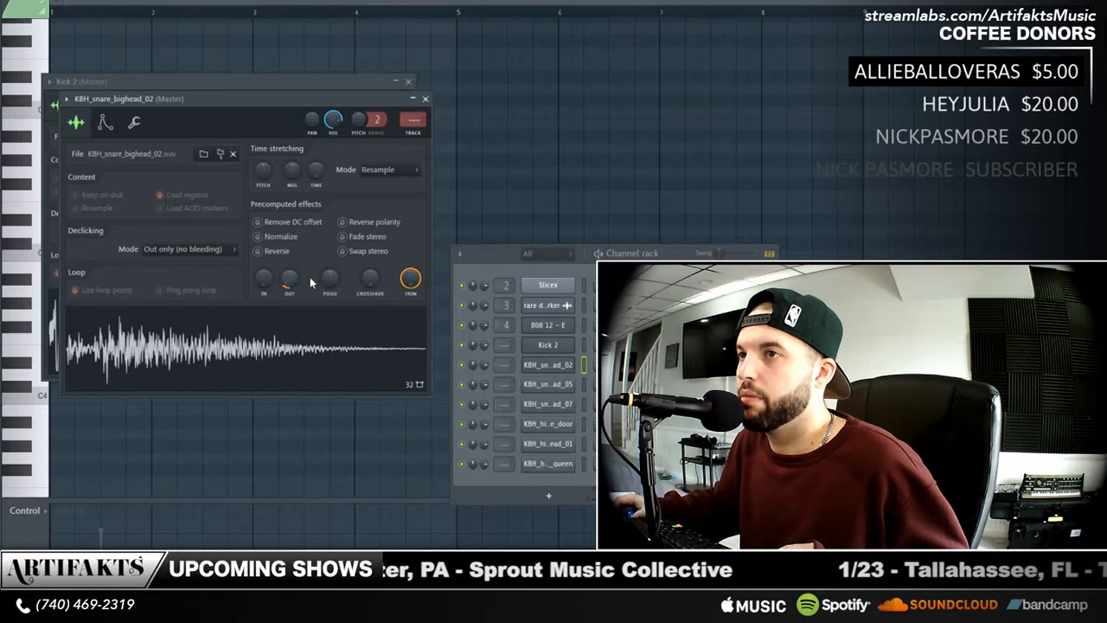
{"action": "left_click", "coordinate": [271, 238]}
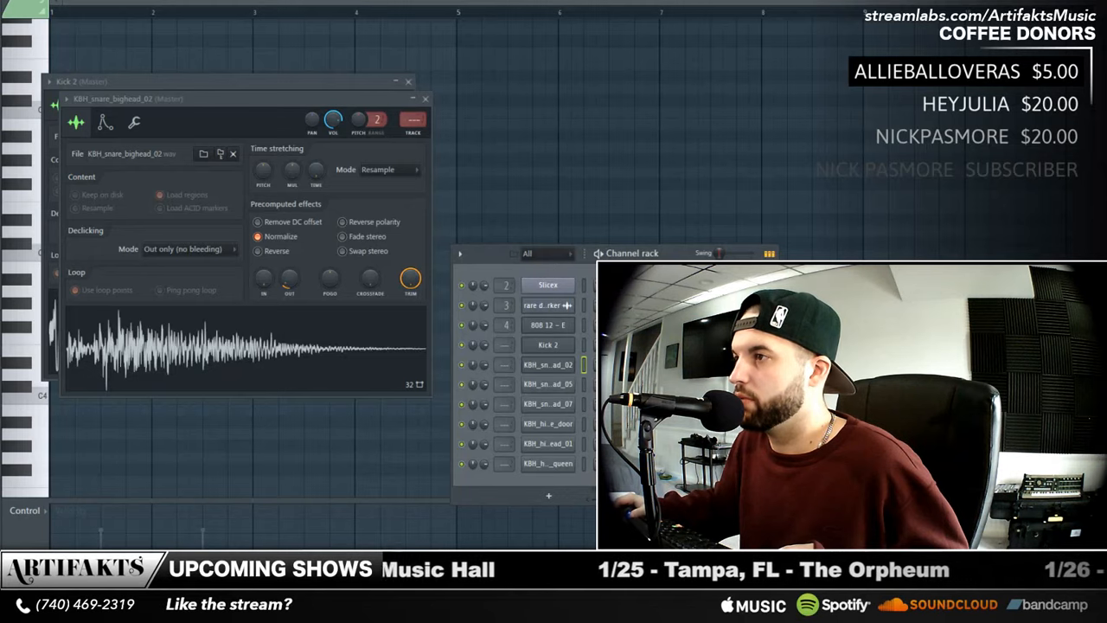
- Select the KBH_sn...ad_05 channel and fill Track 4 of the playlist with Pattern 4 clips from bar 1 through bar 8
{"action": "left_click", "coordinate": [584, 384]}
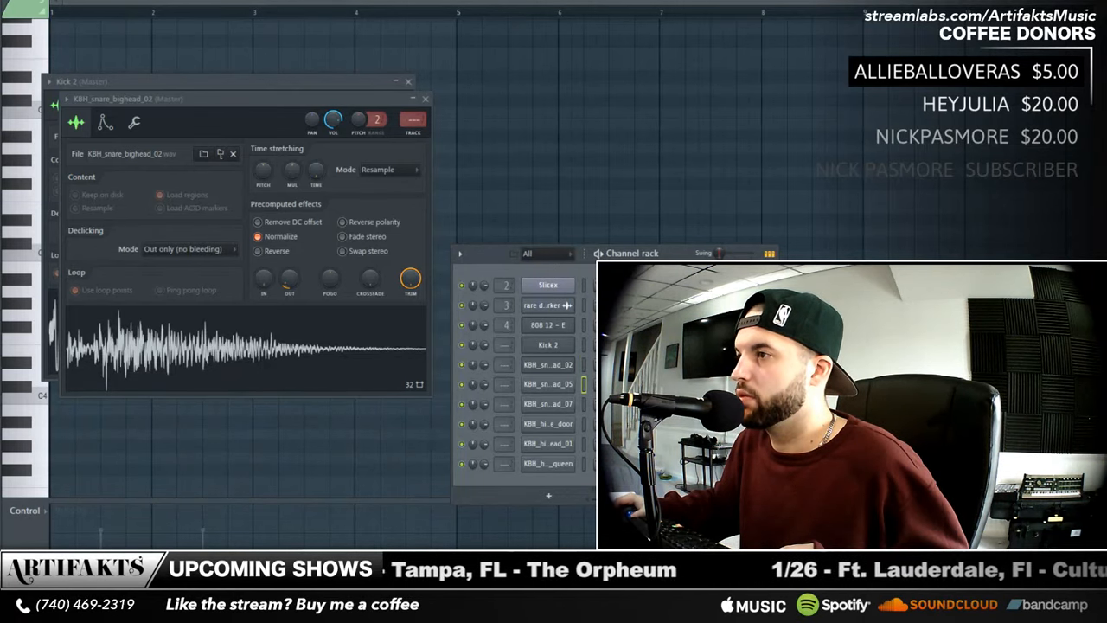
{"action": "key", "text": "F5"}
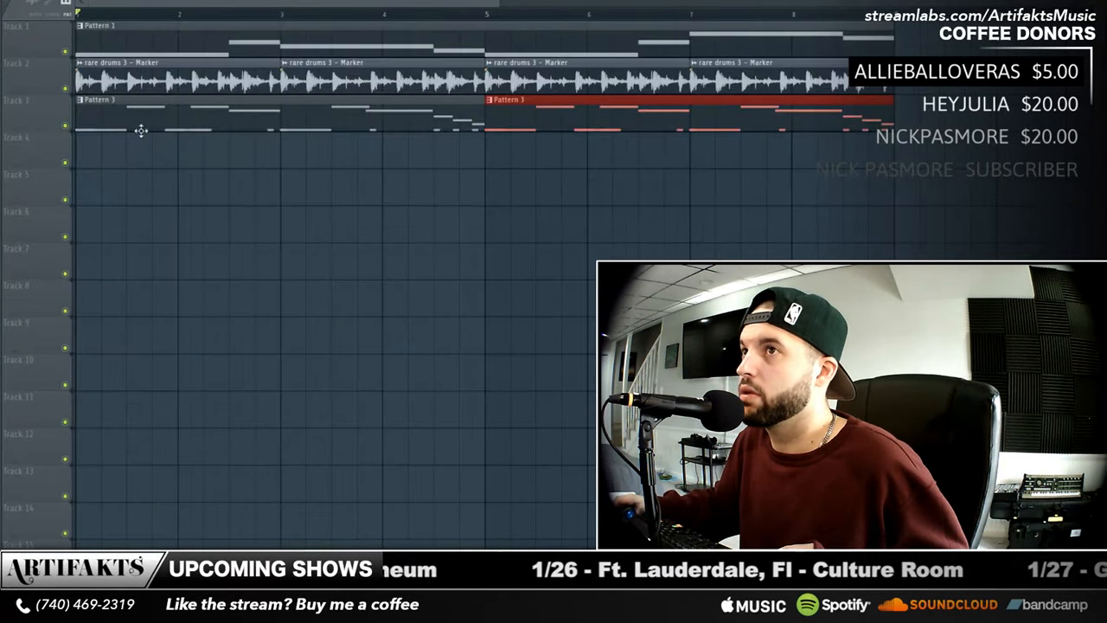
{"action": "left_click", "coordinate": [99, 147]}
{"action": "mouse_move", "coordinate": [297, 168]}
{"action": "left_mouse_down"}
{"action": "mouse_move", "coordinate": [389, 153]}
{"action": "mouse_move", "coordinate": [679, 177]}
{"action": "mouse_move", "coordinate": [879, 167]}
{"action": "left_mouse_up"}
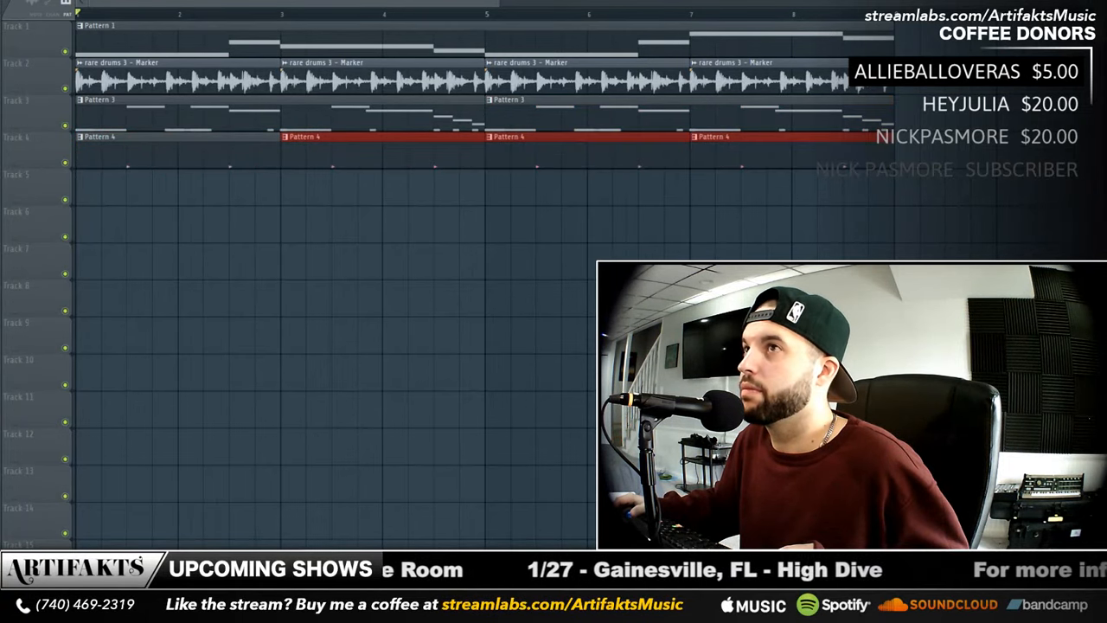
- Add three KBH_sn...ad_05 hits to Pattern 4, one in bar 1 and two in bar 2, and clone the pattern
{"action": "key", "text": "F6"}
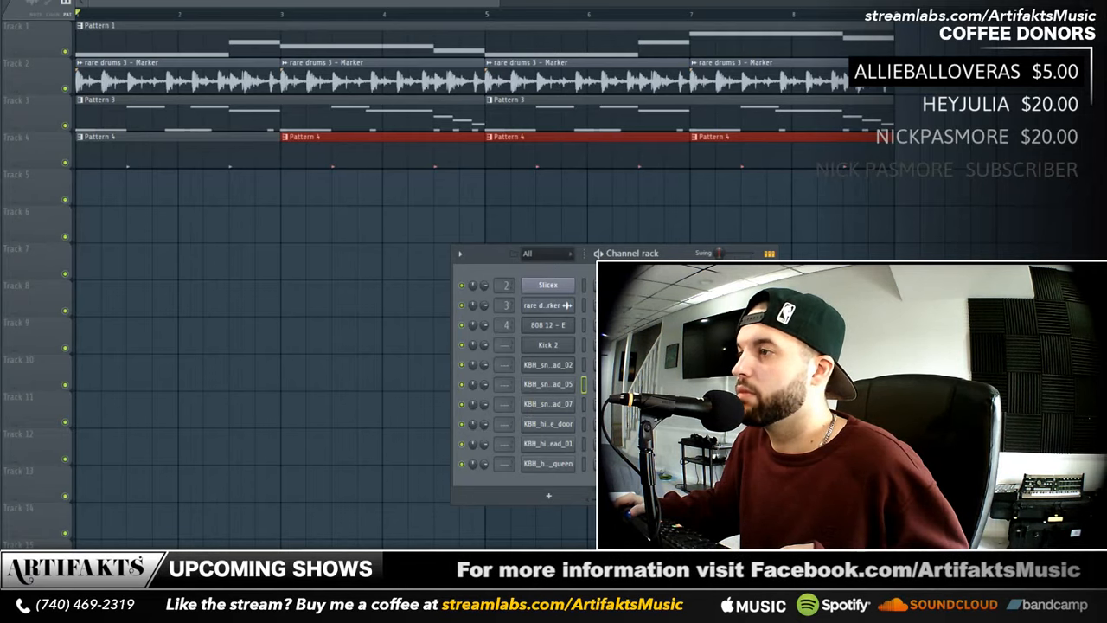
{"action": "left_click", "coordinate": [633, 384]}
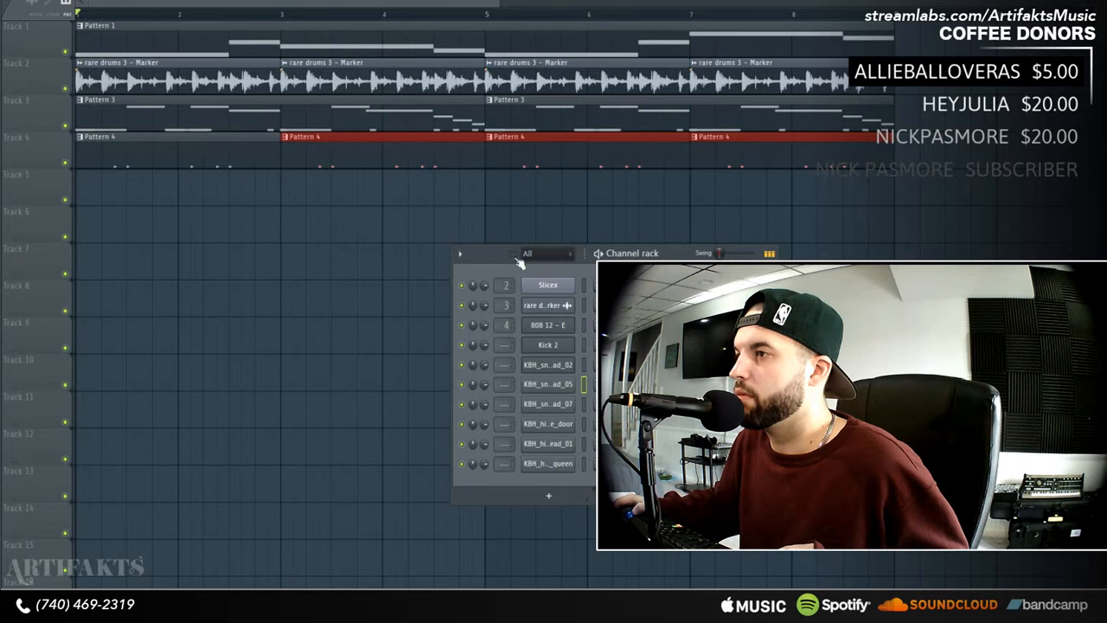
{"action": "left_click", "coordinate": [313, 1]}
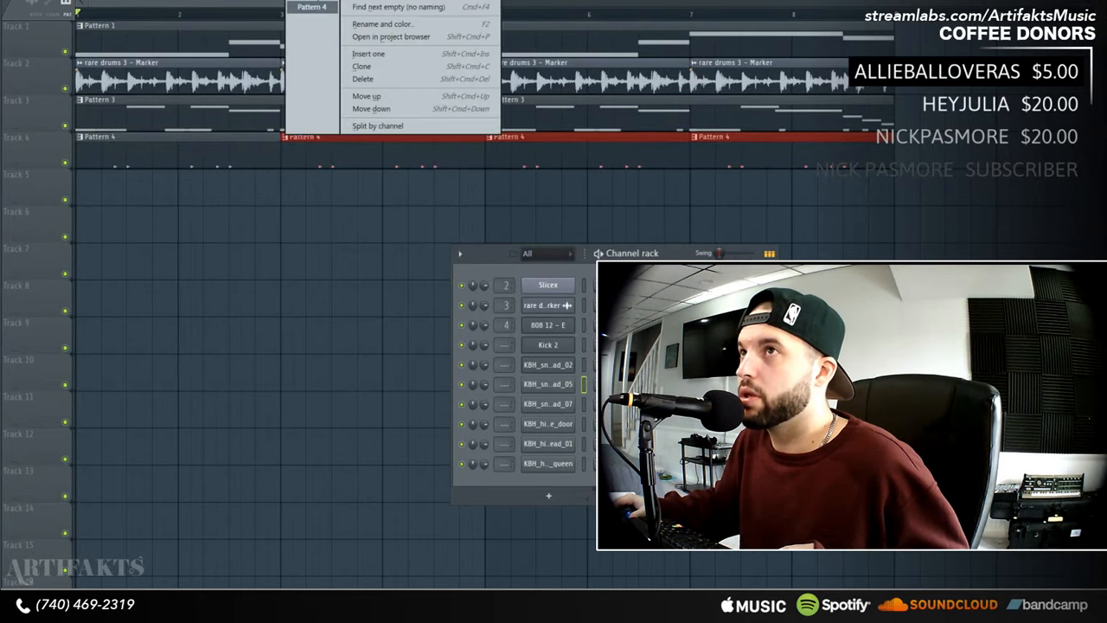
{"action": "left_click", "coordinate": [411, 68]}
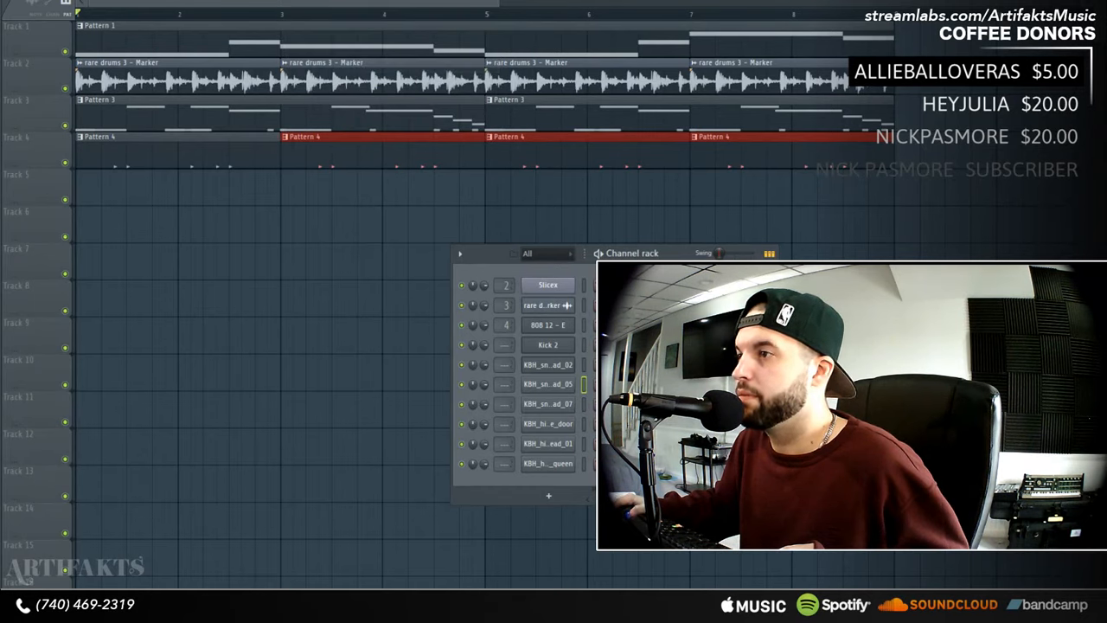
- In the cloned pattern, give KBH_sn...ad_05 a run of eight short C5 notes across the second half of bar 2
{"action": "right_click", "coordinate": [549, 385]}
{"action": "left_click", "coordinate": [590, 387]}
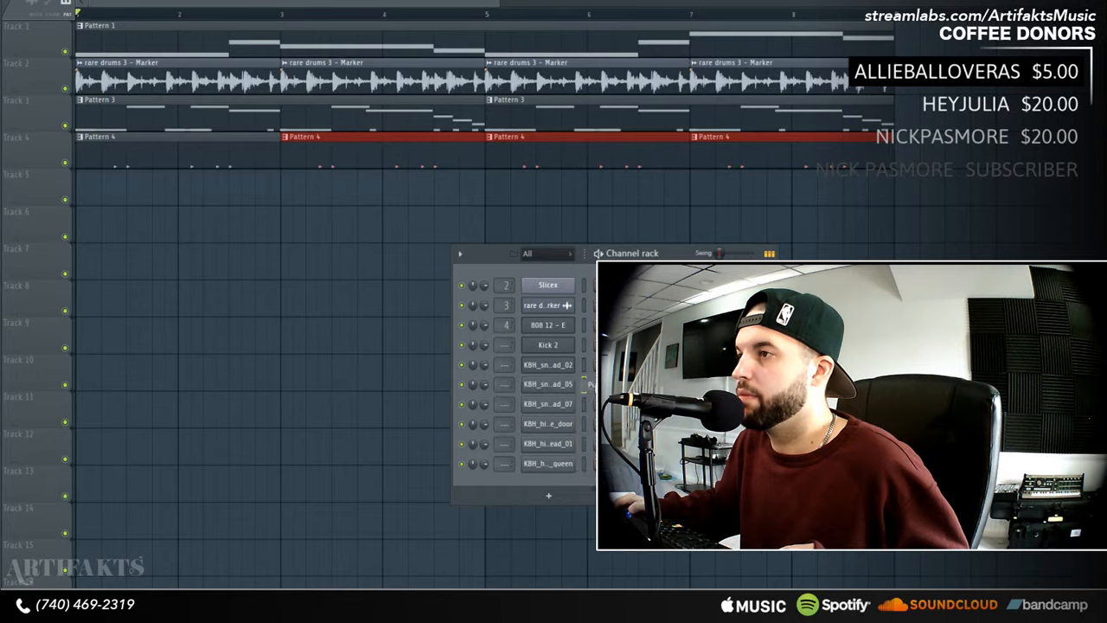
{"action": "right_click", "coordinate": [37, 528]}
{"action": "left_click", "coordinate": [30, 537]}
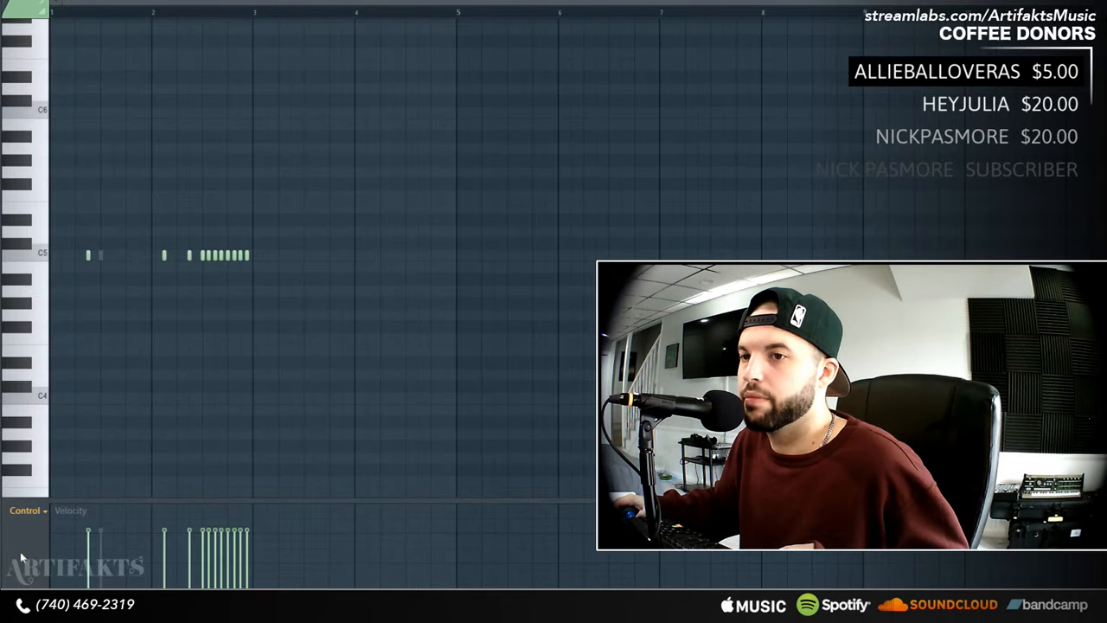
- Pan the KBH_sn...ad_05 notes of the cloned pattern alternately left and right, starting with the first note to the left
{"action": "right_click", "coordinate": [24, 555]}
{"action": "left_click", "coordinate": [57, 538]}
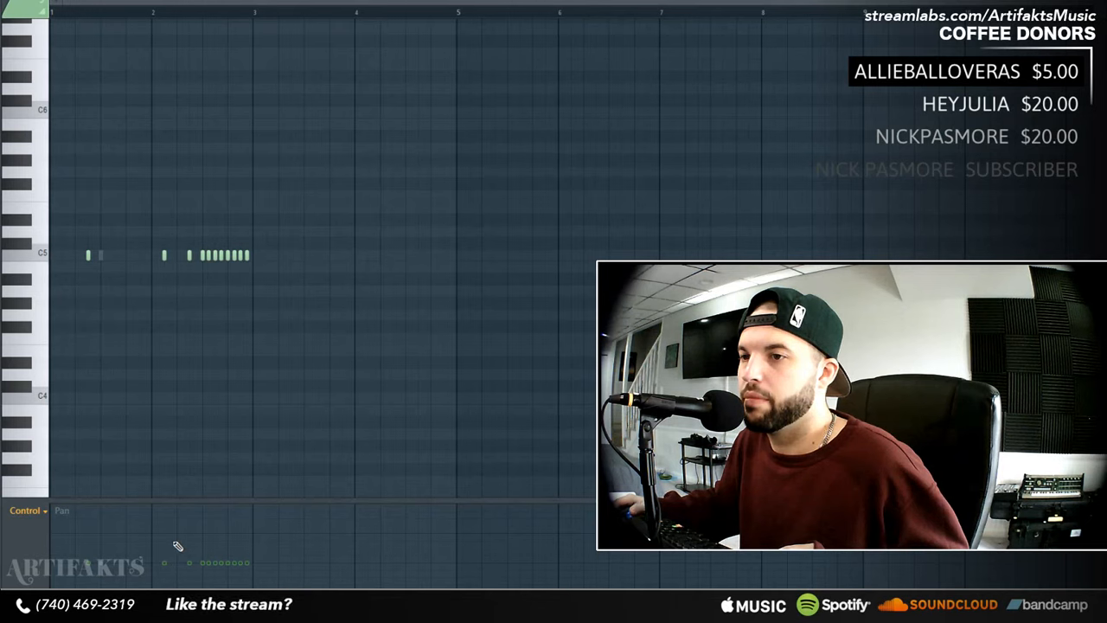
{"action": "left_click", "coordinate": [163, 527]}
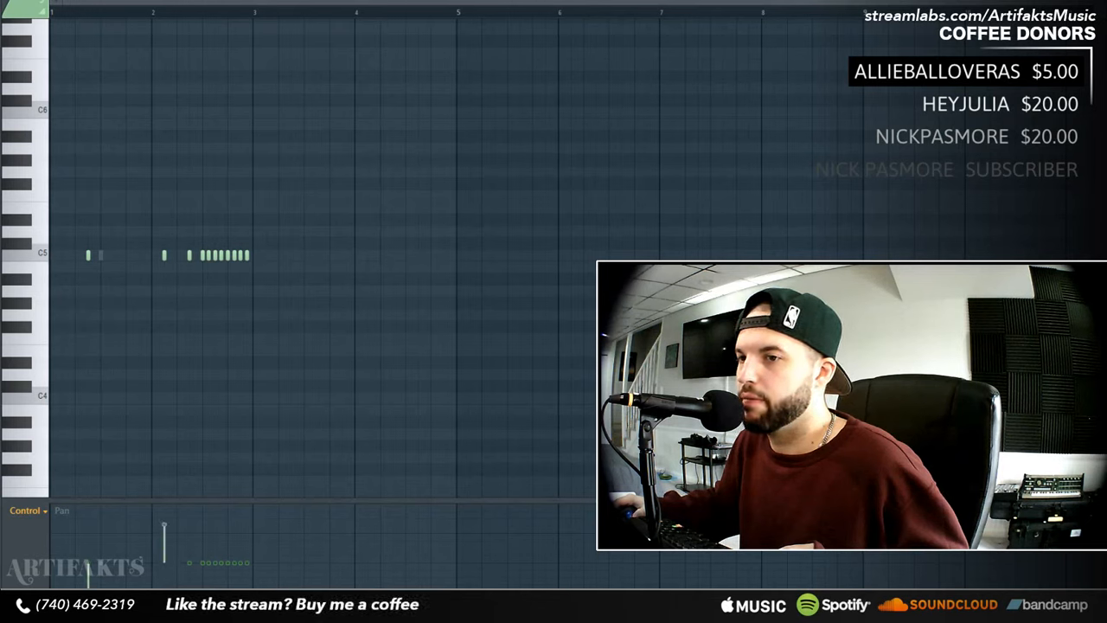
{"action": "left_click", "coordinate": [189, 588]}
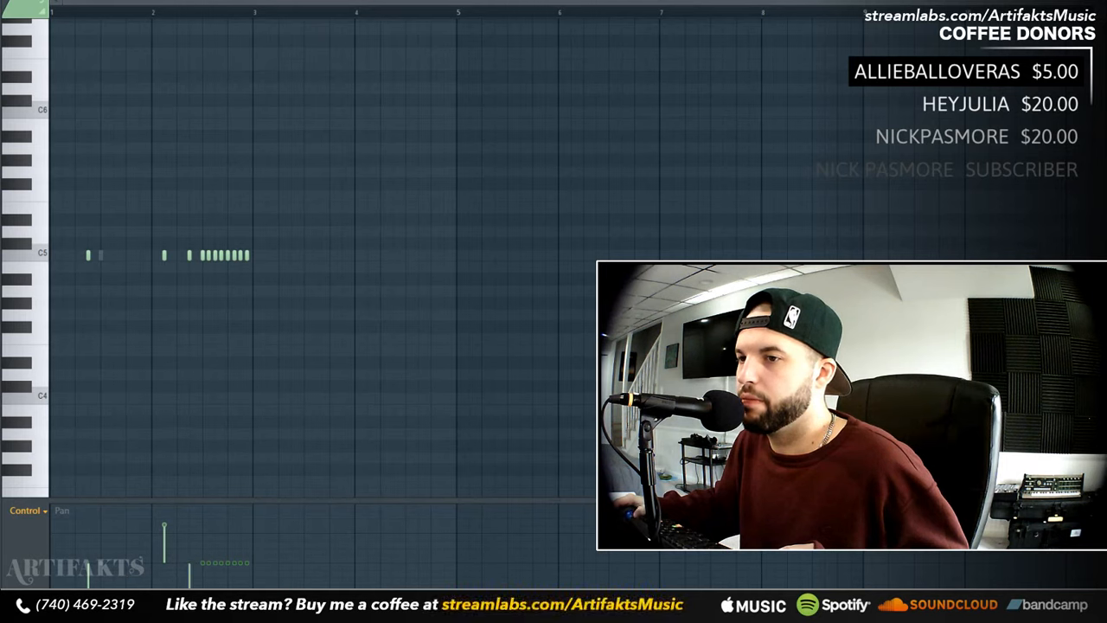
{"action": "left_click", "coordinate": [203, 527]}
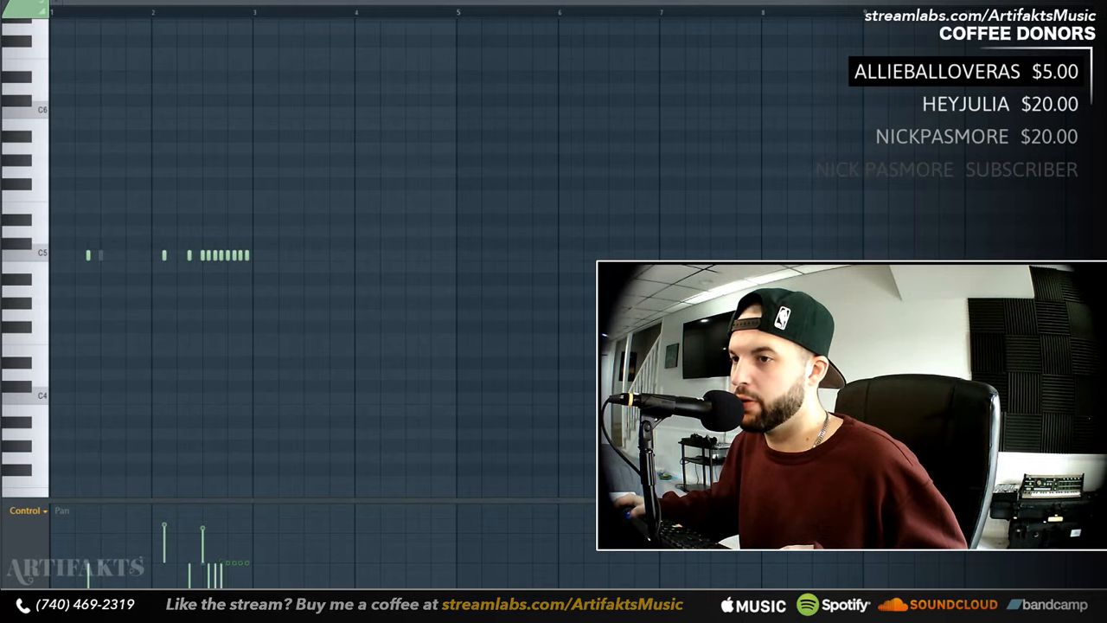
{"action": "left_click_drag", "start_coordinate": [208, 532], "coordinate": [216, 537]}
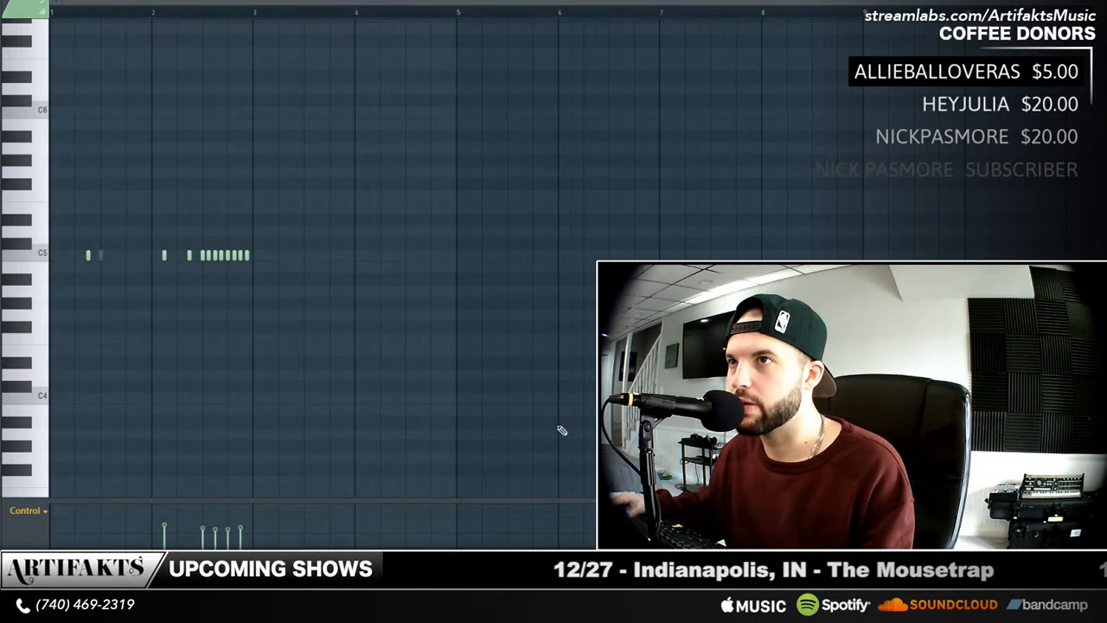
- Draw a descending fine pitch ramp over the eight-note snare roll in the second half of bar 2
{"action": "left_click", "coordinate": [28, 512]}
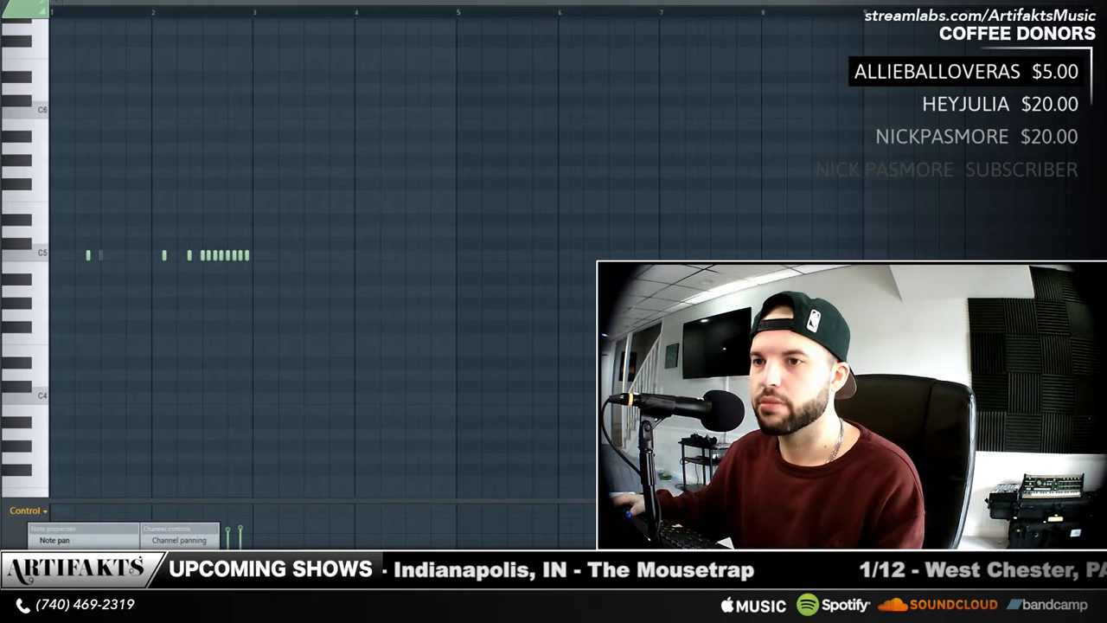
{"action": "left_click", "coordinate": [65, 601]}
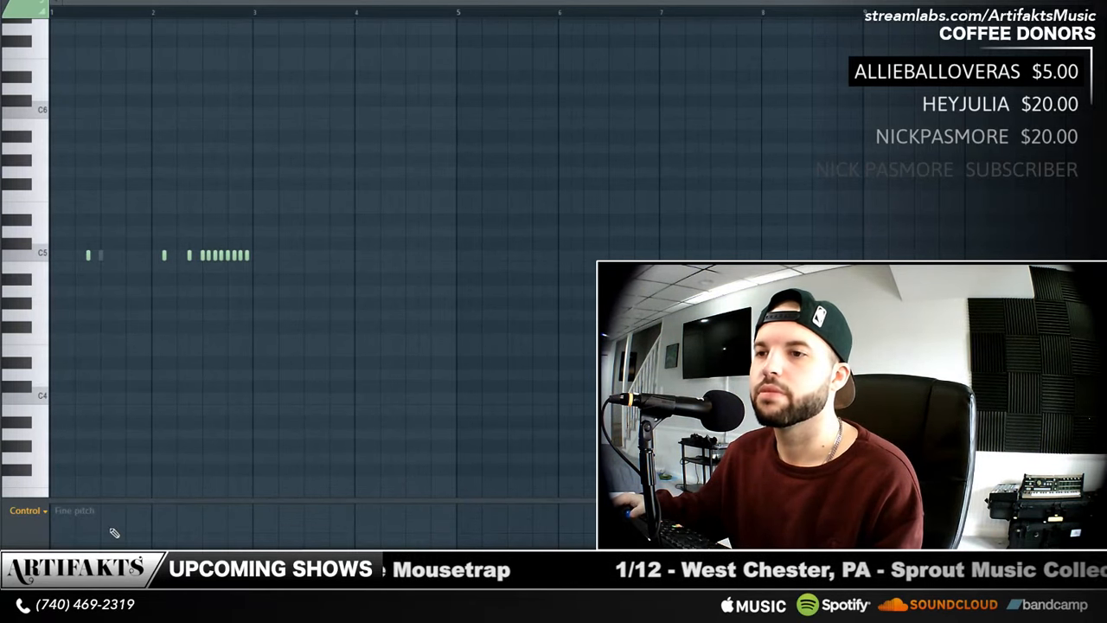
{"action": "left_click_drag", "start_coordinate": [202, 510], "coordinate": [245, 546]}
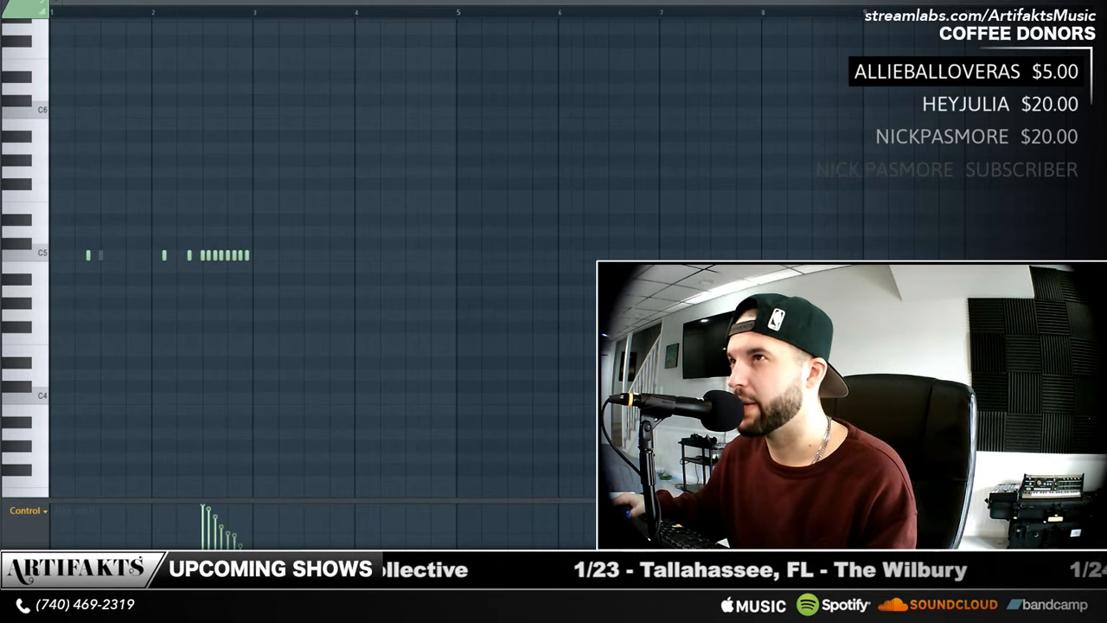
- Replace the Pattern 4 clips at bars 3 and 7 on Track 4 of the playlist with Pattern 5 clips
{"action": "key", "text": "F5"}
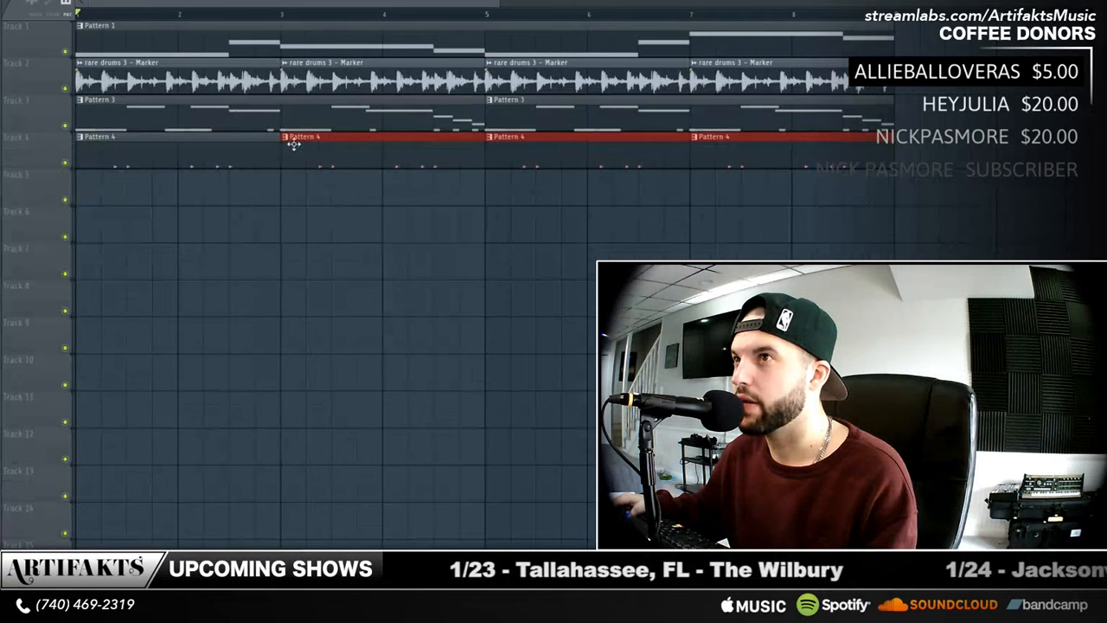
{"action": "left_click", "coordinate": [287, 189]}
{"action": "right_click", "coordinate": [309, 149]}
{"action": "left_click_drag", "start_coordinate": [330, 194], "coordinate": [325, 141]}
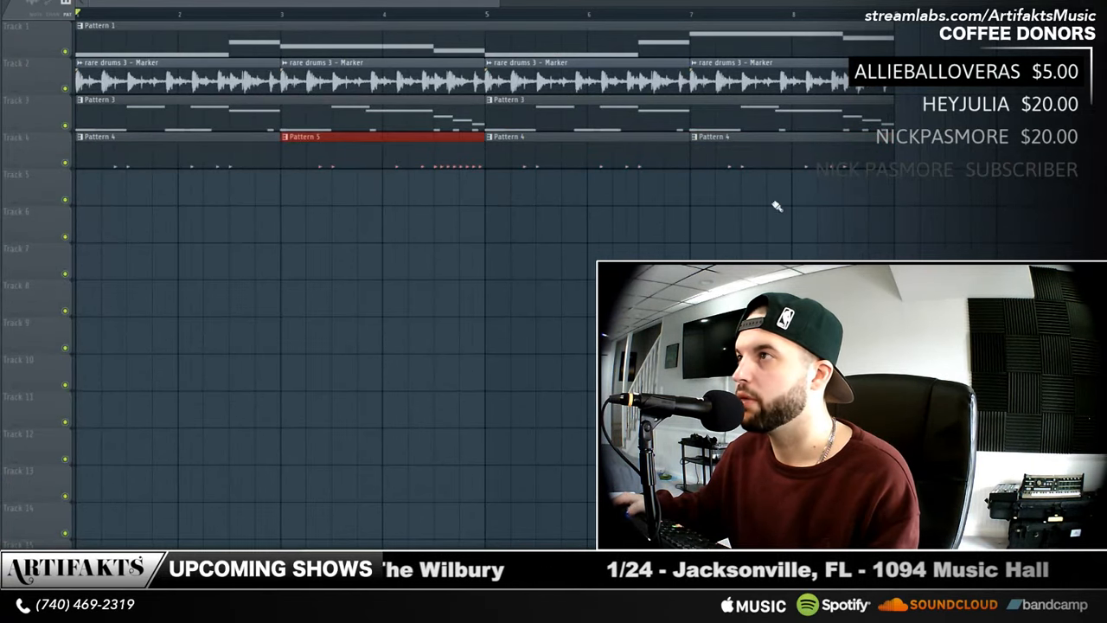
{"action": "left_click", "coordinate": [697, 198]}
{"action": "right_click", "coordinate": [738, 154]}
{"action": "left_click_drag", "start_coordinate": [757, 185], "coordinate": [753, 148]}
- Pan Pattern 4's two KBH_sn...ad_02 notes, the first right and the second left, and play the arrangement back
{"action": "double_click", "coordinate": [621, 149]}
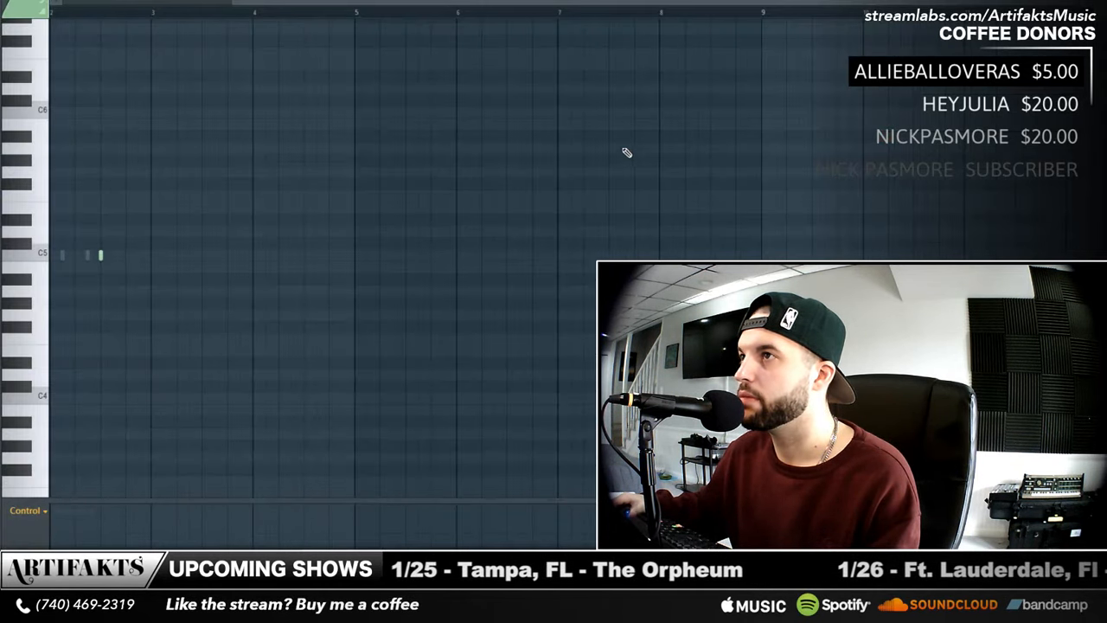
{"action": "left_click_drag", "start_coordinate": [357, 1], "coordinate": [183, 1]}
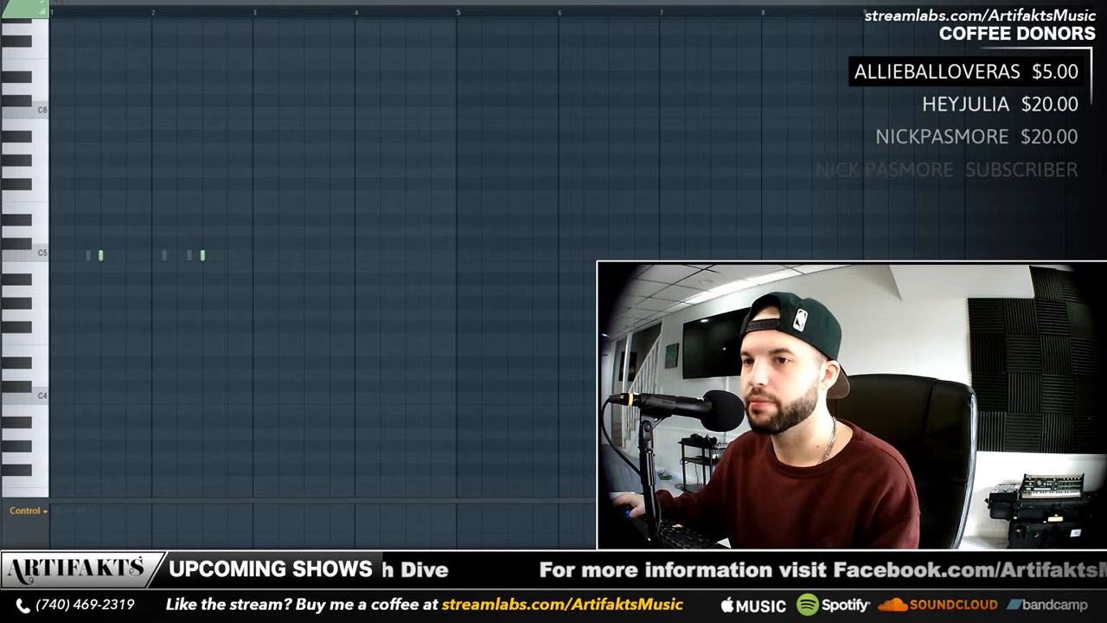
{"action": "left_click", "coordinate": [29, 512]}
{"action": "left_click", "coordinate": [52, 544]}
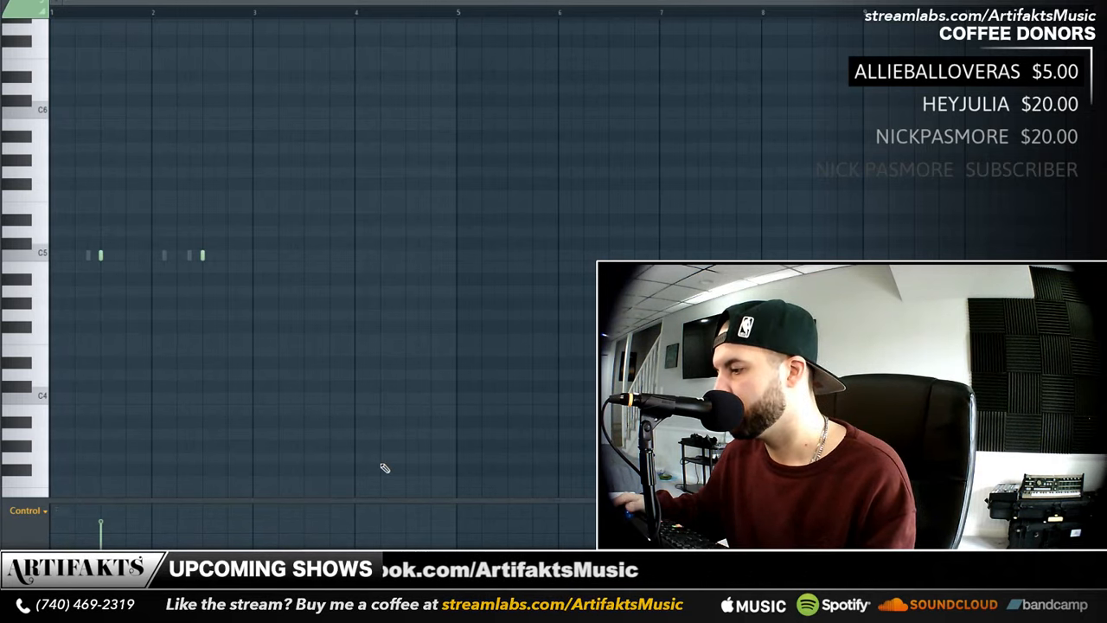
{"action": "key", "text": "F5"}
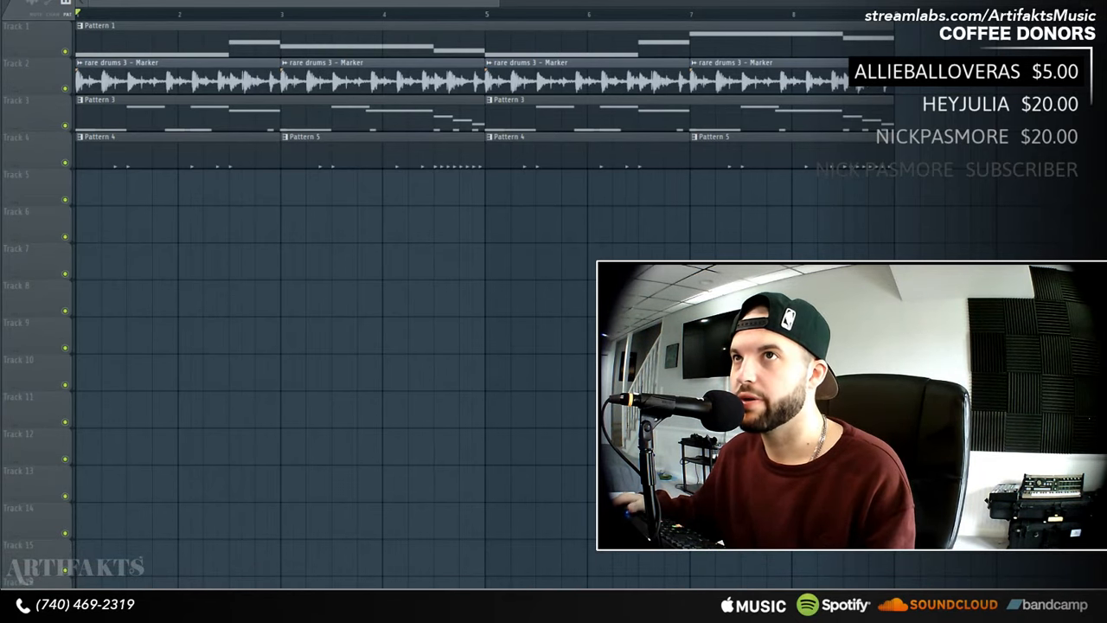
{"action": "key", "text": "space"}
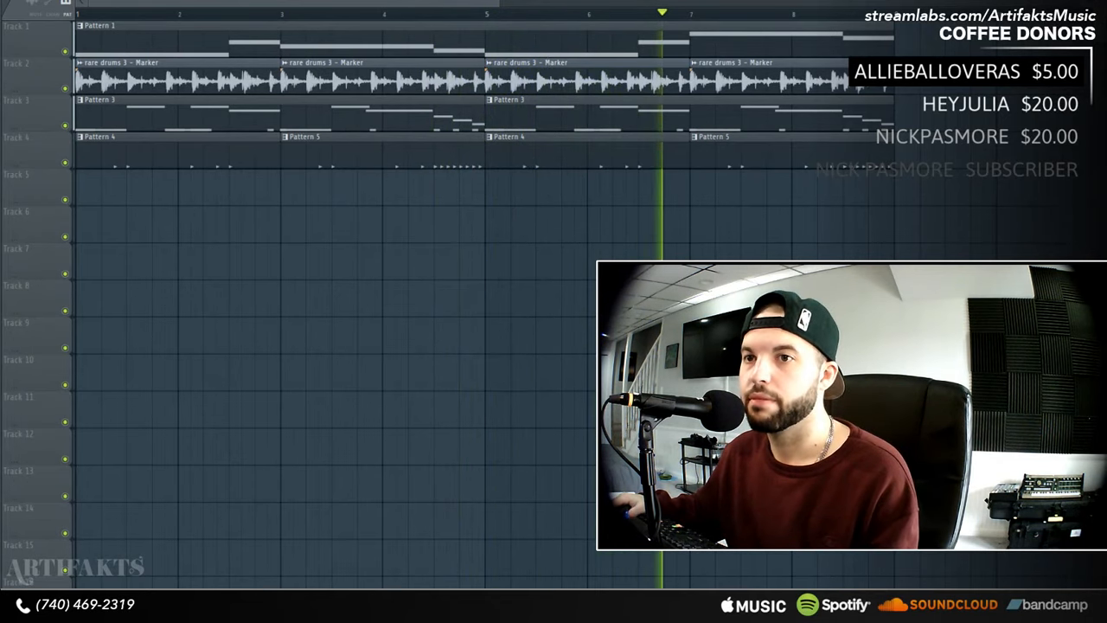
{"action": "key", "text": "space"}
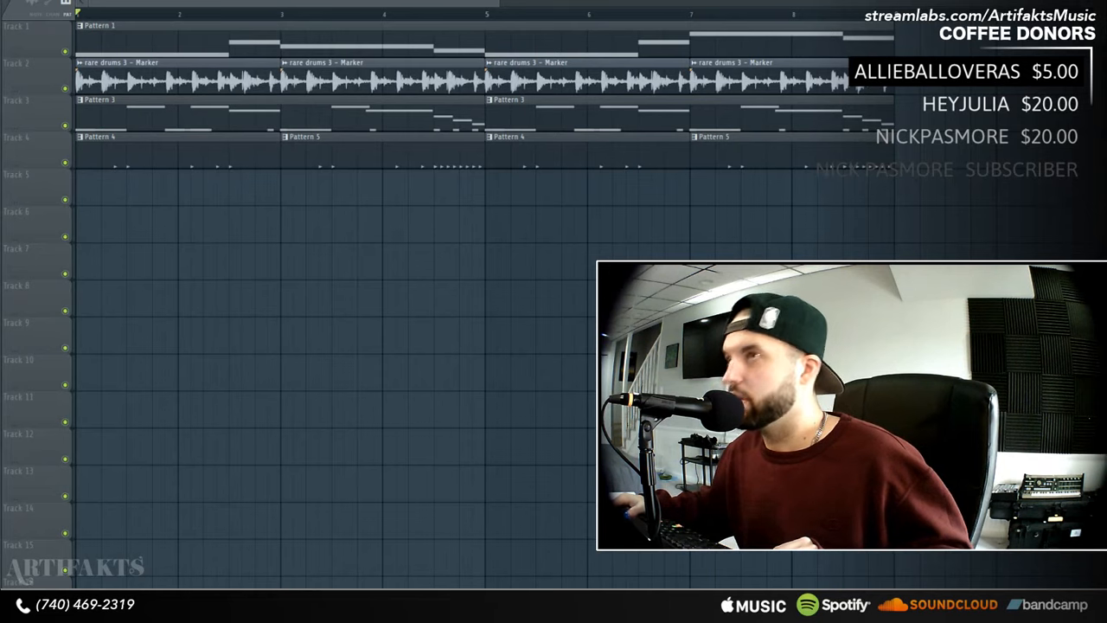
- Add three KBH_sn...ad_07 hits to Pattern 4, one late in bar 1 and two late in bar 2, panned left, right and left
{"action": "key", "text": "F6"}
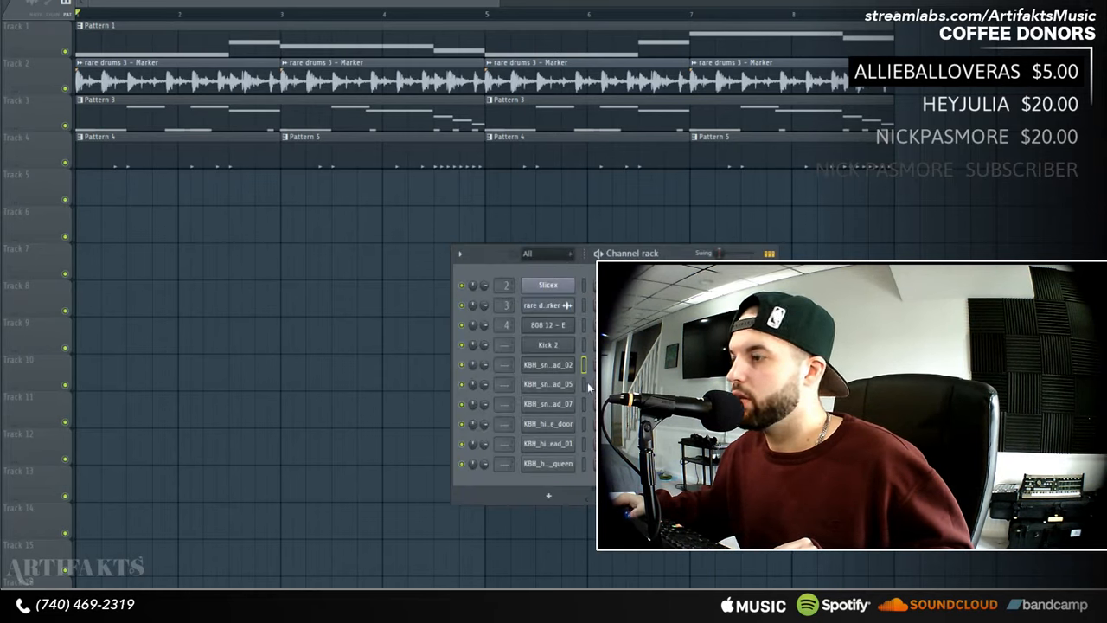
{"action": "left_click", "coordinate": [585, 386]}
{"action": "left_click", "coordinate": [585, 423]}
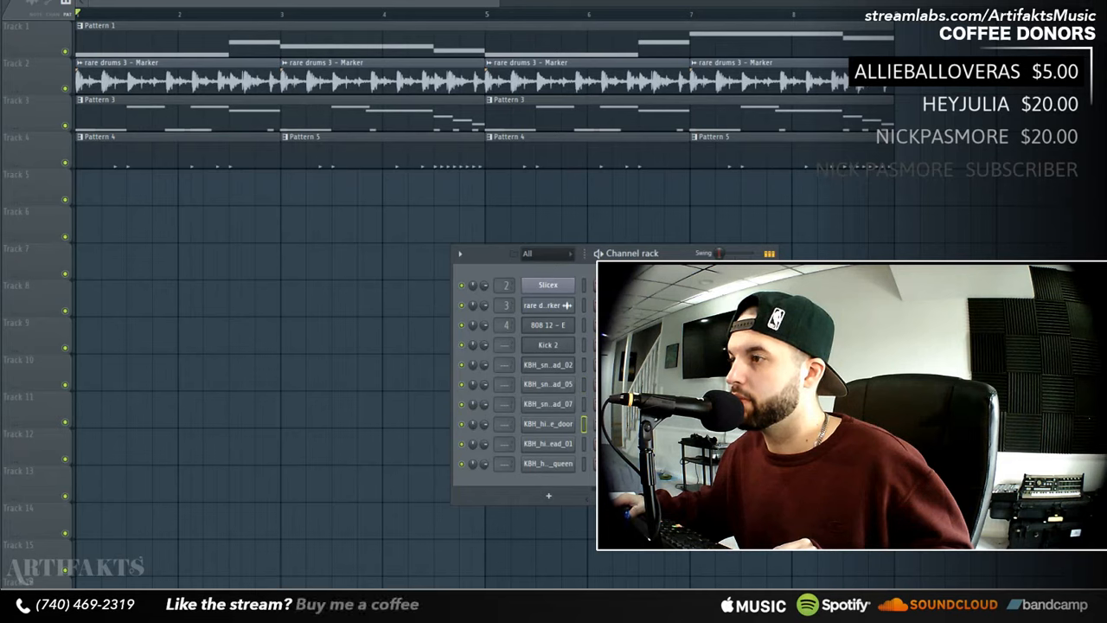
{"action": "left_click", "coordinate": [584, 403]}
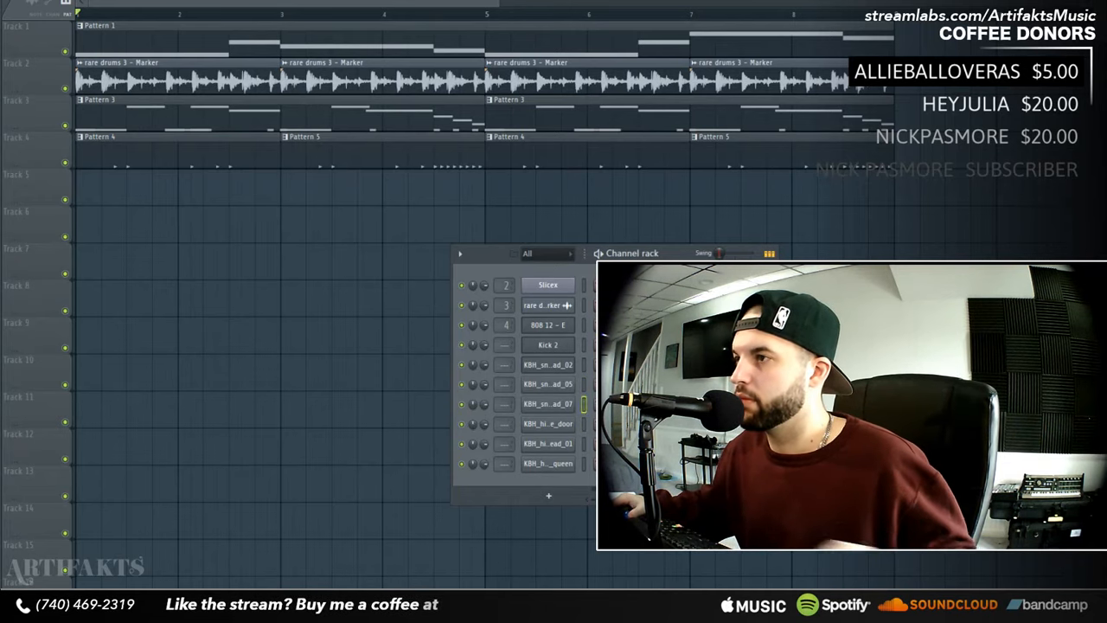
{"action": "key", "text": "space"}
{"action": "key", "text": "space"}
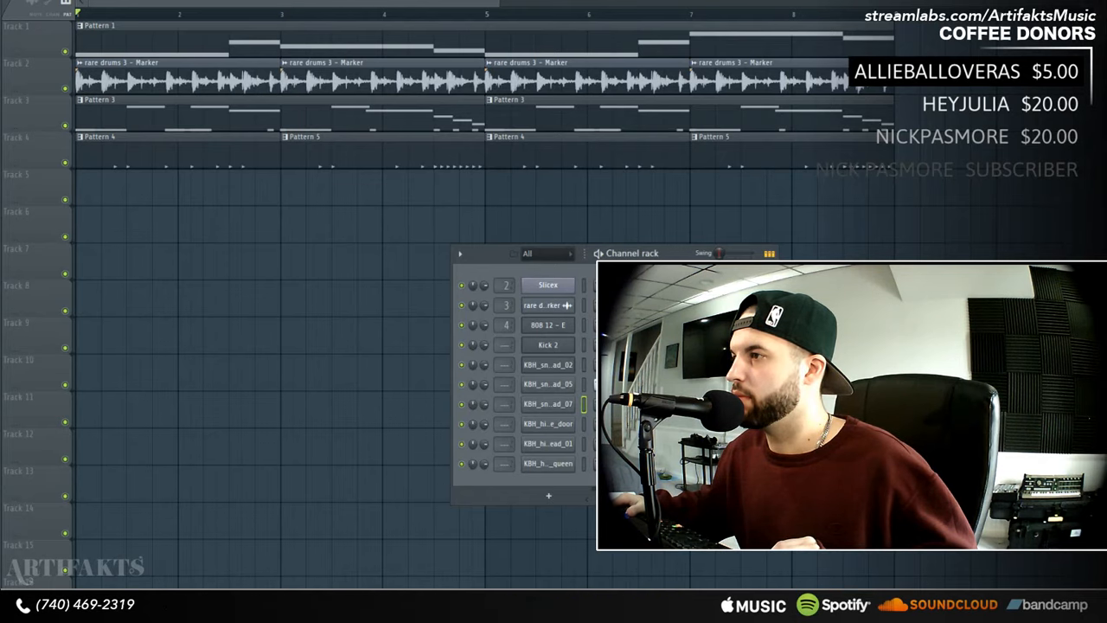
{"action": "left_click", "coordinate": [582, 404]}
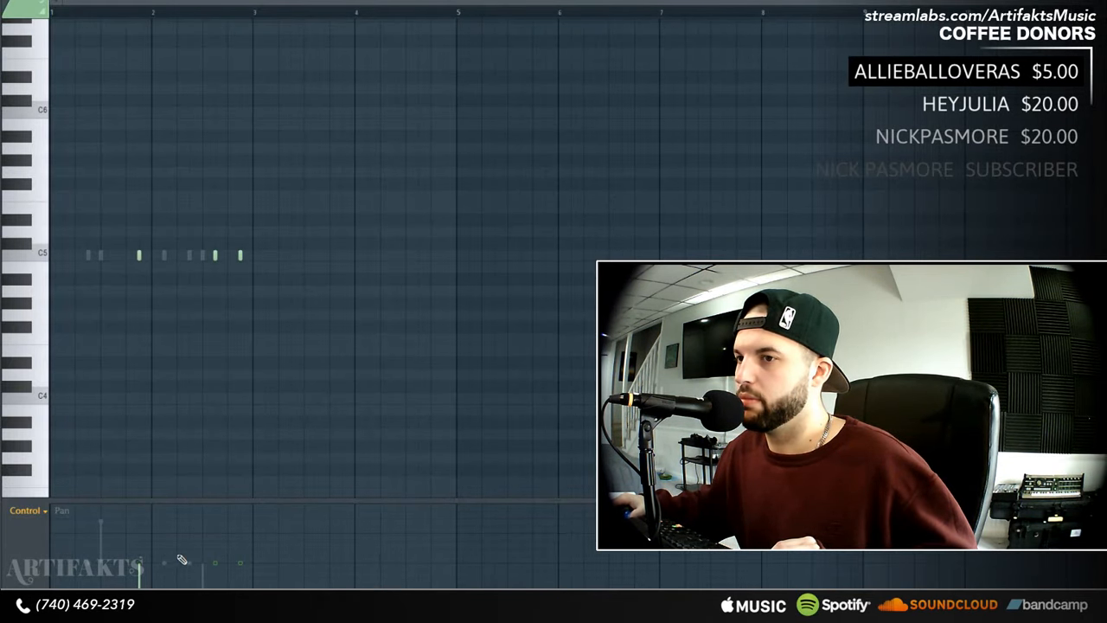
{"action": "left_click", "coordinate": [214, 517]}
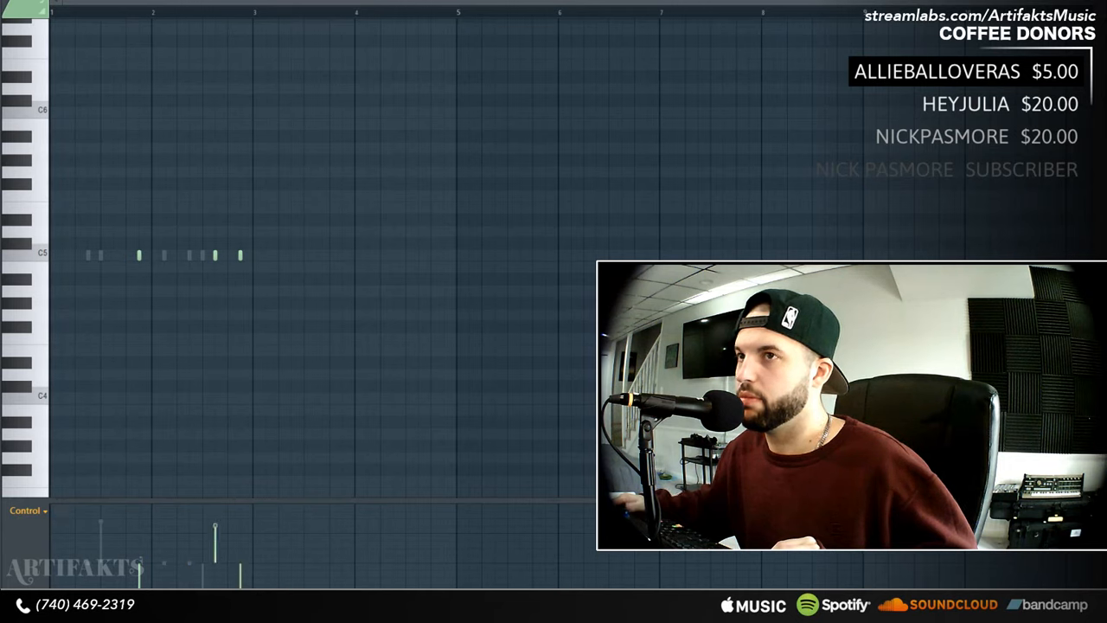
- Add two KBH_sn...ad_07 hits in the second half of bar 1 in Pattern 5 and pan the first one right
{"action": "scroll", "coordinate": [330, 3], "scroll_direction": "down", "scroll_amount": 1}
{"action": "scroll", "coordinate": [330, 3], "scroll_direction": "up", "scroll_amount": 2}
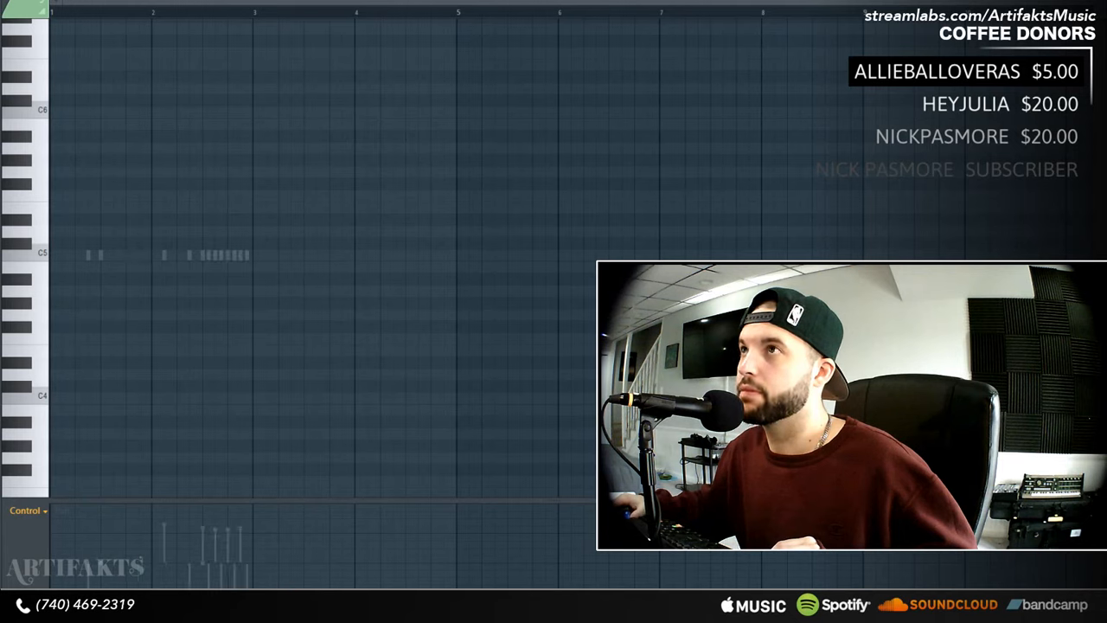
{"action": "key", "text": "F6"}
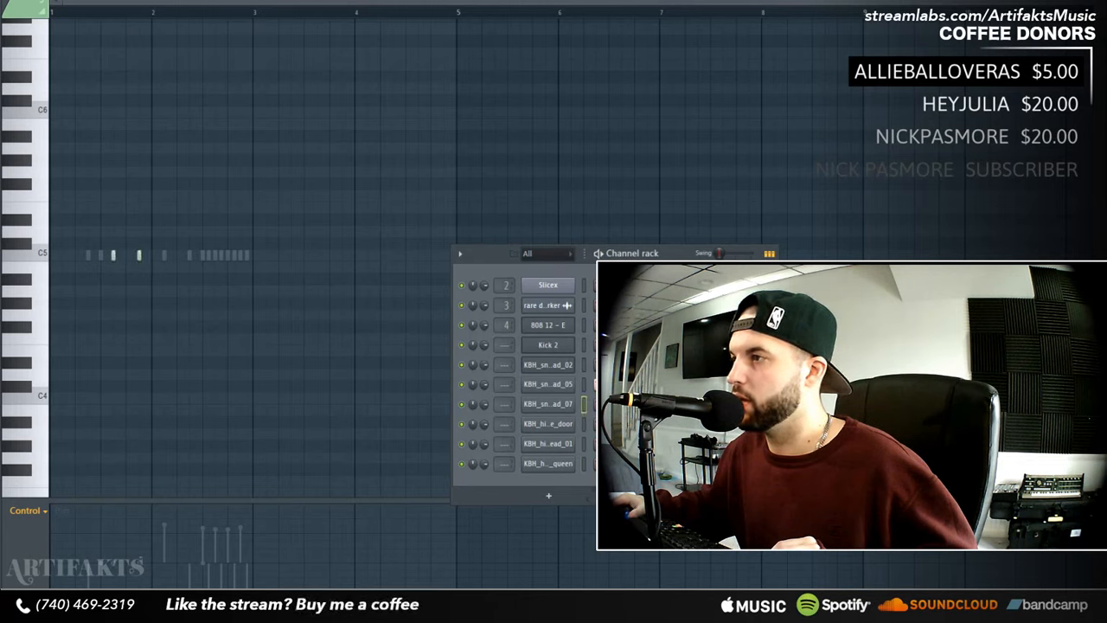
{"action": "left_click_drag", "start_coordinate": [117, 540], "coordinate": [118, 529]}
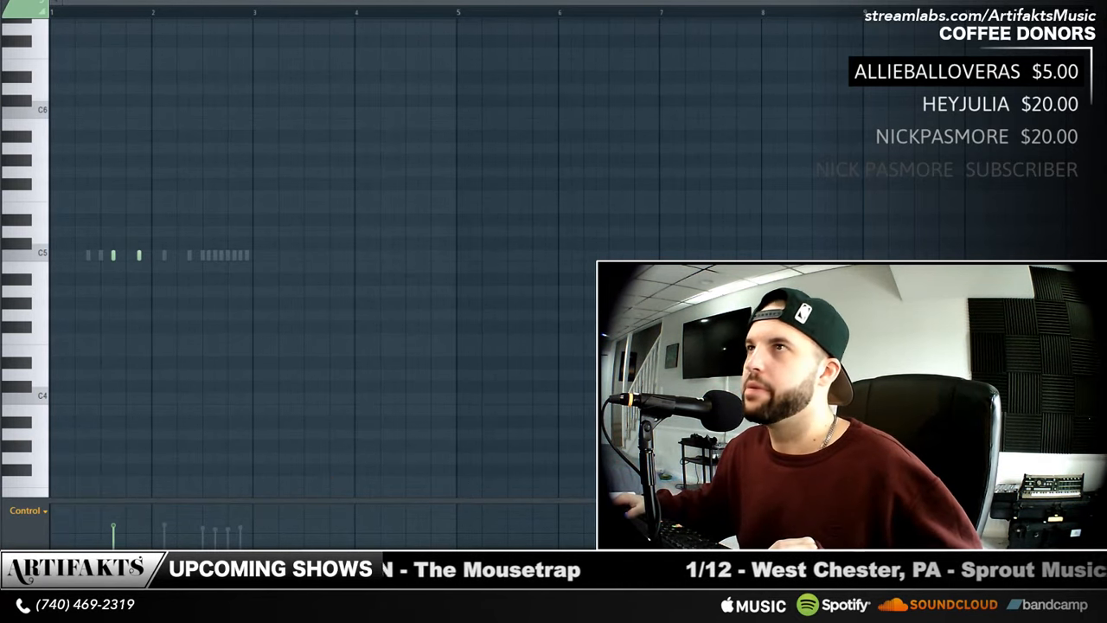
{"action": "key", "text": "F5"}
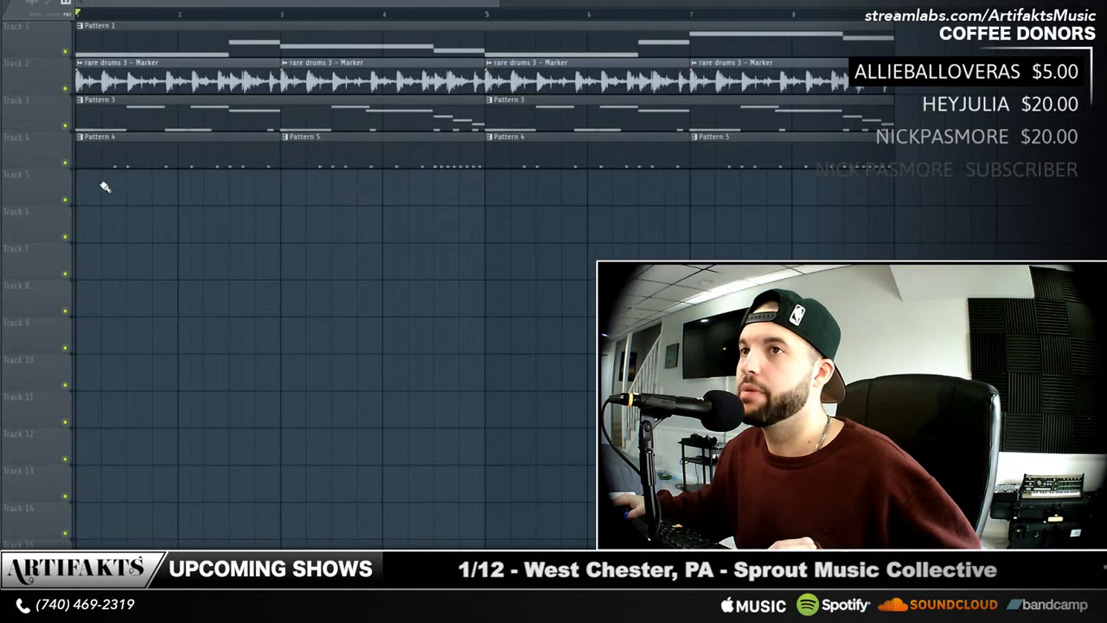
- Select the channels from Kick 2 through the open hi-hat and route them to consecutive mixer tracks starting at Insert 5
{"action": "key", "text": "F6"}
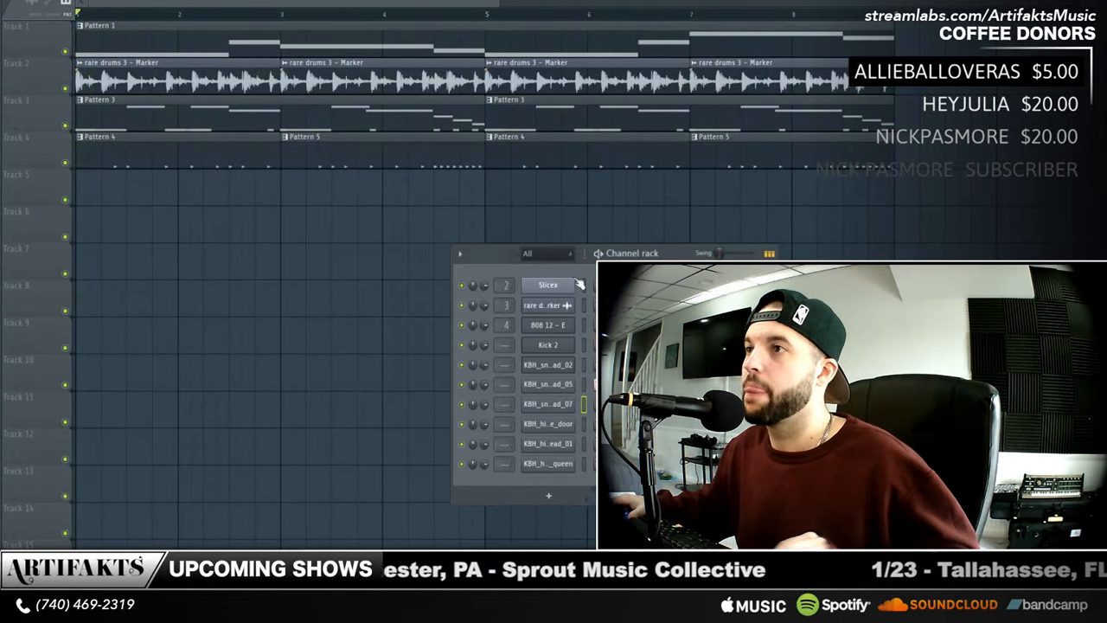
{"action": "left_click", "coordinate": [584, 344]}
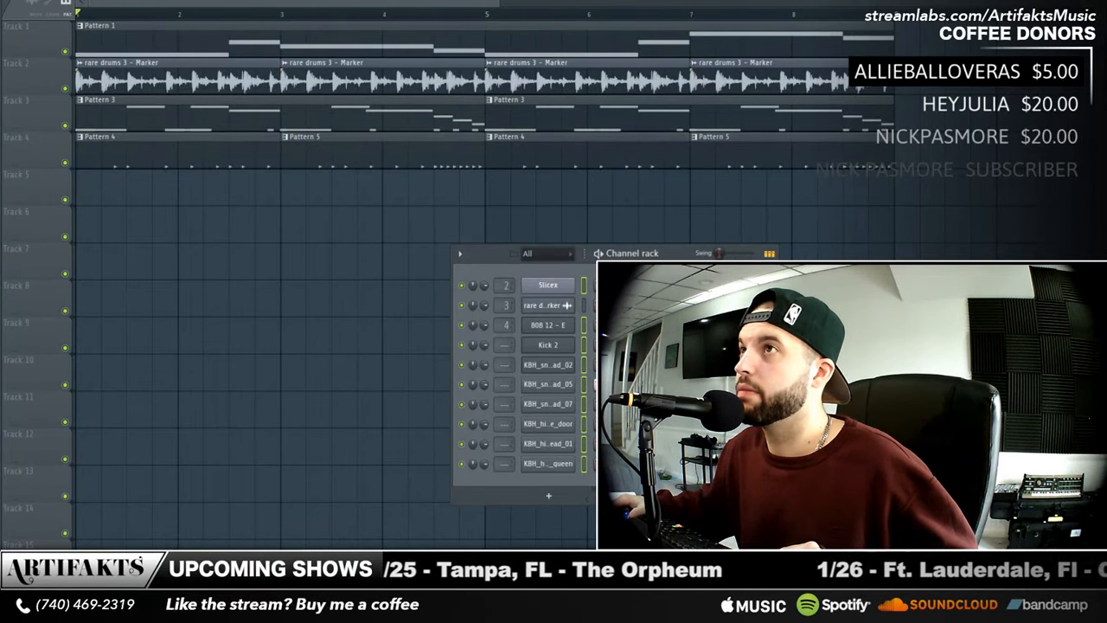
{"action": "key", "text": "F9"}
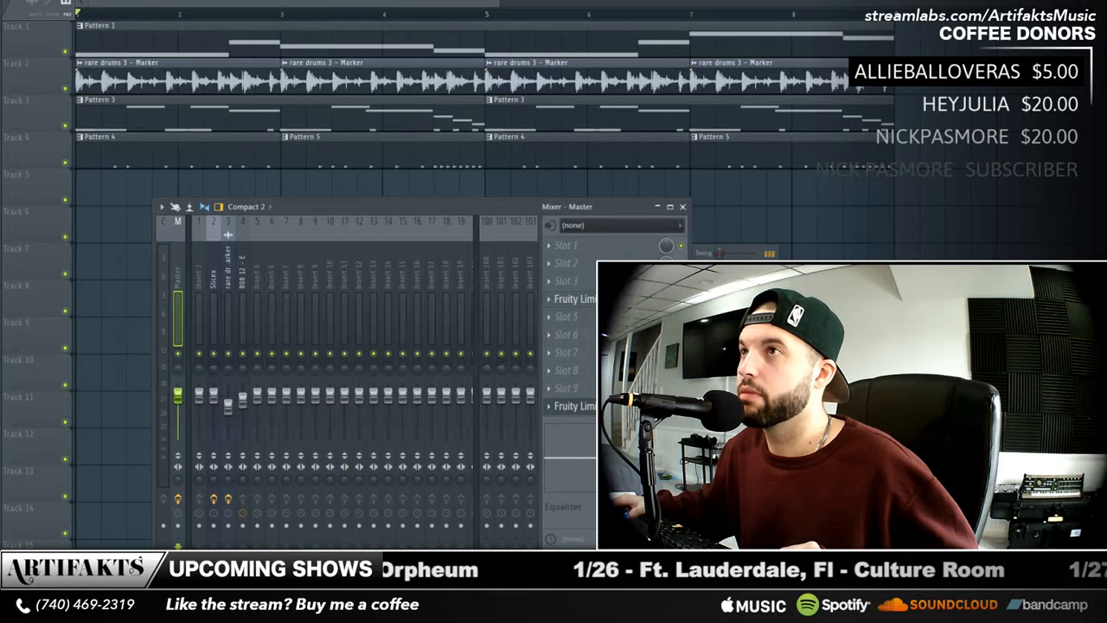
{"action": "key", "text": "F6"}
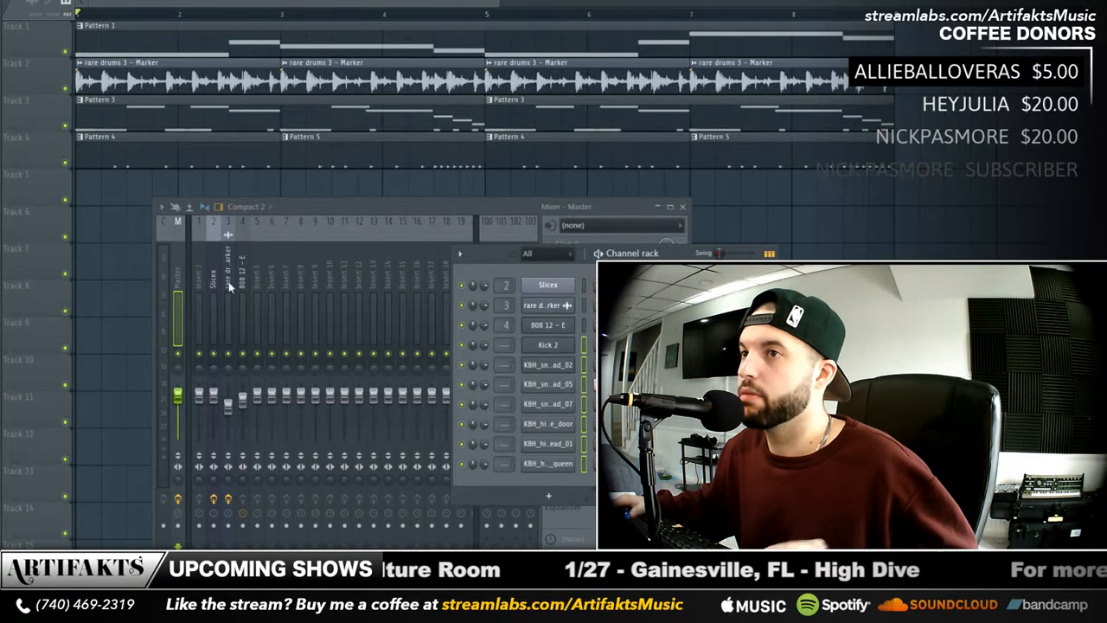
{"action": "right_click", "coordinate": [259, 284]}
{"action": "mouse_move", "coordinate": [359, 324]}
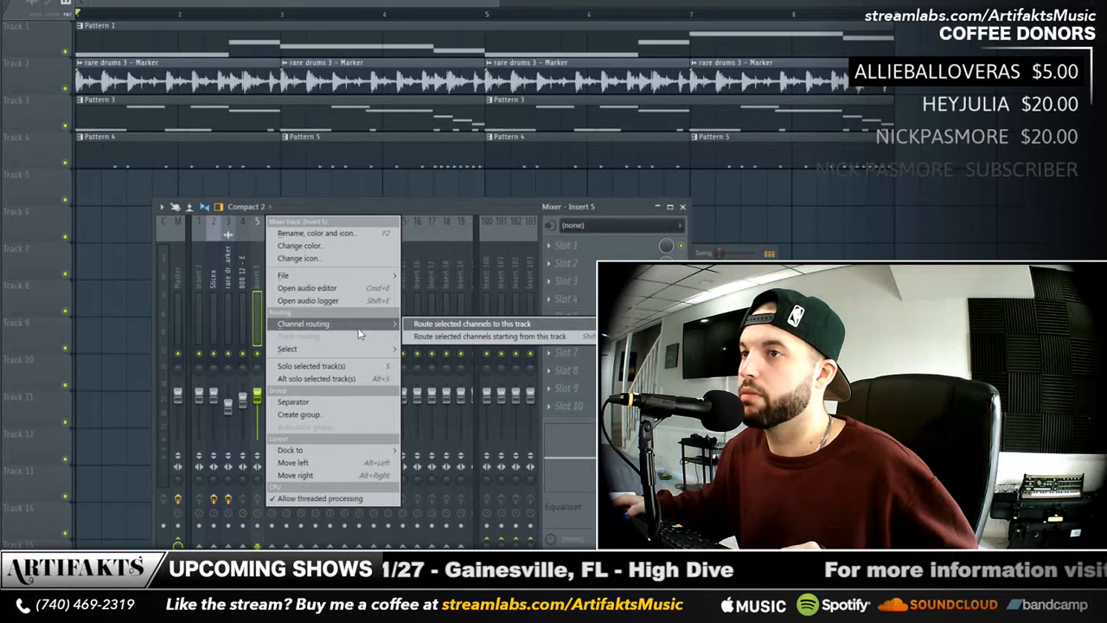
{"action": "left_click", "coordinate": [463, 338]}
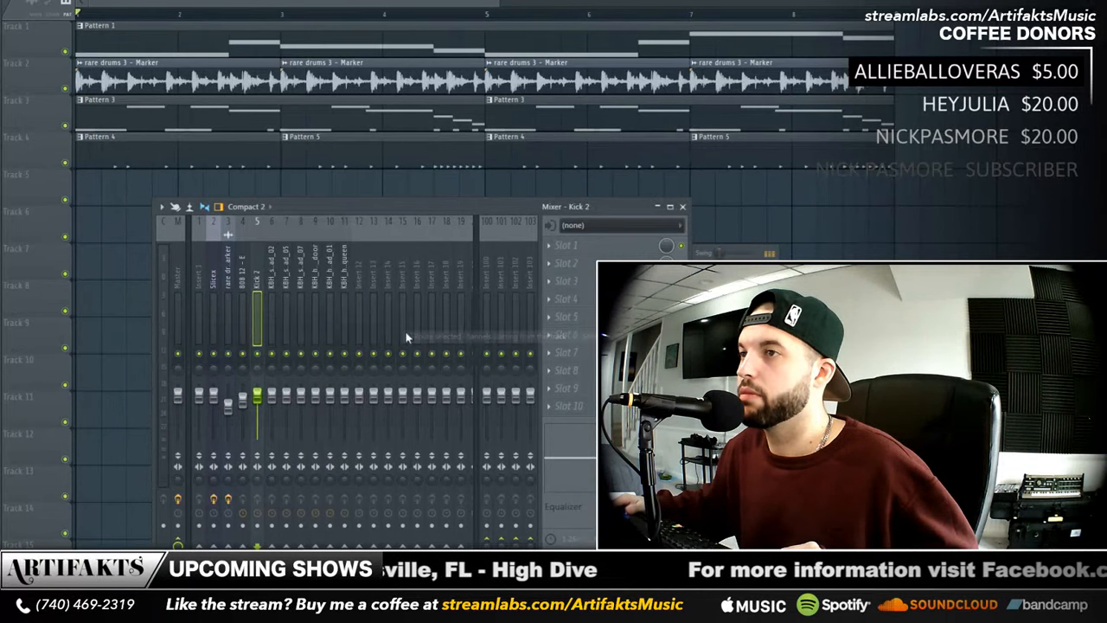
- Insert Fruity parametric EQ 2 on the Kick 2 track, cut band 3 with a changed order, and cut band 4 near 880 Hz
{"action": "left_click", "coordinate": [564, 250]}
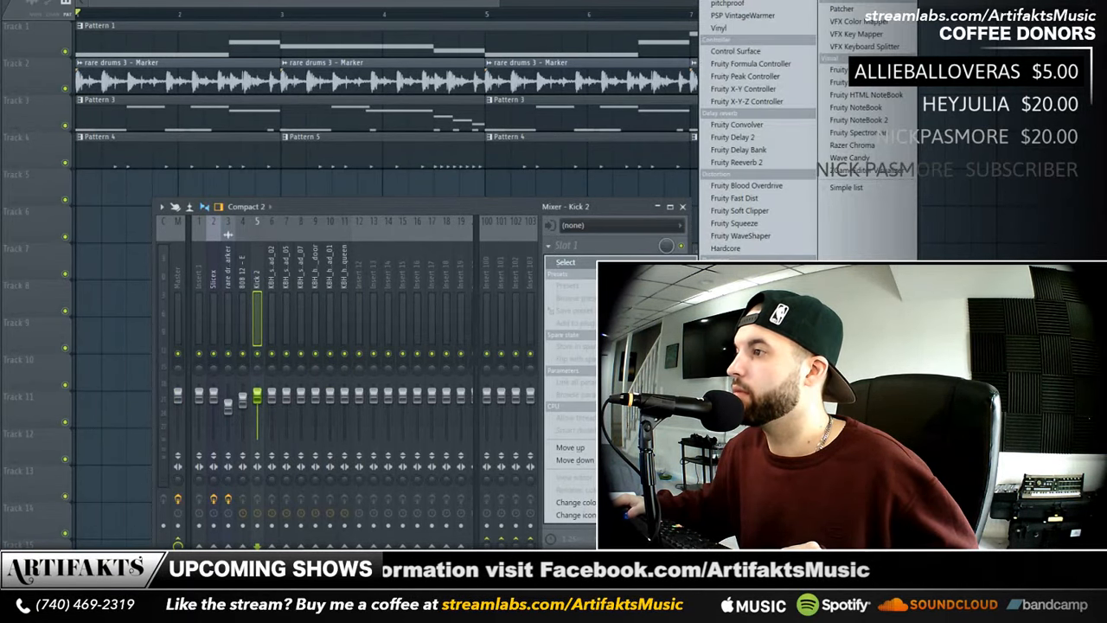
{"action": "left_click", "coordinate": [751, 434]}
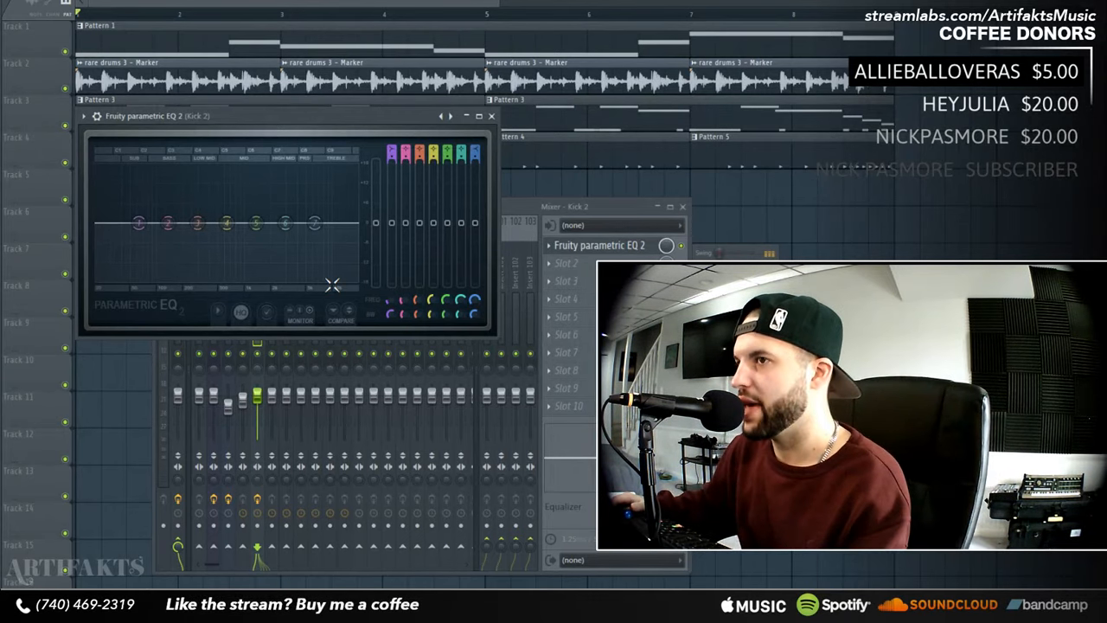
{"action": "mouse_move", "coordinate": [199, 233]}
{"action": "left_mouse_down"}
{"action": "mouse_move", "coordinate": [194, 251]}
{"action": "mouse_move", "coordinate": [196, 239]}
{"action": "left_mouse_up"}
{"action": "right_click", "coordinate": [196, 243]}
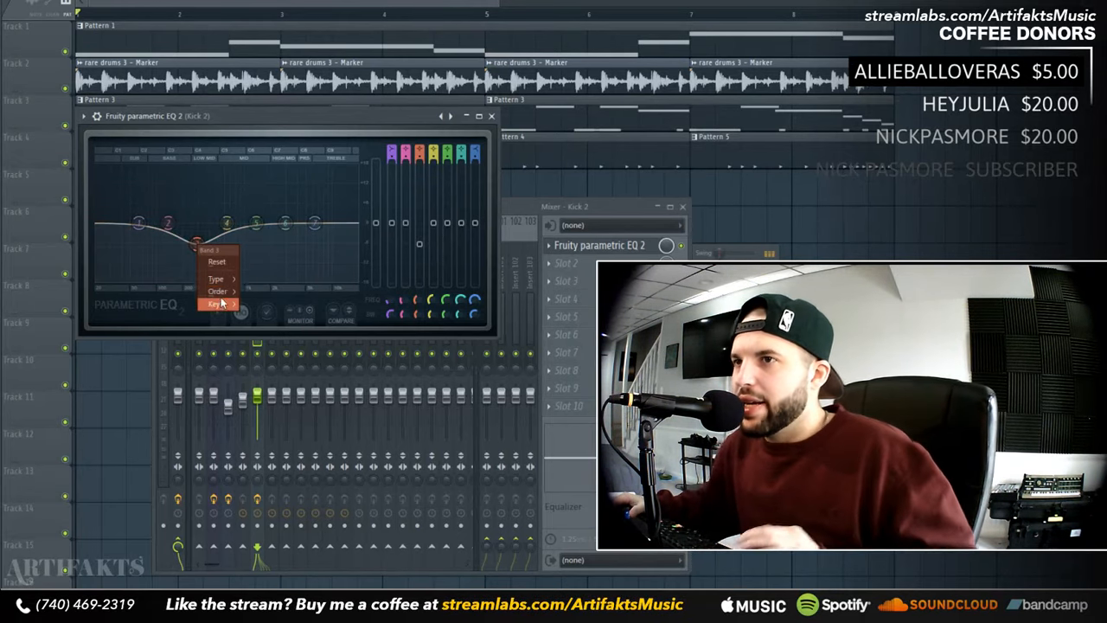
{"action": "mouse_move", "coordinate": [218, 292]}
{"action": "left_click", "coordinate": [268, 321]}
{"action": "left_click_drag", "start_coordinate": [199, 244], "coordinate": [239, 245]}
{"action": "key", "text": "space"}
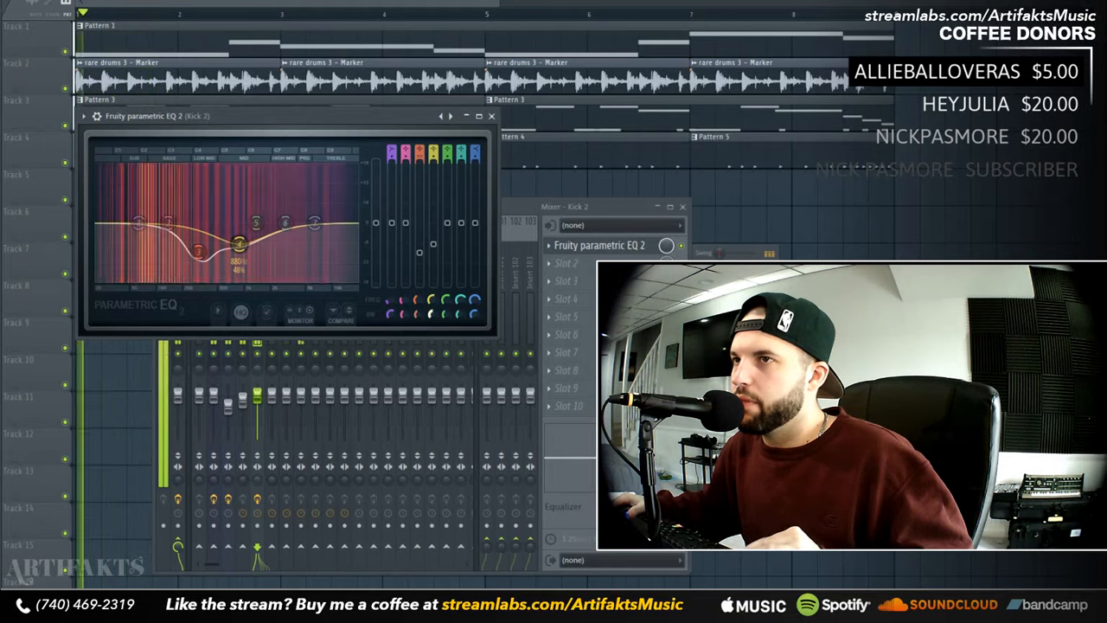
- Cut band 6 slightly in the kick's EQ, adjust its bandwidth, close the EQ and play the arrangement briefly
{"action": "key", "text": "space"}
{"action": "left_click_drag", "start_coordinate": [285, 223], "coordinate": [281, 235]}
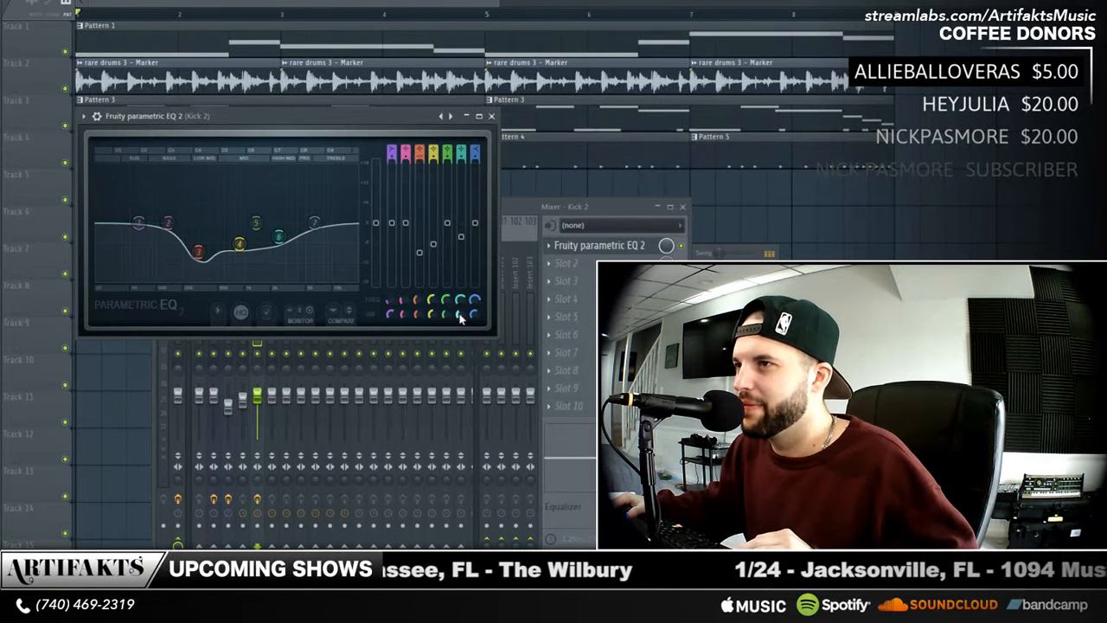
{"action": "left_click_drag", "start_coordinate": [461, 314], "coordinate": [461, 307]}
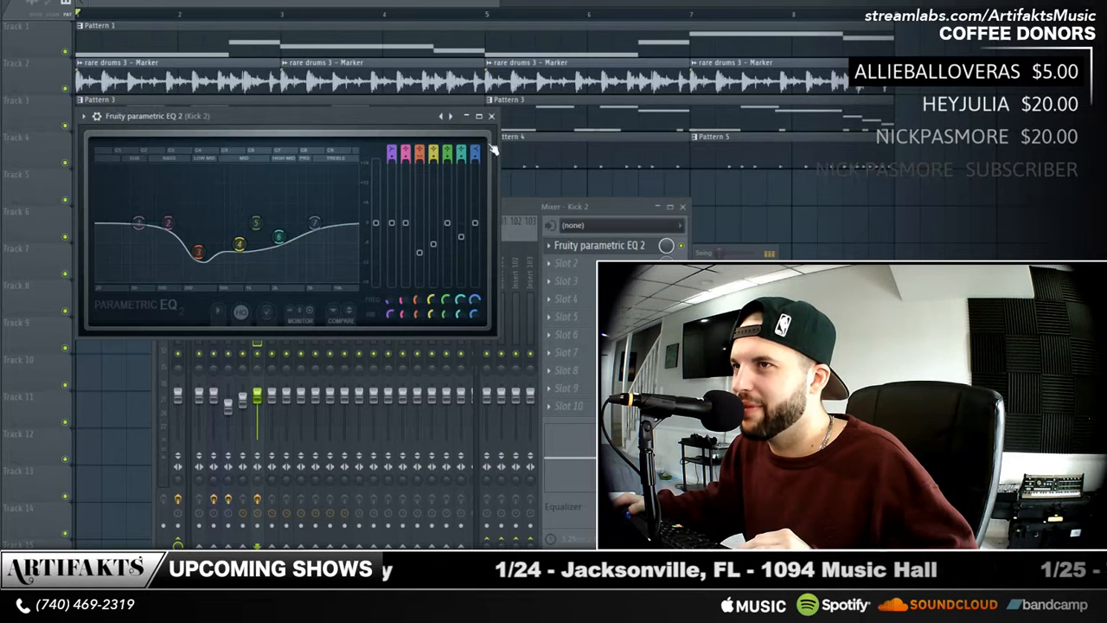
{"action": "left_click", "coordinate": [491, 115]}
{"action": "key", "text": "space"}
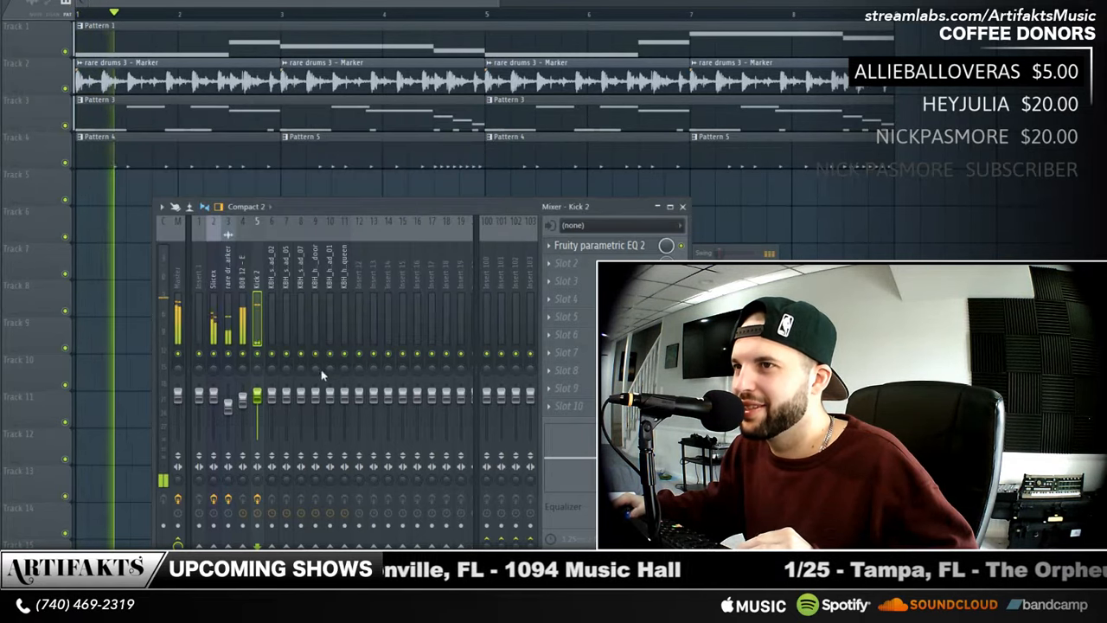
{"action": "key", "text": "space"}
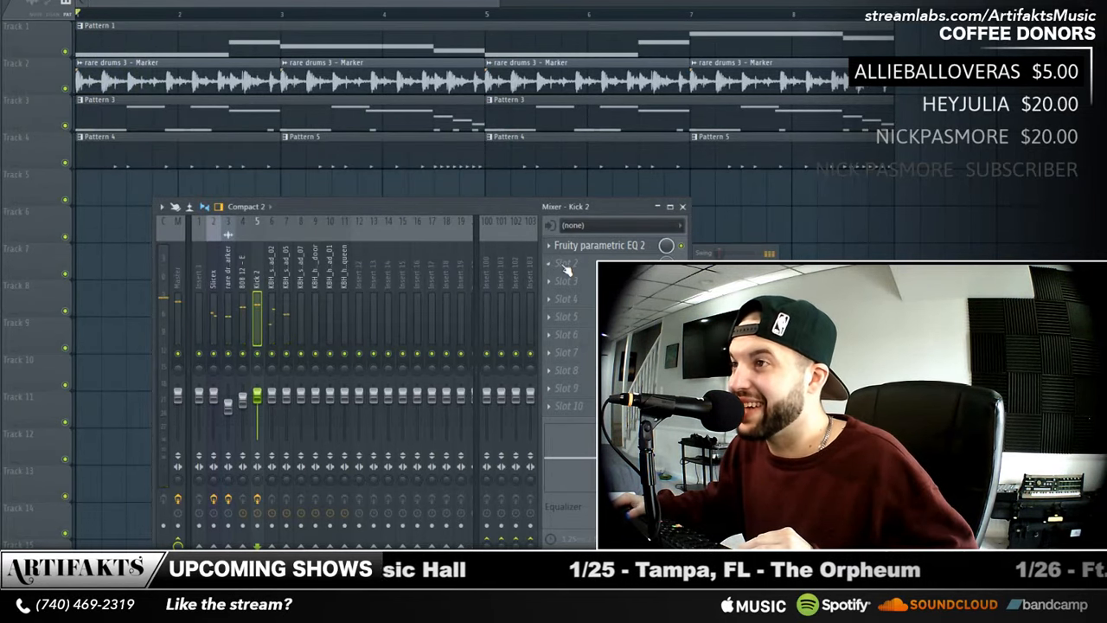
- Insert LoudMax in the second effect slot of the Kick 2 track and set its output to -8.0 dB
{"action": "left_click", "coordinate": [552, 264]}
{"action": "left_click", "coordinate": [770, 193]}
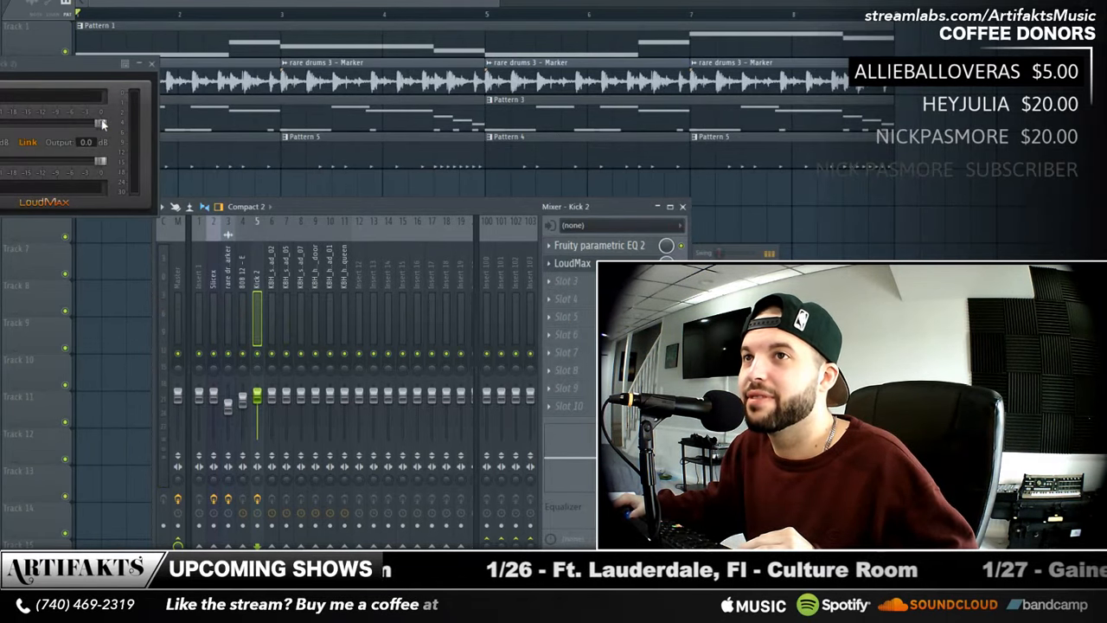
{"action": "left_click_drag", "start_coordinate": [102, 124], "coordinate": [60, 120]}
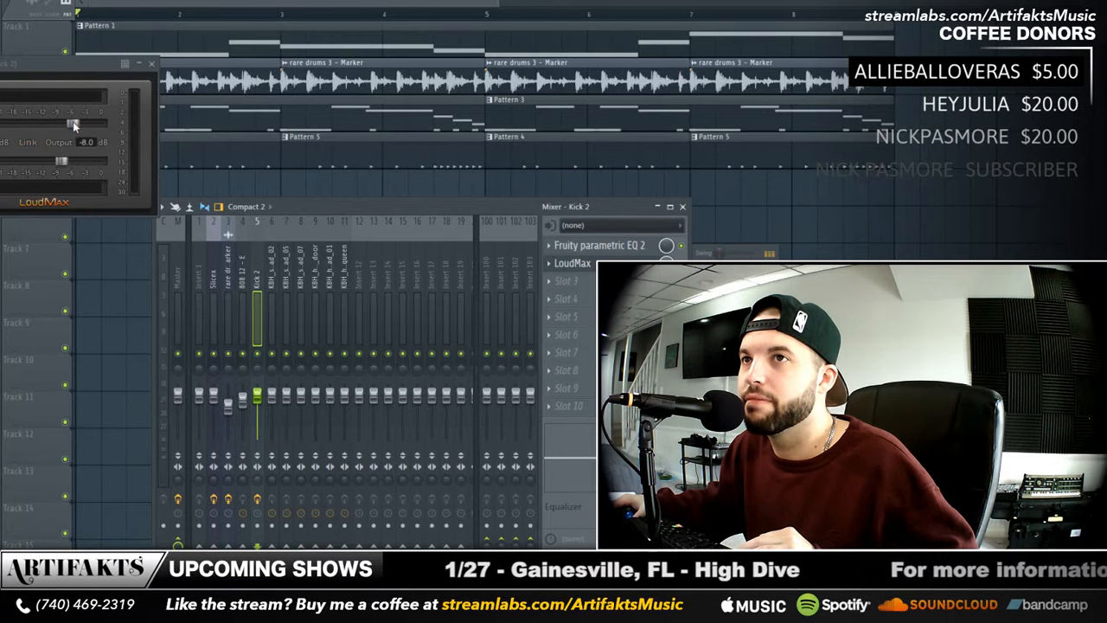
- Lower the mixer levels of 808 12 - E and the bighead_05 and bighead_07 snares while the arrangement plays
{"action": "key", "text": "space"}
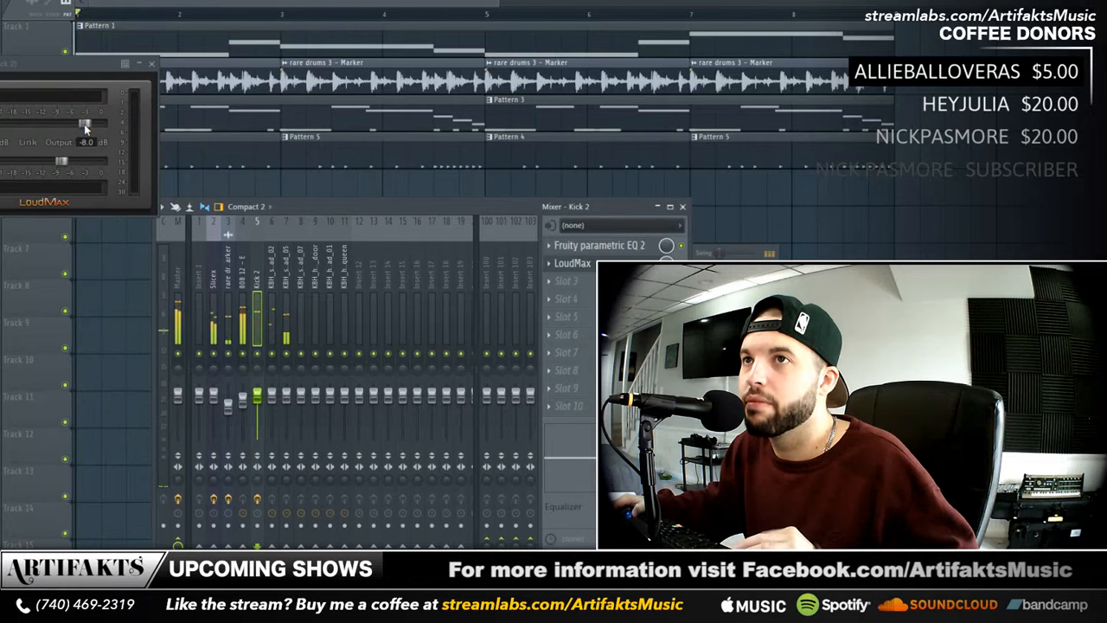
{"action": "left_click", "coordinate": [243, 275]}
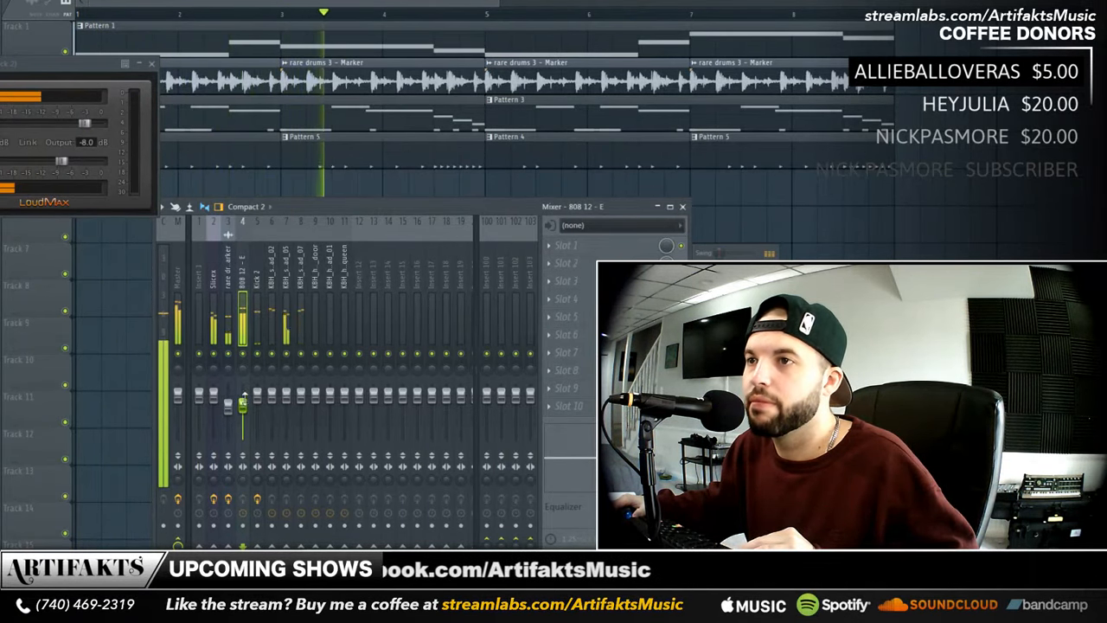
{"action": "left_click_drag", "start_coordinate": [286, 395], "coordinate": [301, 403]}
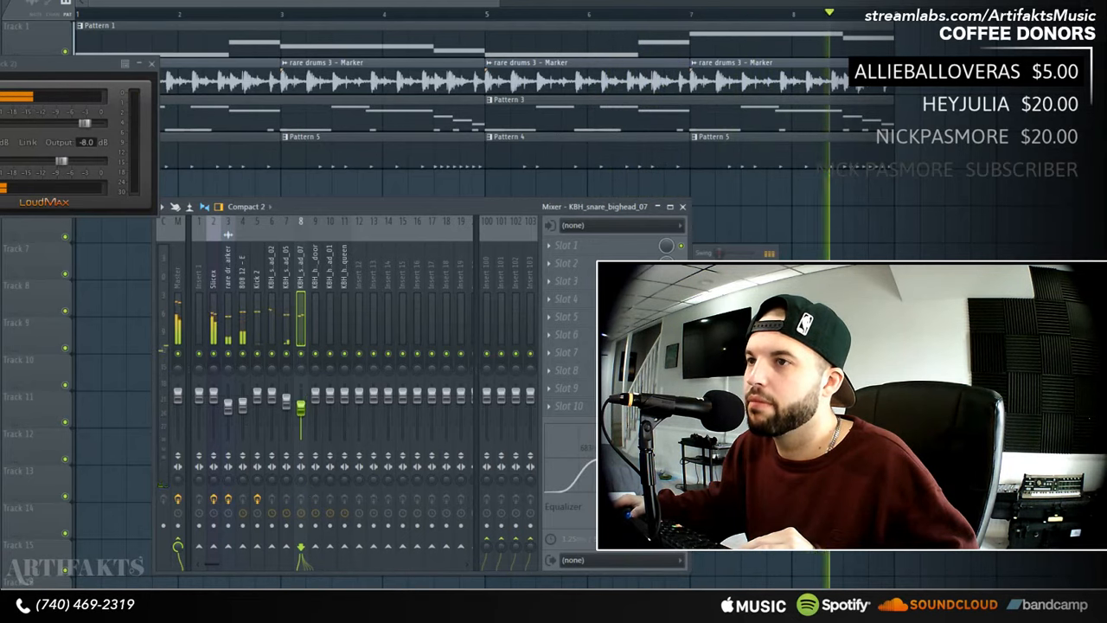
{"action": "mouse_move", "coordinate": [301, 404]}
{"action": "left_mouse_down"}
{"action": "mouse_move", "coordinate": [301, 421]}
{"action": "mouse_move", "coordinate": [287, 405]}
{"action": "left_mouse_up"}
{"action": "left_click", "coordinate": [271, 393]}
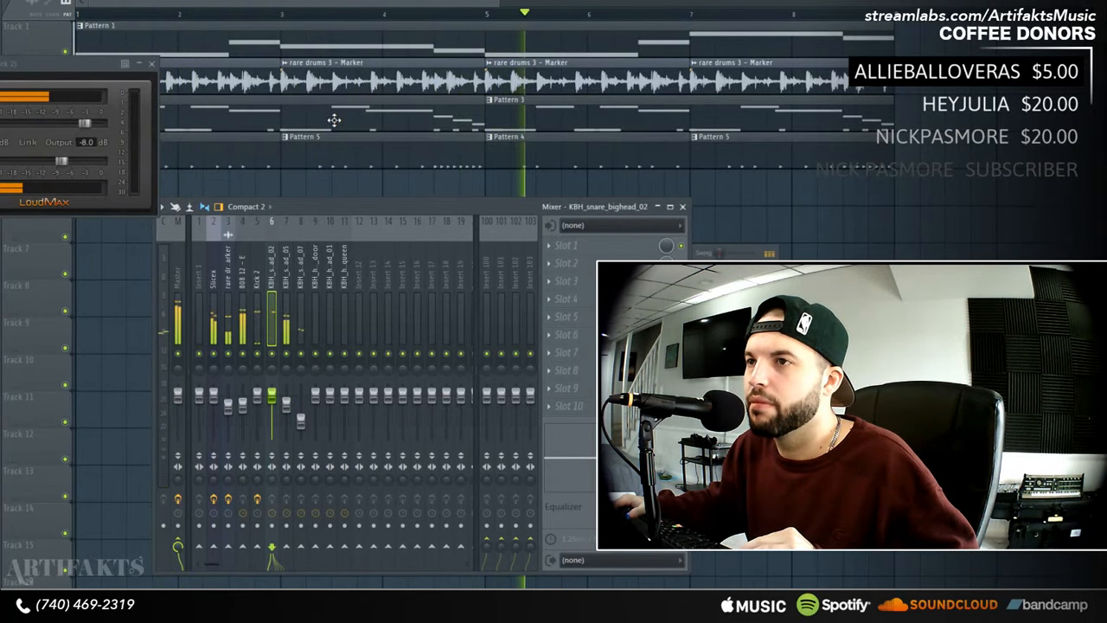
{"action": "key", "text": "space"}
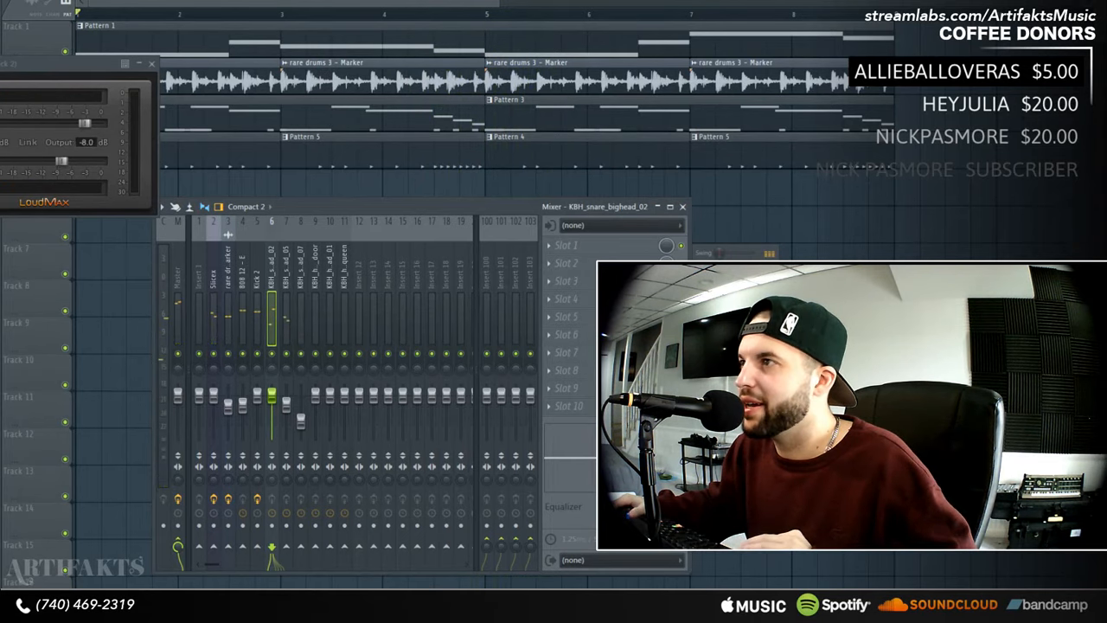
- Check the KBH_snare_bighead_02 notes in the piano roll and return to the playlist
{"action": "key", "text": "F6"}
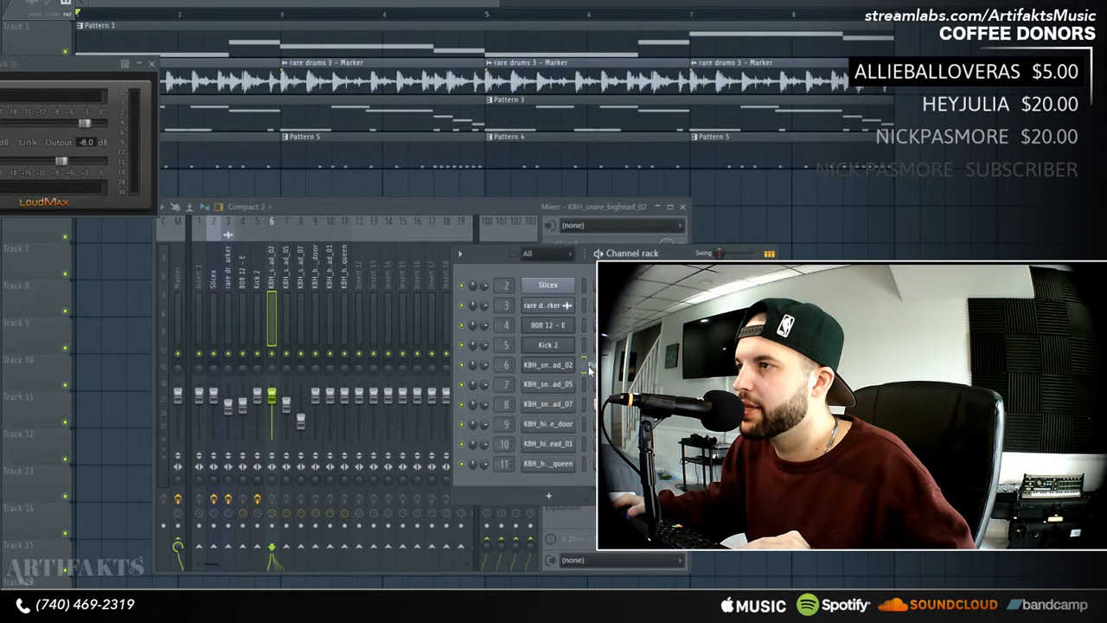
{"action": "key", "text": "F7"}
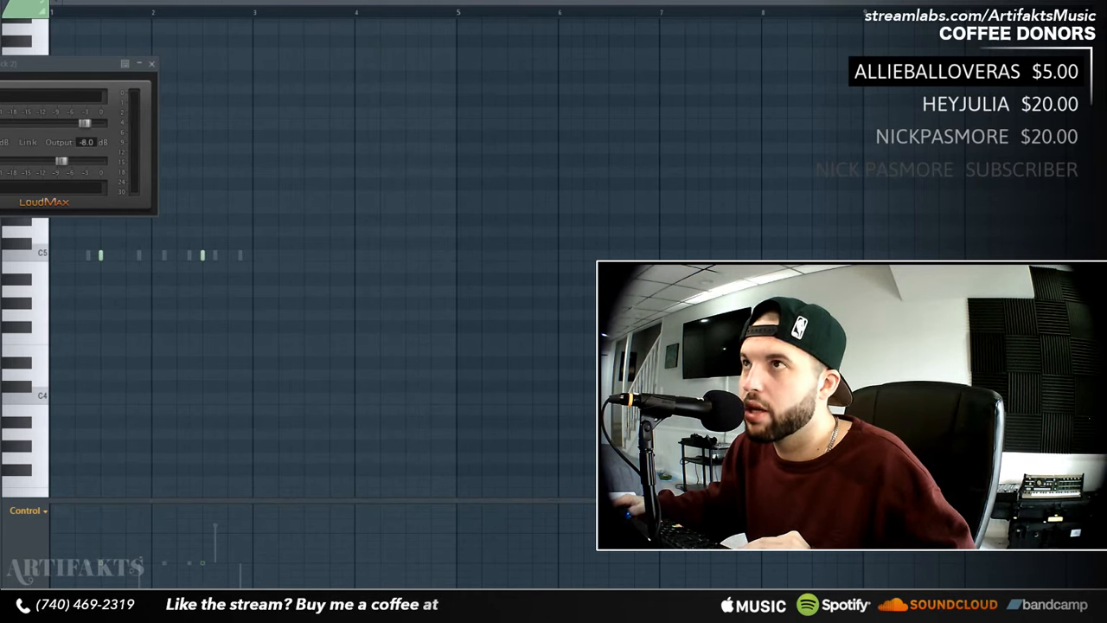
{"action": "key", "text": "F5"}
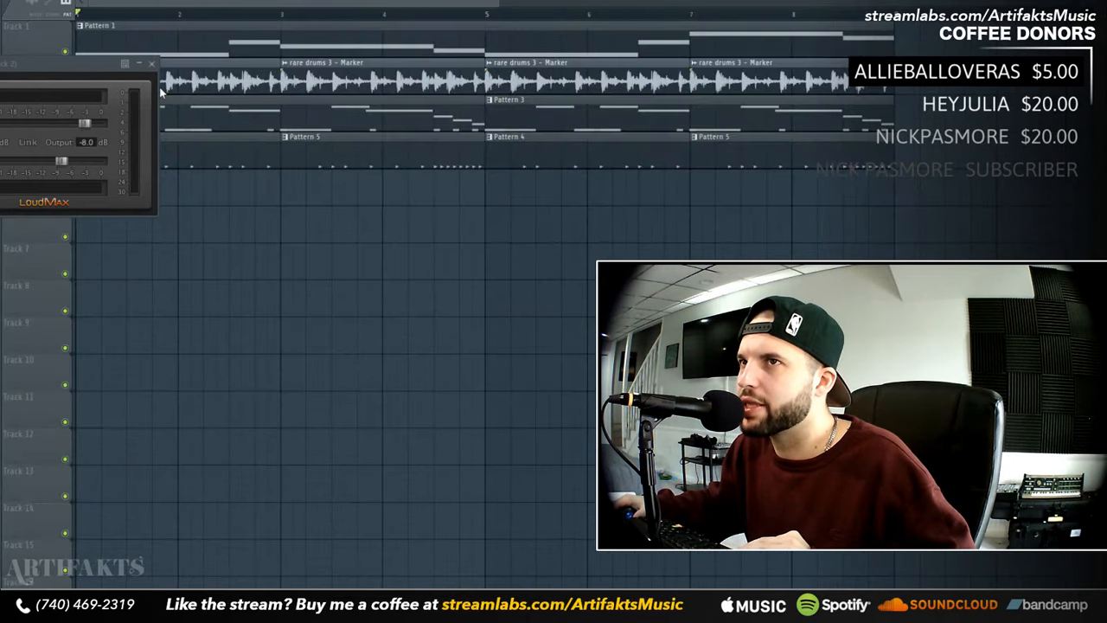
{"action": "key", "text": "F7"}
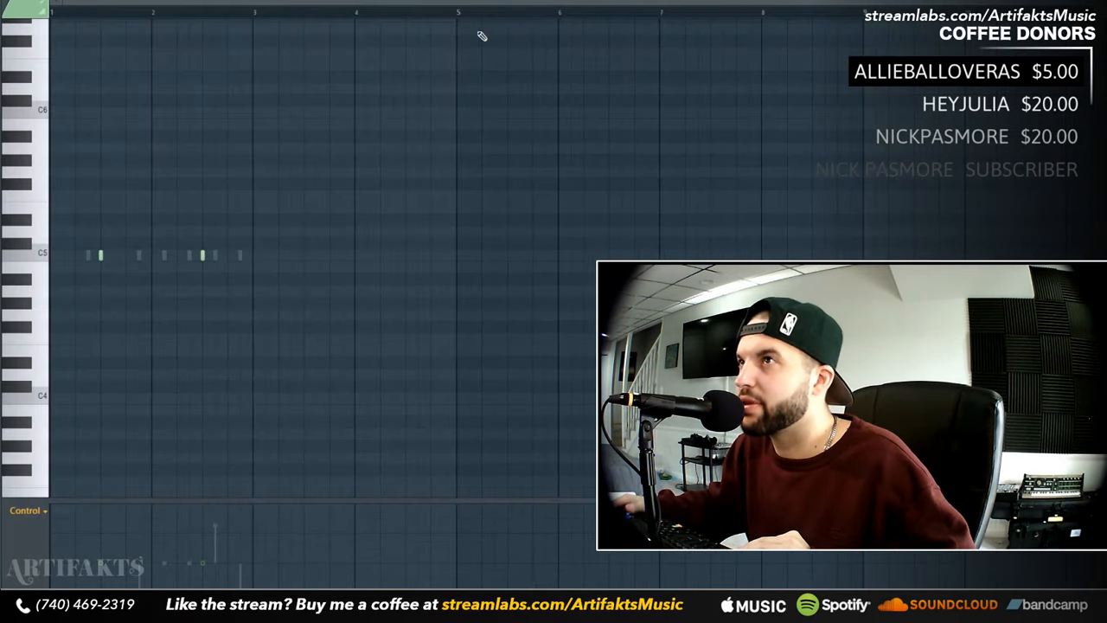
{"action": "key", "text": "F5"}
- Fill every fourth step of KBH_hi...e_door in Pattern 6, paint it across bars 1 to 8 on Track 5 and play it back
{"action": "key", "text": "F6"}
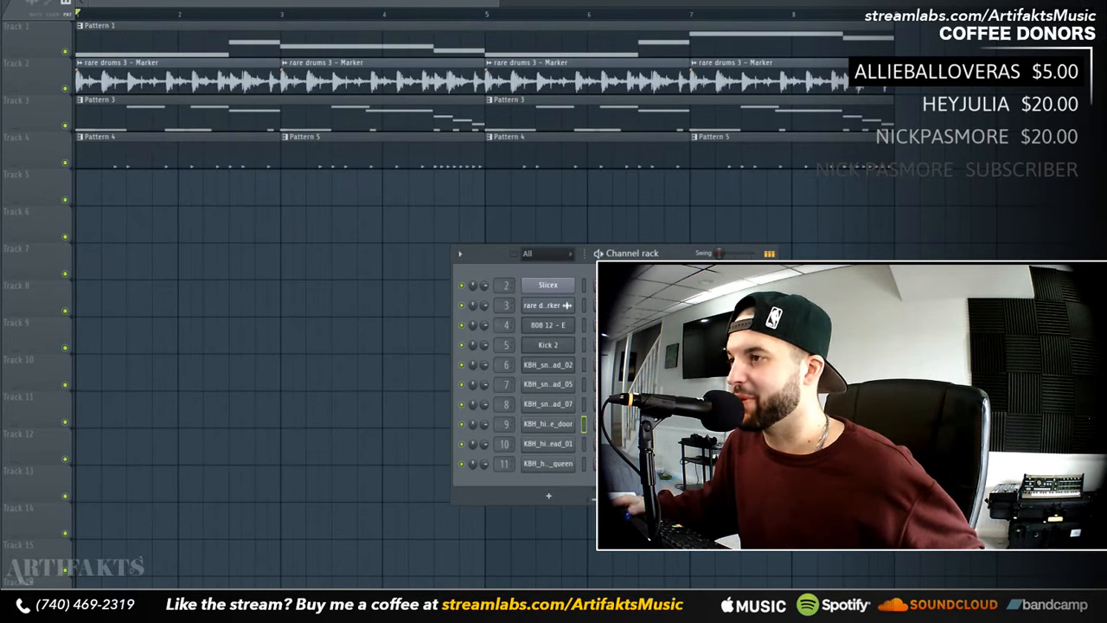
{"action": "right_click", "coordinate": [553, 427]}
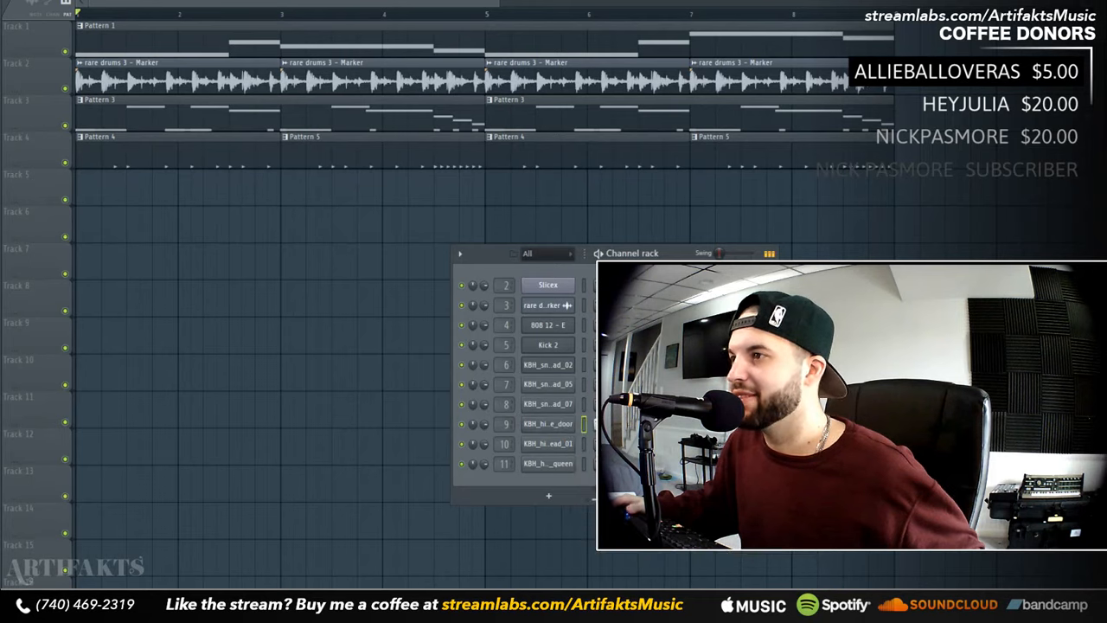
{"action": "left_click", "coordinate": [588, 483]}
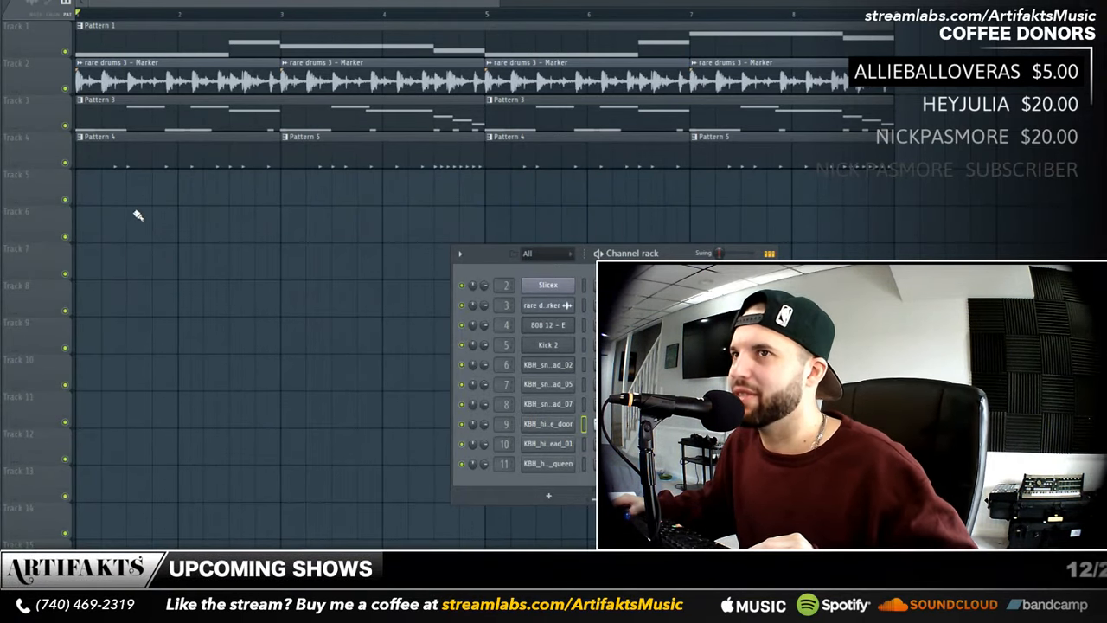
{"action": "mouse_move", "coordinate": [87, 191]}
{"action": "left_mouse_down"}
{"action": "mouse_move", "coordinate": [507, 181]}
{"action": "mouse_move", "coordinate": [897, 193]}
{"action": "left_mouse_up"}
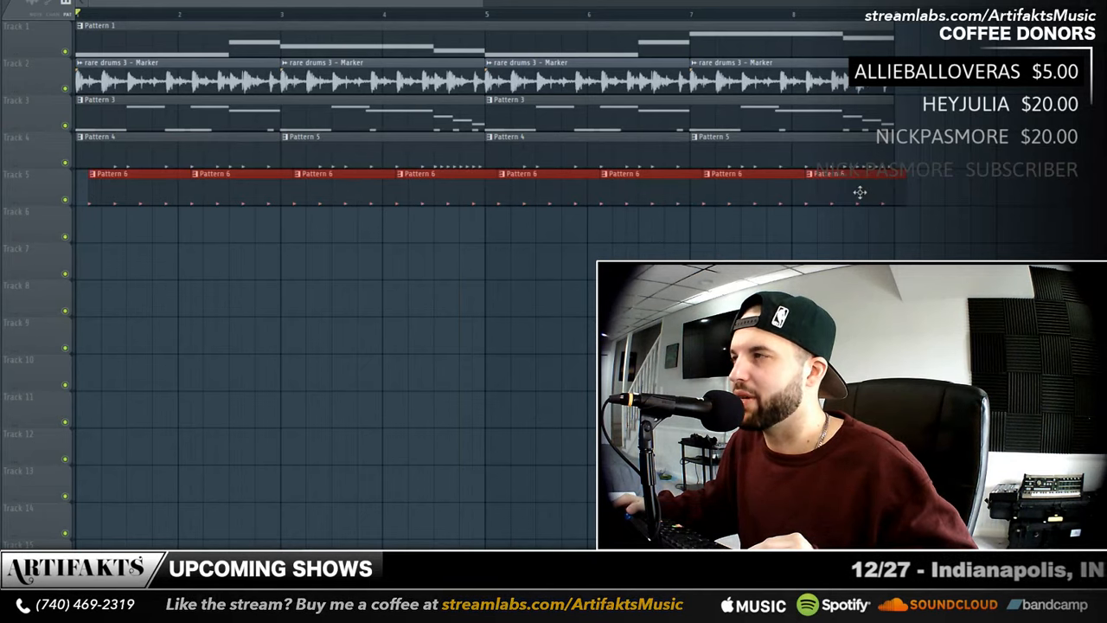
{"action": "key", "text": "space"}
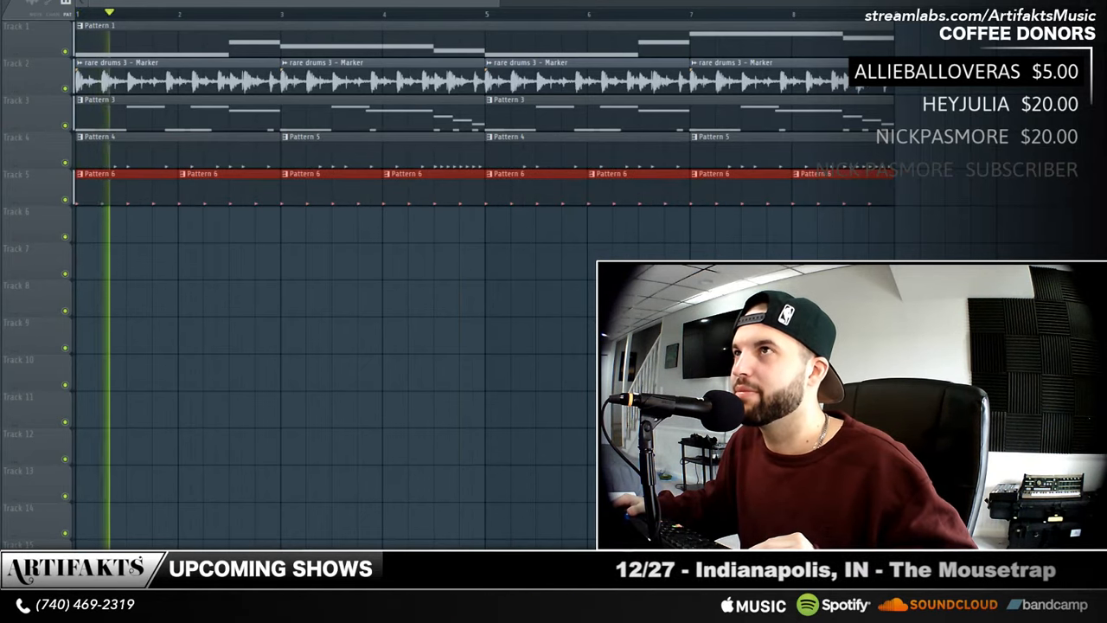
- Edit the step sequences of the KBH_hi...e_door and KBH_hi...ead_01 hi-hats in Pattern 6
{"action": "key", "text": "F6"}
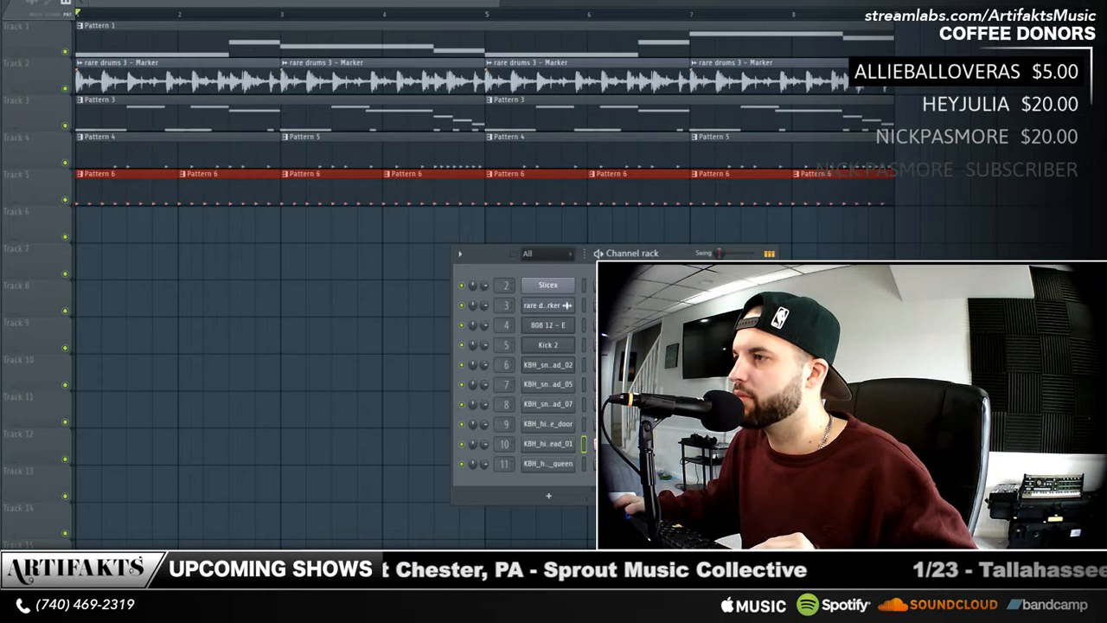
{"action": "right_click", "coordinate": [574, 423]}
{"action": "left_click", "coordinate": [631, 606]}
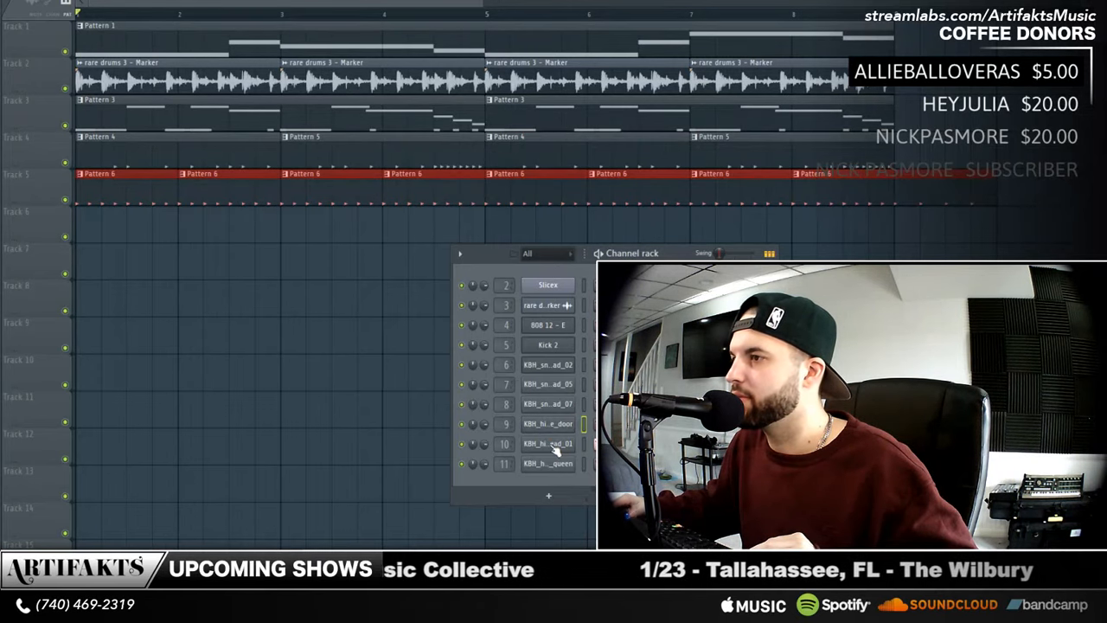
{"action": "right_click", "coordinate": [556, 448]}
{"action": "left_click", "coordinate": [632, 605]}
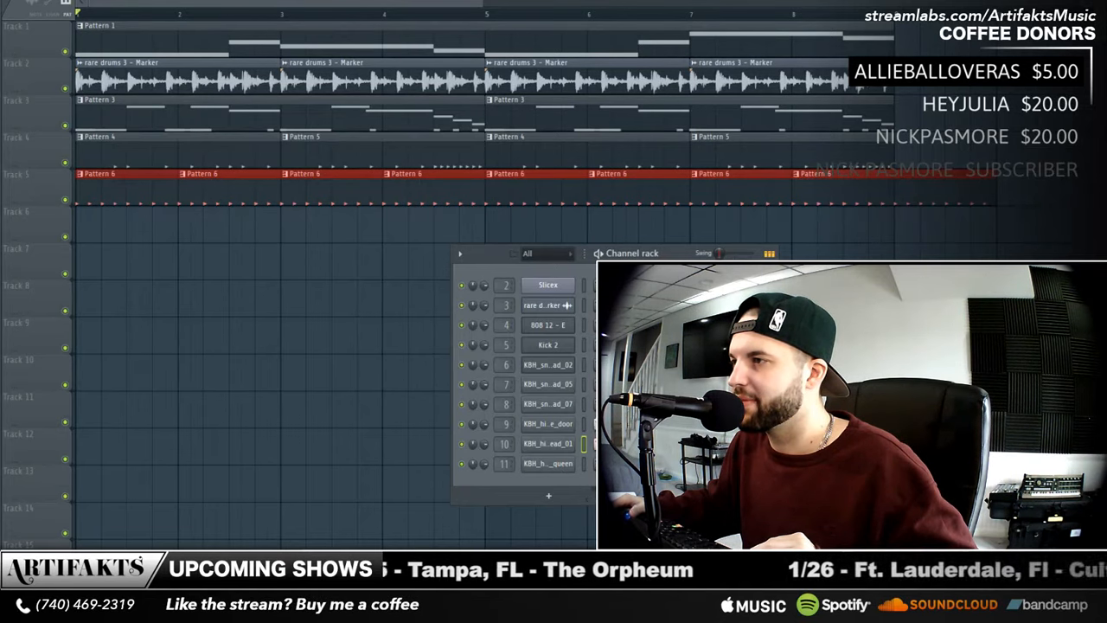
- Set both the Cut and By group numbers of the KBH_hihat_open_prom_queen channel to 2
{"action": "left_click", "coordinate": [554, 464]}
{"action": "left_click", "coordinate": [82, 70]}
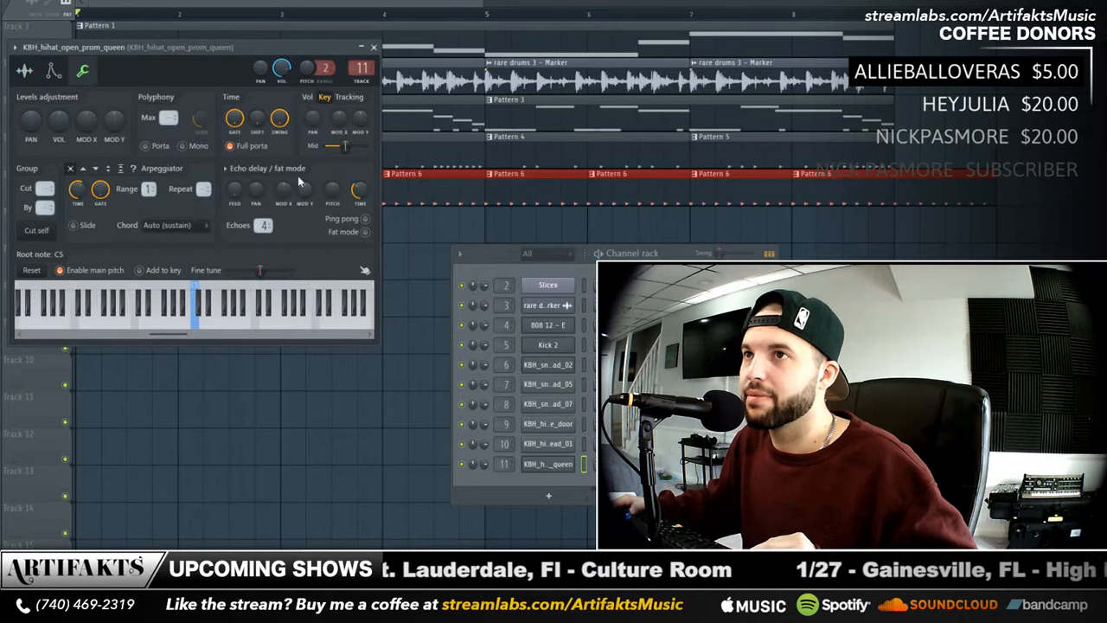
{"action": "left_click", "coordinate": [52, 69]}
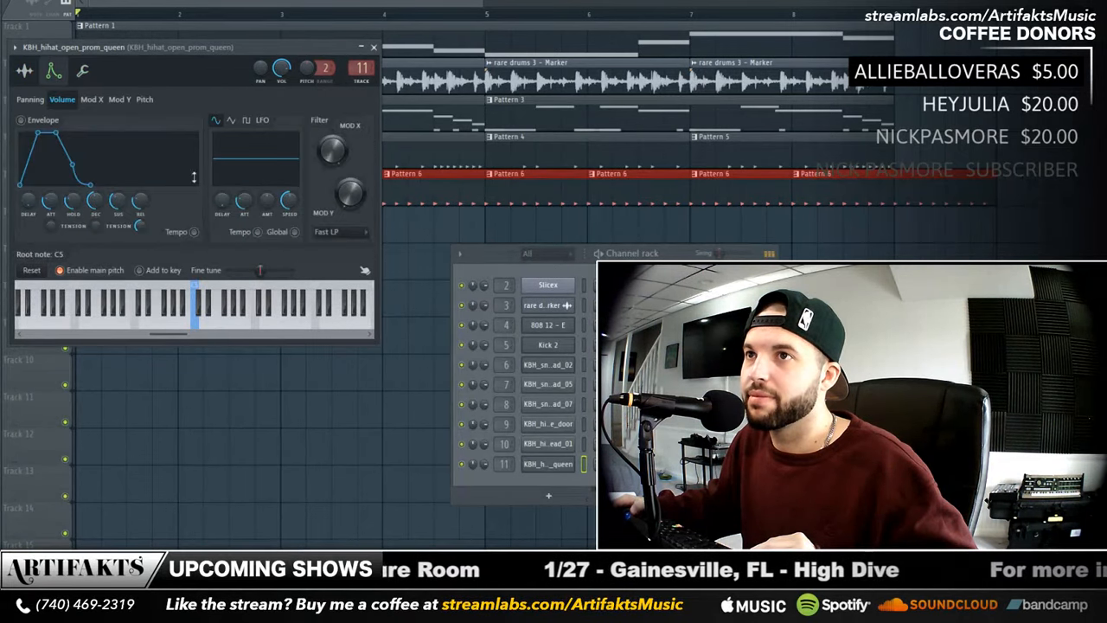
{"action": "left_click", "coordinate": [83, 72]}
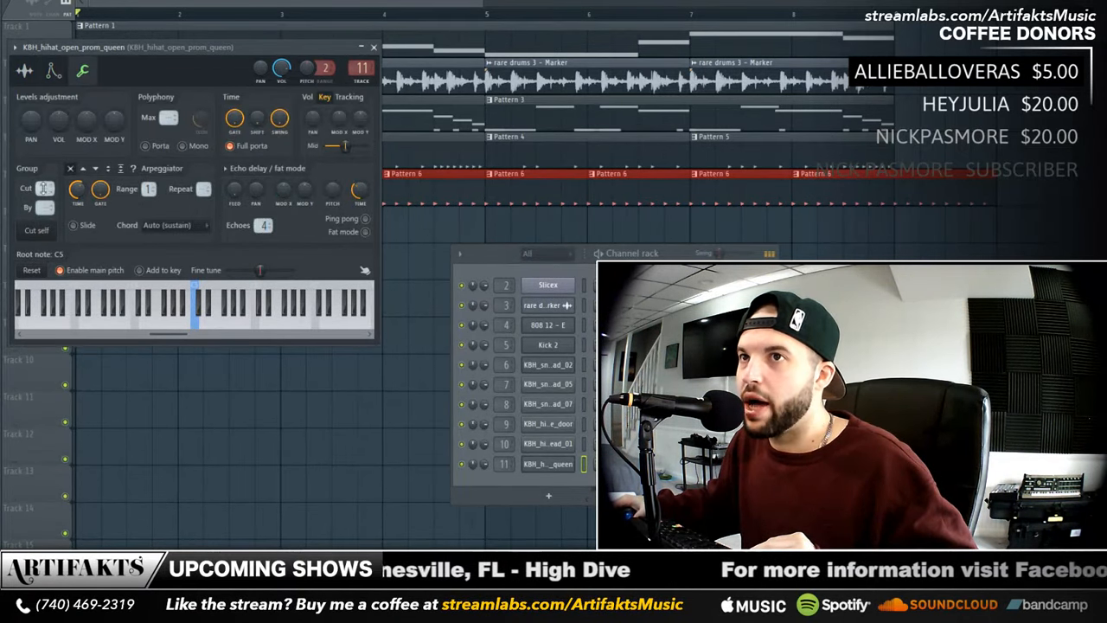
{"action": "left_click_drag", "start_coordinate": [45, 204], "coordinate": [44, 180]}
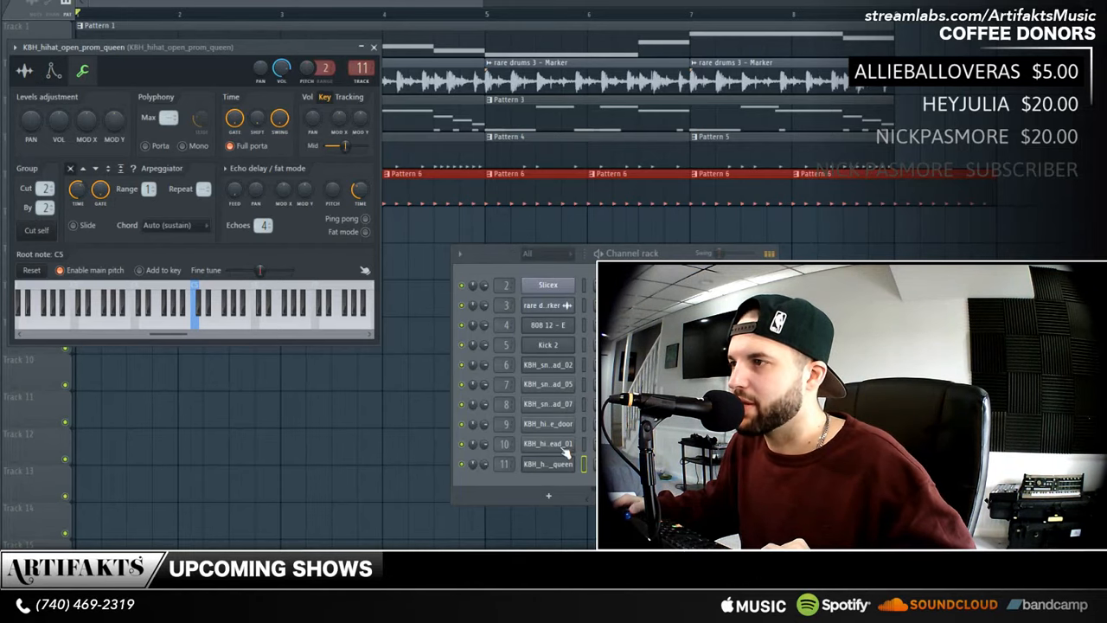
- Compare the cut group settings of the KBH_snare_bighead_02 snare with those of the open hi-hat
{"action": "left_click", "coordinate": [559, 367]}
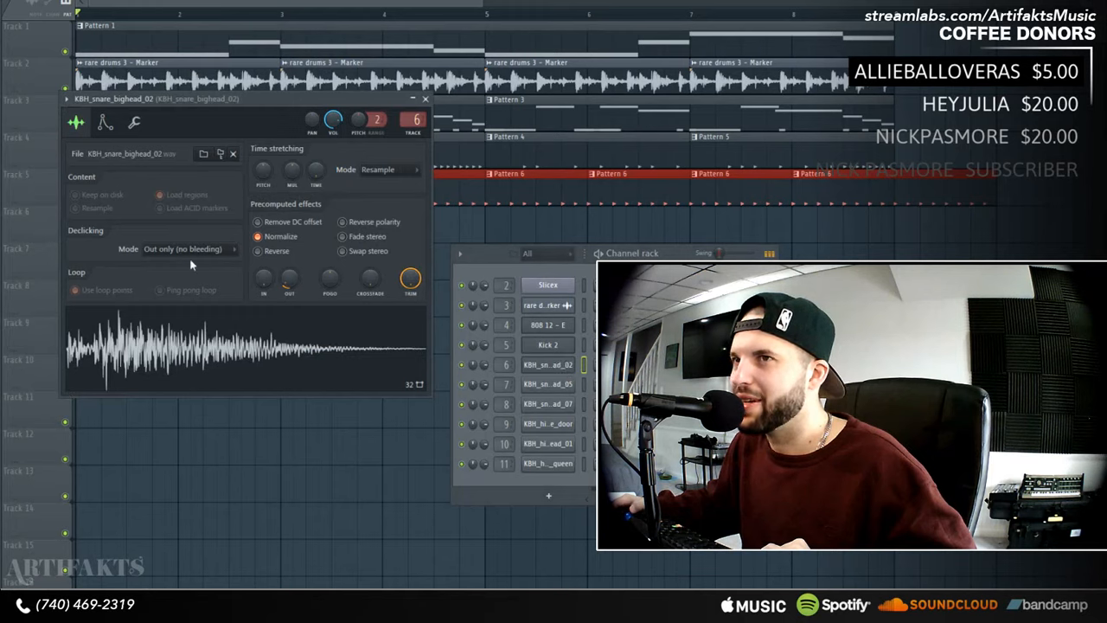
{"action": "left_click", "coordinate": [105, 122]}
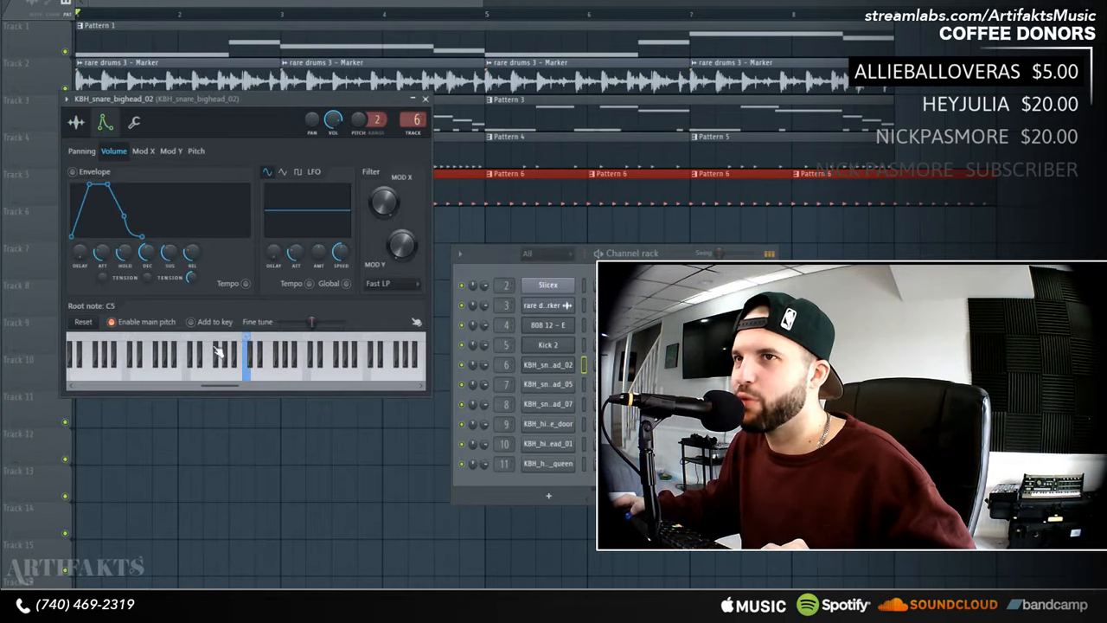
{"action": "left_click", "coordinate": [134, 123]}
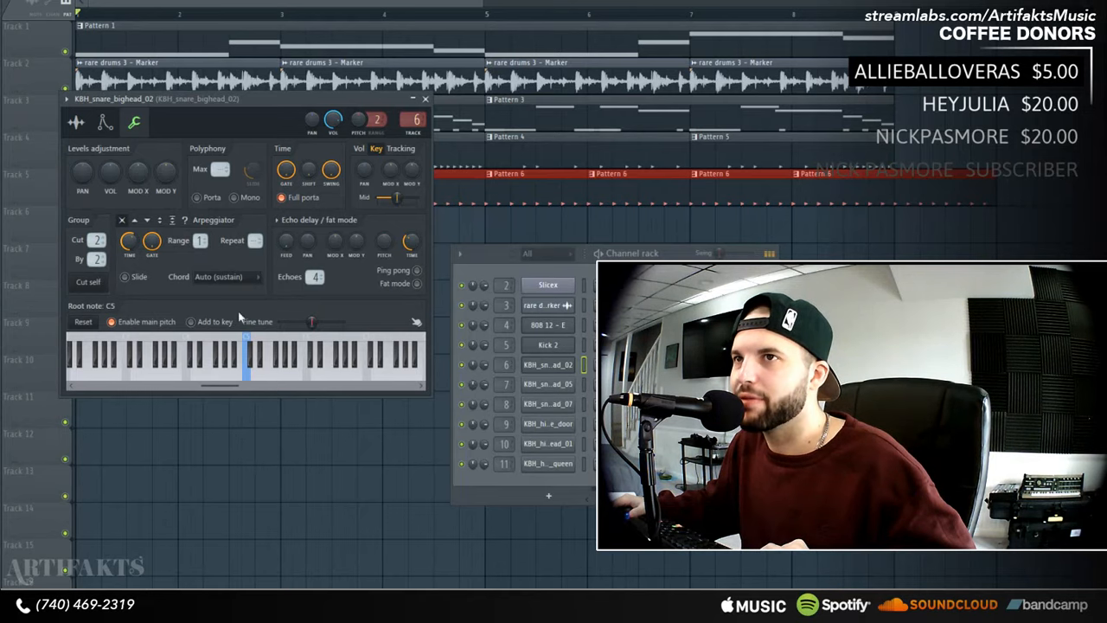
{"action": "left_click", "coordinate": [537, 465]}
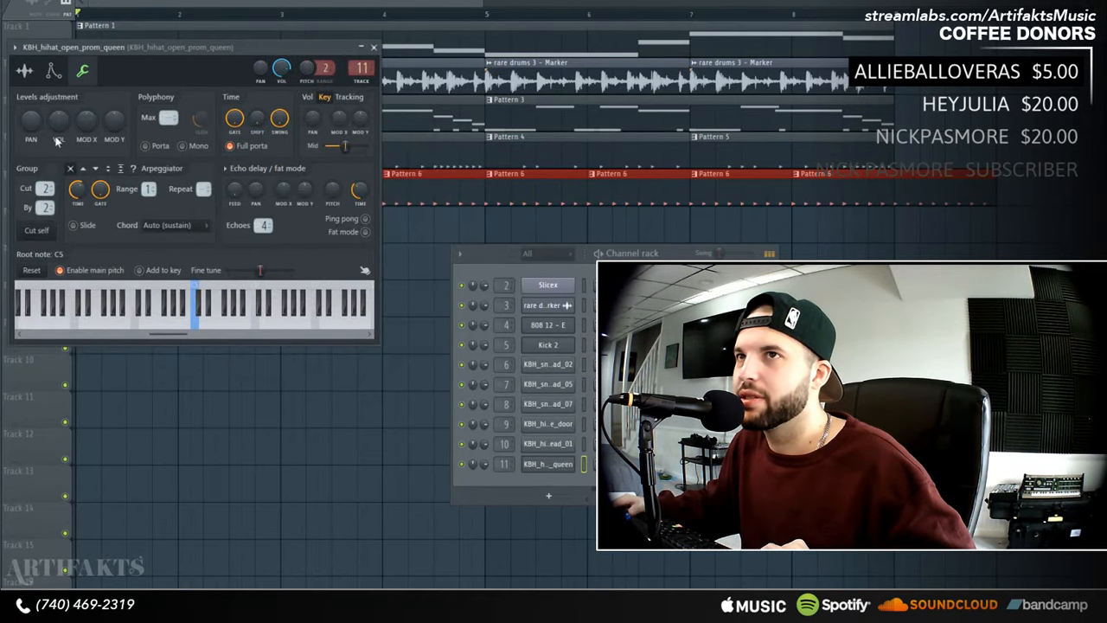
{"action": "left_click", "coordinate": [568, 367]}
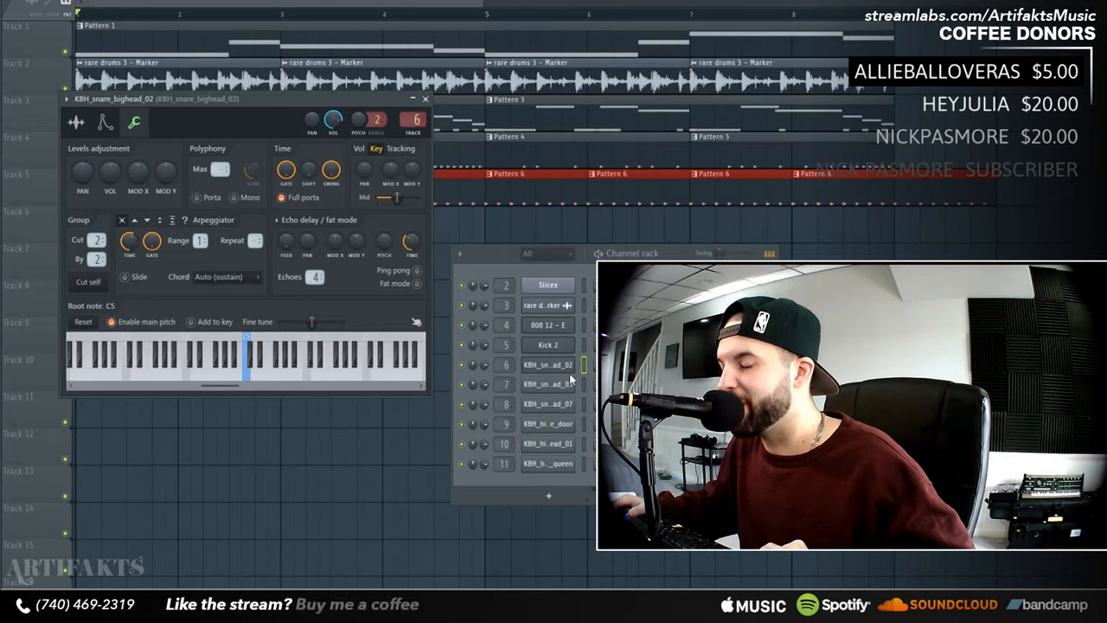
- Review the sample, envelope and cut group settings of KBH_snare_bighead_02 and the sample settings of the open hi-hat
{"action": "left_click", "coordinate": [76, 123]}
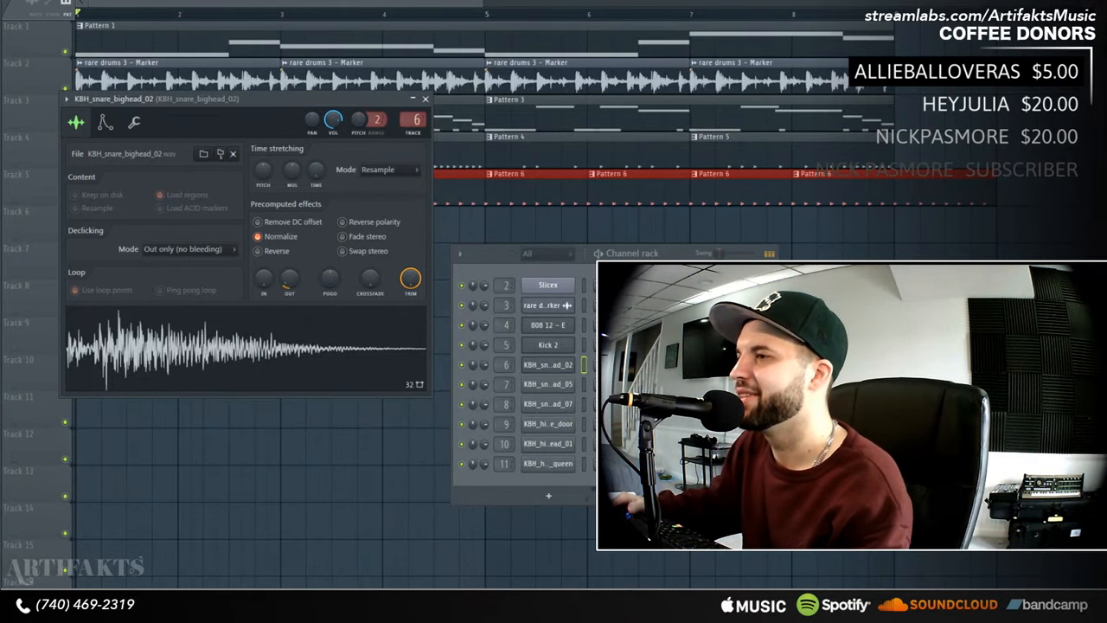
{"action": "left_click", "coordinate": [631, 424]}
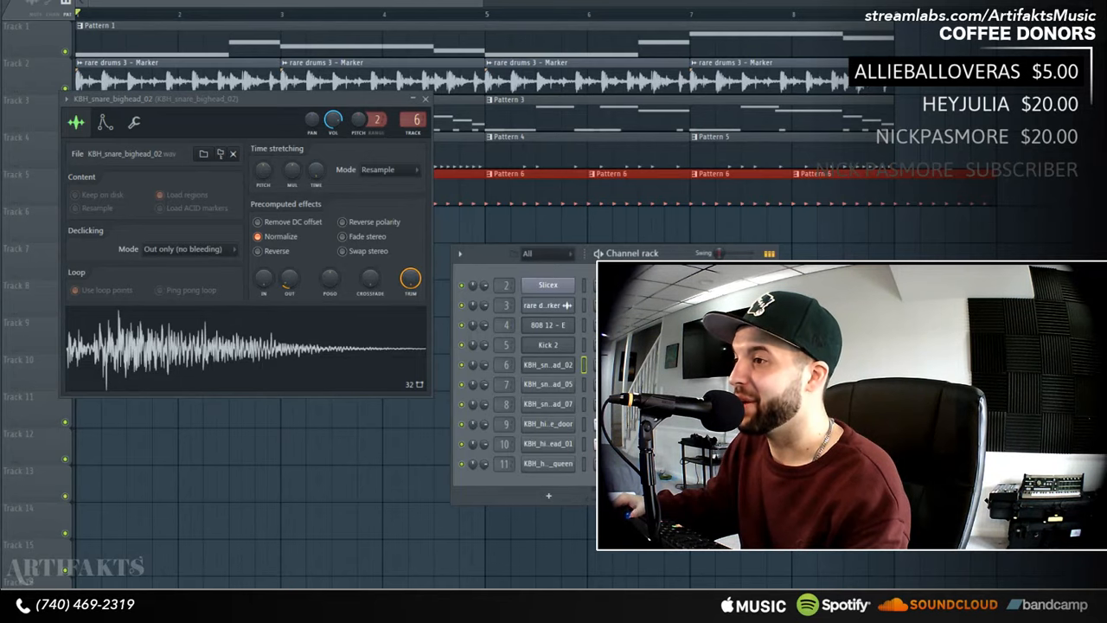
{"action": "left_click", "coordinate": [550, 367]}
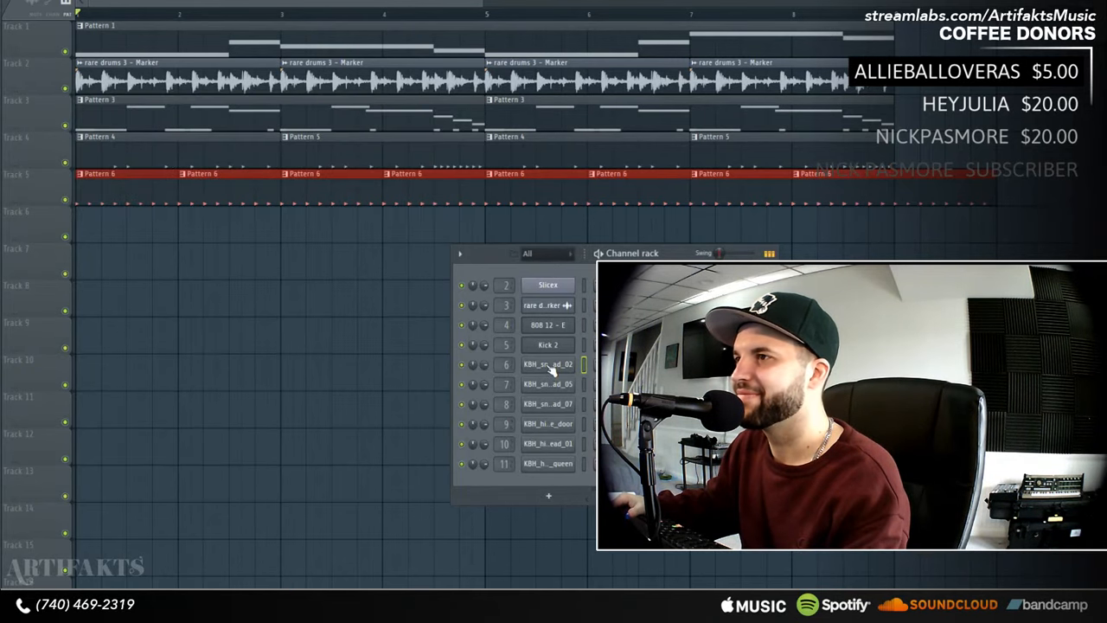
{"action": "left_click", "coordinate": [550, 367]}
{"action": "left_click", "coordinate": [103, 127]}
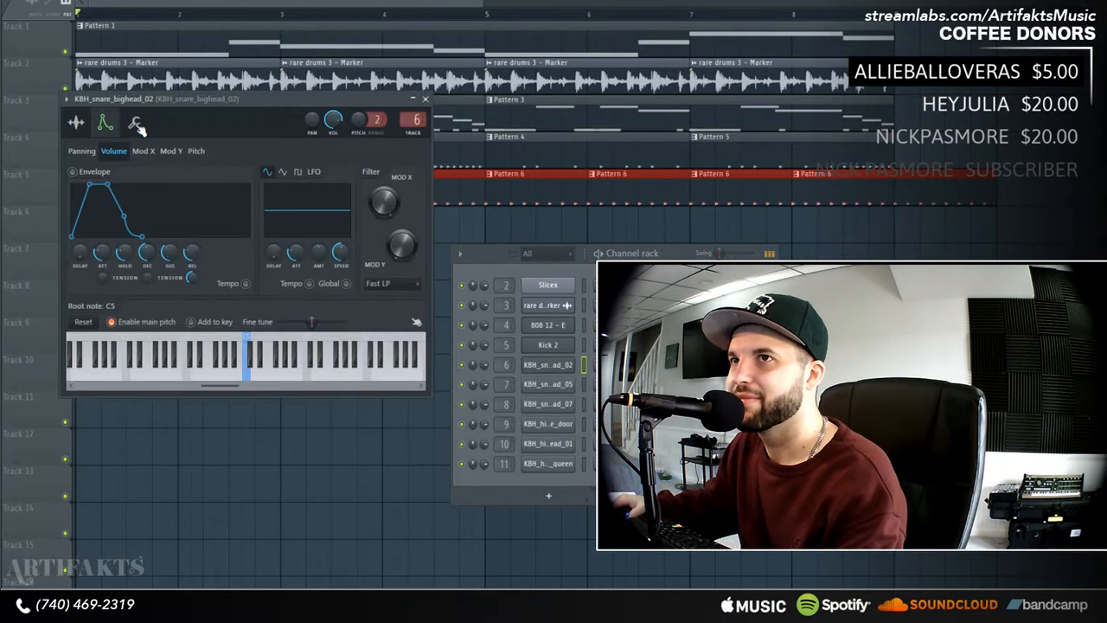
{"action": "left_click", "coordinate": [137, 127]}
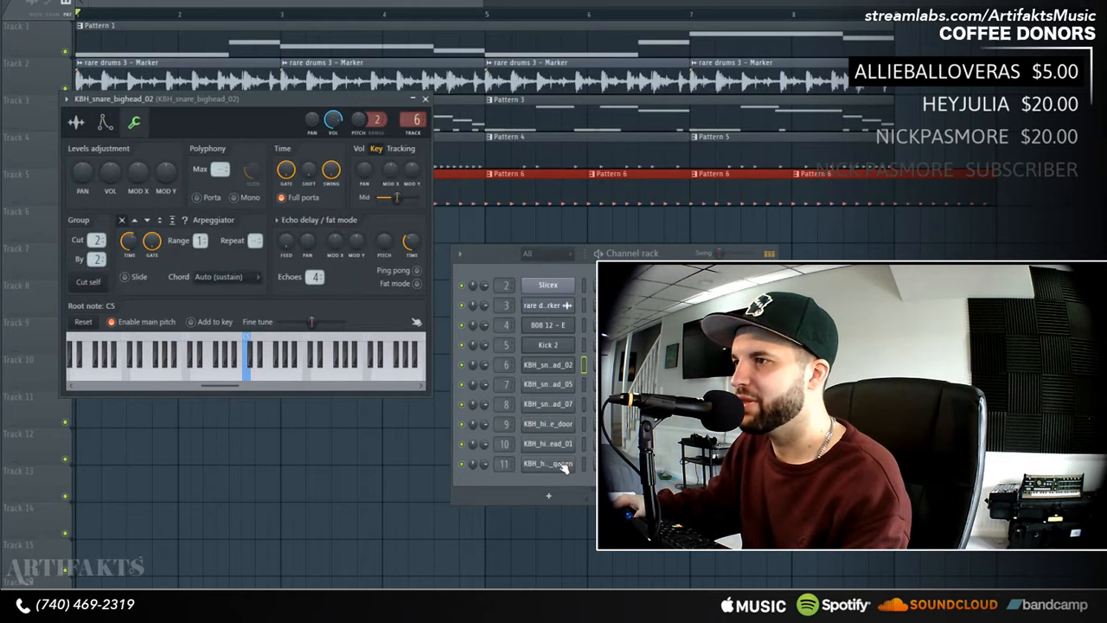
{"action": "left_click", "coordinate": [564, 467]}
{"action": "left_click", "coordinate": [25, 71]}
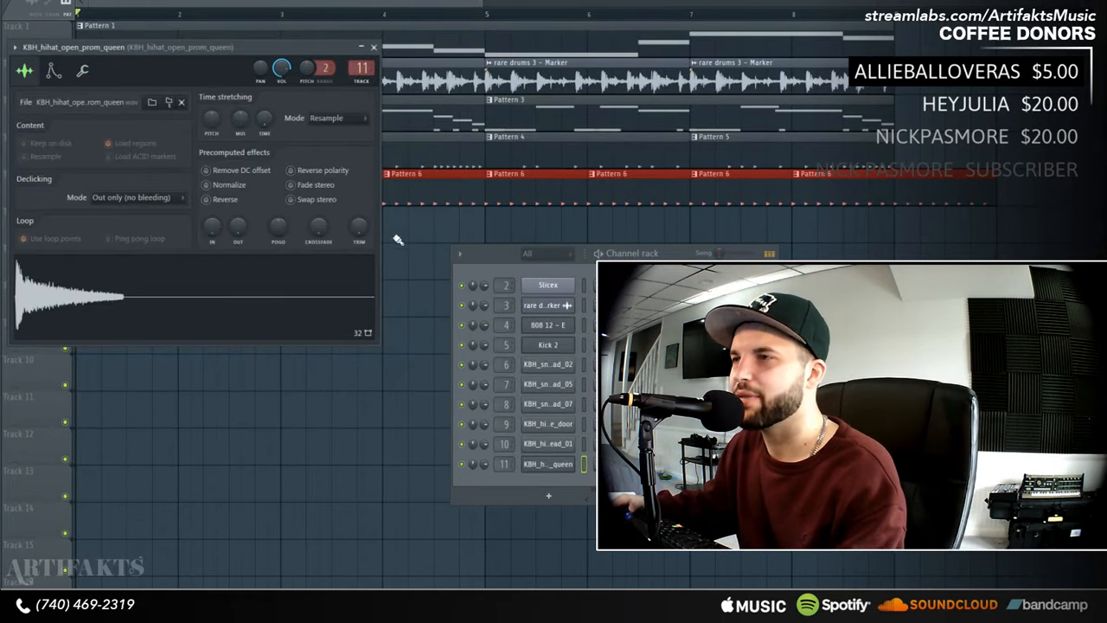
{"action": "left_click", "coordinate": [557, 498]}
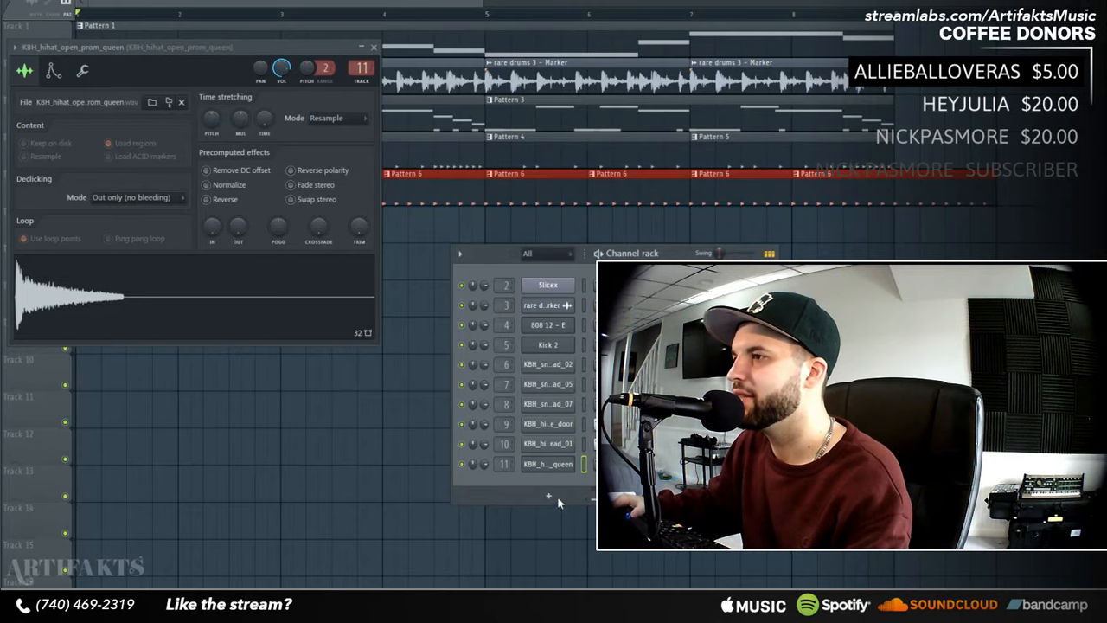
- Lower the velocity of every other KBH_hi...ead_01 hi-hat note in the piano roll and return to the playlist
{"action": "right_click", "coordinate": [569, 447]}
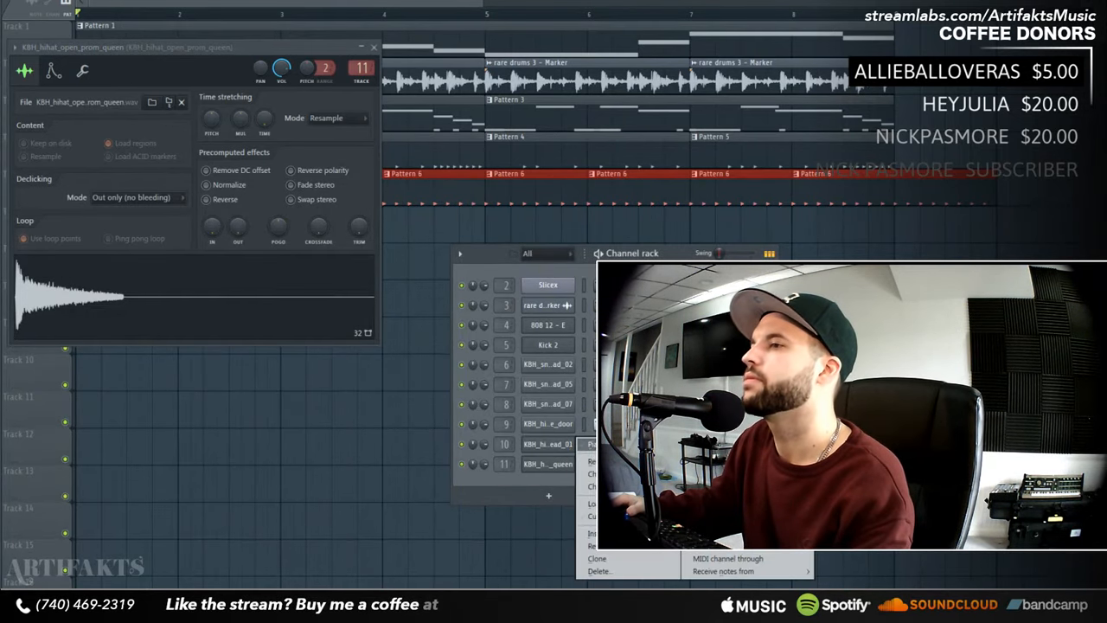
{"action": "left_click", "coordinate": [598, 445]}
{"action": "key", "text": "ctrl+a"}
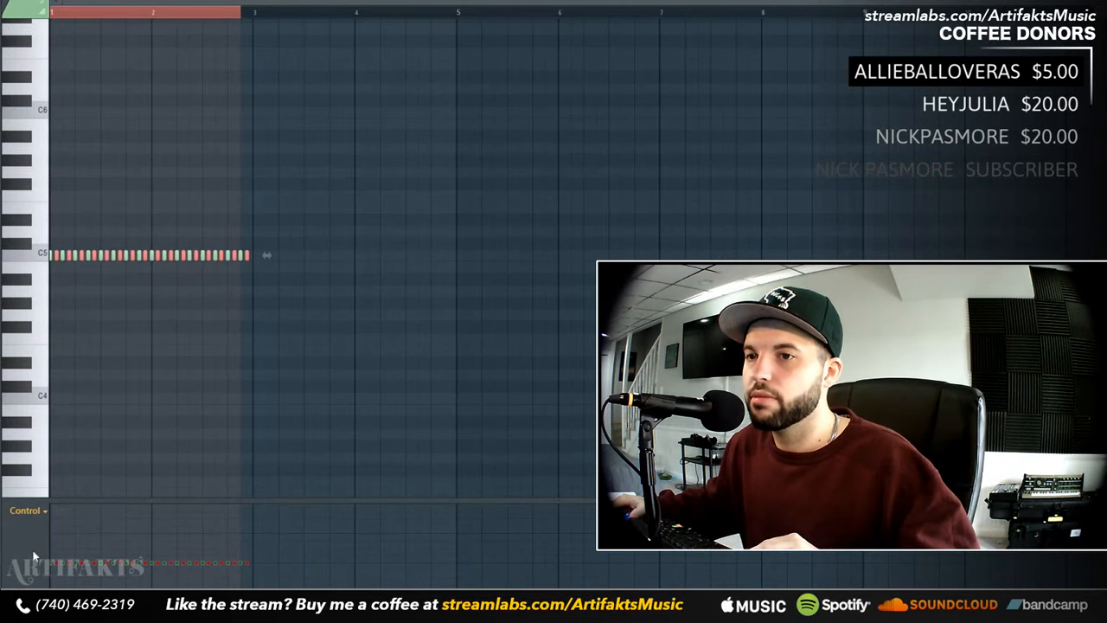
{"action": "left_click", "coordinate": [26, 510]}
{"action": "left_click", "coordinate": [69, 552]}
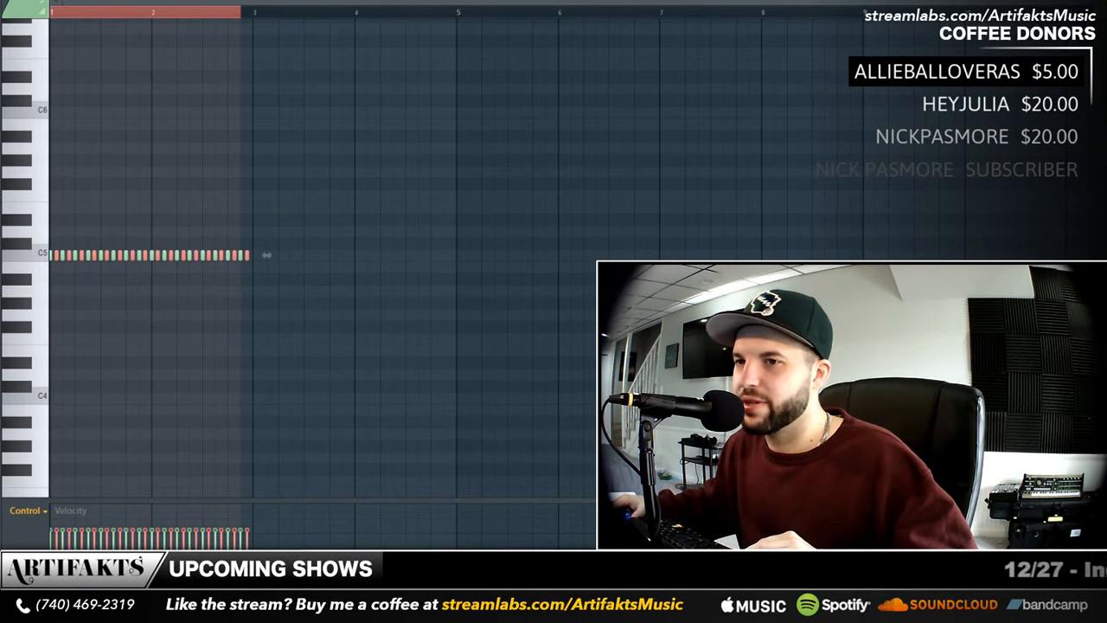
{"action": "scroll", "coordinate": [267, 255], "scroll_direction": "down", "scroll_amount": 5}
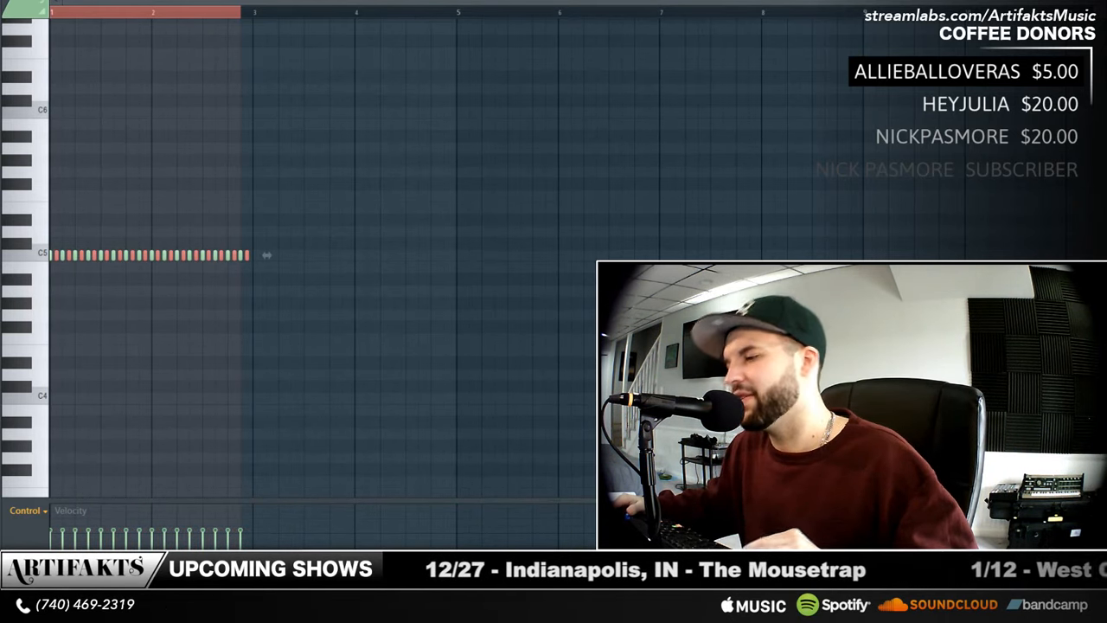
{"action": "key", "text": "F5"}
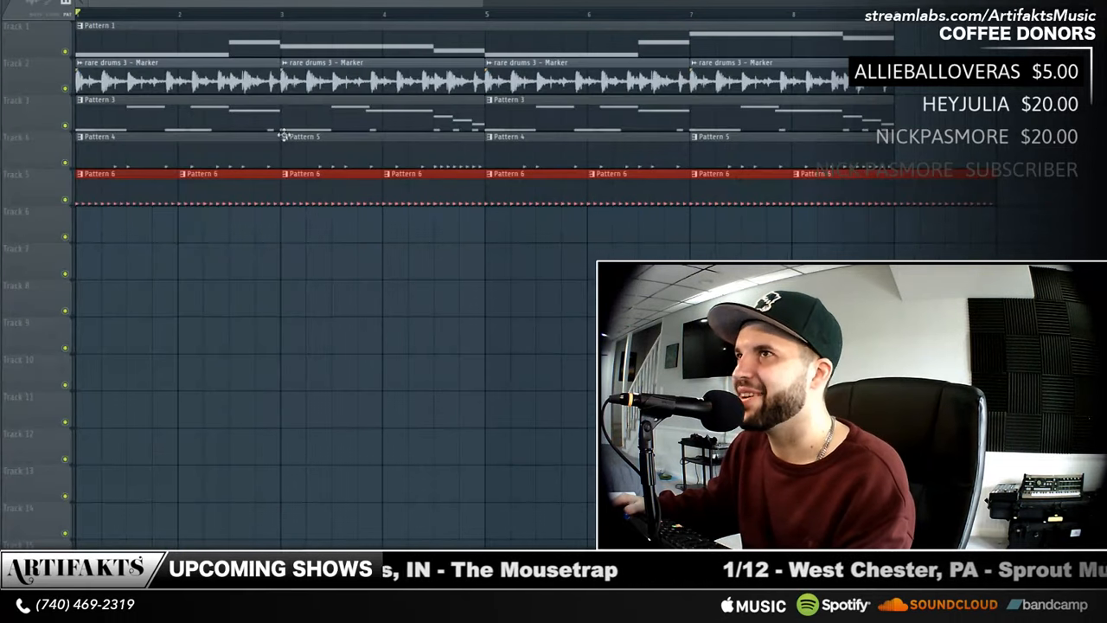
- Arrange Pattern 6 as two-bar clips across bars 1 to 8 on Track 5, play the start and reopen the channel rack
{"action": "left_click_drag", "start_coordinate": [817, 183], "coordinate": [740, 182]}
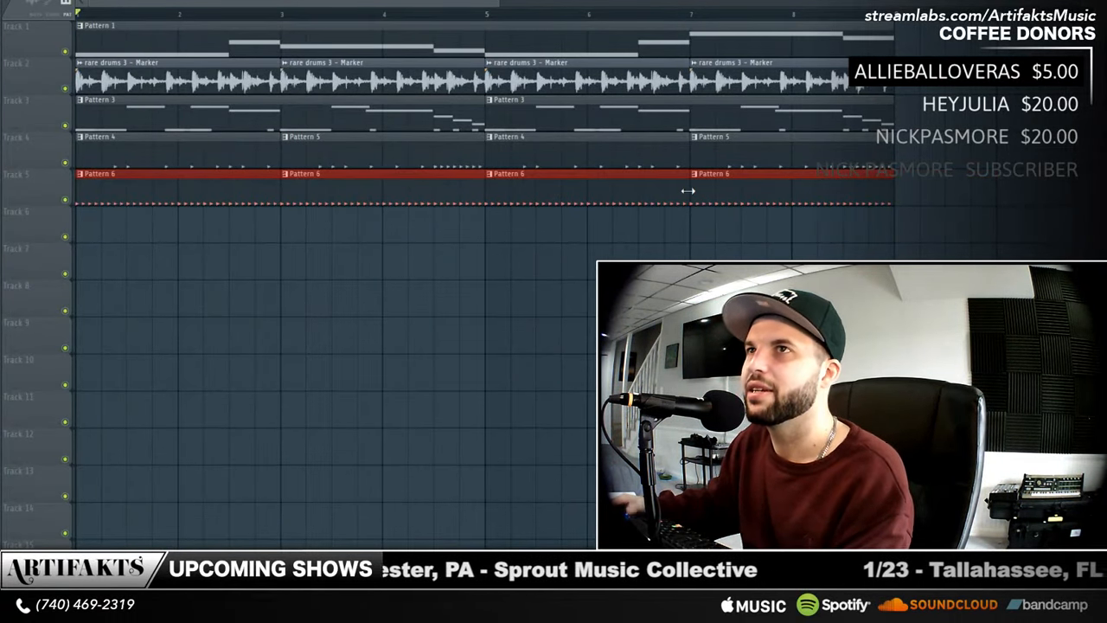
{"action": "key", "text": "space"}
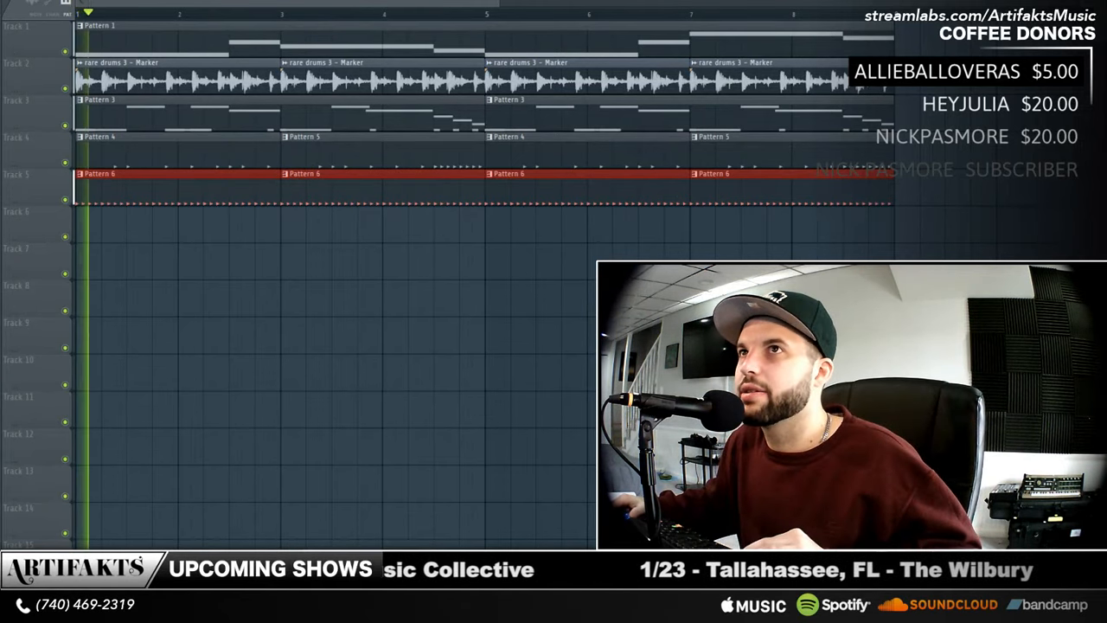
{"action": "key", "text": "space"}
{"action": "key", "text": "F6"}
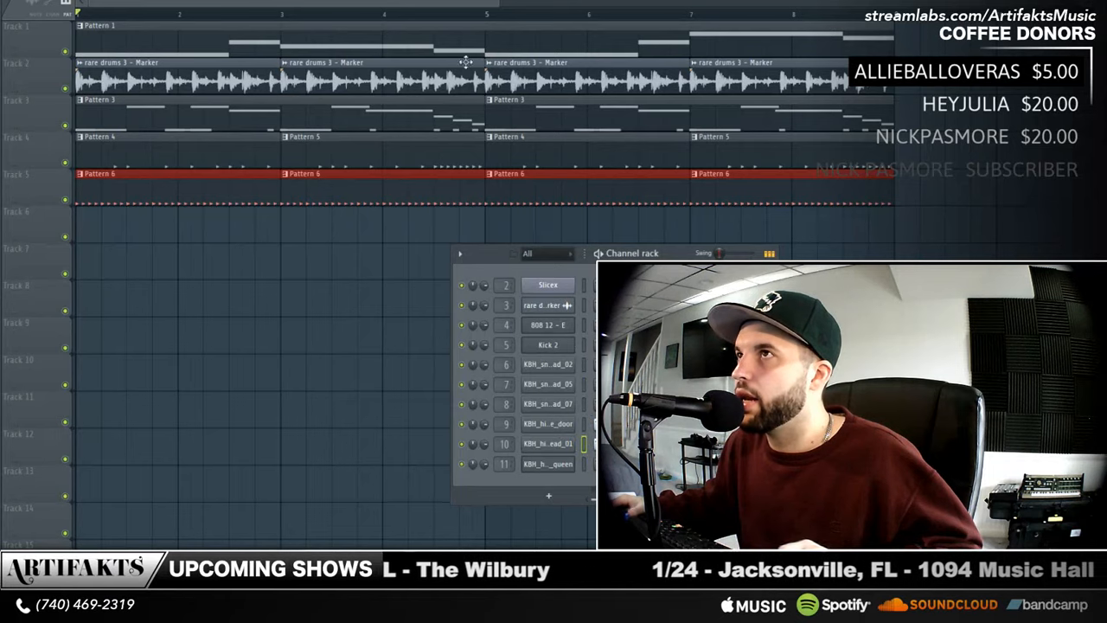
- Lower the mixer levels of the open prom_queen hi-hat and the closed bighead_01 and door hi-hats while the arrangement plays
{"action": "key", "text": "F9"}
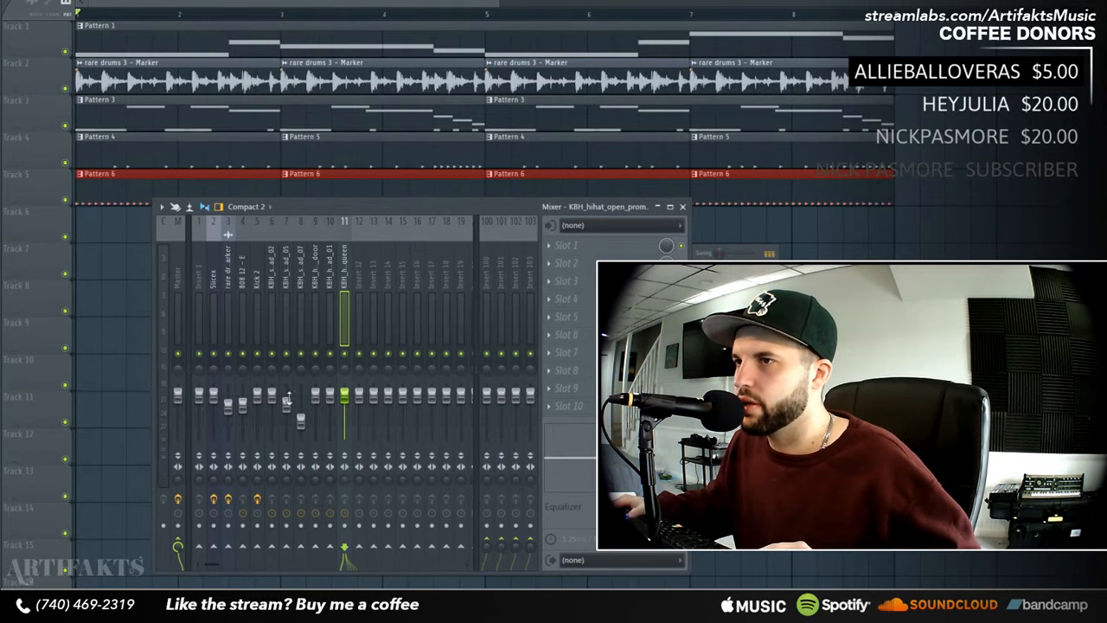
{"action": "key", "text": "space"}
{"action": "left_click_drag", "start_coordinate": [344, 395], "coordinate": [329, 415]}
{"action": "right_click", "coordinate": [346, 402]}
{"action": "left_click", "coordinate": [355, 412]}
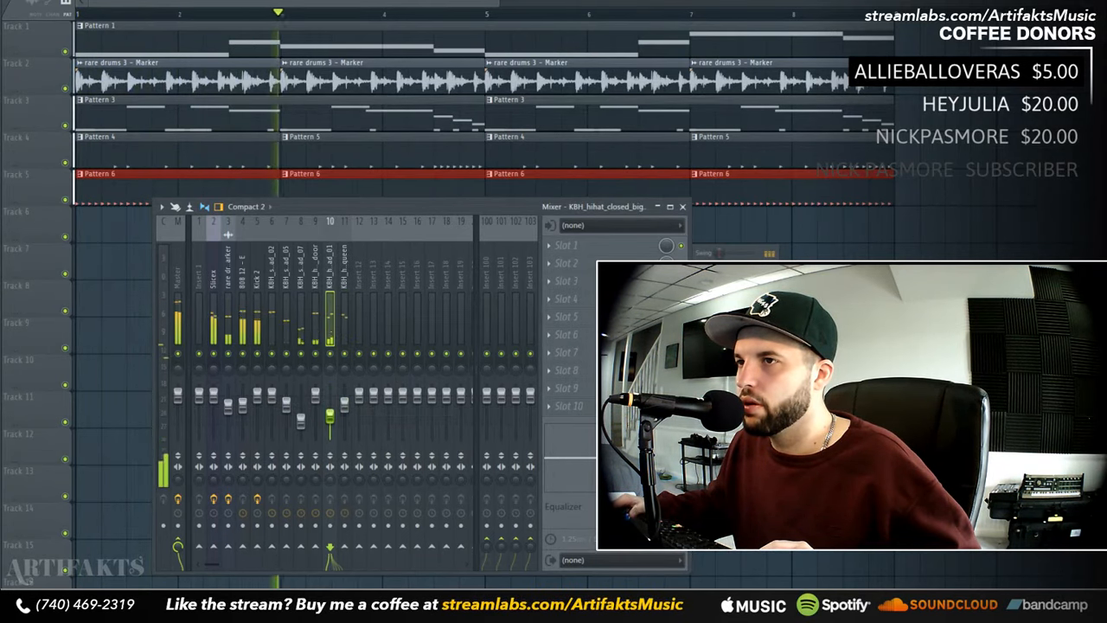
{"action": "left_click", "coordinate": [271, 284]}
{"action": "left_click", "coordinate": [286, 284]}
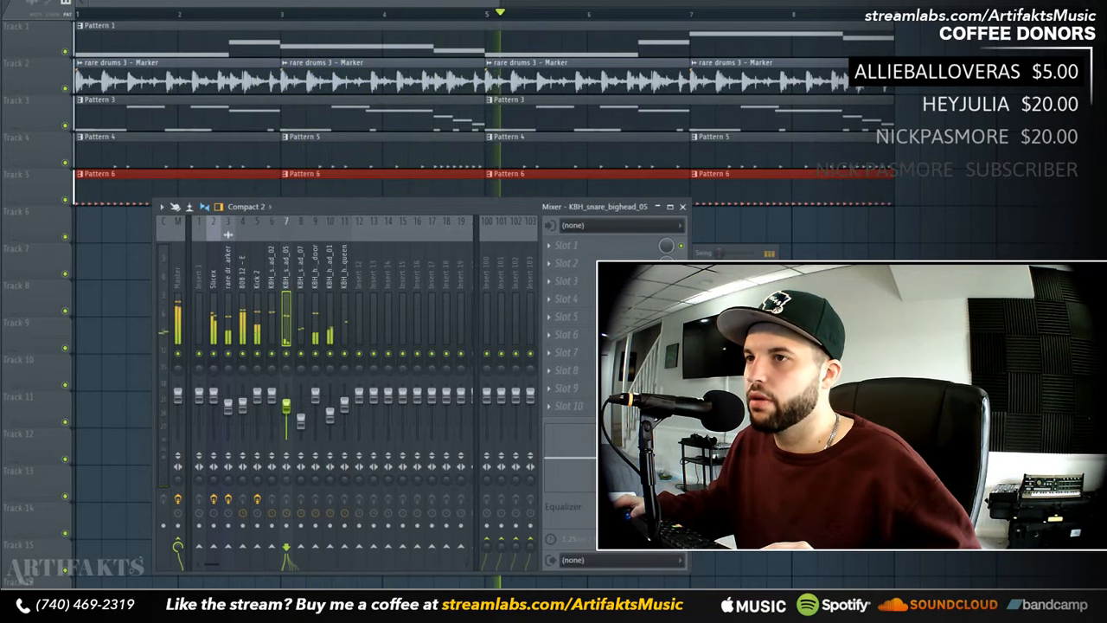
{"action": "left_click_drag", "start_coordinate": [315, 394], "coordinate": [314, 407]}
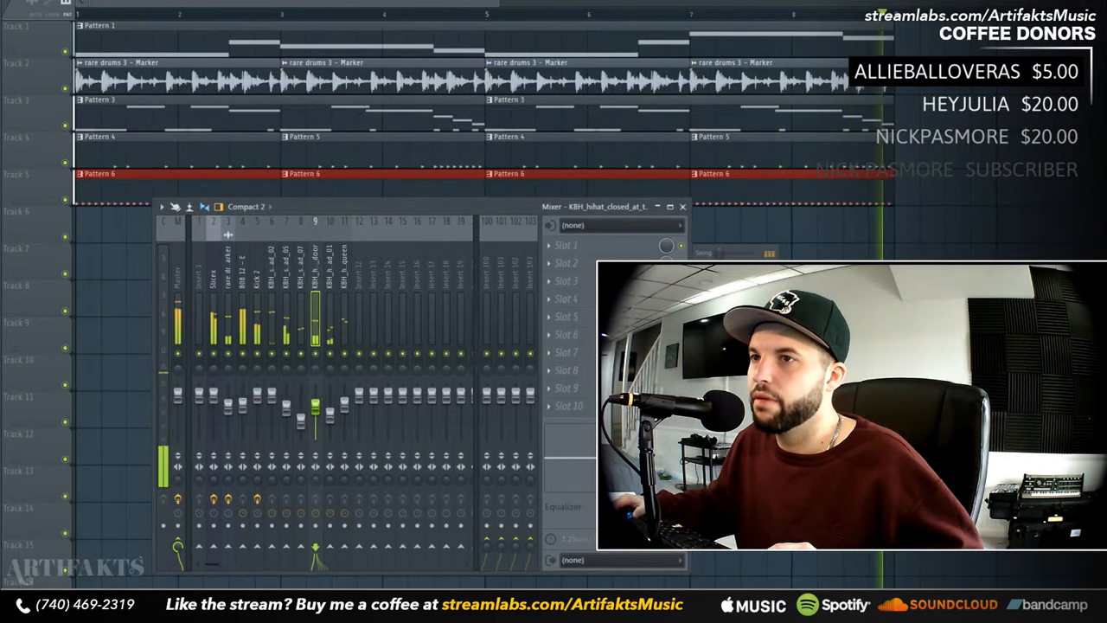
- Lower the mixer levels of Slicex and the bighead_05 snare and raise the rare drums 3 loop during playback
{"action": "left_click", "coordinate": [214, 402]}
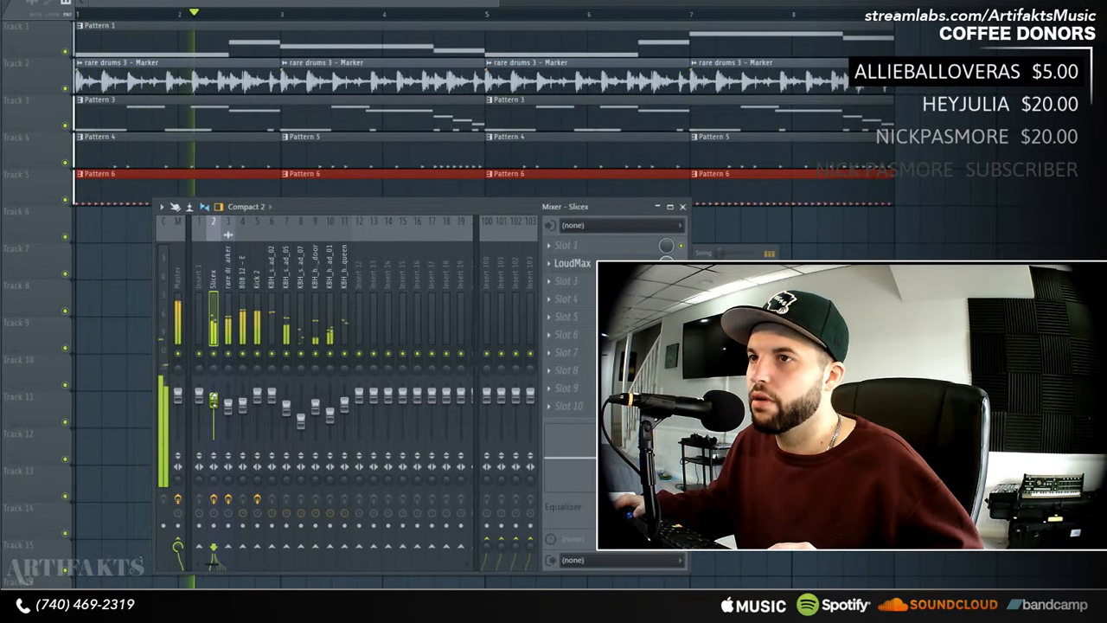
{"action": "left_click", "coordinate": [227, 234]}
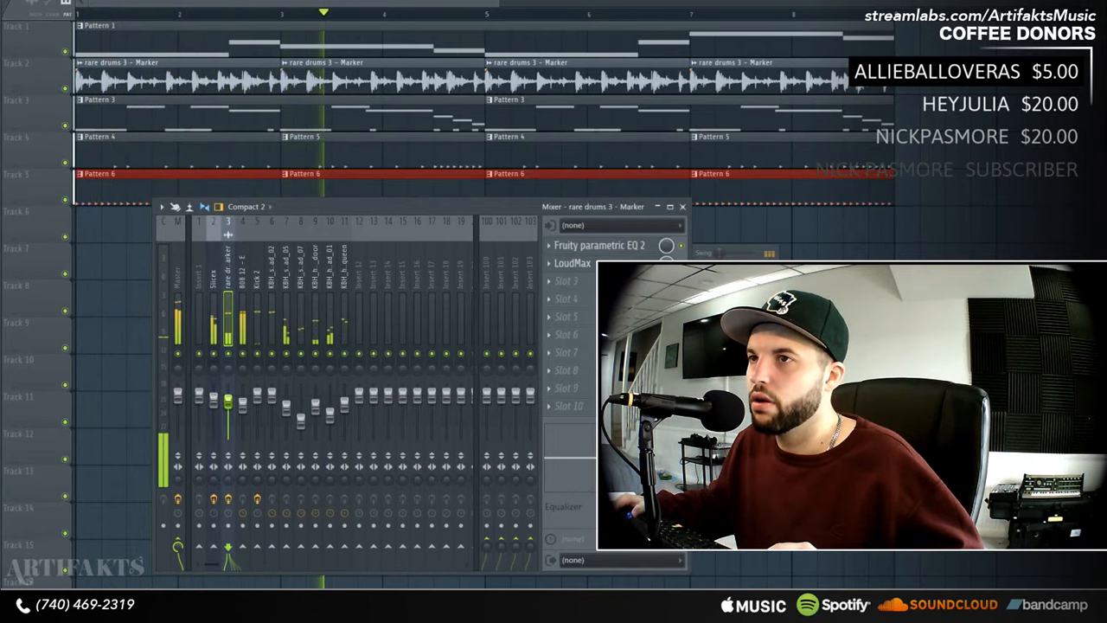
{"action": "left_click", "coordinate": [218, 400]}
{"action": "left_click", "coordinate": [227, 401]}
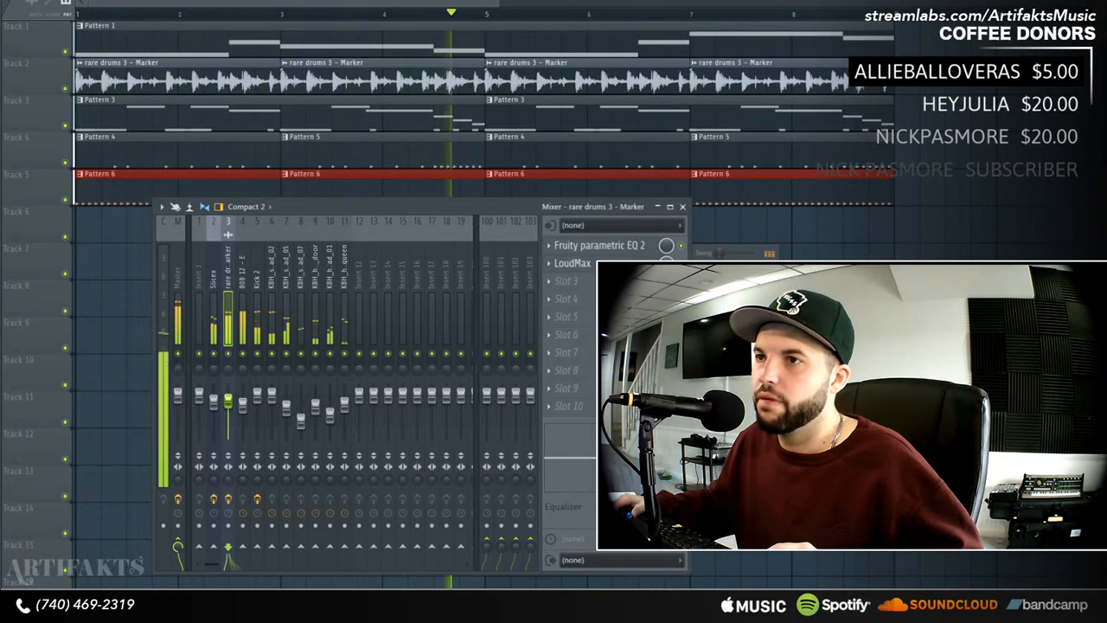
{"action": "left_click", "coordinate": [287, 411]}
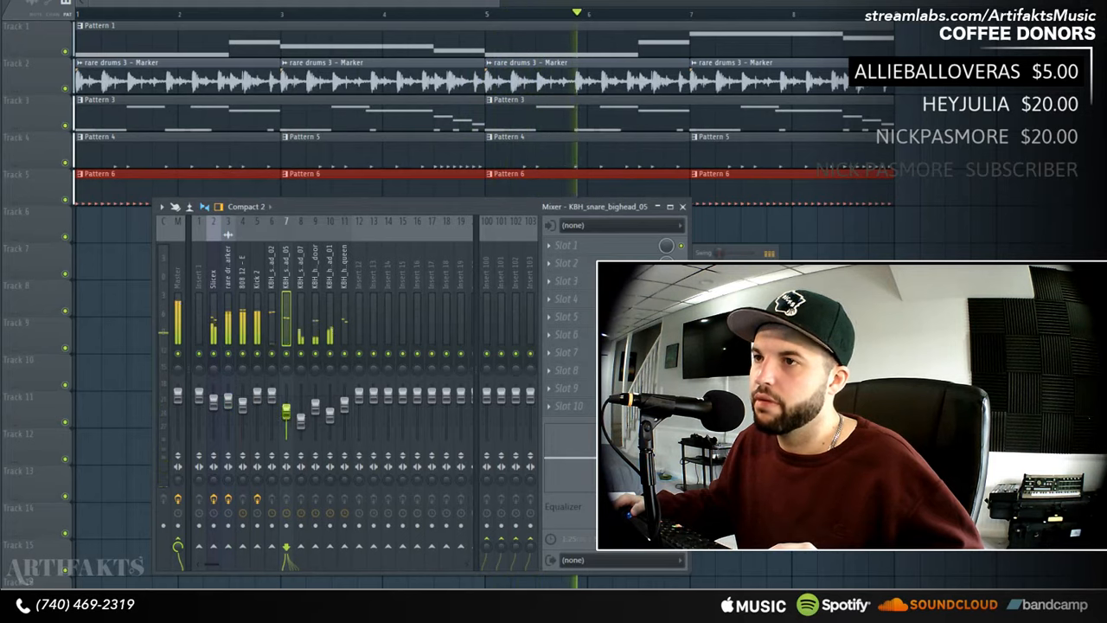
{"action": "key", "text": "Right"}
{"action": "key", "text": "Right"}
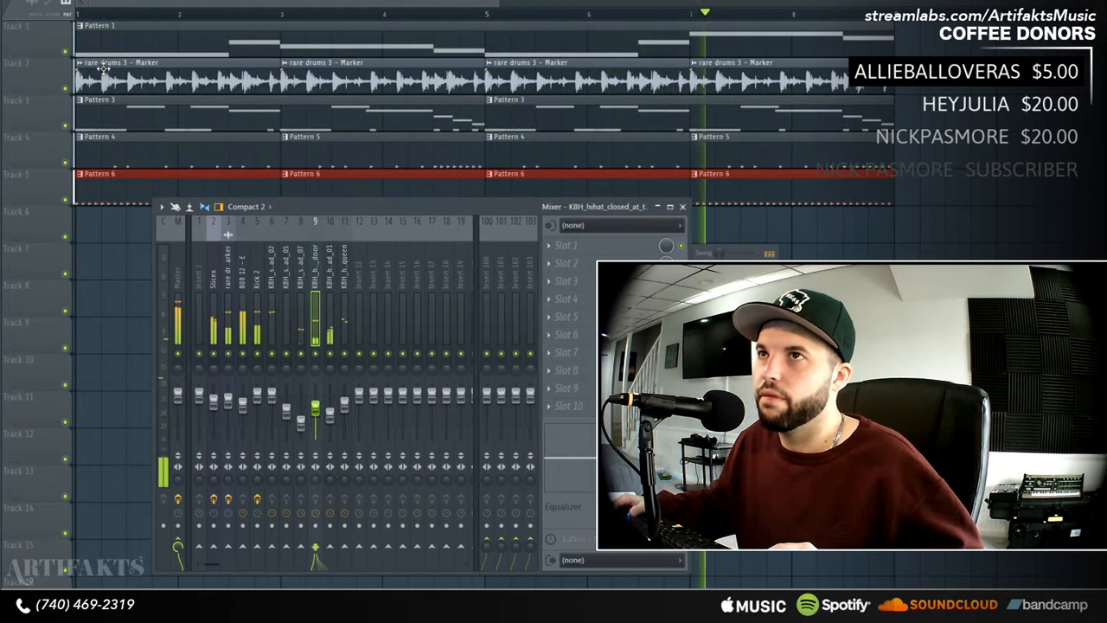
- Switch Track 2 off and back on in the playlist and mute Track 1 during playback
{"action": "left_click", "coordinate": [67, 89]}
{"action": "left_click", "coordinate": [68, 89]}
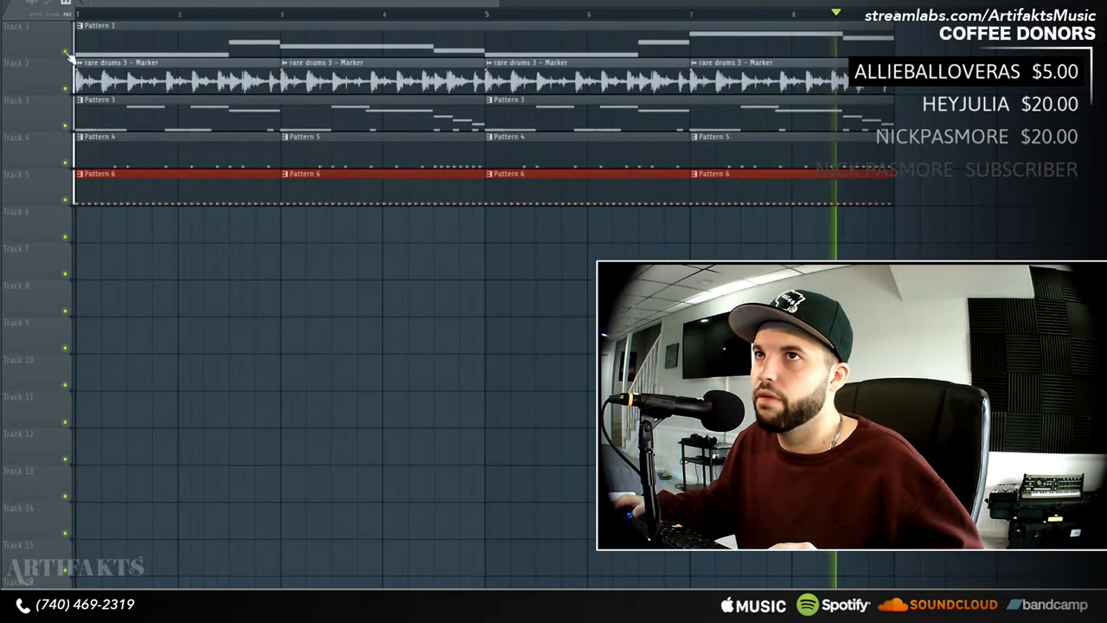
{"action": "left_click", "coordinate": [65, 52]}
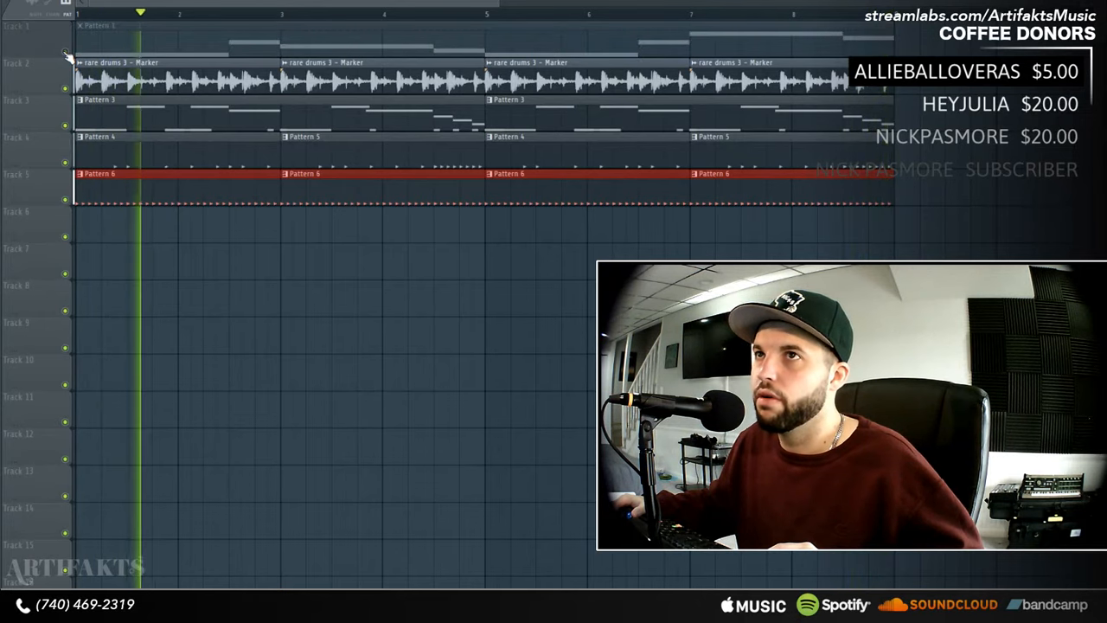
- Unmute Track 1, show the mixer and play the arrangement from the start
{"action": "left_click", "coordinate": [67, 53]}
{"action": "key", "text": "space"}
{"action": "key", "text": "F9"}
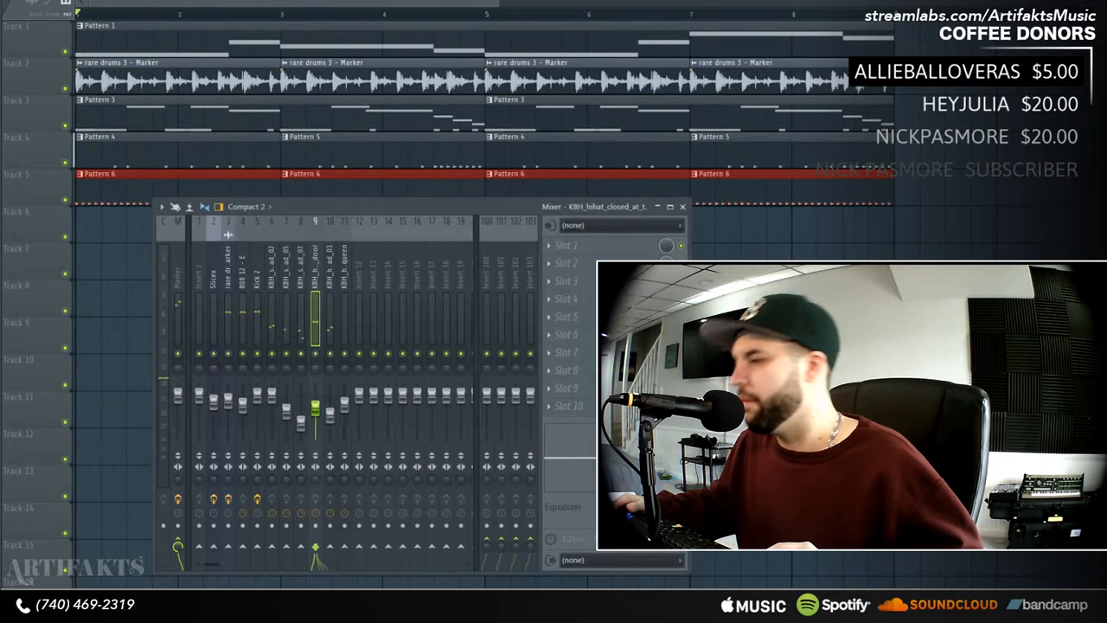
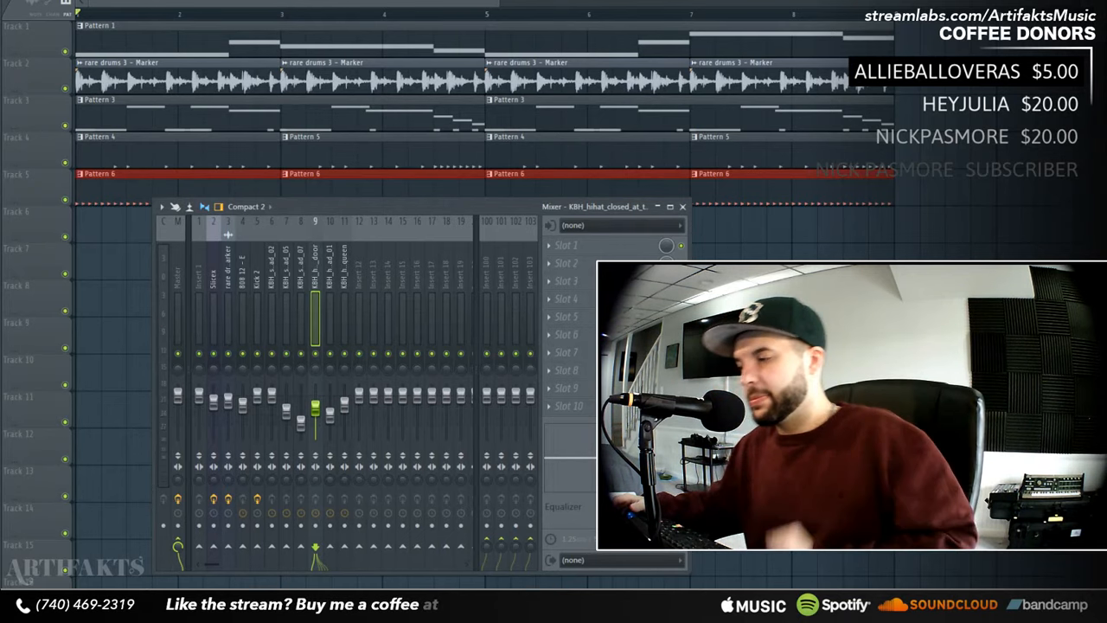
{"action": "key", "text": "space"}
{"action": "key", "text": "space"}
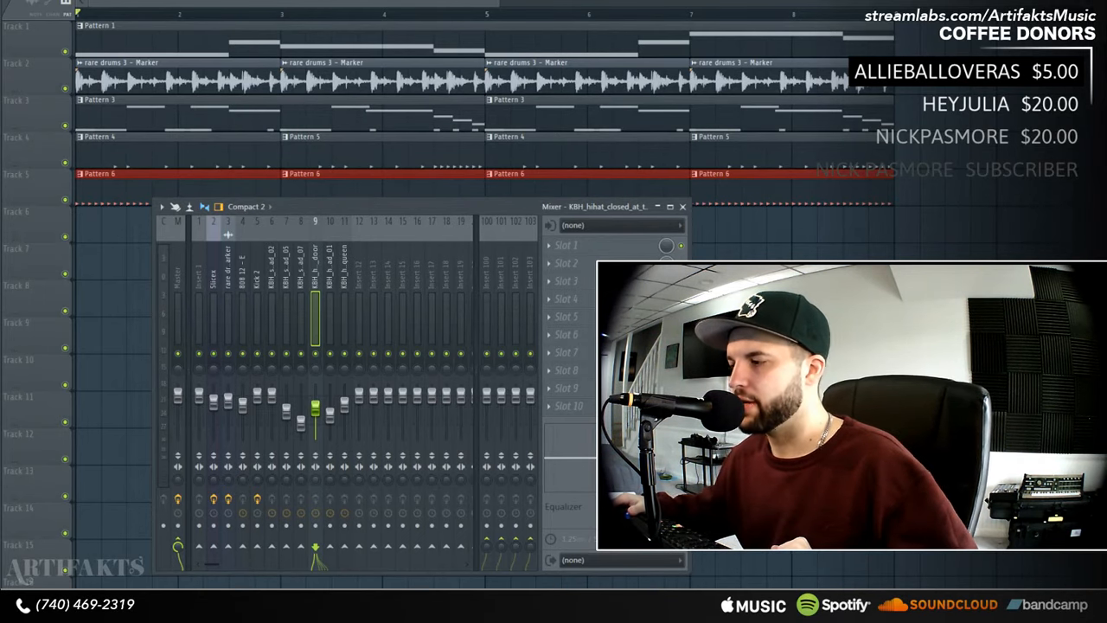
{"action": "key", "text": "space"}
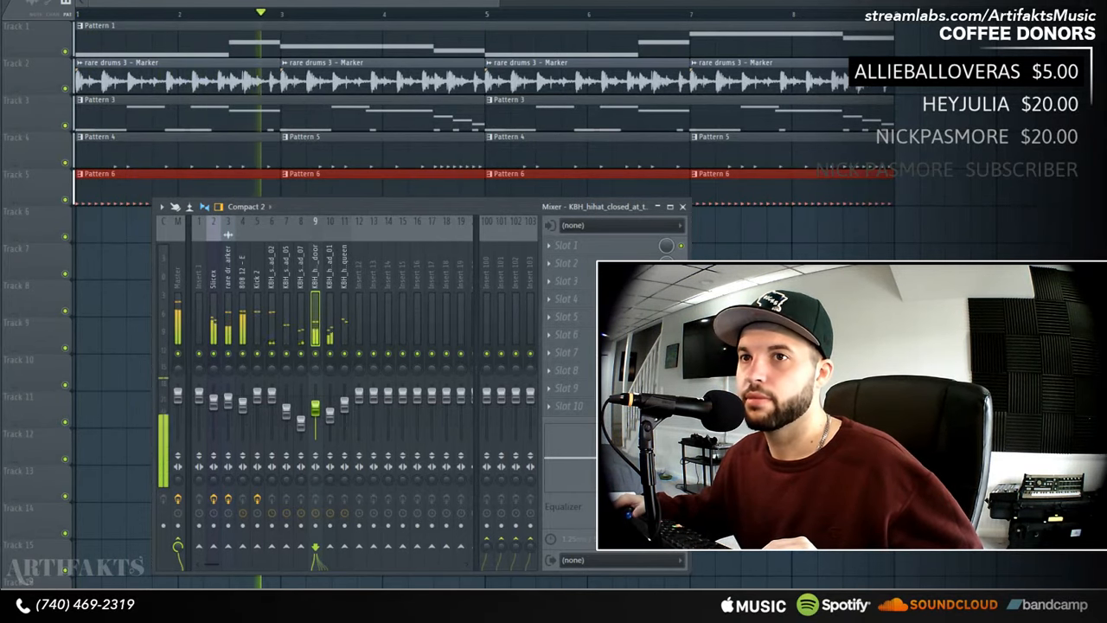
{"action": "key", "text": "space"}
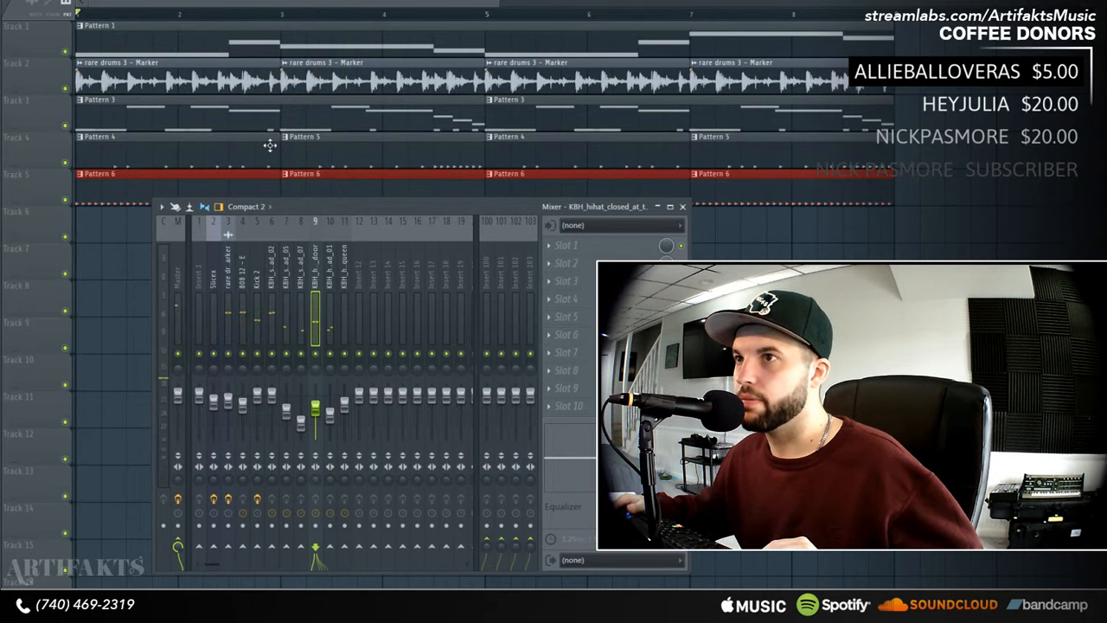
- Load Fruity Filter into effect slot 3 of the Slicex mixer track
{"action": "left_click", "coordinate": [215, 281]}
{"action": "key", "text": "space"}
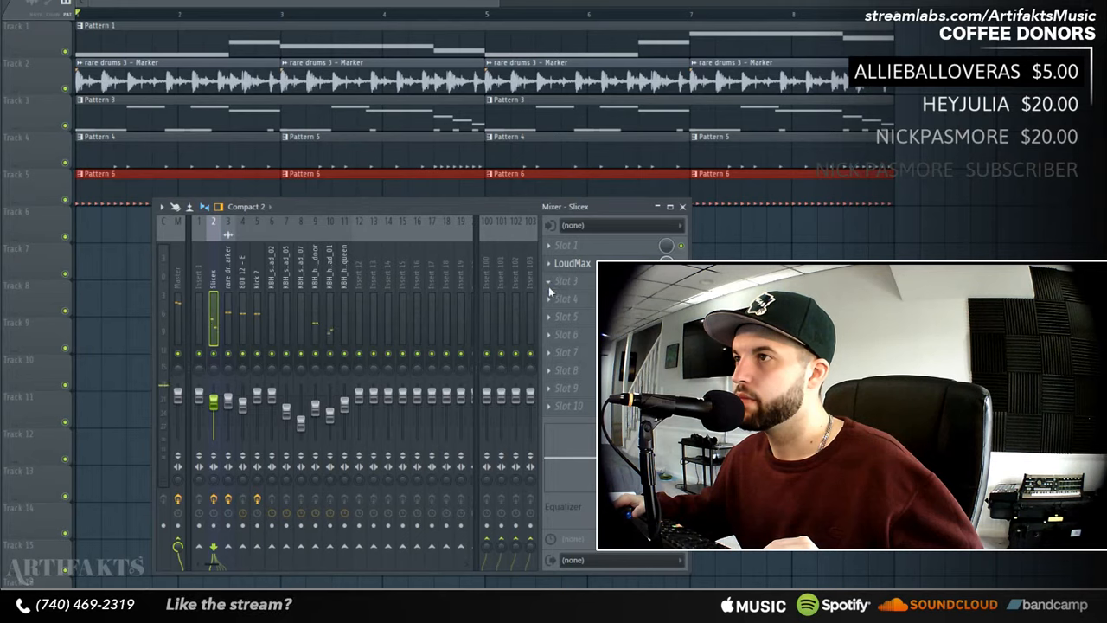
{"action": "left_click", "coordinate": [550, 283]}
{"action": "left_click", "coordinate": [561, 237]}
{"action": "left_click", "coordinate": [550, 280]}
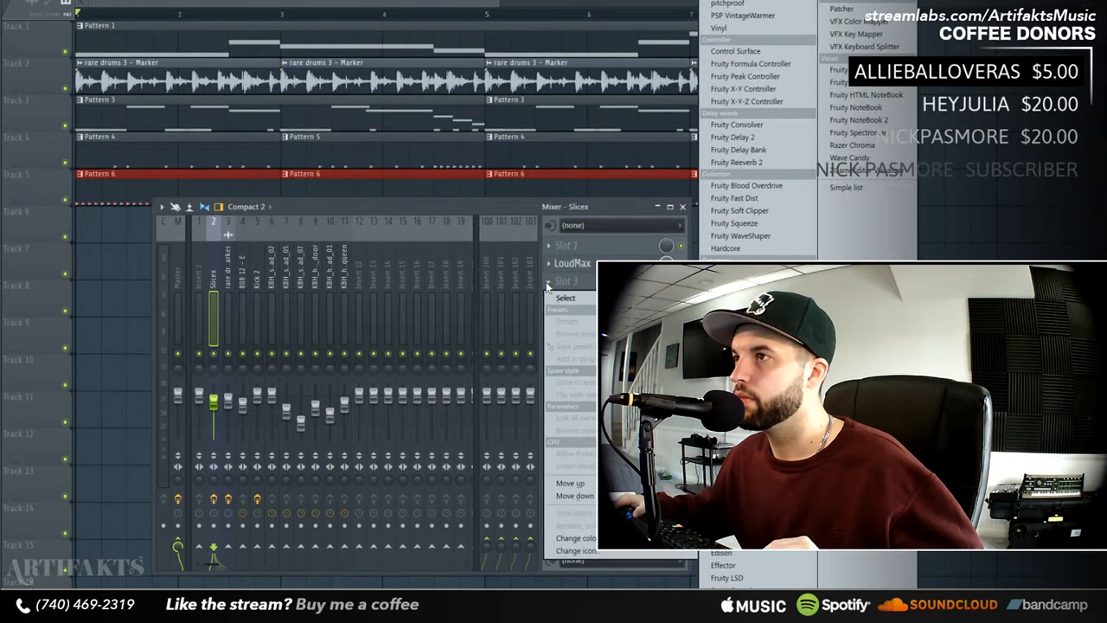
{"action": "left_click", "coordinate": [734, 389]}
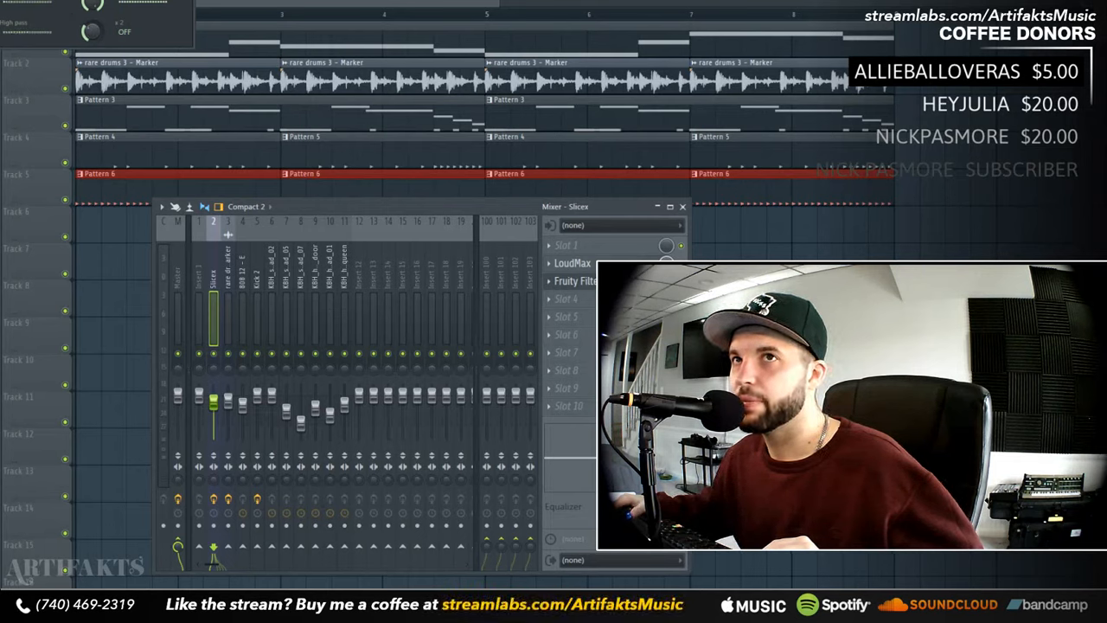
- Play the arrangement with Fruity Filter loaded on Slicex, stop playback and close the mixer and filter windows
{"action": "key", "text": "space"}
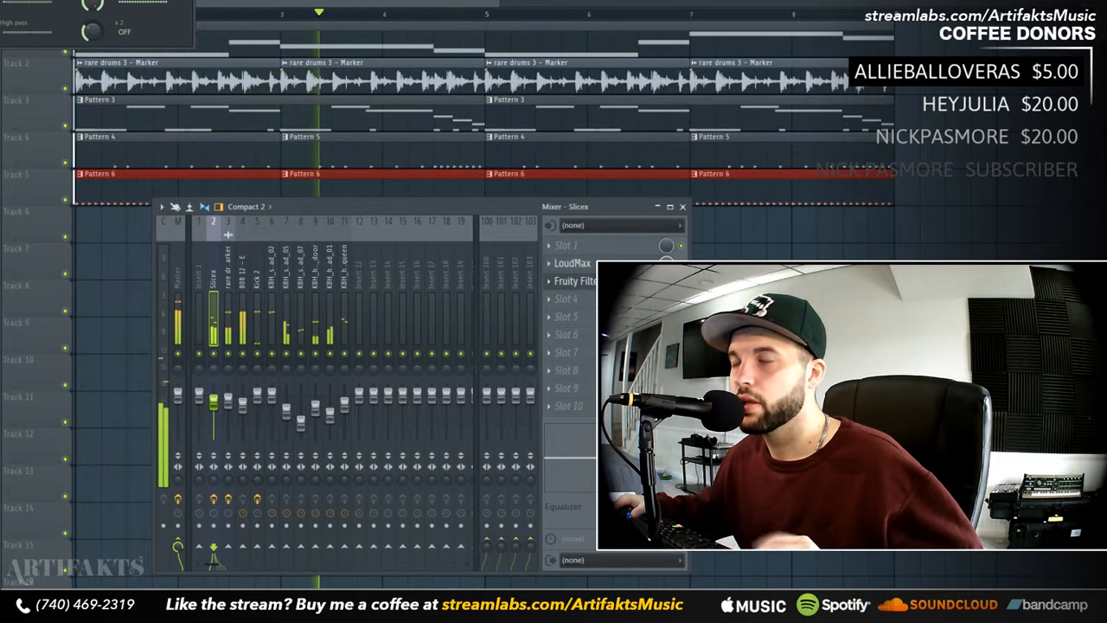
{"action": "key", "text": "space"}
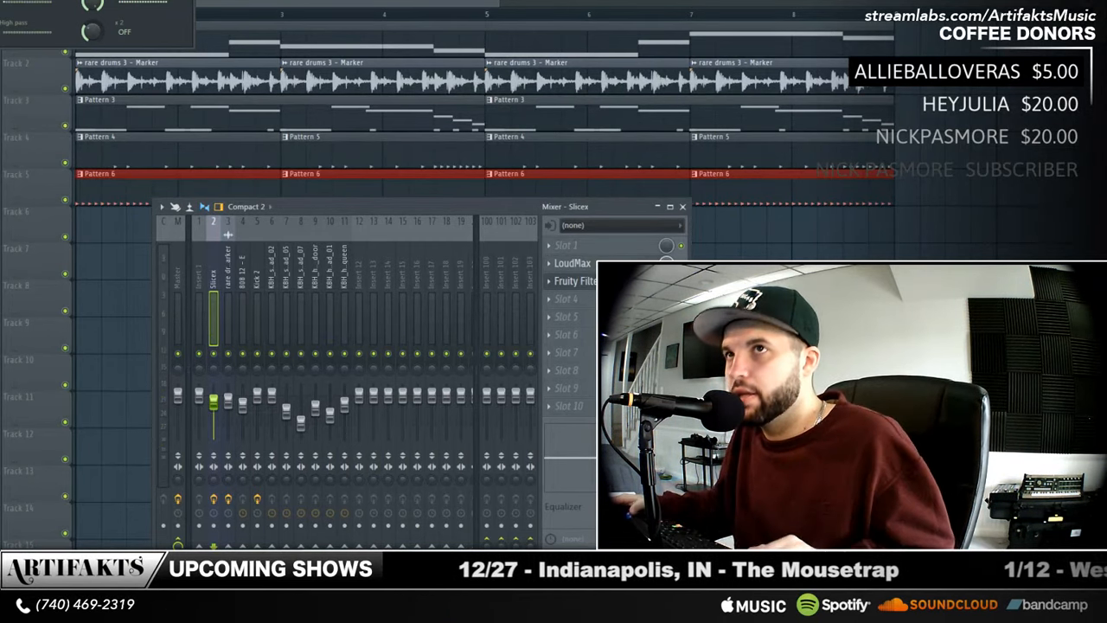
{"action": "key", "text": "space"}
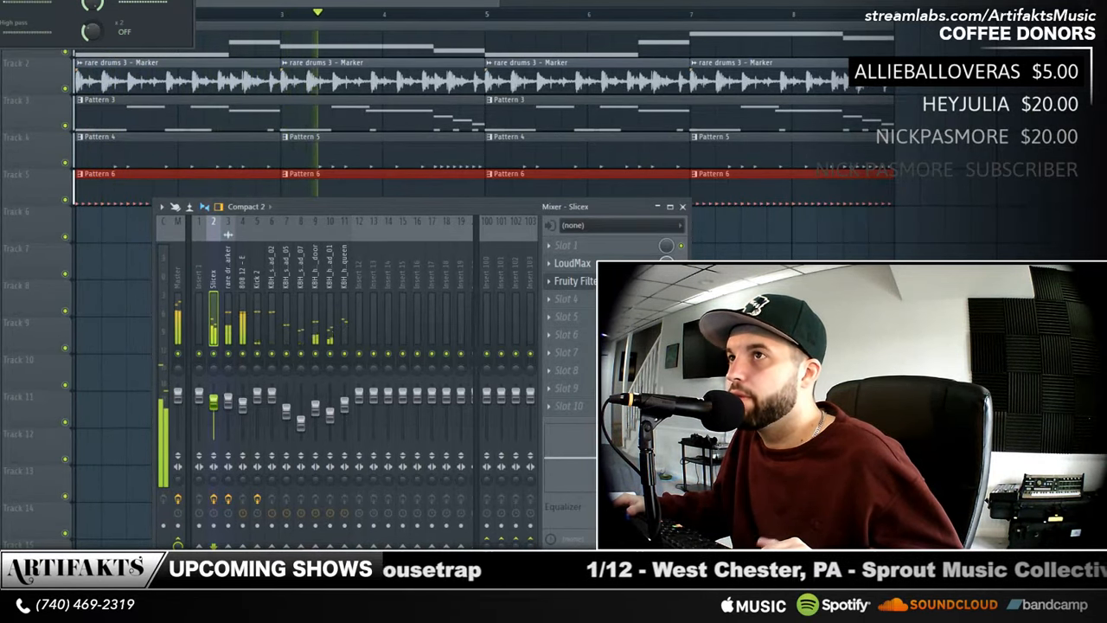
{"action": "left_click_drag", "start_coordinate": [77, 0], "coordinate": [117, 38]}
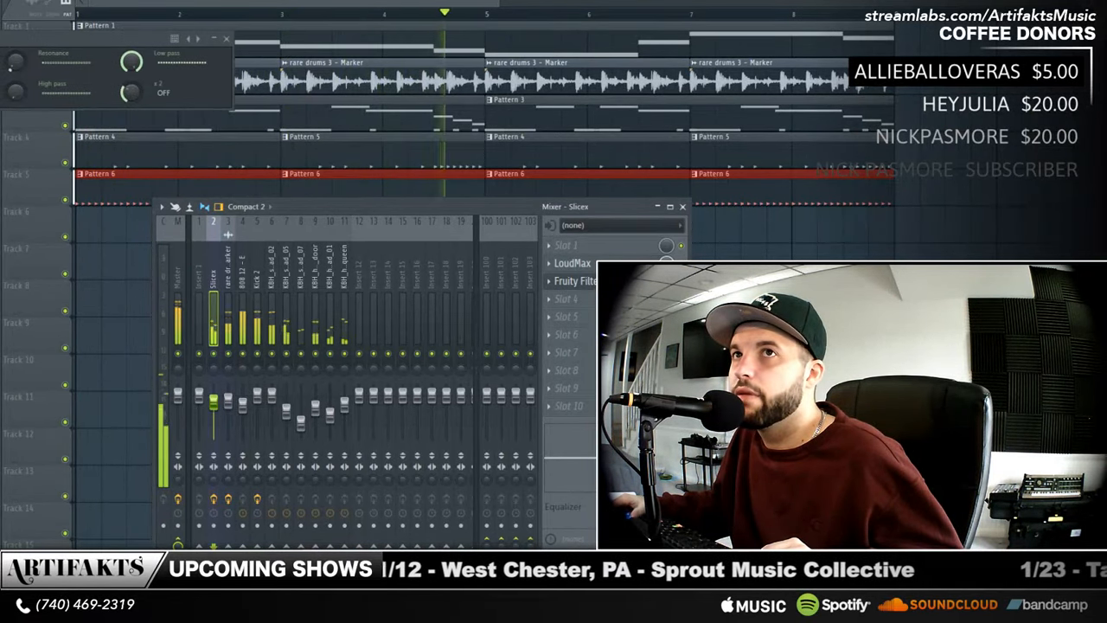
{"action": "key", "text": "F9"}
{"action": "left_click", "coordinate": [17, 1]}
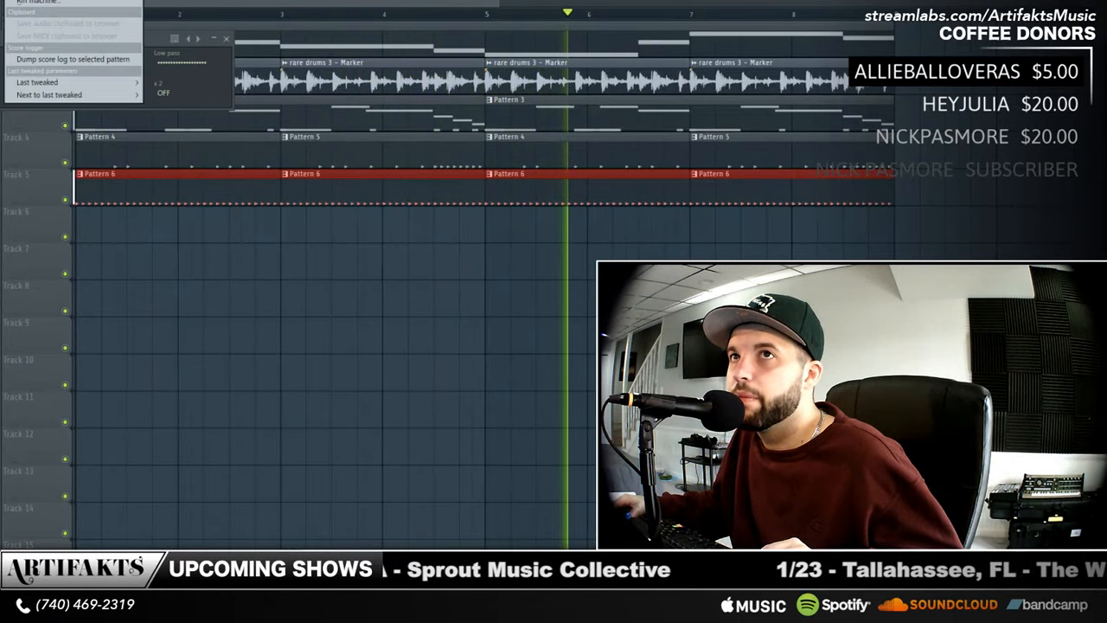
{"action": "left_click", "coordinate": [196, 41]}
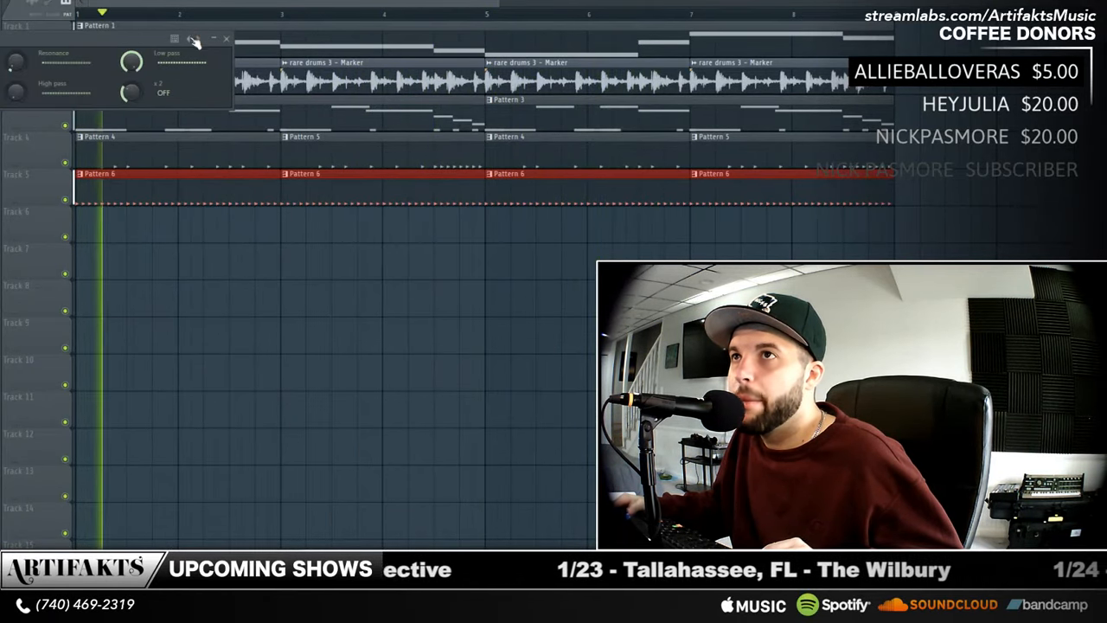
{"action": "key", "text": "space"}
{"action": "left_click", "coordinate": [226, 39]}
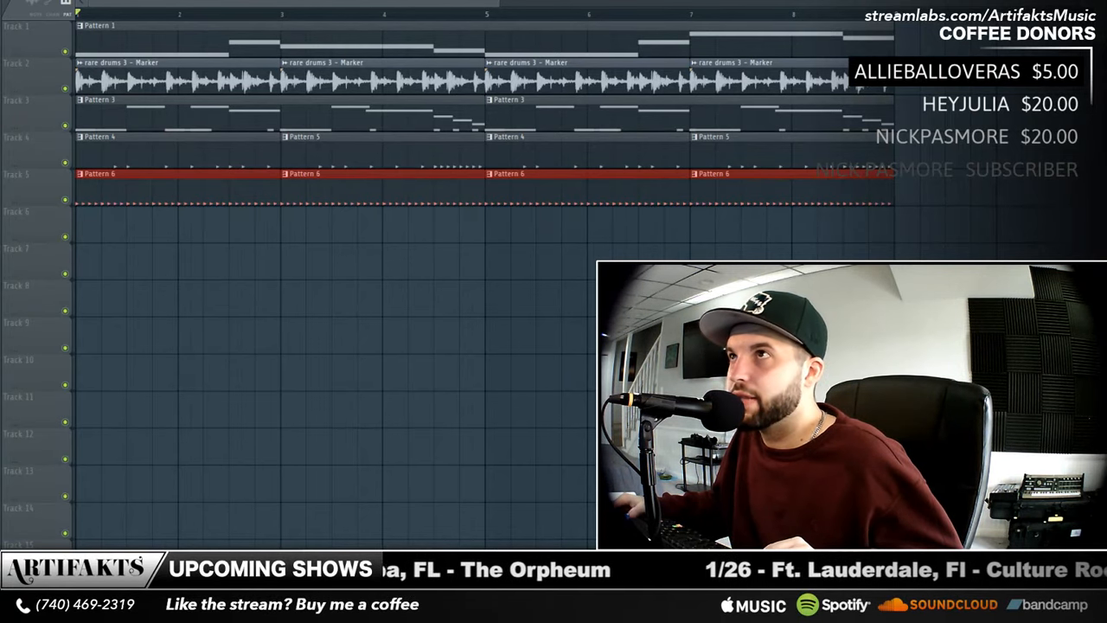
- Add a 3x Osc channel to the channel rack and adjust its oscillators' coarse tuning and level
{"action": "key", "text": "F6"}
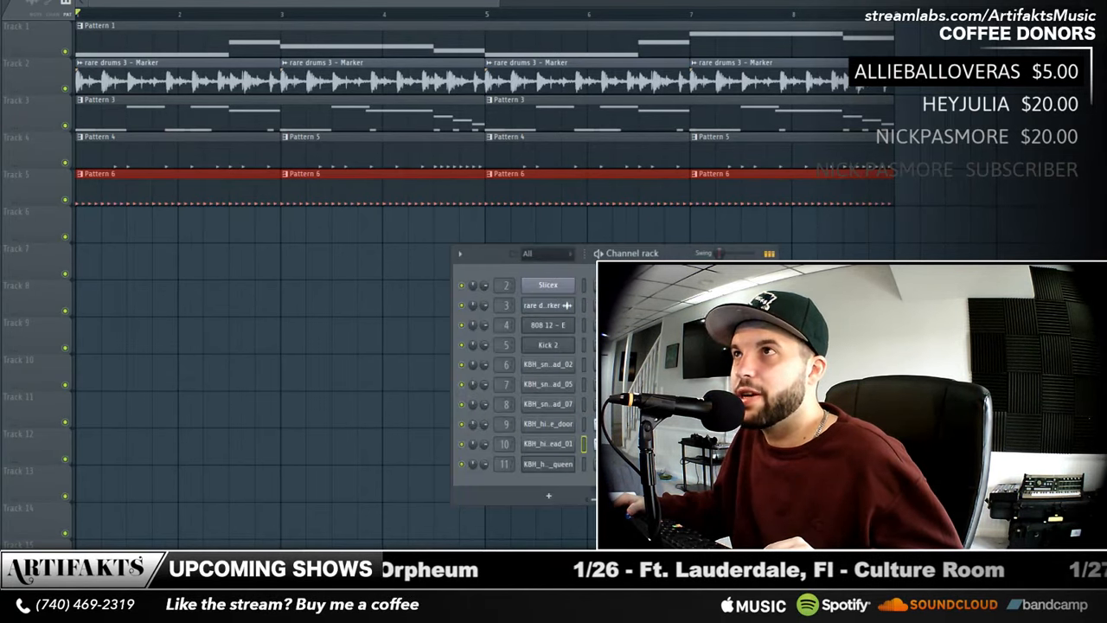
{"action": "left_click", "coordinate": [548, 494]}
{"action": "left_click", "coordinate": [574, 452]}
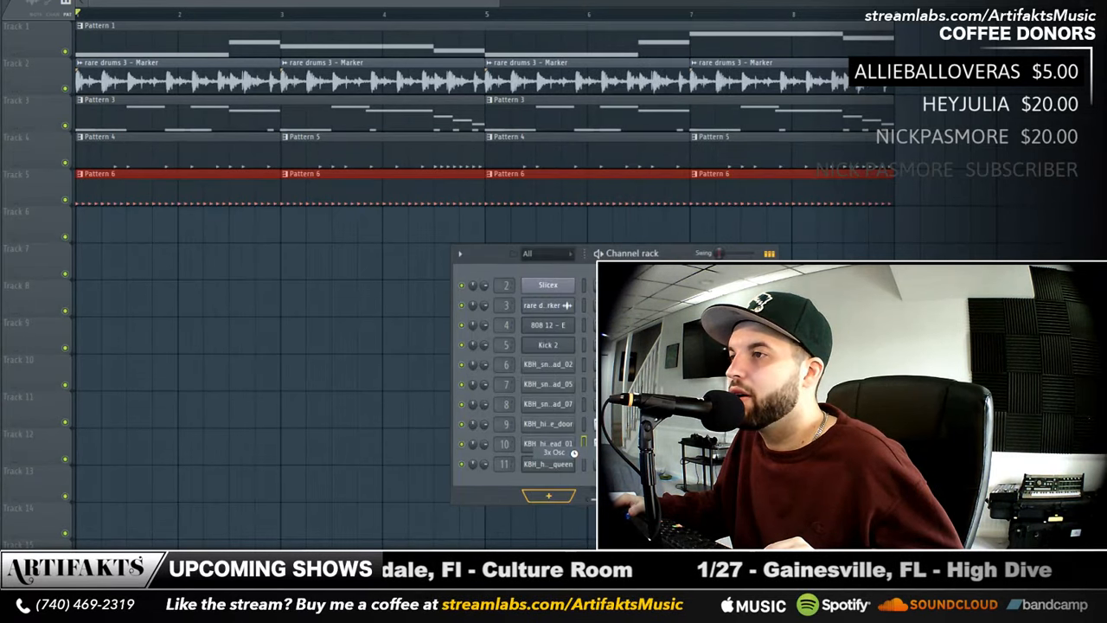
{"action": "left_click_drag", "start_coordinate": [249, 136], "coordinate": [249, 164]}
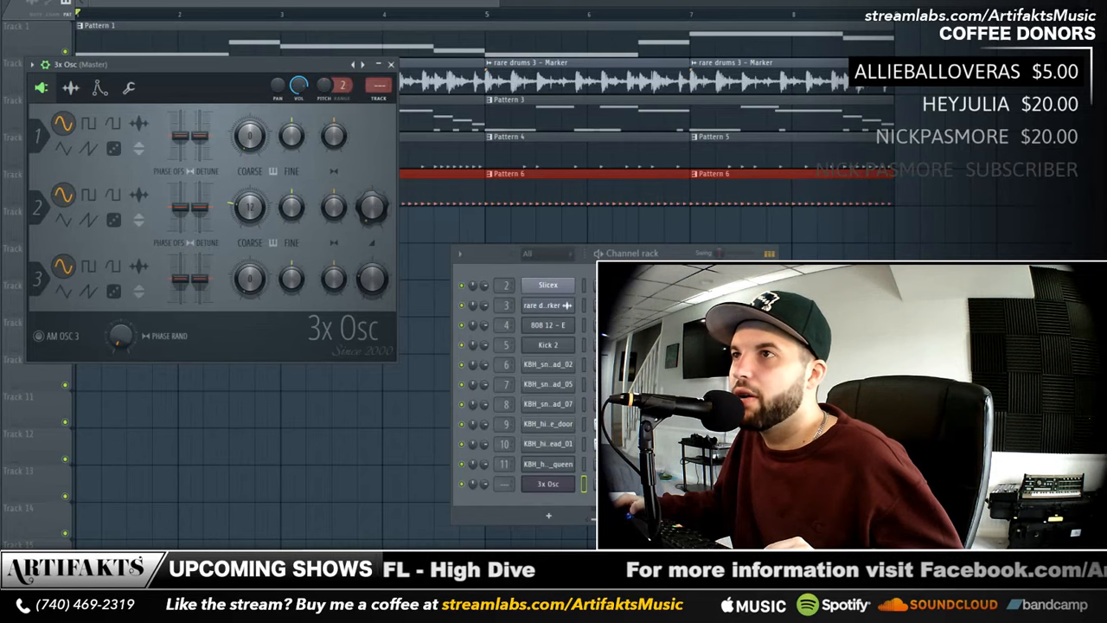
{"action": "left_click_drag", "start_coordinate": [372, 276], "coordinate": [372, 298]}
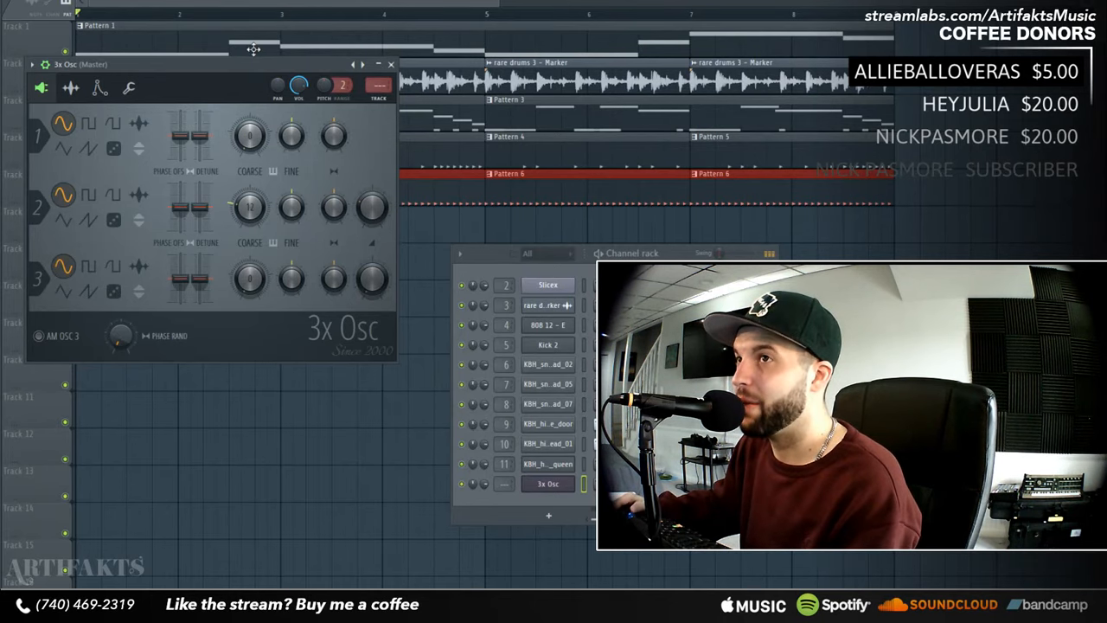
{"action": "left_click_drag", "start_coordinate": [251, 67], "coordinate": [303, 207]}
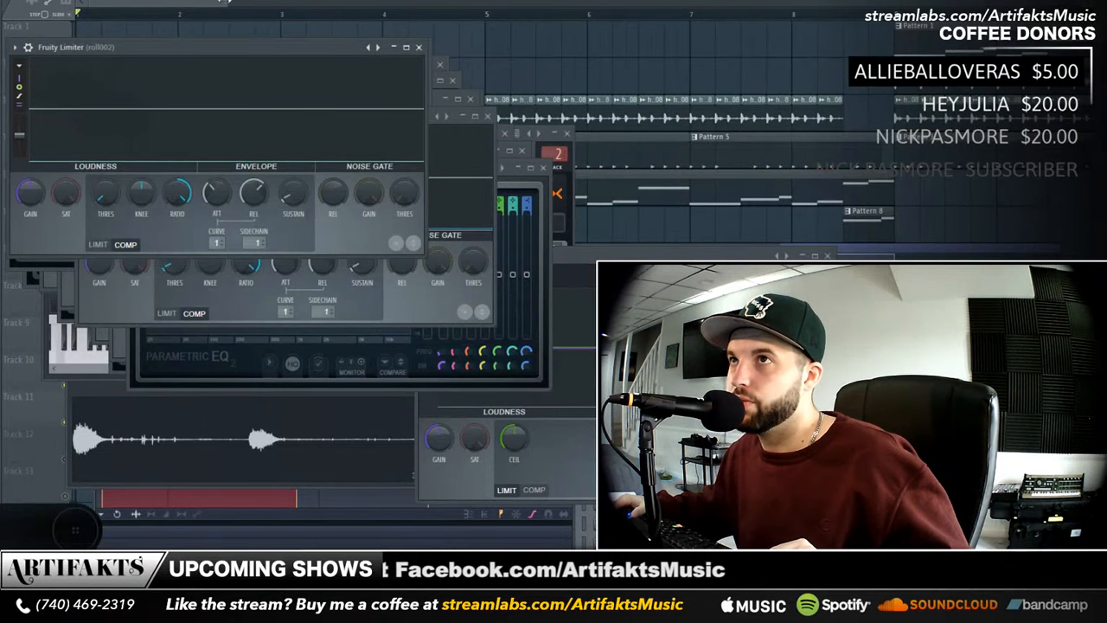
- Zoom the playlist out to the full arrangement and inspect the effects on the mixer's Master and Slicex tracks
{"action": "left_click_drag", "start_coordinate": [227, 3], "coordinate": [636, 14]}
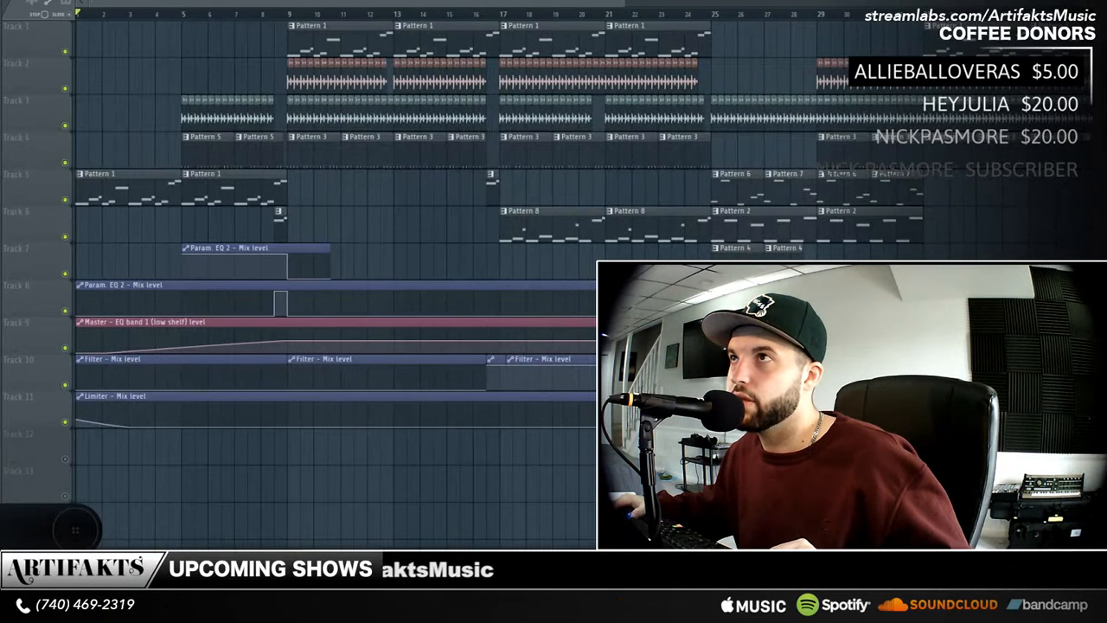
{"action": "key", "text": "F5"}
{"action": "key", "text": "F9"}
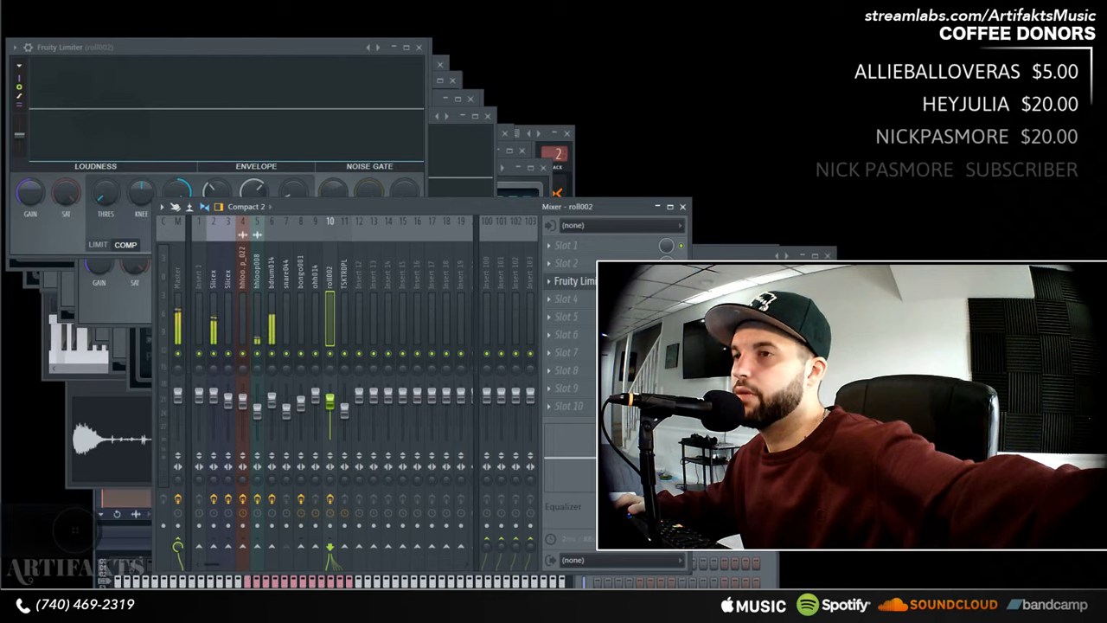
{"action": "key", "text": "F1"}
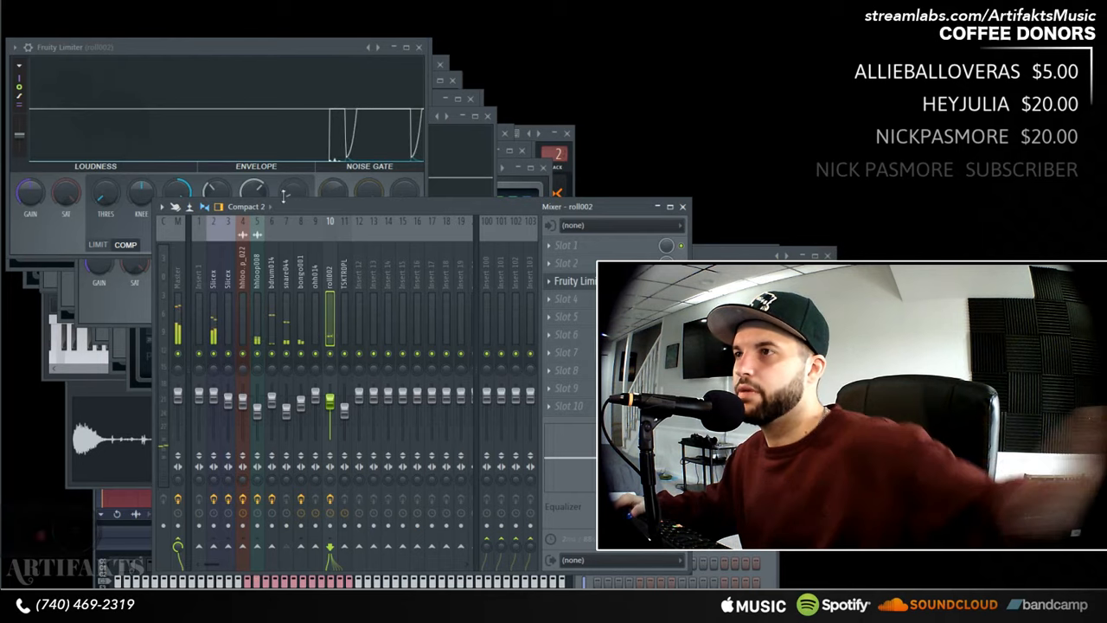
{"action": "left_click", "coordinate": [176, 269]}
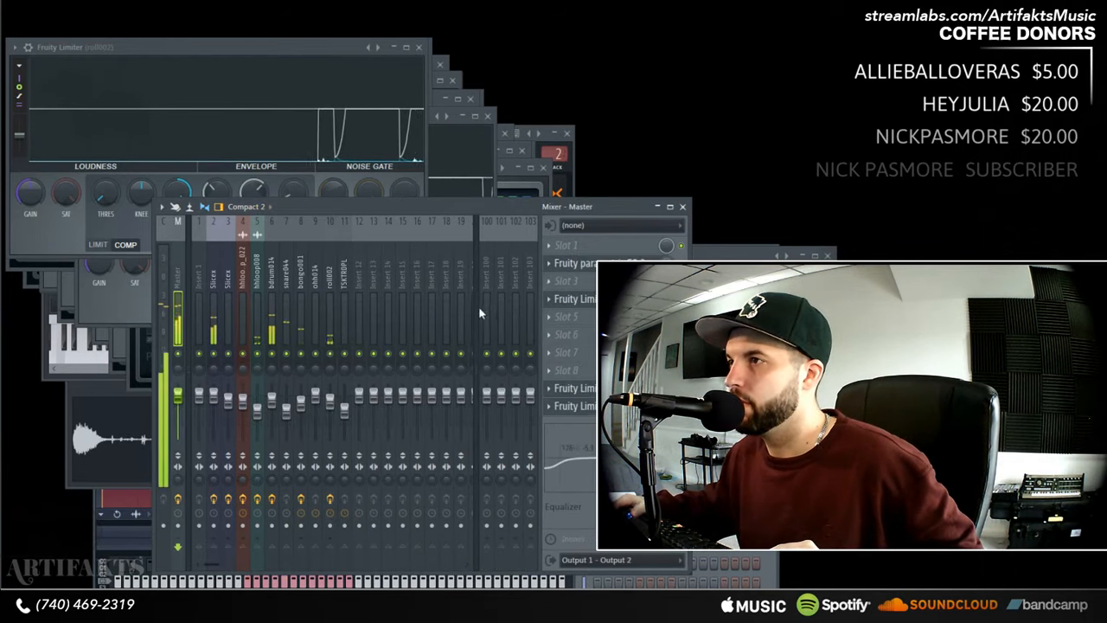
{"action": "left_click", "coordinate": [230, 277]}
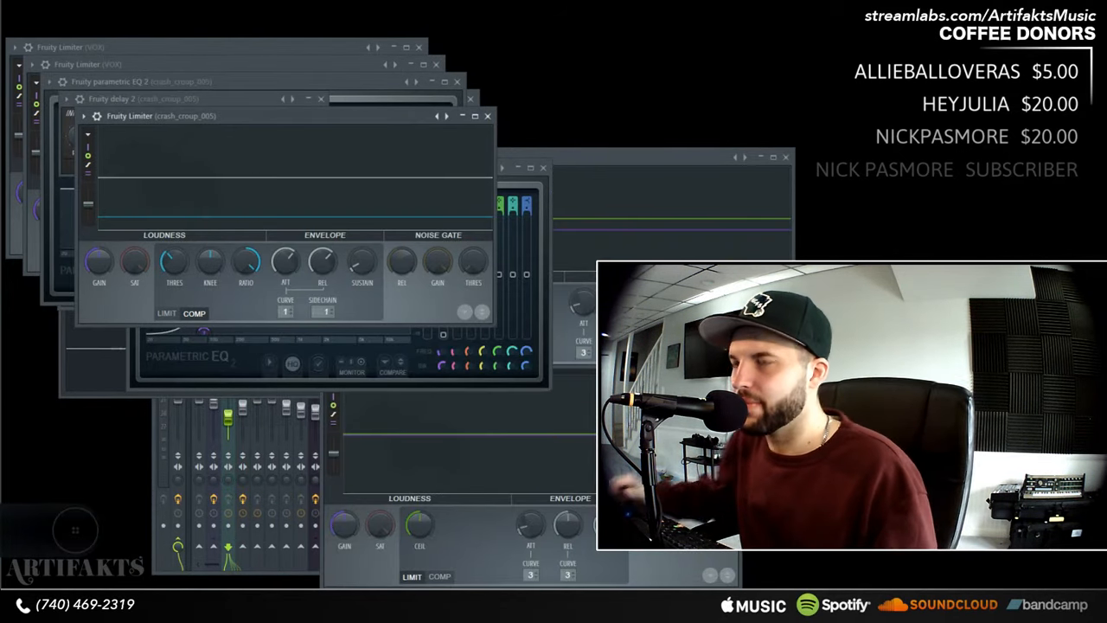
- Check the playlist and mixer of the project containing the crash_croup clips and start a wave file export
{"action": "key", "text": "F5"}
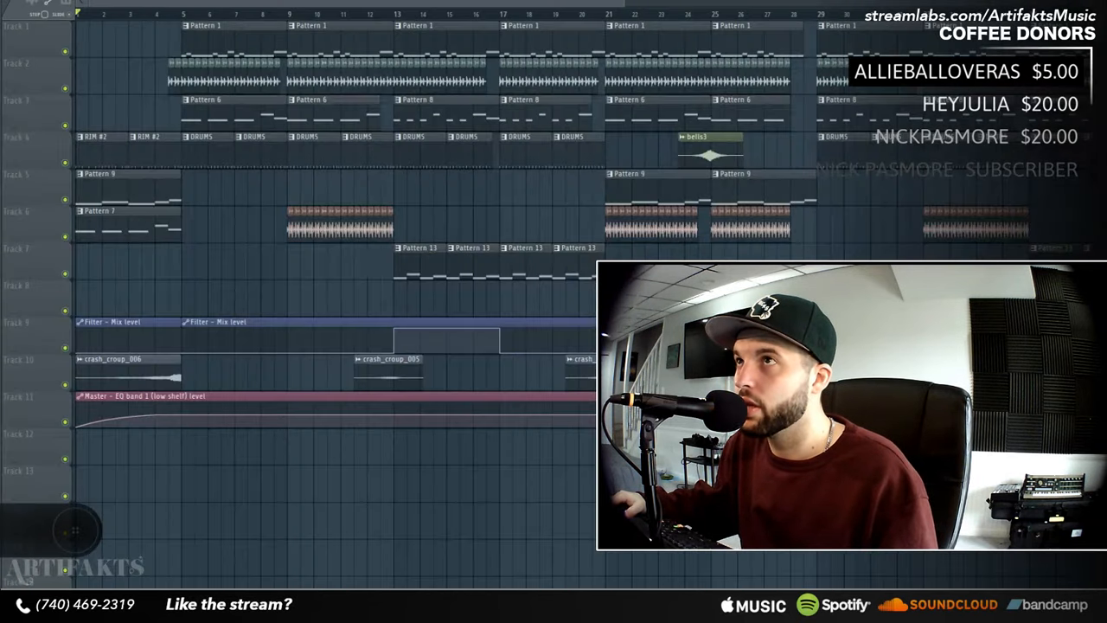
{"action": "key", "text": "F5"}
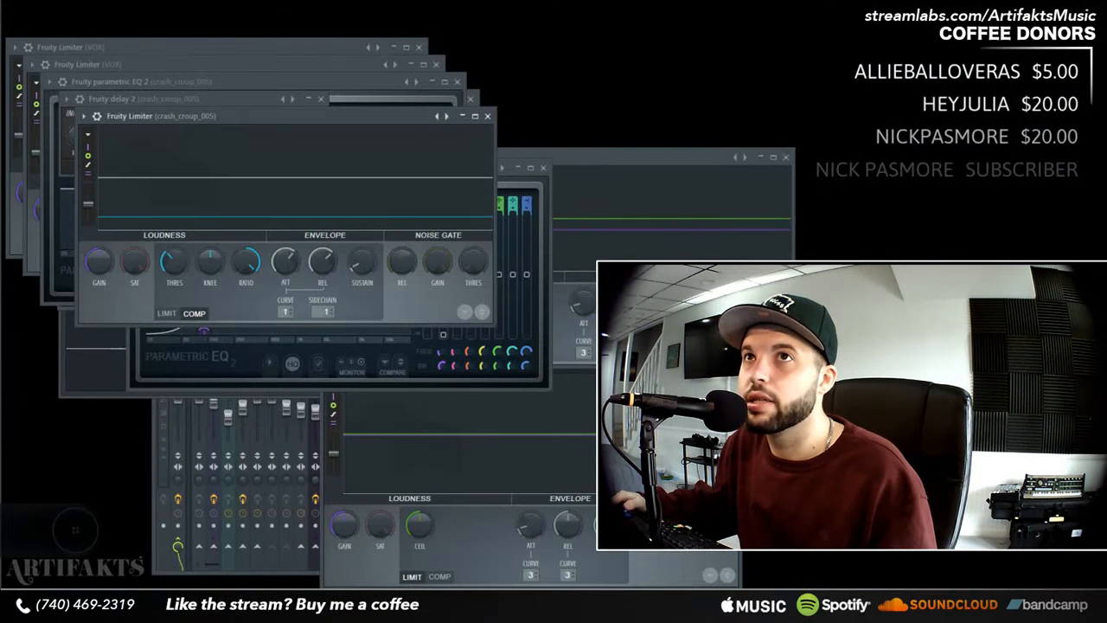
{"action": "key", "text": "F9"}
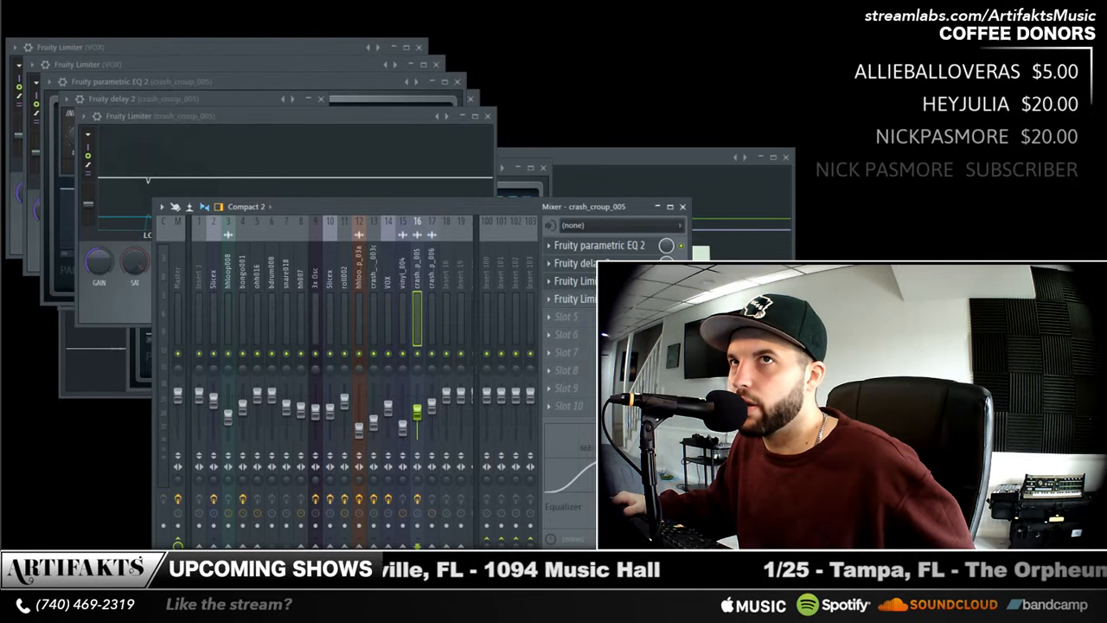
{"action": "mouse_move", "coordinate": [1, 60]}
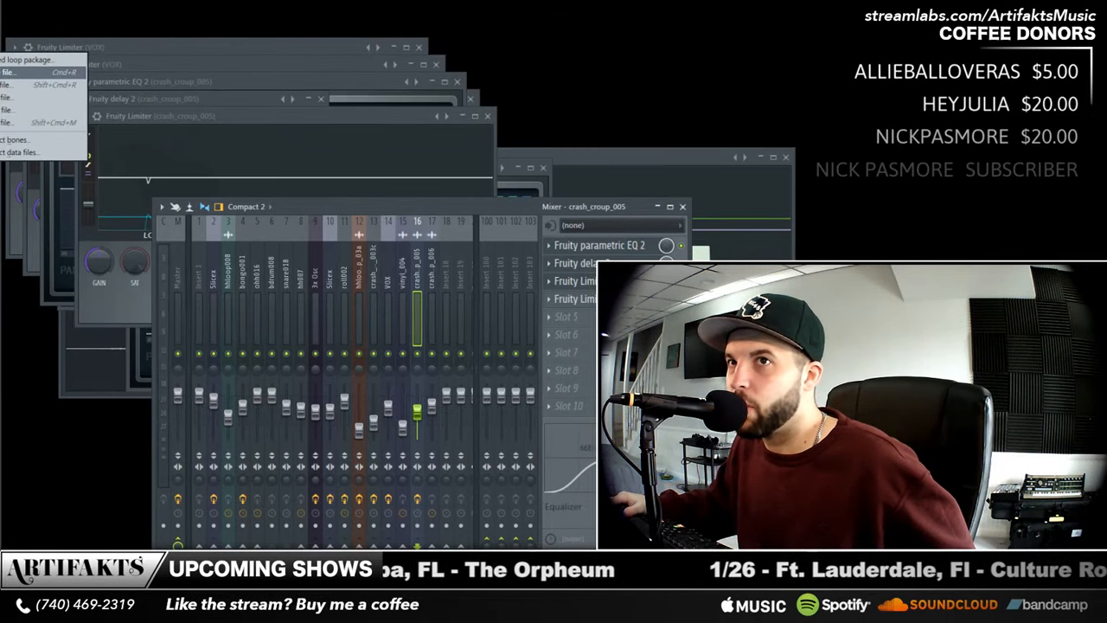
{"action": "left_click", "coordinate": [9, 72]}
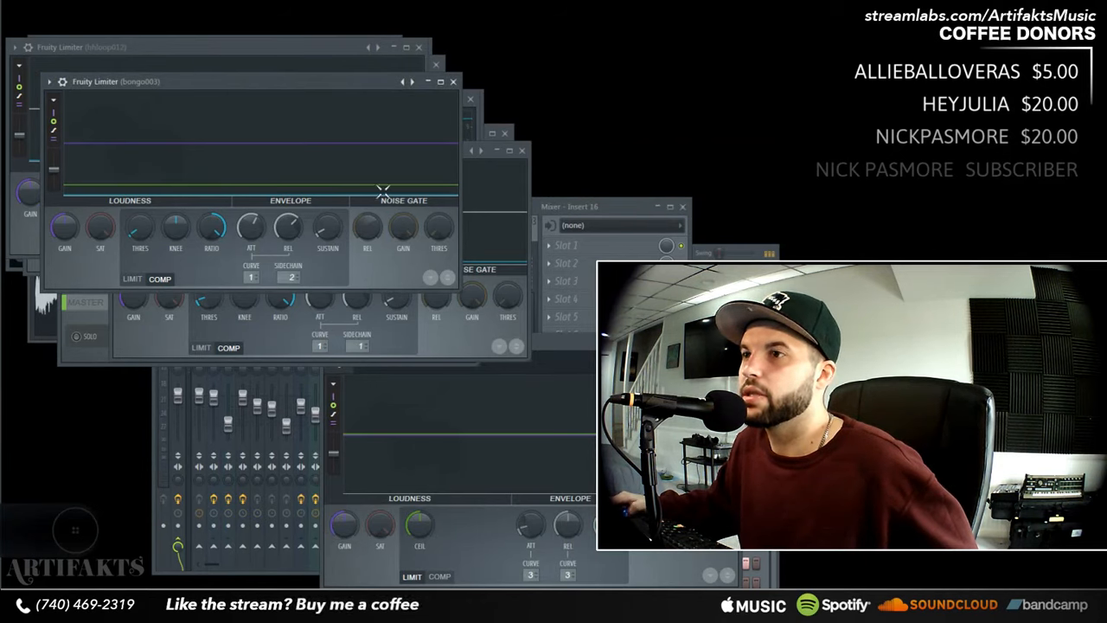
- Check the mixers of the two open beat projects and load another project from the FL Studio Projects folder
{"action": "key", "text": "F9"}
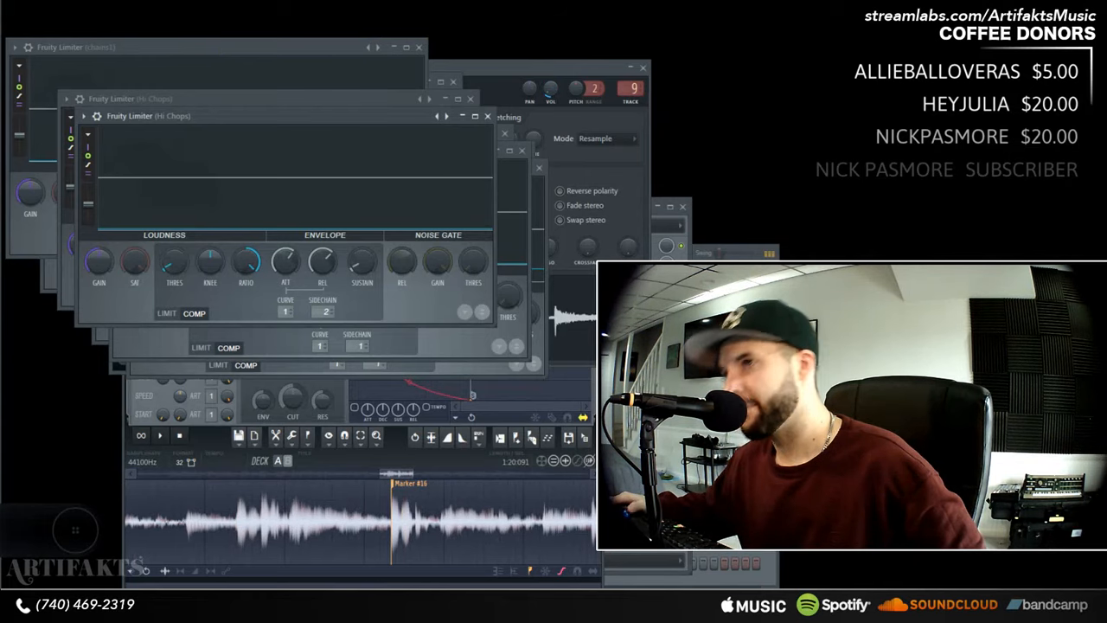
{"action": "key", "text": "F9"}
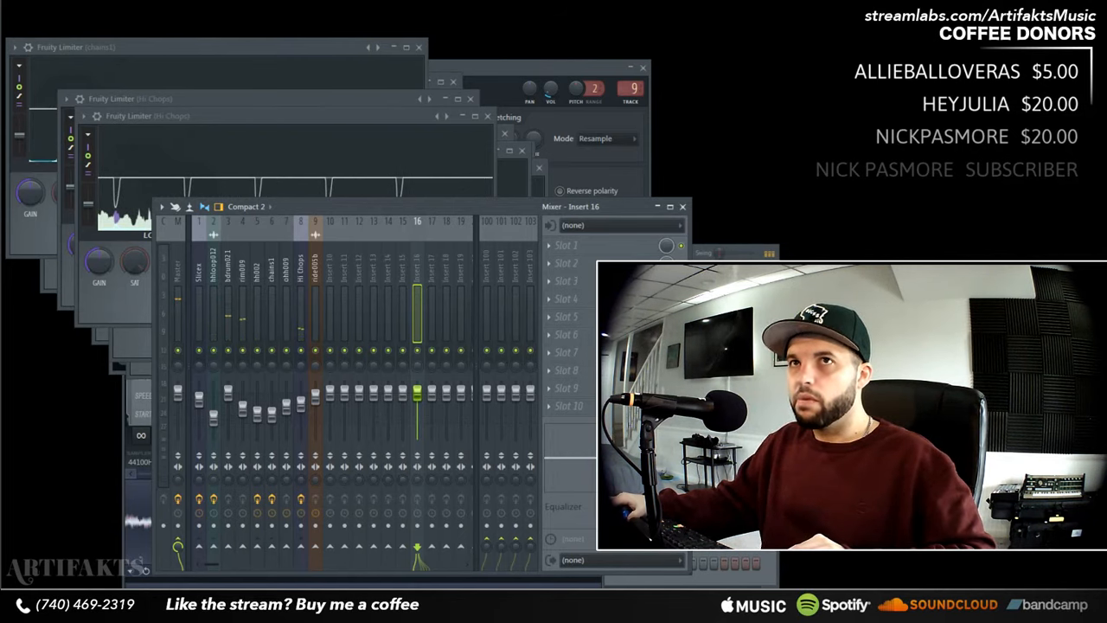
{"action": "key", "text": "super+o"}
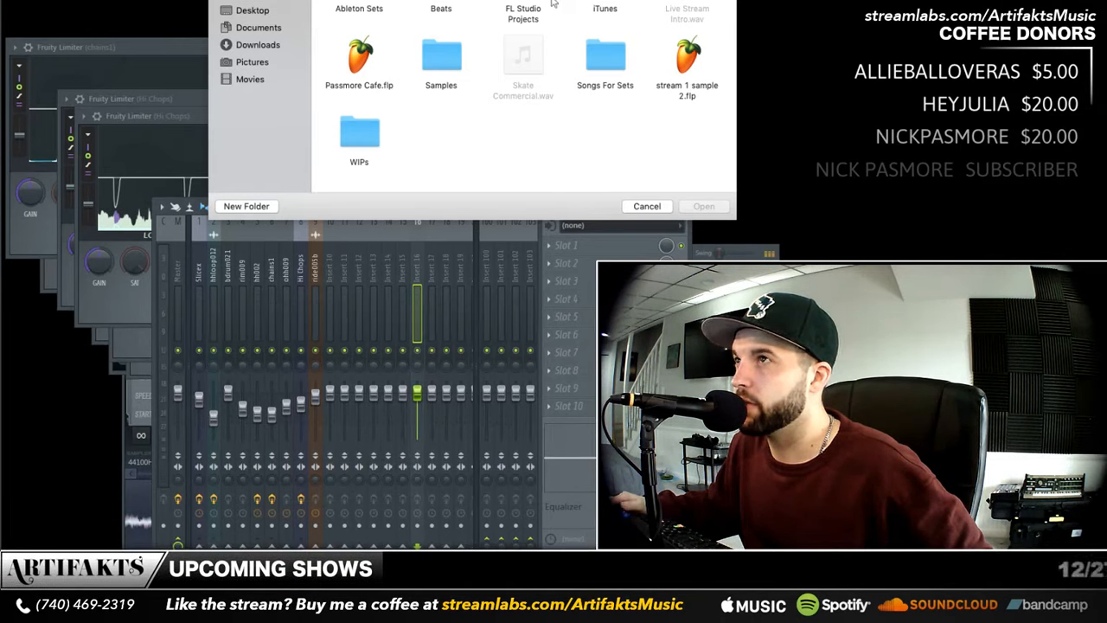
{"action": "double_click", "coordinate": [524, 7]}
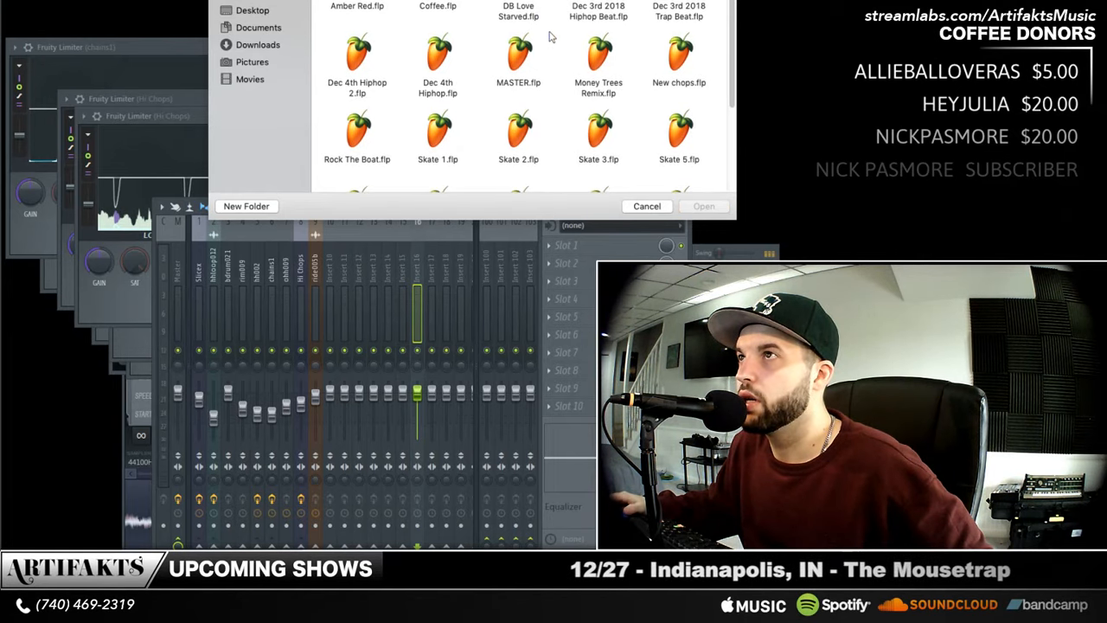
{"action": "scroll", "coordinate": [545, 26], "scroll_direction": "down", "scroll_amount": 3}
{"action": "scroll", "coordinate": [548, 35], "scroll_direction": "up", "scroll_amount": 3}
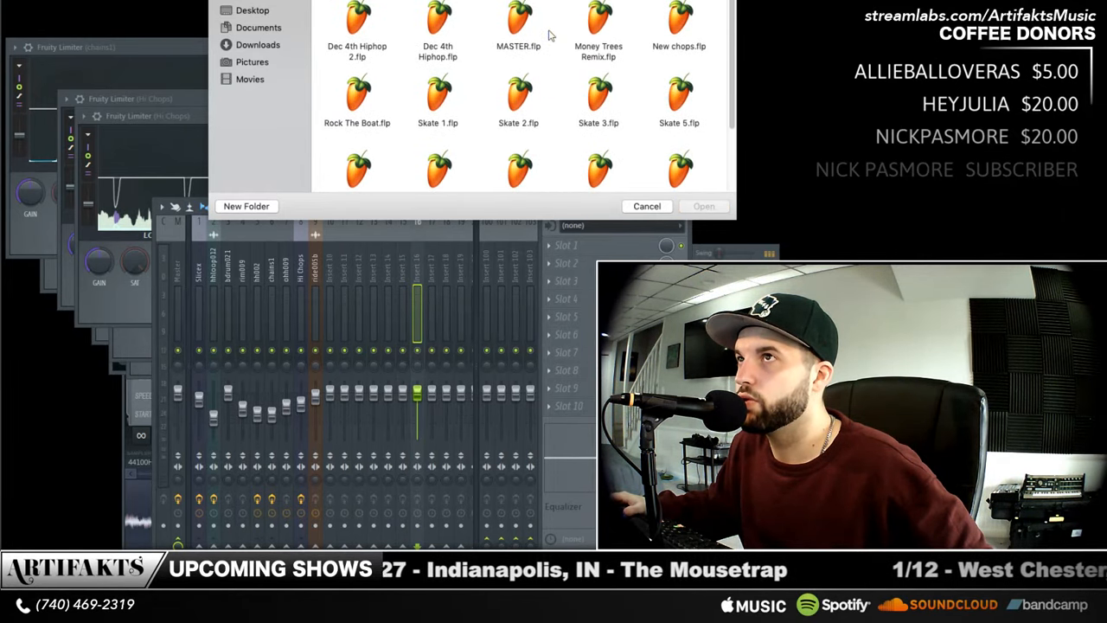
{"action": "double_click", "coordinate": [598, 42]}
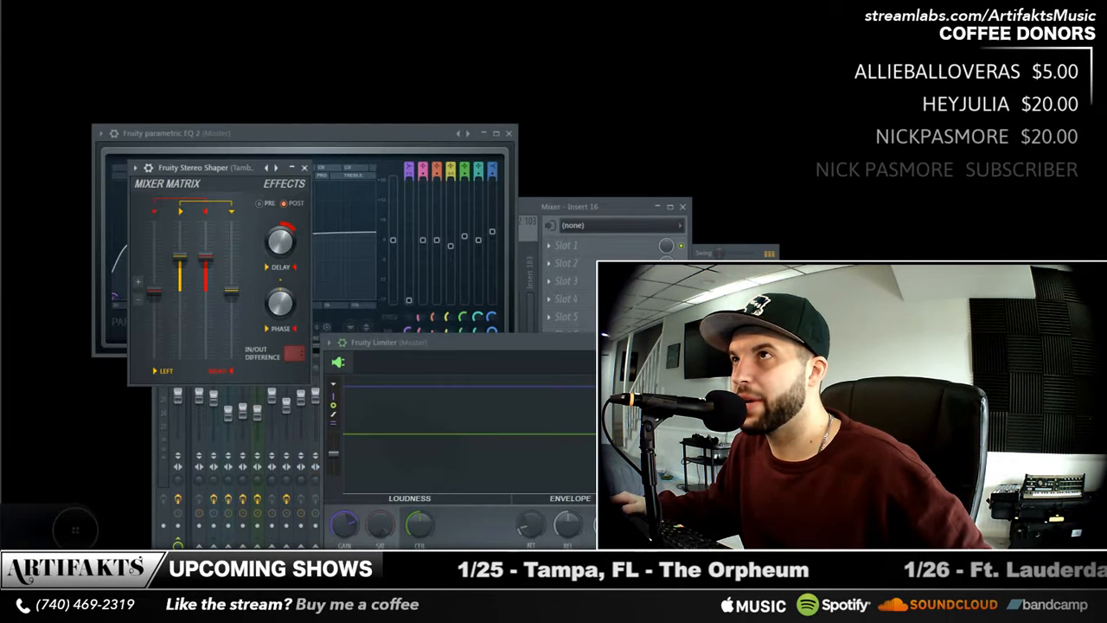
- Show the mixer, play the loaded project and solo Track 1 with the Shaun Harr sample in the playlist
{"action": "key", "text": "F9"}
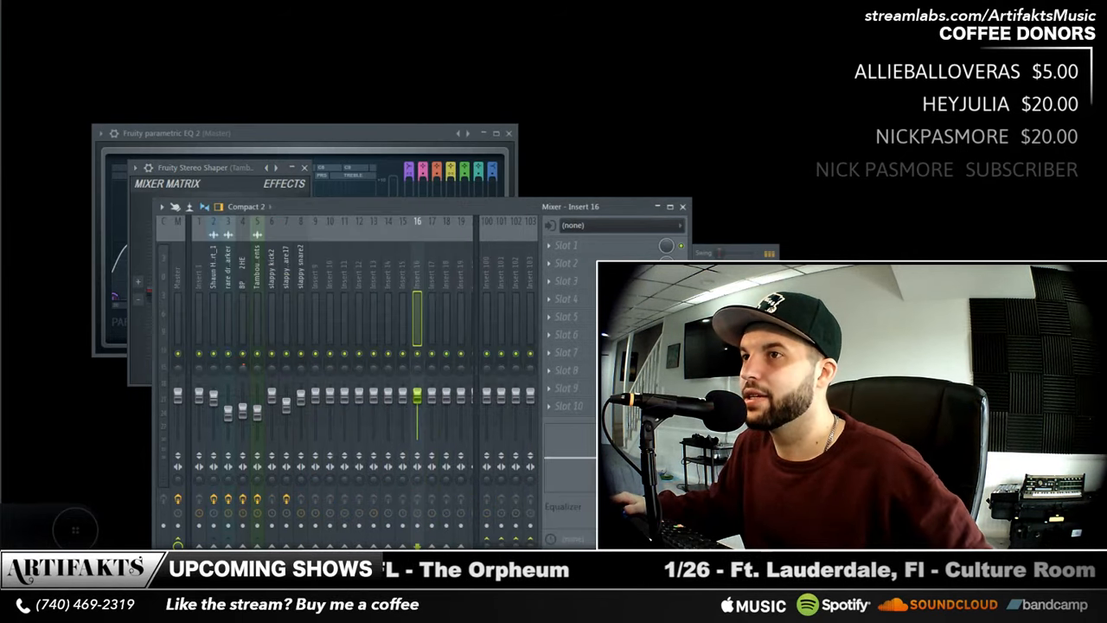
{"action": "key", "text": "space"}
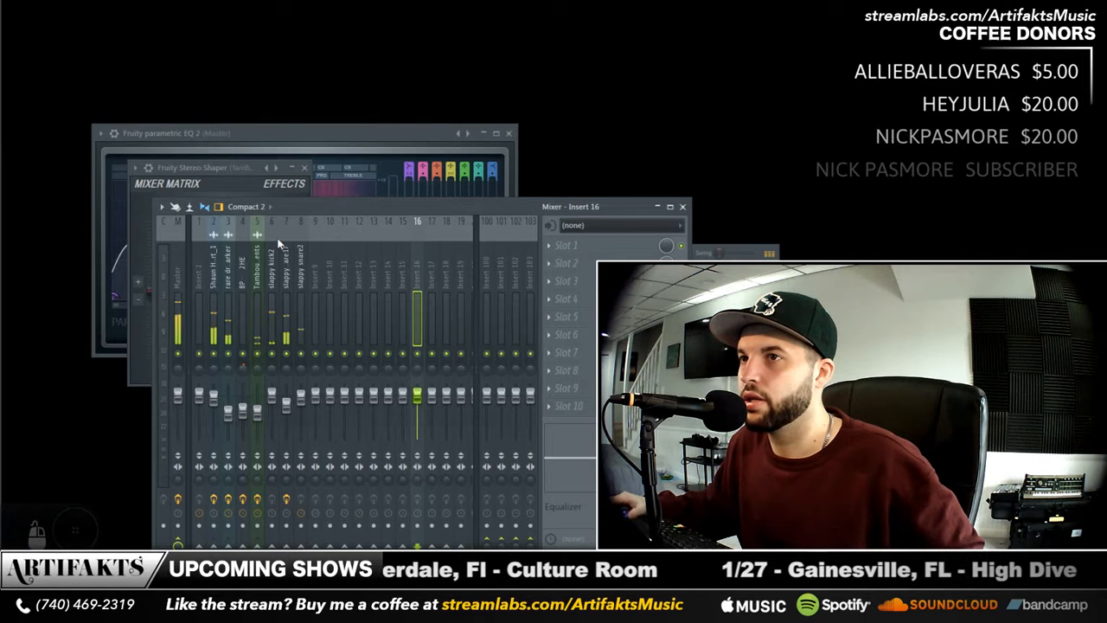
{"action": "key", "text": "F5"}
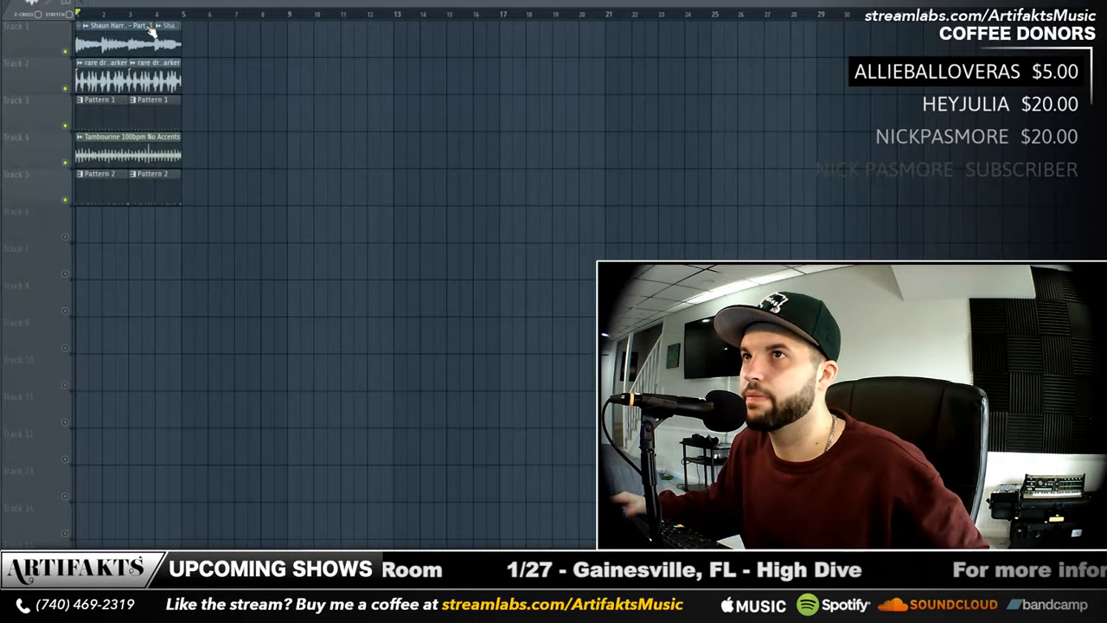
{"action": "right_click", "coordinate": [69, 54]}
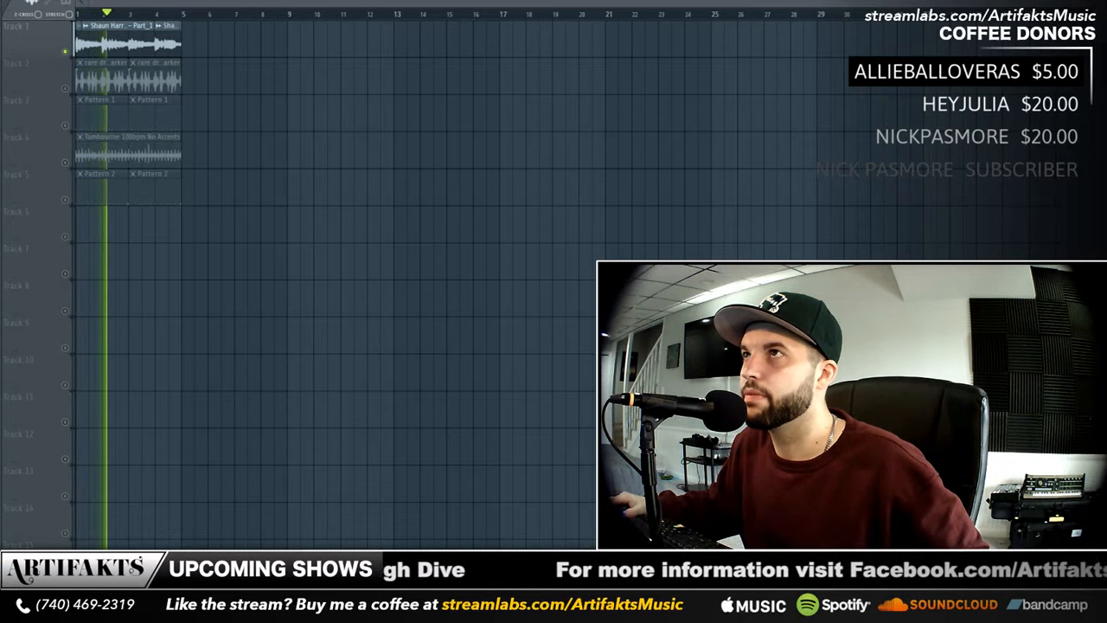
- Dock the Insert 16 mixer track to Left and change its docking to Right
{"action": "key", "text": "F9"}
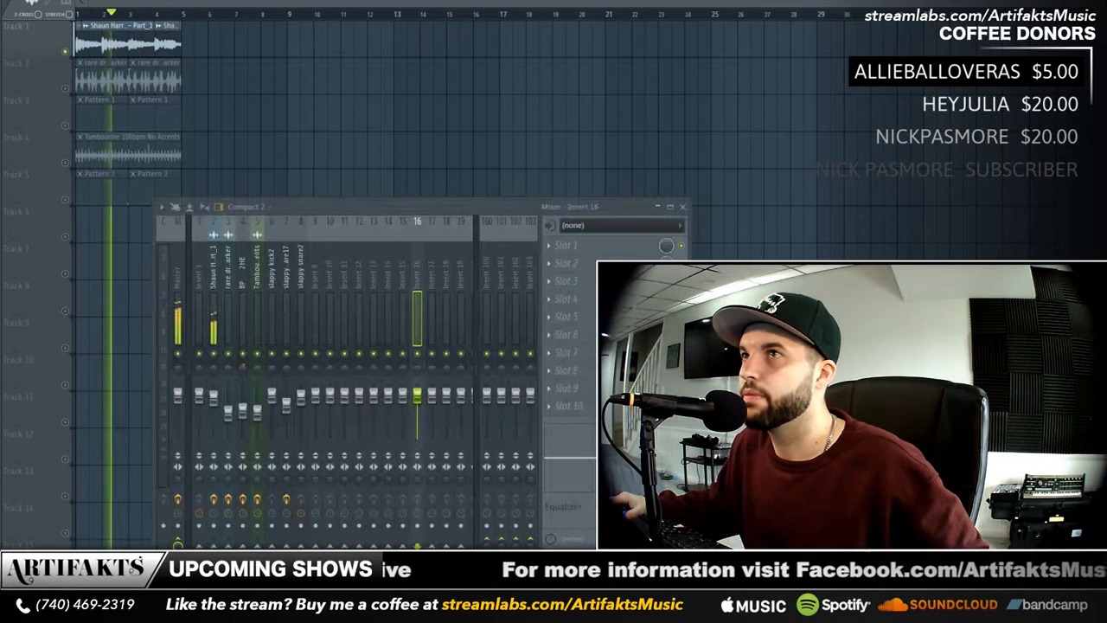
{"action": "left_click", "coordinate": [160, 208]}
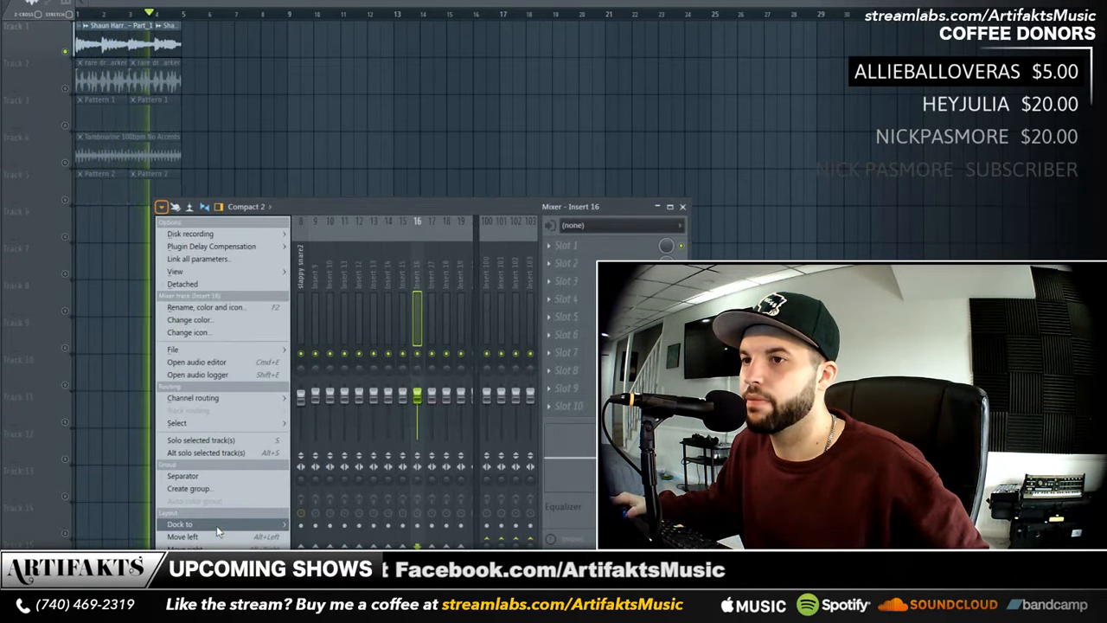
{"action": "mouse_move", "coordinate": [219, 526]}
{"action": "left_click", "coordinate": [308, 525]}
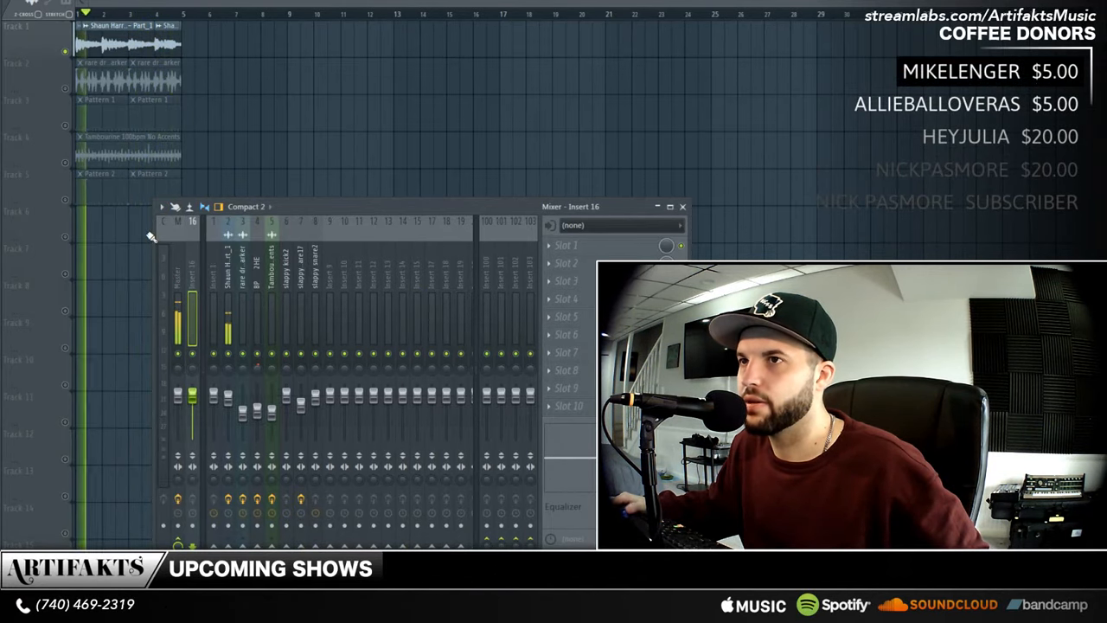
{"action": "right_click", "coordinate": [194, 272]}
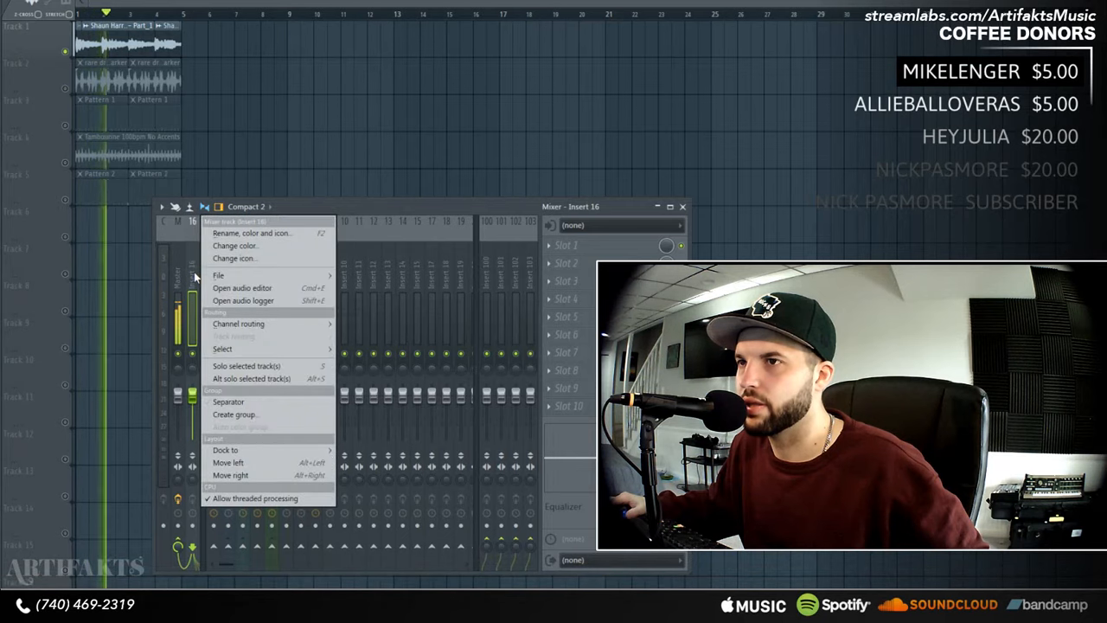
{"action": "mouse_move", "coordinate": [254, 450]}
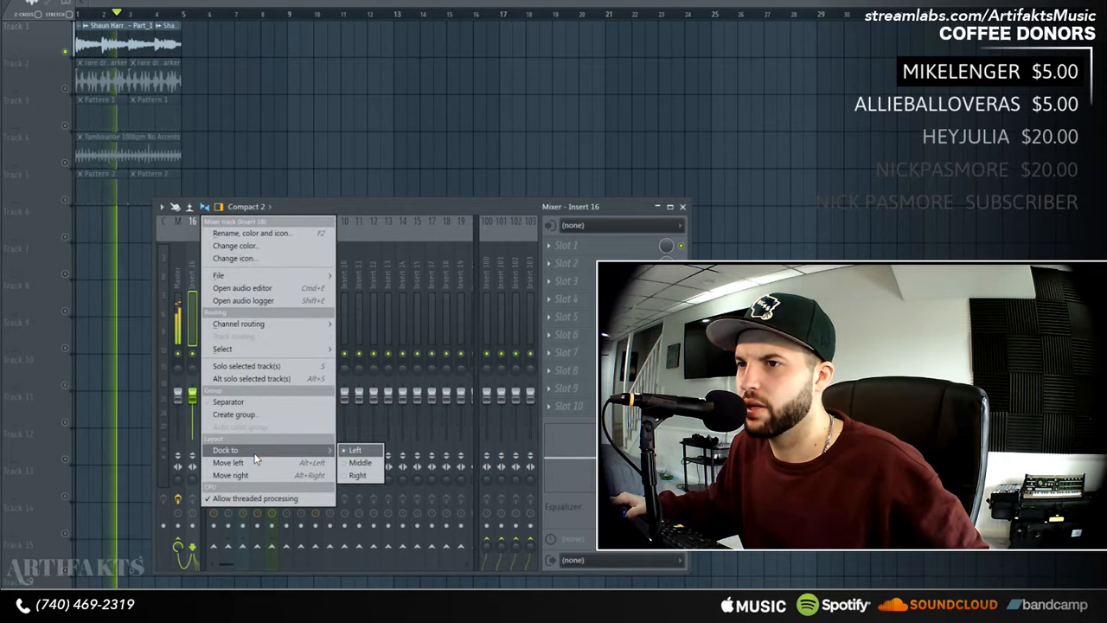
{"action": "left_click", "coordinate": [378, 475]}
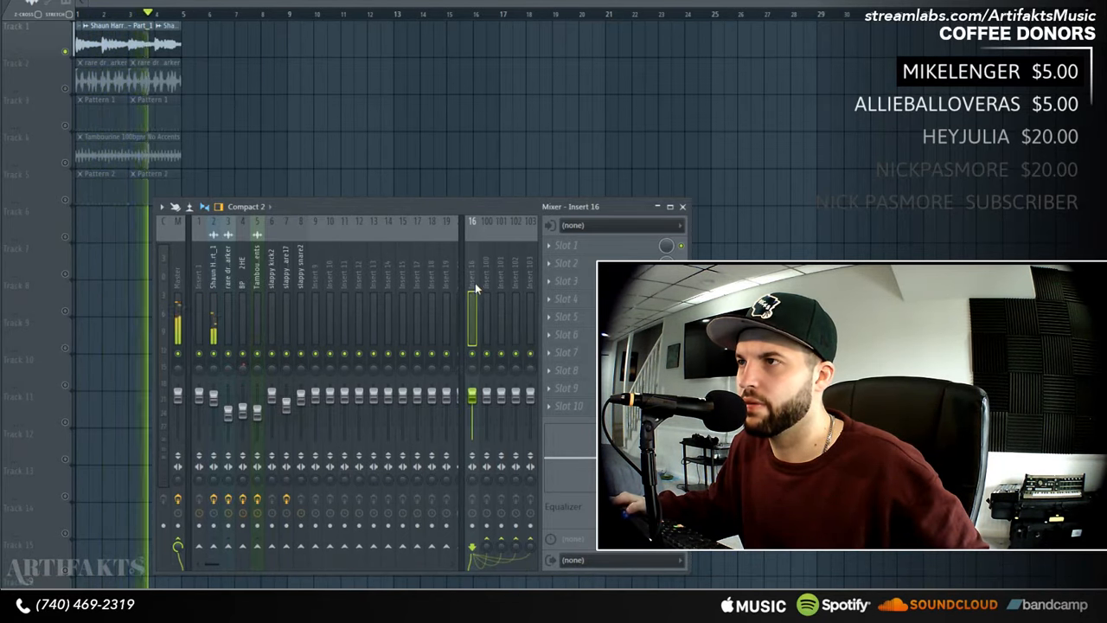
- Hide the mixer and unmute playlist Tracks 2, 4, 5 and 3 one after another during playback
{"action": "left_click", "coordinate": [65, 88]}
{"action": "key", "text": "F9"}
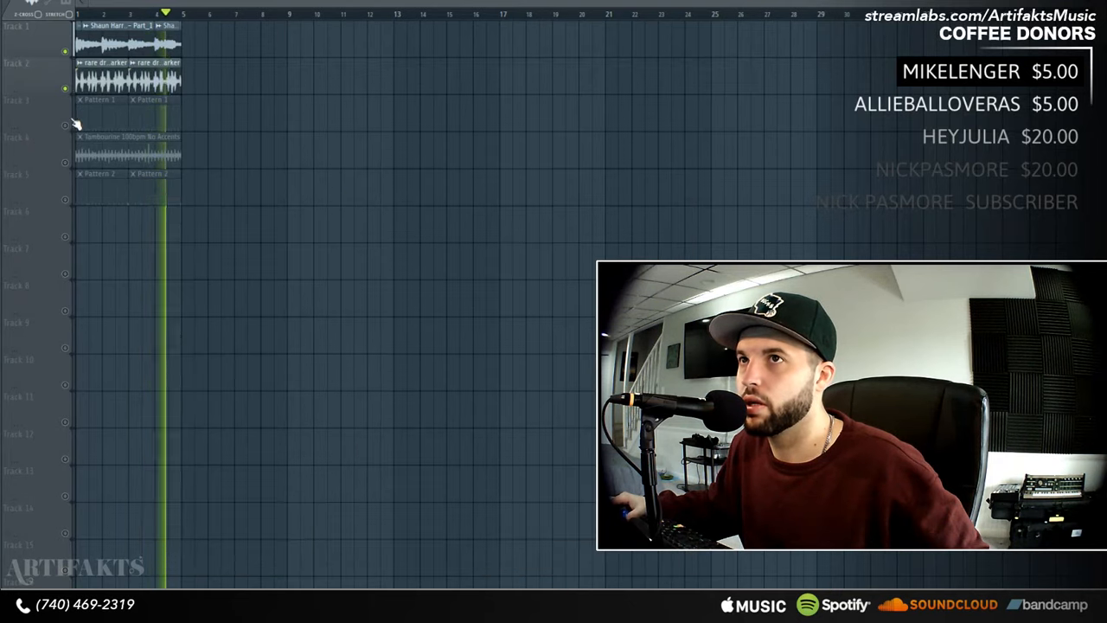
{"action": "left_click", "coordinate": [66, 164]}
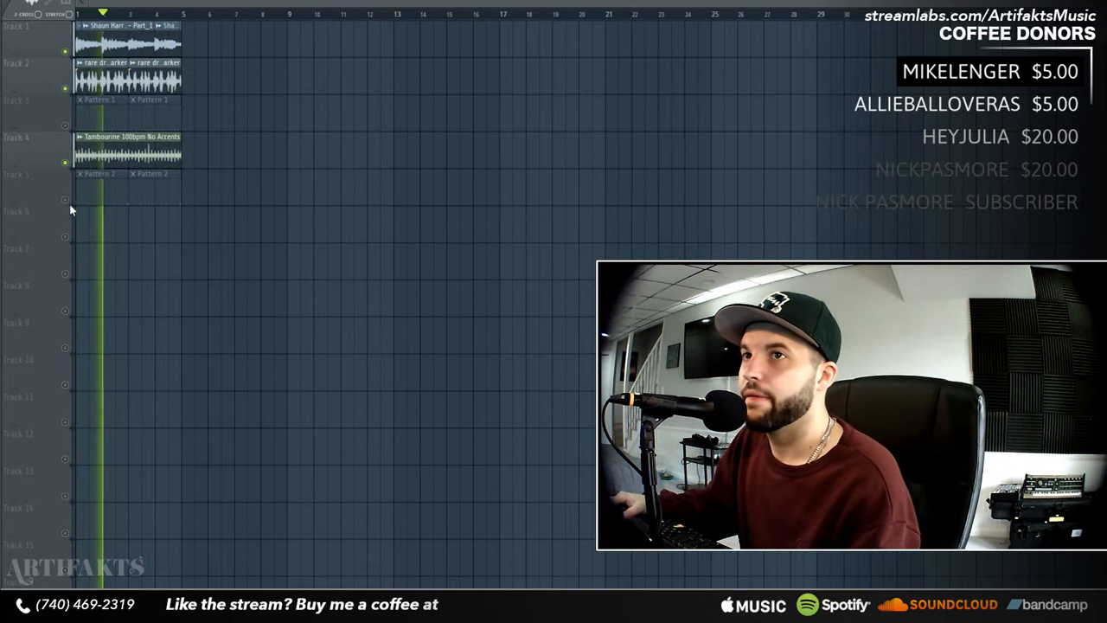
{"action": "left_click", "coordinate": [65, 200]}
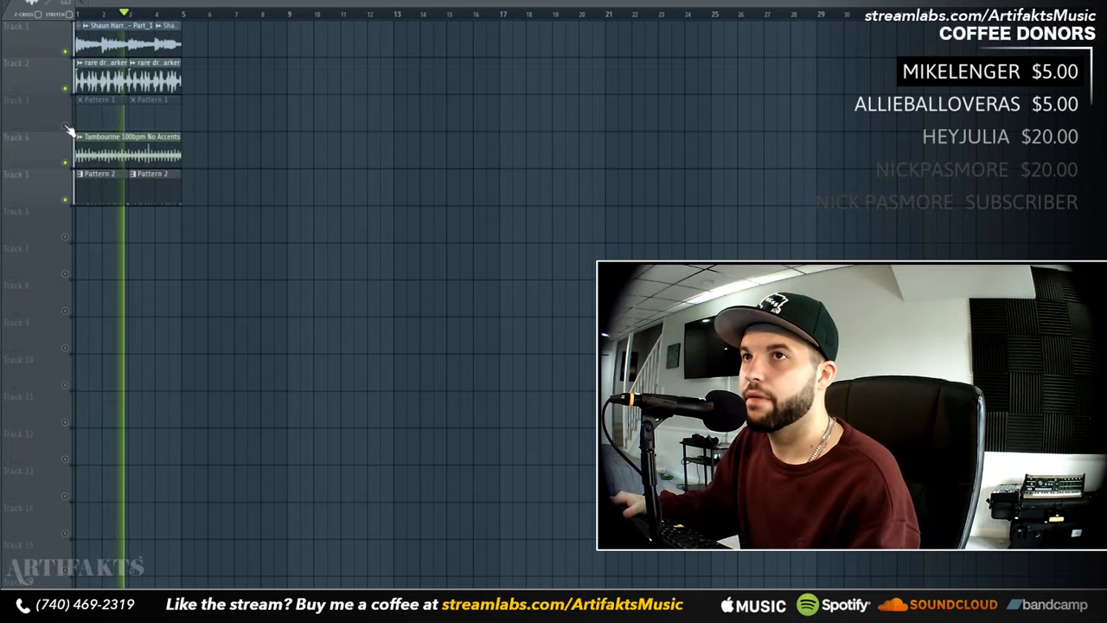
{"action": "left_click", "coordinate": [64, 126]}
- Audition the loop with Tracks 5, 4 and 2 muted, unmute all three and stop playback
{"action": "left_click", "coordinate": [65, 200]}
{"action": "left_click", "coordinate": [65, 163]}
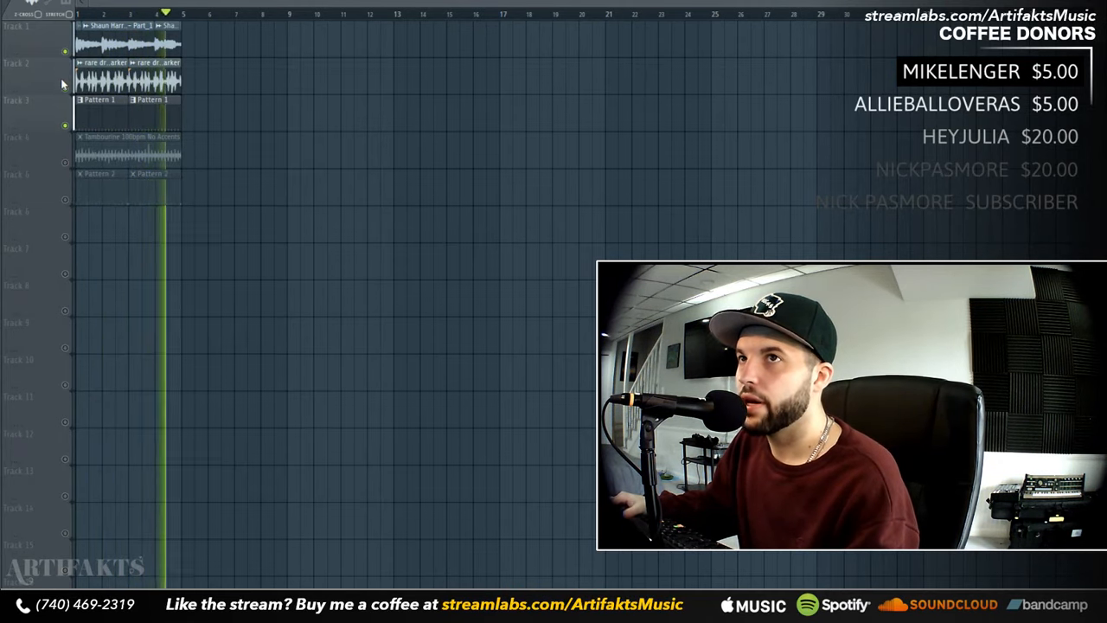
{"action": "left_click", "coordinate": [65, 88]}
{"action": "left_click", "coordinate": [65, 200]}
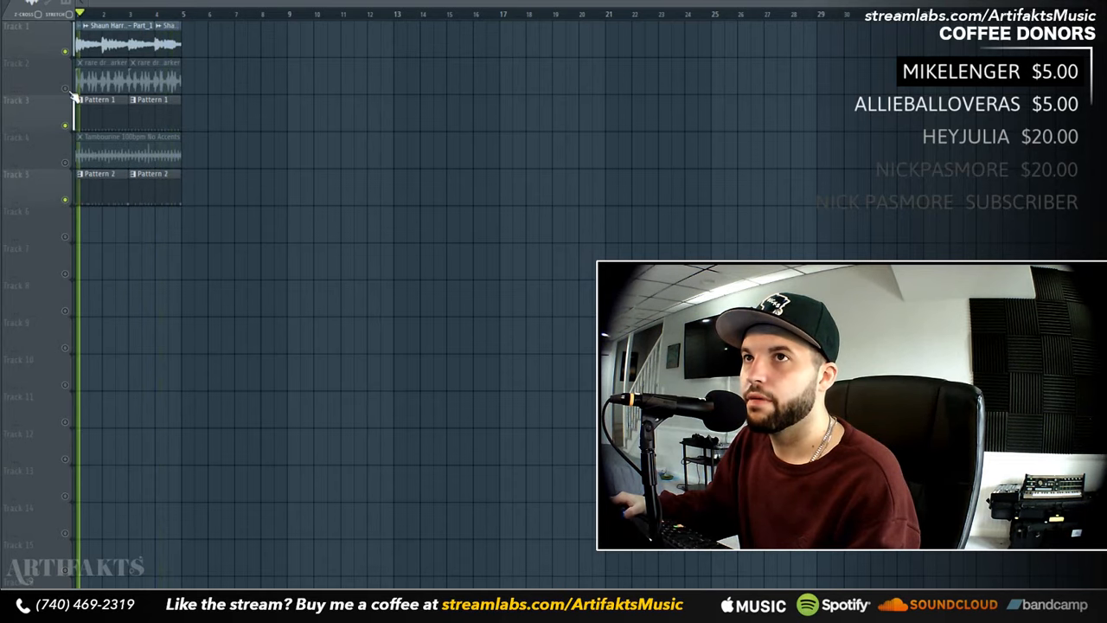
{"action": "left_click", "coordinate": [65, 88]}
{"action": "left_click", "coordinate": [65, 162]}
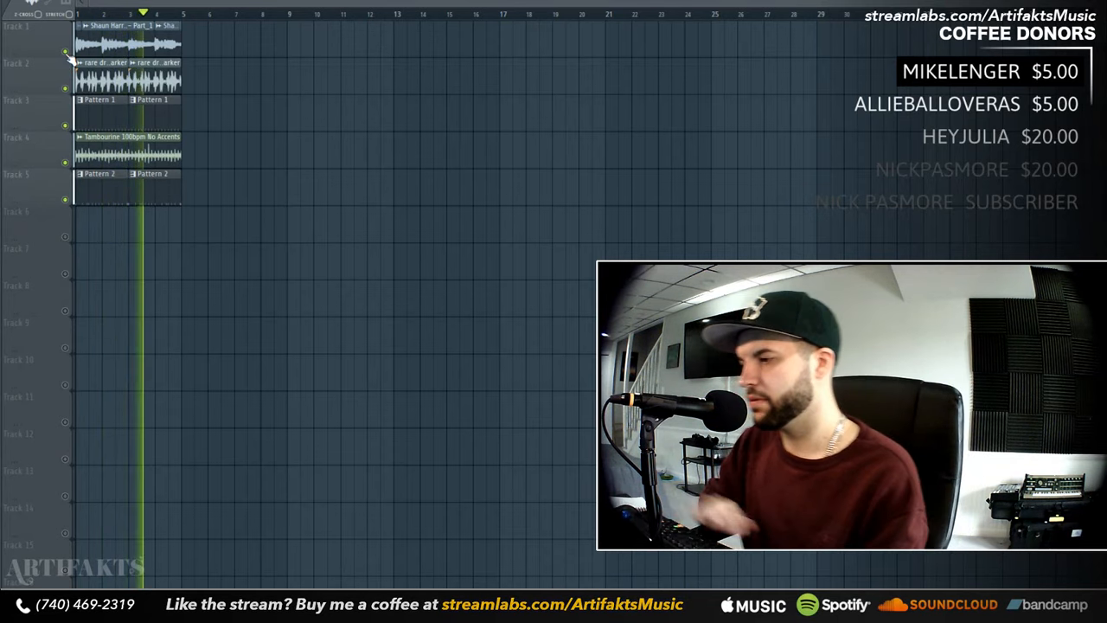
{"action": "key", "text": "space"}
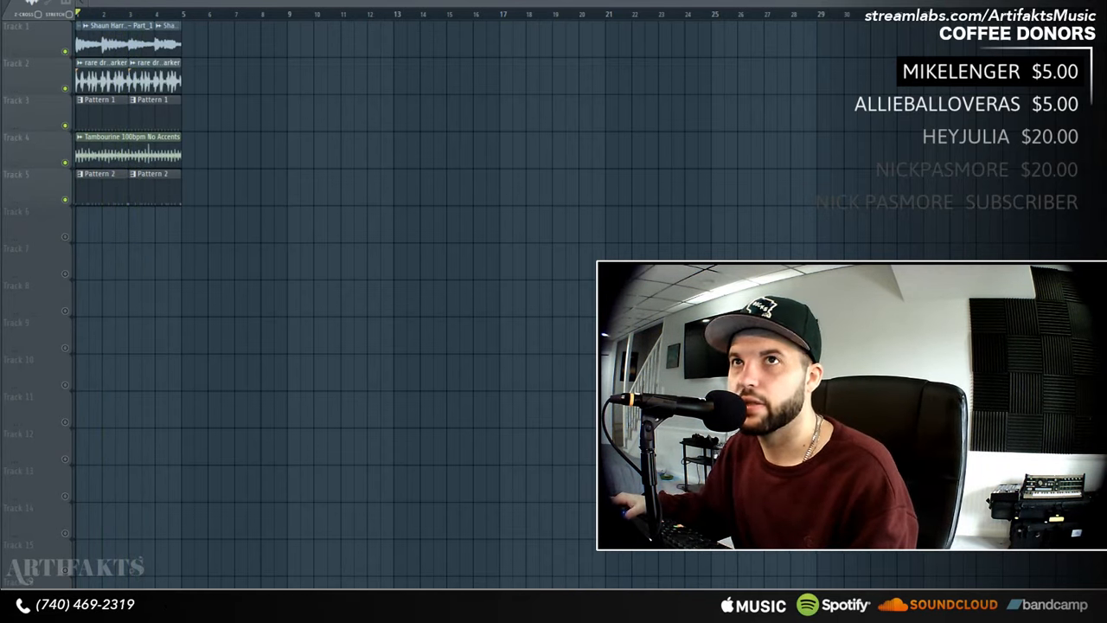
- Open the Money Trees Remix.flp project
{"action": "key", "text": "ctrl+o"}
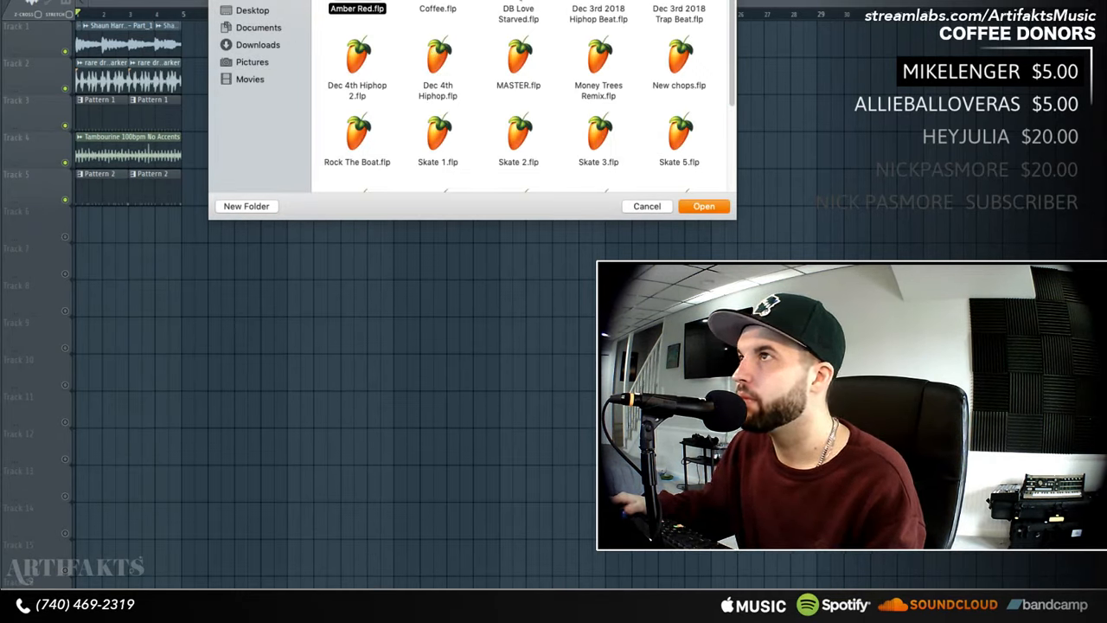
{"action": "scroll", "coordinate": [519, 95], "scroll_direction": "down", "scroll_amount": 2}
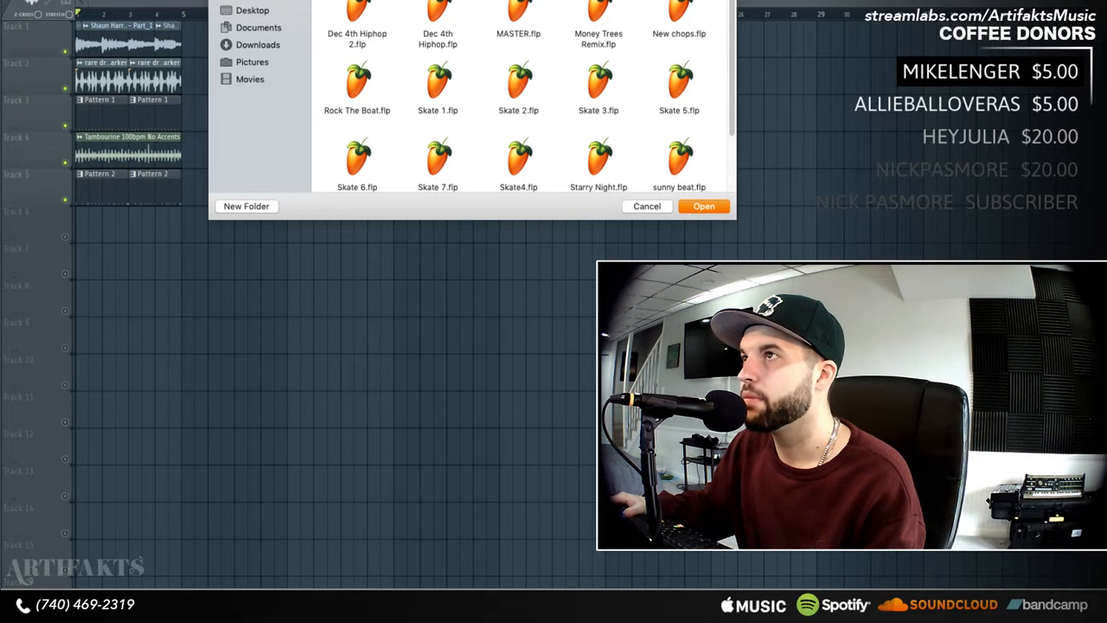
{"action": "double_click", "coordinate": [593, 9]}
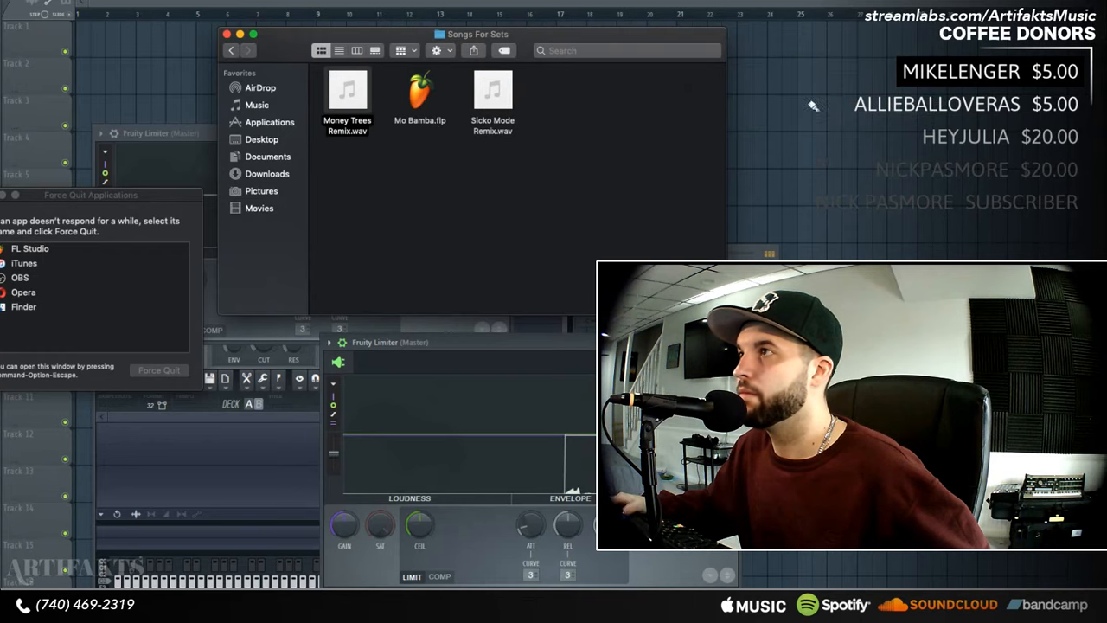
- Add Money Trees Remix.wav to playlist Track 1 with its start at bar 1 and close the Force Quit window
{"action": "left_click_drag", "start_coordinate": [344, 92], "coordinate": [285, 41]}
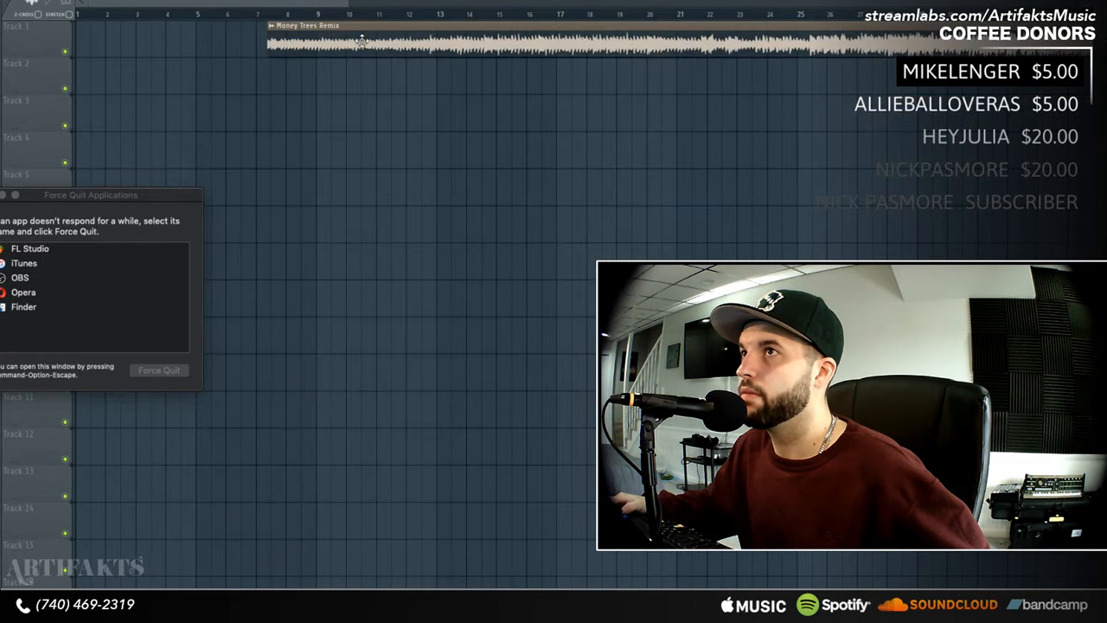
{"action": "left_click_drag", "start_coordinate": [362, 41], "coordinate": [169, 41]}
{"action": "left_click_drag", "start_coordinate": [364, 4], "coordinate": [766, 3]}
{"action": "left_click", "coordinate": [0, 195]}
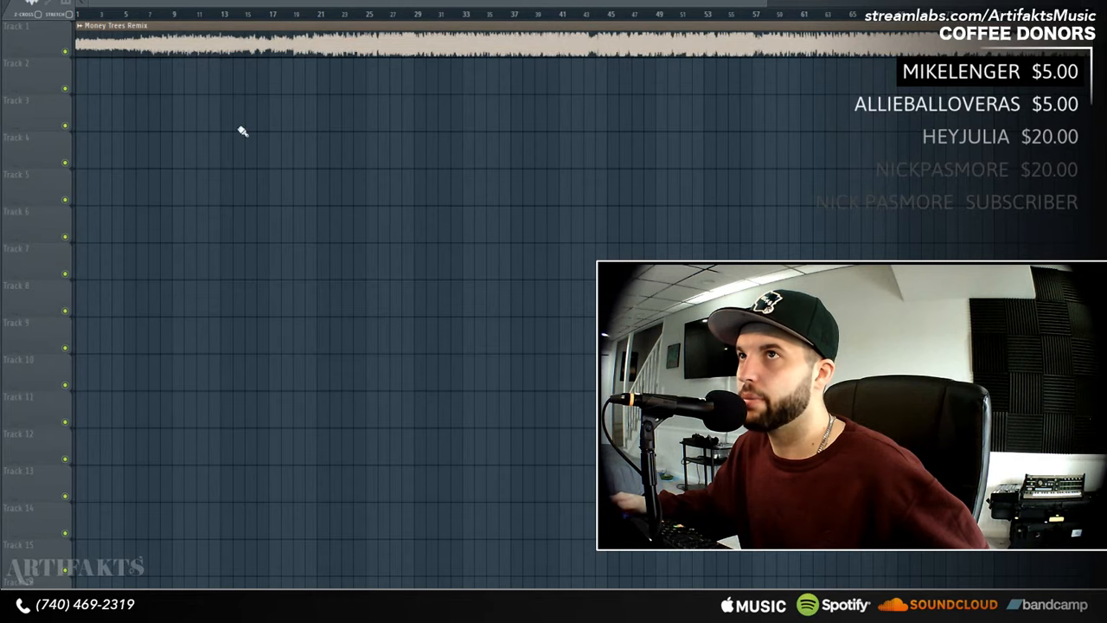
{"action": "left_click_drag", "start_coordinate": [1099, 30], "coordinate": [1099, 12]}
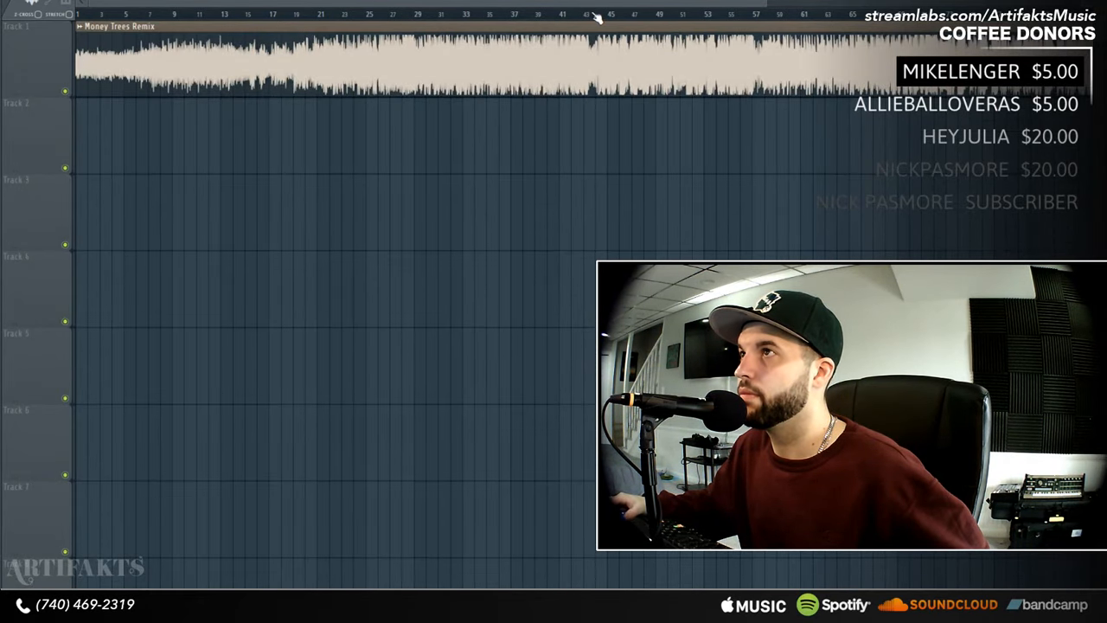
- Play the Money Trees Remix clip from about bar 57 and restart it from the same position
{"action": "left_click", "coordinate": [759, 14]}
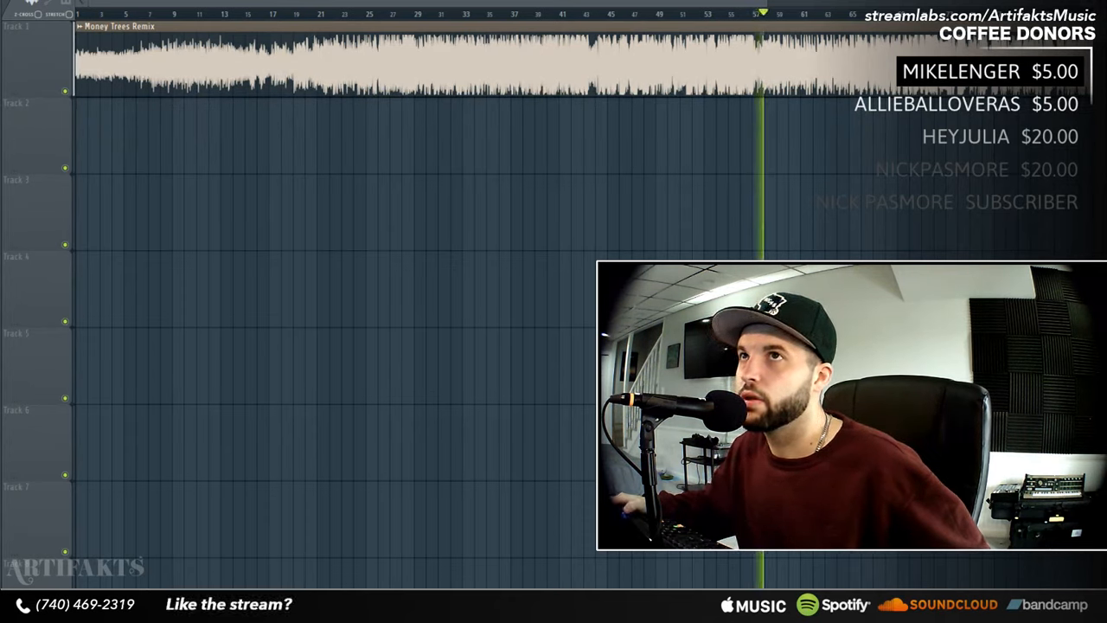
{"action": "key", "text": "space"}
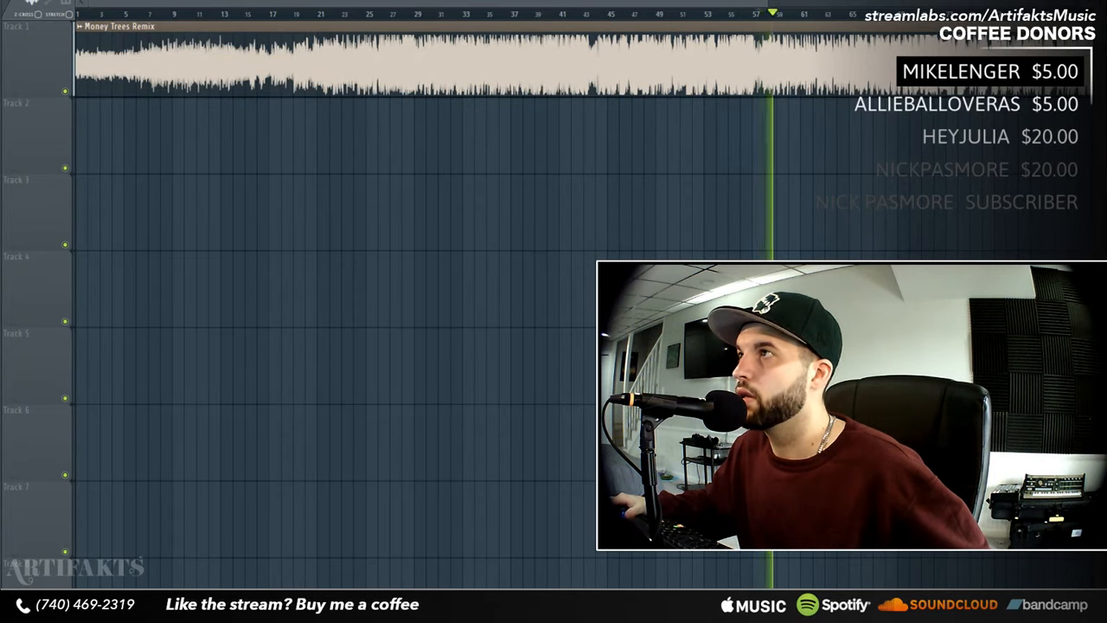
{"action": "key", "text": "space"}
{"action": "key", "text": "space"}
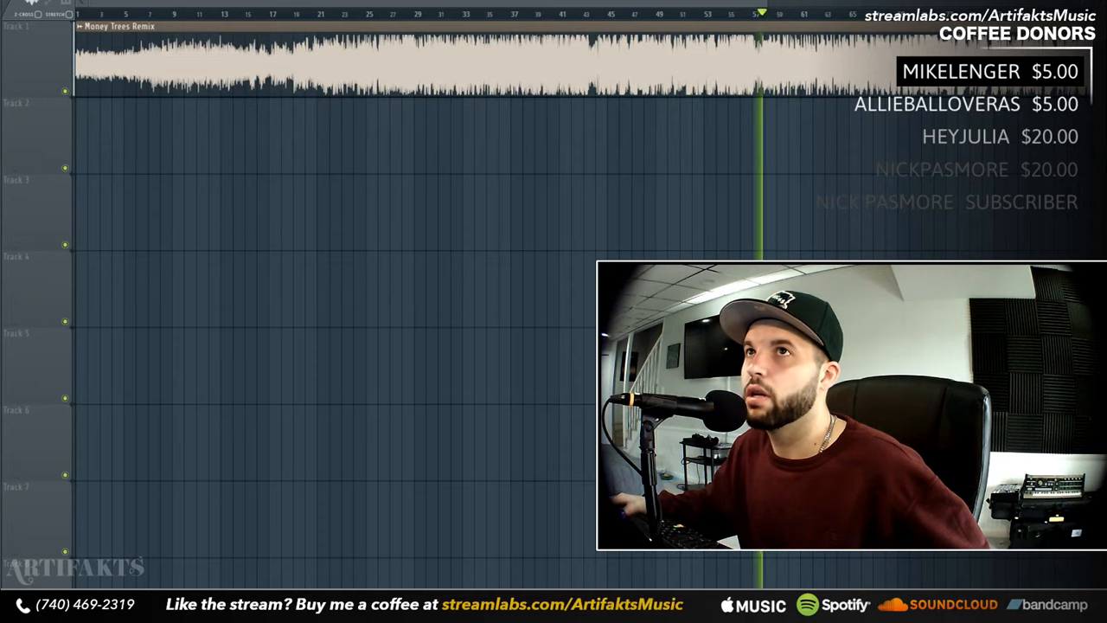
- Keep playing the Money Trees Remix clip, open the master control's value for typed entry and stop playback
{"action": "right_click", "coordinate": [52, 2]}
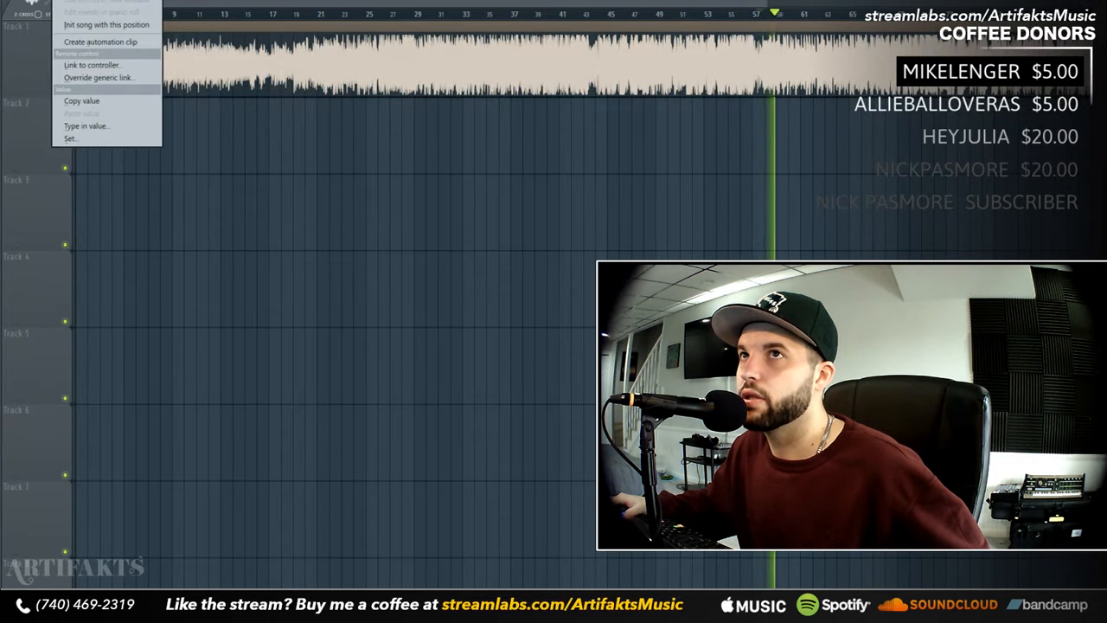
{"action": "left_click", "coordinate": [464, 6]}
{"action": "left_click_drag", "start_coordinate": [767, 4], "coordinate": [1021, 6]}
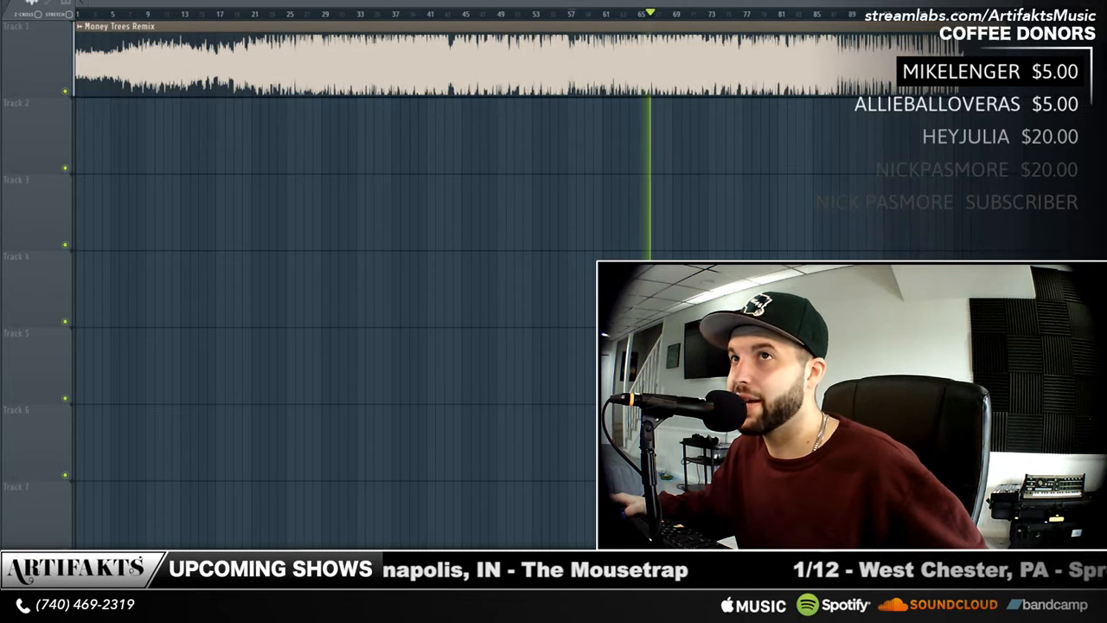
{"action": "right_click", "coordinate": [52, 1]}
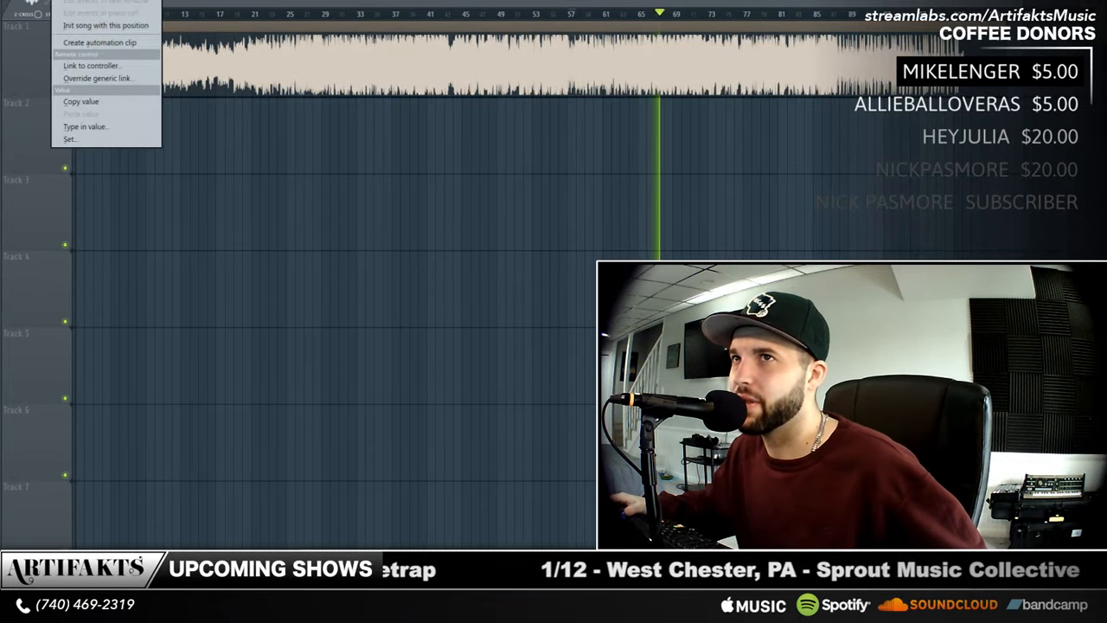
{"action": "left_click", "coordinate": [85, 127]}
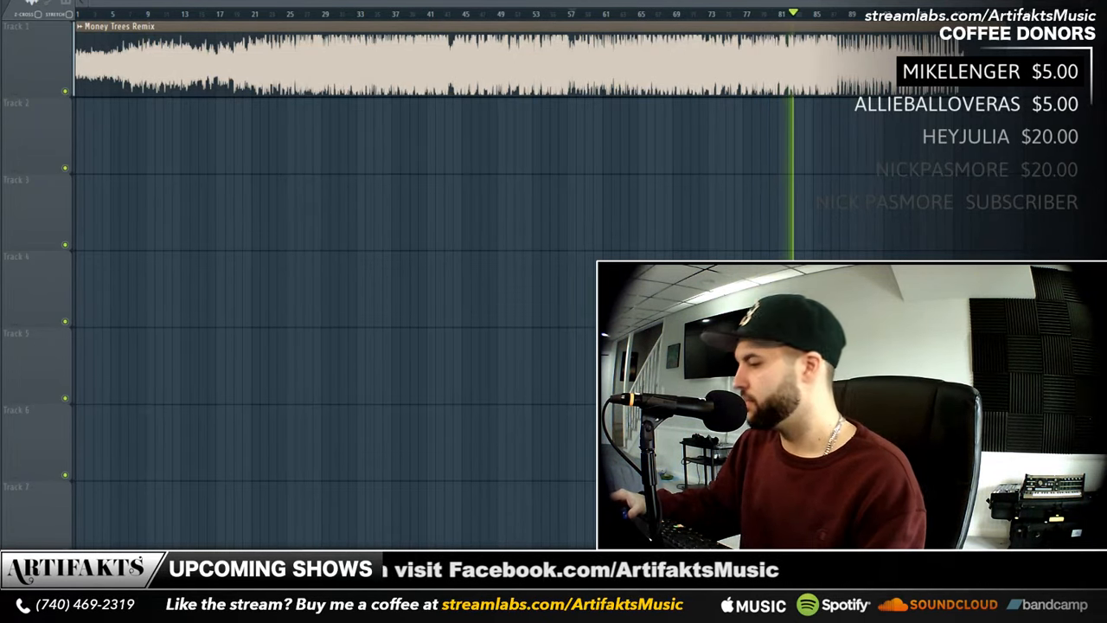
{"action": "key", "text": "space"}
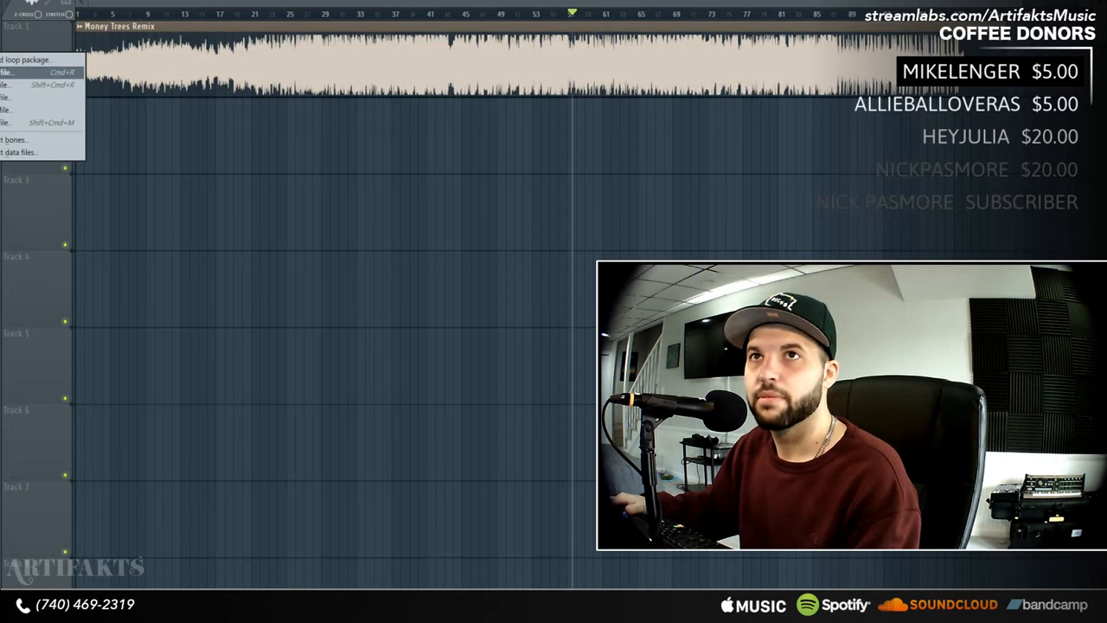
- Decline saving untitled.flp, browse the project files in the FL Studio Projects folder and cancel opening a project
{"action": "left_click", "coordinate": [35, 72]}
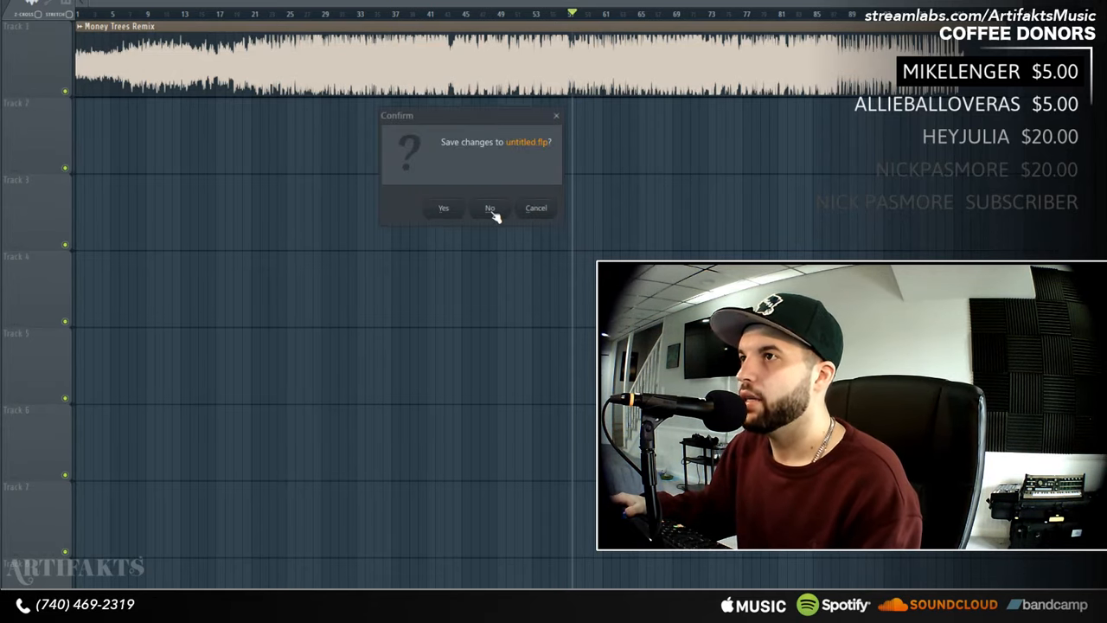
{"action": "left_click", "coordinate": [494, 215]}
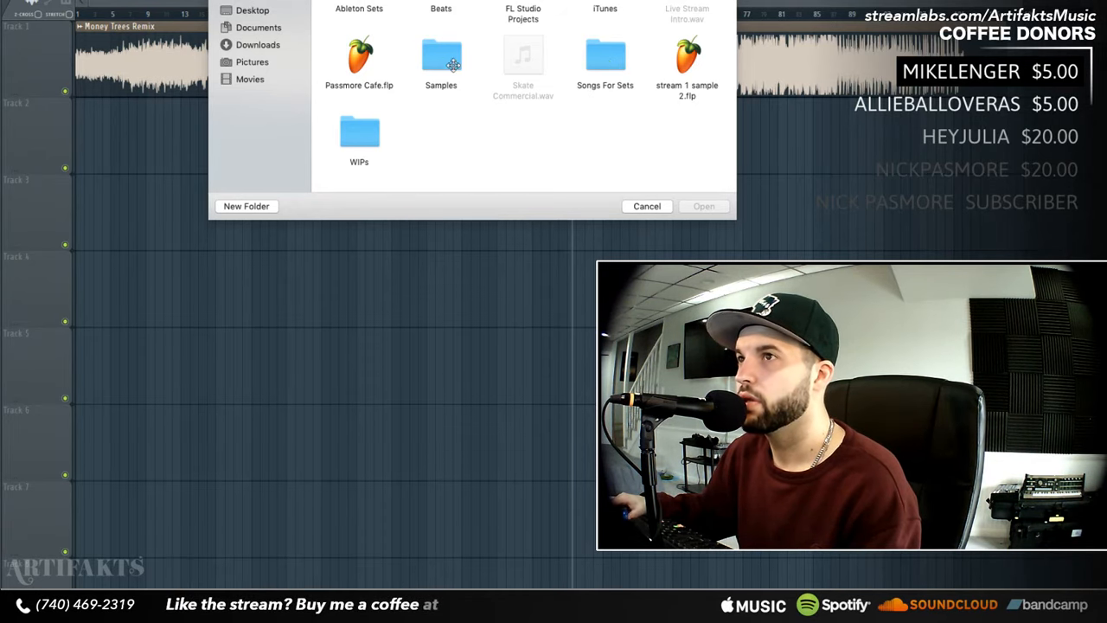
{"action": "double_click", "coordinate": [512, 17]}
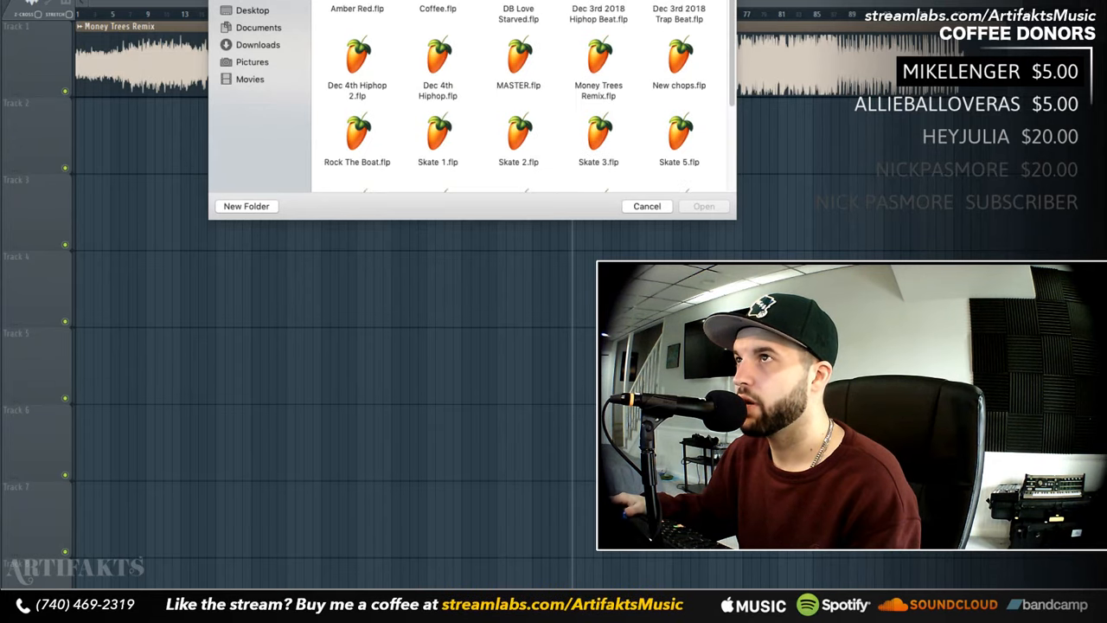
{"action": "scroll", "coordinate": [496, 29], "scroll_direction": "down", "scroll_amount": 5}
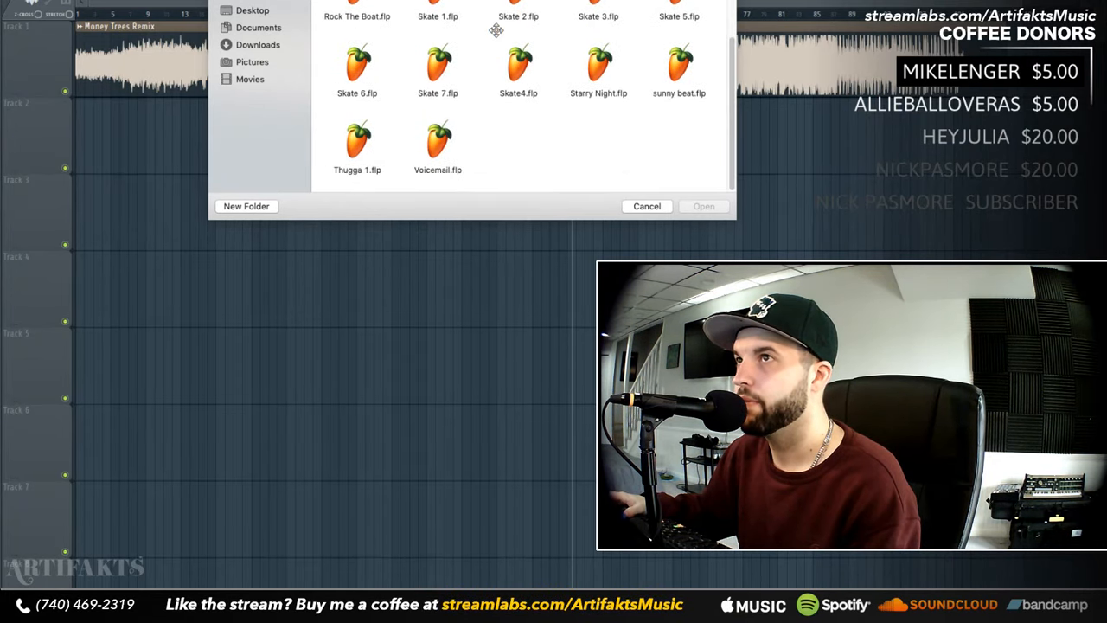
{"action": "left_click", "coordinate": [645, 206]}
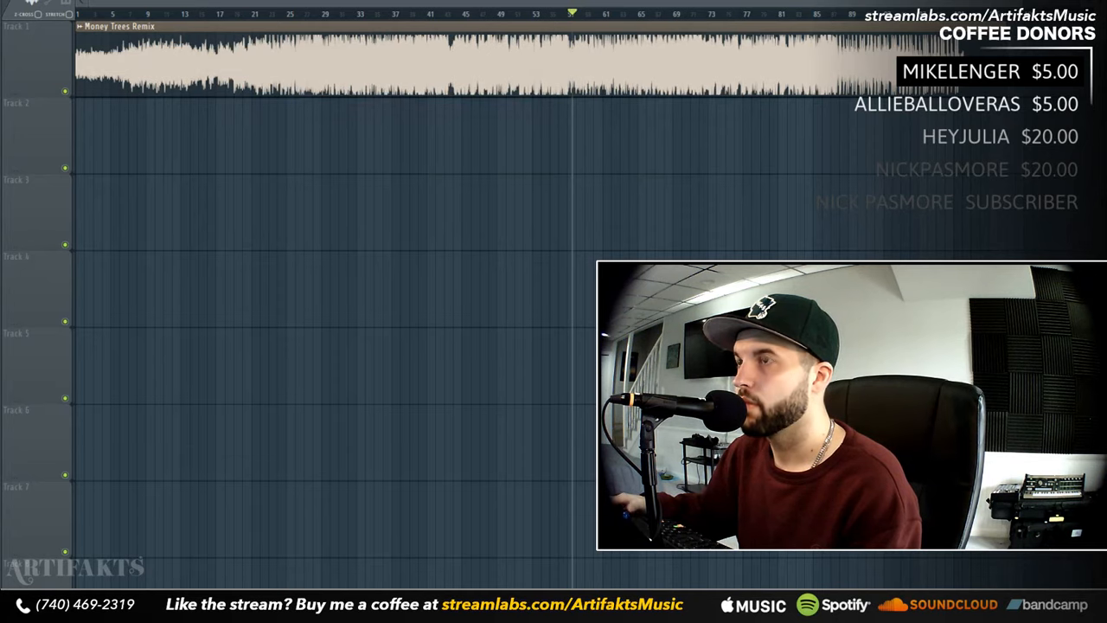
- Switch to OBS, dismiss its window and hide FL Studio
{"action": "mouse_move", "coordinate": [493, 587]}
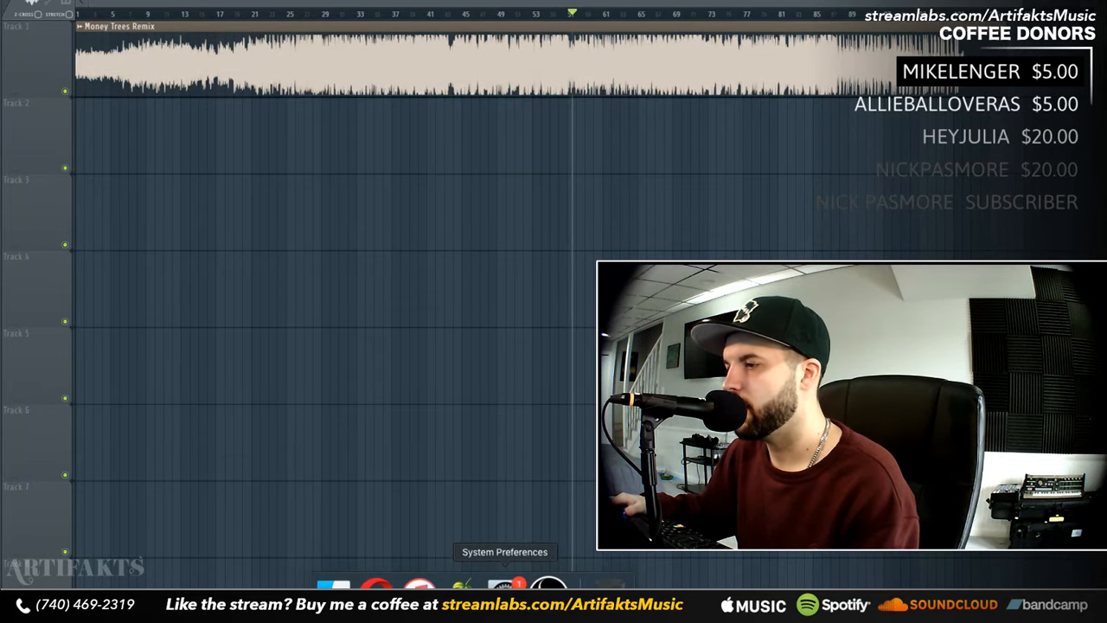
{"action": "left_click", "coordinate": [549, 588]}
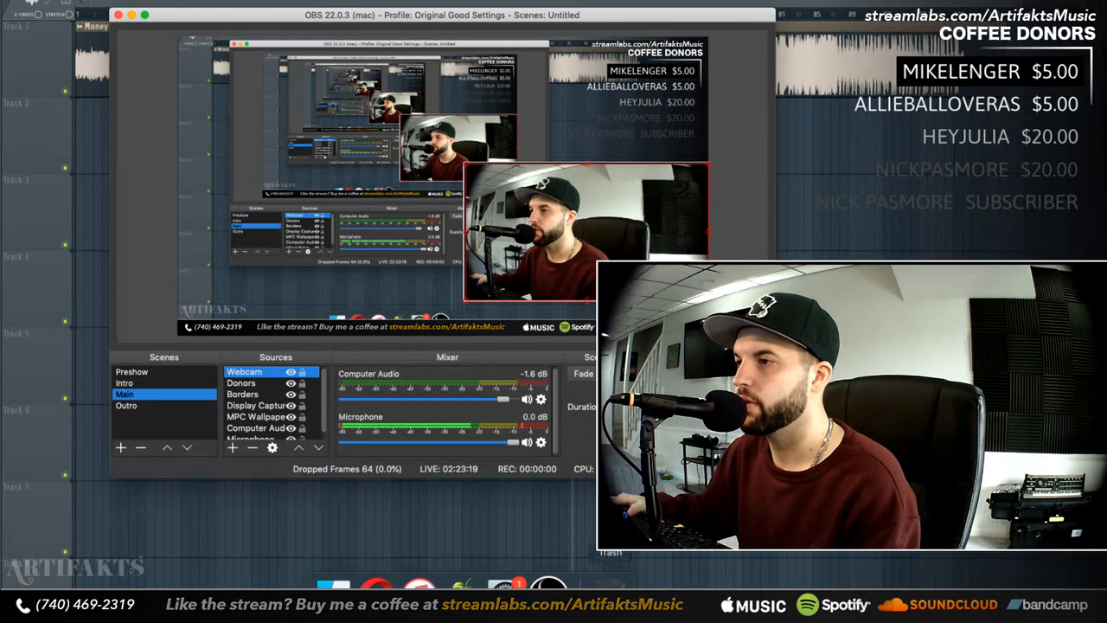
{"action": "mouse_move", "coordinate": [549, 587]}
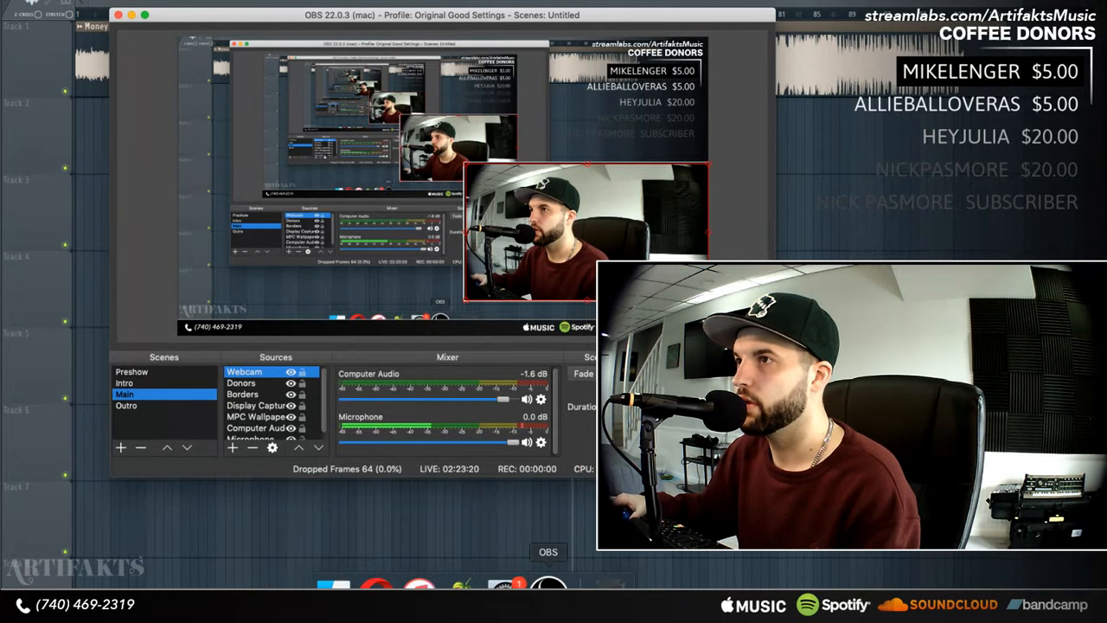
{"action": "left_click", "coordinate": [131, 15]}
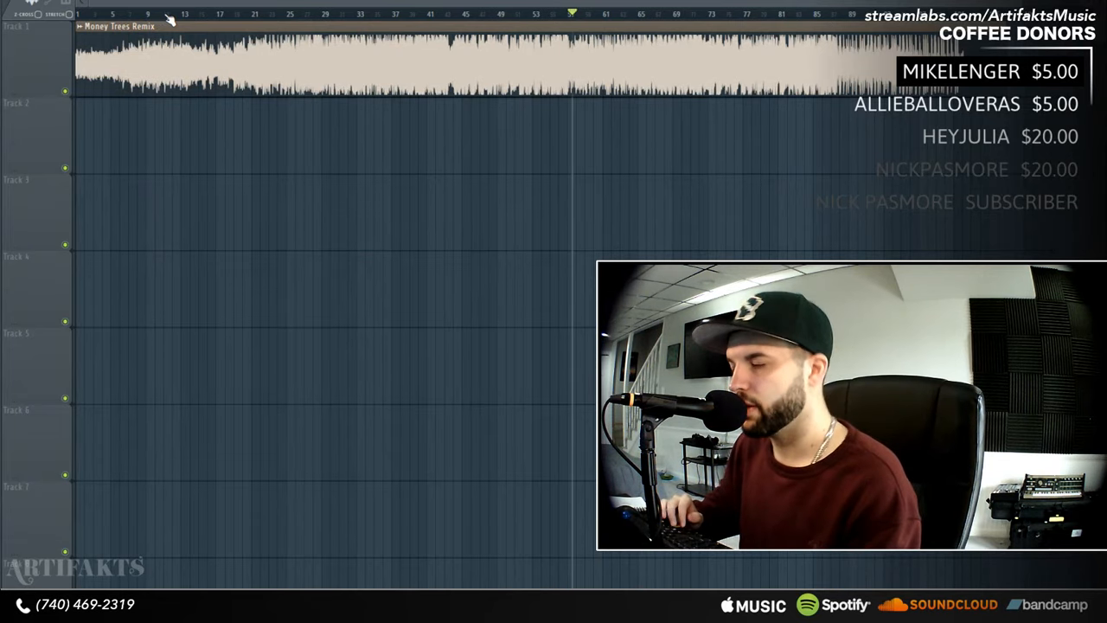
{"action": "key", "text": "super+h"}
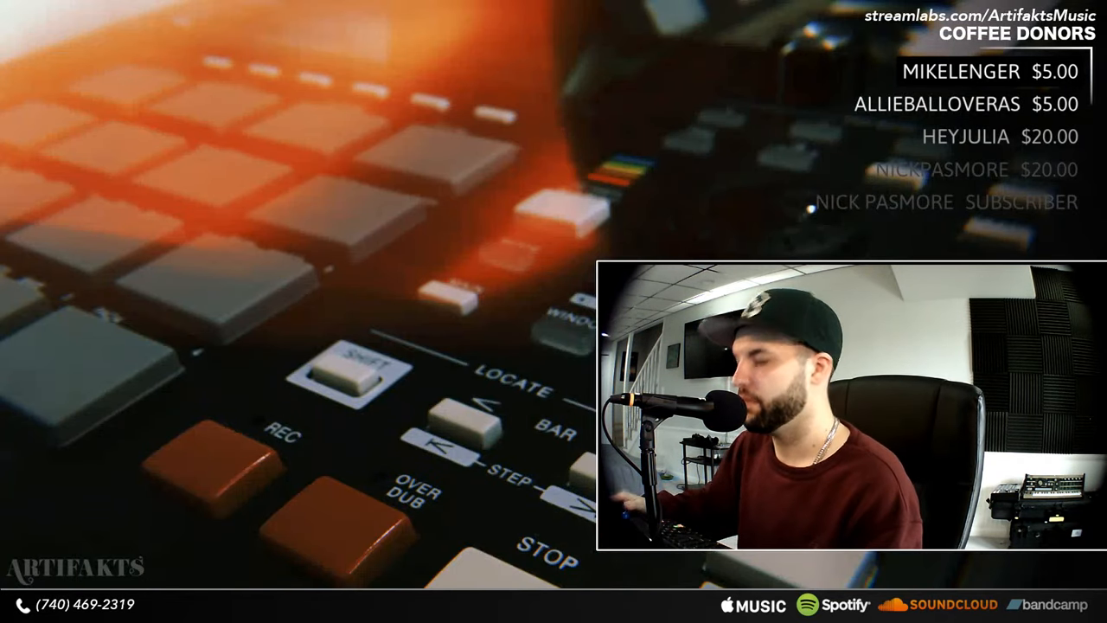